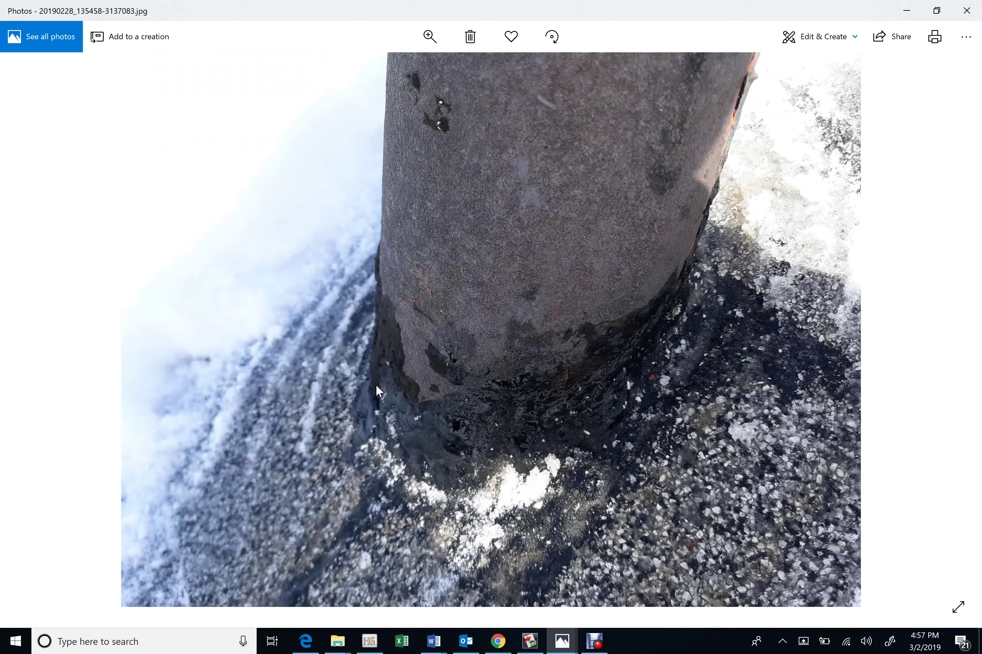
Step: Page back through the roof, vent pipe, frosted window and snowy shingle inspection photos
{"action": "key", "text": "Left"}
{"action": "key", "text": "Left"}
{"action": "key", "text": "Left"}
{"action": "key", "text": "Left"}
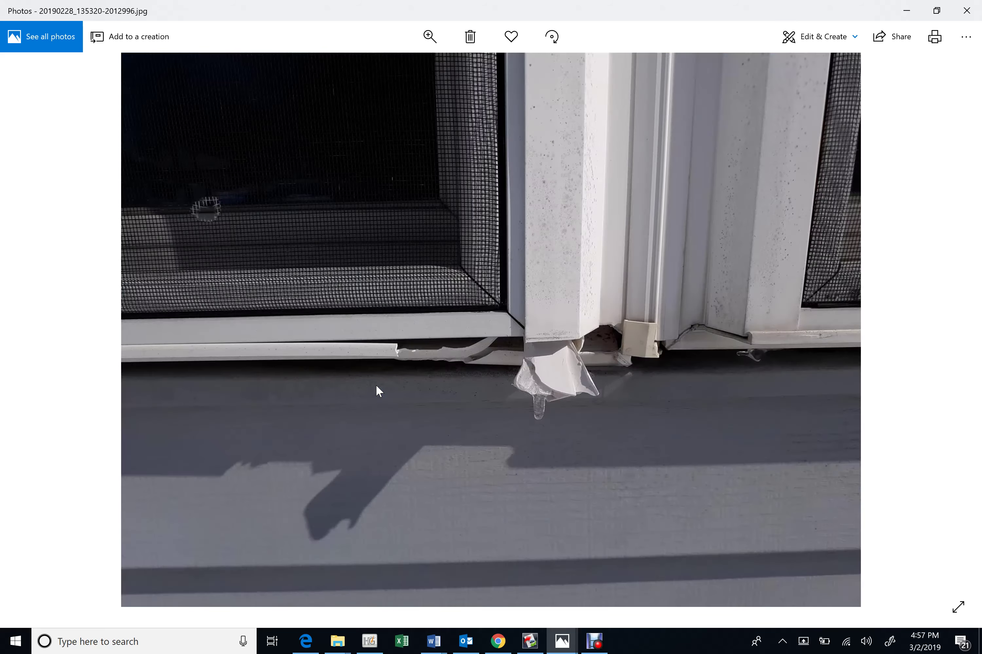
{"action": "key", "text": "Left"}
{"action": "key", "text": "Left"}
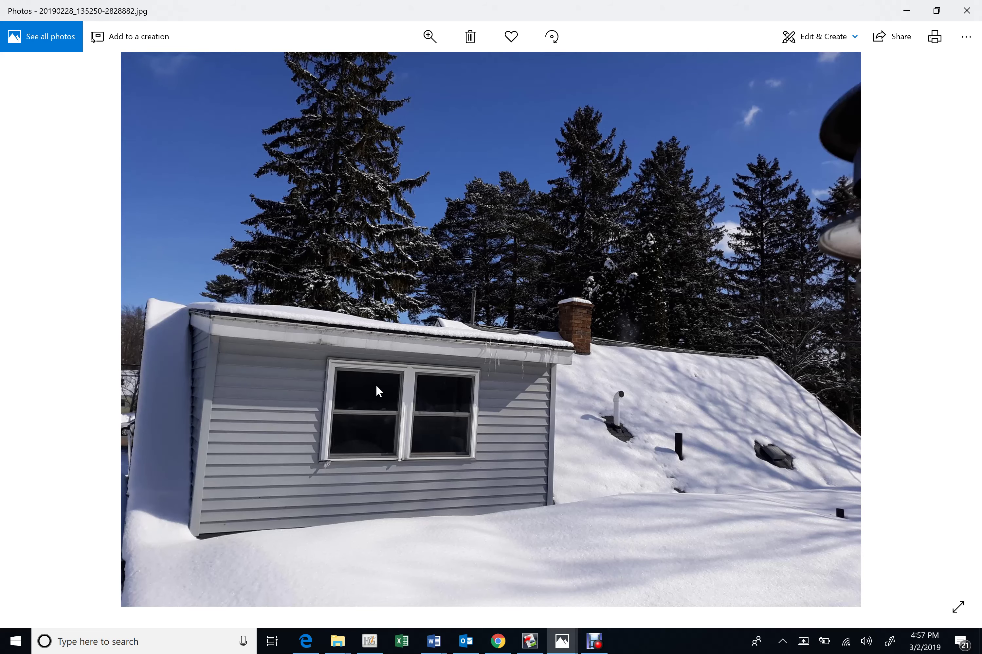
{"action": "key", "text": "Left"}
{"action": "key", "text": "Left"}
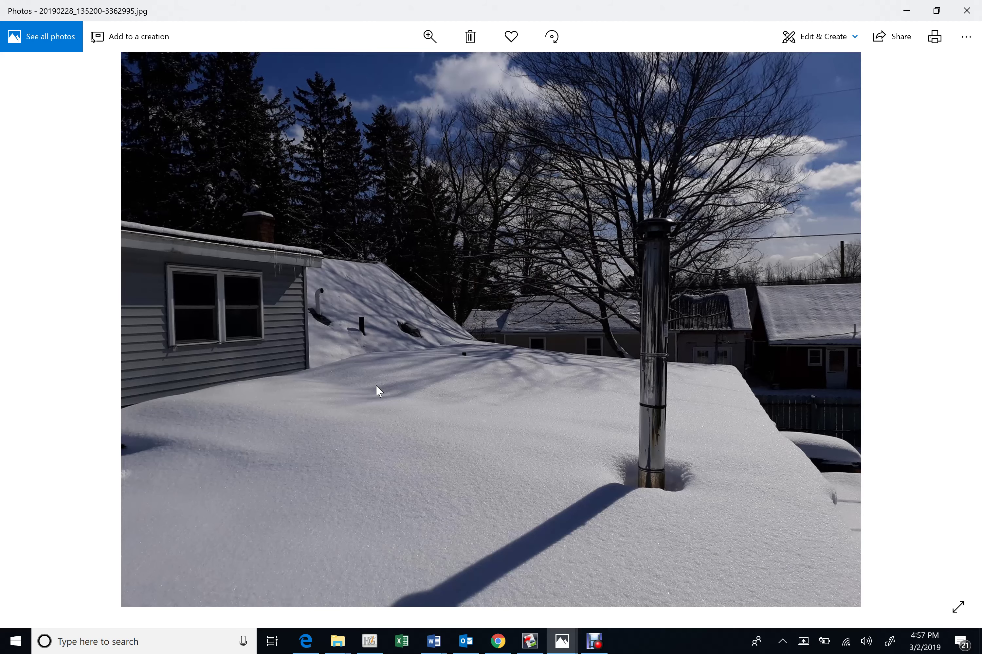
{"action": "key", "text": "Left"}
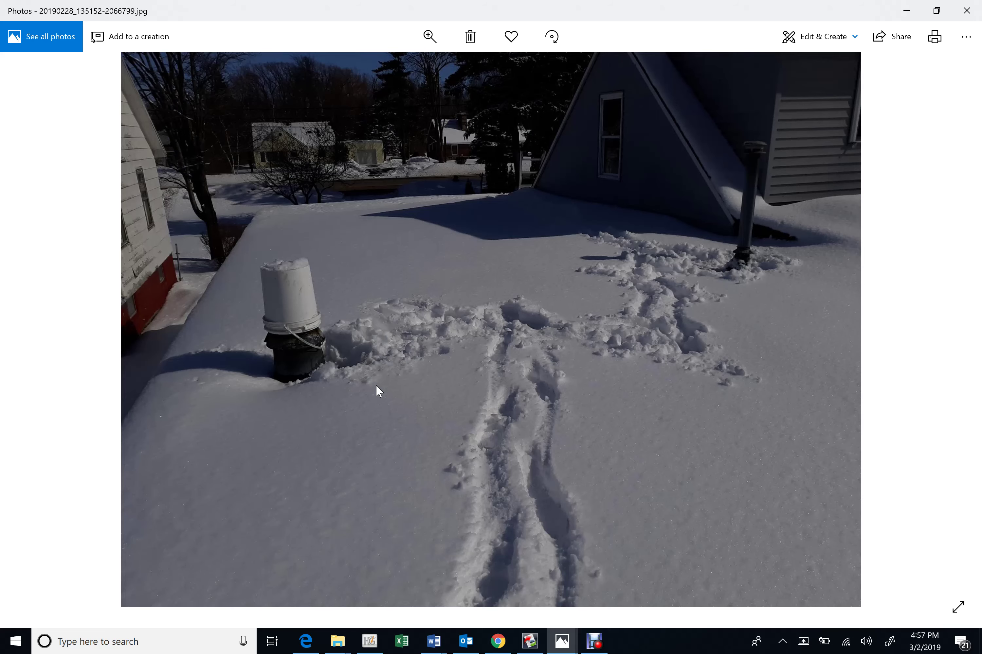
{"action": "key", "text": "Left"}
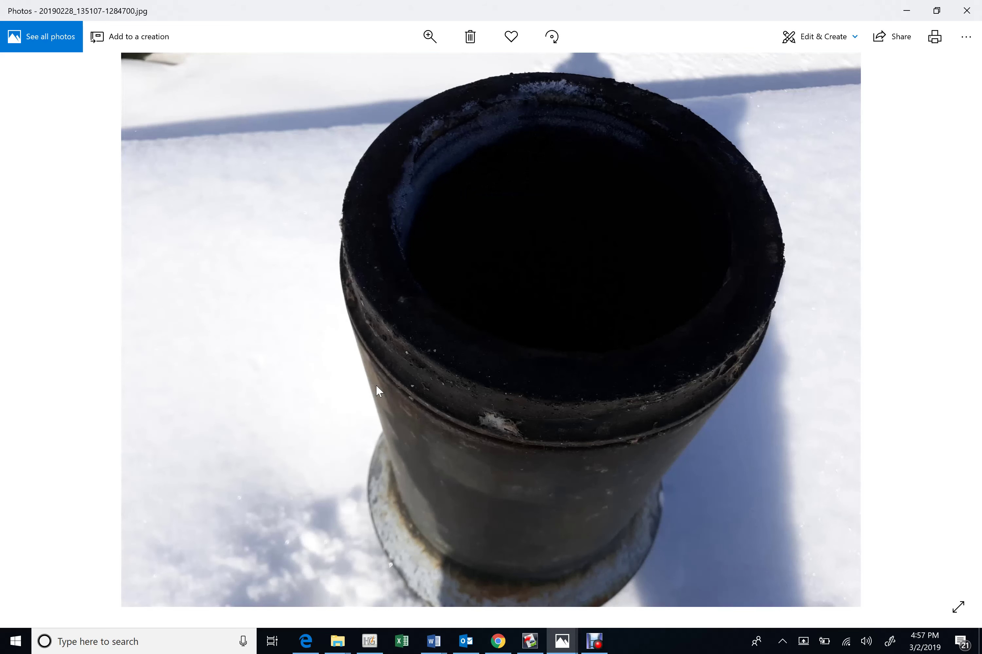
{"action": "key", "text": "Left"}
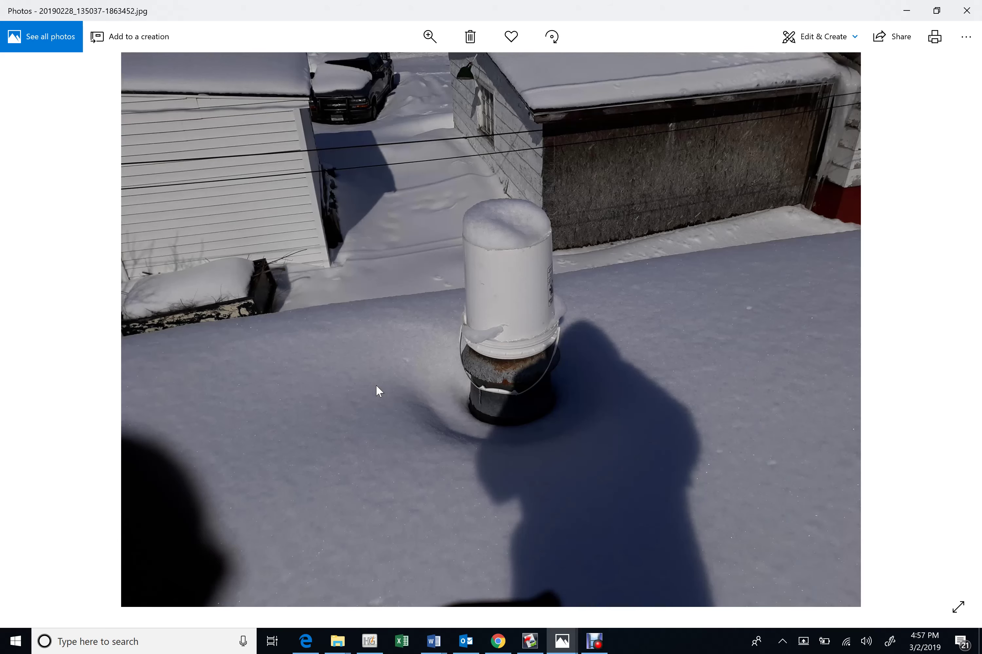
{"action": "key", "text": "Left"}
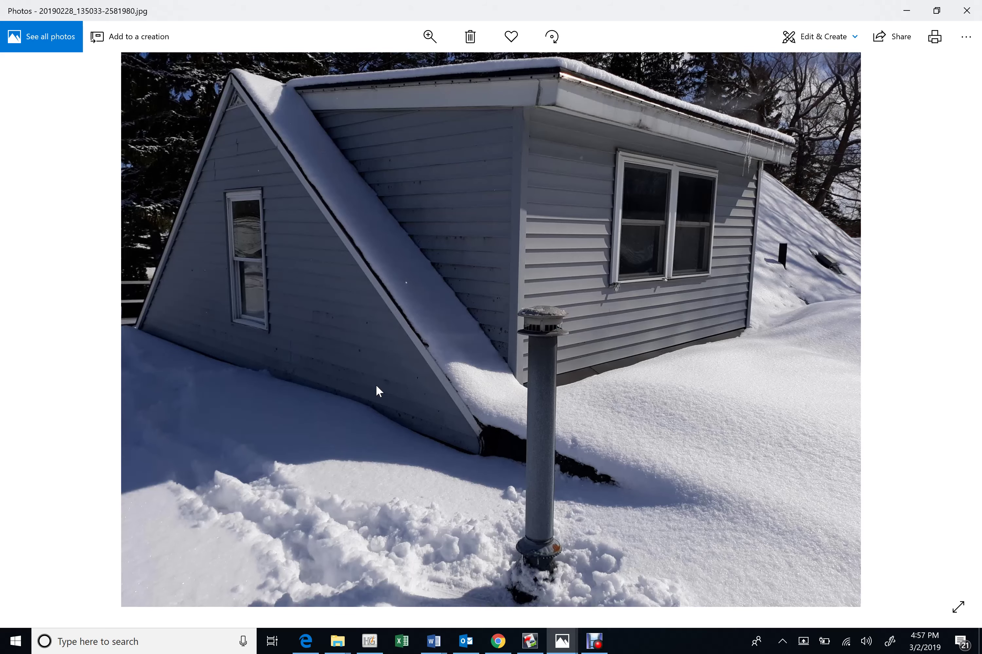
{"action": "key", "text": "Left"}
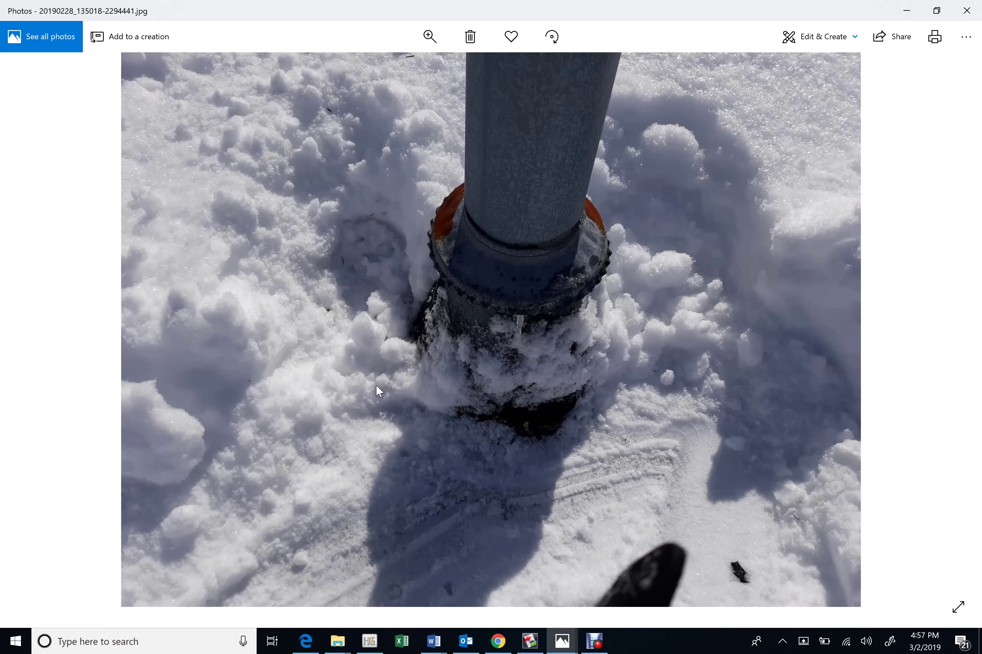
{"action": "key", "text": "Left"}
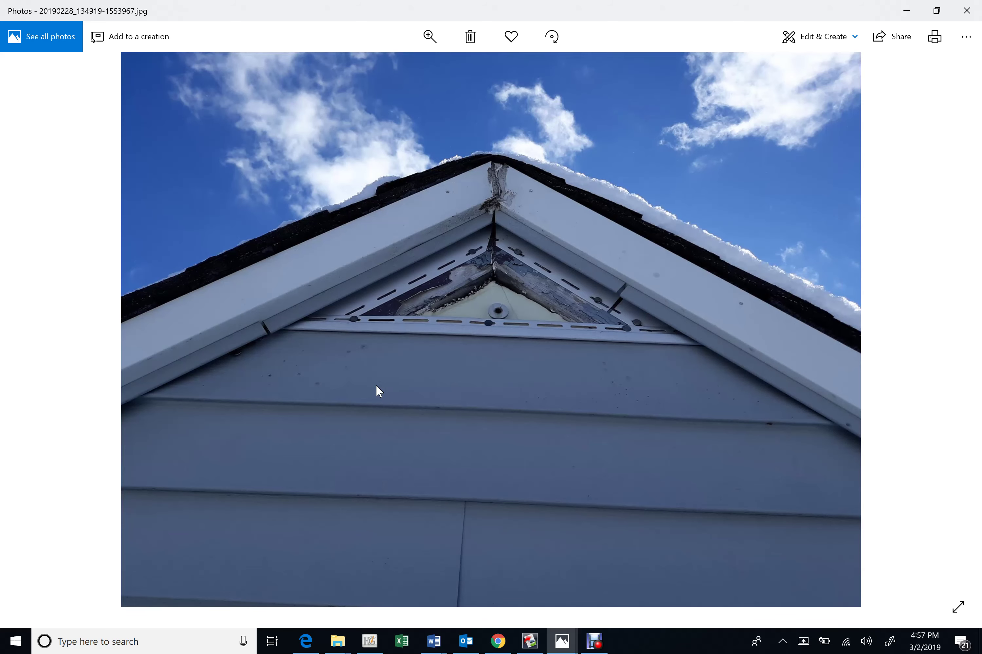
{"action": "key", "text": "Left"}
{"action": "key", "text": "Left"}
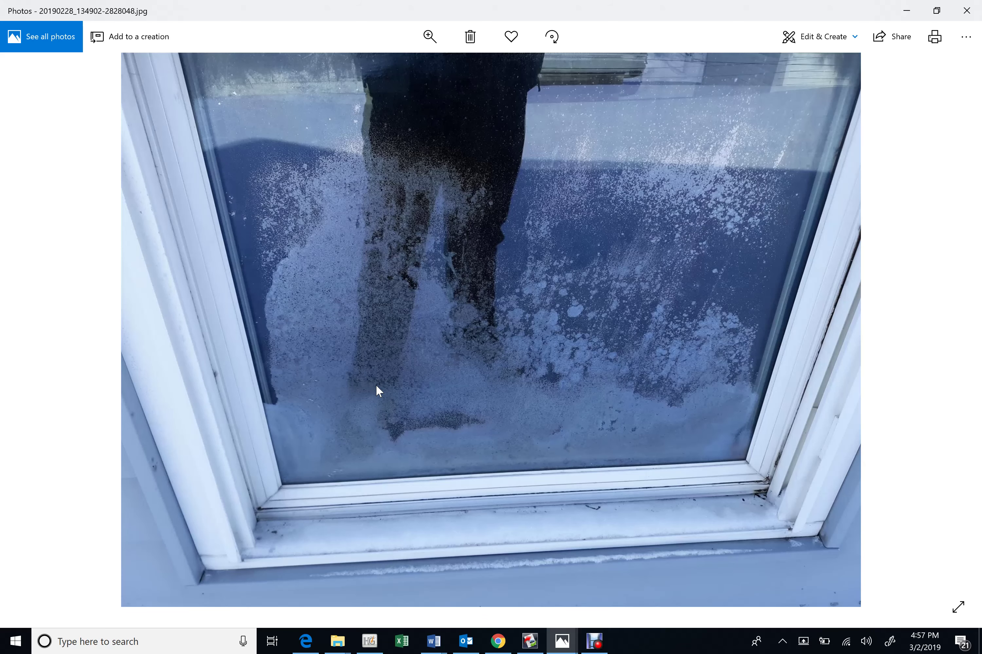
{"action": "key", "text": "Left"}
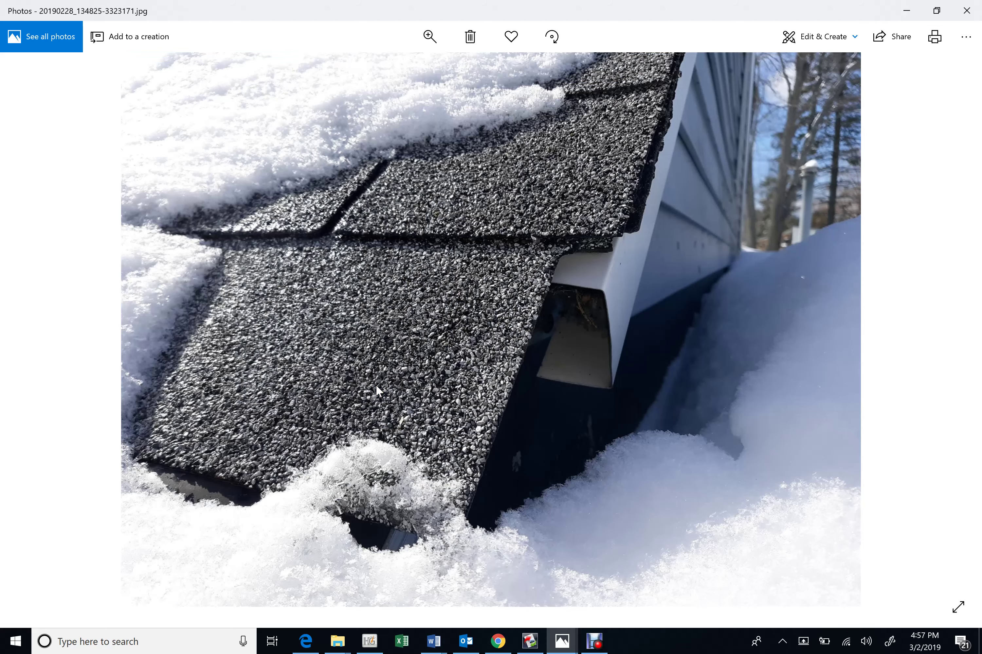
{"action": "key", "text": "Right"}
{"action": "key", "text": "Left"}
{"action": "key", "text": "Left"}
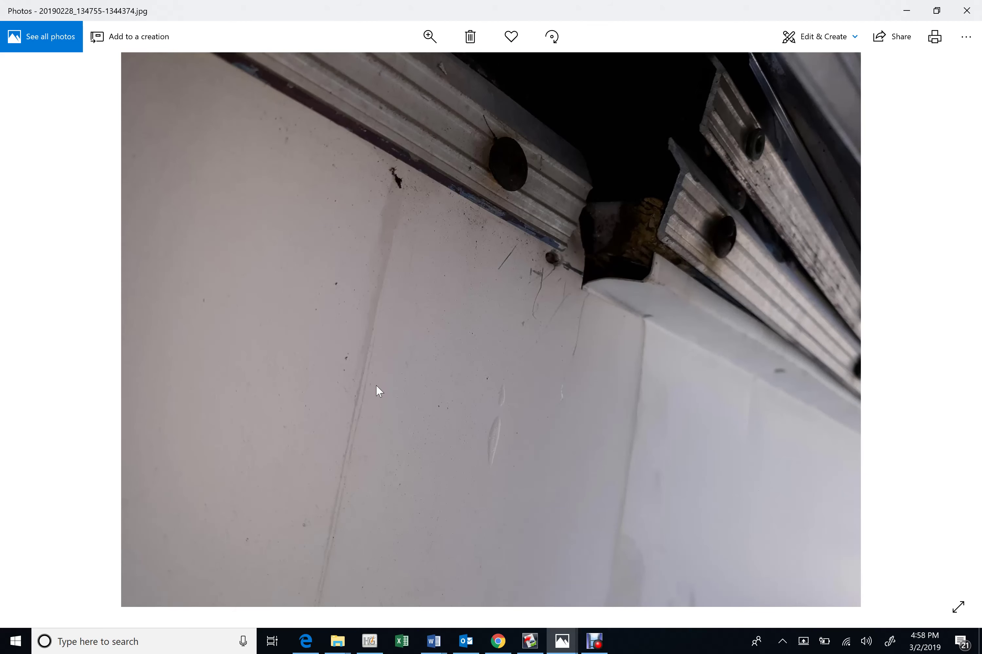
Step: Page back through the siding, soffit and window sill photos to the siding-above-icy-pavement shot, then close Photos
{"action": "key", "text": "Left"}
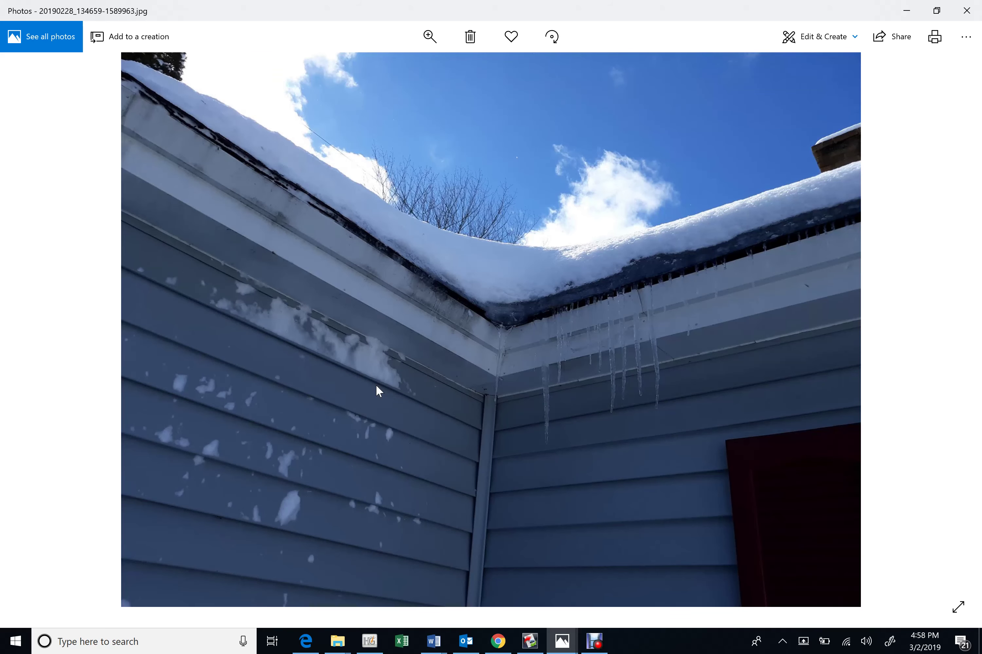
{"action": "key", "text": "Left"}
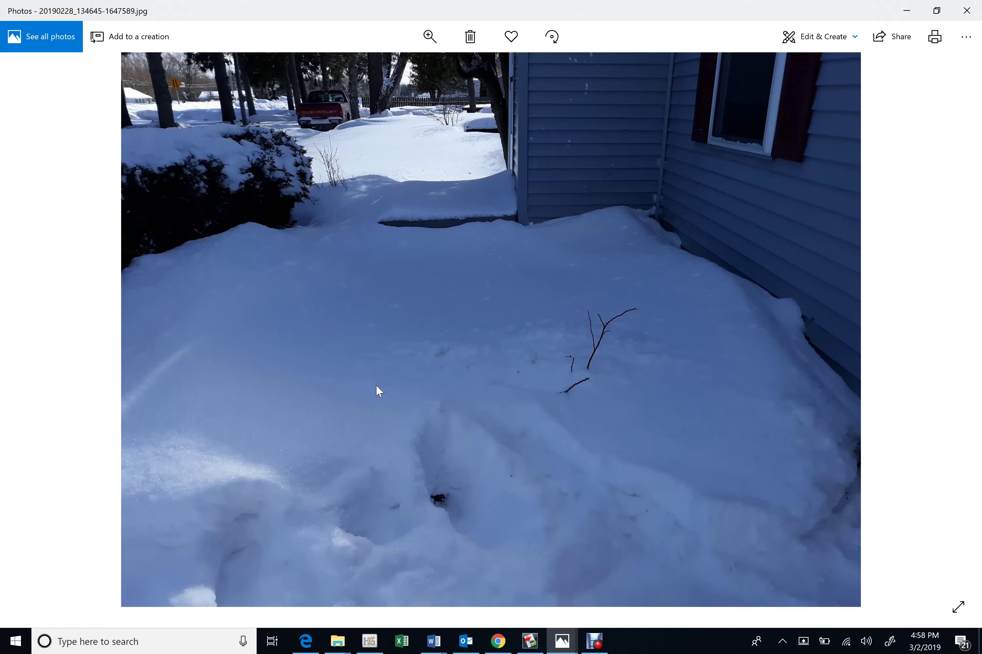
{"action": "key", "text": "Left"}
{"action": "key", "text": "Left"}
{"action": "key", "text": "Left"}
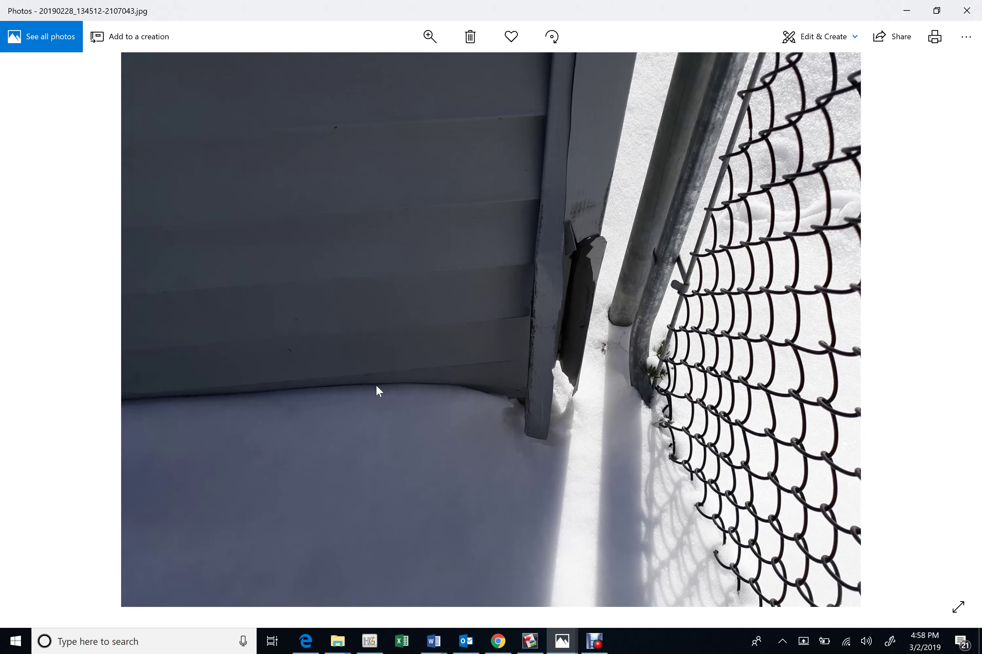
{"action": "key", "text": "Left"}
{"action": "key", "text": "Left"}
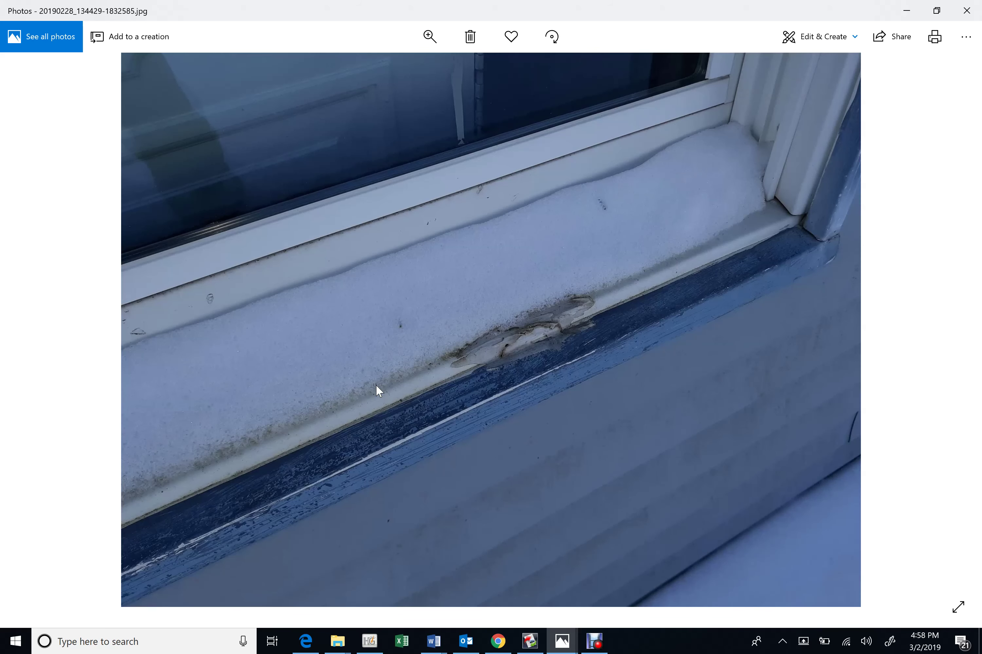
{"action": "key", "text": "Left"}
{"action": "key", "text": "Left"}
{"action": "key", "text": "Left"}
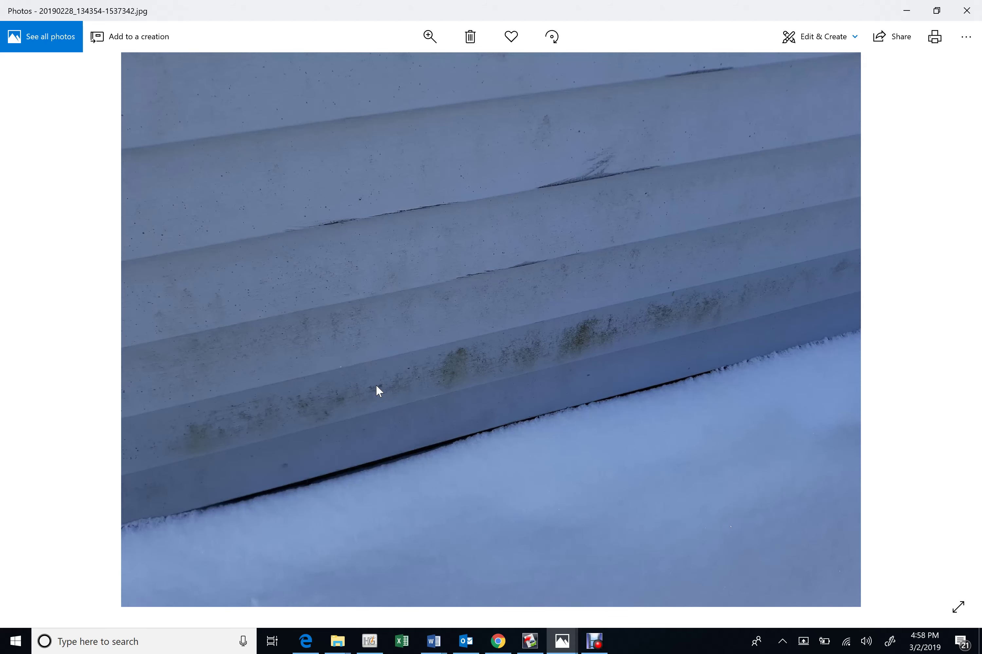
{"action": "key", "text": "Left"}
{"action": "key", "text": "Left"}
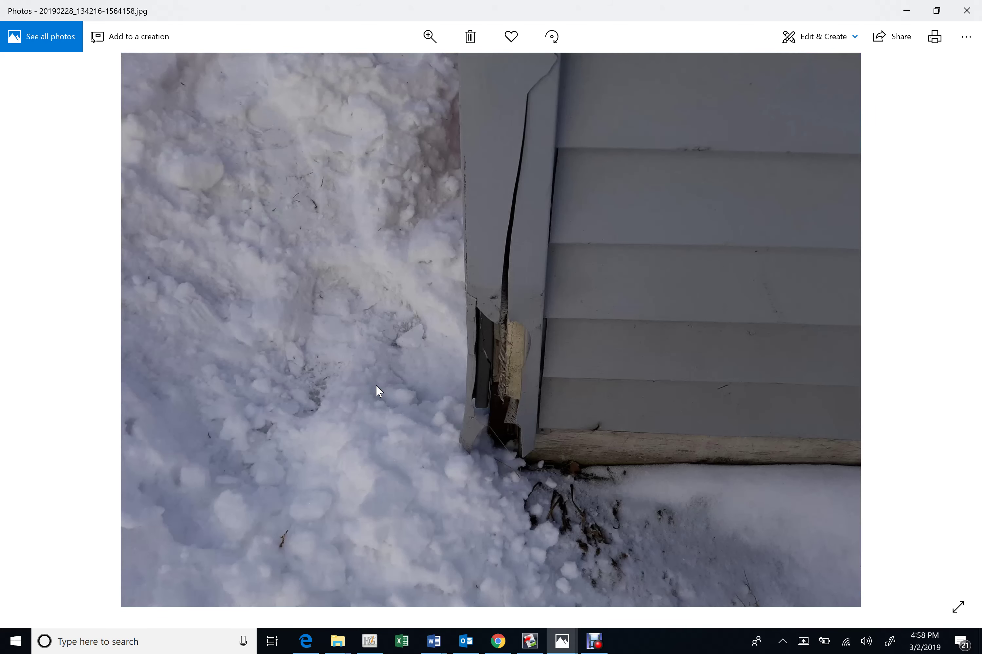
{"action": "key", "text": "Left"}
{"action": "key", "text": "Left"}
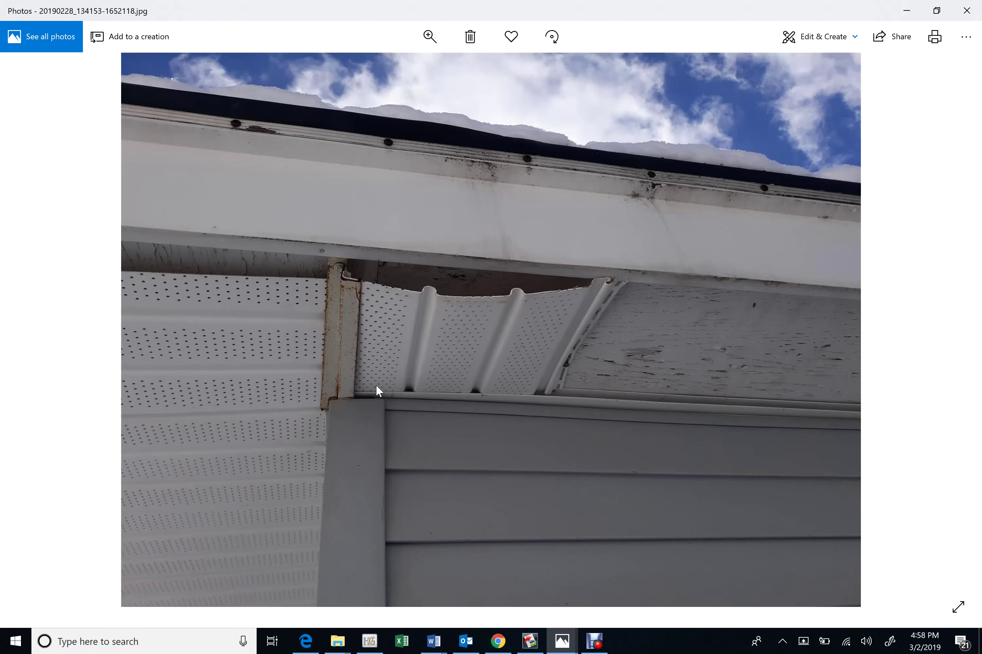
{"action": "key", "text": "Left"}
{"action": "key", "text": "Left"}
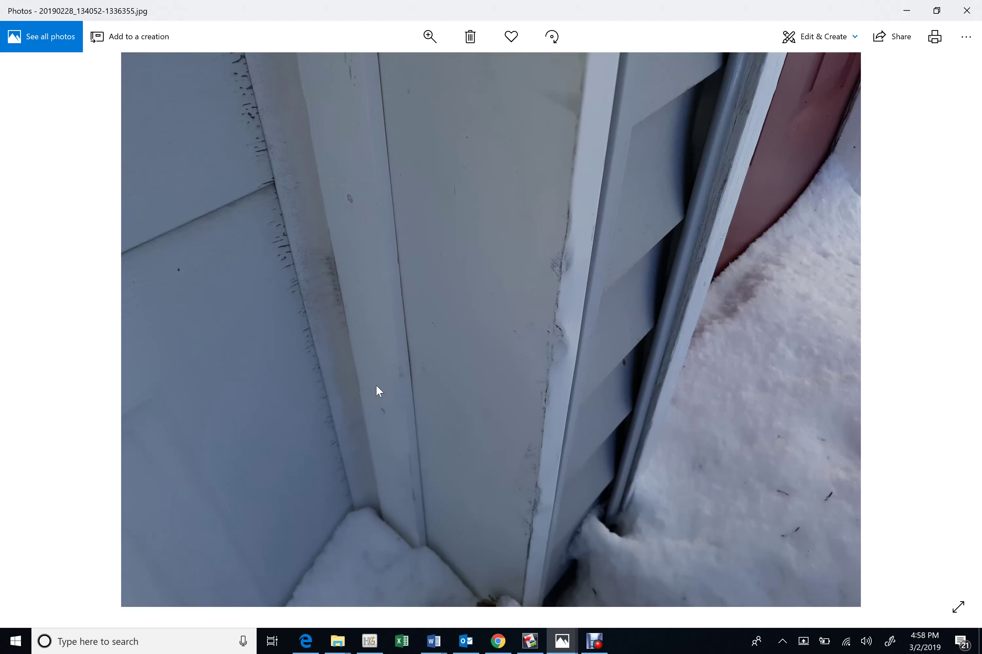
{"action": "key", "text": "Left"}
{"action": "key", "text": "Left"}
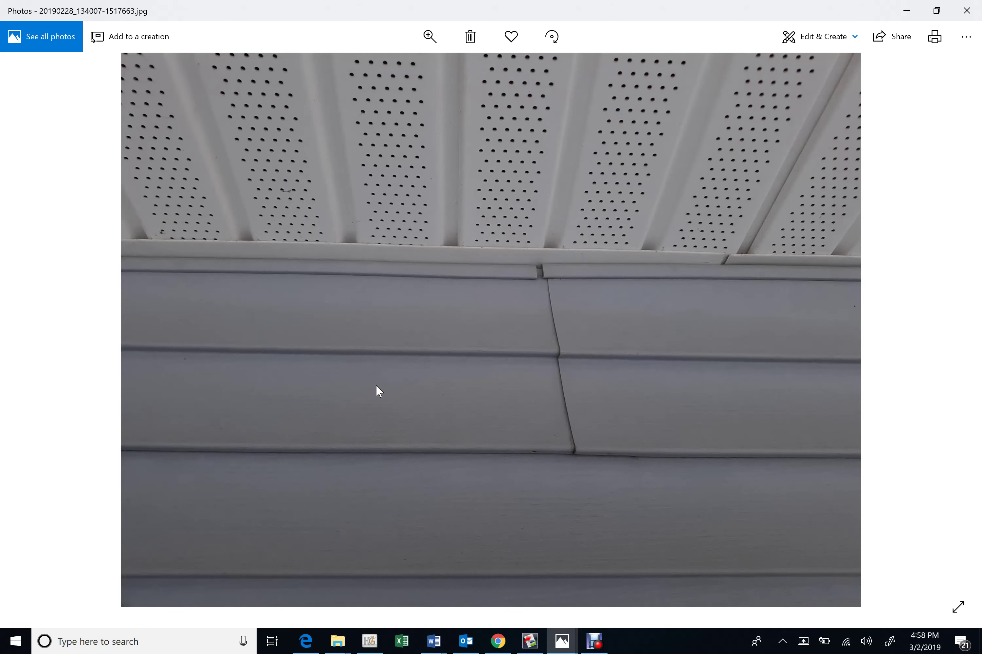
{"action": "key", "text": "Left"}
{"action": "key", "text": "Left"}
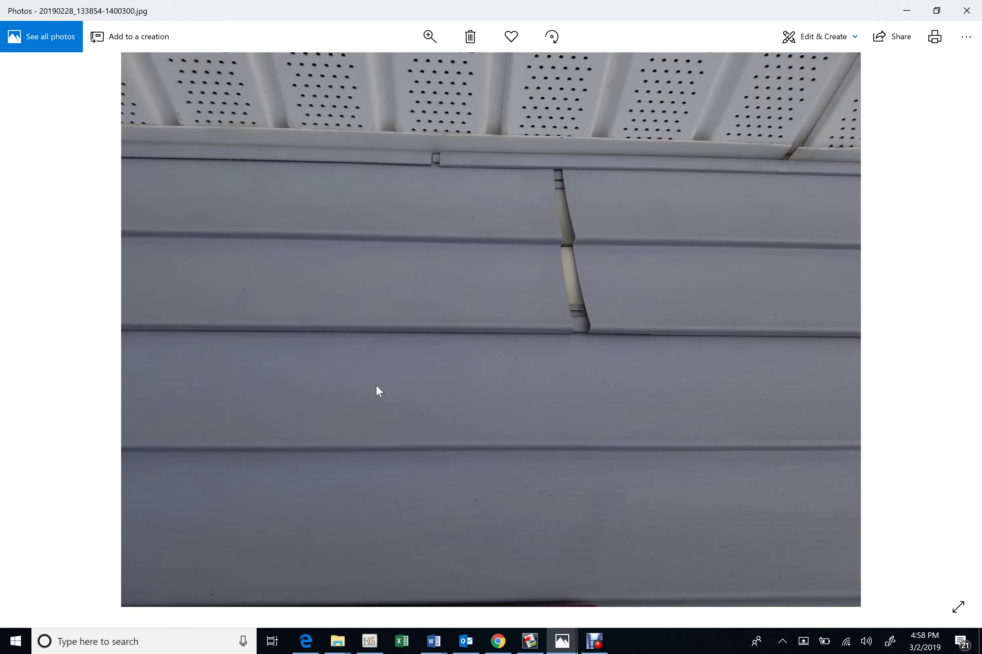
{"action": "key", "text": "Left"}
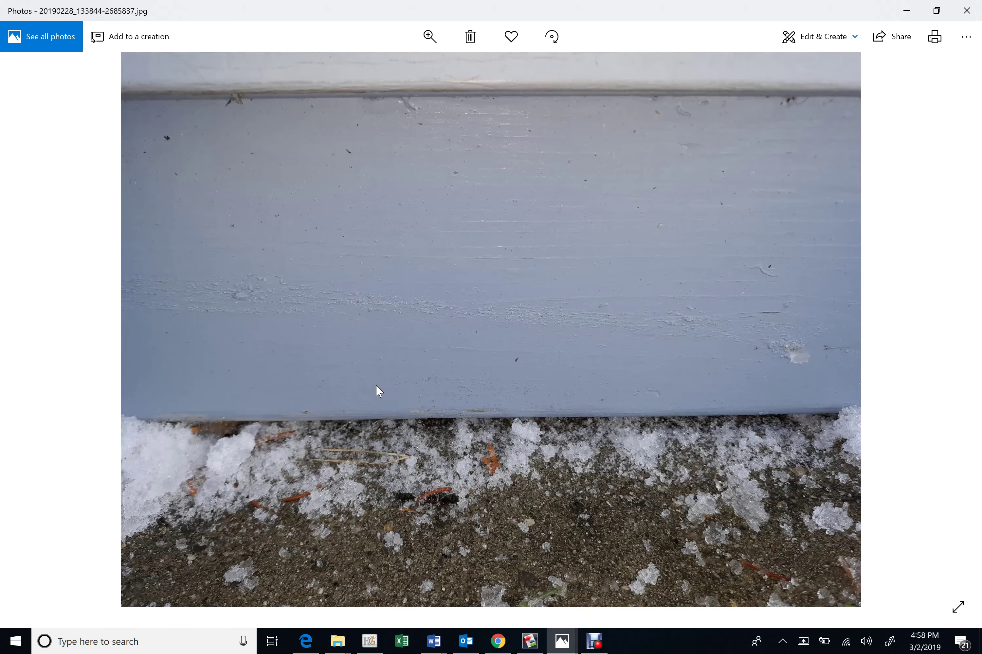
{"action": "key", "text": "Right"}
{"action": "key", "text": "Left"}
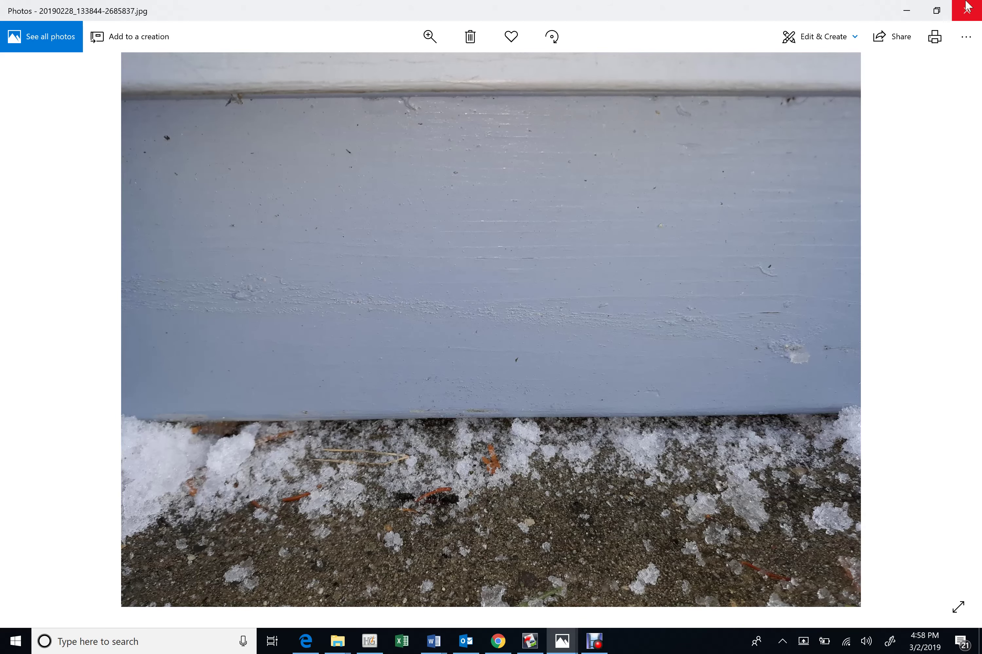
{"action": "left_click", "coordinate": [963, 9]}
Step: Minimize PhotoLocker and tick INV for the 1.0 Foundations, Crawlspaces comment
{"action": "left_click", "coordinate": [692, 155]}
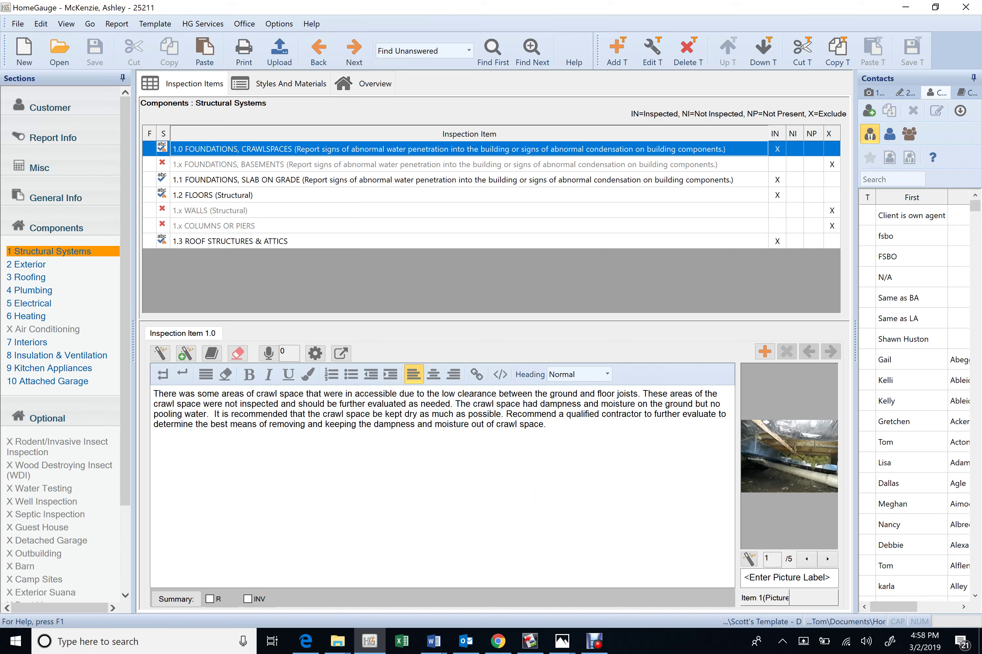
{"action": "left_click", "coordinate": [248, 599]}
Step: Review the 1.1 Slab on Grade and 1.2 Floors comments, flipping through both floors photos
{"action": "left_click", "coordinate": [368, 187]}
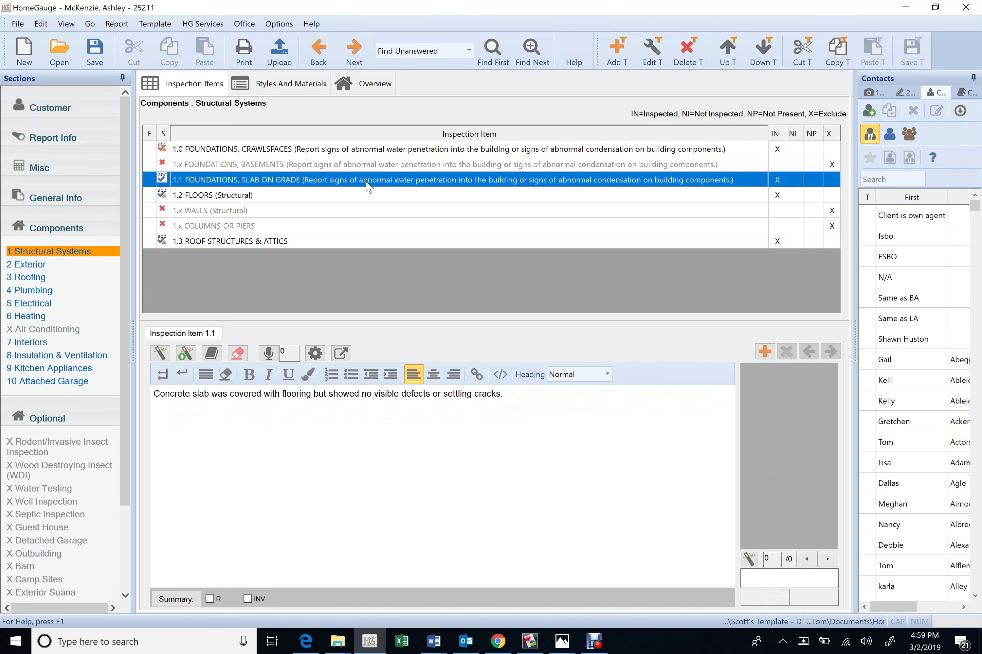
{"action": "left_click", "coordinate": [363, 197]}
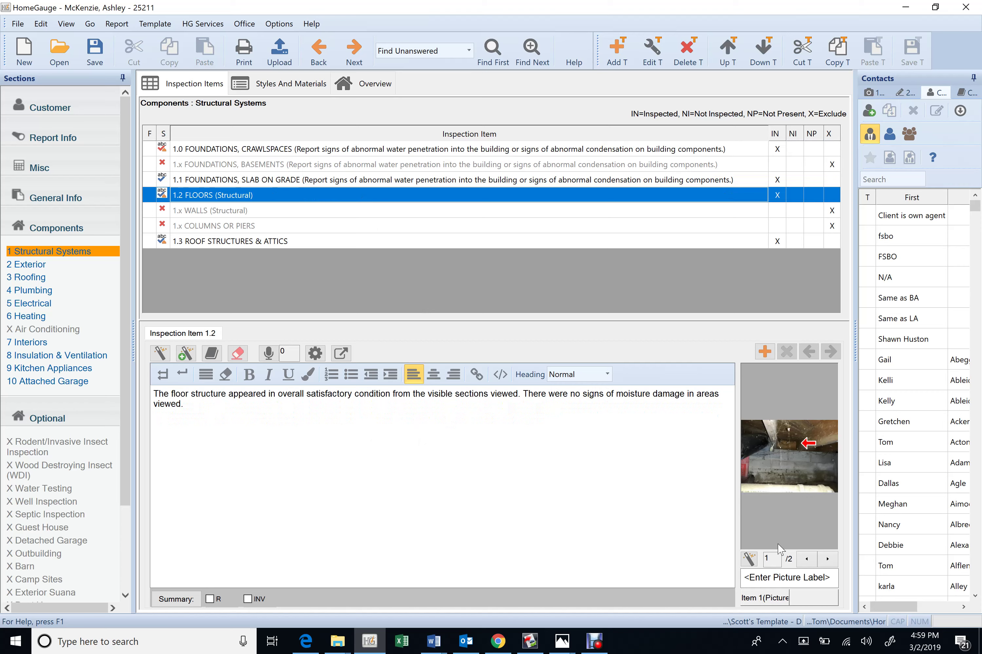
{"action": "left_click", "coordinate": [826, 560]}
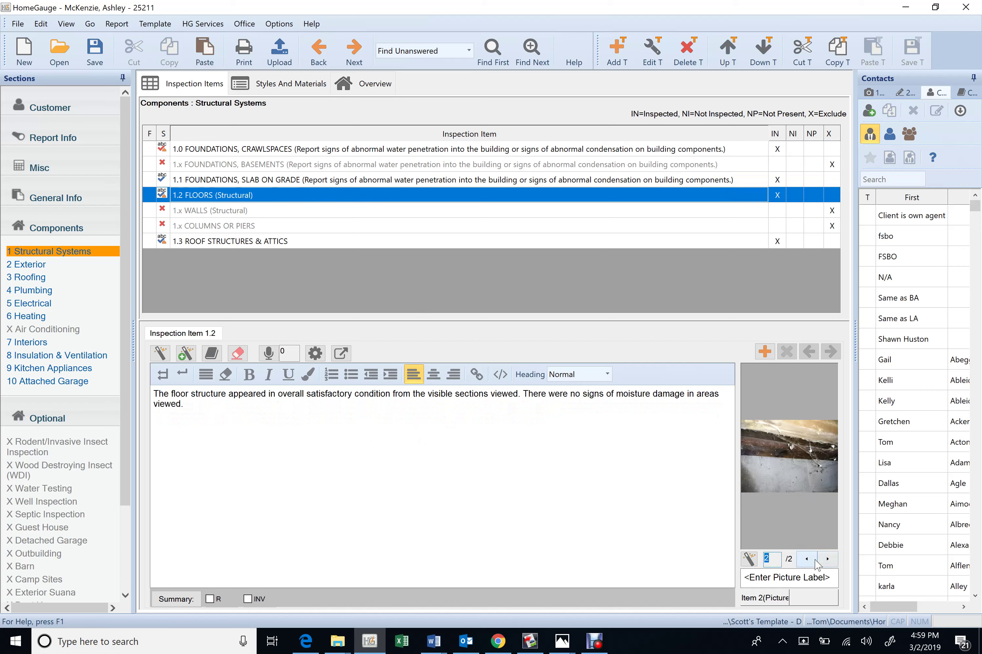
{"action": "left_click", "coordinate": [814, 561]}
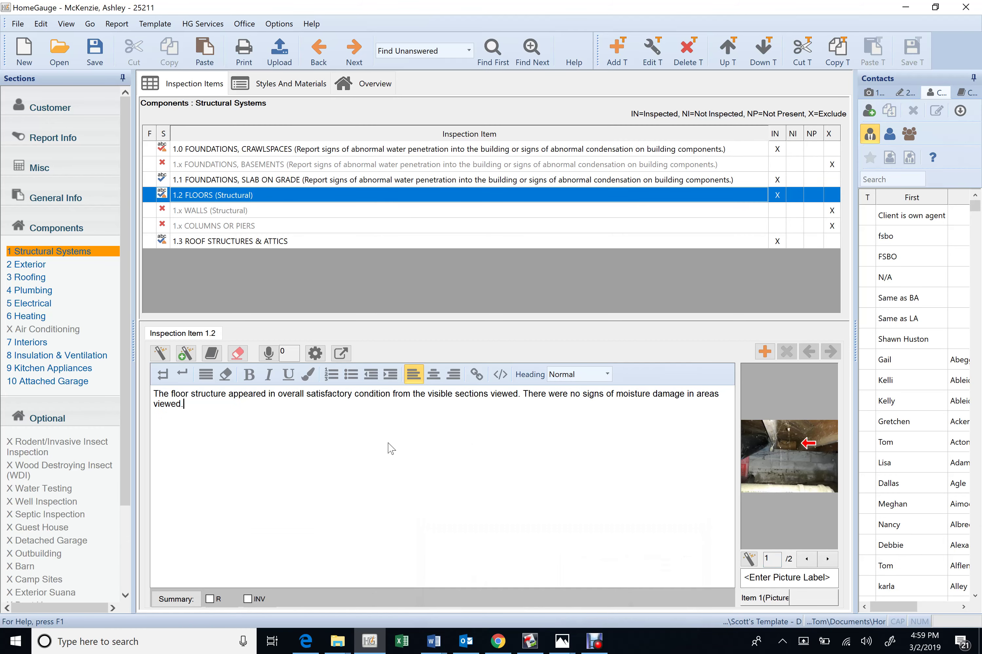
Step: Glance at 1.3 Roof Structures, then return to 1.2 Floors with the caret before its second sentence
{"action": "left_click", "coordinate": [286, 247]}
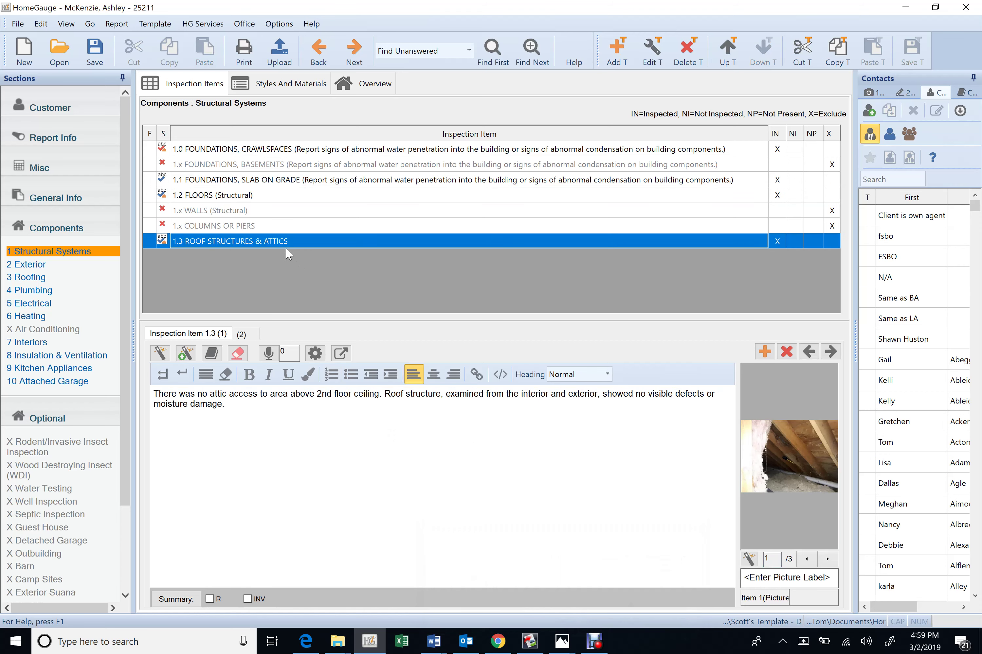
{"action": "left_click", "coordinate": [372, 199]}
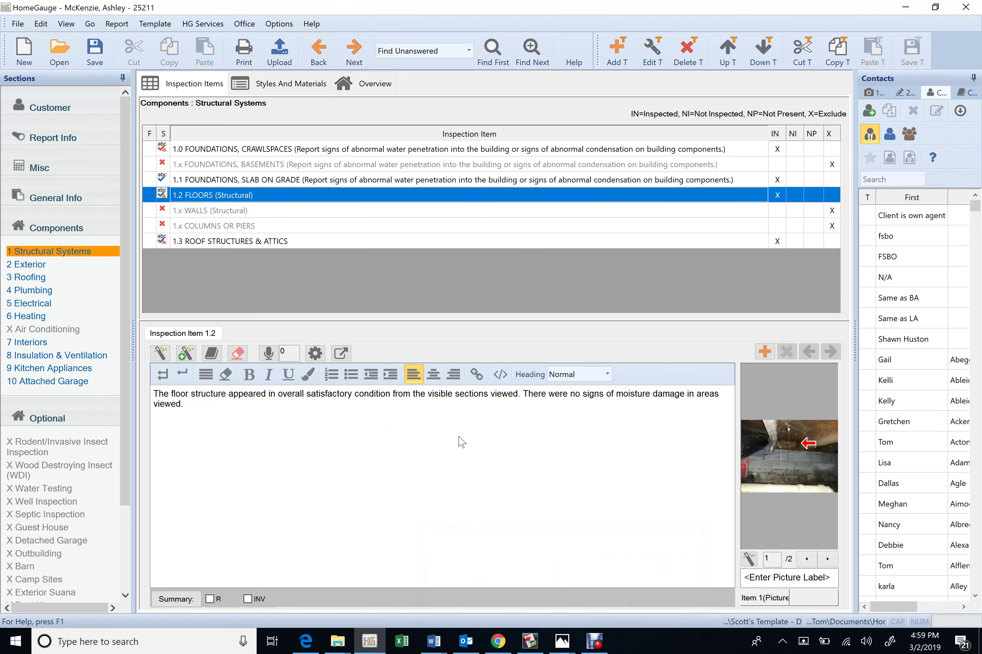
{"action": "left_click", "coordinate": [497, 469]}
Step: Add 'There was no sill plate with this type of construction which is common with homes built in this era.' to the Floors comment
{"action": "type", "text": "Thre was"}
{"action": "key", "text": "BackSpace"}
{"action": "key", "text": "BackSpace"}
{"action": "key", "text": "BackSpace"}
{"action": "key", "text": "BackSpace"}
{"action": "key", "text": "BackSpace"}
{"action": "key", "text": "BackSpace"}
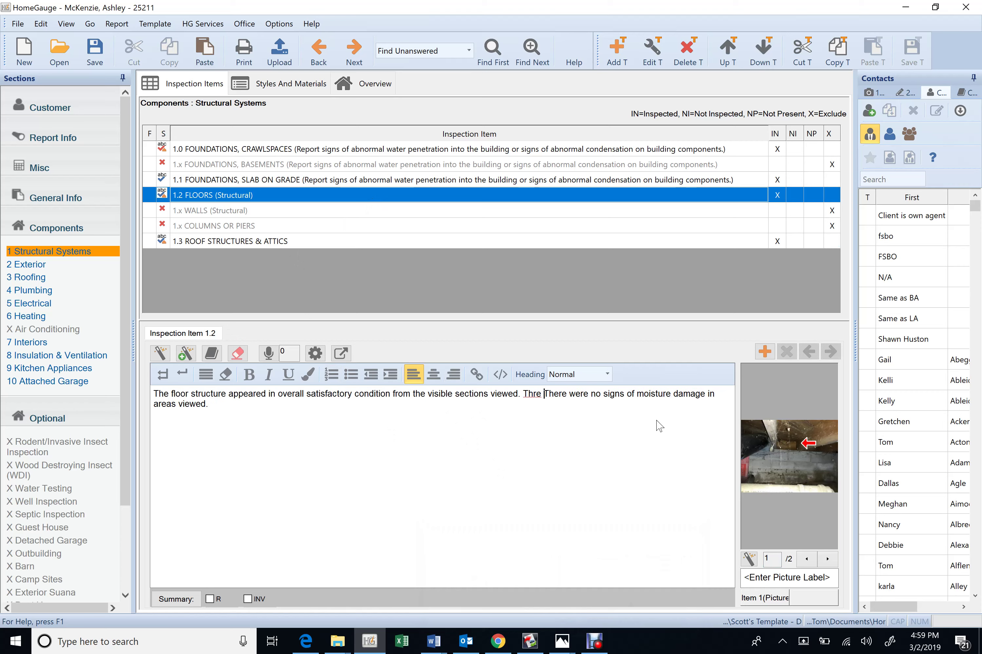
{"action": "type", "text": "ere was n"}
{"action": "type", "text": "o sill plate"}
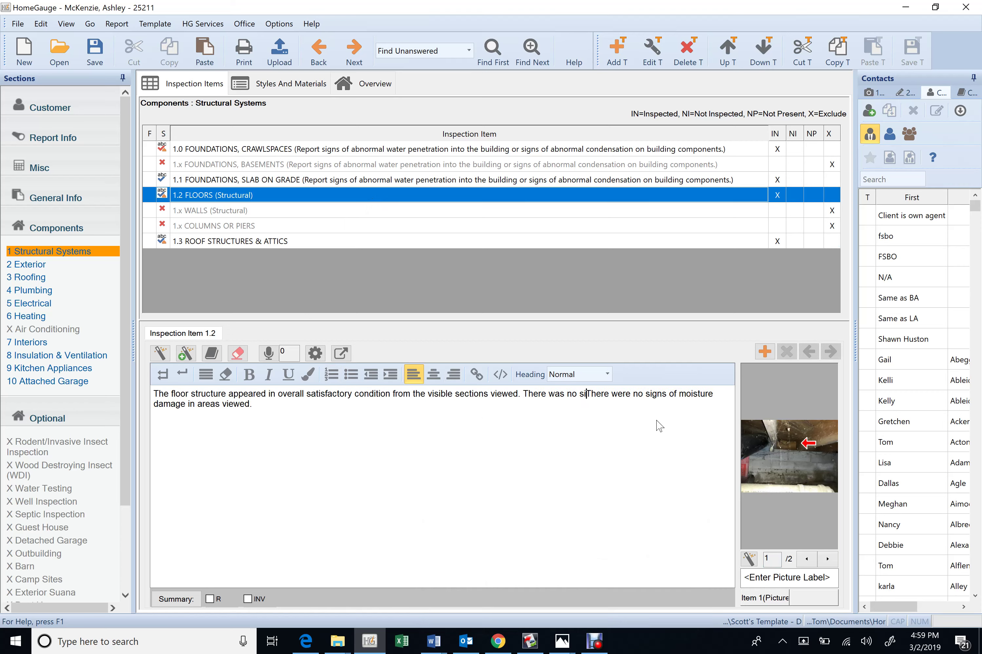
{"action": "type", "text": " with this "}
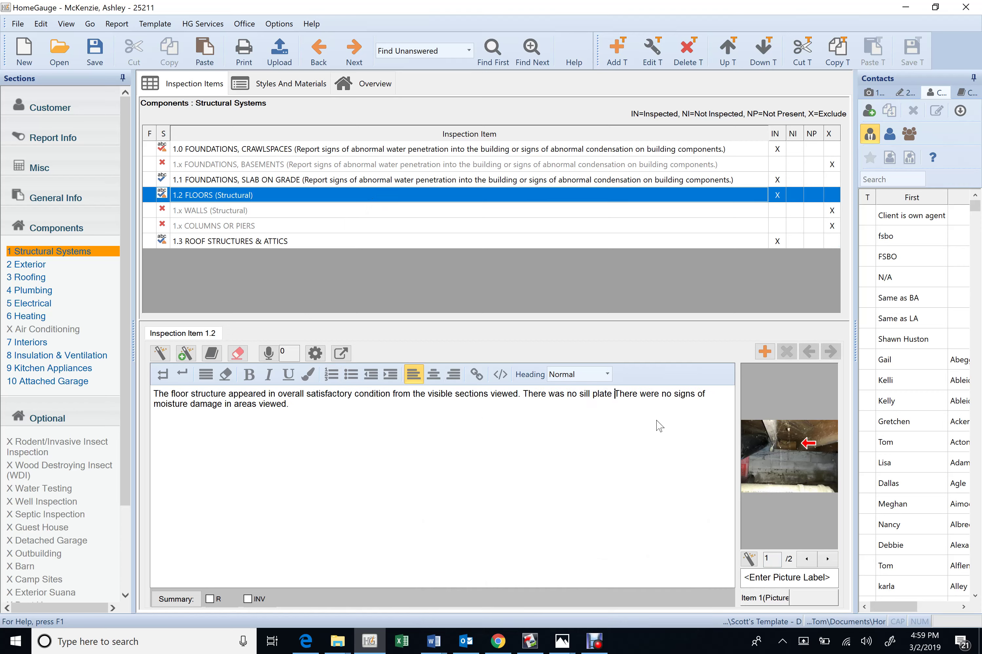
{"action": "type", "text": "type of "}
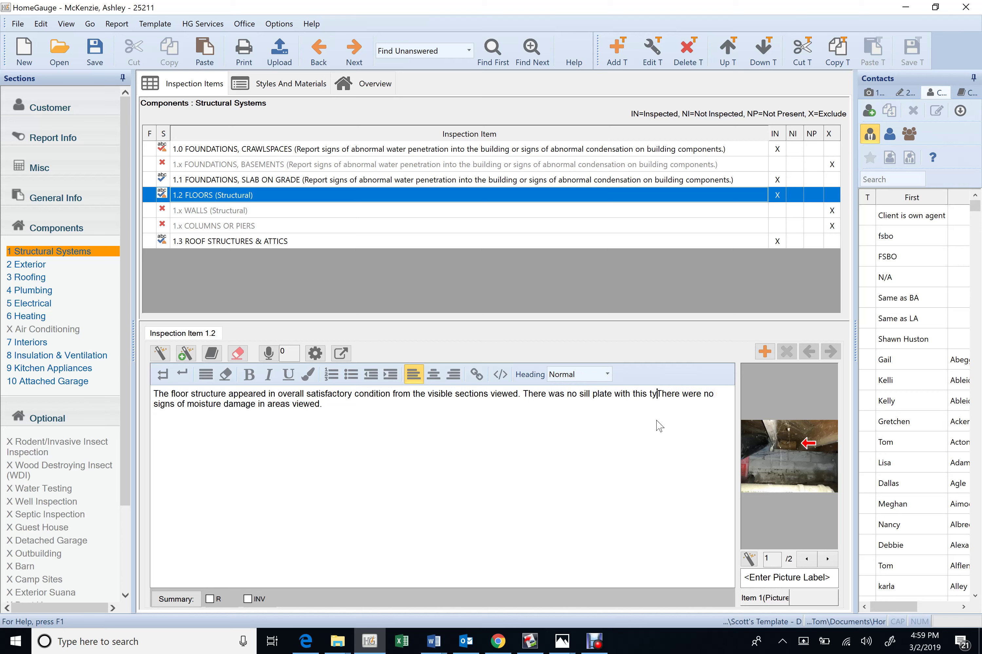
{"action": "type", "text": "constru"}
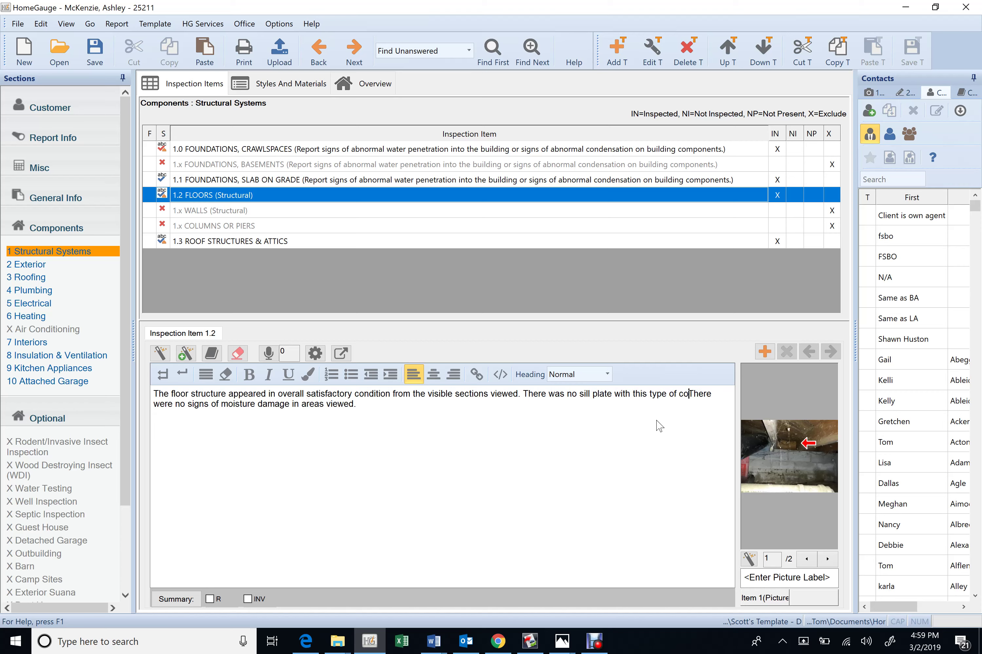
{"action": "type", "text": "ction."}
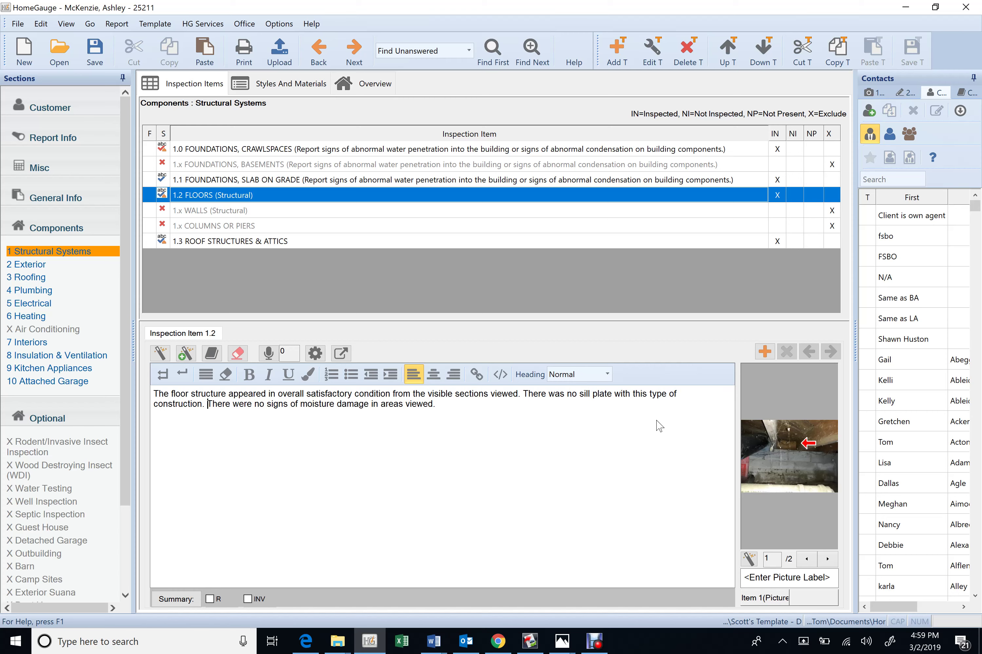
{"action": "key", "text": "BackSpace"}
{"action": "key", "text": "BackSpace"}
{"action": "type", "text": "wh"}
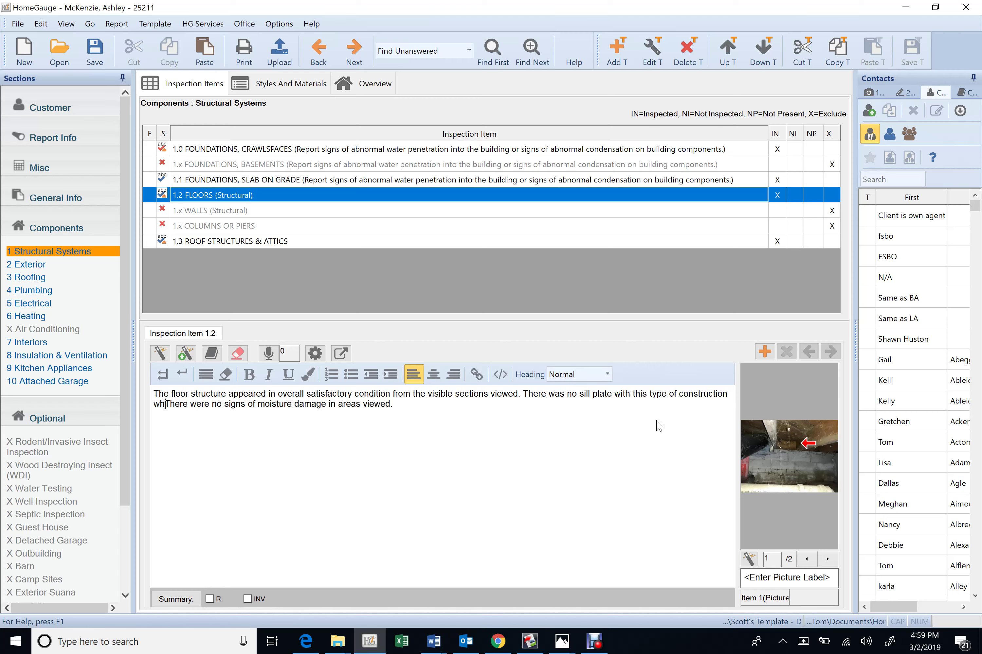
{"action": "type", "text": "ich is "}
{"action": "type", "text": "typical"}
{"action": "key", "text": "BackSpace"}
{"action": "key", "text": "BackSpace"}
{"action": "key", "text": "BackSpace"}
{"action": "key", "text": "BackSpace"}
{"action": "key", "text": "BackSpace"}
{"action": "key", "text": "BackSpace"}
{"action": "key", "text": "BackSpace"}
{"action": "type", "text": "common with ho"}
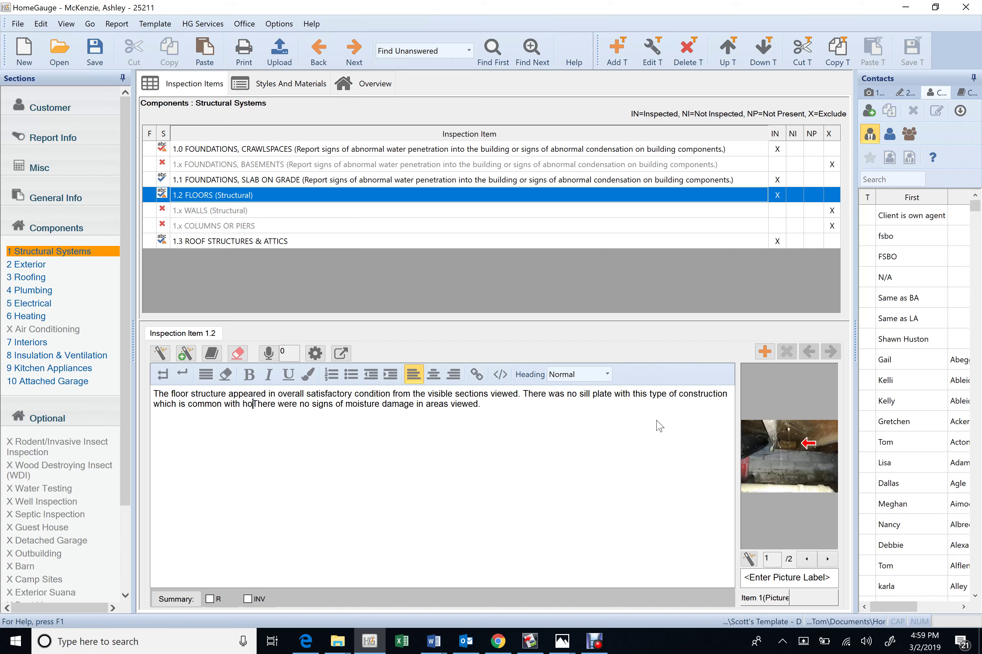
{"action": "type", "text": "mes buil"}
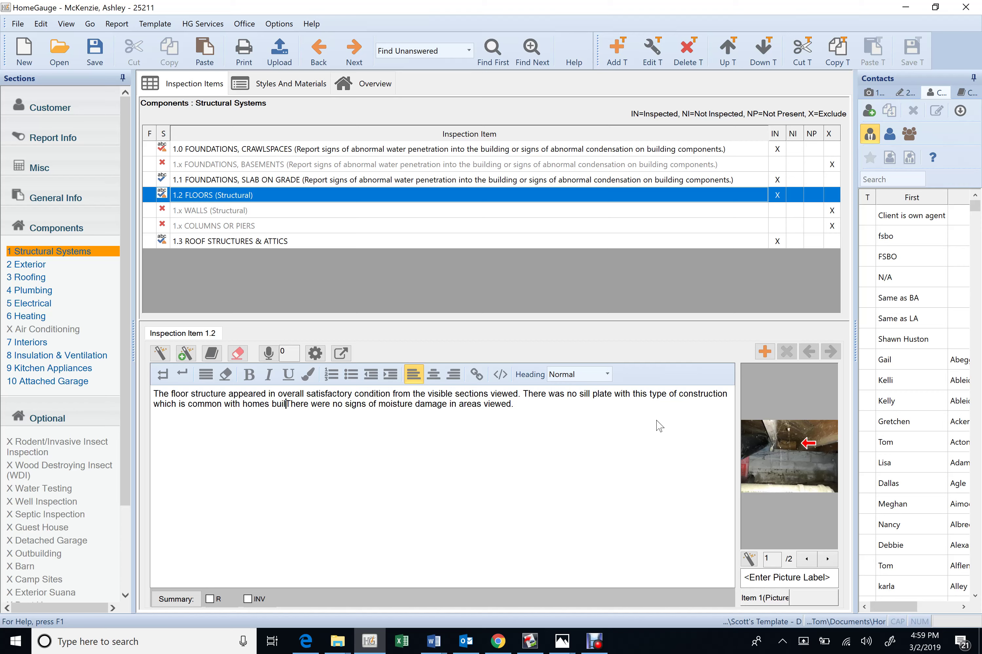
{"action": "type", "text": "t in this s"}
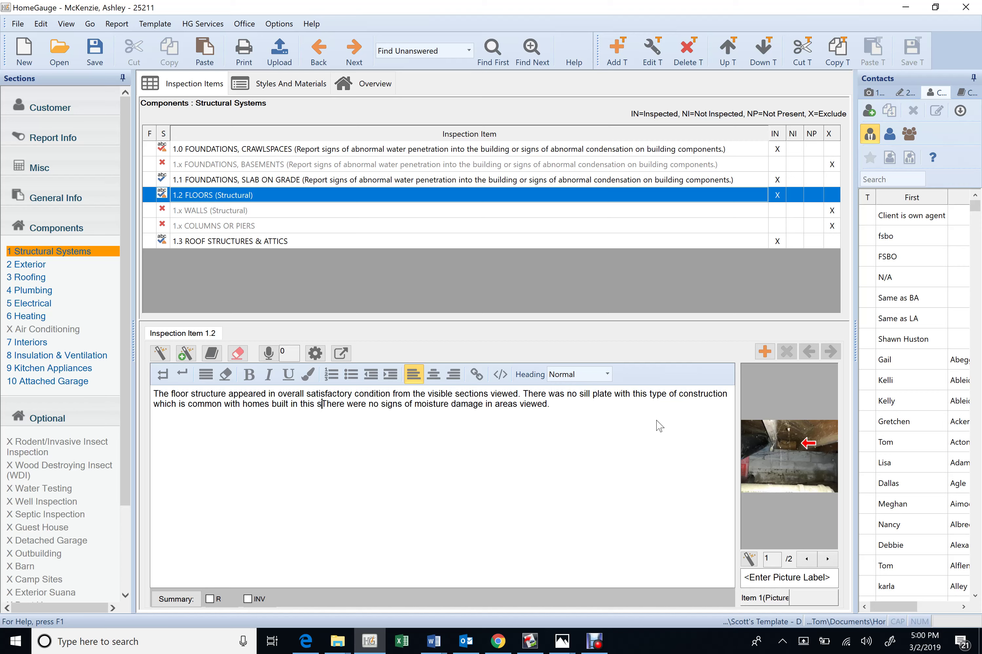
{"action": "key", "text": "BackSpace"}
{"action": "type", "text": "era."}
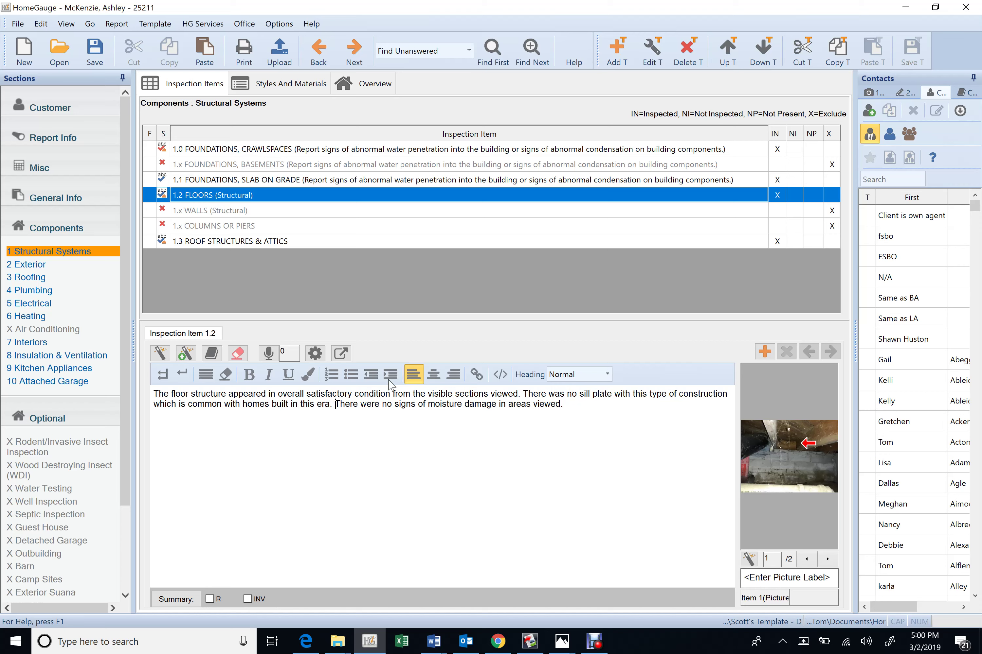
{"action": "left_click", "coordinate": [246, 245]}
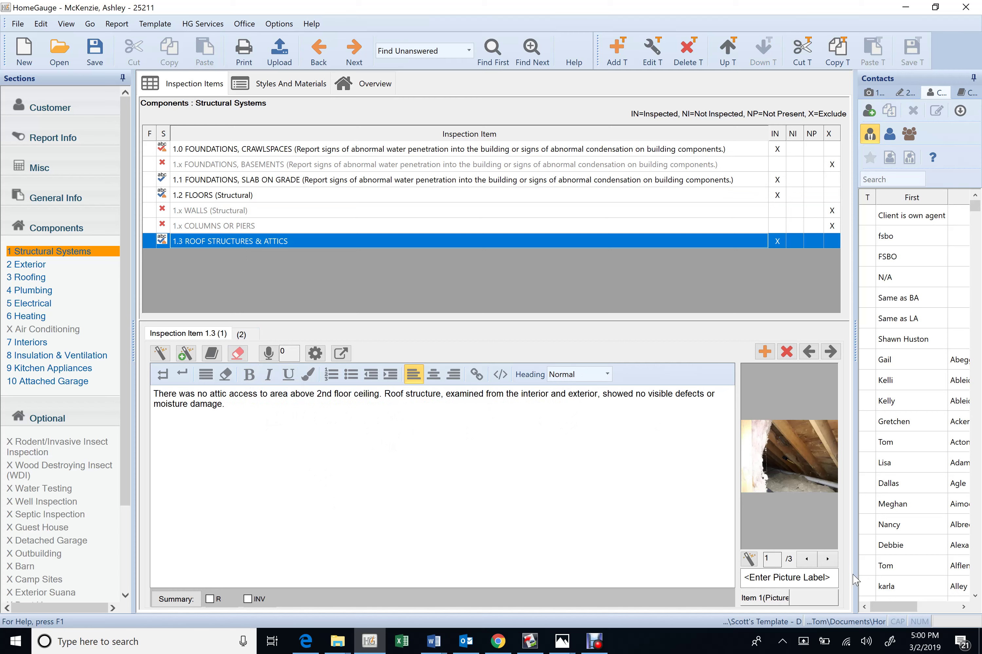
Step: Add that the kneewall attics were dry and in adequate condition to the first 1.3 roof comment
{"action": "left_click", "coordinate": [836, 564]}
{"action": "left_click", "coordinate": [835, 564]}
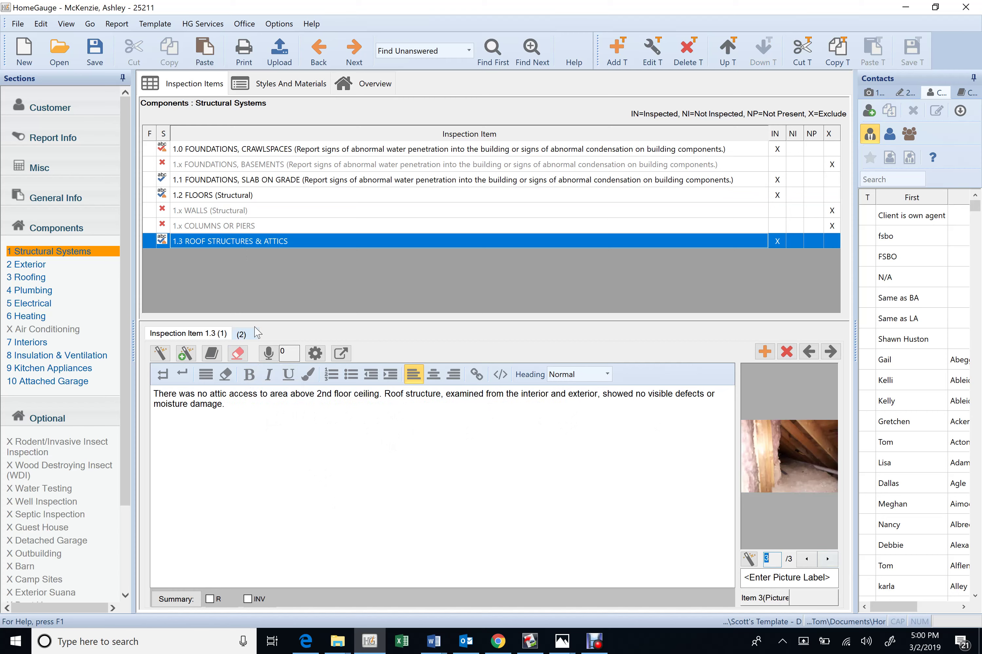
{"action": "left_click", "coordinate": [249, 337]}
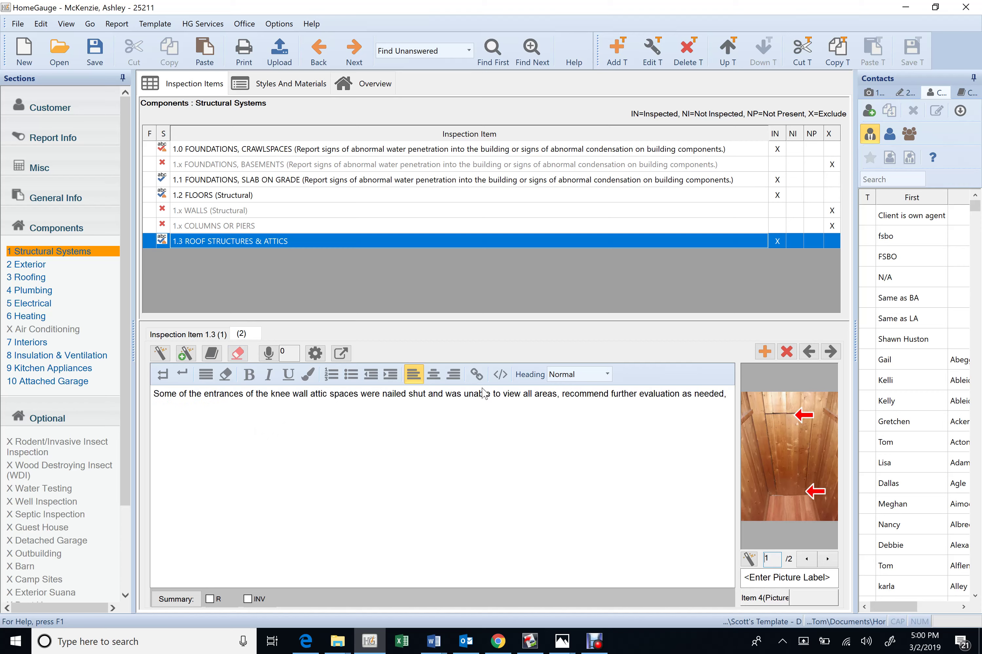
{"action": "left_click", "coordinate": [190, 334]}
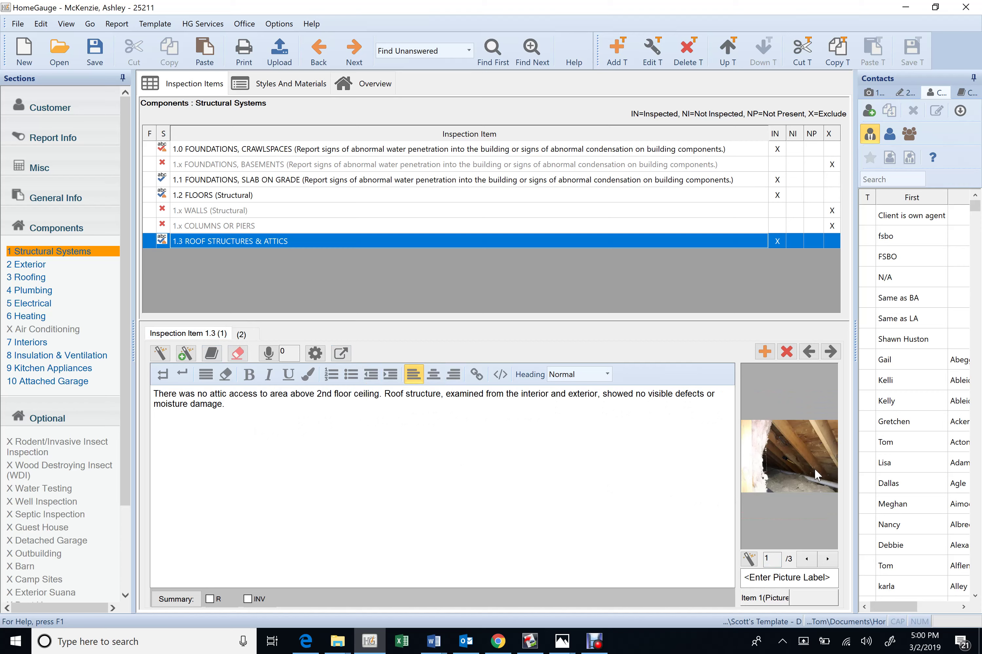
{"action": "type", "text": "The kneewall attics were d"}
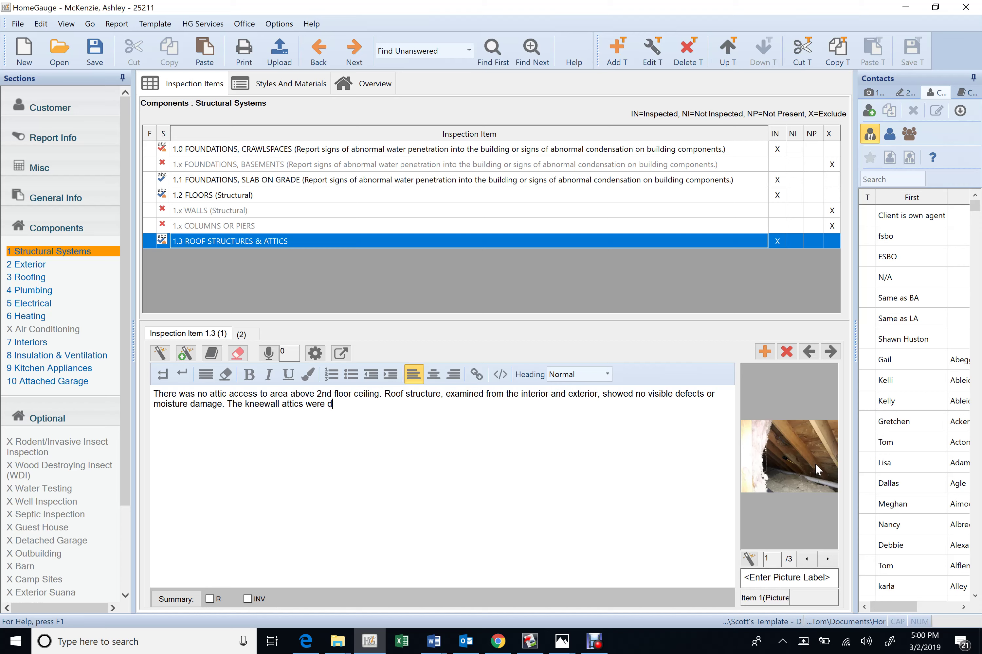
{"action": "type", "text": "and in adequate condition."}
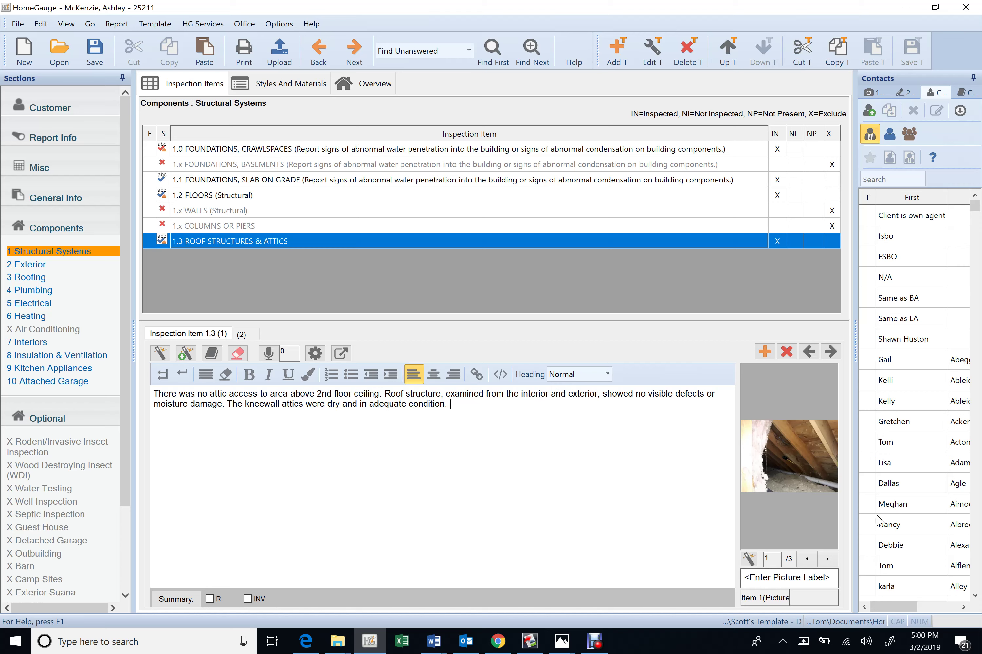
Step: View the remaining attic photos and open the second 1.3 comment on nailed-shut knee wall entrances
{"action": "left_click", "coordinate": [827, 560]}
{"action": "left_click", "coordinate": [827, 560]}
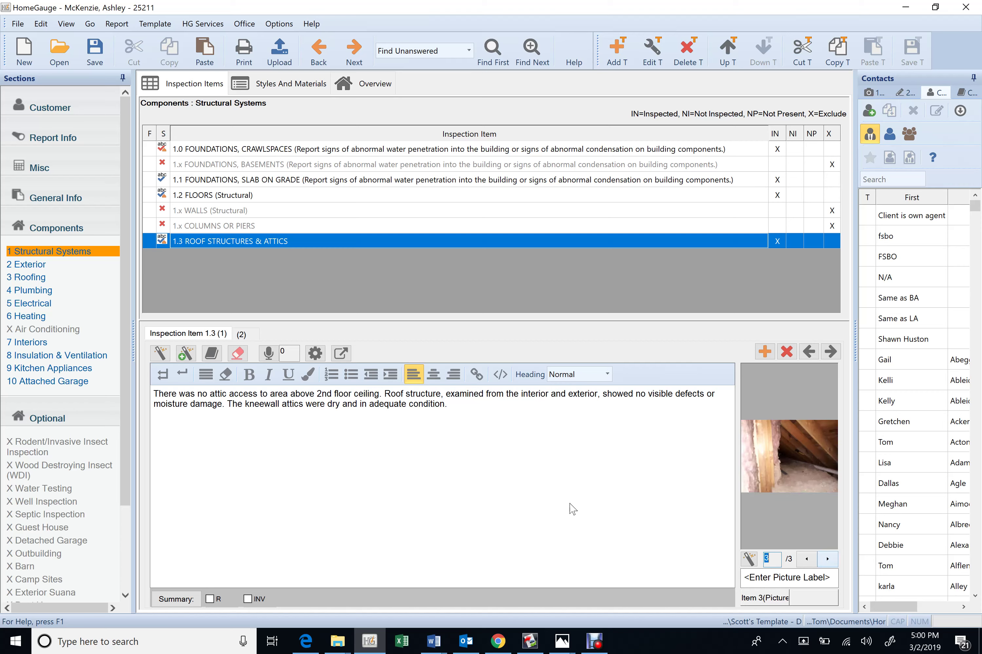
{"action": "left_click", "coordinate": [241, 335]}
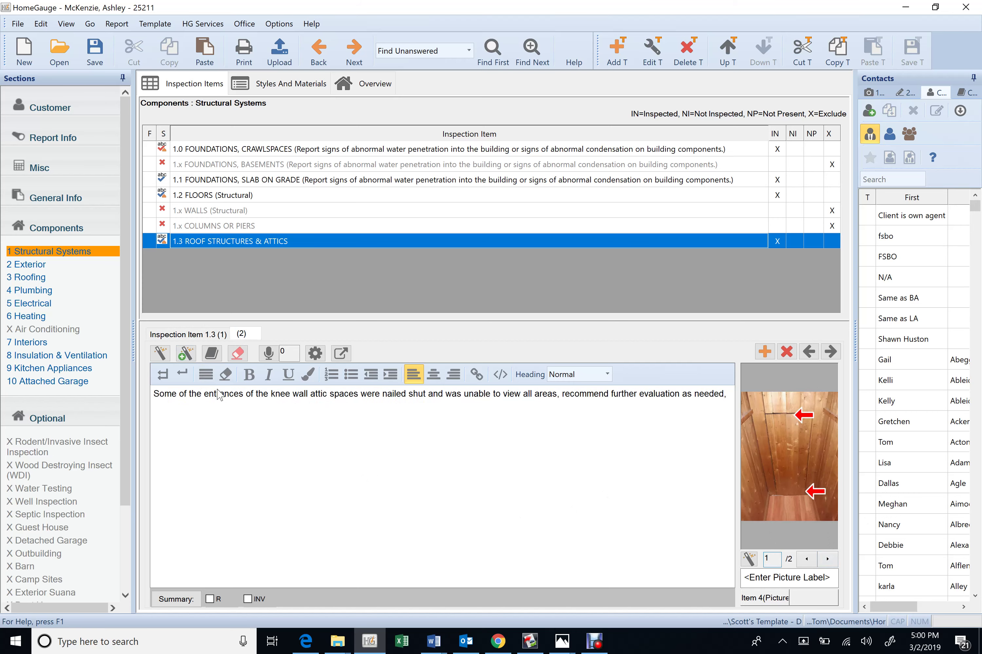
Step: Check the knee wall photo in Edit Picture, then switch to the 2 Exterior section
{"action": "left_click", "coordinate": [823, 560]}
{"action": "left_click", "coordinate": [819, 562]}
{"action": "right_click", "coordinate": [789, 483]}
{"action": "left_click", "coordinate": [830, 303]}
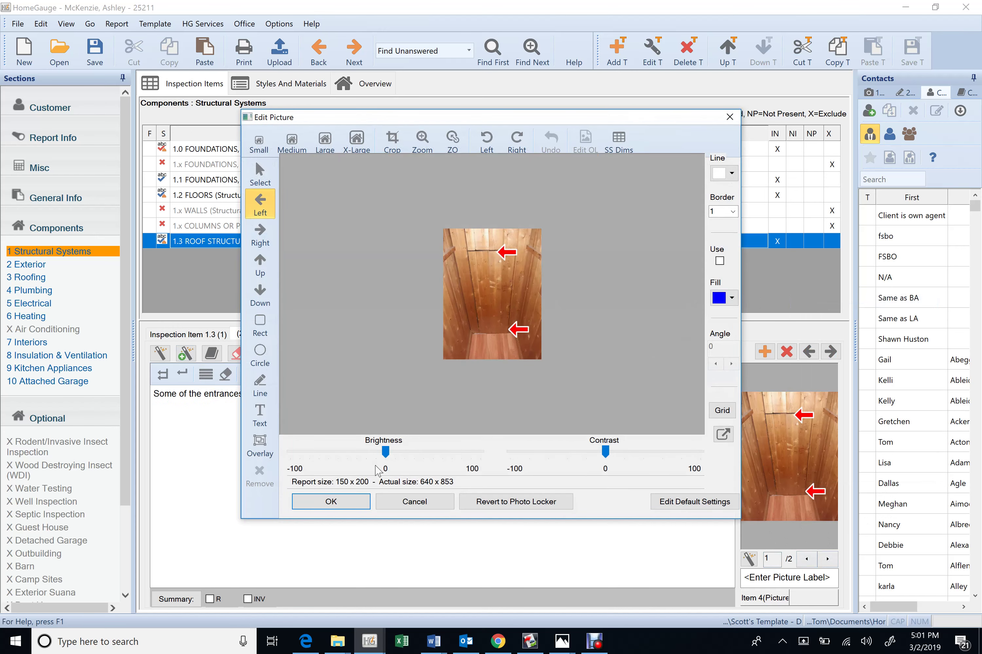
{"action": "left_click", "coordinate": [347, 505]}
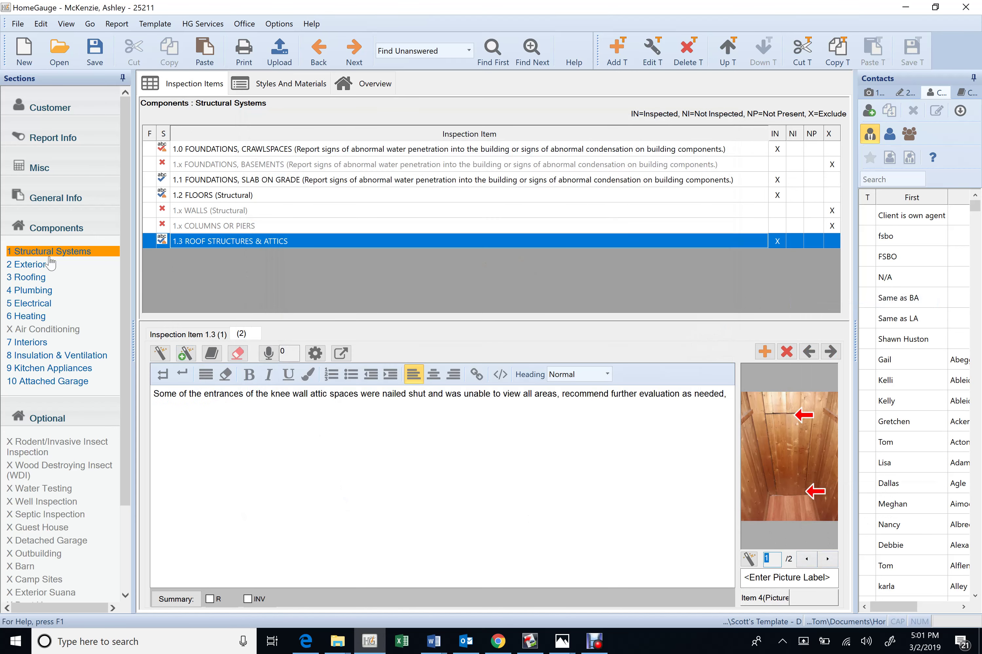
{"action": "left_click", "coordinate": [38, 267]}
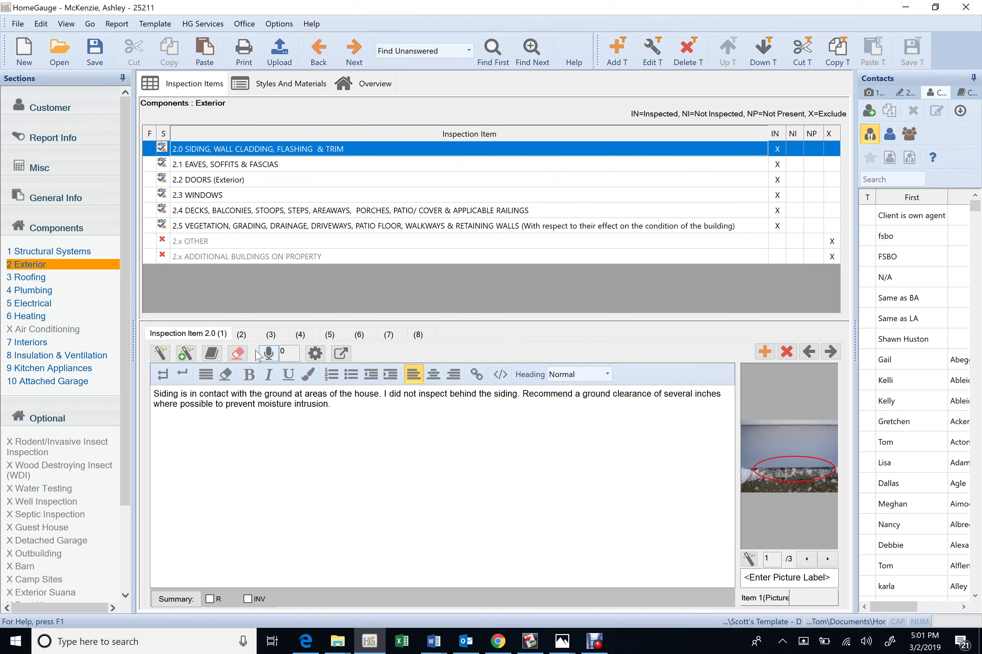
Step: Browse 2.0 Siding comments 2 to 4 and step through all photos of the vinyl siding comment
{"action": "left_click", "coordinate": [241, 334]}
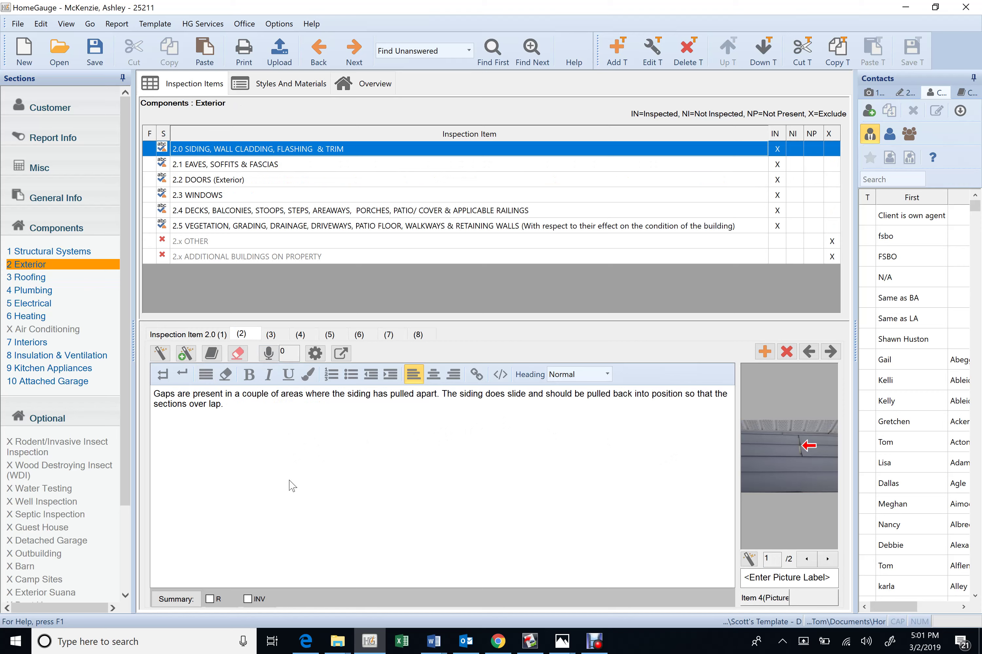
{"action": "left_click", "coordinate": [272, 336]}
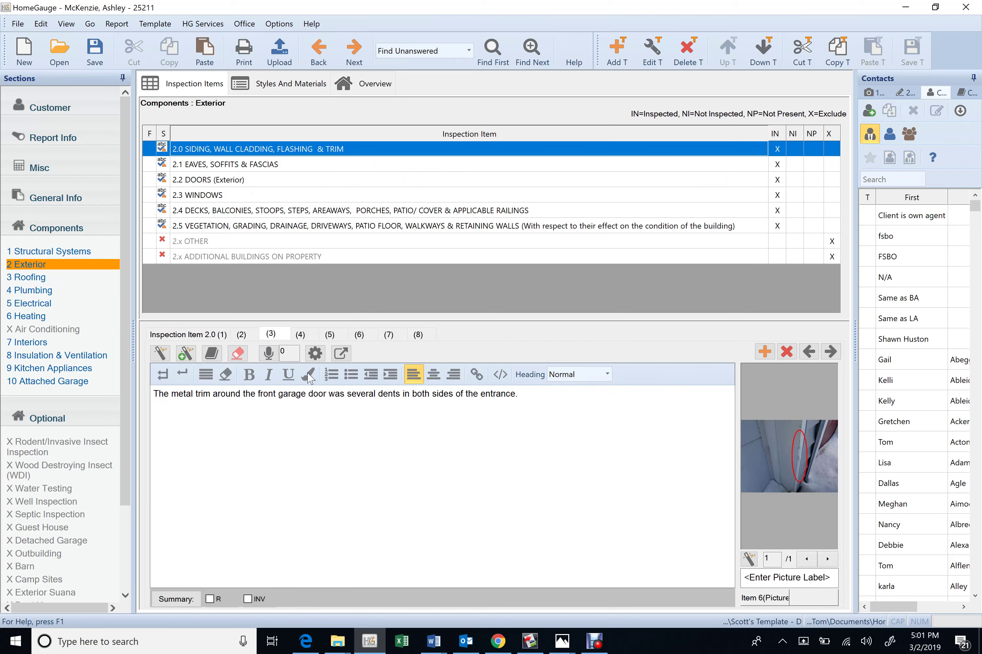
{"action": "left_click", "coordinate": [300, 340]}
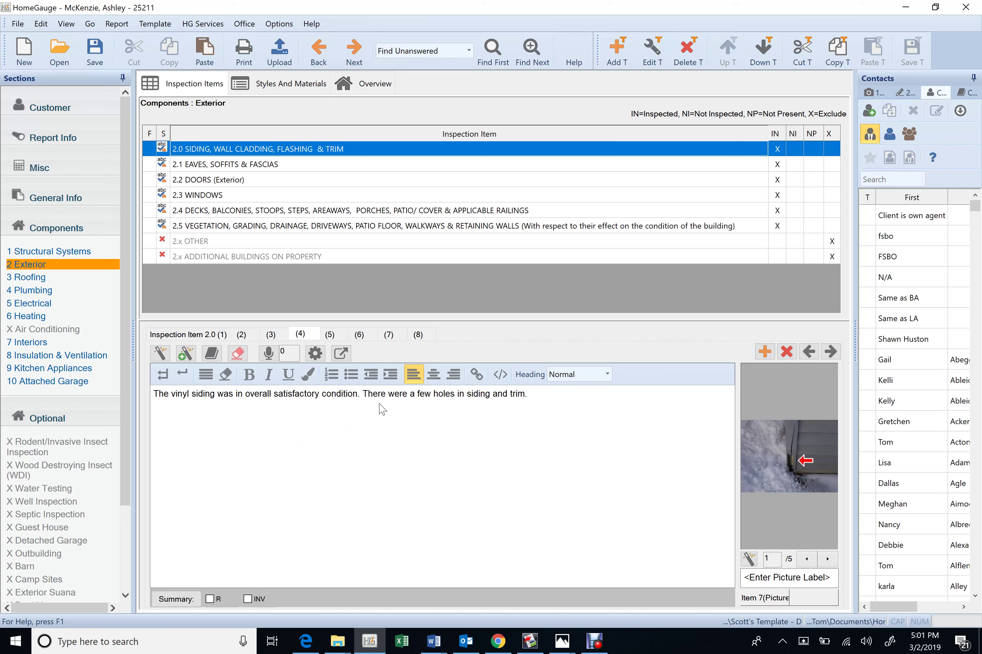
{"action": "left_click", "coordinate": [827, 559]}
{"action": "left_click", "coordinate": [827, 559]}
{"action": "left_click", "coordinate": [828, 559]}
{"action": "left_click", "coordinate": [827, 560]}
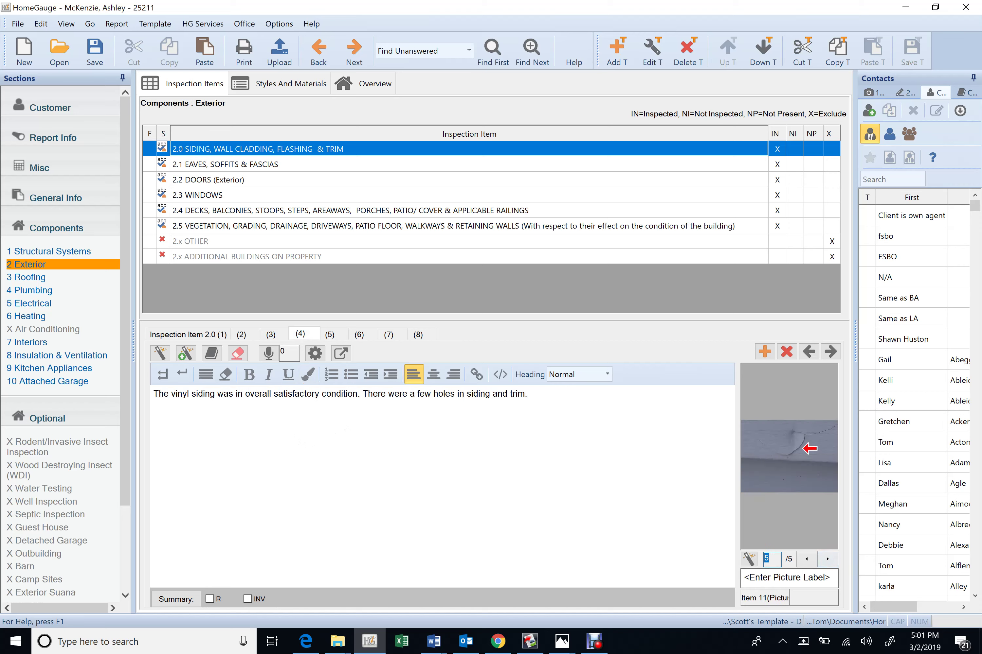
Step: Check the powerwashing comment, then place the caret in 'was' in the vinyl siding comment
{"action": "left_click", "coordinate": [247, 403]}
{"action": "left_click", "coordinate": [224, 407]}
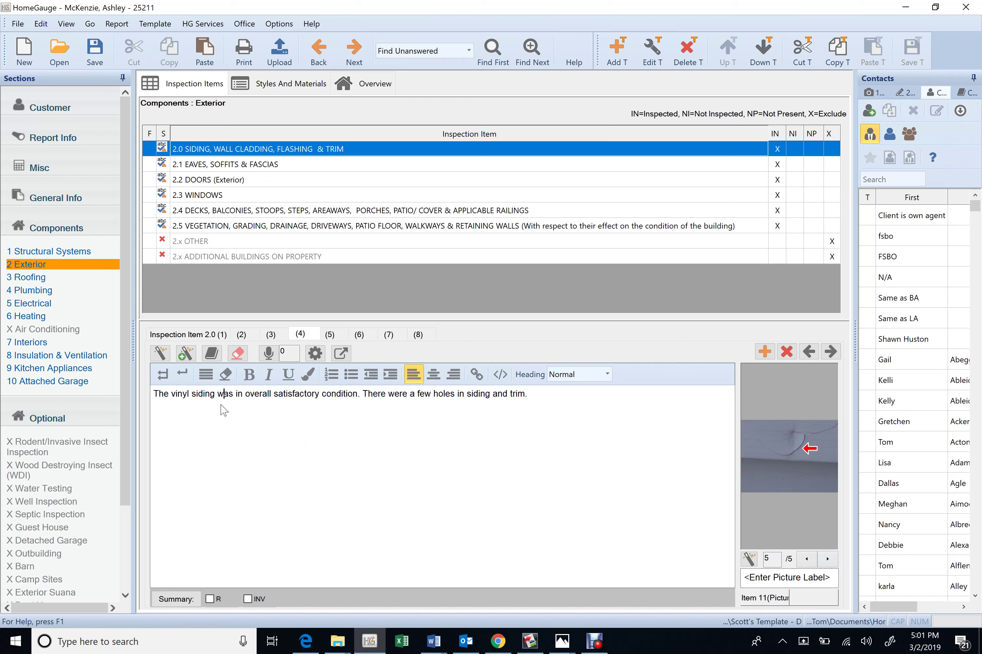
{"action": "left_click", "coordinate": [358, 400]}
{"action": "left_click", "coordinate": [335, 336]}
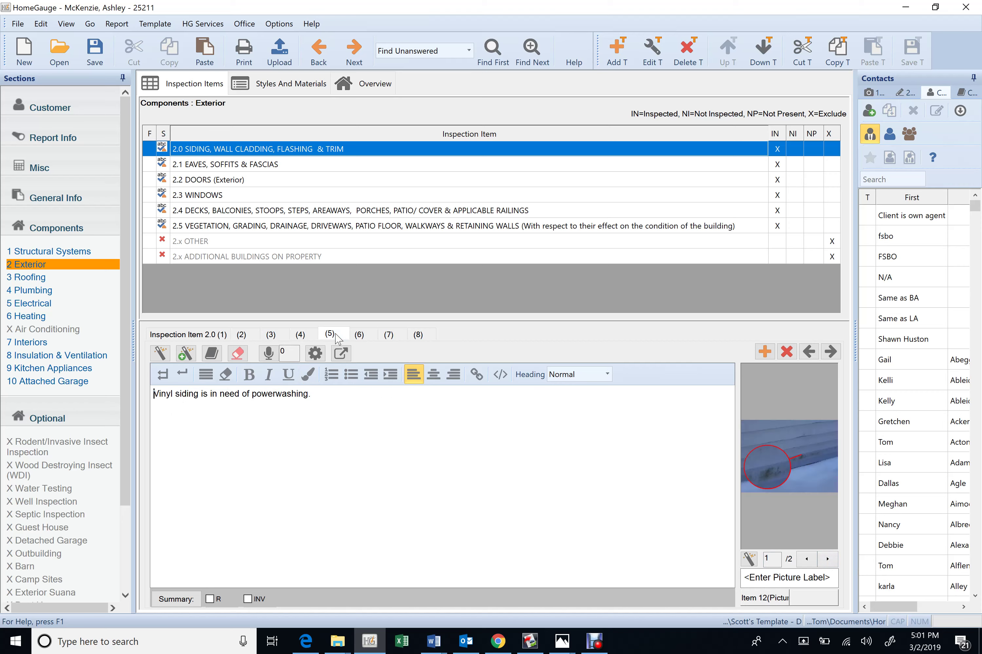
{"action": "left_click", "coordinate": [300, 335]}
{"action": "left_click", "coordinate": [224, 403]}
Step: Rewrite the vinyl siding comment to say it had several holes and damage areas
{"action": "key", "text": "BackSpace"}
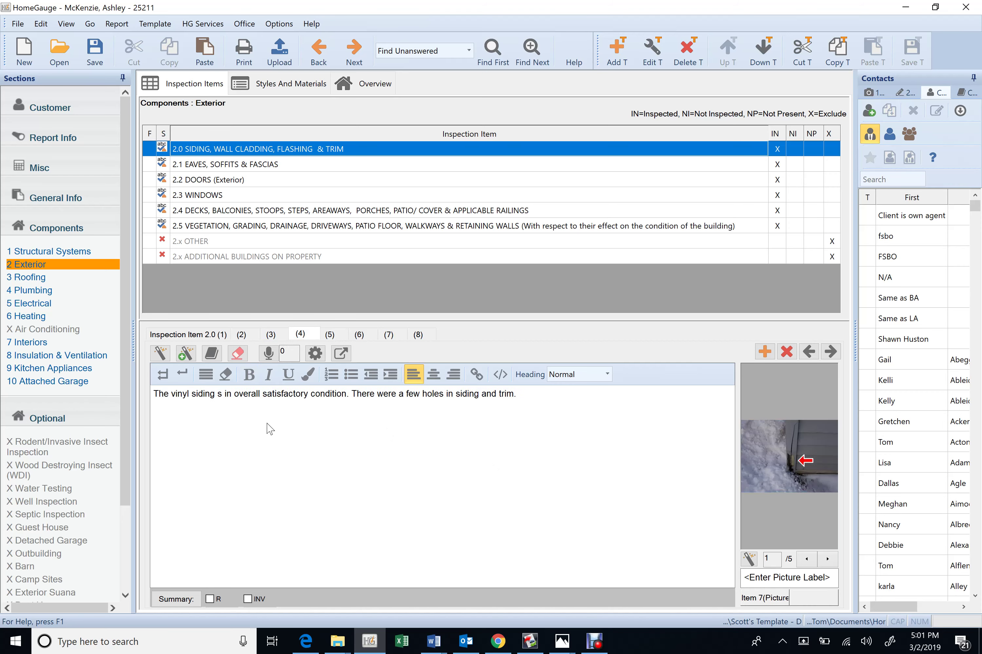
{"action": "key", "text": "Delete"}
{"action": "key", "text": "Delete"}
{"action": "key", "text": "Delete"}
{"action": "key", "text": "Delete"}
{"action": "key", "text": "Delete"}
{"action": "key", "text": "Delete"}
{"action": "key", "text": "Delete"}
{"action": "key", "text": "Delete"}
{"action": "key", "text": "Delete"}
{"action": "key", "text": "Delete"}
{"action": "key", "text": "Delete"}
{"action": "key", "text": "Delete"}
{"action": "key", "text": "Delete"}
{"action": "key", "text": "Delete"}
{"action": "key", "text": "Delete"}
{"action": "key", "text": "Delete"}
{"action": "key", "text": "Delete"}
{"action": "key", "text": "Delete"}
{"action": "key", "text": "Delete"}
{"action": "key", "text": "Delete"}
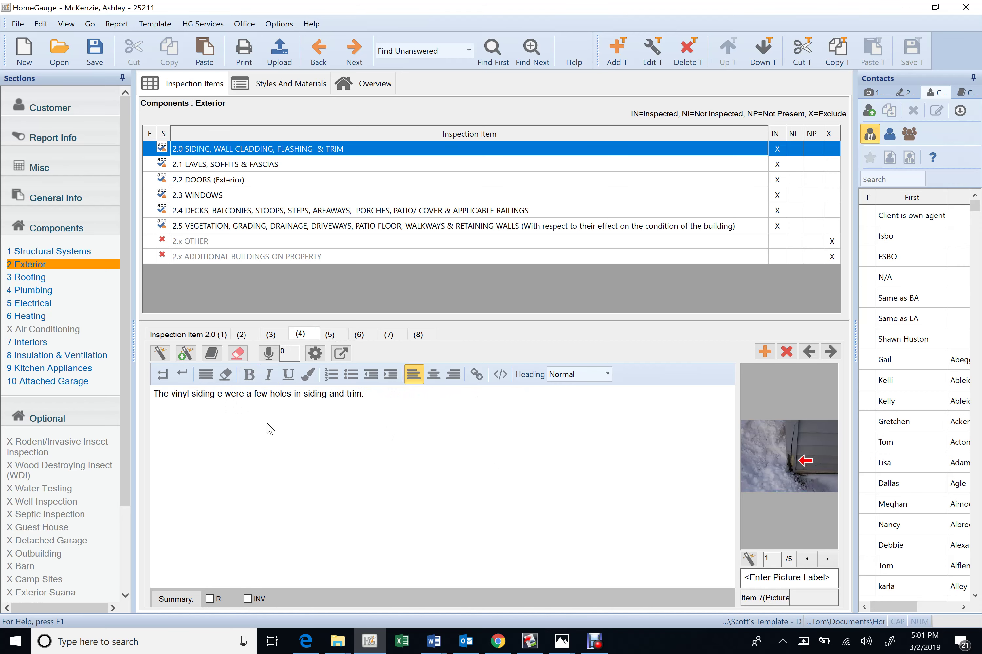
{"action": "key", "text": "Delete"}
{"action": "key", "text": "Delete"}
{"action": "key", "text": "Delete"}
{"action": "key", "text": "Delete"}
{"action": "key", "text": "Delete"}
{"action": "key", "text": "Delete"}
{"action": "type", "text": "had"}
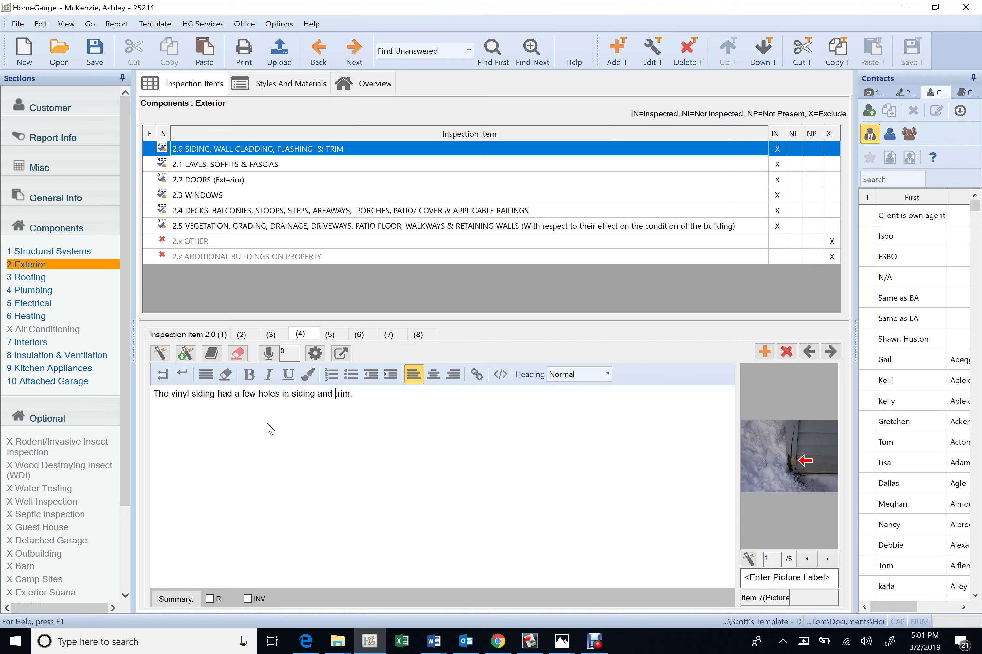
{"action": "left_click", "coordinate": [256, 397]}
{"action": "key", "text": "BackSpace"}
{"action": "key", "text": "BackSpace"}
{"action": "key", "text": "BackSpace"}
{"action": "type", "text": "d"}
{"action": "key", "text": "BackSpace"}
{"action": "type", "text": "several"}
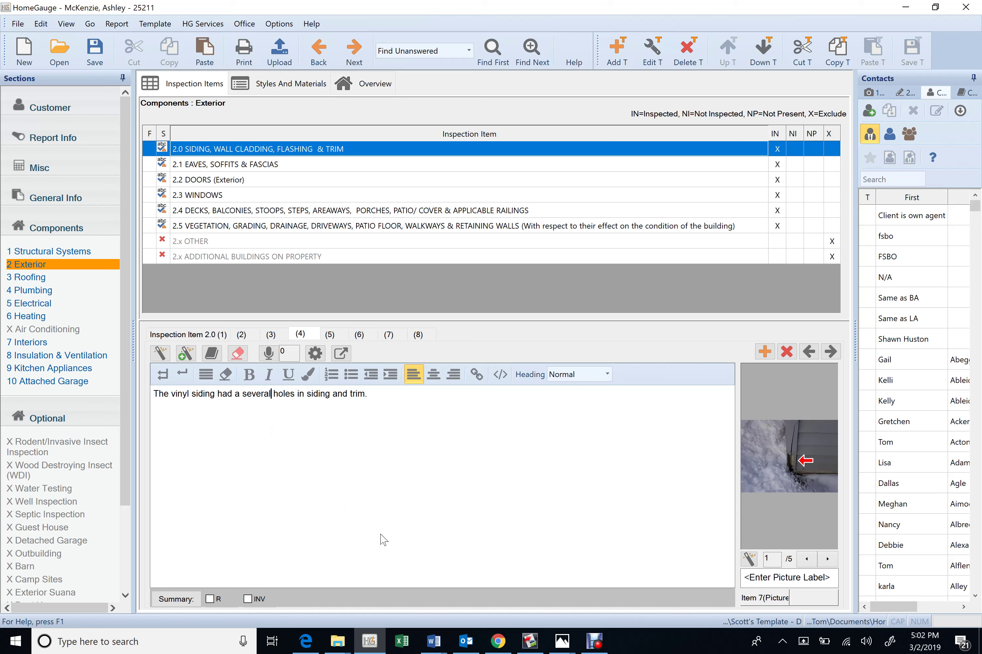
{"action": "key", "text": "Right"}
{"action": "key", "text": "Right"}
{"action": "type", "text": "and damage"}
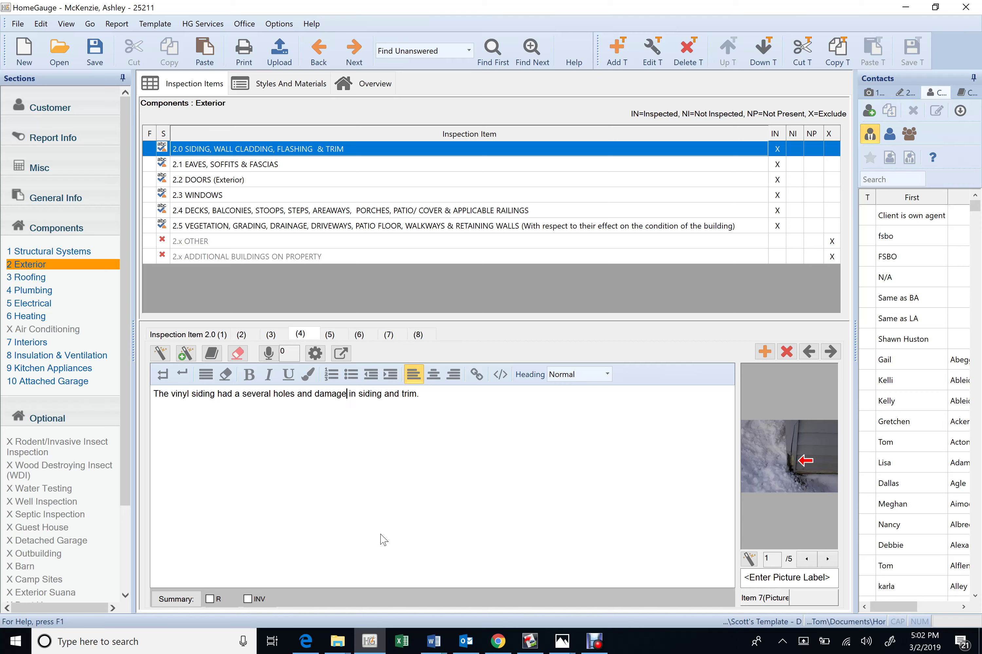
{"action": "type", "text": "areas"}
{"action": "key", "text": "BackSpace"}
{"action": "type", "text": "."}
Step: Add 'and trim', remove the stray 'a', and fix 'damaged' so it reads '...several holes and damaged areas.'
{"action": "key", "text": "Delete"}
{"action": "key", "text": "Delete"}
{"action": "key", "text": "Delete"}
{"action": "key", "text": "Delete"}
{"action": "key", "text": "Delete"}
{"action": "key", "text": "Delete"}
{"action": "key", "text": "Delete"}
{"action": "key", "text": "Delete"}
{"action": "key", "text": "Delete"}
{"action": "key", "text": "Delete"}
{"action": "key", "text": "Delete"}
{"action": "key", "text": "Delete"}
{"action": "key", "text": "Delete"}
{"action": "key", "text": "Delete"}
{"action": "key", "text": "Delete"}
{"action": "key", "text": "Delete"}
{"action": "key", "text": "Delete"}
{"action": "key", "text": "Delete"}
{"action": "key", "text": "Delete"}
{"action": "type", "text": "and ttim"}
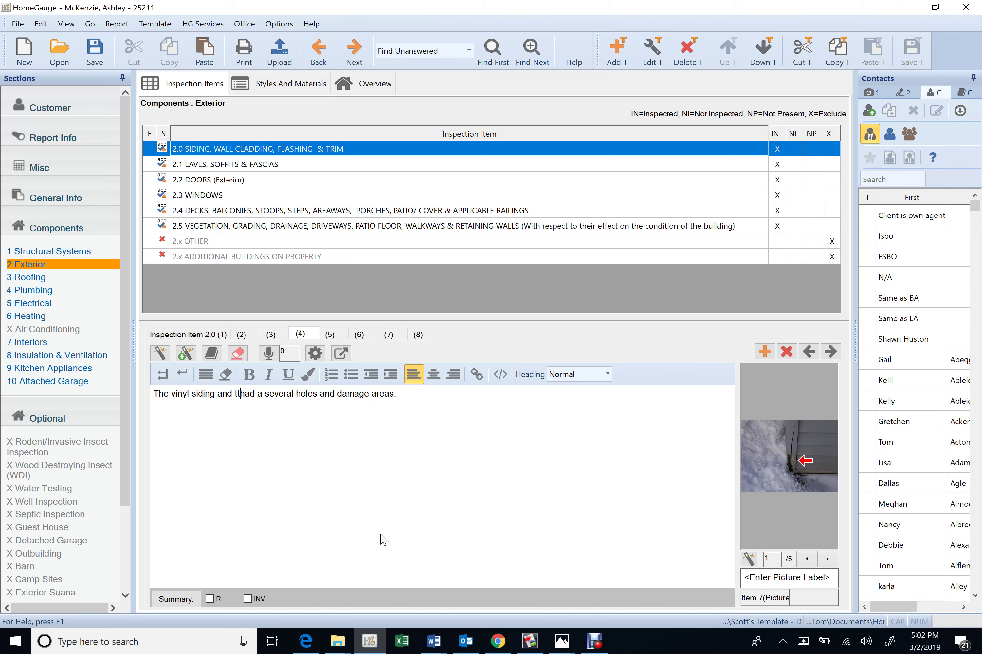
{"action": "key", "text": "BackSpace"}
{"action": "key", "text": "BackSpace"}
{"action": "key", "text": "BackSpace"}
{"action": "type", "text": "rim"}
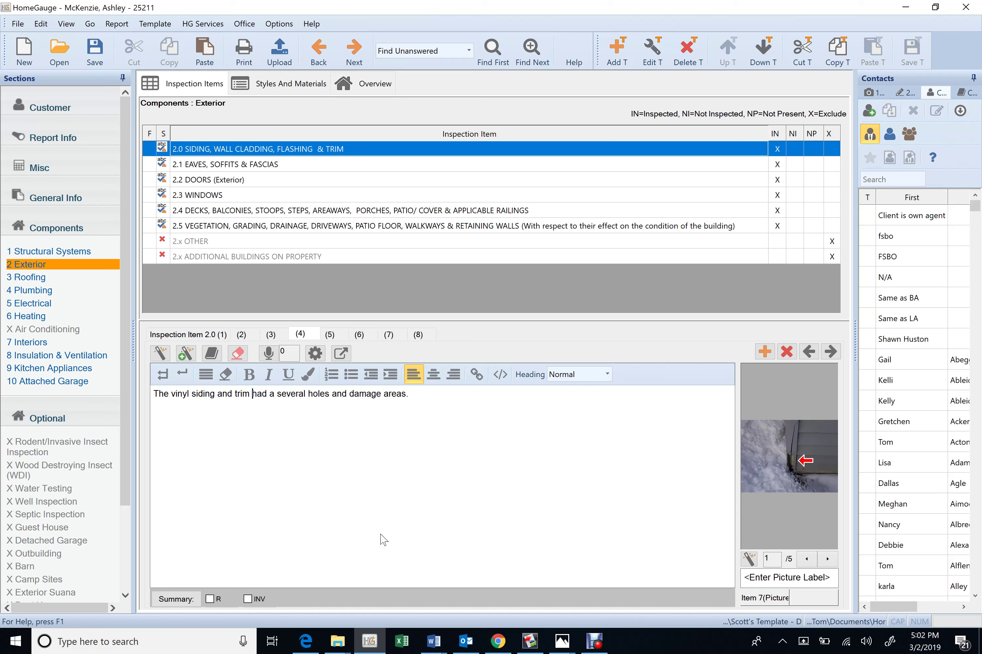
{"action": "key", "text": "Right"}
{"action": "key", "text": "Right"}
{"action": "key", "text": "Delete"}
{"action": "key", "text": "Delete"}
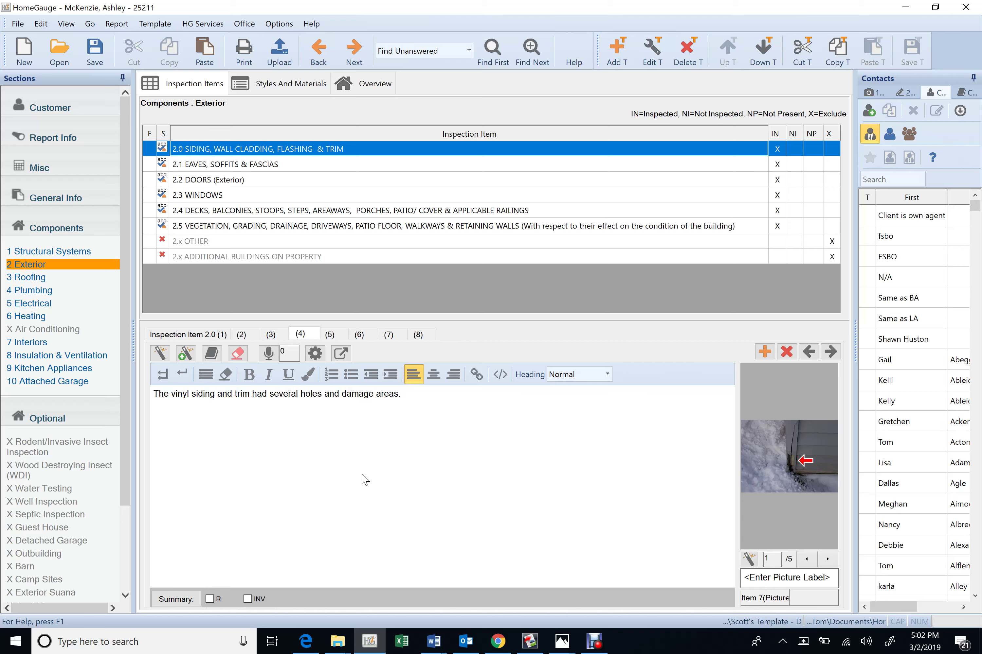
{"action": "left_click", "coordinate": [370, 402]}
{"action": "type", "text": "d"}
{"action": "left_click", "coordinate": [469, 433]}
{"action": "left_click", "coordinate": [446, 437]}
Step: Replace ' to prevent moisture entry.' with a period in the sixth gable comment
{"action": "left_click", "coordinate": [332, 334]}
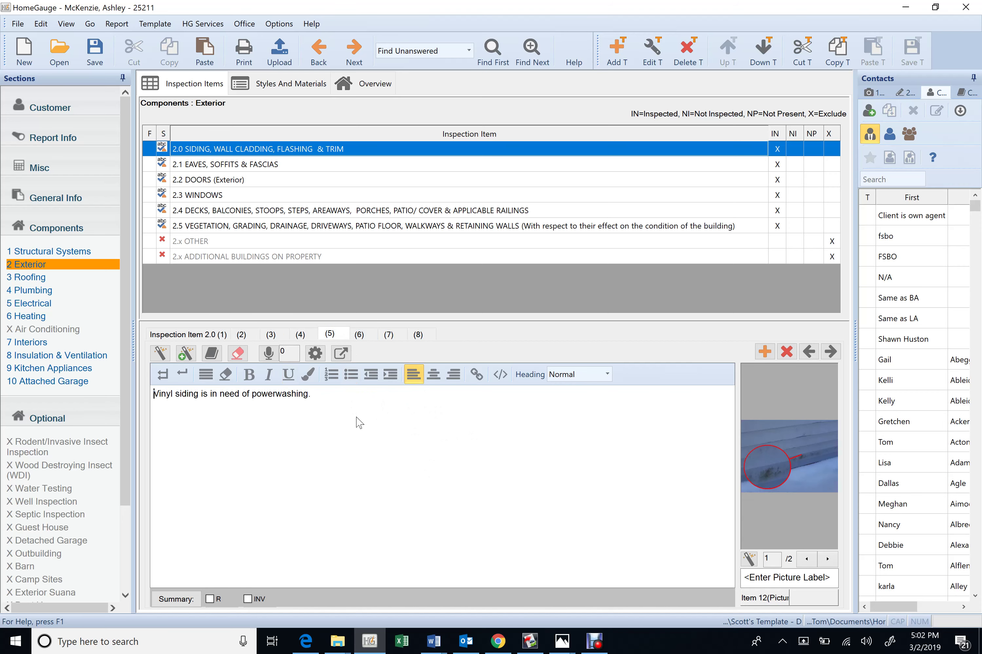
{"action": "left_click", "coordinate": [367, 337]}
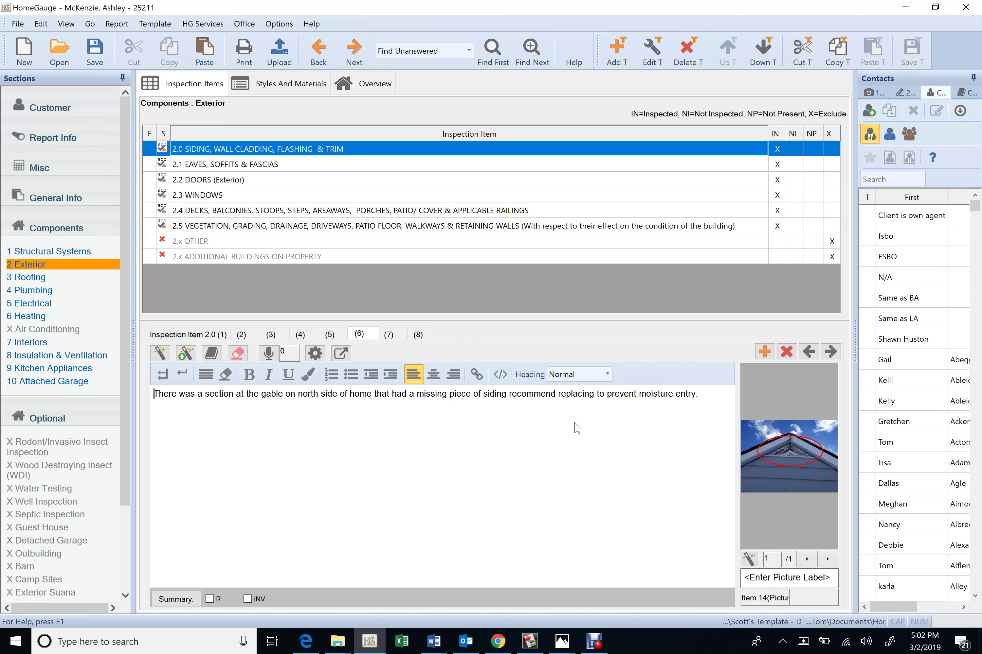
{"action": "left_click_drag", "start_coordinate": [595, 403], "coordinate": [704, 410]}
{"action": "type", "text": "."}
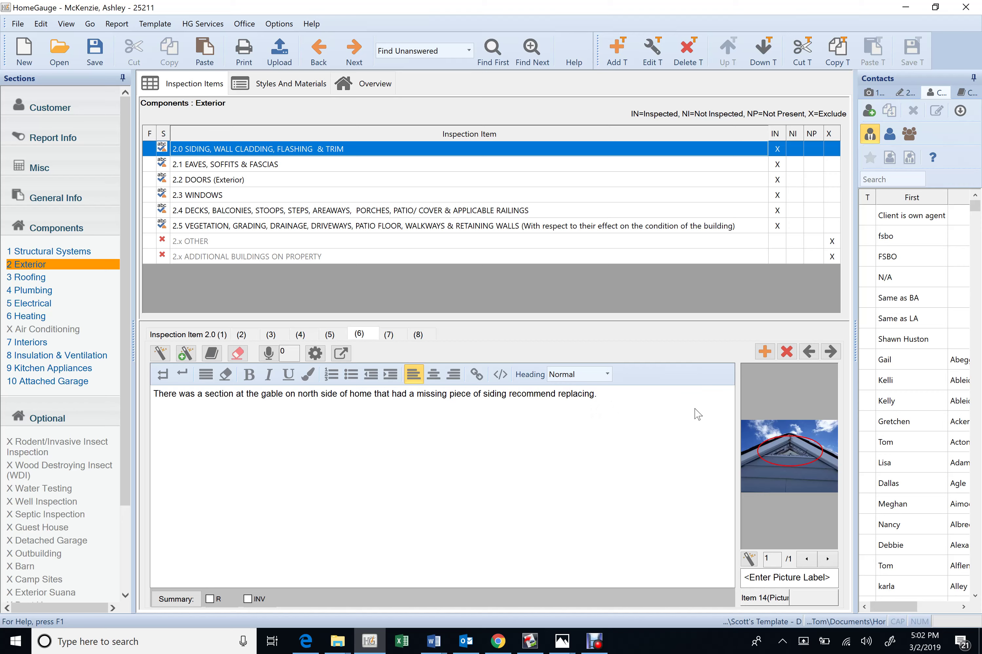
{"action": "left_click", "coordinate": [390, 336]}
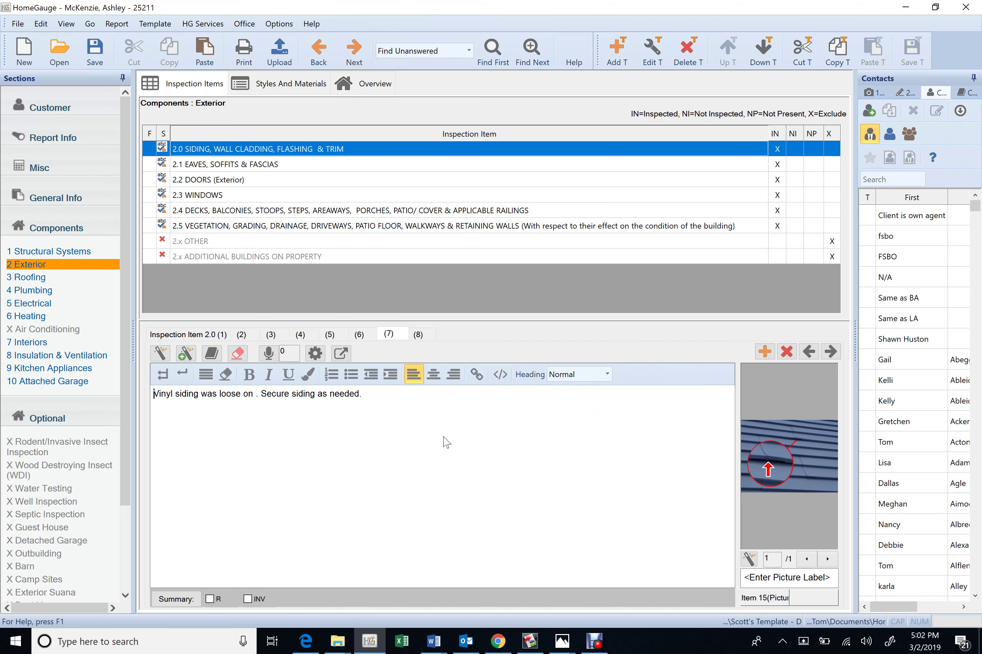
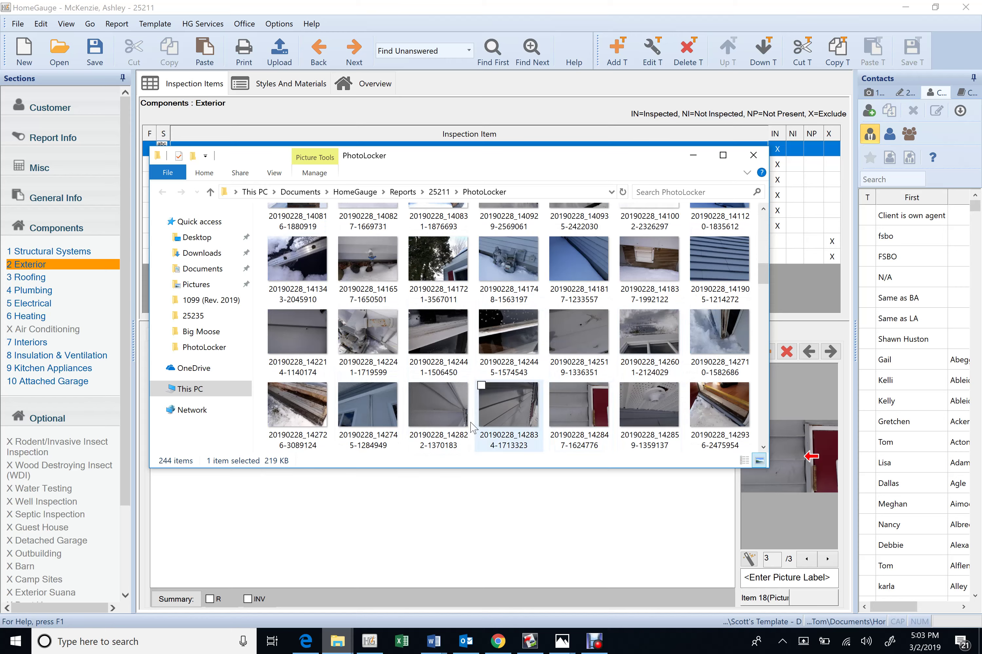
Step: Review the siding and door photos, then delete the BBQ grill clause so the siding comment ends at heat exposure
{"action": "left_click", "coordinate": [451, 417]}
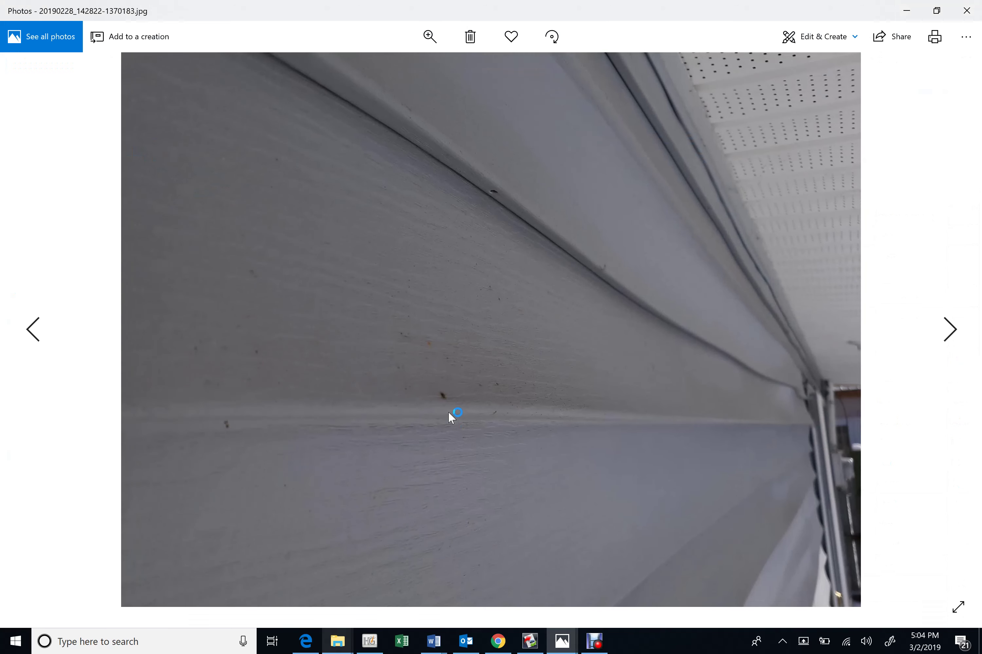
{"action": "key", "text": "Right"}
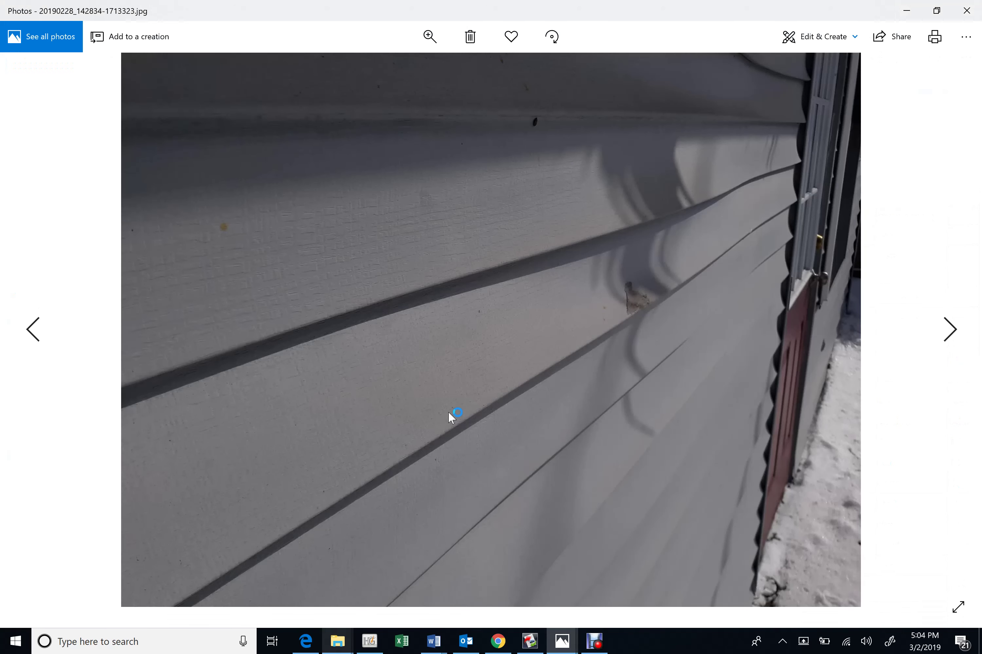
{"action": "key", "text": "Right"}
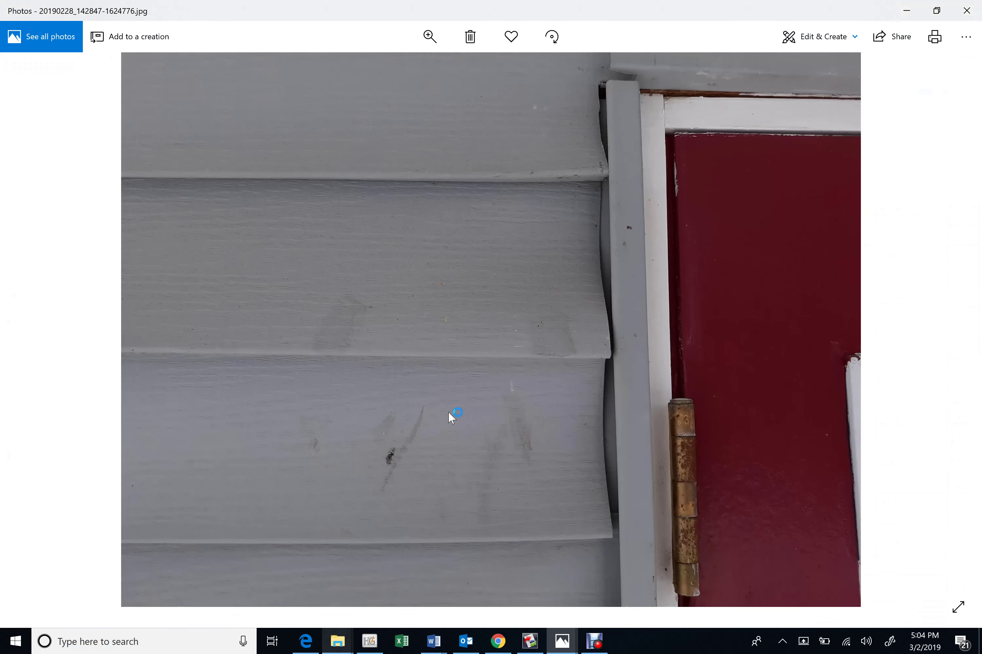
{"action": "key", "text": "Right"}
{"action": "key", "text": "Right"}
{"action": "key", "text": "Right"}
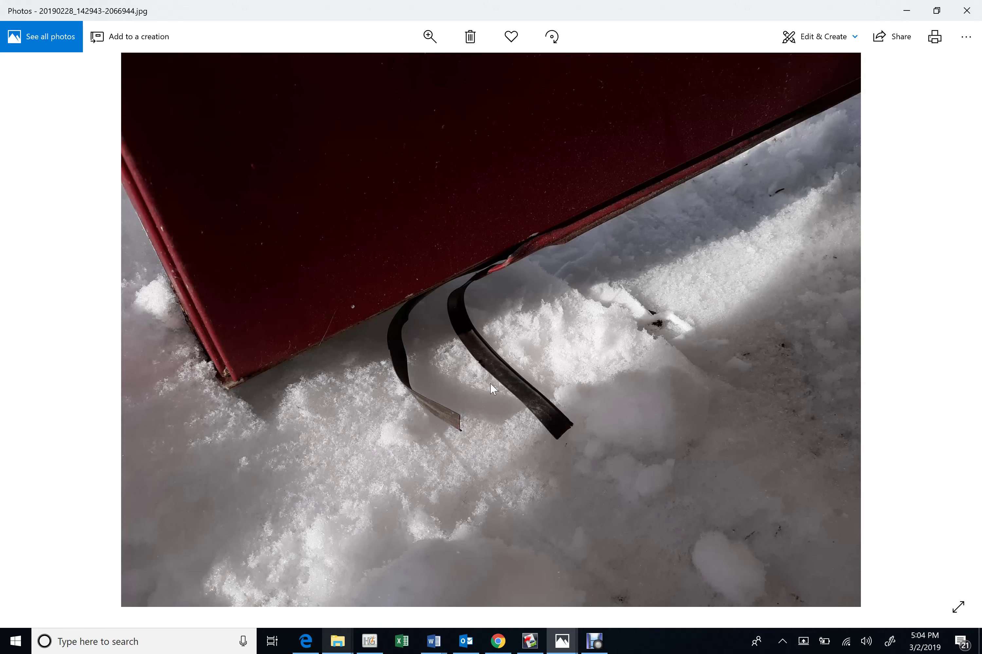
{"action": "left_click", "coordinate": [967, 11]}
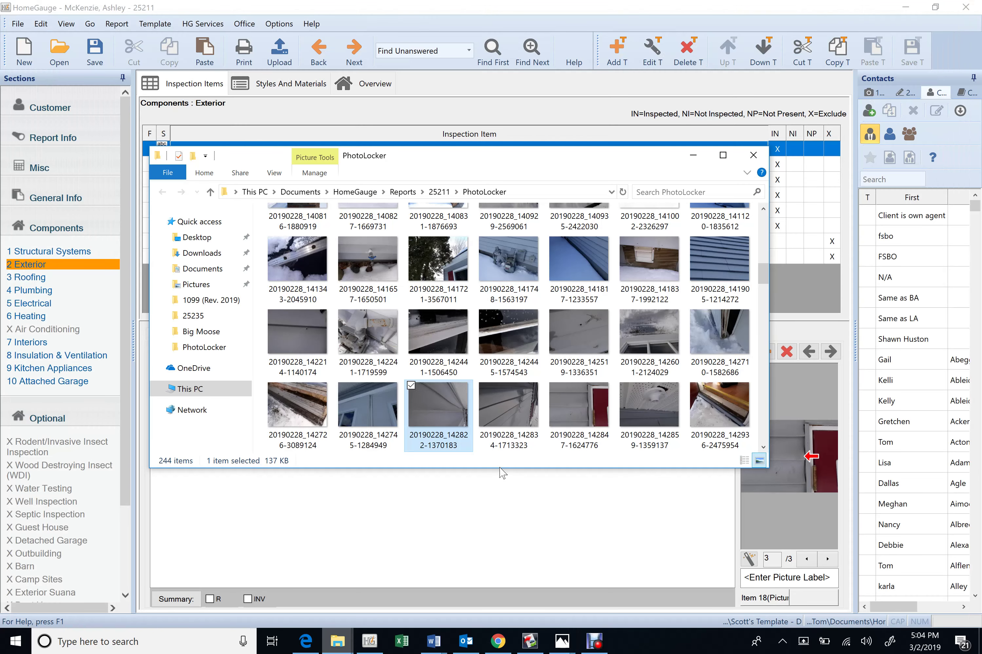
{"action": "left_click", "coordinate": [487, 525]}
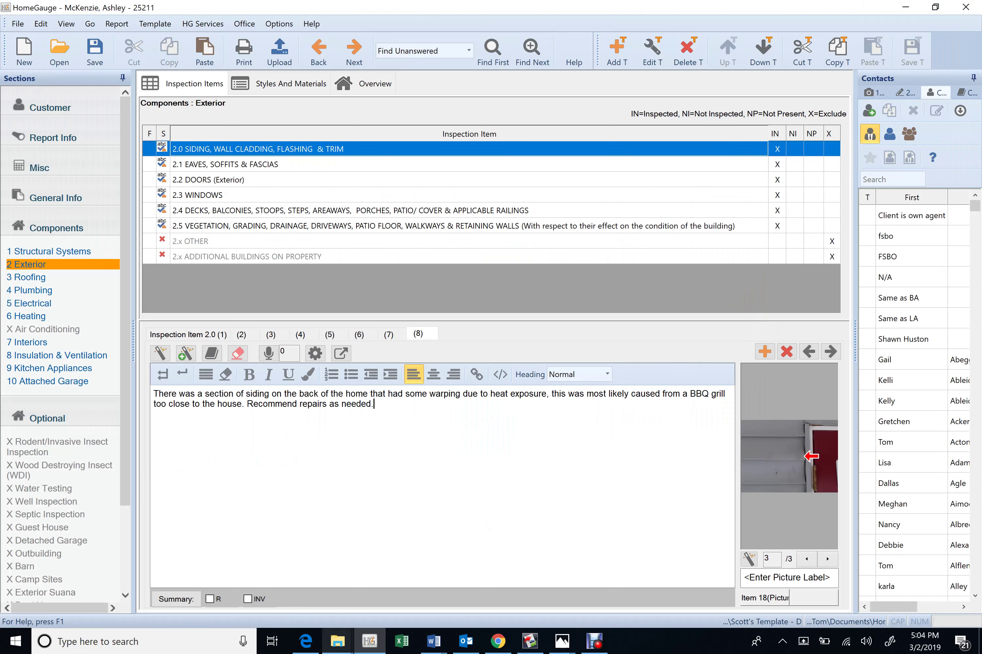
{"action": "left_click_drag", "start_coordinate": [546, 393], "coordinate": [563, 440]}
{"action": "key", "text": "Delete"}
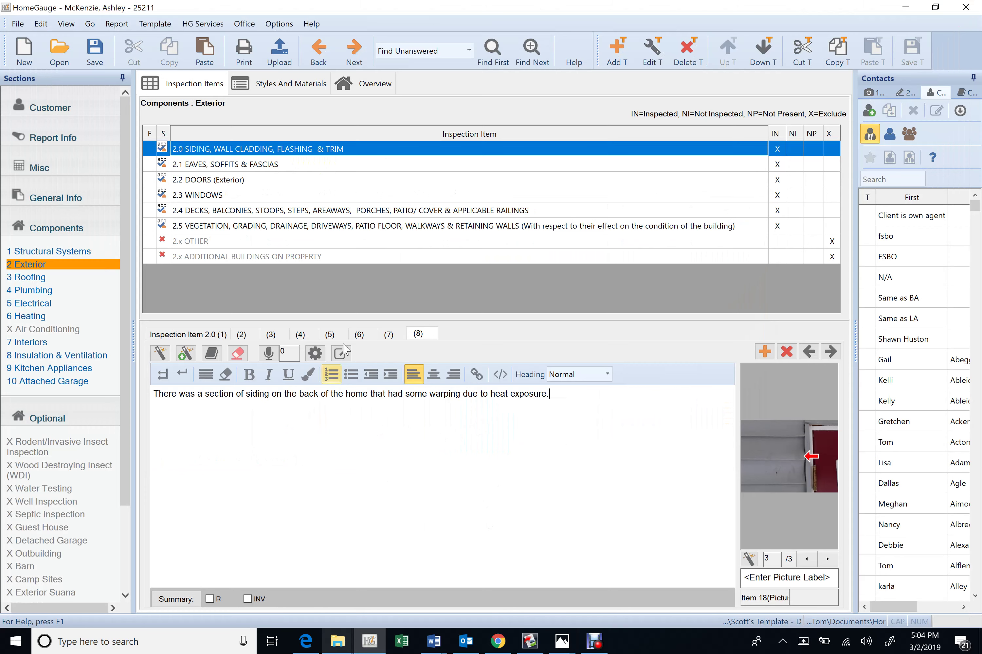
Step: Review the five 2.1 Eaves, Soffits & Fascias comments and their photos
{"action": "left_click", "coordinate": [328, 165]}
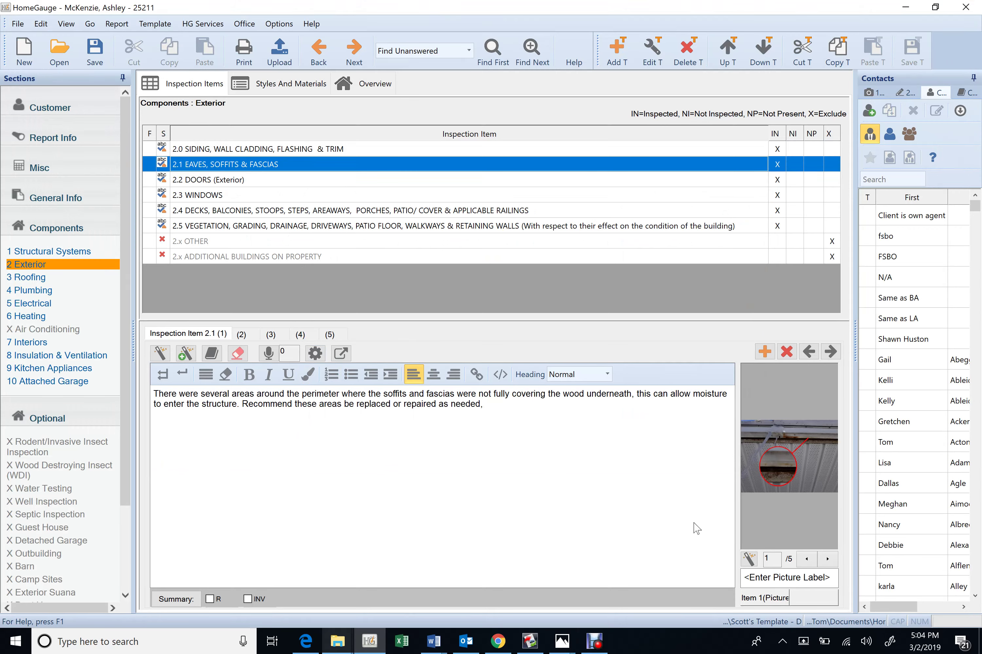
{"action": "left_click", "coordinate": [827, 561]}
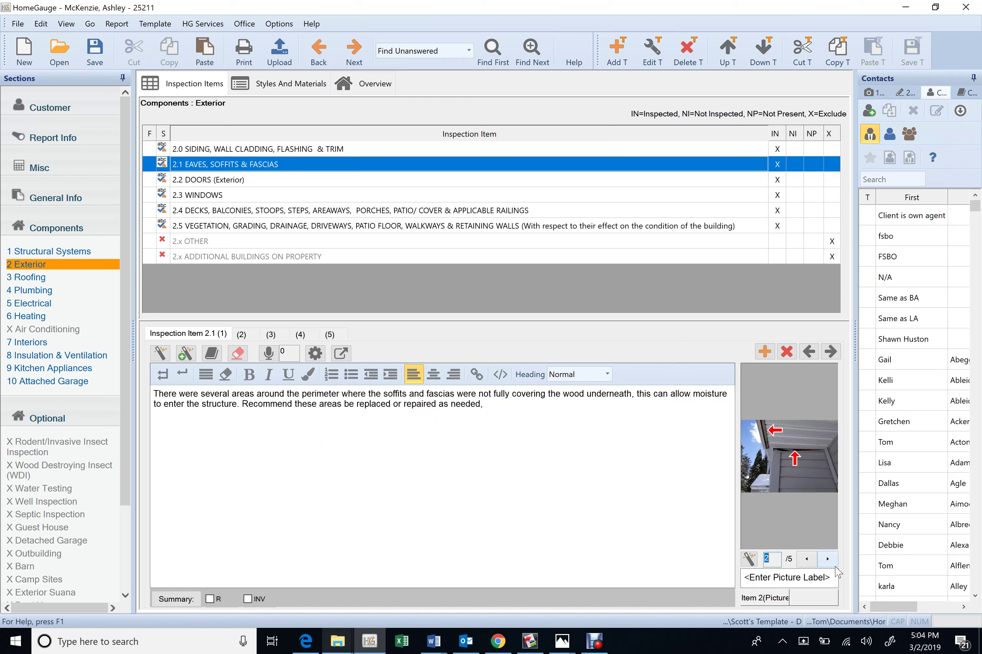
{"action": "left_click", "coordinate": [827, 561]}
{"action": "left_click", "coordinate": [827, 561]}
{"action": "left_click", "coordinate": [827, 561]}
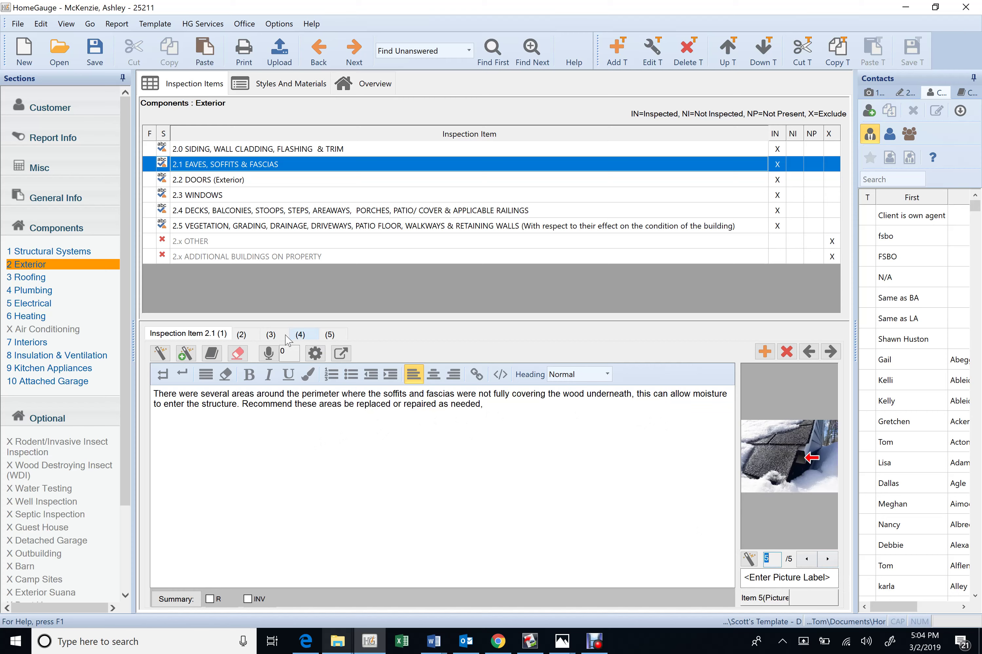
{"action": "left_click", "coordinate": [256, 336]}
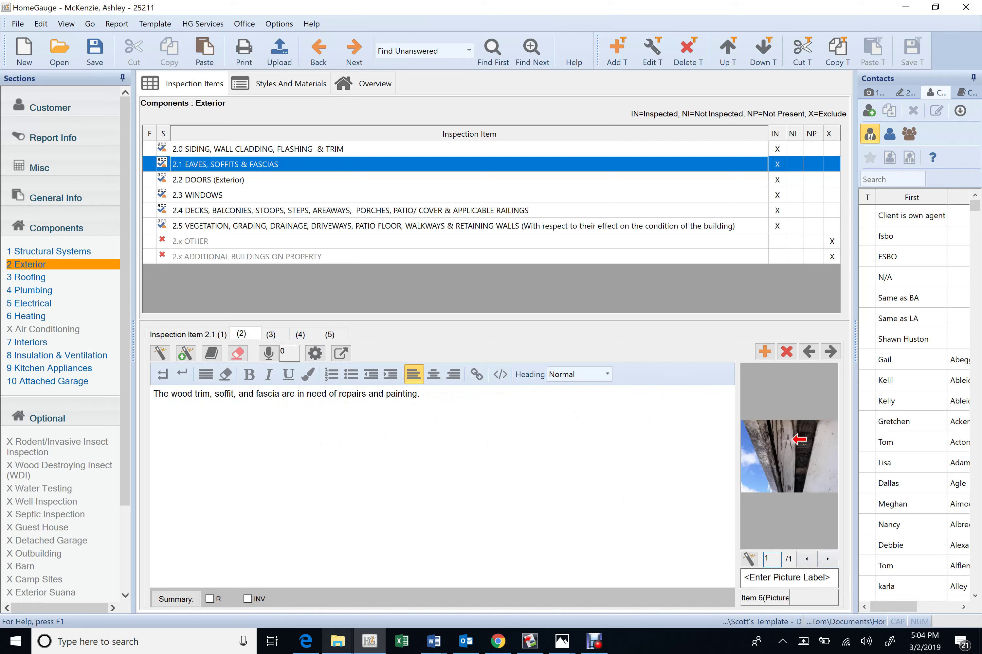
{"action": "left_click", "coordinate": [270, 334]}
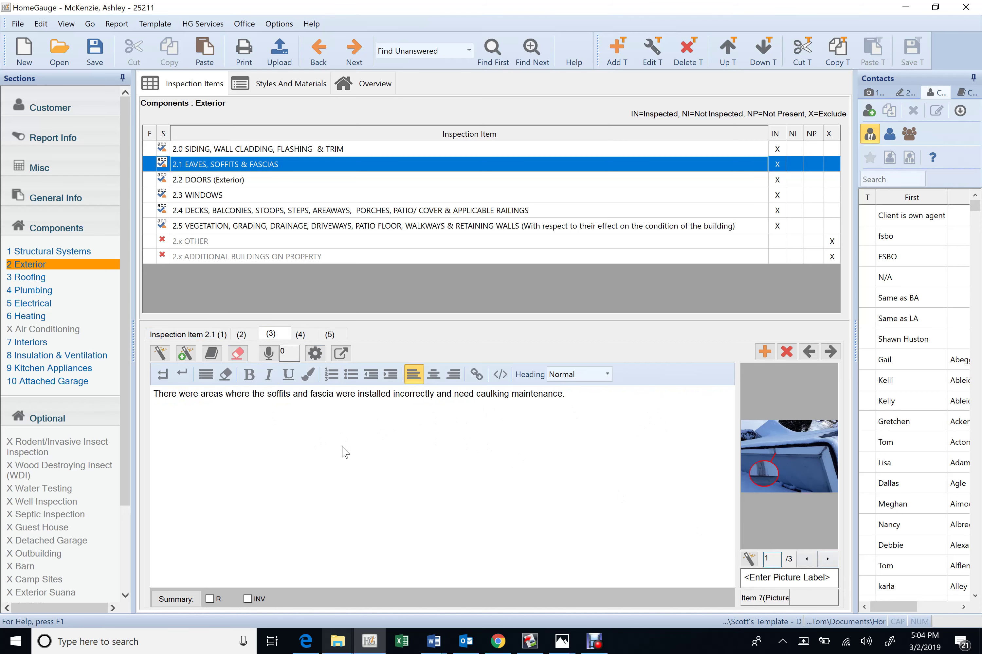
{"action": "left_click", "coordinate": [824, 563]}
{"action": "left_click", "coordinate": [824, 563]}
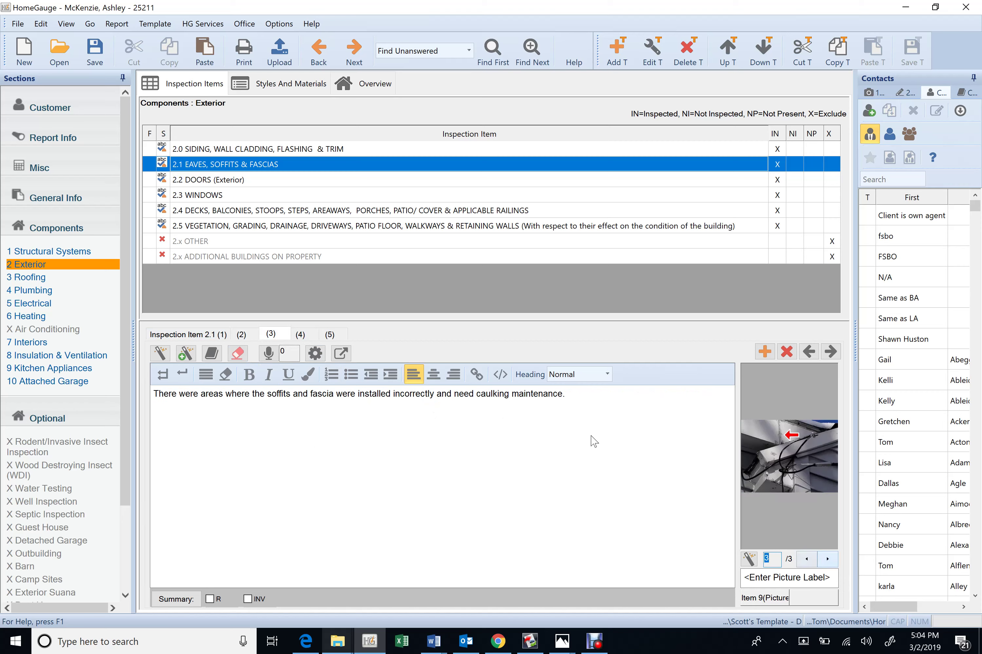
{"action": "left_click", "coordinate": [310, 337]}
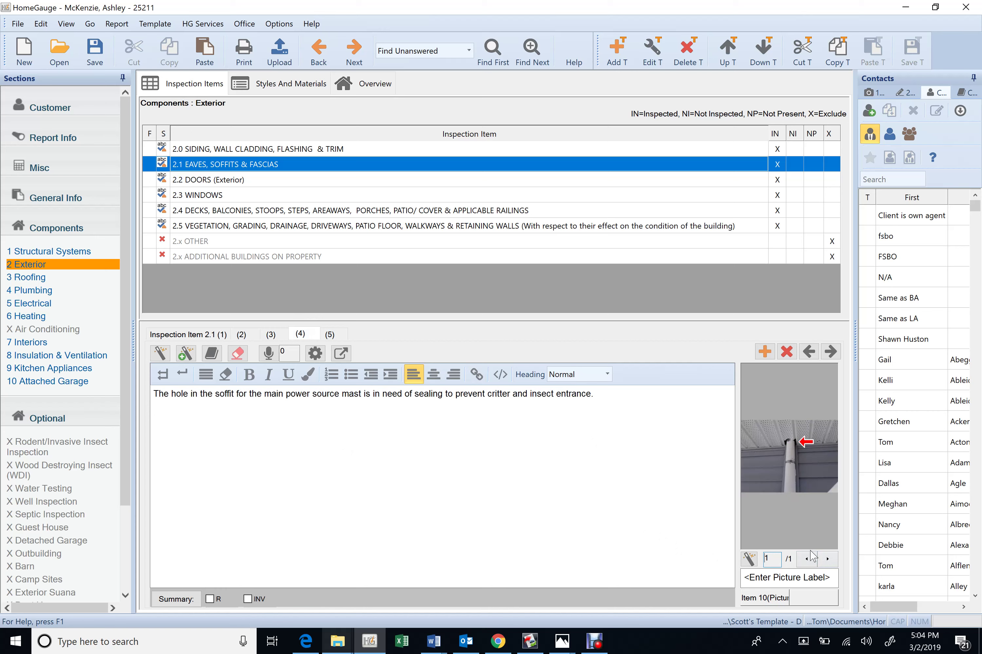
{"action": "left_click", "coordinate": [341, 336]}
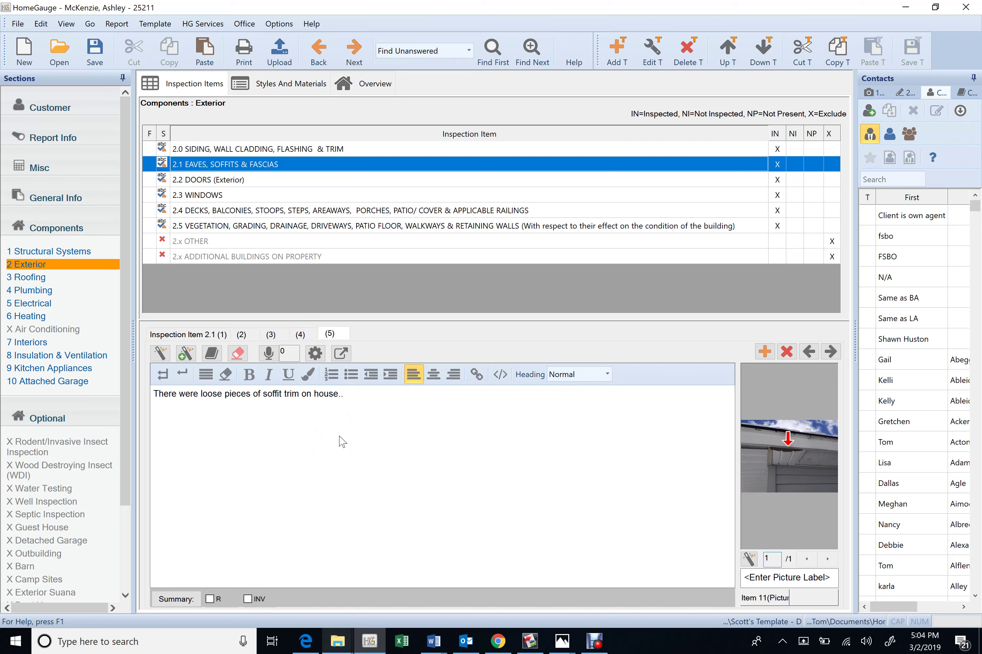
Step: Remove the doubled period after 'house' in the loose soffit comment, then go to 2.2 Doors
{"action": "left_click_drag", "start_coordinate": [343, 441], "coordinate": [375, 419]}
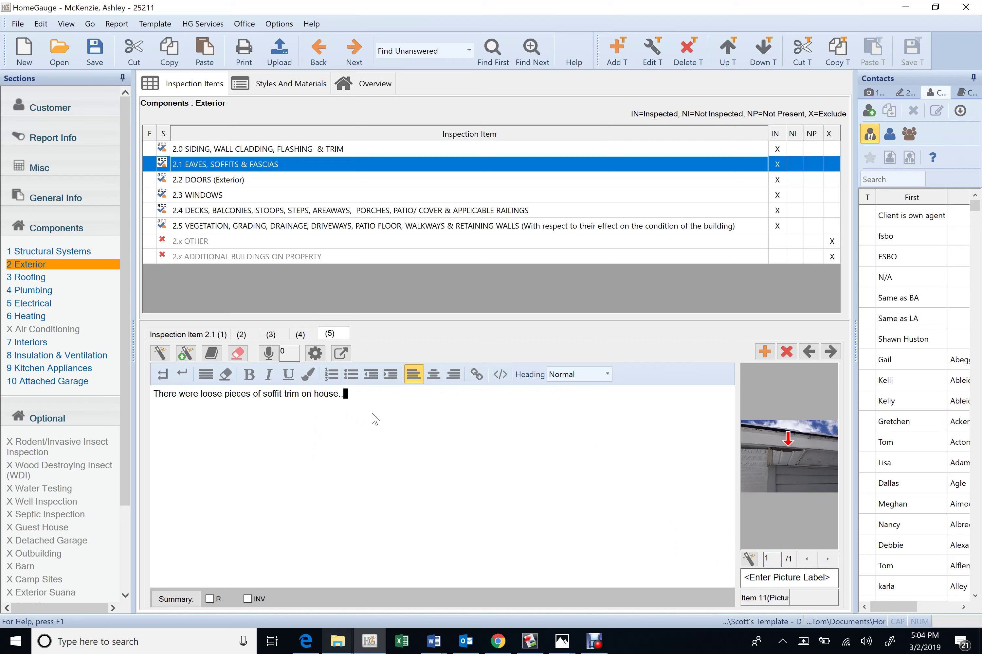
{"action": "left_click", "coordinate": [375, 420]}
{"action": "left_click", "coordinate": [280, 180]}
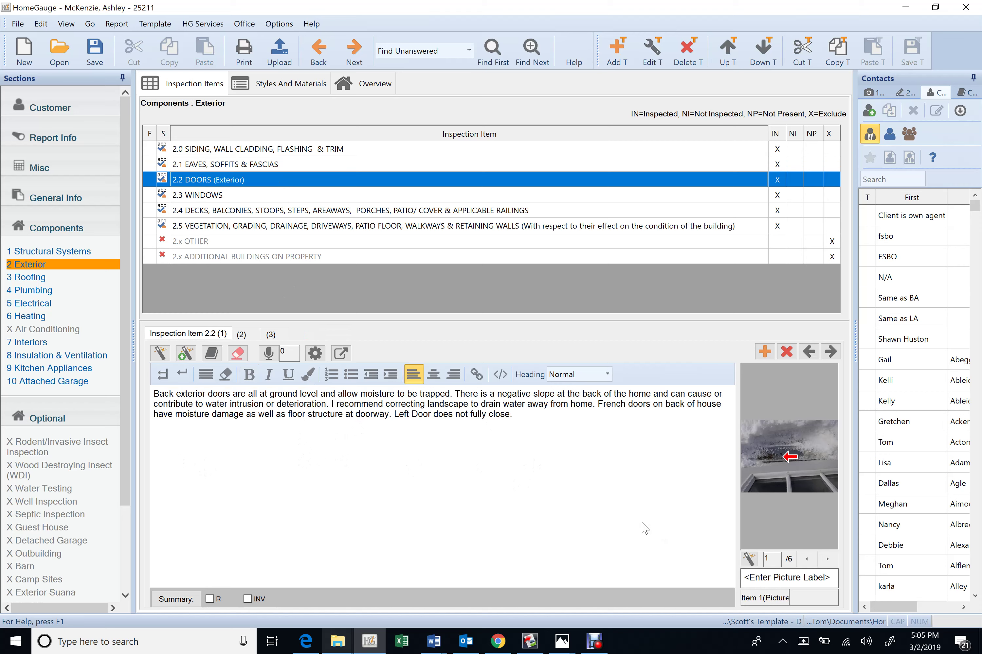
Step: Flag the first Doors comment for the summary and append 'Recommend a contractor to further evaluate and repair as needed.'
{"action": "left_click", "coordinate": [826, 560]}
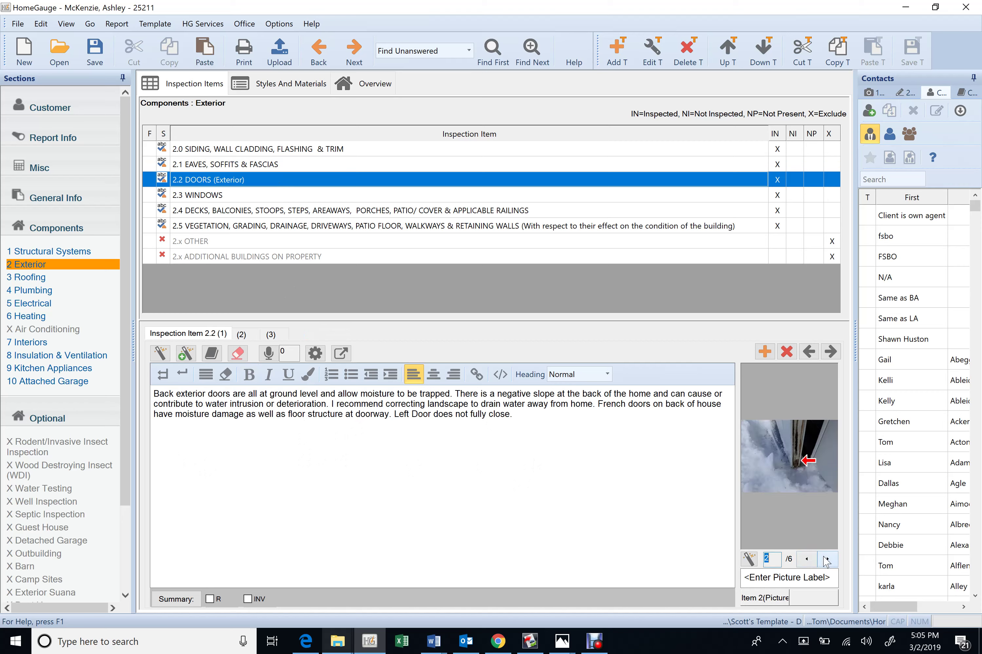
{"action": "left_click", "coordinate": [826, 560]}
{"action": "left_click", "coordinate": [827, 560]}
{"action": "left_click", "coordinate": [826, 560]}
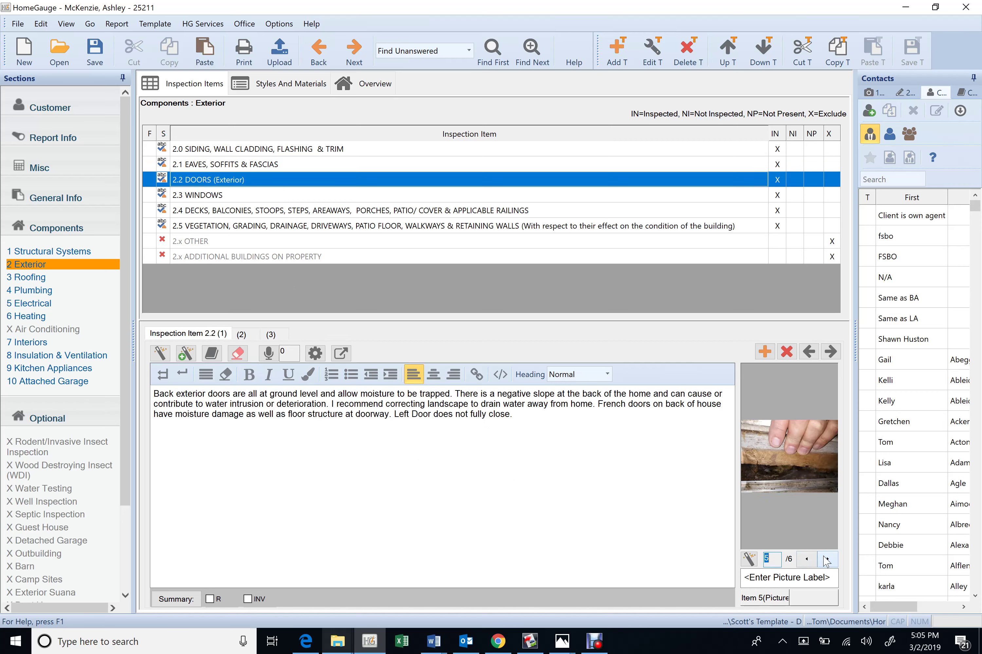
{"action": "left_click", "coordinate": [826, 560]}
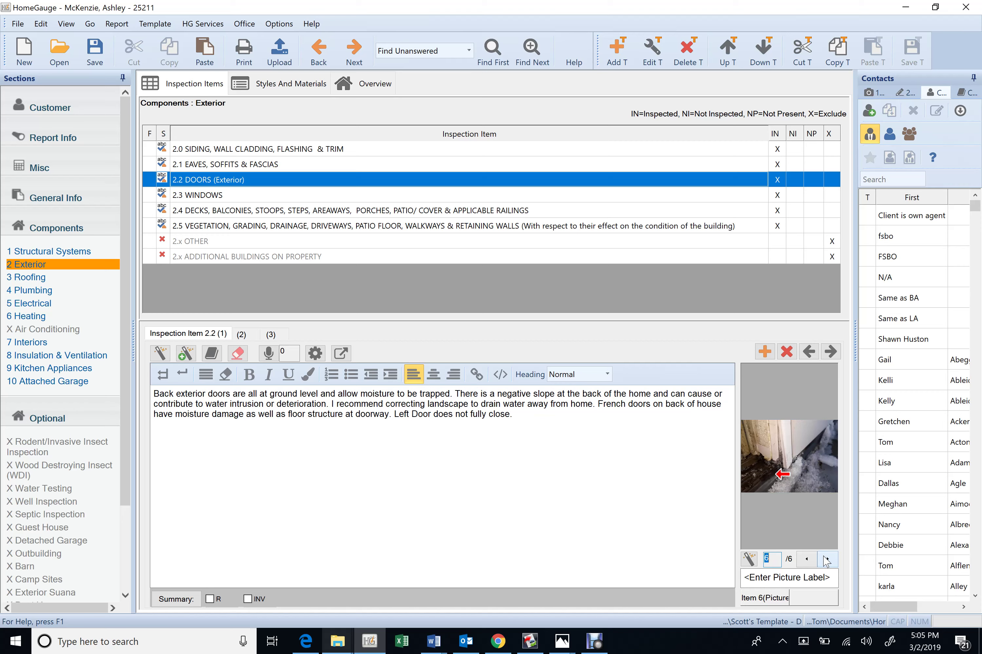
{"action": "left_click", "coordinate": [210, 599]}
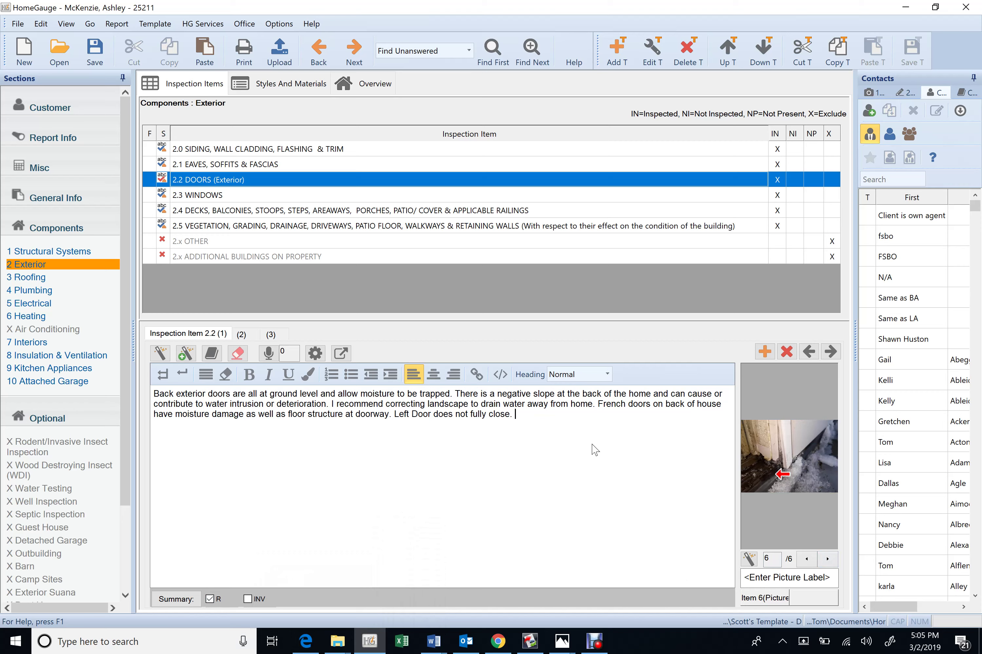
{"action": "type", "text": "R"}
{"action": "type", "text": "ecommend a contr"}
{"action": "type", "text": "actor t"}
{"action": "type", "text": "o r="}
{"action": "type", "text": "urther eva"}
{"action": "type", "text": "l"}
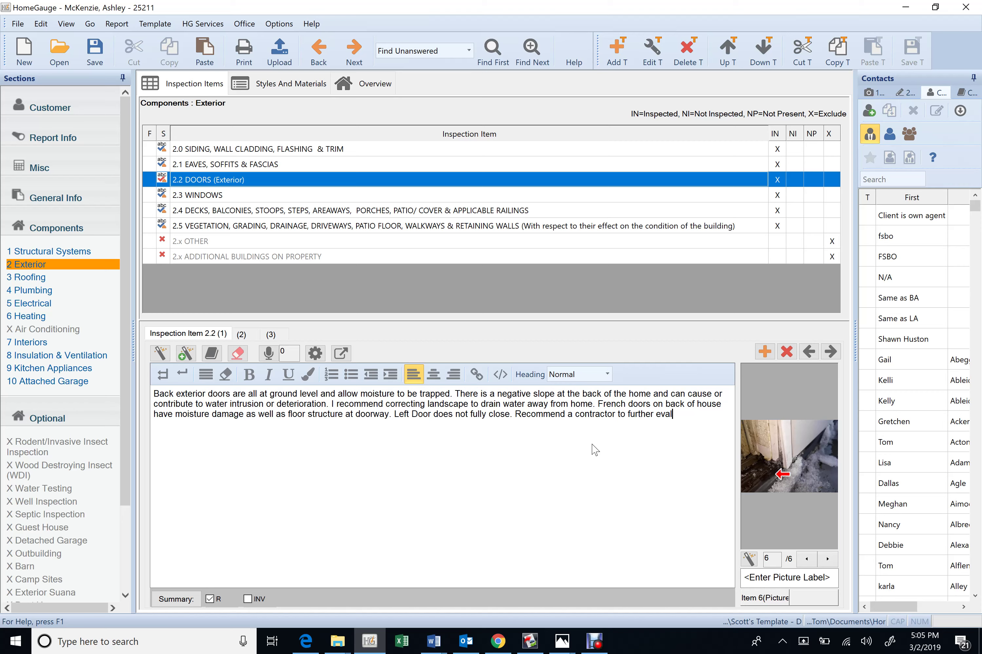
{"action": "type", "text": "uate and repair "}
{"action": "type", "text": "as need"}
{"action": "type", "text": "ed."}
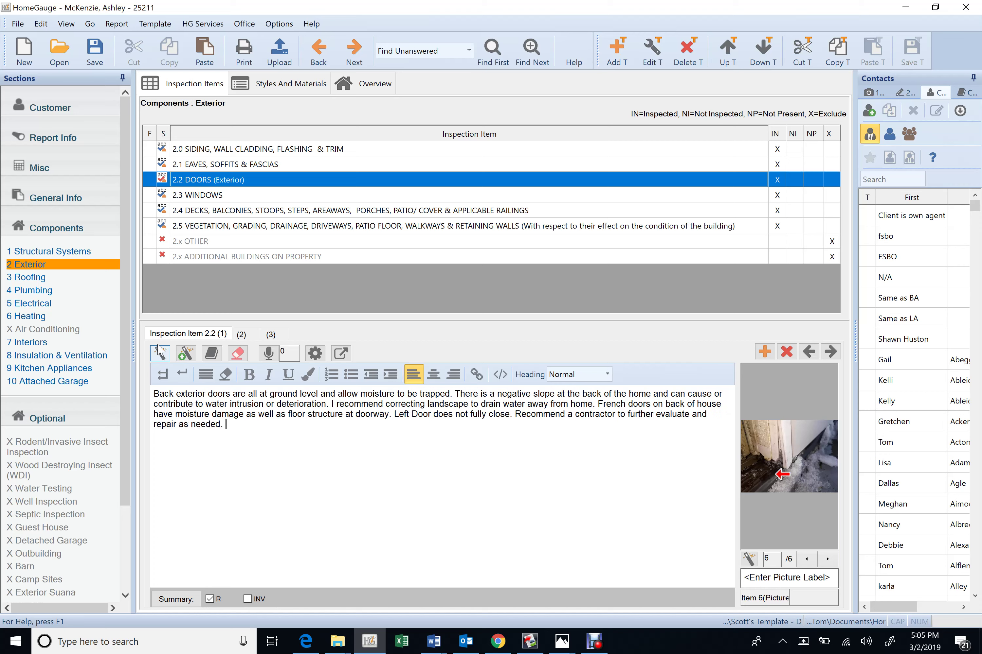
{"action": "left_click", "coordinate": [241, 335]}
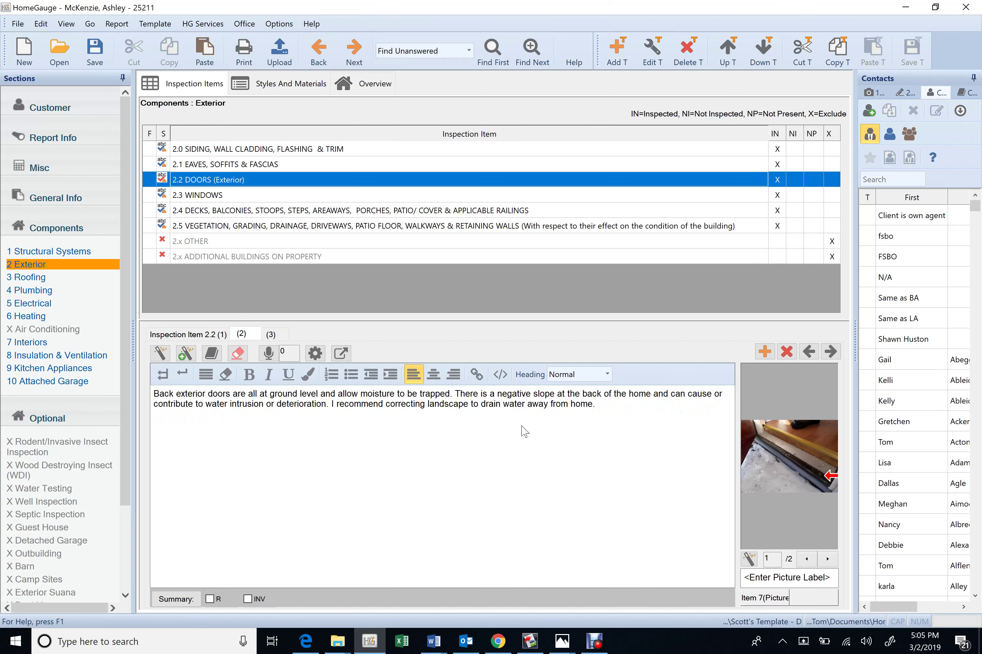
Step: Add a sentence to the second Doors comment: the entry door's bottom dust seals are torn, loose and can be snipped
{"action": "left_click", "coordinate": [831, 562]}
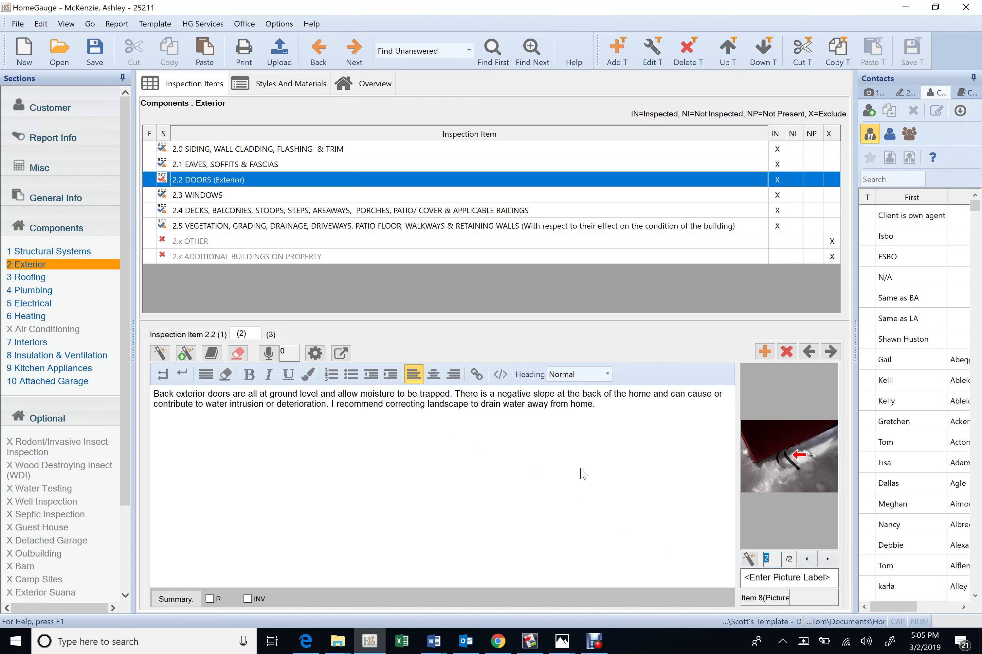
{"action": "left_click", "coordinate": [602, 421]}
{"action": "type", "text": "The dust seals at th"}
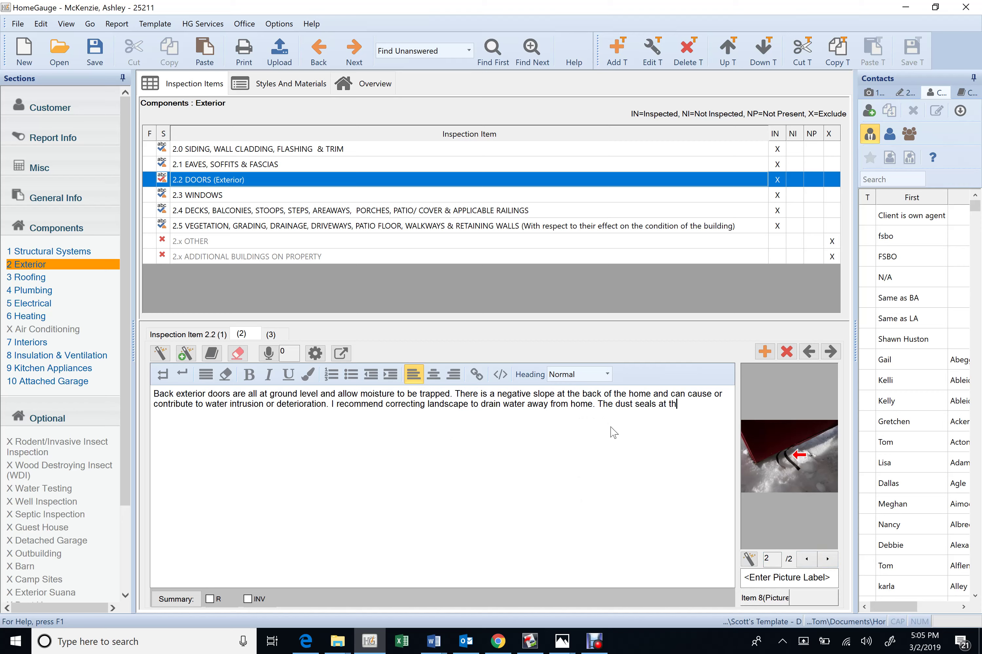
{"action": "type", "text": "e bottom of the entry door as "}
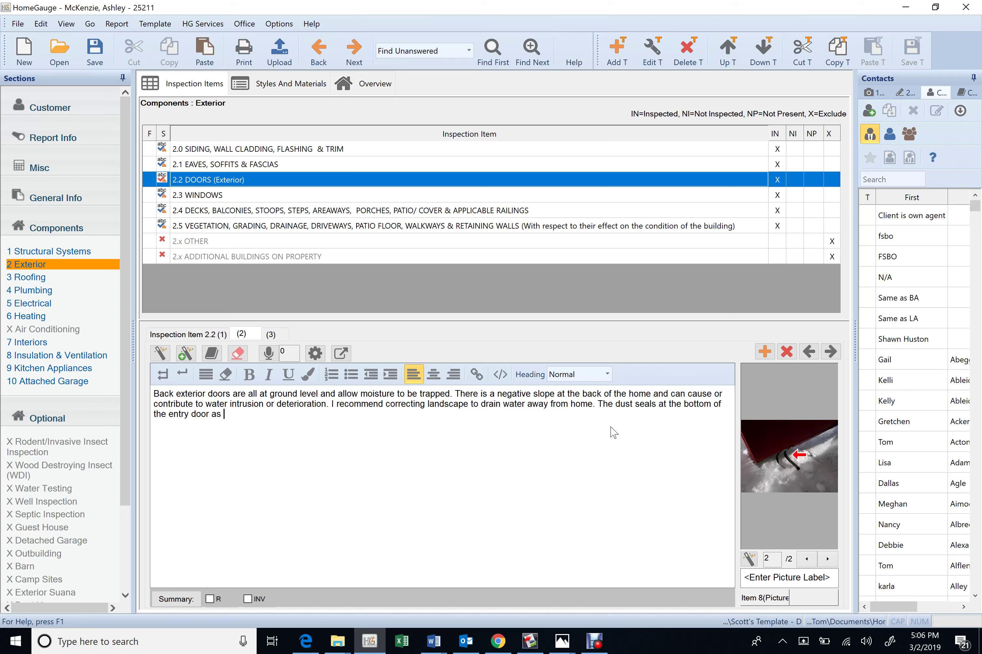
{"action": "type", "text": "torn and loose."}
{"action": "left_click", "coordinate": [272, 336]}
{"action": "left_click", "coordinate": [241, 335]}
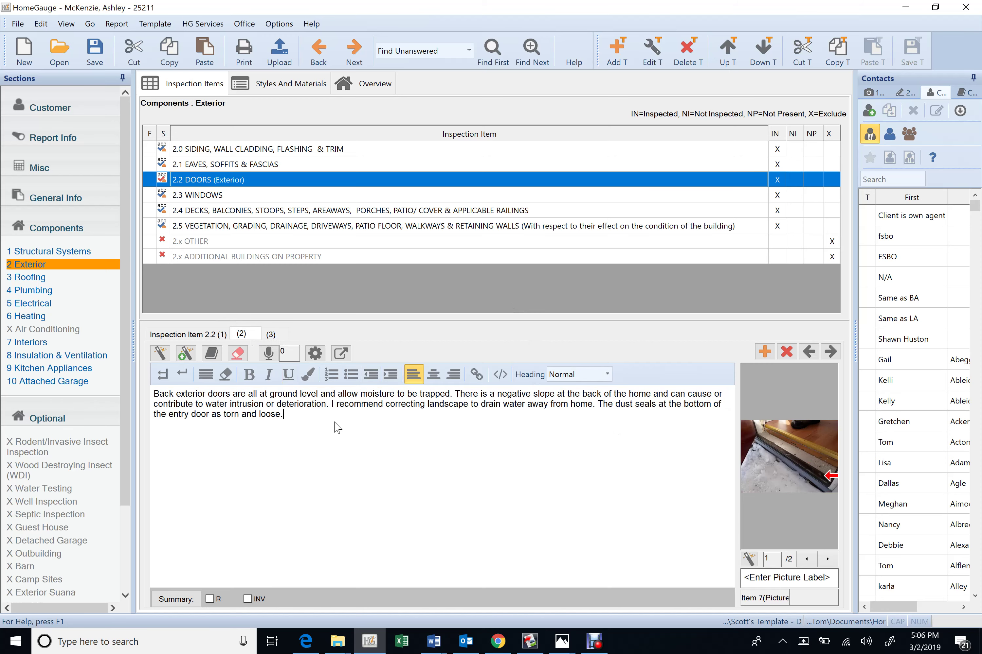
{"action": "key", "text": "BackSpace"}
{"action": "key", "text": "BackSpace"}
{"action": "type", "text": "and can be s"}
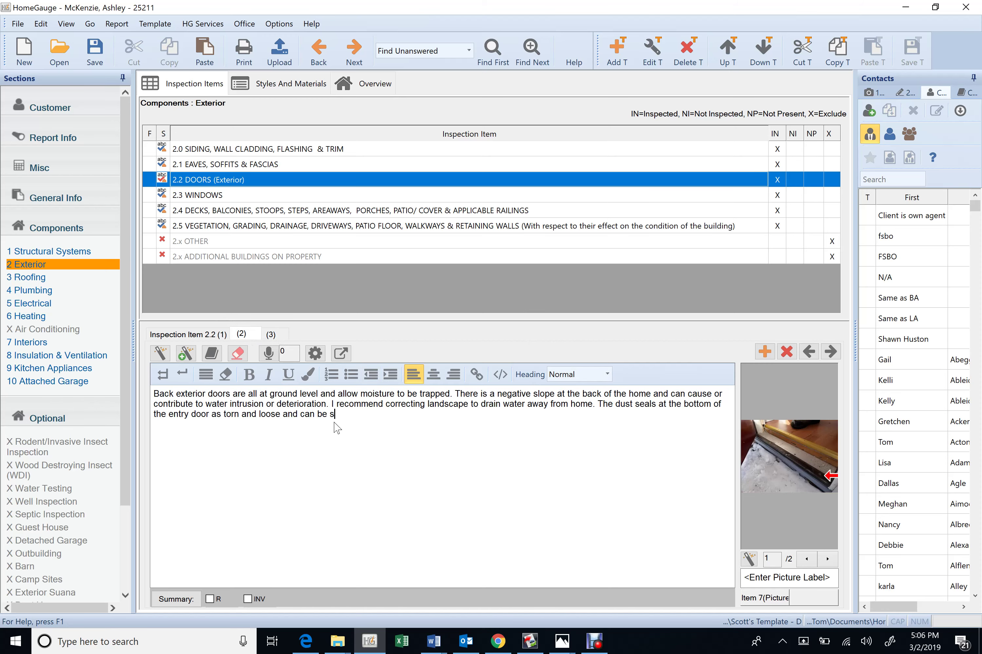
{"action": "type", "text": "nipped off."}
Step: Flip through the three photos on the third Doors comment, then bring up the PhotoLocker photo folder
{"action": "left_click", "coordinate": [273, 335]}
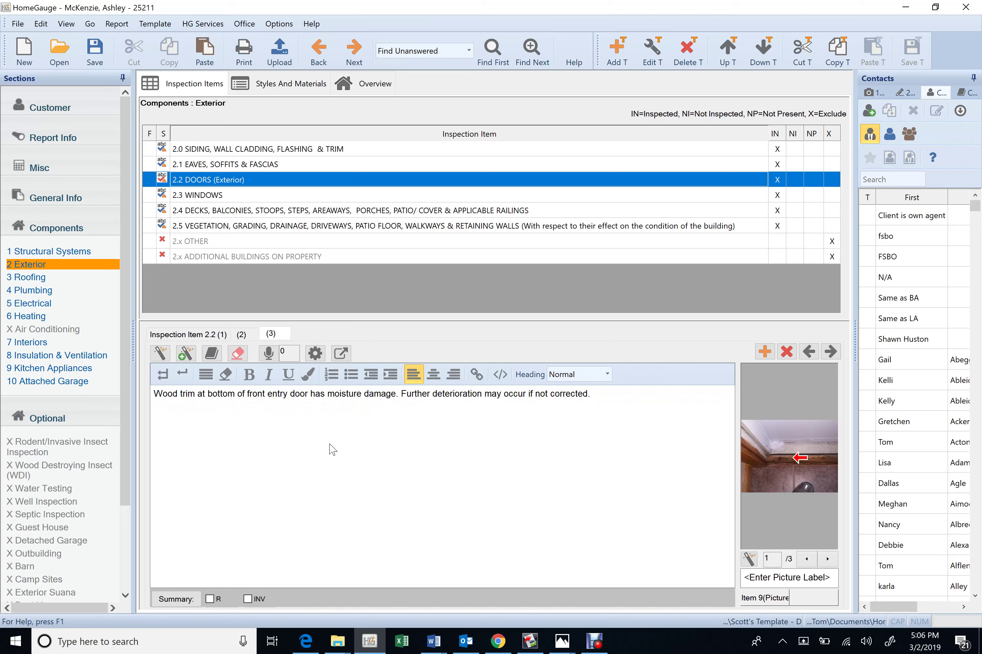
{"action": "left_click", "coordinate": [822, 561]}
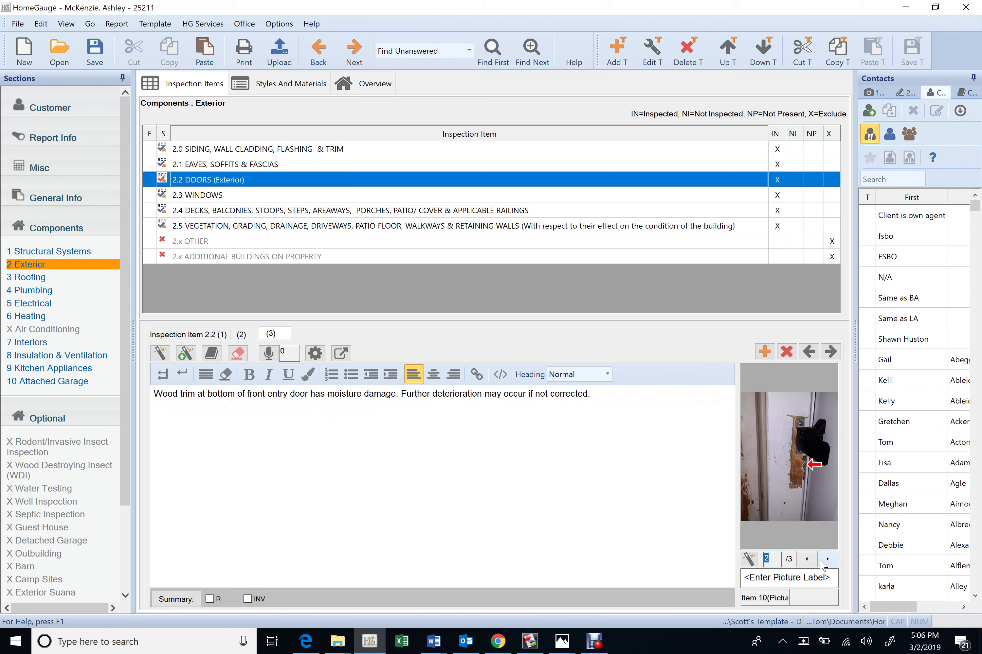
{"action": "left_click", "coordinate": [821, 560]}
{"action": "left_click", "coordinate": [822, 560]}
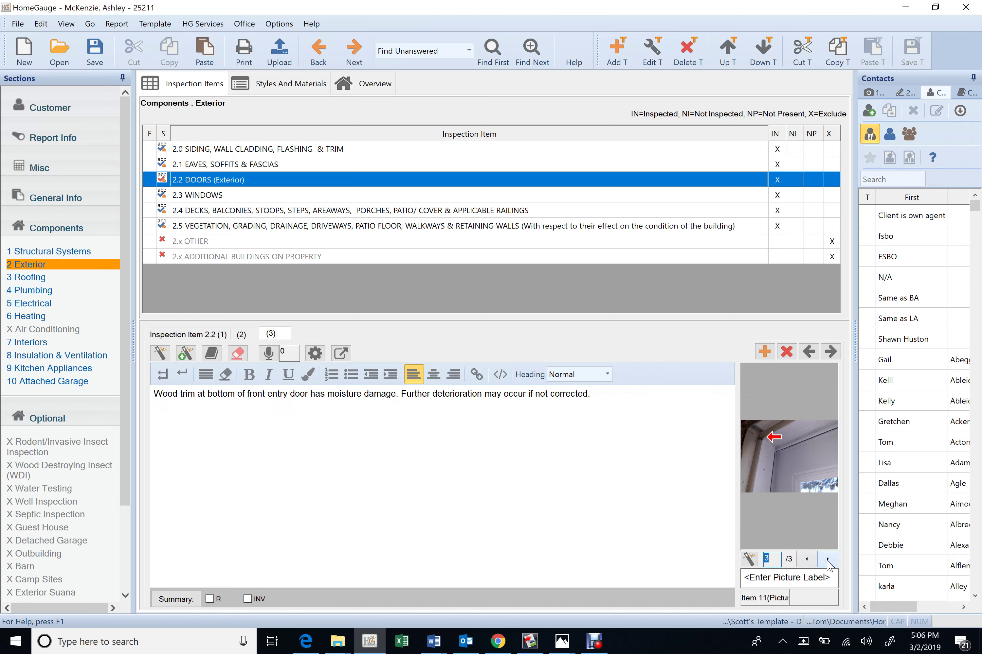
{"action": "left_click", "coordinate": [814, 563]}
{"action": "left_click", "coordinate": [815, 564]}
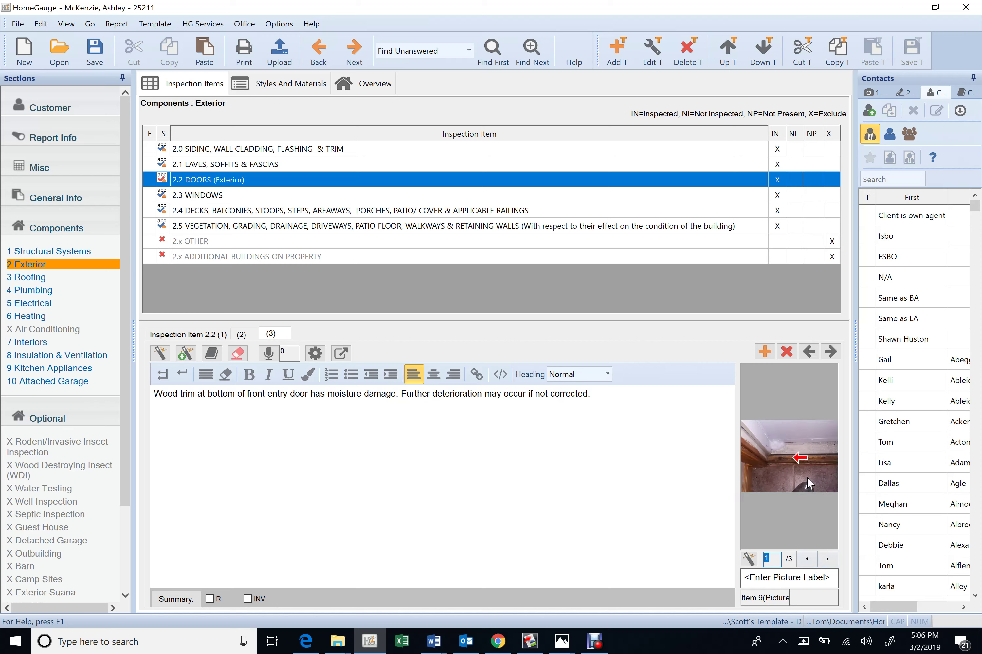
{"action": "mouse_move", "coordinate": [337, 641]}
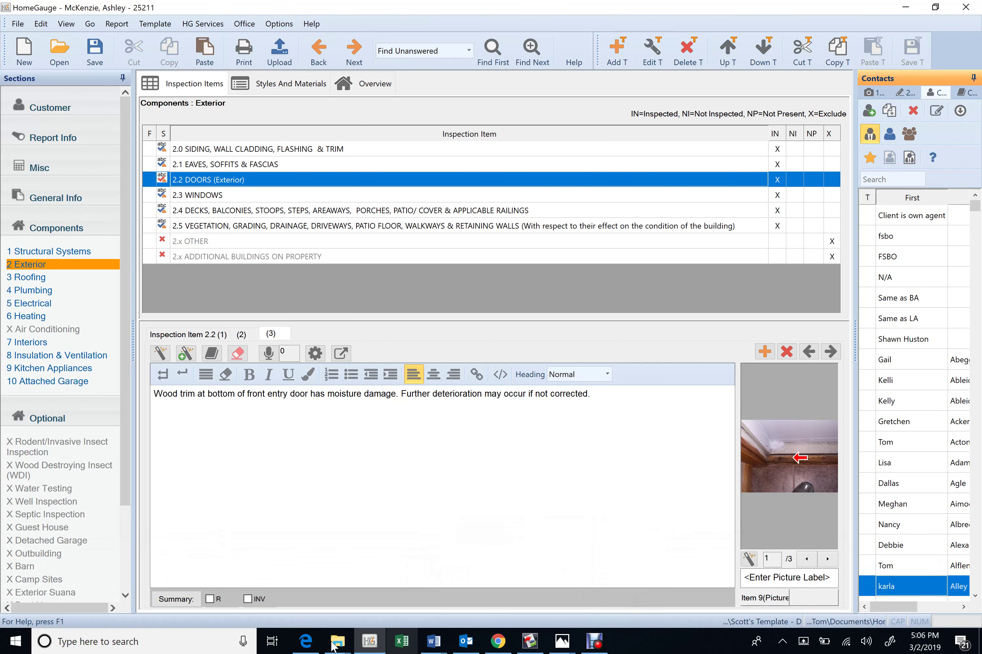
{"action": "left_click", "coordinate": [861, 597]}
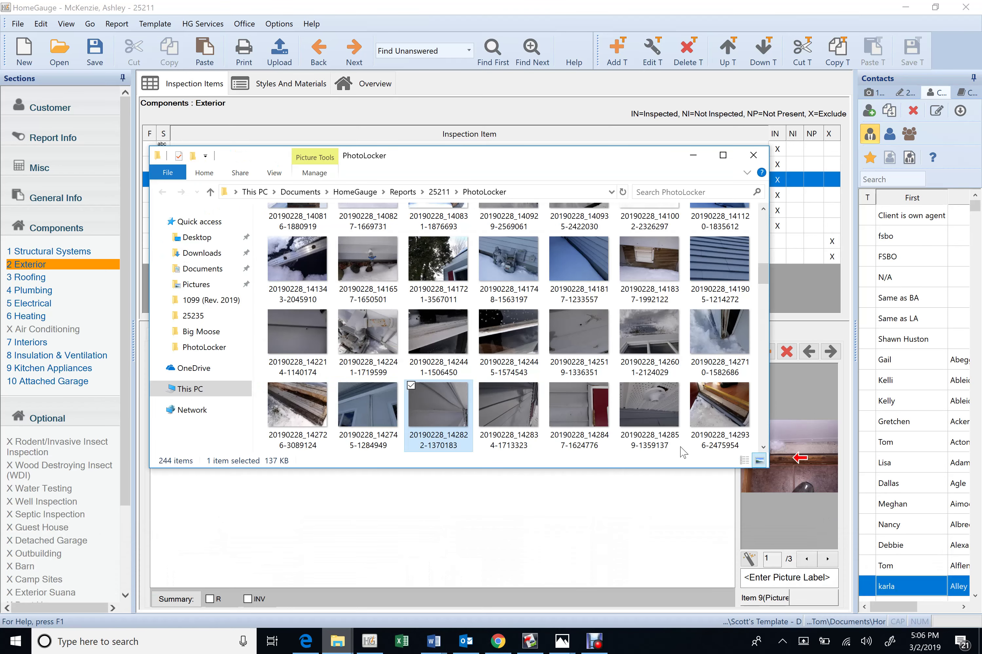
{"action": "left_click", "coordinate": [723, 156]}
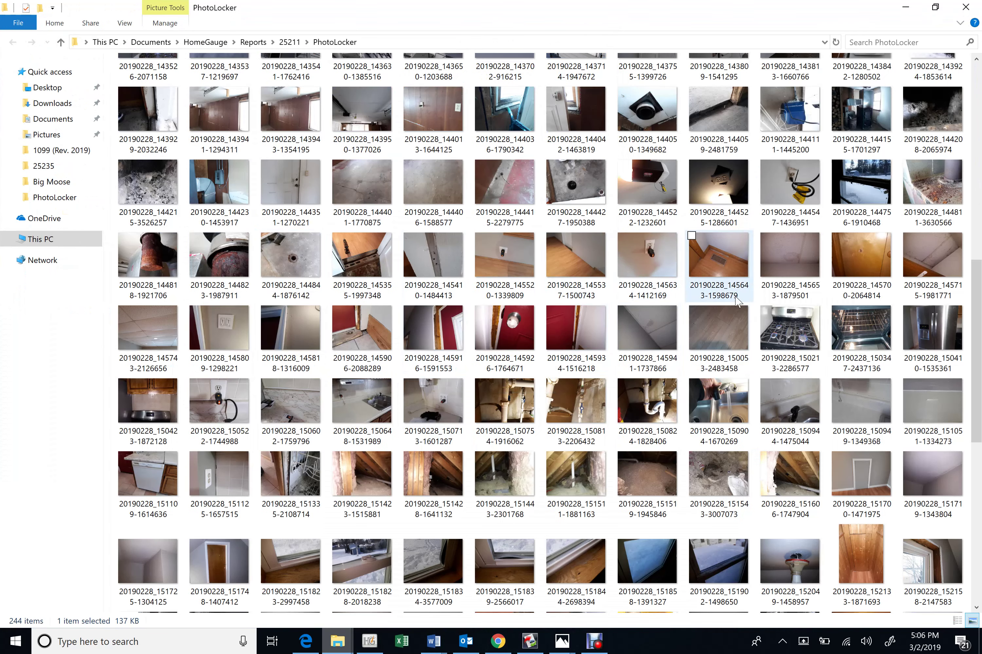
{"action": "scroll", "coordinate": [622, 301], "scroll_direction": "down", "scroll_amount": 5}
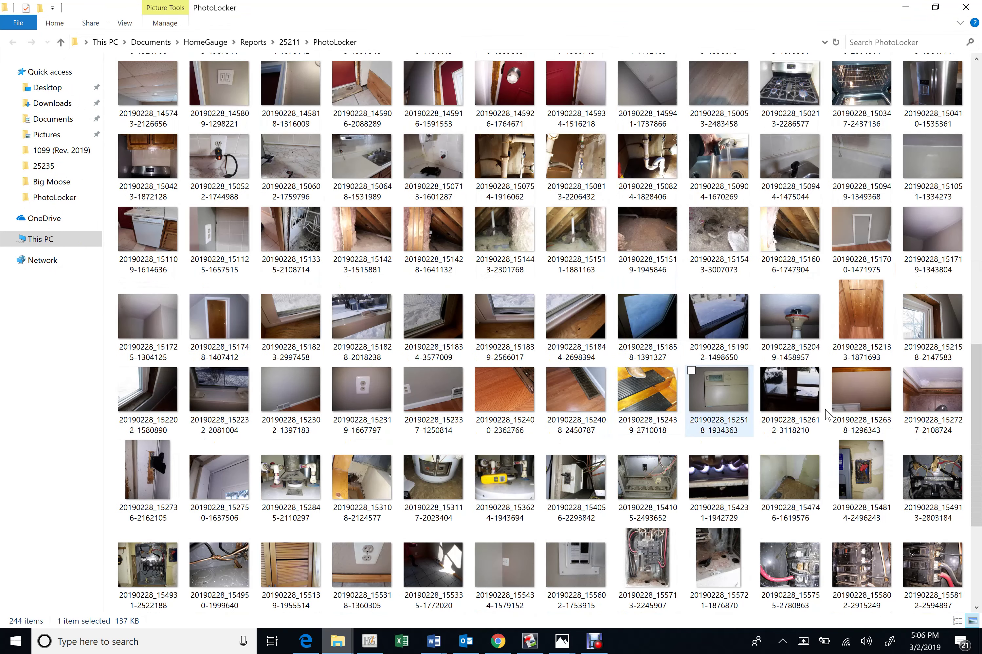
{"action": "left_click", "coordinate": [908, 391]}
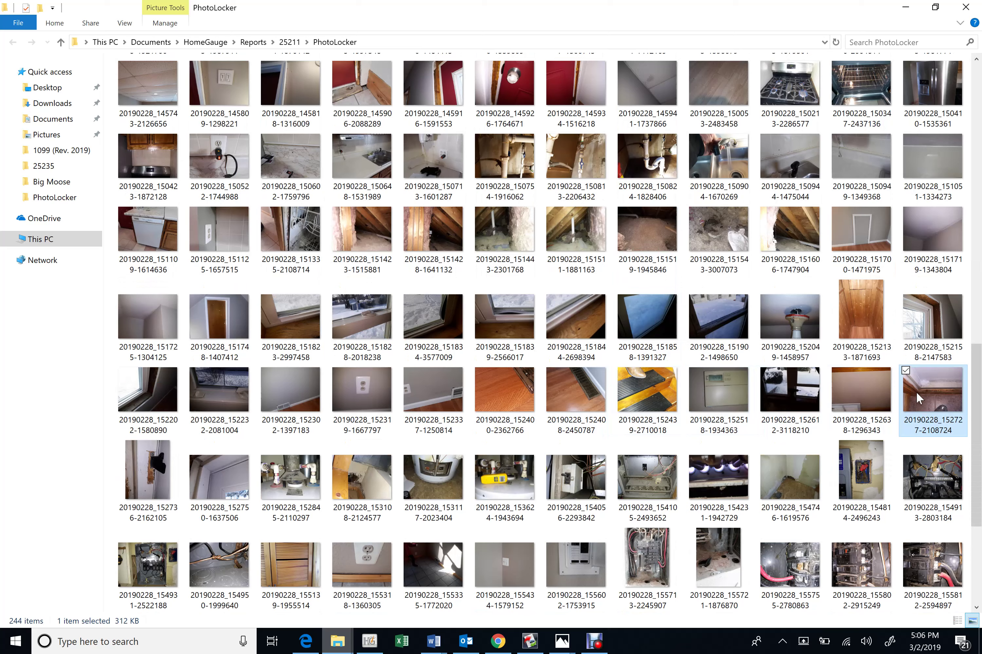
{"action": "double_click", "coordinate": [916, 391]}
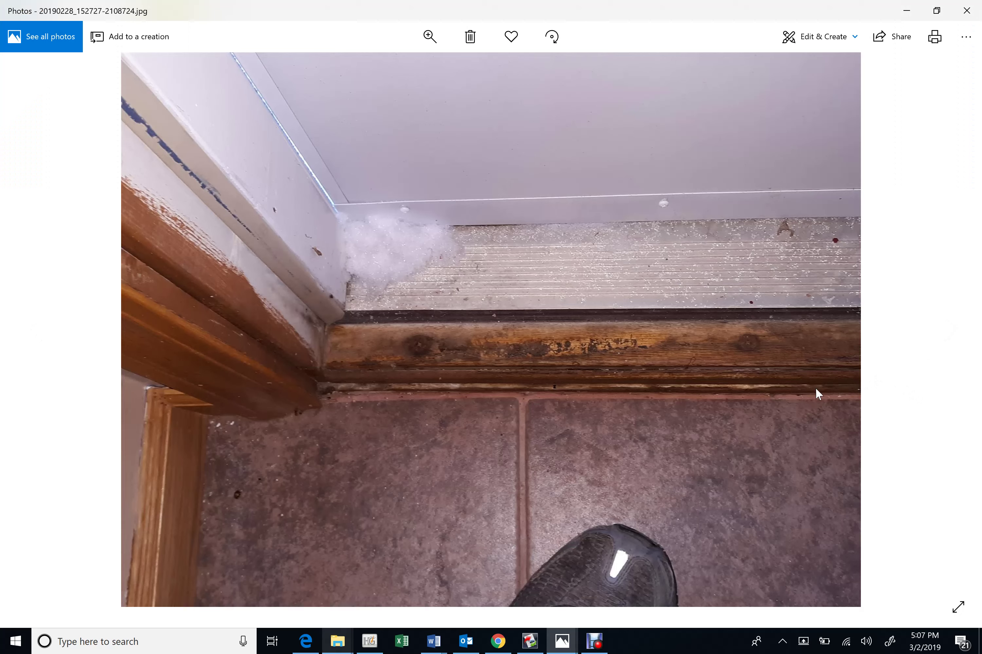
{"action": "mouse_move", "coordinate": [370, 649]}
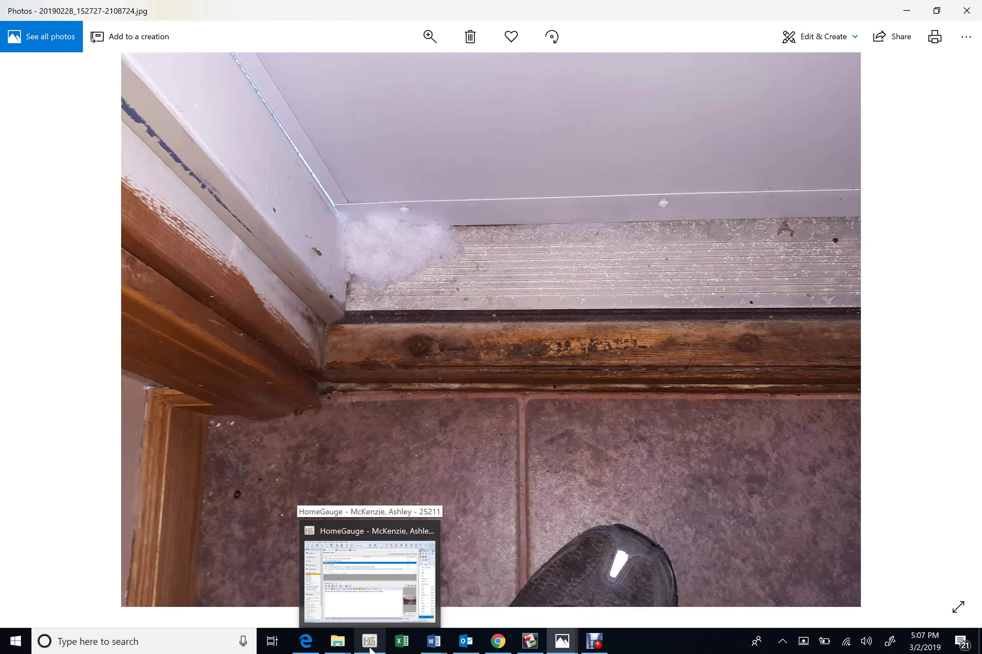
{"action": "left_click", "coordinate": [370, 648]}
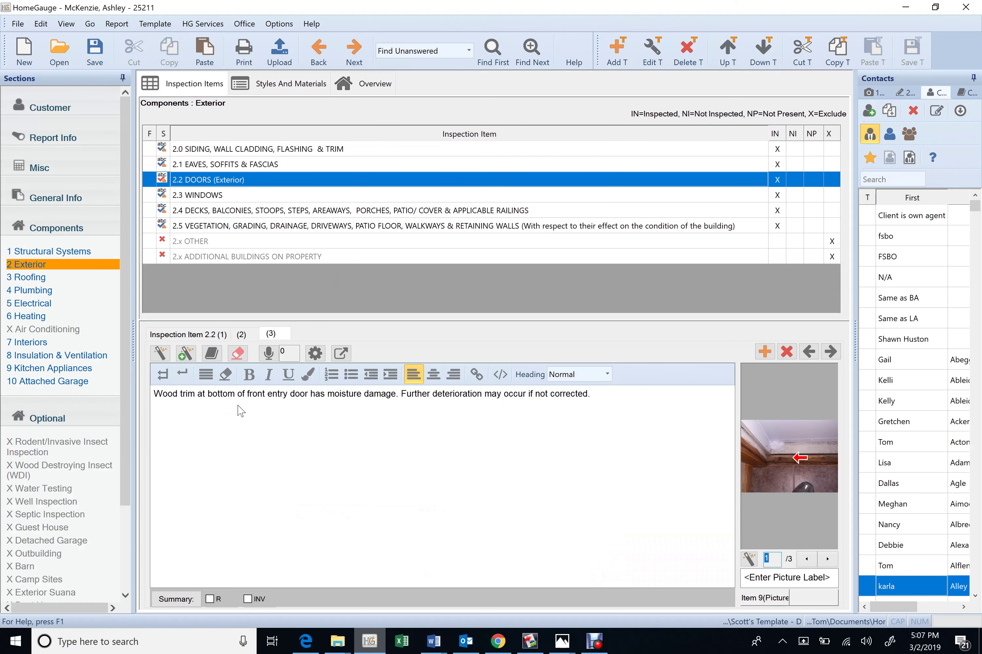
Step: Change the entry door trim comment to say the trim 'was weathered' and delete 'moisture damage'
{"action": "left_click", "coordinate": [427, 422]}
{"action": "key", "text": "BackSpace"}
{"action": "key", "text": "BackSpace"}
{"action": "key", "text": "BackSpace"}
{"action": "key", "text": "BackSpace"}
{"action": "type", "text": "s weatherted"}
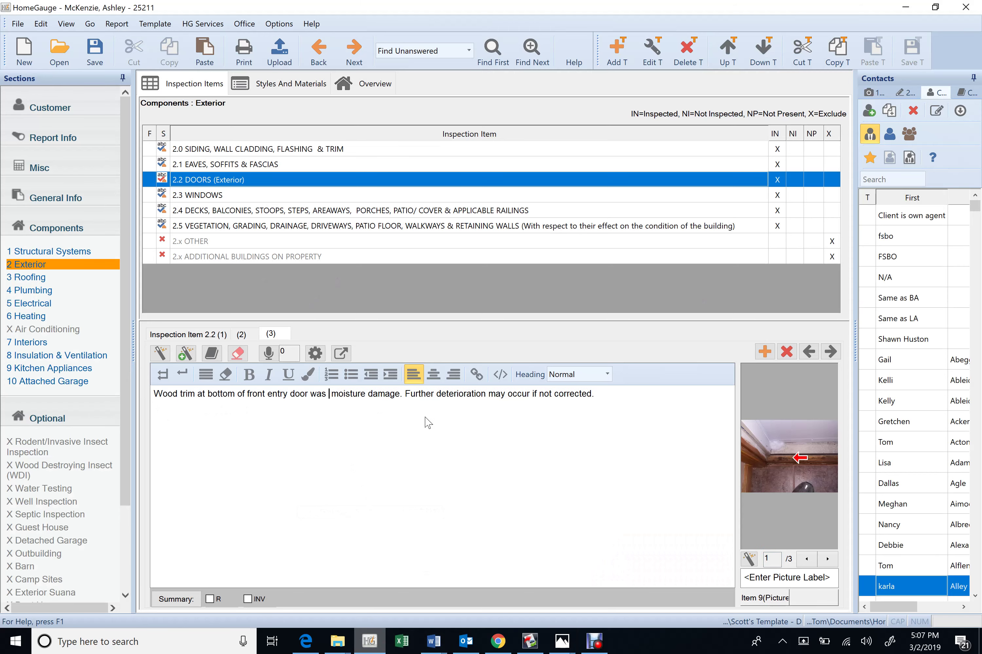
{"action": "key", "text": "BackSpace"}
{"action": "key", "text": "BackSpace"}
{"action": "key", "text": "BackSpace"}
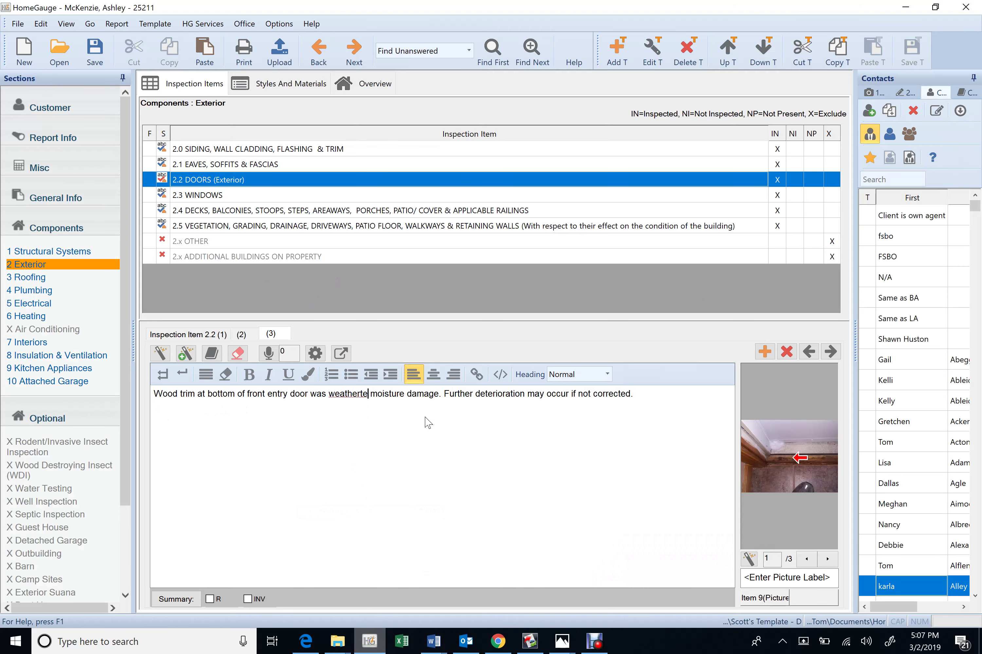
{"action": "type", "text": "ed"}
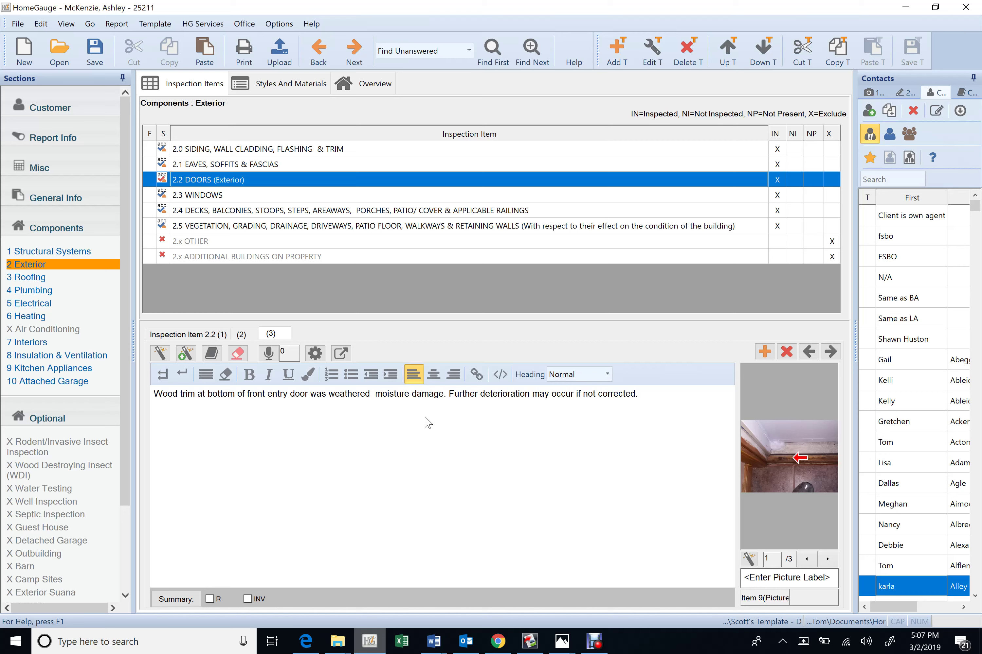
{"action": "key", "text": "BackSpace"}
{"action": "key", "text": "BackSpace"}
{"action": "key", "text": "BackSpace"}
{"action": "key", "text": "BackSpace"}
{"action": "key", "text": "BackSpace"}
{"action": "key", "text": "BackSpace"}
{"action": "key", "text": "BackSpace"}
{"action": "key", "text": "BackSpace"}
{"action": "key", "text": "BackSpace"}
{"action": "key", "text": "BackSpace"}
{"action": "key", "text": "BackSpace"}
{"action": "key", "text": "BackSpace"}
{"action": "key", "text": "BackSpace"}
{"action": "key", "text": "BackSpace"}
{"action": "key", "text": "BackSpace"}
{"action": "key", "text": "BackSpace"}
{"action": "key", "text": "BackSpace"}
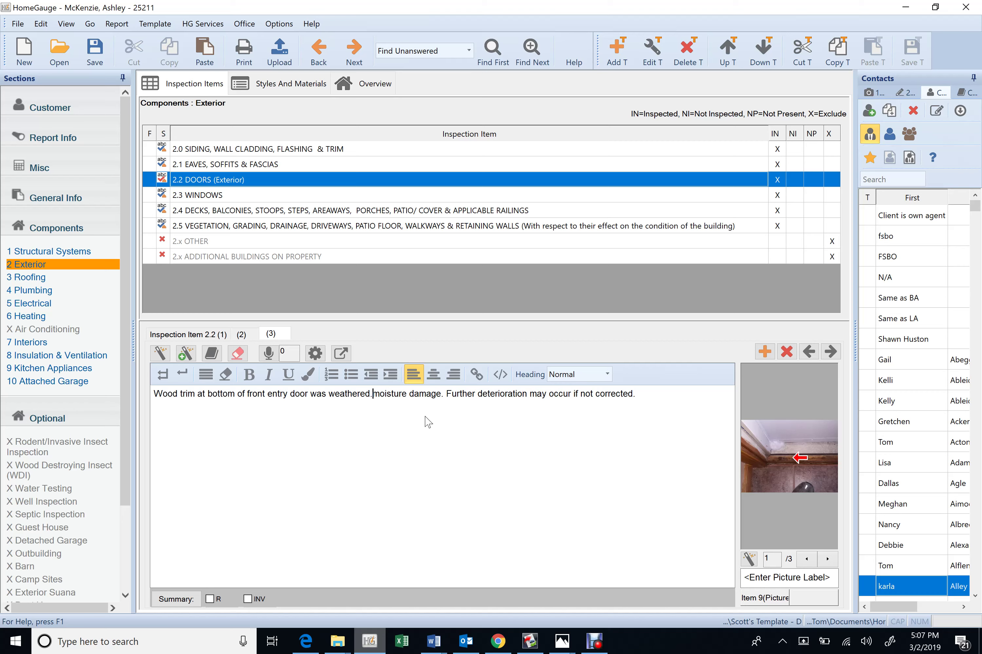
{"action": "key", "text": "Delete"}
{"action": "key", "text": "Delete"}
{"action": "key", "text": "Delete"}
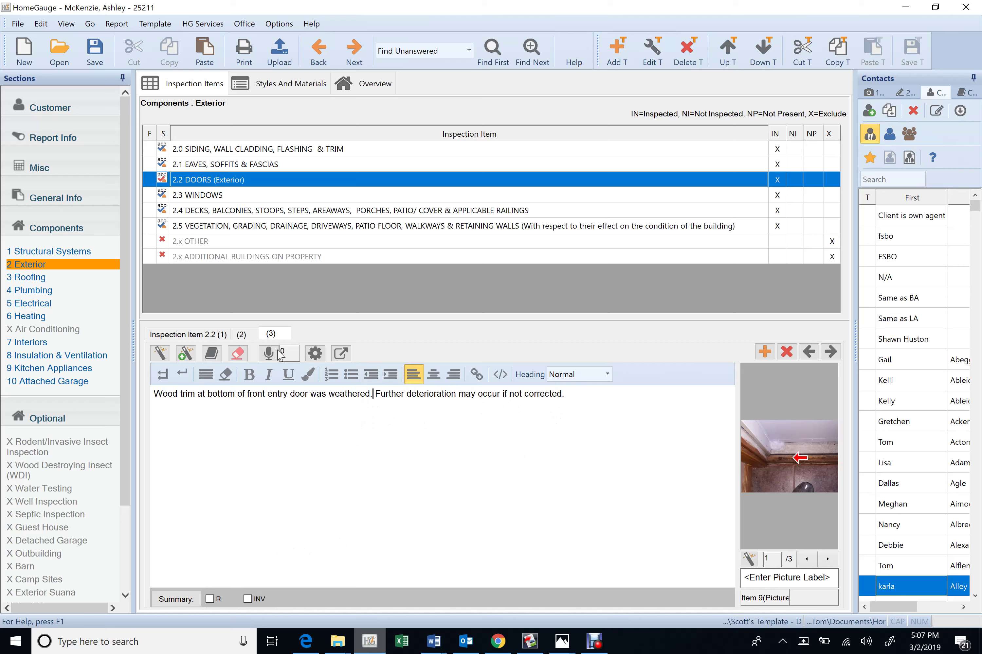
{"action": "left_click", "coordinate": [277, 197]}
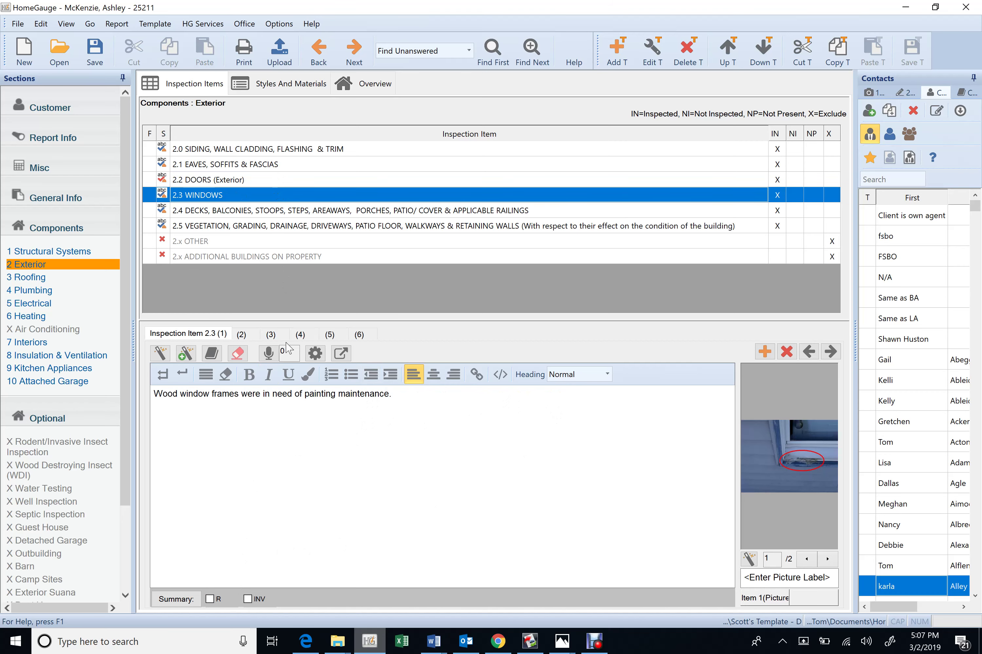
Step: Show the second Windows comment about vinyl wrap leaving bare wood sills exposed
{"action": "left_click", "coordinate": [249, 339]}
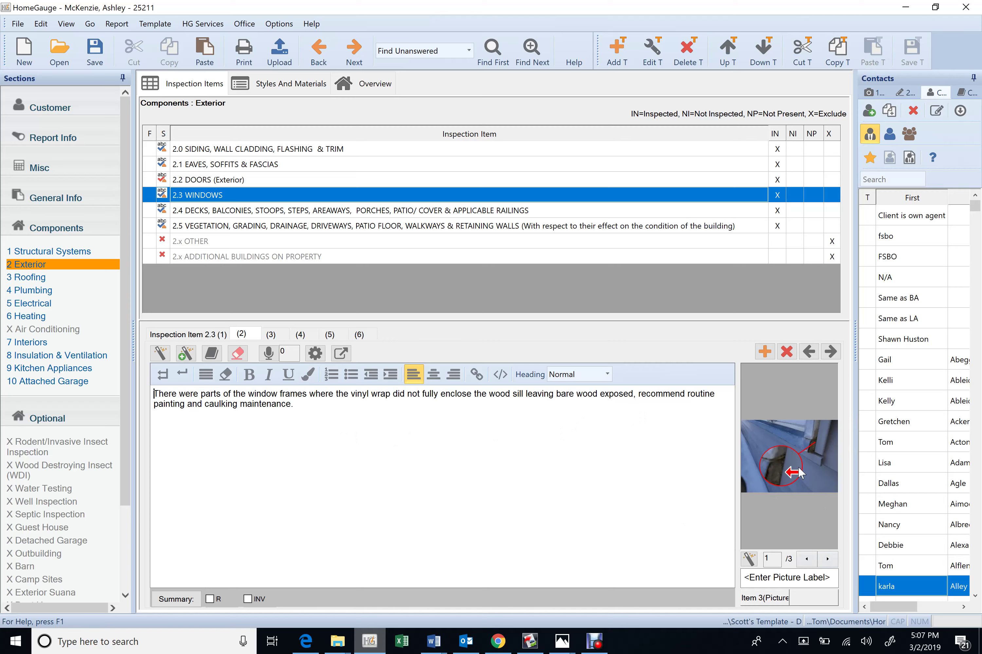
{"action": "mouse_move", "coordinate": [338, 641]}
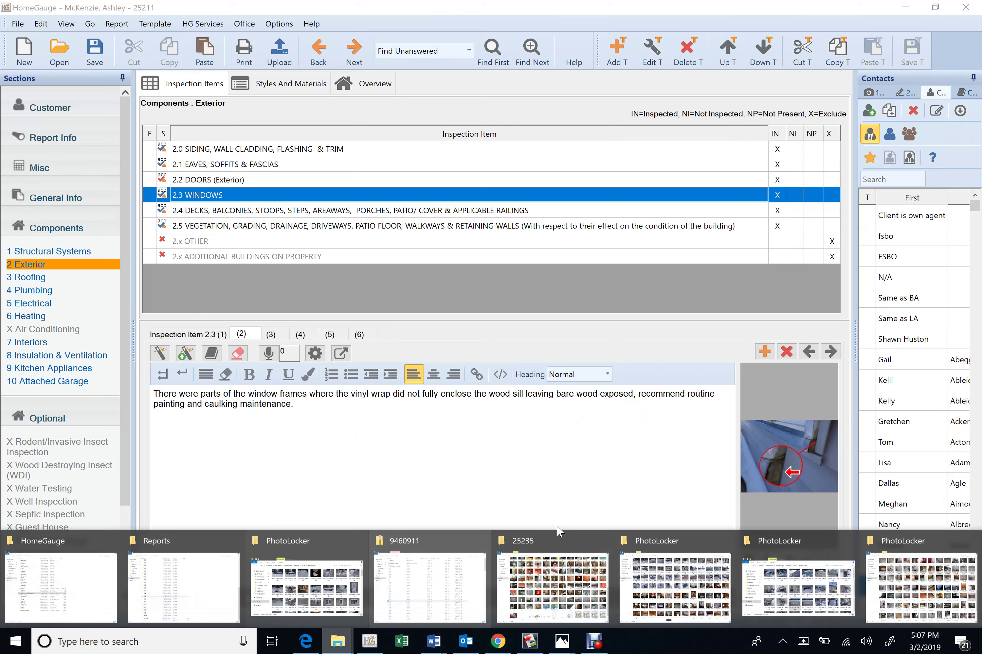
{"action": "left_click", "coordinate": [903, 591]}
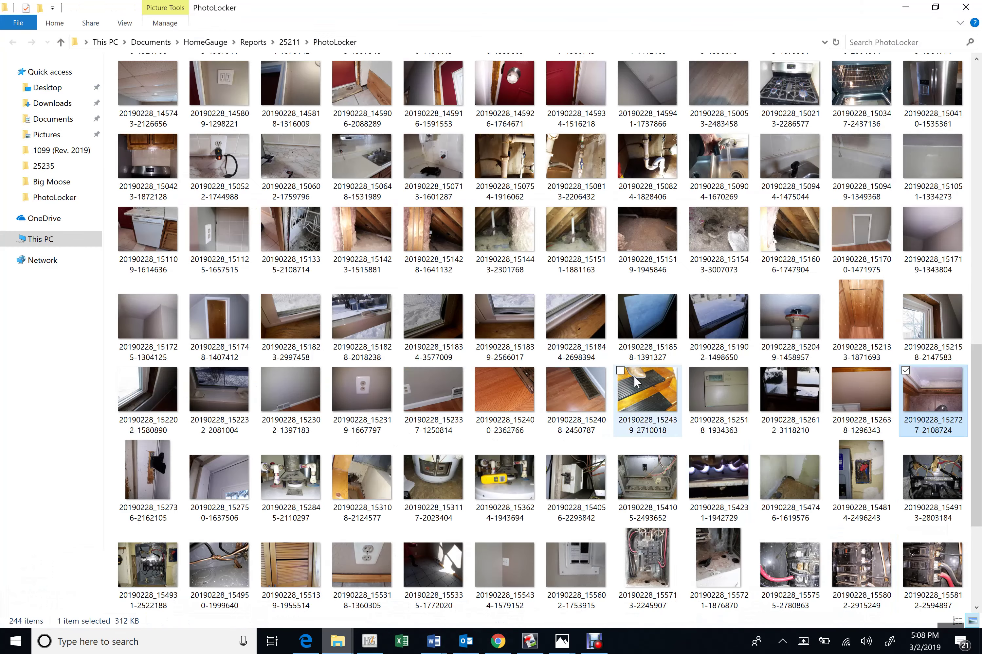
{"action": "scroll", "coordinate": [635, 380], "scroll_direction": "up", "scroll_amount": 5}
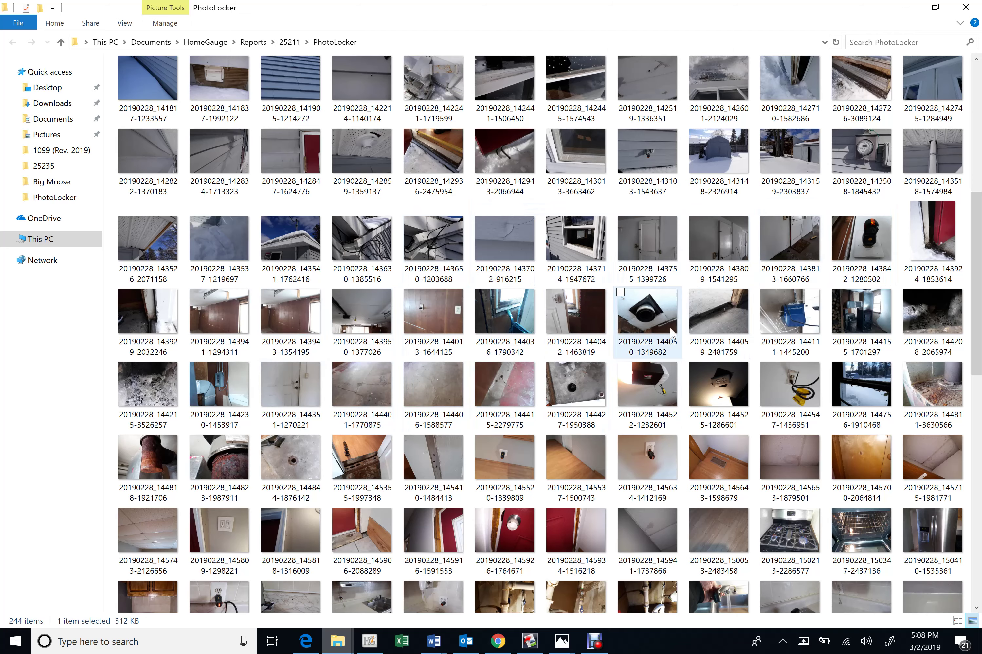
{"action": "scroll", "coordinate": [671, 333], "scroll_direction": "up", "scroll_amount": 5}
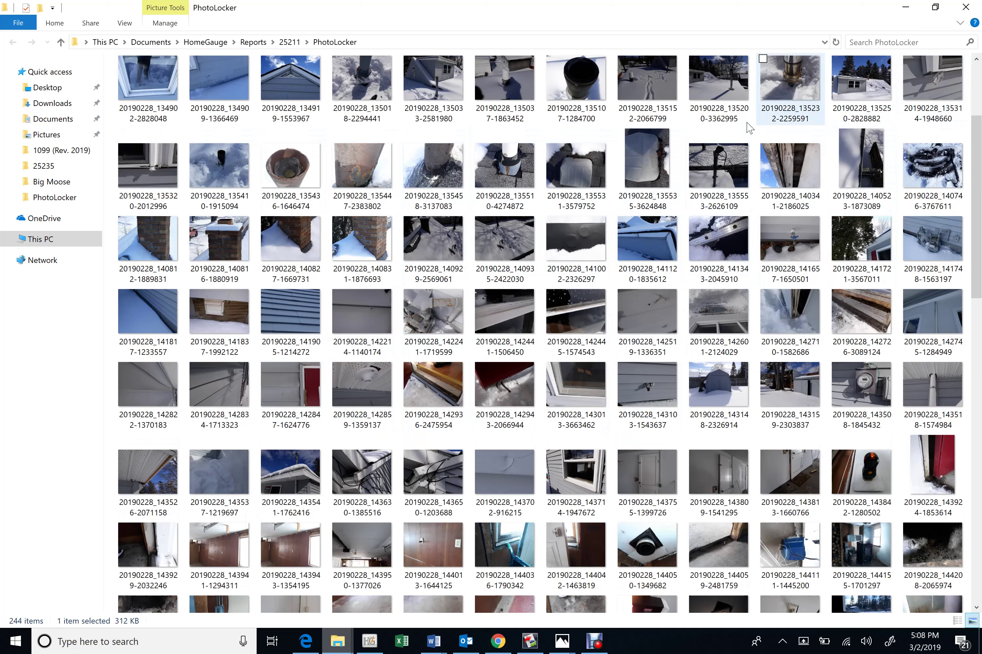
{"action": "scroll", "coordinate": [687, 140], "scroll_direction": "up", "scroll_amount": 3}
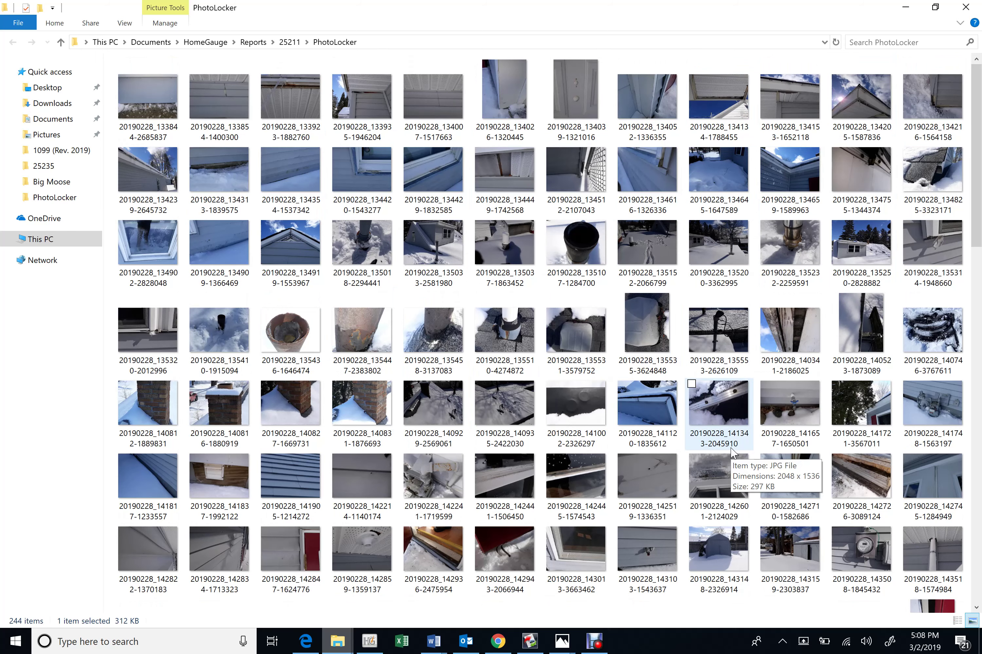
{"action": "scroll", "coordinate": [731, 451], "scroll_direction": "down", "scroll_amount": 3}
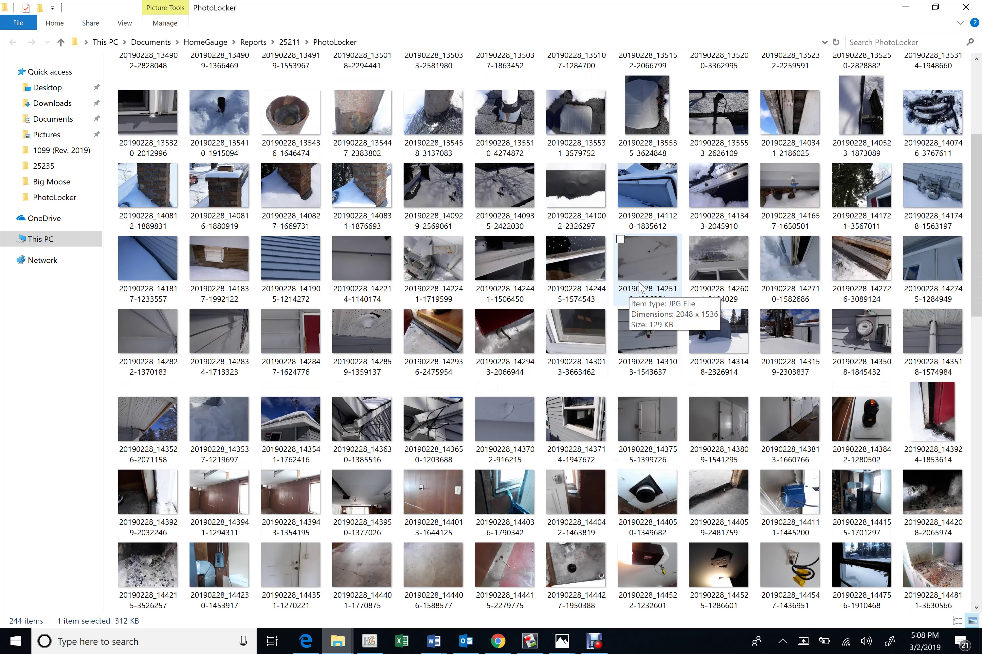
{"action": "scroll", "coordinate": [636, 285], "scroll_direction": "down", "scroll_amount": 3}
{"action": "scroll", "coordinate": [636, 286], "scroll_direction": "down", "scroll_amount": 3}
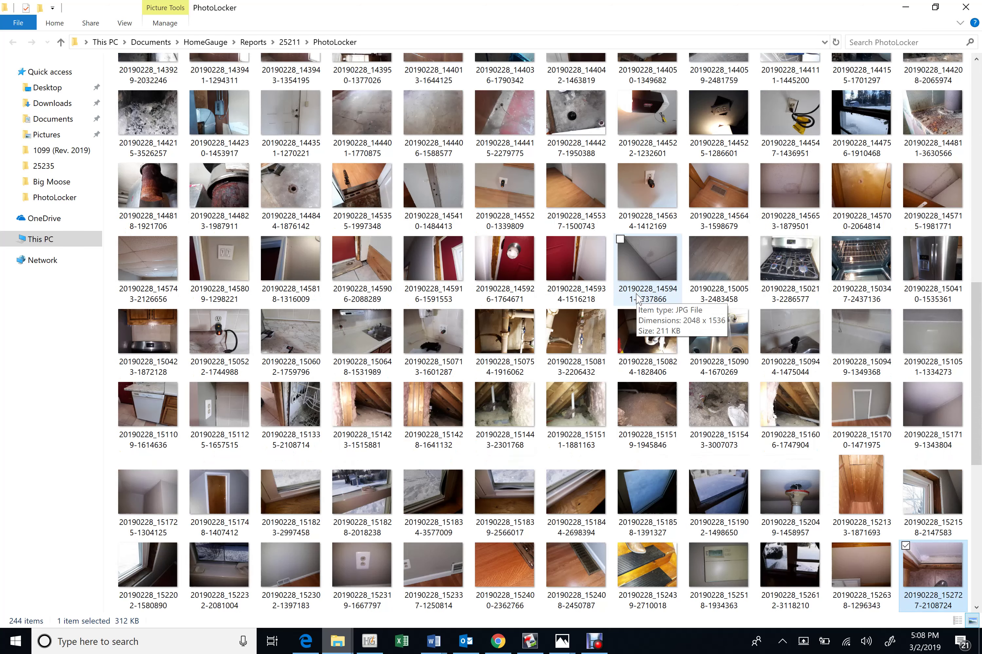
{"action": "scroll", "coordinate": [637, 299], "scroll_direction": "down", "scroll_amount": 6}
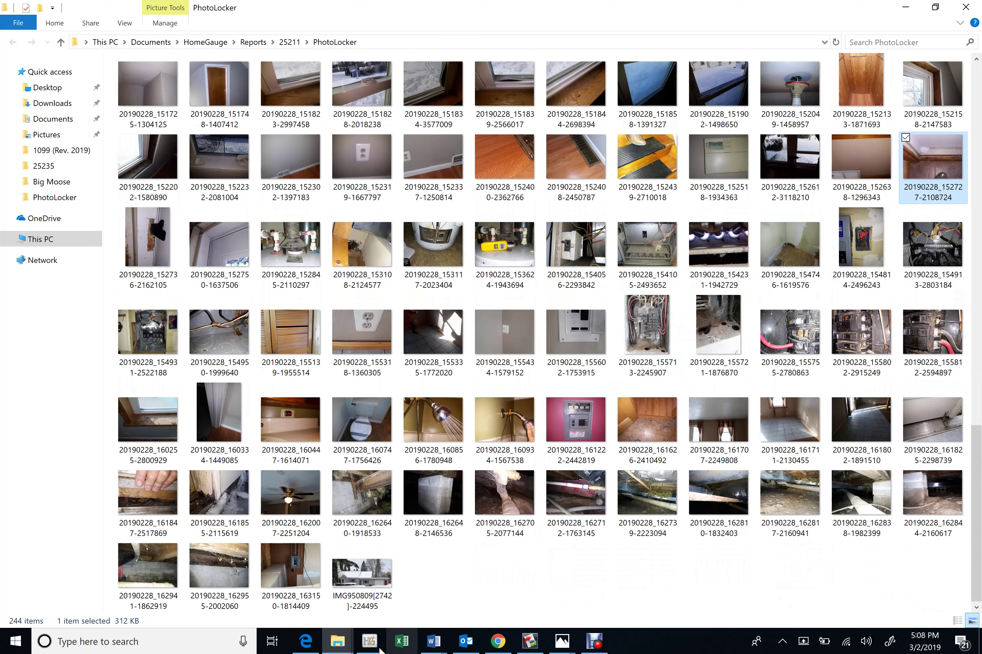
{"action": "left_click", "coordinate": [360, 646]}
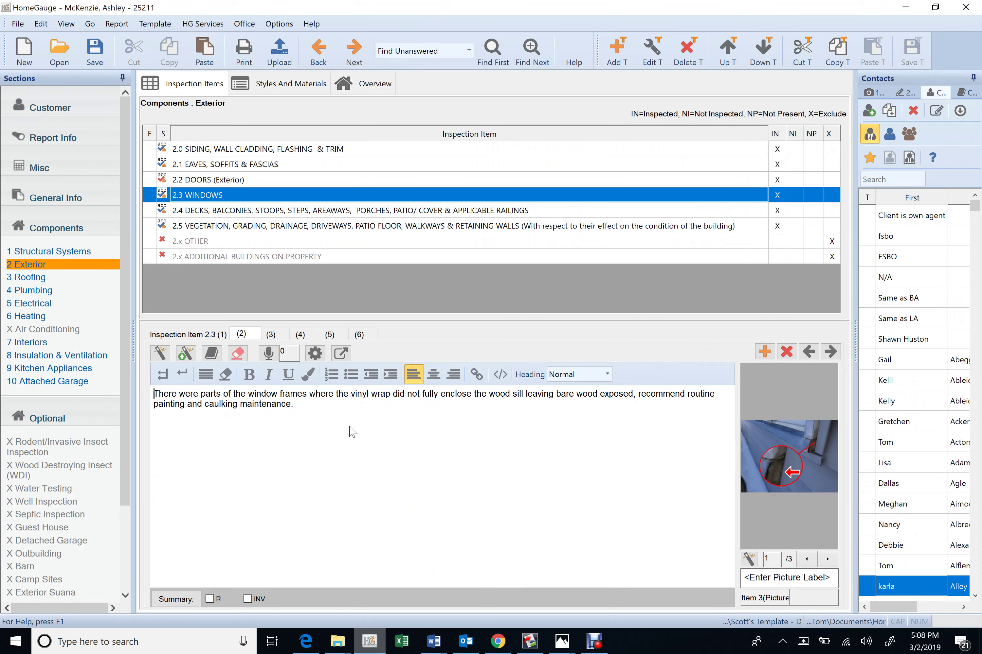
Step: Flag the third Windows comment for the summary and append 'Replace window as needed.'
{"action": "left_click", "coordinate": [271, 334]}
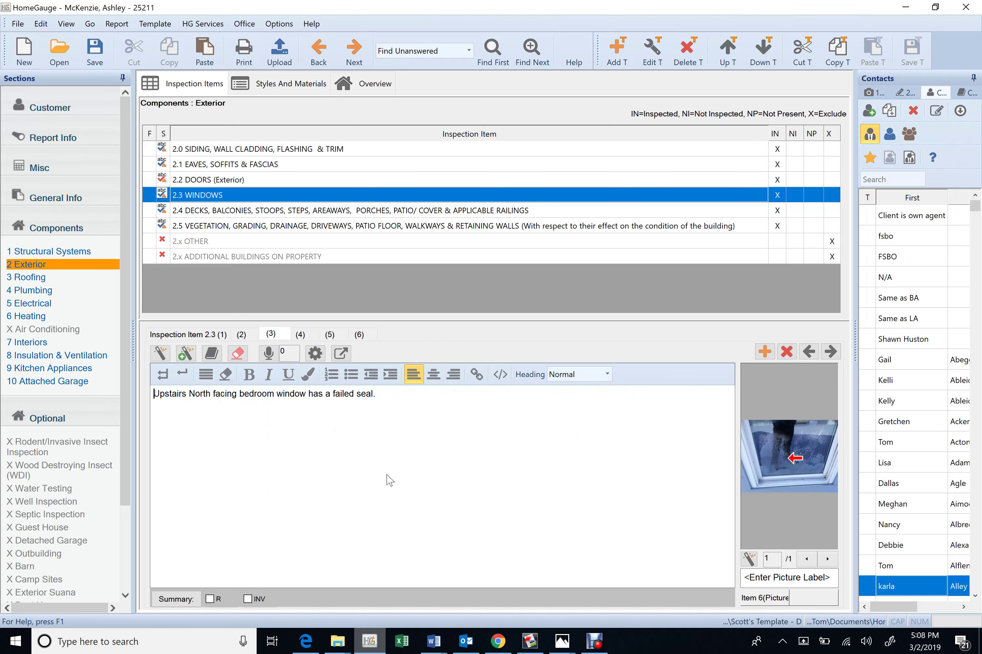
{"action": "left_click", "coordinate": [209, 599]}
{"action": "type", "text": "Repa"}
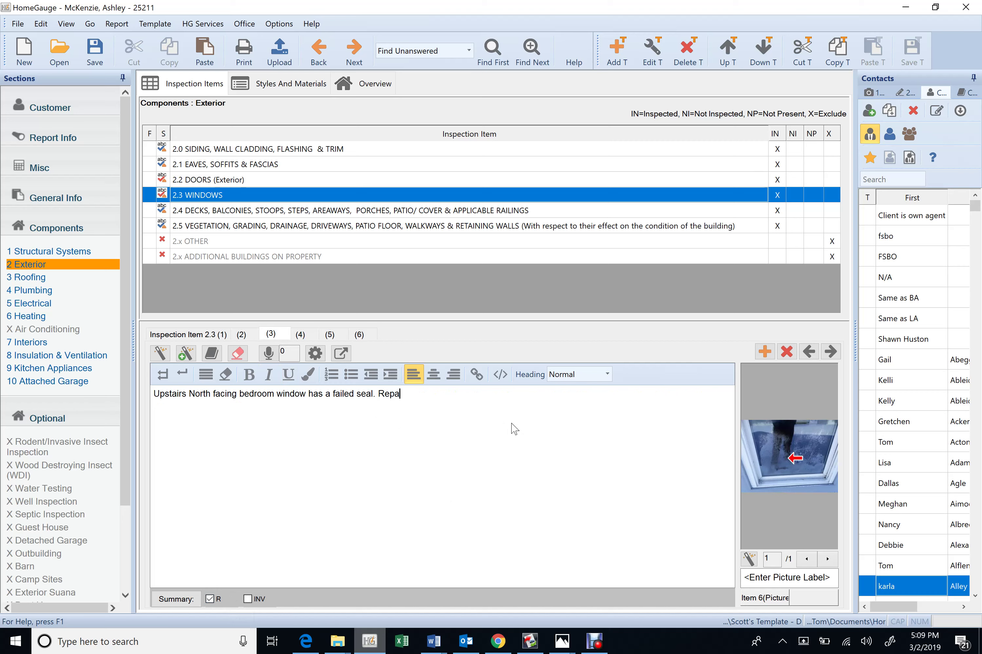
{"action": "type", "text": "lce"}
{"action": "key", "text": "BackSpace"}
{"action": "key", "text": "BackSpace"}
{"action": "type", "text": "lace window as needed."}
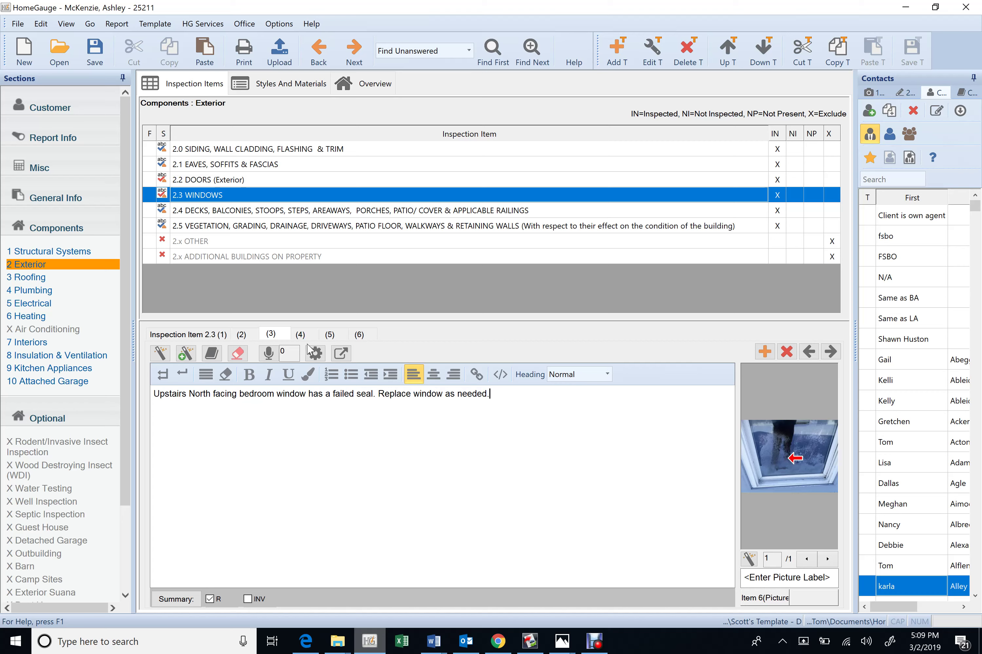
Step: Review Windows comments four to six, the 2.4 Decks and 2.5 Vegetation items, then open Roofing
{"action": "left_click", "coordinate": [301, 334]}
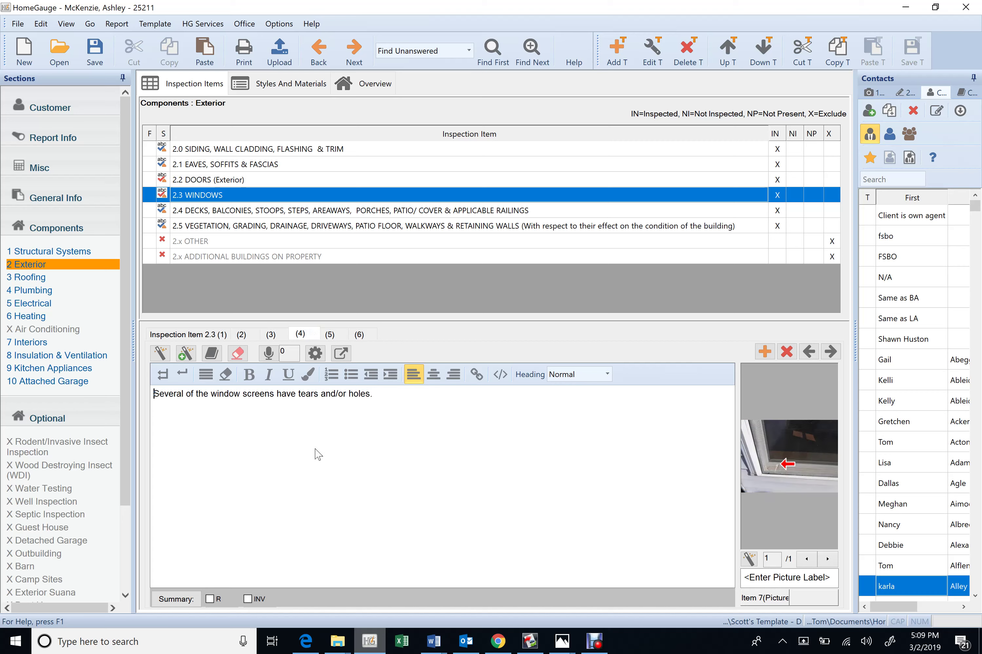
{"action": "left_click", "coordinate": [330, 336]}
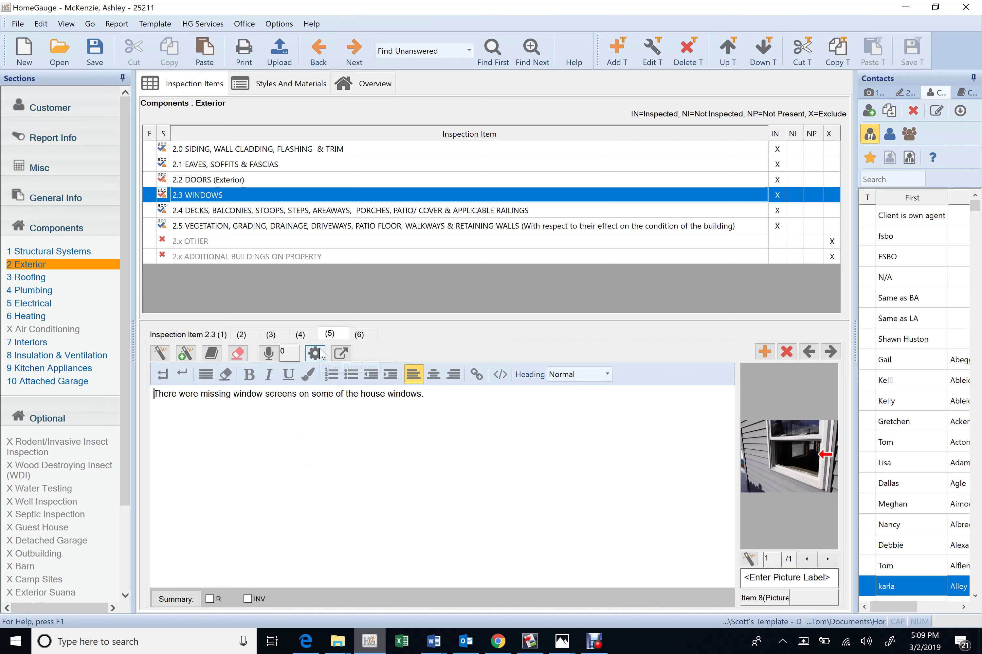
{"action": "left_click", "coordinate": [360, 336]}
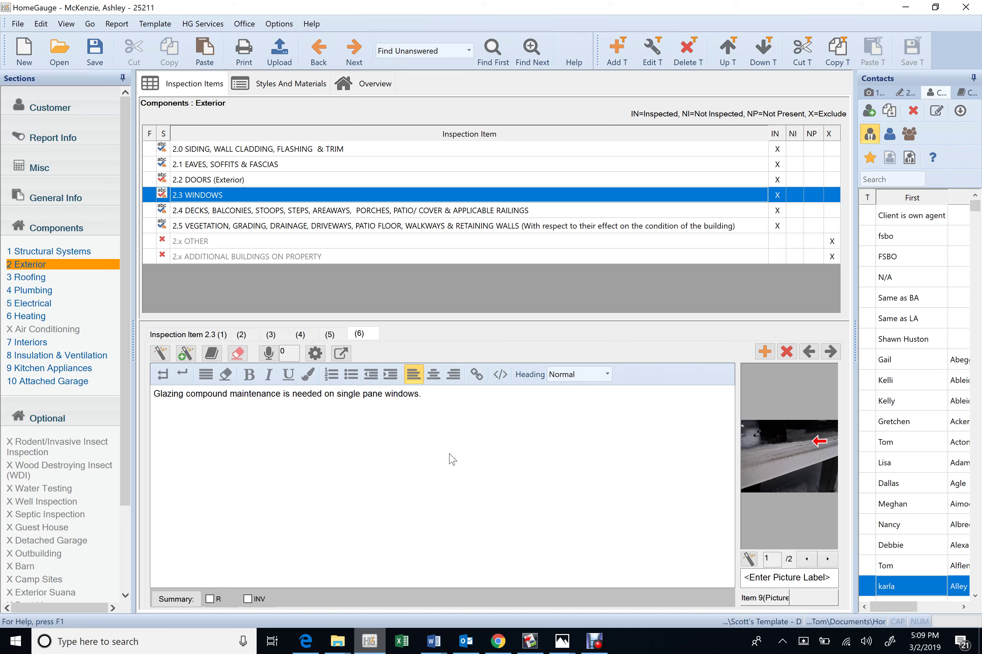
{"action": "left_click", "coordinate": [240, 214]}
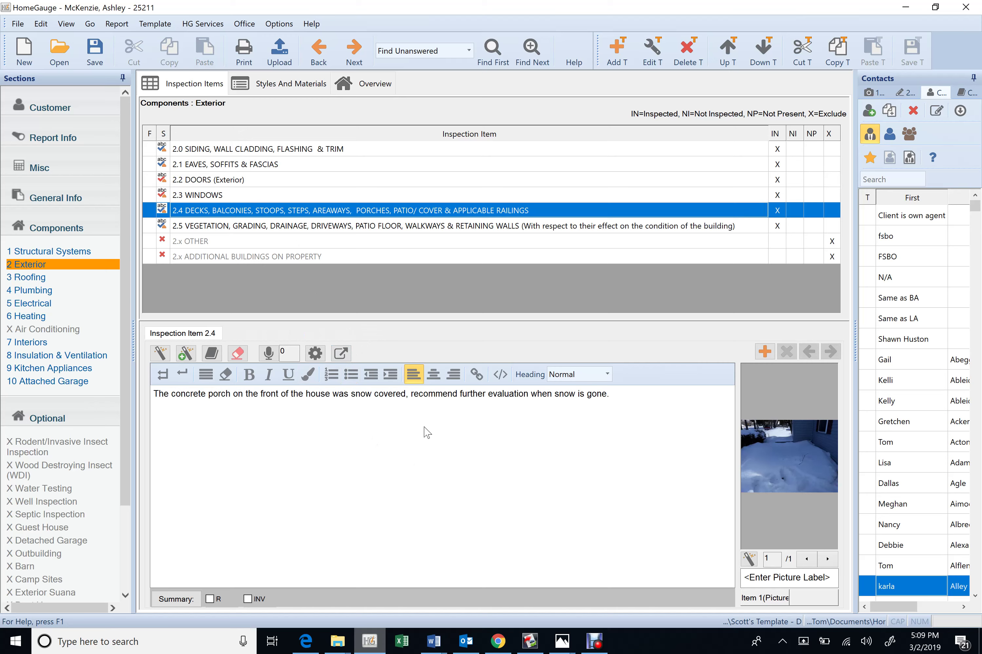
{"action": "left_click", "coordinate": [287, 228]}
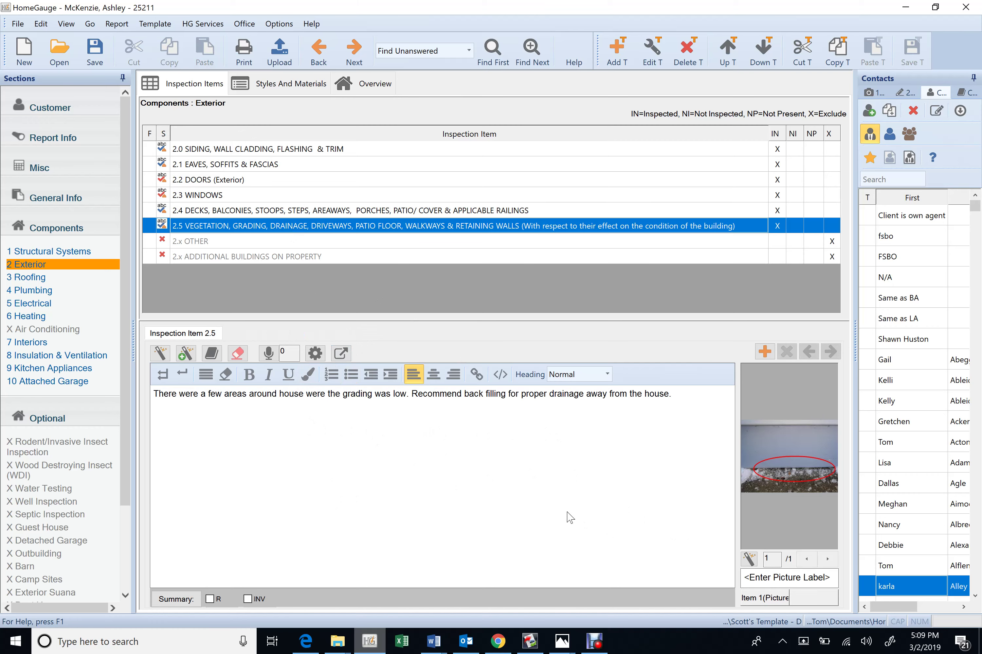
{"action": "left_click", "coordinate": [74, 279]}
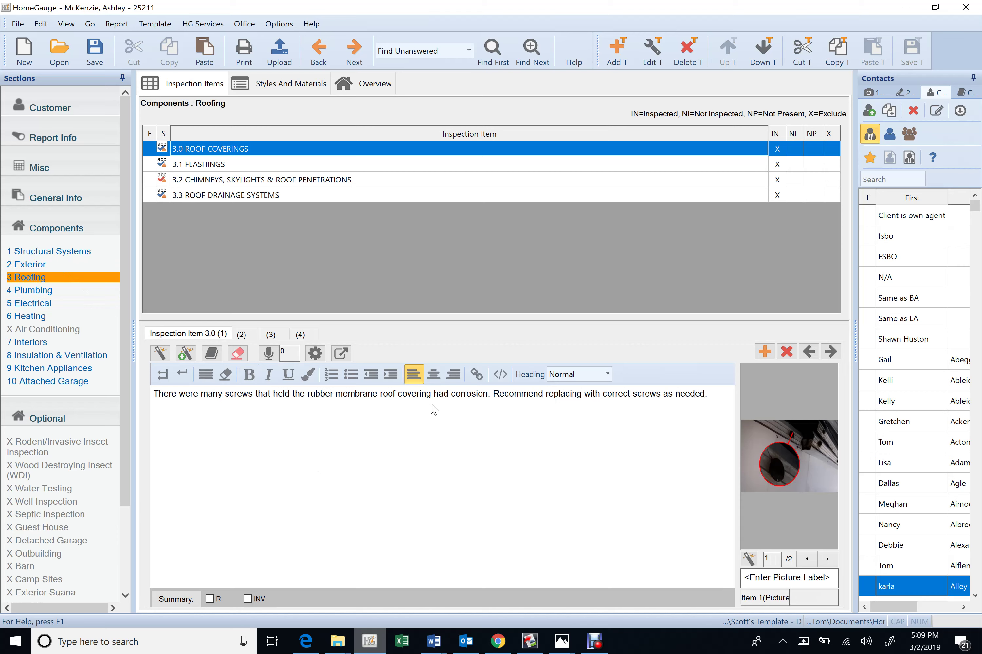
Step: Insert 'stainless steel' before 'screws' in the first roof covering comment and review the snow-covered roof photos
{"action": "left_click", "coordinate": [634, 400]}
{"action": "type", "text": "stainless ste"}
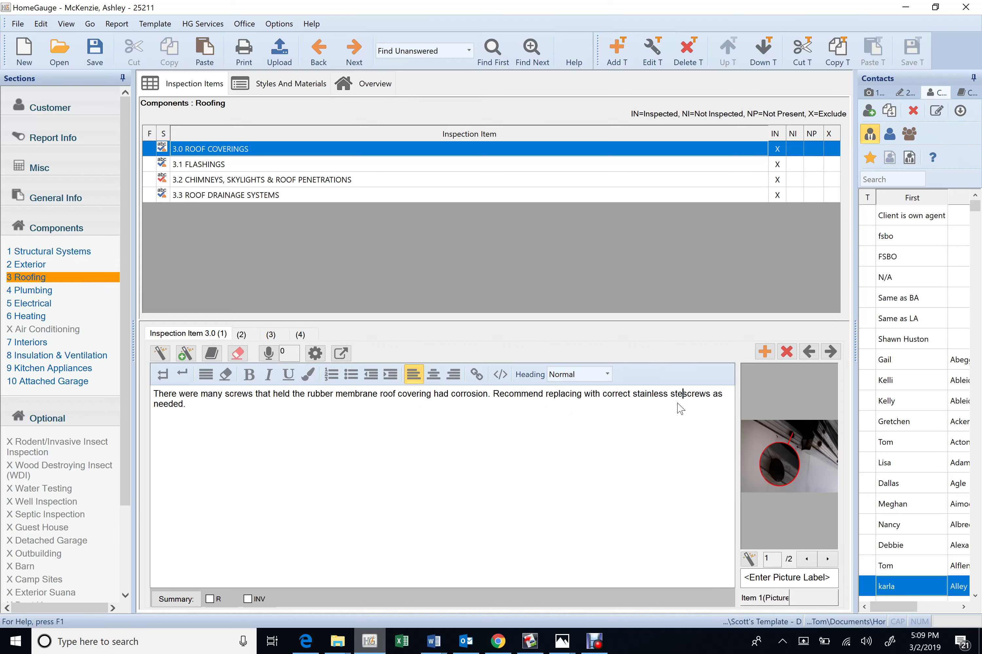
{"action": "type", "text": "el s"}
{"action": "left_click", "coordinate": [242, 335]}
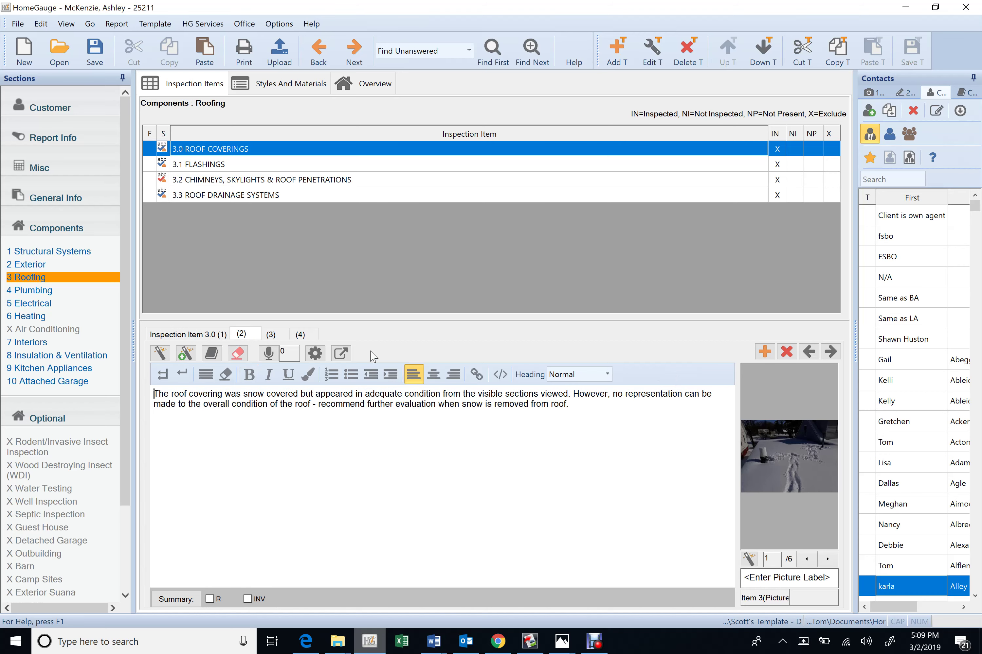
{"action": "left_click", "coordinate": [827, 559]}
{"action": "left_click", "coordinate": [826, 559]}
{"action": "left_click", "coordinate": [827, 558]}
{"action": "left_click", "coordinate": [827, 559]}
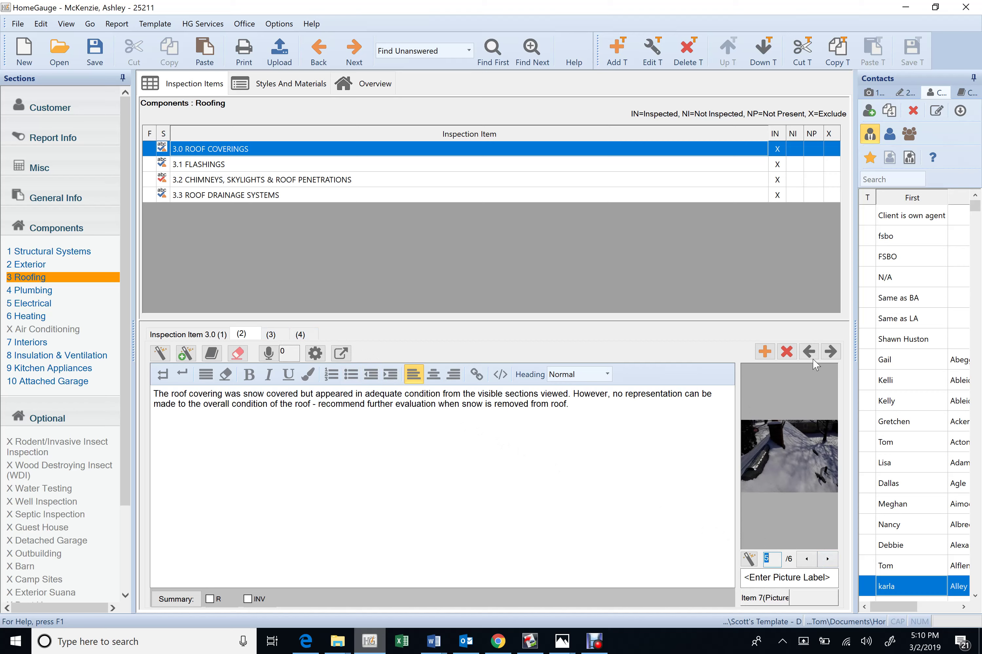
Step: End the fastener indentation comment with a period after 'recommend monitoring', dropping the trailing wording
{"action": "left_click", "coordinate": [188, 334]}
{"action": "left_click", "coordinate": [277, 340]}
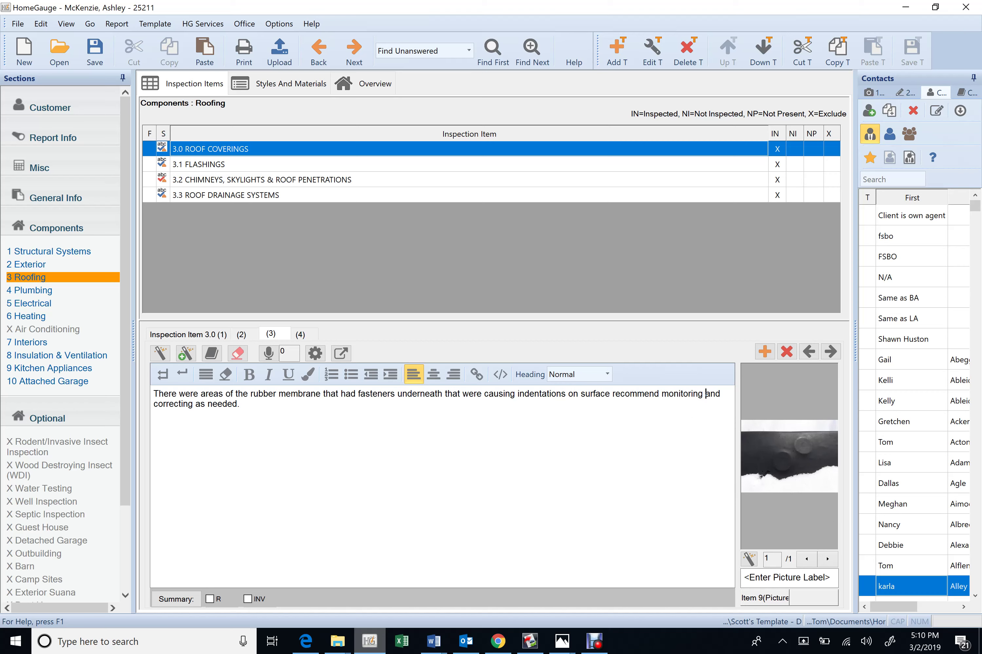
{"action": "left_click_drag", "start_coordinate": [703, 394], "coordinate": [712, 421]}
{"action": "type", "text": "."}
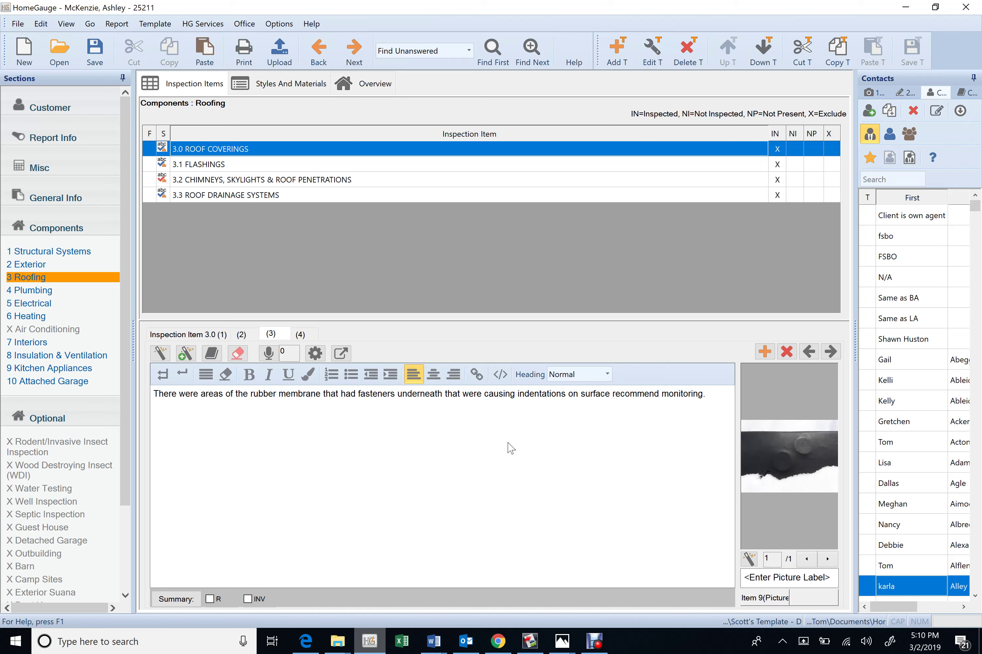
{"action": "left_click", "coordinate": [298, 336]}
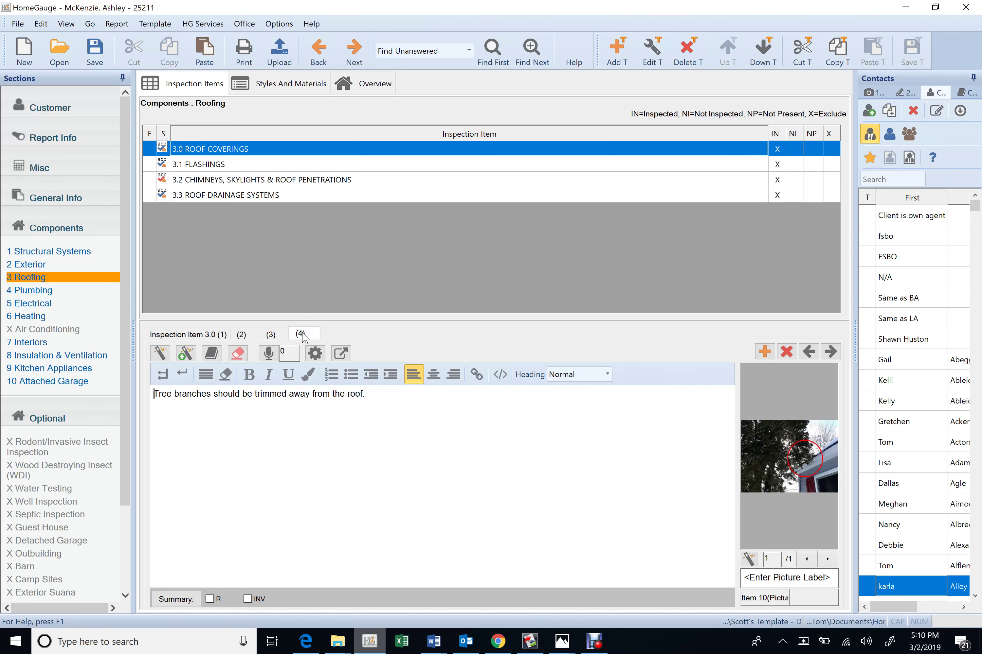
{"action": "left_click", "coordinate": [271, 335]}
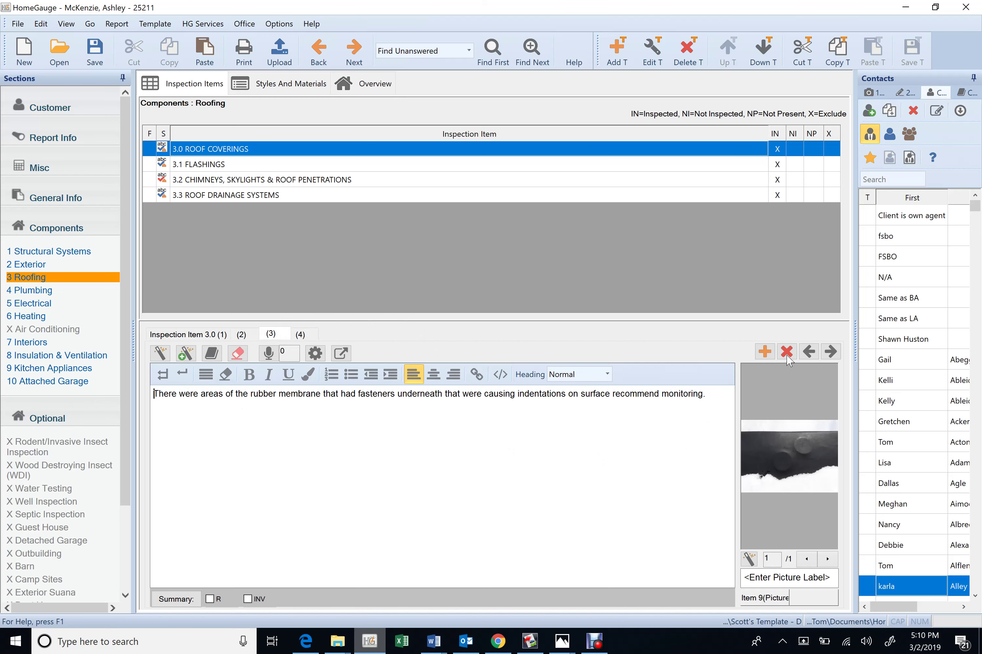
{"action": "left_click", "coordinate": [299, 335]}
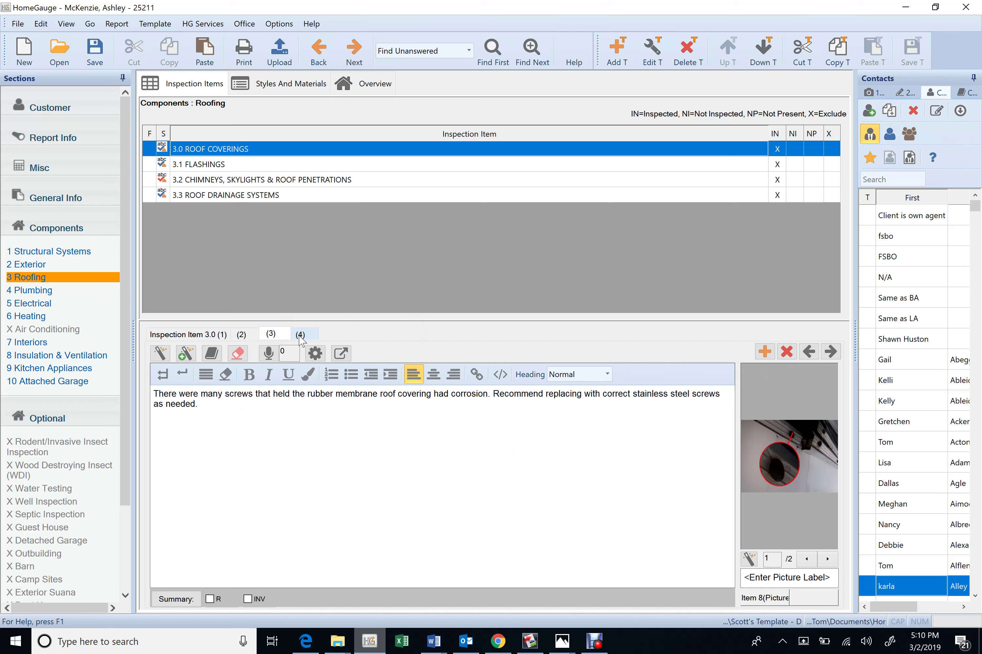
{"action": "left_click", "coordinate": [300, 336]}
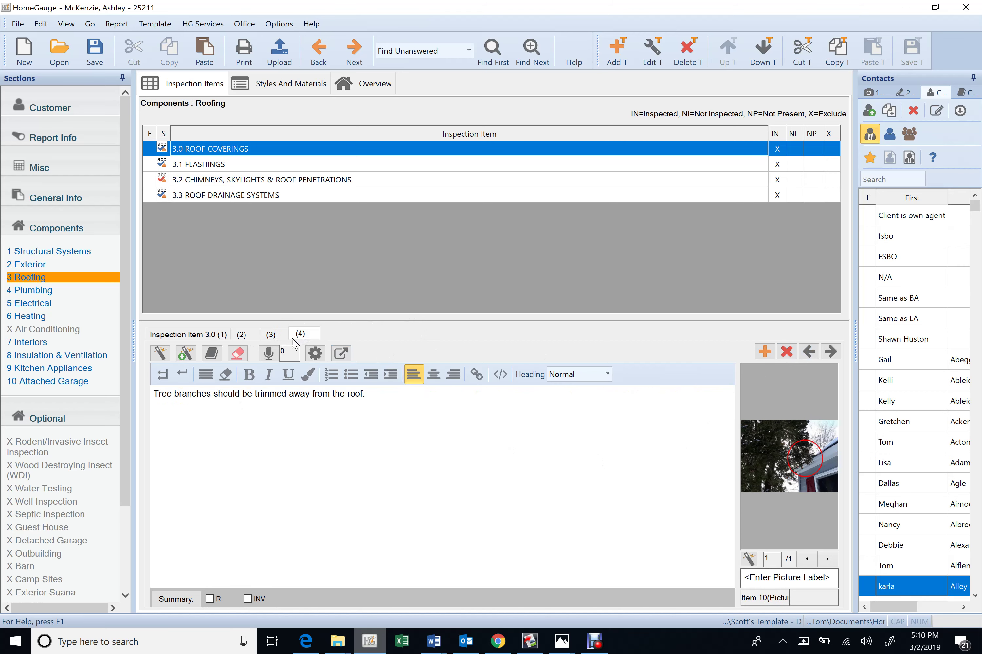
{"action": "left_click", "coordinate": [213, 169]}
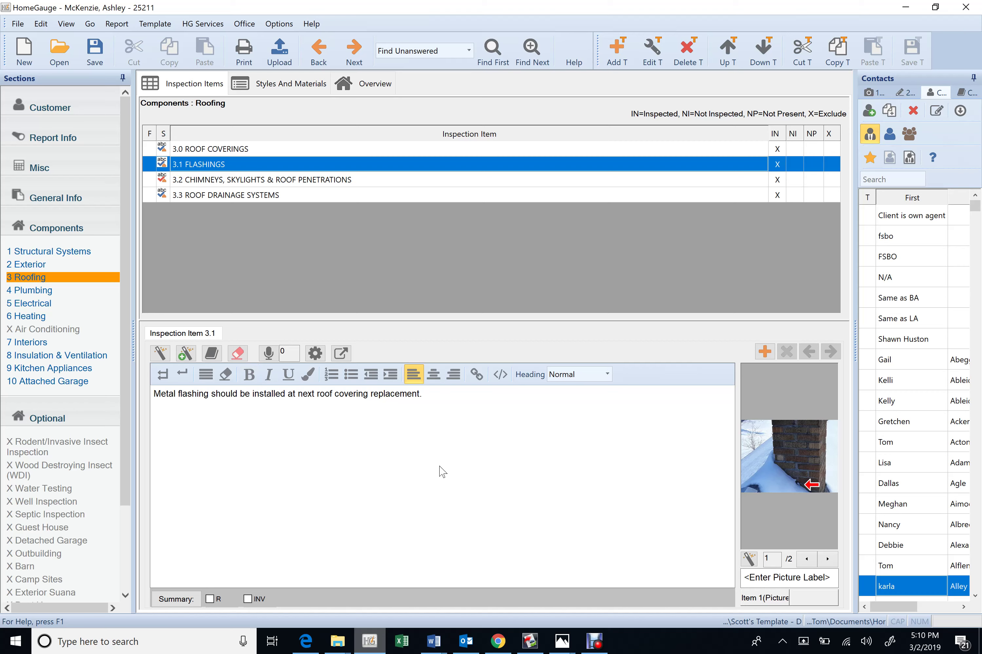
Step: After checking both chimney photos, start the Flashings comment with 'The chimney is not flashing with metal flashing.'
{"action": "left_click", "coordinate": [468, 431]}
{"action": "left_click", "coordinate": [828, 557]}
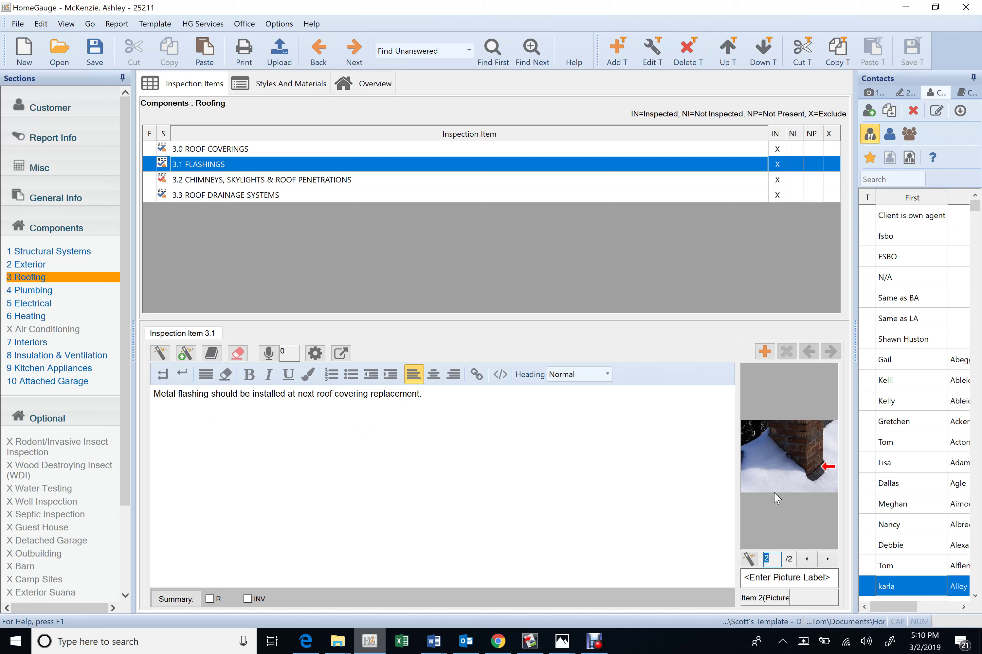
{"action": "left_click", "coordinate": [811, 558]}
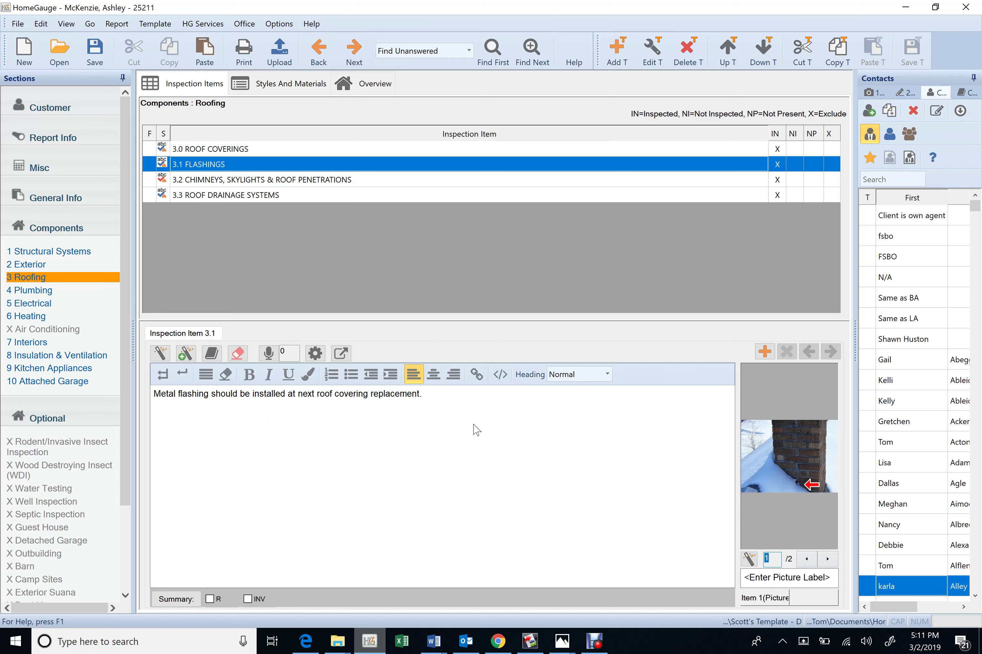
{"action": "left_click", "coordinate": [470, 414]}
{"action": "key", "text": "Home"}
{"action": "type", "text": "Th"}
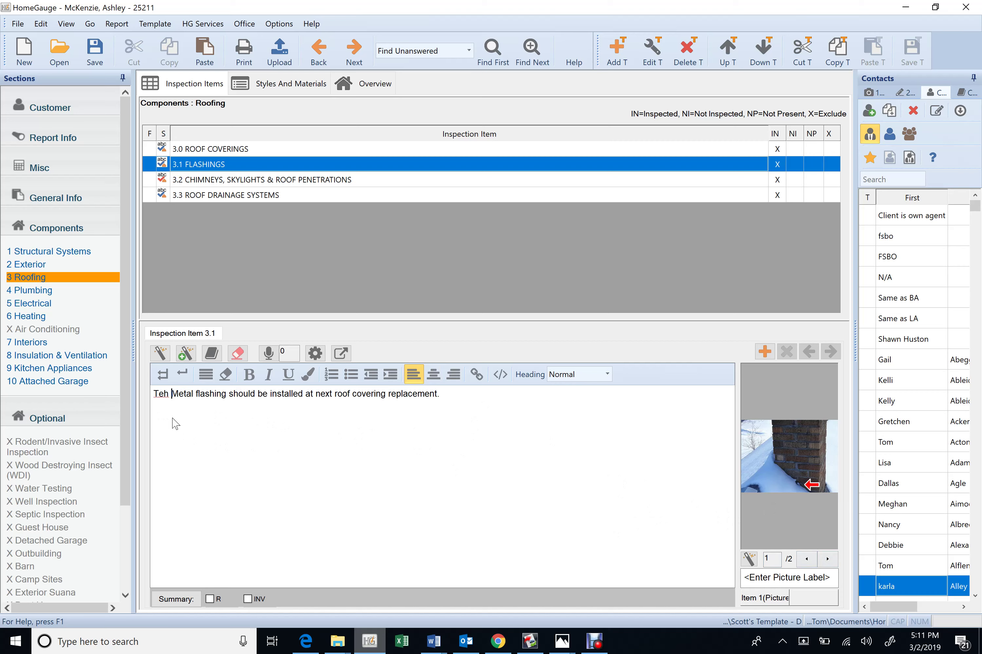
{"action": "type", "text": "e chimney si"}
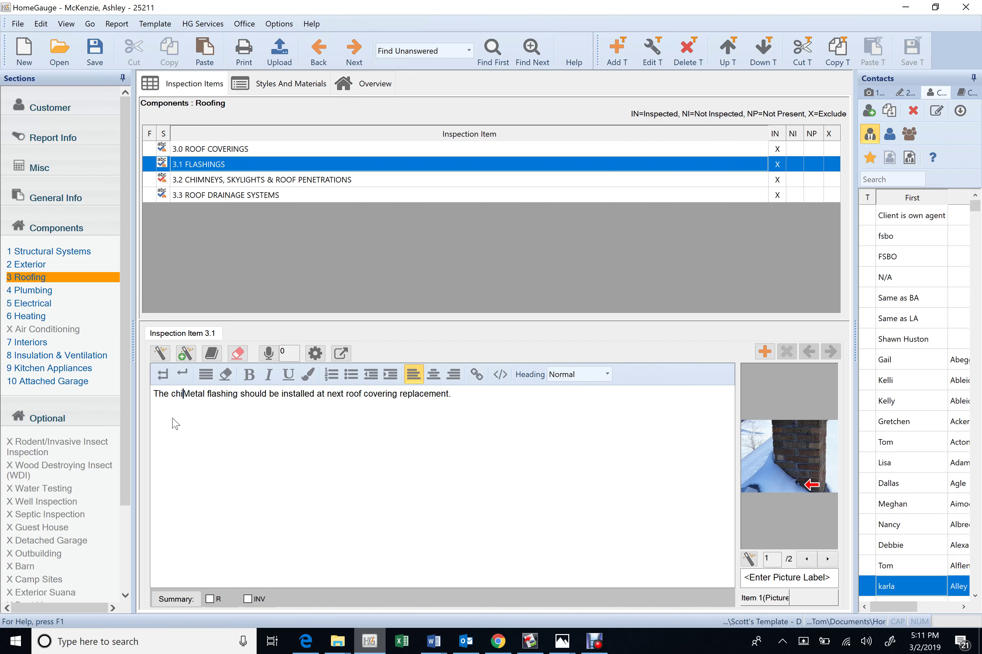
{"action": "key", "text": "BackSpace"}
{"action": "key", "text": "BackSpace"}
{"action": "type", "text": "is not f"}
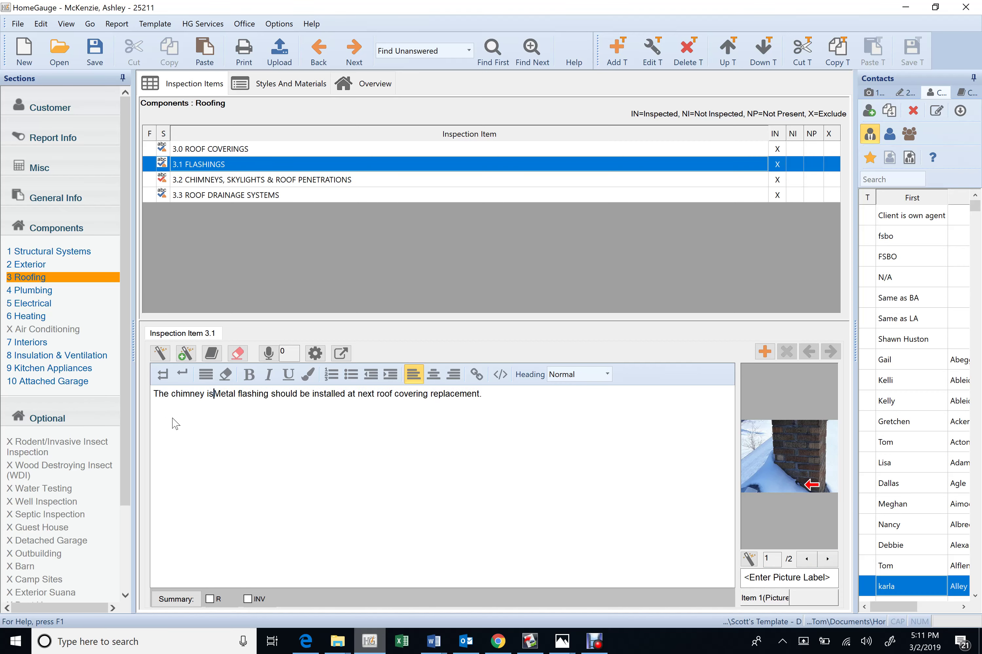
{"action": "type", "text": "lashing with m"}
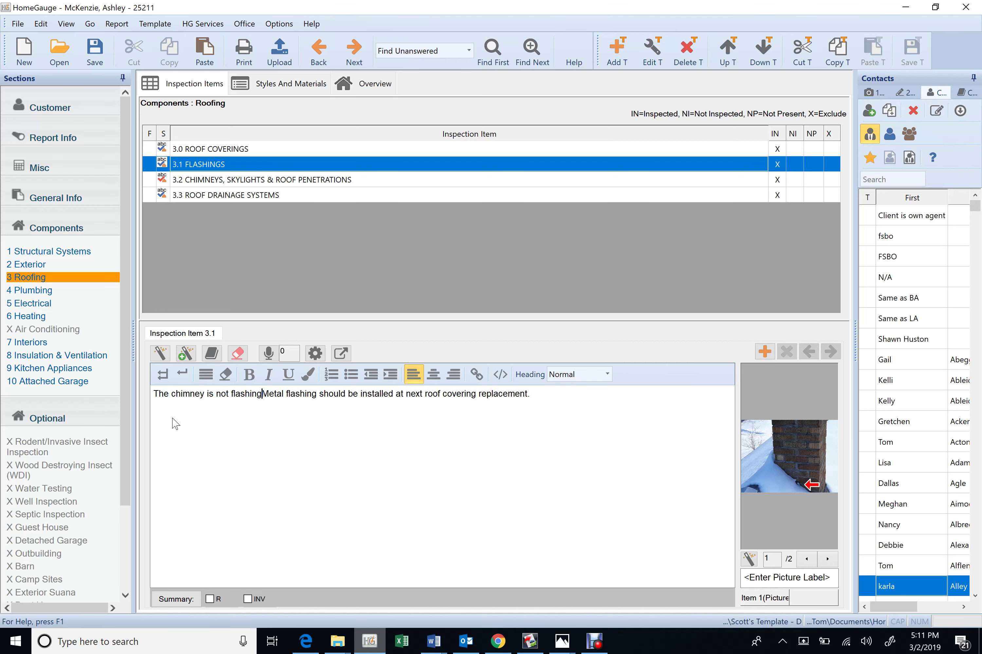
{"action": "type", "text": "etal flashing"}
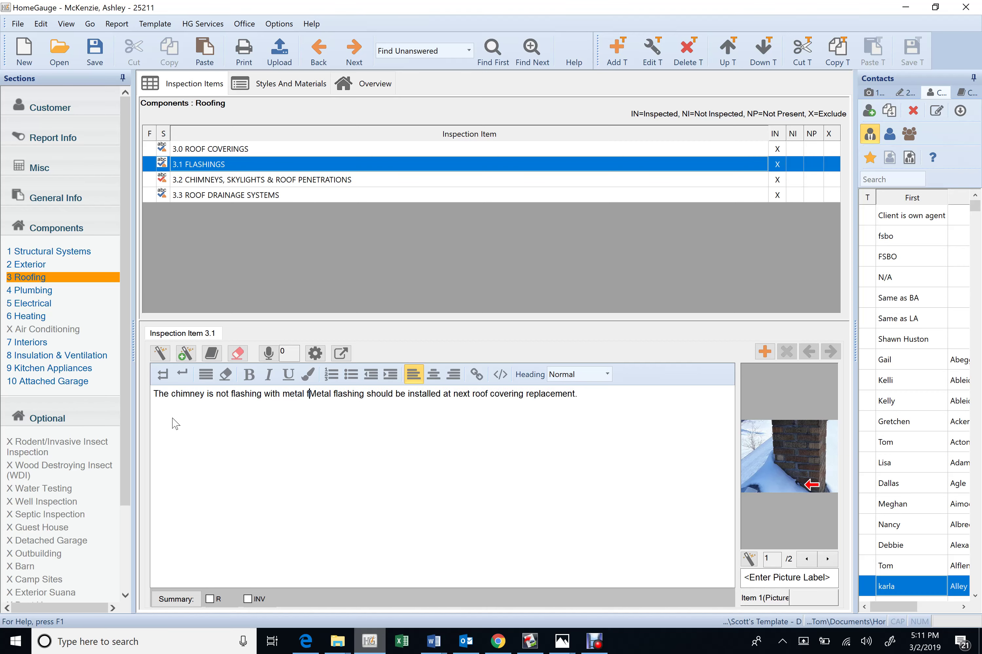
{"action": "type", "text": "."}
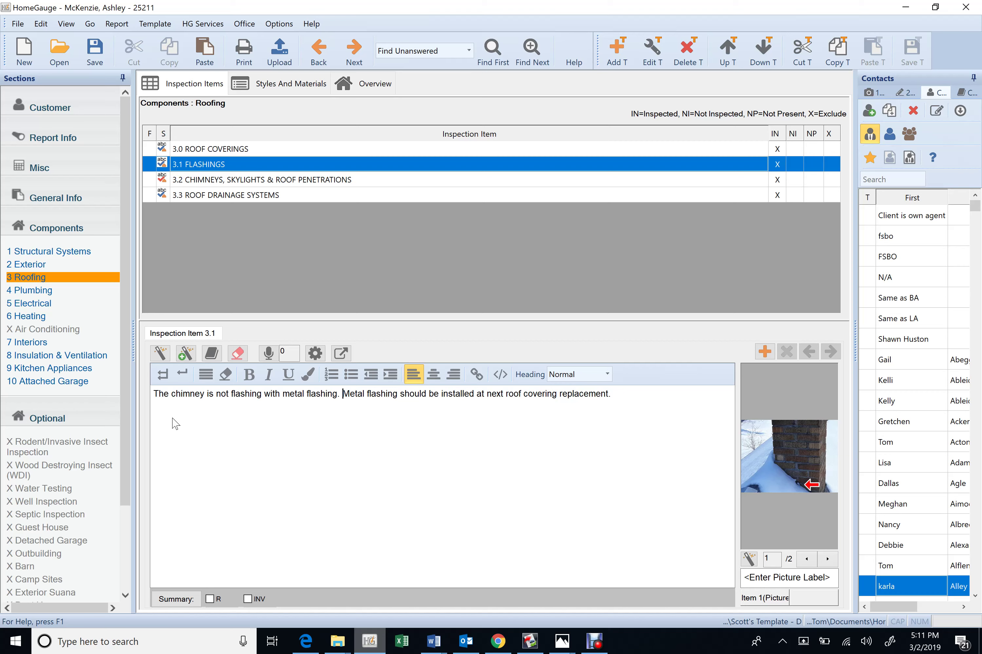
Step: Continue with 'but is sealed with flashing tar. Flashing tar maintenance will be required periodically.'
{"action": "key", "text": "BackSpace"}
{"action": "key", "text": "BackSpace"}
{"action": "type", "text": "but is al"}
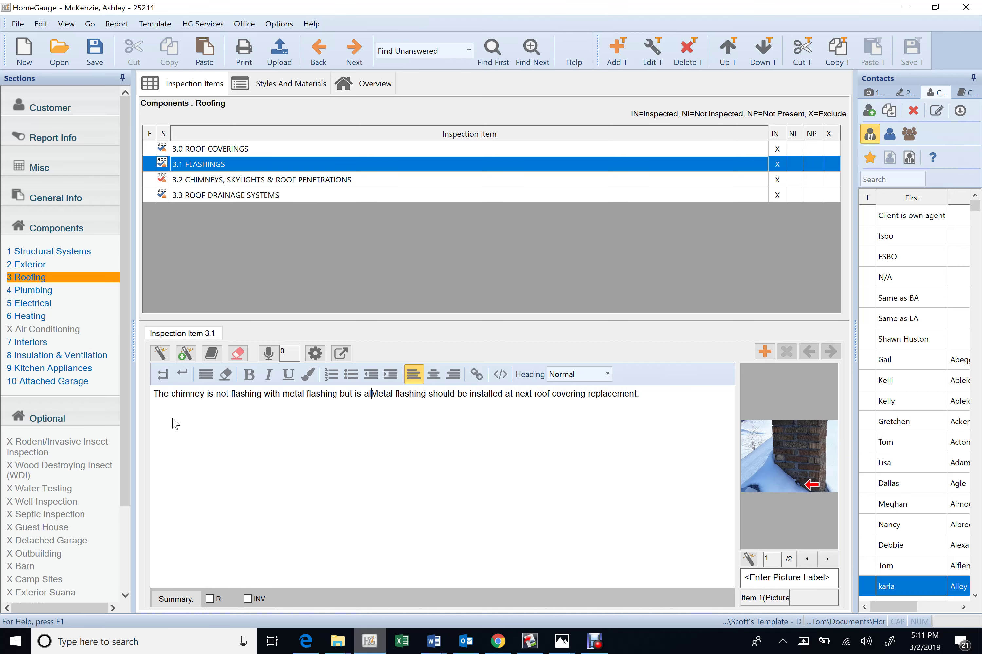
{"action": "key", "text": "BackSpace"}
{"action": "type", "text": "sea"}
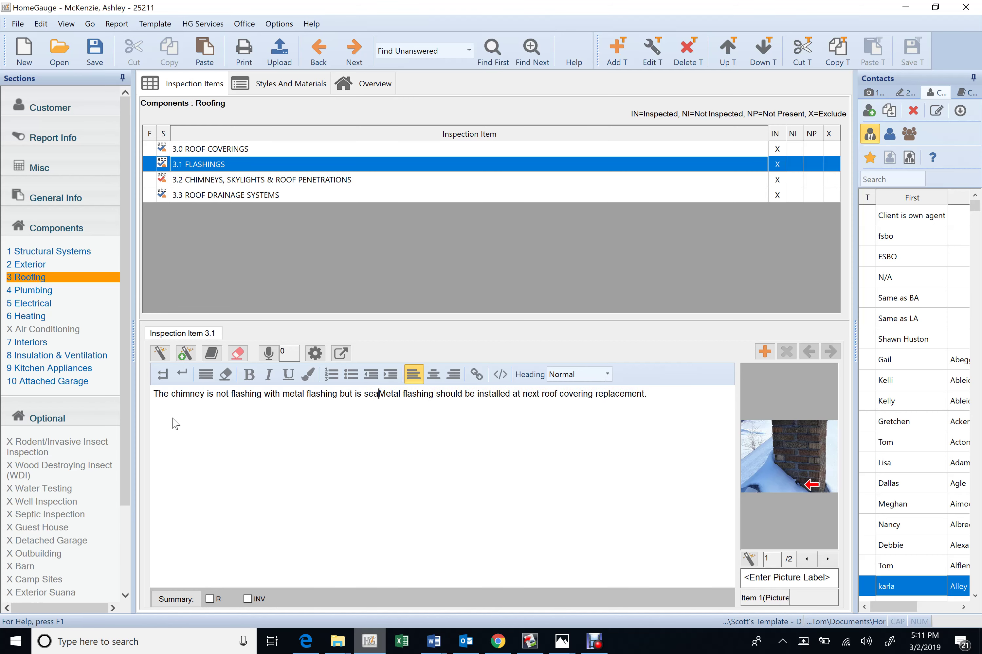
{"action": "type", "text": "led with fMeta"}
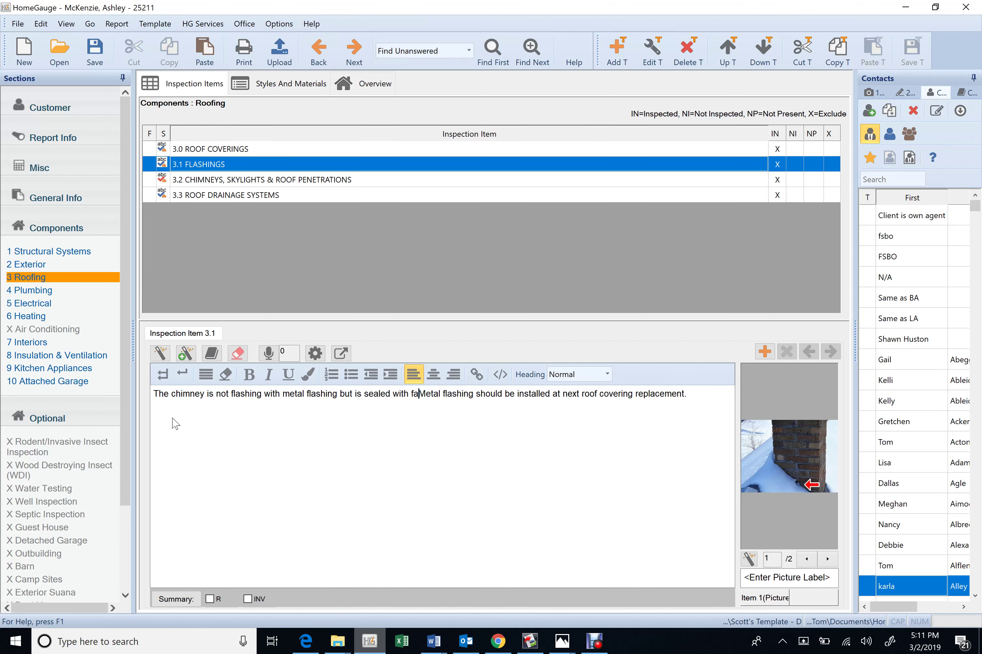
{"action": "type", "text": "l flas"}
{"action": "key", "text": "BackSpace"}
{"action": "key", "text": "BackSpace"}
{"action": "key", "text": "BackSpace"}
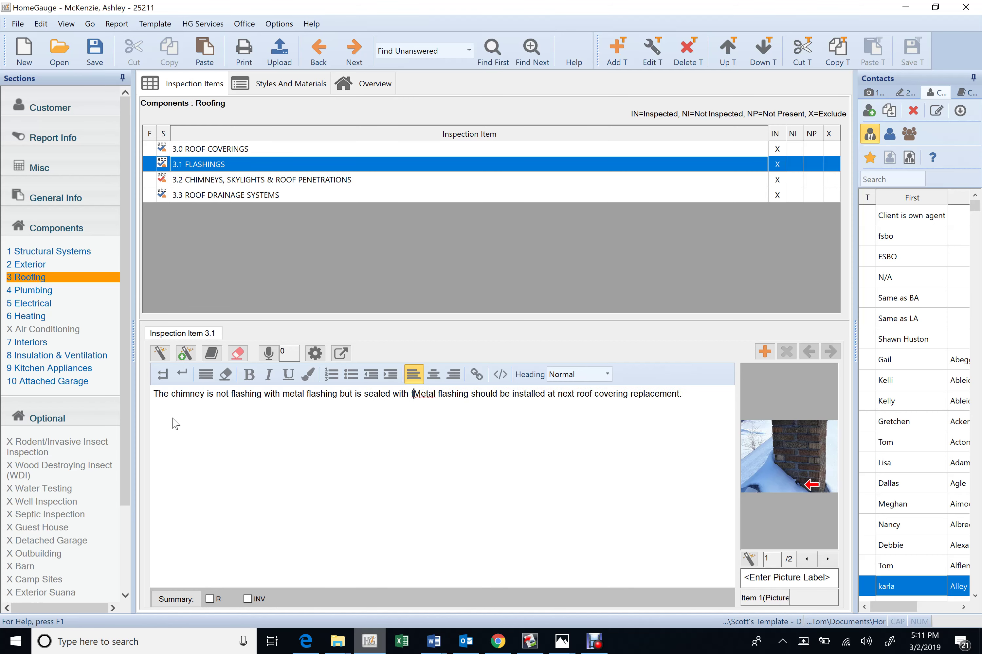
{"action": "type", "text": "lashing ta"}
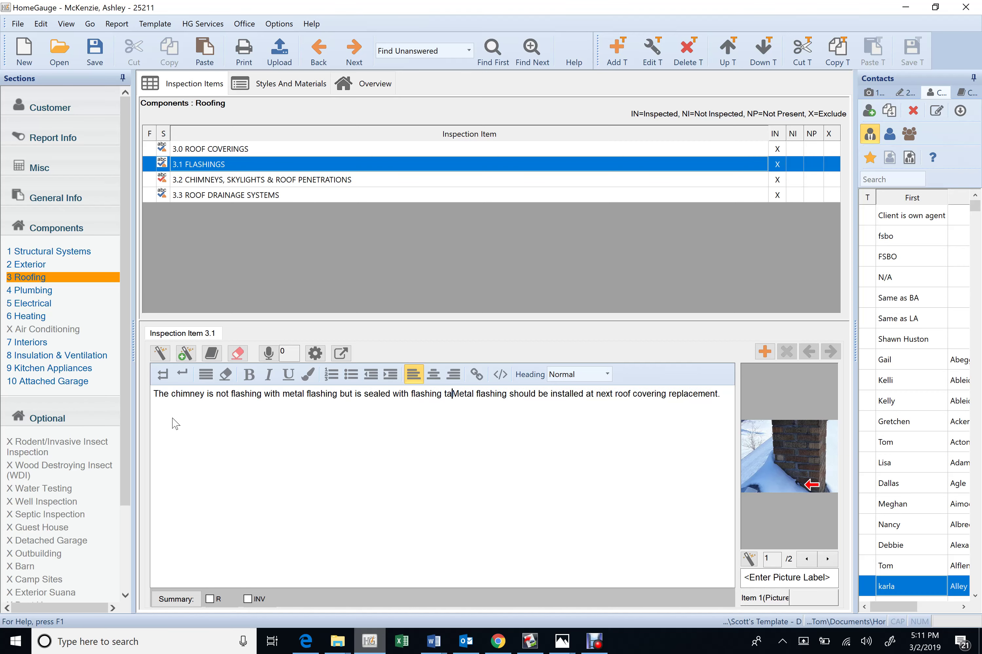
{"action": "type", "text": "r. "}
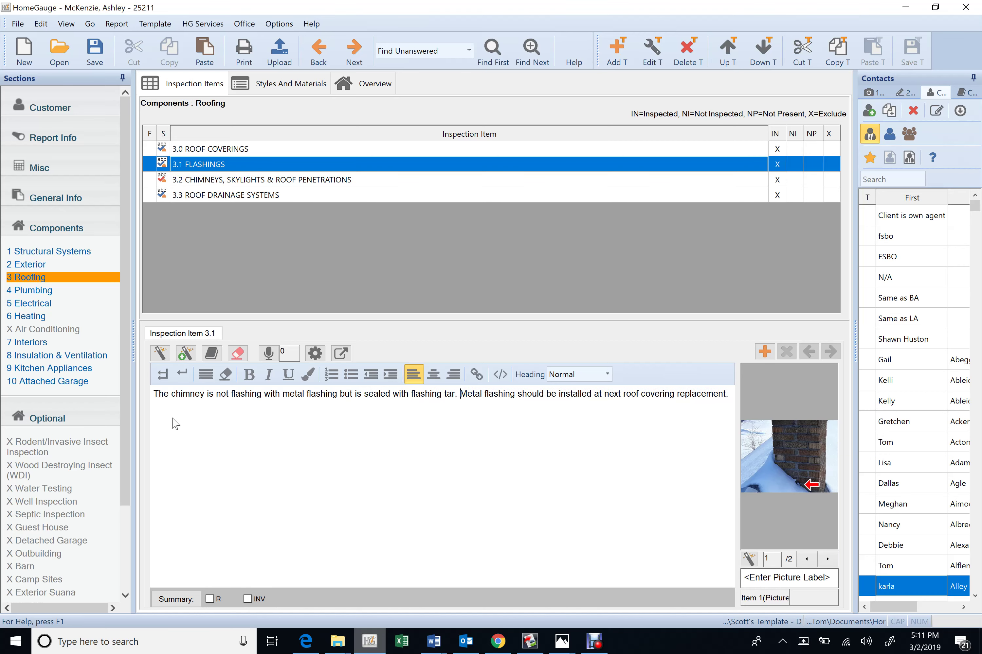
{"action": "type", "text": "Flashing tr"}
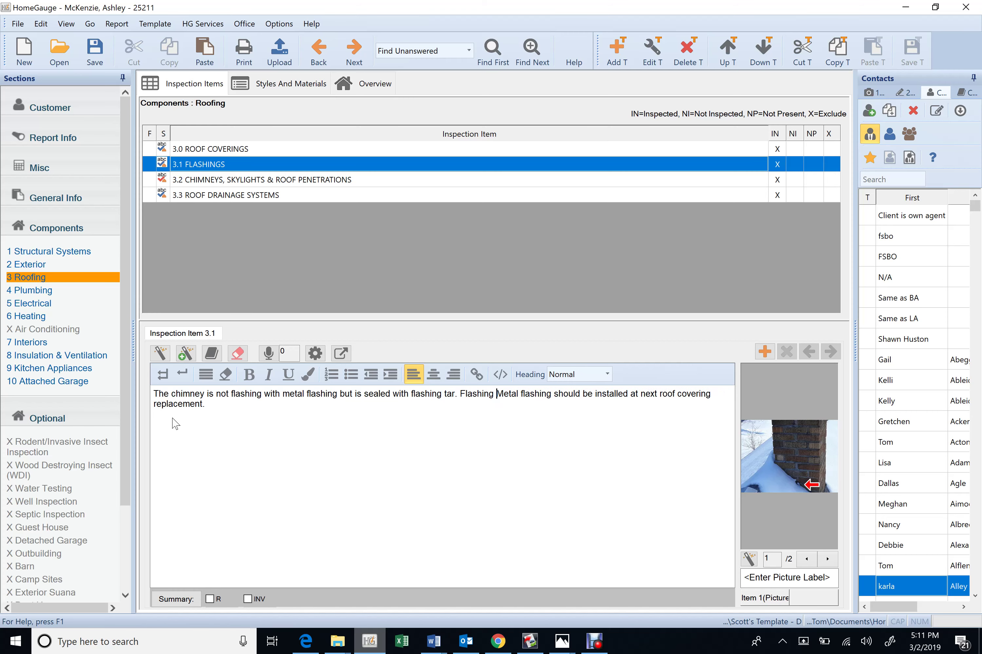
{"action": "key", "text": "BackSpace"}
{"action": "type", "text": "ar mai"}
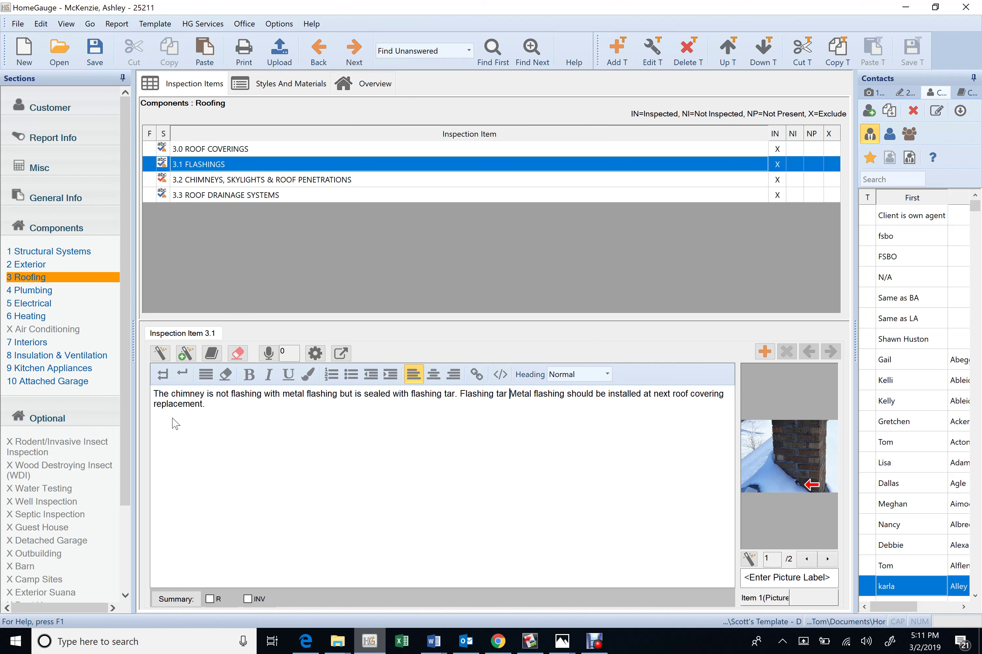
{"action": "type", "text": "ntenance "}
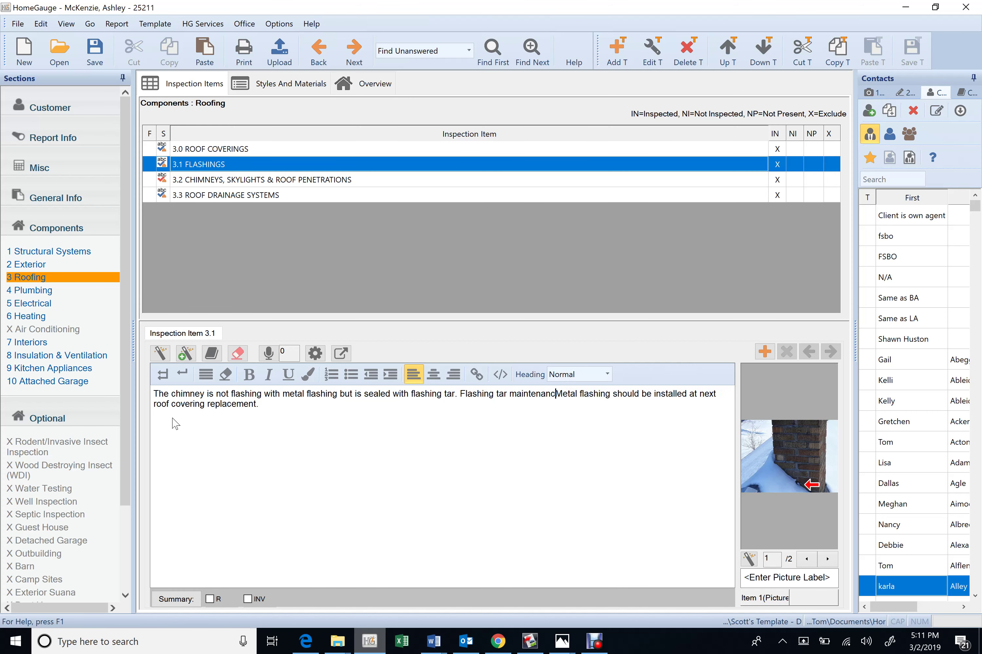
{"action": "type", "text": "will be "}
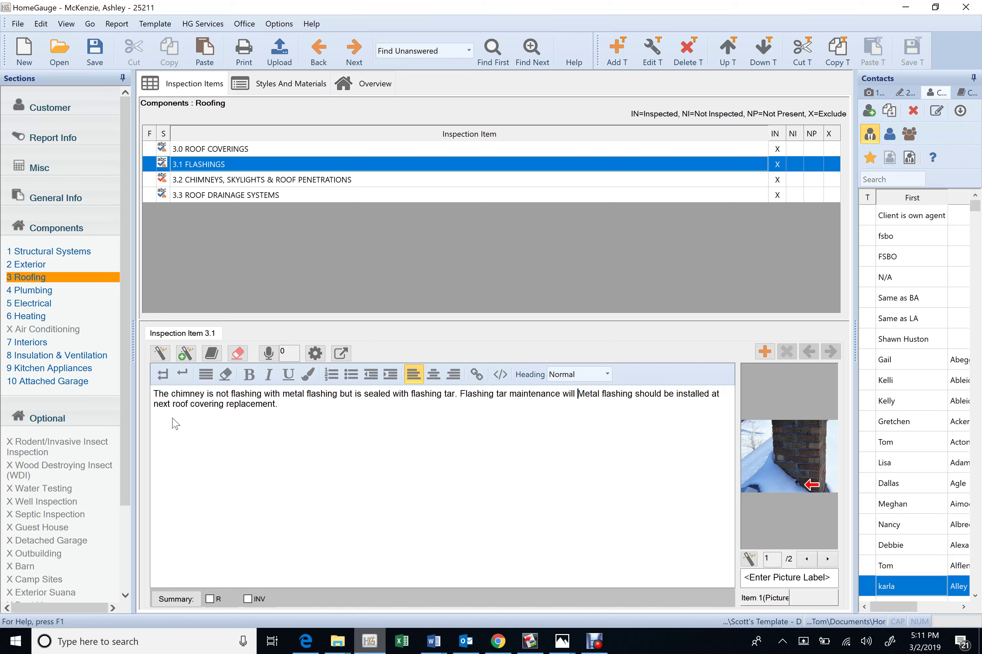
{"action": "type", "text": "require"}
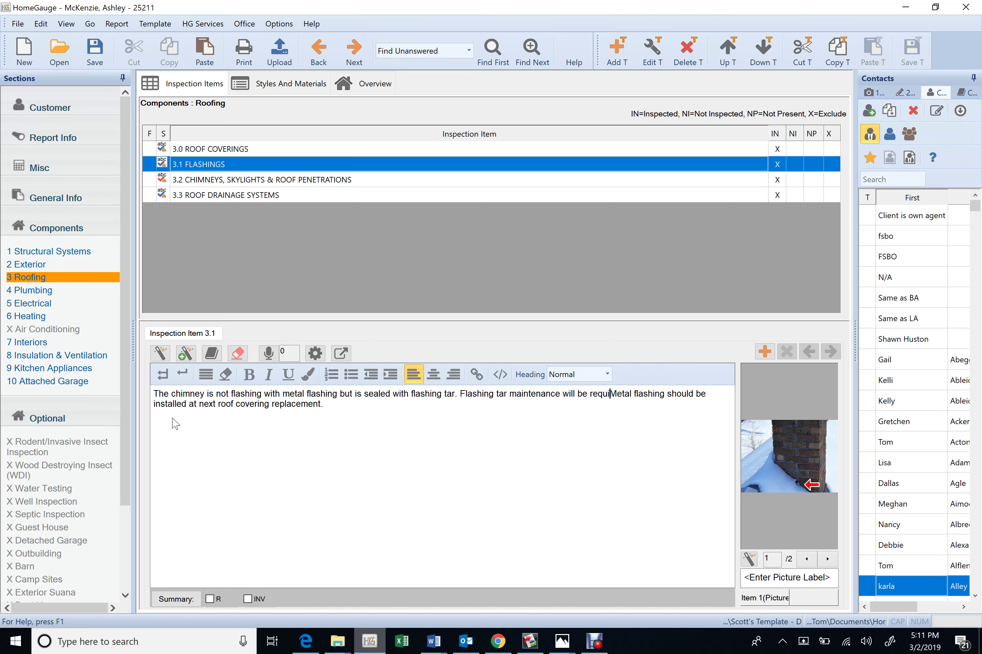
{"action": "type", "text": "d periodici"}
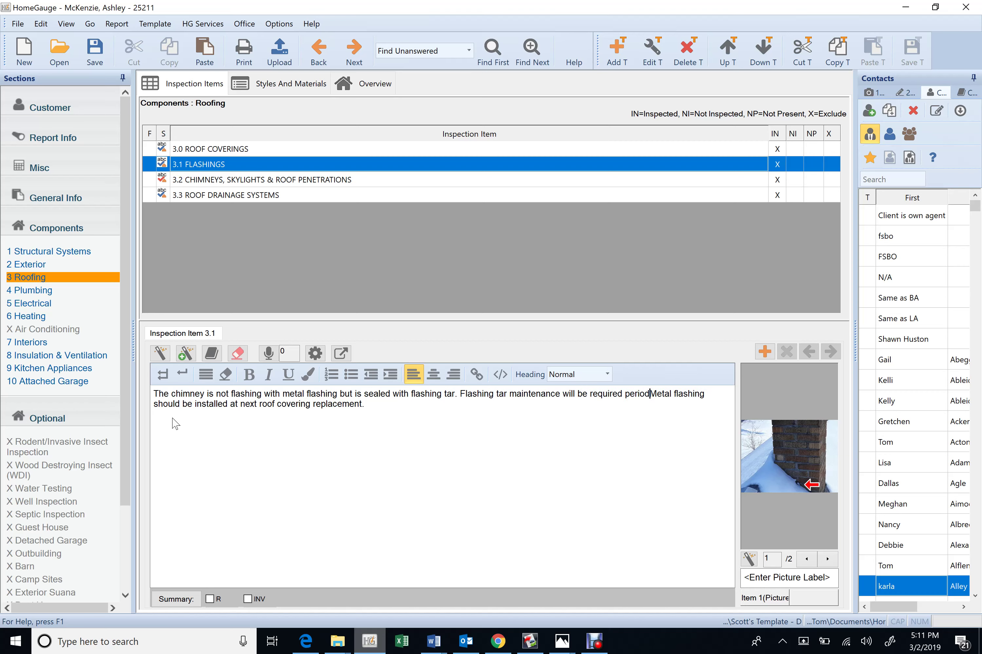
{"action": "key", "text": "BackSpace"}
{"action": "type", "text": "ally."}
Step: Change 'should' to 'could' and insert 'if not now then' before 'at' in the metal flashing sentence
{"action": "key", "text": "Right"}
{"action": "key", "text": "Right"}
{"action": "key", "text": "Right"}
{"action": "key", "text": "Right"}
{"action": "key", "text": "Right"}
{"action": "key", "text": "Right"}
{"action": "key", "text": "Right"}
{"action": "key", "text": "Right"}
{"action": "key", "text": "Right"}
{"action": "key", "text": "Right"}
{"action": "key", "text": "Right"}
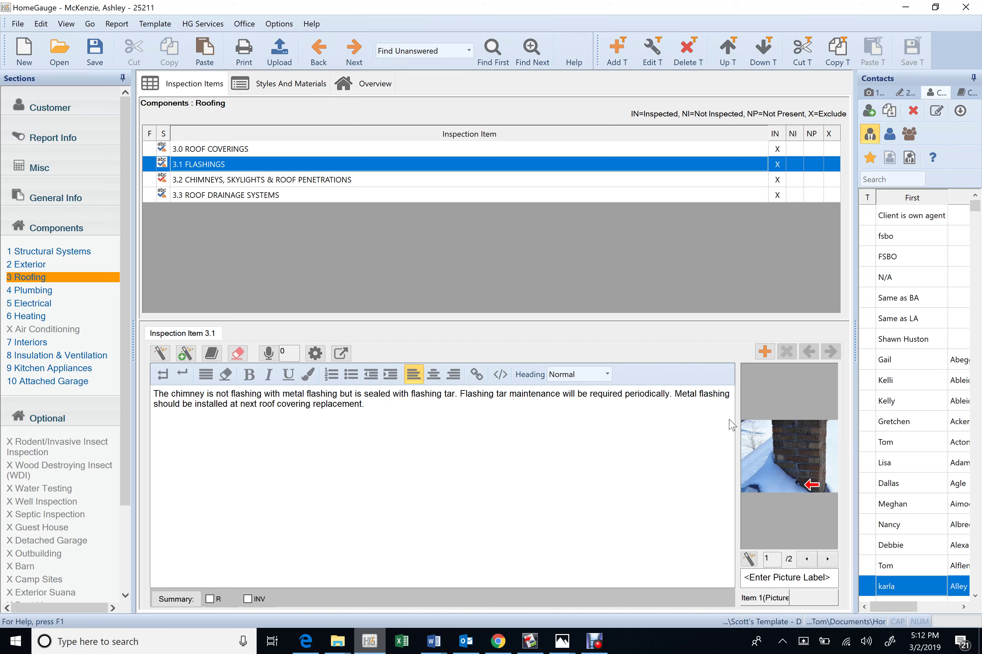
{"action": "key", "text": "Delete"}
{"action": "key", "text": "Delete"}
{"action": "type", "text": "c"}
{"action": "key", "text": "Right"}
{"action": "key", "text": "Right"}
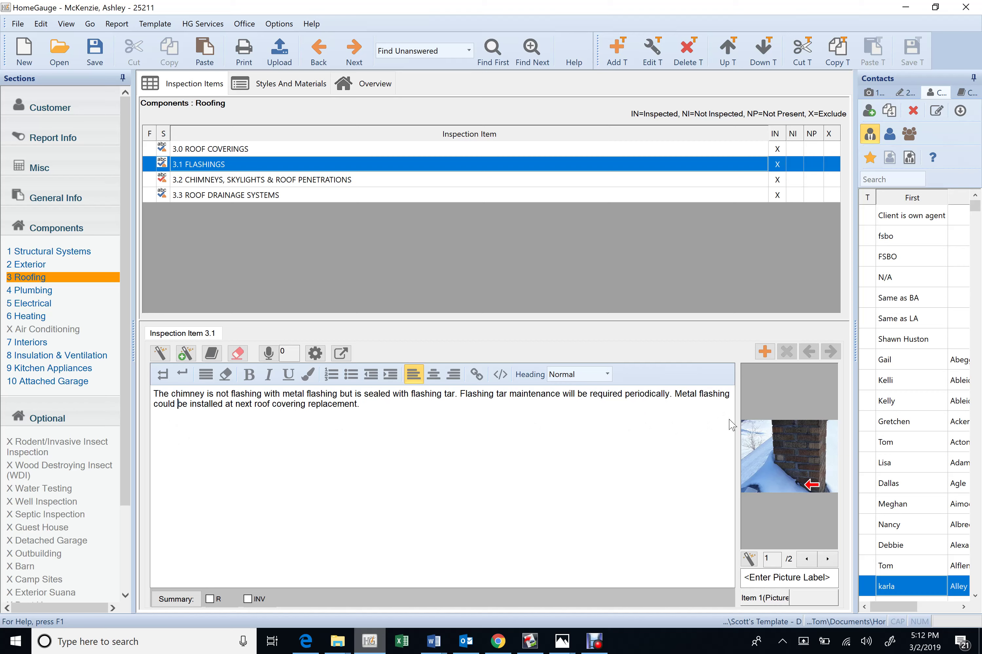
{"action": "key", "text": "Right"}
{"action": "key", "text": "Right"}
{"action": "key", "text": "Right"}
{"action": "key", "text": "Right"}
{"action": "key", "text": "Right"}
{"action": "key", "text": "Right"}
{"action": "key", "text": "Right"}
{"action": "key", "text": "Right"}
{"action": "type", "text": "if not"}
{"action": "type", "text": " now "}
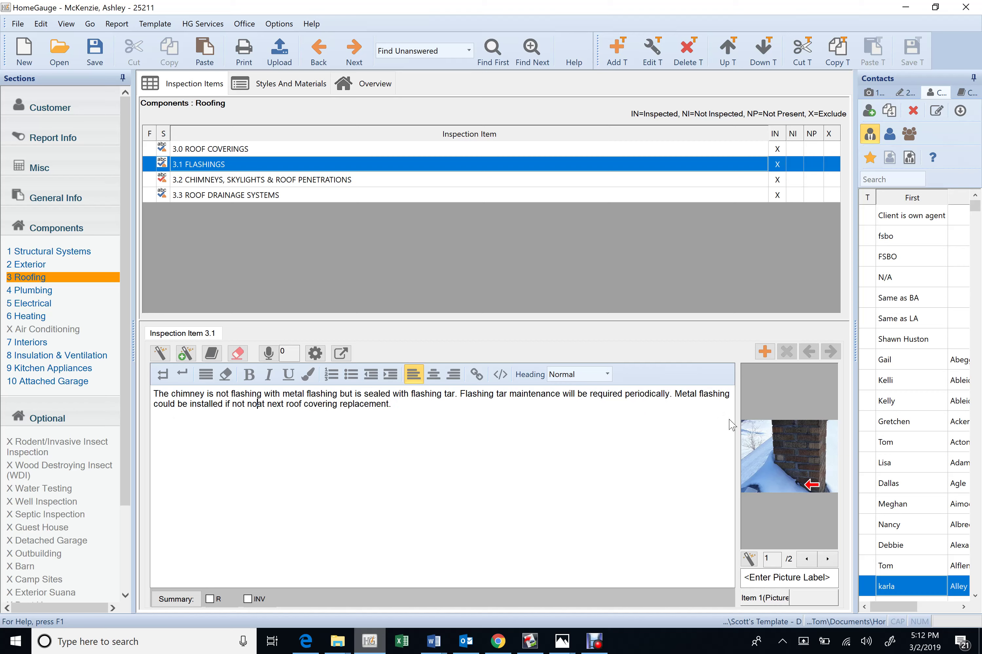
{"action": "type", "text": "then"}
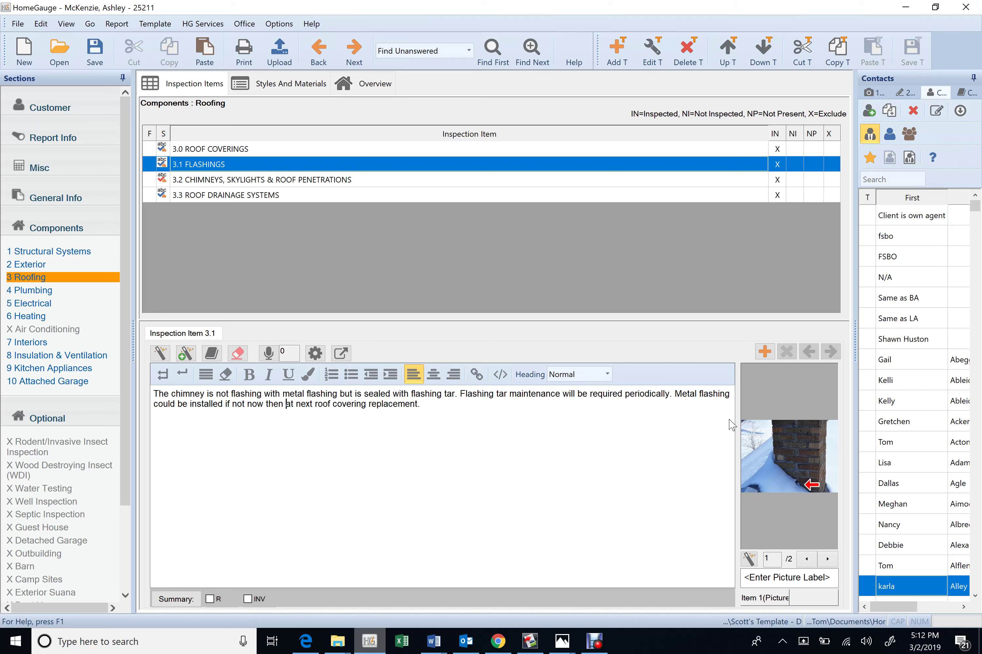
{"action": "left_click", "coordinate": [683, 431]}
Step: View the second flashing photo, then show 3.2 Chimneys' second comment about chimney height
{"action": "left_click", "coordinate": [827, 558]}
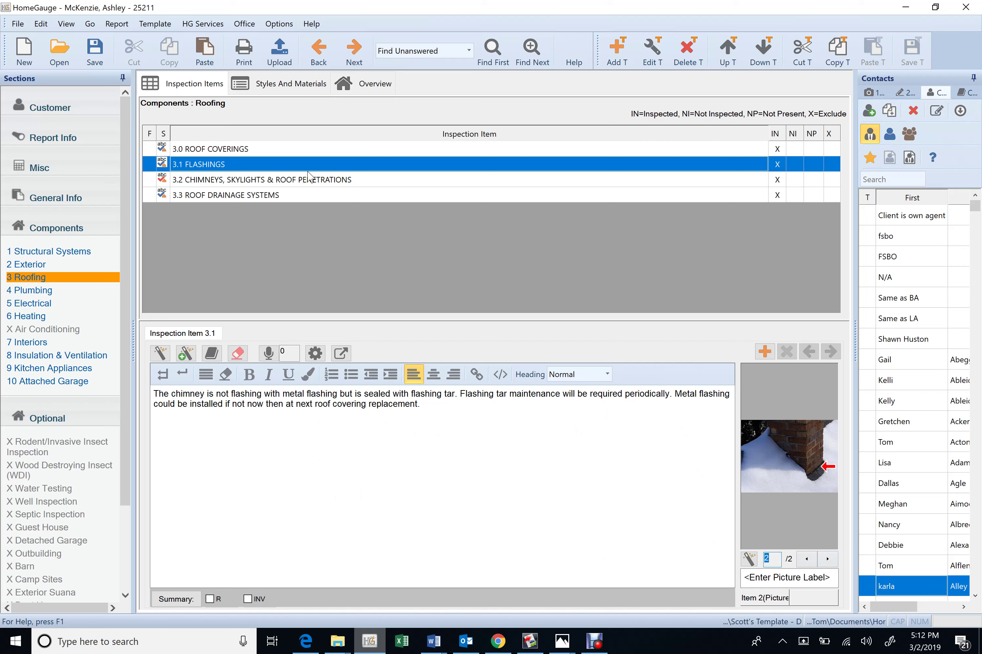
{"action": "left_click", "coordinate": [320, 182]}
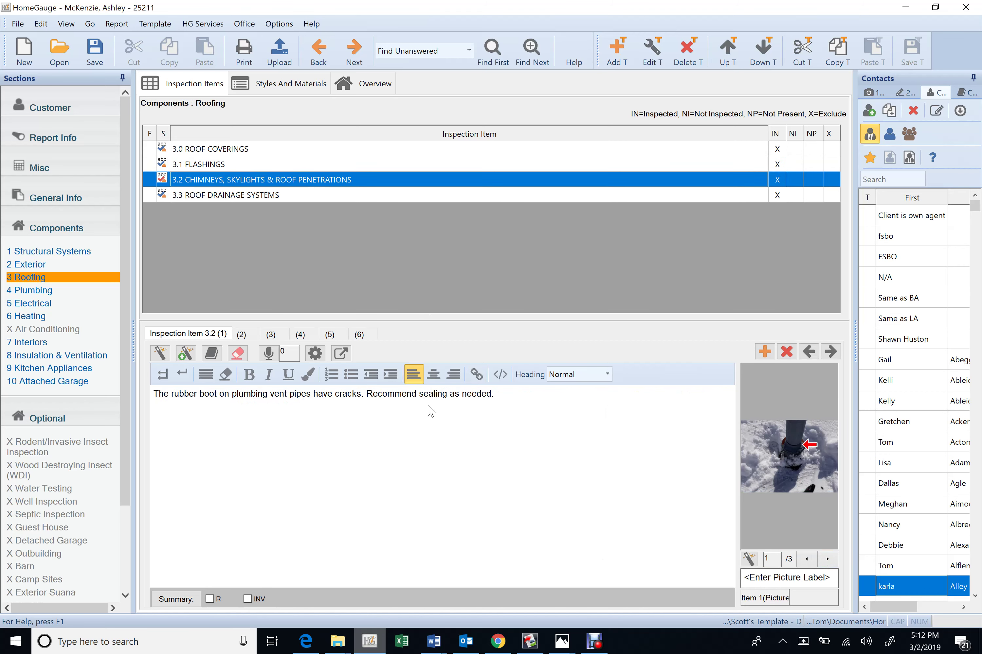
{"action": "left_click", "coordinate": [241, 335]}
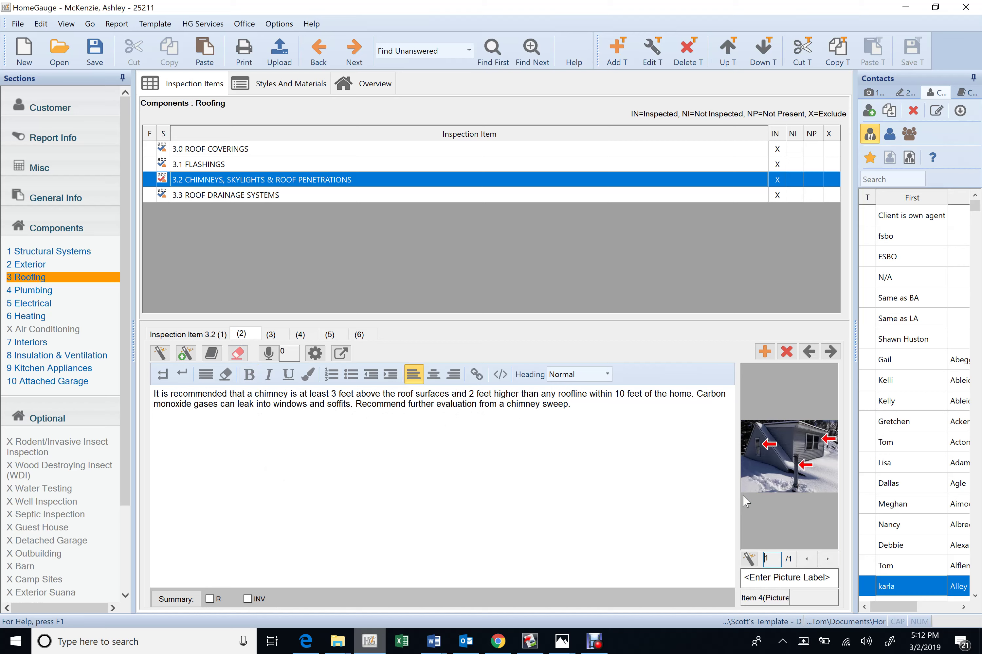
Step: Switch to the PhotoLocker folder and select the 20190228_135033 rooftop photo
{"action": "mouse_move", "coordinate": [337, 642]}
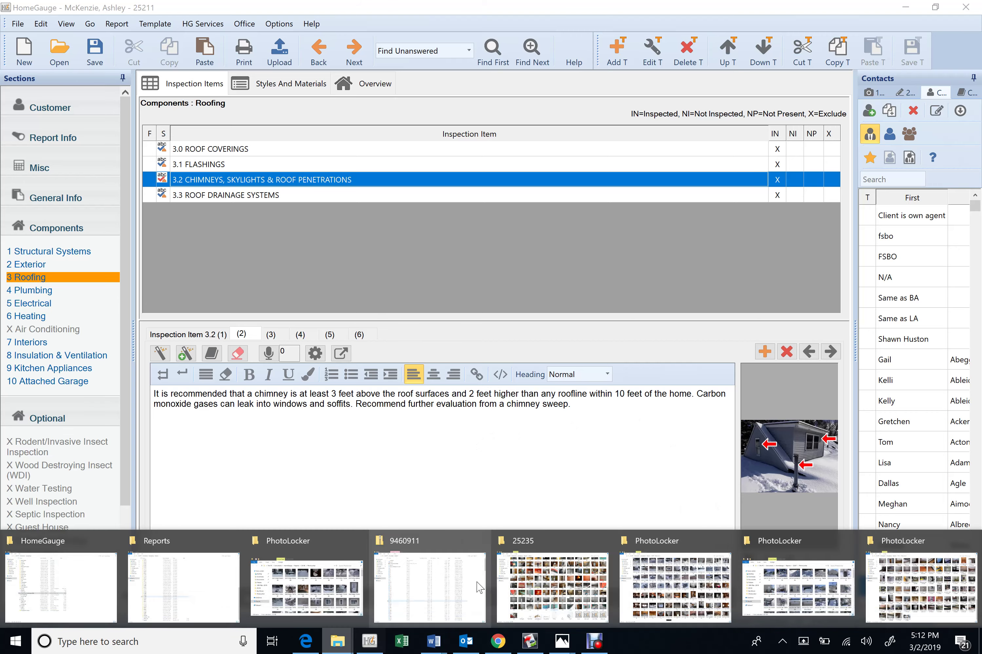
{"action": "left_click", "coordinate": [797, 579]}
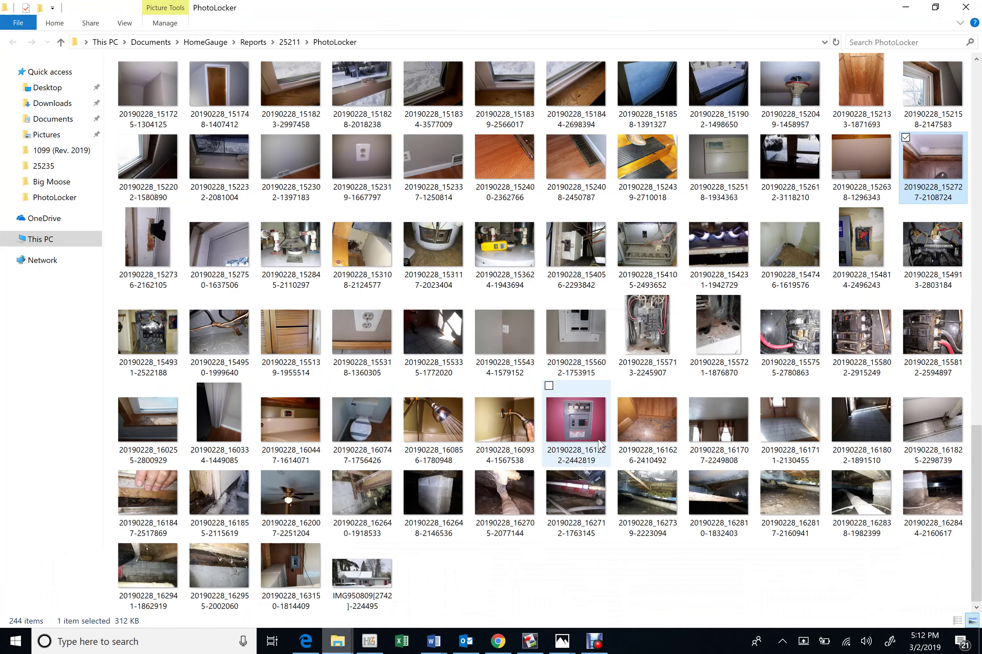
{"action": "scroll", "coordinate": [600, 444], "scroll_direction": "up", "scroll_amount": 6}
{"action": "scroll", "coordinate": [600, 444], "scroll_direction": "up", "scroll_amount": 8}
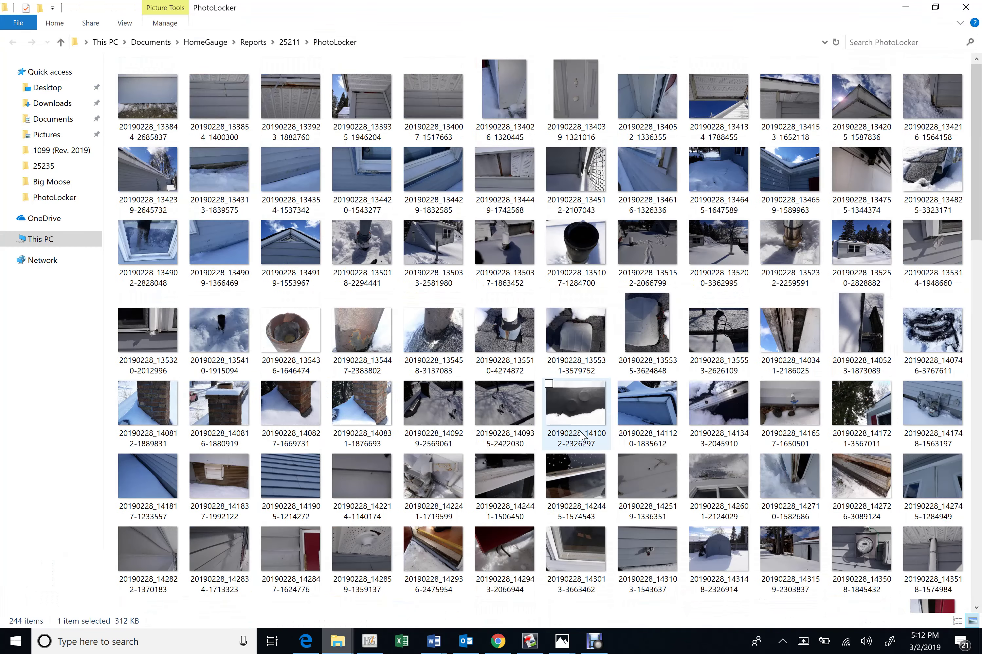
{"action": "left_click", "coordinate": [457, 249]}
{"action": "double_click", "coordinate": [456, 249]}
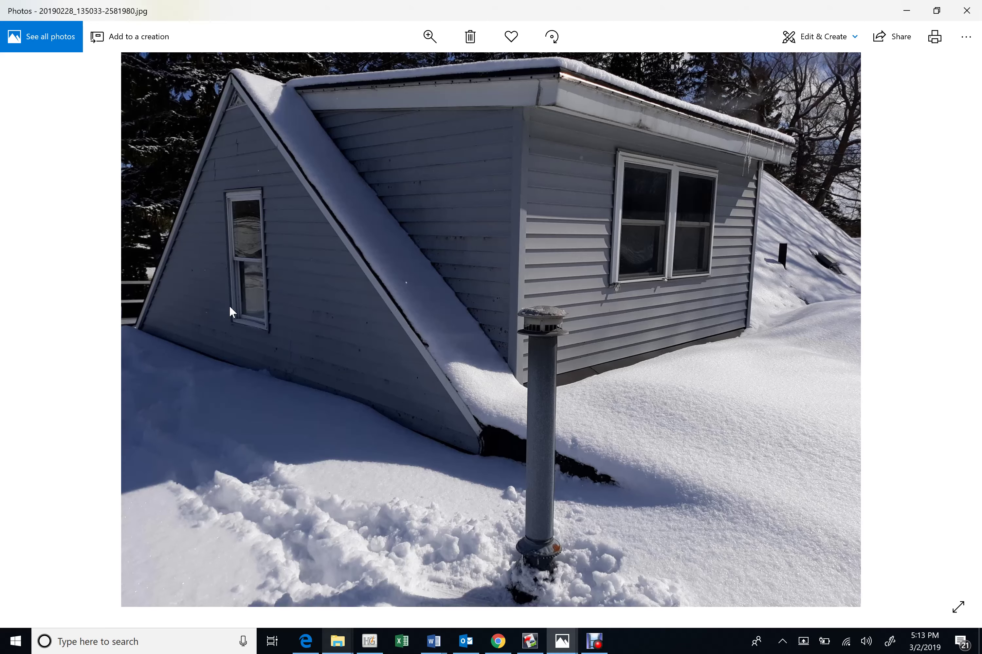
{"action": "left_click", "coordinate": [966, 11]}
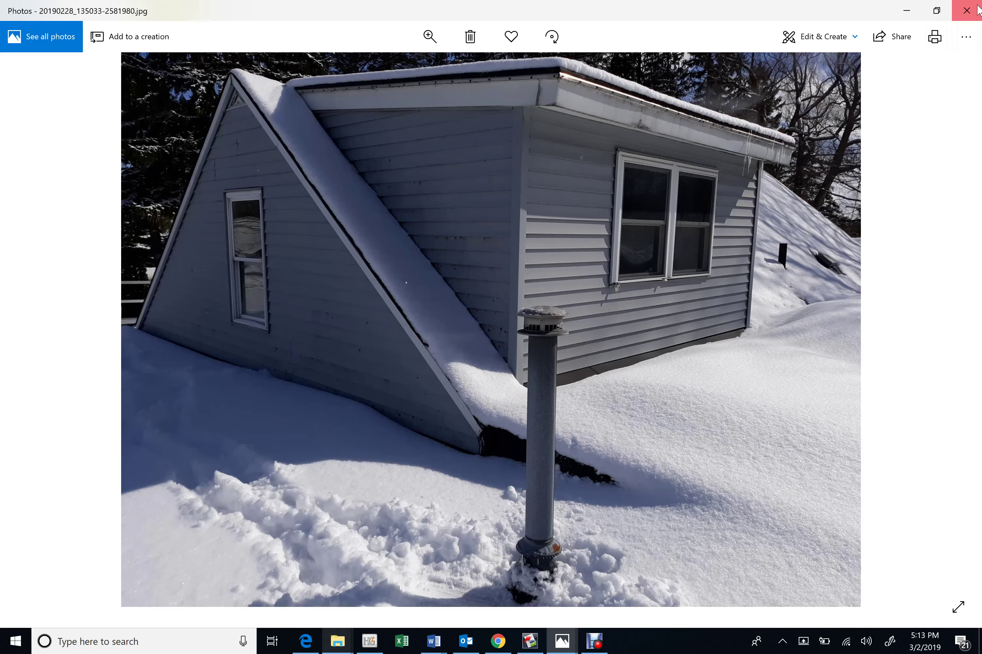
Step: Mark the chimney-height comment INV and review the abandoned-flue and plumbing-vent comments
{"action": "left_click", "coordinate": [408, 610]}
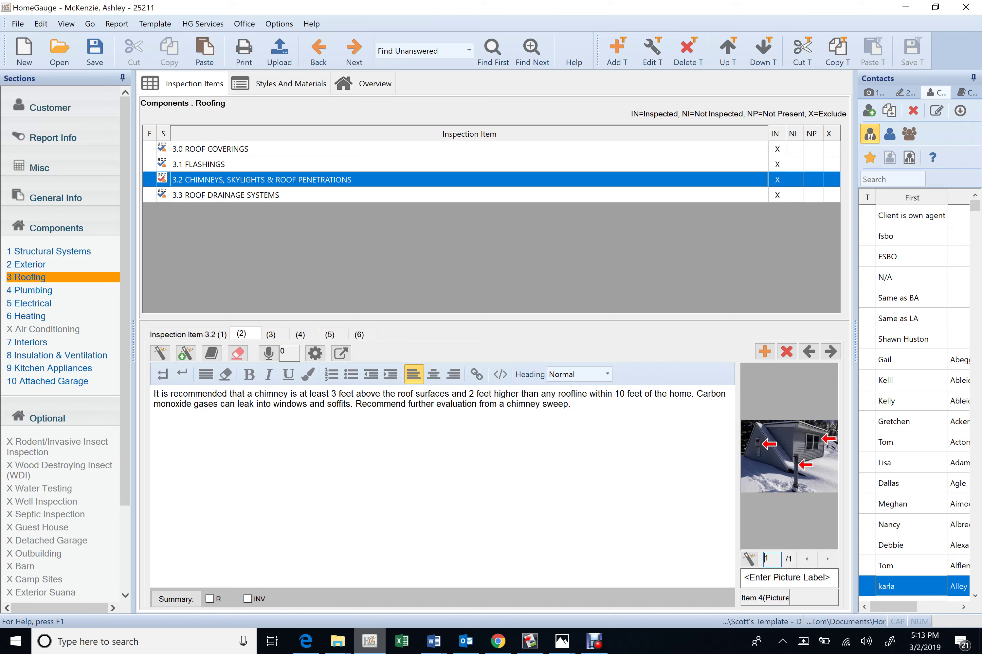
{"action": "left_click", "coordinate": [256, 605]}
{"action": "left_click", "coordinate": [270, 335]}
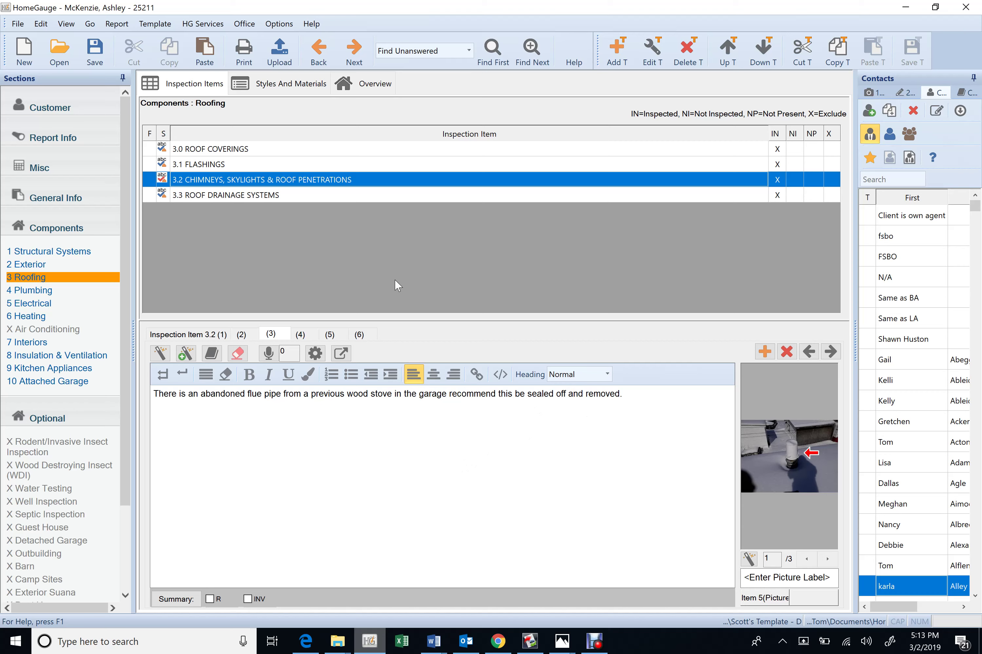
{"action": "left_click", "coordinate": [300, 334]}
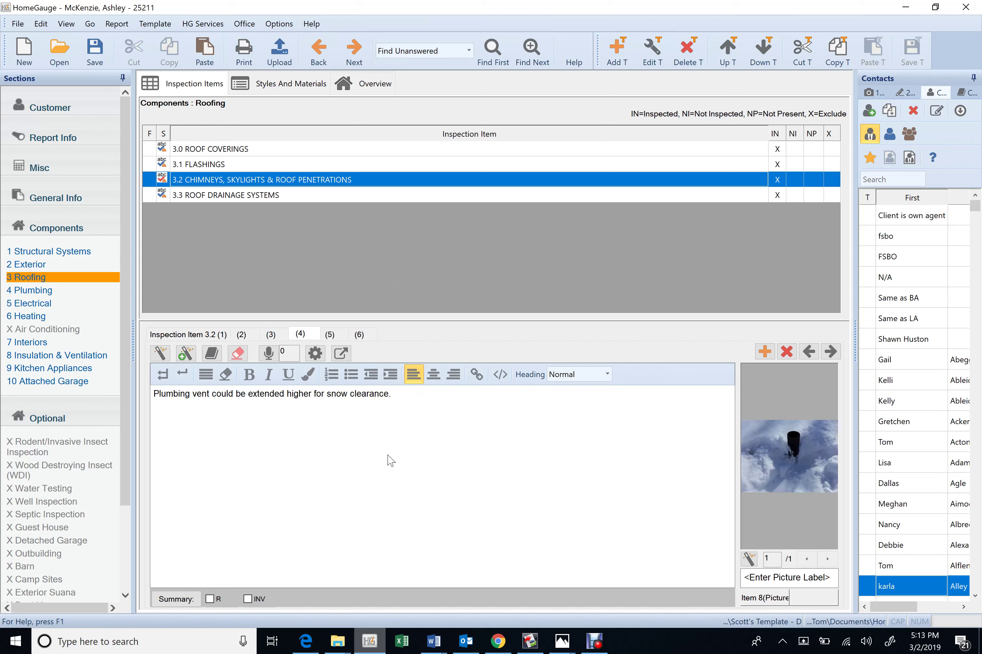
Step: Check the water heater flue photos and add 'or replace' after 'correct' in its comment
{"action": "left_click", "coordinate": [330, 334]}
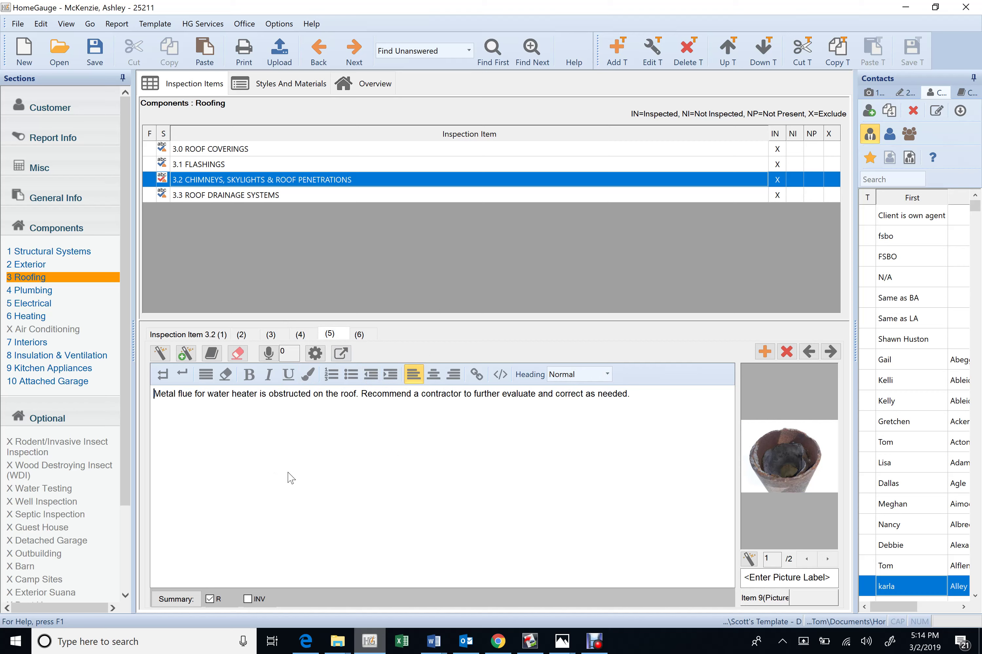
{"action": "left_click", "coordinate": [829, 561]}
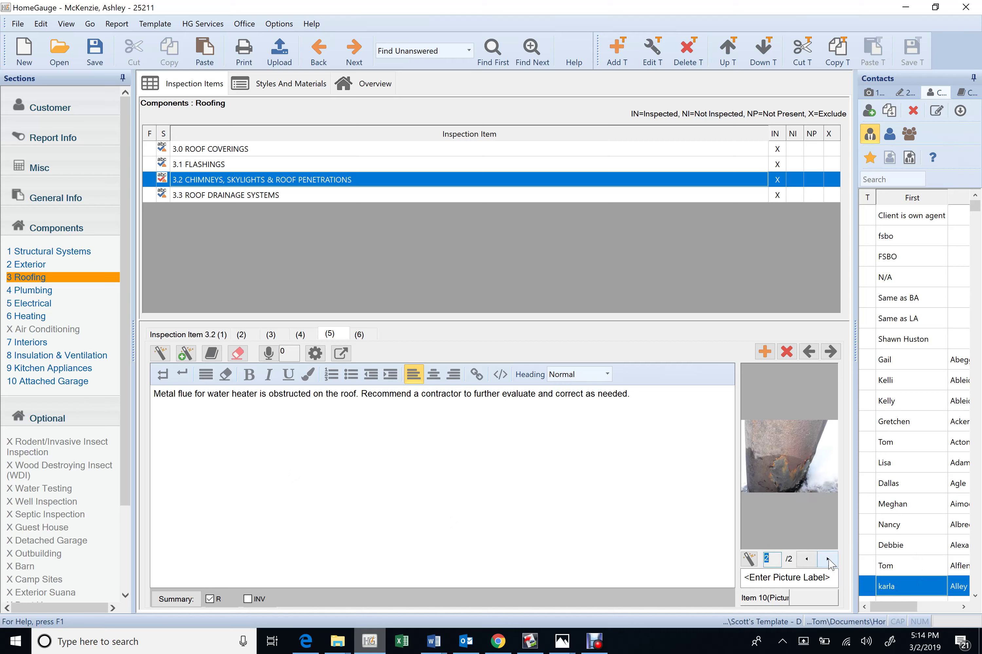
{"action": "left_click", "coordinate": [815, 561]}
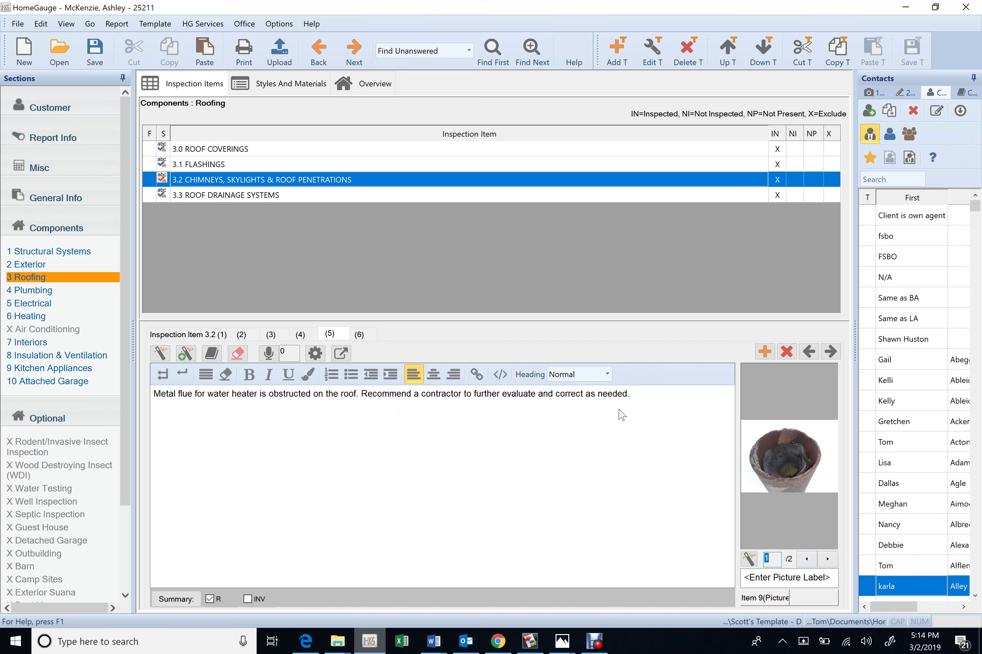
{"action": "left_click", "coordinate": [828, 560]}
{"action": "left_click", "coordinate": [807, 563]}
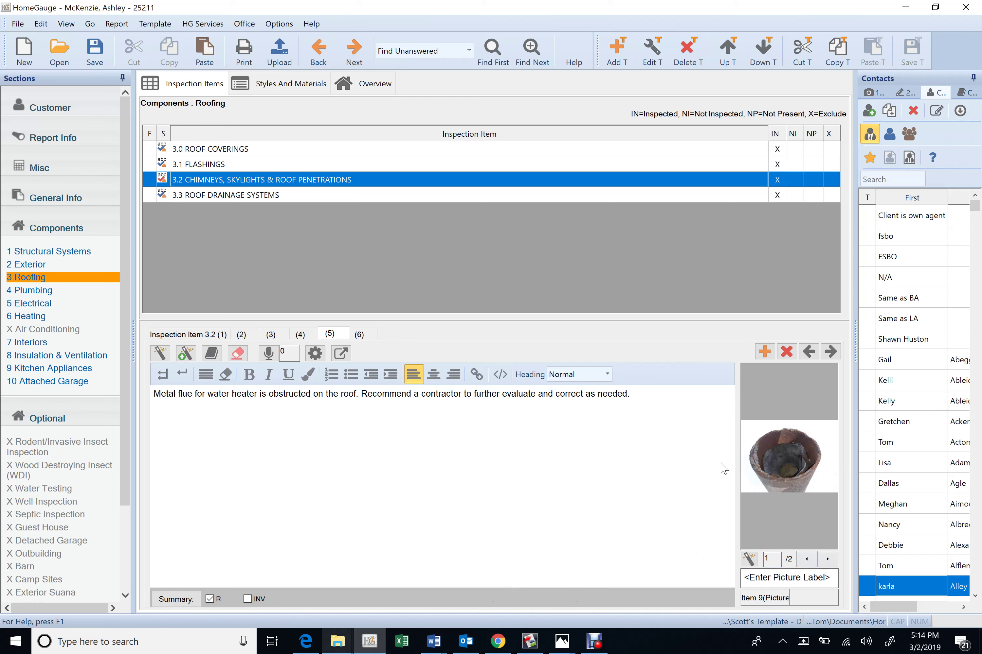
{"action": "type", "text": "or replace"}
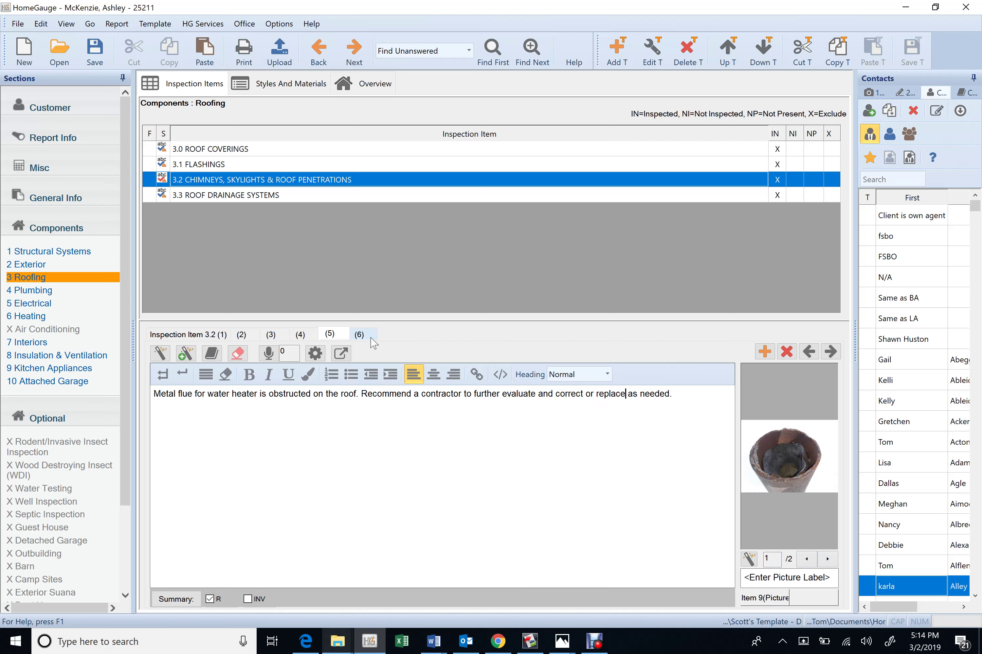
{"action": "left_click", "coordinate": [359, 334]}
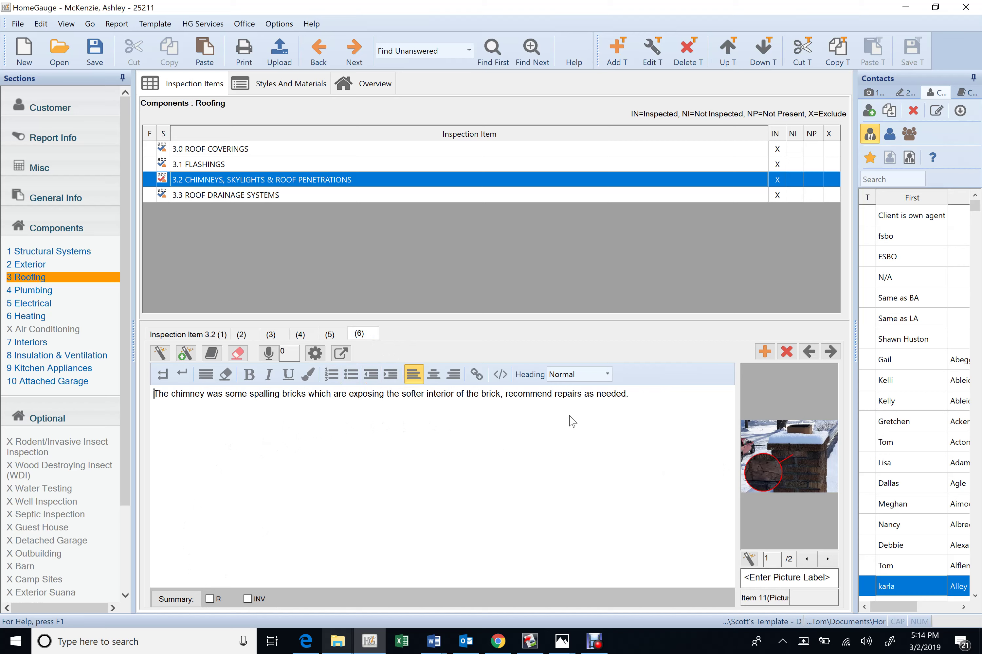
Step: End the spalling sentence with a period after 'brick' and delete the 'recommend repairs' sentence
{"action": "left_click", "coordinate": [502, 409]}
{"action": "type", "text": "."}
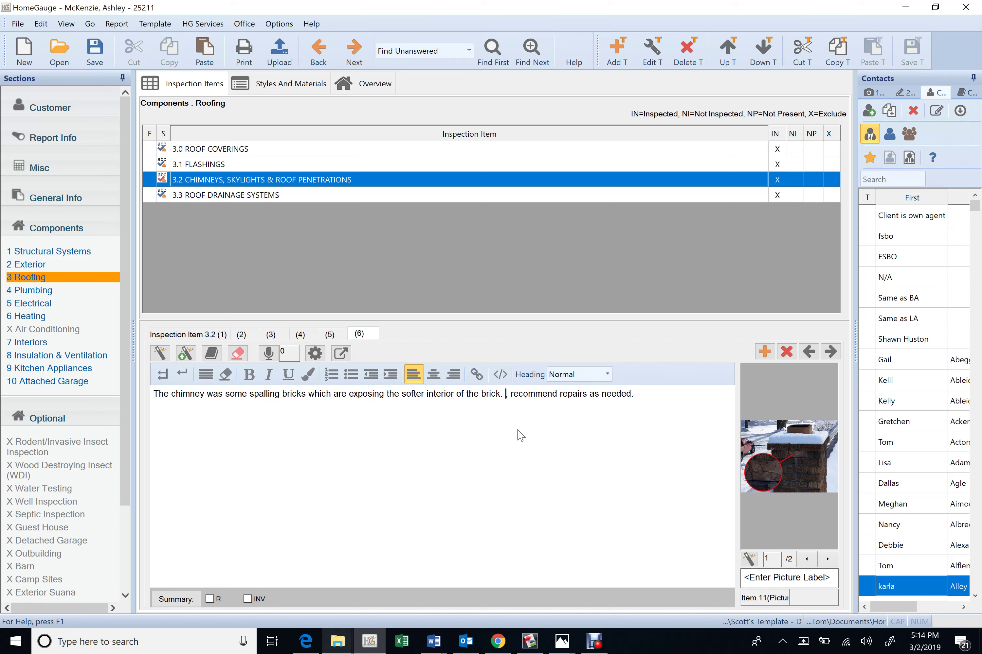
{"action": "key", "text": "Delete"}
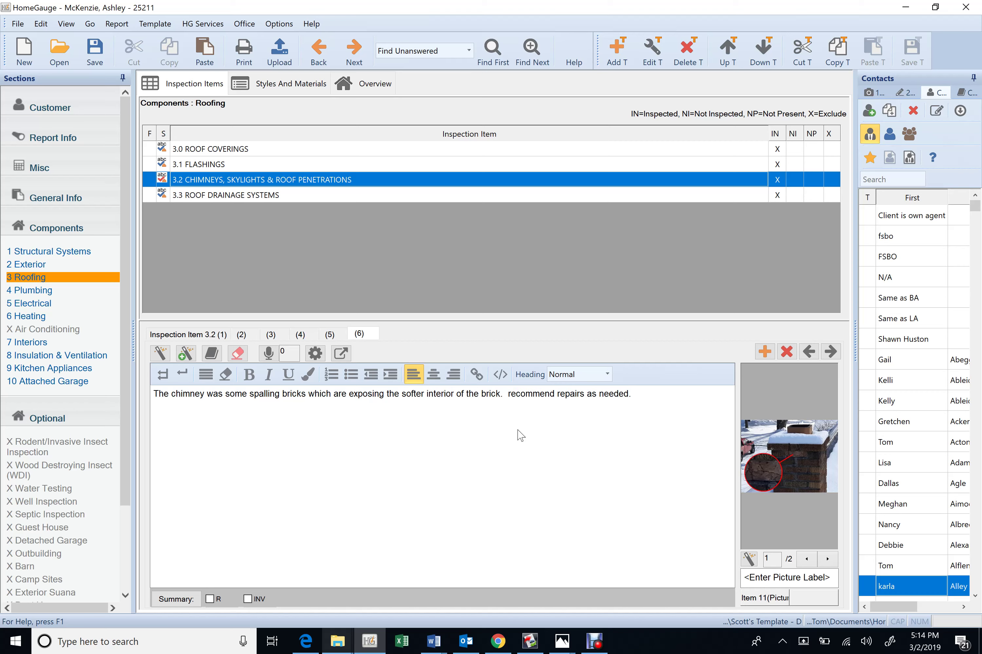
{"action": "key", "text": "Delete"}
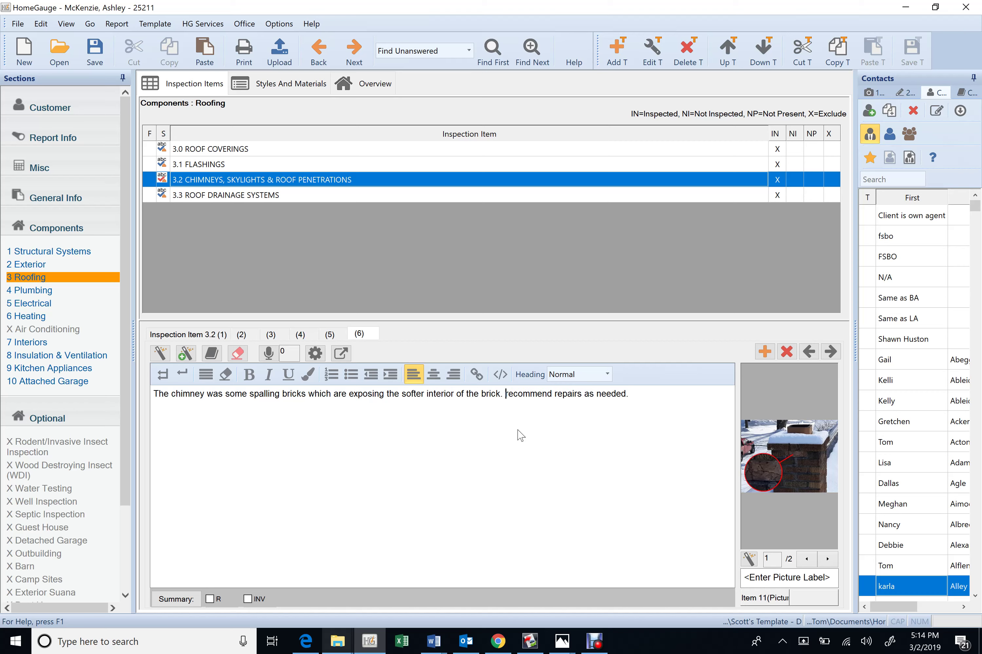
{"action": "key", "text": "Delete"}
{"action": "key", "text": "Delete"}
{"action": "key", "text": "Delete"}
{"action": "key", "text": "Delete"}
{"action": "key", "text": "Delete"}
{"action": "key", "text": "Delete"}
{"action": "key", "text": "Delete"}
{"action": "key", "text": "Delete"}
{"action": "key", "text": "Delete"}
{"action": "key", "text": "Delete"}
{"action": "key", "text": "Delete"}
{"action": "key", "text": "Delete"}
{"action": "key", "text": "Delete"}
{"action": "key", "text": "Delete"}
{"action": "key", "text": "Delete"}
{"action": "key", "text": "Delete"}
{"action": "key", "text": "Delete"}
{"action": "key", "text": "Delete"}
{"action": "key", "text": "Delete"}
{"action": "key", "text": "Delete"}
Step: Add 'The interior flue liner was not inspected. There was no rain cap on the flue top.'
{"action": "type", "text": "The"}
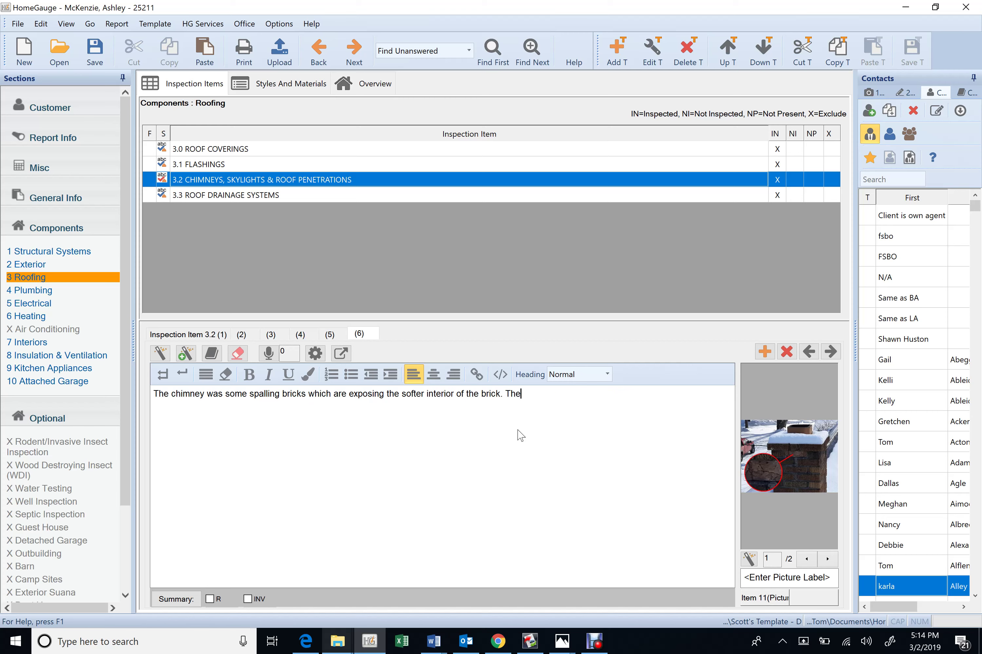
{"action": "type", "text": " interior flue liner was not insp[e"}
{"action": "key", "text": "BackSpace"}
{"action": "key", "text": "BackSpace"}
{"action": "type", "text": "e"}
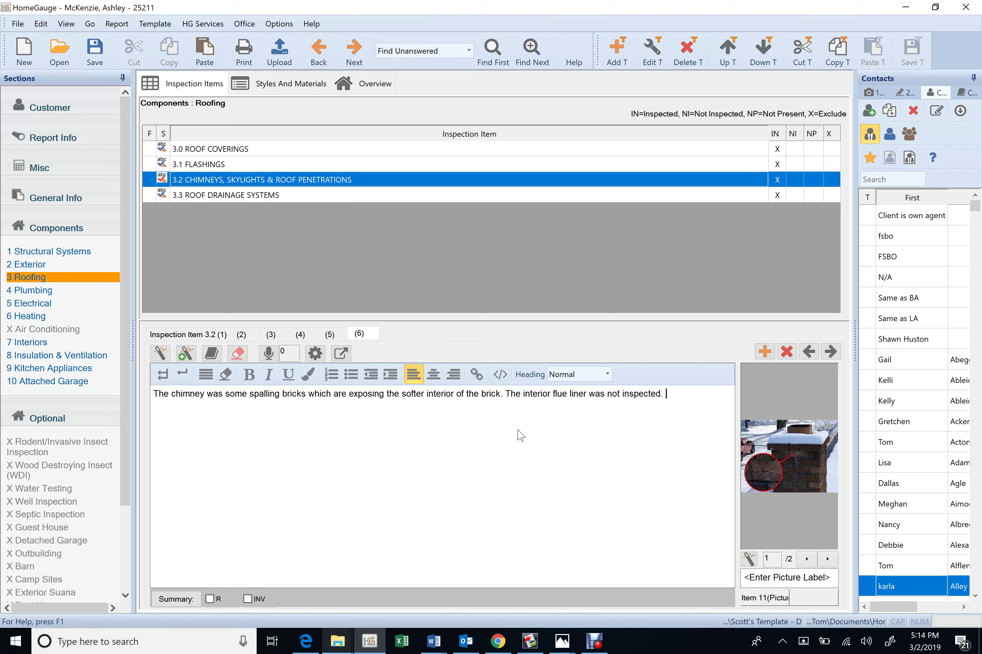
{"action": "type", "text": "cted. There was no rain cap on the c"}
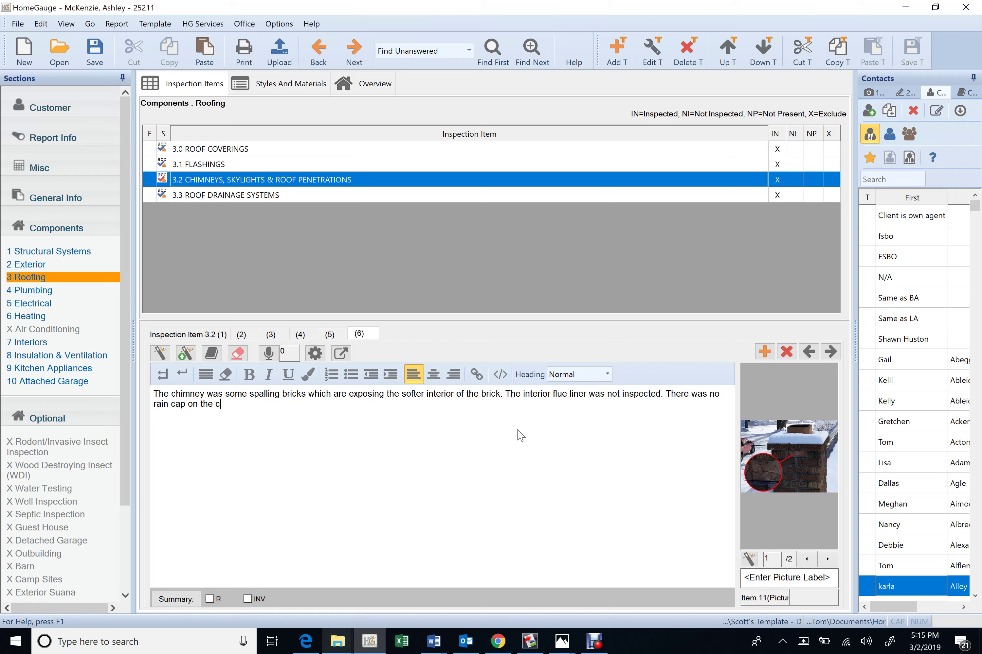
{"action": "type", "text": "himney"}
{"action": "key", "text": "BackSpace"}
{"action": "key", "text": "BackSpace"}
{"action": "key", "text": "BackSpace"}
{"action": "key", "text": "BackSpace"}
{"action": "key", "text": "BackSpace"}
{"action": "key", "text": "BackSpace"}
{"action": "key", "text": "BackSpace"}
{"action": "type", "text": "flu"}
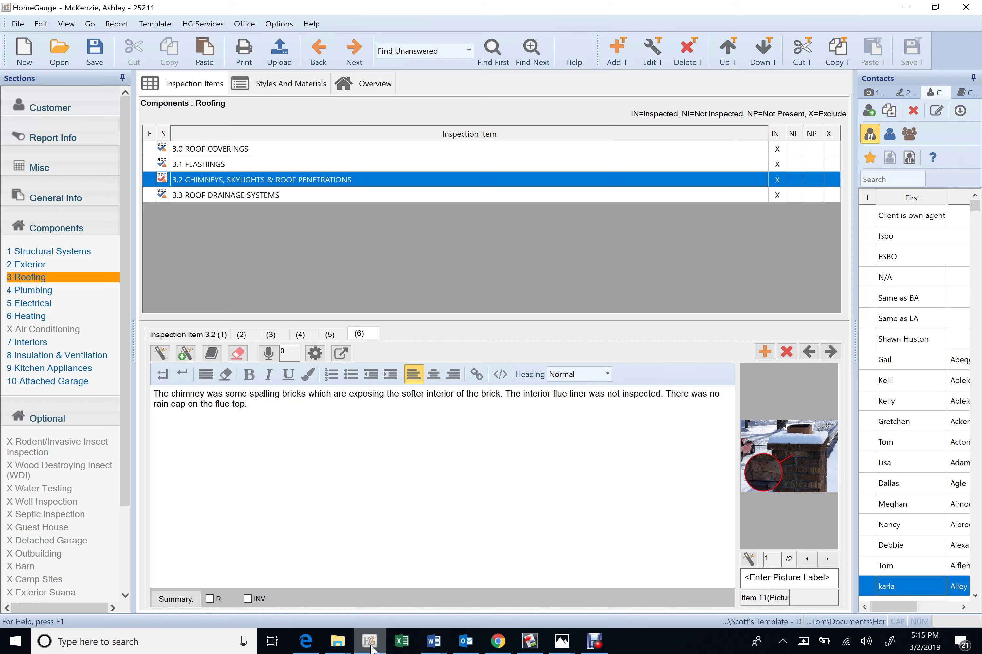
Step: Review Plumbing item 4.2 Hot Water Systems' comments and its second water heater photo
{"action": "left_click", "coordinate": [43, 305]}
{"action": "left_click", "coordinate": [78, 290]}
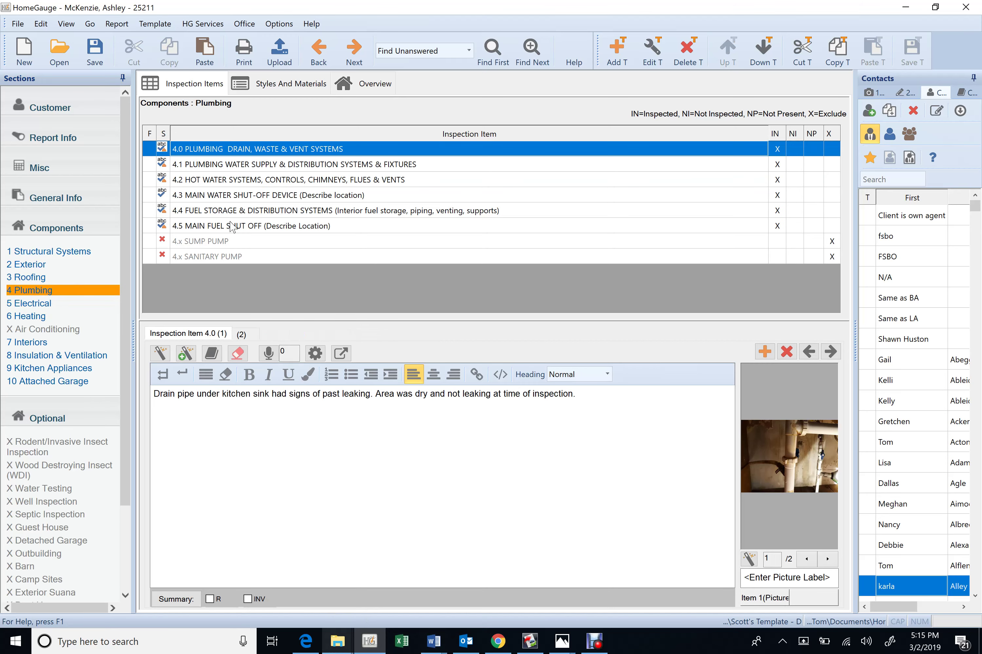
{"action": "left_click", "coordinate": [282, 182]}
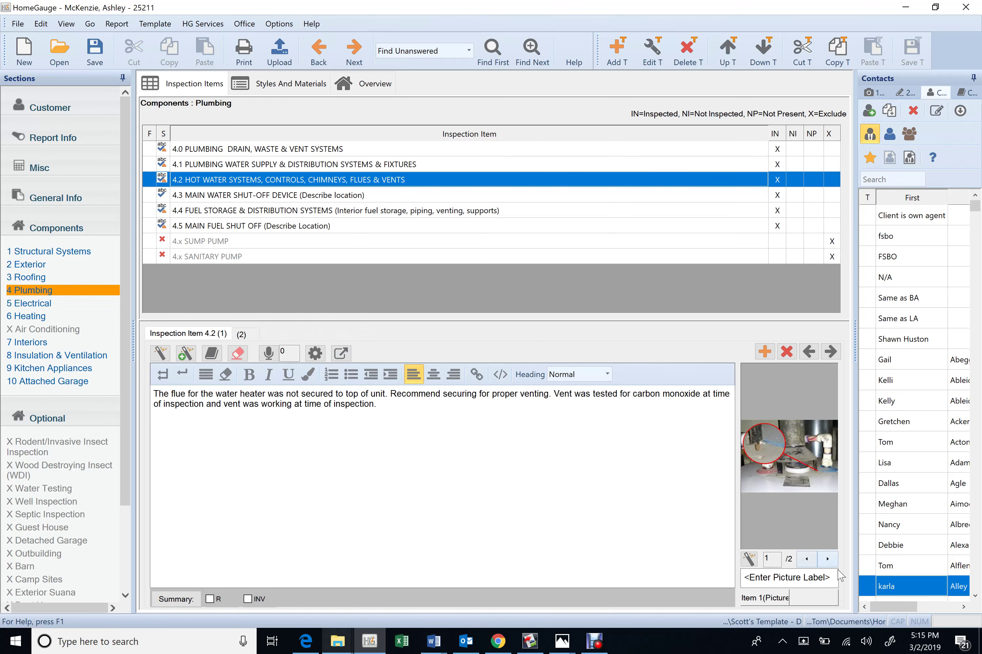
{"action": "left_click", "coordinate": [827, 560]}
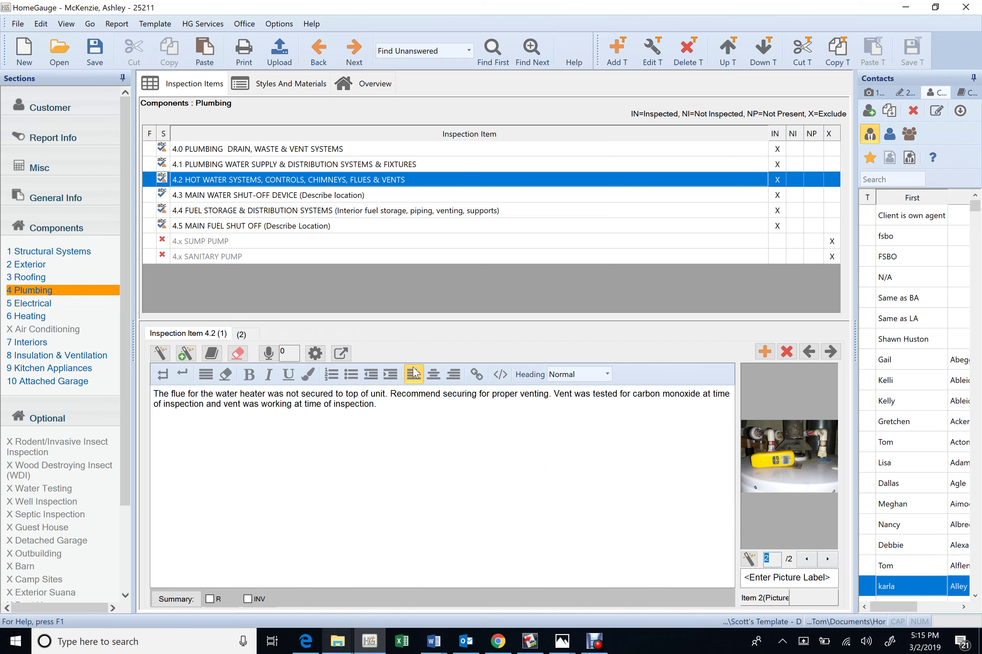
{"action": "left_click", "coordinate": [246, 334]}
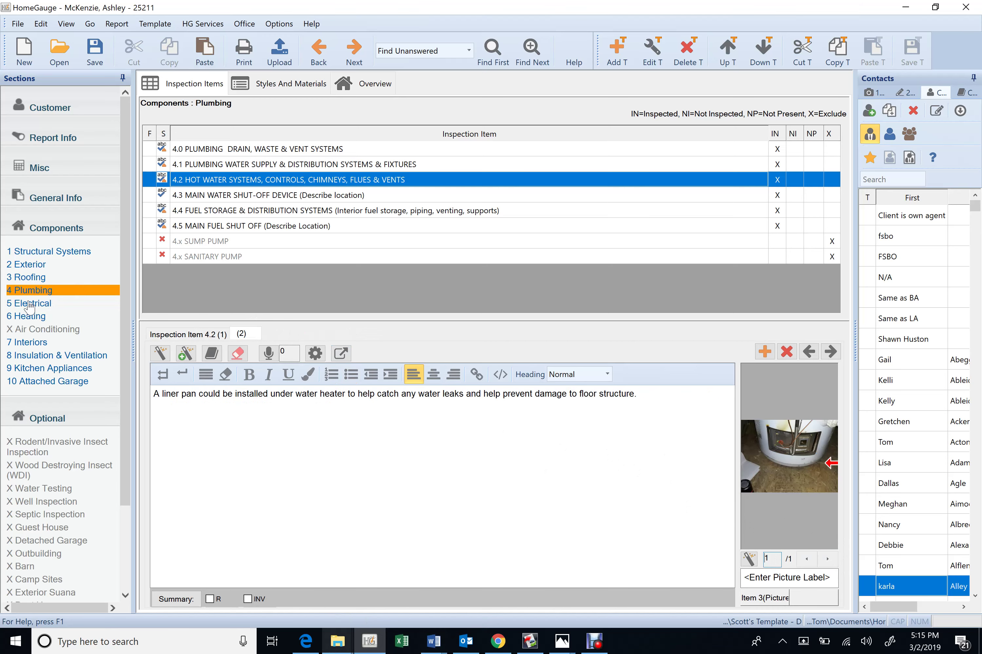
Step: Review the Heating comments, ending on 6.4's rusted wood-stove flue comment and its photos
{"action": "left_click", "coordinate": [46, 317]}
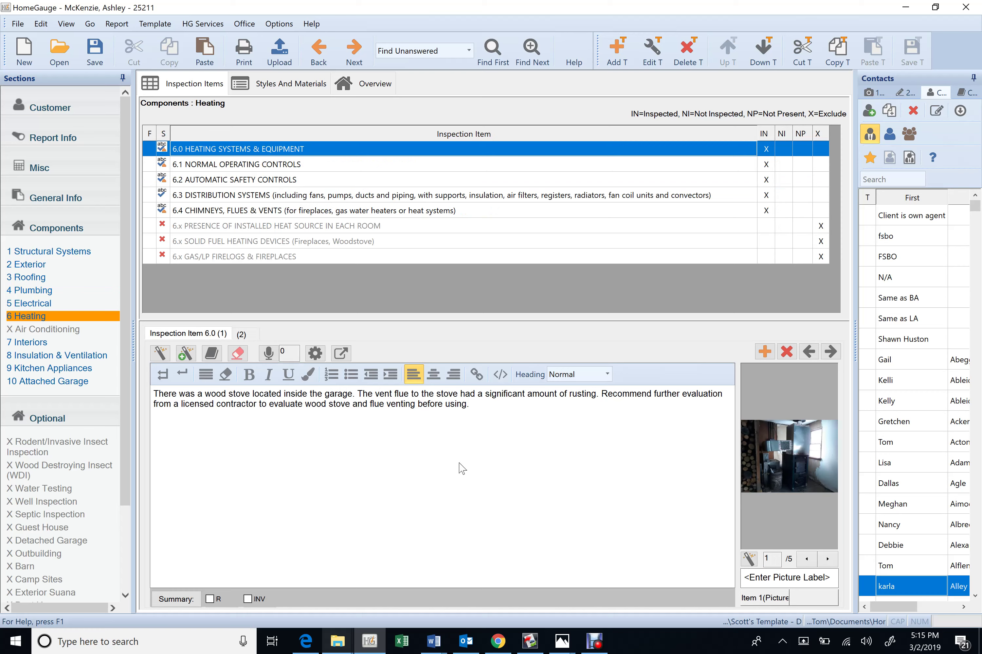
{"action": "left_click", "coordinate": [241, 334]}
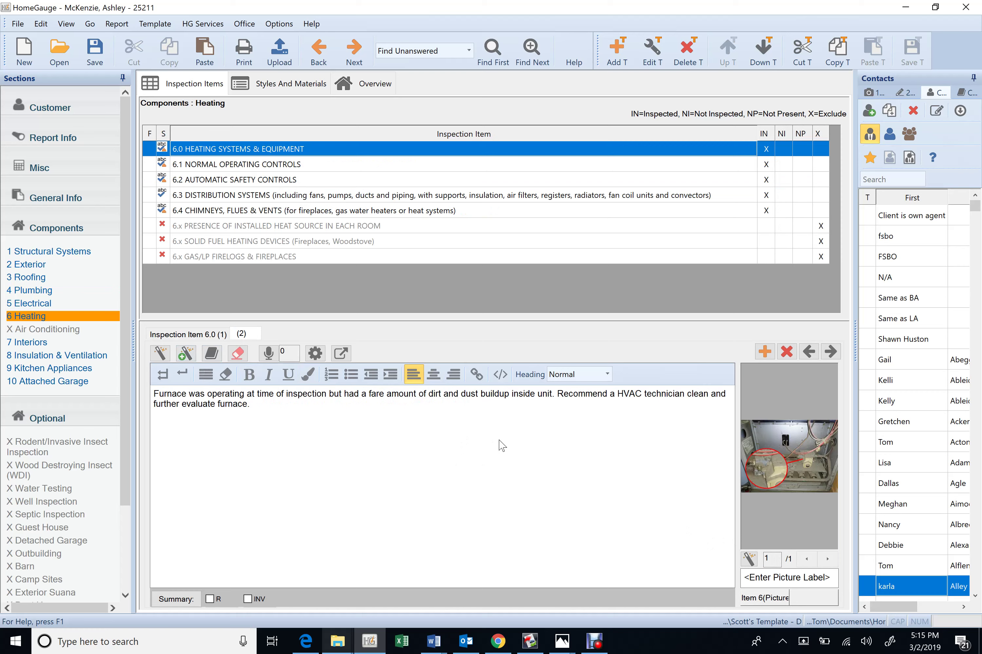
{"action": "left_click", "coordinate": [293, 211]}
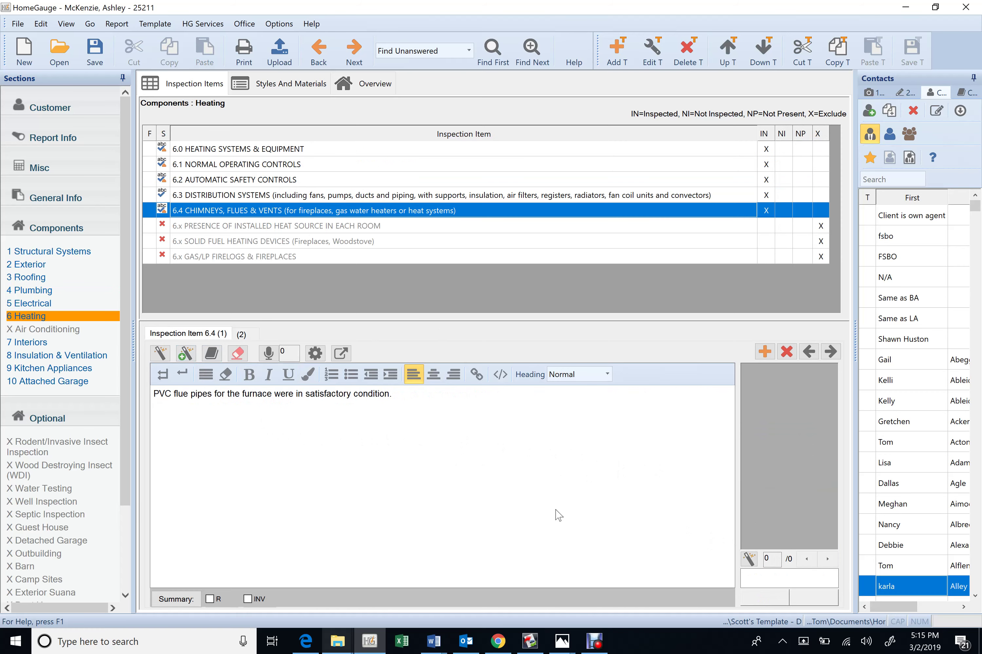
{"action": "left_click", "coordinate": [245, 336]}
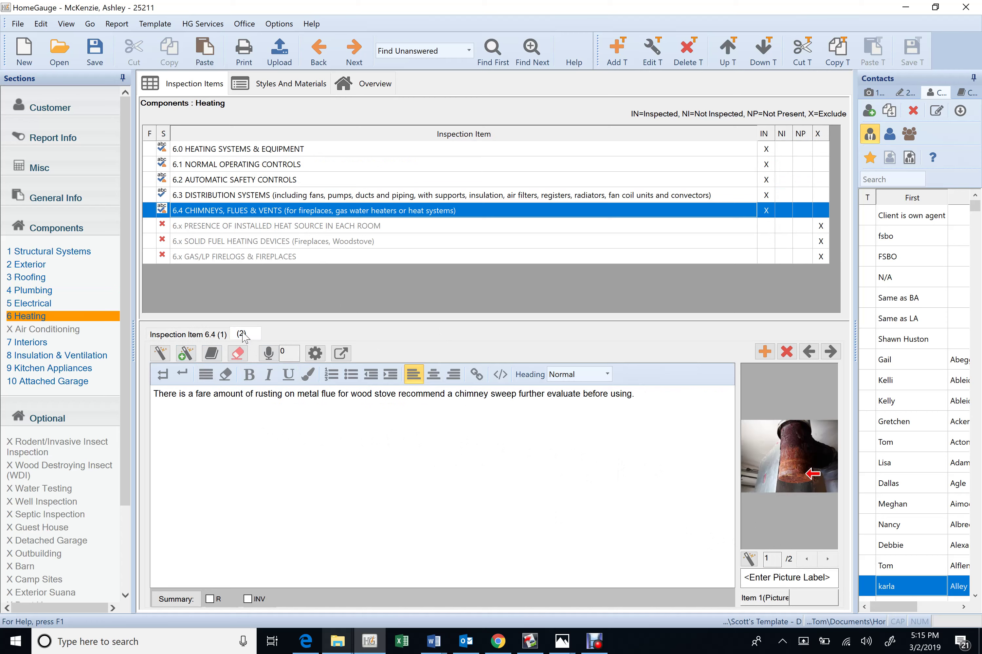
{"action": "left_click", "coordinate": [826, 561]}
{"action": "left_click", "coordinate": [826, 560]}
{"action": "left_click", "coordinate": [358, 635]}
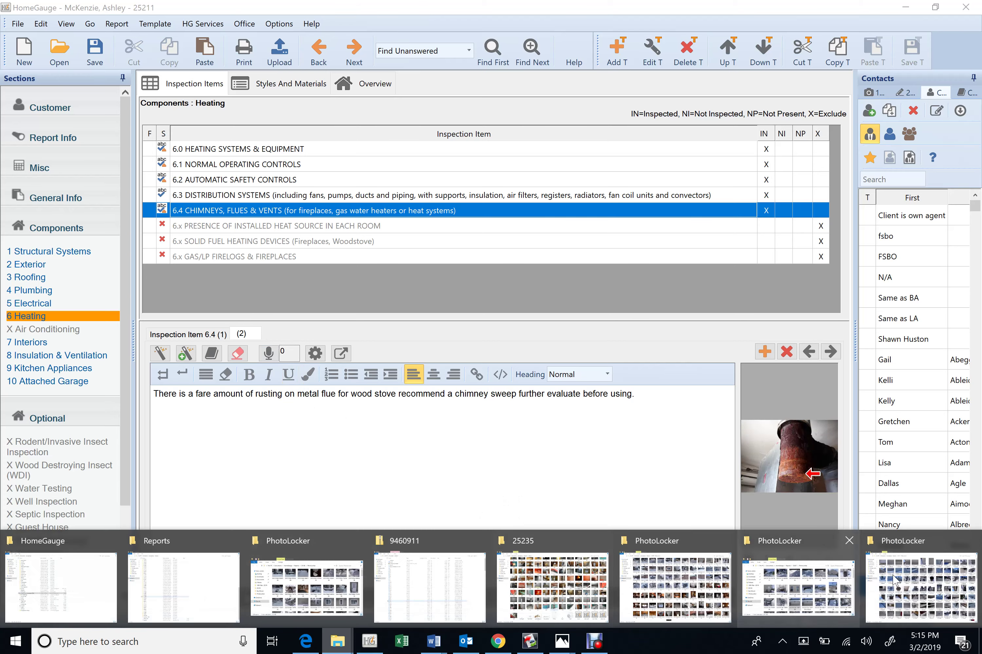
Step: Bring up report 25211's PhotoLocker folder from the File Explorer window previews
{"action": "left_click", "coordinate": [921, 583]}
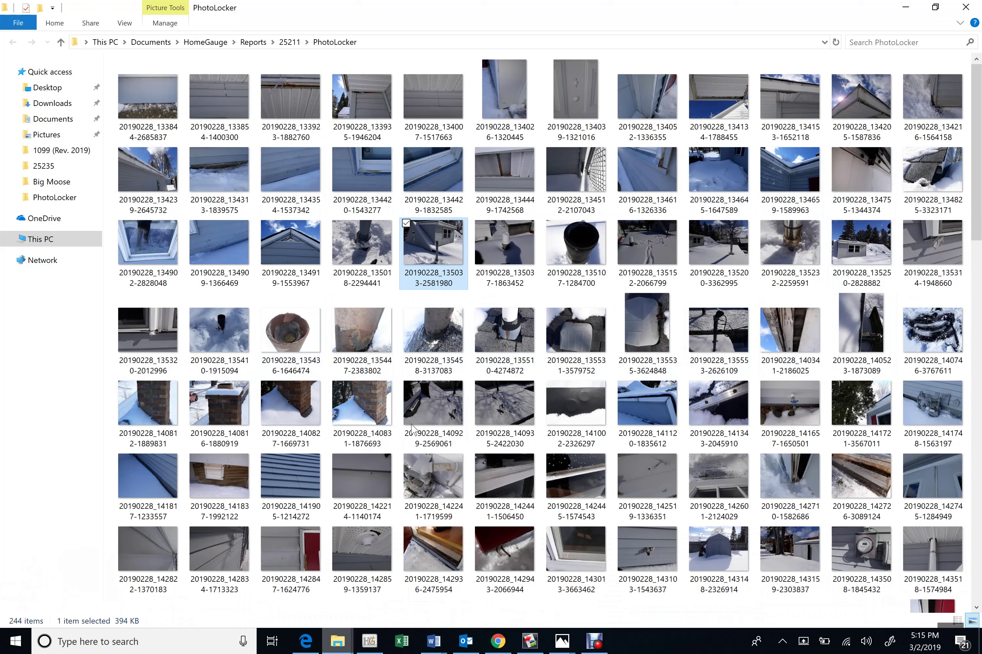
Step: View snowy roof photo 20190228_140929 with the brick chimney full size, then close it
{"action": "left_click", "coordinate": [449, 420]}
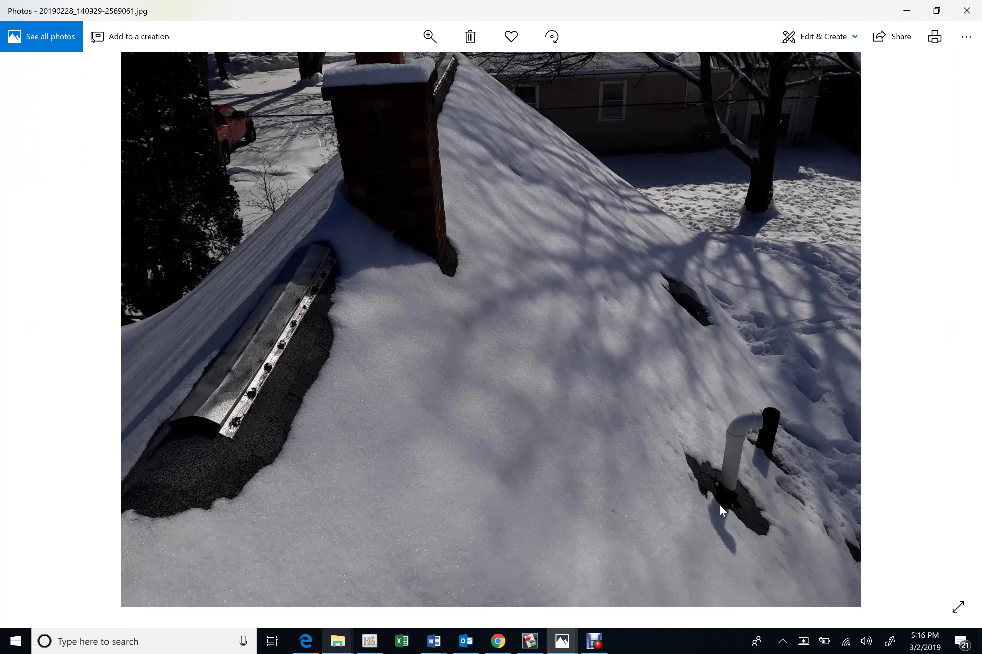
{"action": "left_click", "coordinate": [966, 11]}
Step: Open the dusty furnace photo 20190228_154105 full size in Photos, then close it
{"action": "scroll", "coordinate": [441, 374], "scroll_direction": "down", "scroll_amount": 5}
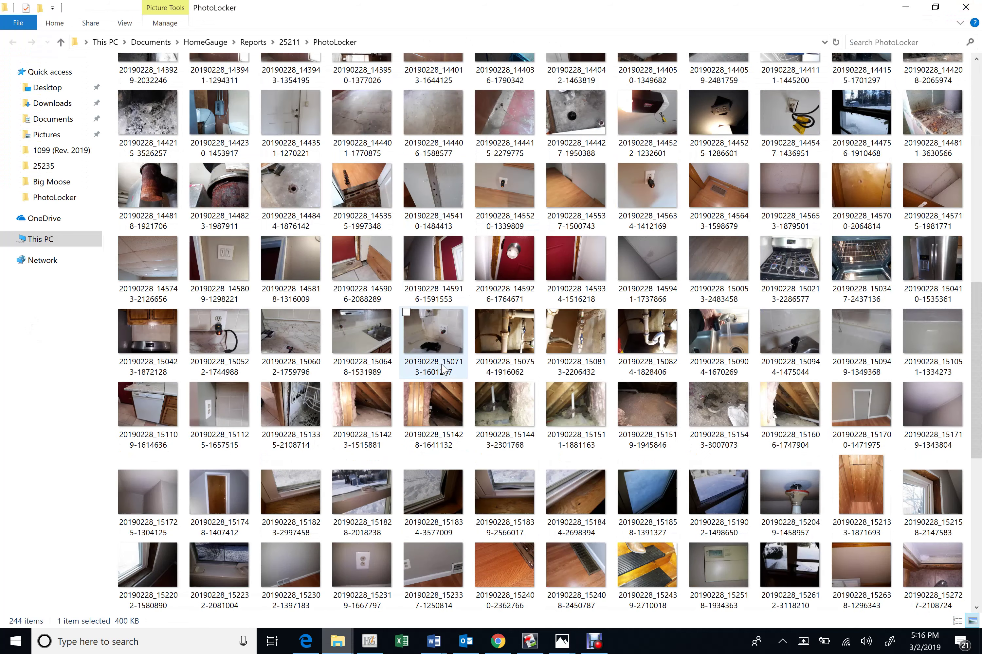
{"action": "scroll", "coordinate": [448, 371], "scroll_direction": "down", "scroll_amount": 5}
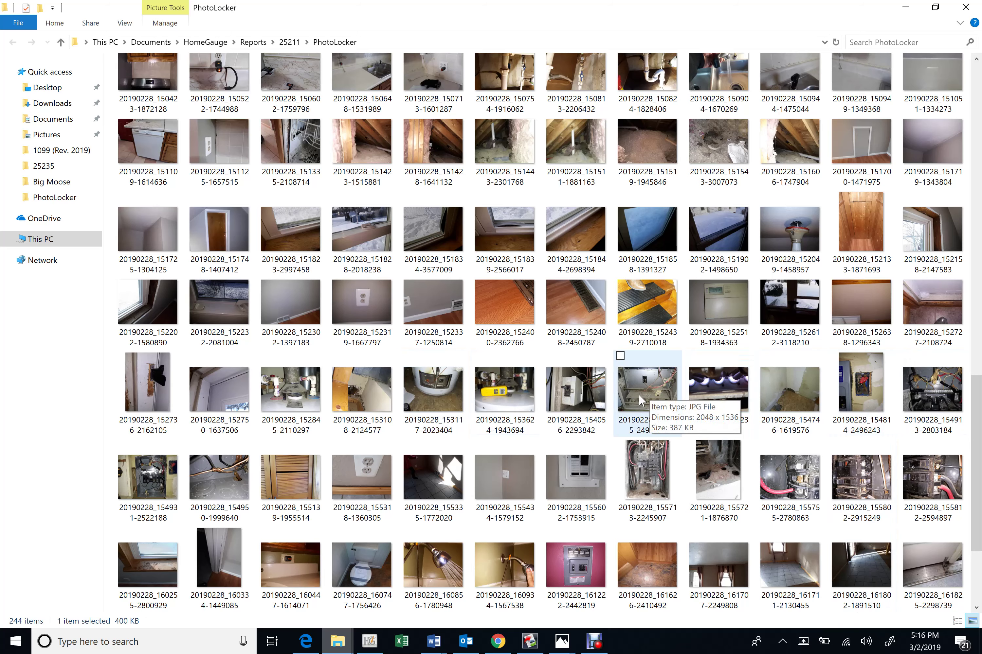
{"action": "left_click", "coordinate": [639, 394]}
{"action": "double_click", "coordinate": [636, 394]}
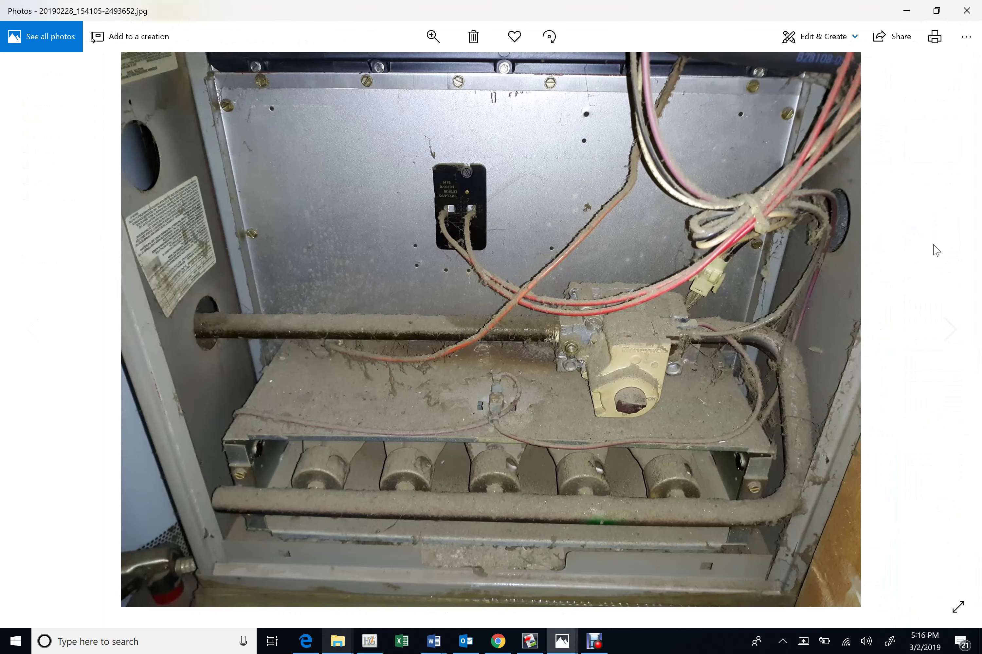
{"action": "left_click", "coordinate": [966, 11]}
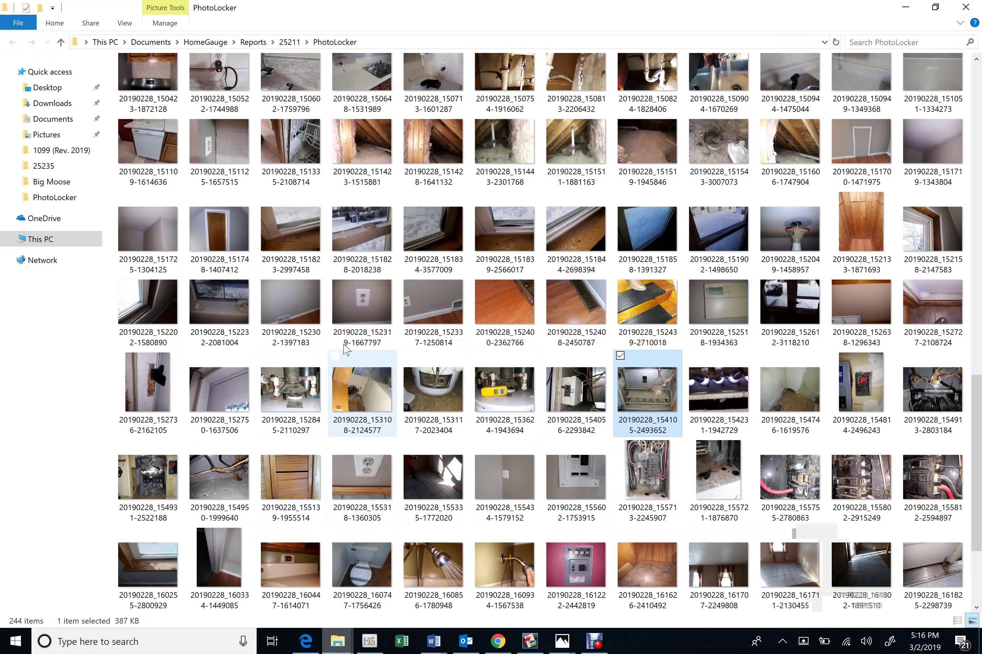
Step: Back in HomeGauge, step through Roofing item 3.2's six chimney comments
{"action": "left_click", "coordinate": [379, 644]}
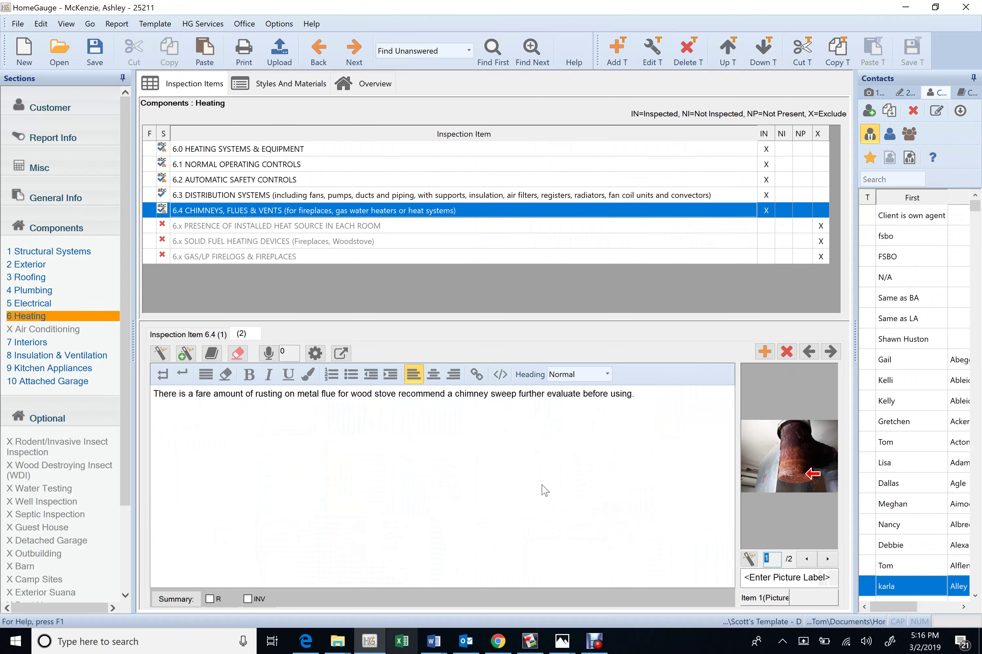
{"action": "left_click", "coordinate": [31, 278]}
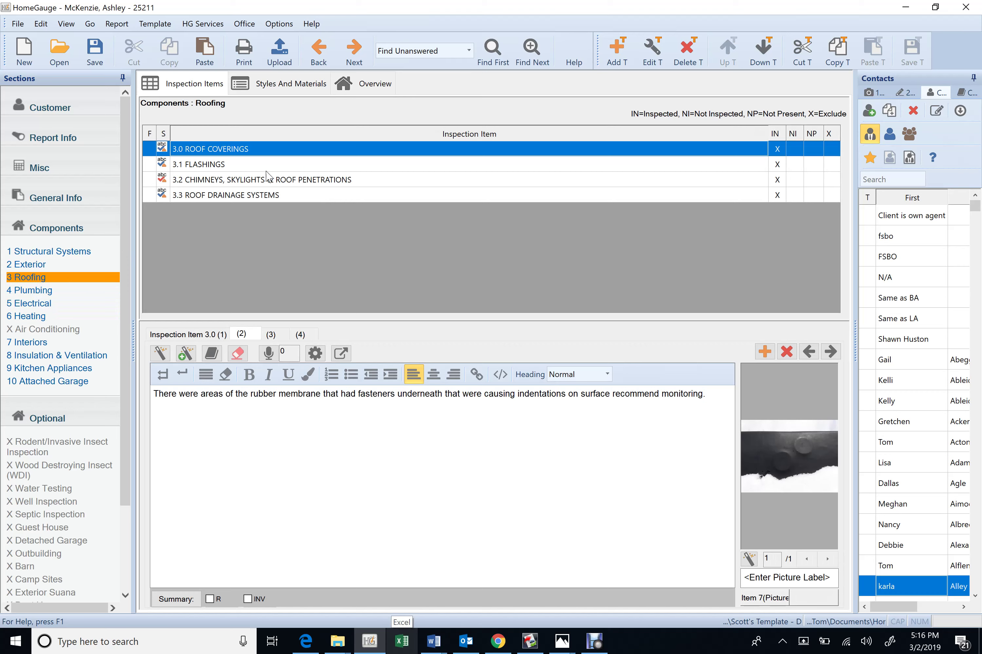
{"action": "left_click", "coordinate": [269, 168]}
{"action": "left_click", "coordinate": [269, 179]}
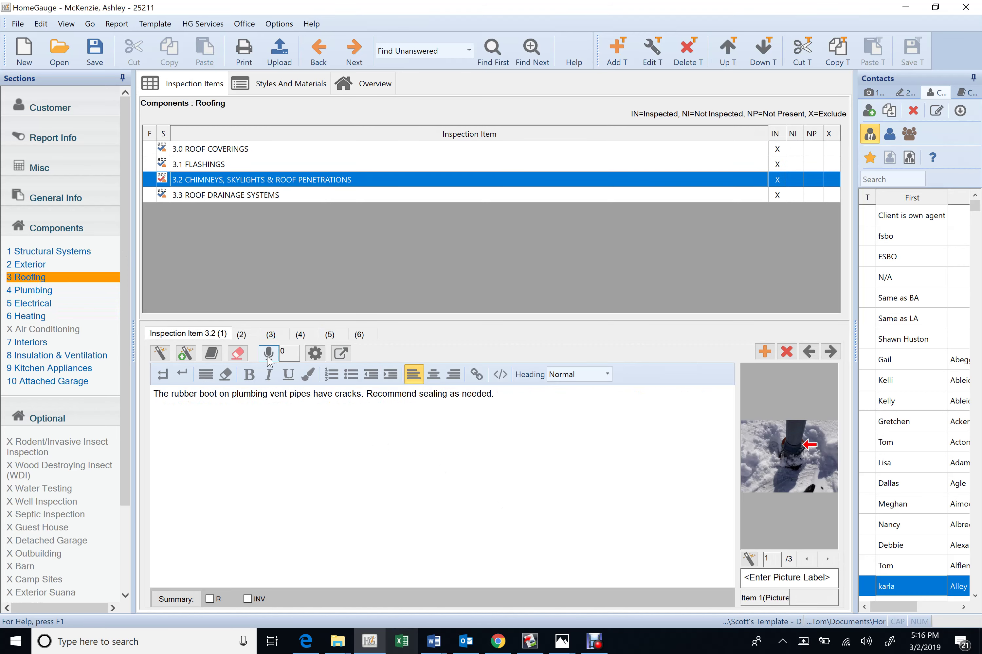
{"action": "left_click", "coordinate": [259, 339]}
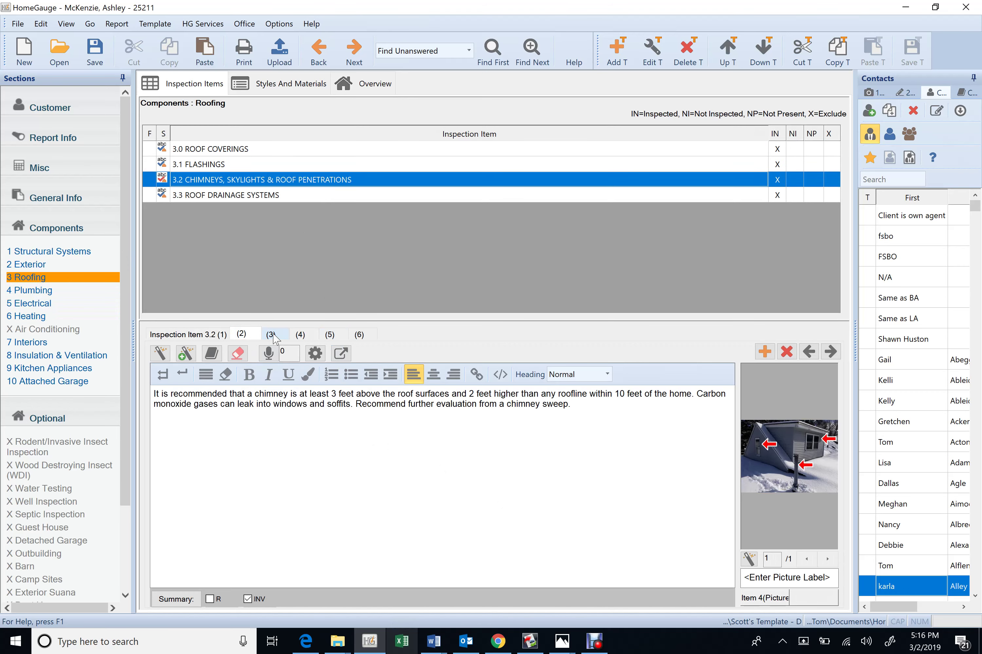
{"action": "left_click", "coordinate": [275, 339]}
{"action": "left_click", "coordinate": [301, 340]}
{"action": "left_click", "coordinate": [346, 336]}
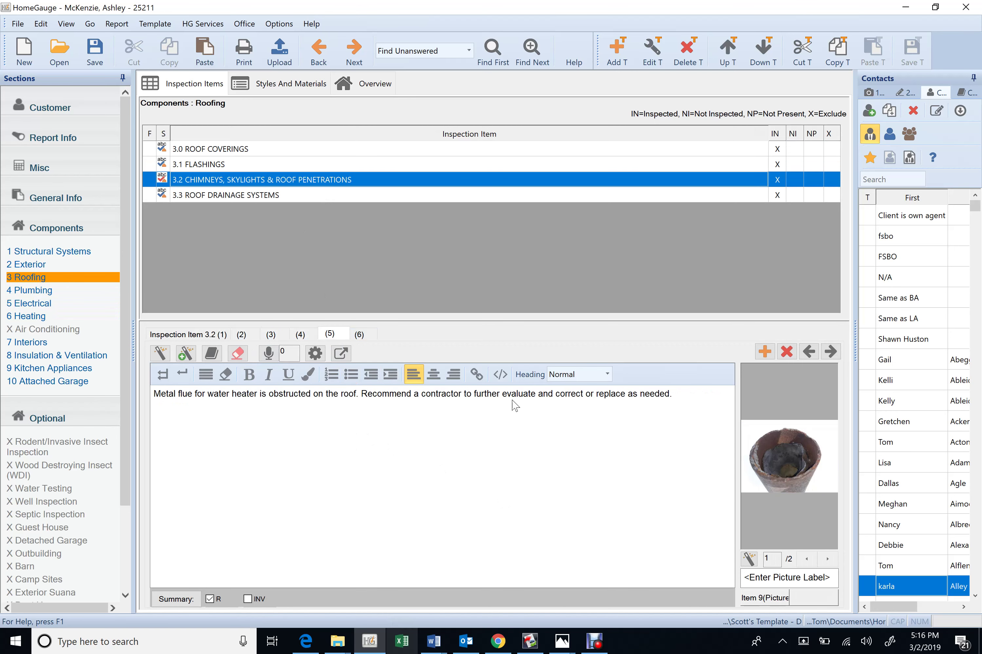
{"action": "left_click", "coordinate": [366, 336]}
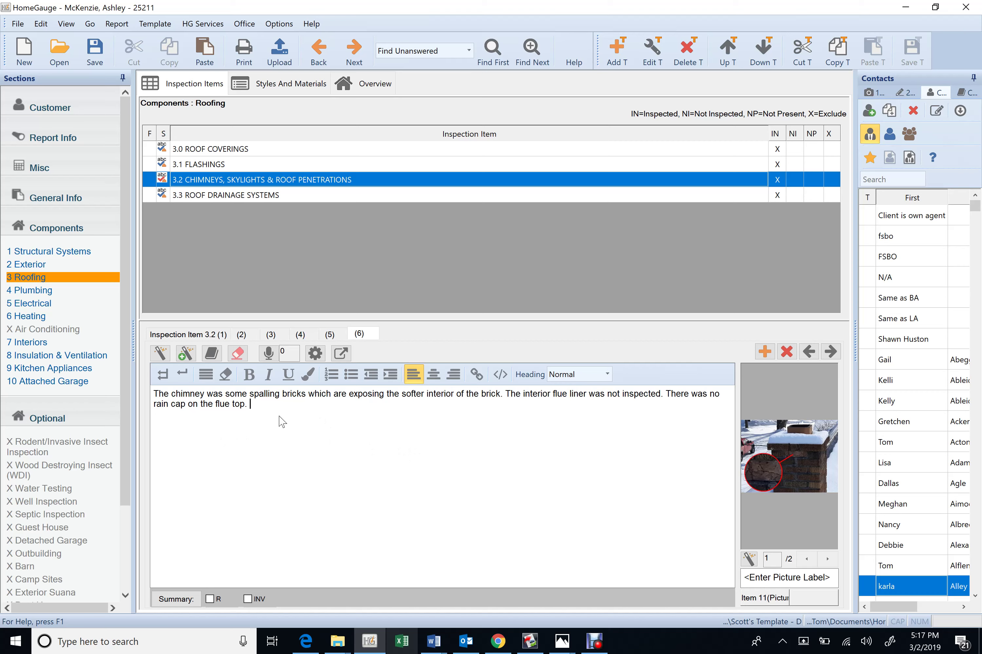
Step: Check Heating and Roofing styles and materials, then reopen 3.2's sixth spalling-brick comment
{"action": "left_click", "coordinate": [25, 316]}
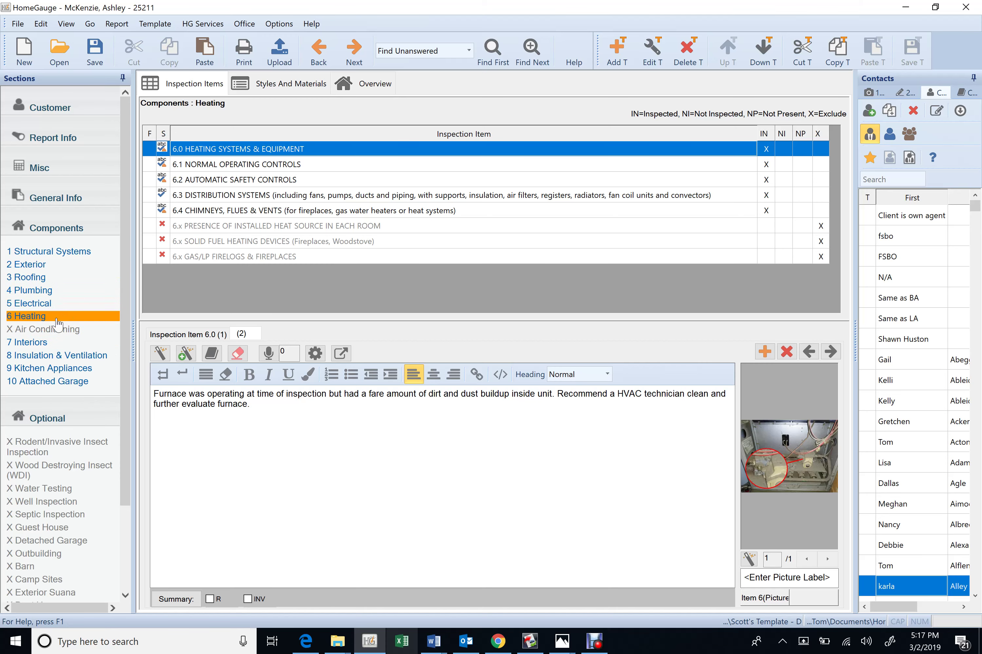
{"action": "left_click", "coordinate": [29, 316]}
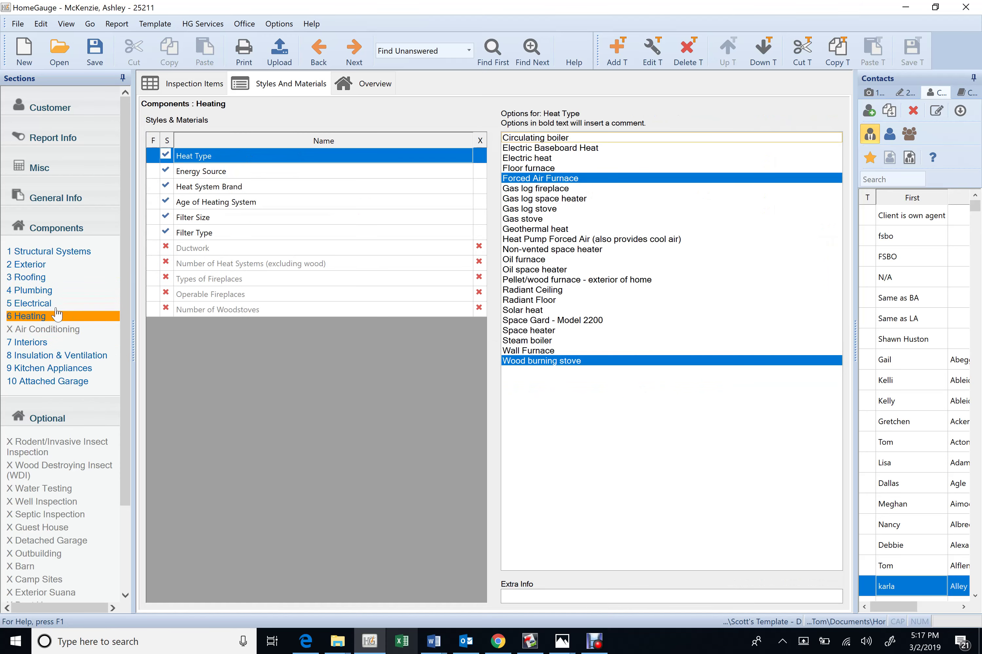
{"action": "left_click", "coordinate": [41, 278]}
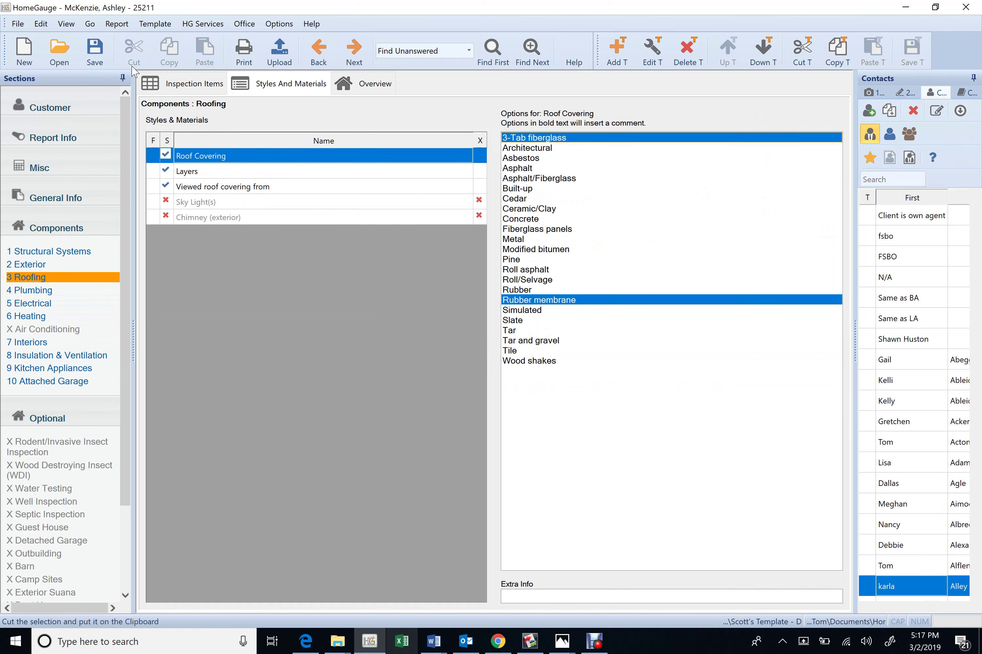
{"action": "left_click", "coordinate": [195, 87]}
{"action": "left_click", "coordinate": [277, 182]}
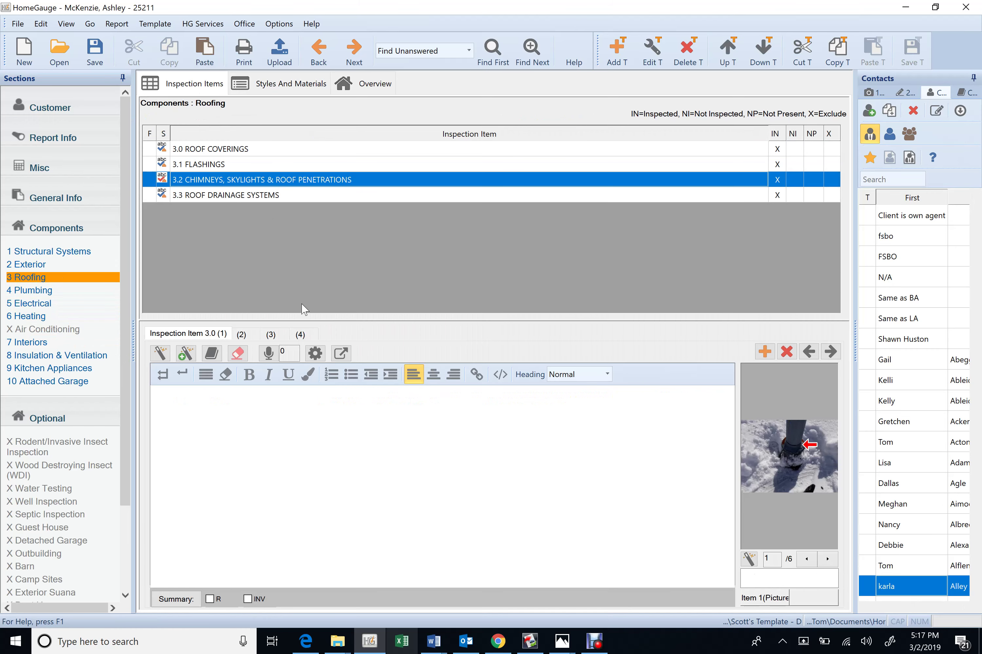
{"action": "left_click", "coordinate": [360, 334]}
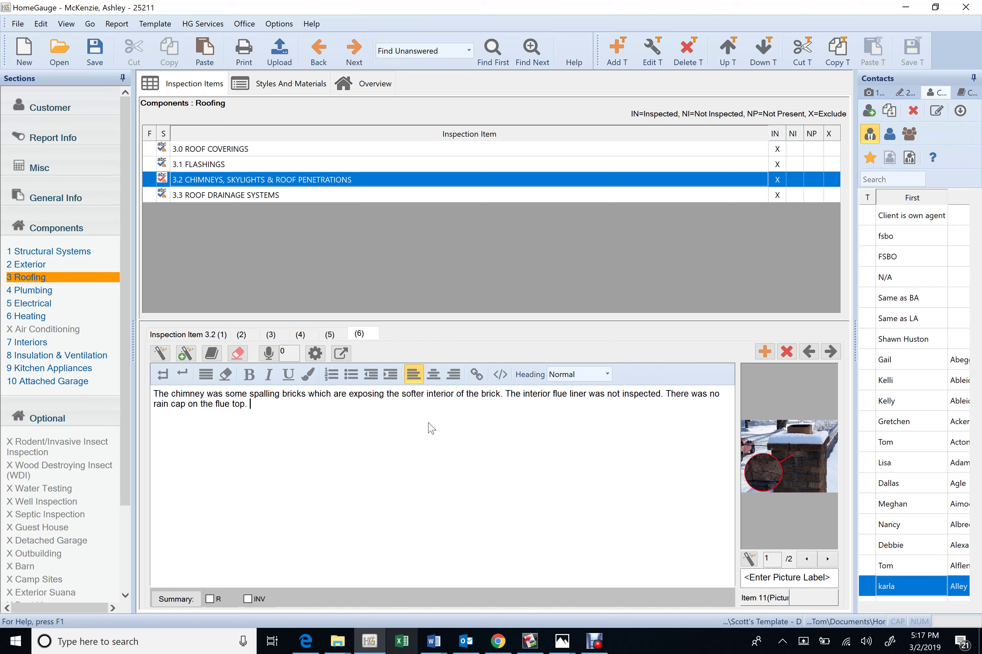
Step: Append 'A chimney sweep is recommended for repairs and maintenance to the chimney and flue'
{"action": "type", "text": "A chimney sweep is reco"}
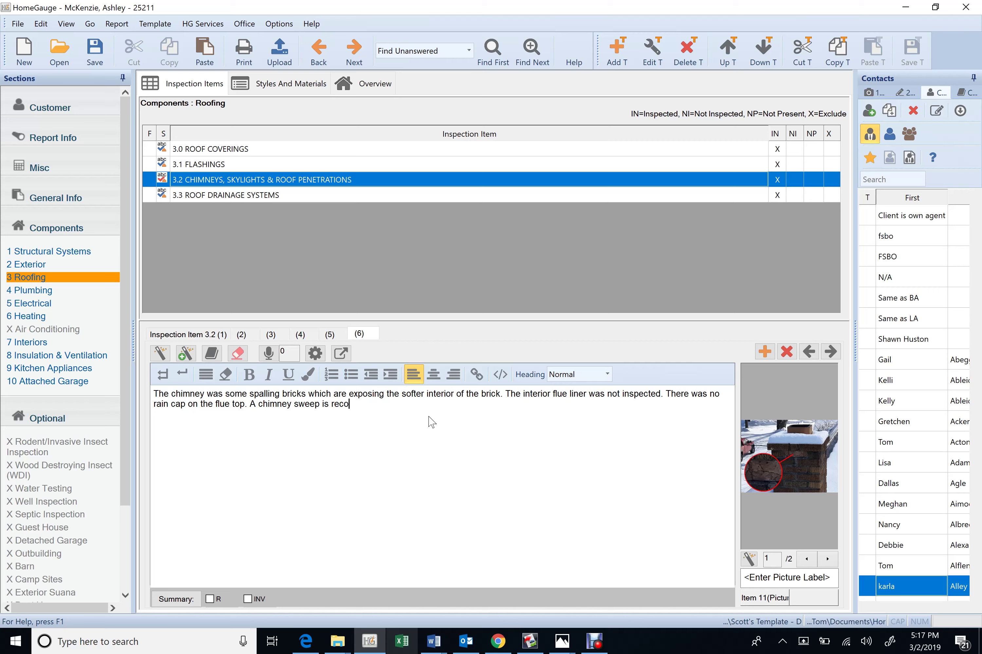
{"action": "type", "text": "mmended for repairs and maint"}
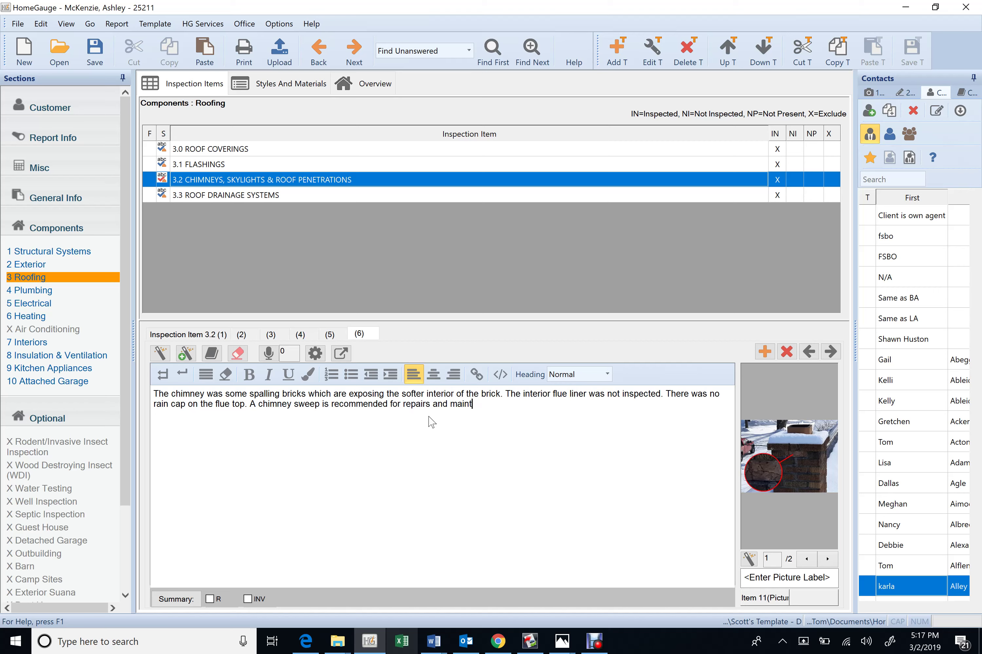
{"action": "type", "text": "enance to the chim"}
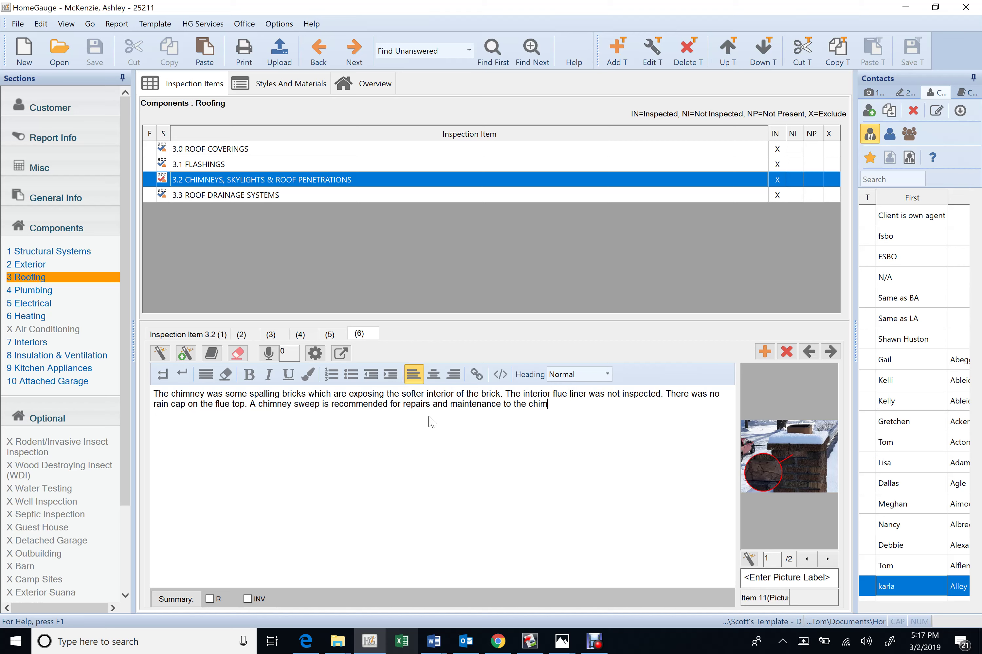
{"action": "type", "text": "ney."}
{"action": "key", "text": "BackSpace"}
{"action": "key", "text": "BackSpace"}
{"action": "type", "text": "and flue"}
Step: Page through all four 3.3 Roof Drainage Systems photos, then open the Plumbing section
{"action": "left_click", "coordinate": [255, 201]}
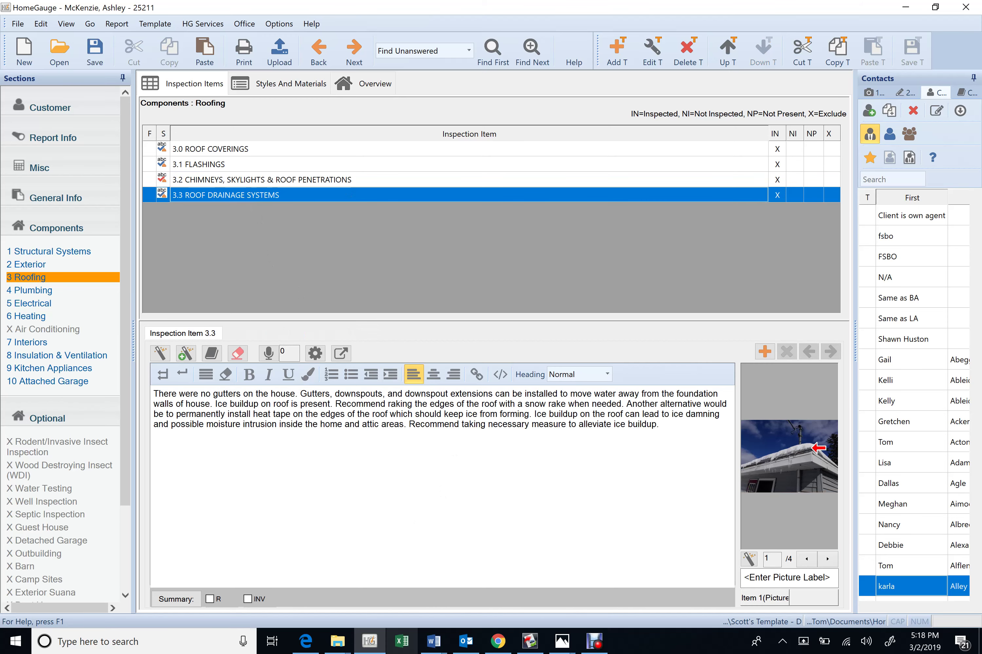
{"action": "left_click", "coordinate": [828, 558]}
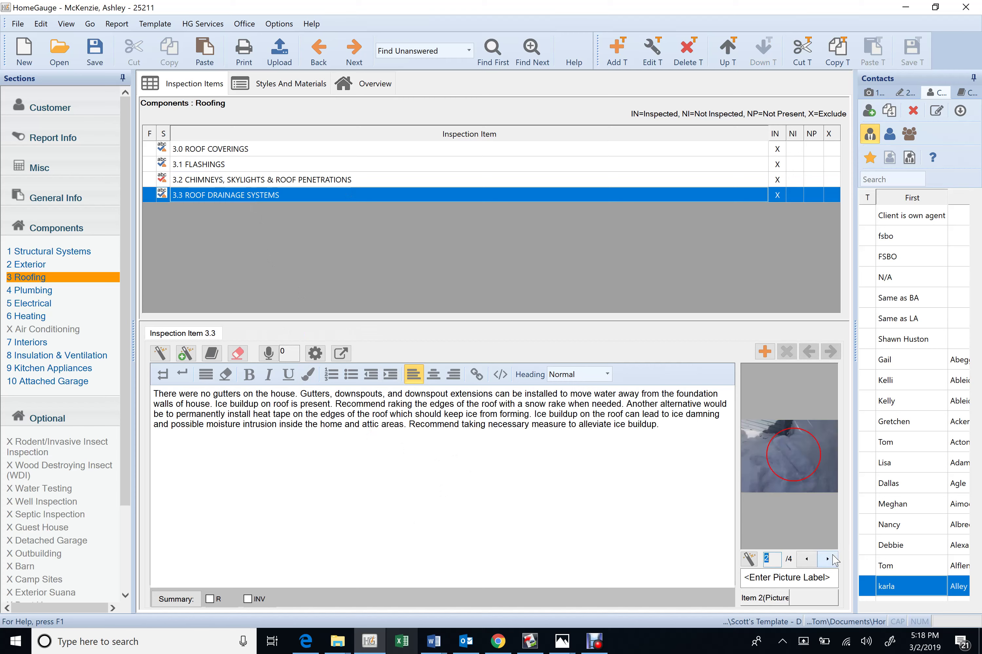
{"action": "left_click", "coordinate": [829, 559]}
{"action": "left_click", "coordinate": [829, 559]}
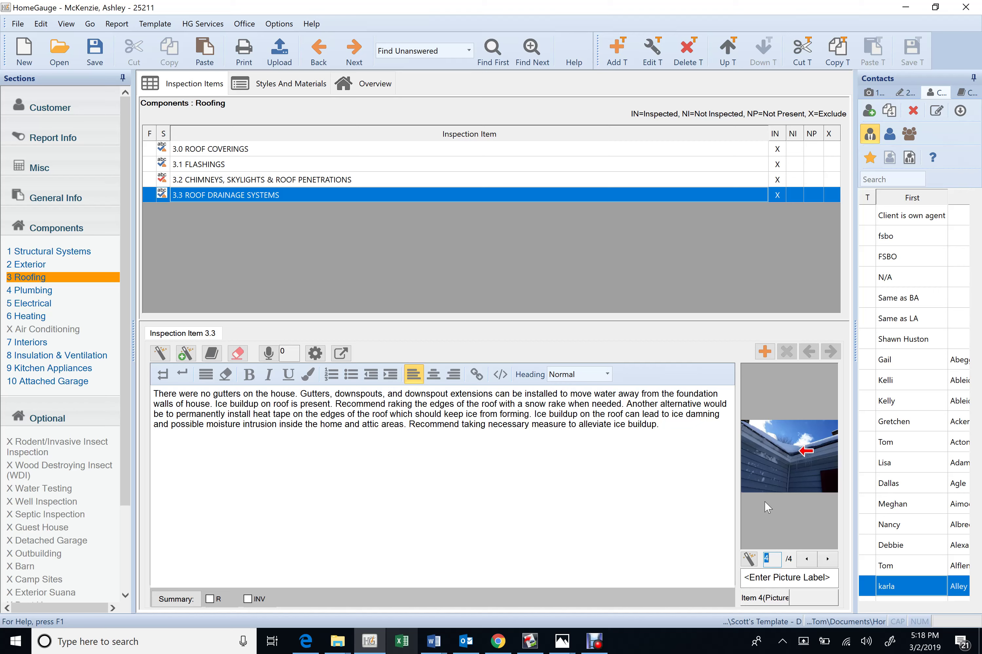
{"action": "left_click", "coordinate": [807, 560]}
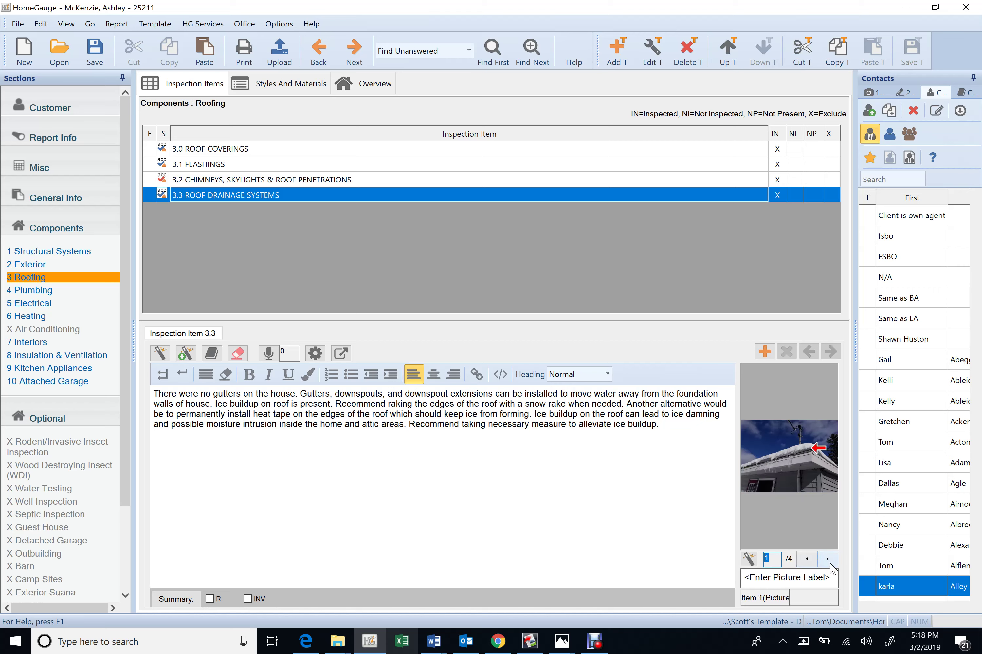
{"action": "left_click", "coordinate": [827, 560]}
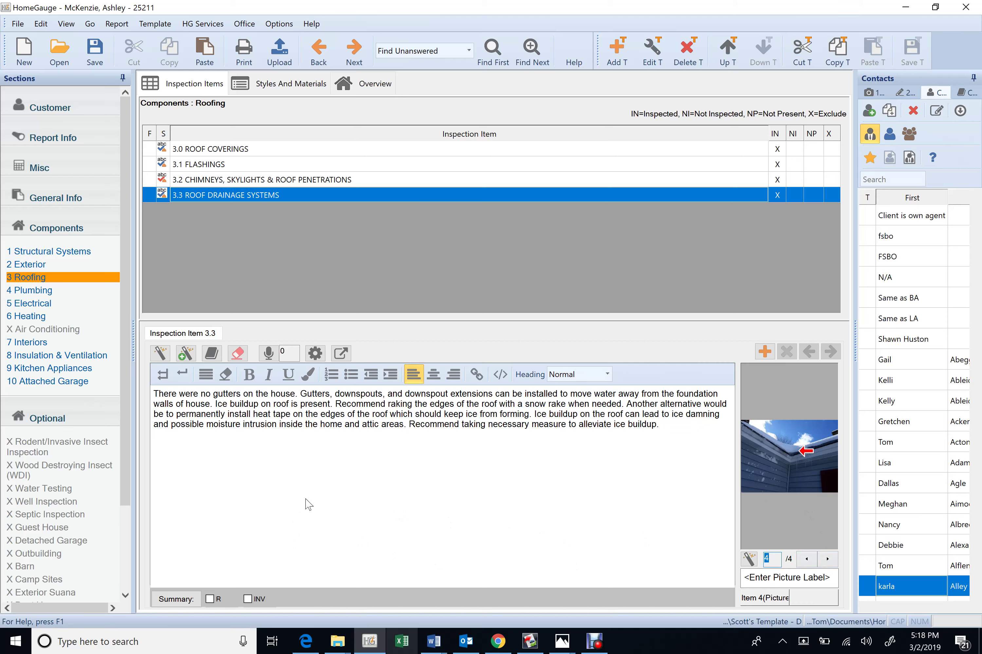
{"action": "left_click", "coordinate": [54, 290]}
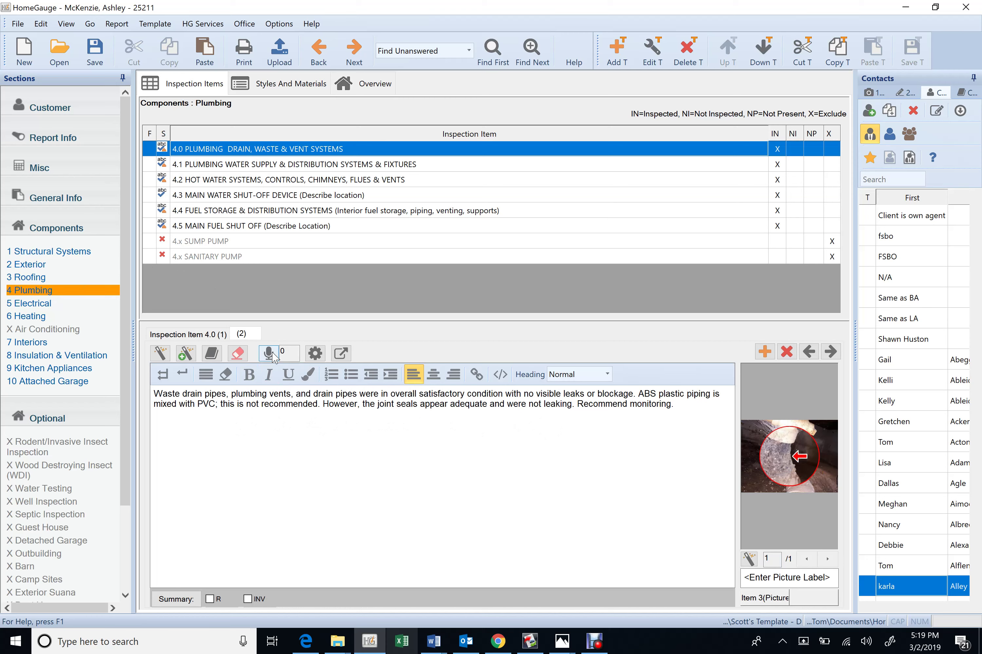
Step: Add a new blank third comment to plumbing item 4.0 and bring up the Word comments document
{"action": "left_click", "coordinate": [199, 336]}
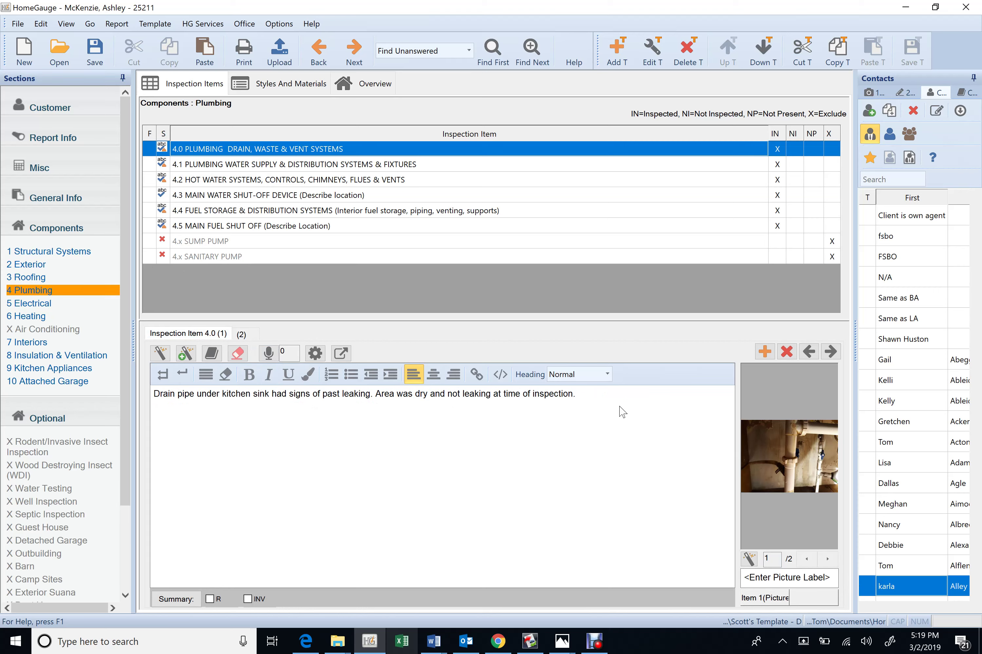
{"action": "left_click", "coordinate": [763, 352]}
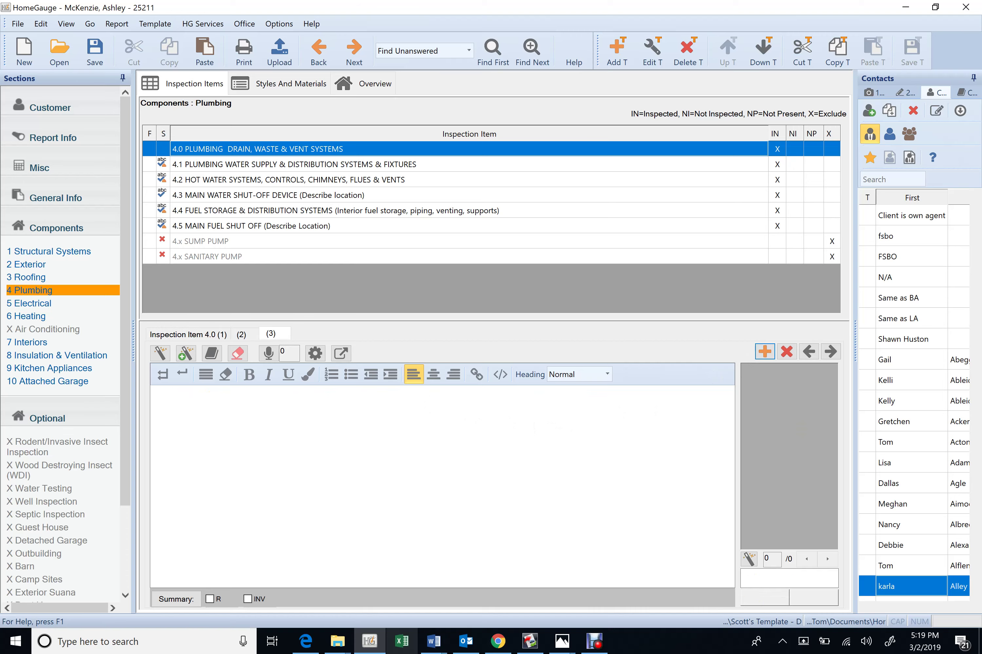
{"action": "left_click", "coordinate": [439, 643]}
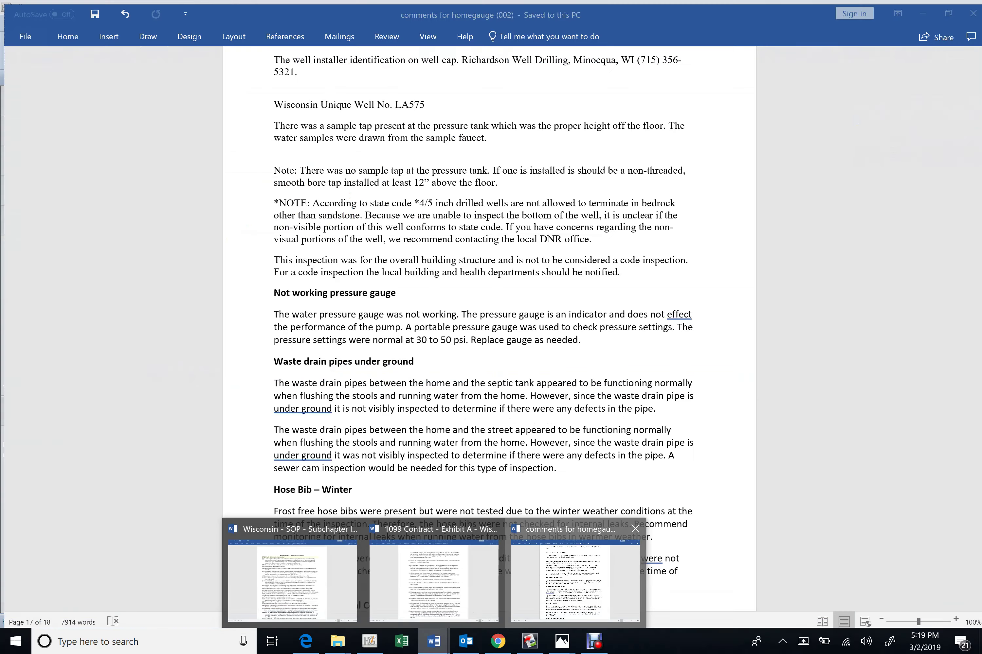
Step: Copy Word's street waste drain pipe paragraph into item 4.0's new blank comment
{"action": "left_click", "coordinate": [515, 612]}
{"action": "scroll", "coordinate": [484, 295], "scroll_direction": "down", "scroll_amount": 5}
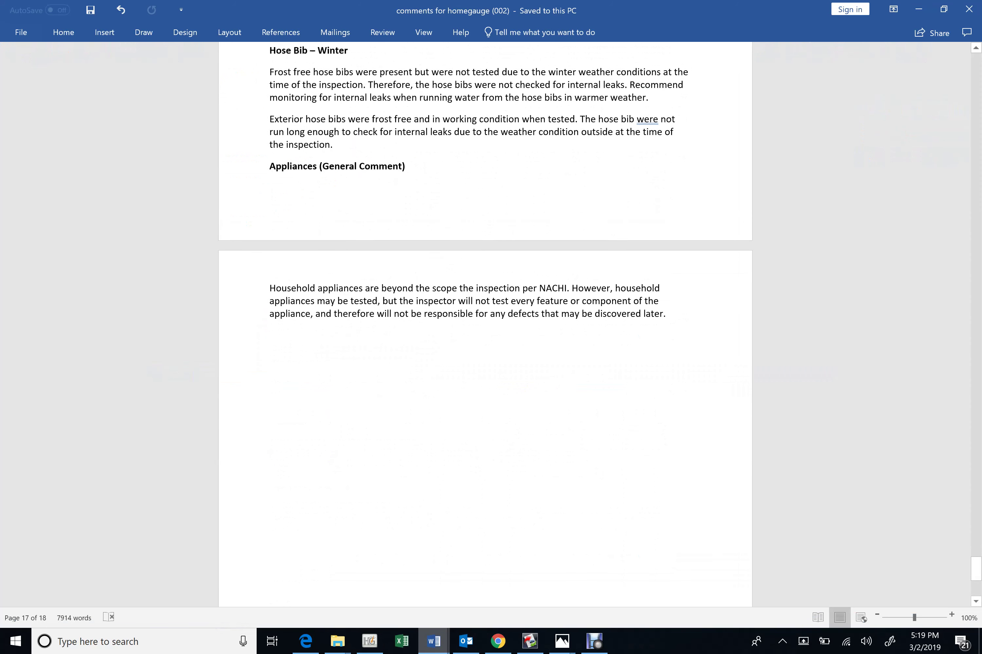
{"action": "scroll", "coordinate": [485, 295], "scroll_direction": "up", "scroll_amount": 4}
{"action": "scroll", "coordinate": [485, 296], "scroll_direction": "up", "scroll_amount": 3}
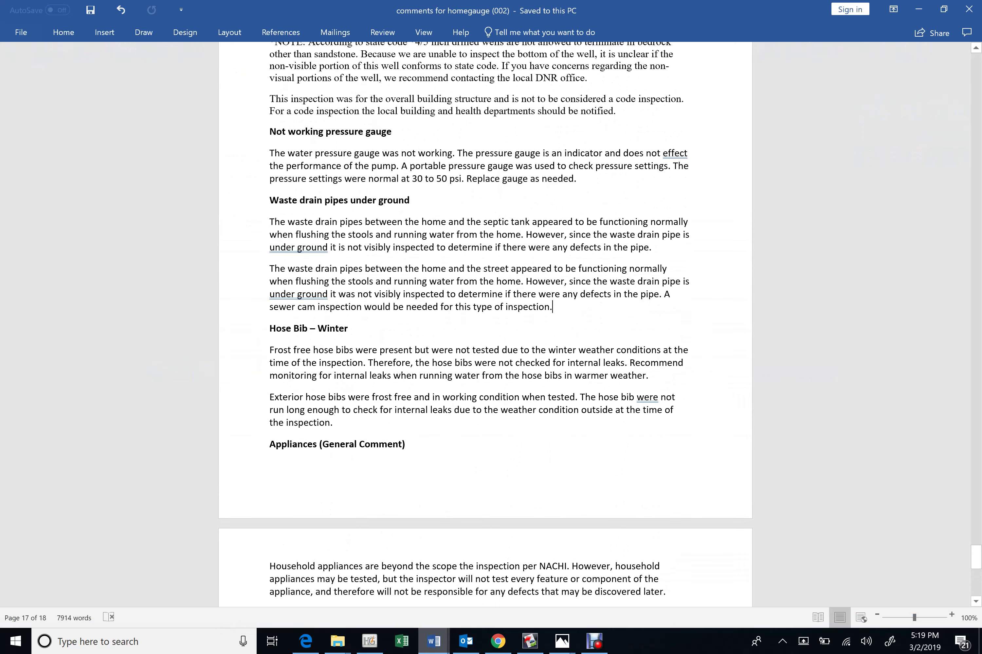
{"action": "left_click_drag", "start_coordinate": [269, 269], "coordinate": [556, 307]}
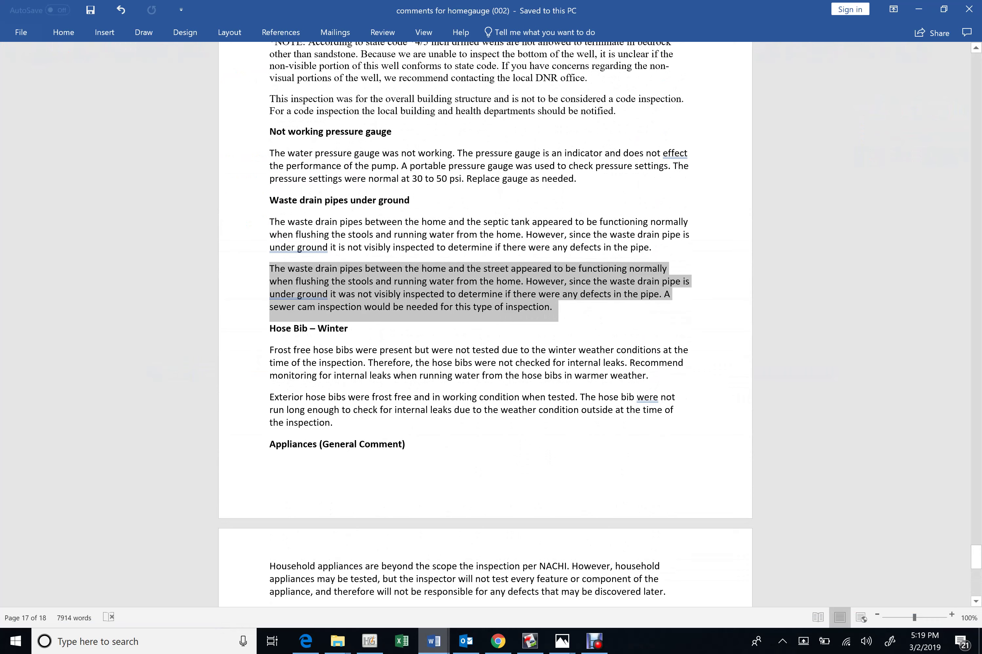
{"action": "right_click", "coordinate": [489, 299]}
{"action": "left_click", "coordinate": [516, 322]}
{"action": "mouse_move", "coordinate": [368, 641]}
{"action": "left_click", "coordinate": [395, 595]}
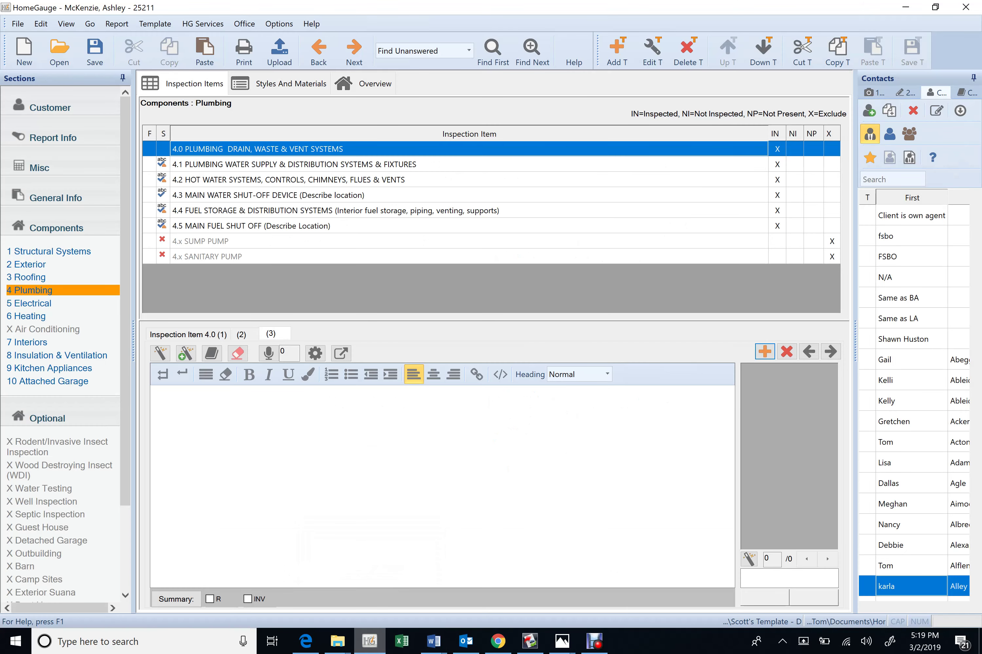
{"action": "right_click", "coordinate": [383, 432]}
{"action": "left_click", "coordinate": [405, 463]}
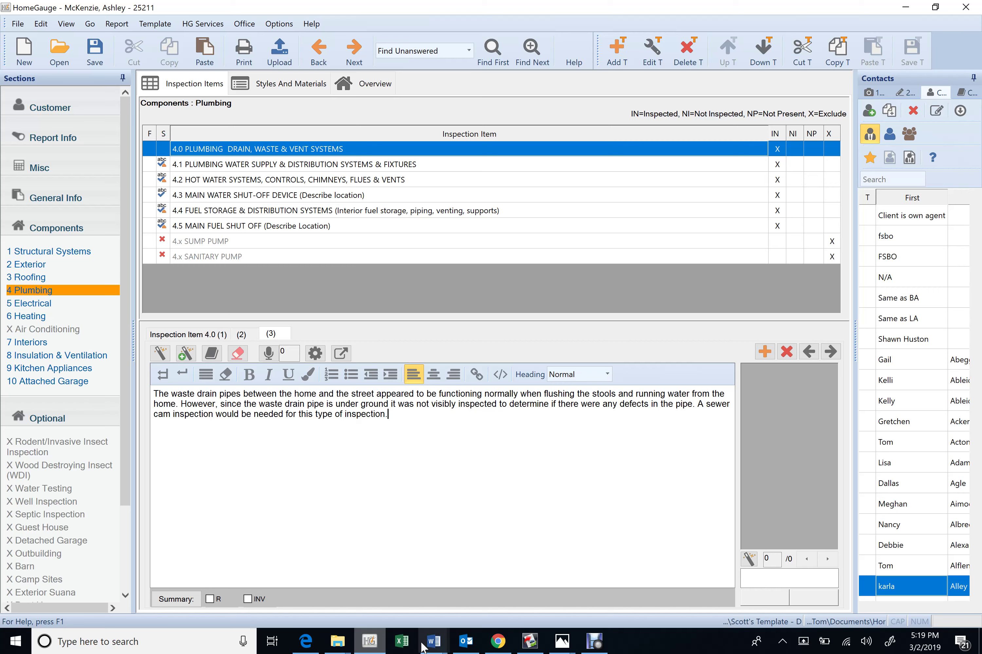
Step: Select the septic tank waste drain paragraph in Word, then return to HomeGauge
{"action": "left_click", "coordinate": [431, 641]}
{"action": "left_click", "coordinate": [552, 577]}
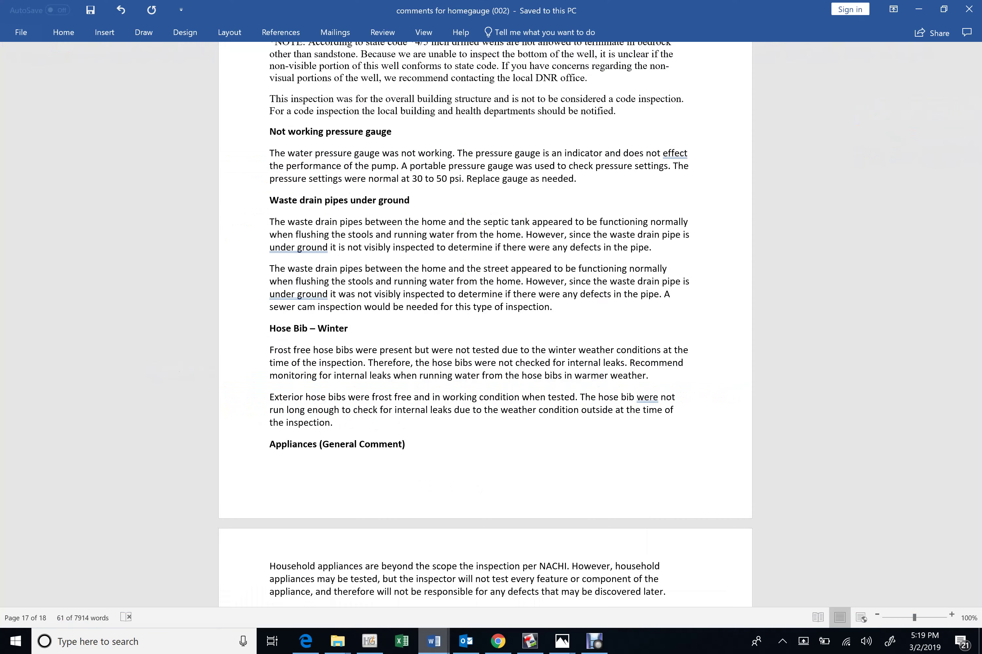
{"action": "triple_click", "coordinate": [465, 287]}
{"action": "left_click", "coordinate": [301, 235]}
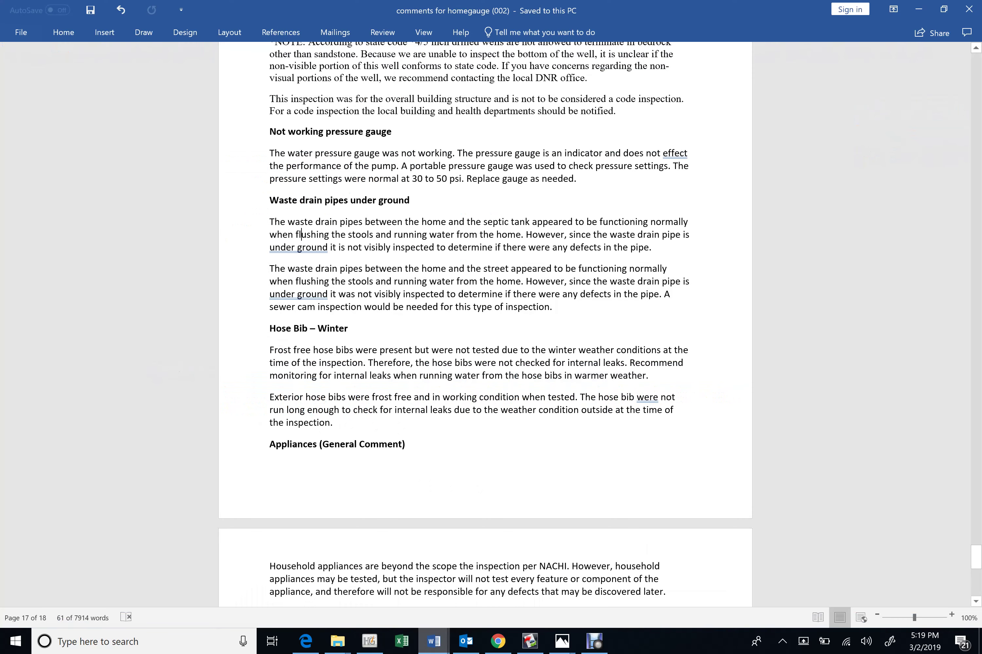
{"action": "left_click_drag", "start_coordinate": [270, 222], "coordinate": [654, 254]}
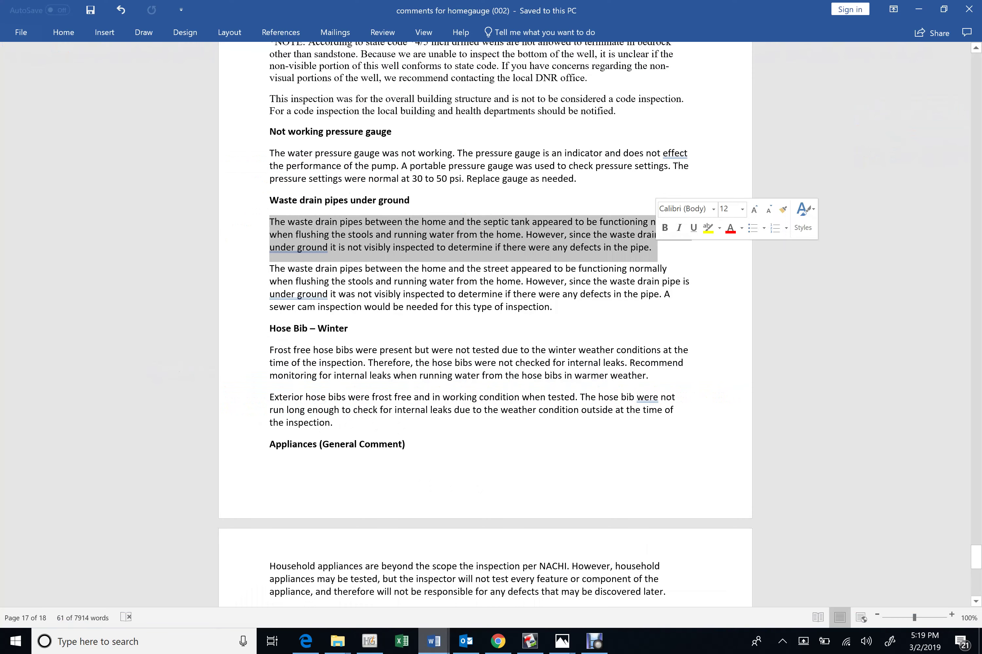
{"action": "mouse_move", "coordinate": [369, 641]}
{"action": "left_click", "coordinate": [395, 601]}
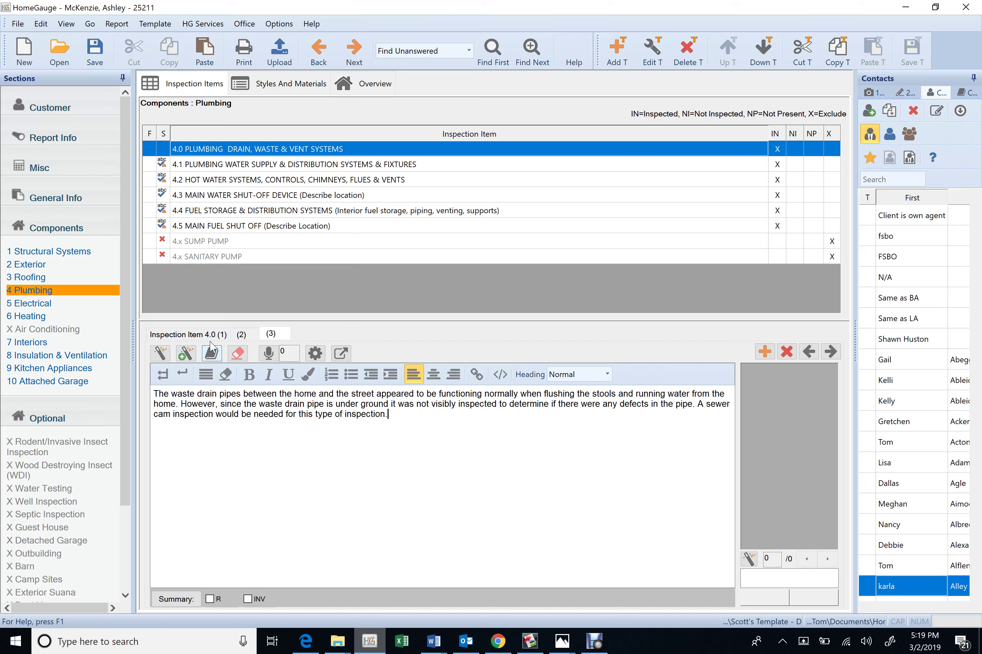
Step: Append 'Hose bib can be updated to a frost free hose bib' to item 4.1's first comment
{"action": "left_click", "coordinate": [295, 165]}
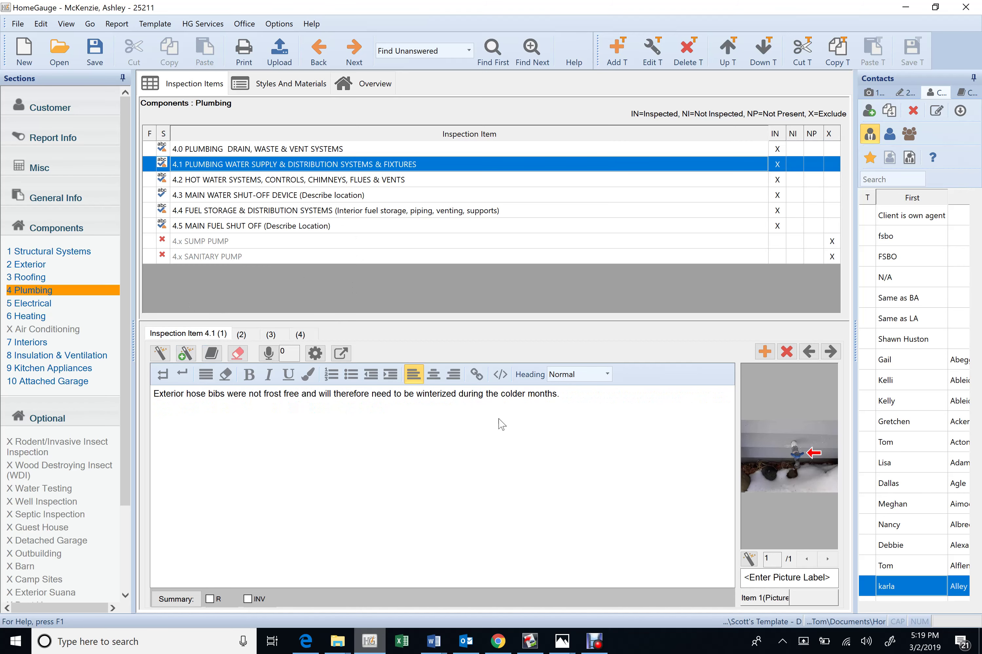
{"action": "left_click", "coordinate": [585, 420]}
{"action": "type", "text": "Hose "}
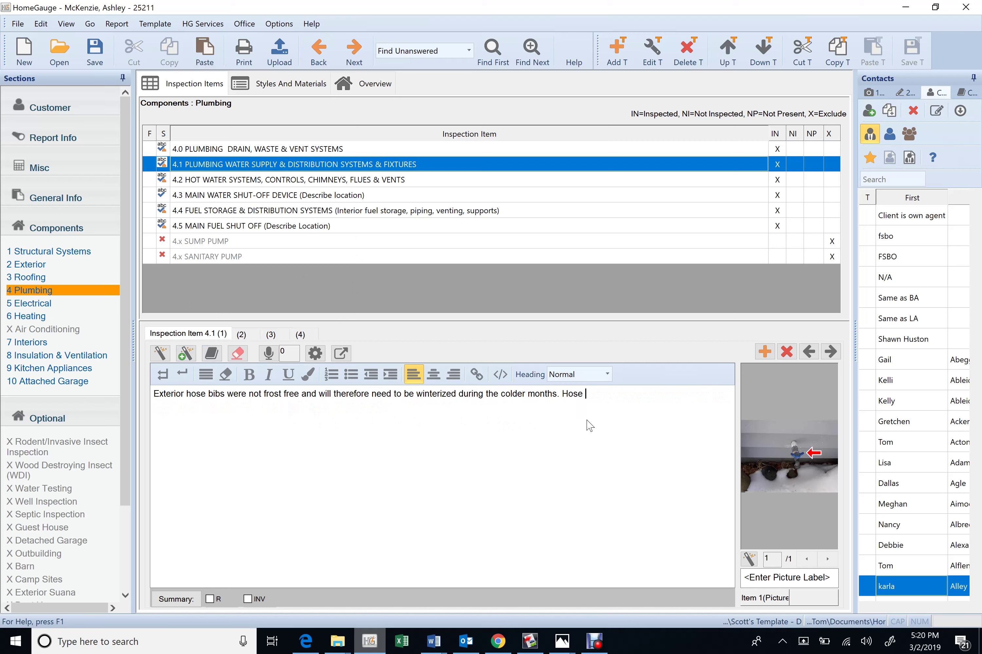
{"action": "type", "text": "bib can be updated to a frost free ho"}
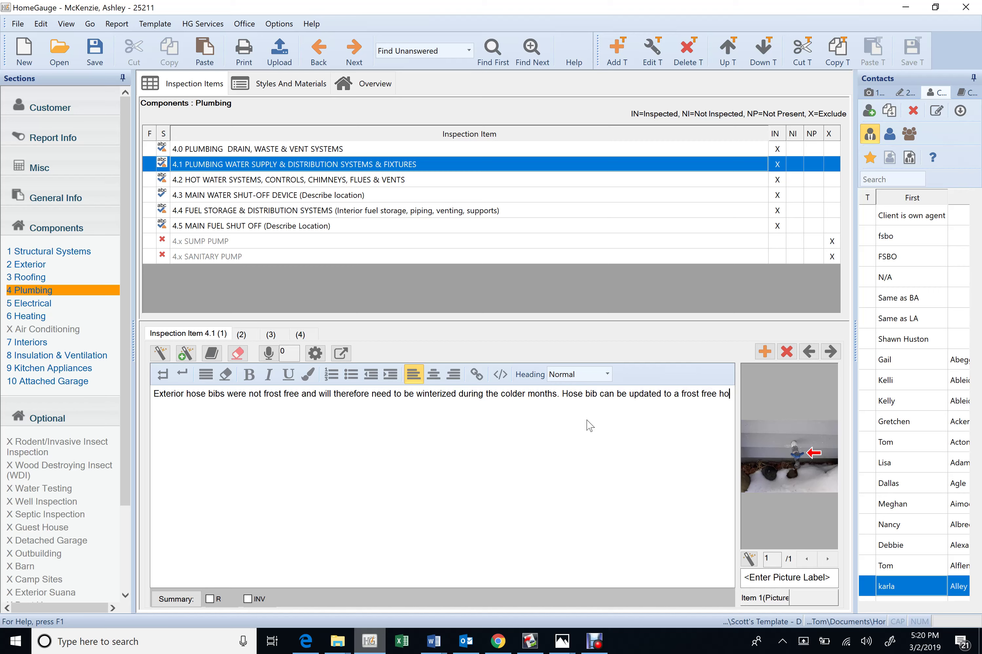
{"action": "type", "text": "se bib."}
{"action": "left_click", "coordinate": [242, 335]}
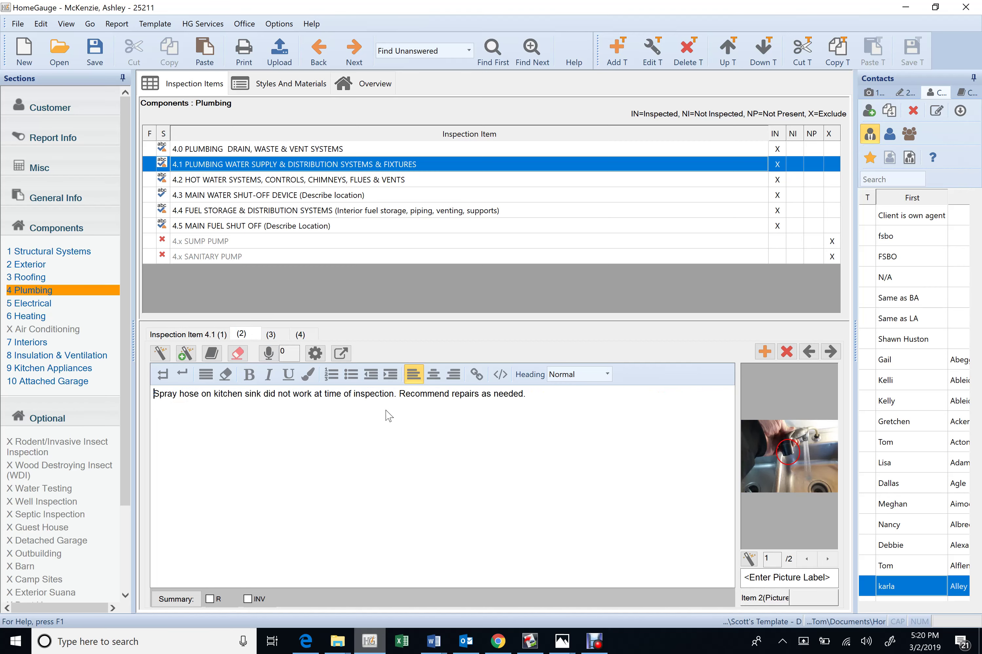
Step: Delete 'Recommend repairs as needed.' from the spray hose comment and reword the shower one to 'Repairs as needed.'
{"action": "left_click_drag", "start_coordinate": [398, 404], "coordinate": [566, 418]}
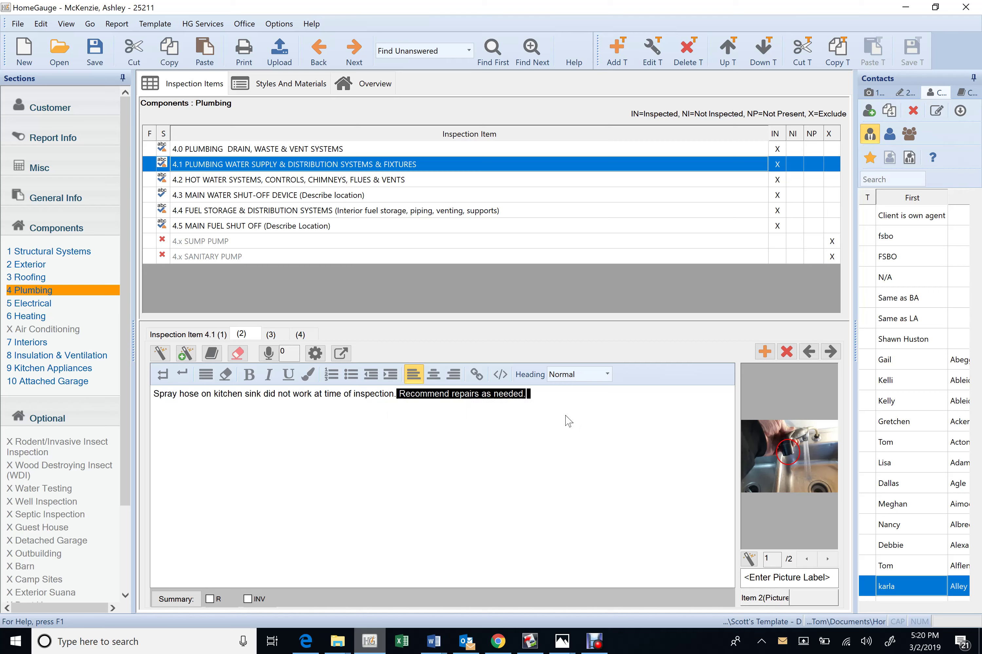
{"action": "key", "text": "Delete"}
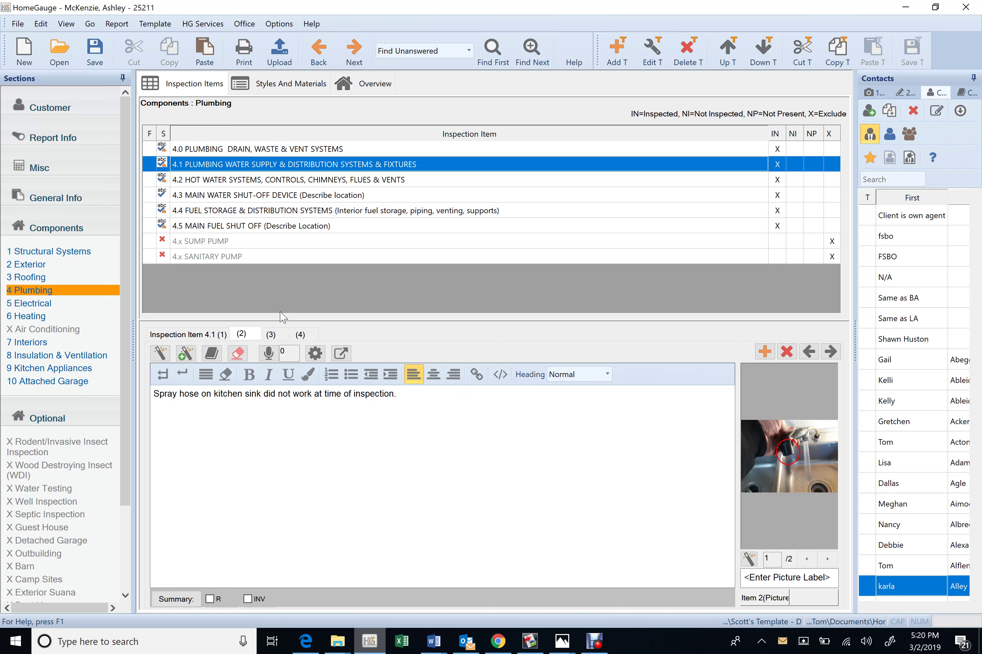
{"action": "left_click", "coordinate": [270, 335]}
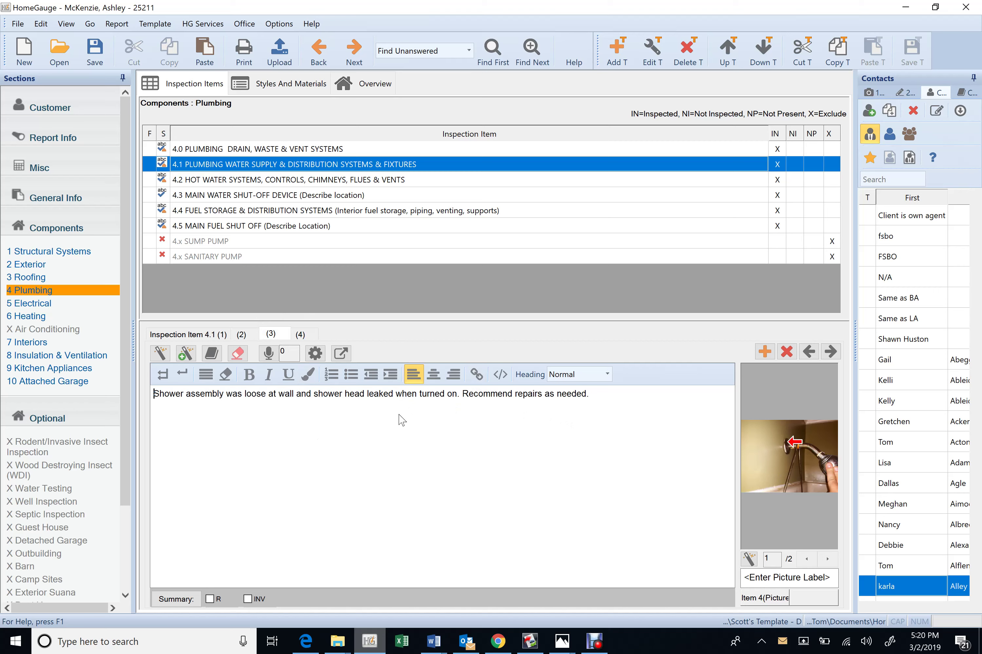
{"action": "left_click", "coordinate": [468, 405]}
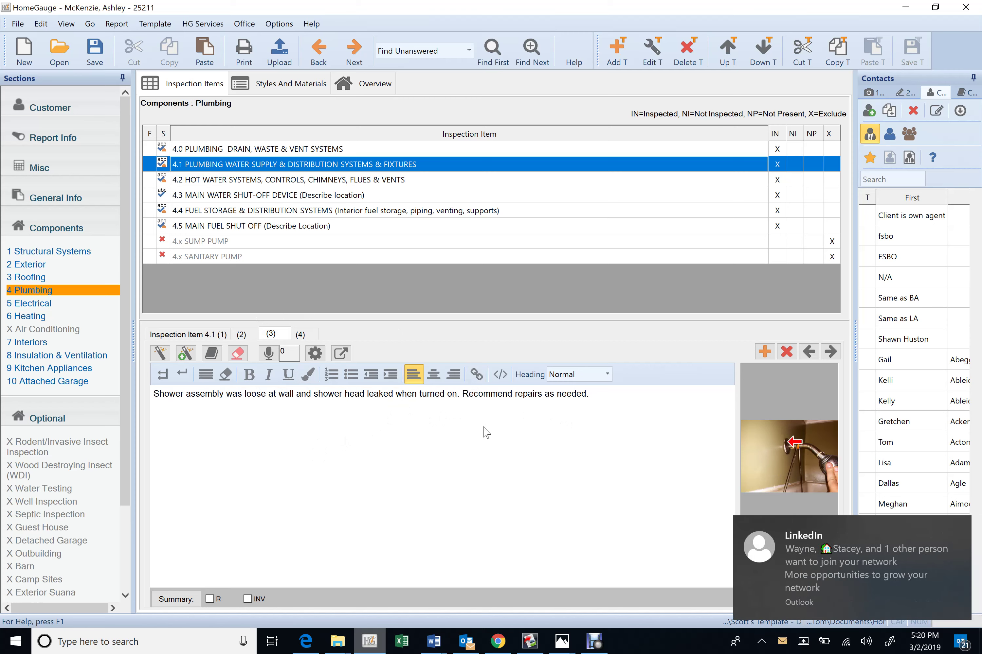
{"action": "key", "text": "Delete"}
{"action": "key", "text": "Delete"}
{"action": "key", "text": "Delete"}
{"action": "key", "text": "Delete"}
{"action": "key", "text": "Delete"}
{"action": "key", "text": "Delete"}
{"action": "key", "text": "Delete"}
{"action": "key", "text": "Delete"}
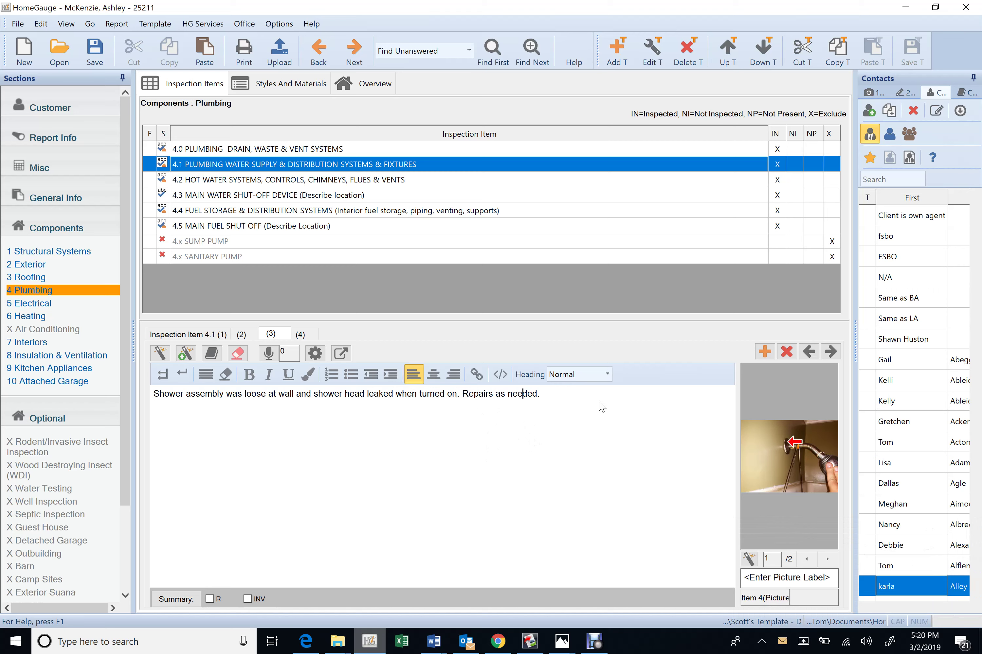
Step: Flag the toilet 'Do Not Use' comment as INV in the summary
{"action": "left_click", "coordinate": [303, 336]}
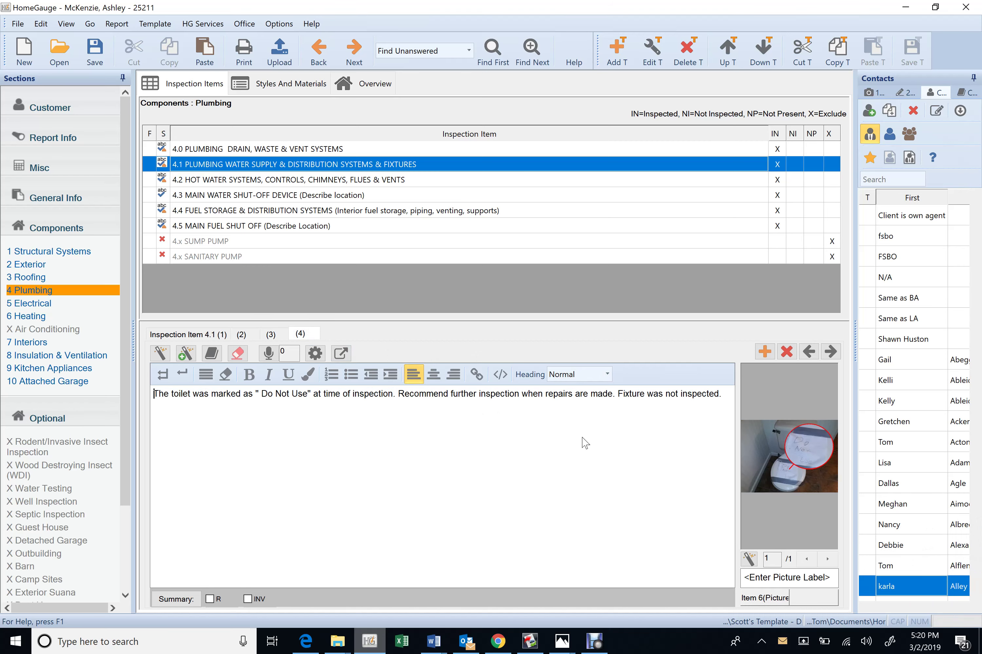
{"action": "left_click", "coordinate": [272, 601]}
{"action": "left_click", "coordinate": [284, 180]}
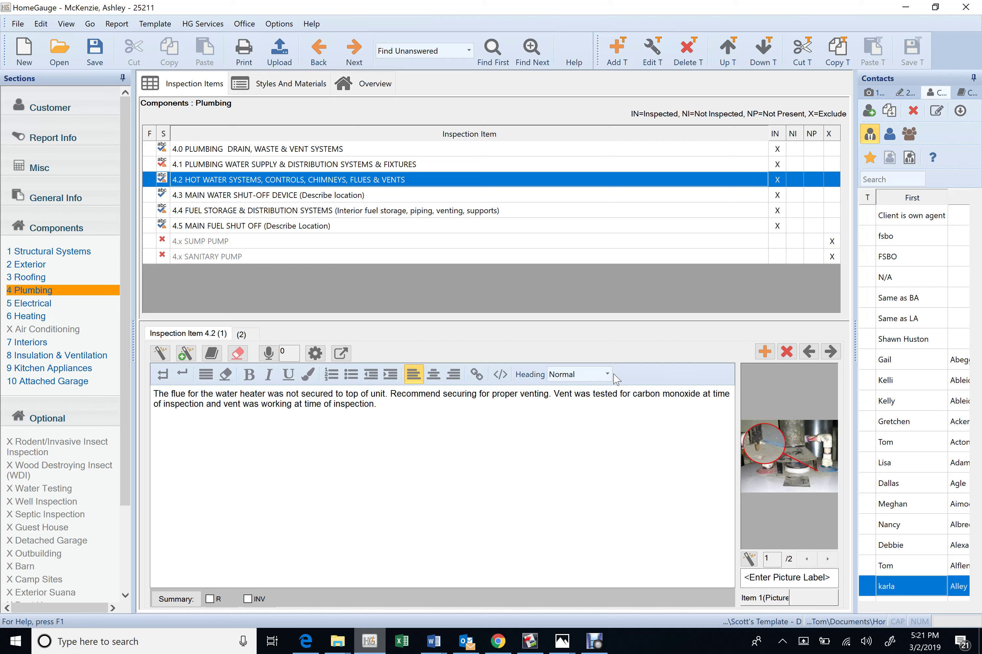
Step: Reword the 4.2 comment to end 'and non was detected.' and bring up its second comment
{"action": "left_click", "coordinate": [828, 559]}
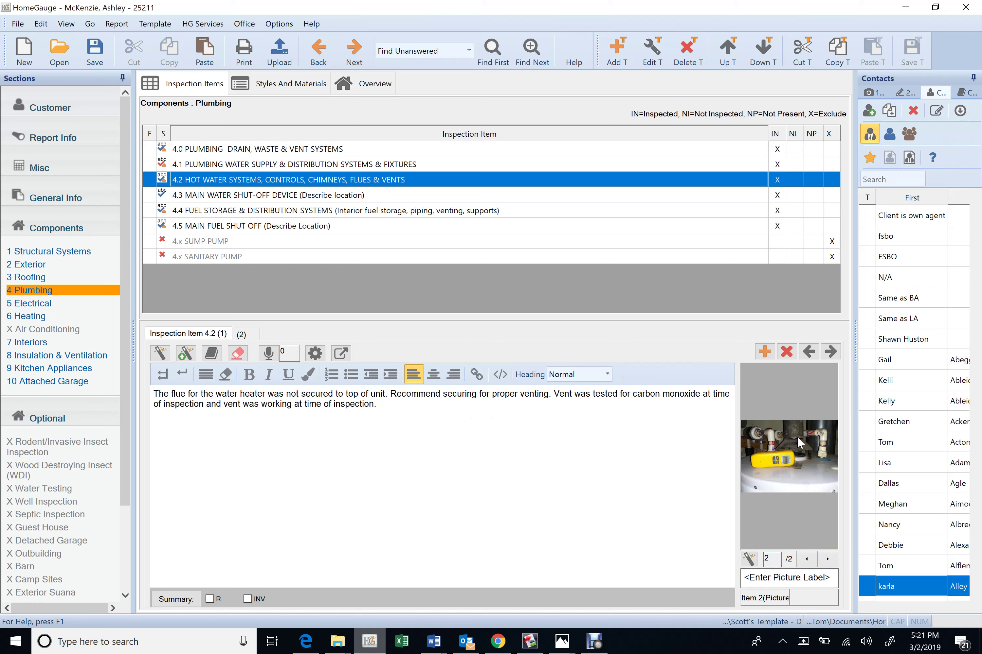
{"action": "key", "text": "BackSpace"}
{"action": "key", "text": "BackSpace"}
{"action": "key", "text": "BackSpace"}
{"action": "key", "text": "BackSpace"}
{"action": "key", "text": "BackSpace"}
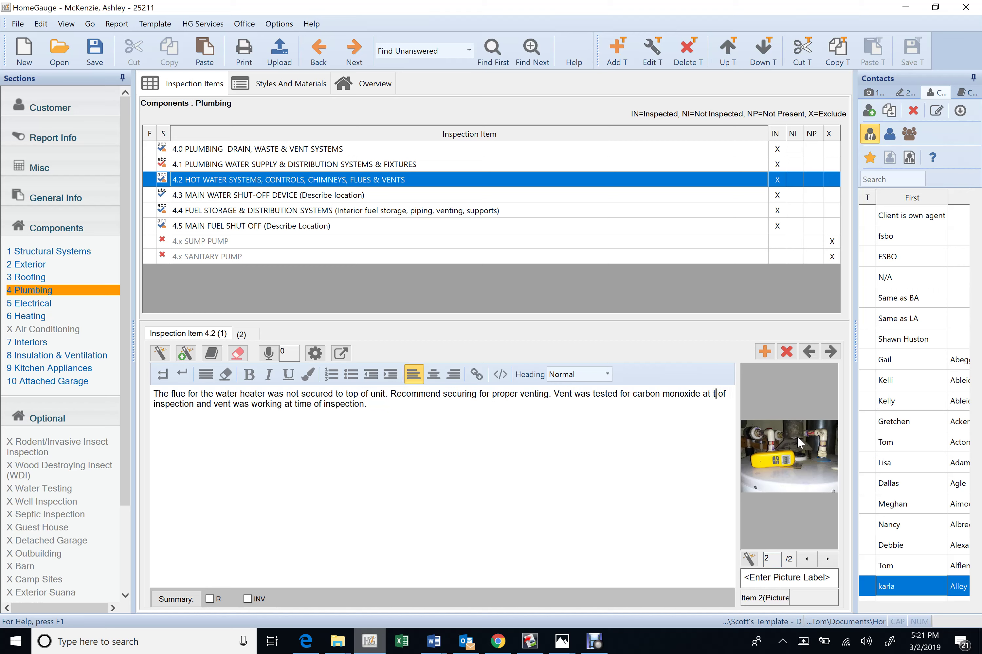
{"action": "key", "text": "BackSpace"}
{"action": "key", "text": "BackSpace"}
{"action": "type", "text": "and non was d"}
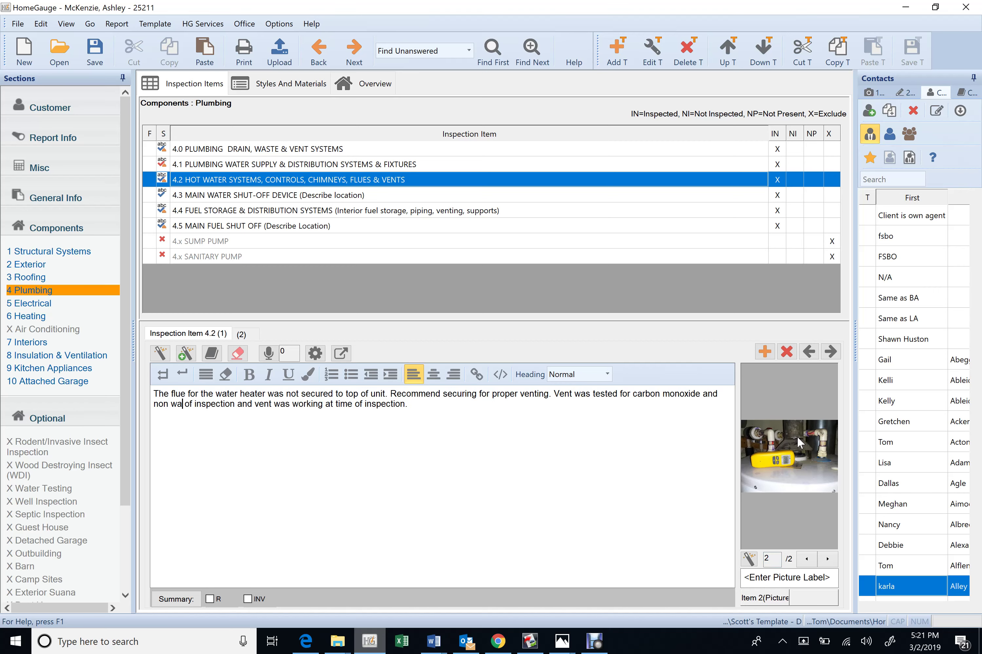
{"action": "type", "text": "etecte"}
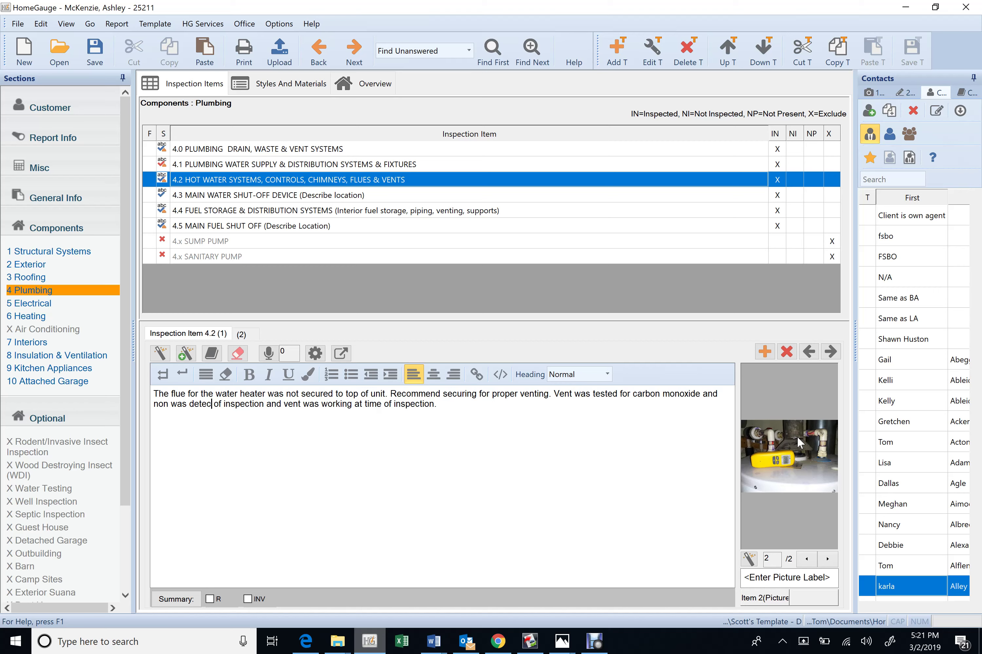
{"action": "type", "text": "d."}
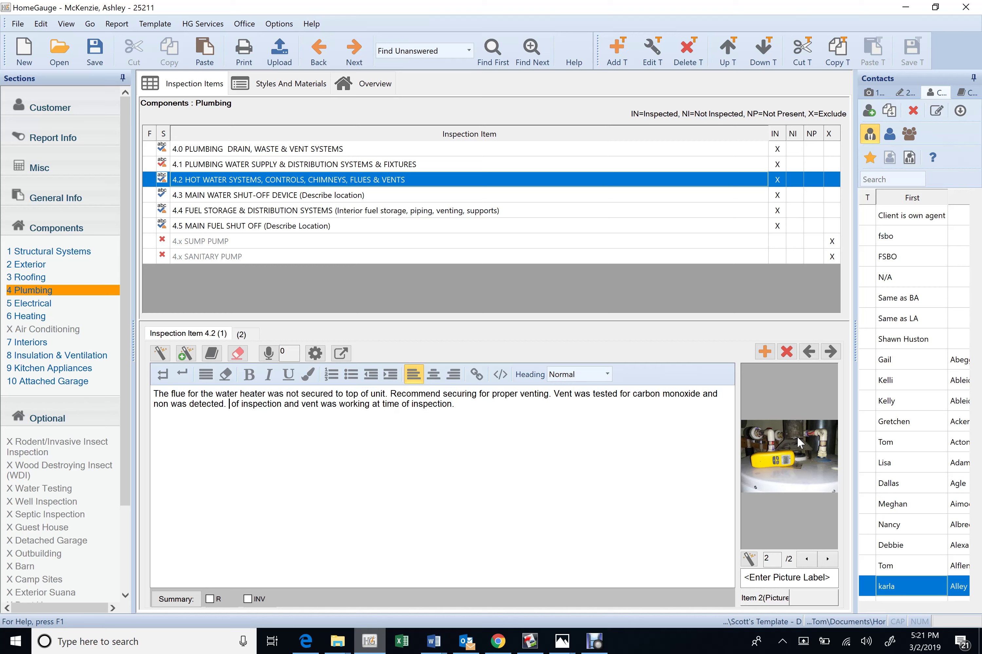
{"action": "key", "text": "Delete"}
{"action": "key", "text": "Delete"}
{"action": "key", "text": "Delete"}
{"action": "key", "text": "Delete"}
{"action": "key", "text": "Delete"}
{"action": "key", "text": "Delete"}
{"action": "key", "text": "Delete"}
{"action": "key", "text": "Delete"}
{"action": "key", "text": "Delete"}
{"action": "key", "text": "Delete"}
{"action": "key", "text": "Delete"}
{"action": "key", "text": "Delete"}
{"action": "key", "text": "Delete"}
{"action": "key", "text": "Delete"}
{"action": "key", "text": "Delete"}
{"action": "key", "text": "Delete"}
{"action": "key", "text": "Delete"}
{"action": "key", "text": "Delete"}
{"action": "key", "text": "Delete"}
{"action": "key", "text": "Delete"}
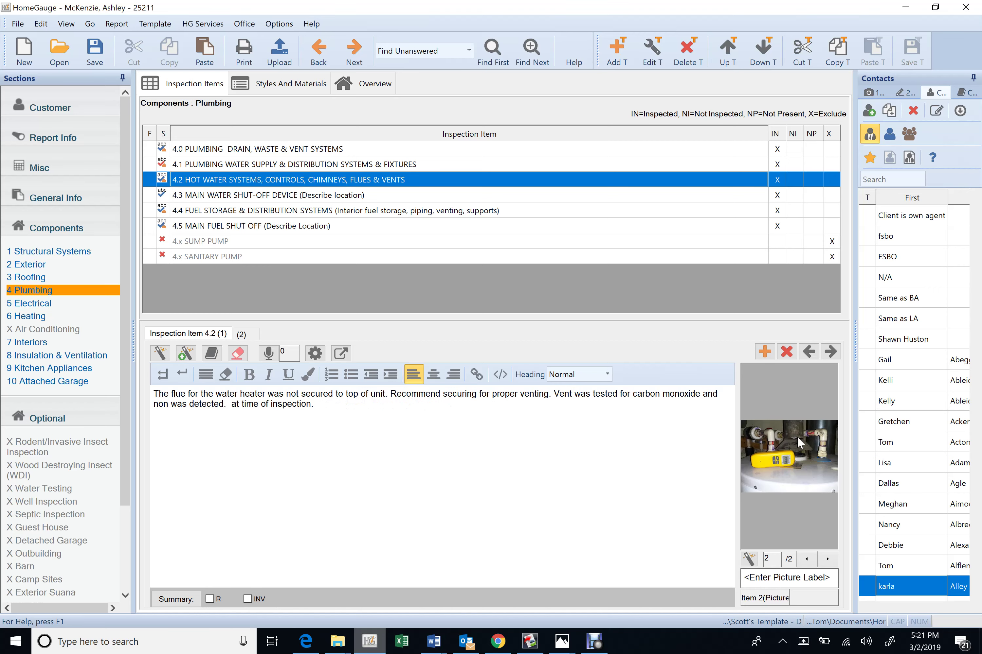
{"action": "key", "text": "Delete"}
{"action": "key", "text": "Delete"}
{"action": "key", "text": "Delete"}
{"action": "key", "text": "Delete"}
{"action": "key", "text": "Delete"}
{"action": "key", "text": "Delete"}
{"action": "key", "text": "Delete"}
{"action": "left_click", "coordinate": [242, 336]}
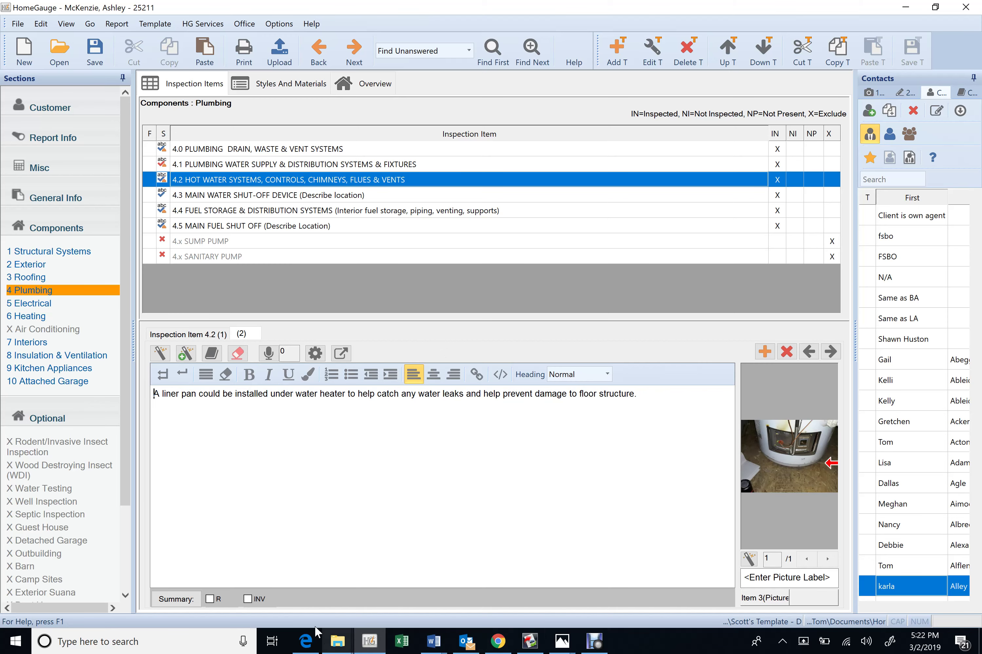
{"action": "mouse_move", "coordinate": [337, 644]}
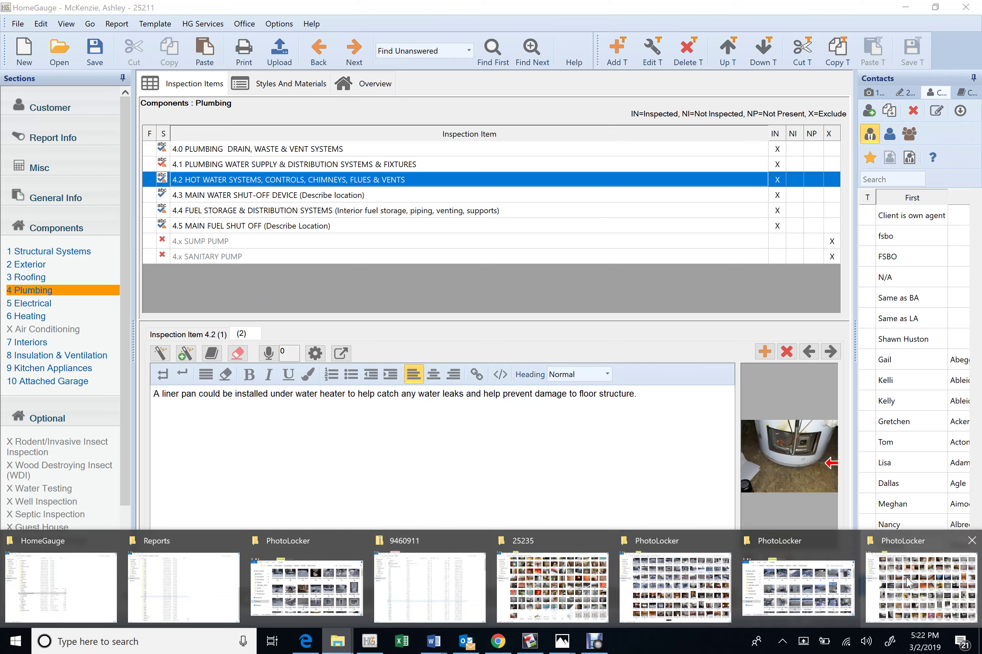
{"action": "left_click", "coordinate": [794, 589]}
{"action": "left_click", "coordinate": [422, 390]}
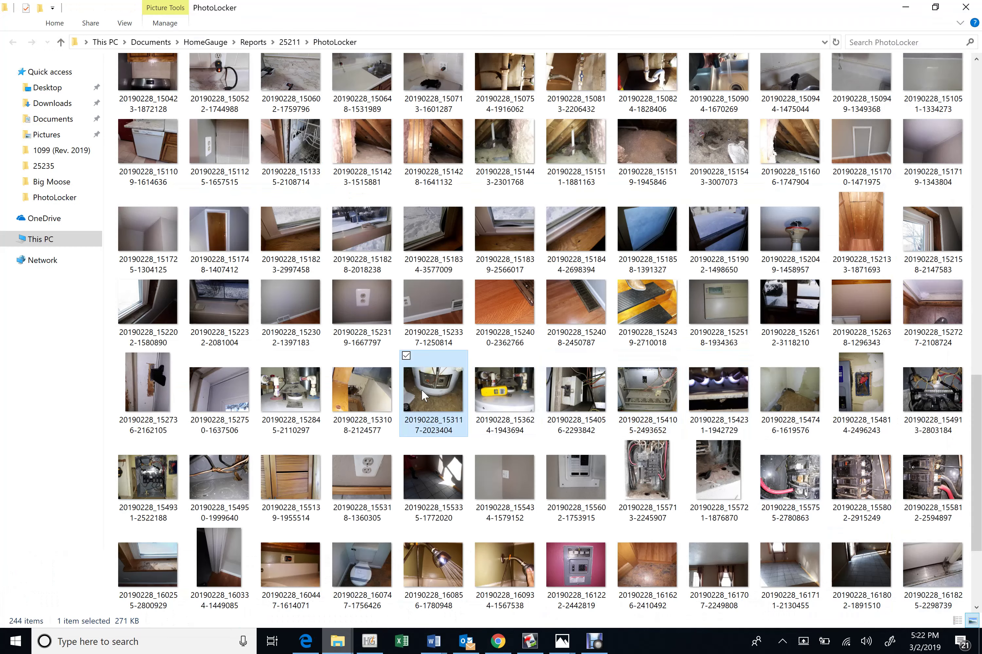
{"action": "double_click", "coordinate": [421, 389]}
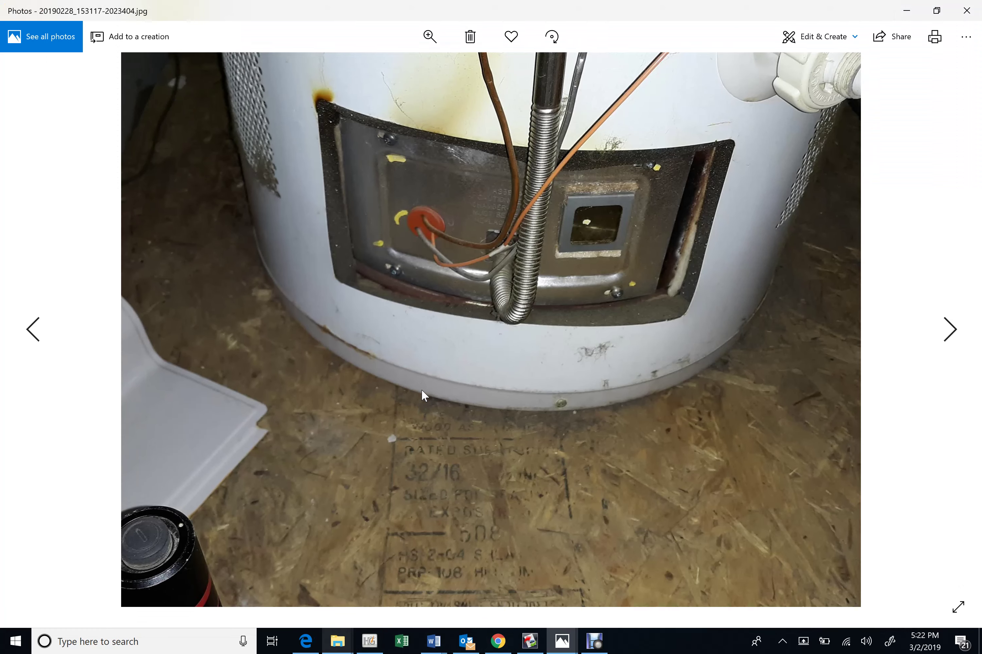
{"action": "key", "text": "Right"}
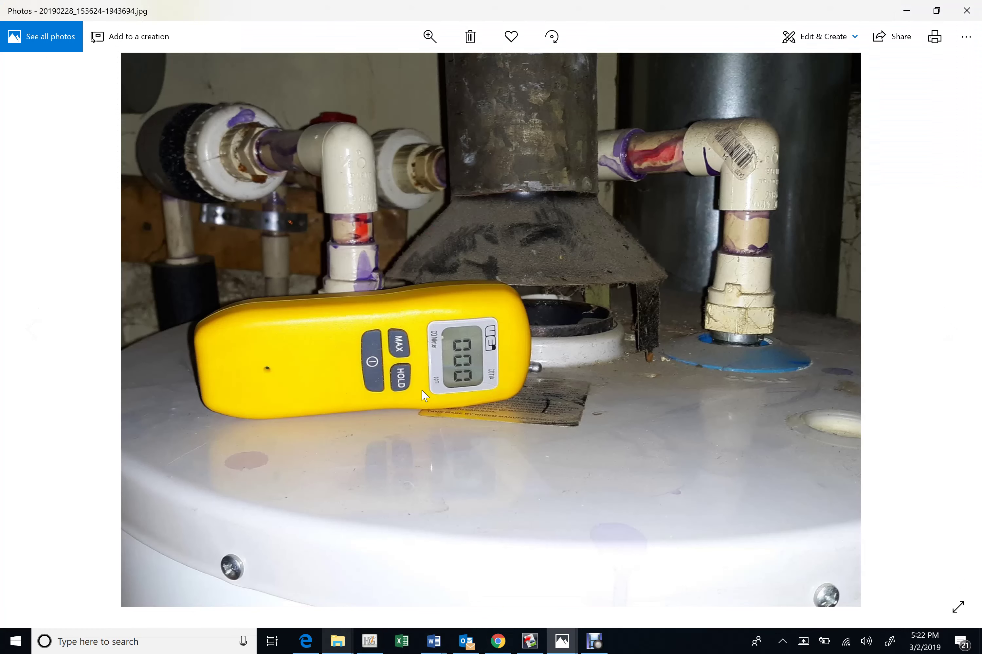
{"action": "key", "text": "Left"}
{"action": "key", "text": "Left"}
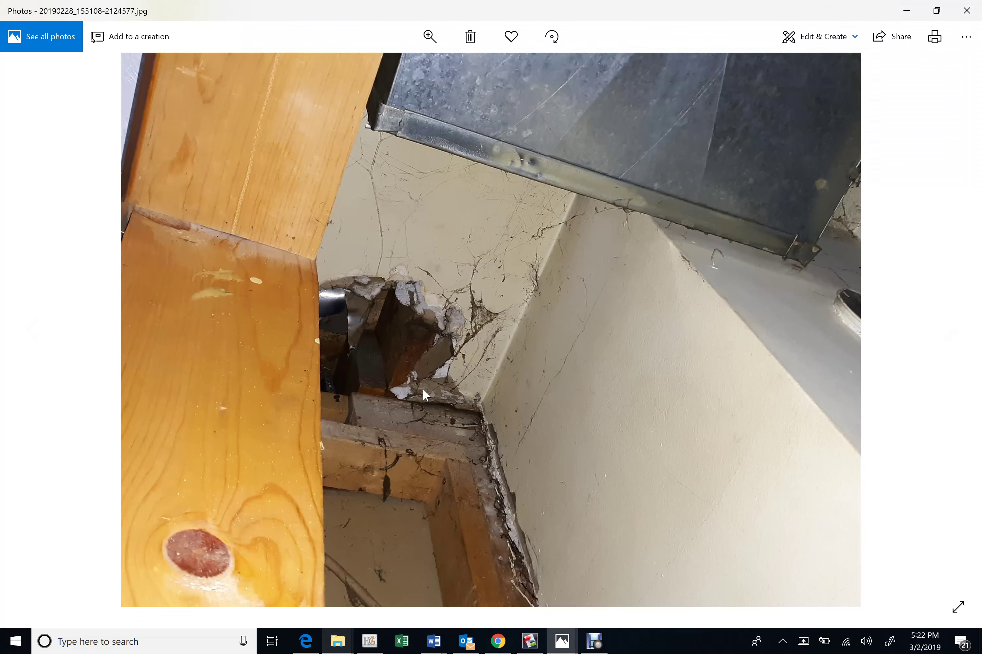
{"action": "key", "text": "Right"}
{"action": "key", "text": "Left"}
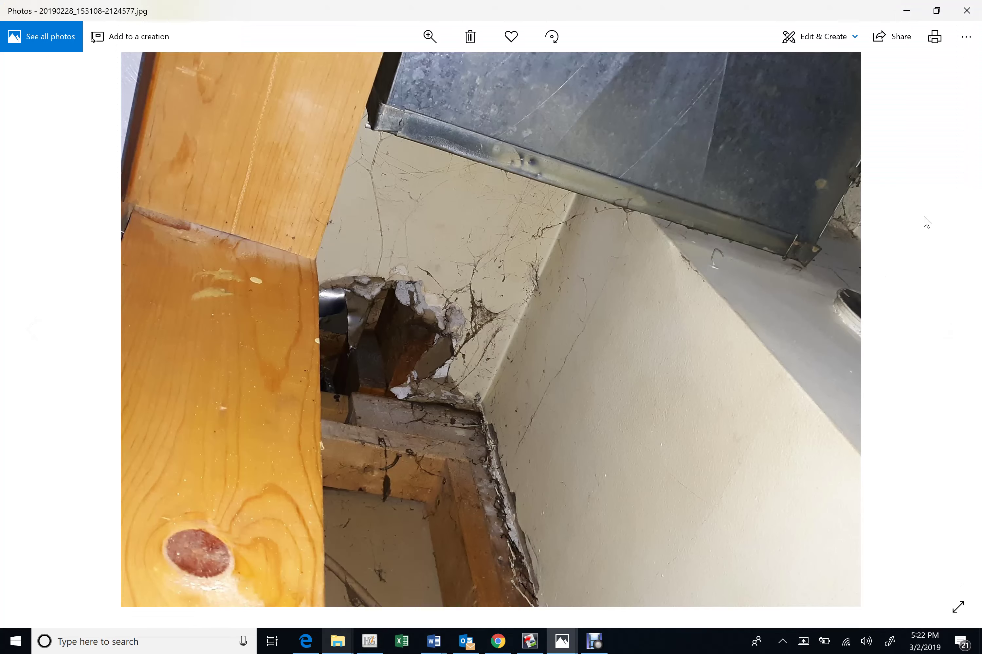
{"action": "left_click", "coordinate": [978, 9]}
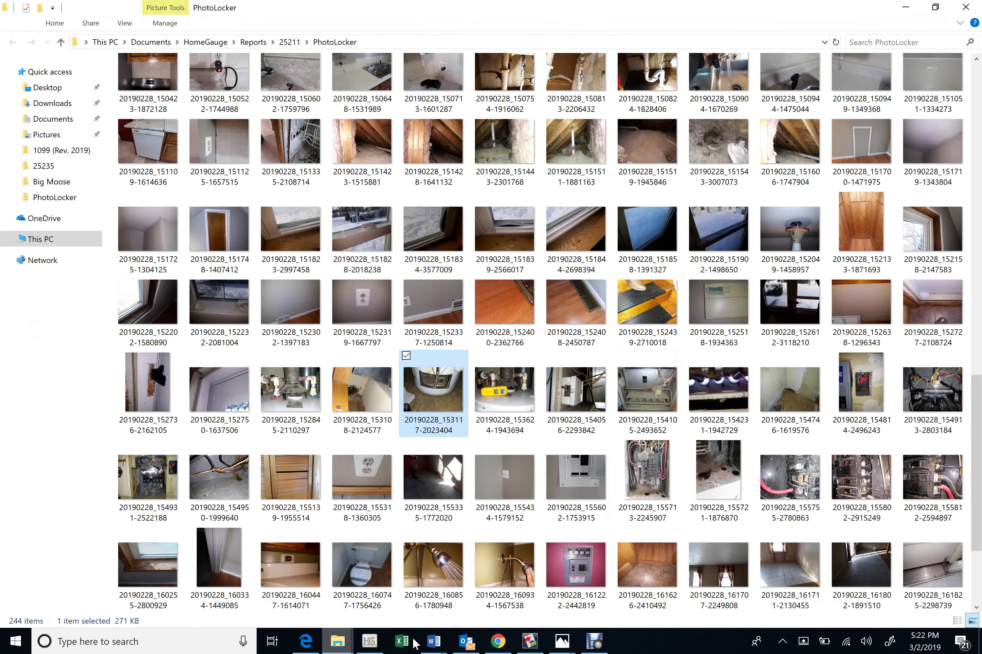
{"action": "left_click", "coordinate": [369, 641]}
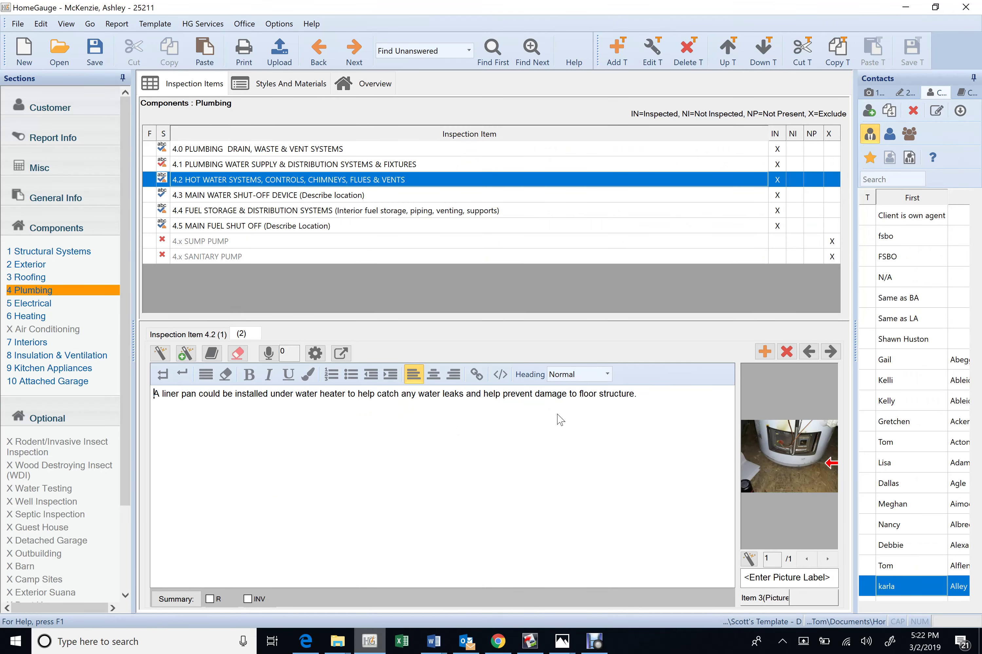
Step: Select inspection item 4.3, the main water shut-off device
{"action": "left_click", "coordinate": [368, 196]}
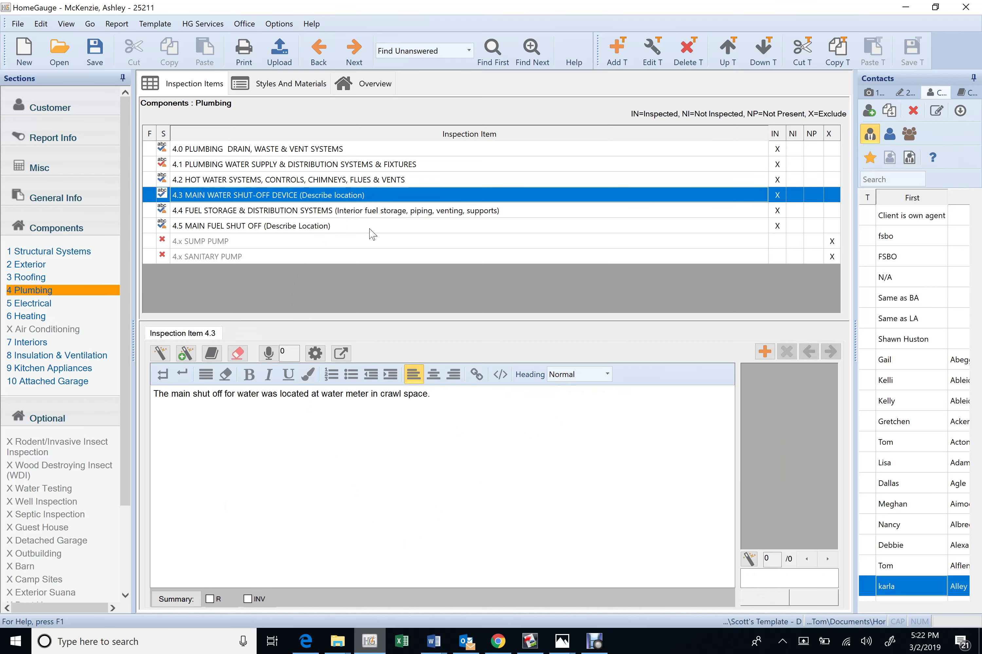
{"action": "left_click", "coordinate": [382, 210]}
{"action": "left_click", "coordinate": [364, 201]}
Step: View the under-sink pipe photo from the PhotoLocker folder, then return to HomeGauge
{"action": "mouse_move", "coordinate": [337, 642]}
{"action": "left_click", "coordinate": [897, 574]}
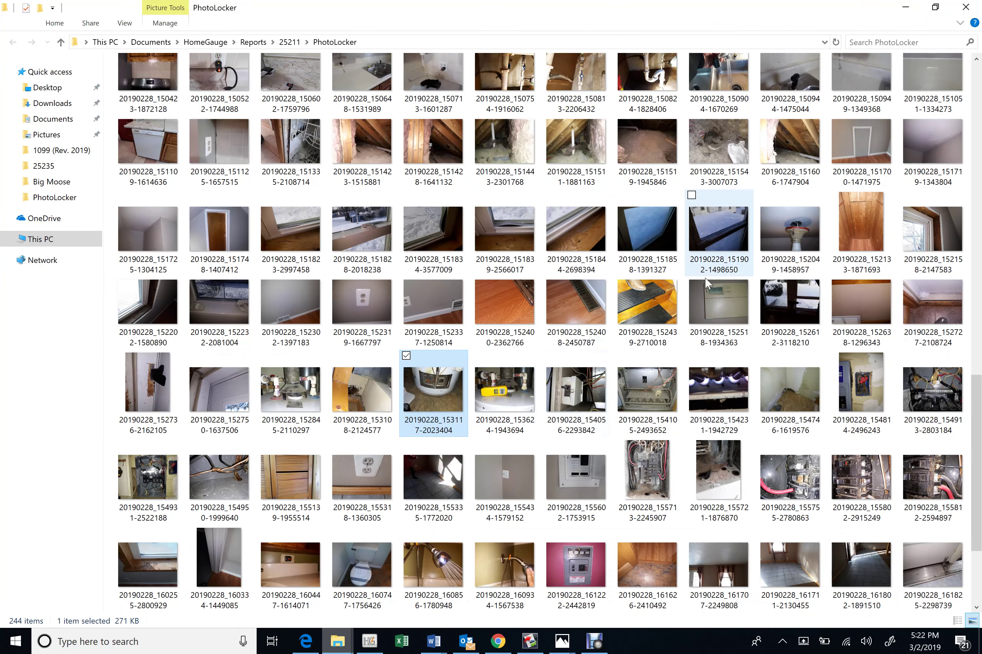
{"action": "scroll", "coordinate": [685, 296], "scroll_direction": "down", "scroll_amount": 3}
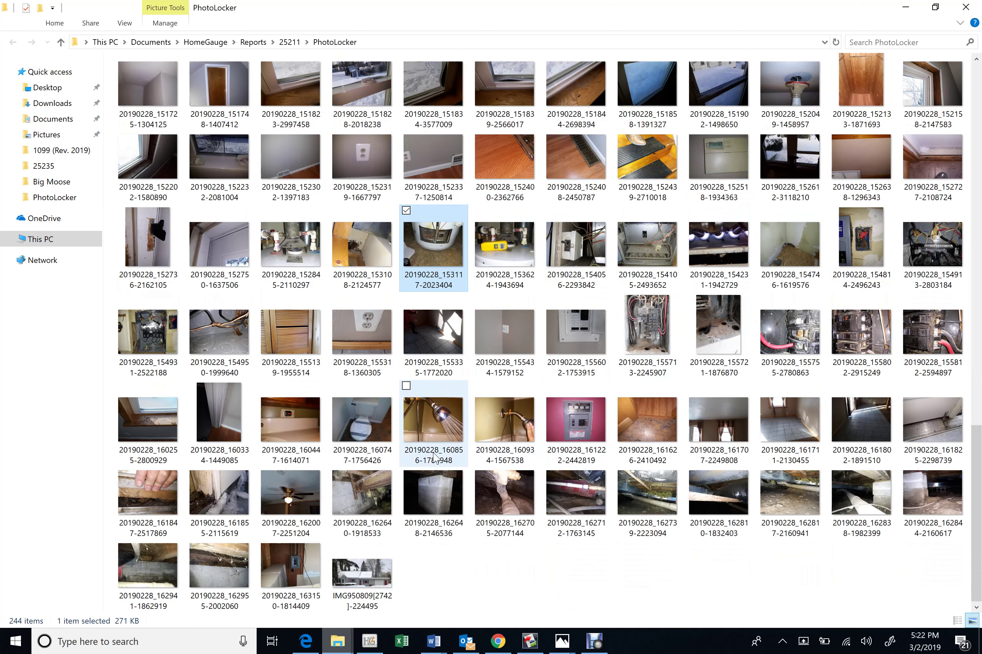
{"action": "scroll", "coordinate": [383, 459], "scroll_direction": "up", "scroll_amount": 8}
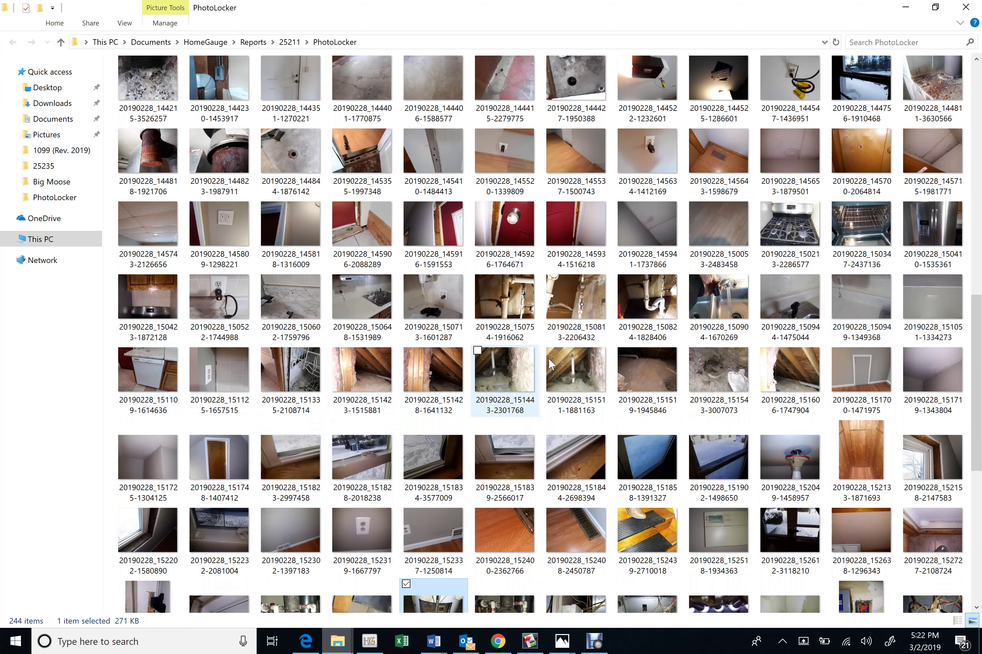
{"action": "double_click", "coordinate": [660, 302]}
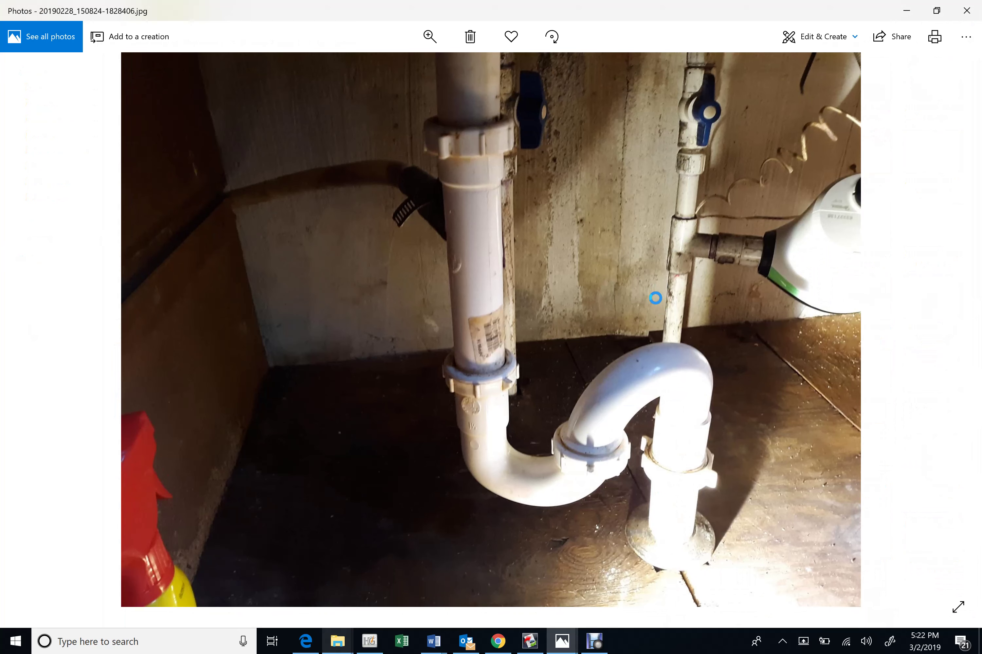
{"action": "left_click", "coordinate": [966, 10]}
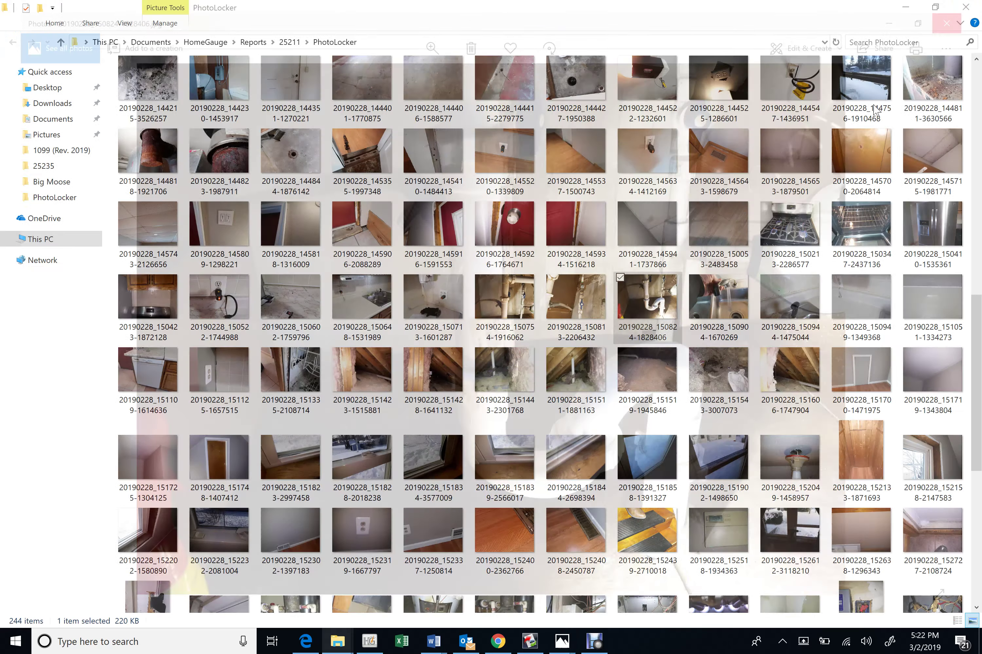
{"action": "left_click", "coordinate": [369, 641]}
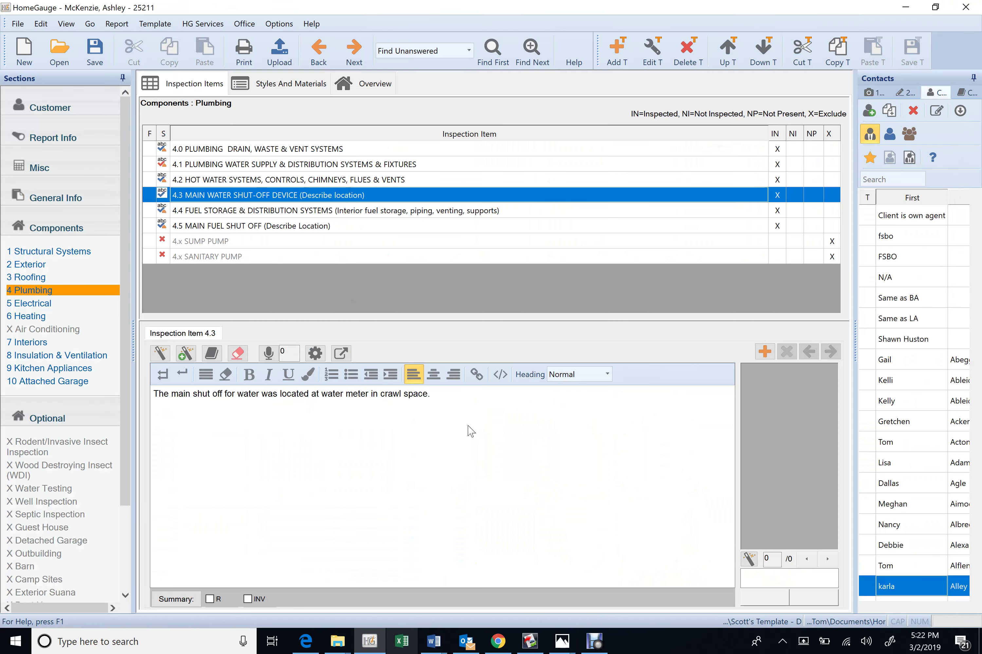
Step: Change the 4.3 shut-off location from 'crawl space.' to 'under kitchen sink.' and save the report
{"action": "key", "text": "BackSpace"}
{"action": "key", "text": "BackSpace"}
{"action": "key", "text": "BackSpace"}
{"action": "key", "text": "BackSpace"}
{"action": "key", "text": "BackSpace"}
{"action": "key", "text": "BackSpace"}
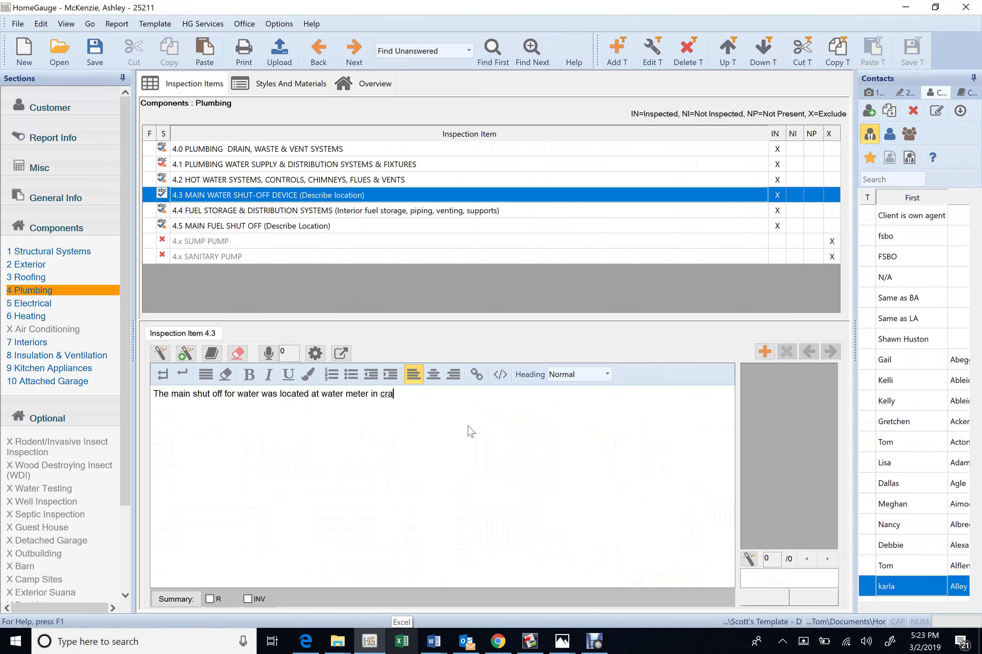
{"action": "key", "text": "BackSpace"}
{"action": "key", "text": "BackSpace"}
{"action": "key", "text": "BackSpace"}
{"action": "type", "text": "under kitchen sink"}
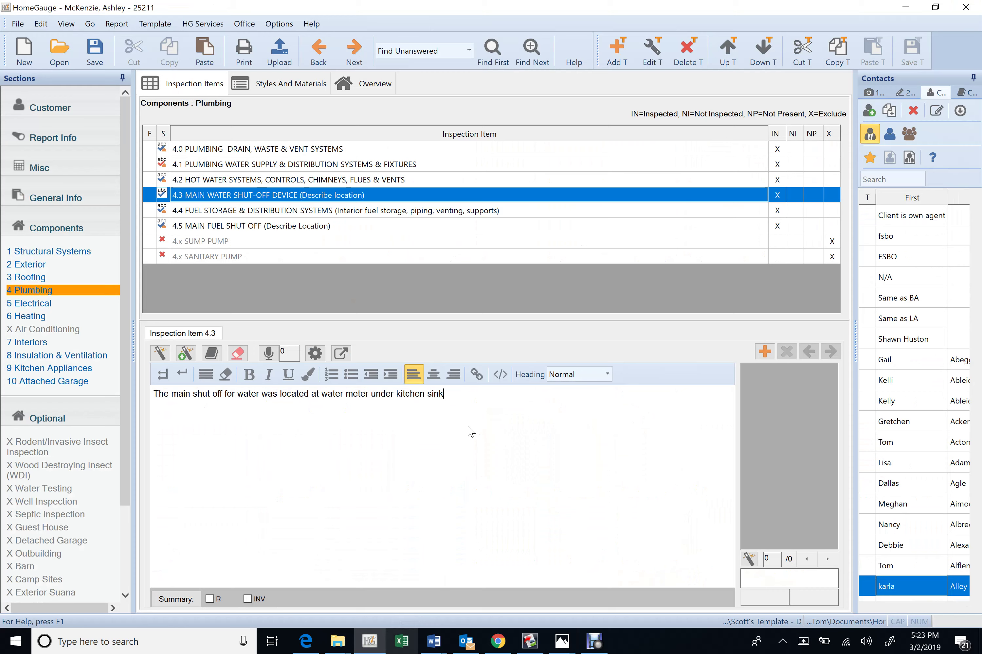
{"action": "type", "text": "."}
{"action": "left_click", "coordinate": [96, 52]}
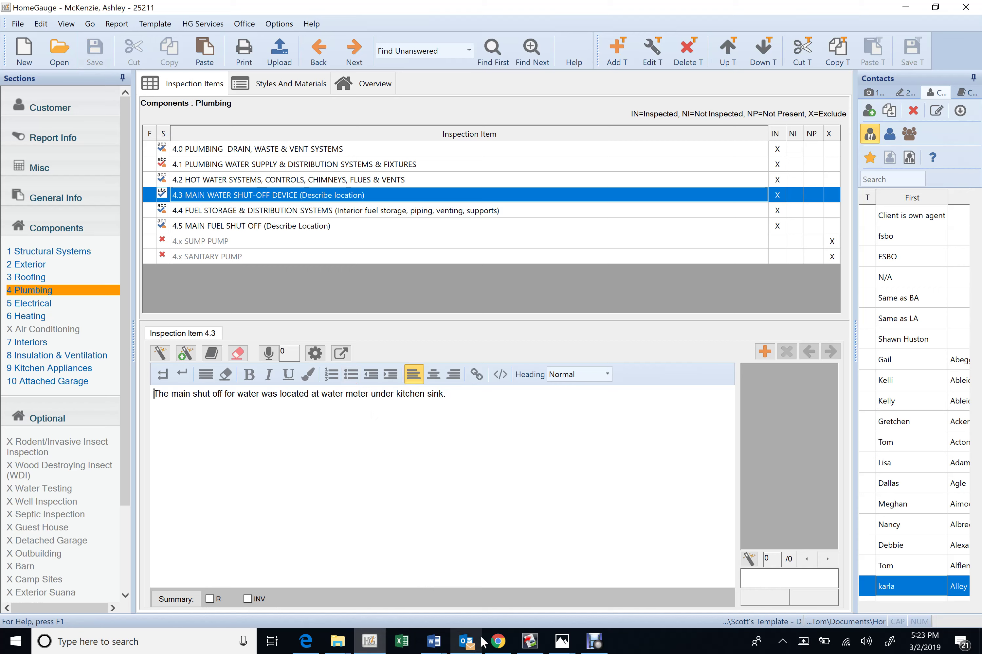
{"action": "left_click", "coordinate": [379, 648]}
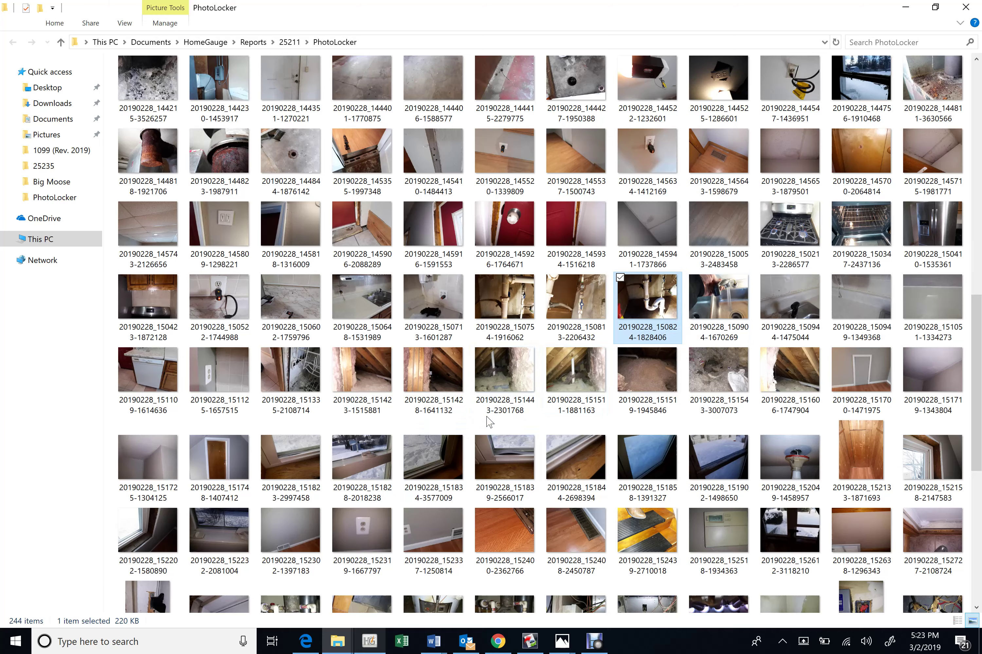
{"action": "scroll", "coordinate": [489, 422], "scroll_direction": "up", "scroll_amount": 10}
{"action": "scroll", "coordinate": [489, 422], "scroll_direction": "down", "scroll_amount": 20}
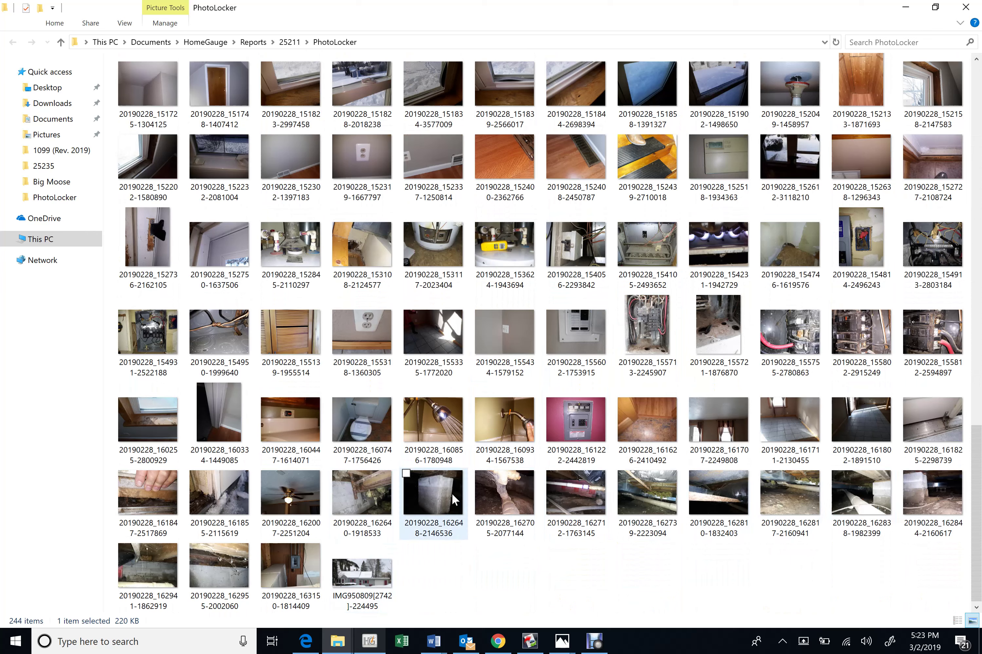
{"action": "left_click", "coordinate": [365, 500]}
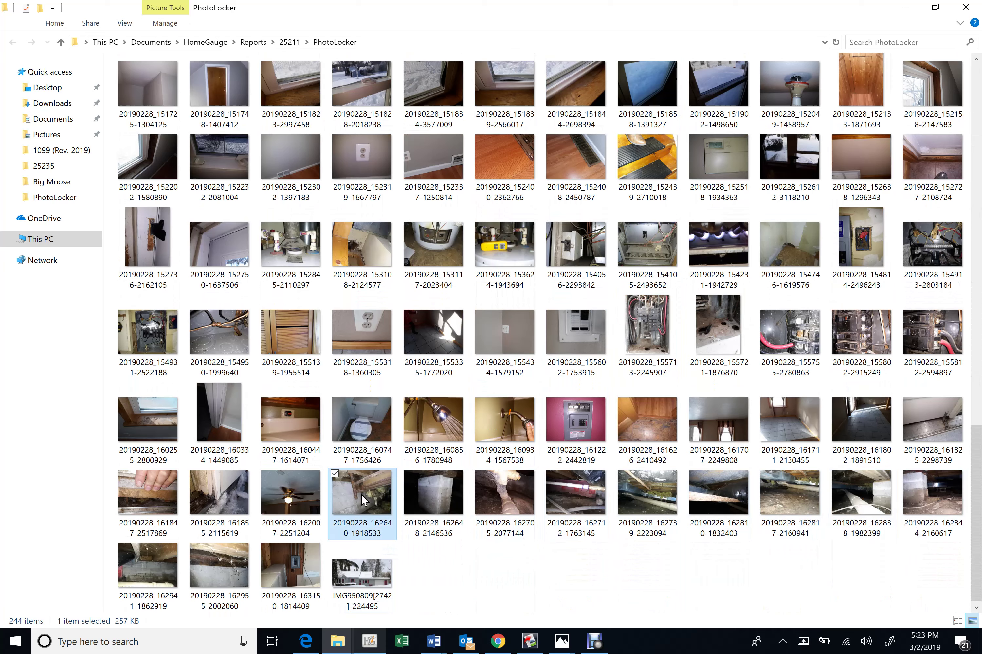
{"action": "double_click", "coordinate": [362, 498]}
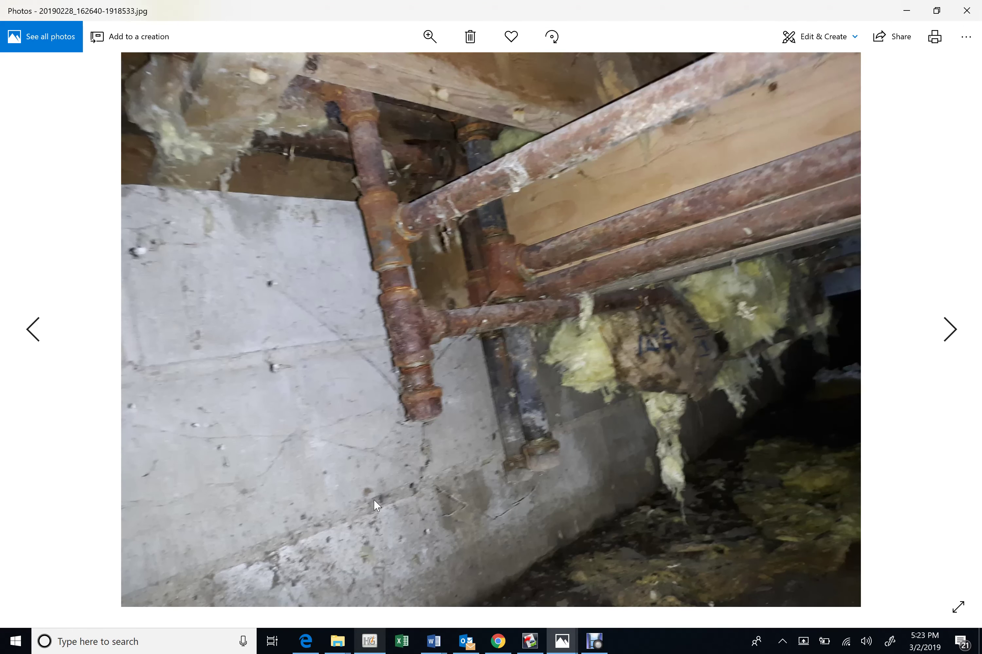
Step: Browse the crawl space photos past the electrical panel shot, then return to HomeGauge
{"action": "left_click", "coordinate": [36, 335]}
{"action": "left_click", "coordinate": [37, 336]}
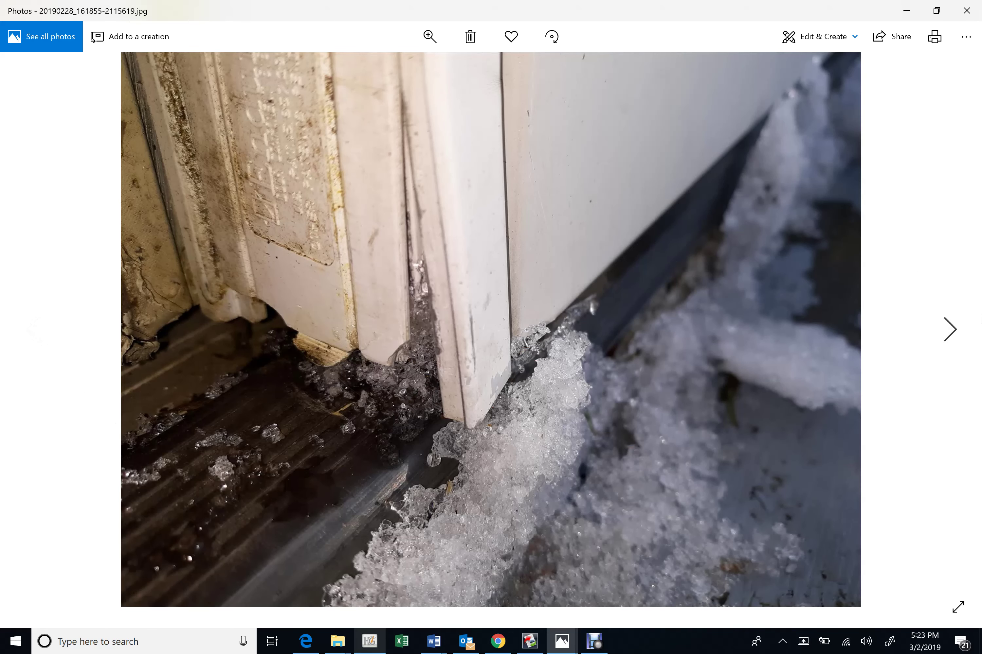
{"action": "left_click", "coordinate": [961, 324]}
{"action": "left_click", "coordinate": [962, 324]}
{"action": "left_click", "coordinate": [962, 324]}
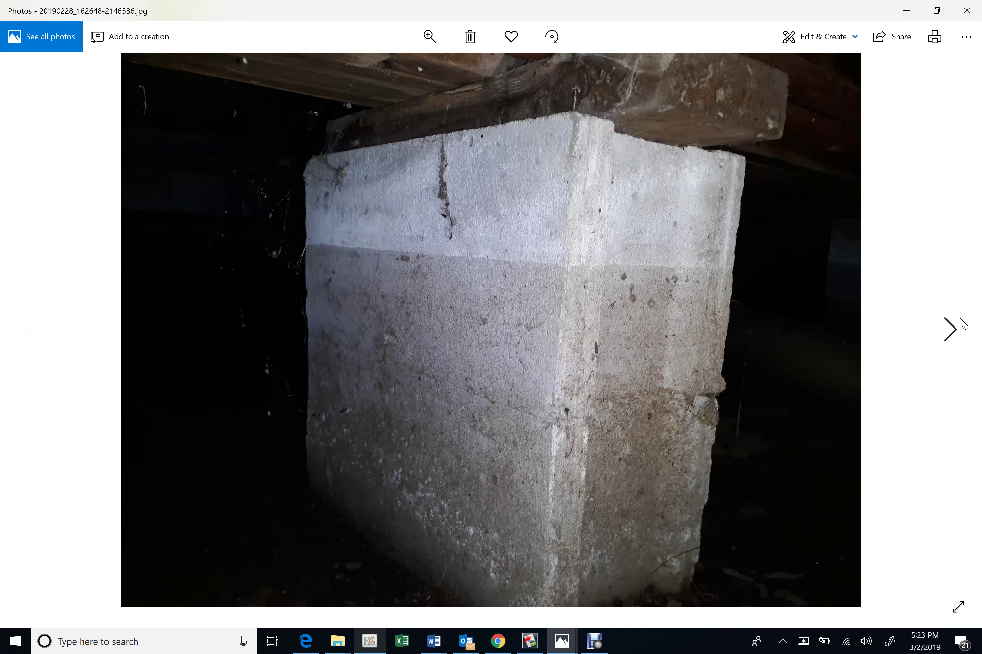
{"action": "left_click", "coordinate": [962, 324]}
{"action": "left_click", "coordinate": [962, 324]}
{"action": "left_click", "coordinate": [963, 324]}
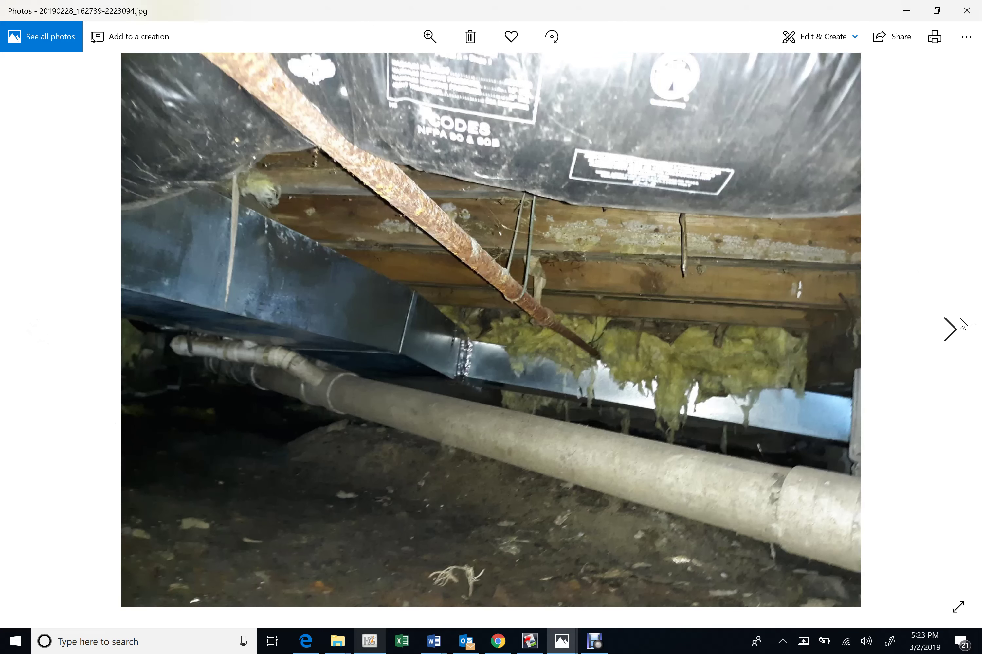
{"action": "left_click", "coordinate": [963, 324]}
{"action": "left_click", "coordinate": [962, 324]}
{"action": "left_click", "coordinate": [963, 324]}
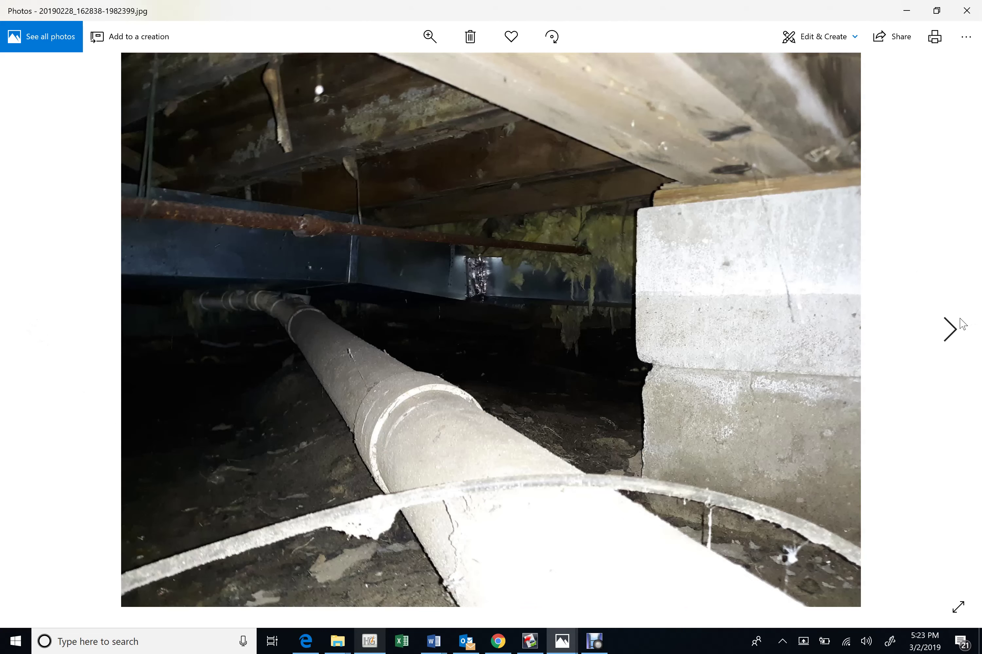
{"action": "left_click", "coordinate": [962, 324]}
{"action": "left_click", "coordinate": [963, 324]}
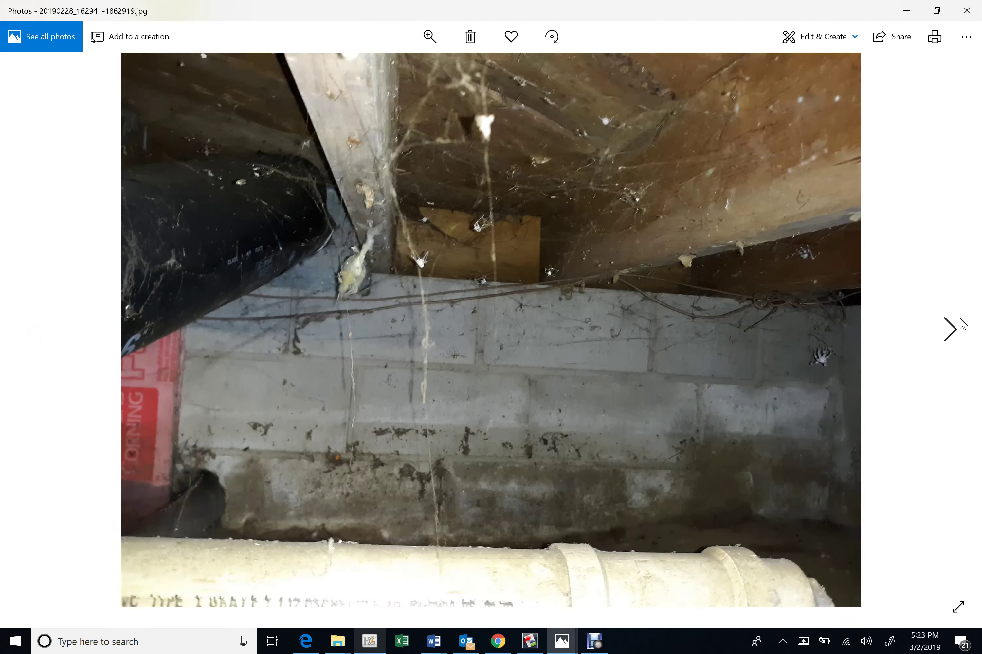
{"action": "left_click", "coordinate": [963, 324]}
{"action": "left_click", "coordinate": [963, 325]}
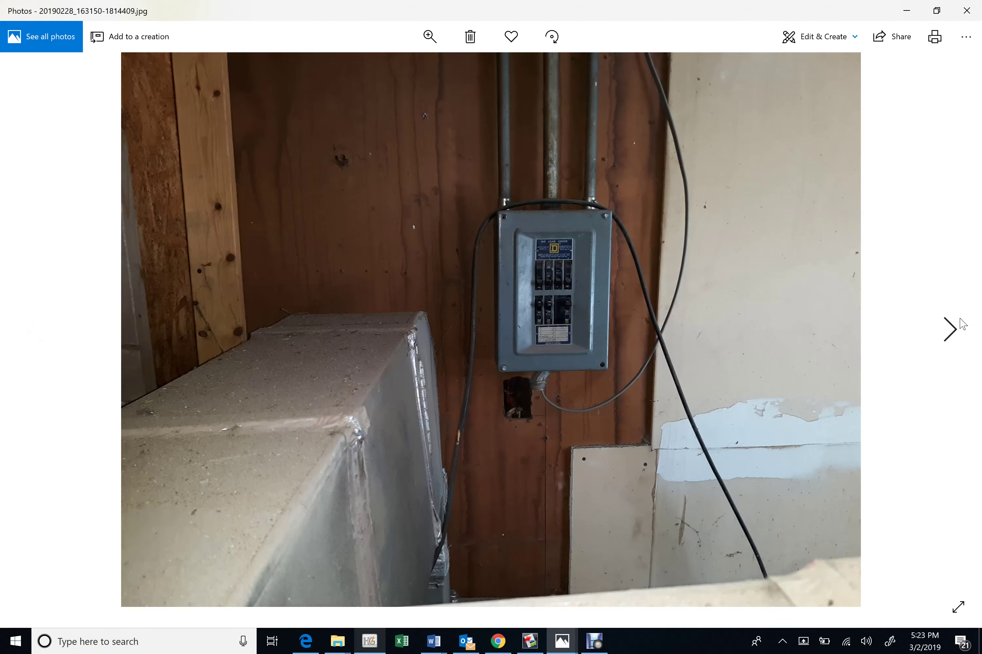
{"action": "left_click", "coordinate": [958, 325]}
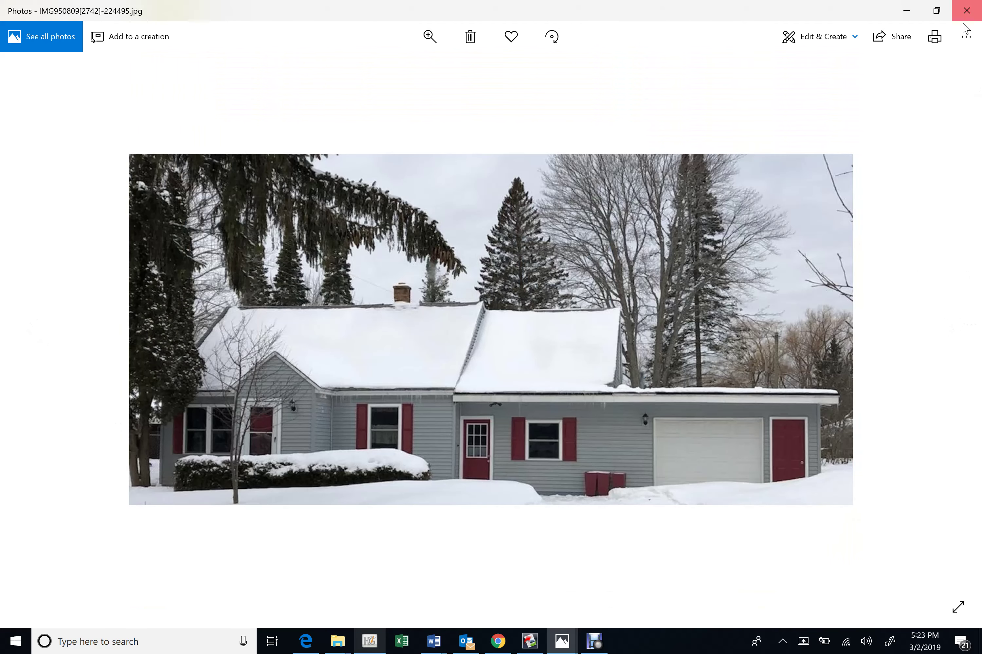
{"action": "left_click", "coordinate": [966, 10]}
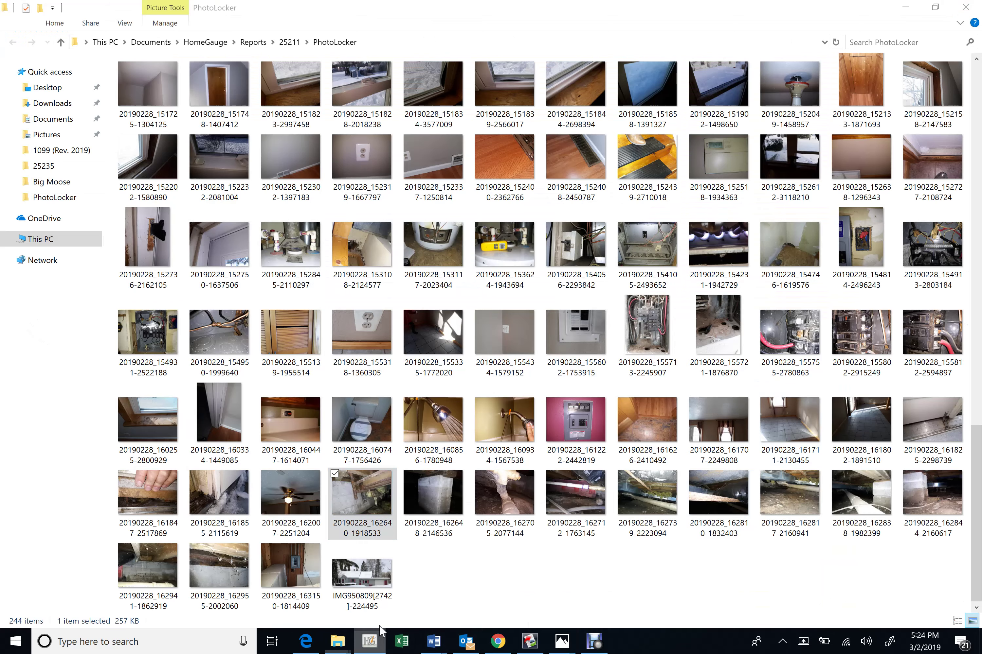
{"action": "left_click", "coordinate": [370, 641]}
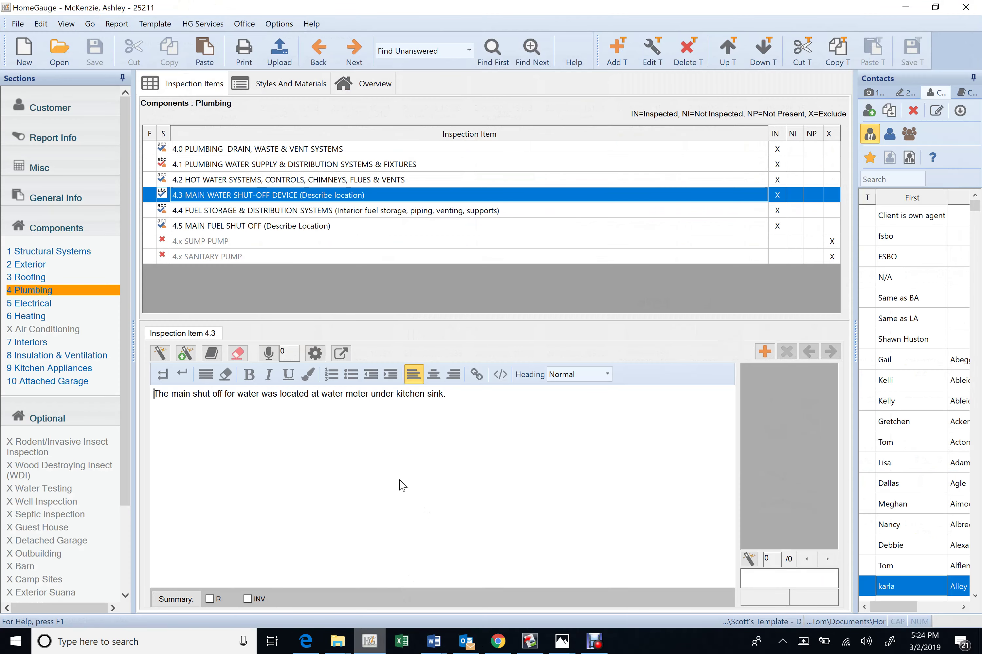
Step: Add item 4.4's gas-line comment to the INV summary and make it end 'repair as or if needed.'
{"action": "left_click", "coordinate": [269, 214]}
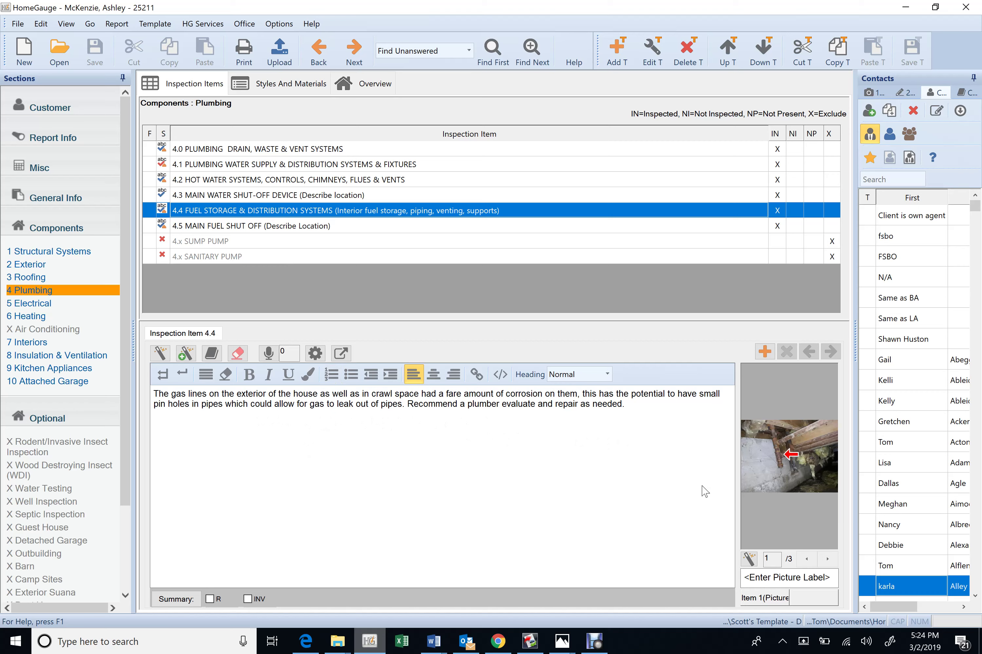
{"action": "left_click", "coordinate": [828, 559]}
{"action": "left_click", "coordinate": [828, 560]}
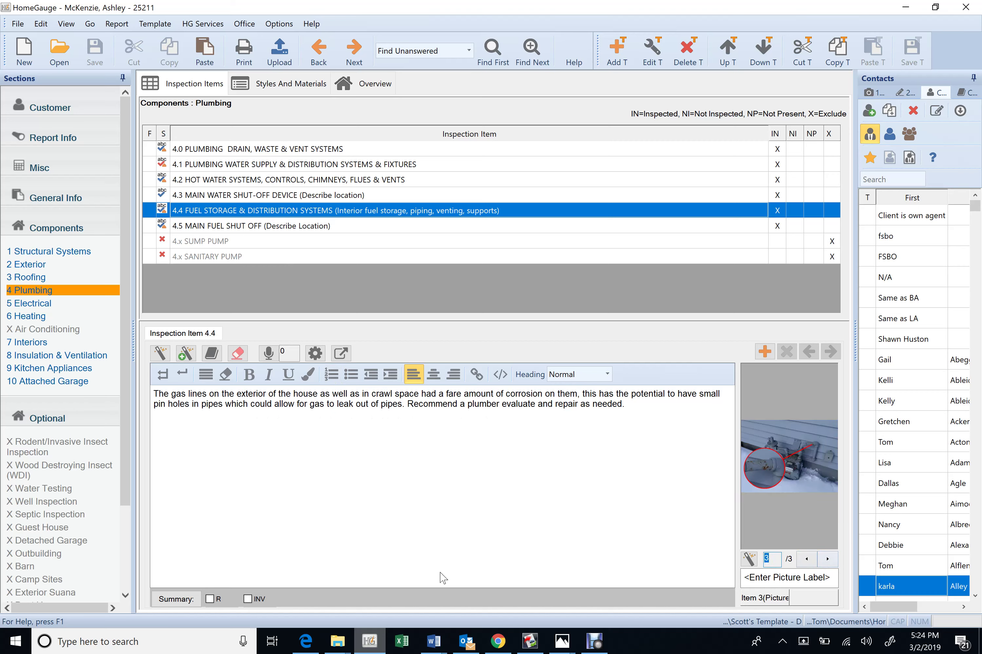
{"action": "left_click", "coordinate": [259, 599]}
{"action": "type", "text": "or if"}
{"action": "left_click", "coordinate": [259, 228]}
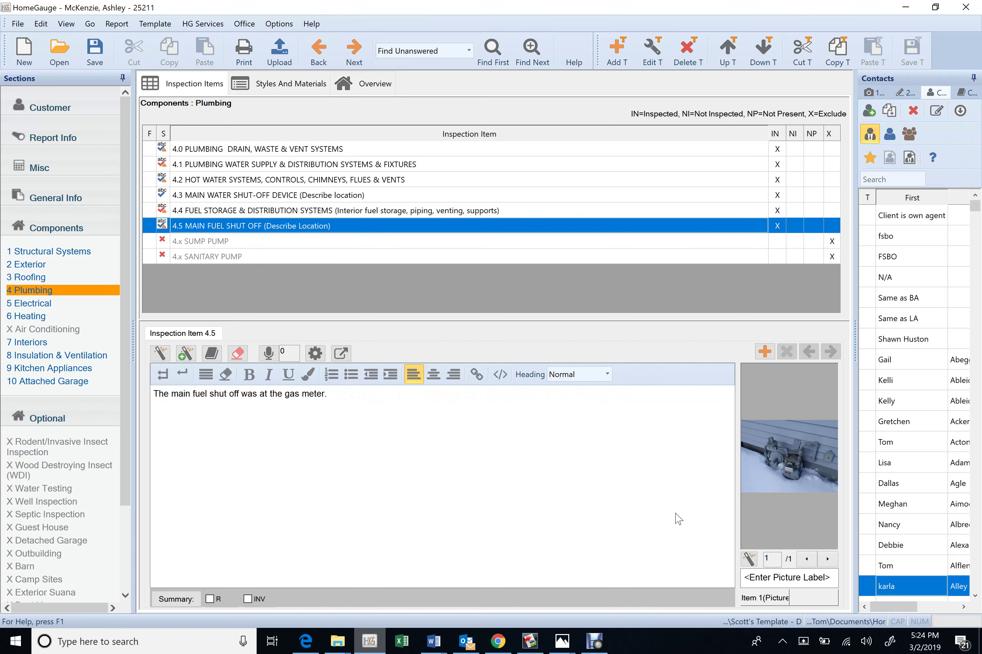
Step: Add a second comment to item 5.0, keeping the italic electrical repairs paragraph in the first
{"action": "left_click", "coordinate": [44, 304]}
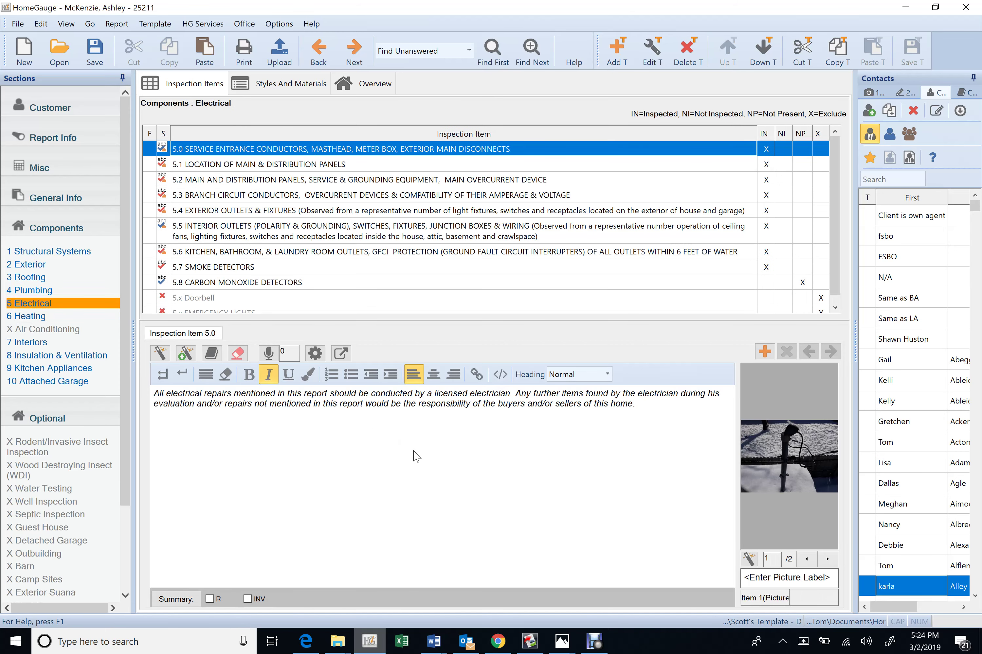
{"action": "left_click_drag", "start_coordinate": [638, 404], "coordinate": [154, 393]}
{"action": "right_click", "coordinate": [181, 399]}
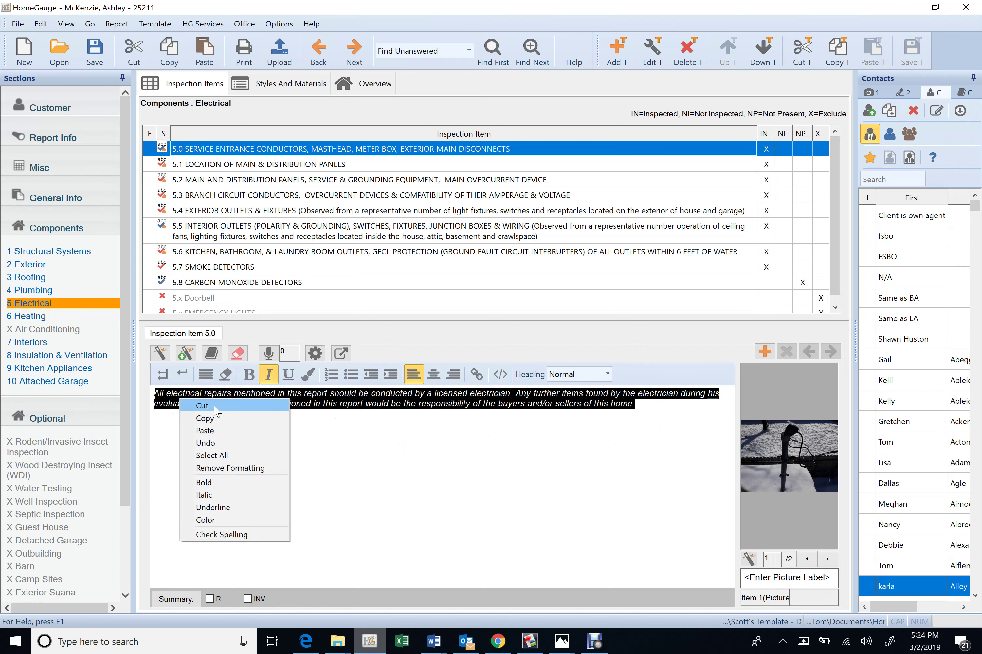
{"action": "left_click", "coordinate": [202, 406]}
{"action": "left_click", "coordinate": [764, 352]}
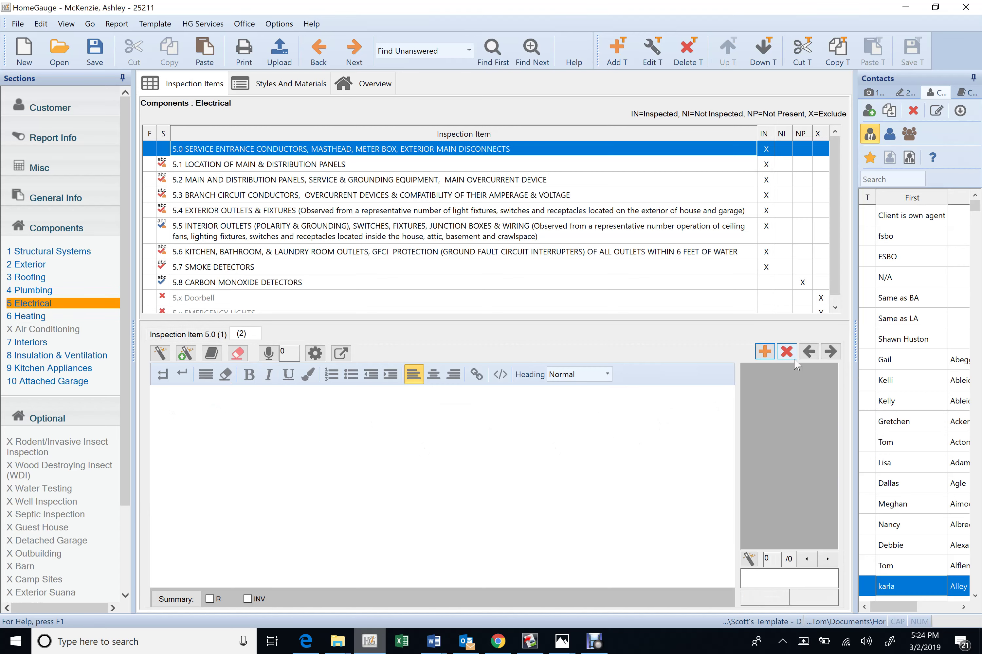
{"action": "left_click", "coordinate": [809, 351]}
{"action": "right_click", "coordinate": [429, 432]}
{"action": "left_click", "coordinate": [465, 463]}
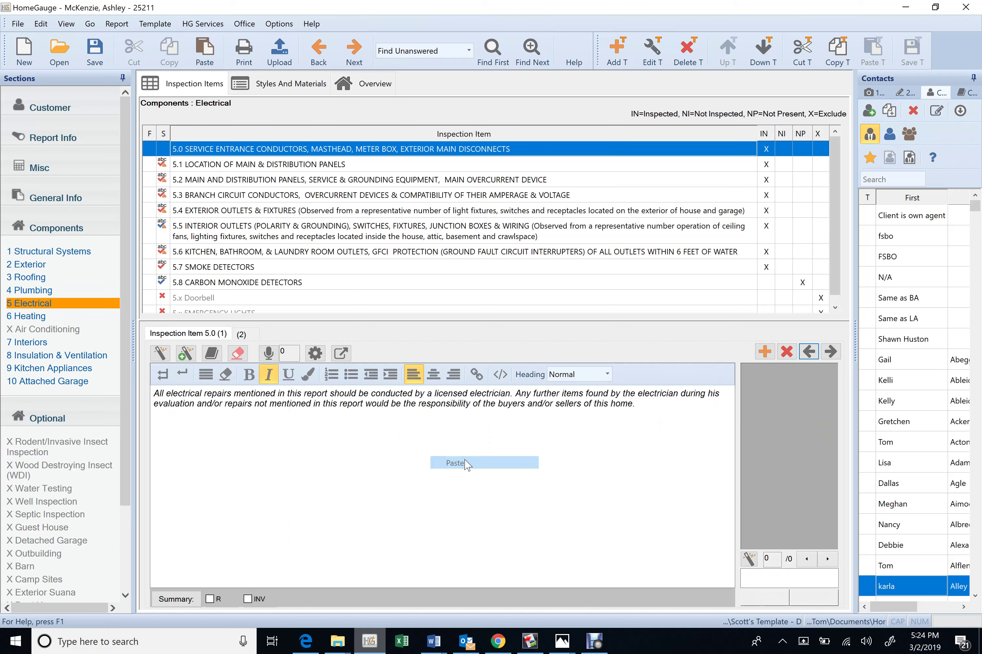
Step: Fill the second comment with the Overhead Service stock text on masthead, drip loop and meter box
{"action": "left_click", "coordinate": [830, 352]}
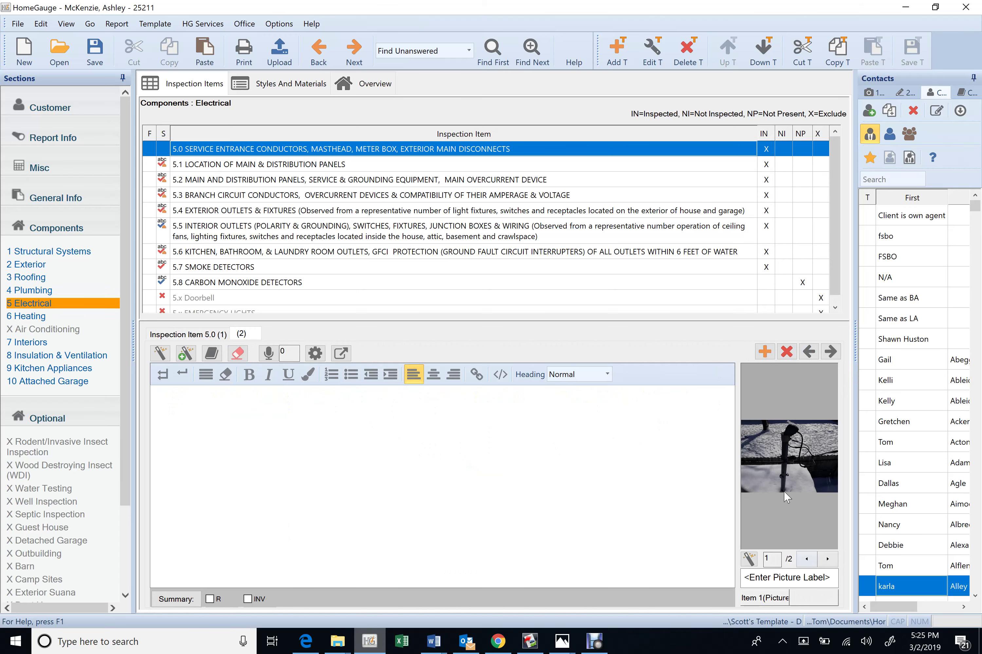
{"action": "left_click", "coordinate": [824, 560]}
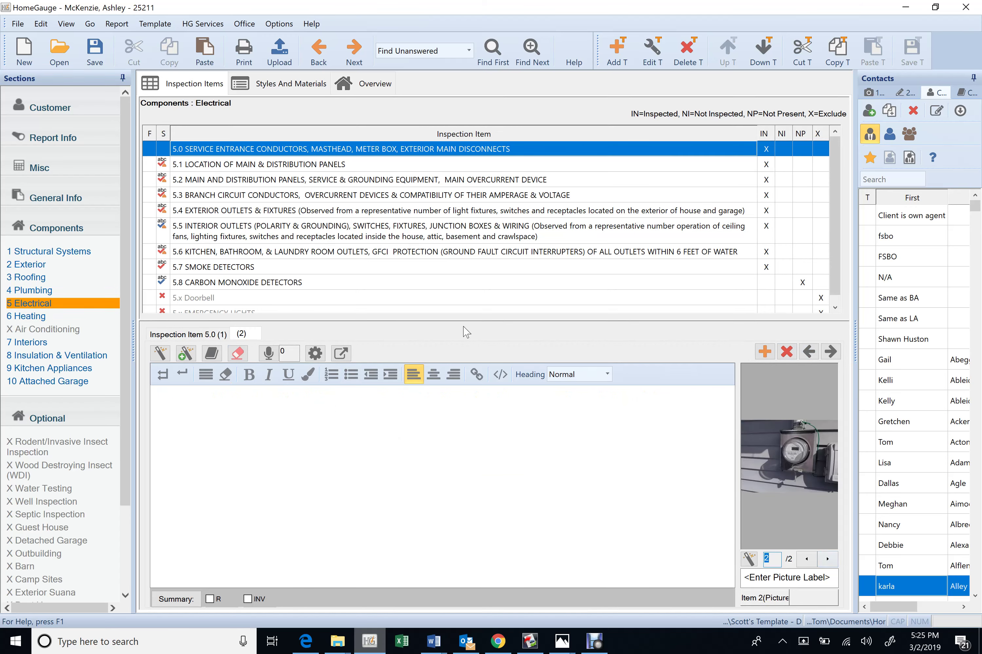
{"action": "double_click", "coordinate": [482, 150]}
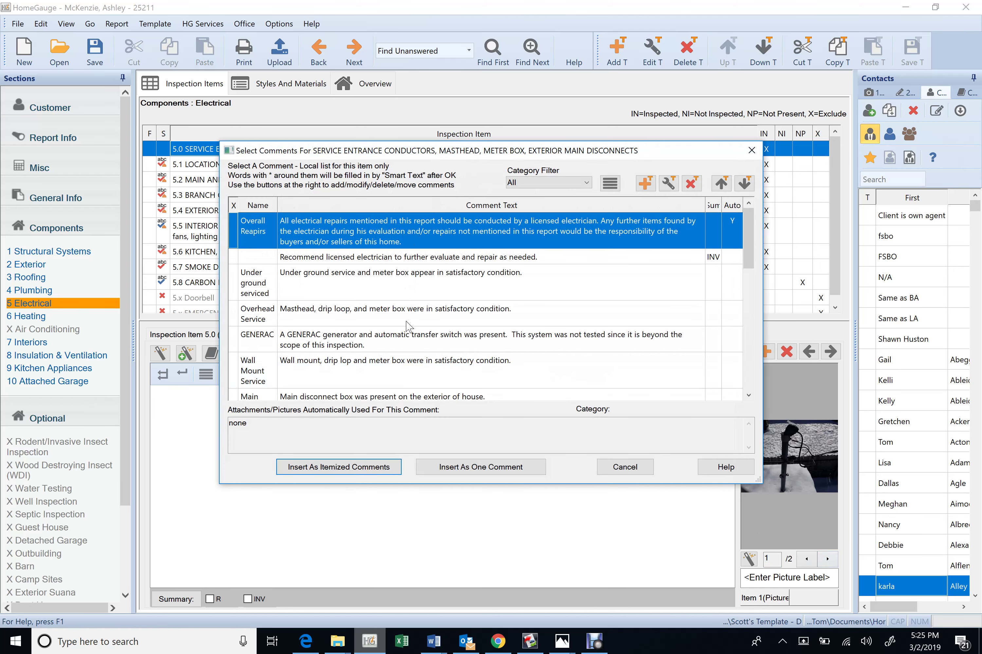
{"action": "left_click", "coordinate": [408, 320]}
{"action": "left_click", "coordinate": [486, 469]}
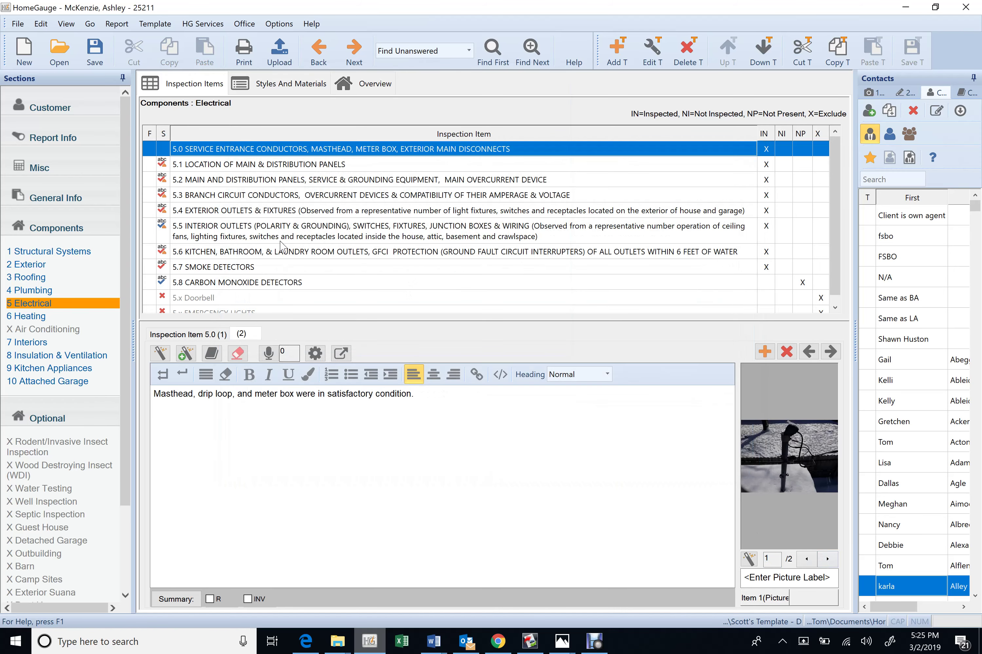
{"action": "left_click", "coordinate": [306, 169]}
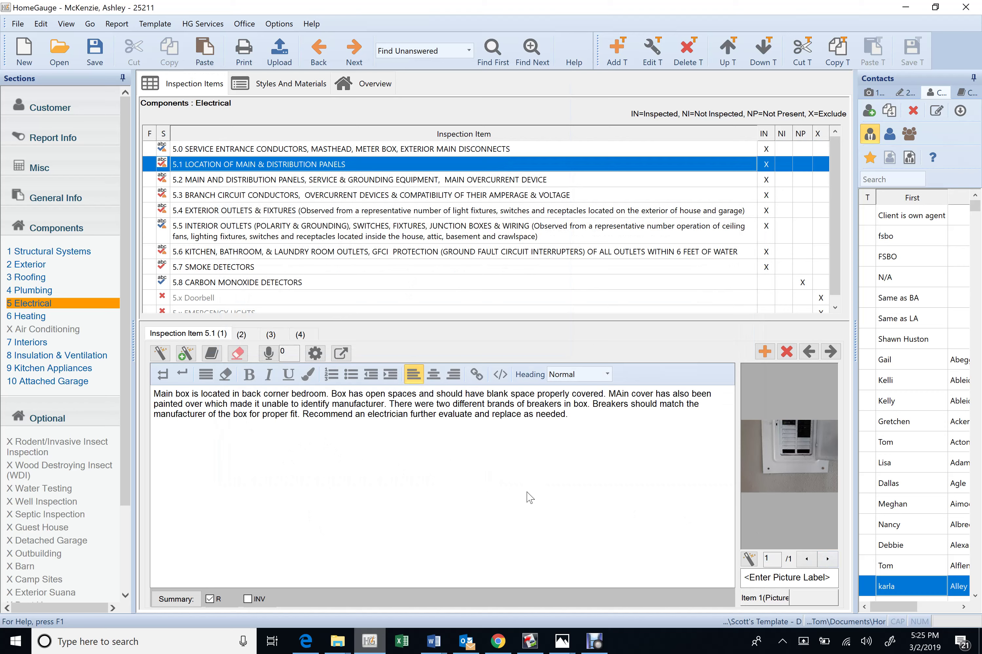
Step: Insert 'panel' after 'Main' and cut the 'Box has open spaces' sentence from item 5.1
{"action": "type", "text": "panel"}
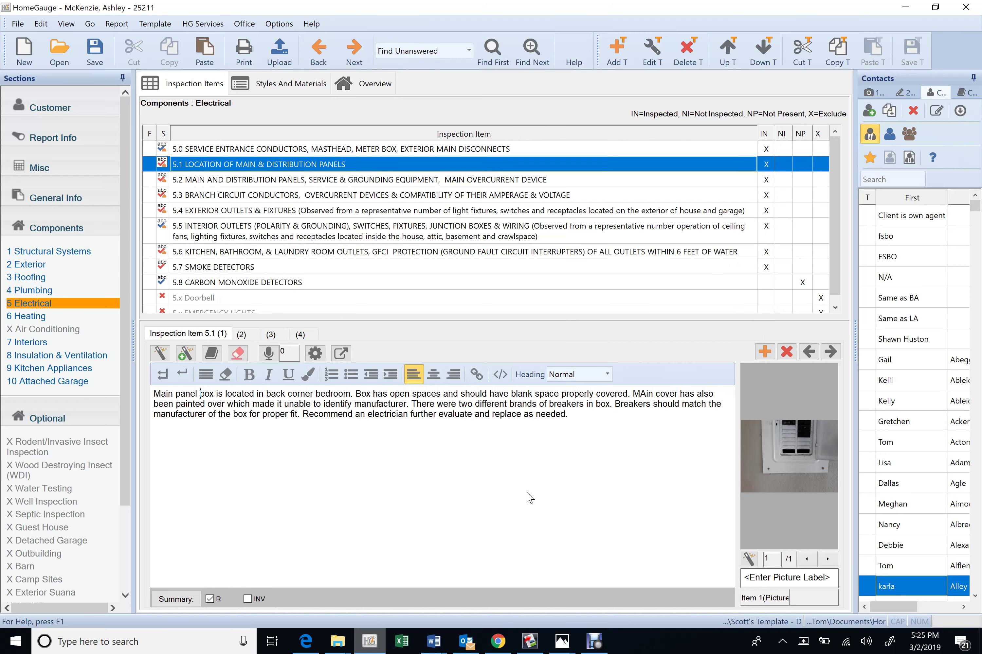
{"action": "key", "text": "Right"}
{"action": "key", "text": "Right"}
{"action": "key", "text": "Right"}
{"action": "key", "text": "Right"}
{"action": "key", "text": "Right"}
{"action": "key", "text": "Right"}
{"action": "key", "text": "Right"}
{"action": "key", "text": "Right"}
{"action": "key", "text": "Right"}
{"action": "key", "text": "Right"}
{"action": "key", "text": "Right"}
{"action": "key", "text": "Right"}
{"action": "key", "text": "Right"}
{"action": "key", "text": "Right"}
{"action": "key", "text": "Right"}
{"action": "key", "text": "Right"}
{"action": "key", "text": "Right"}
{"action": "key", "text": "Right"}
{"action": "key", "text": "Right"}
{"action": "key", "text": "Right"}
{"action": "key", "text": "Right"}
{"action": "key", "text": "Right"}
{"action": "key", "text": "Right"}
{"action": "key", "text": "Right"}
{"action": "key", "text": "Right"}
{"action": "key", "text": "Right"}
{"action": "key", "text": "Right"}
{"action": "key", "text": "Right"}
{"action": "key", "text": "Right"}
{"action": "key", "text": "Right"}
{"action": "key", "text": "Left"}
{"action": "key", "text": "Left"}
{"action": "key", "text": "Left"}
{"action": "key", "text": "Left"}
{"action": "key", "text": "Left"}
{"action": "key", "text": "Left"}
{"action": "key", "text": "Left"}
{"action": "key", "text": "Left"}
{"action": "key", "text": "Left"}
{"action": "key", "text": "Left"}
{"action": "key", "text": "Left"}
{"action": "key", "text": "Left"}
{"action": "key", "text": "Left"}
{"action": "left_click", "coordinate": [356, 394]}
{"action": "left_click_drag", "start_coordinate": [356, 394], "coordinate": [631, 394]}
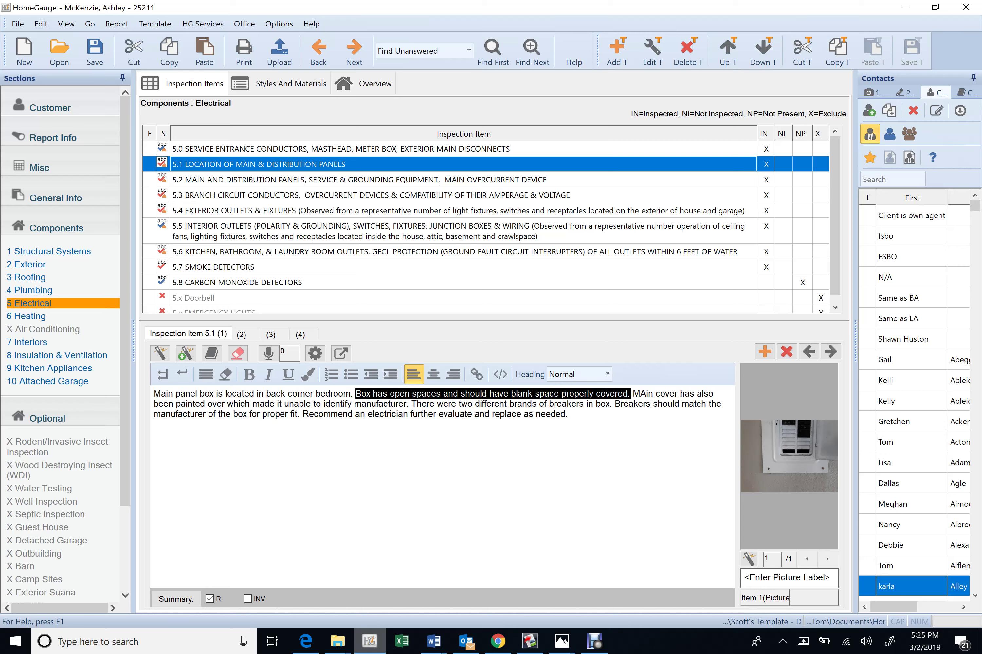
{"action": "right_click", "coordinate": [631, 393]}
{"action": "left_click", "coordinate": [646, 399]}
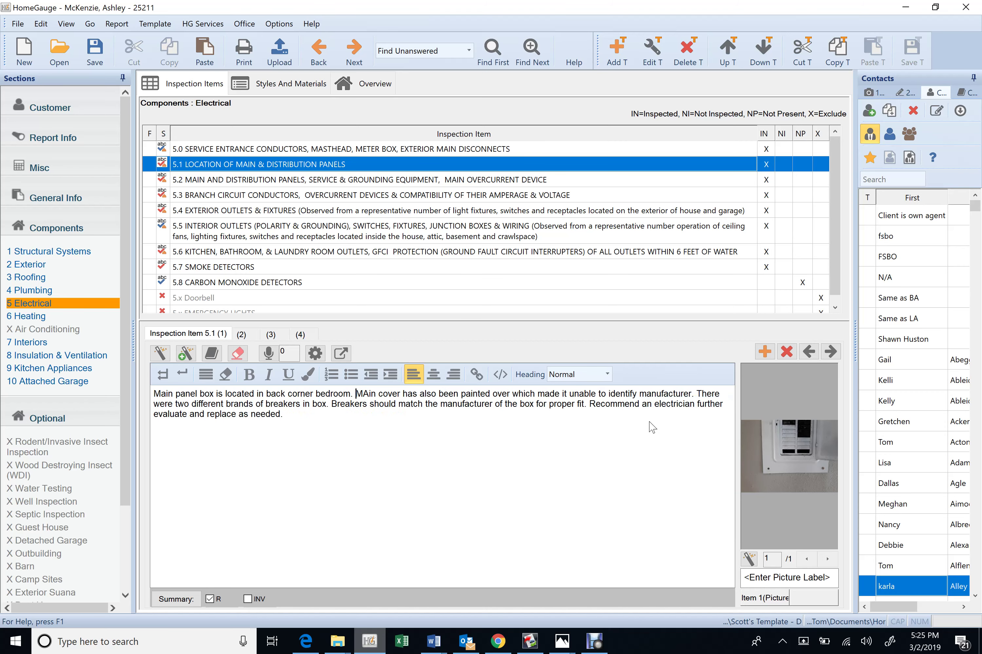
Step: Correct 'MAin' to 'Main' and delete 'also' so it reads 'Main cover has been painted over'
{"action": "key", "text": "Right"}
{"action": "key", "text": "Delete"}
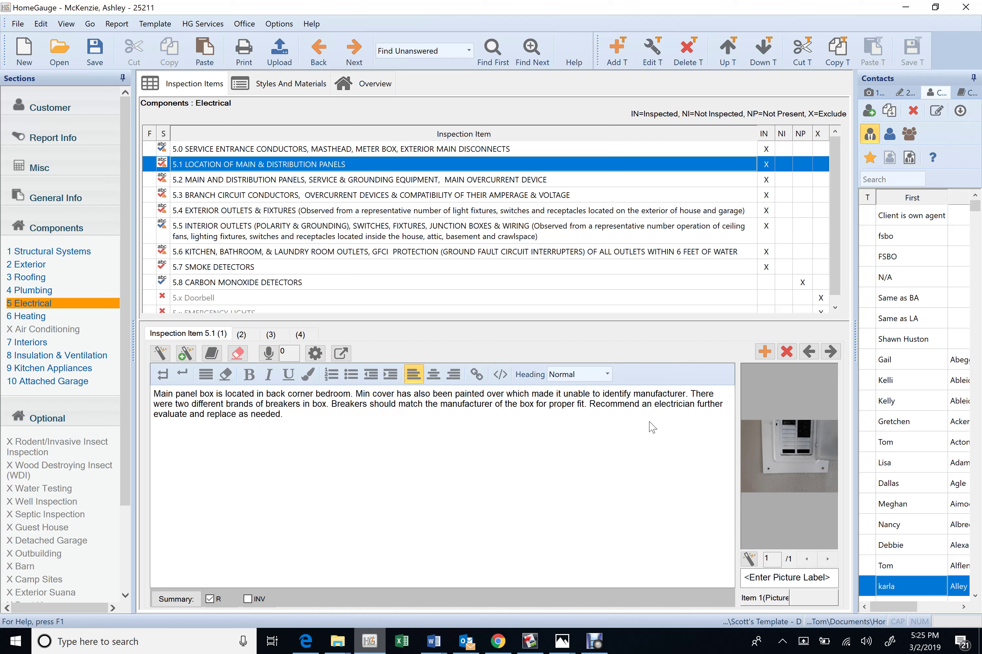
{"action": "type", "text": "a"}
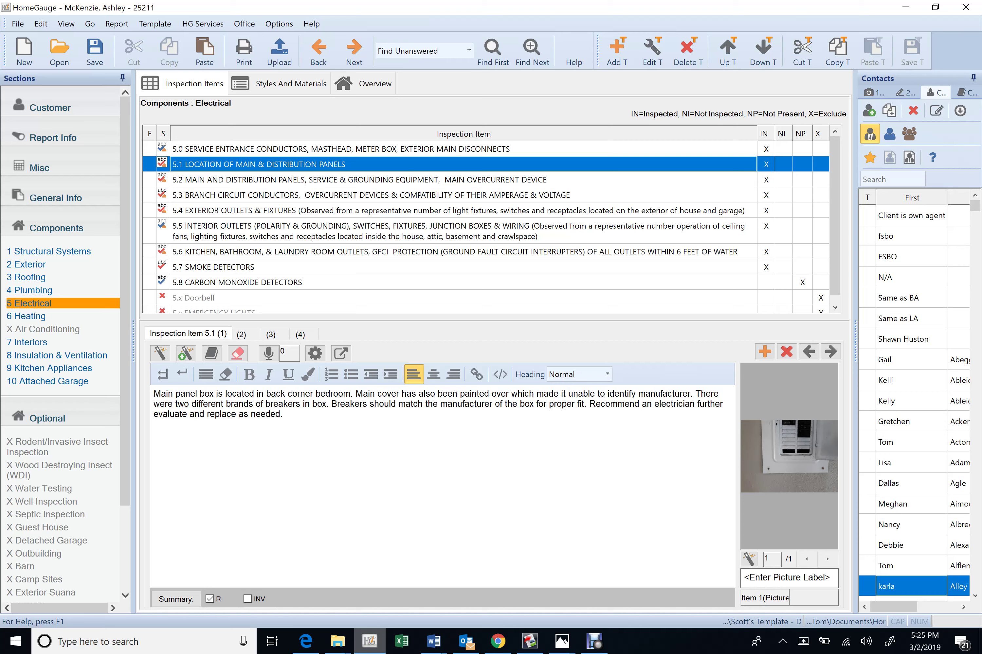
{"action": "left_click", "coordinate": [436, 393]}
{"action": "key", "text": "BackSpace"}
{"action": "key", "text": "BackSpace"}
{"action": "key", "text": "BackSpace"}
{"action": "key", "text": "BackSpace"}
{"action": "key", "text": "BackSpace"}
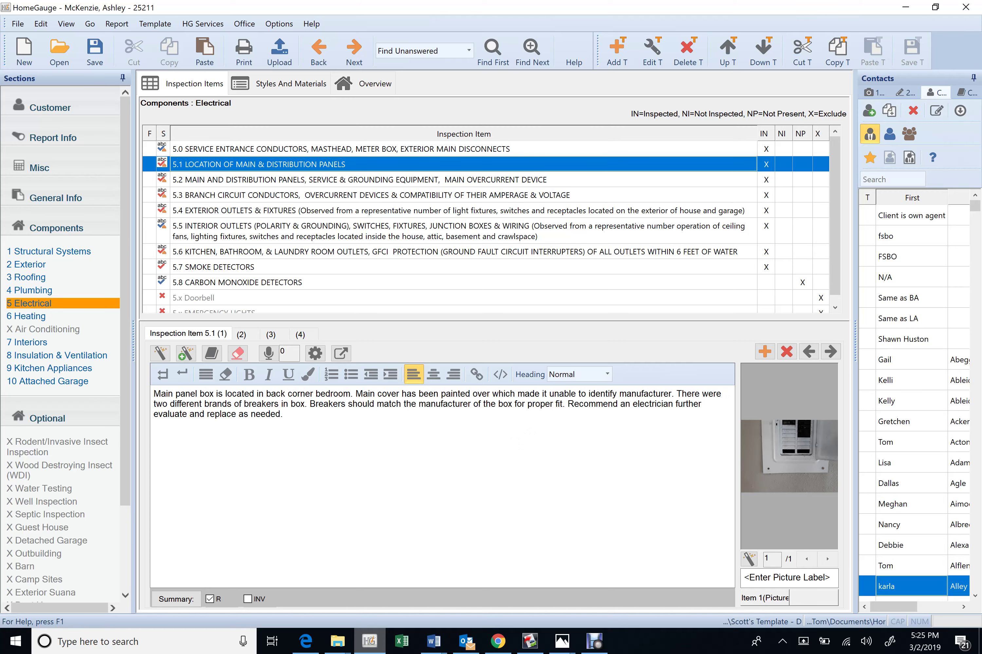
{"action": "left_click", "coordinate": [337, 642]}
{"action": "left_click", "coordinate": [674, 587]}
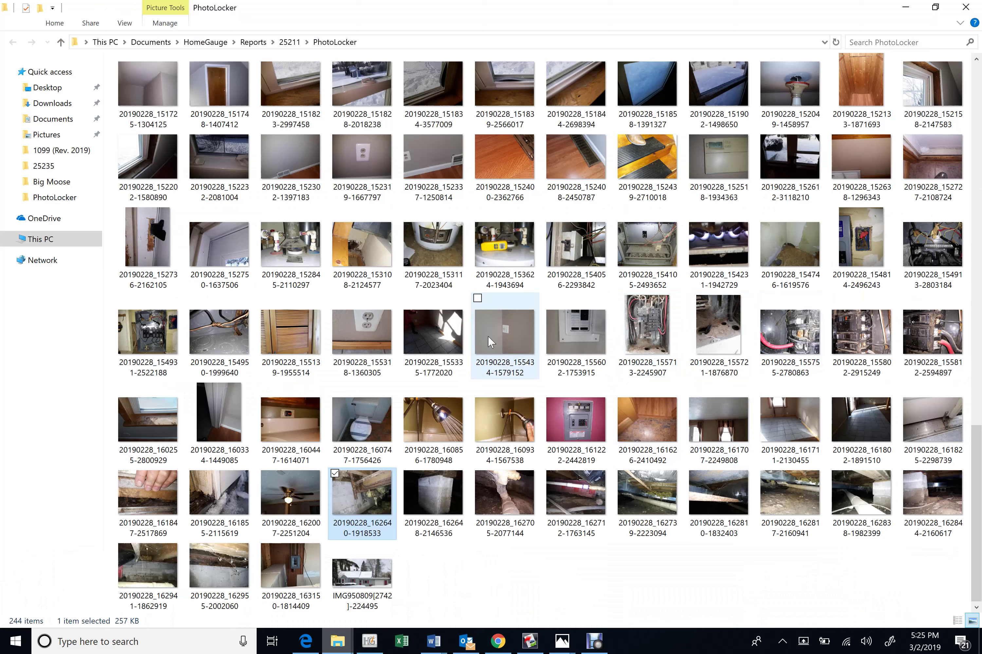
{"action": "scroll", "coordinate": [490, 343], "scroll_direction": "up", "scroll_amount": 5}
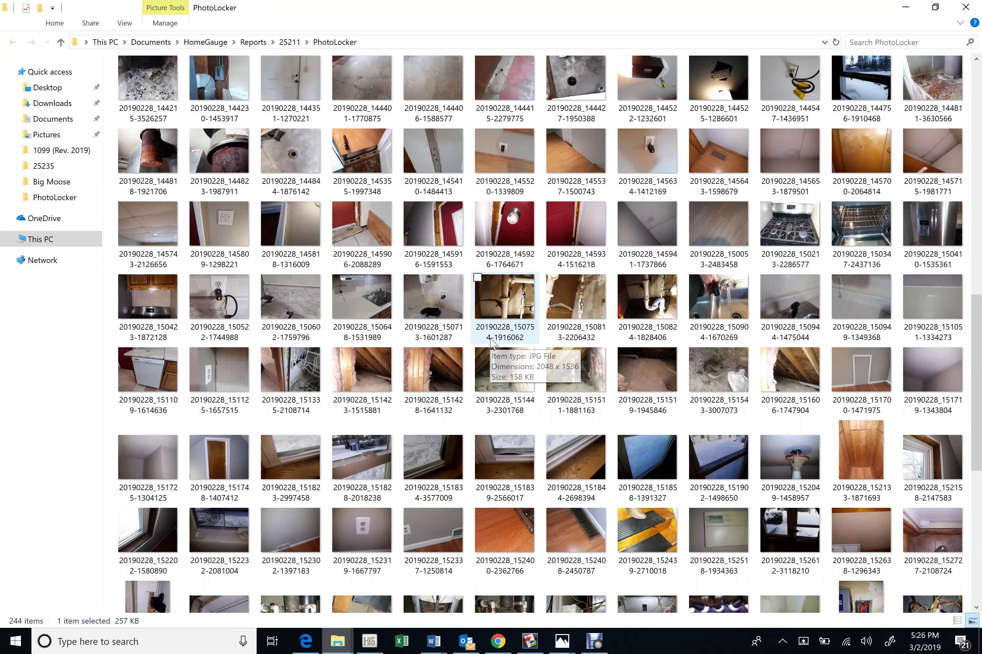
{"action": "scroll", "coordinate": [491, 343], "scroll_direction": "up", "scroll_amount": 7}
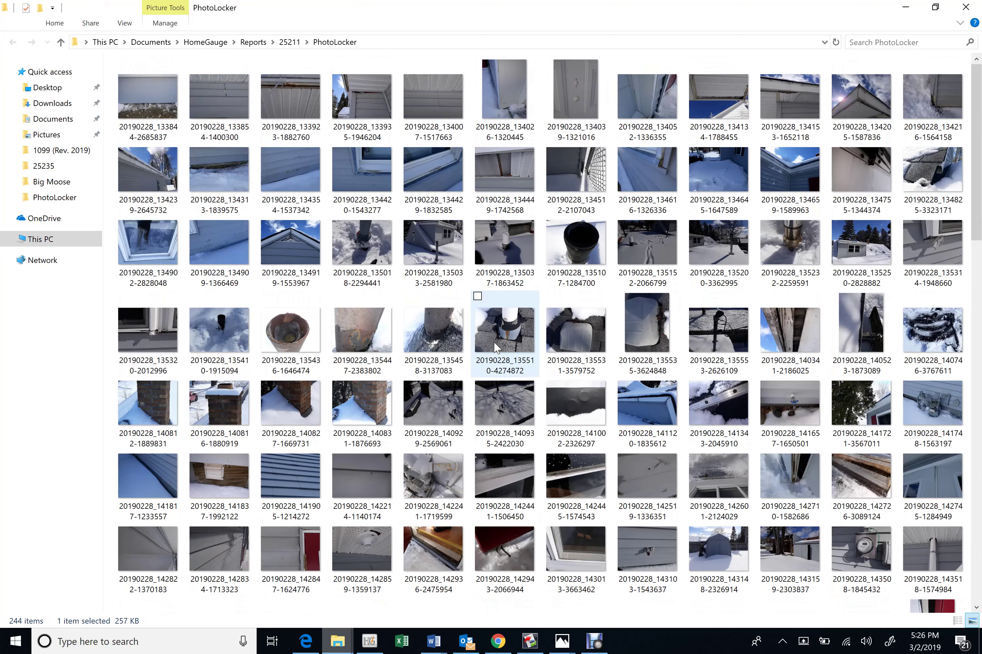
{"action": "scroll", "coordinate": [492, 341], "scroll_direction": "down", "scroll_amount": 8}
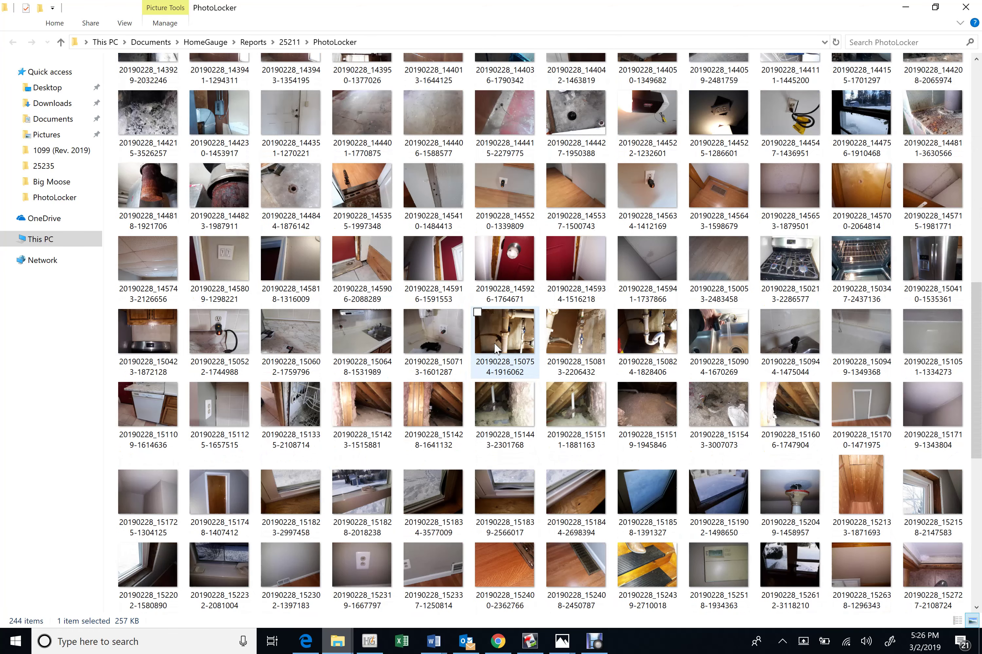
{"action": "scroll", "coordinate": [496, 348], "scroll_direction": "down", "scroll_amount": 4}
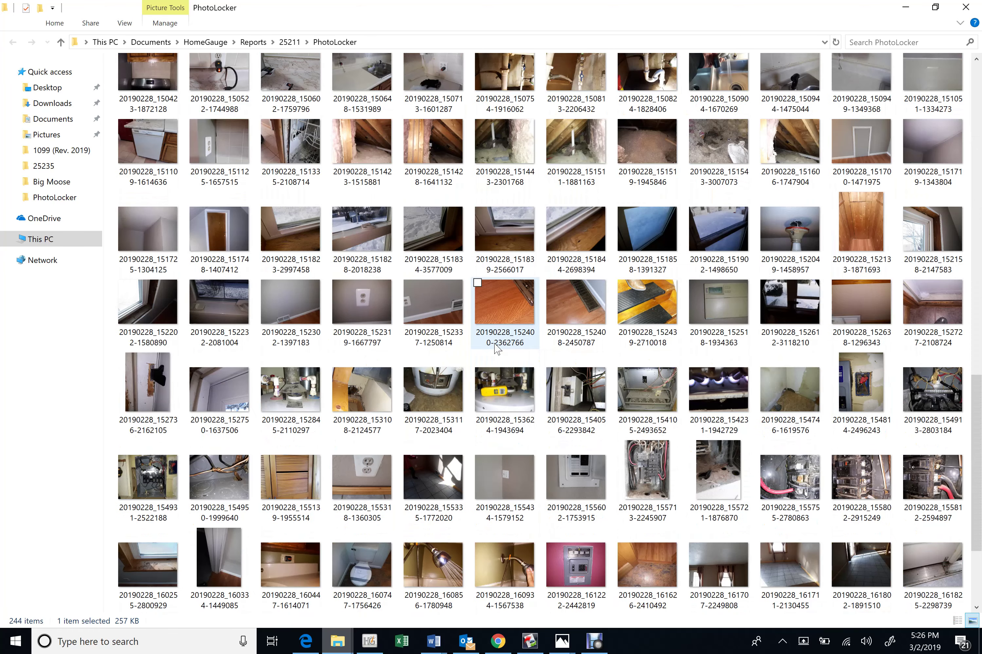
{"action": "scroll", "coordinate": [497, 350], "scroll_direction": "down", "scroll_amount": 3}
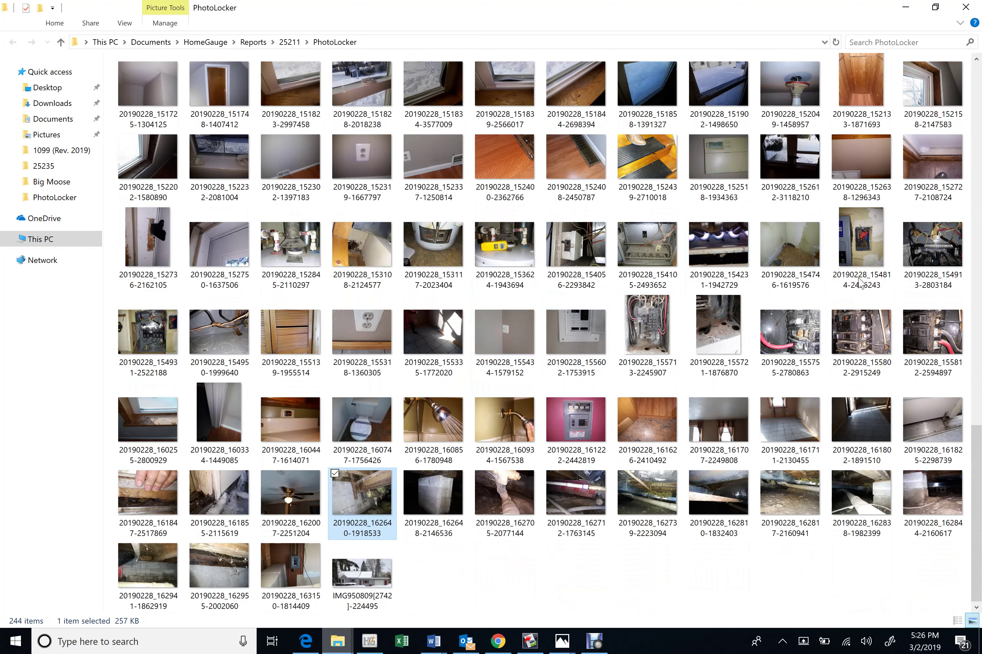
{"action": "left_click", "coordinate": [659, 331]}
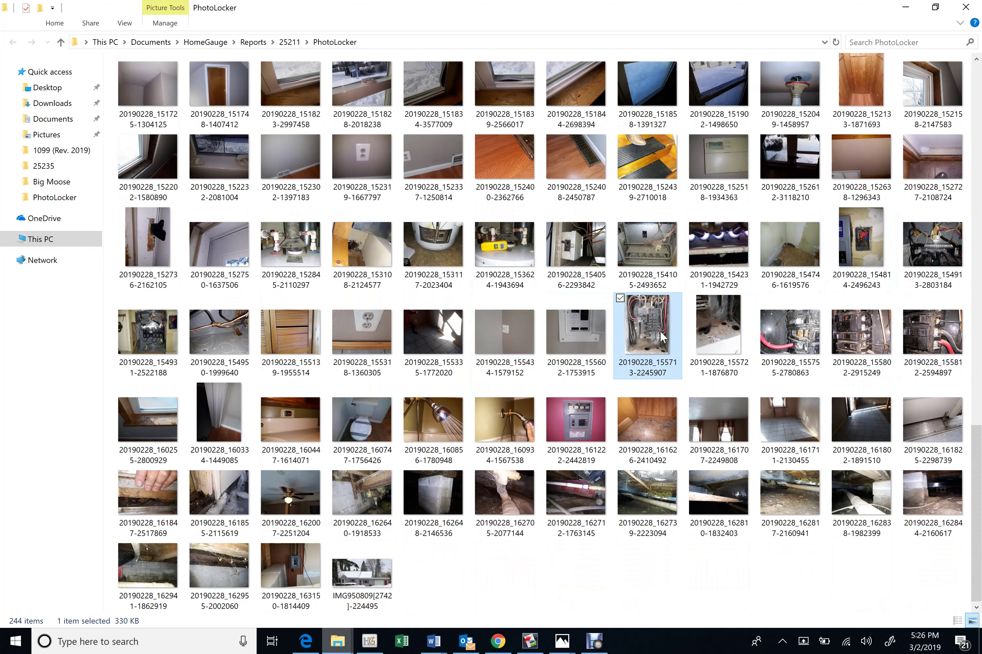
{"action": "double_click", "coordinate": [659, 331]}
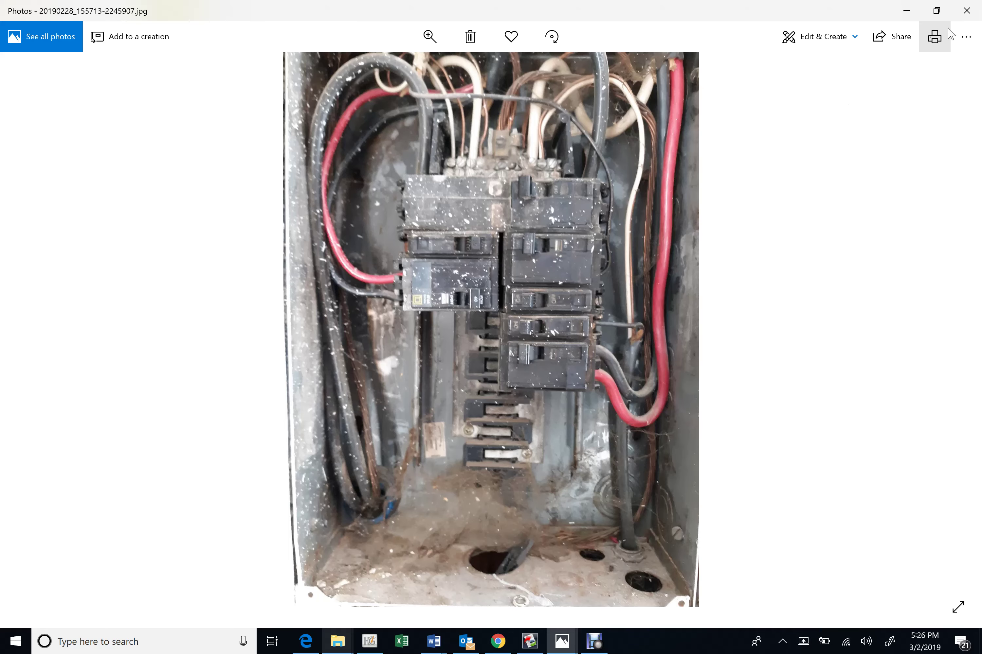
{"action": "left_click", "coordinate": [967, 10]}
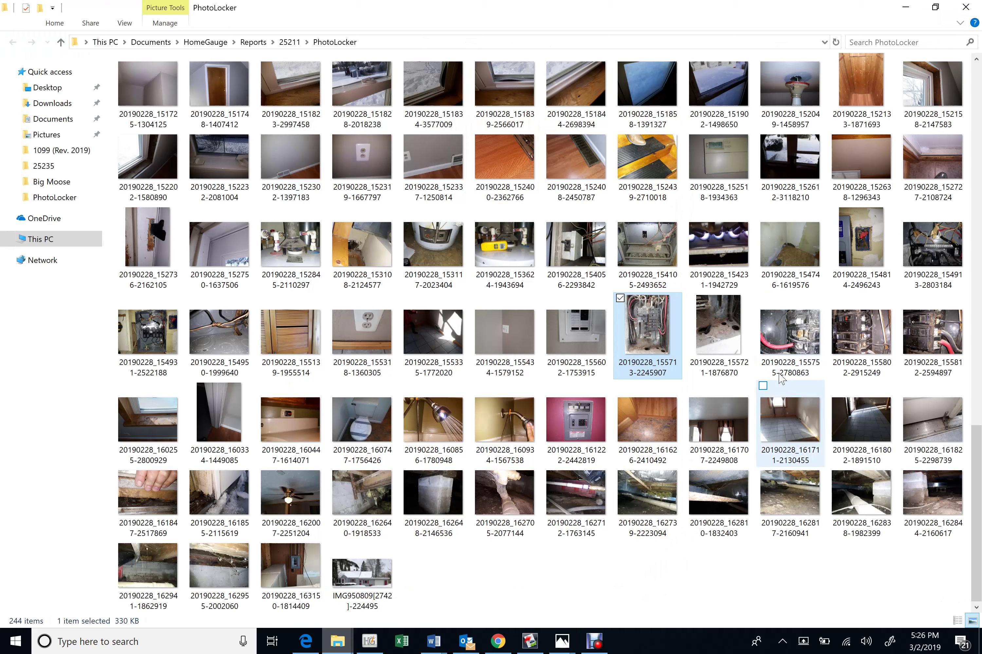
{"action": "left_click", "coordinate": [847, 346]}
{"action": "double_click", "coordinate": [847, 346]}
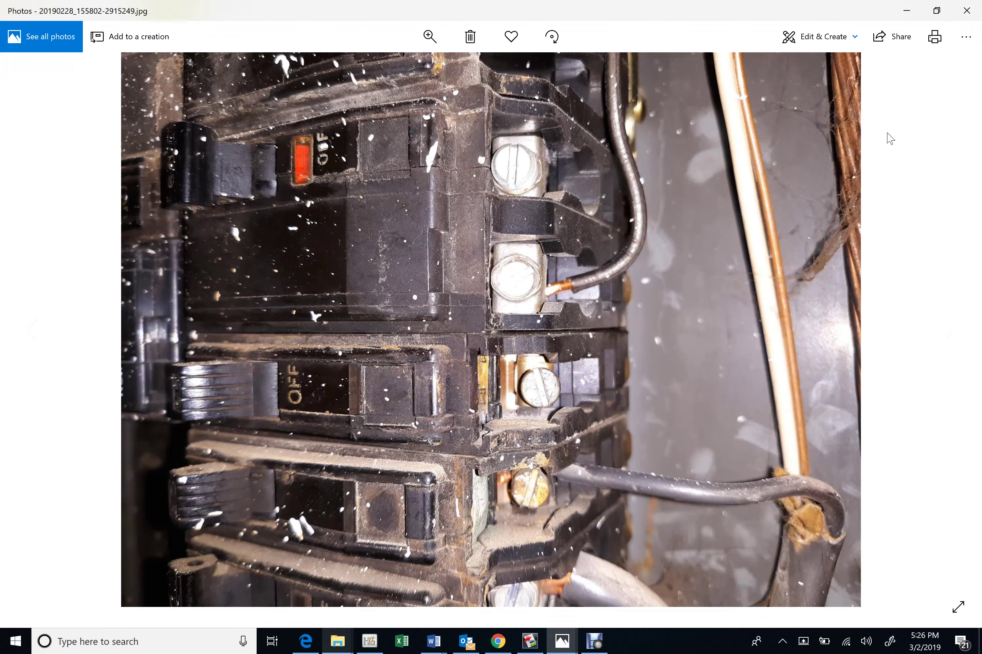
{"action": "left_click", "coordinate": [966, 10]}
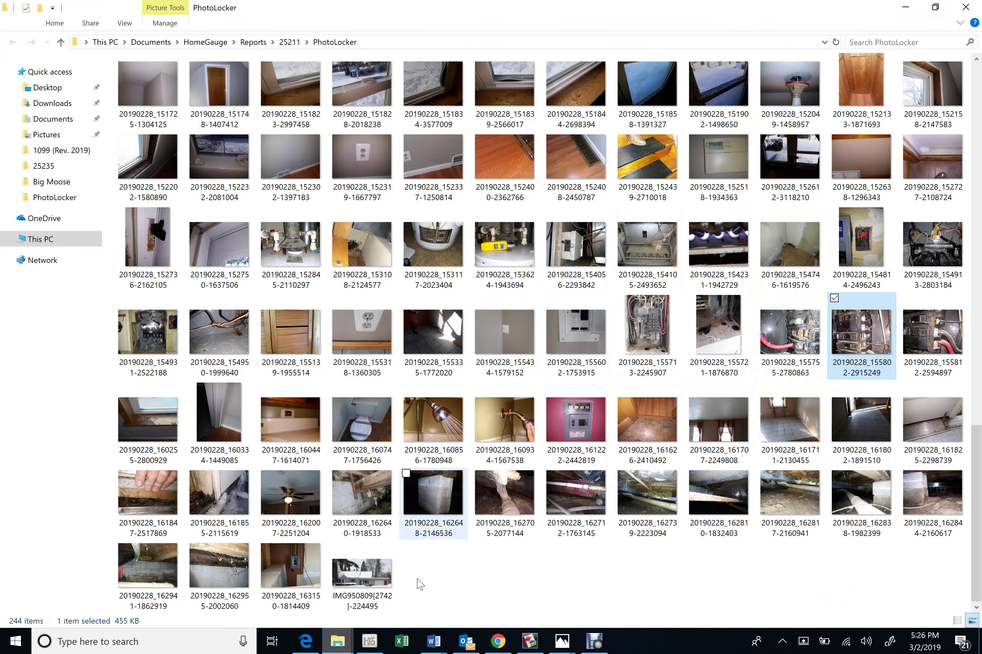
{"action": "mouse_move", "coordinate": [509, 630]}
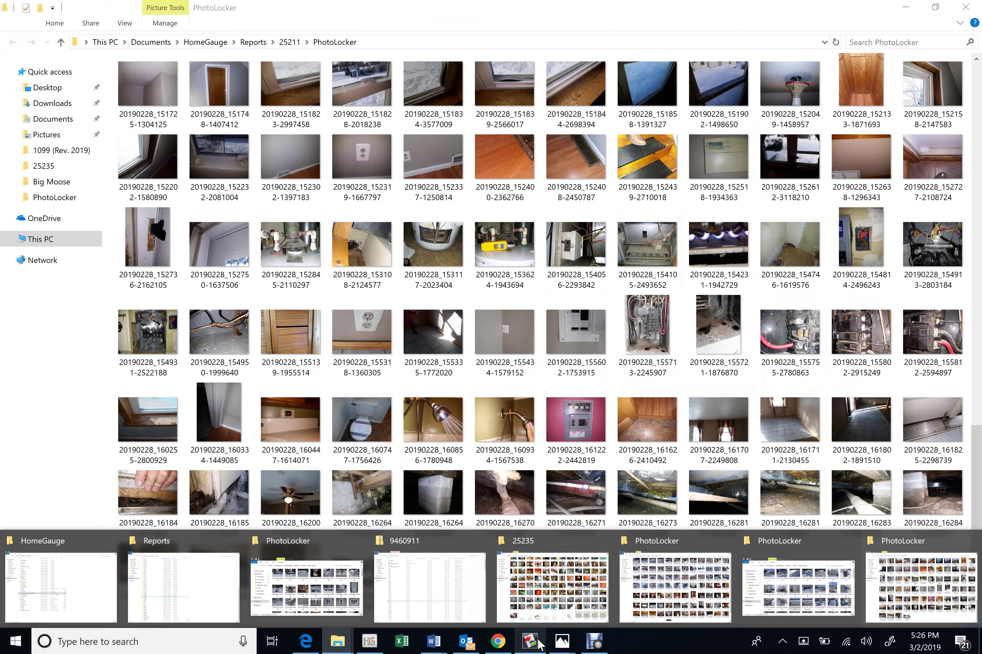
Step: After 'manufacturer', add 'but it appears to be a Square D panel as there were Square D breakers'
{"action": "left_click", "coordinate": [369, 641]}
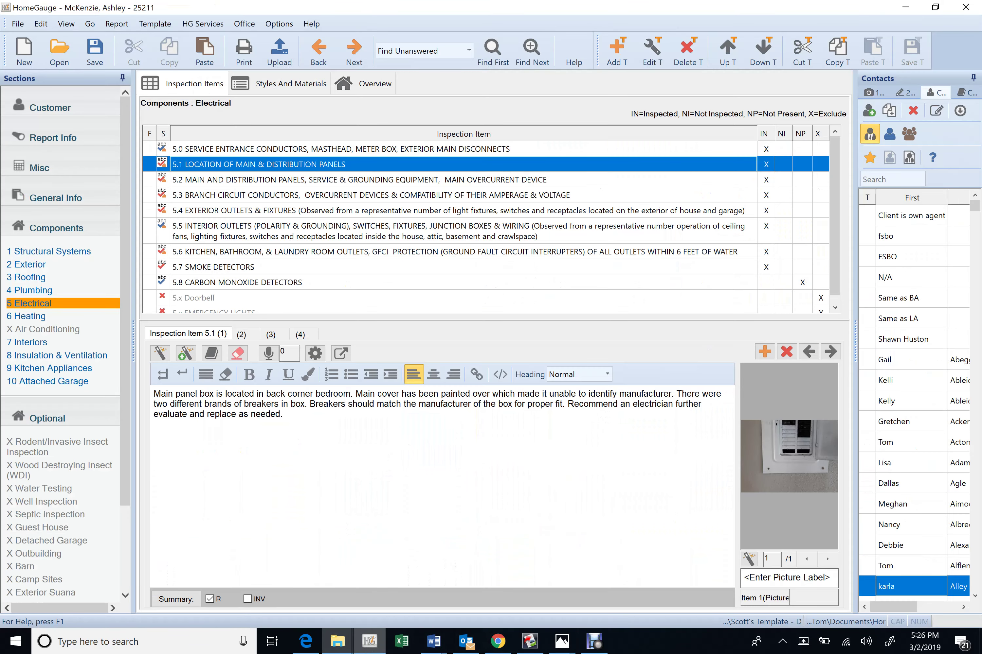
{"action": "left_click", "coordinate": [673, 393]}
{"action": "type", "text": "but it app"}
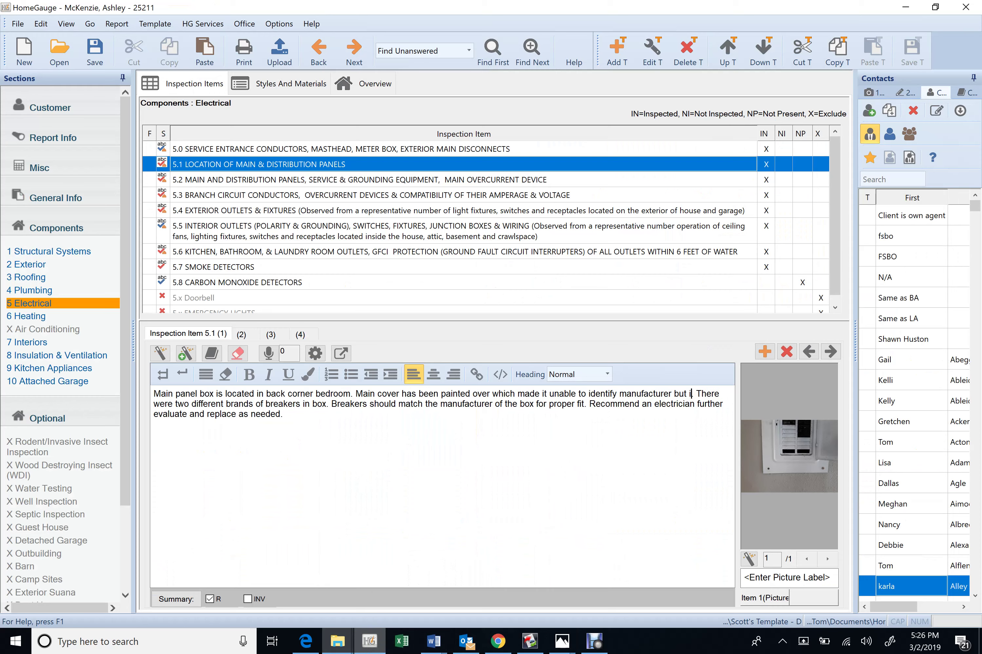
{"action": "type", "text": "ears to be a"}
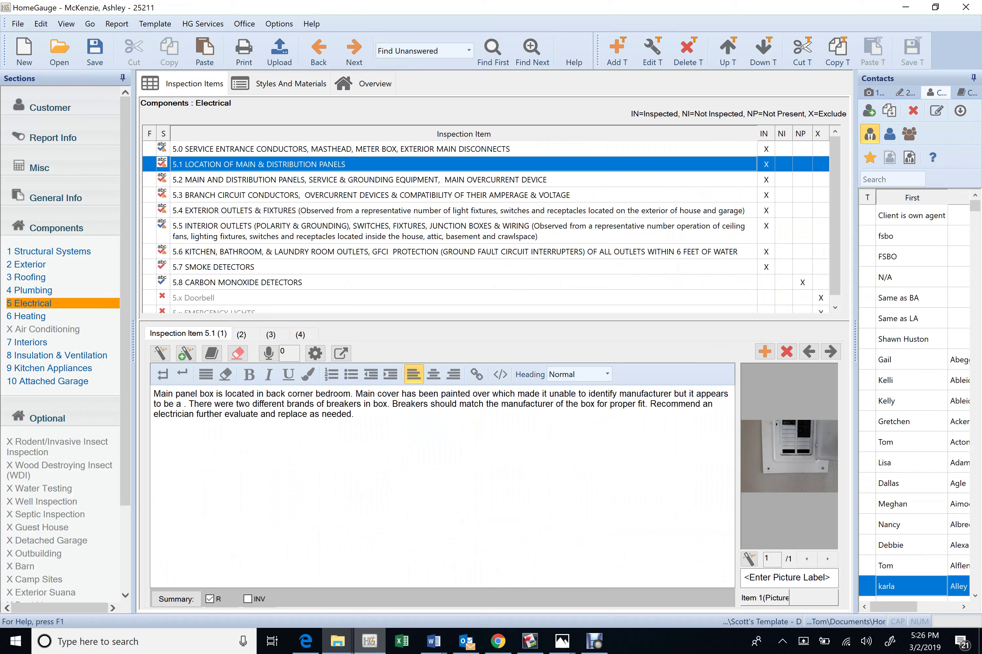
{"action": "type", "text": " S"}
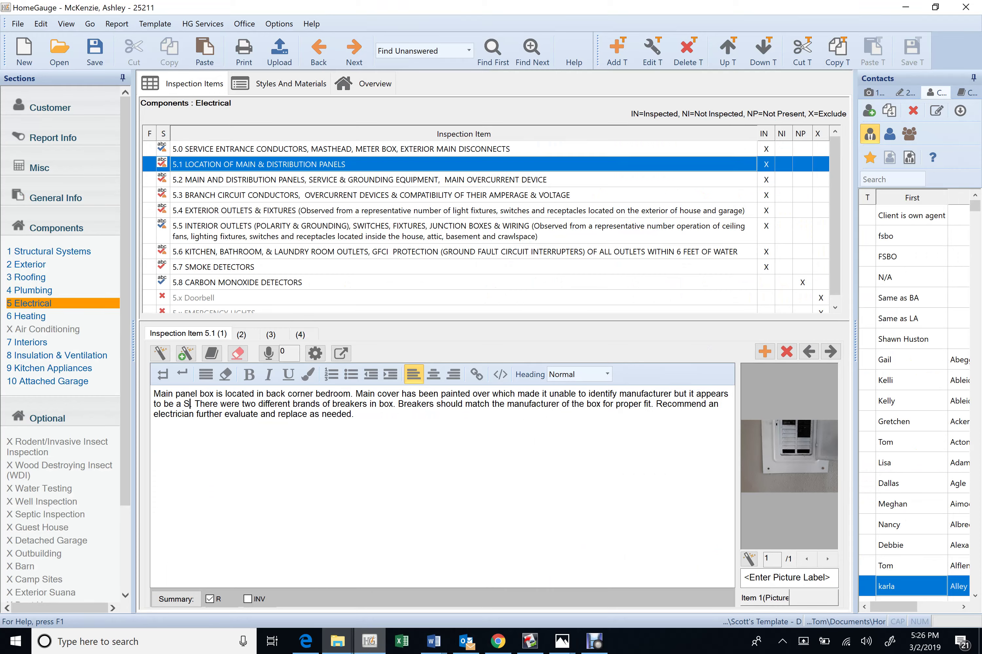
{"action": "type", "text": "quare "}
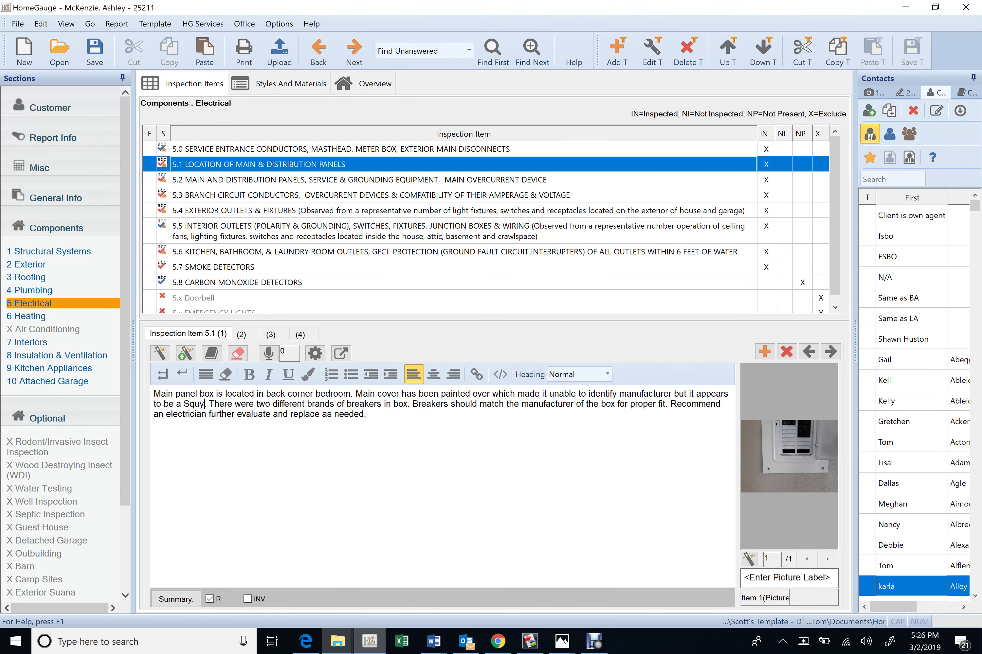
{"action": "type", "text": "D pa"}
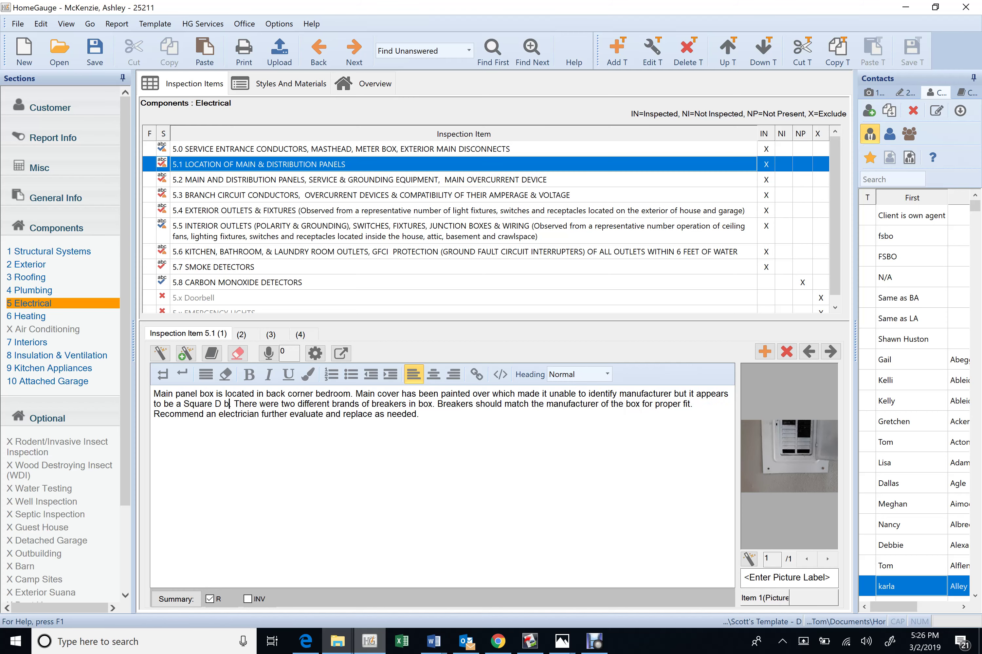
{"action": "type", "text": "nel as ther ew"}
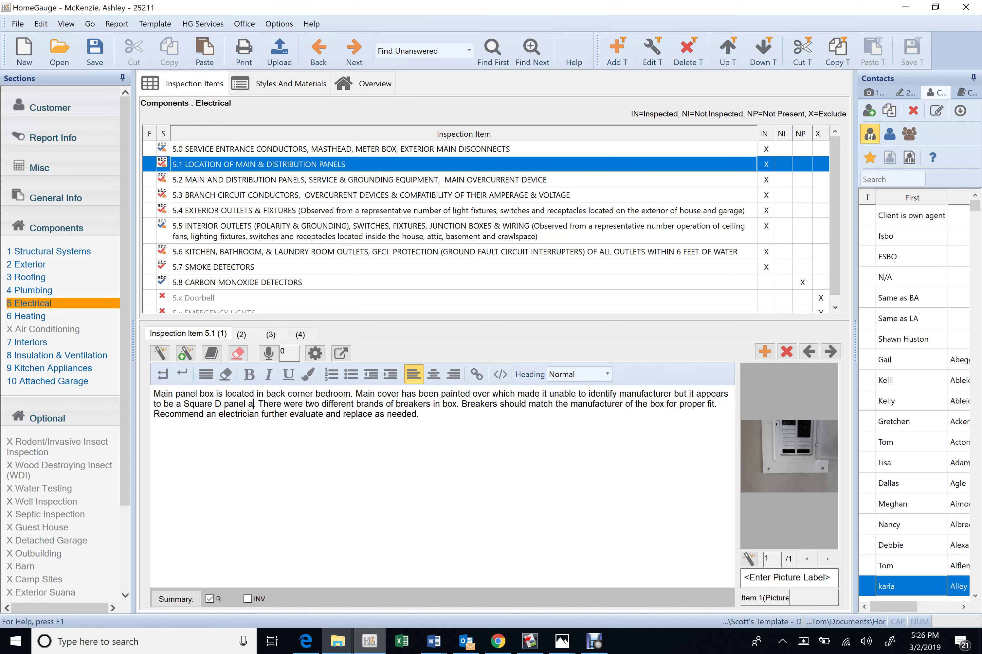
{"action": "key", "text": "BackSpace"}
{"action": "key", "text": "BackSpace"}
{"action": "key", "text": "BackSpace"}
{"action": "type", "text": "e were "}
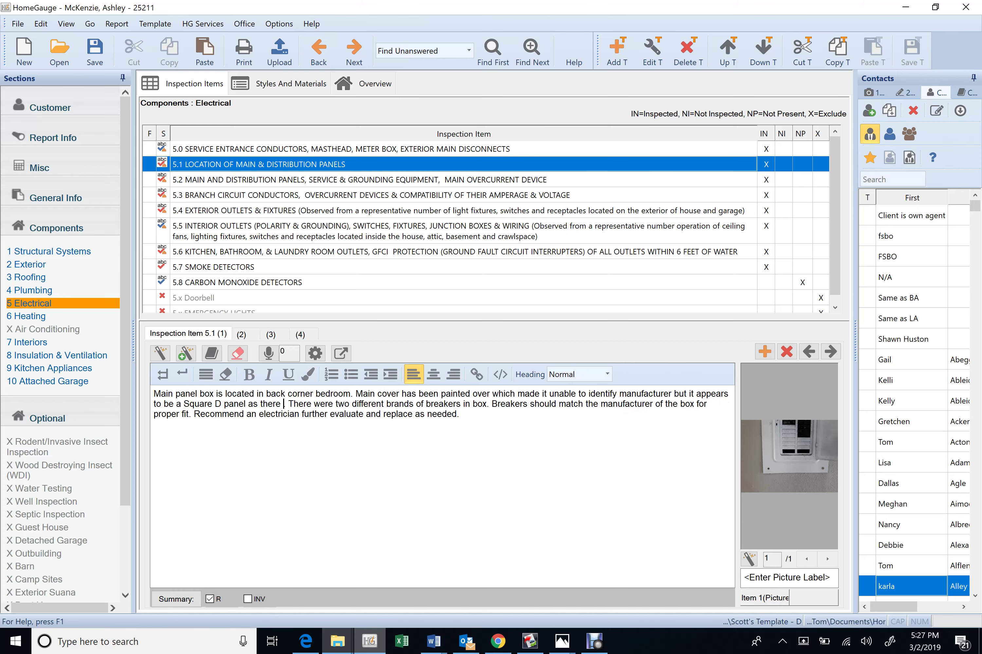
{"action": "type", "text": "Squad"}
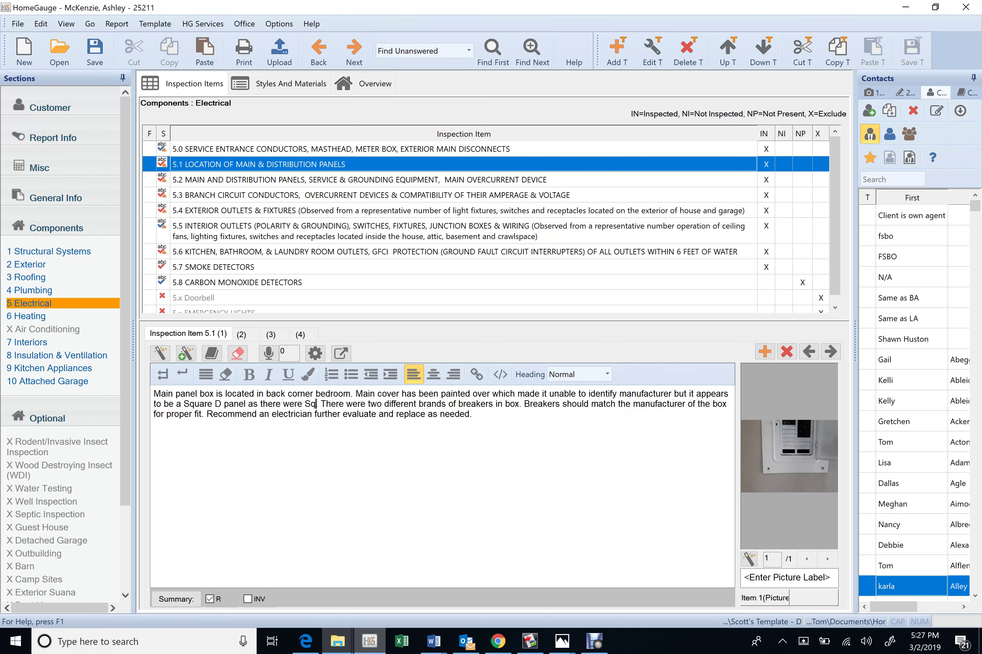
{"action": "key", "text": "BackSpace"}
{"action": "type", "text": "re D bre"}
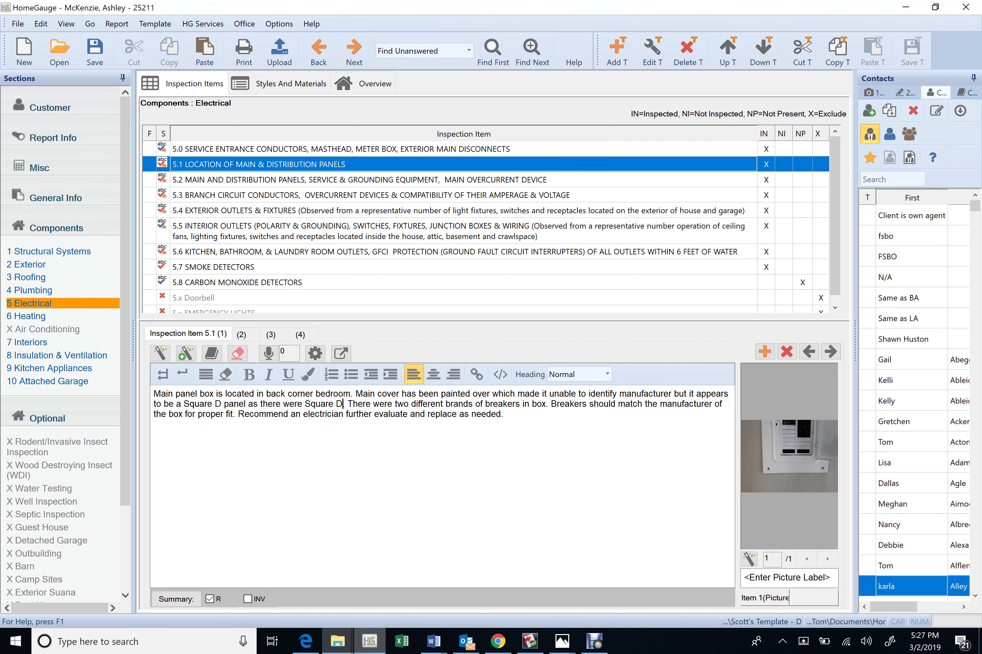
{"action": "type", "text": "akers"}
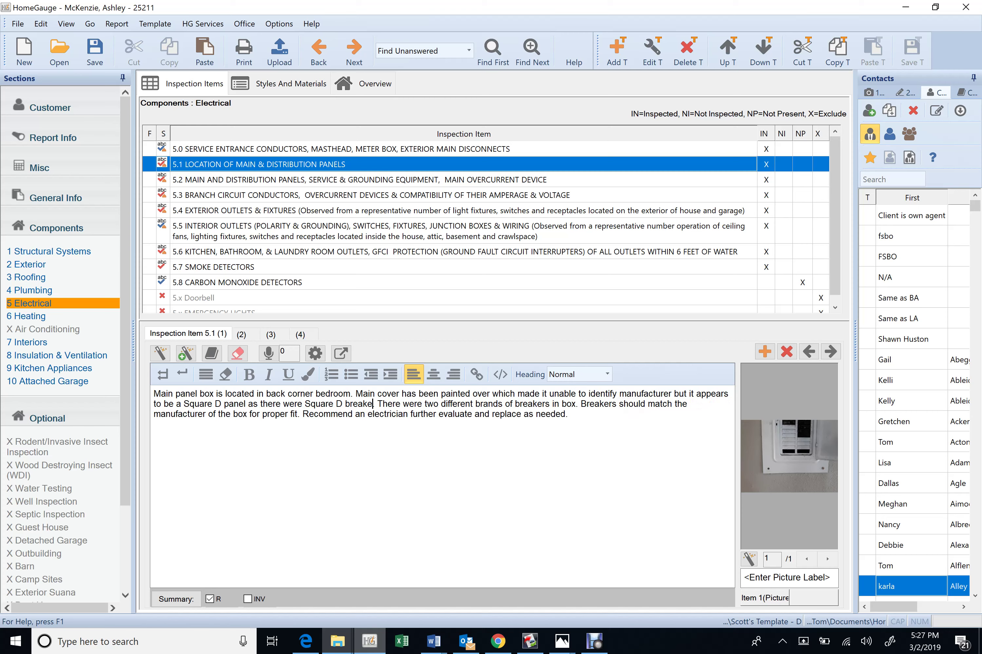
{"action": "key", "text": "BackSpace"}
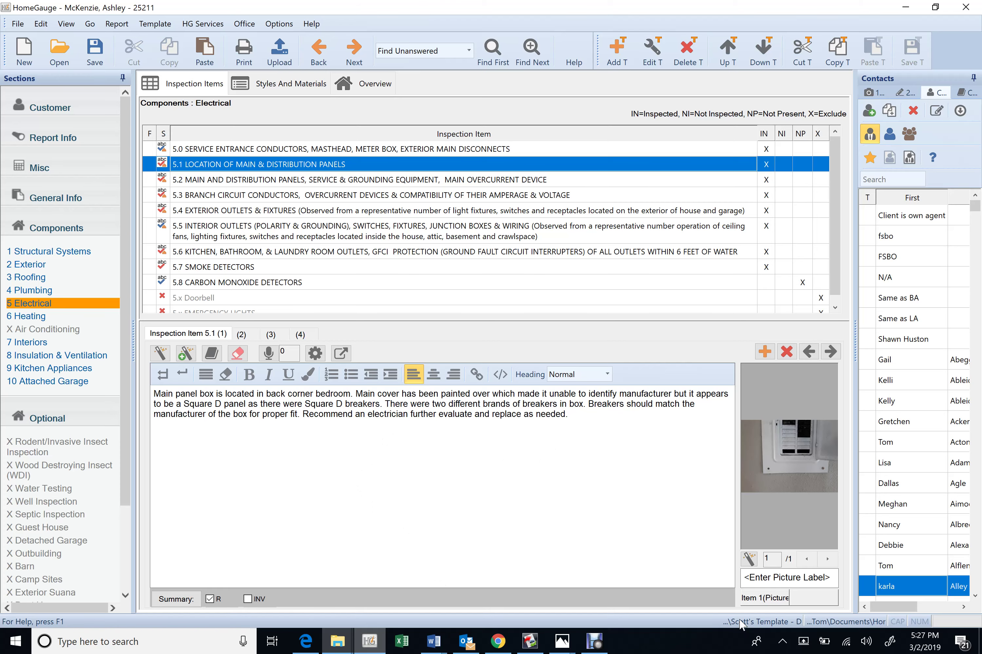
{"action": "left_click", "coordinate": [368, 646]}
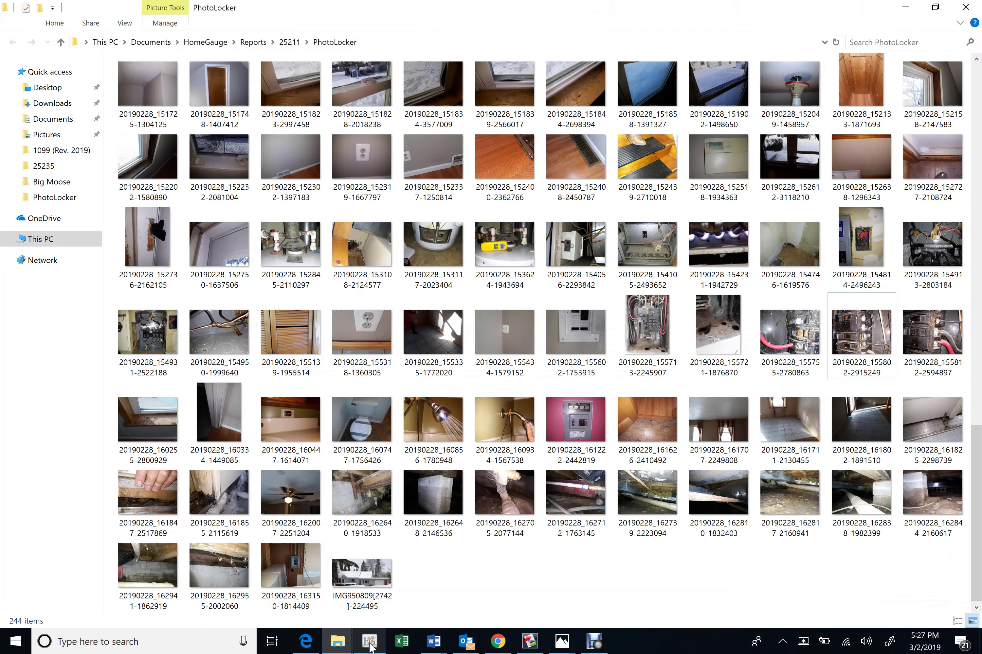
{"action": "left_click", "coordinate": [660, 327]}
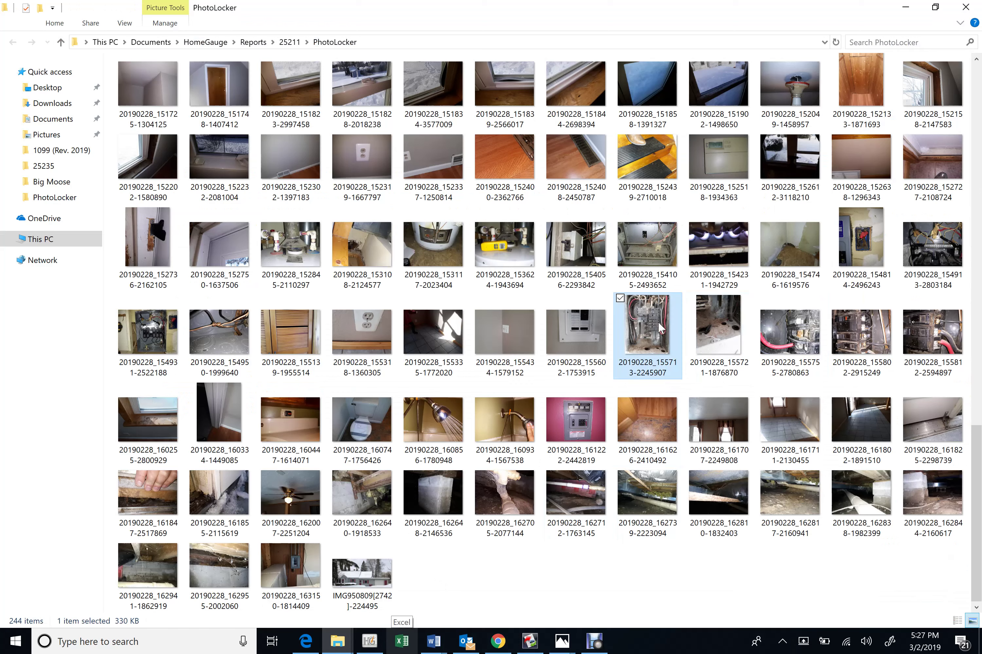
{"action": "double_click", "coordinate": [658, 322]}
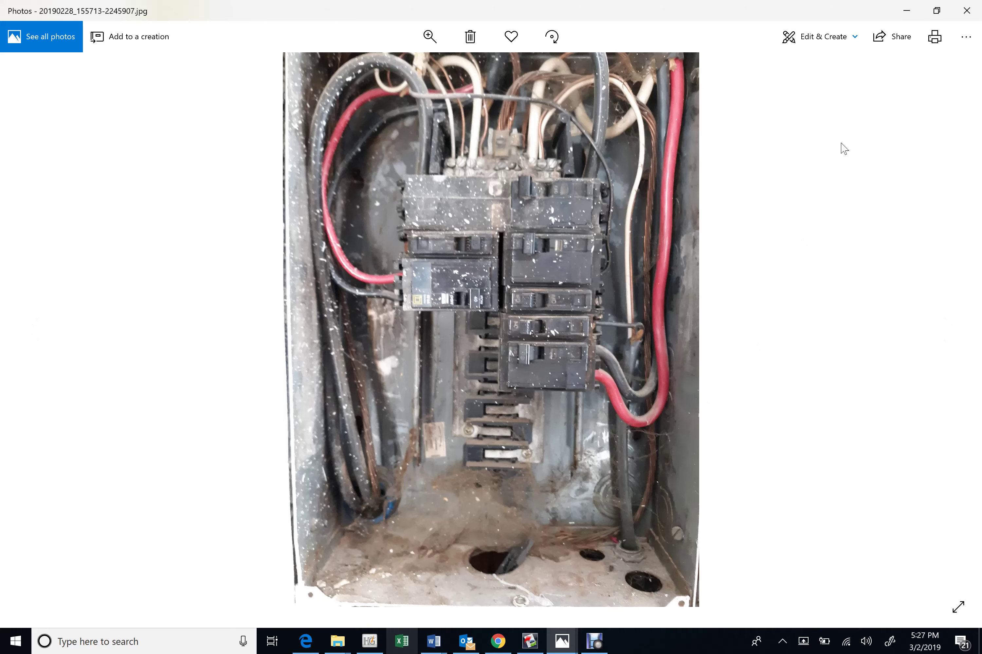
{"action": "left_click", "coordinate": [967, 11]}
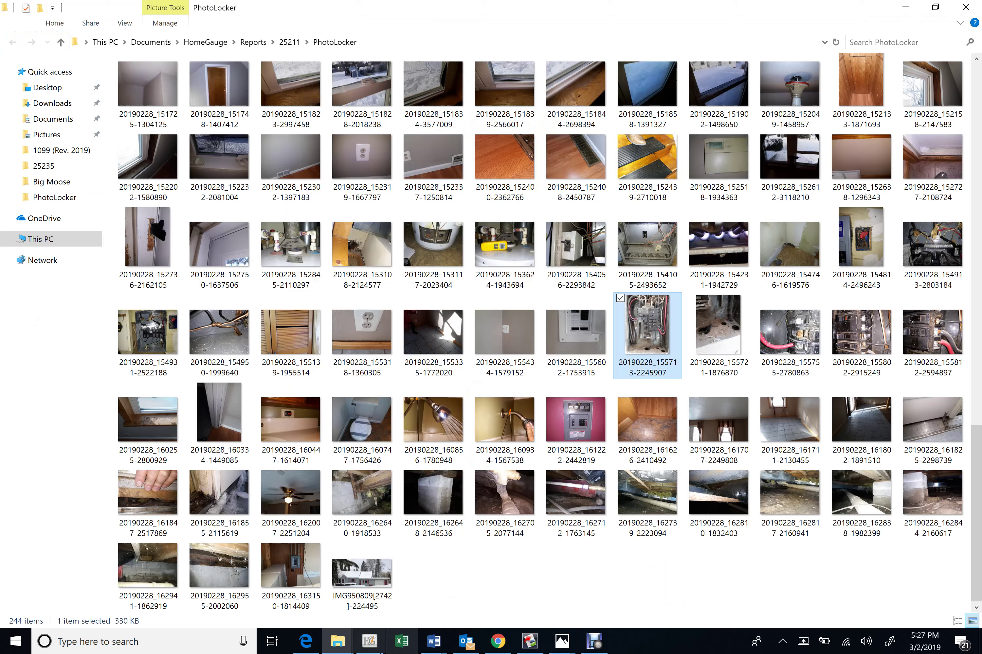
{"action": "left_click", "coordinate": [369, 642]}
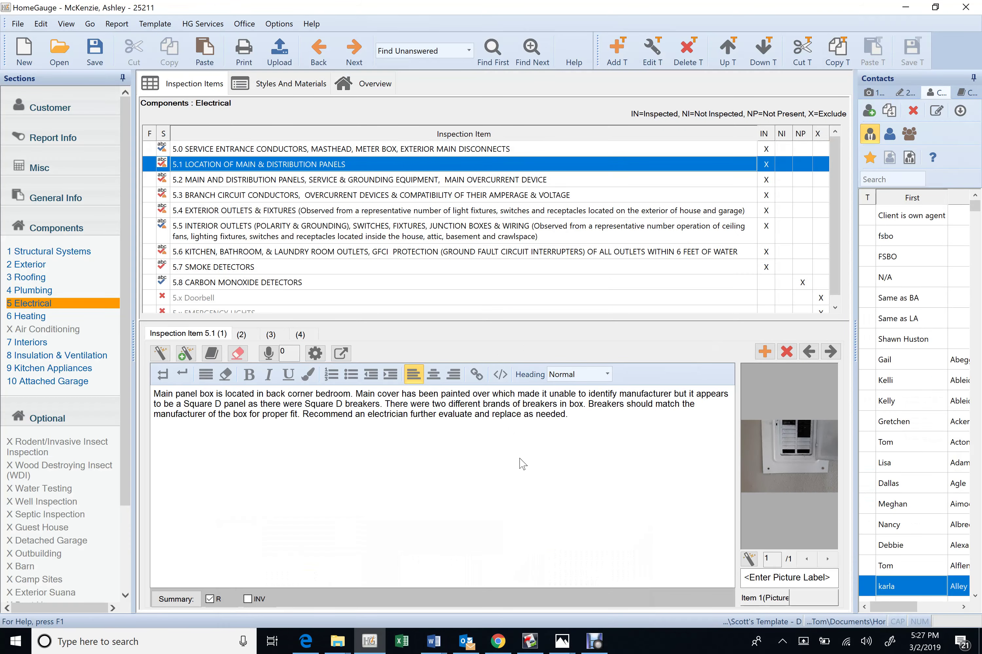
Step: Delete the trailing 'Recommend an electrician…' sentence so item 5.1's comment ends at 'Square D breakers.'
{"action": "left_click", "coordinate": [521, 414]}
{"action": "left_click_drag", "start_coordinate": [385, 403], "coordinate": [301, 414]}
{"action": "key", "text": "BackSpace"}
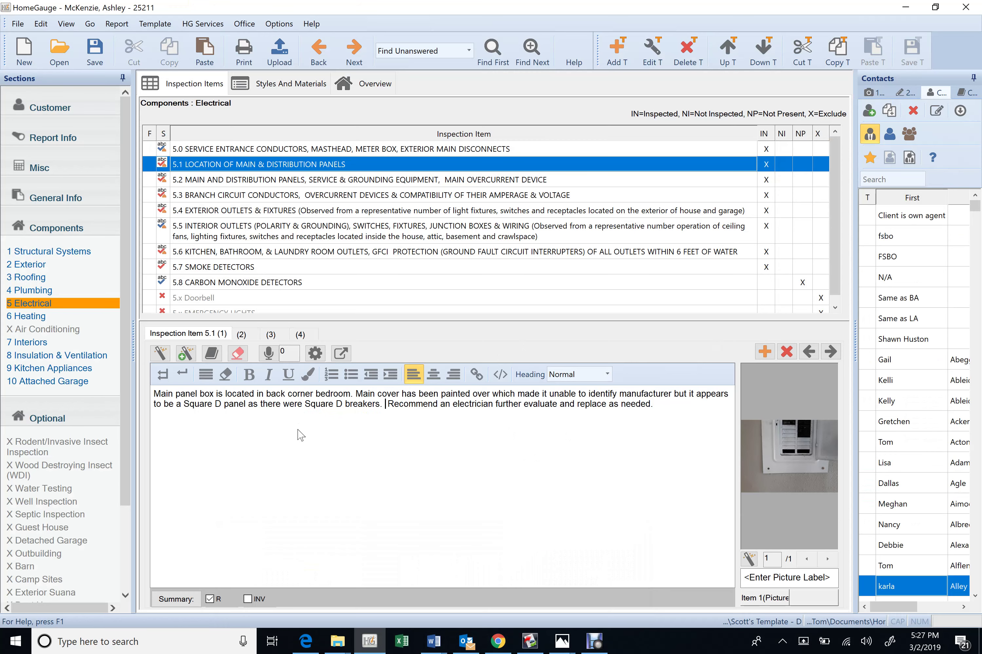
{"action": "key", "text": "BackSpace"}
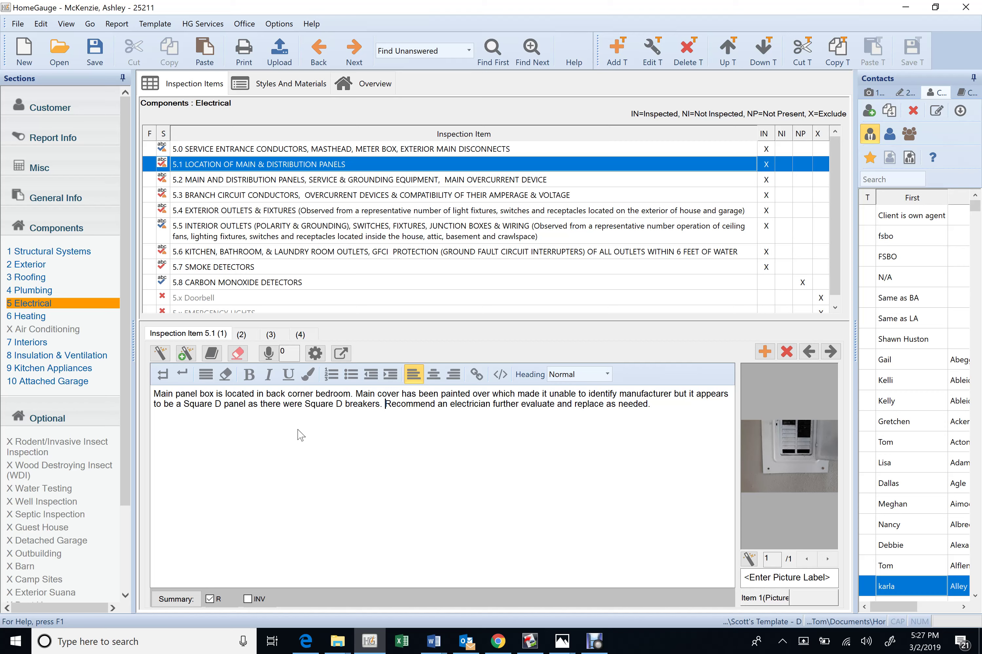
{"action": "key", "text": "Delete"}
{"action": "key", "text": "Delete"}
{"action": "key", "text": "Delete"}
{"action": "key", "text": "Delete"}
{"action": "key", "text": "Delete"}
{"action": "key", "text": "Delete"}
{"action": "key", "text": "Delete"}
{"action": "key", "text": "Delete"}
{"action": "key", "text": "Delete"}
{"action": "key", "text": "Delete"}
{"action": "key", "text": "Delete"}
{"action": "key", "text": "Delete"}
{"action": "key", "text": "Delete"}
{"action": "key", "text": "Delete"}
{"action": "key", "text": "Delete"}
{"action": "key", "text": "Delete"}
{"action": "key", "text": "Delete"}
{"action": "key", "text": "Delete"}
{"action": "key", "text": "Delete"}
{"action": "key", "text": "Delete"}
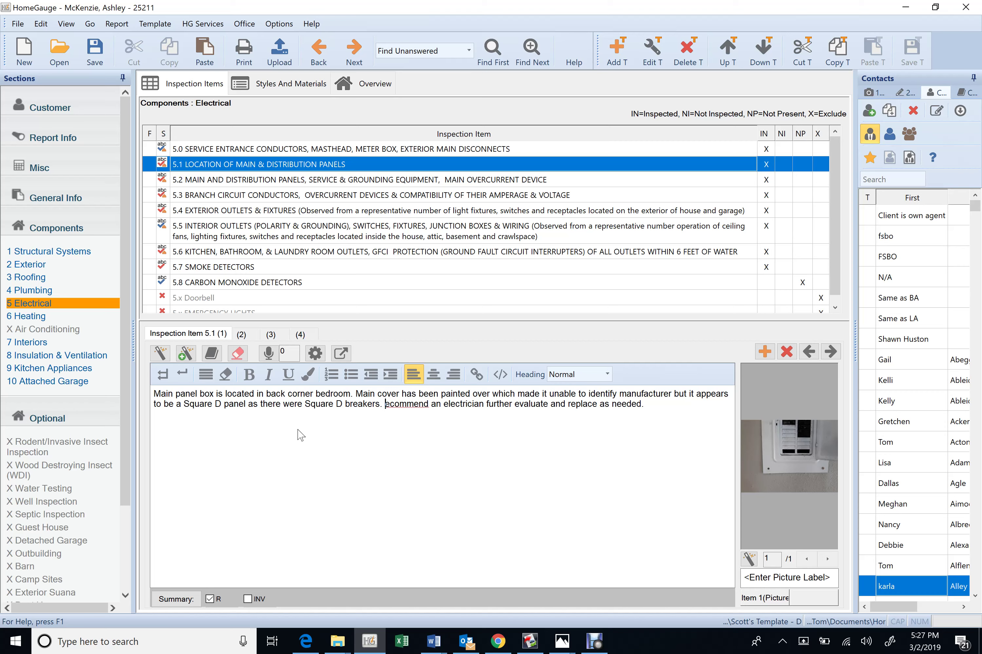
{"action": "key", "text": "Delete"}
{"action": "key", "text": "Delete"}
{"action": "key", "text": "Delete"}
{"action": "key", "text": "Delete"}
{"action": "key", "text": "Delete"}
{"action": "key", "text": "Delete"}
{"action": "key", "text": "Delete"}
{"action": "key", "text": "Delete"}
{"action": "key", "text": "Delete"}
{"action": "key", "text": "Delete"}
{"action": "key", "text": "Delete"}
{"action": "key", "text": "Delete"}
{"action": "key", "text": "Delete"}
{"action": "key", "text": "Delete"}
{"action": "key", "text": "Delete"}
{"action": "key", "text": "Delete"}
{"action": "key", "text": "Delete"}
{"action": "key", "text": "Delete"}
{"action": "key", "text": "Delete"}
{"action": "key", "text": "Delete"}
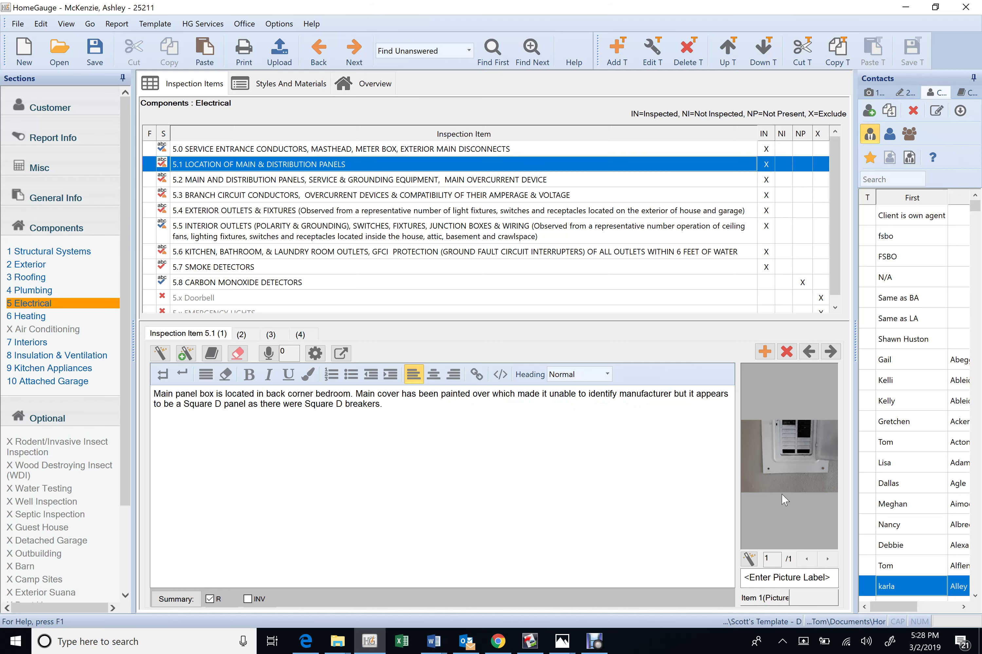
Step: Bring up the context menu for item 5.1's panel photo
{"action": "right_click", "coordinate": [791, 456]}
{"action": "left_click", "coordinate": [841, 298]}
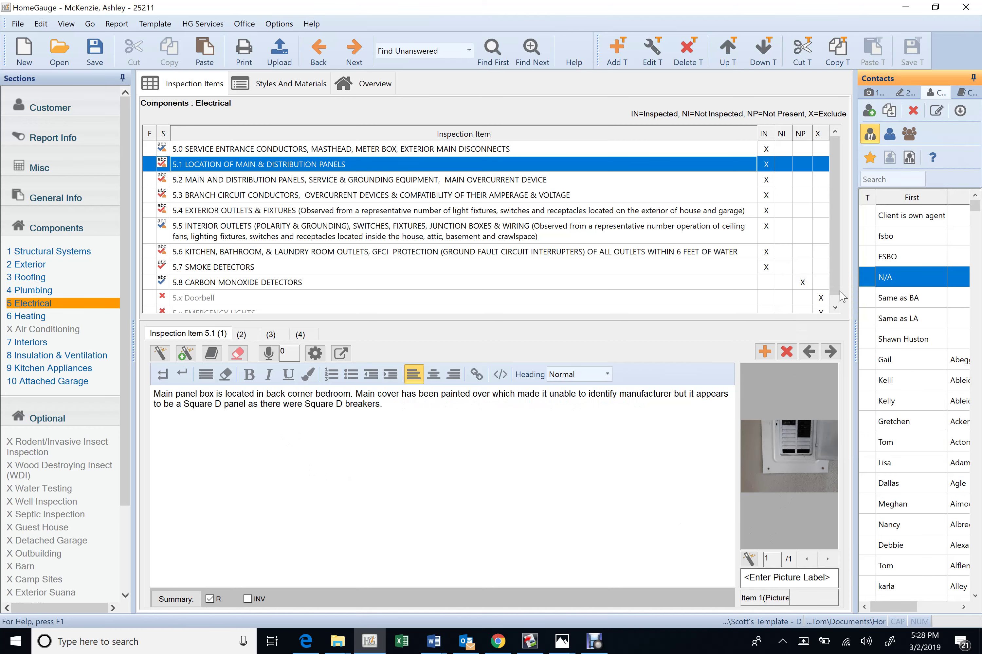
{"action": "right_click", "coordinate": [797, 450]}
Step: Inspect the 5.1 panel photo at X-Large, then keep it Small at 200 x 150
{"action": "left_click", "coordinate": [815, 270]}
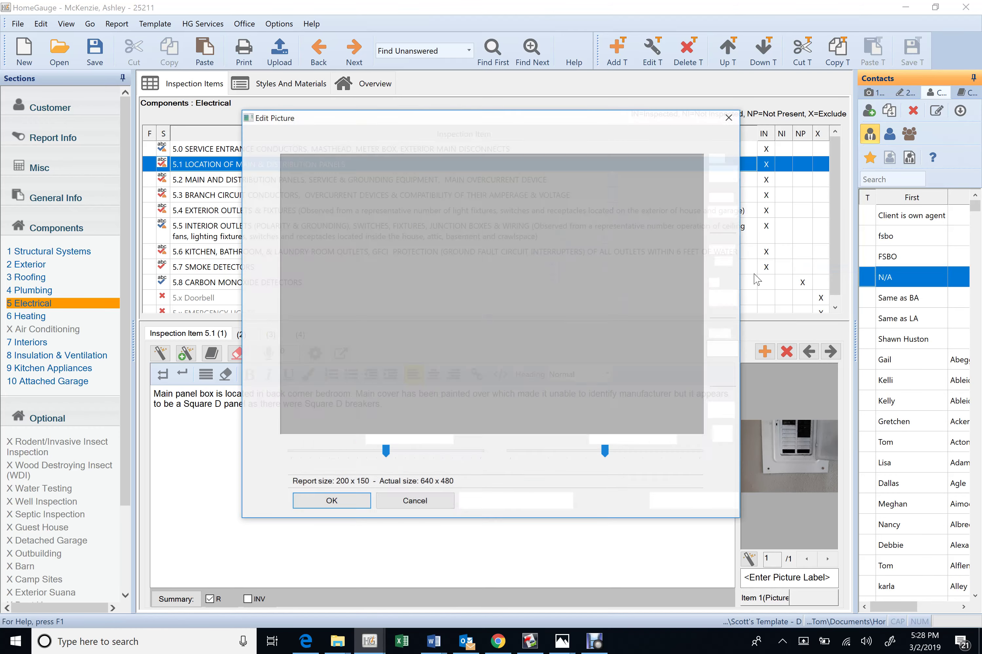
{"action": "left_click", "coordinate": [356, 143]}
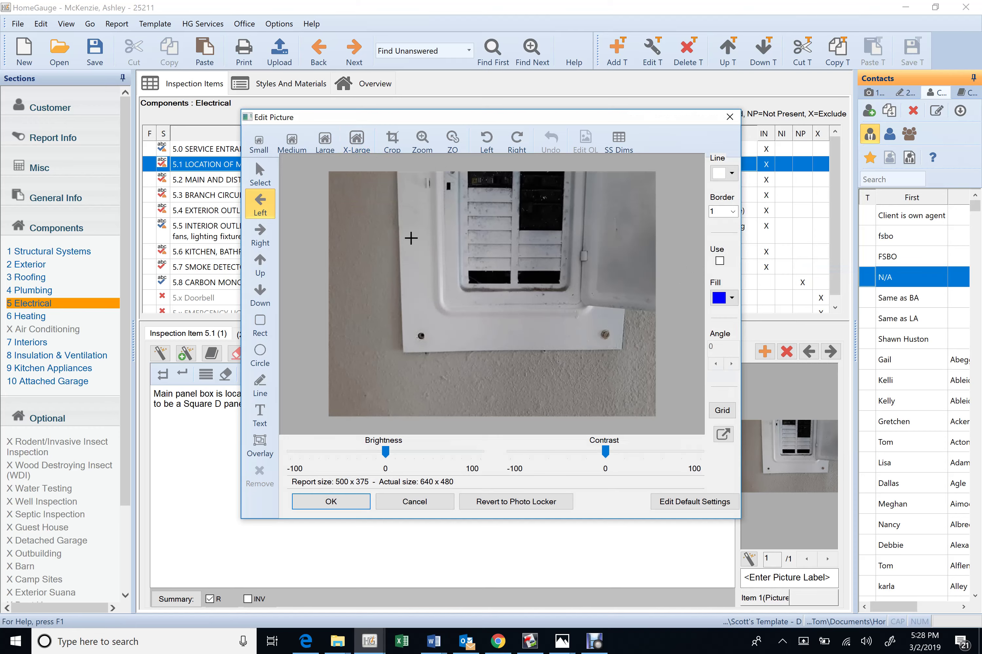
{"action": "left_click", "coordinate": [256, 154]}
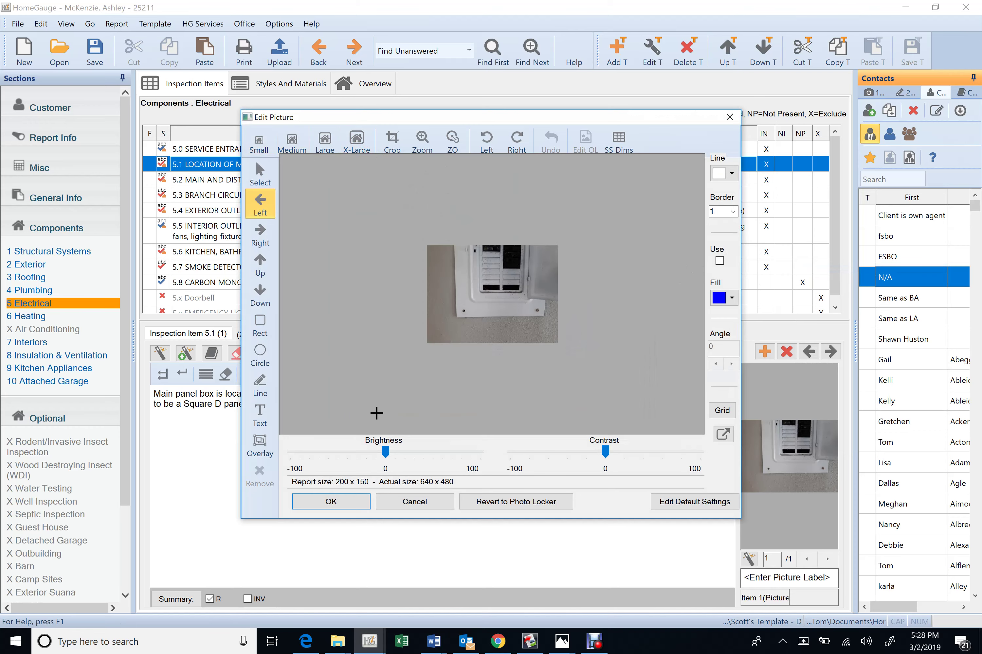
{"action": "left_click", "coordinate": [359, 505]}
{"action": "mouse_move", "coordinate": [357, 651]}
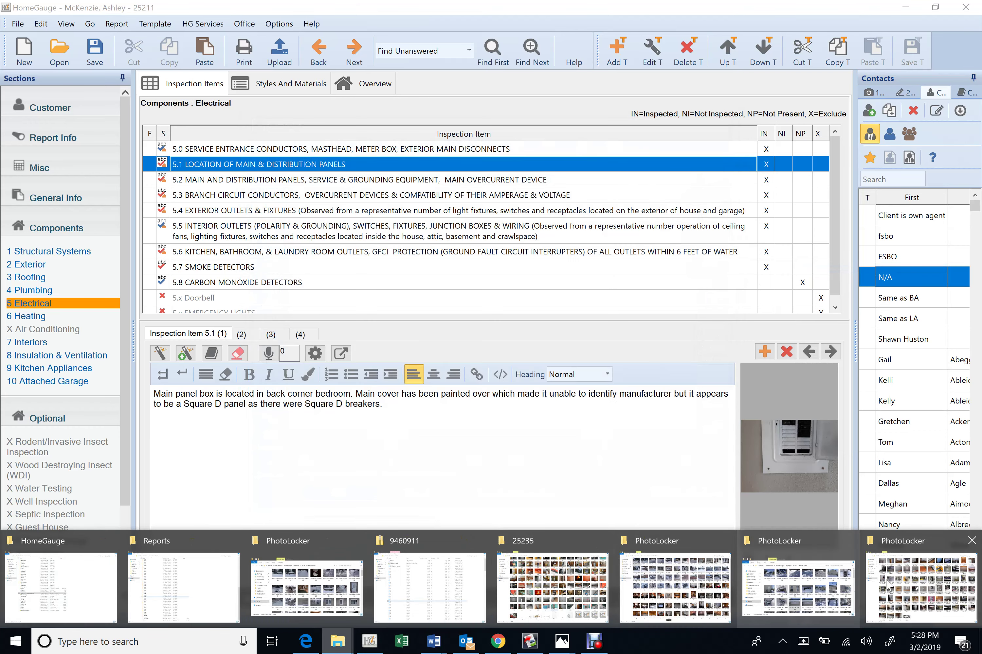
{"action": "left_click", "coordinate": [921, 580]}
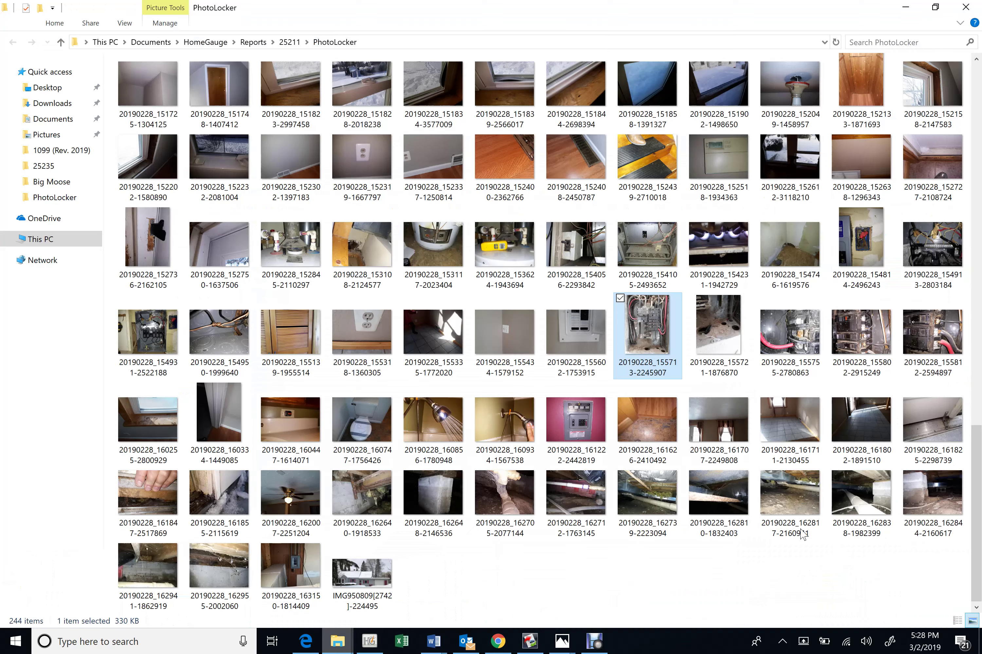
{"action": "double_click", "coordinate": [598, 327]}
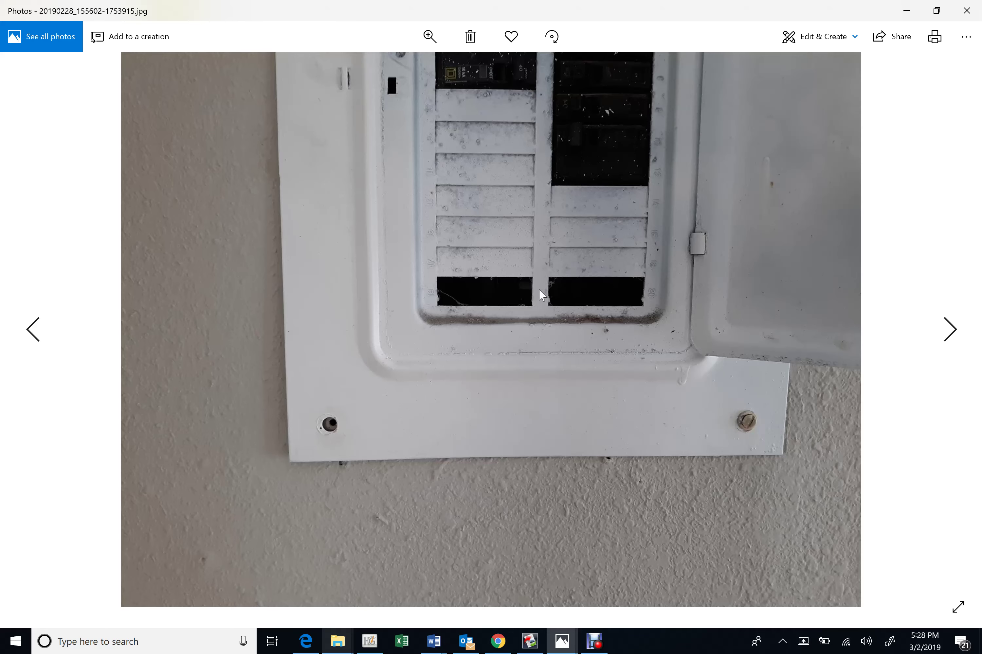
{"action": "left_click", "coordinate": [966, 11]}
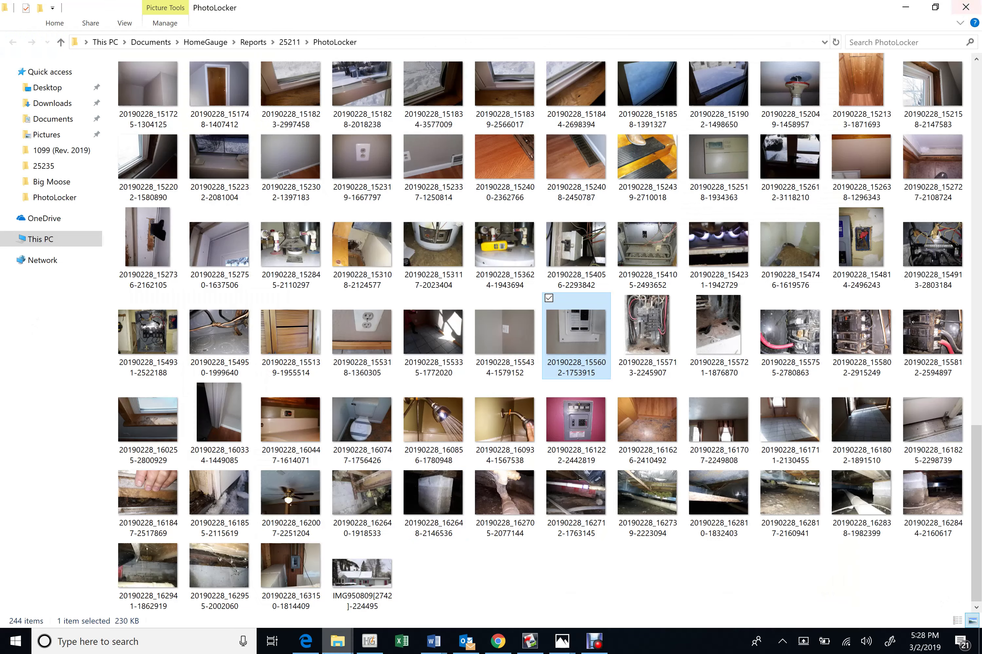
{"action": "mouse_move", "coordinate": [369, 641]}
{"action": "left_click", "coordinate": [381, 613]}
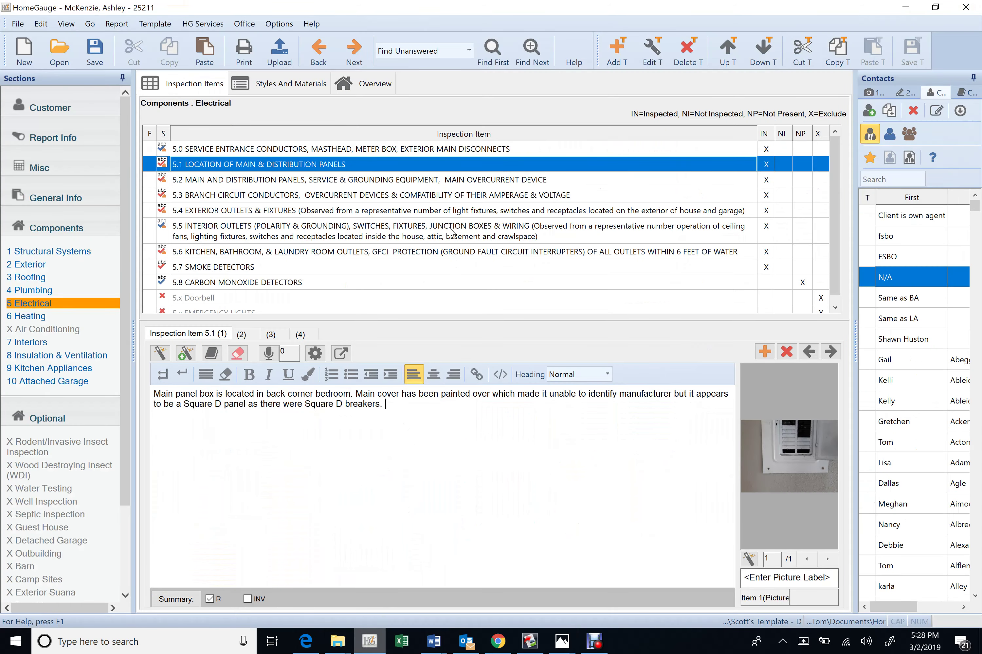
{"action": "double_click", "coordinate": [456, 169]}
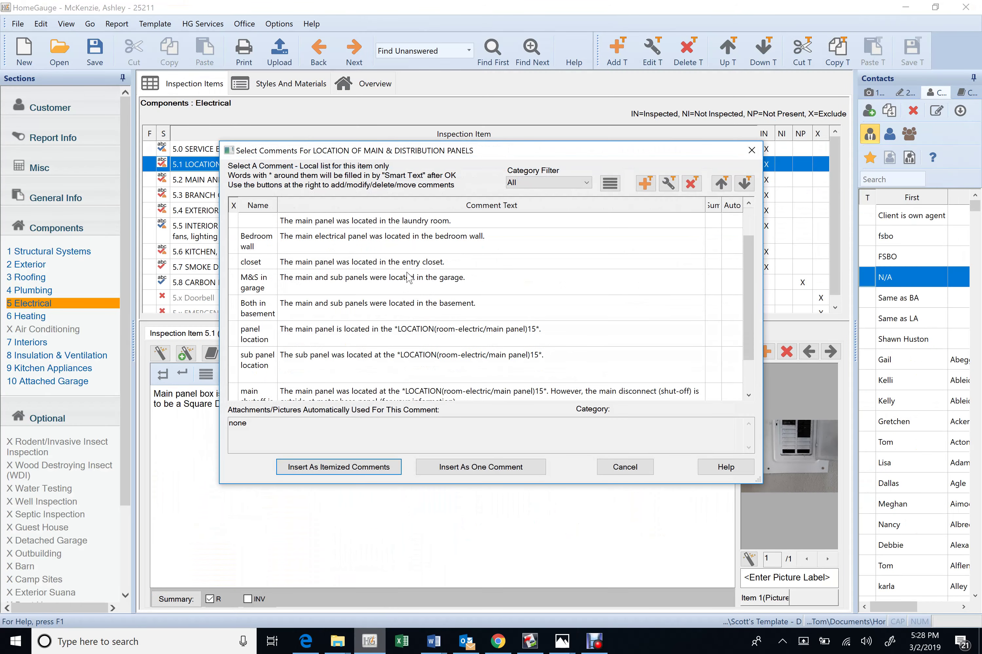
{"action": "left_click", "coordinate": [757, 152]}
{"action": "left_click", "coordinate": [316, 186]}
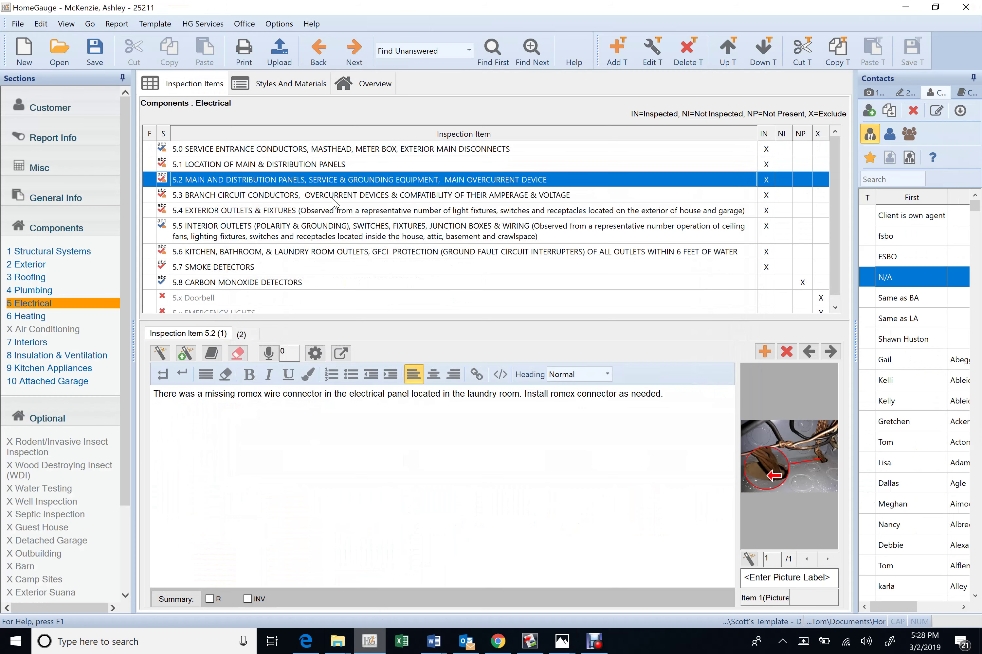
{"action": "left_click", "coordinate": [355, 167]}
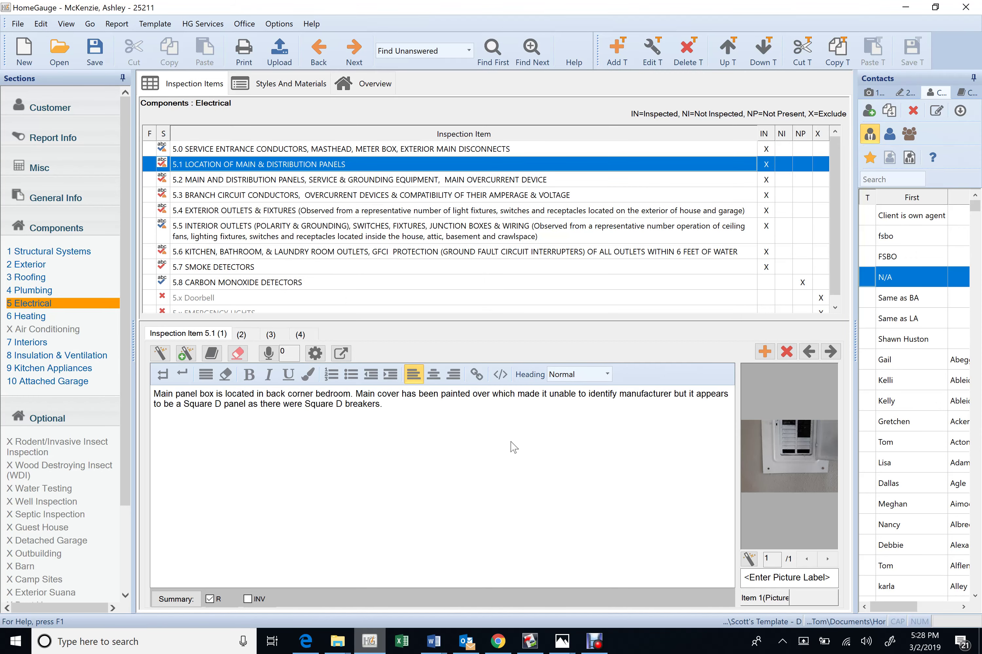
Step: Copy the 5.1 panel photo and paste it into a new third entry on item 5.2
{"action": "right_click", "coordinate": [778, 472]}
{"action": "left_click", "coordinate": [814, 401]}
{"action": "left_click", "coordinate": [210, 181]}
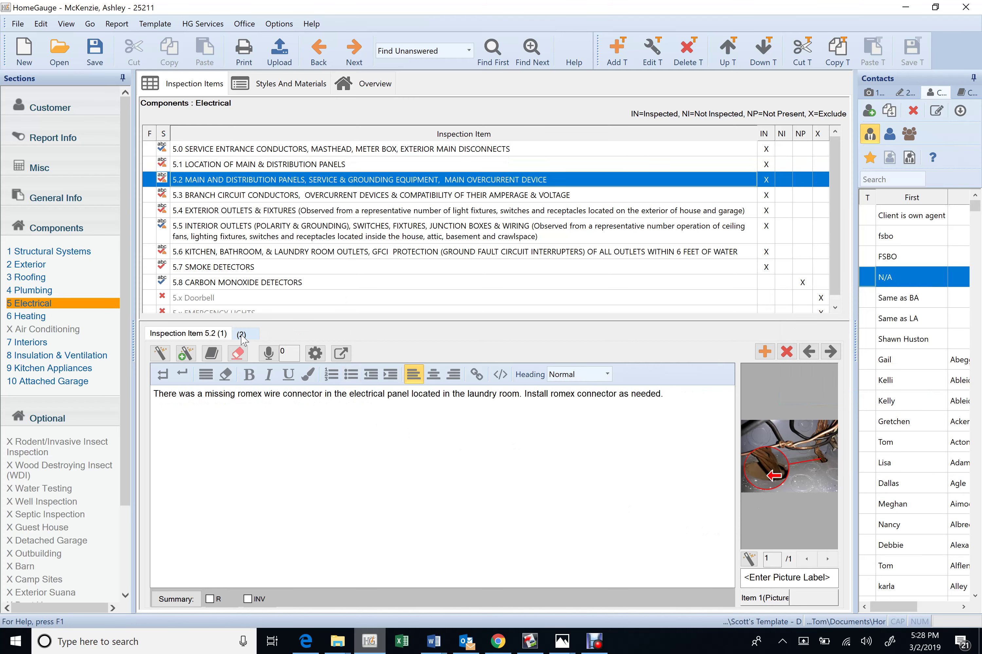
{"action": "left_click", "coordinate": [242, 336]}
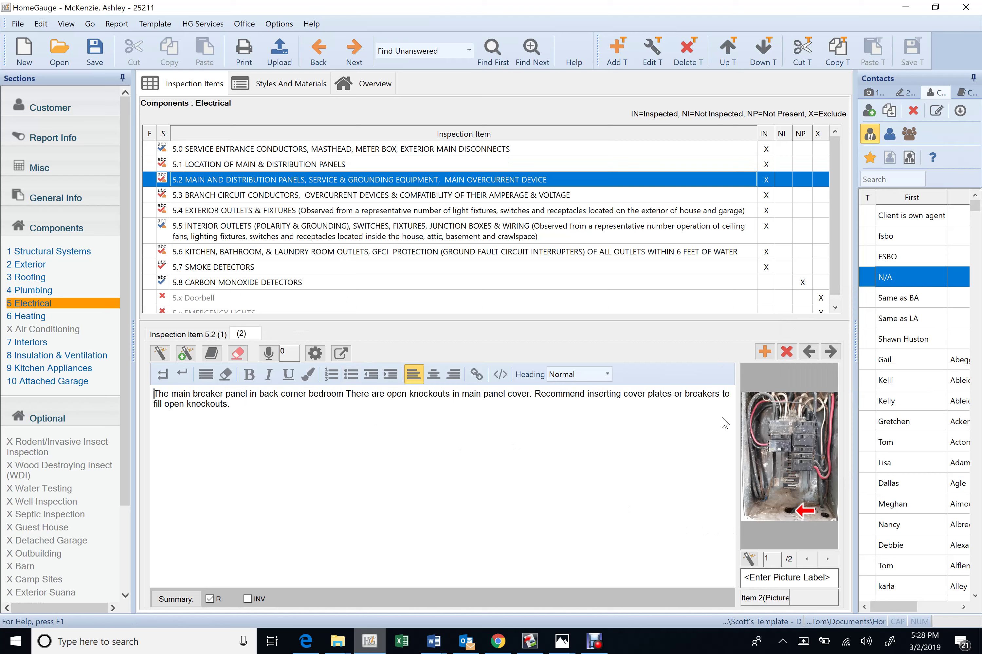
{"action": "left_click", "coordinate": [765, 351]}
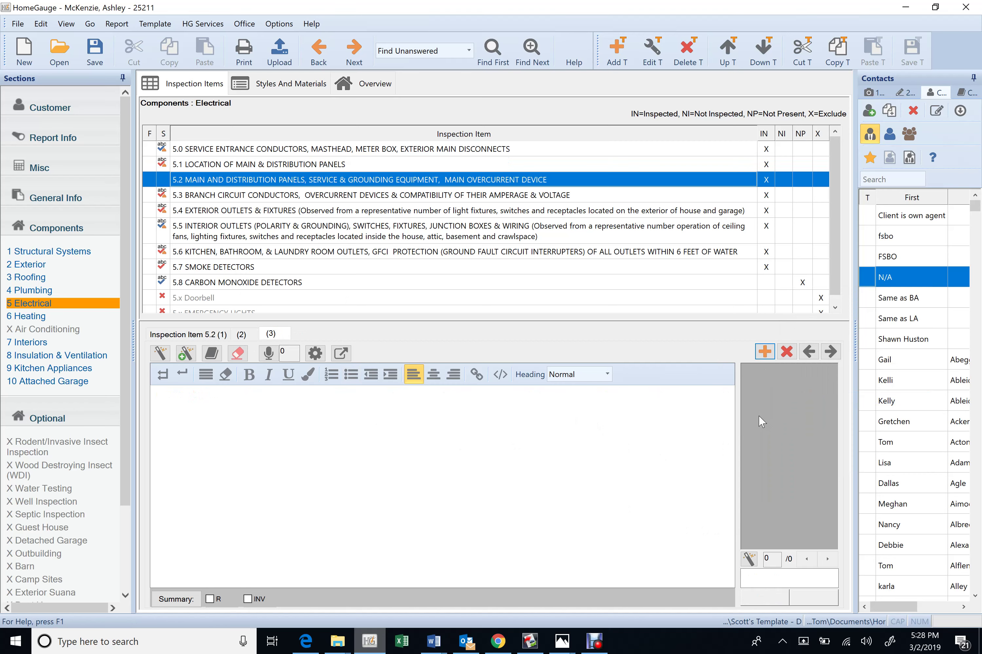
{"action": "right_click", "coordinate": [759, 434]}
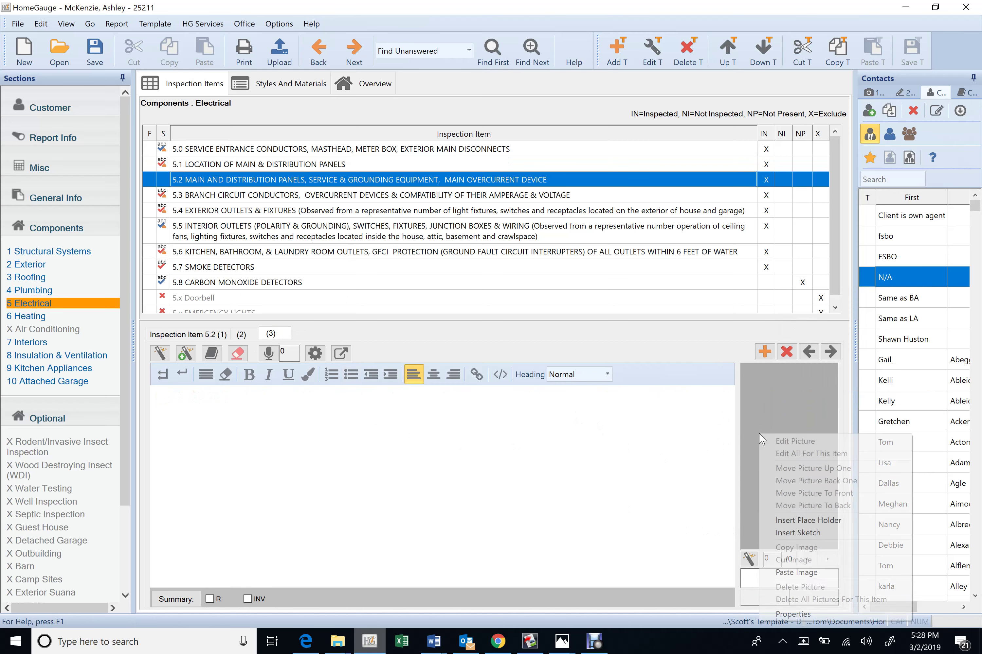
{"action": "left_click", "coordinate": [797, 572]}
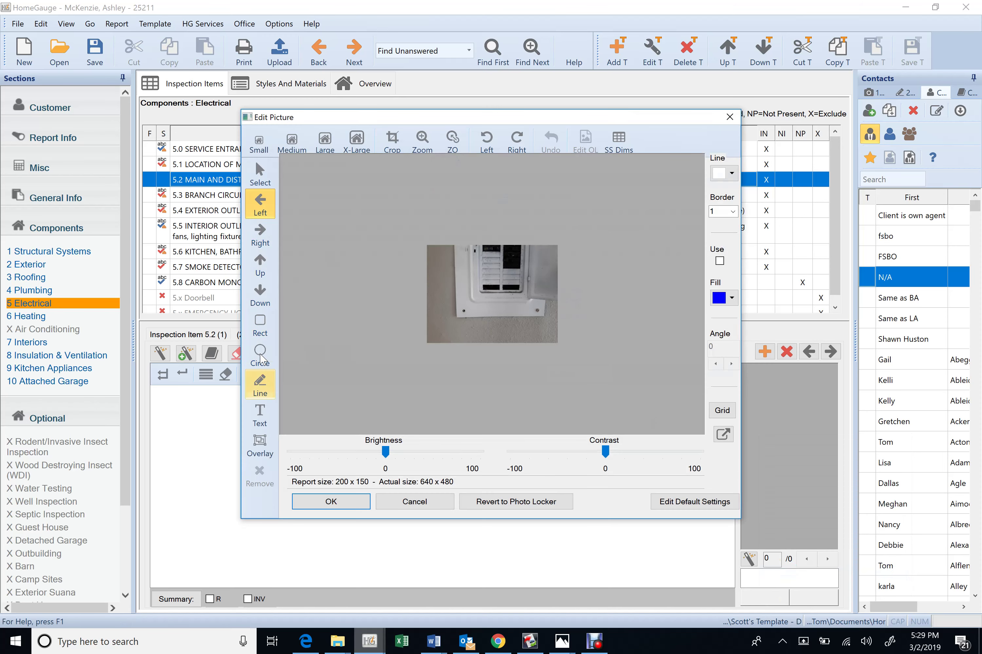
Step: Draw a red rectangle around the two open knockouts and accept the photo
{"action": "left_click", "coordinate": [260, 327]}
{"action": "left_click_drag", "start_coordinate": [479, 282], "coordinate": [526, 297]}
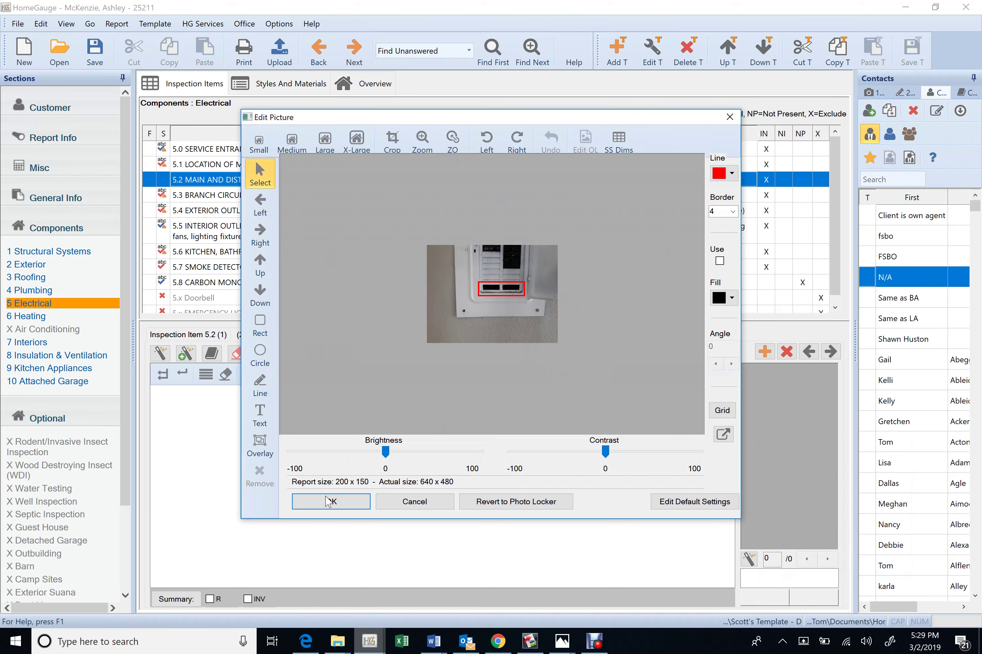
{"action": "left_click", "coordinate": [334, 503]}
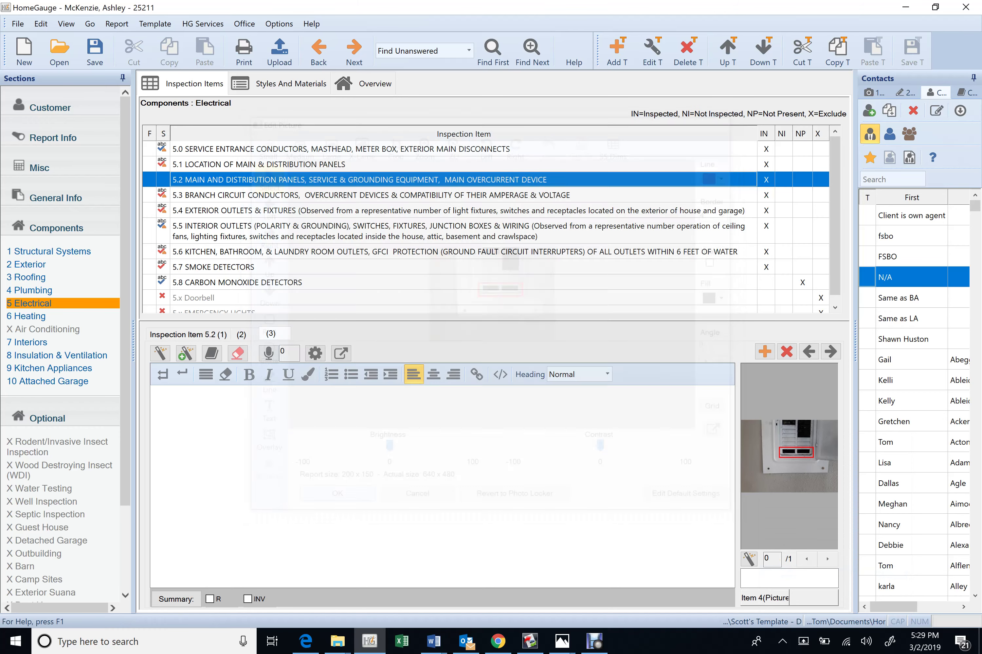
{"action": "double_click", "coordinate": [332, 184]}
Step: Insert the 'open knockouts' stock comment into 5.2's new entry, stating there are two
{"action": "scroll", "coordinate": [347, 336], "scroll_direction": "down", "scroll_amount": 2}
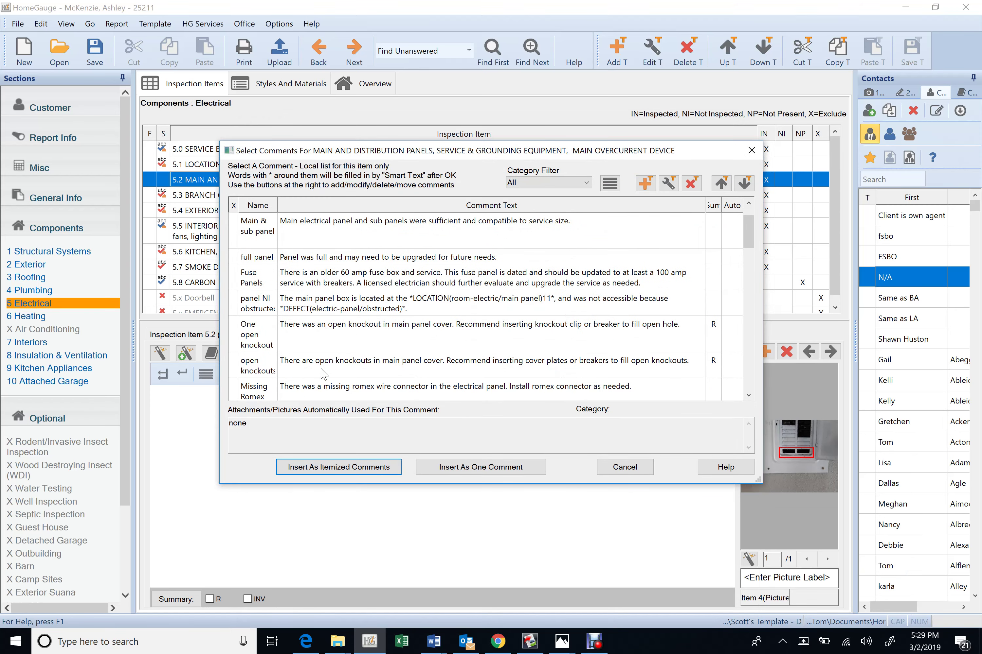
{"action": "left_click", "coordinate": [323, 374]}
{"action": "left_click", "coordinate": [422, 465]}
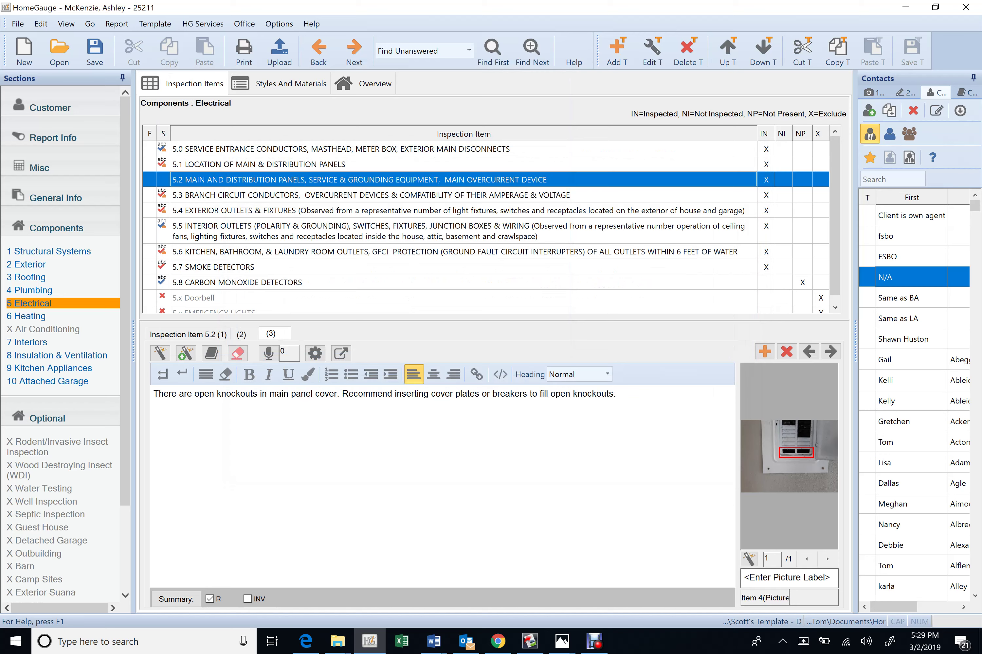
{"action": "type", "text": "tw"}
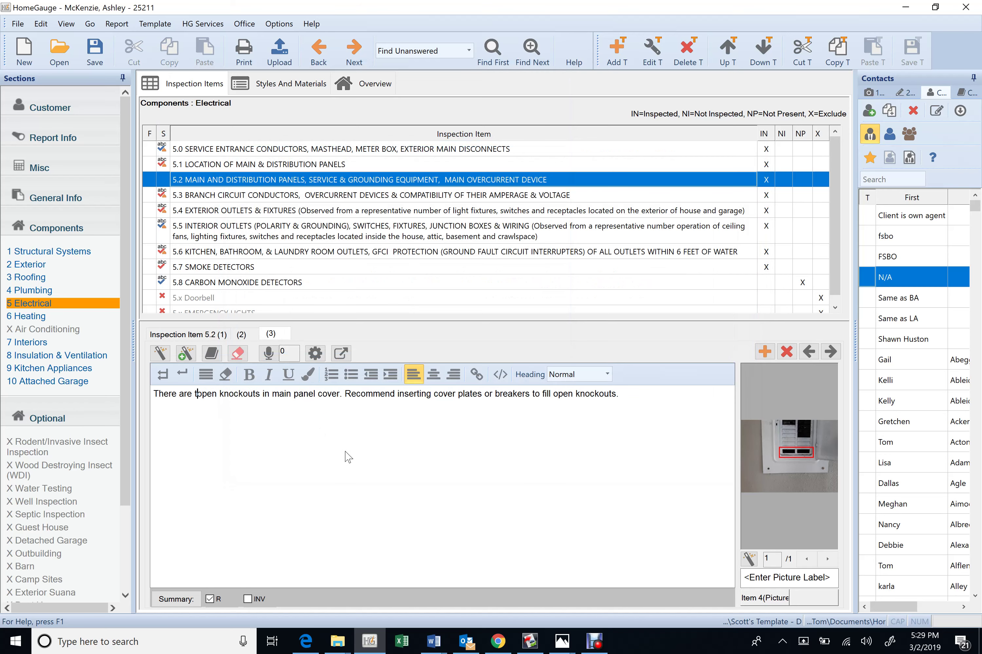
{"action": "type", "text": "o"}
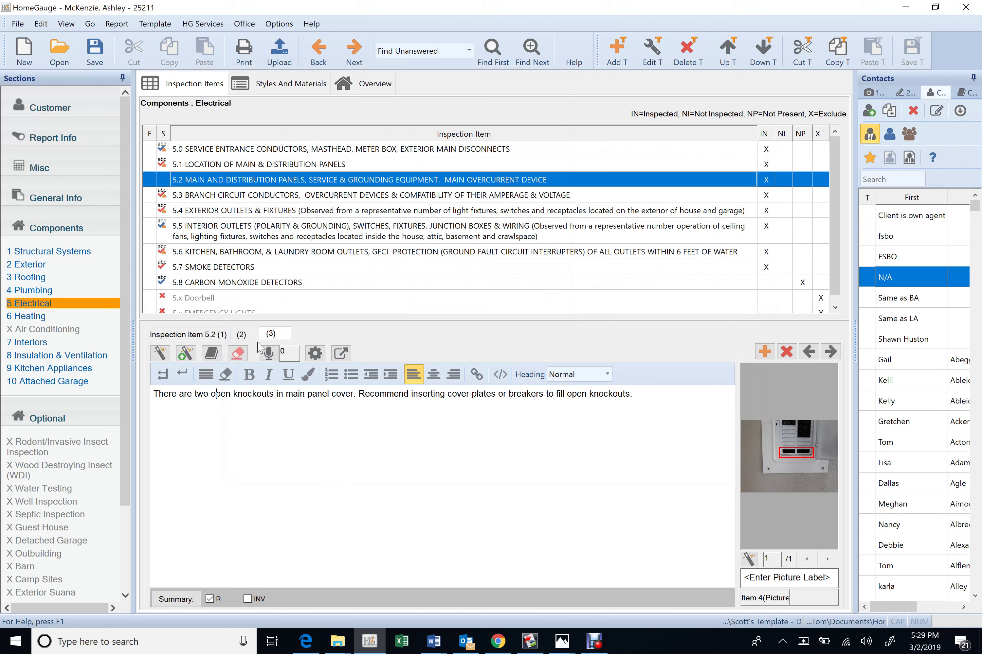
{"action": "left_click", "coordinate": [249, 164]}
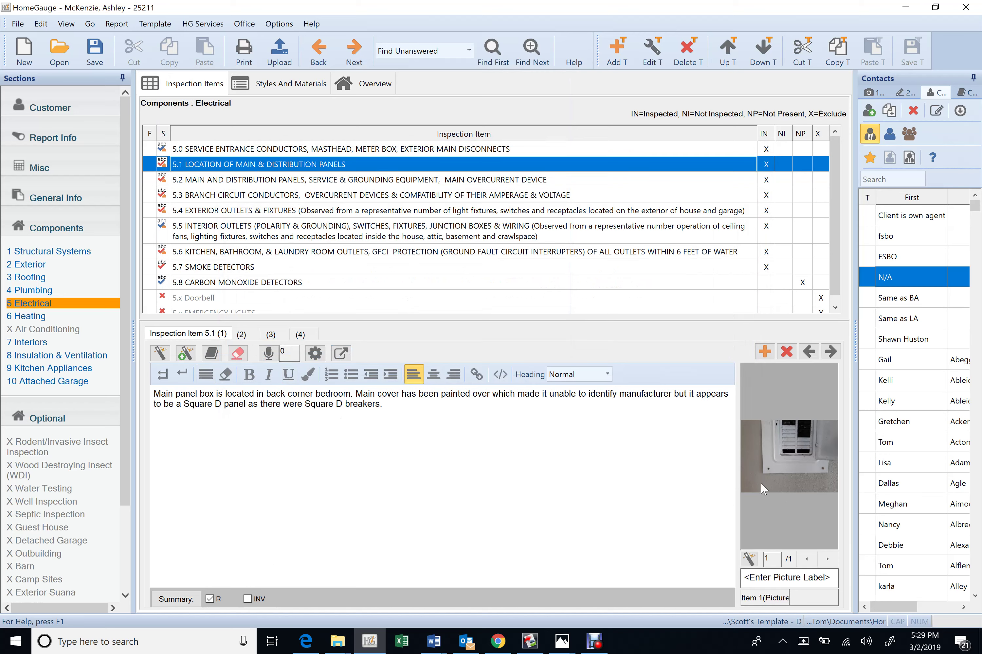
Step: Delete the existing photo from item 5.1
{"action": "right_click", "coordinate": [783, 466]}
{"action": "left_click", "coordinate": [810, 434]}
{"action": "left_click", "coordinate": [468, 352]}
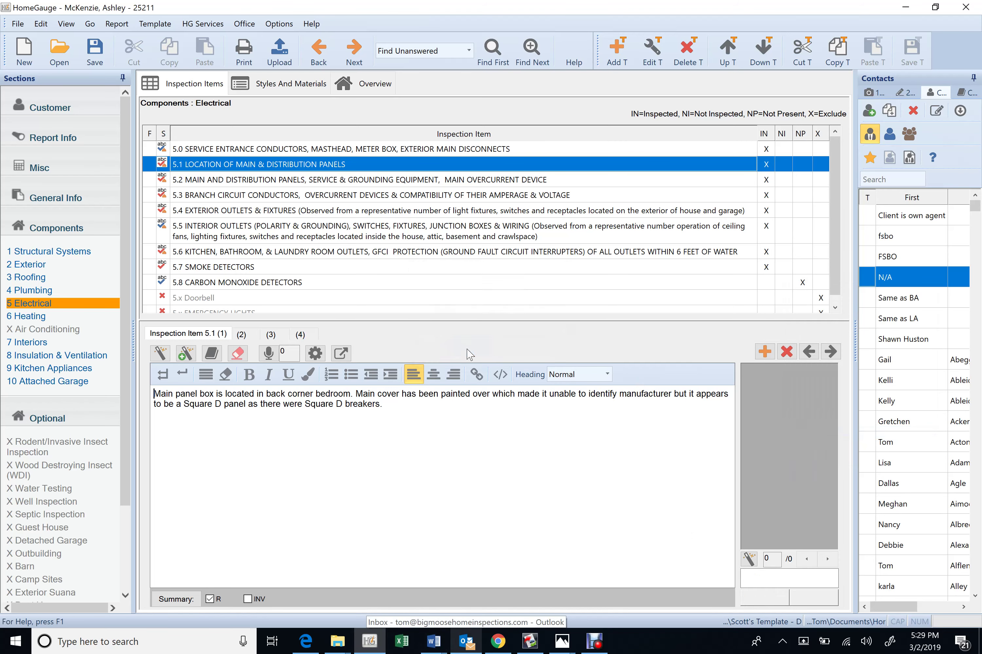
Step: Attach the main panel photo from PhotoLocker to 5.1, Small and rotated upright to 150 x 200
{"action": "mouse_move", "coordinate": [337, 641]}
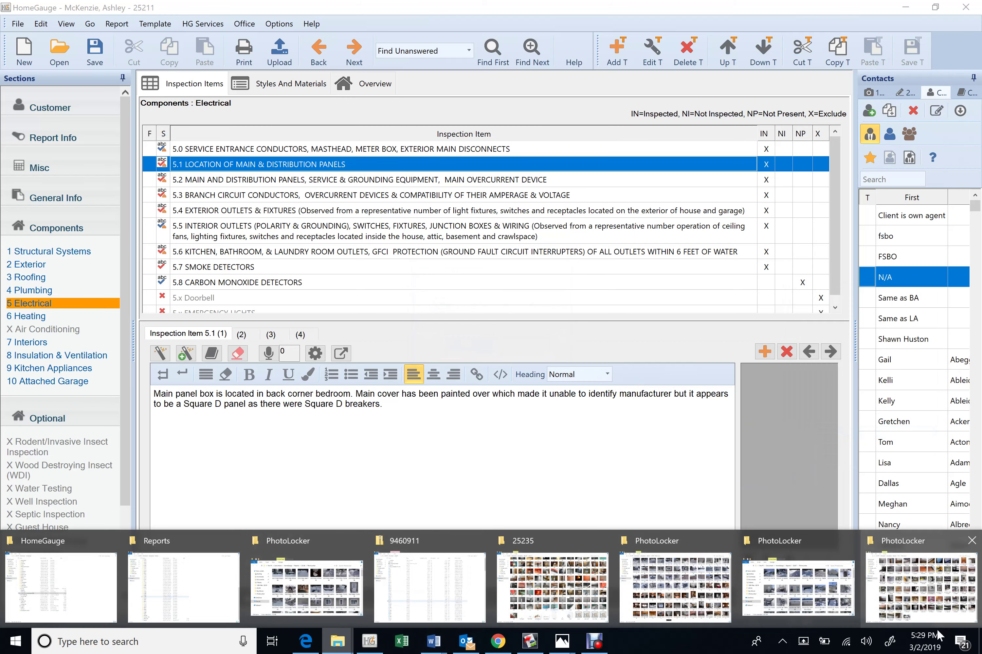
{"action": "left_click", "coordinate": [905, 571]}
{"action": "left_click_drag", "start_coordinate": [636, 313], "coordinate": [796, 471]}
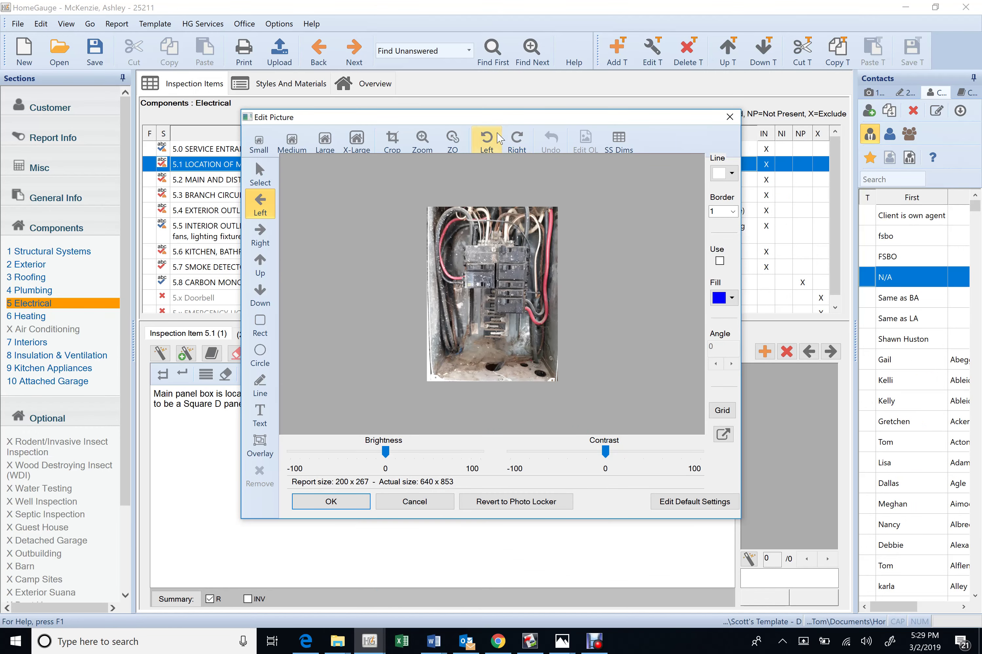
{"action": "left_click", "coordinate": [486, 139]}
{"action": "left_click", "coordinate": [259, 142]}
{"action": "left_click", "coordinate": [518, 143]}
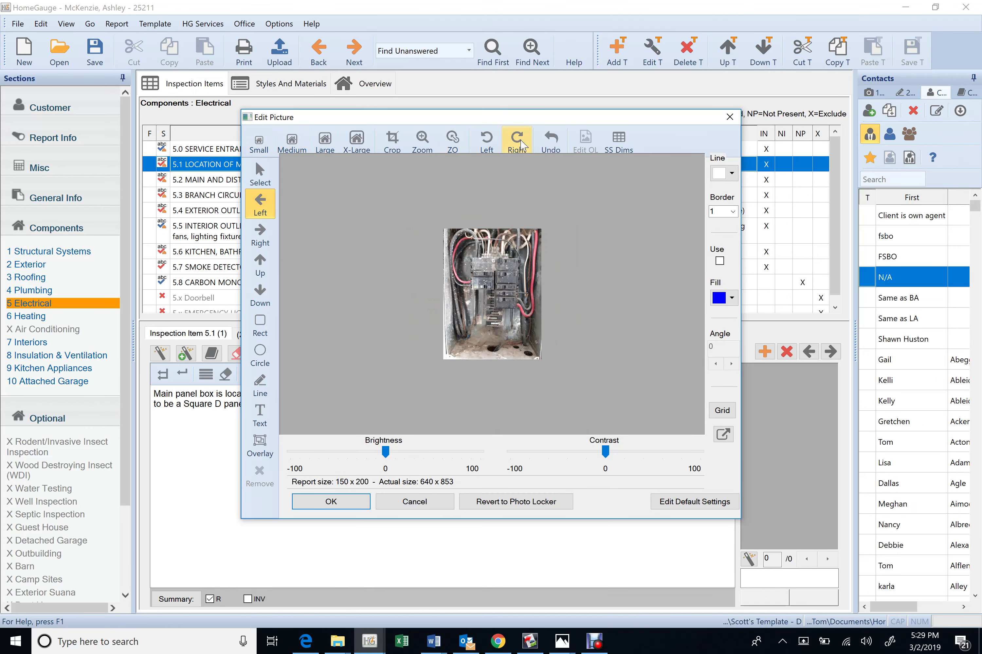
{"action": "left_click", "coordinate": [341, 507]}
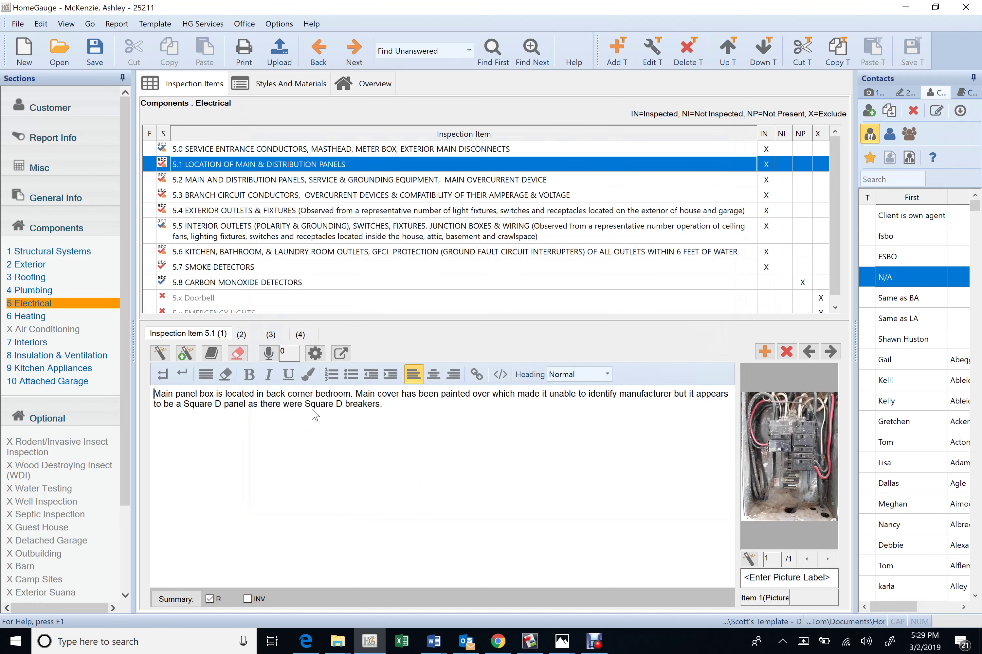
Step: In 5.1's garage-panel comment, delete the electrician sentence and add '(work space)' after 'clearance'
{"action": "left_click", "coordinate": [242, 334]}
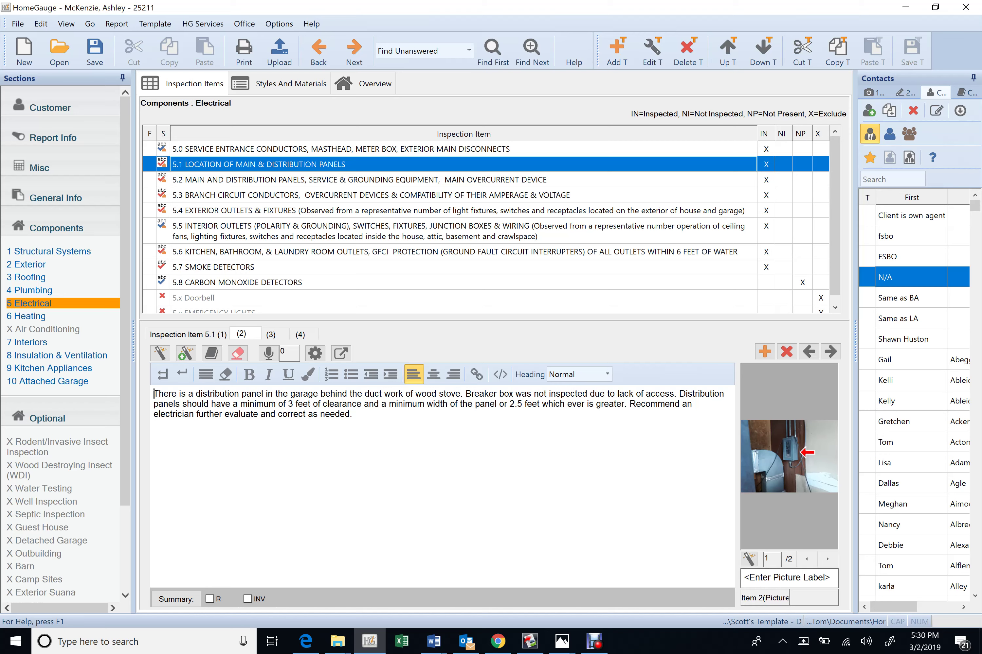
{"action": "left_click", "coordinate": [362, 404]}
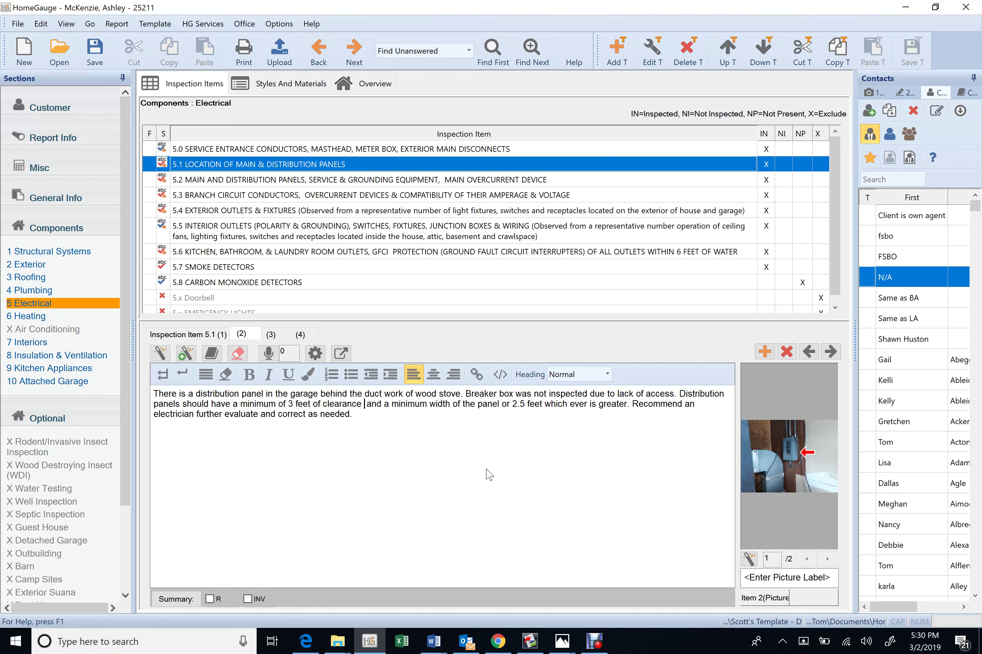
{"action": "key", "text": "BackSpace"}
{"action": "key", "text": "BackSpace"}
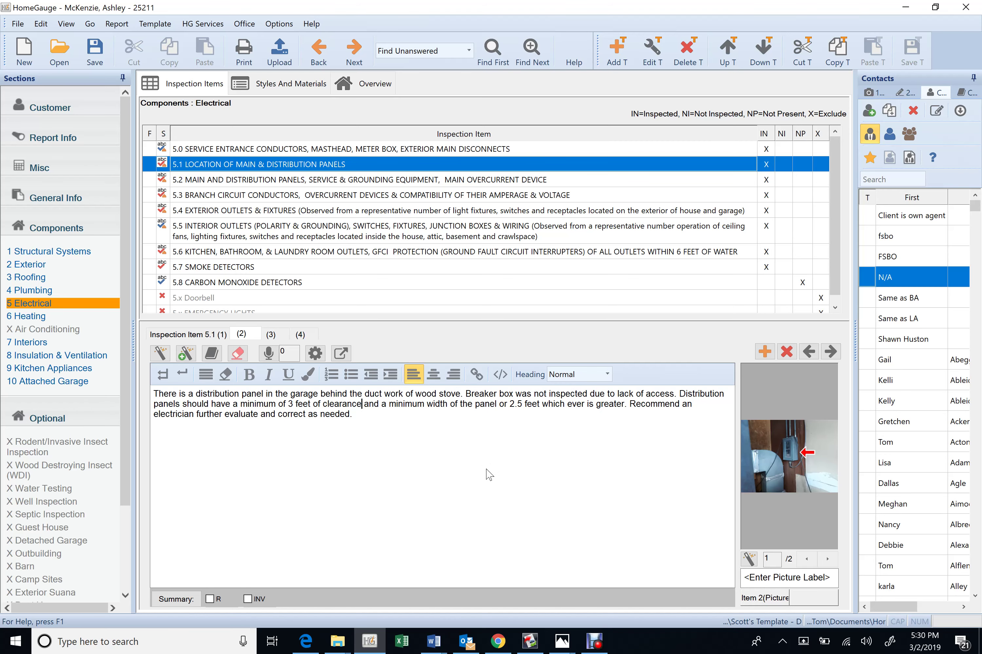
{"action": "key", "text": "Right"}
{"action": "key", "text": "Right"}
{"action": "key", "text": "Right"}
{"action": "key", "text": "Right"}
{"action": "key", "text": "Right"}
{"action": "key", "text": "Right"}
{"action": "key", "text": "Right"}
{"action": "key", "text": "Right"}
{"action": "key", "text": "Right"}
{"action": "key", "text": "Right"}
{"action": "key", "text": "Right"}
{"action": "key", "text": "Right"}
{"action": "key", "text": "Right"}
{"action": "key", "text": "Right"}
{"action": "key", "text": "Right"}
{"action": "key", "text": "Right"}
{"action": "key", "text": "Right"}
{"action": "key", "text": "Right"}
{"action": "key", "text": "Right"}
{"action": "key", "text": "Right"}
{"action": "key", "text": "Right"}
{"action": "key", "text": "Right"}
{"action": "key", "text": "Right"}
{"action": "key", "text": "Right"}
{"action": "key", "text": "Right"}
{"action": "key", "text": "Right"}
{"action": "key", "text": "Right"}
{"action": "key", "text": "Right"}
{"action": "key", "text": "Right"}
{"action": "key", "text": "Right"}
{"action": "key", "text": "Right"}
{"action": "key", "text": "Right"}
{"action": "key", "text": "Right"}
{"action": "key", "text": "Right"}
{"action": "key", "text": "Right"}
{"action": "key", "text": "Right"}
{"action": "key", "text": "Right"}
{"action": "key", "text": "Right"}
{"action": "key", "text": "ctrl+shift+Left"}
{"action": "key", "text": "ctrl+shift+Left"}
{"action": "key", "text": "ctrl+shift+Left"}
{"action": "key", "text": "ctrl+shift+Left"}
{"action": "key", "text": "ctrl+shift+Left"}
{"action": "key", "text": "ctrl+shift+Left"}
{"action": "key", "text": "ctrl+shift+Left"}
{"action": "key", "text": "ctrl+shift+Left"}
{"action": "key", "text": "ctrl+shift+Left"}
{"action": "key", "text": "ctrl+shift+Left"}
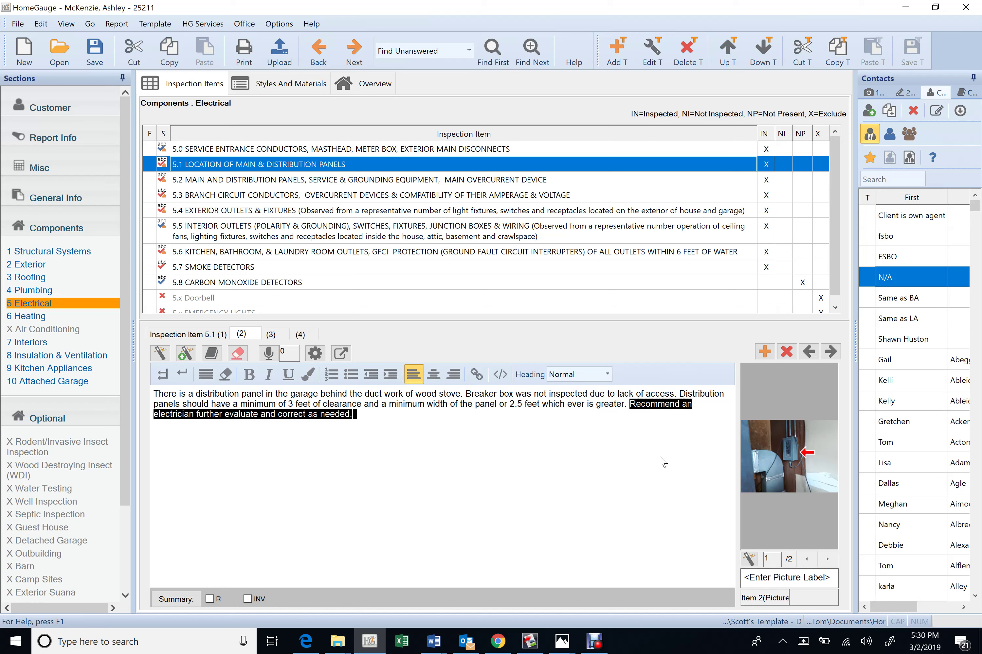
{"action": "key", "text": "BackSpace"}
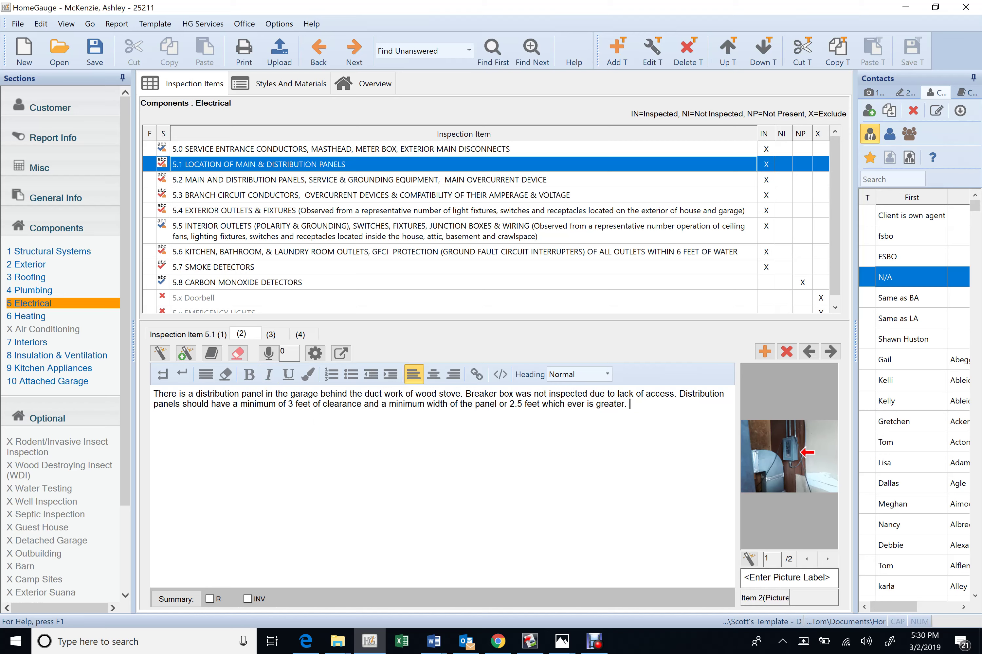
{"action": "left_click", "coordinate": [362, 404]}
{"action": "type", "text": "(work"}
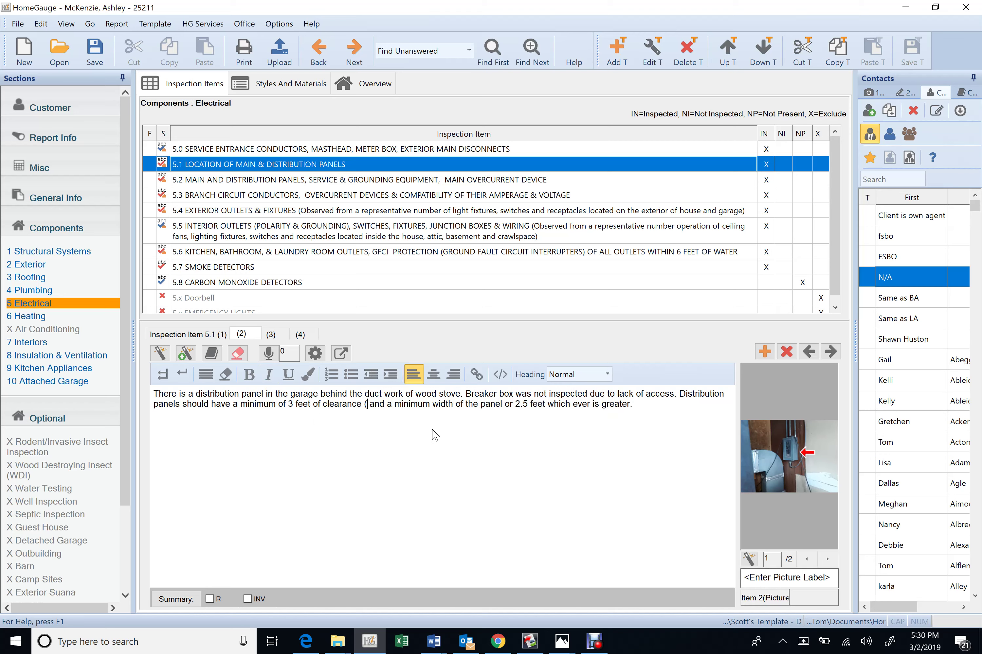
{"action": "type", "text": " space)"}
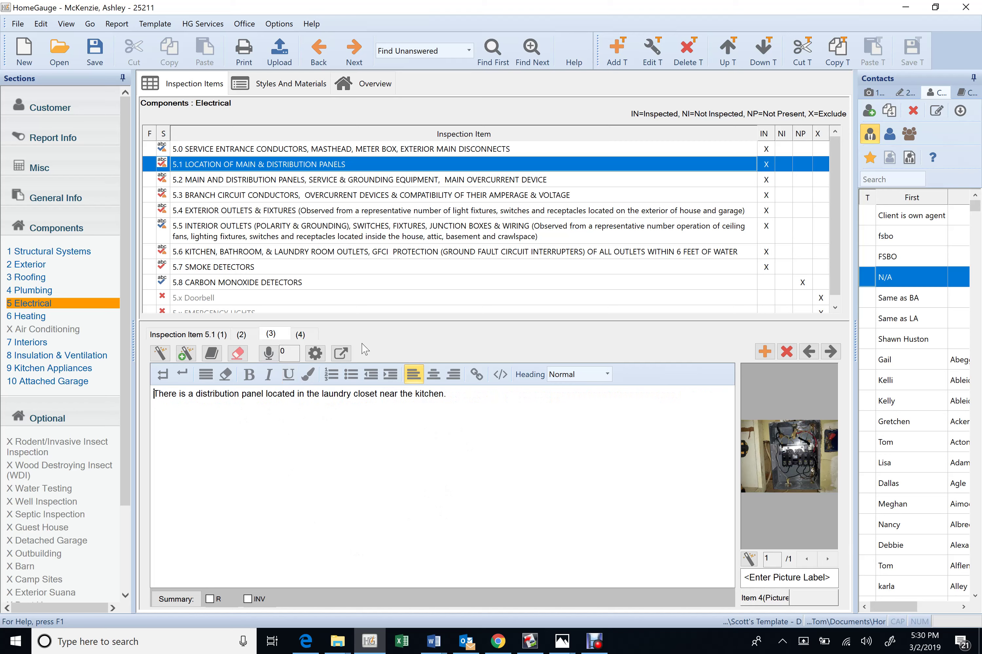
Step: Go from 5.1's fourth comment to item 5.2's third entry on the two open knockouts
{"action": "left_click", "coordinate": [304, 334]}
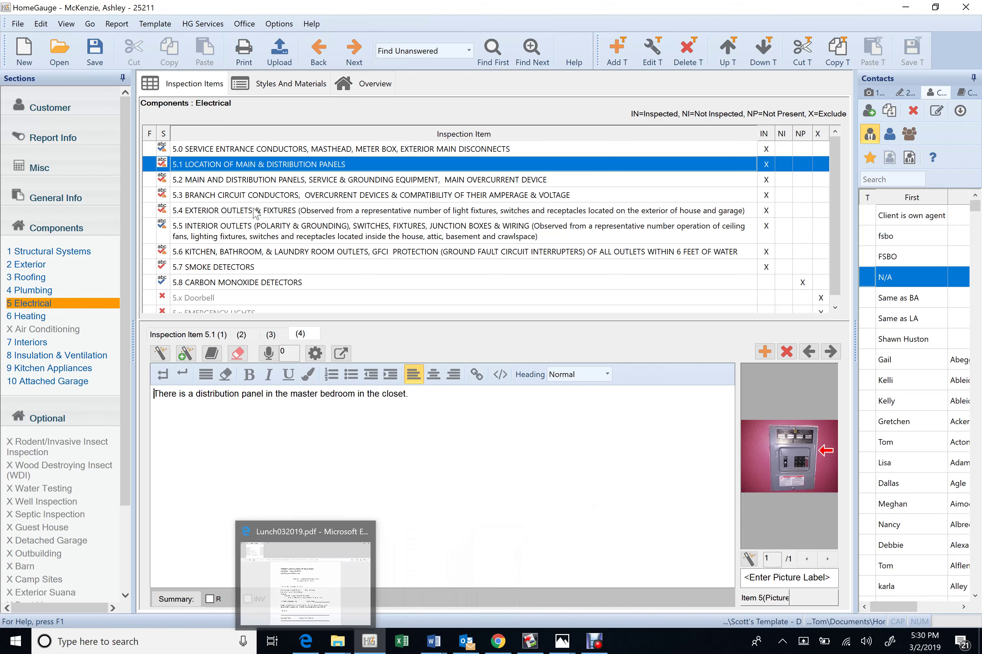
{"action": "left_click", "coordinate": [254, 179]}
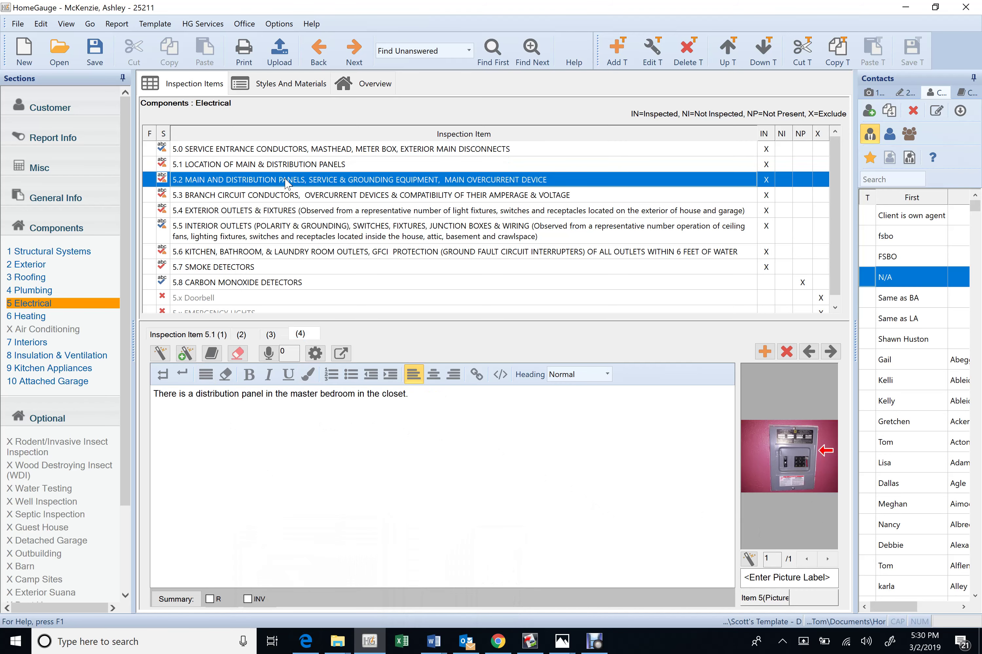
{"action": "left_click", "coordinate": [247, 336]}
{"action": "left_click", "coordinate": [277, 338]}
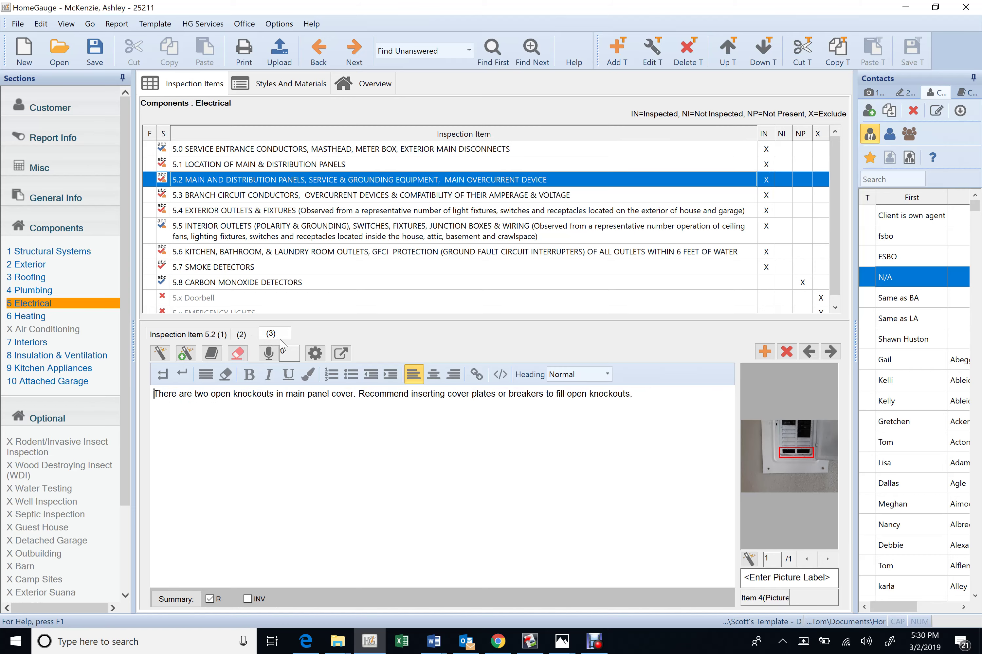
Step: Add the sub-panel photo to 5.2's knockout comment, zoomed, Small, with a red down arrow on the breakers
{"action": "mouse_move", "coordinate": [346, 642]}
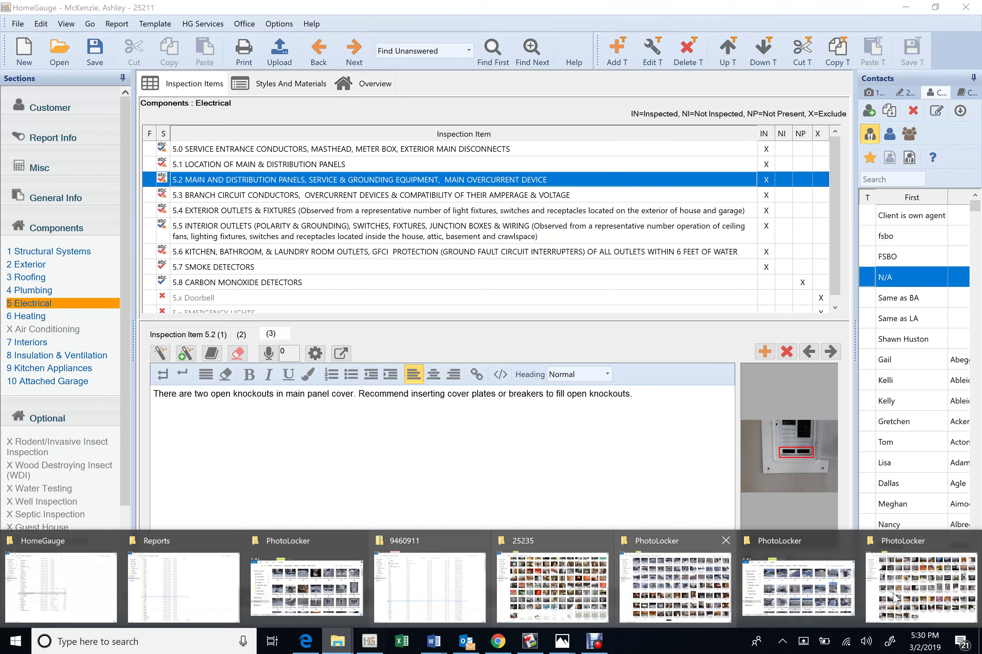
{"action": "left_click", "coordinate": [896, 597]}
{"action": "left_click_drag", "start_coordinate": [634, 418], "coordinate": [787, 450]}
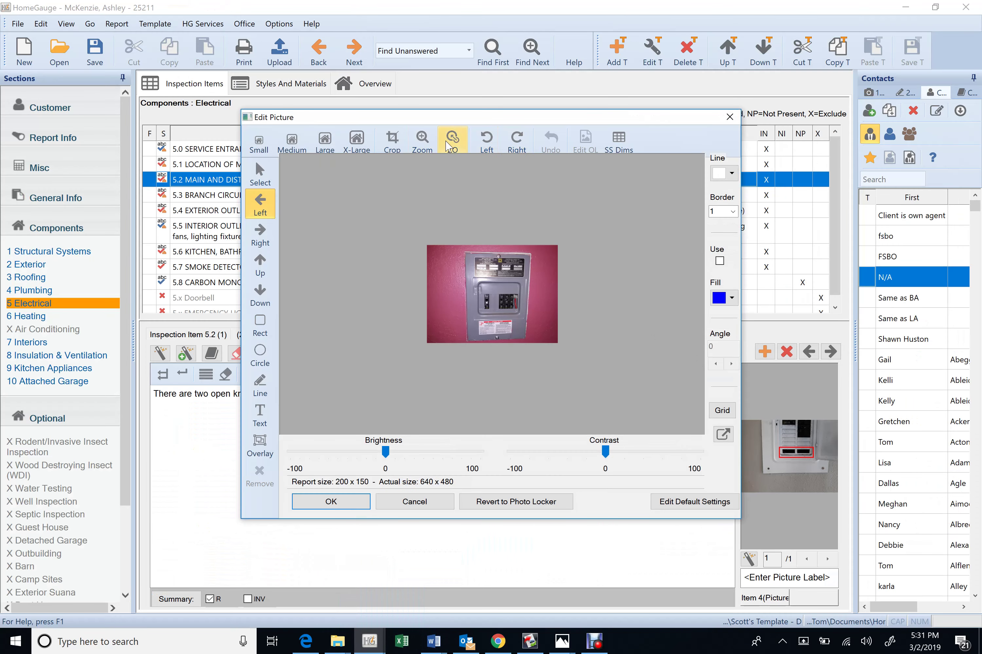
{"action": "left_click", "coordinate": [422, 151]}
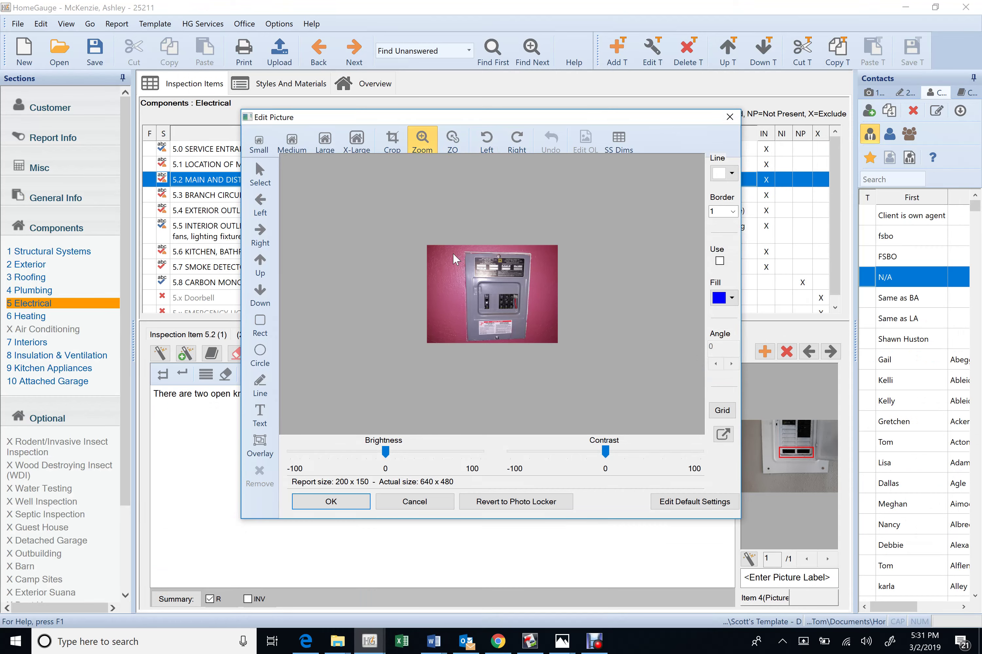
{"action": "left_click_drag", "start_coordinate": [551, 307], "coordinate": [551, 307]}
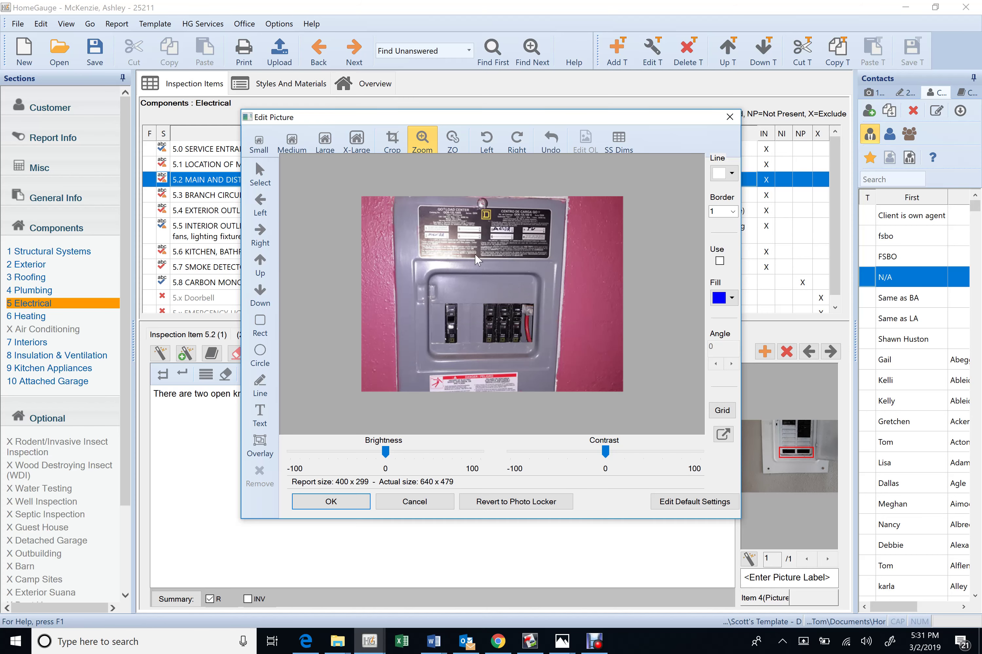
{"action": "left_click", "coordinate": [257, 146]}
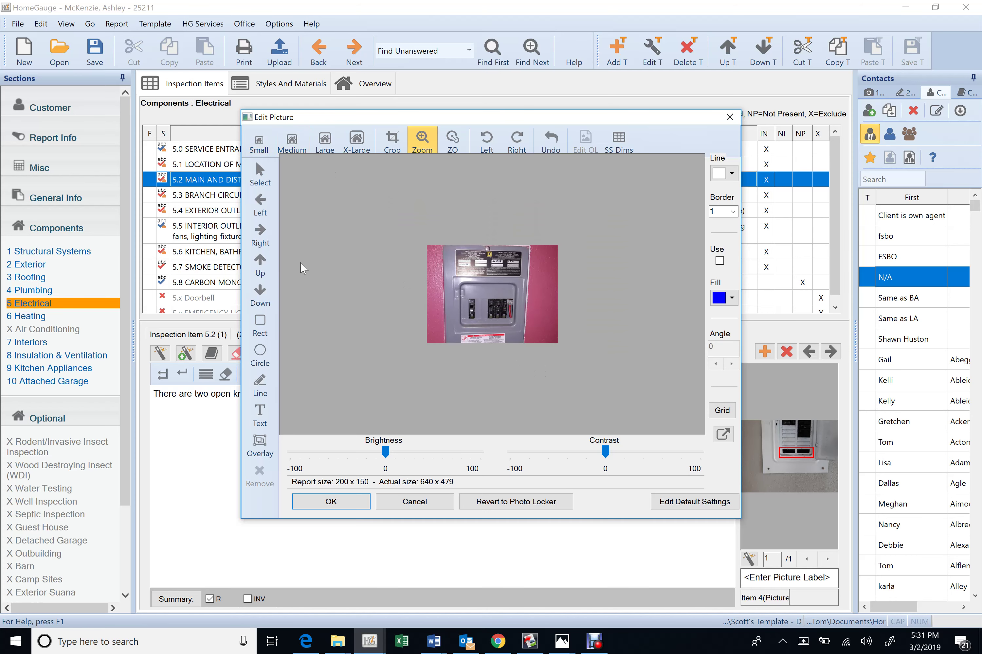
{"action": "left_click", "coordinate": [264, 296]}
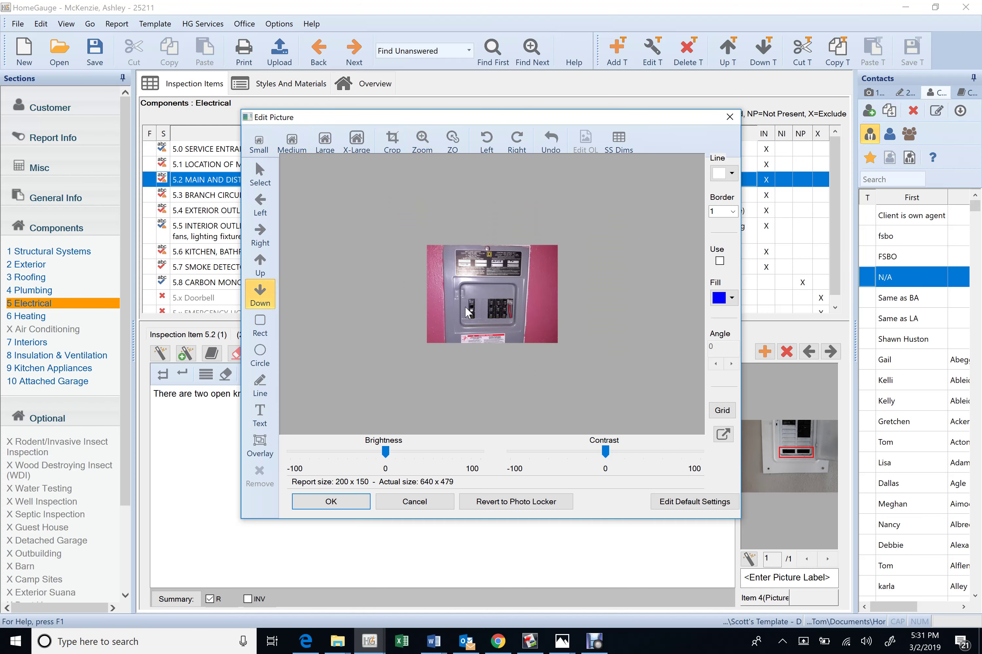
{"action": "left_click", "coordinate": [509, 295]}
{"action": "left_click", "coordinate": [347, 502]}
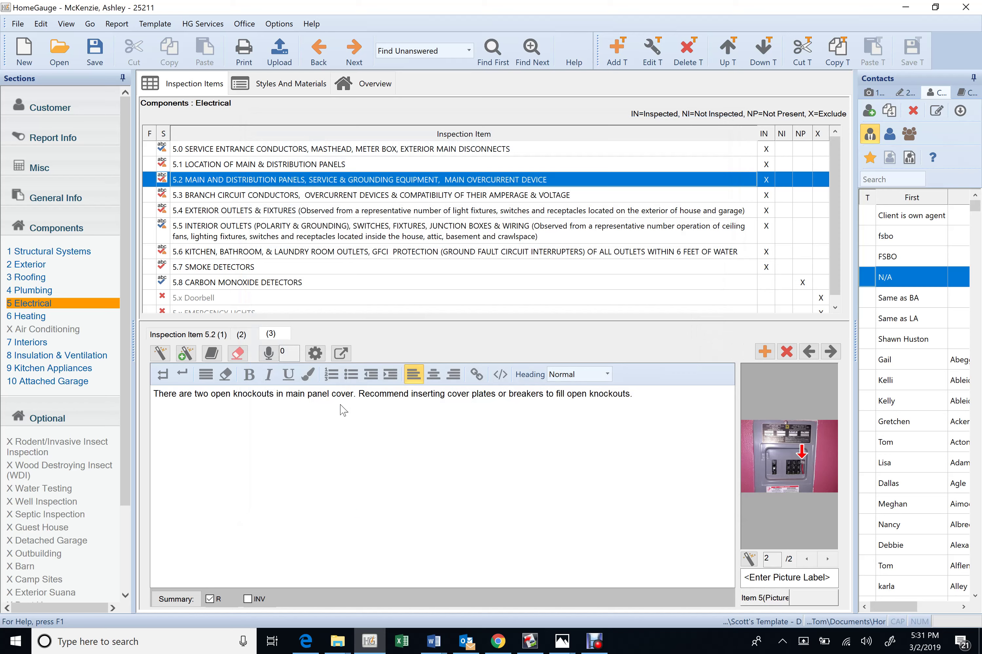
Step: Type 'There was one open knockout in the sub paen' before 'Recommend'
{"action": "left_click", "coordinate": [360, 397]}
{"action": "type", "text": "the"}
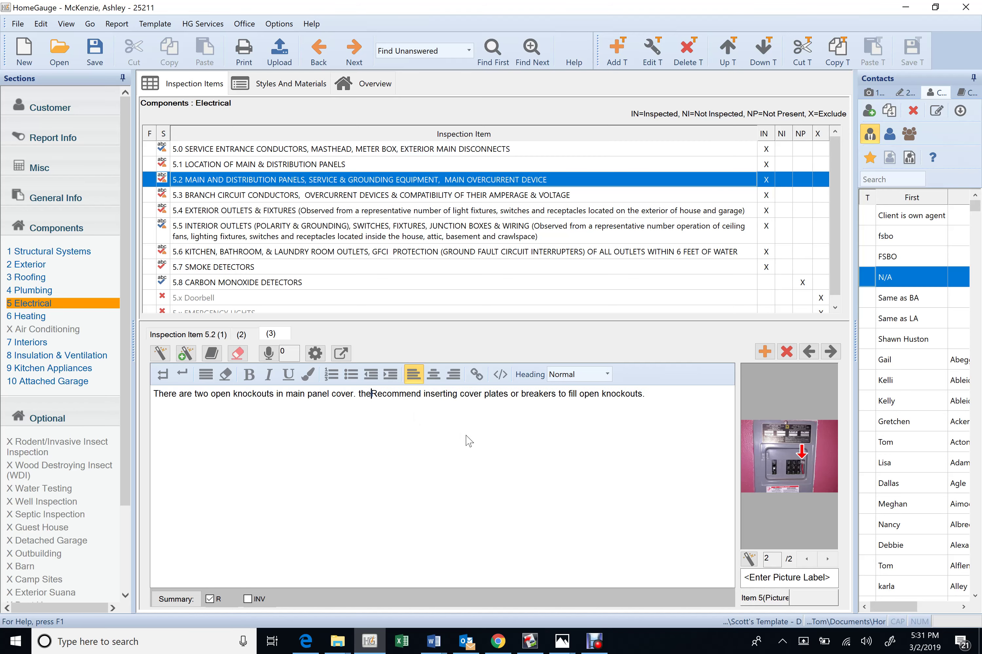
{"action": "key", "text": "BackSpace"}
{"action": "key", "text": "BackSpace"}
{"action": "key", "text": "BackSpace"}
{"action": "type", "text": "There was "}
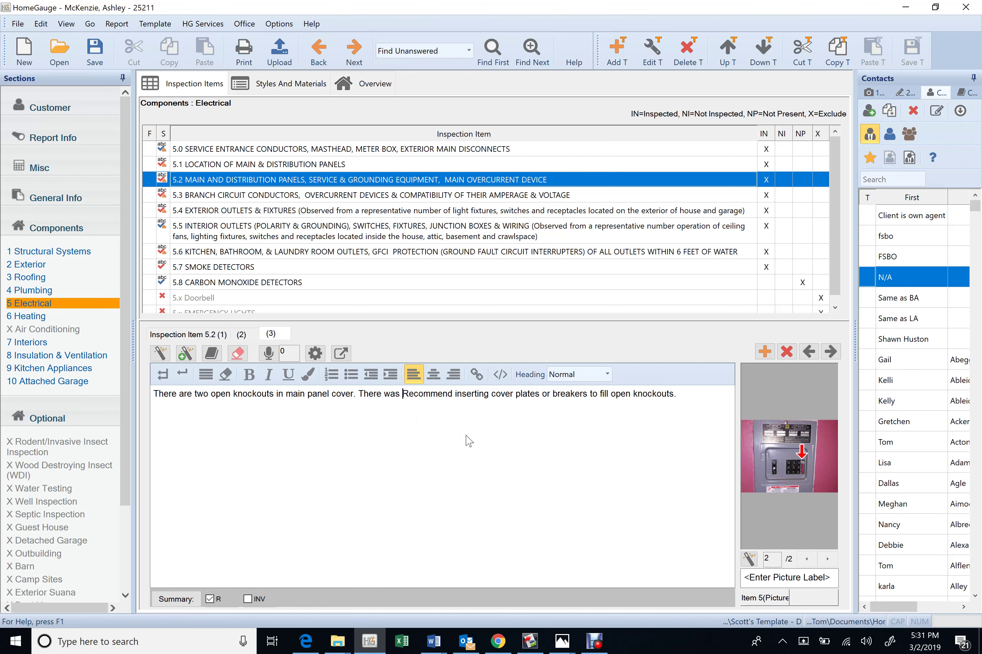
{"action": "type", "text": "one open k"}
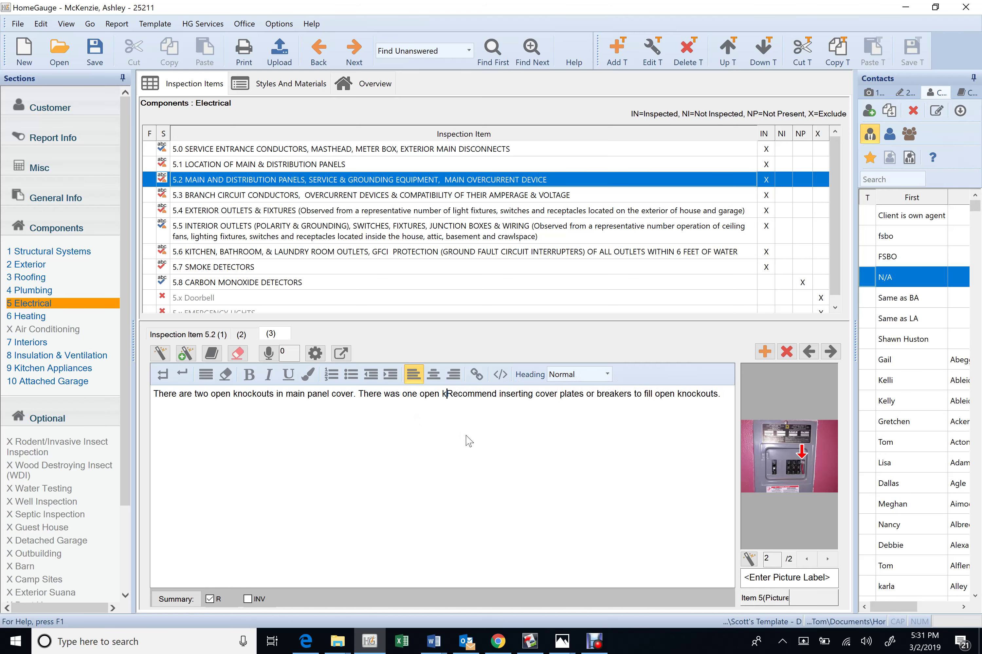
{"action": "type", "text": "nockou"}
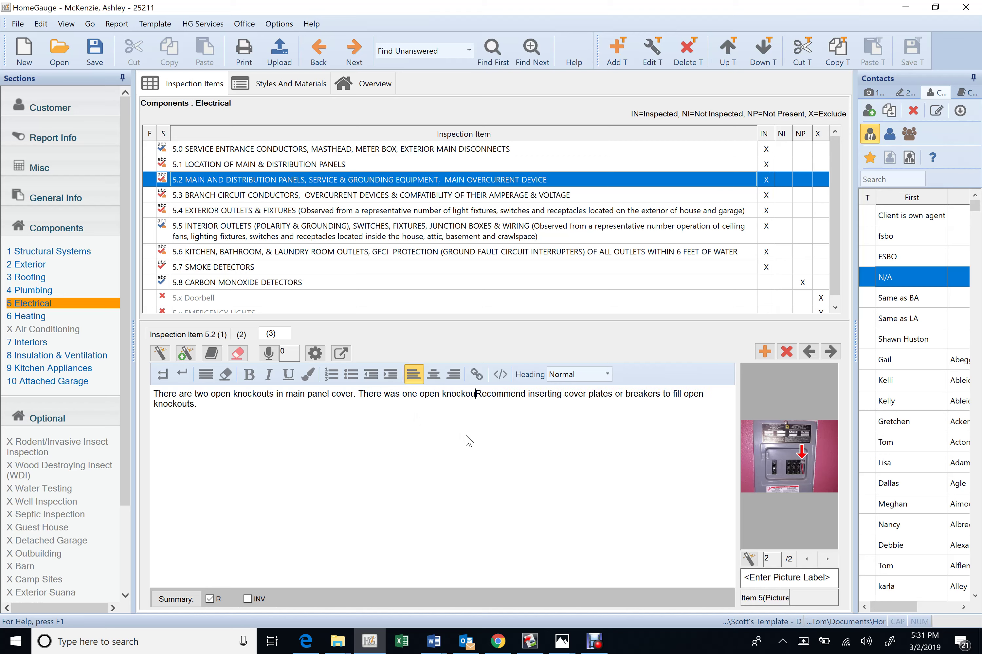
{"action": "type", "text": "t in the "}
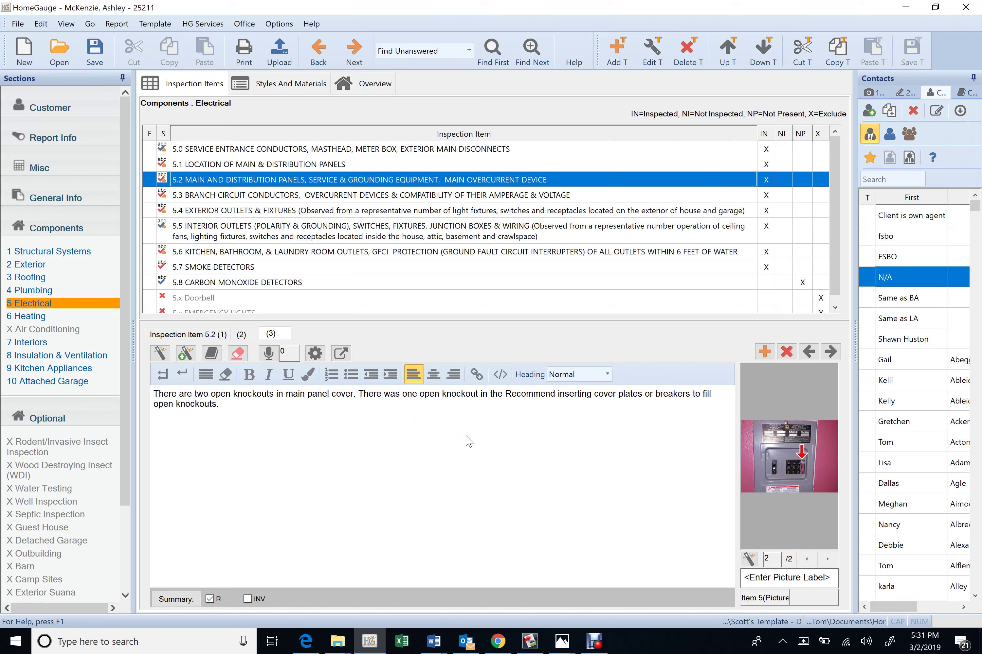
{"action": "type", "text": "sub p"}
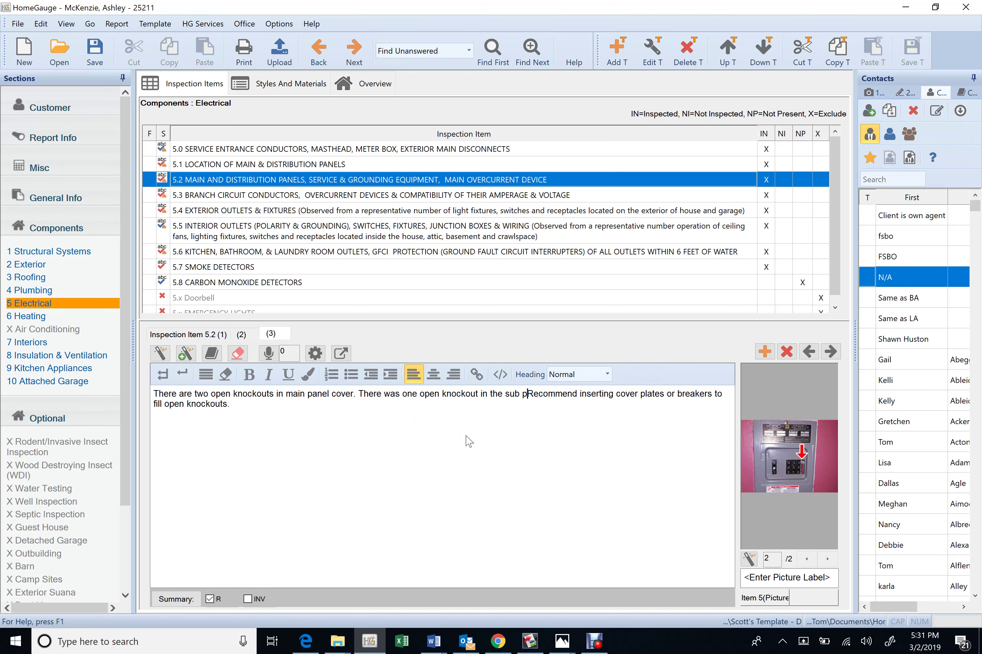
{"action": "type", "text": "aen"}
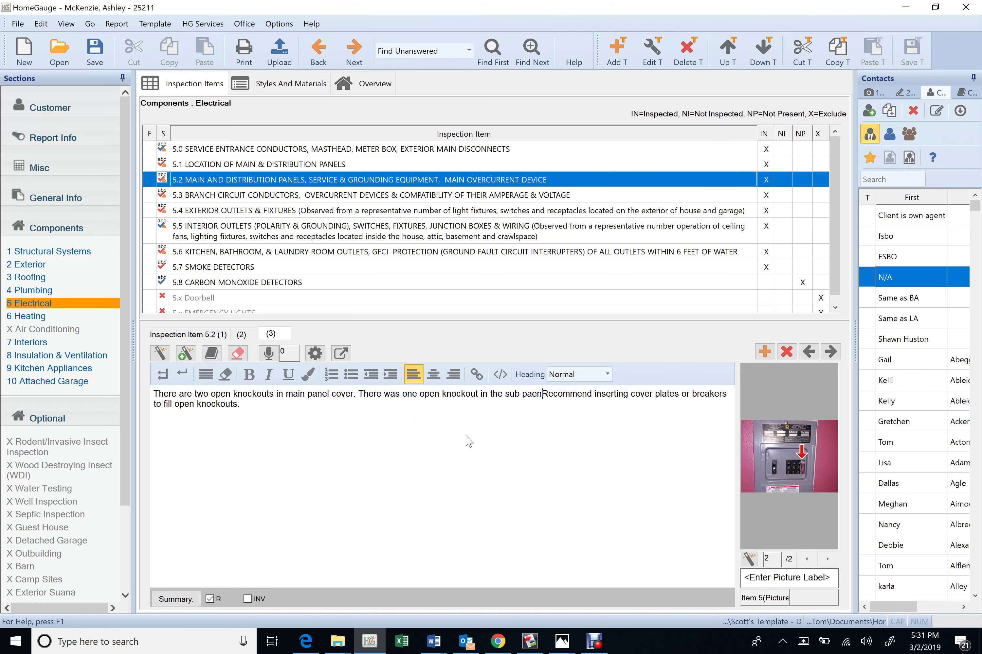
Step: Correct the typo so the sentence reads 'one open knockout in the sub panel in'
{"action": "key", "text": "BackSpace"}
{"action": "key", "text": "BackSpace"}
{"action": "type", "text": "nel in"}
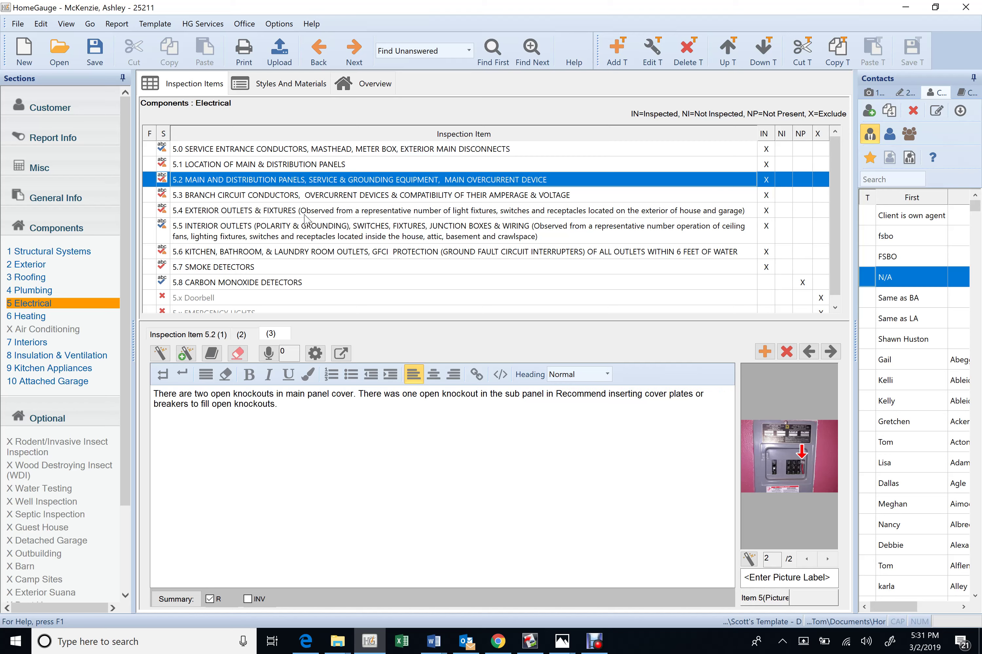
{"action": "left_click", "coordinate": [333, 165]}
{"action": "left_click", "coordinate": [306, 337]}
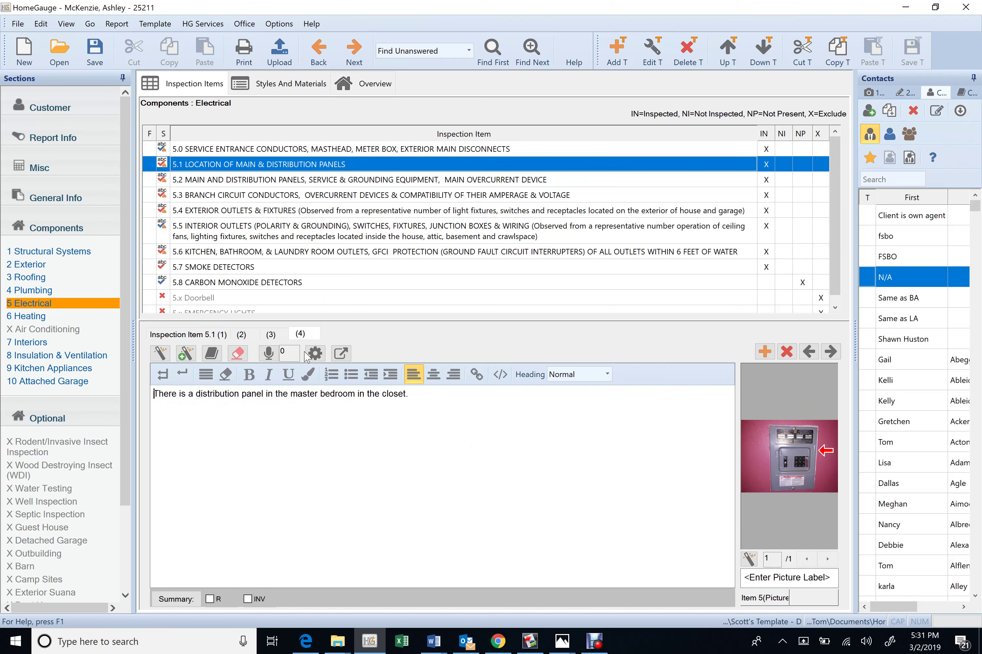
Step: Finish the 5.2 knockout sentence with 'master bedroom closet.' before 'Recommend'
{"action": "left_click", "coordinate": [322, 181]}
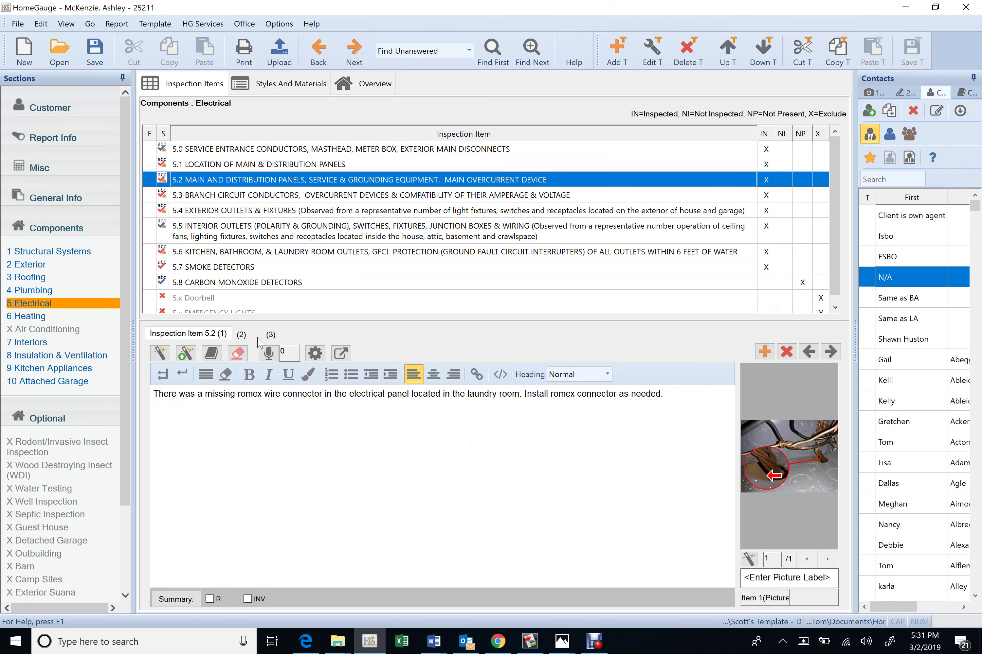
{"action": "left_click", "coordinate": [242, 334]}
{"action": "left_click", "coordinate": [271, 335]}
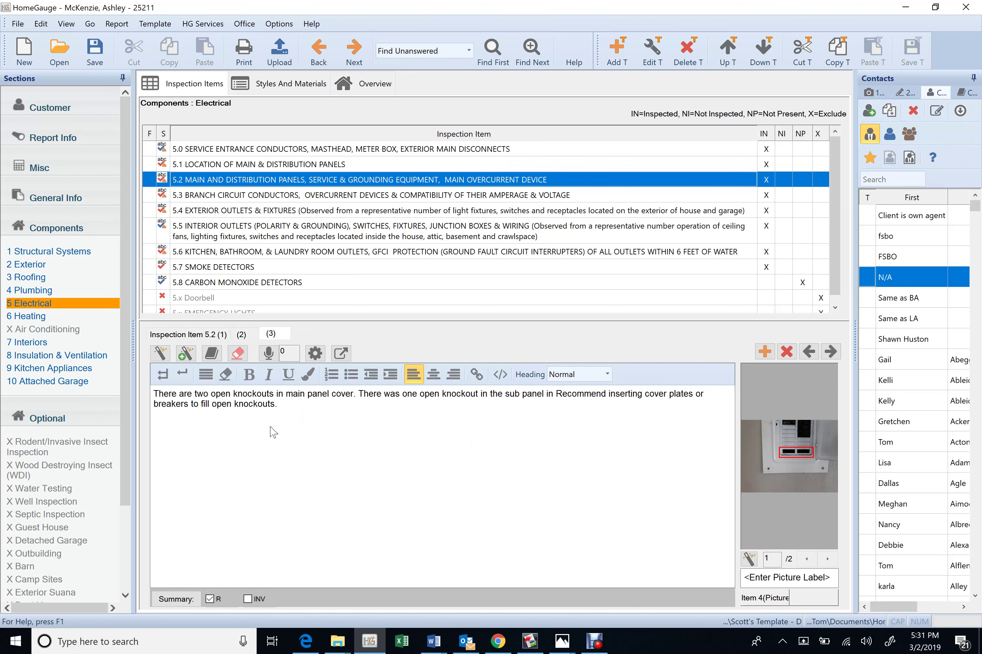
{"action": "left_click", "coordinate": [556, 394]}
{"action": "type", "text": "master bedr"}
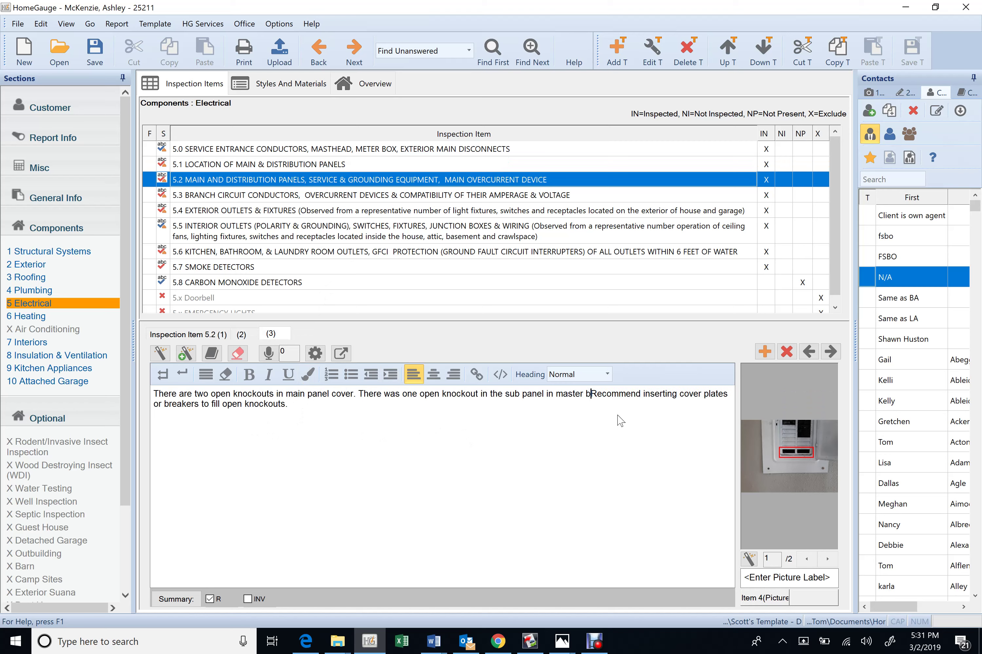
{"action": "type", "text": "oom closet"}
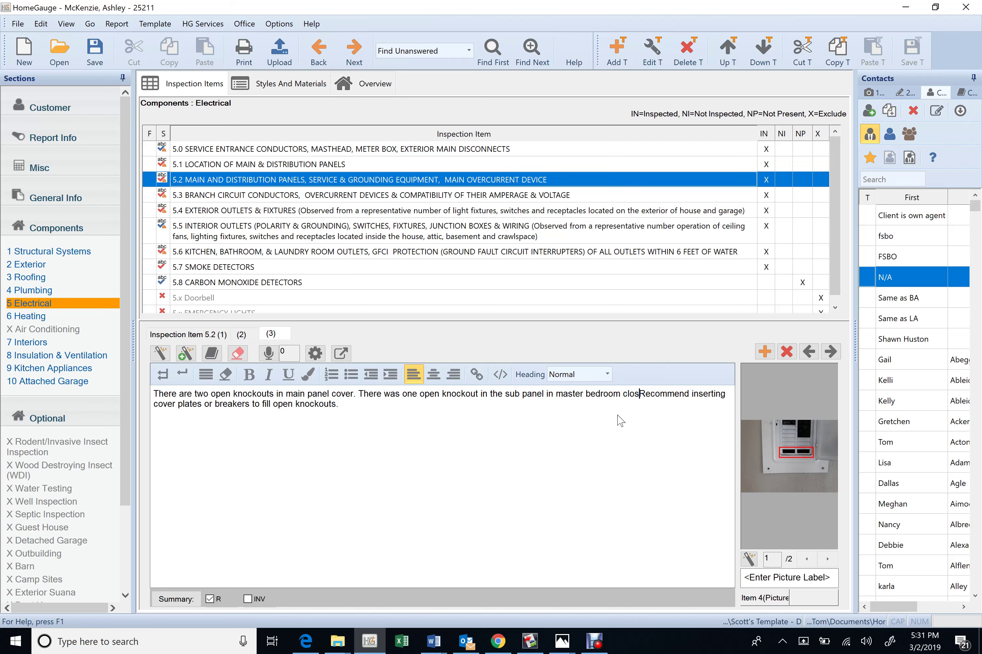
{"action": "type", "text": "."}
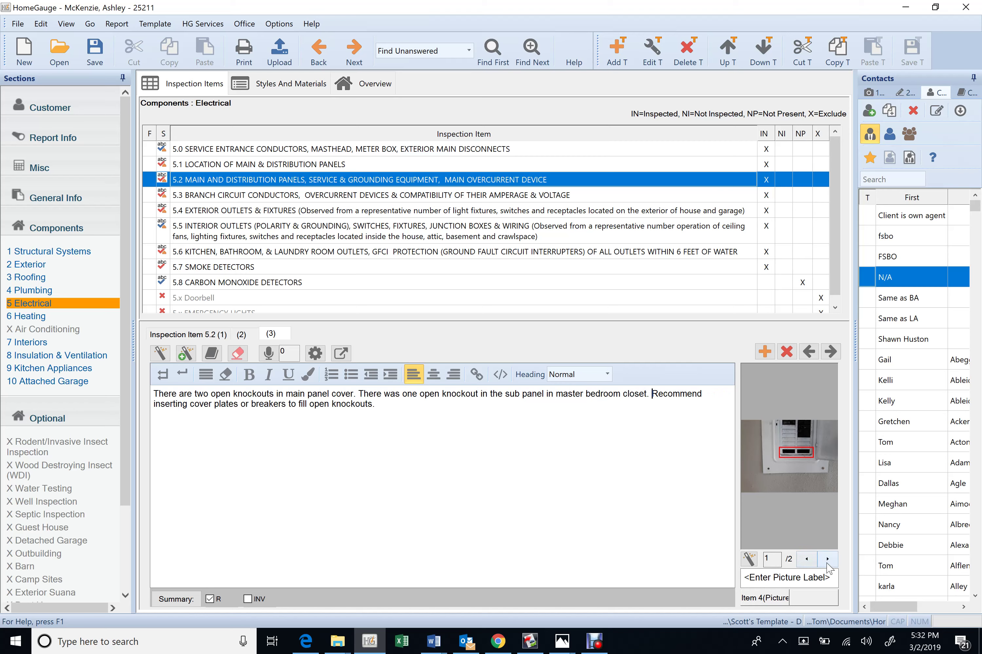
{"action": "left_click", "coordinate": [825, 561]}
Step: Save the report, review 5.2's comments, then show 5.1's master-bedroom-closet distribution panel comment
{"action": "left_click", "coordinate": [807, 564]}
{"action": "left_click", "coordinate": [96, 51]}
{"action": "left_click", "coordinate": [241, 335]}
{"action": "left_click", "coordinate": [270, 335]}
{"action": "left_click", "coordinate": [247, 165]}
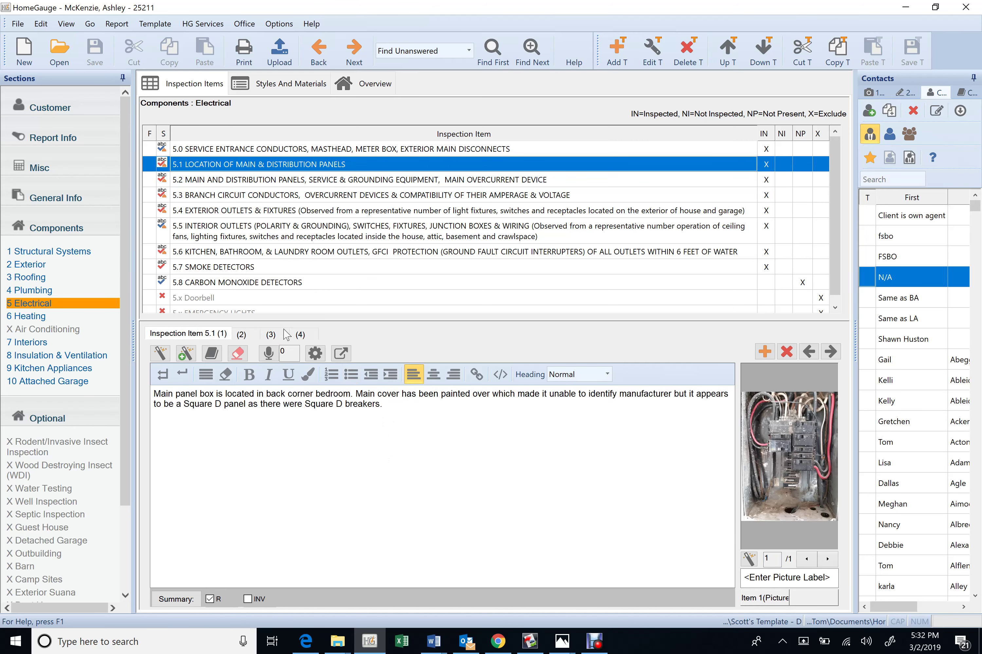
{"action": "left_click", "coordinate": [300, 334]}
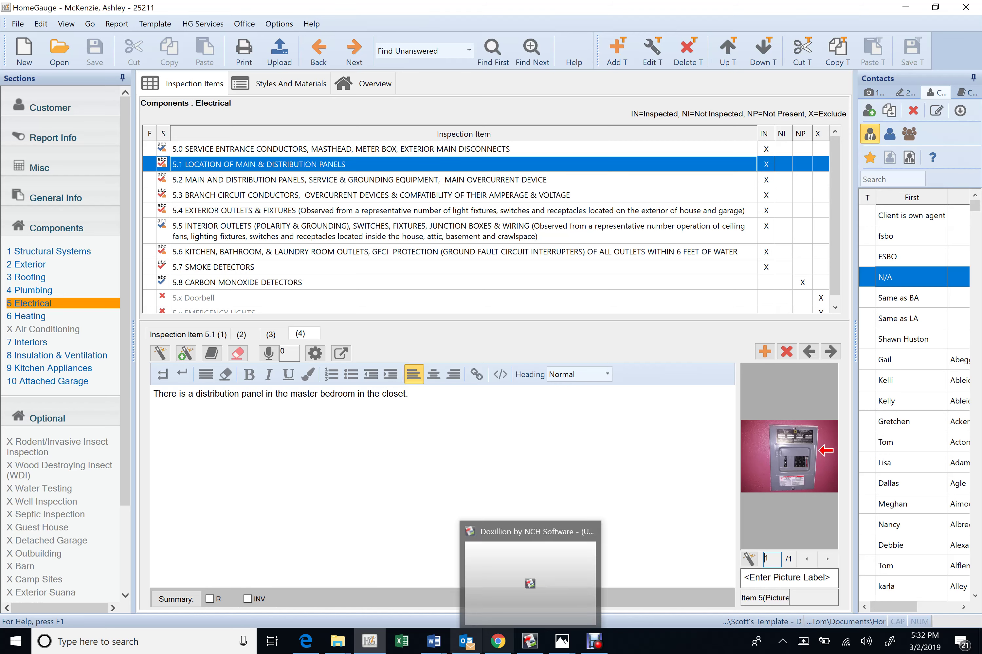
Step: Close the extra Explorer windows: HomeGauge, Reports, 9460911, 25235 and the duplicate PhotoLocker folders
{"action": "mouse_move", "coordinate": [334, 644]}
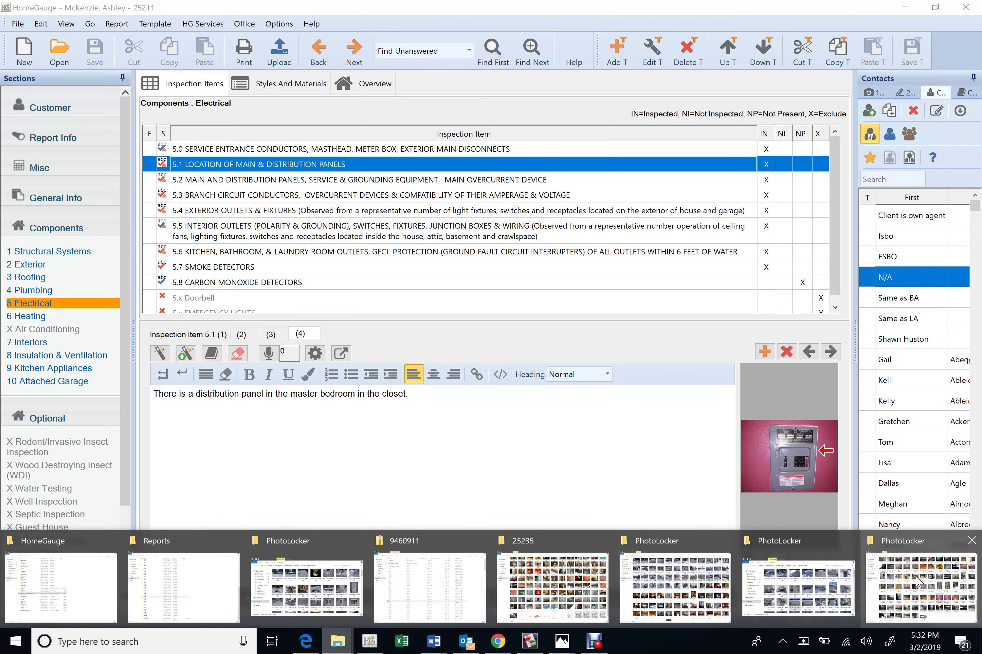
{"action": "left_click", "coordinate": [113, 540]}
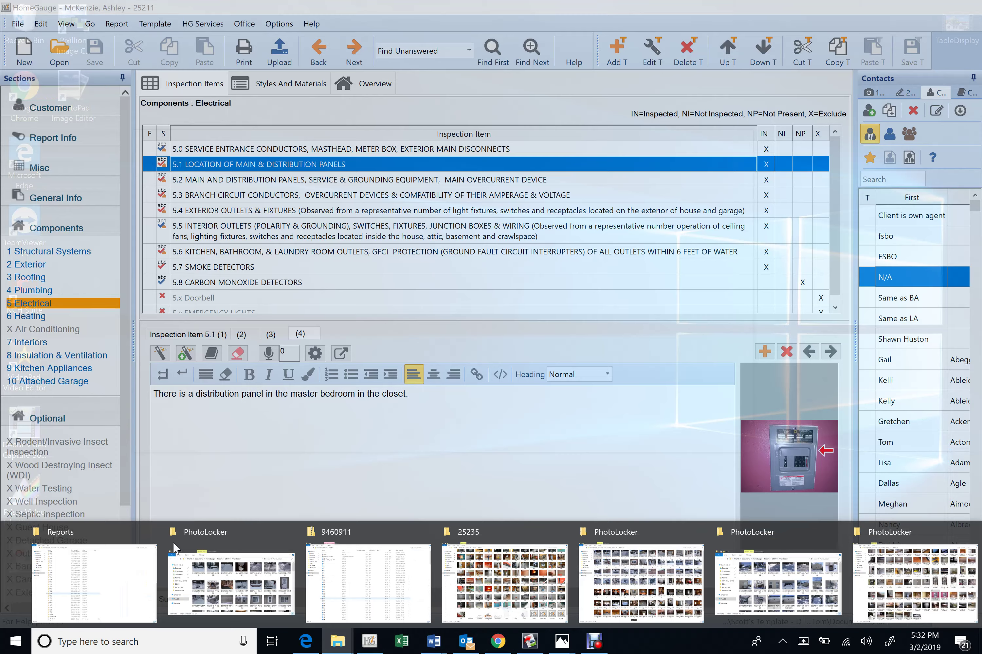
{"action": "left_click", "coordinate": [129, 530]}
{"action": "left_click", "coordinate": [136, 529]}
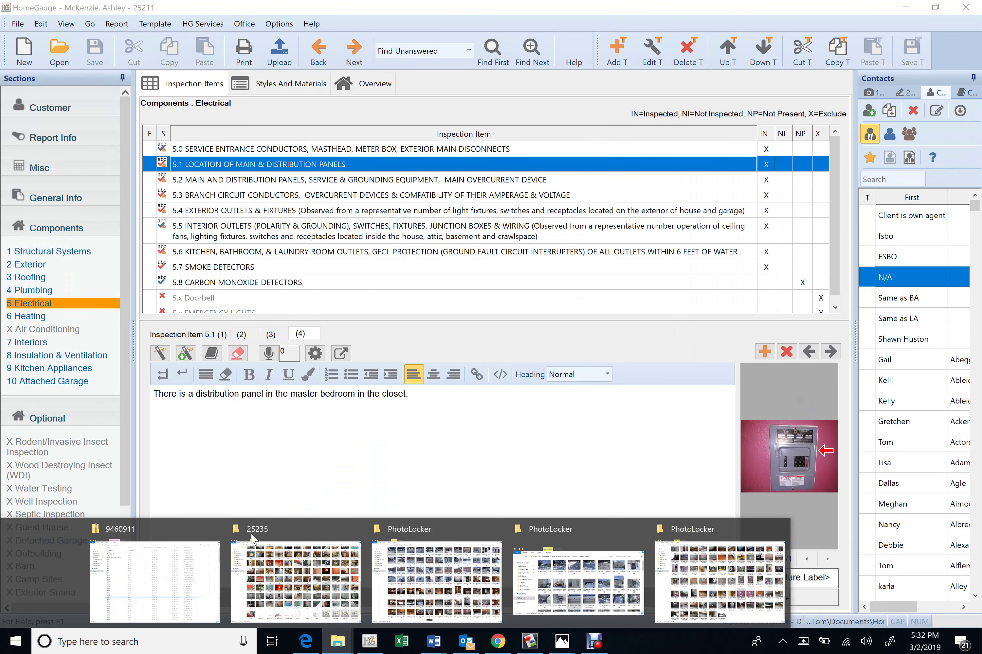
{"action": "left_click", "coordinate": [142, 529]}
{"action": "left_click", "coordinate": [180, 530]}
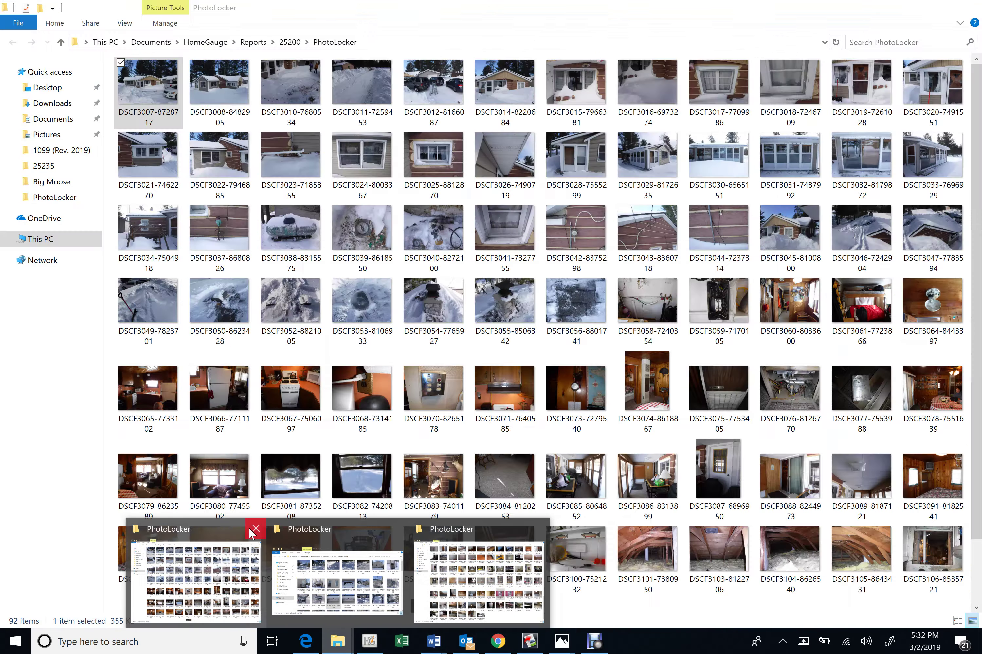
{"action": "left_click", "coordinate": [255, 530]}
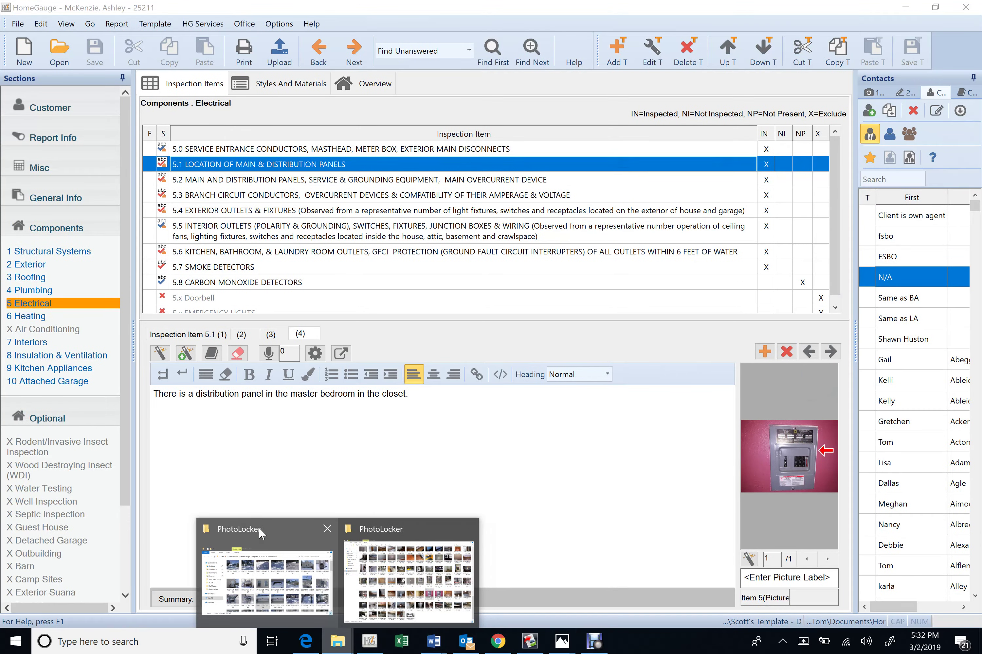
{"action": "left_click", "coordinate": [330, 532]}
Step: Bring up the report's PhotoLocker folder and view the pink-wall sub panel photo full size
{"action": "left_click", "coordinate": [399, 526]}
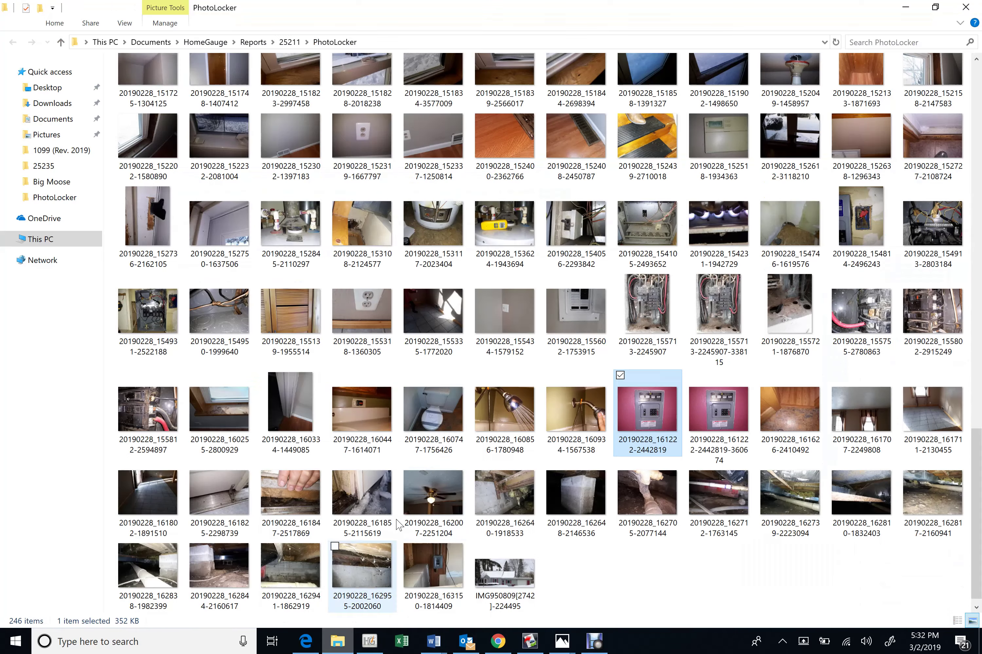
{"action": "double_click", "coordinate": [653, 416]}
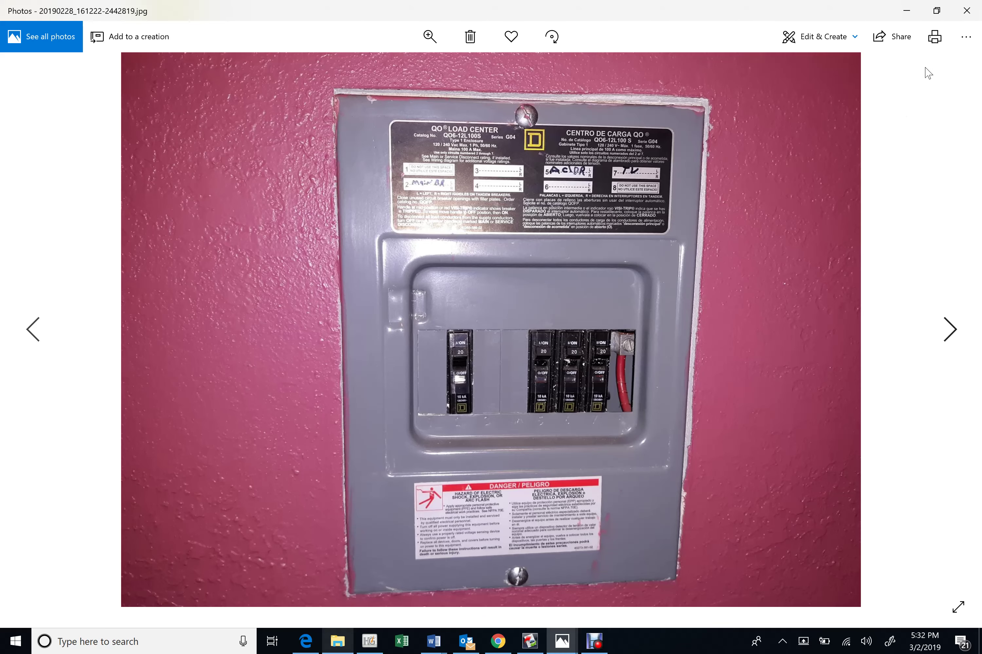
{"action": "left_click", "coordinate": [966, 10]}
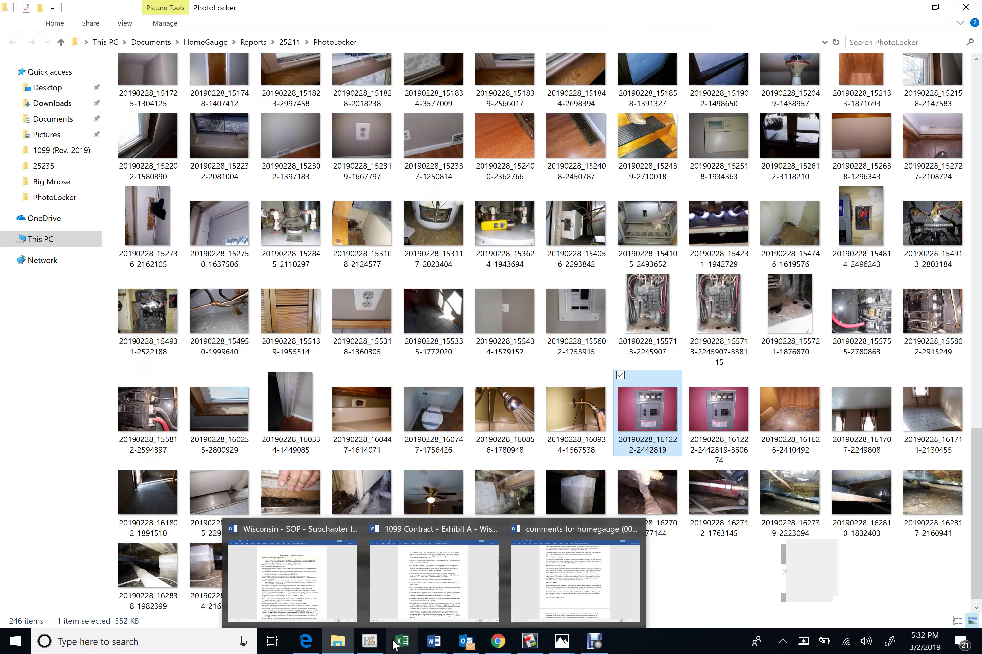
{"action": "mouse_move", "coordinate": [369, 641]}
{"action": "left_click", "coordinate": [382, 561]}
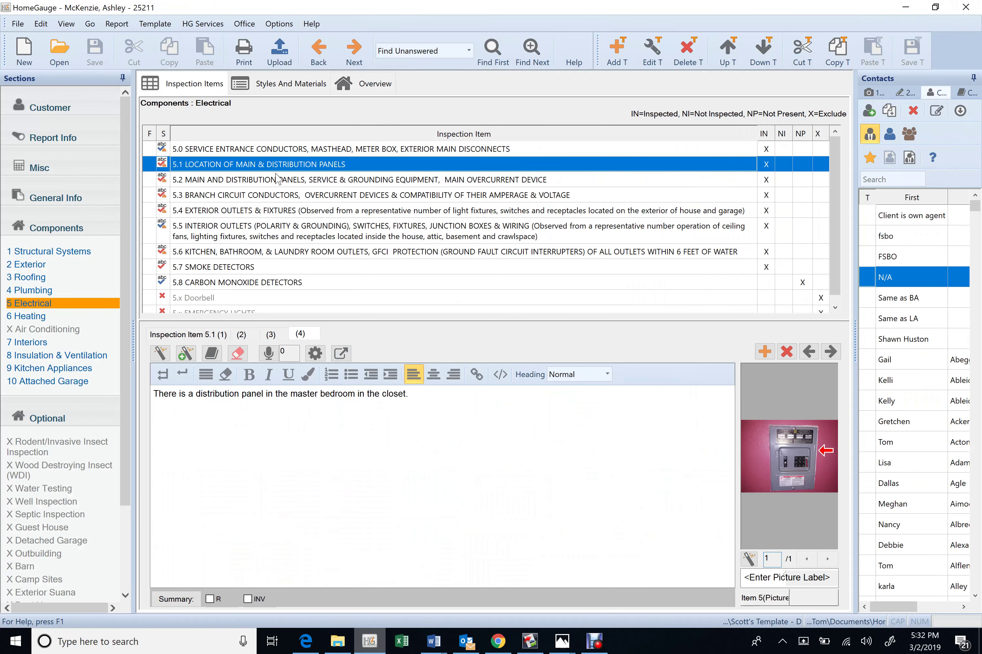
{"action": "left_click", "coordinate": [337, 642]}
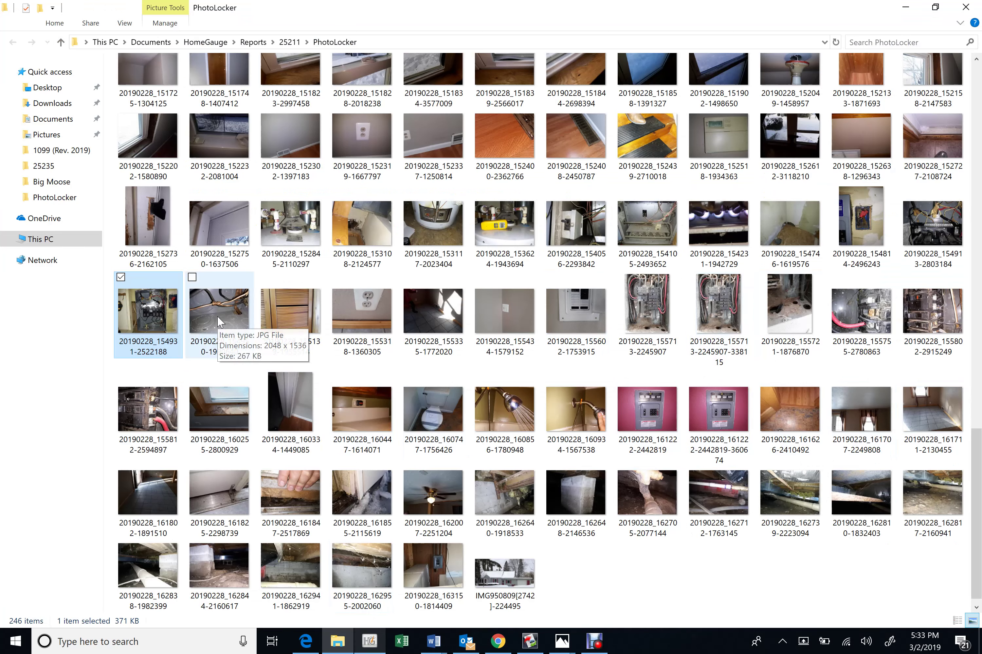
Step: Drop the copper wire photo into item 5.2 and mark it with a red up-arrow and a red circle around the knot
{"action": "left_click_drag", "start_coordinate": [218, 324], "coordinate": [768, 468]}
{"action": "double_click", "coordinate": [769, 468]}
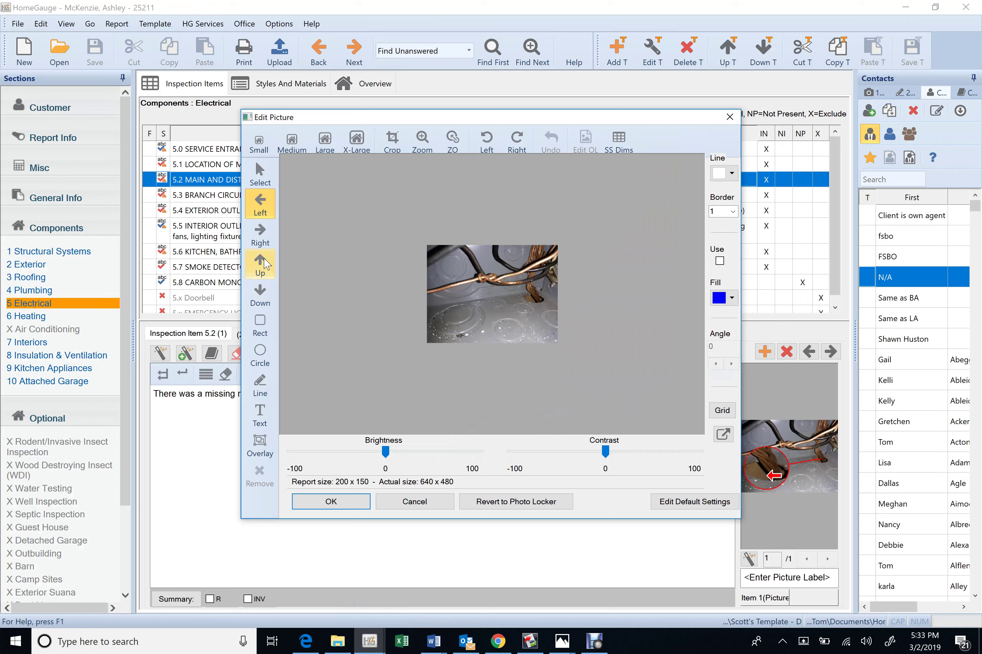
{"action": "left_click", "coordinate": [266, 271]}
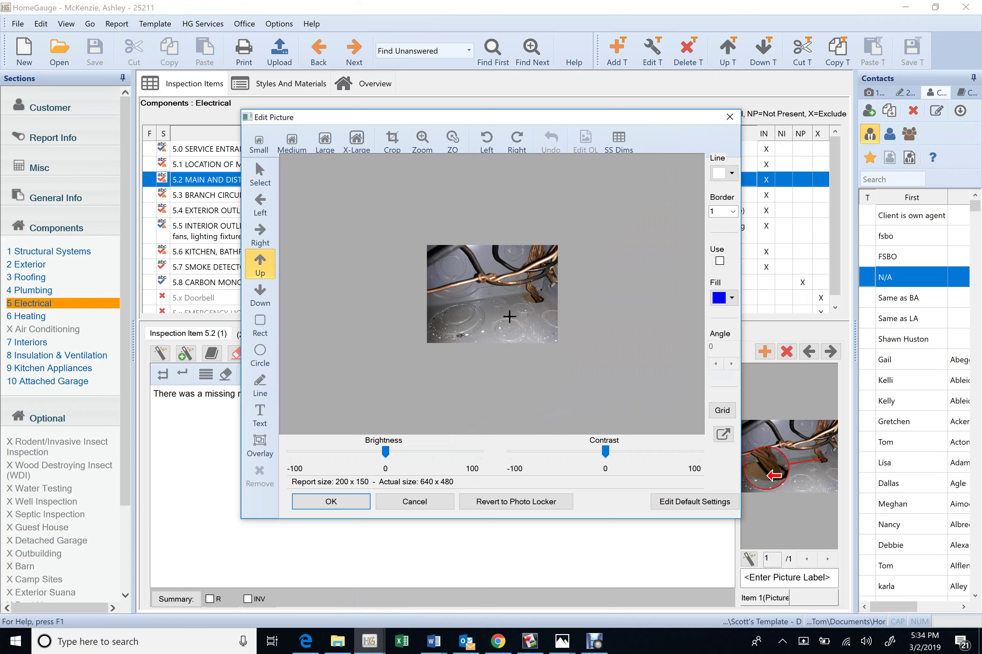
{"action": "left_click", "coordinate": [532, 306]}
{"action": "left_click", "coordinate": [260, 356]}
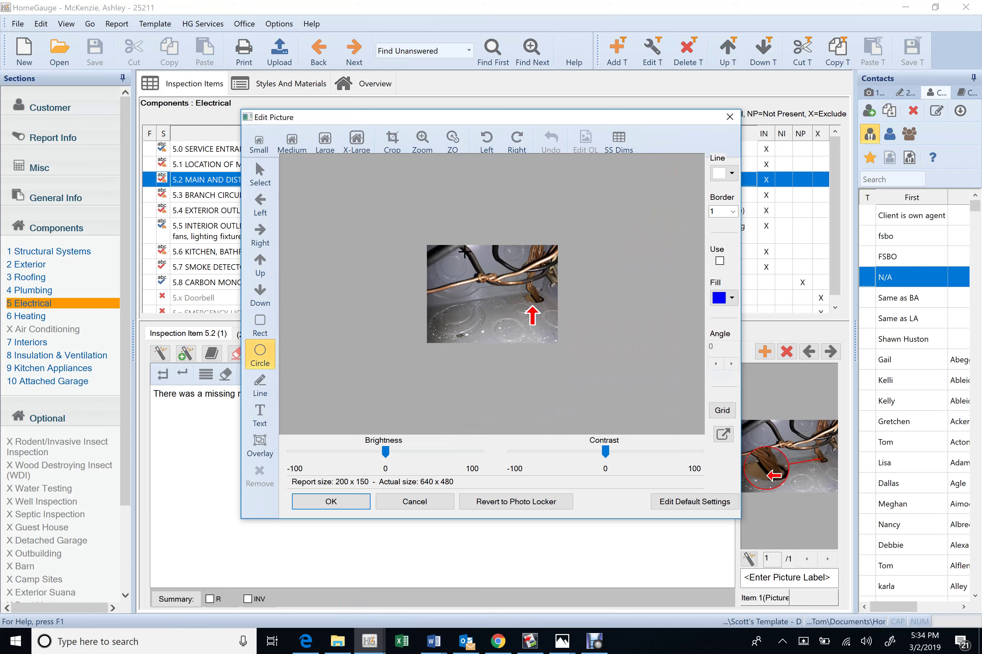
{"action": "left_click_drag", "start_coordinate": [488, 274], "coordinate": [503, 290]}
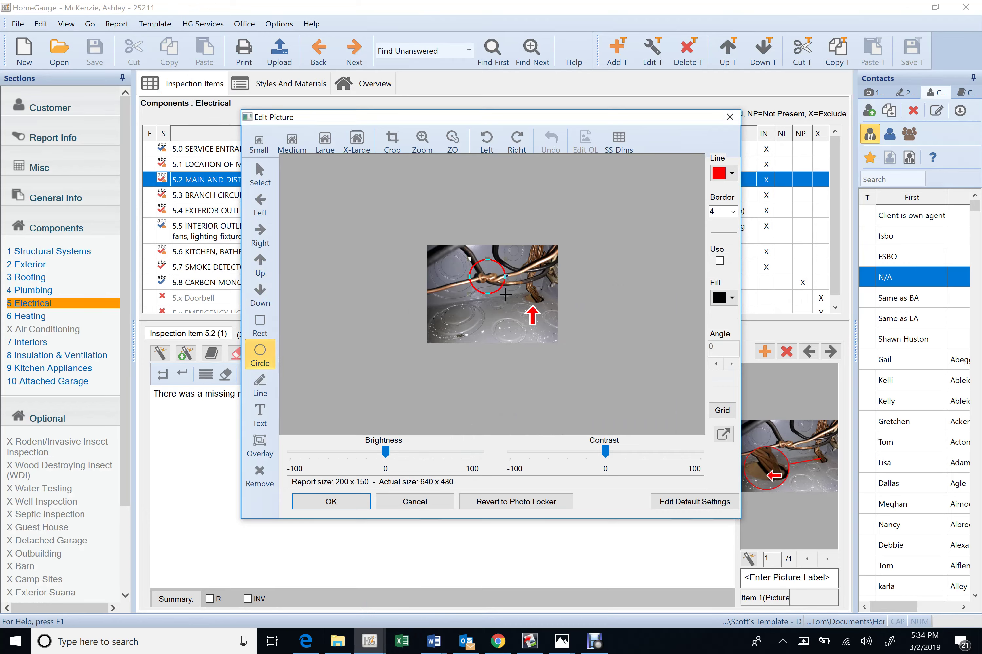
{"action": "left_click", "coordinate": [331, 502]}
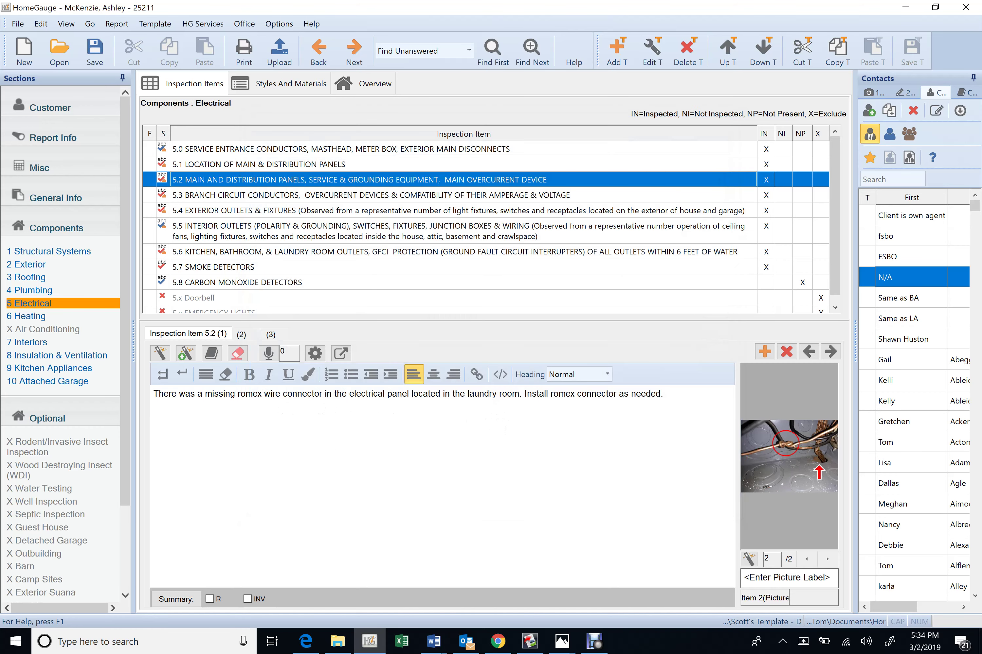
Step: Append 'Also, the ground wires not properly secured with a nire nut.' to the 5.2 romex comment
{"action": "left_click", "coordinate": [667, 407]}
{"action": "type", "text": "S"}
{"action": "key", "text": "BackSpace"}
{"action": "type", "text": "Also, the ground wires not prop"}
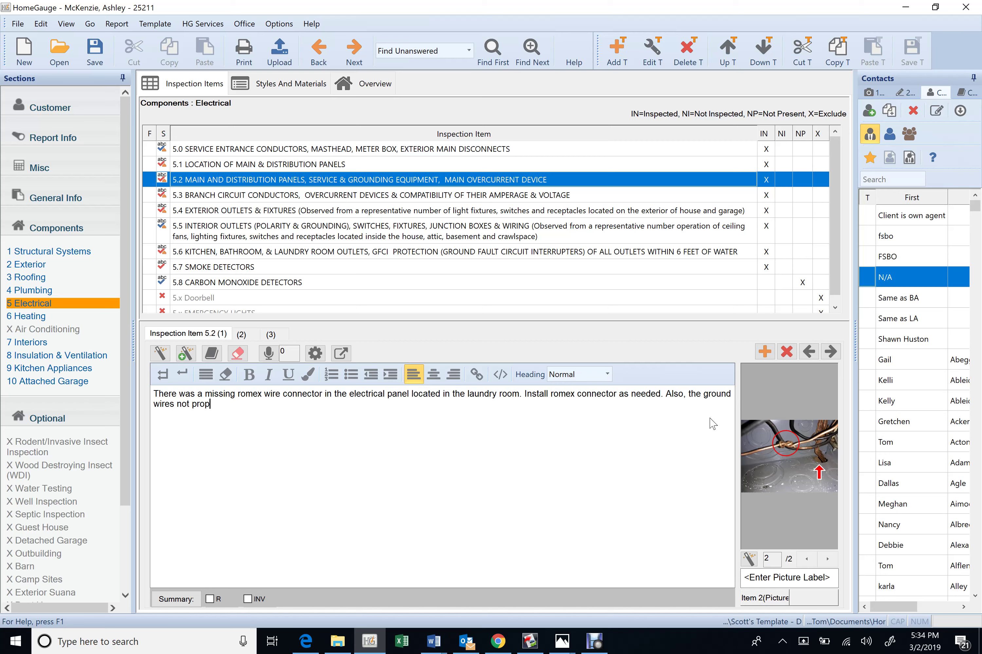
{"action": "type", "text": "erly secured with a n"}
{"action": "type", "text": "ire nut."}
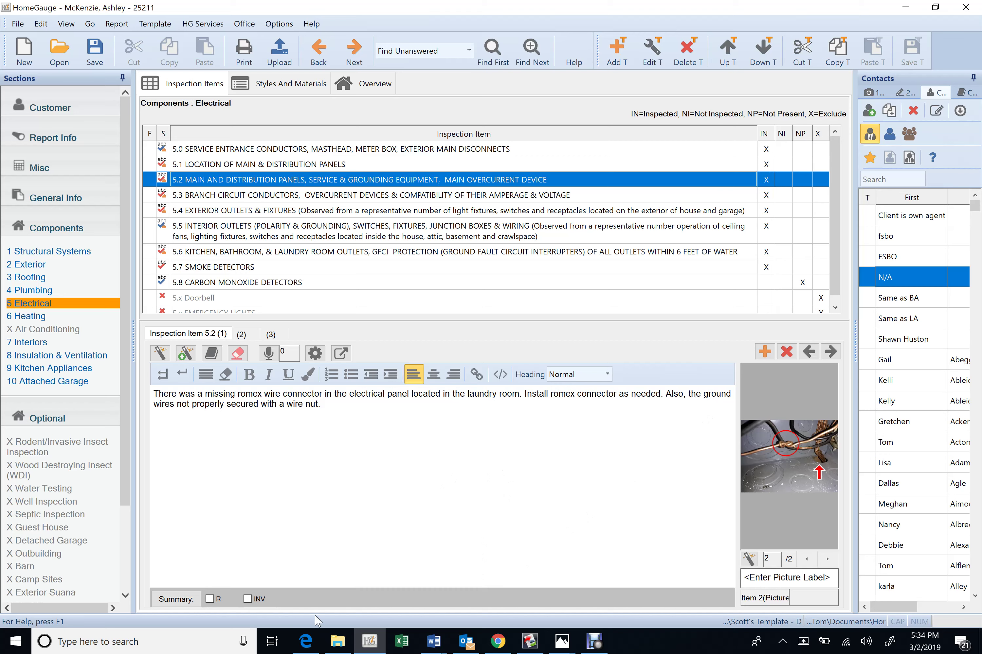
Step: Browse item 5.2's three comments and their photos, ending on the missing romex connector comment
{"action": "left_click", "coordinate": [241, 334]}
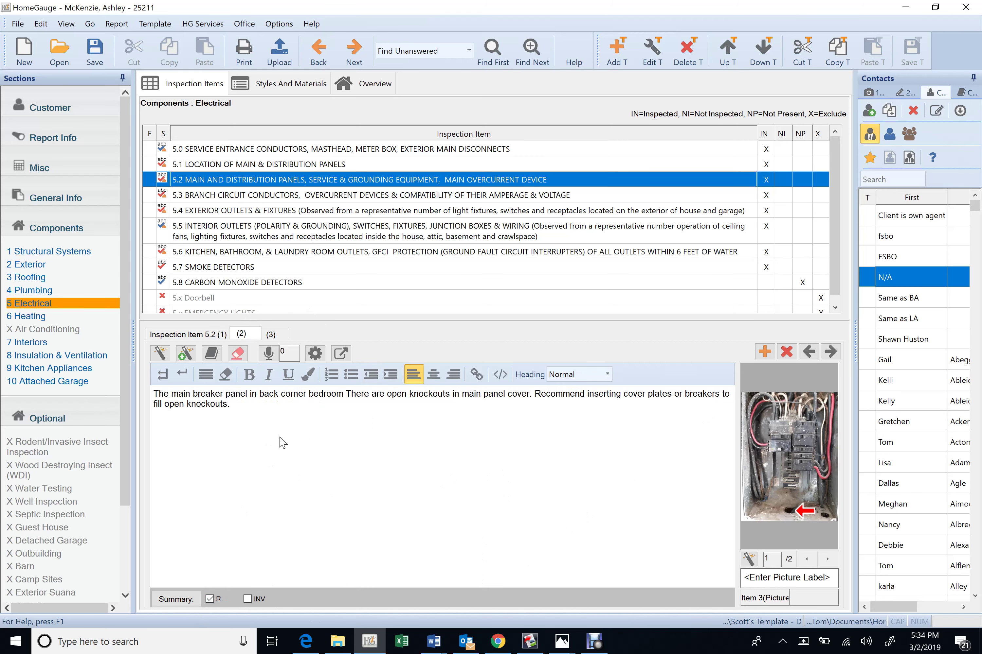
{"action": "left_click", "coordinate": [809, 352]}
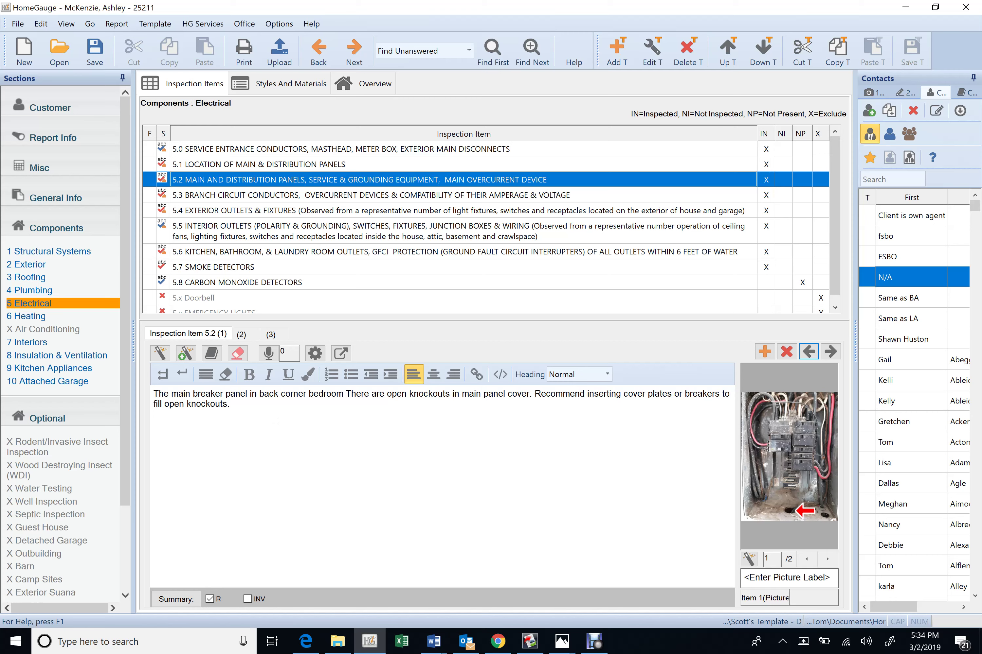
{"action": "left_click", "coordinate": [826, 562]}
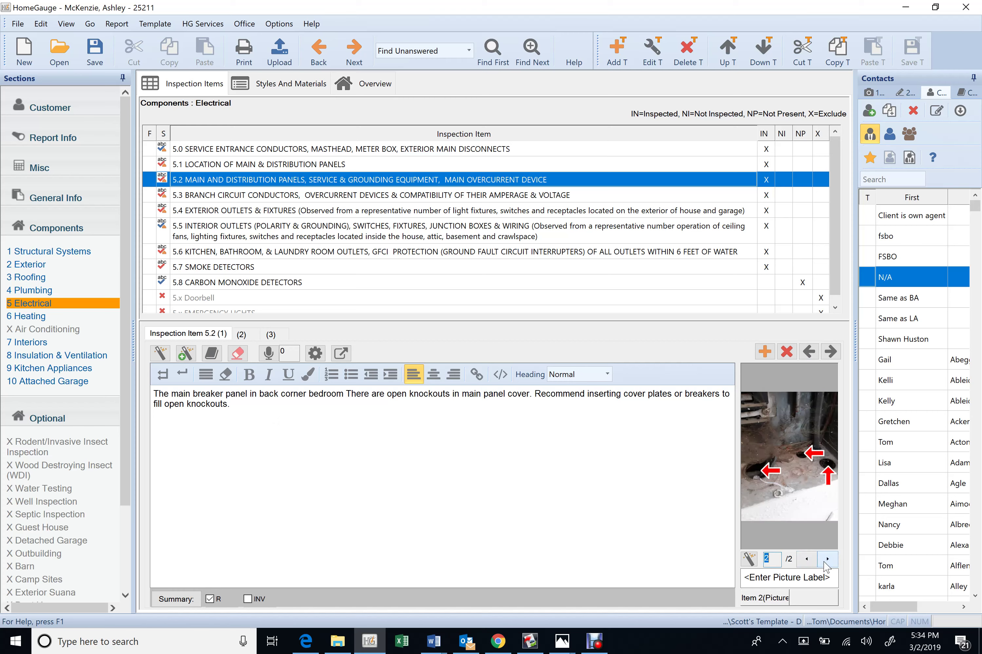
{"action": "left_click", "coordinate": [805, 562]}
{"action": "left_click", "coordinate": [270, 335]}
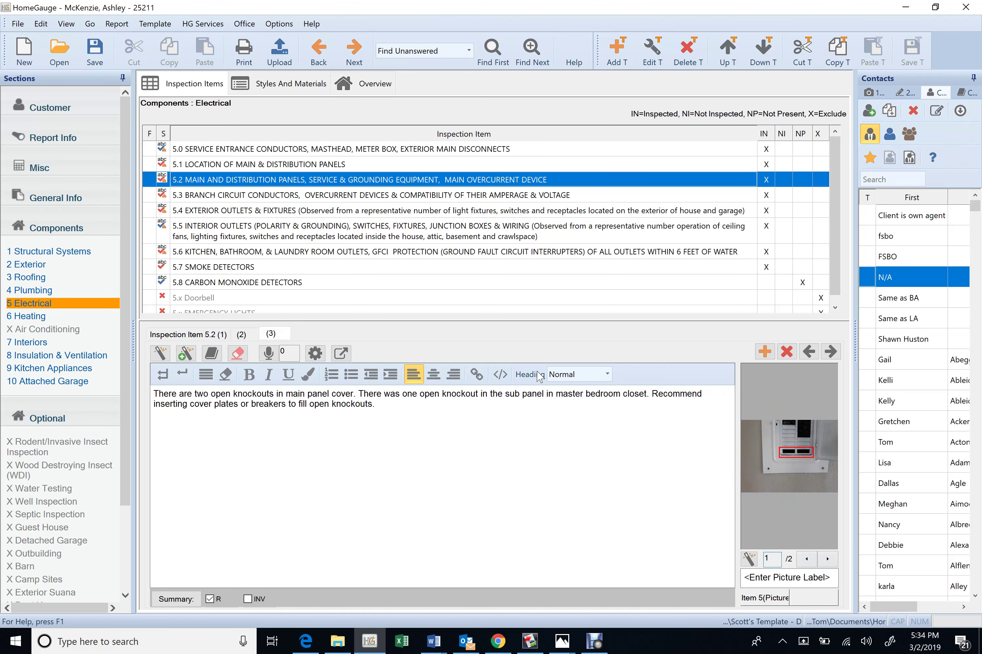
{"action": "left_click", "coordinate": [808, 351]}
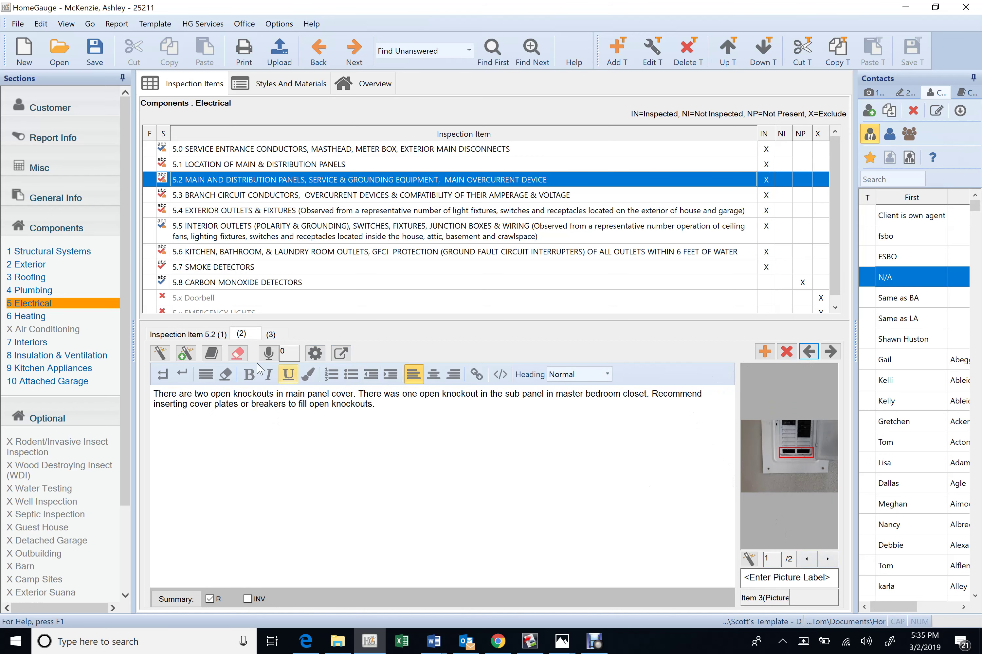
{"action": "left_click", "coordinate": [194, 337]}
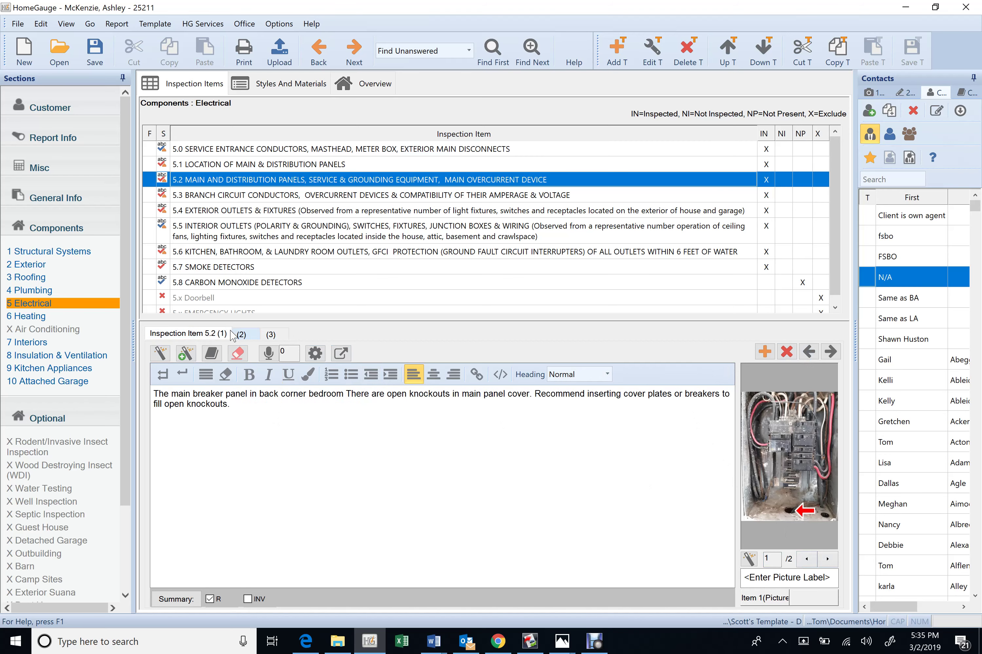
{"action": "left_click", "coordinate": [243, 335]}
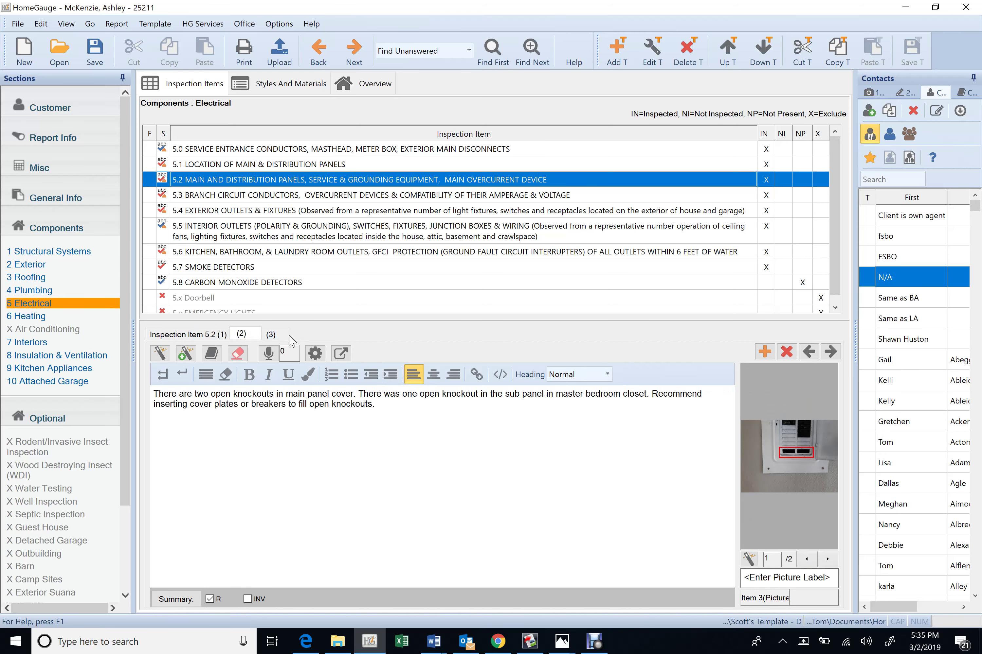
{"action": "left_click", "coordinate": [271, 334]}
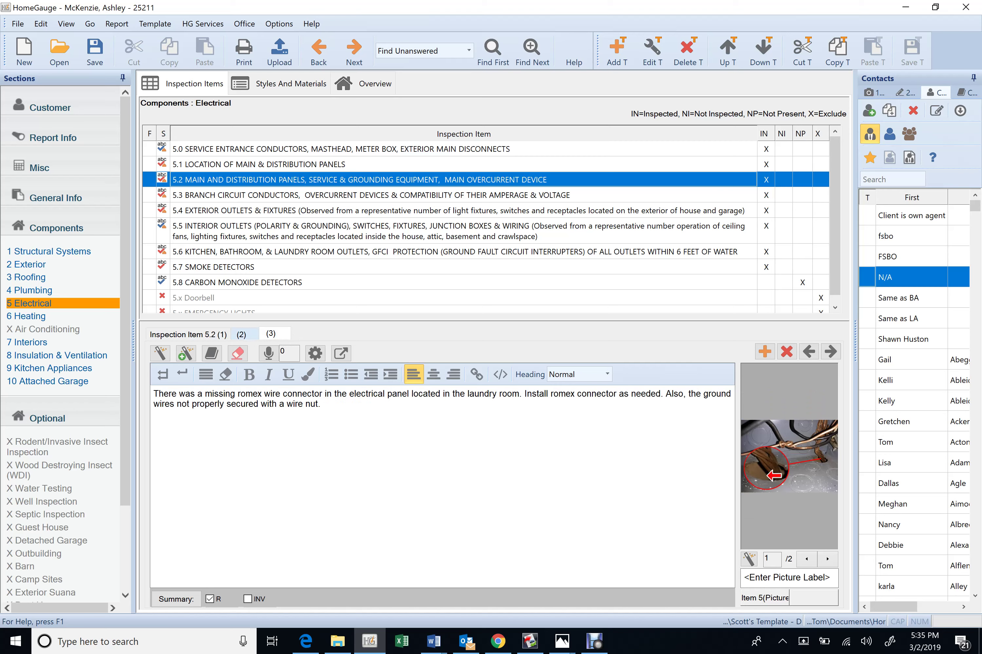
Step: Delete the photo from the missing romex connector comment and confirm with Yes
{"action": "right_click", "coordinate": [770, 461]}
{"action": "left_click", "coordinate": [805, 416]}
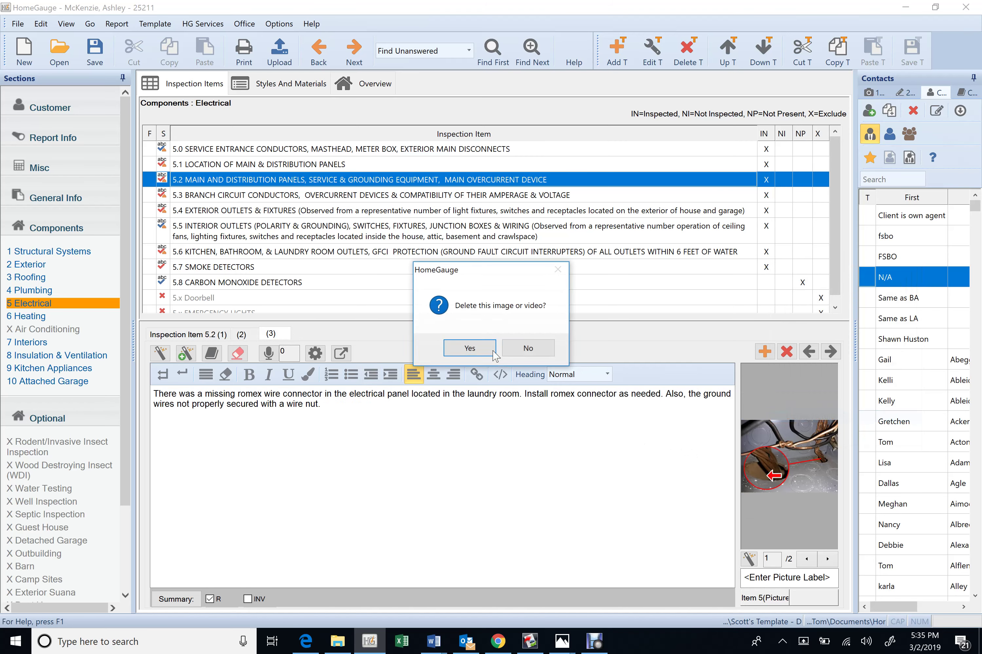
{"action": "left_click", "coordinate": [469, 348]}
Step: Review the photos on item 5.2's first and second comments and select the back corner bedroom opening phrase
{"action": "left_click", "coordinate": [244, 336]}
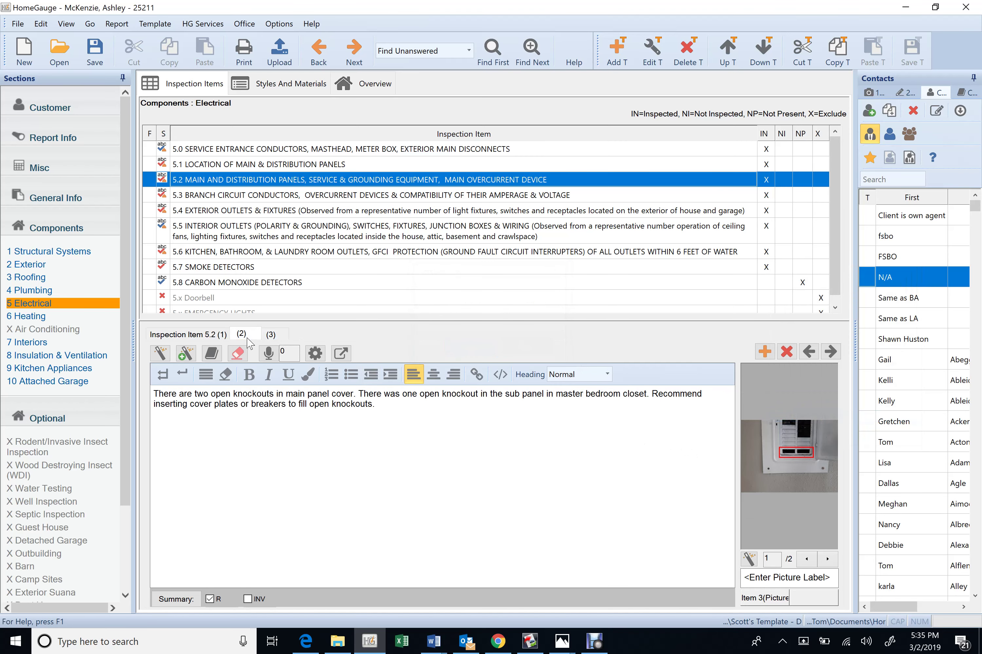
{"action": "left_click", "coordinate": [809, 351]}
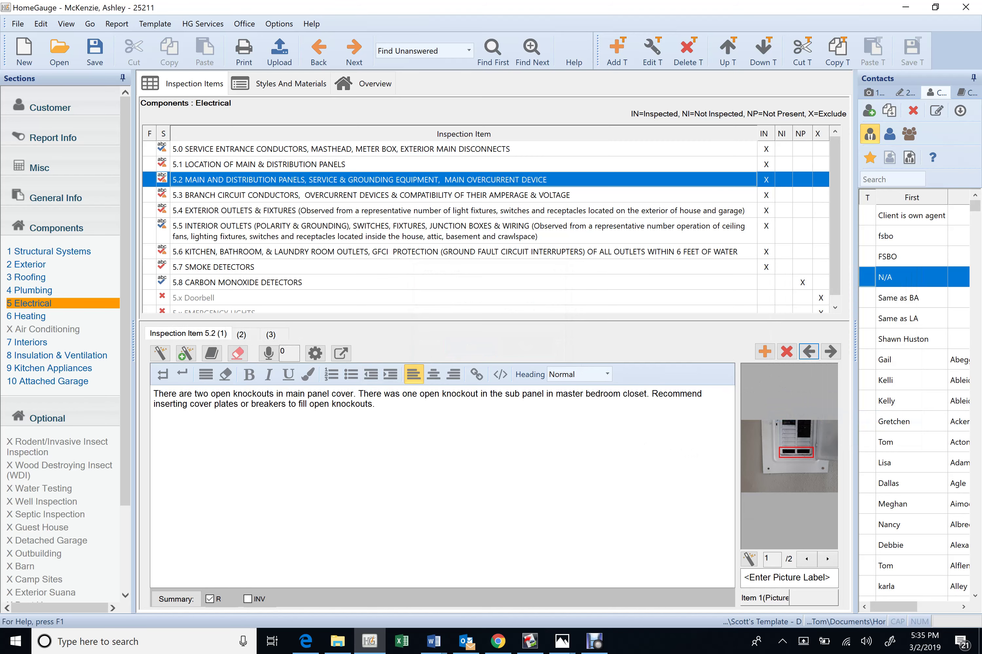
{"action": "left_click", "coordinate": [825, 562]}
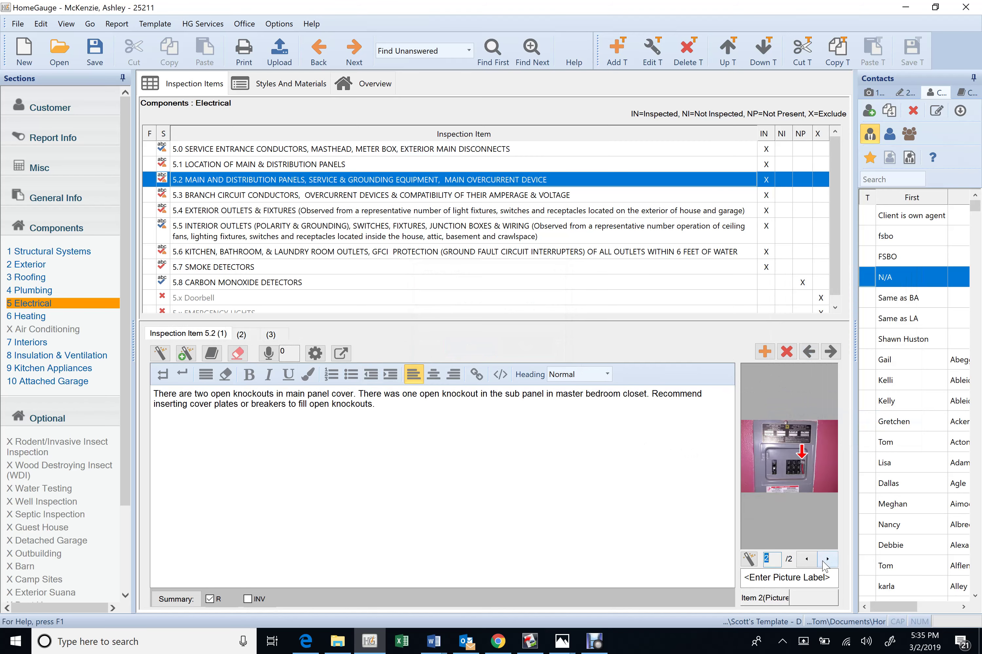
{"action": "left_click", "coordinate": [251, 333]}
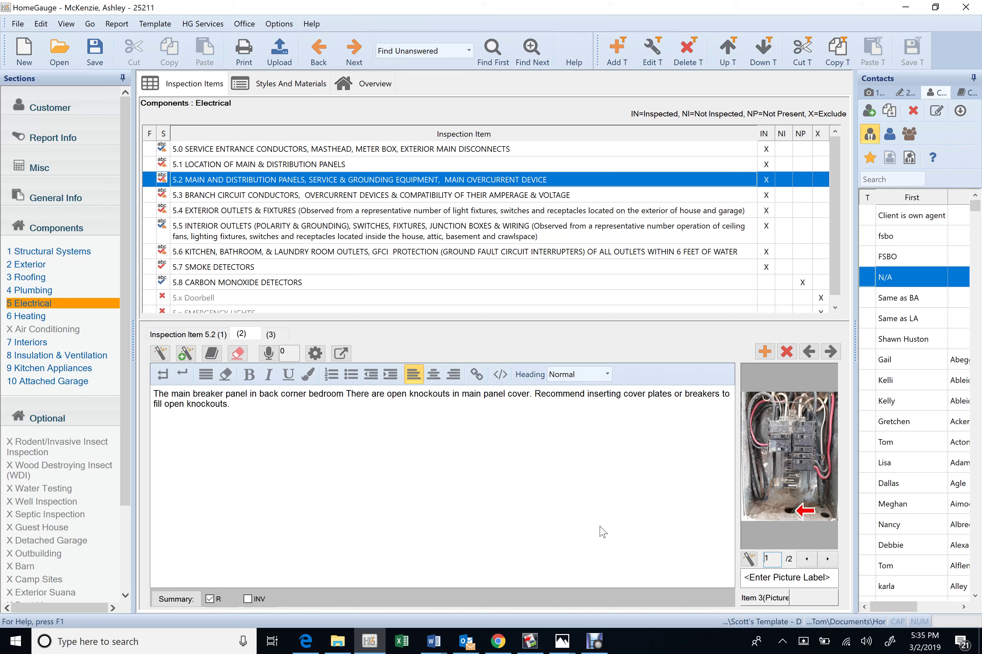
{"action": "left_click", "coordinate": [826, 562]}
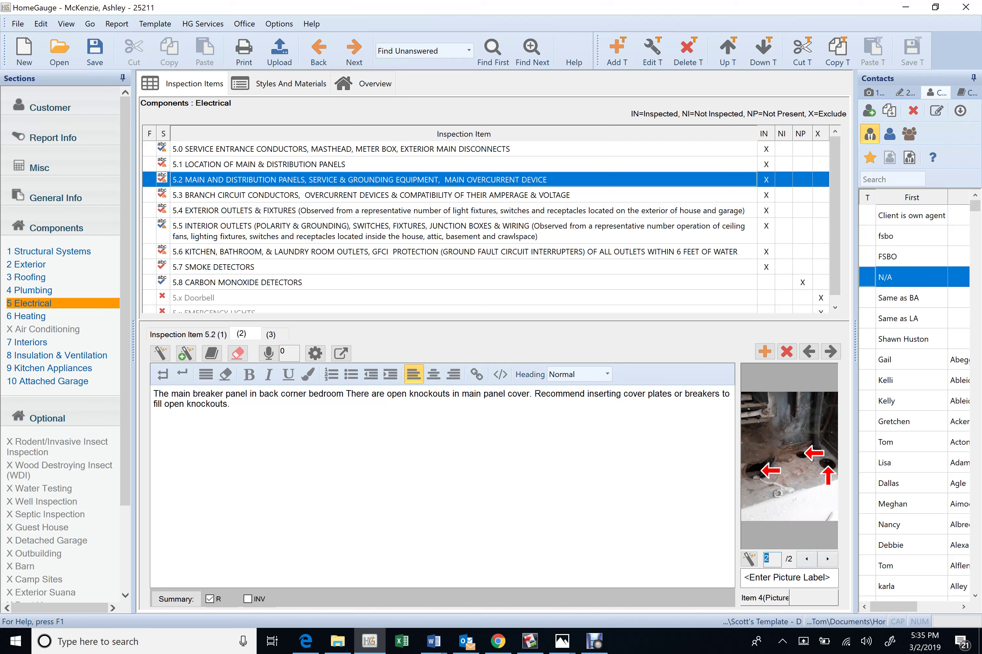
{"action": "left_click_drag", "start_coordinate": [351, 395], "coordinate": [153, 394]}
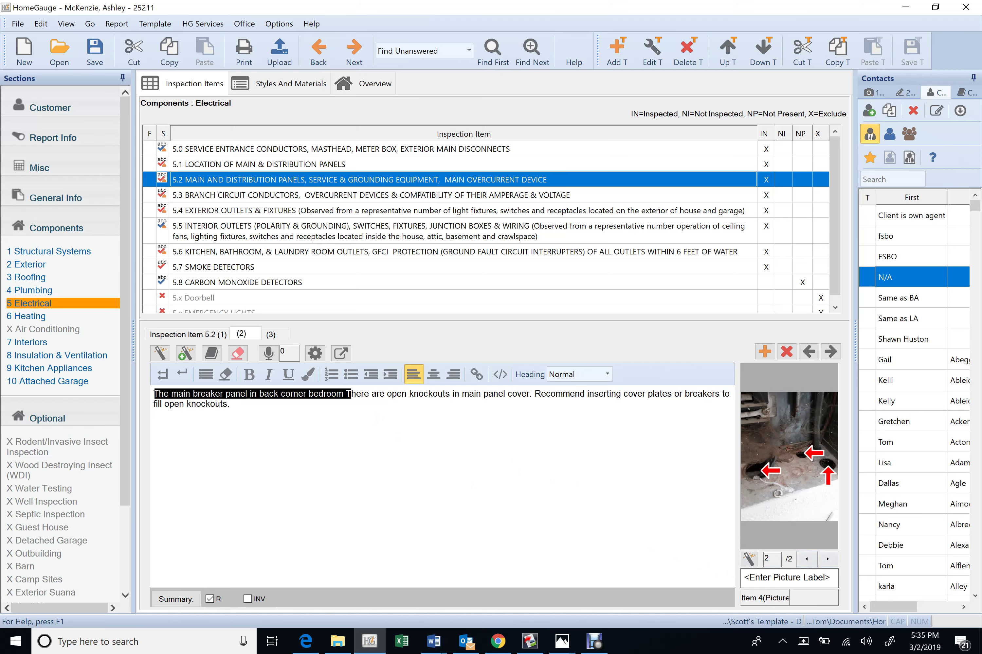
Step: Delete the back corner bedroom opening phrase and change 'cover' to 'box'
{"action": "key", "text": "Delete"}
{"action": "type", "text": "T"}
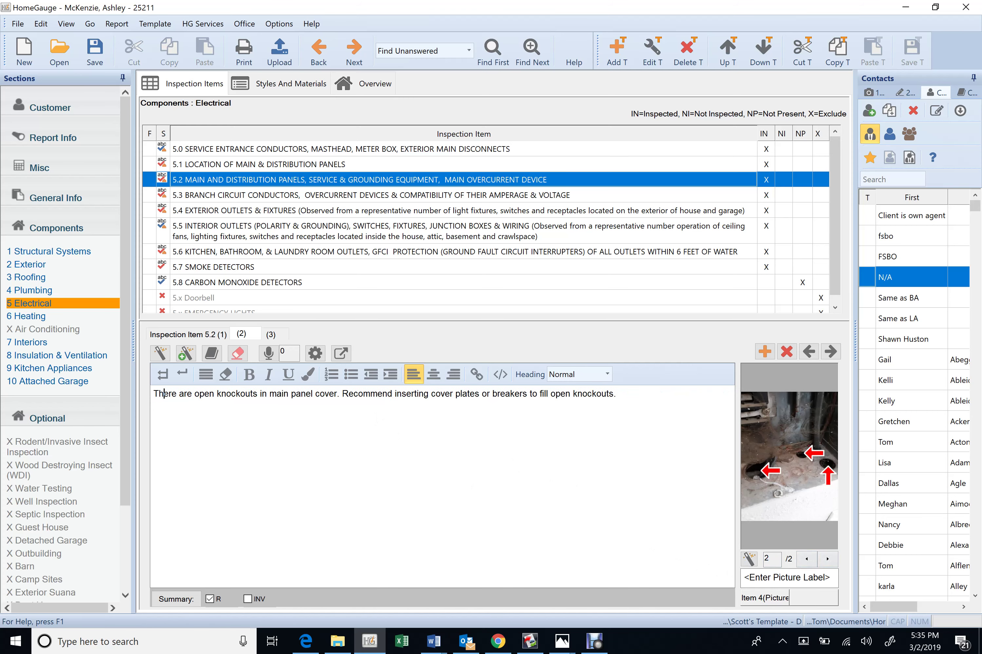
{"action": "key", "text": "Right"}
{"action": "key", "text": "Right"}
{"action": "key", "text": "Right"}
{"action": "key", "text": "Right"}
{"action": "key", "text": "Right"}
{"action": "key", "text": "Right"}
{"action": "key", "text": "Right"}
{"action": "key", "text": "Right"}
{"action": "key", "text": "Right"}
{"action": "key", "text": "Right"}
{"action": "key", "text": "Delete"}
{"action": "type", "text": "b"}
{"action": "key", "text": "Delete"}
{"action": "type", "text": "o"}
{"action": "key", "text": "Delete"}
{"action": "type", "text": "x"}
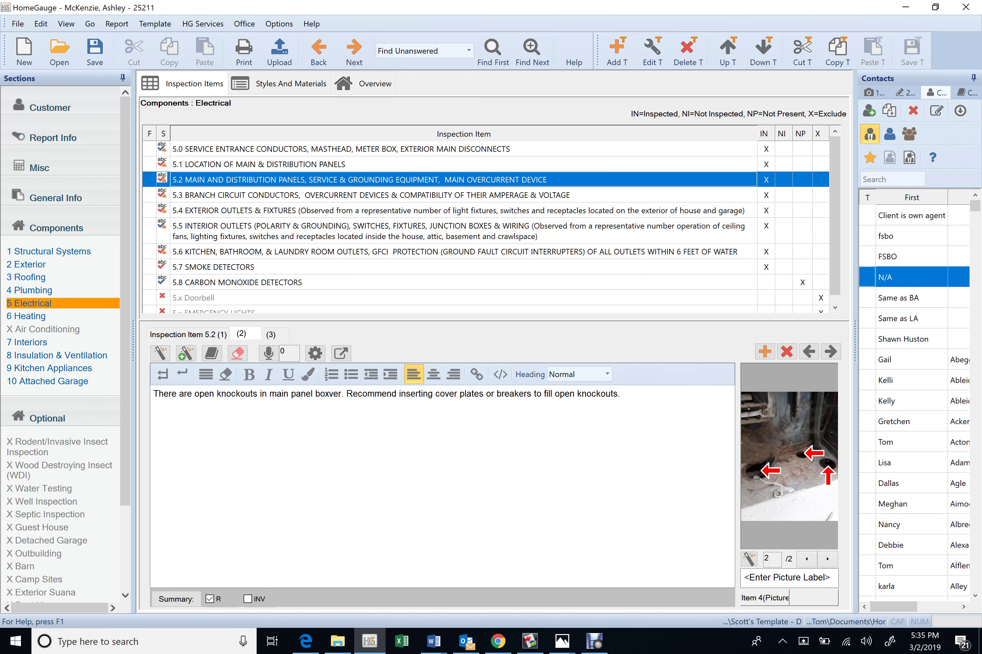
{"action": "key", "text": "Delete"}
Step: Replace the cover plates recommendation with 'knockout plugs or romex connectors to fill open holes.'
{"action": "key", "text": "Delete"}
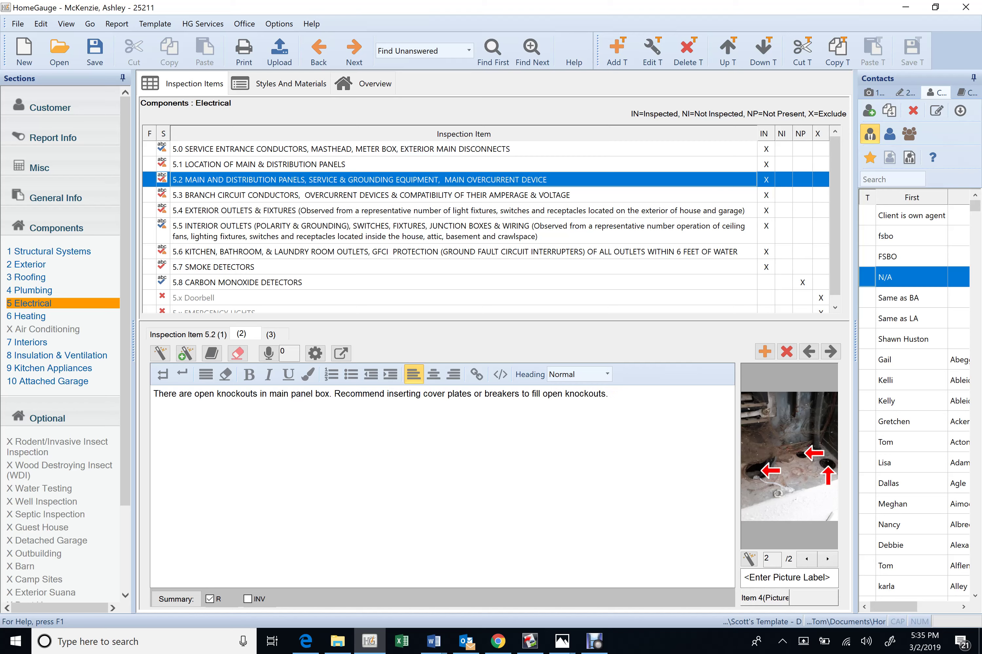
{"action": "left_click", "coordinate": [409, 394]}
{"action": "left_click", "coordinate": [423, 394]}
{"action": "key", "text": "Delete"}
{"action": "key", "text": "Delete"}
{"action": "key", "text": "Delete"}
{"action": "key", "text": "Delete"}
{"action": "key", "text": "Delete"}
{"action": "key", "text": "Delete"}
{"action": "key", "text": "Delete"}
{"action": "key", "text": "Delete"}
{"action": "key", "text": "Delete"}
{"action": "key", "text": "Delete"}
{"action": "key", "text": "Delete"}
{"action": "key", "text": "Delete"}
{"action": "key", "text": "Delete"}
{"action": "key", "text": "Delete"}
{"action": "key", "text": "Delete"}
{"action": "key", "text": "Delete"}
{"action": "key", "text": "Delete"}
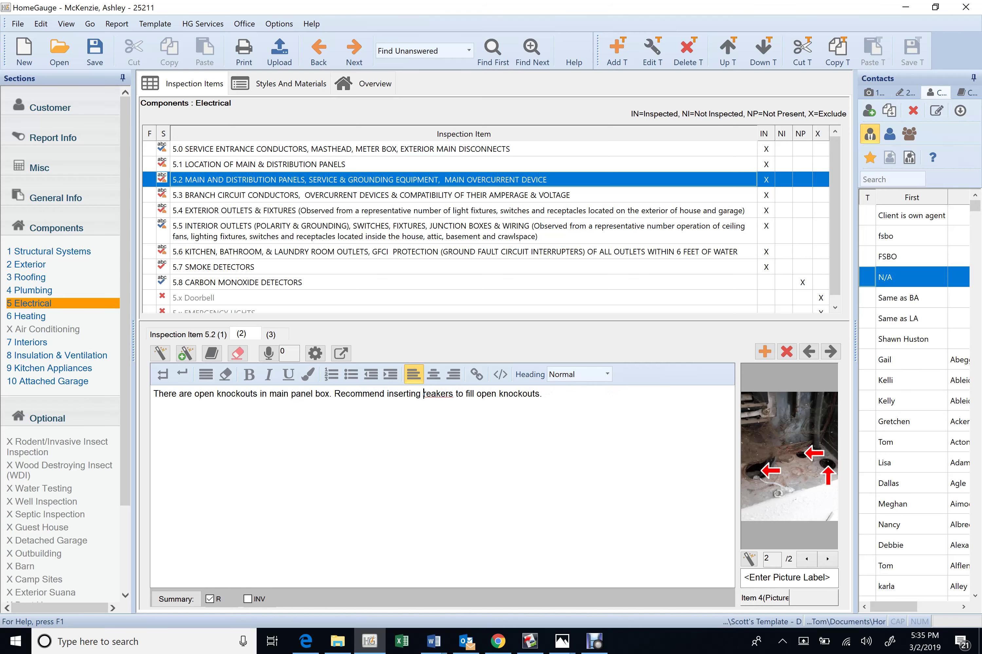
{"action": "key", "text": "Delete"}
{"action": "key", "text": "Delete"}
{"action": "key", "text": "Delete"}
{"action": "key", "text": "Delete"}
{"action": "key", "text": "Delete"}
{"action": "key", "text": "Delete"}
{"action": "key", "text": "Delete"}
{"action": "key", "text": "Delete"}
{"action": "key", "text": "Delete"}
{"action": "key", "text": "Delete"}
{"action": "key", "text": "Delete"}
{"action": "key", "text": "Delete"}
{"action": "key", "text": "Delete"}
{"action": "key", "text": "Delete"}
{"action": "key", "text": "Delete"}
{"action": "key", "text": "Delete"}
{"action": "key", "text": "Delete"}
{"action": "key", "text": "Delete"}
{"action": "key", "text": "Delete"}
{"action": "key", "text": "Delete"}
{"action": "key", "text": "Right"}
{"action": "key", "text": "Right"}
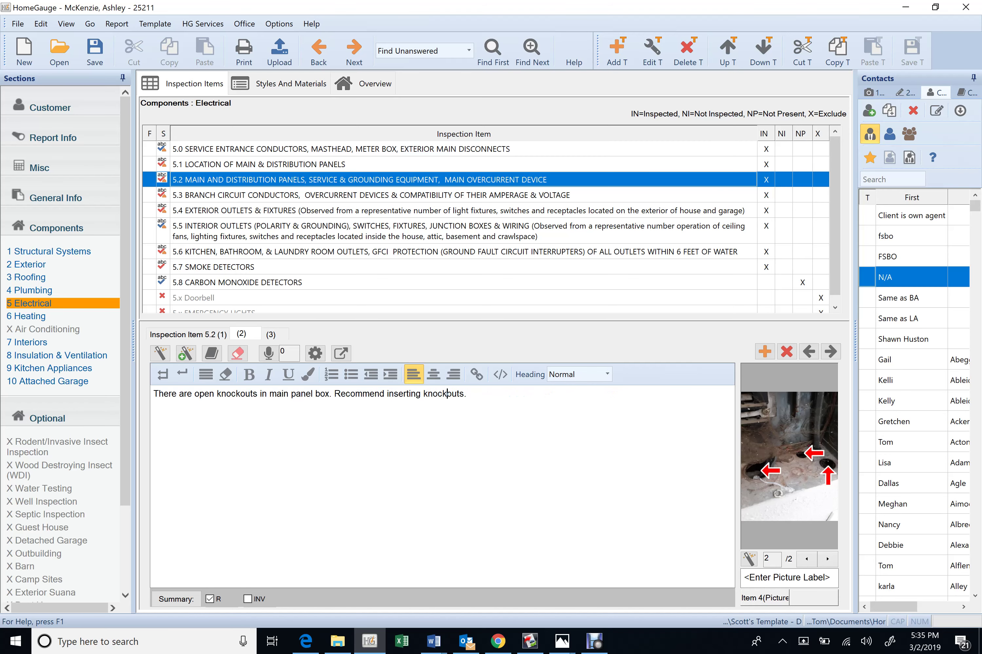
{"action": "type", "text": "p"}
{"action": "type", "text": "lug"}
{"action": "key", "text": "Right"}
{"action": "key", "text": "Delete"}
{"action": "type", "text": "or romex connectors to fill op"}
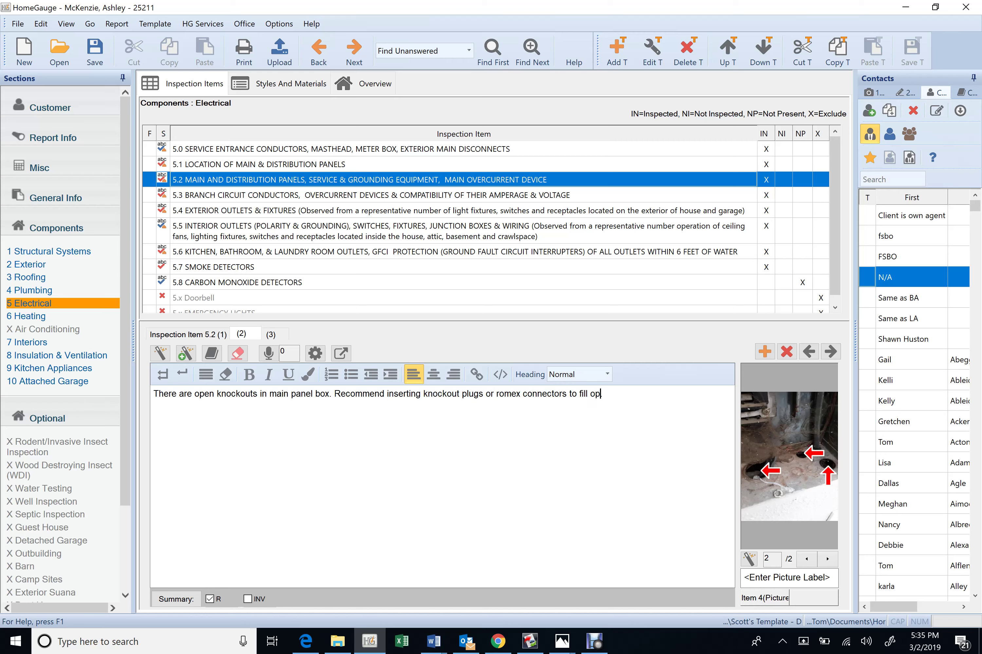
{"action": "type", "text": "en holes."}
Step: Select inspection item 5.3 and bring the PhotoLocker photo folder to the front
{"action": "left_click", "coordinate": [272, 335]}
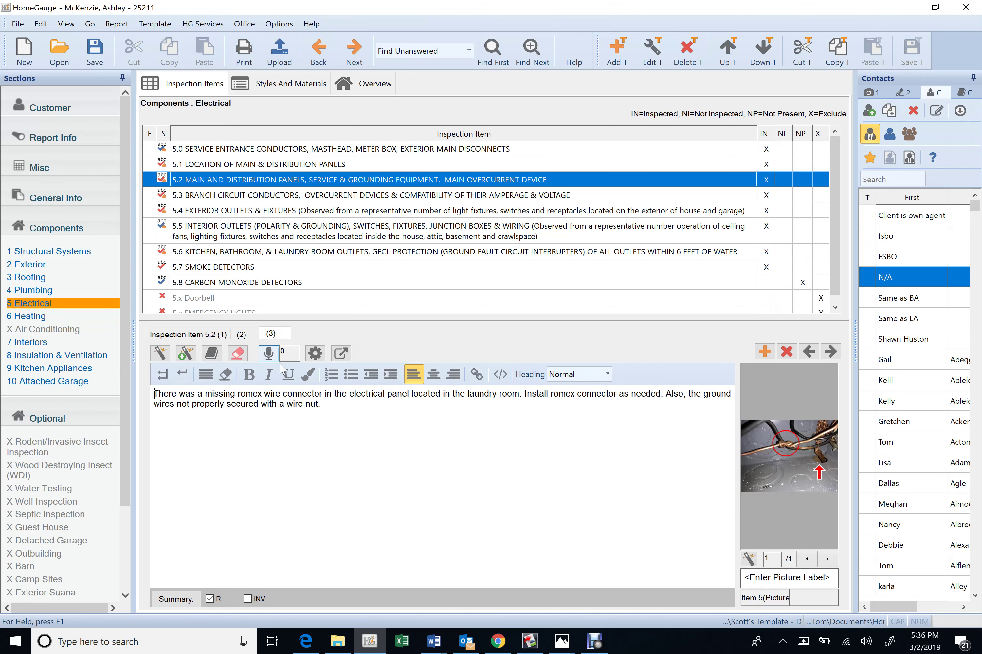
{"action": "left_click", "coordinate": [241, 334]}
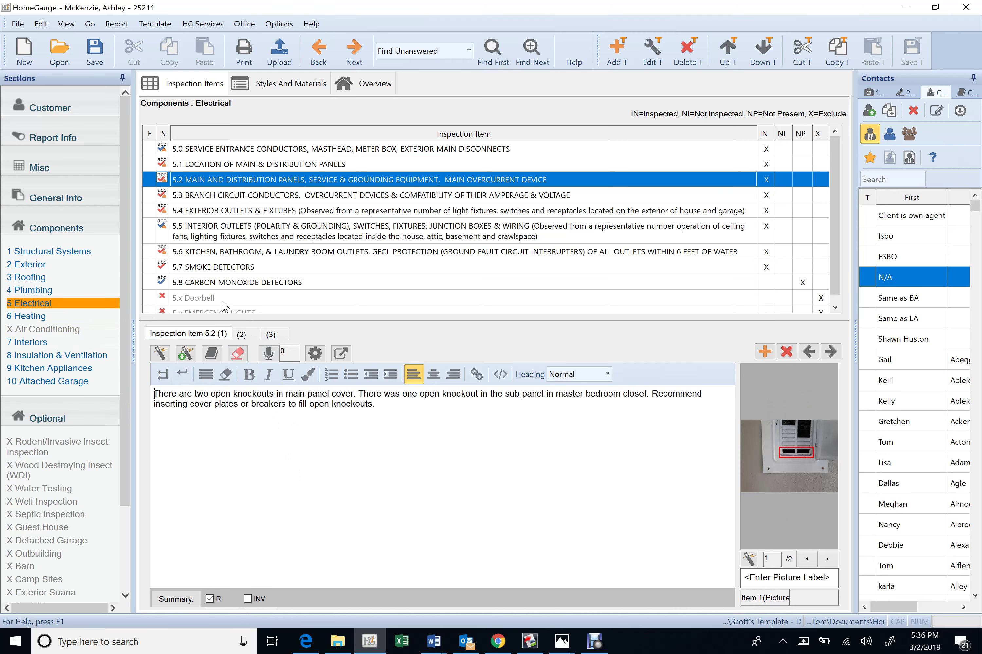
{"action": "left_click", "coordinate": [222, 195]}
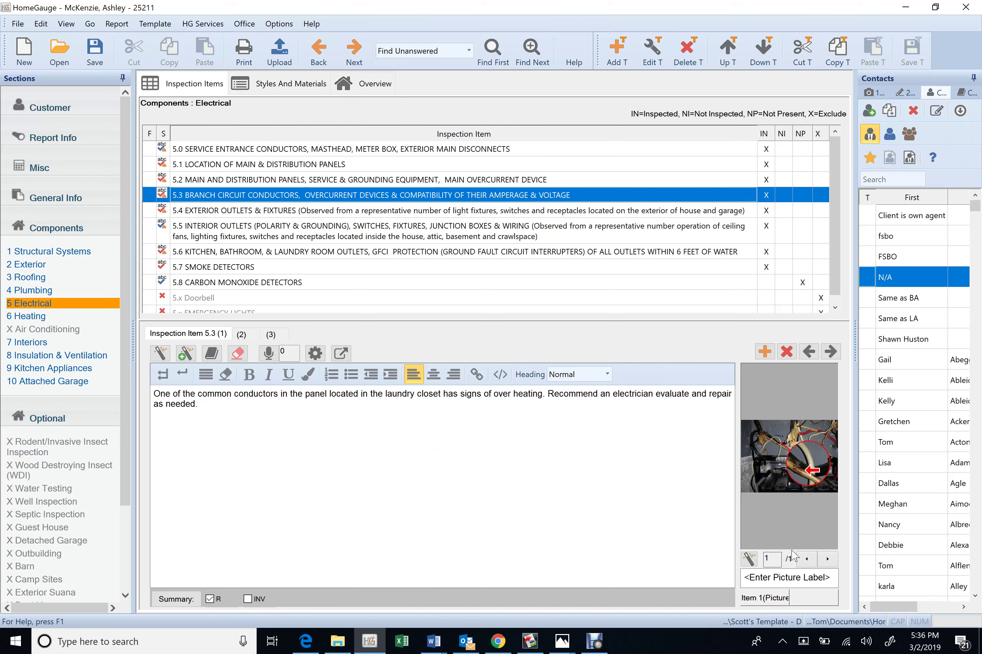
{"action": "left_click", "coordinate": [337, 642]}
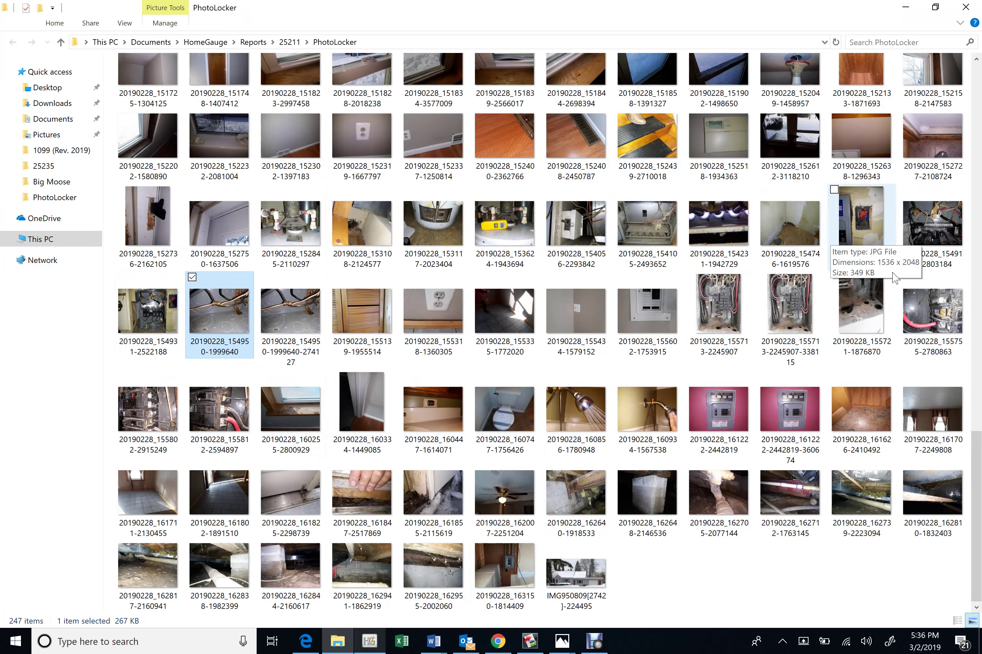
Step: View photos 20190228_154913, 20190228_154931 and 20190228_161222 full size, then return to HomeGauge
{"action": "left_click", "coordinate": [925, 226]}
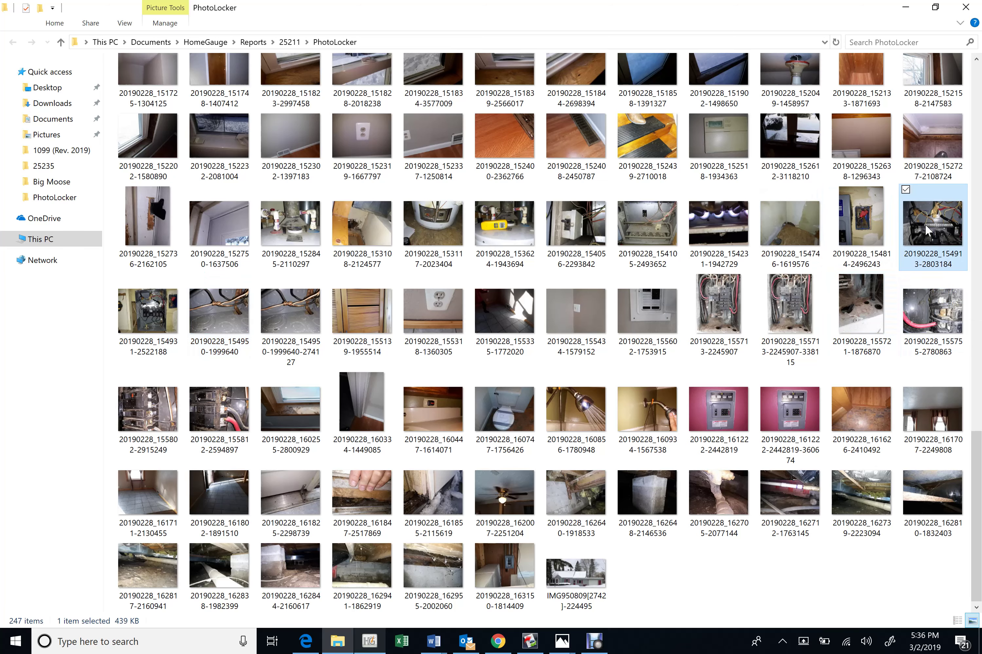
{"action": "double_click", "coordinate": [925, 224]}
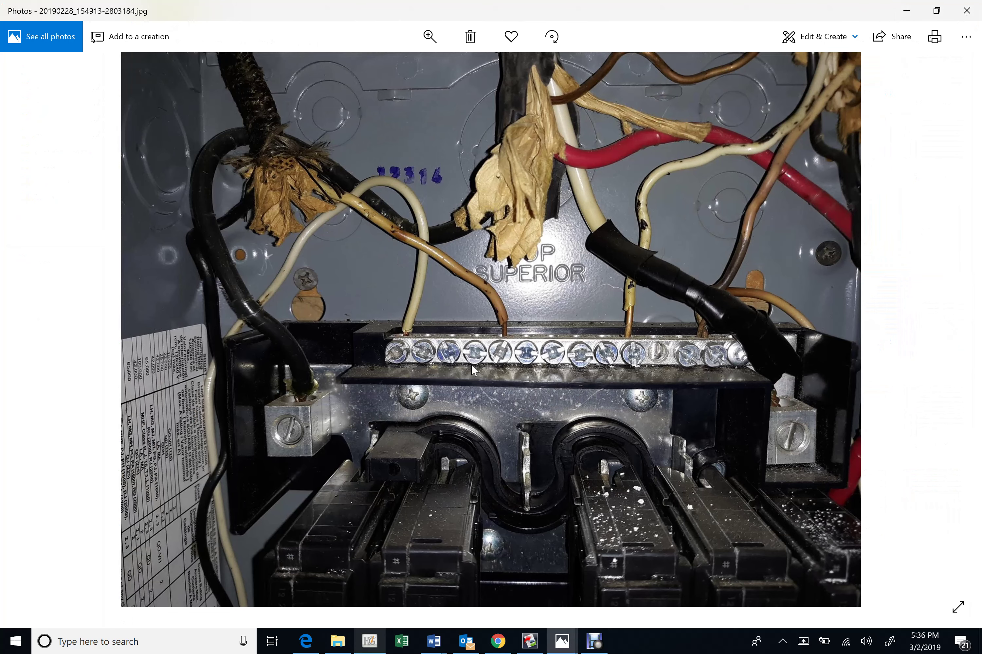
{"action": "key", "text": "Right"}
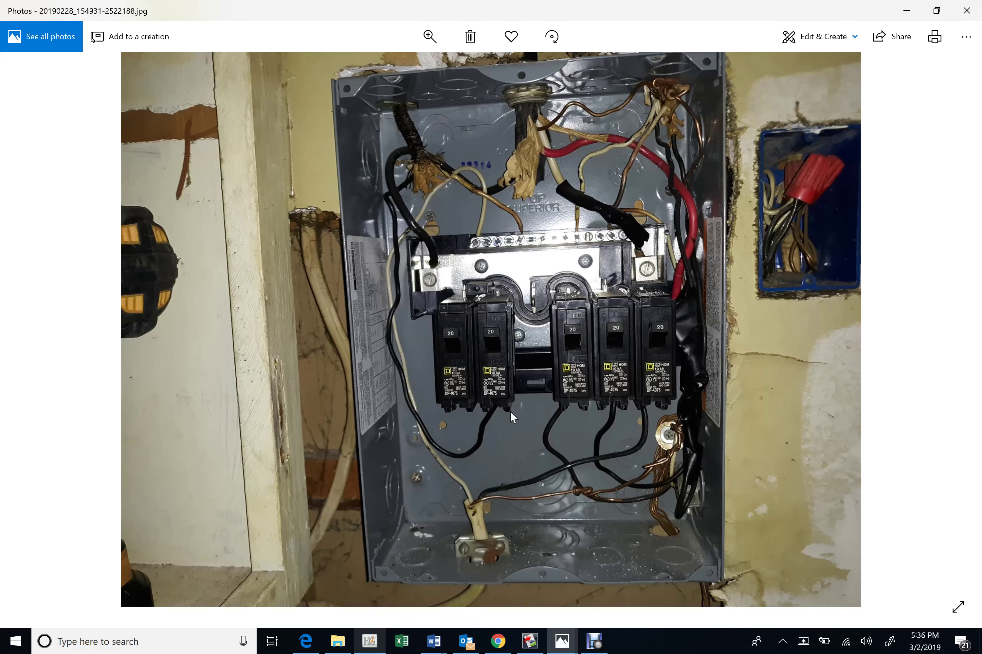
{"action": "left_click", "coordinate": [971, 17]}
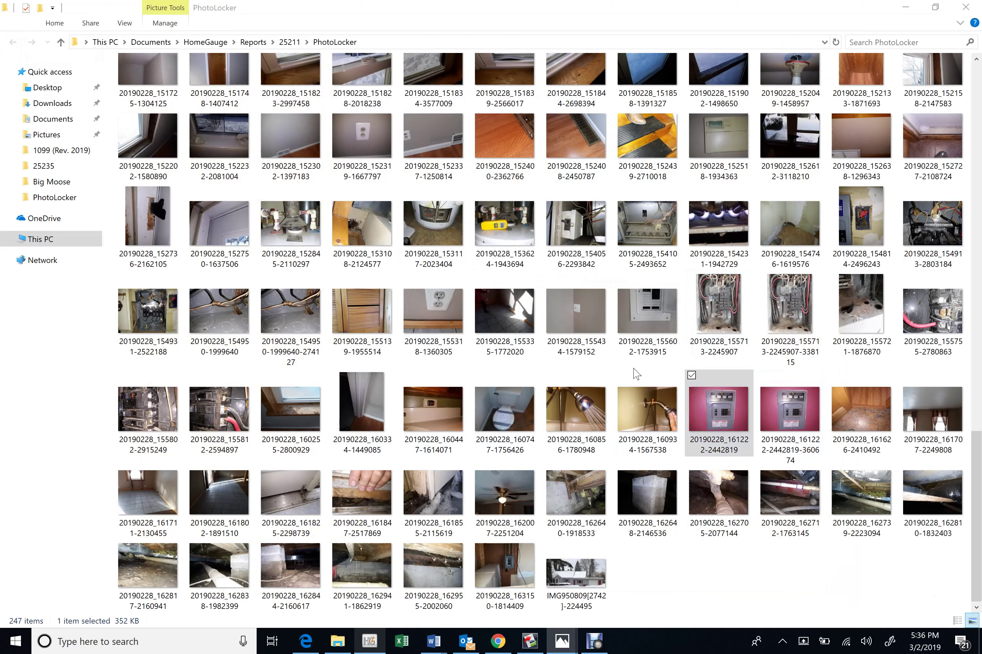
{"action": "double_click", "coordinate": [718, 408]}
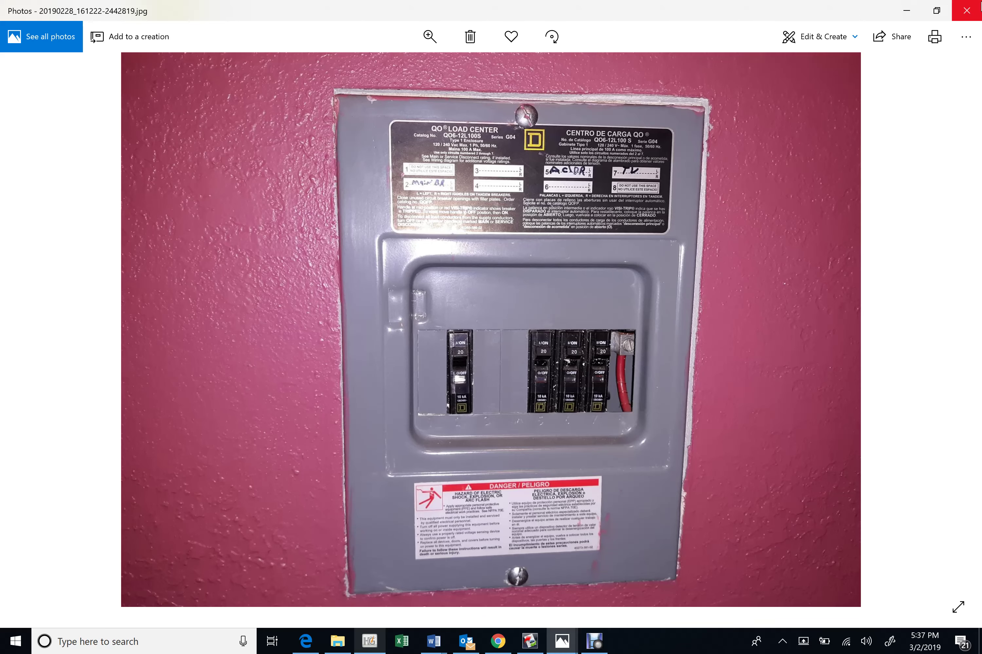
{"action": "left_click", "coordinate": [966, 11]}
{"action": "left_click", "coordinate": [369, 641]}
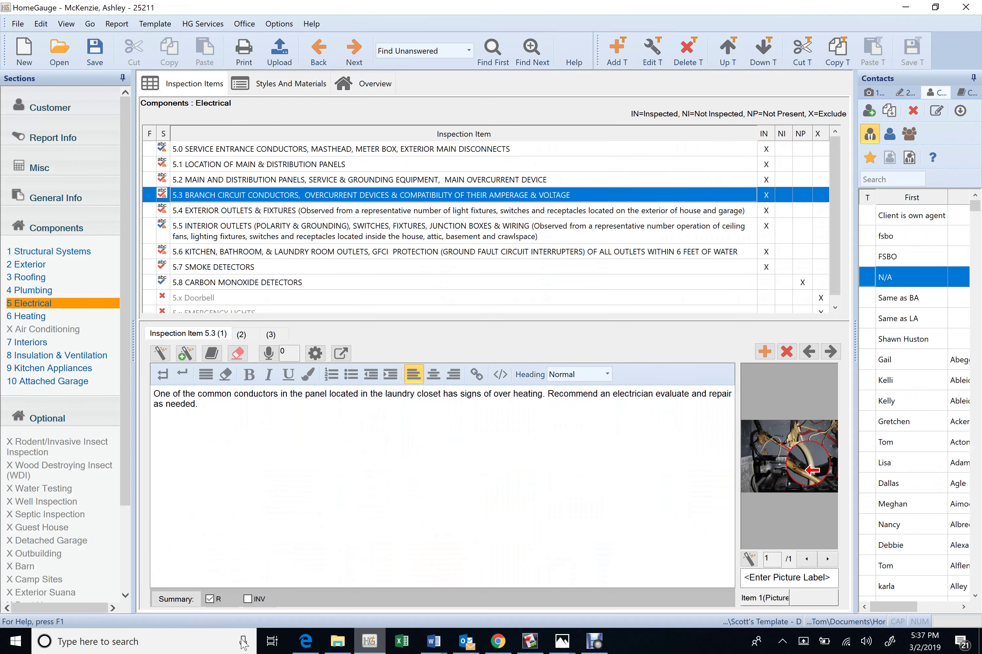
Step: Set the summary category to INV and resize item 5.3's second-comment breaker photo to Small, 200 x 150
{"action": "left_click", "coordinate": [250, 600]}
{"action": "left_click", "coordinate": [244, 341]}
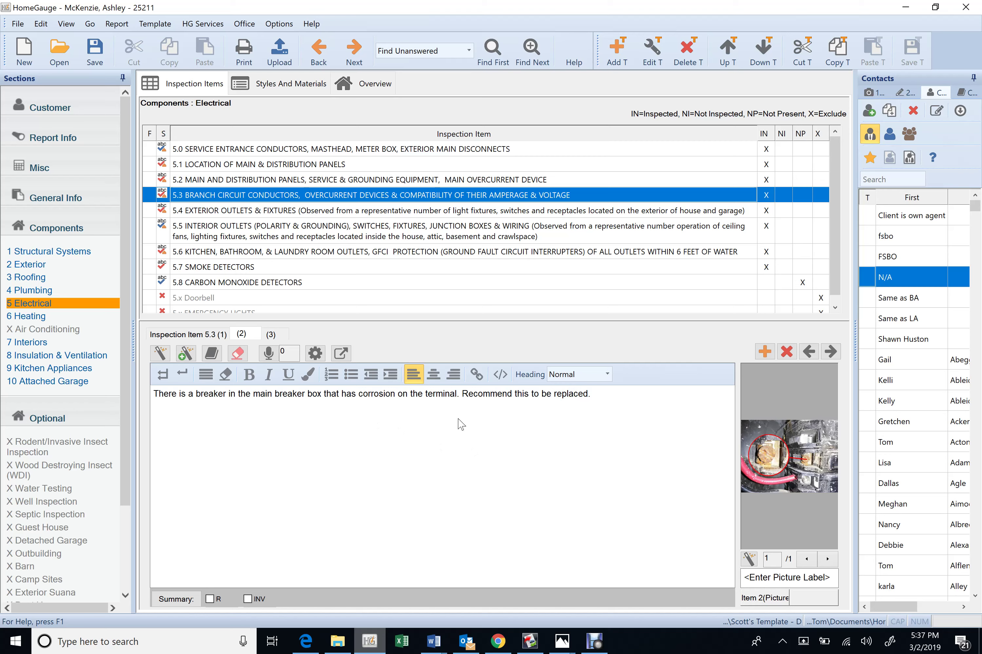
{"action": "right_click", "coordinate": [803, 469]}
{"action": "left_click", "coordinate": [815, 281]}
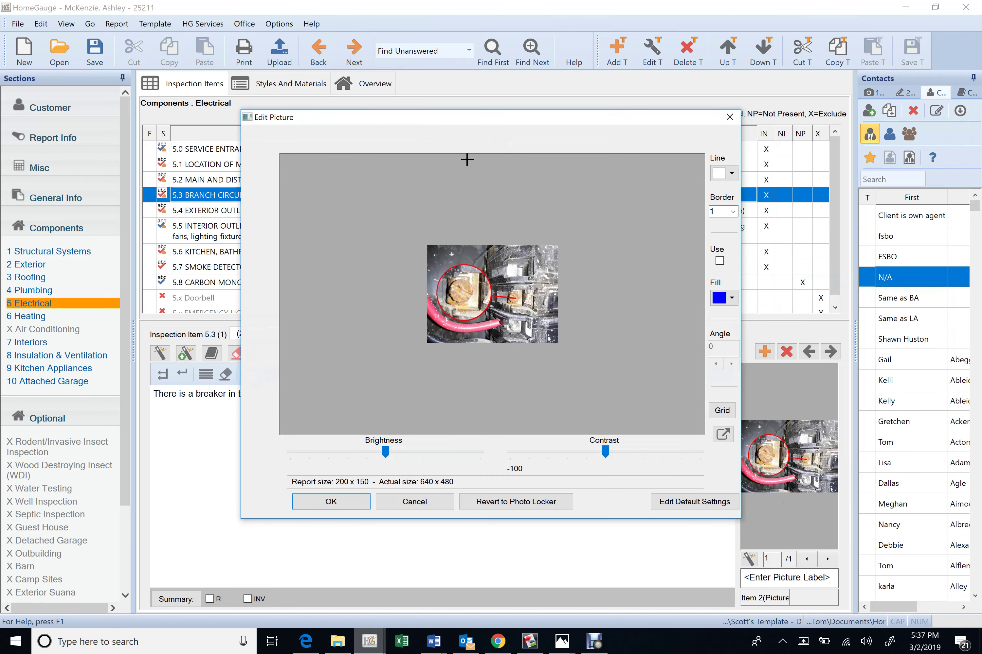
{"action": "left_click", "coordinate": [370, 148]}
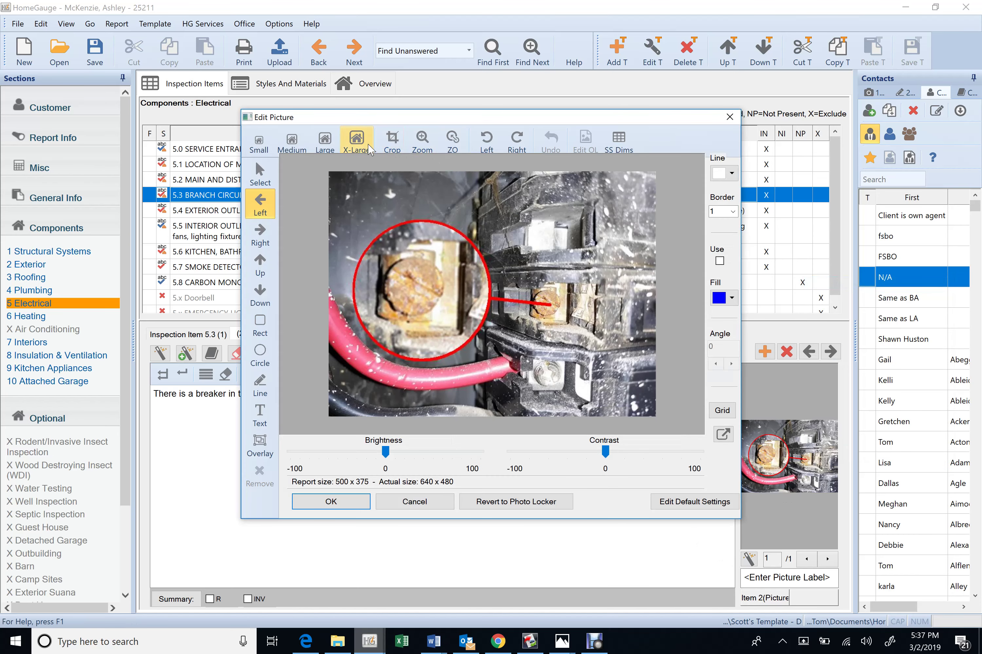
{"action": "left_click", "coordinate": [258, 145]}
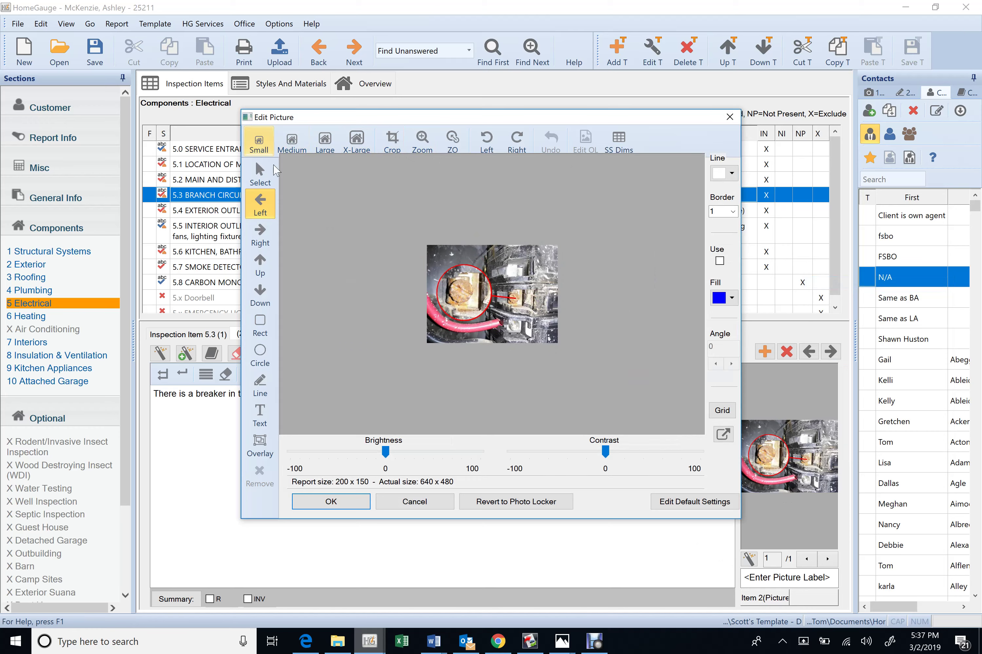
{"action": "left_click", "coordinate": [327, 502]}
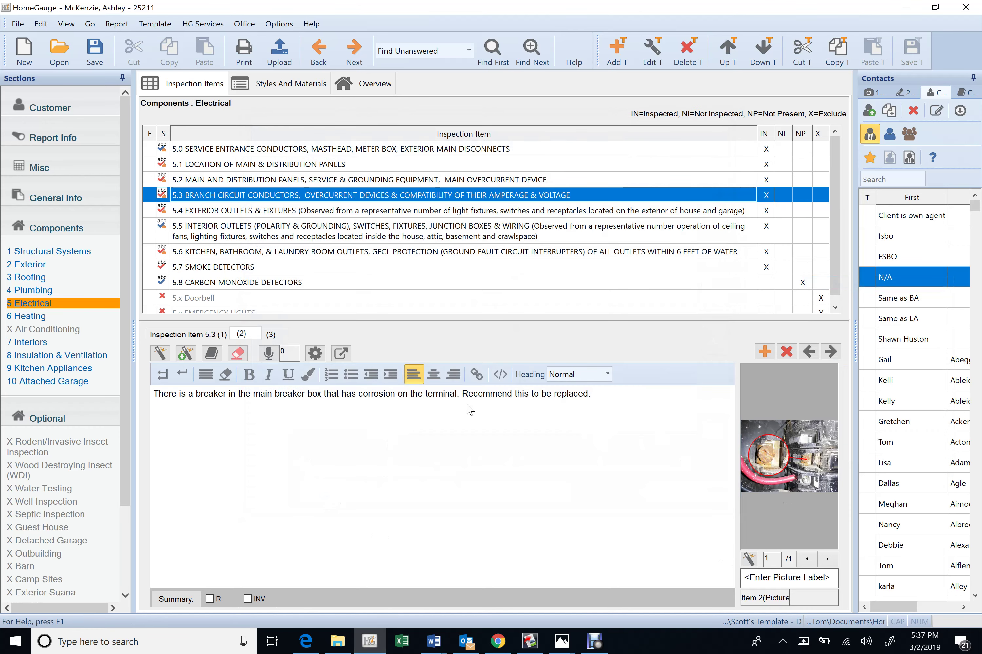
Step: Replace 'Recommend this to be replaced.' with 'This breaker is not being used and should not be used. Breaker should be replaced when needed.'
{"action": "left_click", "coordinate": [462, 406]}
{"action": "type", "text": "This bre"}
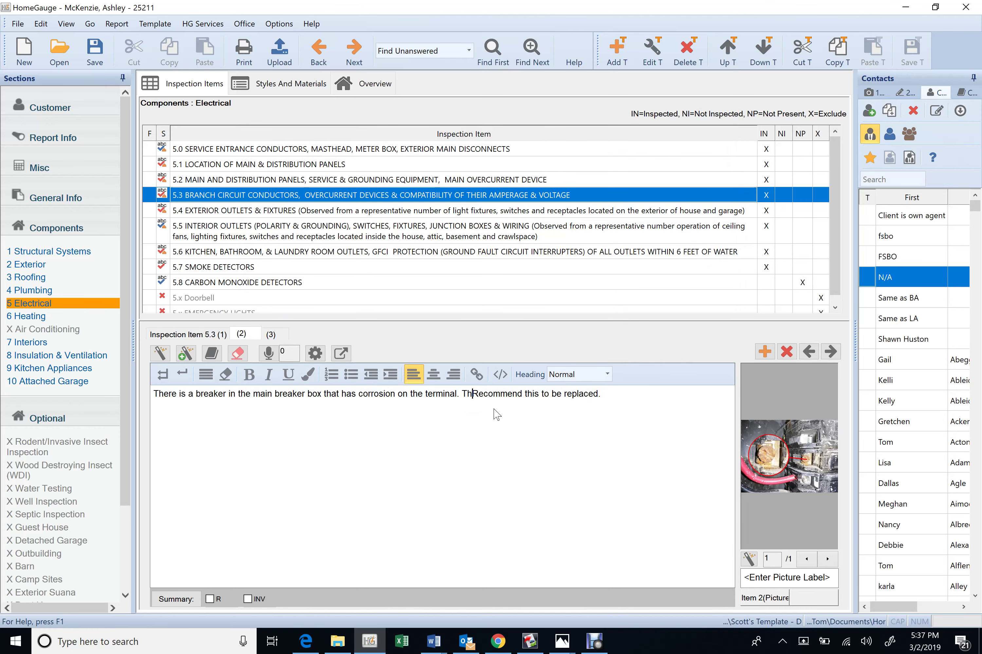
{"action": "type", "text": "aker is not "}
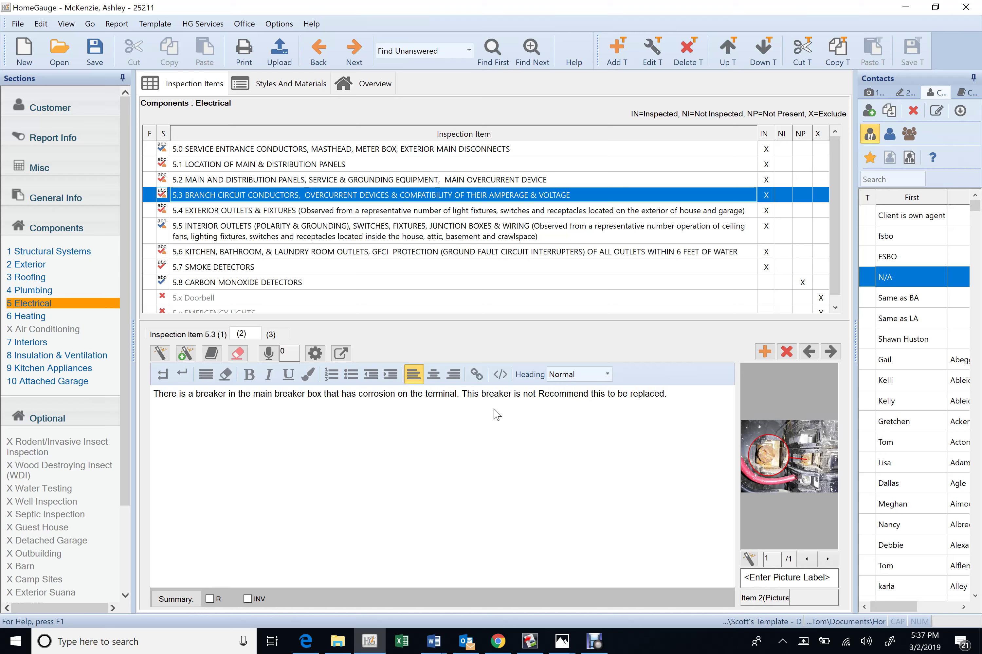
{"action": "type", "text": "being used "}
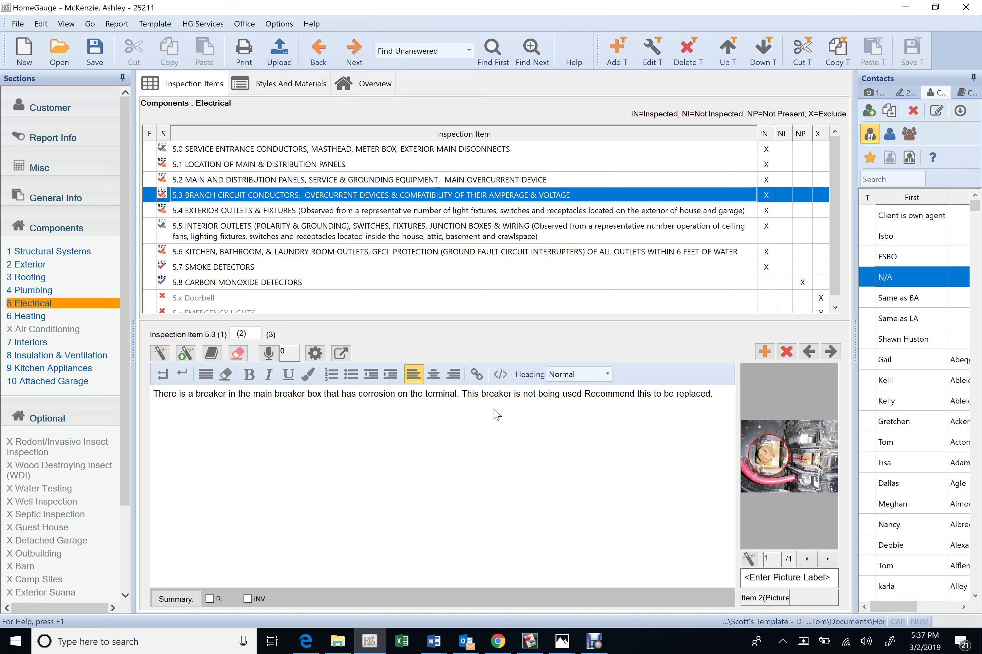
{"action": "type", "text": "and should "}
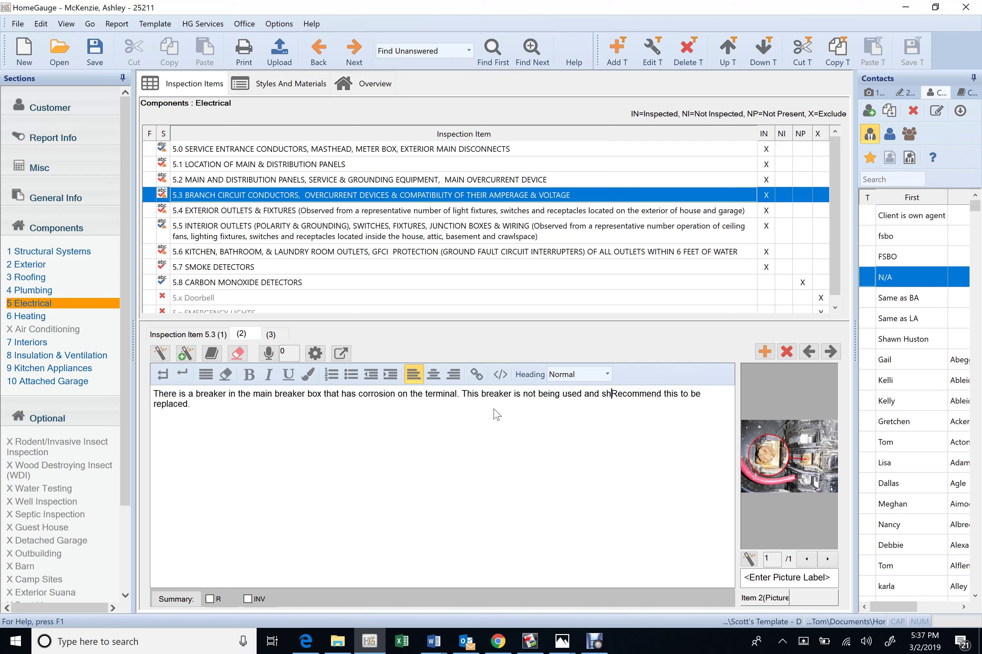
{"action": "type", "text": "not b"}
{"action": "type", "text": "e used"}
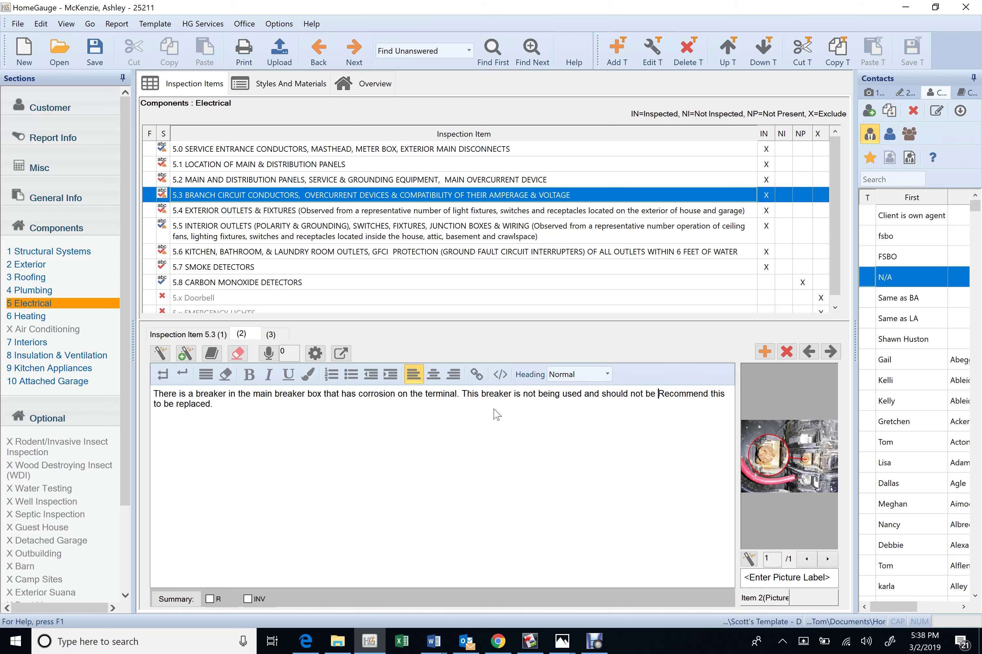
{"action": "type", "text": ". "}
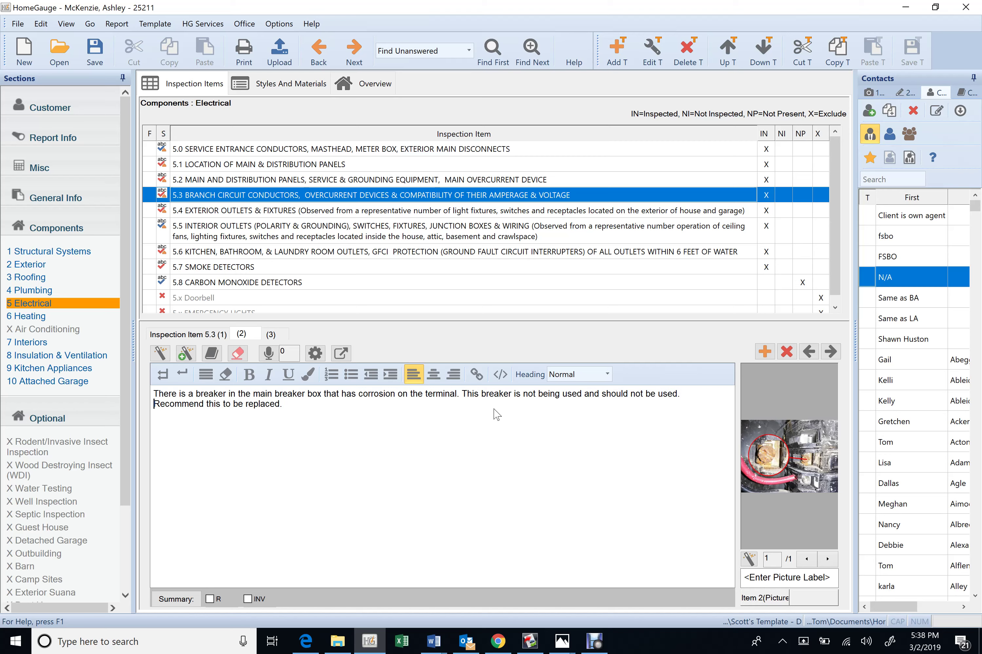
{"action": "type", "text": "Br"}
{"action": "key", "text": "BackSpace"}
{"action": "key", "text": "BackSpace"}
{"action": "key", "text": "BackSpace"}
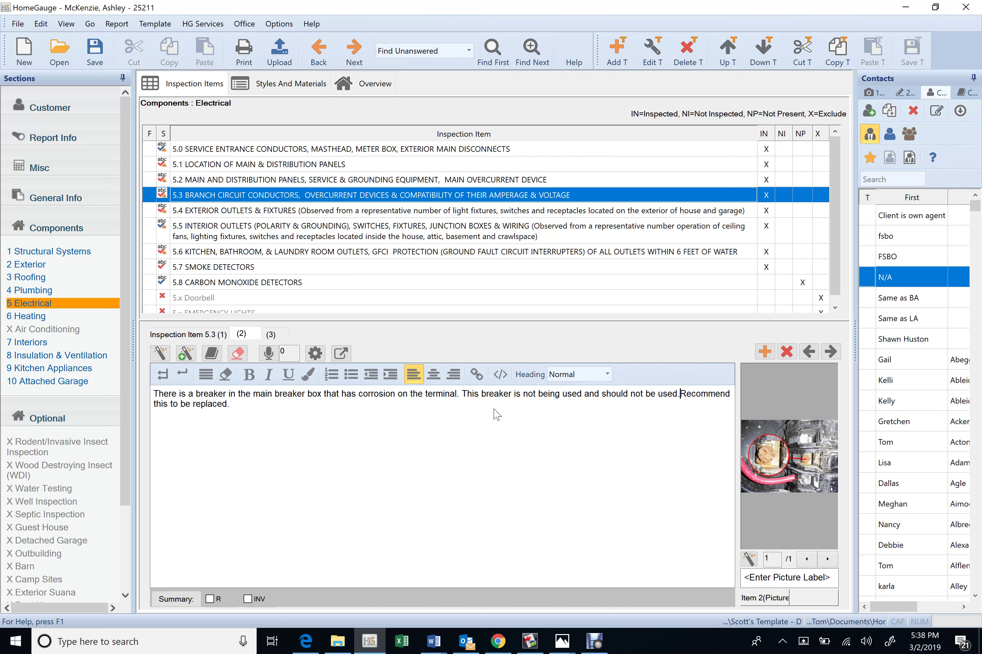
{"action": "type", "text": "Breaker should "}
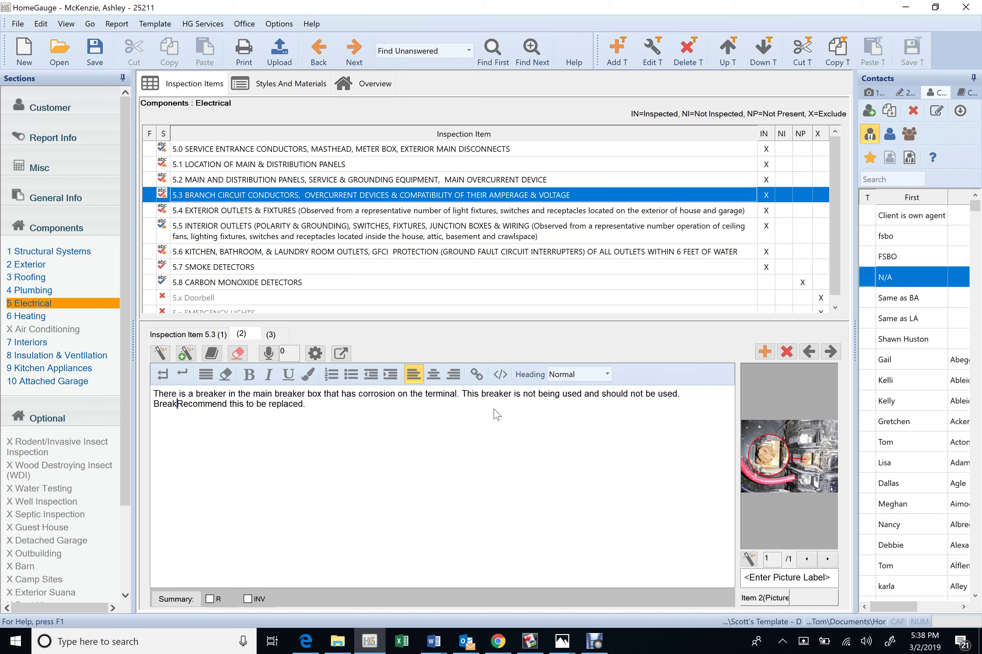
{"action": "type", "text": "be replaced"}
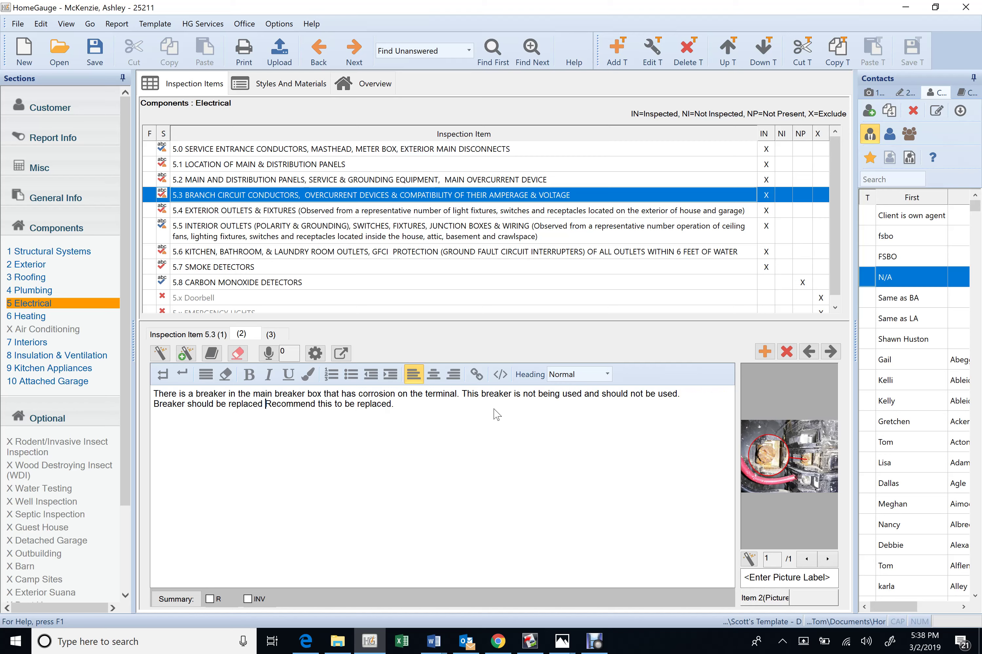
{"action": "key", "text": "Delete"}
{"action": "key", "text": "Delete"}
{"action": "key", "text": "Delete"}
{"action": "key", "text": "Delete"}
{"action": "key", "text": "Delete"}
{"action": "key", "text": "Delete"}
{"action": "key", "text": "Delete"}
{"action": "key", "text": "Delete"}
{"action": "key", "text": "Delete"}
{"action": "key", "text": "Delete"}
{"action": "key", "text": "Delete"}
{"action": "key", "text": "Delete"}
{"action": "key", "text": "Delete"}
{"action": "key", "text": "Delete"}
{"action": "key", "text": "Delete"}
{"action": "key", "text": "Delete"}
{"action": "key", "text": "Delete"}
{"action": "key", "text": "Delete"}
{"action": "key", "text": "Delete"}
{"action": "key", "text": "Delete"}
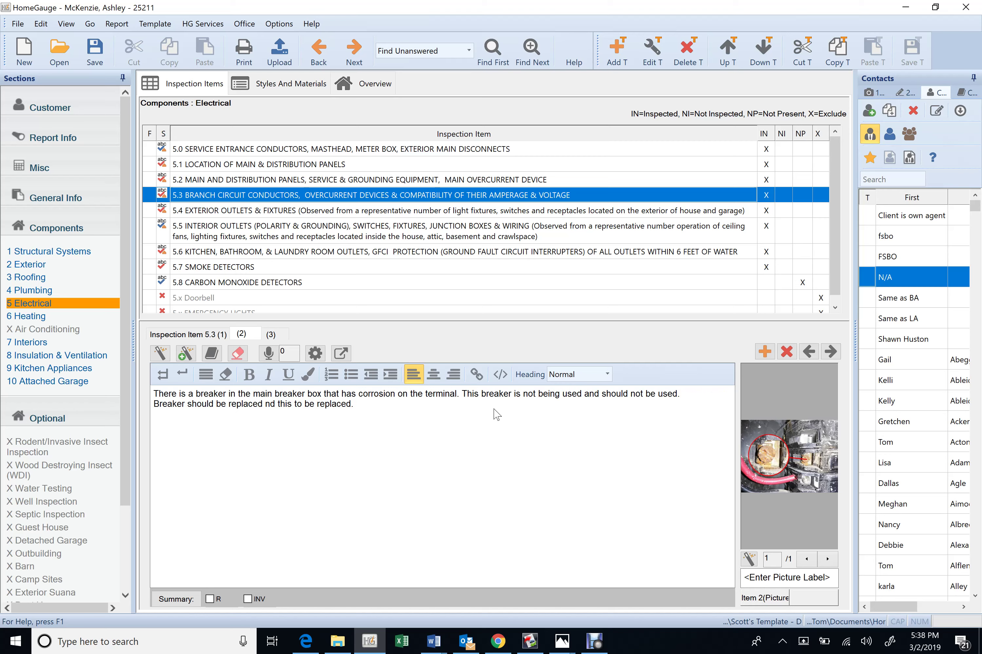
{"action": "key", "text": "Delete"}
{"action": "key", "text": "Delete"}
{"action": "key", "text": "Delete"}
{"action": "key", "text": "Delete"}
{"action": "key", "text": "Delete"}
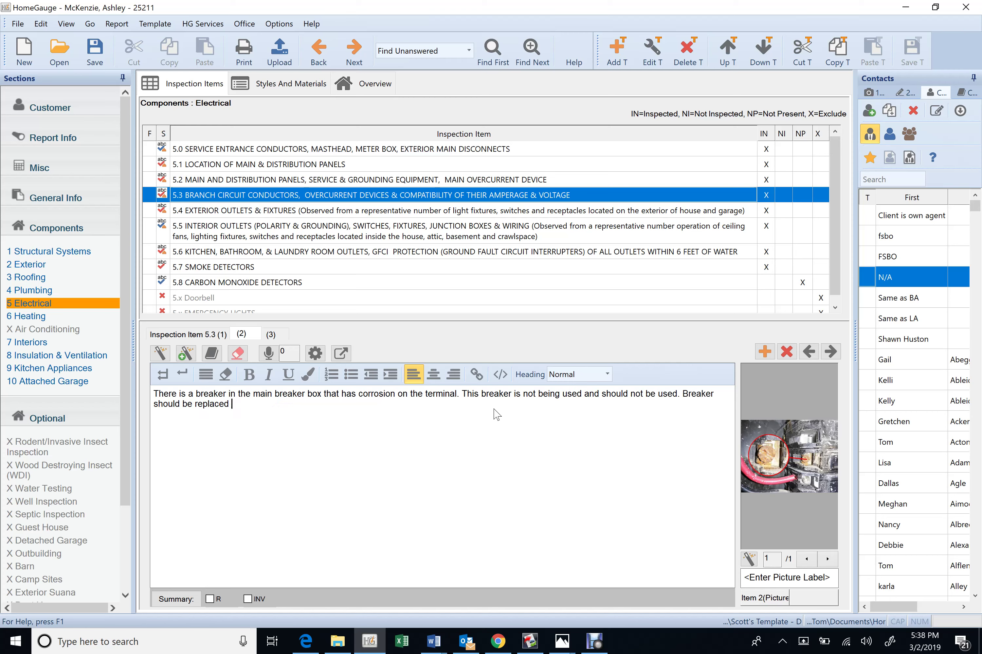
{"action": "type", "text": "when needed."}
Step: Show item 5.3's third, bare-wire comment and its second photo with red arrows
{"action": "left_click", "coordinate": [270, 335]}
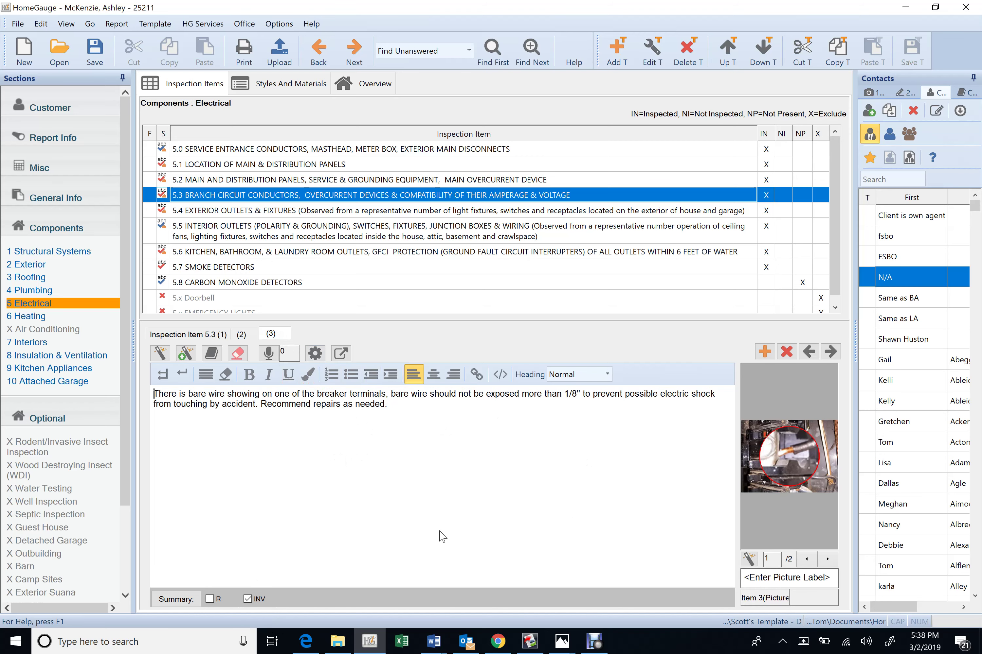
{"action": "left_click", "coordinate": [827, 559]}
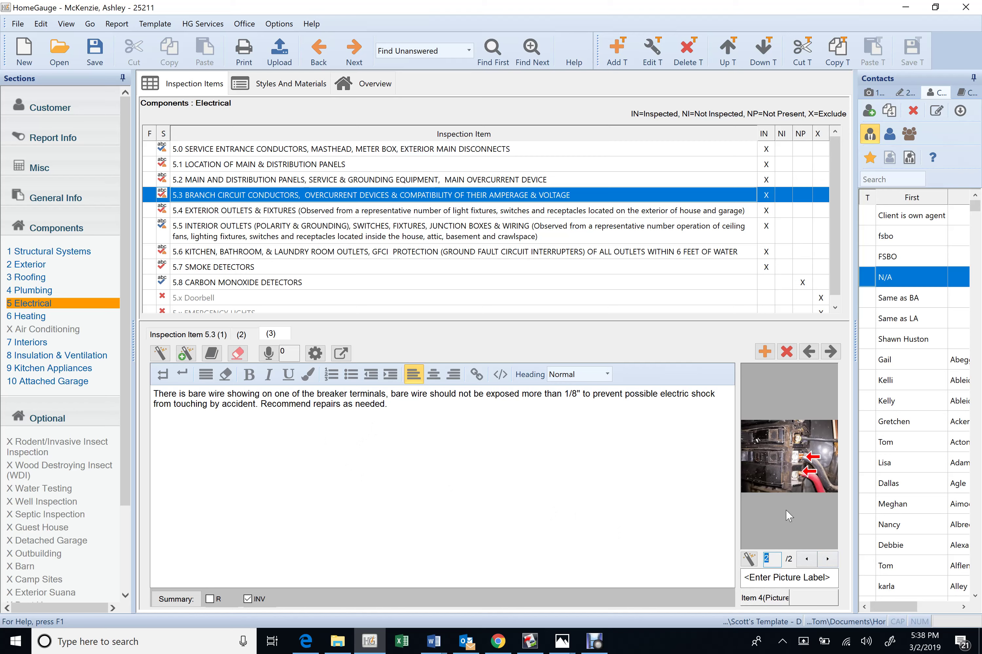
Step: View the breaker terminal close-up photo from the PhotoLocker folder at full size
{"action": "left_click", "coordinate": [337, 642]}
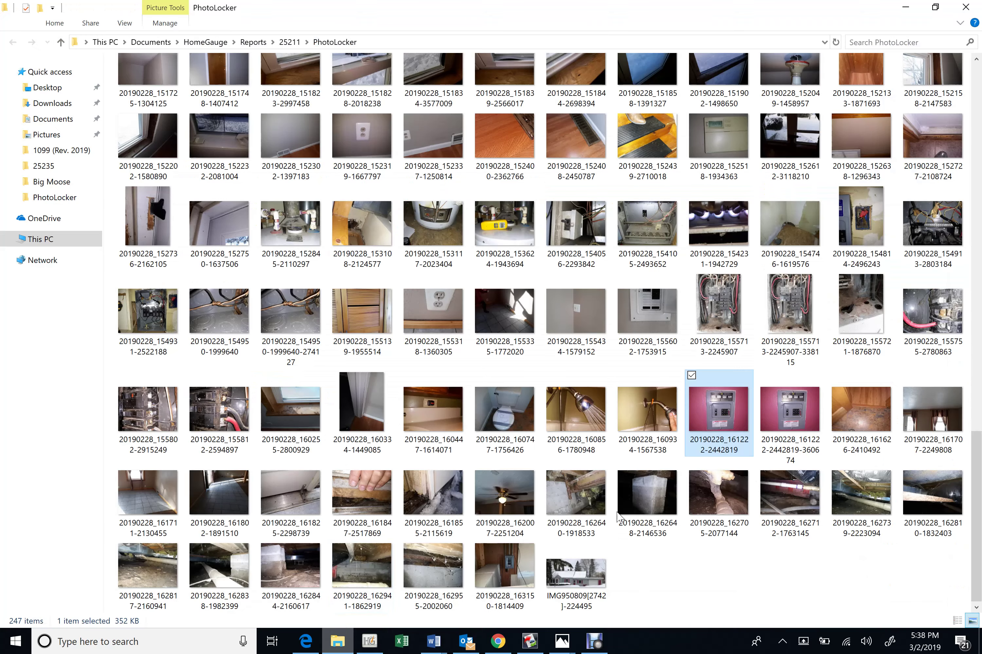
{"action": "double_click", "coordinate": [227, 417]}
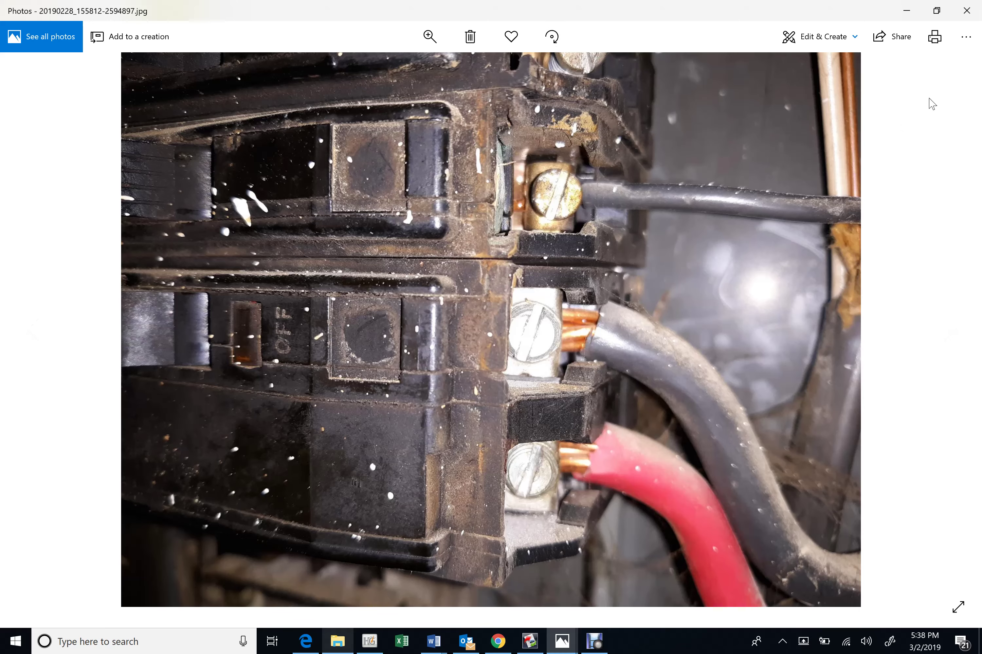
{"action": "left_click", "coordinate": [966, 10]}
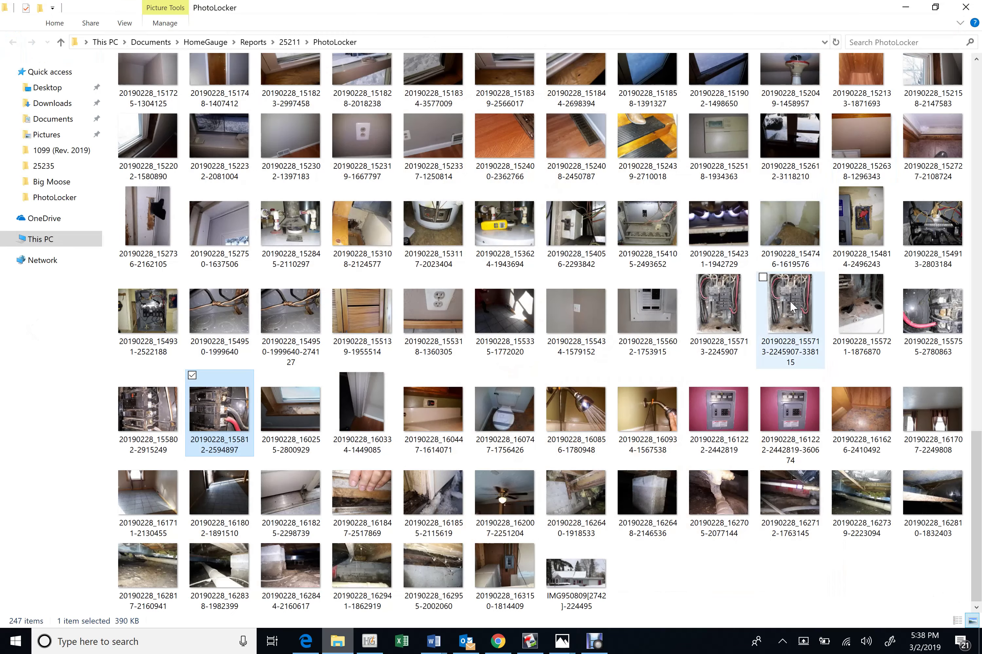
Step: Review the full electrical panel and panel wiring photos, then return to the HomeGauge report
{"action": "left_click", "coordinate": [791, 307]}
{"action": "double_click", "coordinate": [791, 307]}
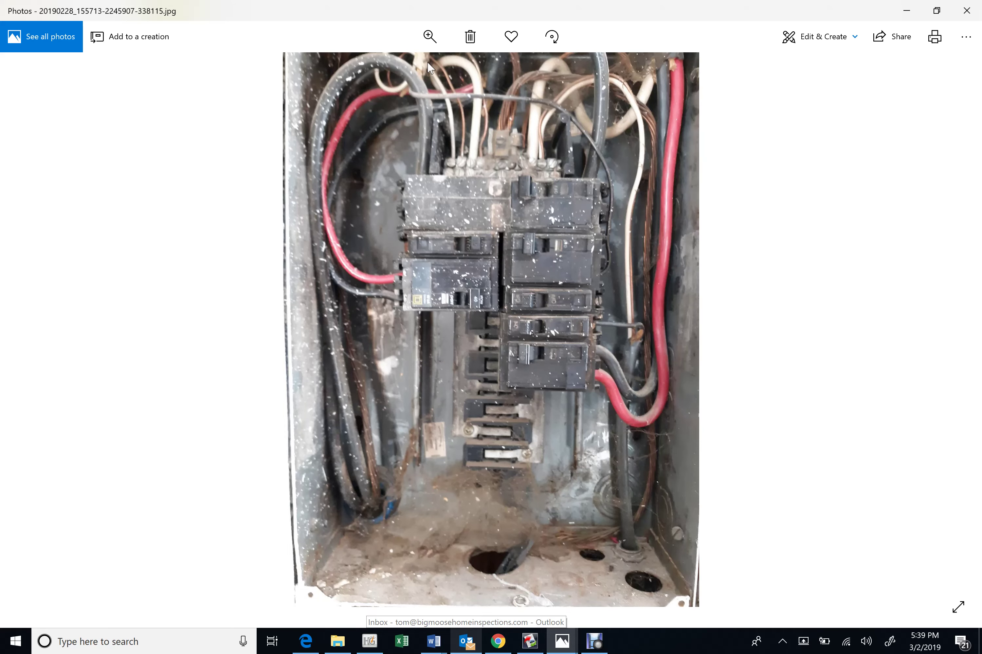
{"action": "left_click", "coordinate": [967, 11]}
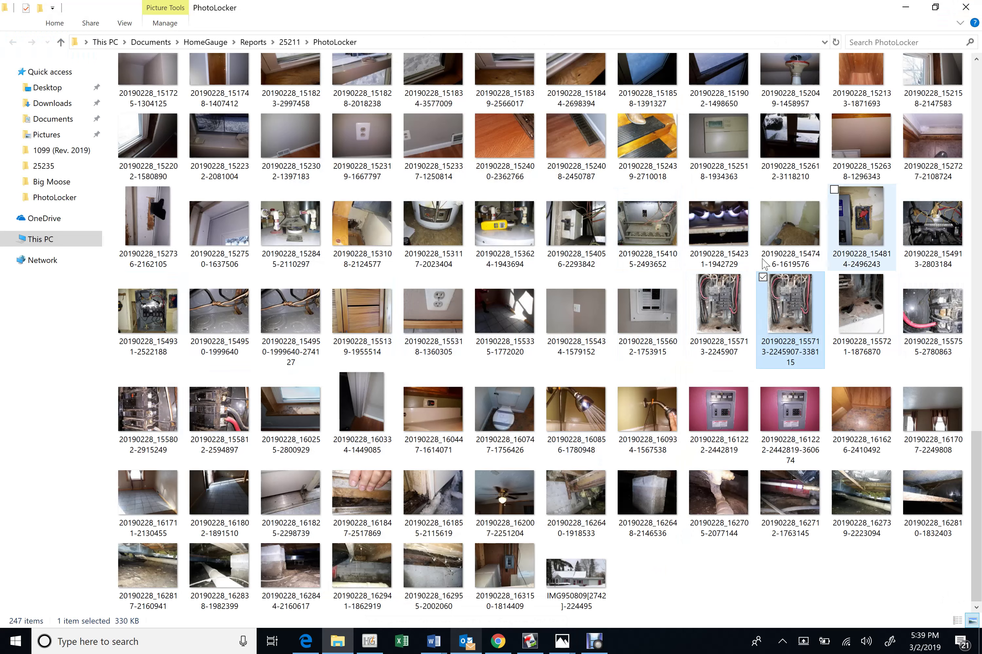
{"action": "double_click", "coordinate": [940, 226]}
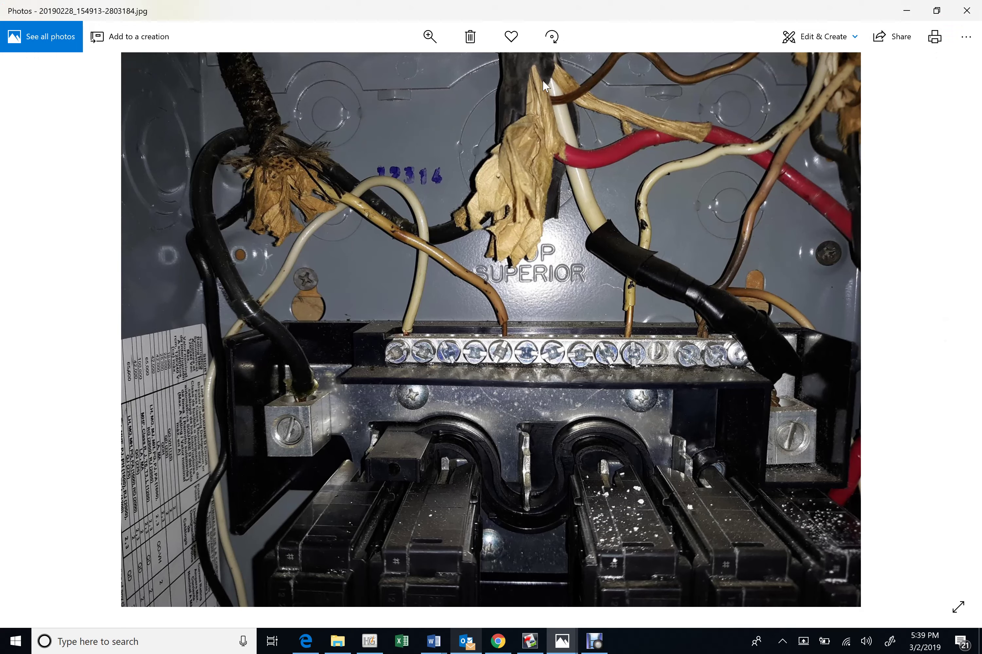
{"action": "key", "text": "Right"}
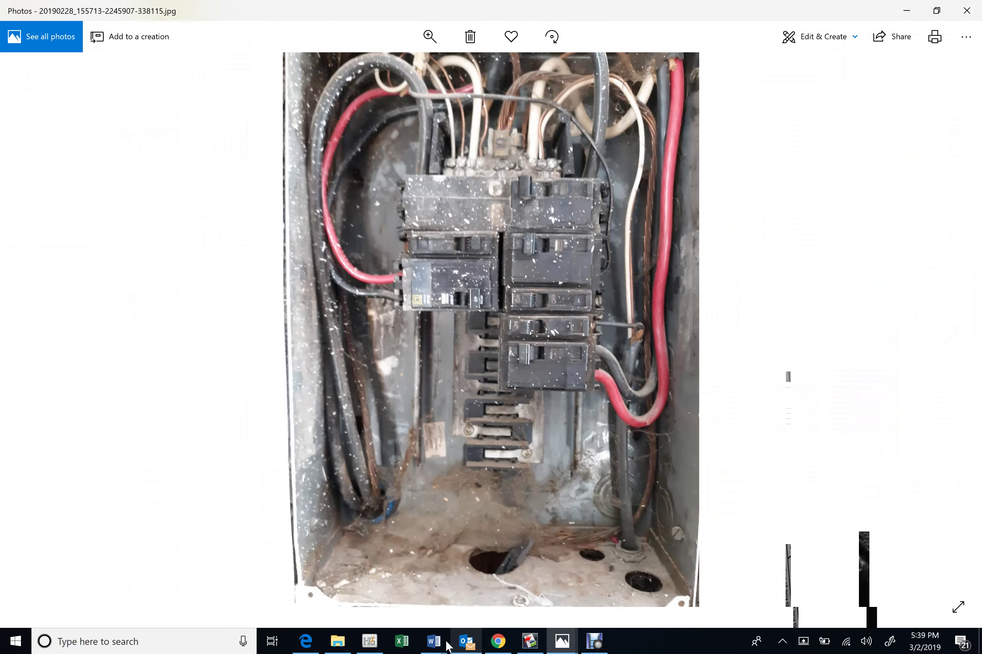
{"action": "left_click", "coordinate": [370, 641]}
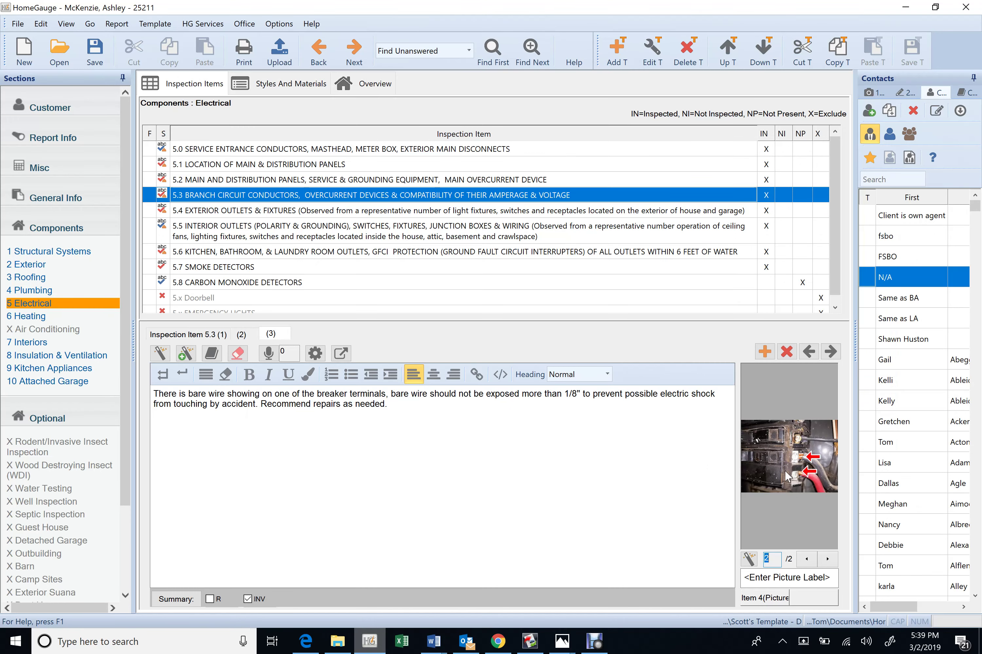
Step: Go back to the first bare-wire photo on item 5.3, then delete the bare-wire comment
{"action": "left_click", "coordinate": [805, 560]}
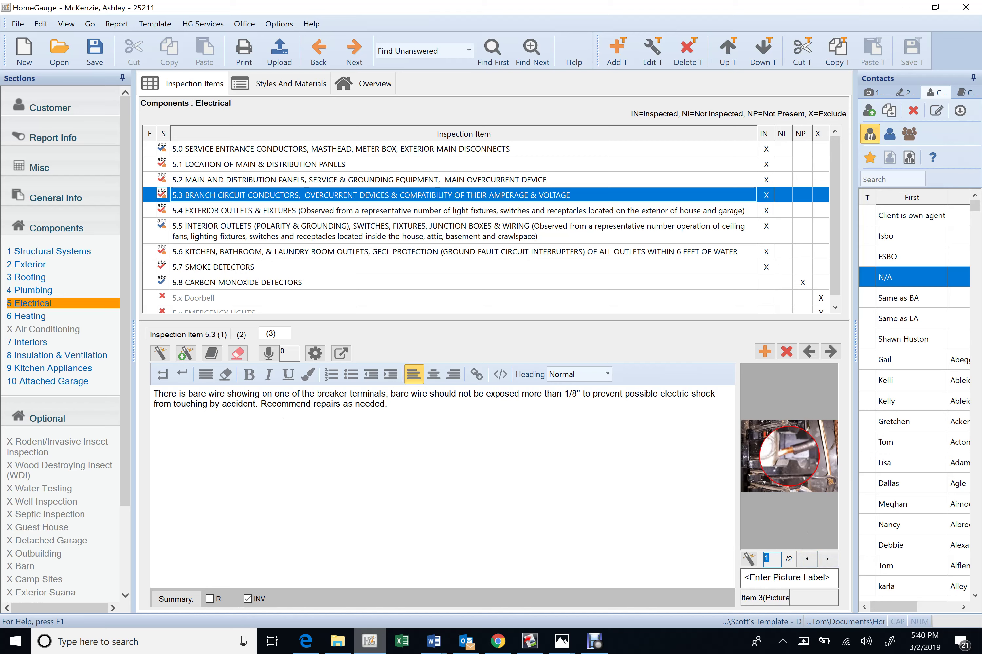
{"action": "left_click", "coordinate": [788, 353]}
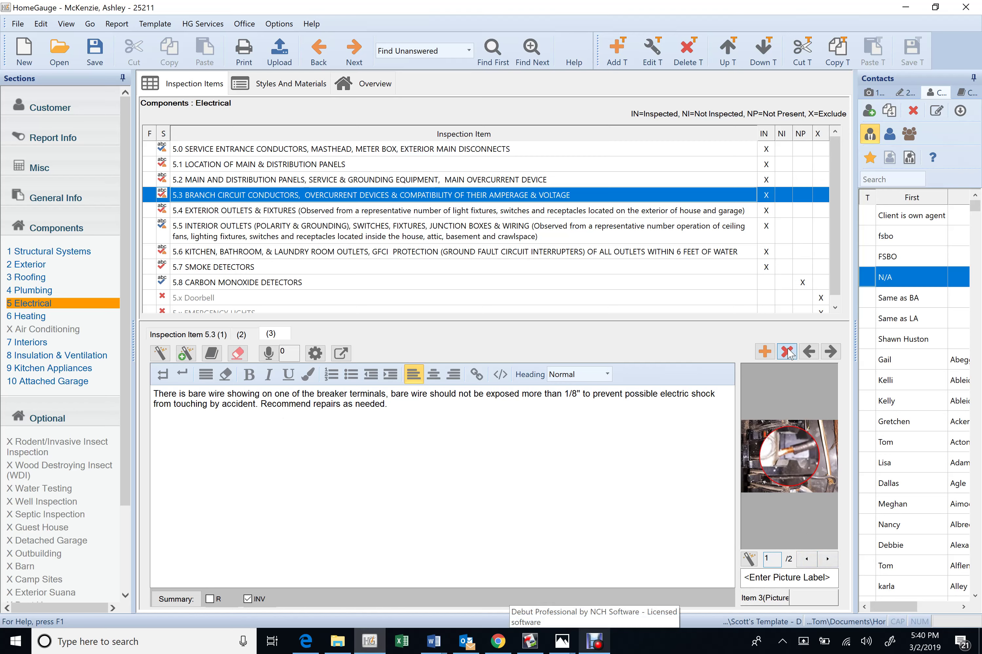
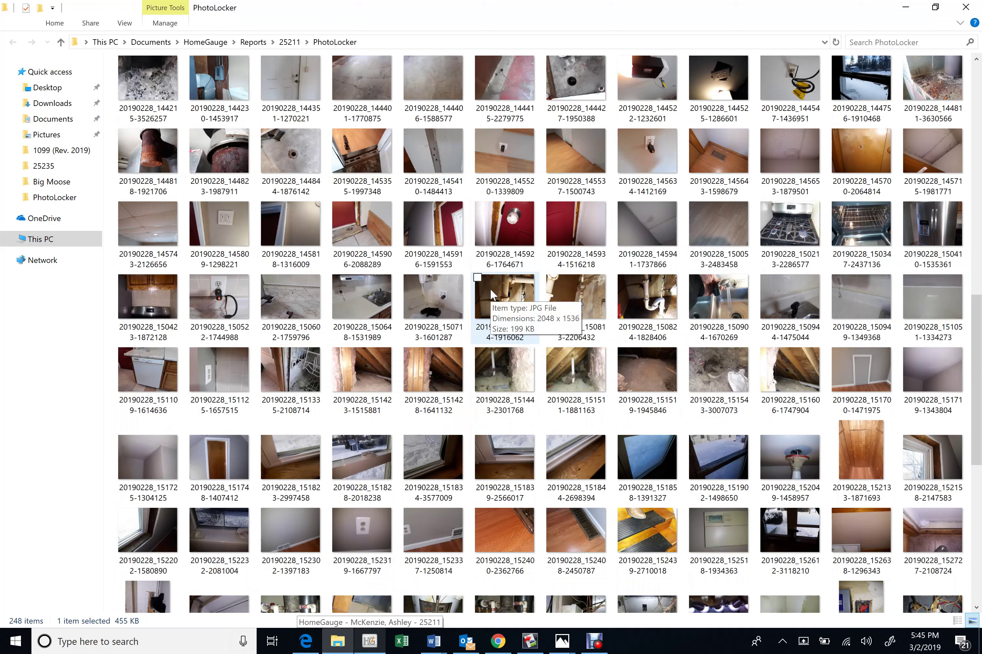
Step: Browse the PhotoLocker crawlspace and inspection thumbnails, then bring the HomeGauge report back up
{"action": "scroll", "coordinate": [490, 289], "scroll_direction": "up", "scroll_amount": 5}
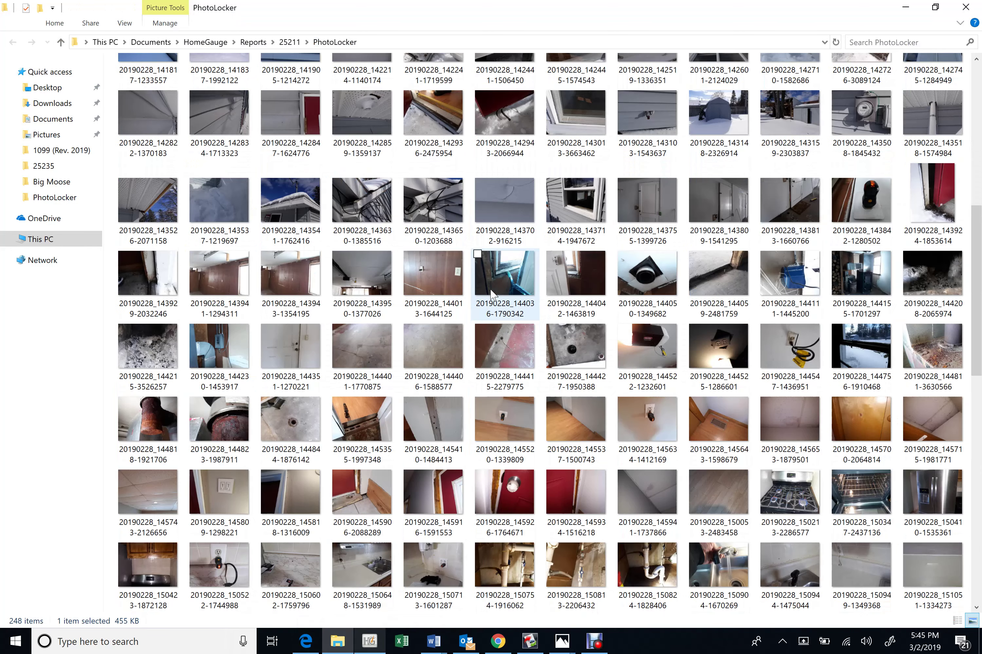
{"action": "scroll", "coordinate": [491, 294], "scroll_direction": "down", "scroll_amount": 4}
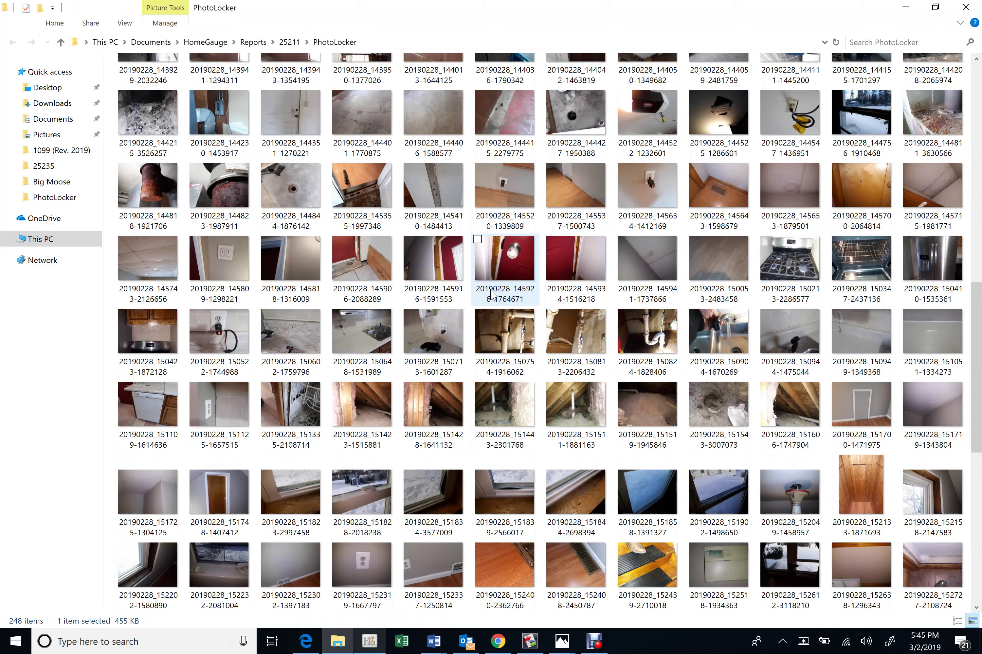
{"action": "scroll", "coordinate": [491, 294], "scroll_direction": "down", "scroll_amount": 5}
{"action": "scroll", "coordinate": [490, 289], "scroll_direction": "down", "scroll_amount": 3}
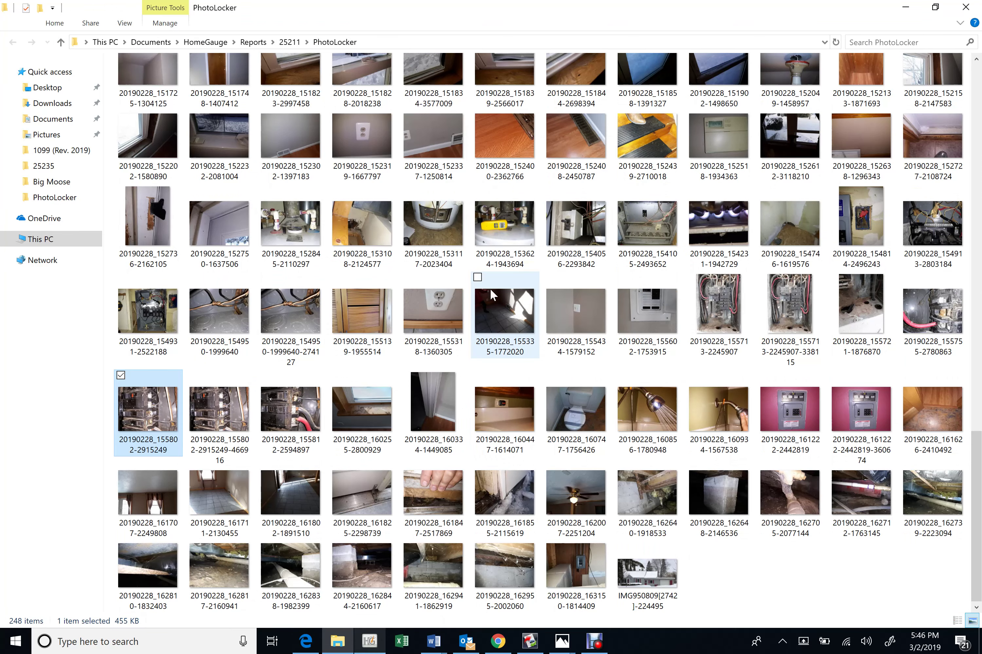
{"action": "scroll", "coordinate": [490, 289], "scroll_direction": "up", "scroll_amount": 3}
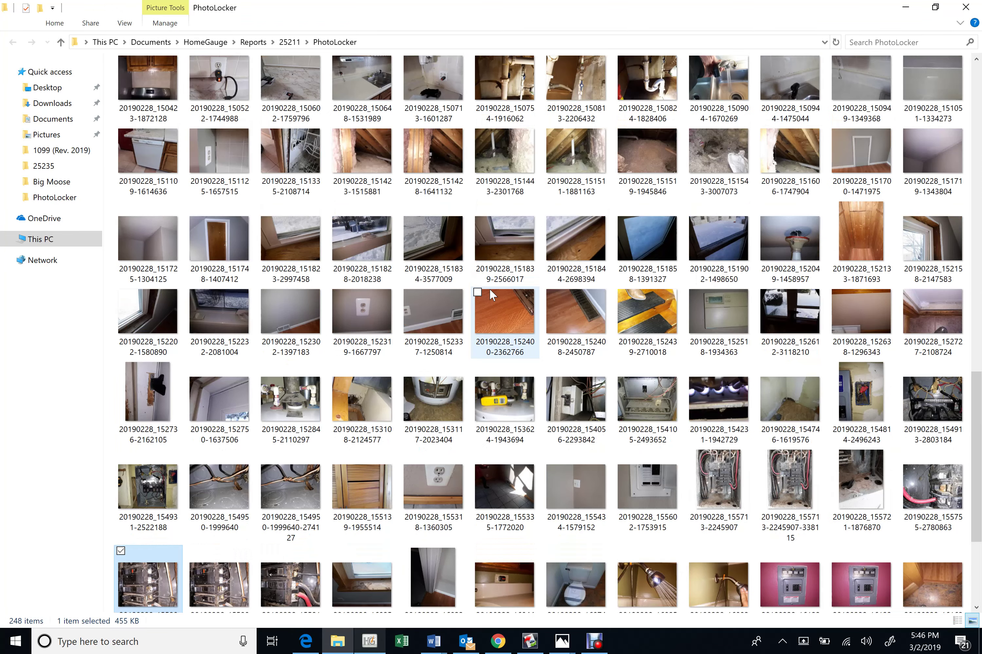
{"action": "scroll", "coordinate": [482, 295], "scroll_direction": "up", "scroll_amount": 4}
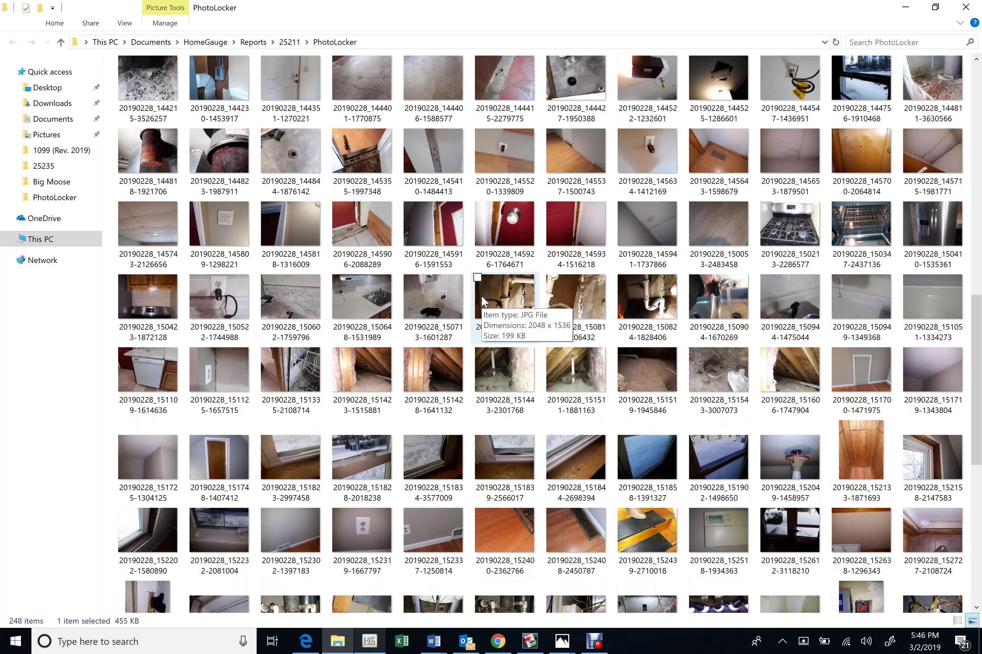
{"action": "scroll", "coordinate": [480, 295], "scroll_direction": "up", "scroll_amount": 4}
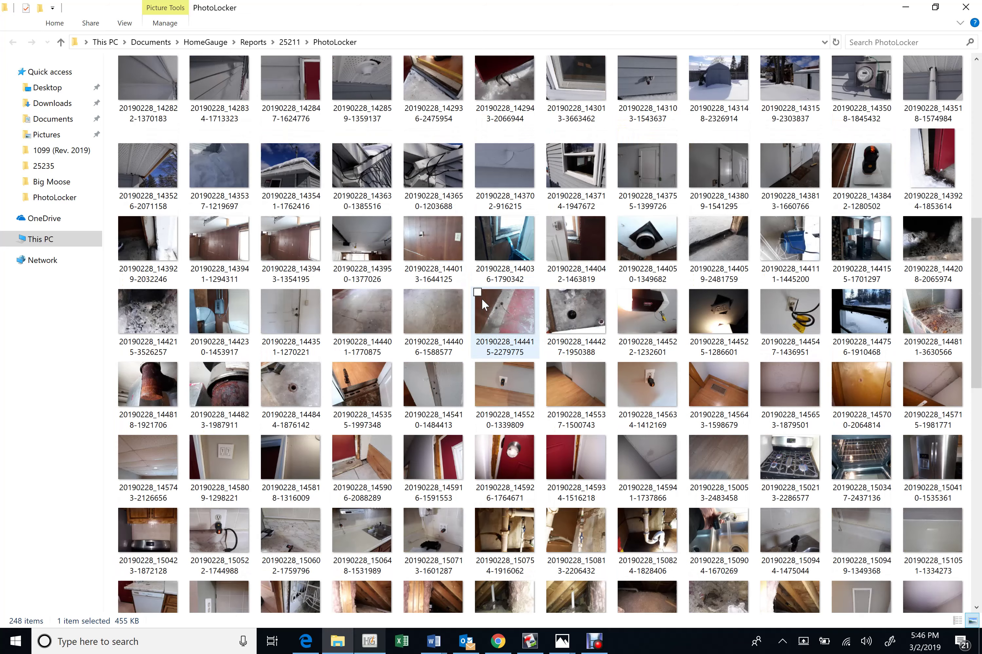
{"action": "scroll", "coordinate": [482, 300], "scroll_direction": "down", "scroll_amount": 3}
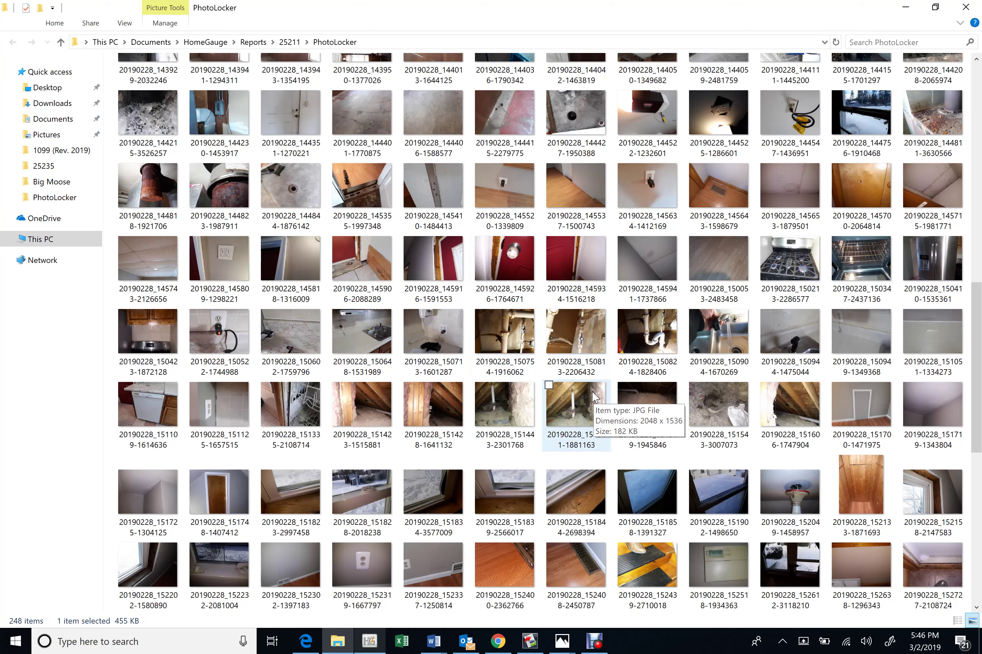
{"action": "scroll", "coordinate": [595, 396], "scroll_direction": "down", "scroll_amount": 4}
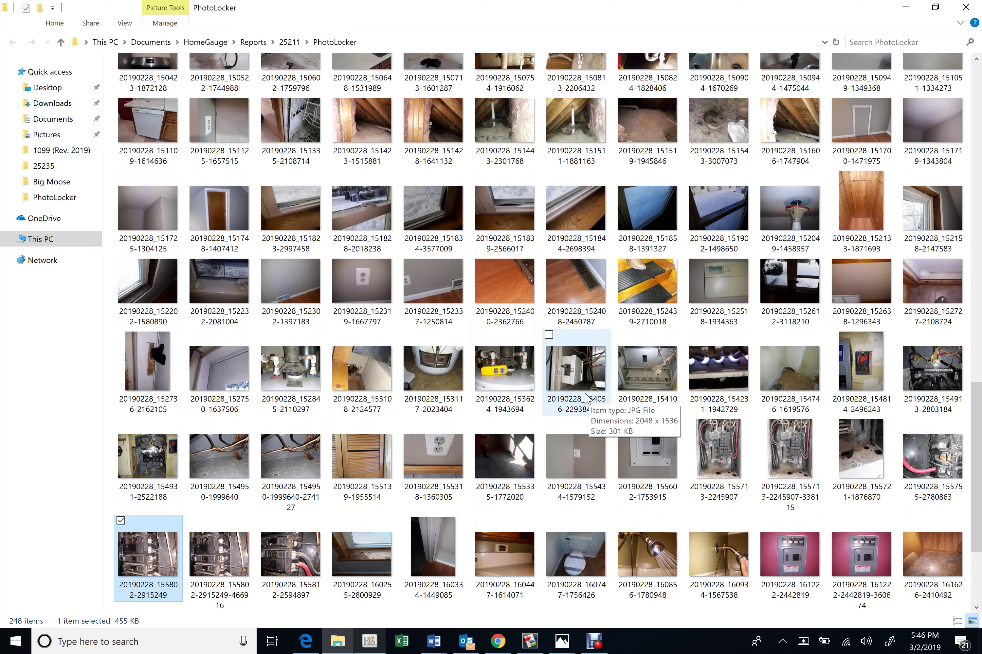
{"action": "scroll", "coordinate": [585, 399], "scroll_direction": "down", "scroll_amount": 2}
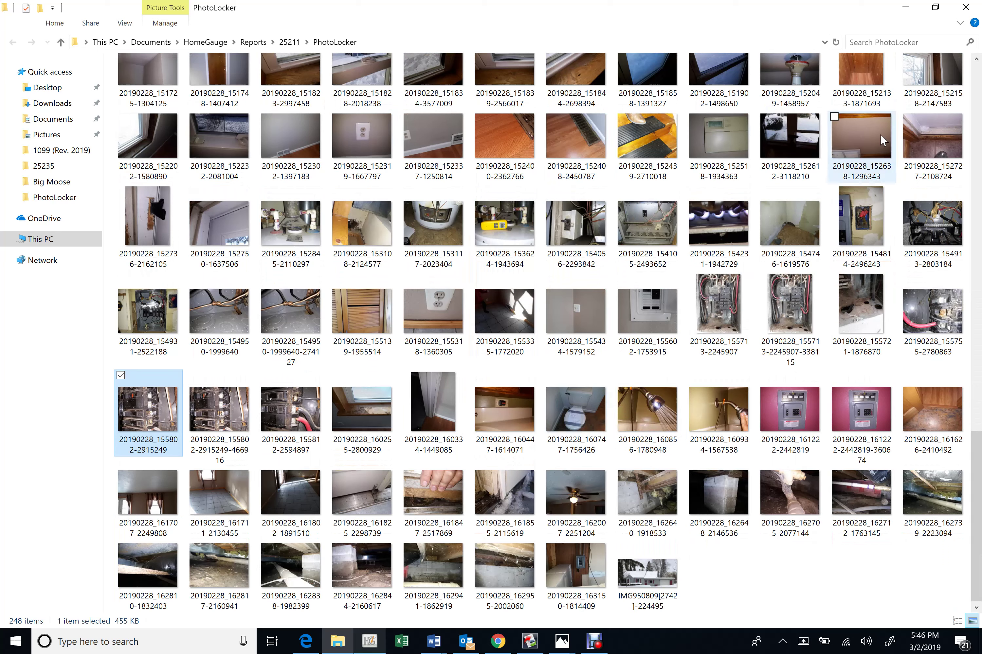
{"action": "scroll", "coordinate": [883, 140], "scroll_direction": "up", "scroll_amount": 2}
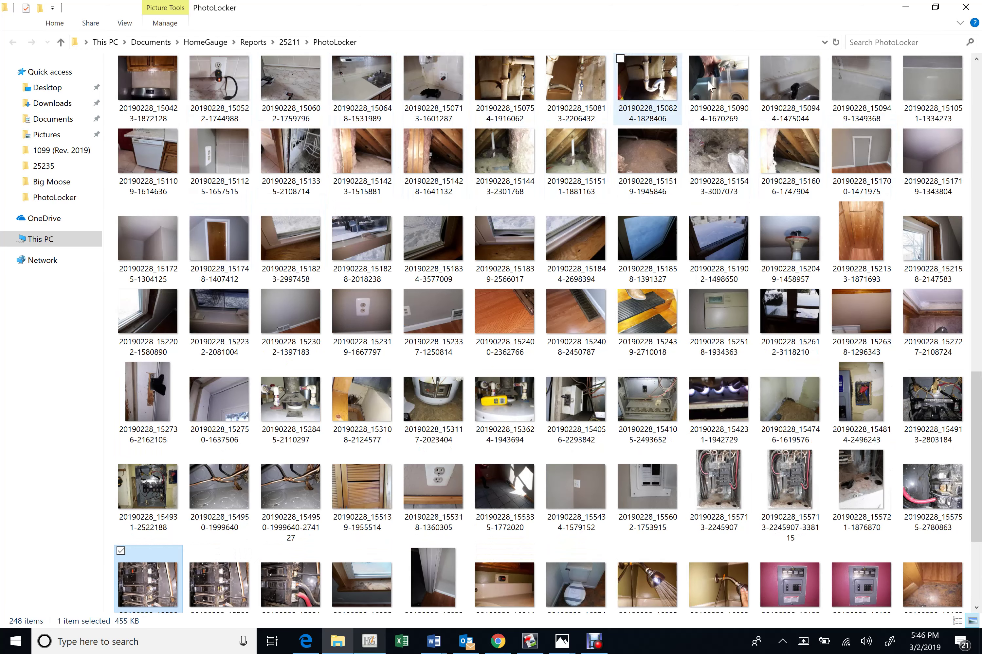
{"action": "scroll", "coordinate": [764, 87], "scroll_direction": "up", "scroll_amount": 3}
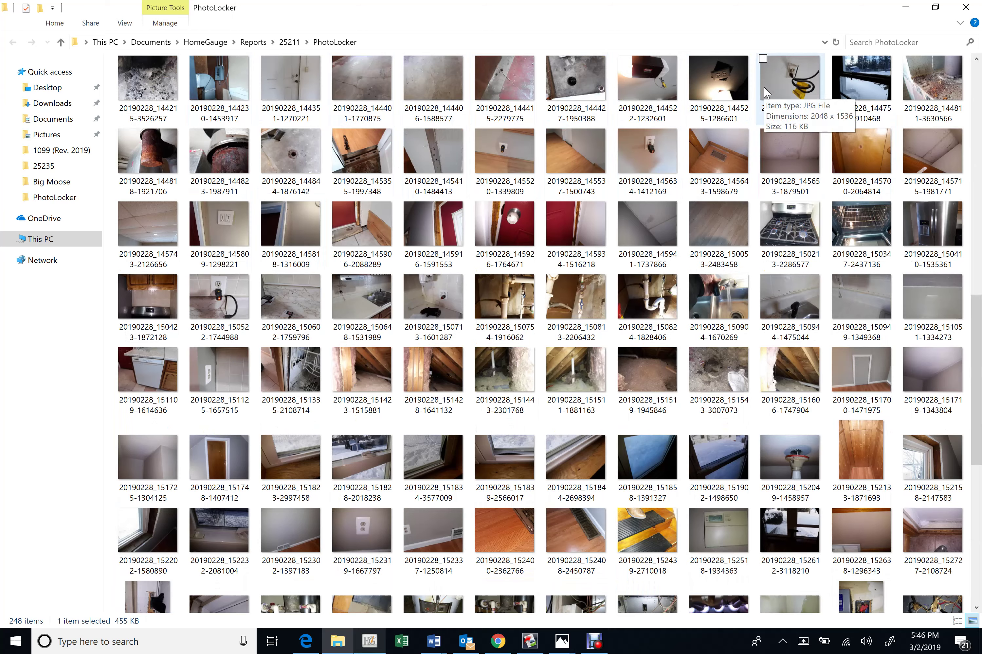
{"action": "scroll", "coordinate": [766, 98], "scroll_direction": "up", "scroll_amount": 3}
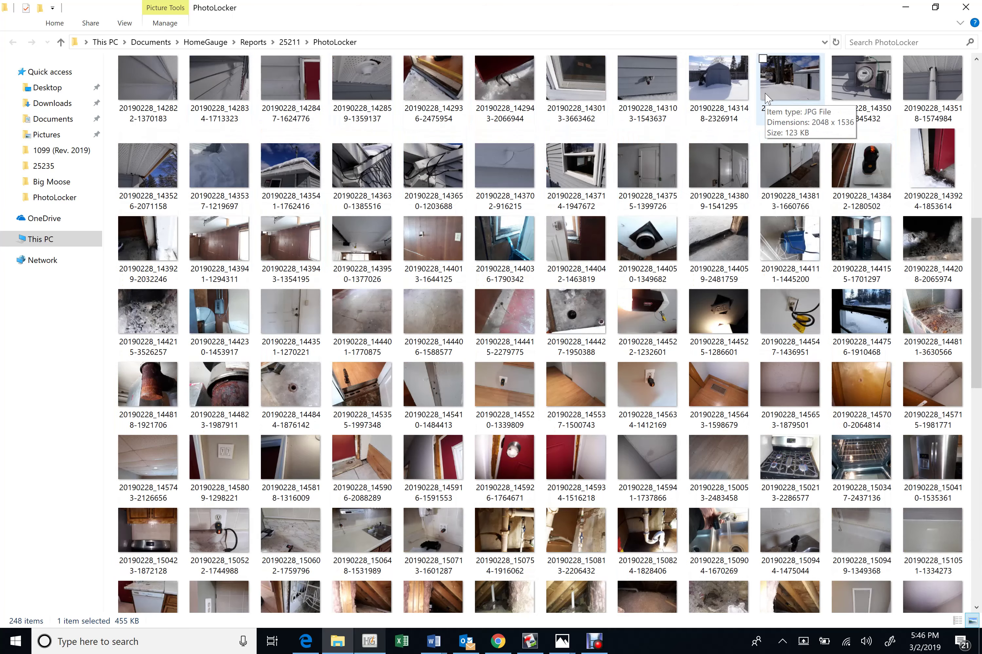
{"action": "scroll", "coordinate": [766, 98], "scroll_direction": "up", "scroll_amount": 7}
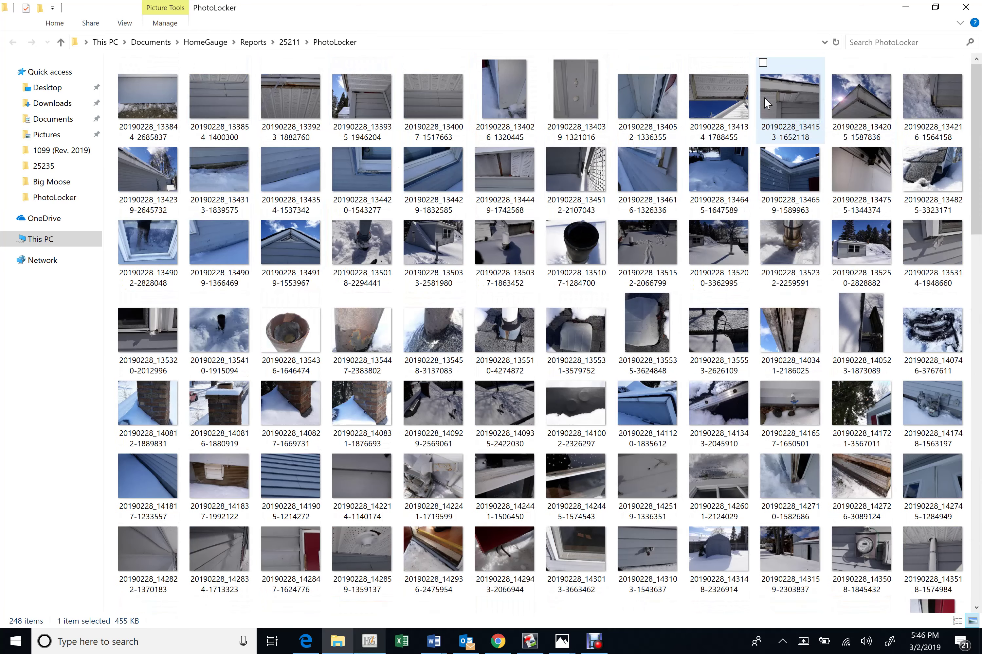
{"action": "left_click", "coordinate": [370, 642]}
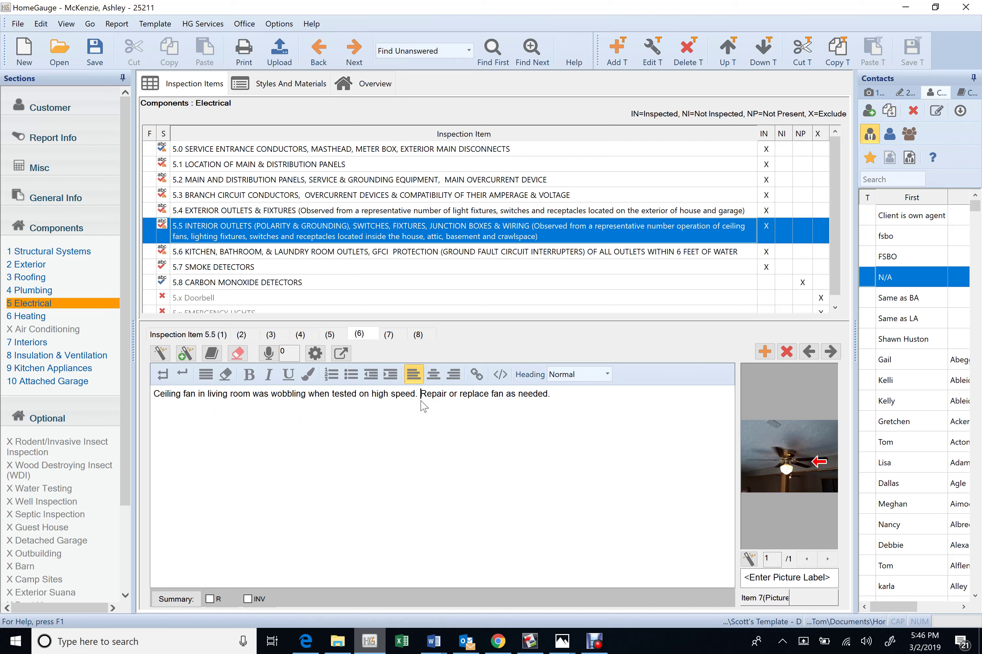
Step: Delete 'Repair or replace fan as needed.' so the fan comment ends at 'high speed.'
{"action": "key", "text": "shift+End"}
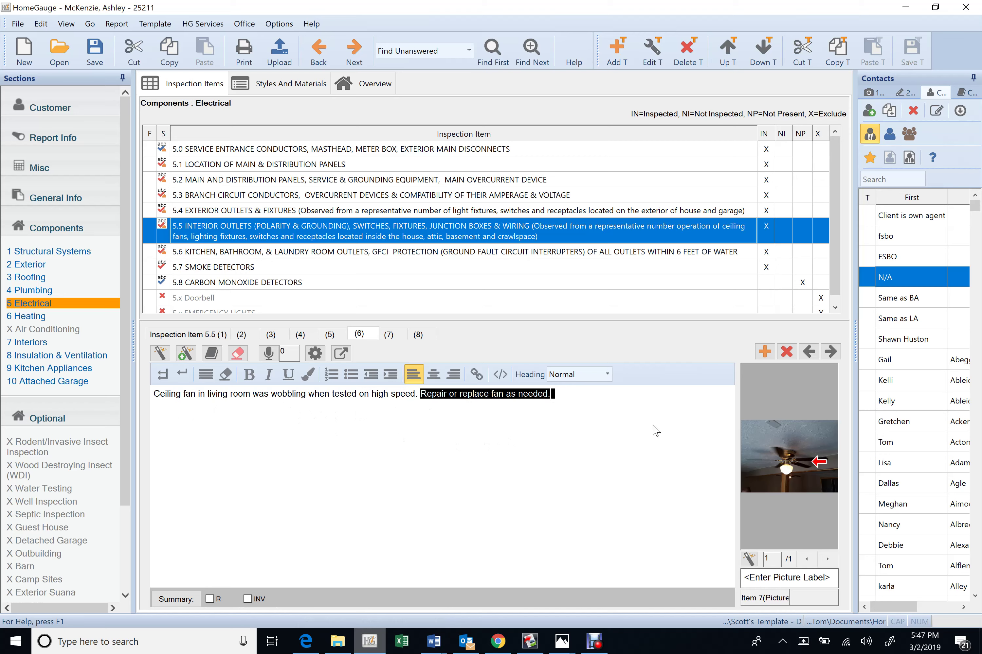
{"action": "key", "text": "Delete"}
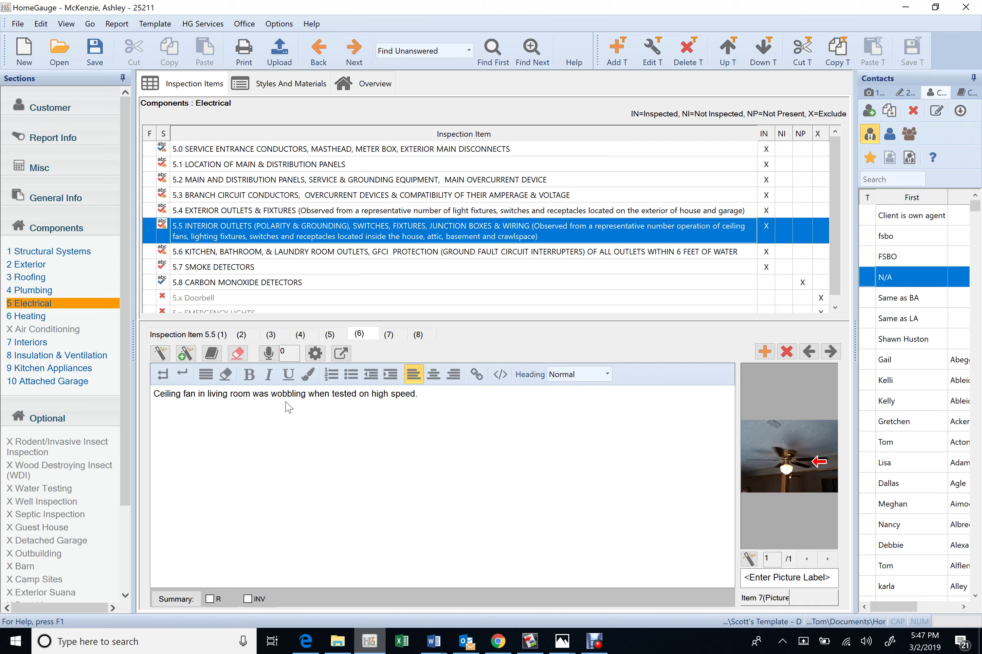
{"action": "left_click", "coordinate": [389, 335]}
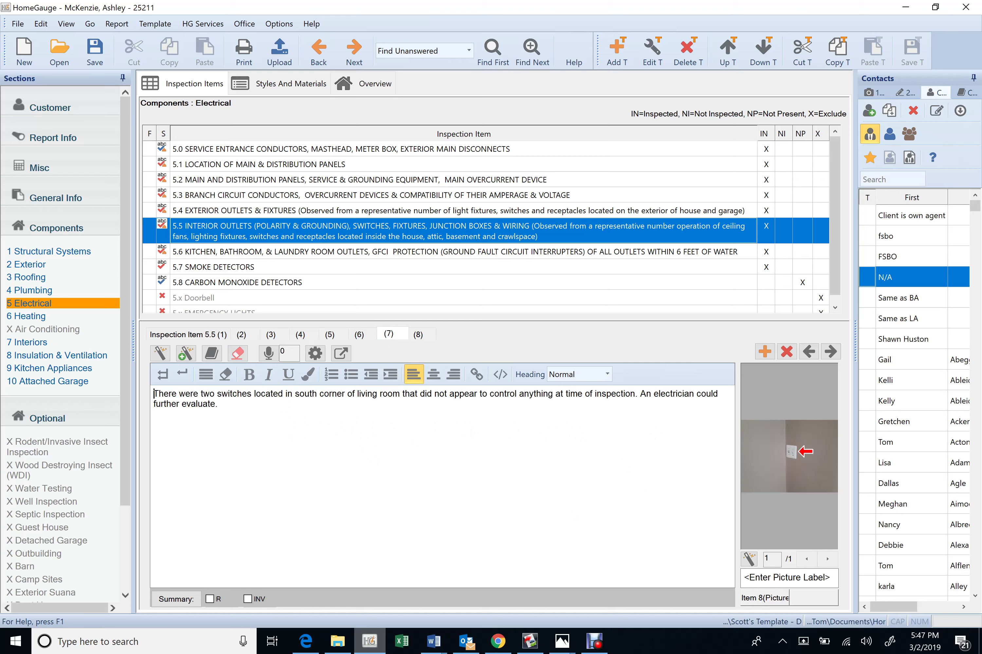
Step: Replace the electrician wording in the switches comment with 'Further evaluation is needed'
{"action": "left_click", "coordinate": [640, 394]}
{"action": "type", "text": "Furthere"}
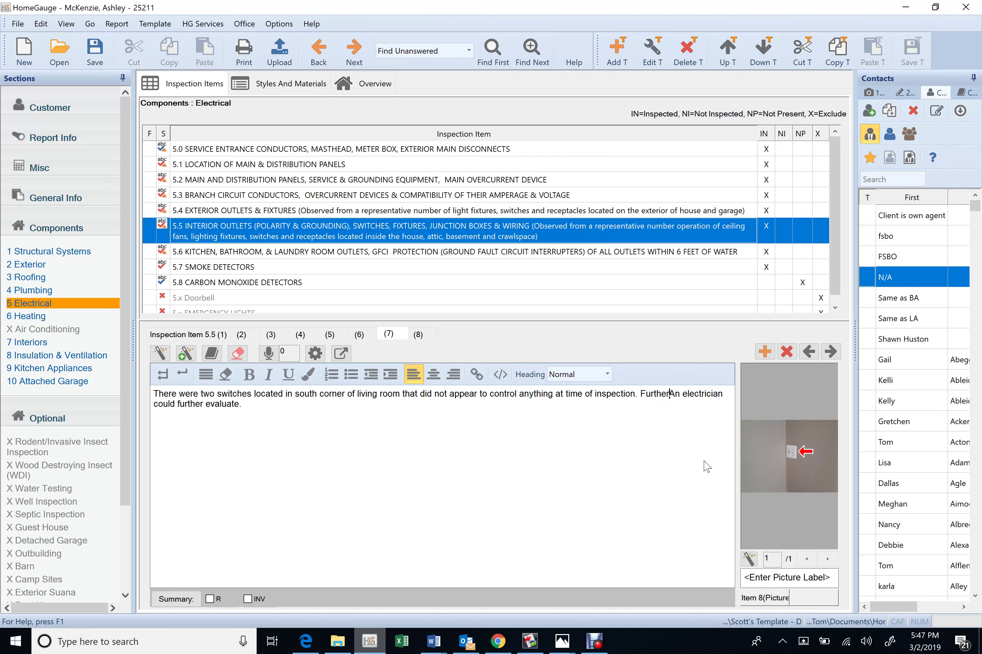
{"action": "key", "text": "BackSpace"}
{"action": "key", "text": "BackSpace"}
{"action": "key", "text": "Delete"}
{"action": "key", "text": "Delete"}
{"action": "key", "text": "Delete"}
{"action": "key", "text": "Delete"}
{"action": "key", "text": "Delete"}
{"action": "key", "text": "Delete"}
{"action": "key", "text": "Delete"}
{"action": "key", "text": "Delete"}
{"action": "key", "text": "Delete"}
{"action": "key", "text": "Delete"}
{"action": "key", "text": "Delete"}
{"action": "key", "text": "Delete"}
{"action": "key", "text": "Delete"}
{"action": "key", "text": "Delete"}
{"action": "key", "text": "Delete"}
{"action": "key", "text": "Delete"}
{"action": "key", "text": "Delete"}
{"action": "key", "text": "Delete"}
{"action": "key", "text": "Delete"}
{"action": "key", "text": "Delete"}
{"action": "key", "text": "Delete"}
{"action": "key", "text": "Delete"}
{"action": "key", "text": "Delete"}
{"action": "key", "text": "Delete"}
{"action": "key", "text": "Delete"}
{"action": "key", "text": "Delete"}
{"action": "key", "text": "Delete"}
{"action": "key", "text": "Delete"}
{"action": "key", "text": "Delete"}
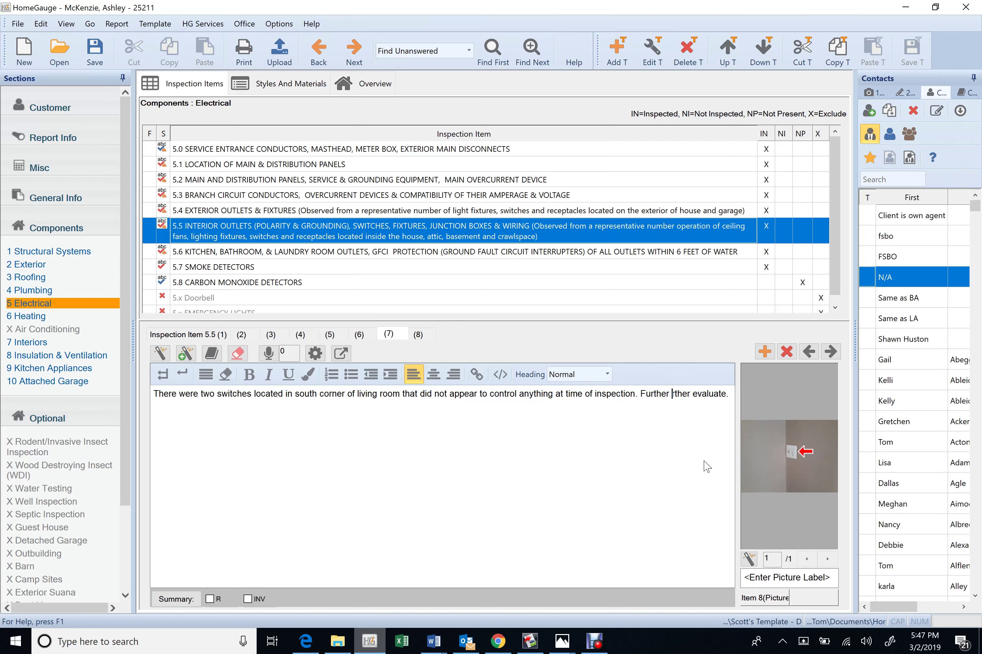
{"action": "key", "text": "Right"}
{"action": "key", "text": "Right"}
{"action": "key", "text": "Right"}
{"action": "type", "text": "on."}
{"action": "type", "text": "nee"}
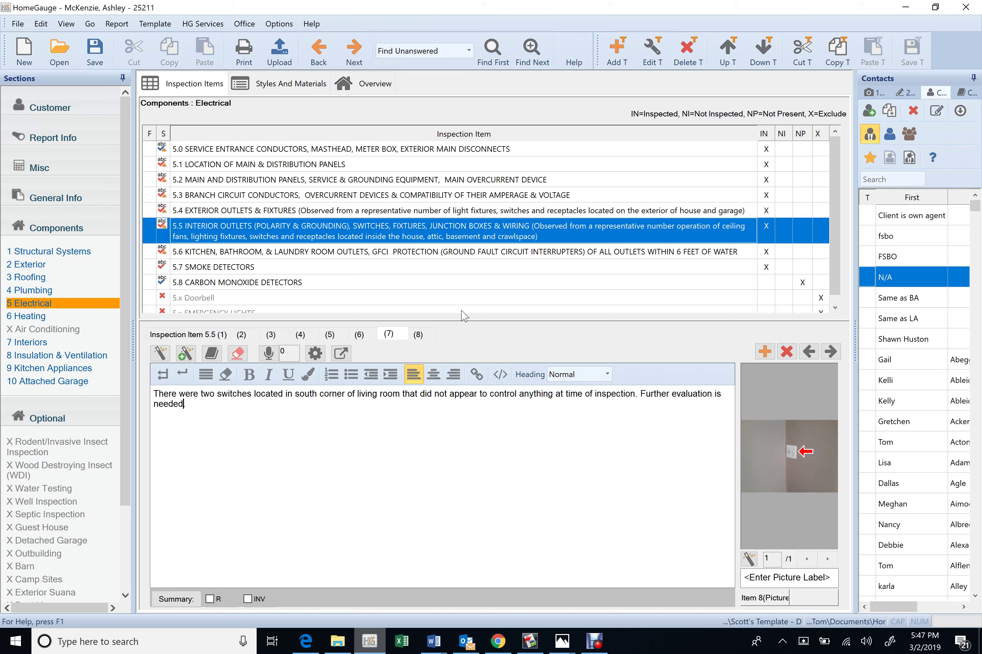
{"action": "left_click", "coordinate": [418, 334]}
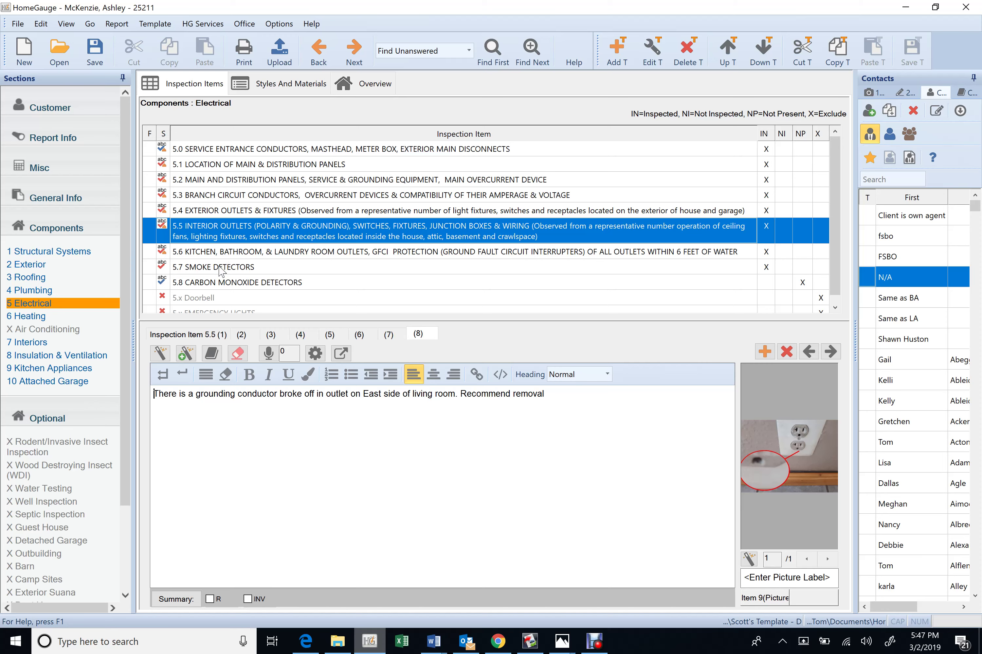
Step: Correct 'upgrading' to 'updating' in the 5.6 kitchen outlets comment and save the report
{"action": "left_click", "coordinate": [231, 252]}
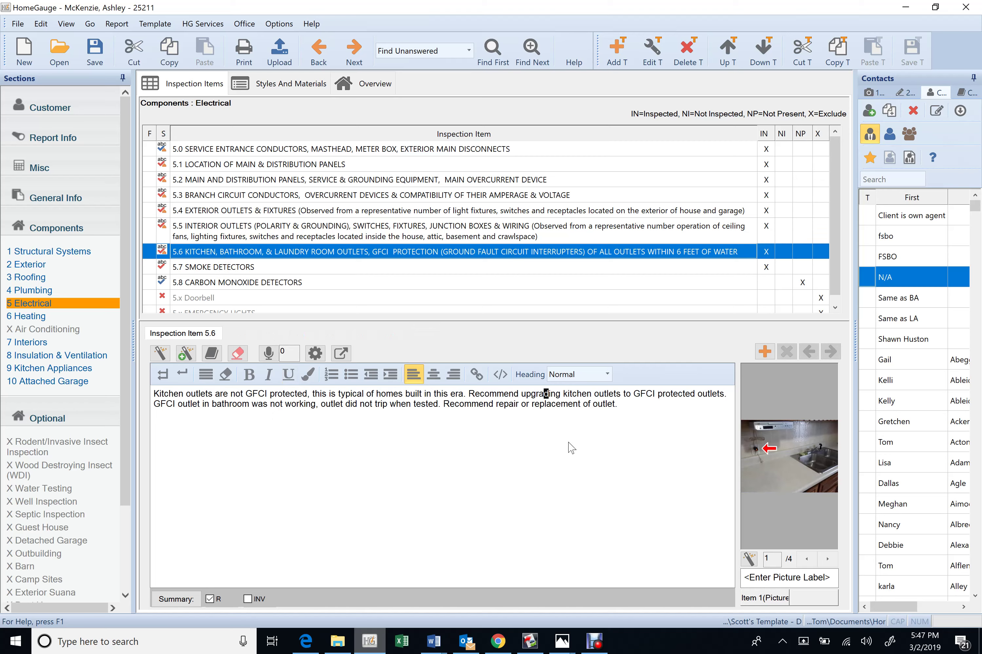
{"action": "key", "text": "BackSpace"}
{"action": "key", "text": "BackSpace"}
{"action": "key", "text": "BackSpace"}
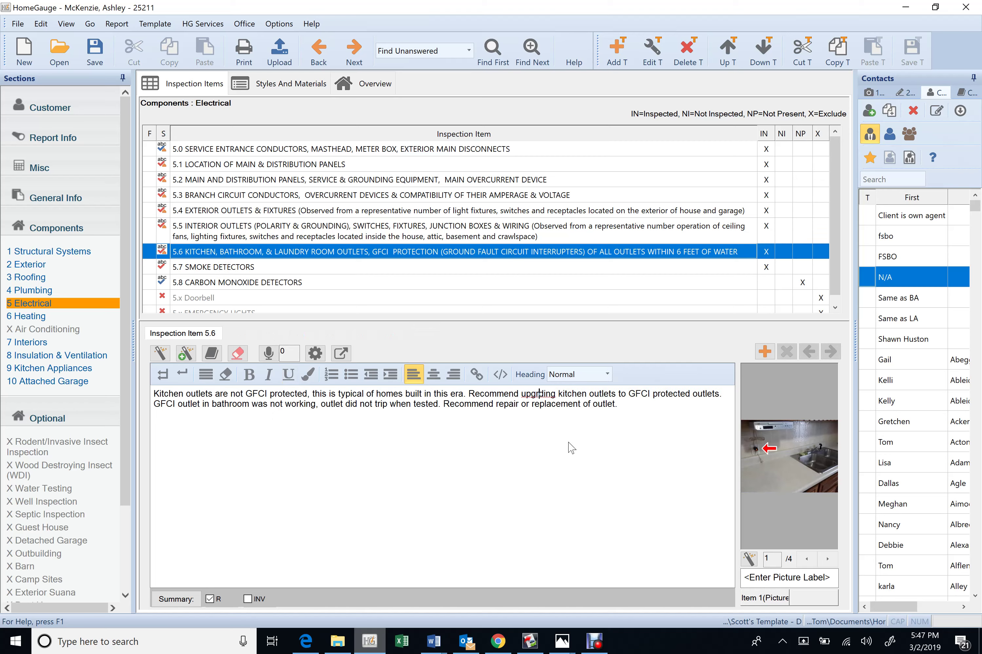
{"action": "type", "text": "at"}
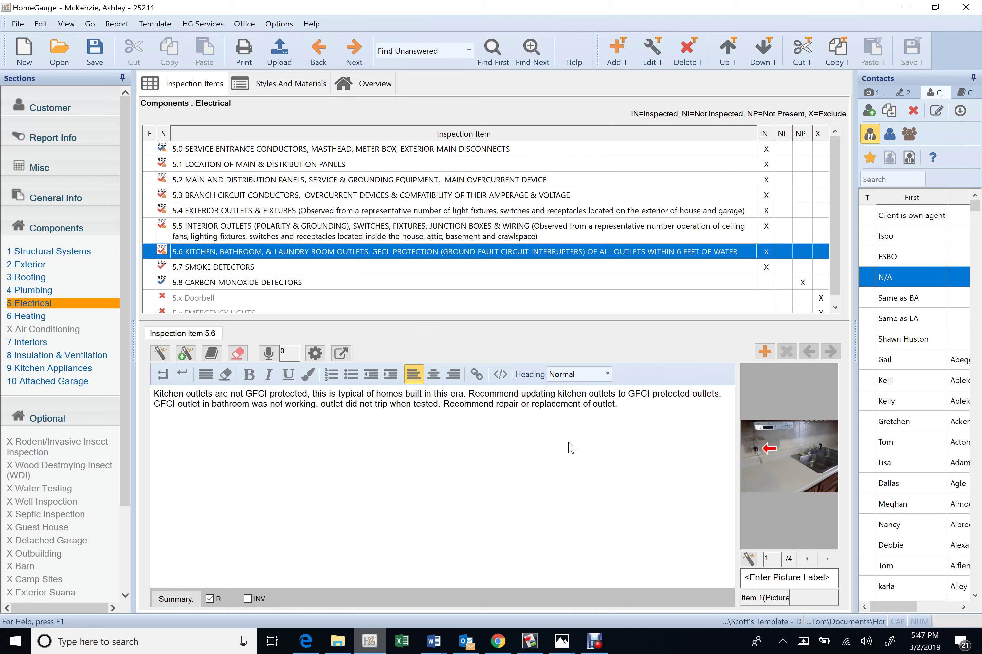
{"action": "key", "text": "ctrl+s"}
{"action": "left_click", "coordinate": [306, 269]}
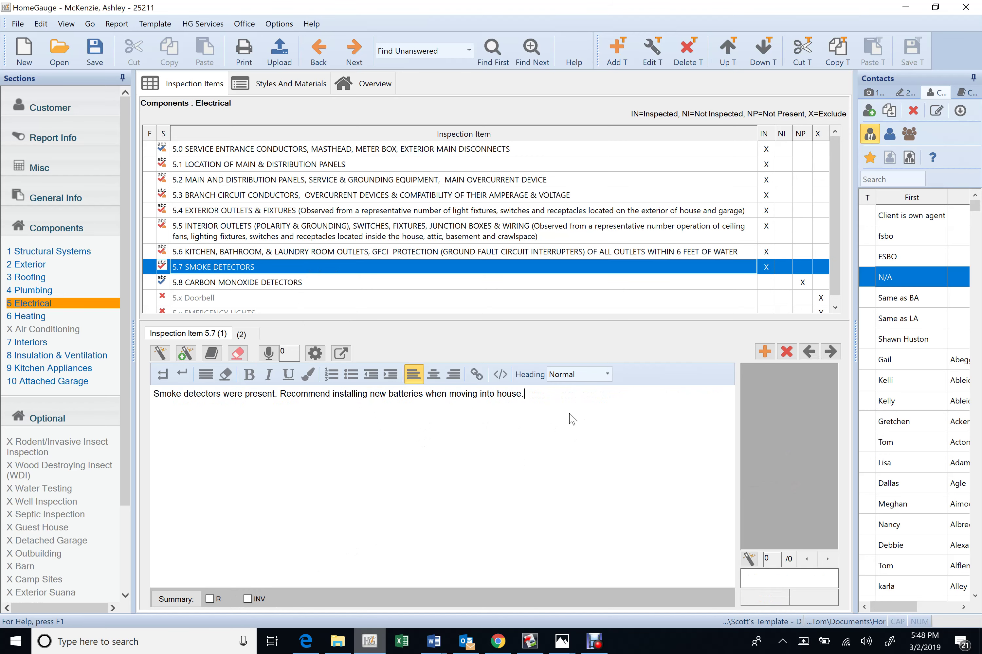
Step: Append the each-floor, each-bedroom smoke detector sentence to 5.7 and flag the 5.8 carbon monoxide comment in the summary
{"action": "double_click", "coordinate": [573, 271]}
{"action": "scroll", "coordinate": [557, 295], "scroll_direction": "down", "scroll_amount": 5}
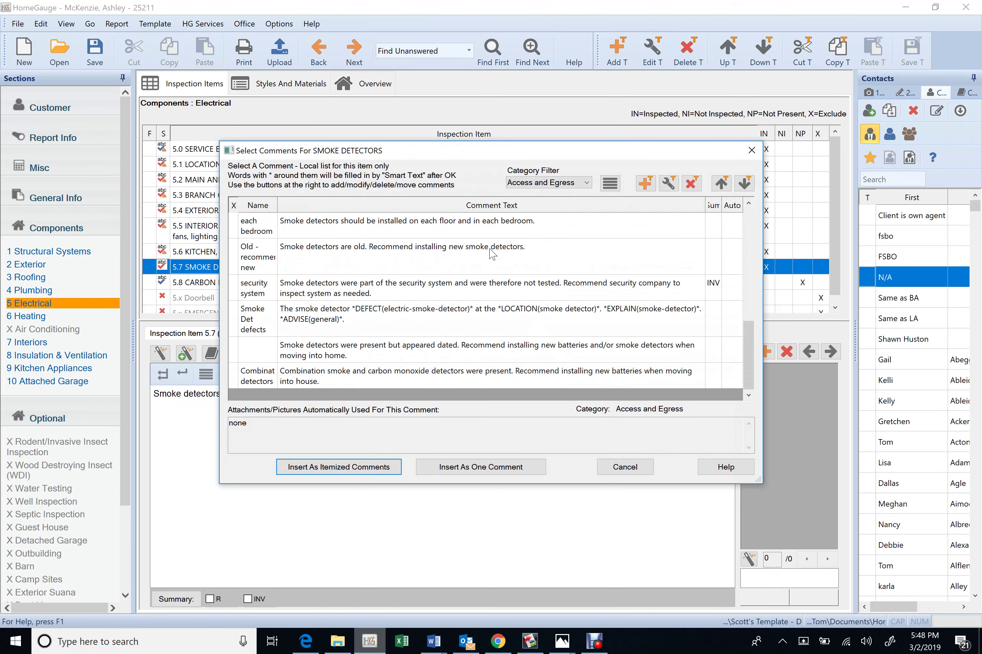
{"action": "left_click", "coordinate": [486, 236]}
{"action": "left_click", "coordinate": [513, 468]}
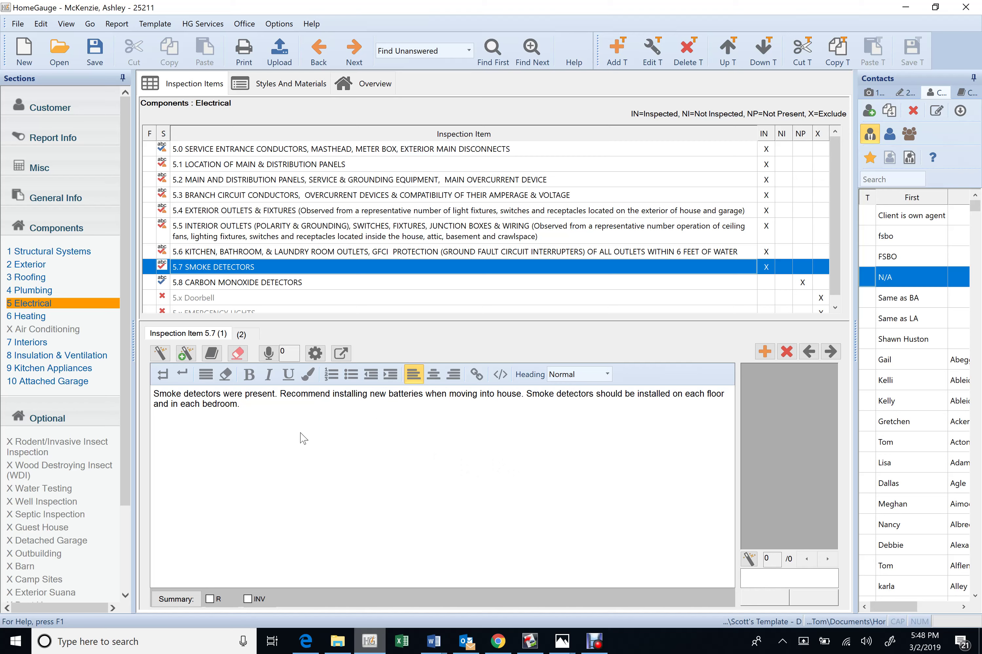
{"action": "left_click", "coordinate": [282, 283]}
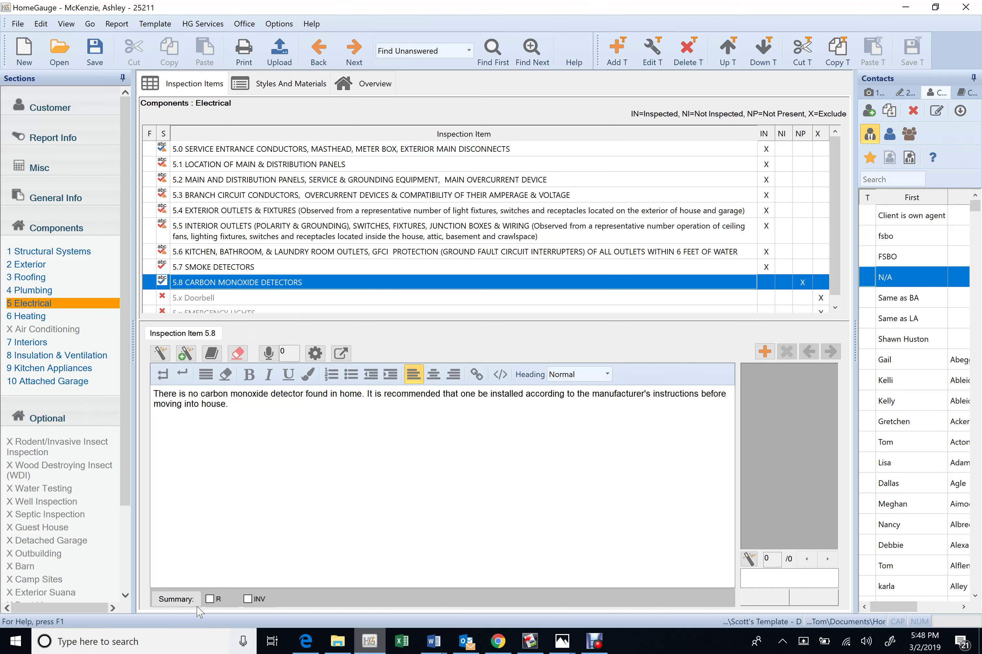
{"action": "left_click", "coordinate": [219, 602]}
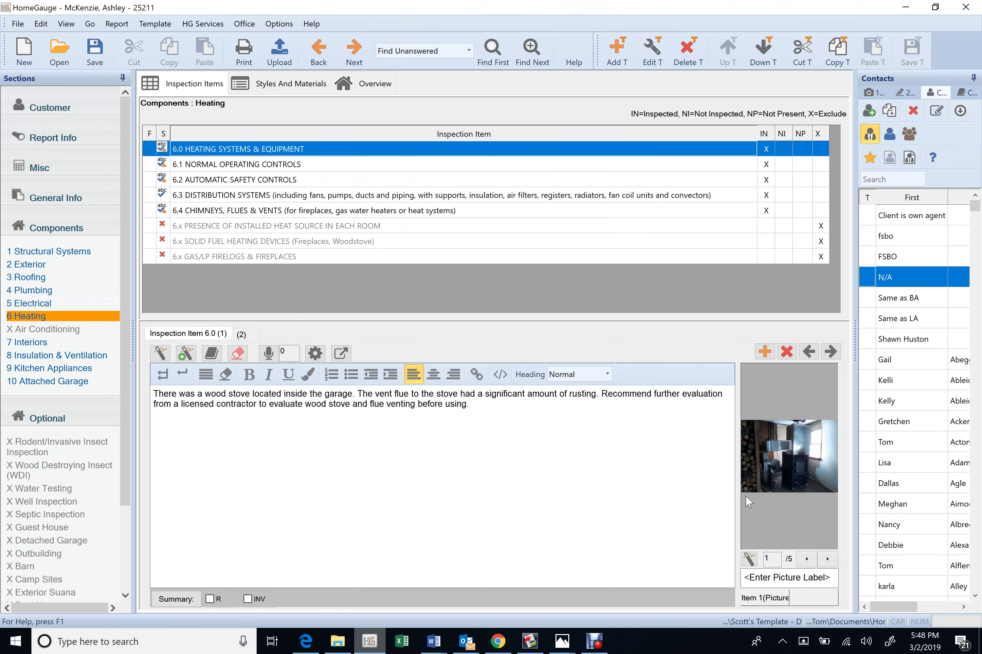
Step: Add a new empty comment to item 6.0 and move it to first position
{"action": "left_click", "coordinate": [241, 334]}
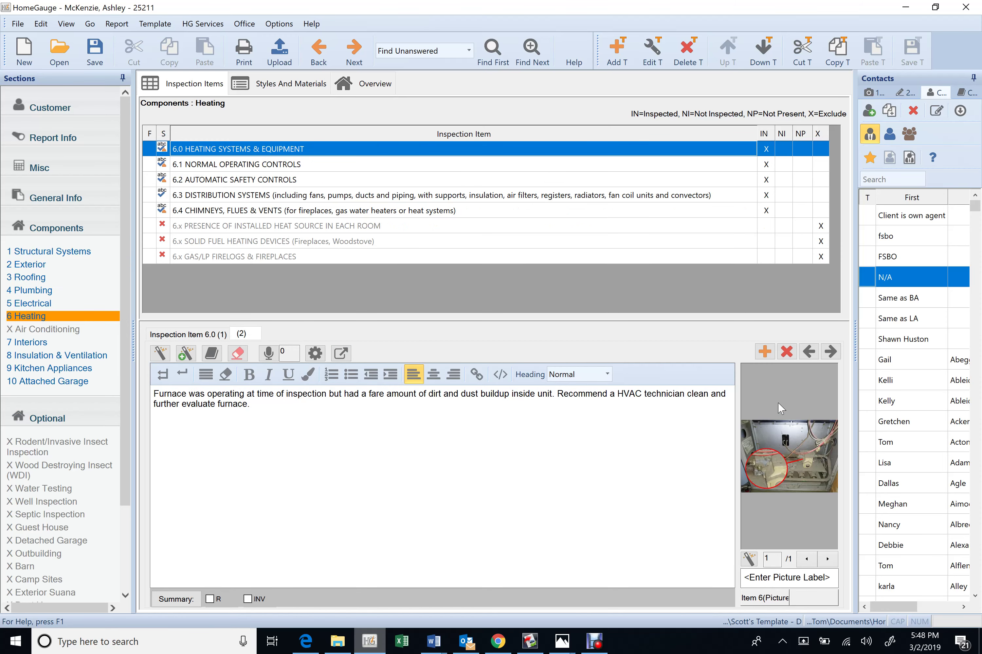
{"action": "left_click", "coordinate": [764, 352]}
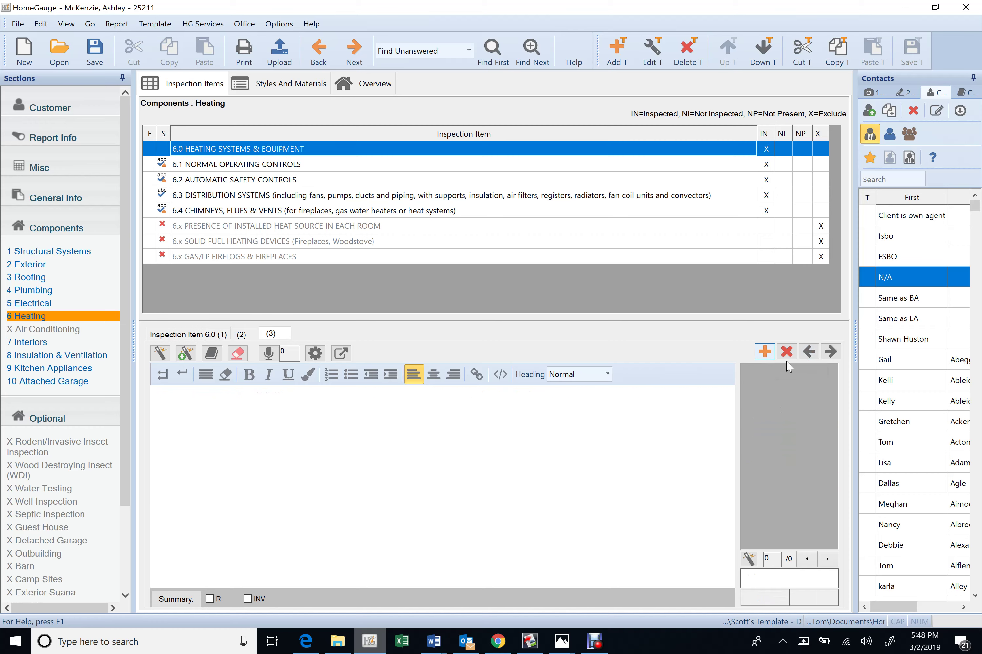
{"action": "left_click", "coordinate": [807, 354]}
{"action": "left_click", "coordinate": [807, 355]}
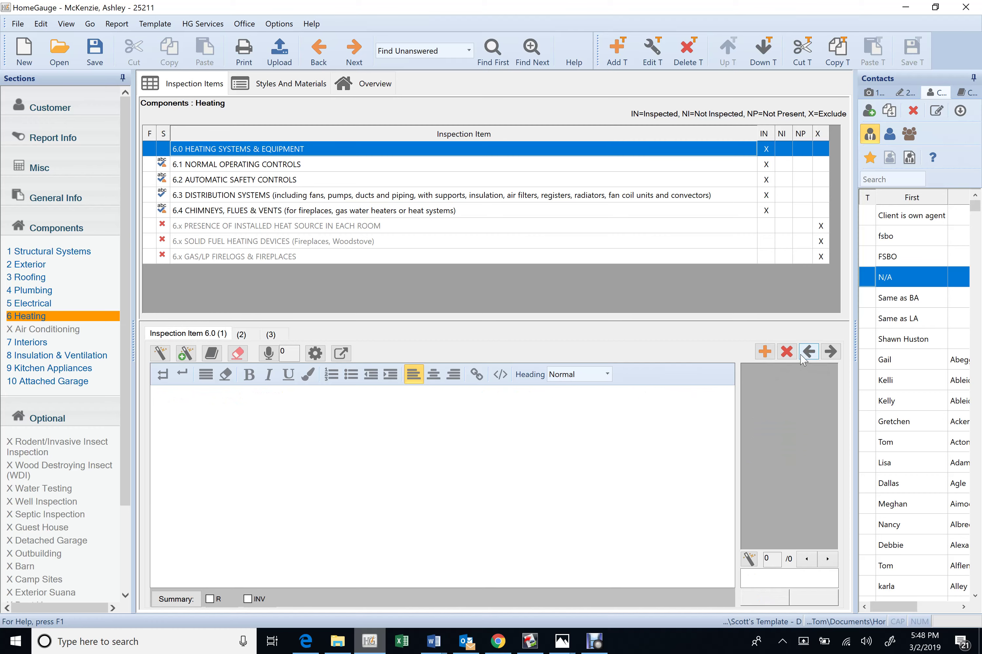
Step: Set the non-exhaustive heating inspection disclaimer to auto-include and insert it into the new comment
{"action": "double_click", "coordinate": [344, 157]}
{"action": "left_click", "coordinate": [402, 245]}
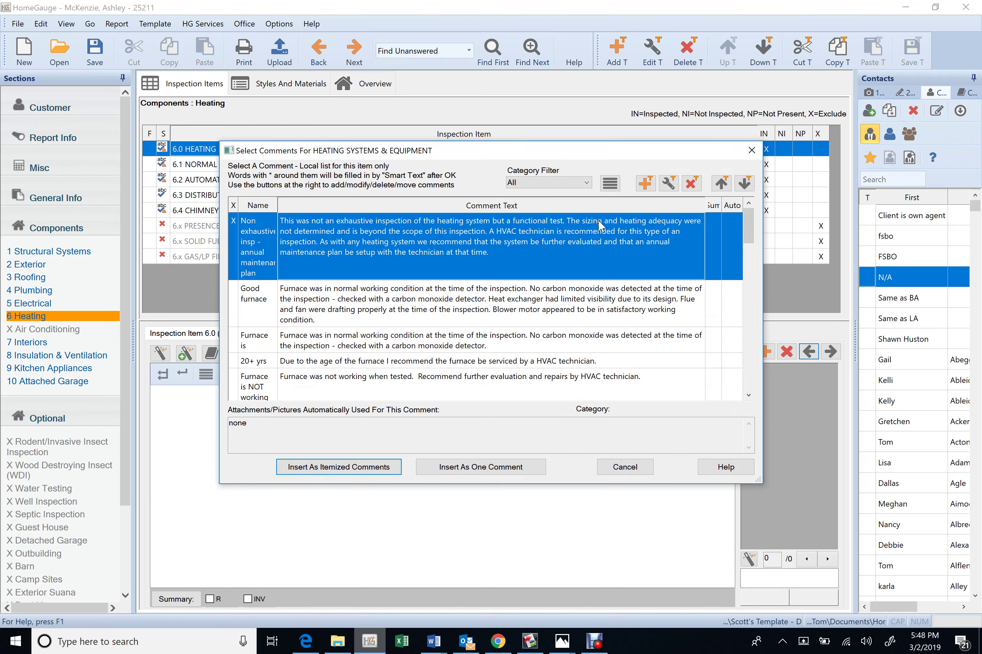
{"action": "left_click", "coordinate": [669, 184]}
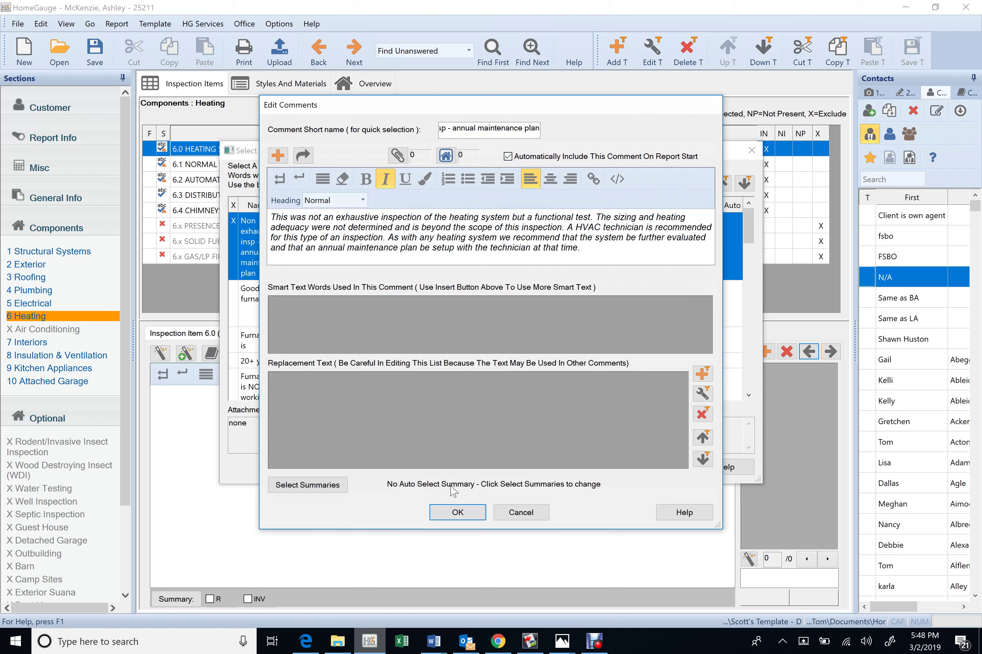
{"action": "left_click", "coordinate": [457, 513]}
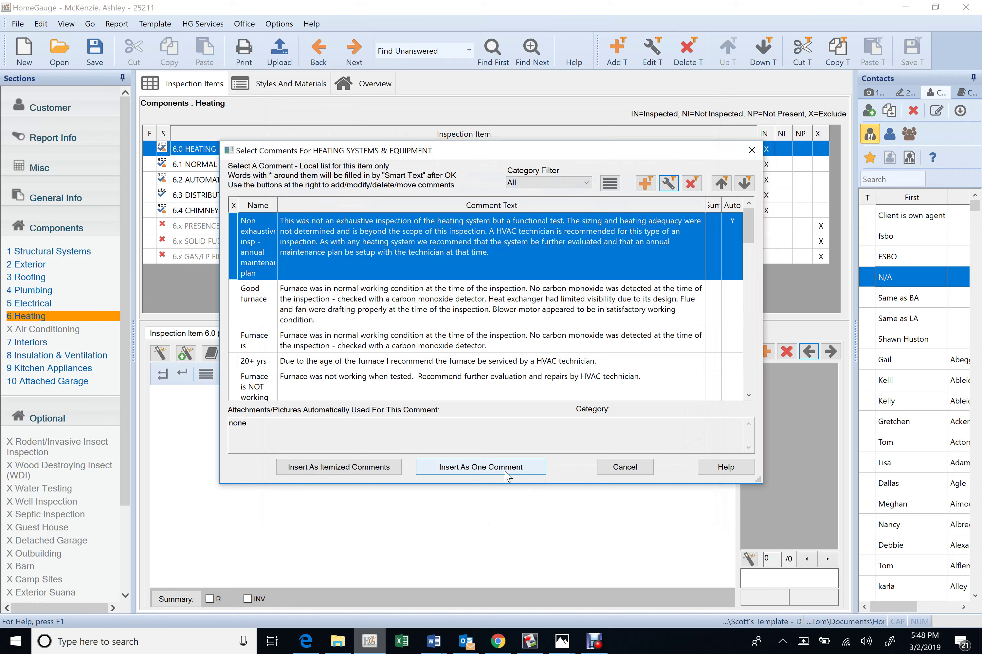
{"action": "left_click", "coordinate": [506, 474]}
{"action": "left_click", "coordinate": [595, 349]}
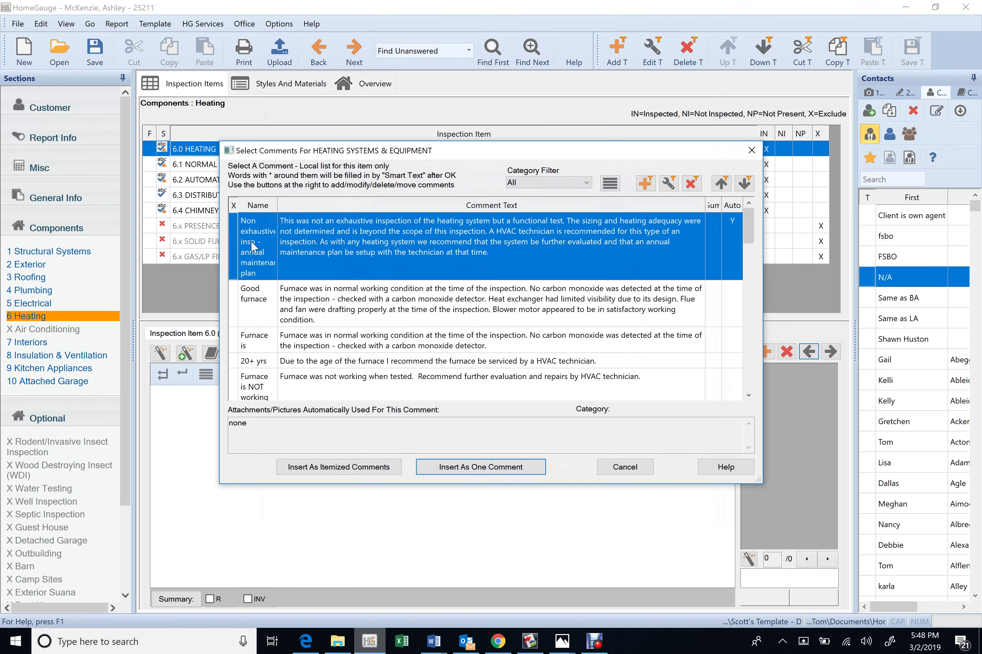
{"action": "left_click", "coordinate": [233, 247]}
{"action": "left_click", "coordinate": [496, 468]}
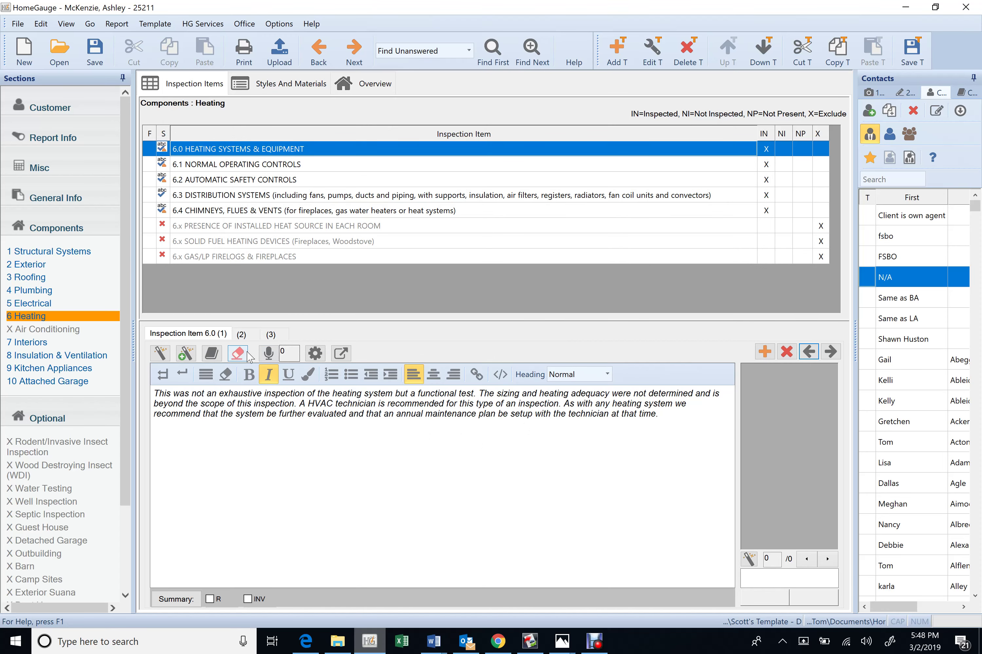
{"action": "left_click", "coordinate": [61, 303]}
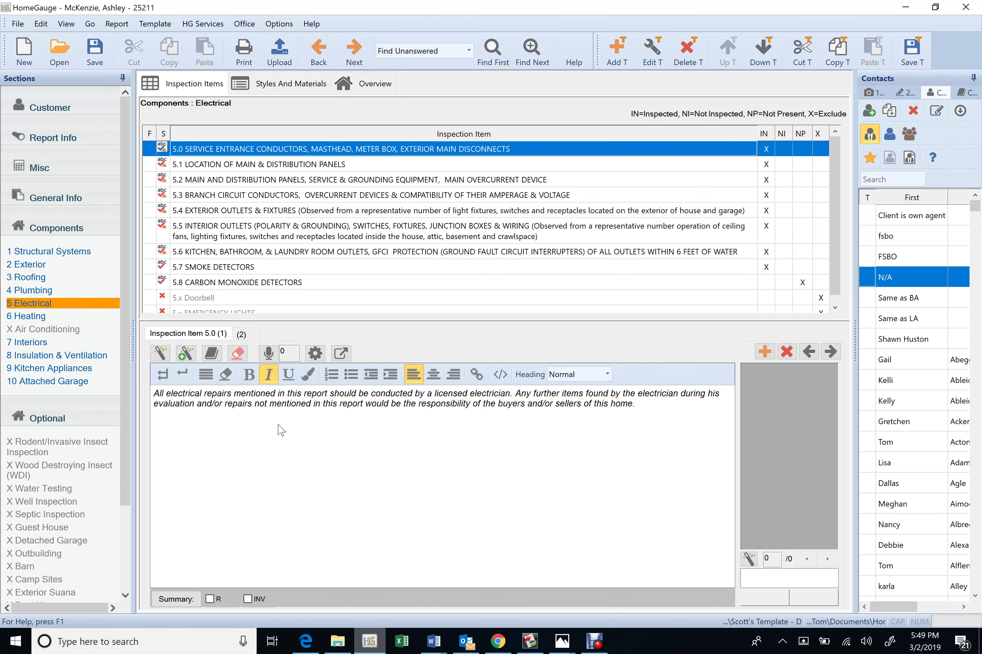
{"action": "left_click", "coordinate": [241, 335]}
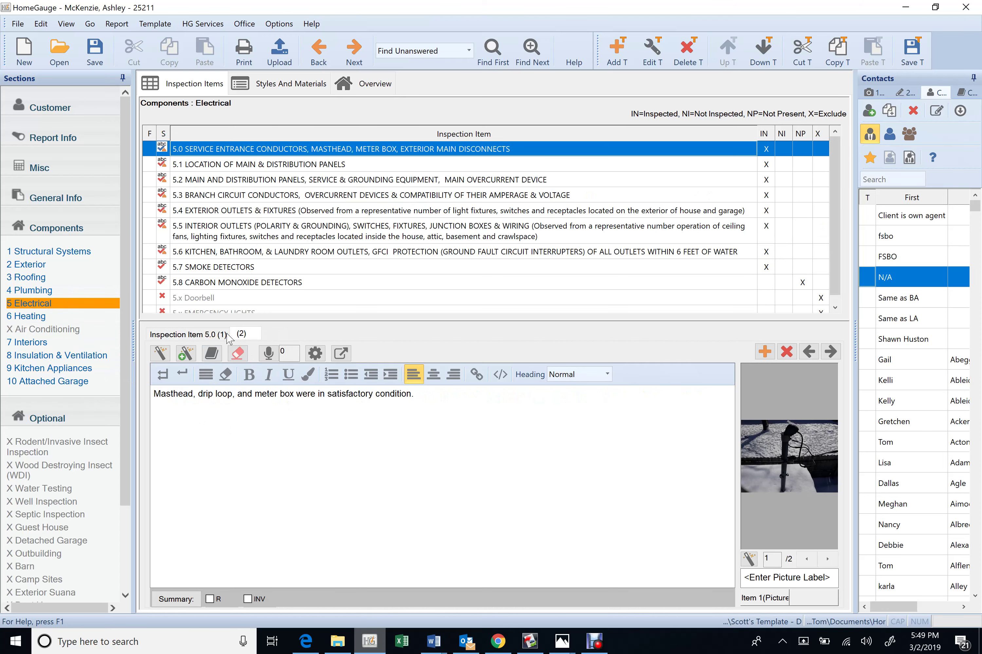
{"action": "left_click", "coordinate": [201, 334]}
{"action": "left_click", "coordinate": [241, 334]}
{"action": "left_click", "coordinate": [42, 318]}
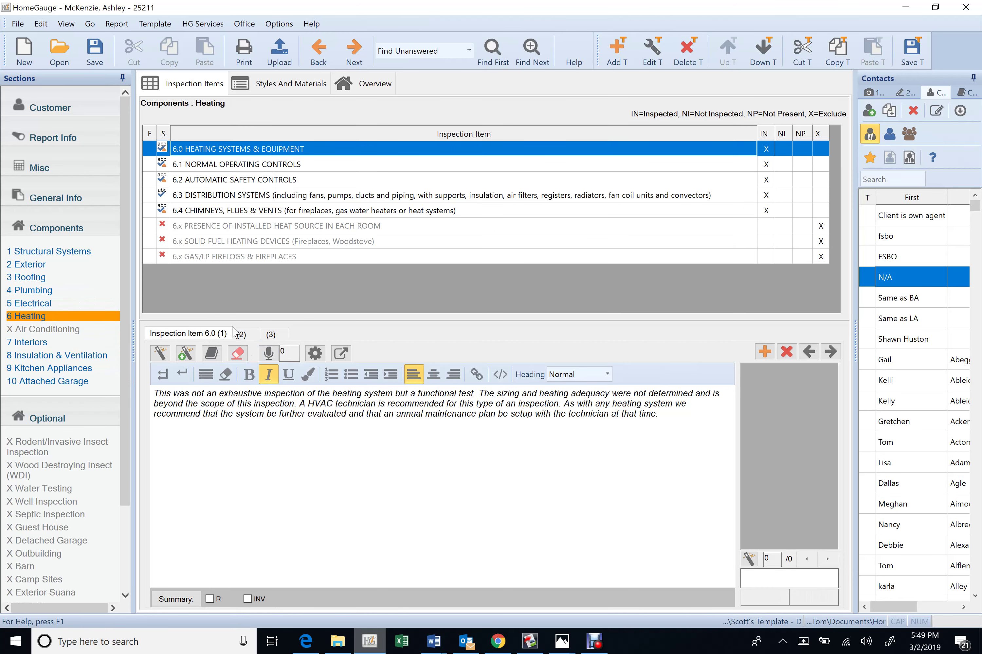
{"action": "left_click", "coordinate": [255, 335]}
{"action": "left_click", "coordinate": [270, 334]}
{"action": "left_click", "coordinate": [245, 336]}
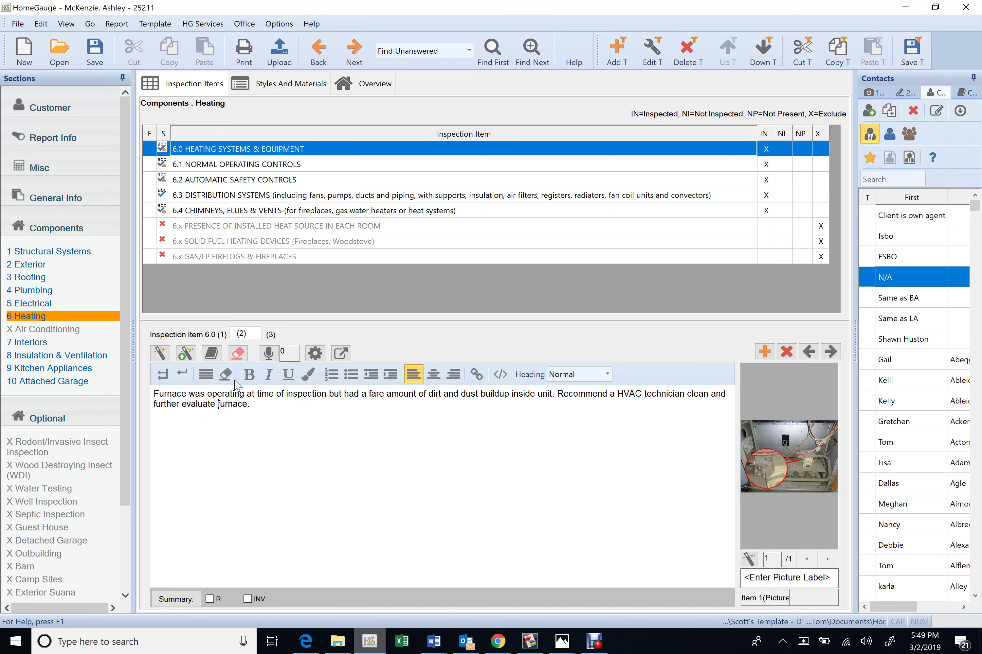
{"action": "left_click", "coordinate": [209, 337]}
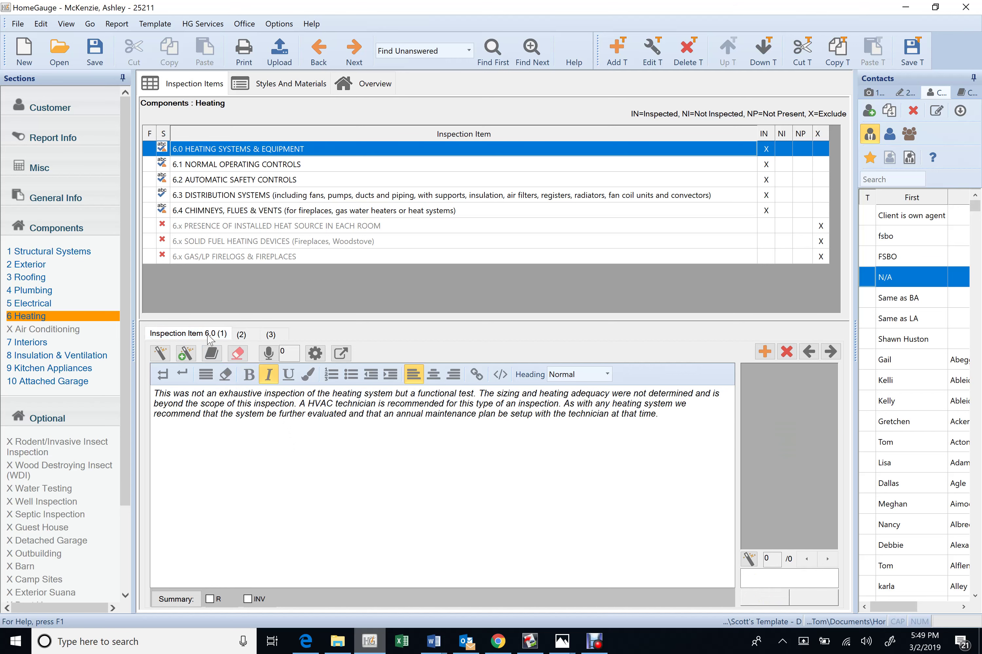
Step: Flag the furnace dirt and dust comment for investigation (INV)
{"action": "left_click", "coordinate": [242, 334]}
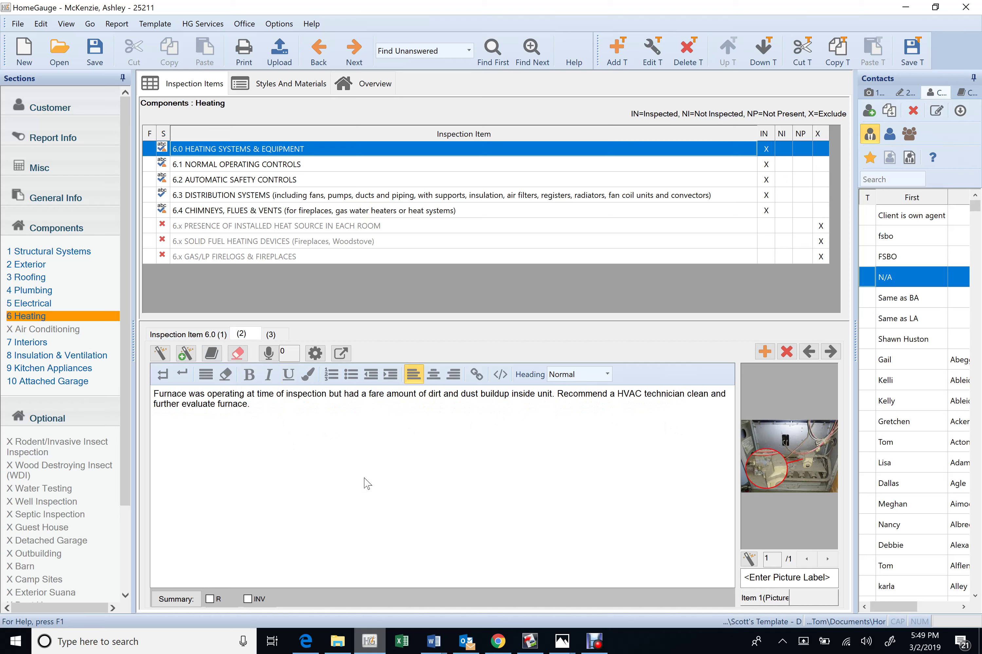
{"action": "double_click", "coordinate": [292, 424]}
{"action": "left_click", "coordinate": [248, 598]}
Step: Reword the furnace comment to 'clean, serviced and further evaluate', dropping the trailing 'furnace'
{"action": "left_click", "coordinate": [708, 393]}
{"action": "type", "text": ", serviced"}
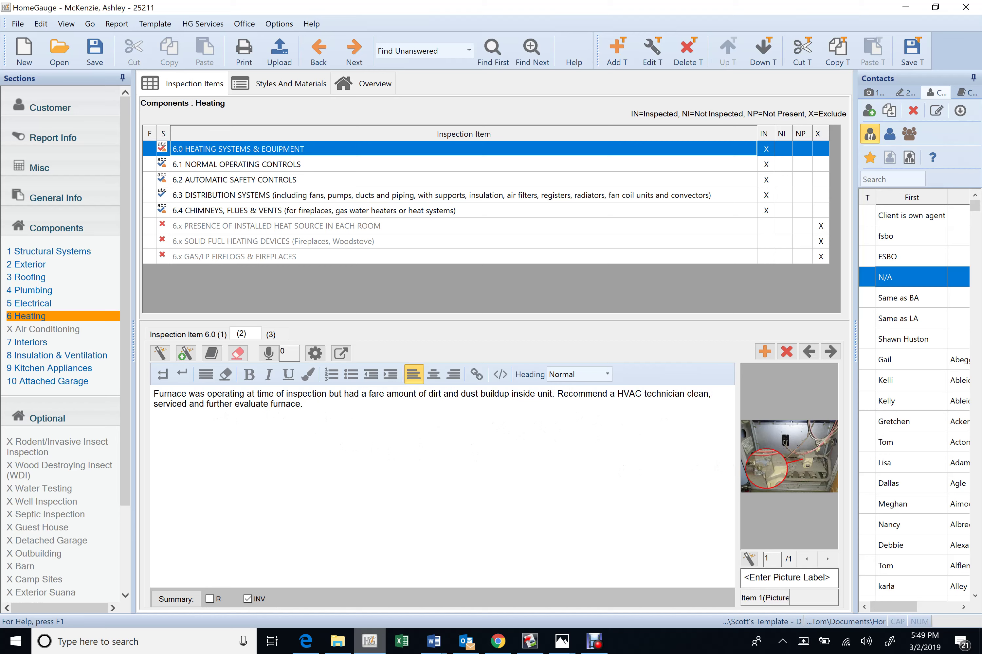
{"action": "left_click", "coordinate": [269, 404]}
{"action": "type", "text": "d"}
{"action": "key", "text": "Delete"}
{"action": "key", "text": "Delete"}
{"action": "key", "text": "Delete"}
{"action": "key", "text": "Delete"}
{"action": "key", "text": "Delete"}
{"action": "key", "text": "Delete"}
{"action": "key", "text": "Delete"}
{"action": "key", "text": "Delete"}
{"action": "key", "text": "BackSpace"}
Step: Show the third 6.0 comment about the rusted wood stove flue, with the cursor at its end
{"action": "left_click", "coordinate": [281, 337]}
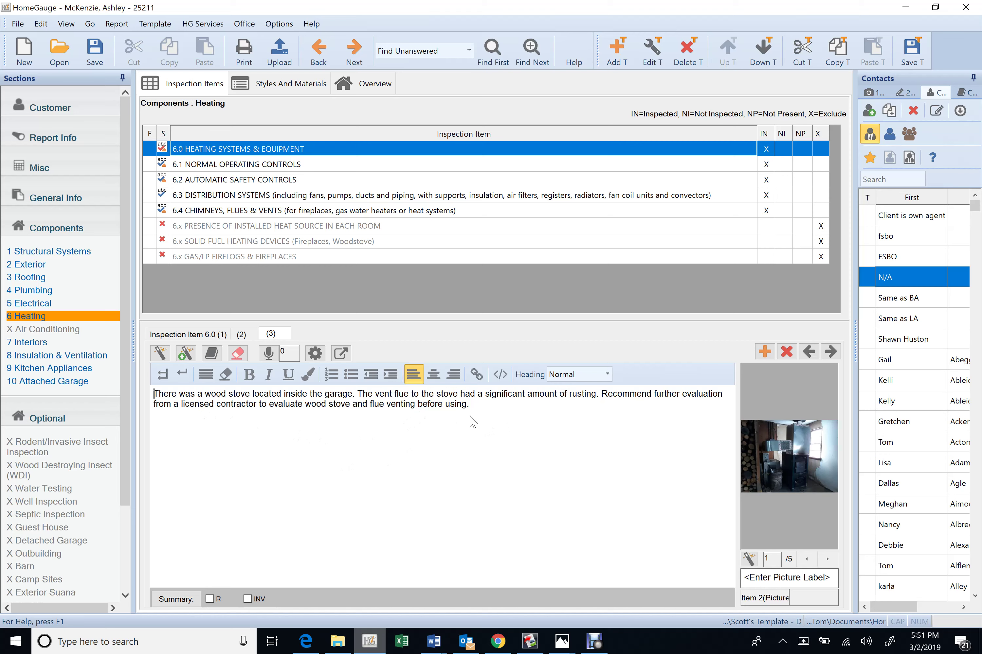
{"action": "left_click", "coordinate": [490, 419]}
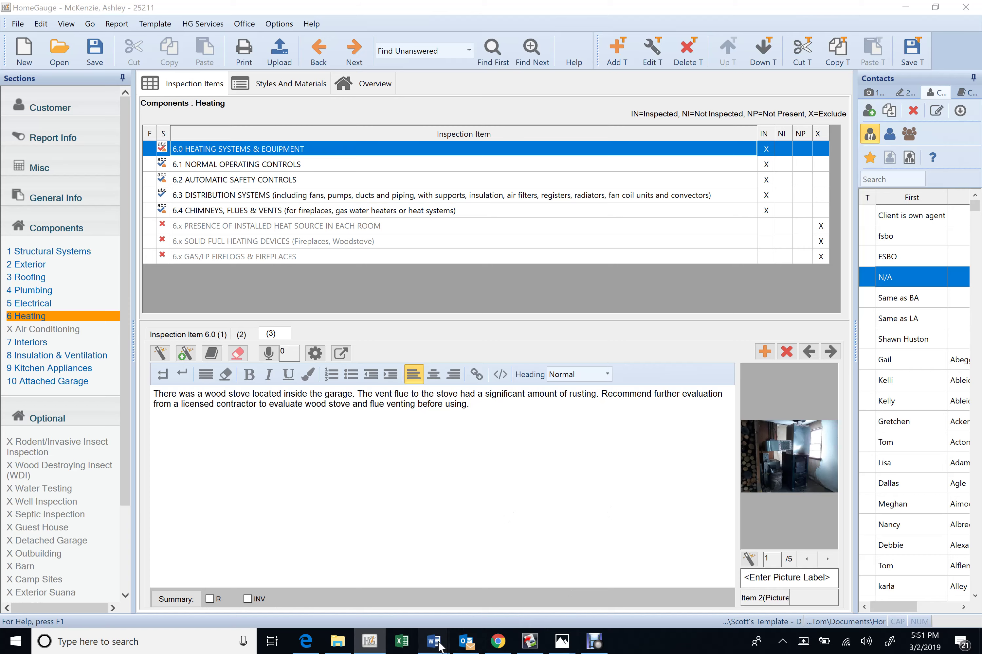
Step: Copy the Solid fuel heating systems paragraph from the Word comments document and return to HomeGauge
{"action": "mouse_move", "coordinate": [433, 641]}
{"action": "left_click", "coordinate": [578, 573]}
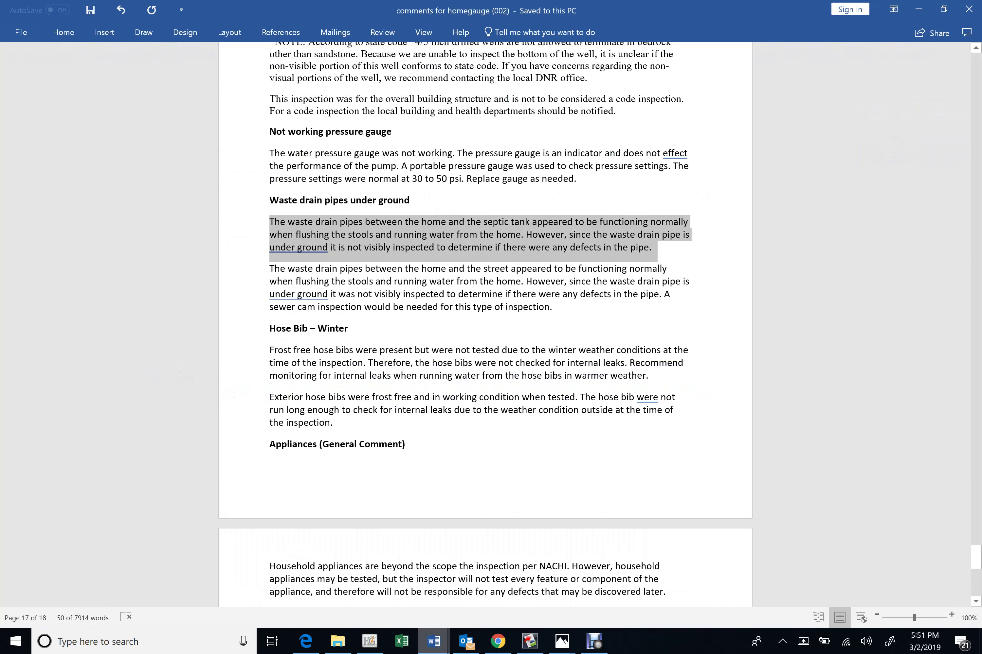
{"action": "scroll", "coordinate": [975, 543], "scroll_direction": "down", "scroll_amount": 3}
{"action": "scroll", "coordinate": [976, 543], "scroll_direction": "up", "scroll_amount": 5}
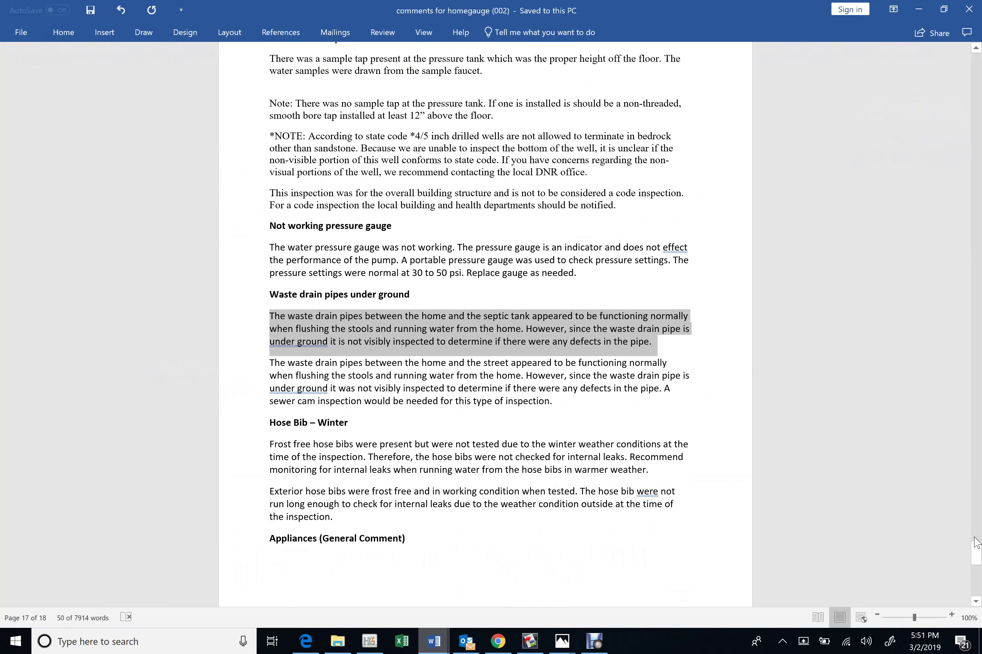
{"action": "left_click_drag", "start_coordinate": [976, 542], "coordinate": [980, 61]}
{"action": "left_click_drag", "start_coordinate": [674, 468], "coordinate": [270, 419]}
{"action": "right_click", "coordinate": [353, 426]}
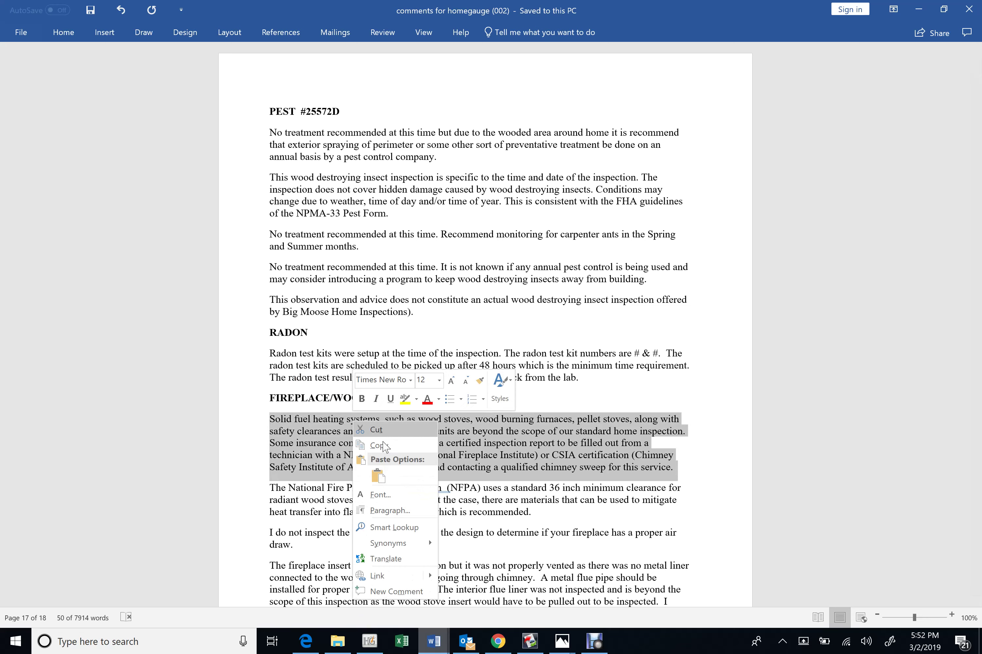
{"action": "left_click", "coordinate": [388, 447]}
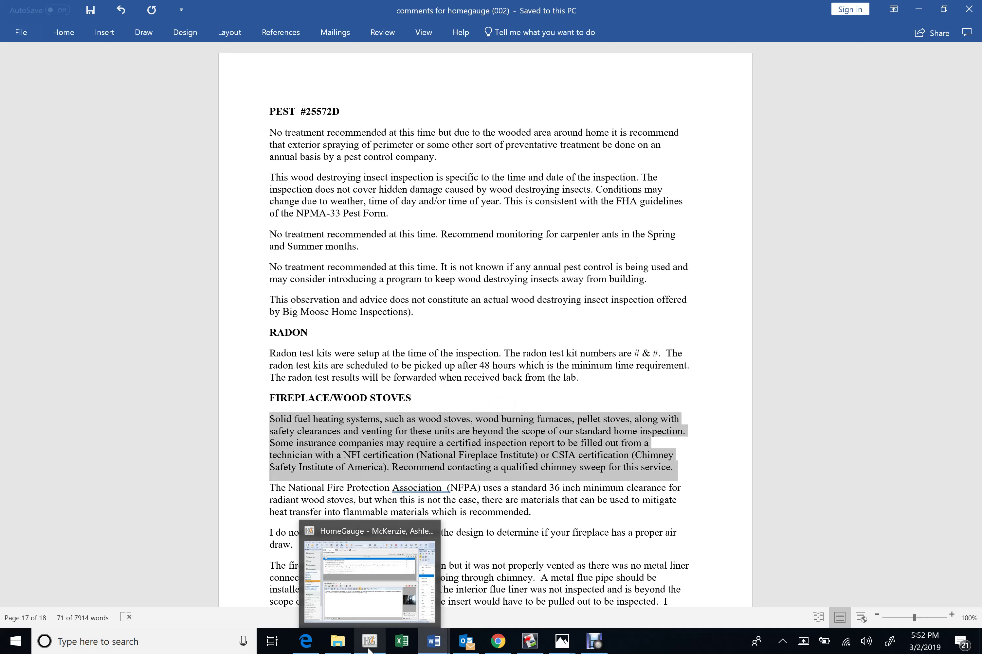
{"action": "left_click", "coordinate": [366, 643]}
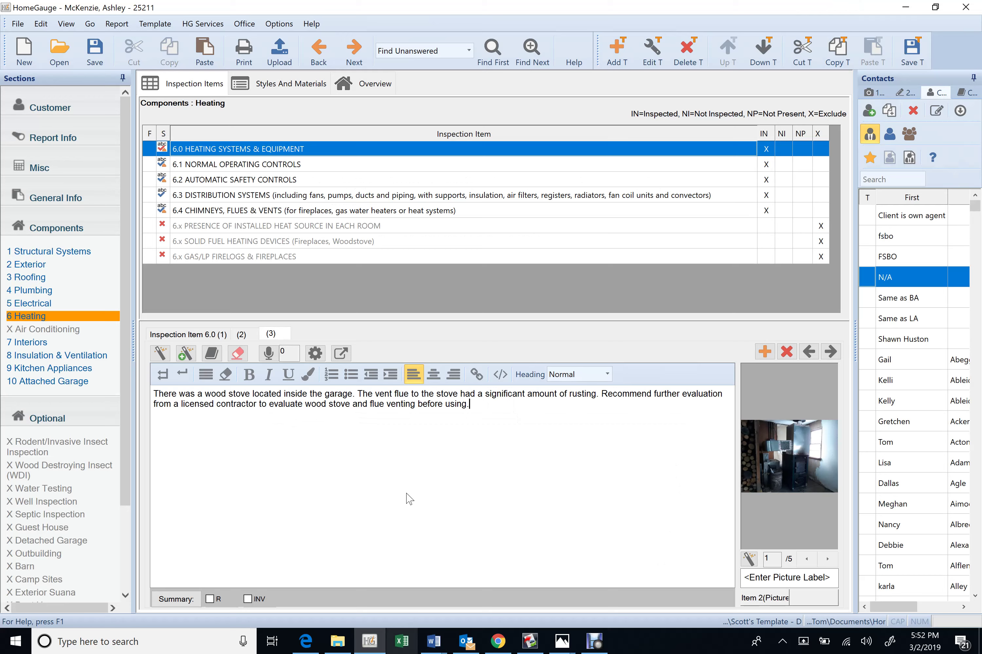
{"action": "right_click", "coordinate": [401, 435]}
Step: Paste the solid fuel paragraph under the wood stove comment, add it to the R summary, and review its photos
{"action": "left_click", "coordinate": [439, 471]}
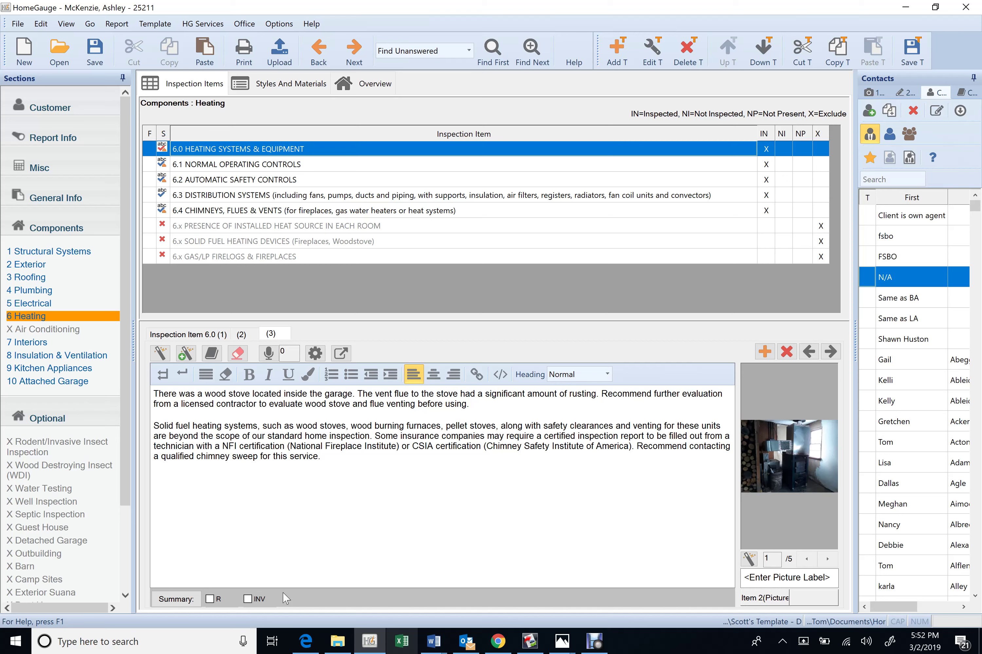
{"action": "left_click", "coordinate": [210, 599]}
{"action": "left_click", "coordinate": [822, 561]}
{"action": "left_click", "coordinate": [822, 561]}
{"action": "left_click", "coordinate": [822, 562]}
{"action": "left_click", "coordinate": [823, 562]}
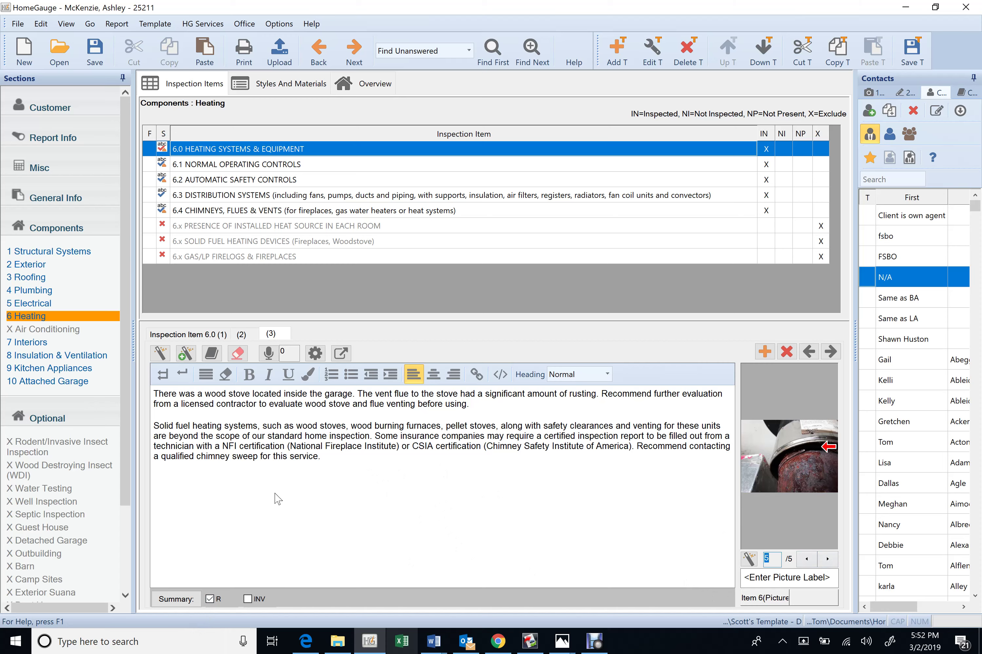
Step: Recheck 6.1 and the 6.0 furnace and wood stove comments, then open 6.x SOLID FUEL HEATING DEVICES
{"action": "left_click", "coordinate": [260, 169]}
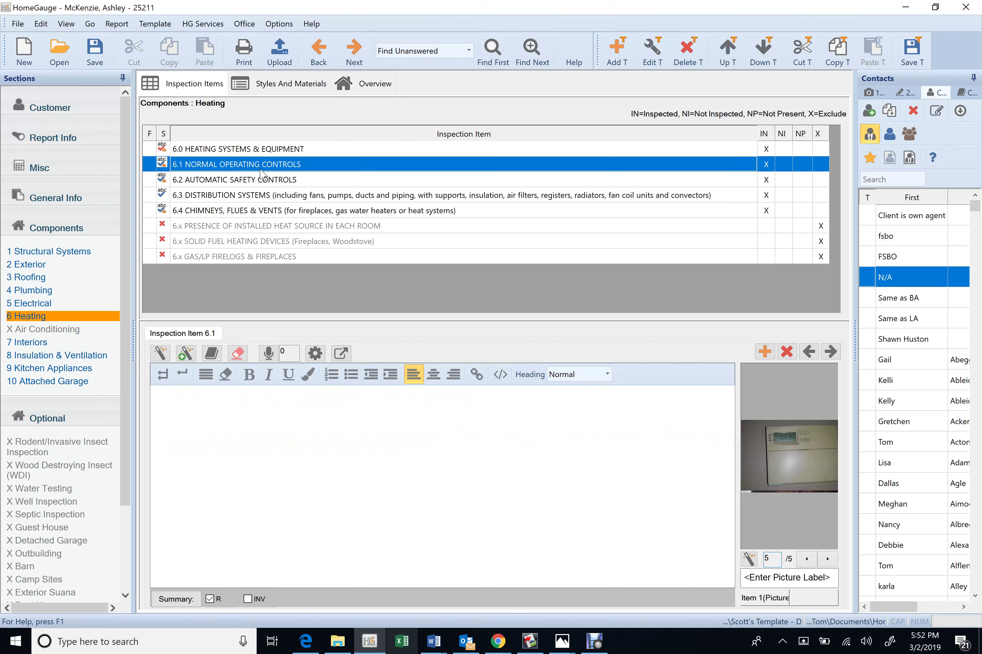
{"action": "left_click", "coordinate": [279, 153]}
{"action": "left_click", "coordinate": [257, 336]}
{"action": "left_click", "coordinate": [271, 335]}
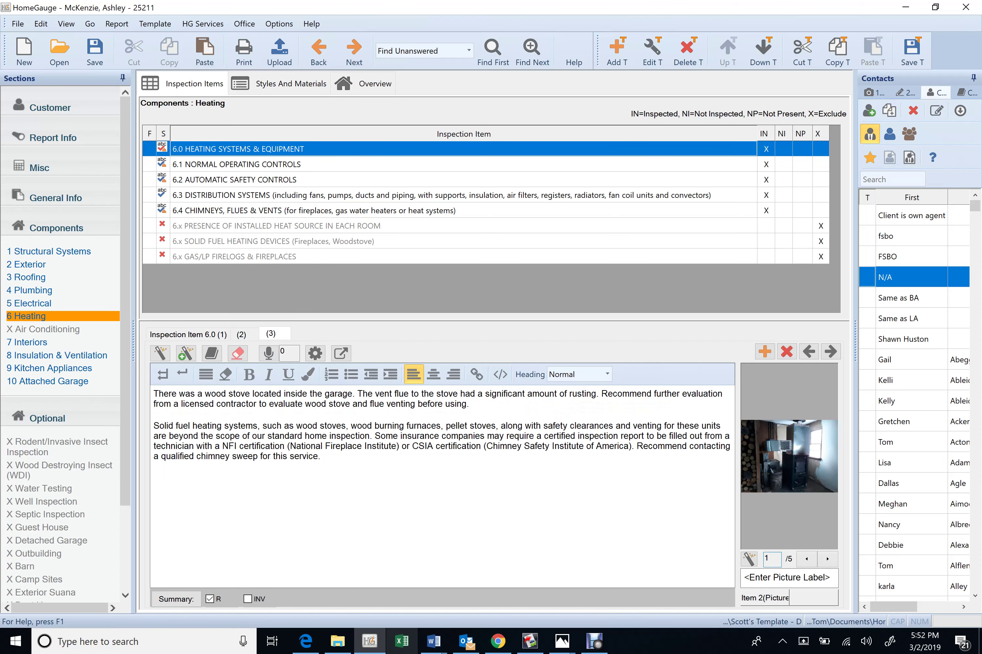
{"action": "left_click", "coordinate": [330, 241]}
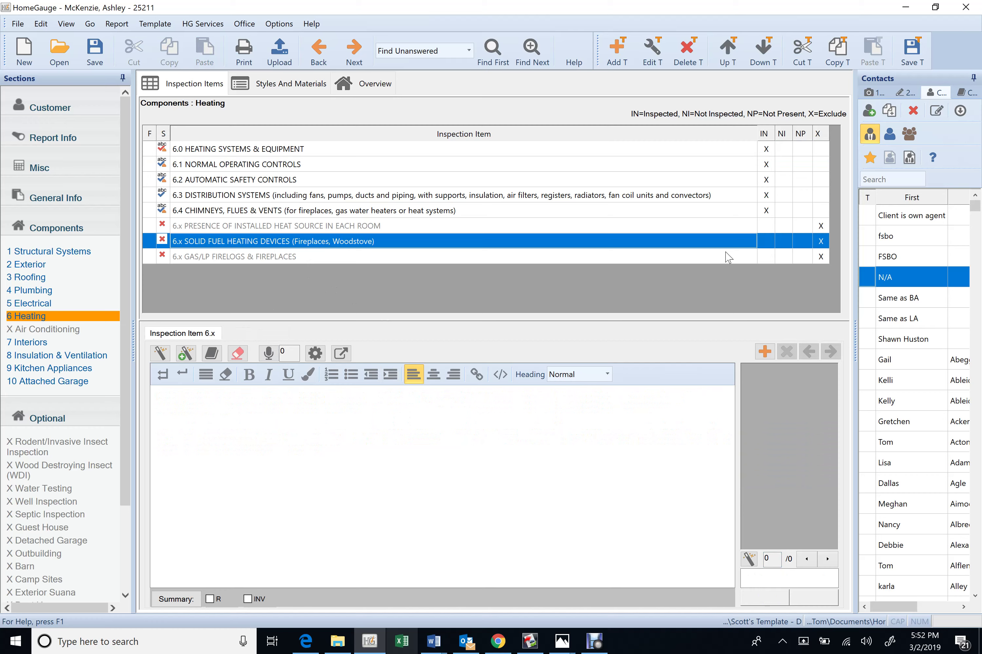
Step: Mark 6.5 Solid Fuel Heating Devices inspected and cut both wood stove paragraphs from 6.0's third comment
{"action": "left_click", "coordinate": [762, 244]}
{"action": "left_click", "coordinate": [819, 244]}
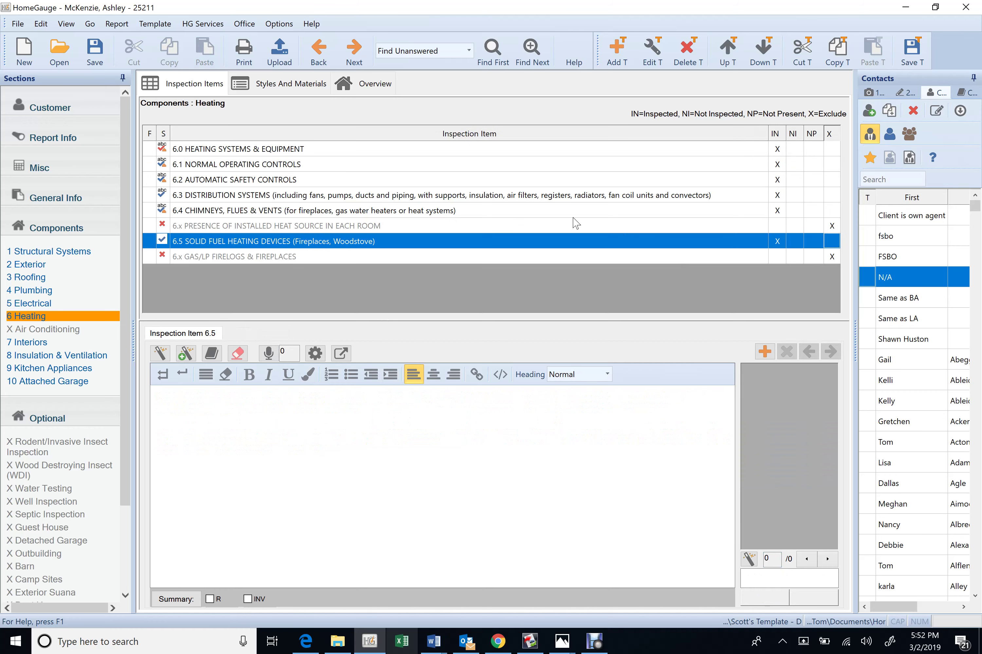
{"action": "left_click", "coordinate": [393, 149]}
{"action": "left_click", "coordinate": [270, 333]}
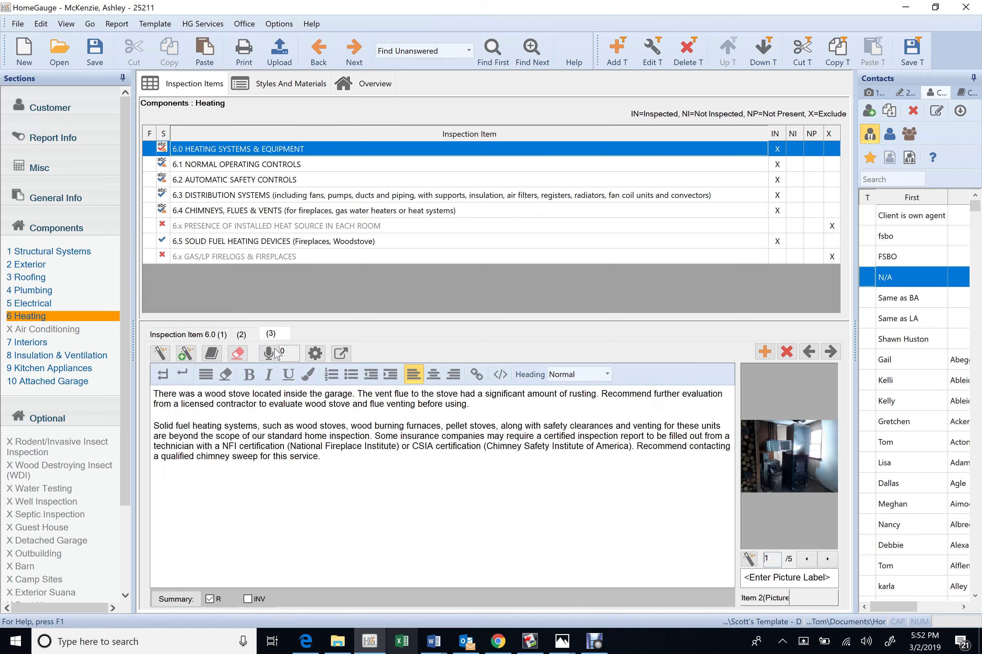
{"action": "left_click_drag", "start_coordinate": [336, 470], "coordinate": [152, 394]}
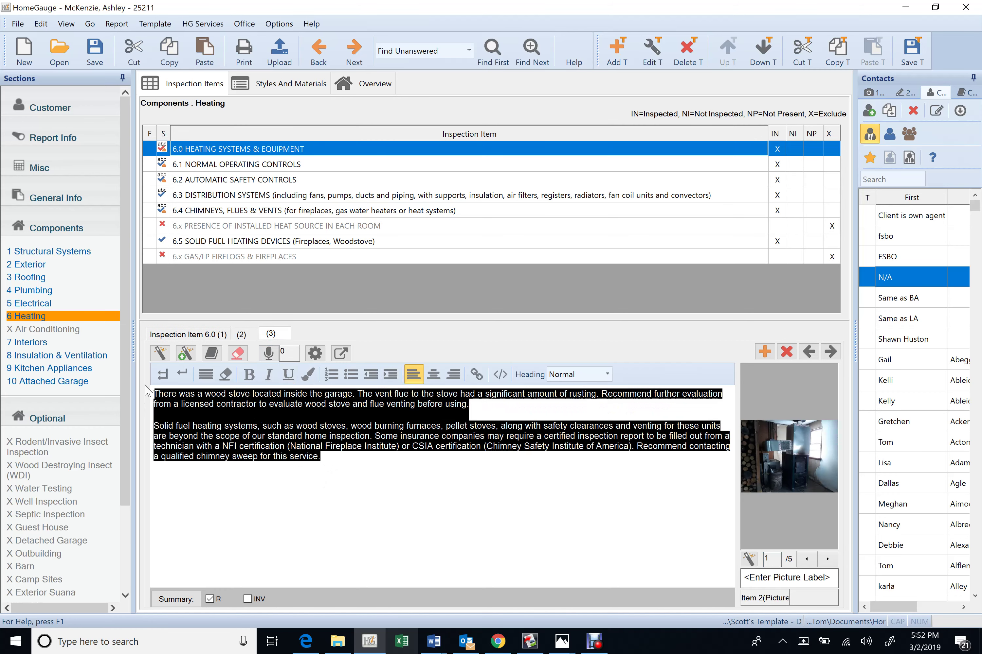
{"action": "right_click", "coordinate": [195, 422]}
{"action": "left_click", "coordinate": [219, 430]}
Step: Paste the wood stove paragraphs into the empty 6.5 comment with a blank line between them
{"action": "left_click", "coordinate": [292, 242]}
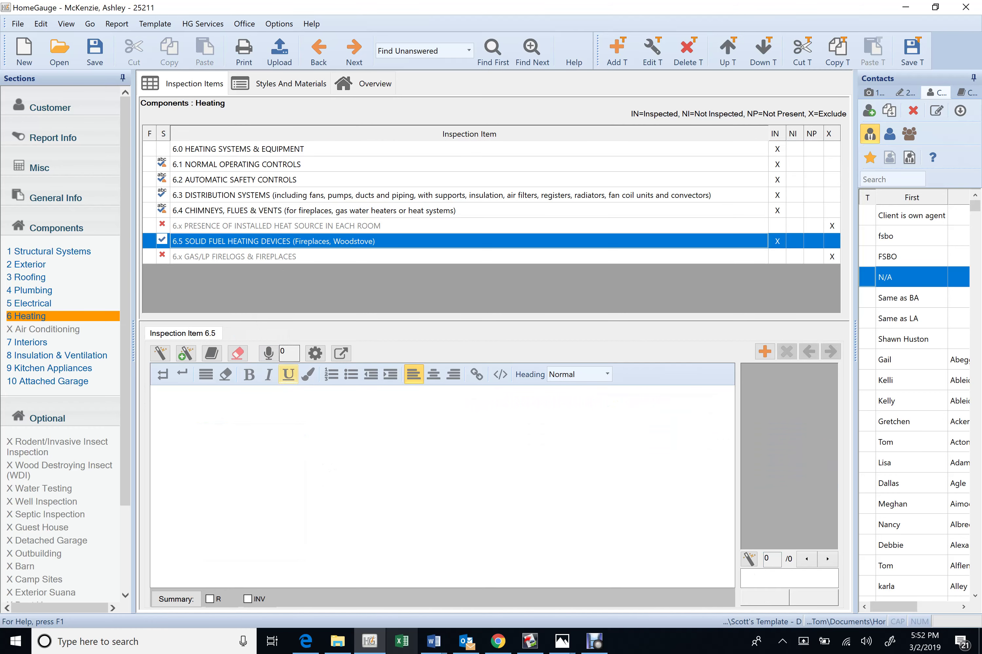
{"action": "right_click", "coordinate": [281, 423]}
{"action": "left_click", "coordinate": [304, 455]}
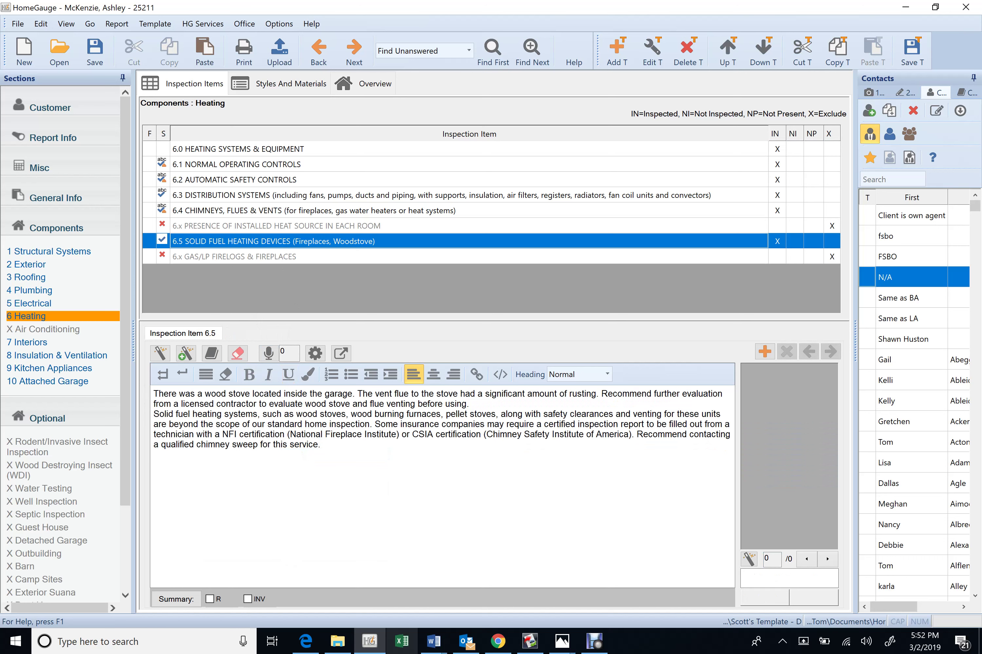
{"action": "key", "text": "Return"}
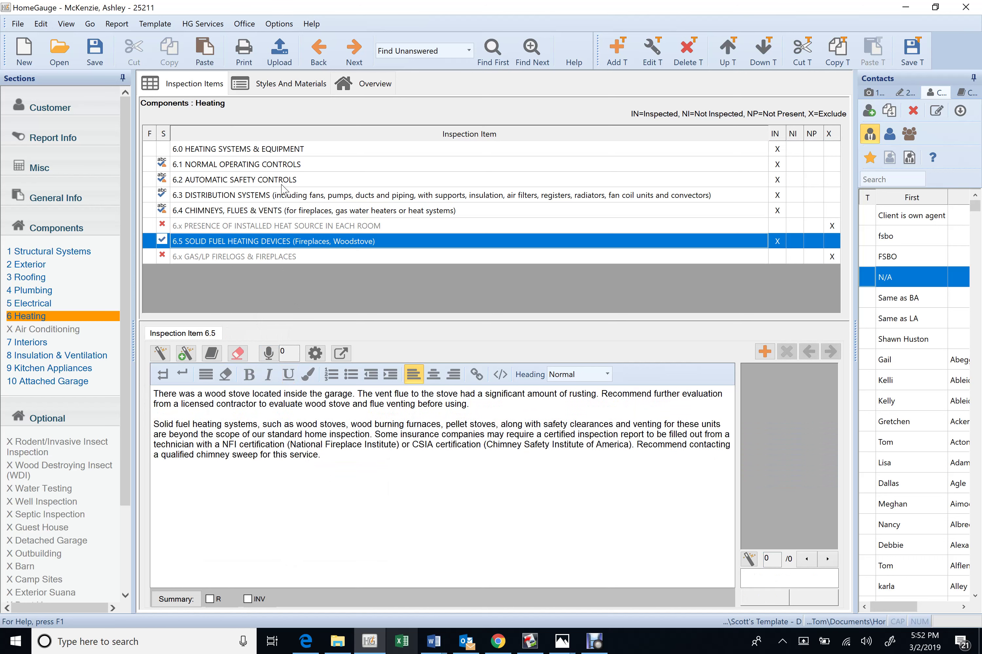
{"action": "left_click", "coordinate": [304, 151]}
Step: Move the woodstove photo from 6.0's third comment to item 6.5
{"action": "left_click", "coordinate": [282, 337]}
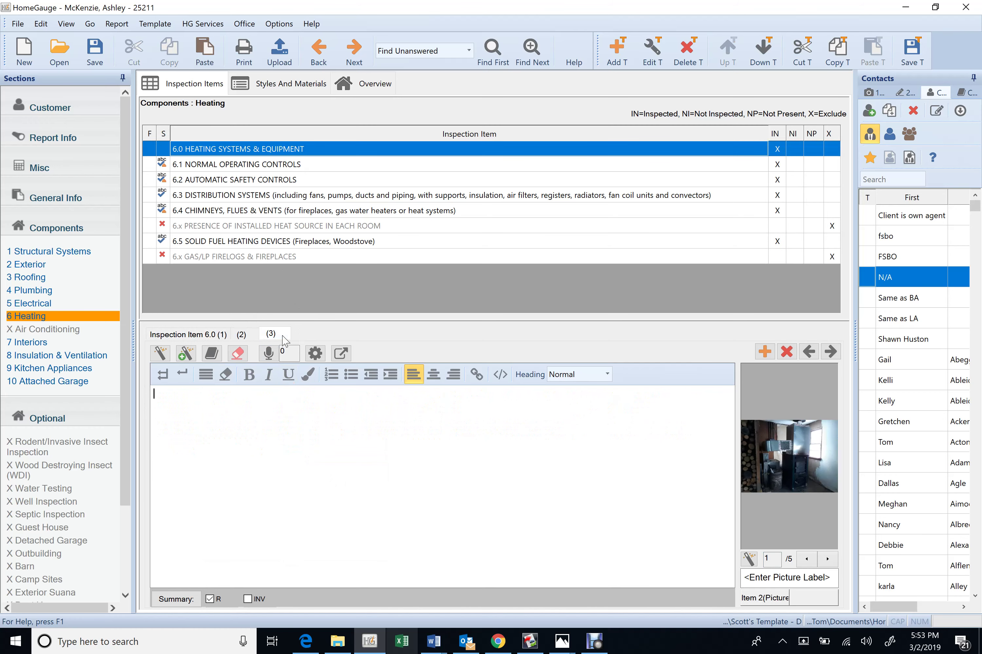
{"action": "double_click", "coordinate": [781, 464]}
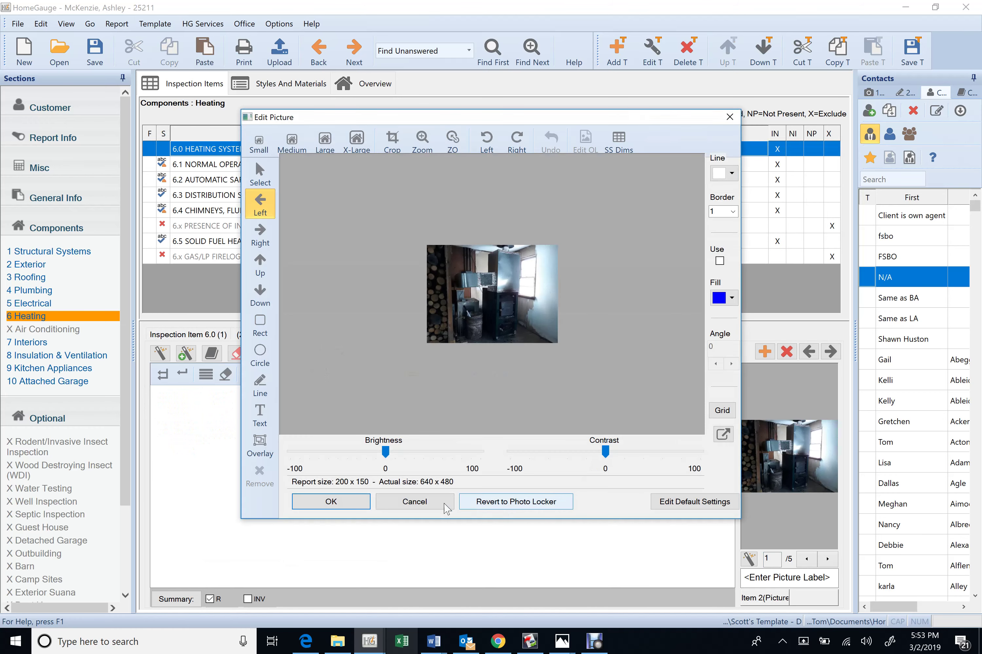
{"action": "left_click", "coordinate": [417, 494]}
{"action": "right_click", "coordinate": [794, 456]}
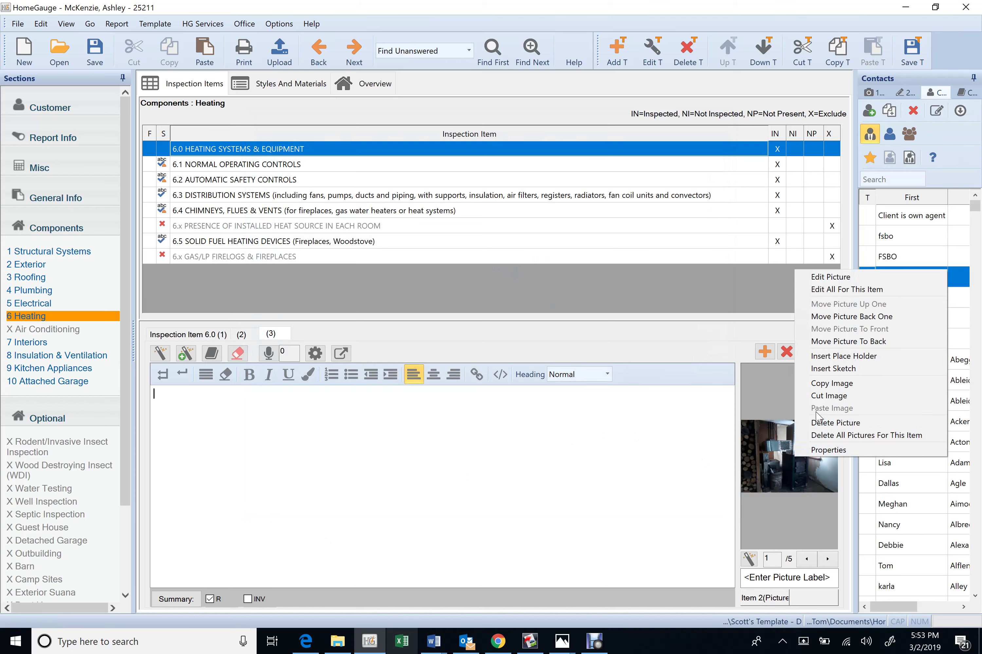
{"action": "left_click", "coordinate": [824, 396]}
{"action": "left_click", "coordinate": [452, 349]}
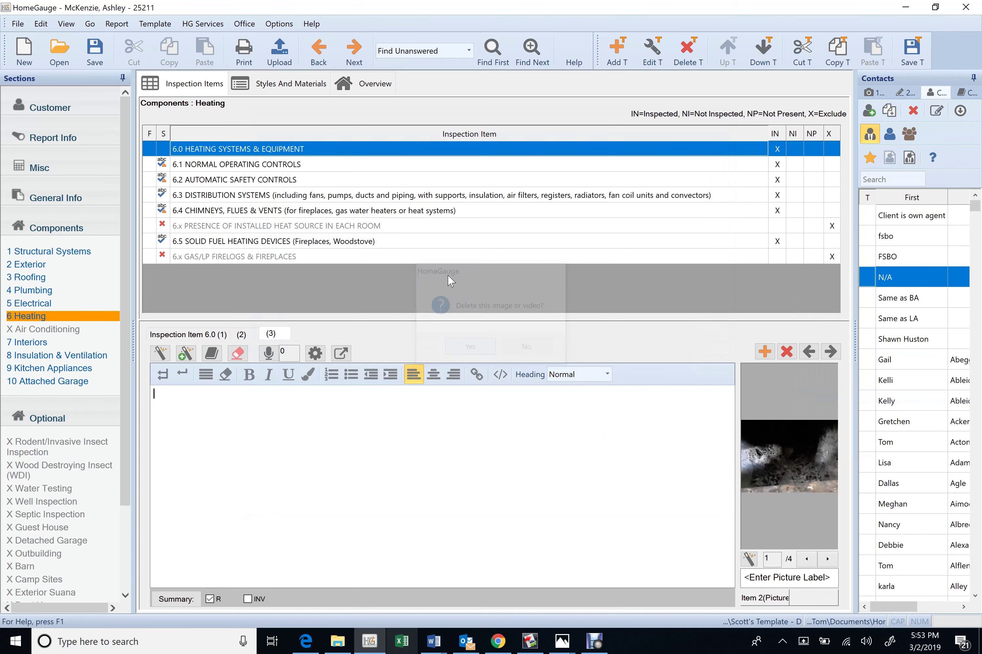
{"action": "left_click", "coordinate": [473, 242]}
{"action": "right_click", "coordinate": [758, 467]}
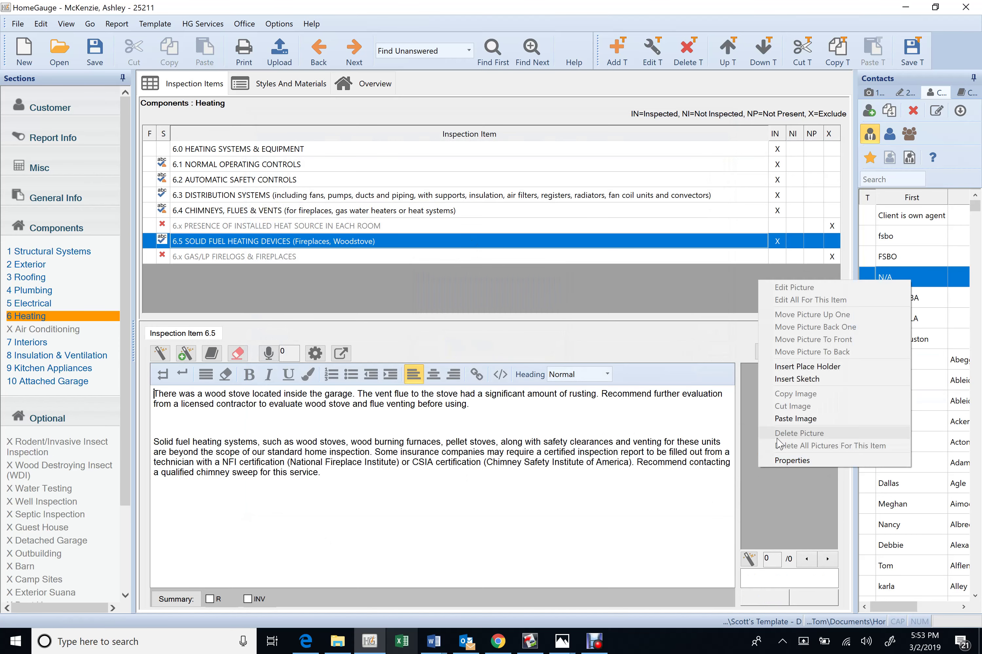
{"action": "left_click", "coordinate": [794, 419]}
{"action": "left_click", "coordinate": [331, 502]}
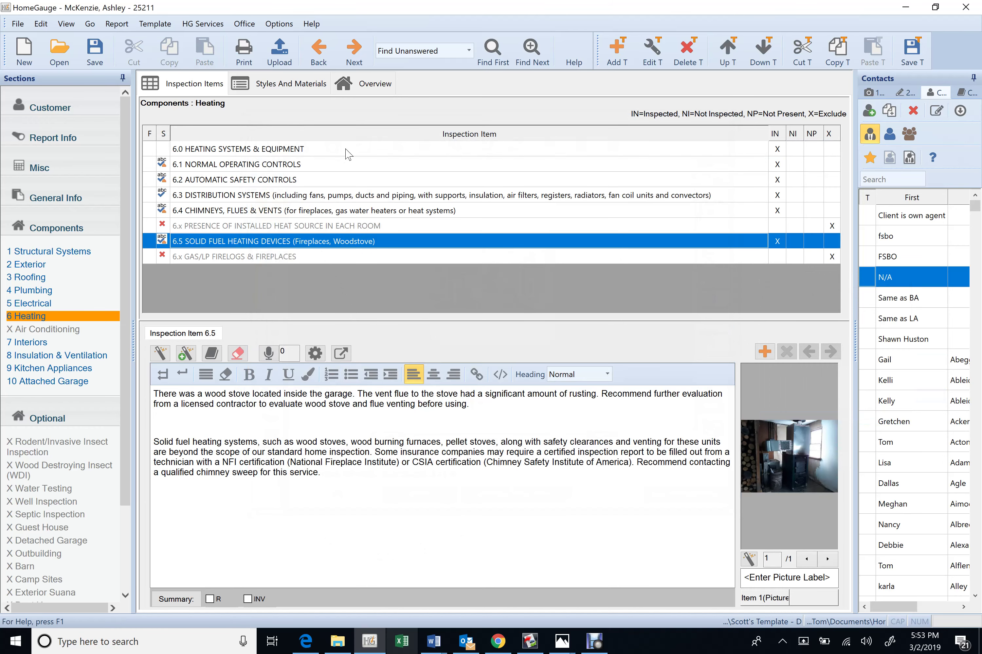
Step: Move the next photo of 6.0's third comment over to item 6.5
{"action": "left_click", "coordinate": [347, 152]}
{"action": "left_click", "coordinate": [270, 334]}
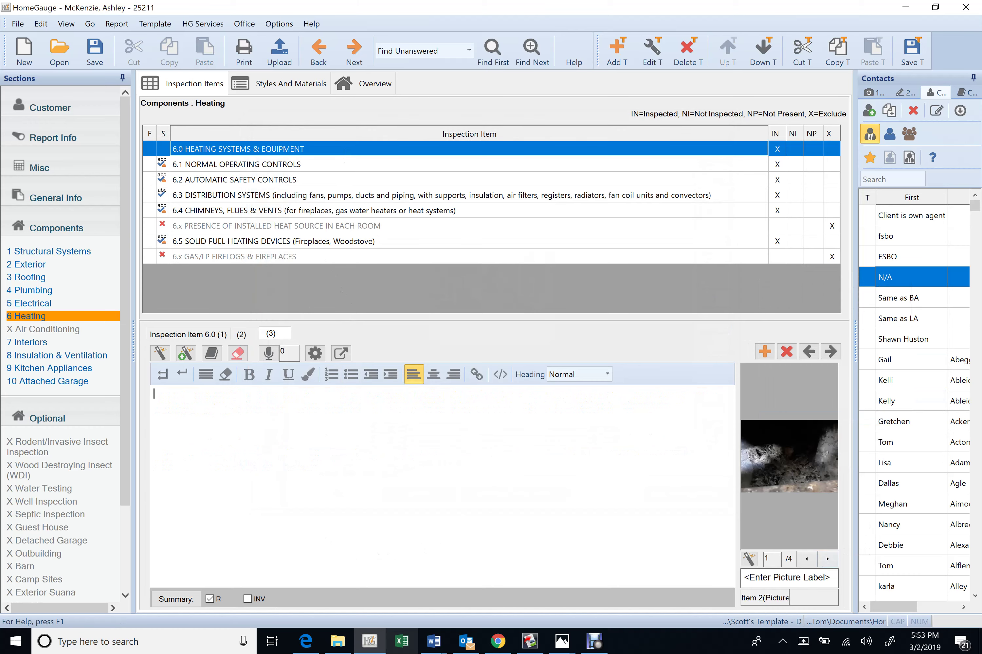
{"action": "double_click", "coordinate": [787, 473]}
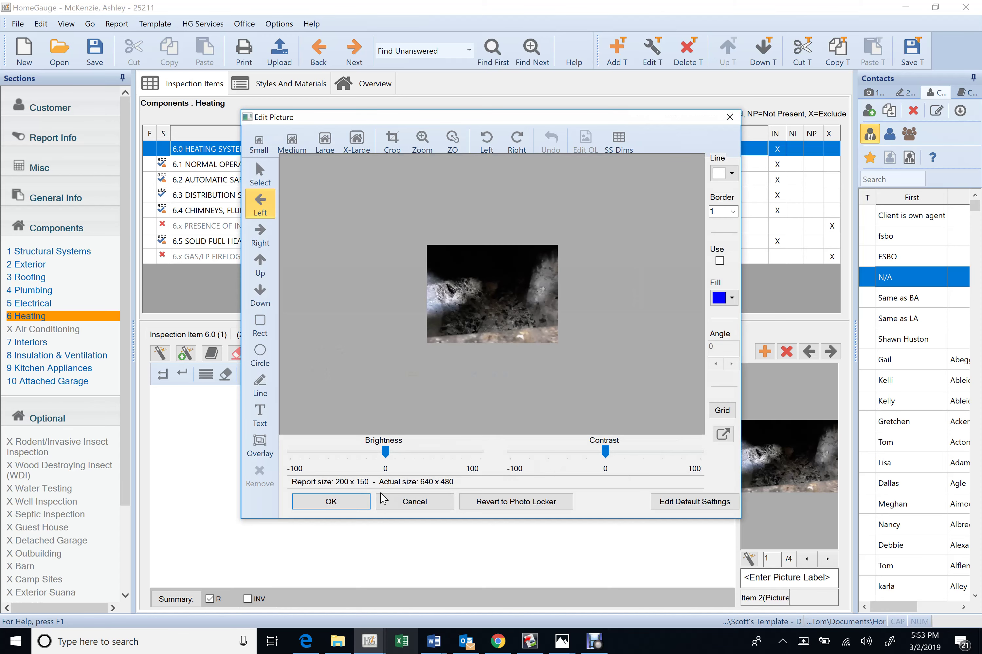
{"action": "left_click", "coordinate": [427, 505]}
{"action": "right_click", "coordinate": [781, 465]}
{"action": "left_click", "coordinate": [828, 405]}
{"action": "left_click", "coordinate": [477, 352]}
{"action": "left_click", "coordinate": [433, 242]}
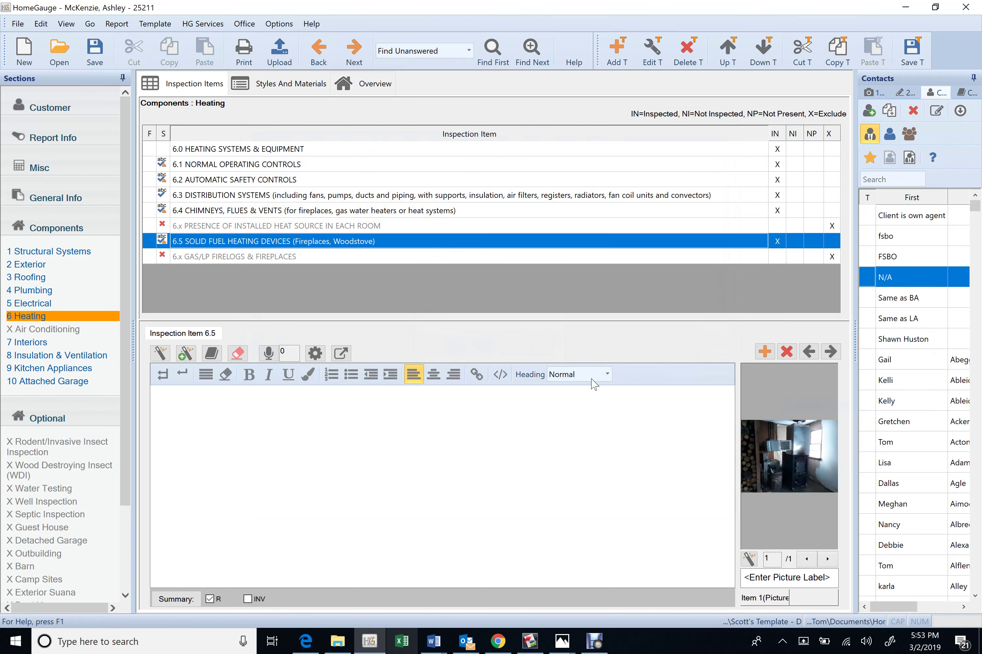
{"action": "right_click", "coordinate": [776, 455]}
{"action": "left_click", "coordinate": [814, 407]}
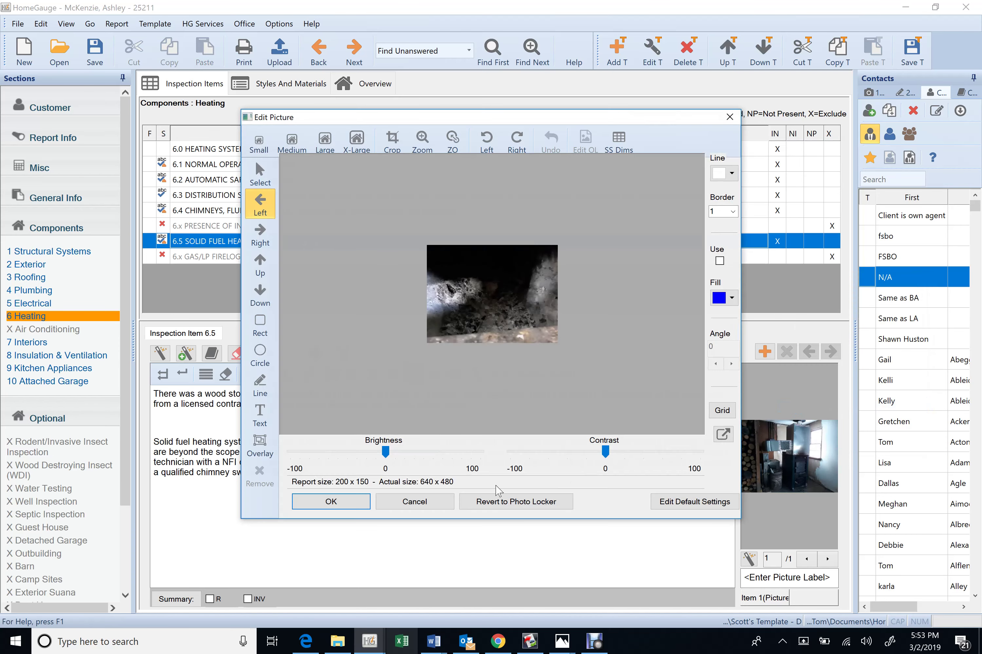
{"action": "left_click", "coordinate": [385, 507]}
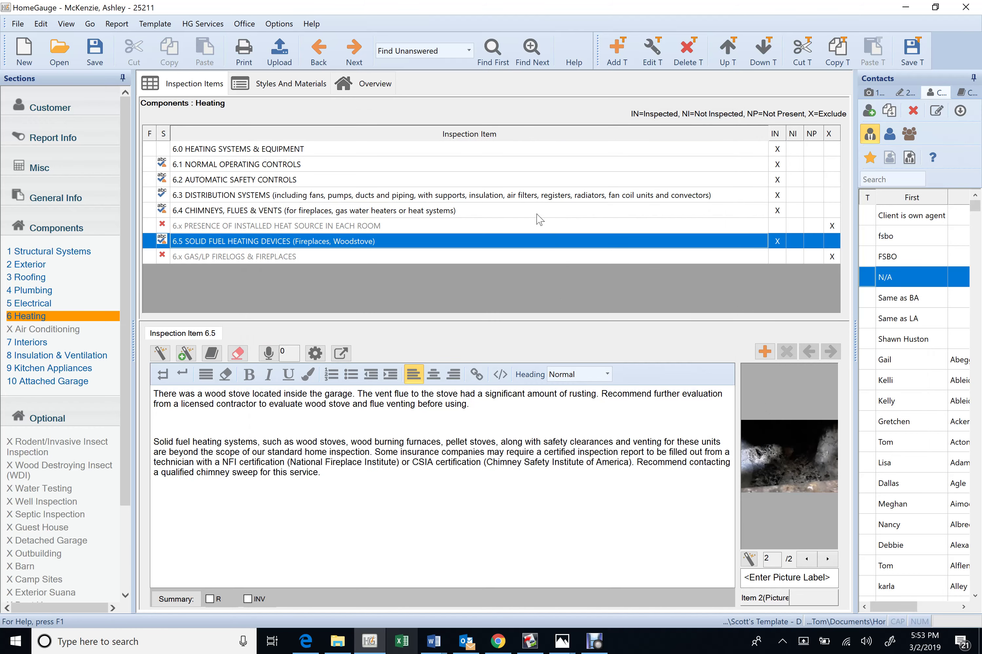
Step: Move the debris-covered floor photo from item 6.0 to item 6.5
{"action": "left_click", "coordinate": [540, 150]}
{"action": "left_click", "coordinate": [284, 333]}
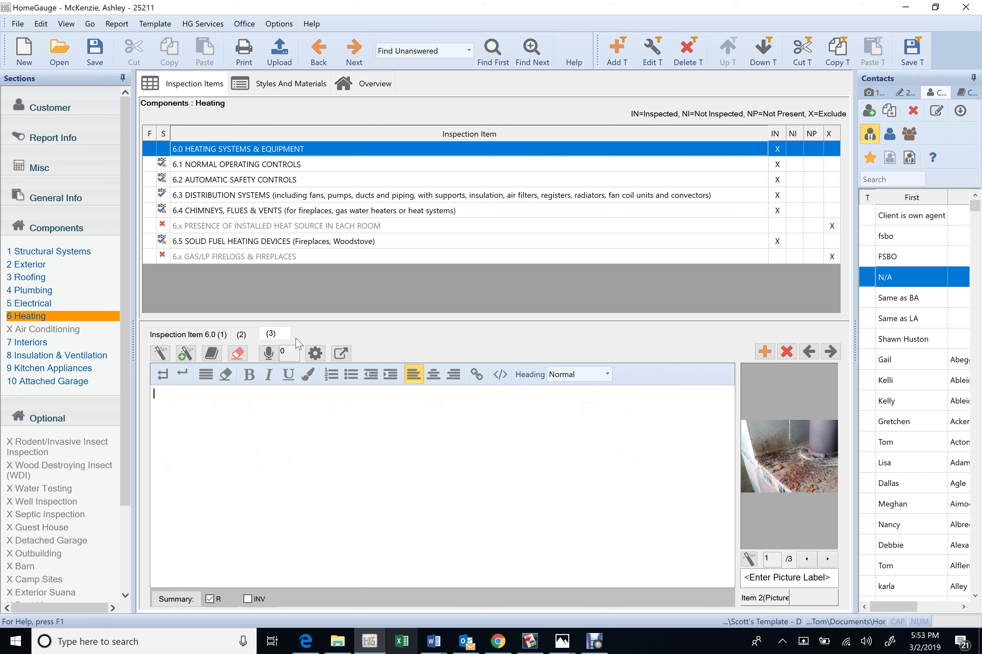
{"action": "double_click", "coordinate": [804, 472]}
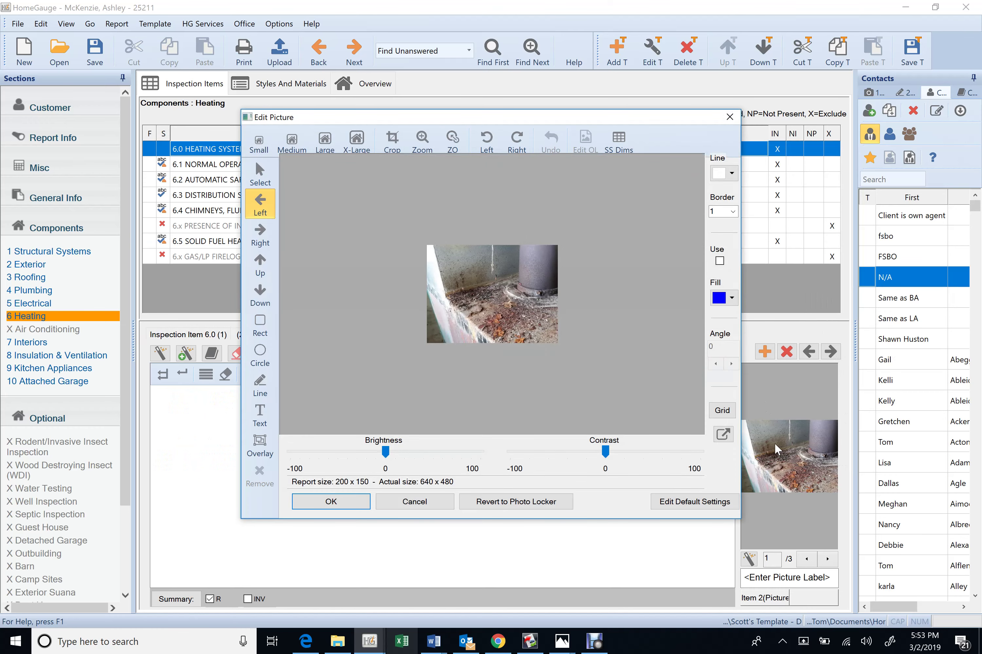
{"action": "left_click", "coordinate": [412, 503]}
{"action": "right_click", "coordinate": [788, 467]}
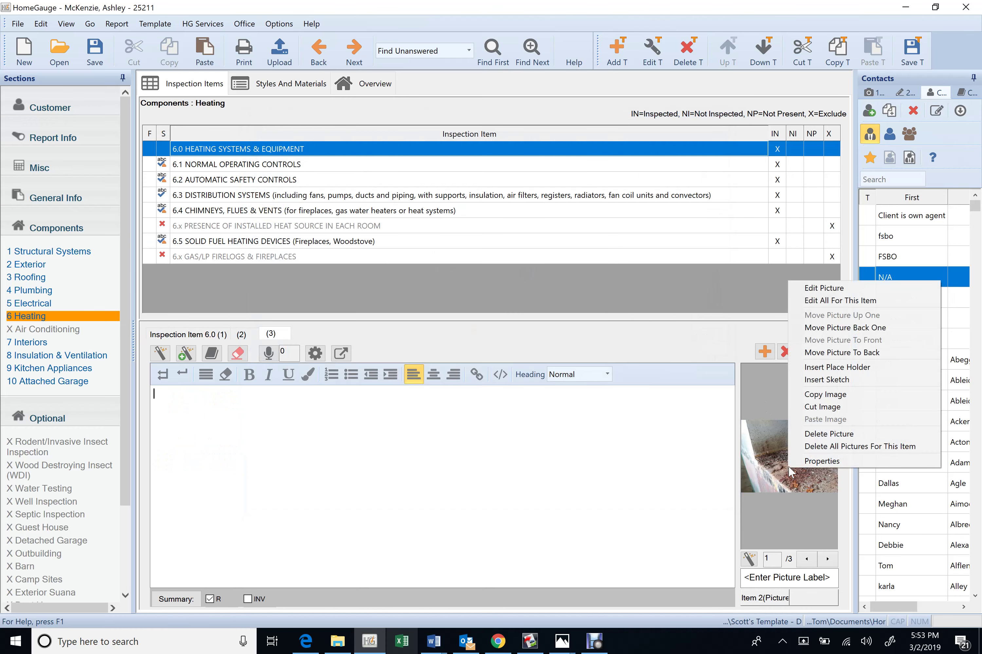
{"action": "left_click", "coordinate": [828, 434]}
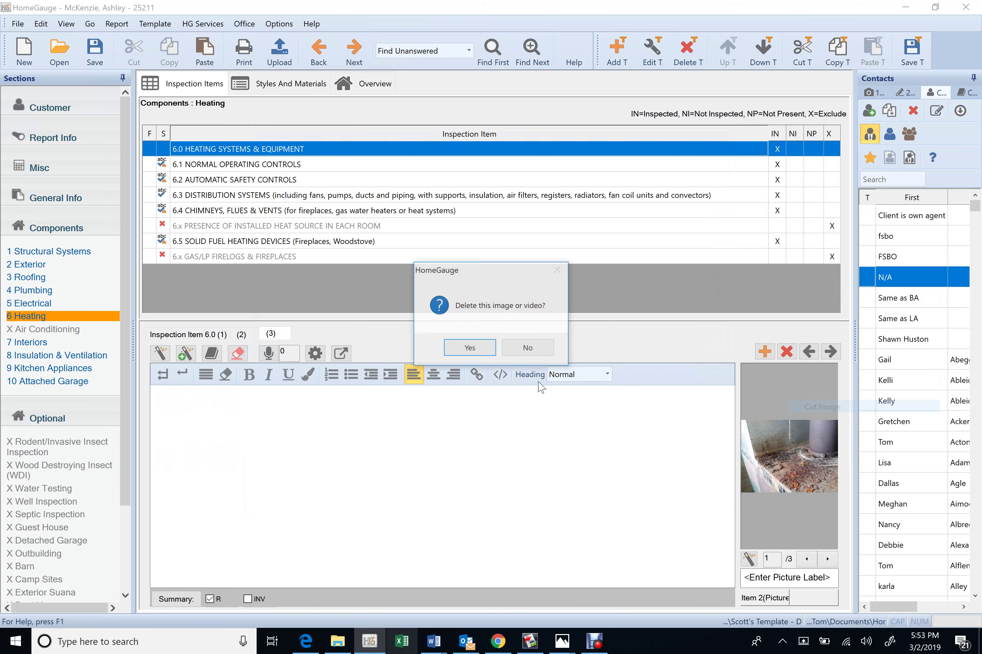
{"action": "left_click", "coordinate": [470, 348]}
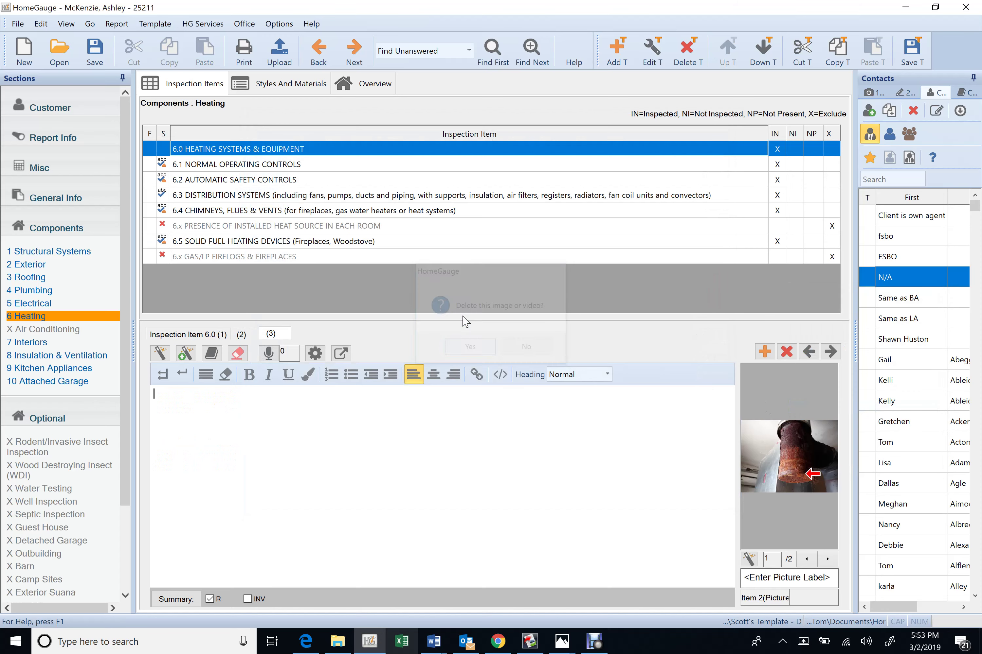
{"action": "left_click", "coordinate": [236, 240]}
{"action": "right_click", "coordinate": [773, 467]}
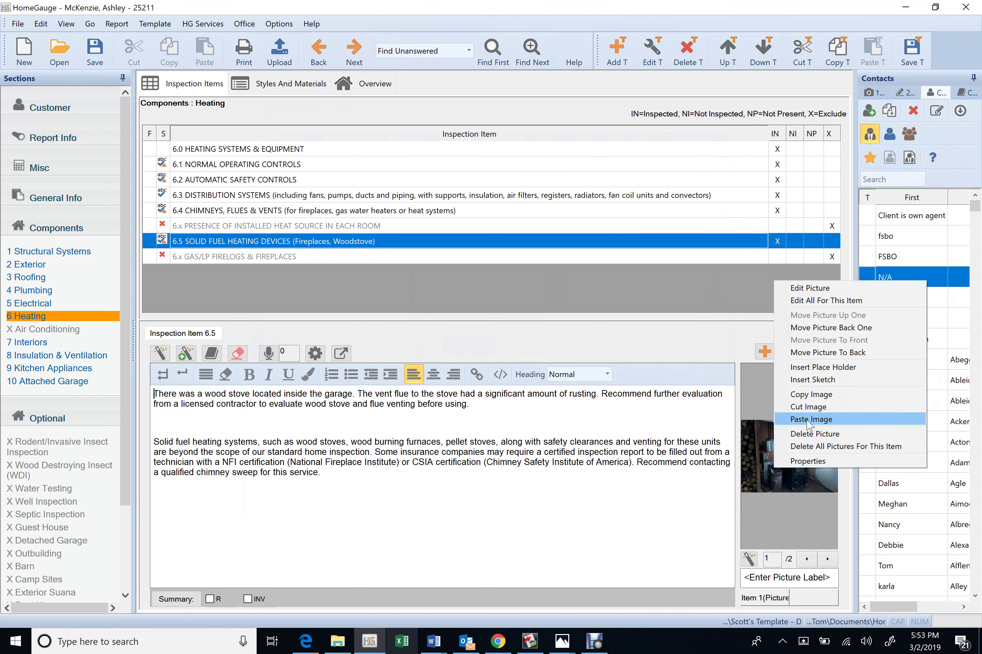
{"action": "left_click", "coordinate": [807, 420]}
{"action": "left_click", "coordinate": [347, 508]}
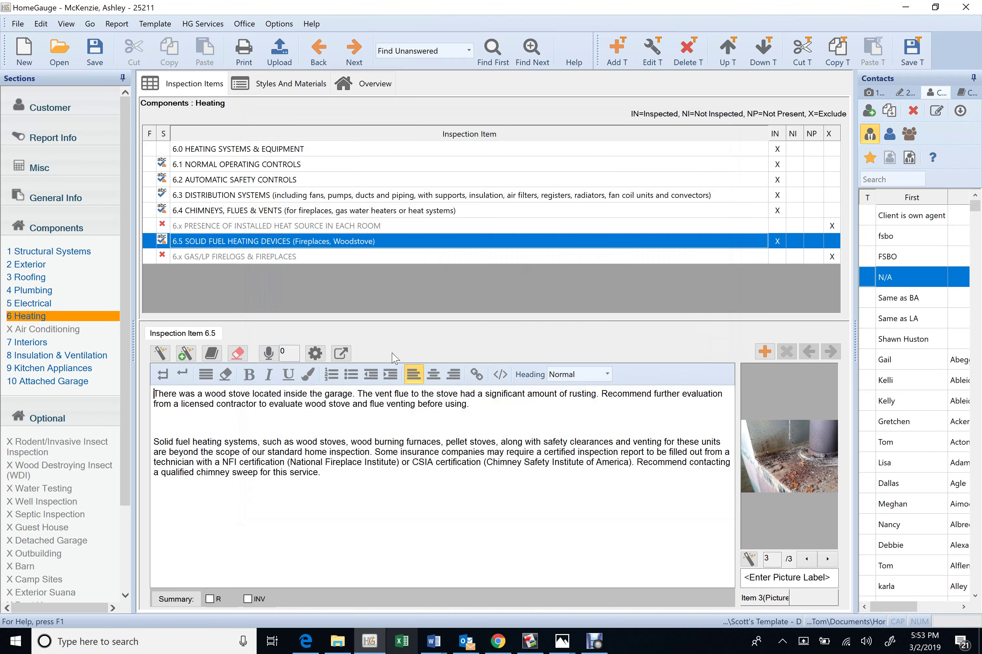
Step: Move the rusted flue pipe photo from item 6.0 to item 6.5
{"action": "left_click", "coordinate": [405, 149]}
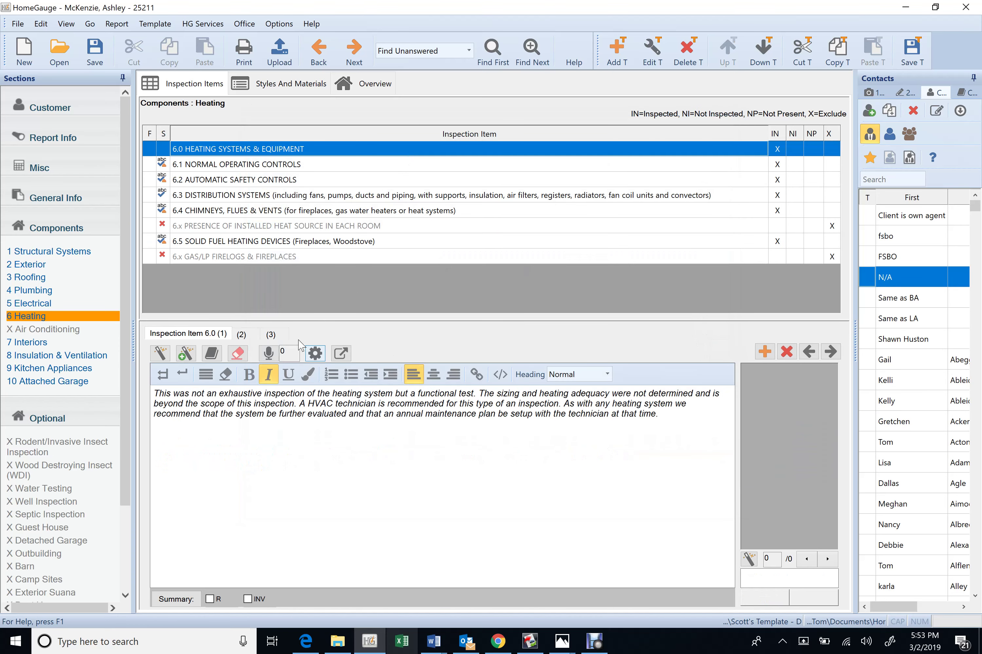
{"action": "left_click", "coordinate": [282, 336]}
{"action": "double_click", "coordinate": [769, 472]}
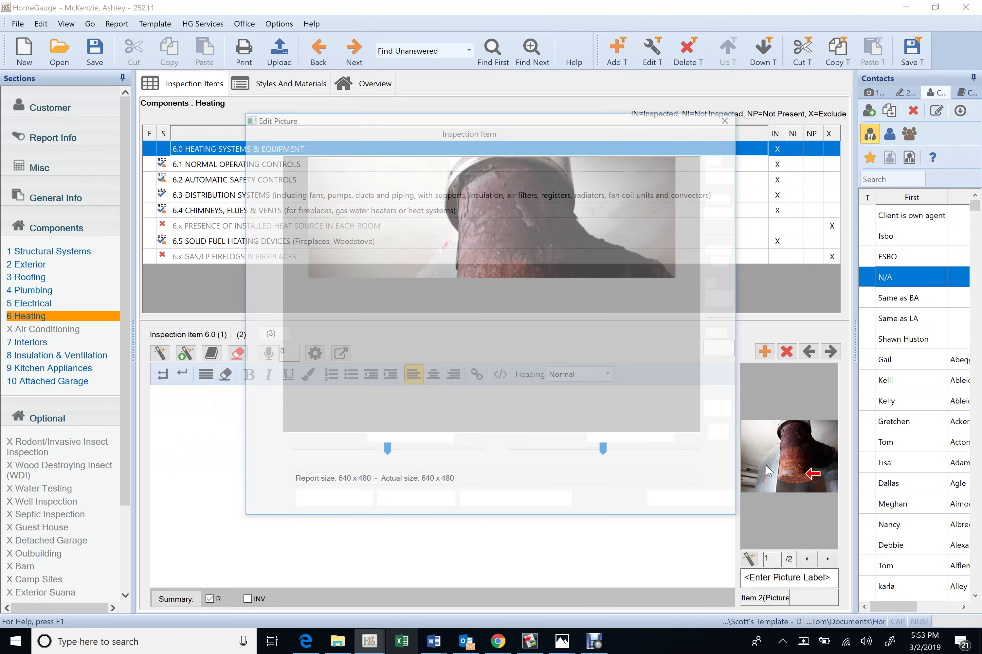
{"action": "left_click", "coordinate": [415, 502]}
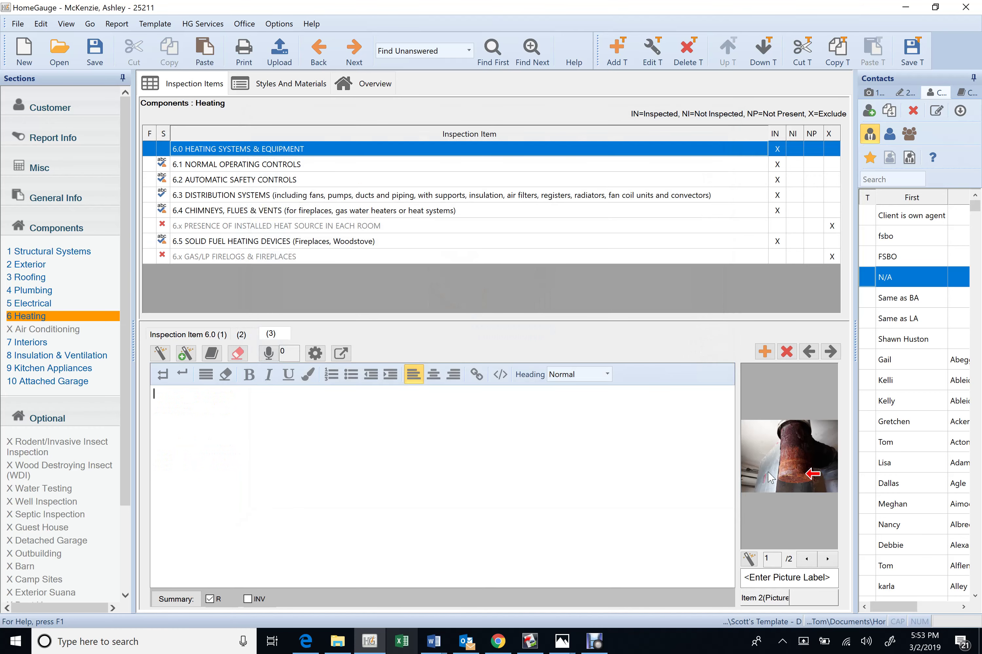
{"action": "right_click", "coordinate": [769, 472]}
{"action": "left_click", "coordinate": [810, 410]}
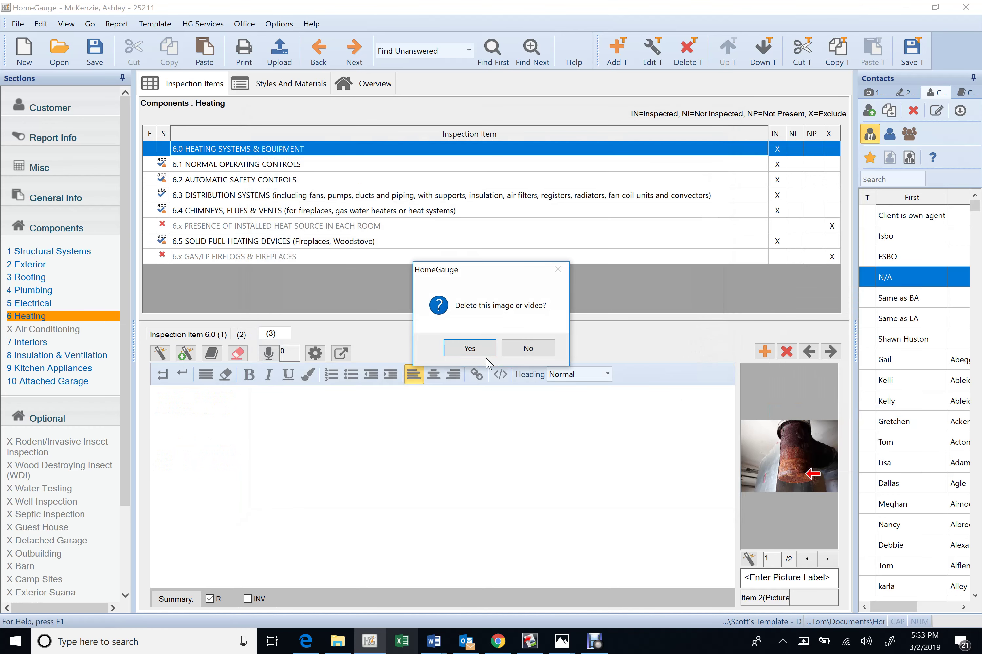
{"action": "left_click", "coordinate": [469, 349]}
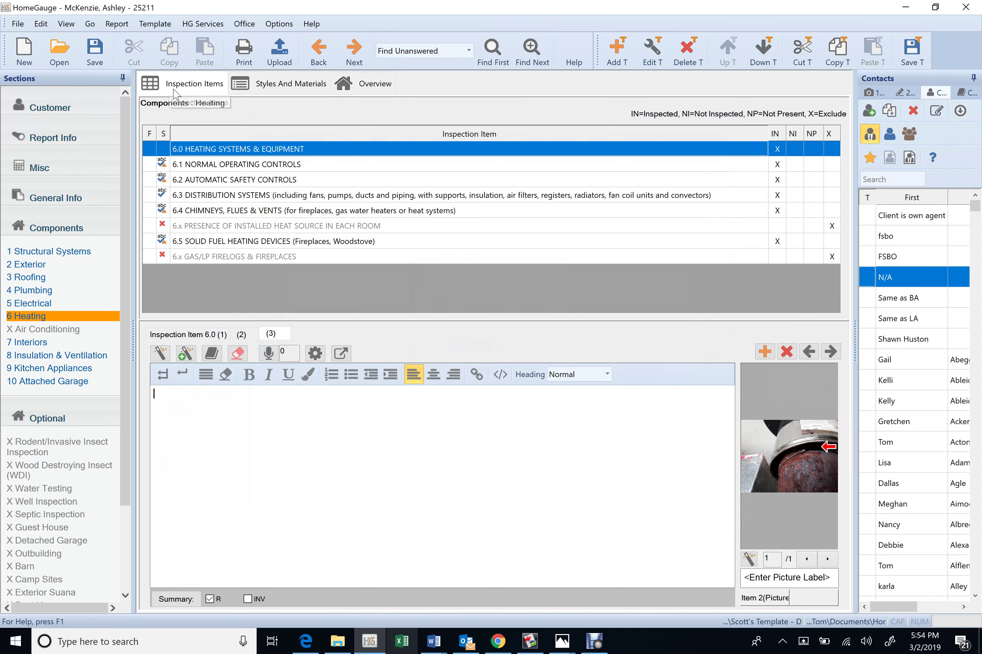
{"action": "left_click", "coordinate": [258, 243]}
{"action": "right_click", "coordinate": [781, 457]}
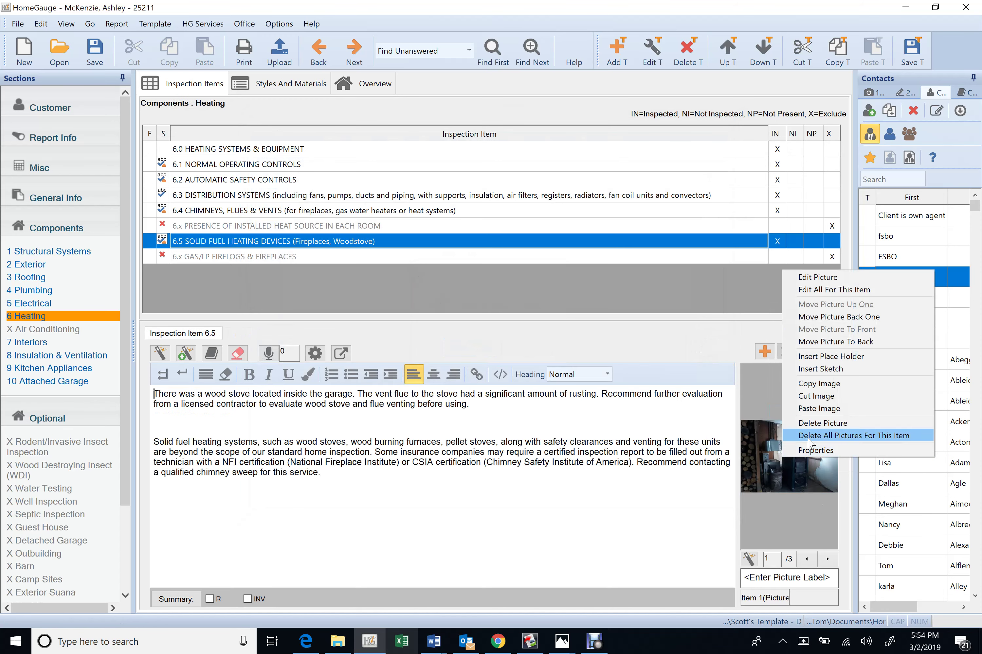
{"action": "left_click", "coordinate": [822, 408]}
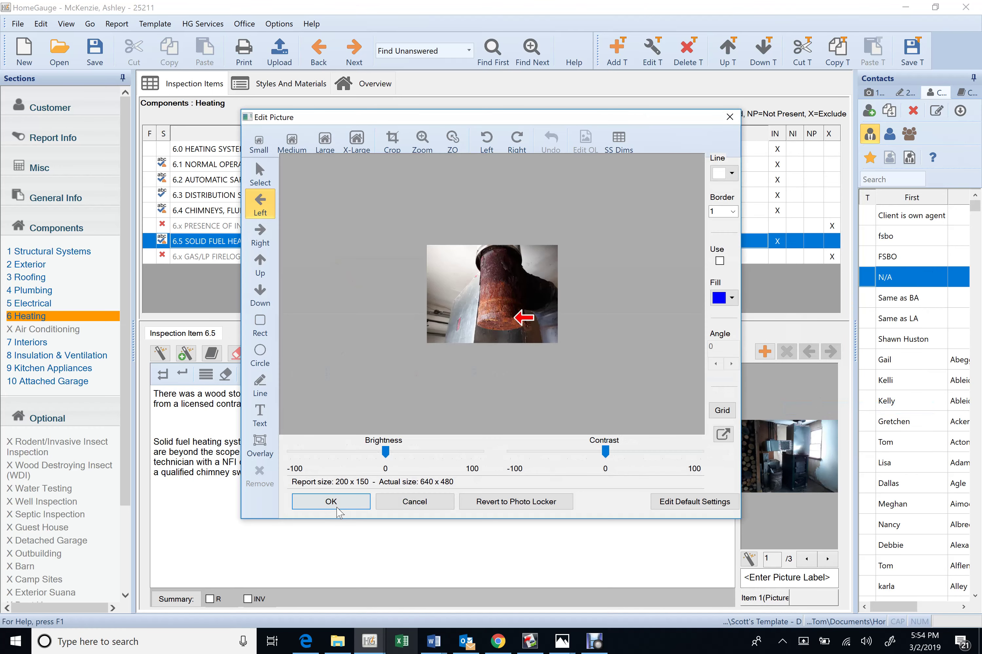
{"action": "left_click", "coordinate": [334, 496]}
Step: Delete the remaining heating pipe photo and Itemized Item 3 from item 6.0
{"action": "left_click", "coordinate": [338, 151]}
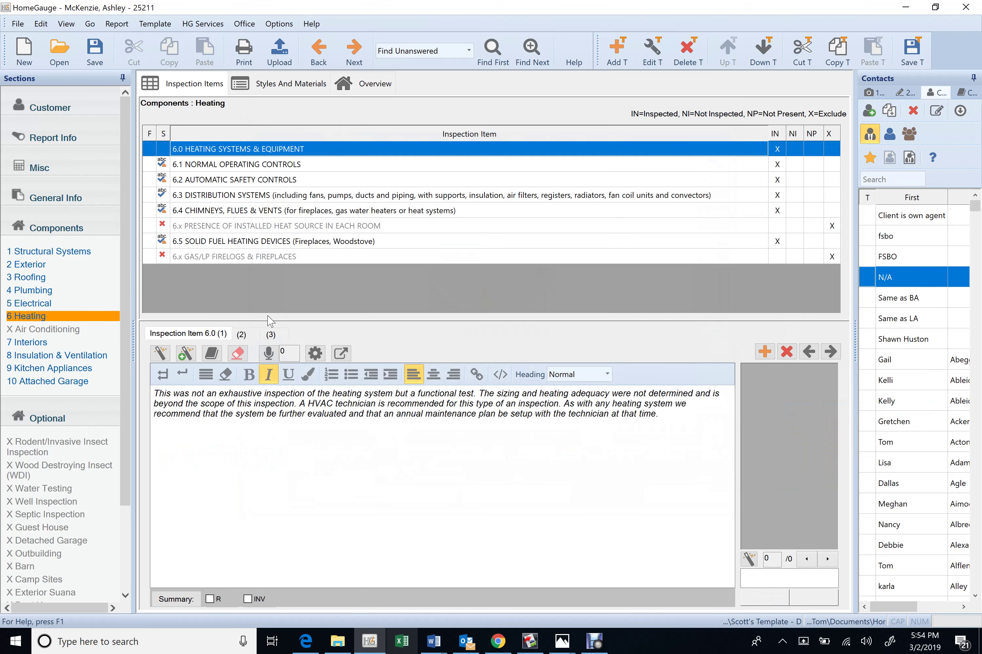
{"action": "left_click", "coordinate": [270, 336]}
{"action": "double_click", "coordinate": [783, 469]}
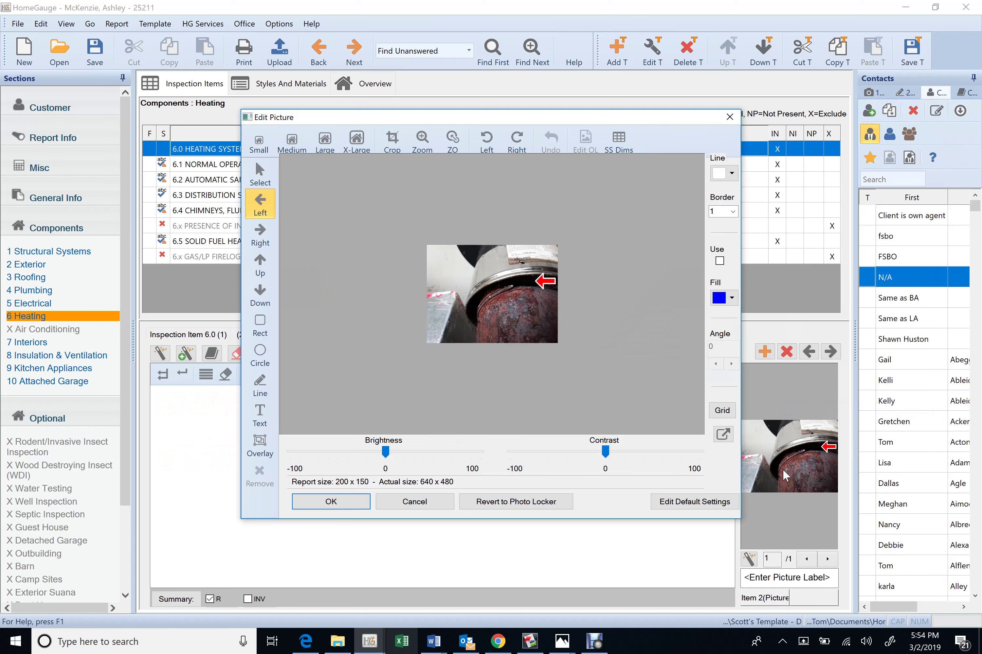
{"action": "left_click", "coordinate": [412, 503]}
{"action": "right_click", "coordinate": [758, 469]}
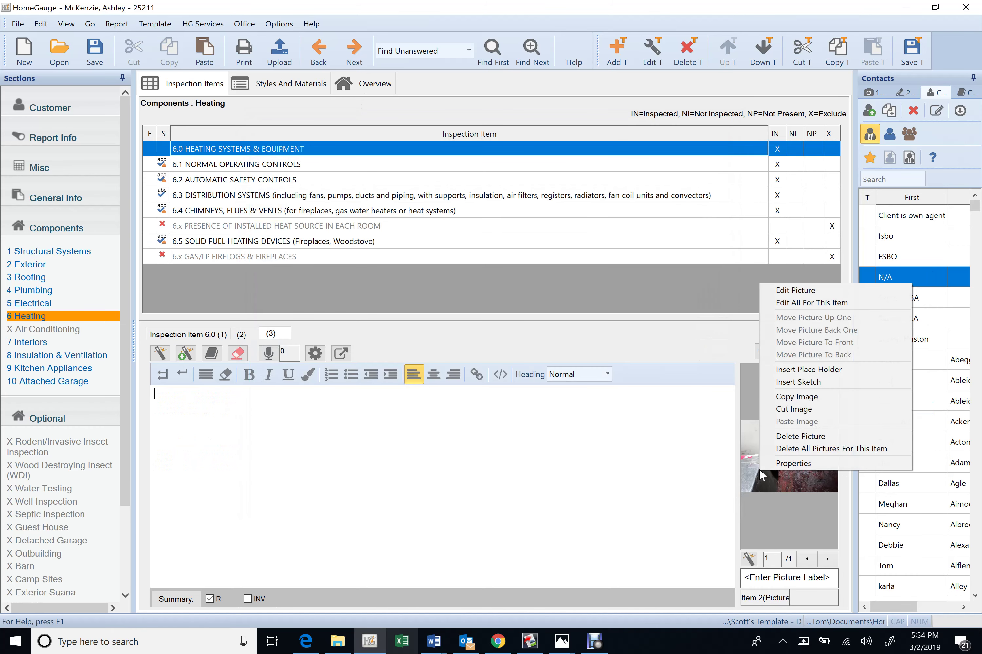
{"action": "left_click", "coordinate": [800, 436]}
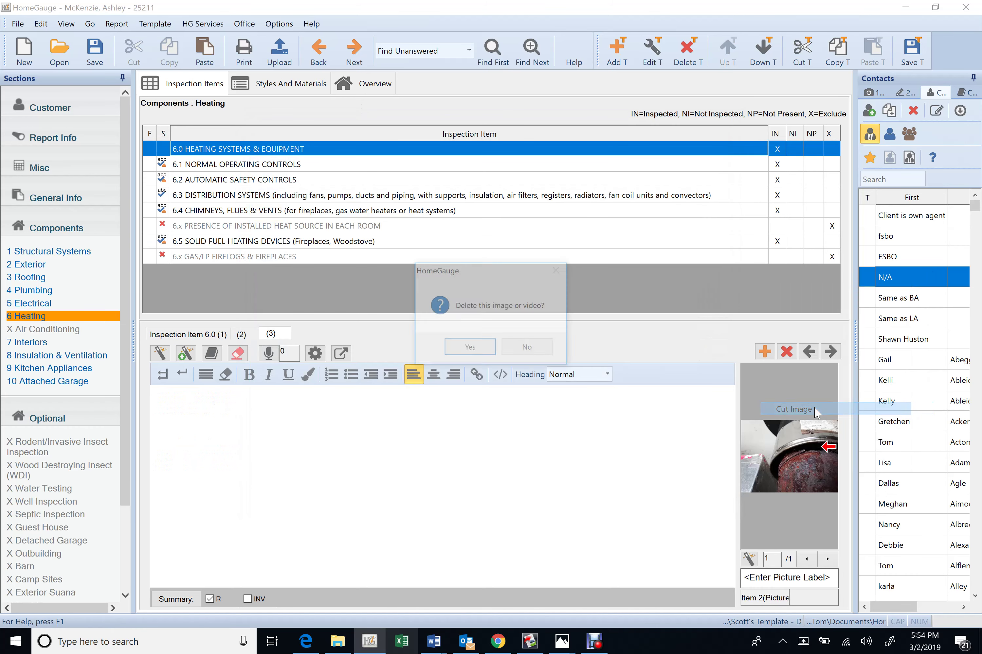
{"action": "left_click", "coordinate": [473, 353]}
{"action": "left_click", "coordinate": [786, 351]}
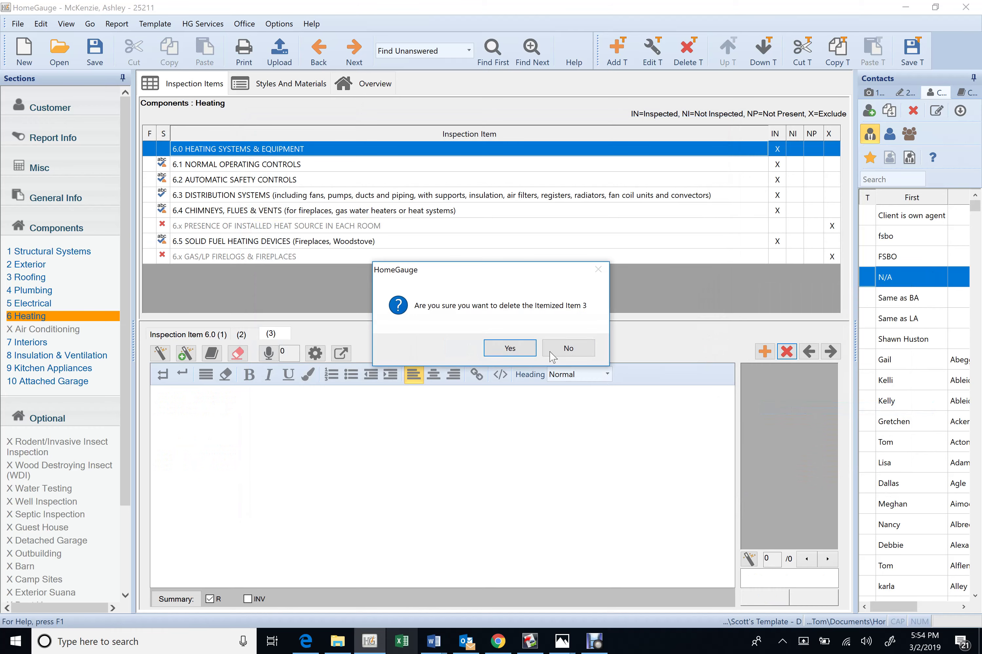
{"action": "left_click", "coordinate": [523, 353]}
Step: Paste the rusted flue photo into 6.5, remove the blank line between paragraphs, and save
{"action": "left_click", "coordinate": [588, 242]}
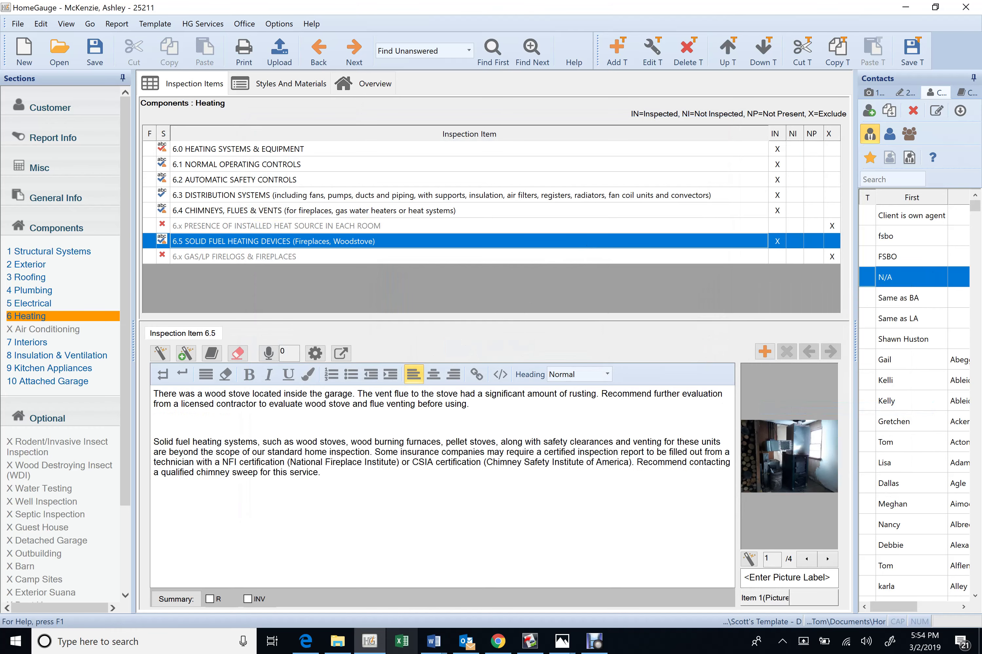
{"action": "right_click", "coordinate": [823, 466]}
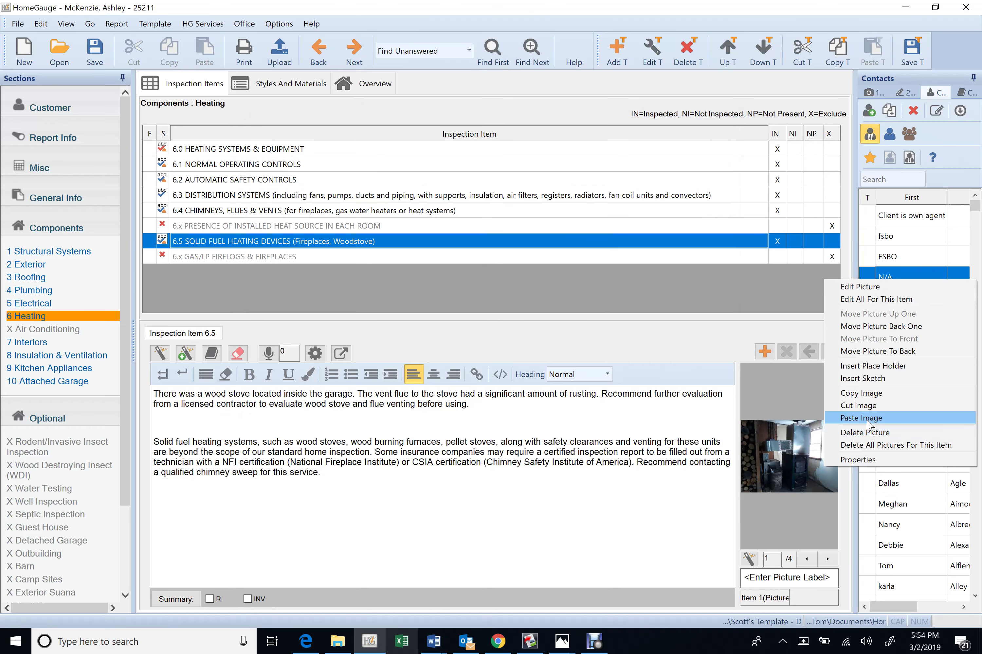
{"action": "left_click", "coordinate": [878, 422]}
{"action": "left_click", "coordinate": [353, 505]}
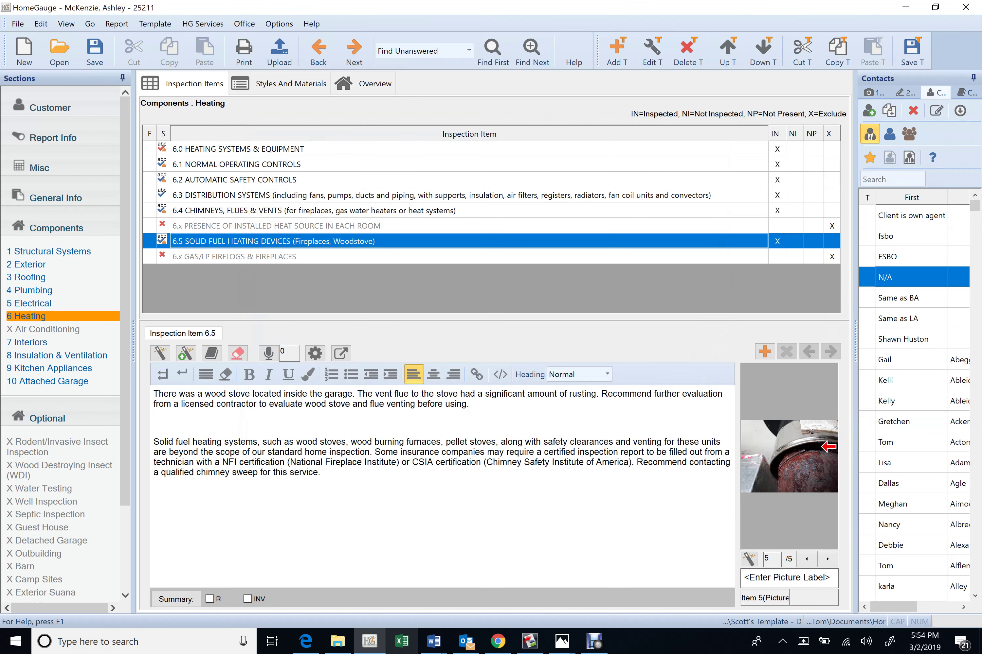
{"action": "key", "text": "BackSpace"}
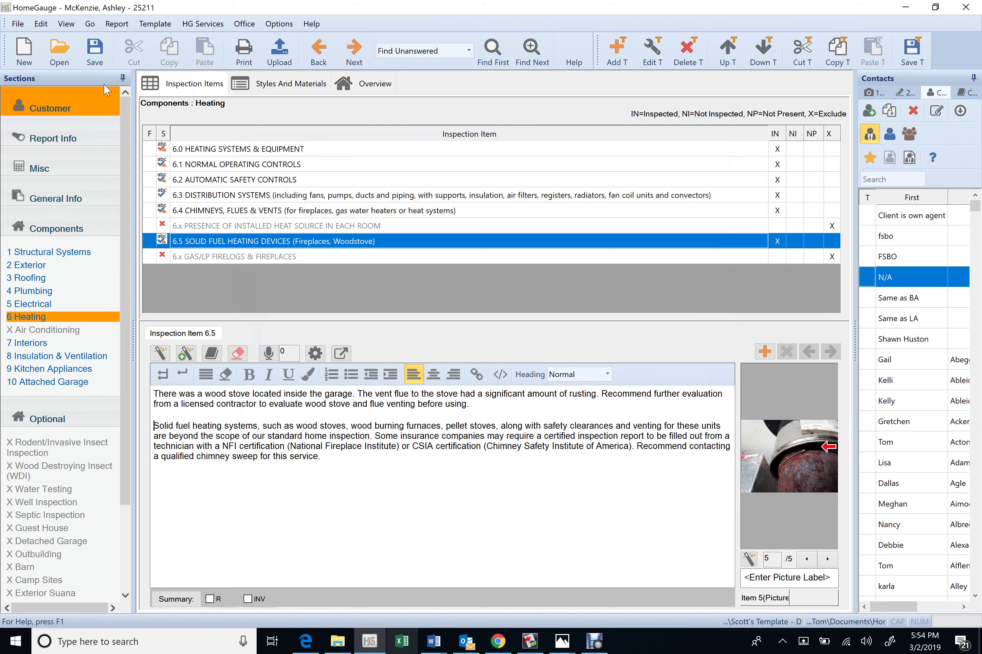
{"action": "left_click", "coordinate": [95, 50]}
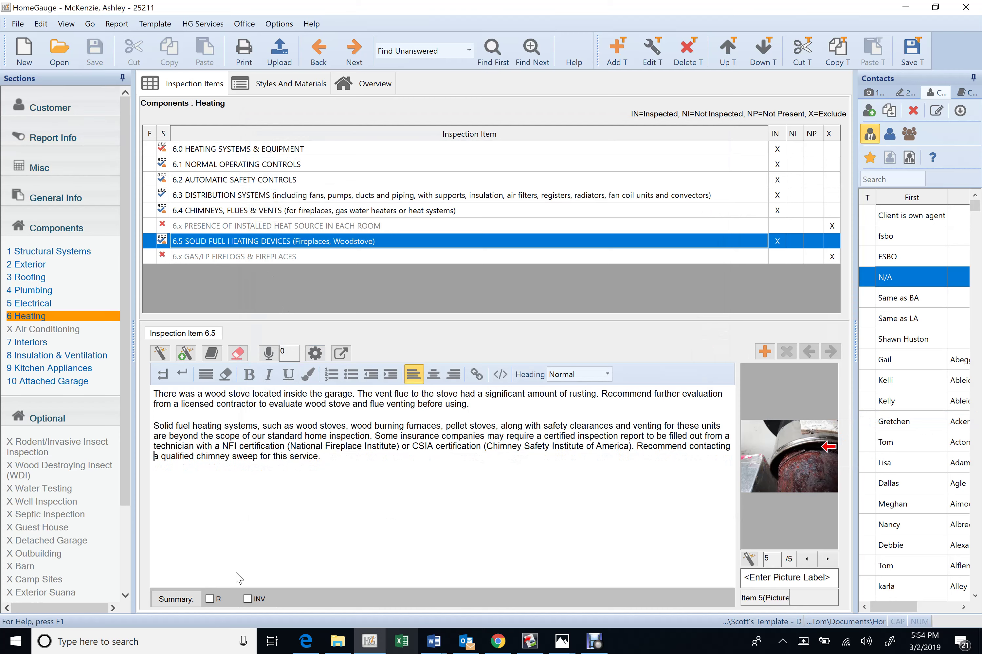
{"action": "left_click", "coordinate": [286, 153]}
Step: Edit the 6.3 Distribution Systems duct comment to recommend additional heat ducts and tick INV
{"action": "left_click", "coordinate": [240, 334]}
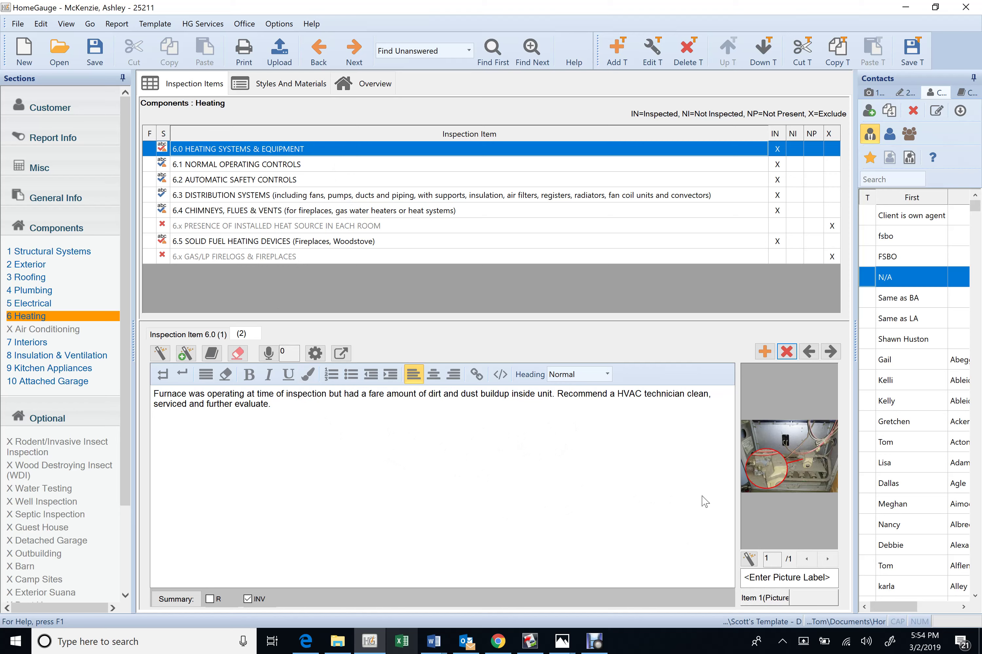
{"action": "left_click", "coordinate": [214, 165]}
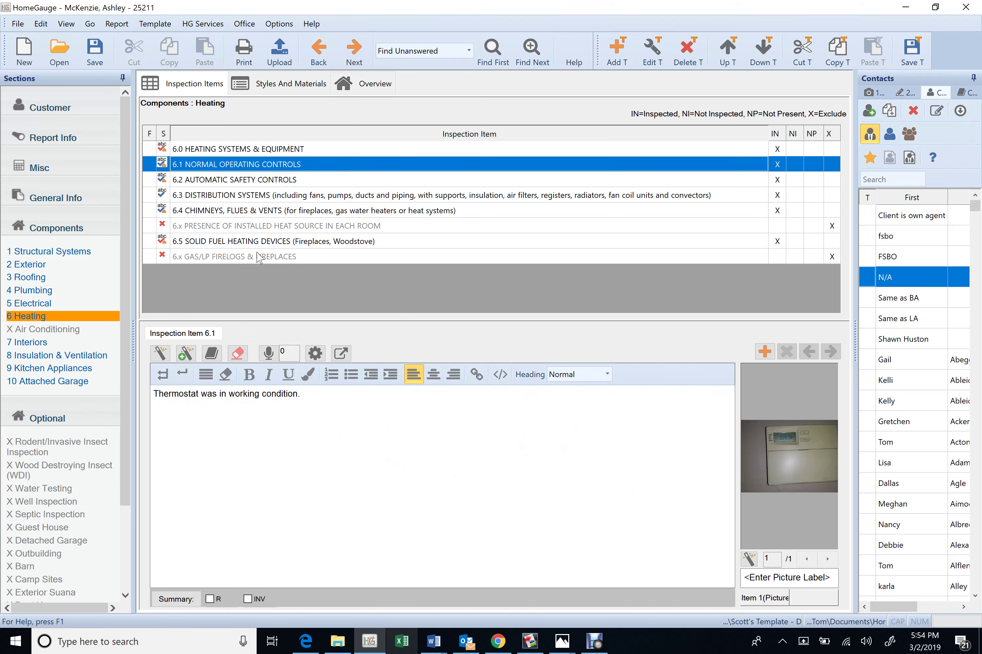
{"action": "left_click", "coordinate": [277, 185]}
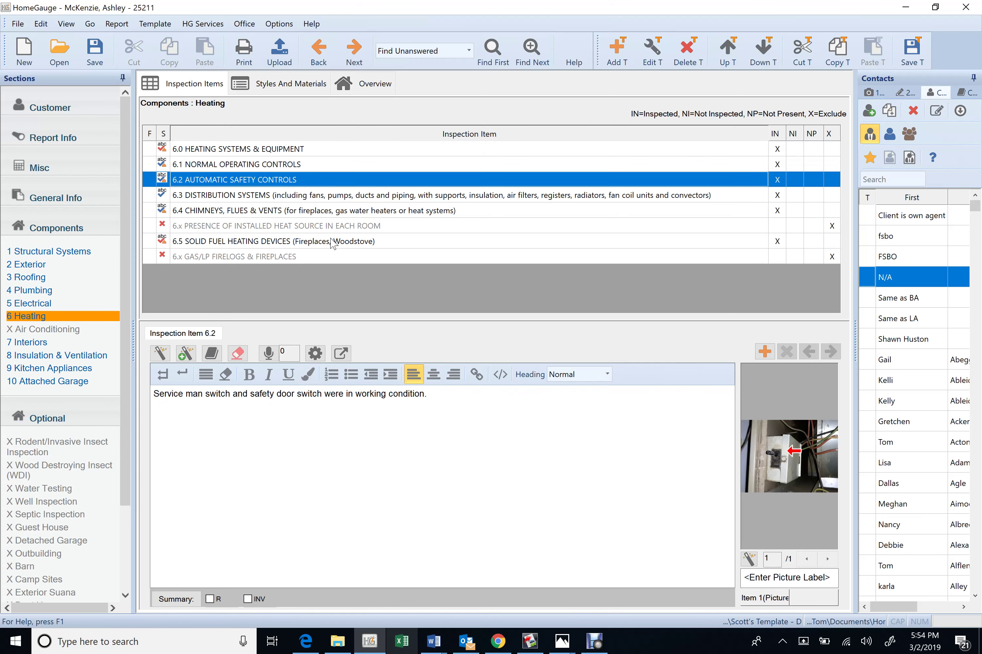
{"action": "left_click", "coordinate": [236, 198]}
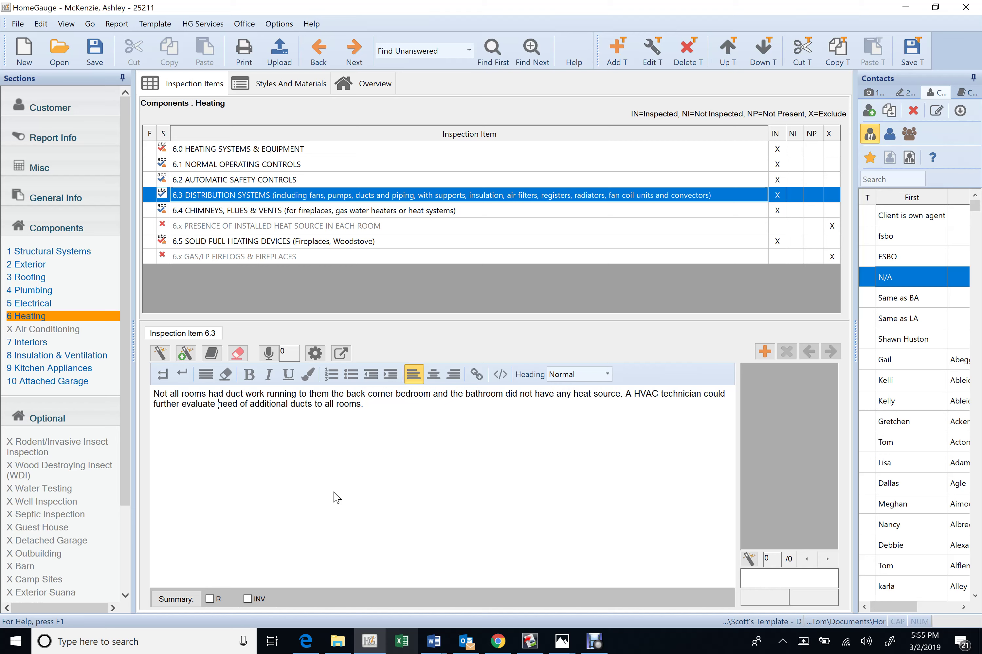
{"action": "type", "text": "t have any"}
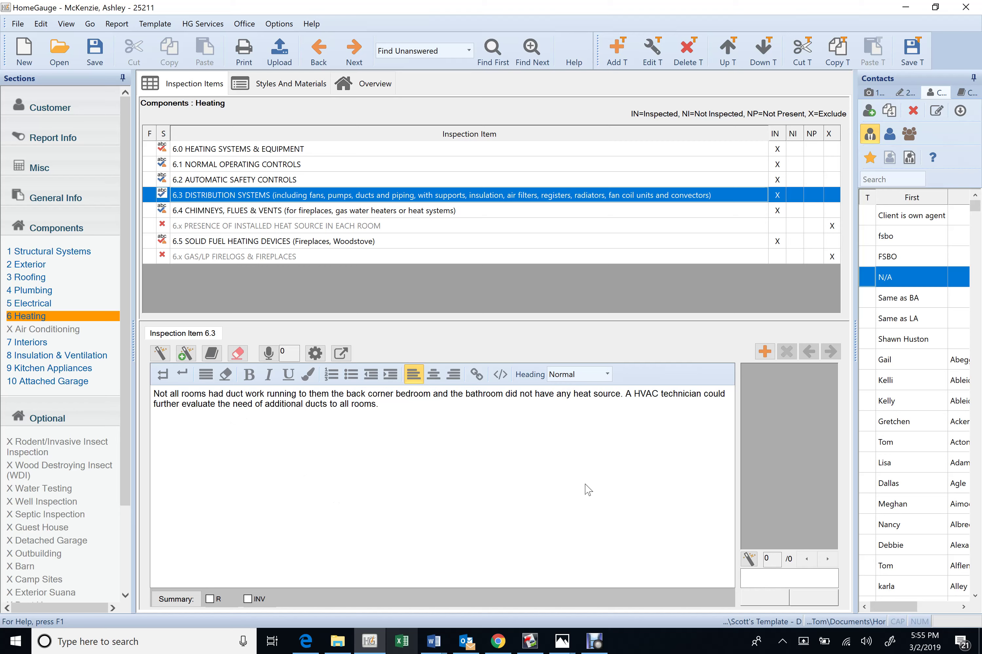
{"action": "type", "text": " heat"}
{"action": "left_click", "coordinate": [248, 599]}
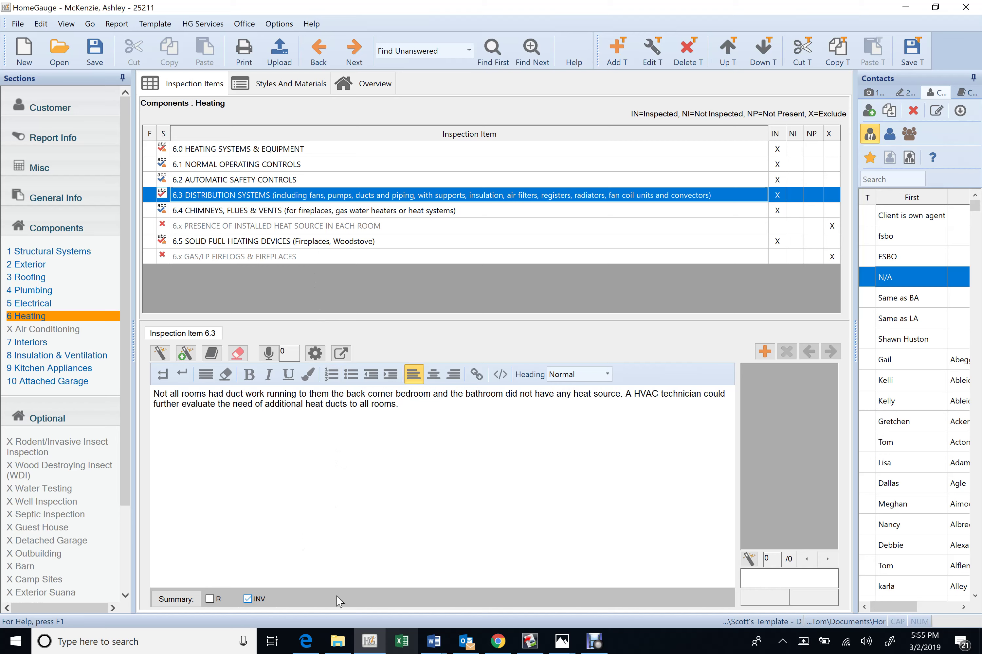
{"action": "left_click", "coordinate": [252, 215]}
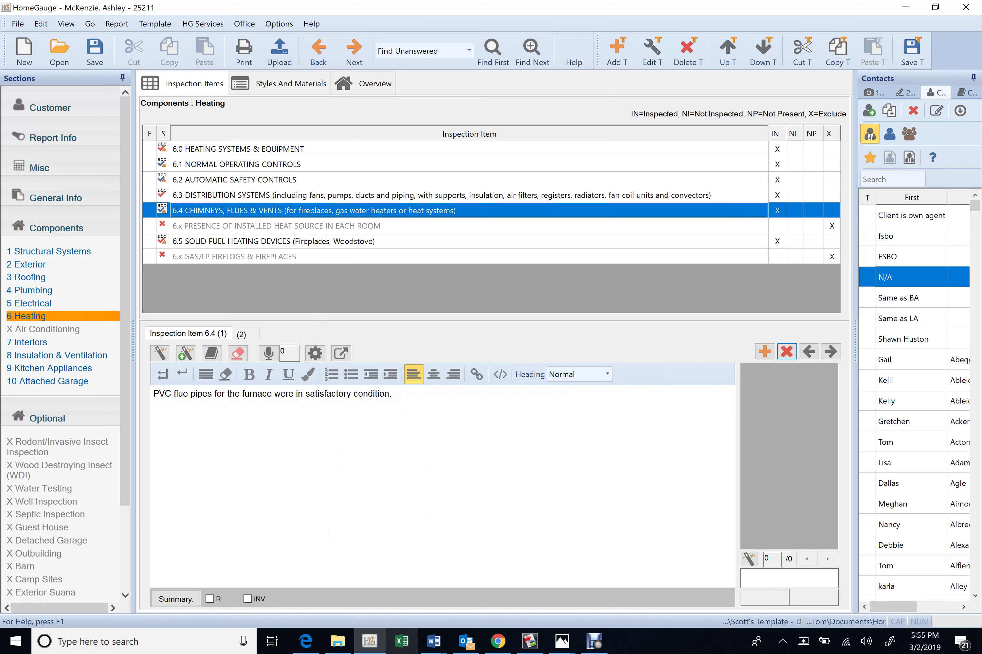
{"action": "left_click_drag", "start_coordinate": [153, 394], "coordinate": [396, 393]}
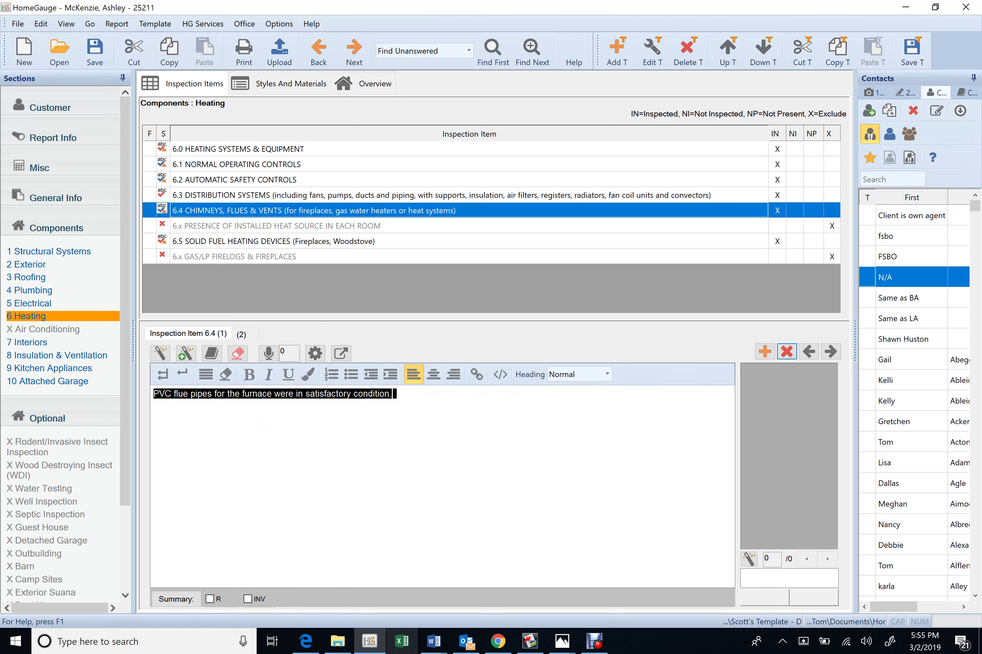
Step: Glance at the Word comments and PhotoLocker folder, then read item 6.4's second comment
{"action": "left_click", "coordinate": [435, 418]}
{"action": "left_click", "coordinate": [433, 641]}
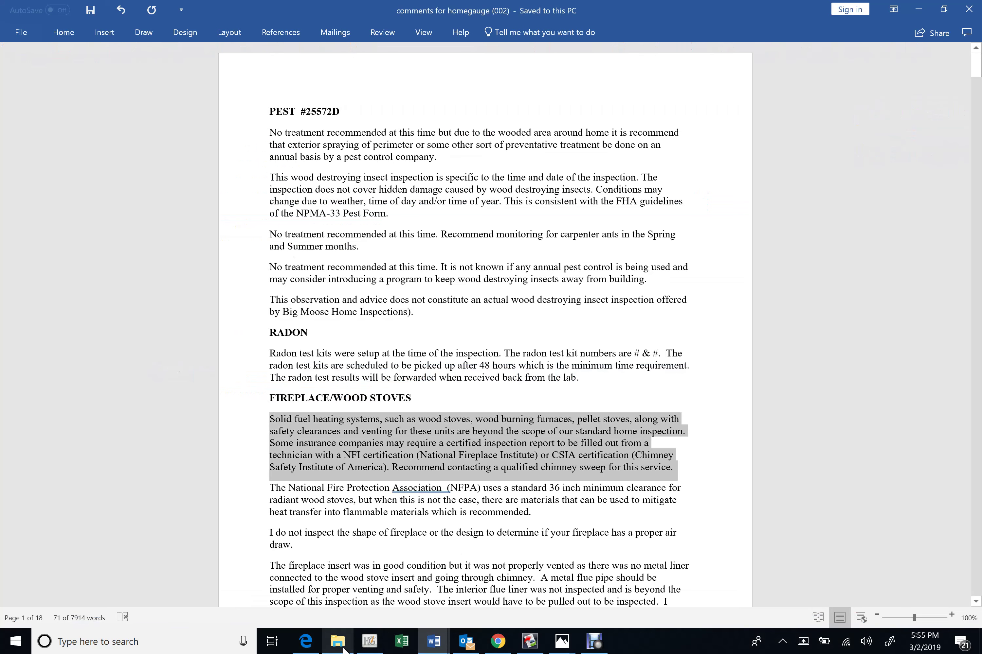
{"action": "left_click", "coordinate": [337, 641]}
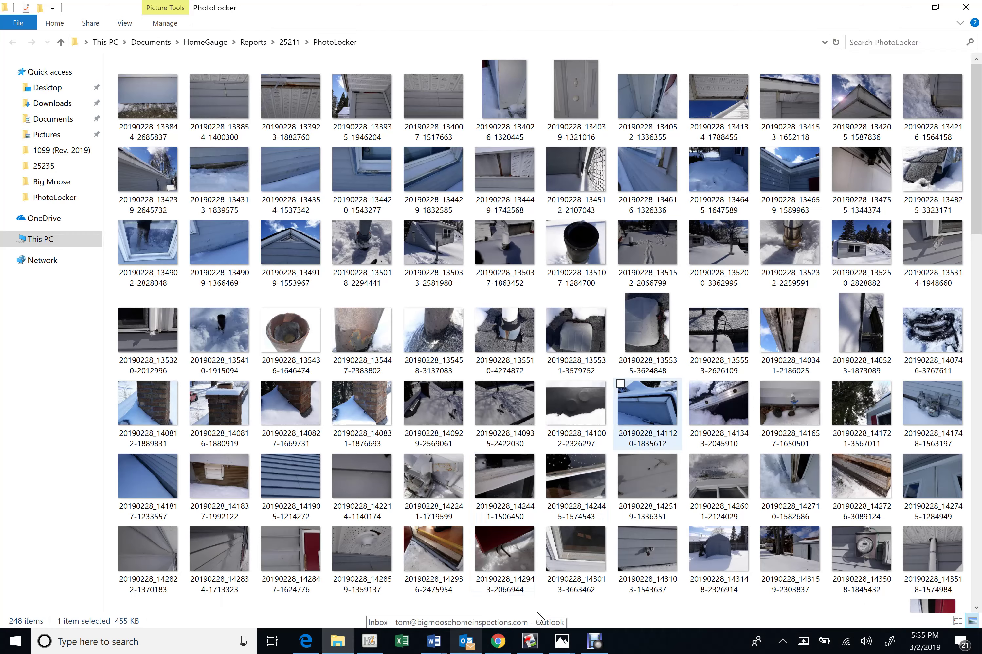
{"action": "left_click", "coordinate": [498, 641]}
{"action": "left_click", "coordinate": [370, 642]}
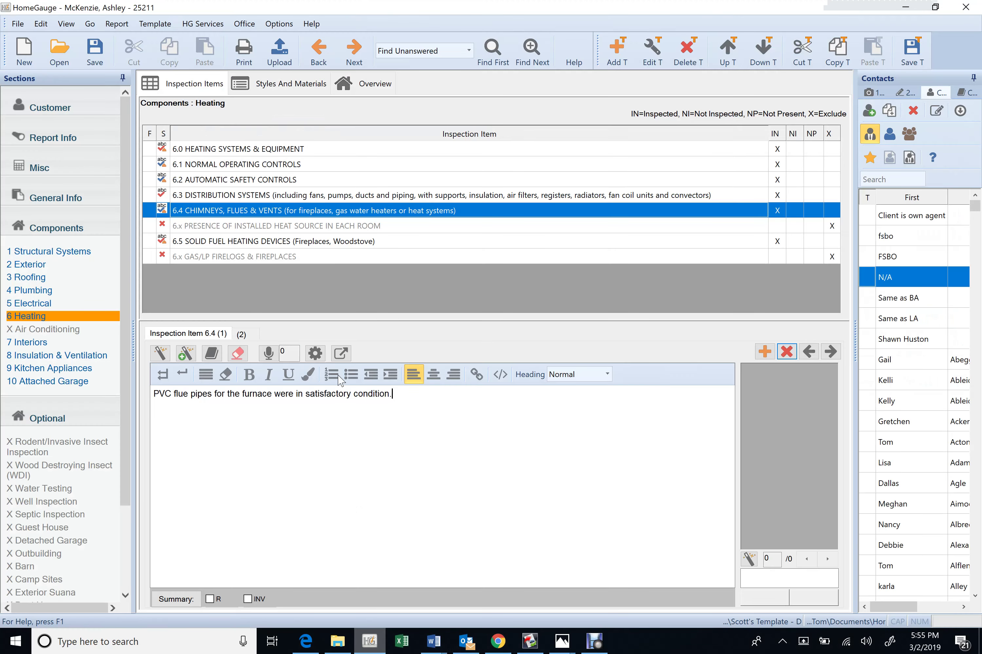
{"action": "left_click", "coordinate": [242, 335]}
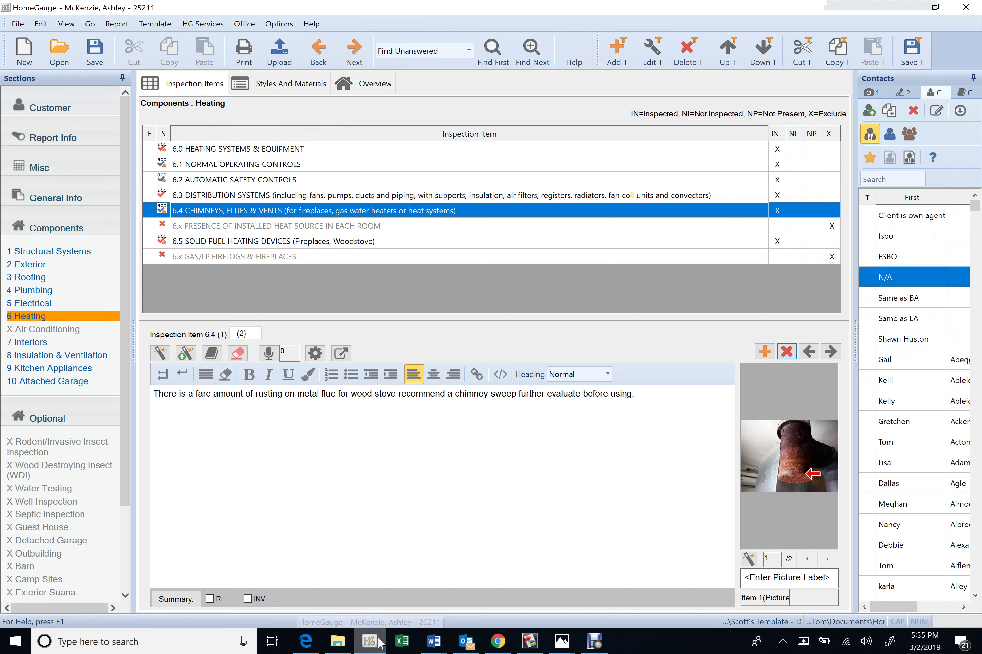
{"action": "left_click", "coordinate": [497, 642]}
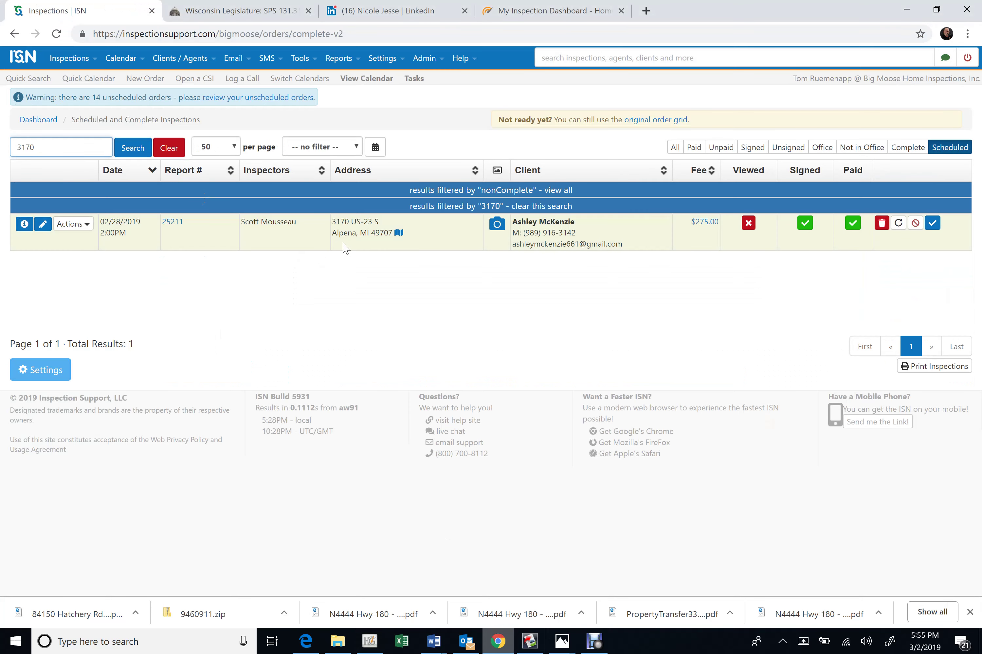
Step: Copy the property's street address and search it in a new tab to open its Zillow listing
{"action": "left_click_drag", "start_coordinate": [332, 219], "coordinate": [404, 235]}
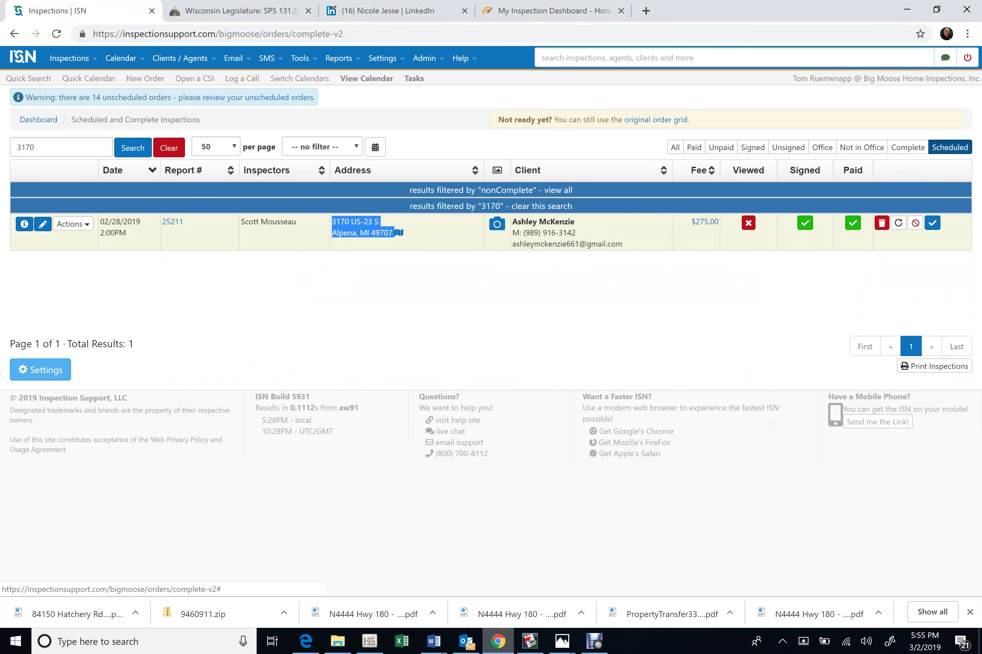
{"action": "right_click", "coordinate": [384, 232]}
{"action": "left_click", "coordinate": [407, 241]}
{"action": "left_click", "coordinate": [645, 12]}
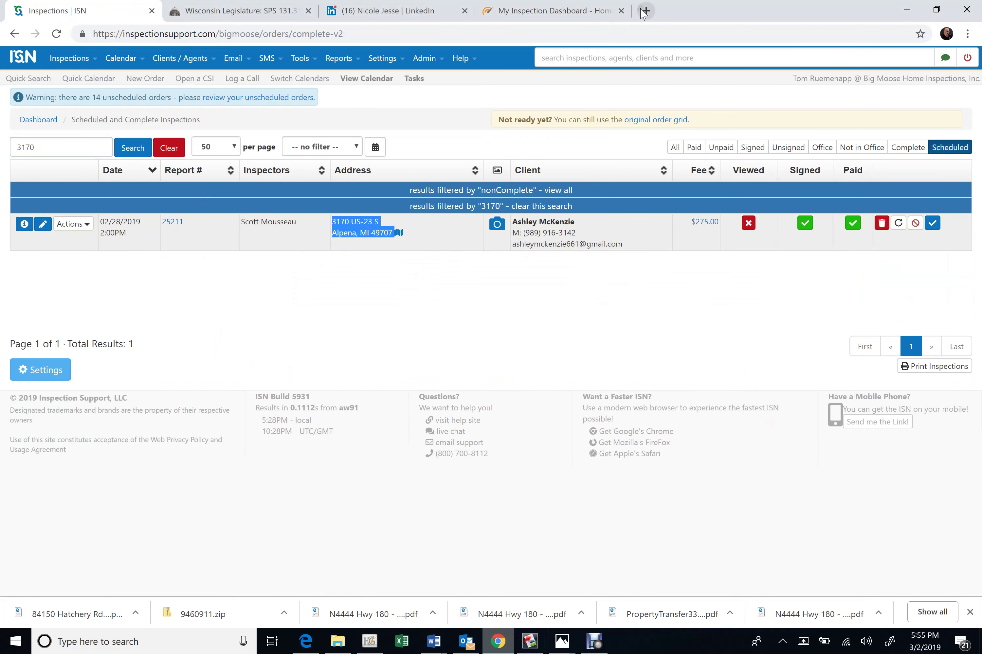
{"action": "right_click", "coordinate": [445, 264]}
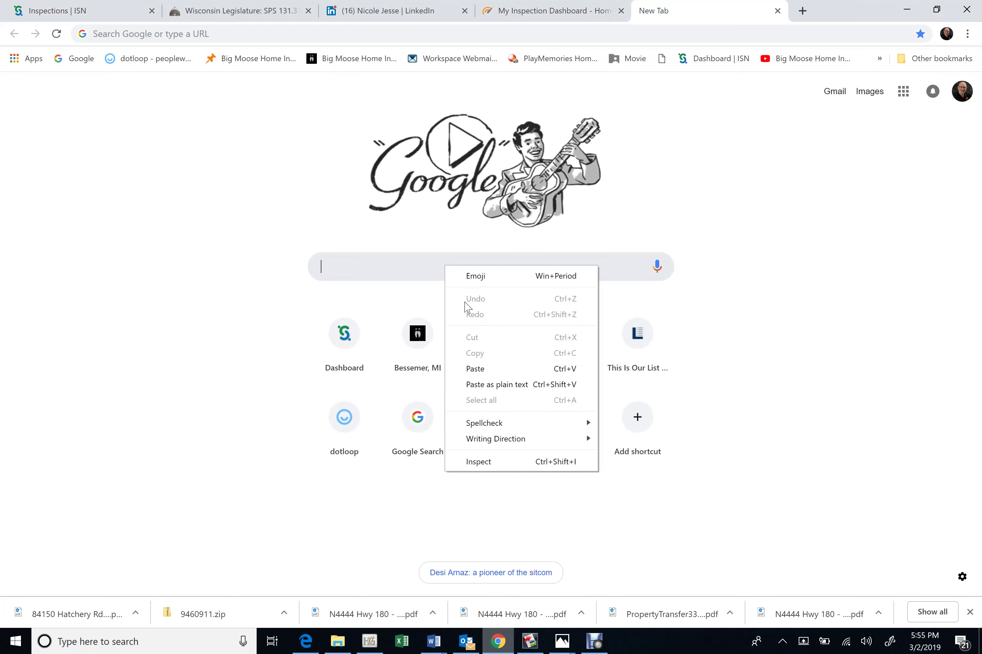
{"action": "left_click", "coordinate": [473, 370]}
{"action": "key", "text": "Return"}
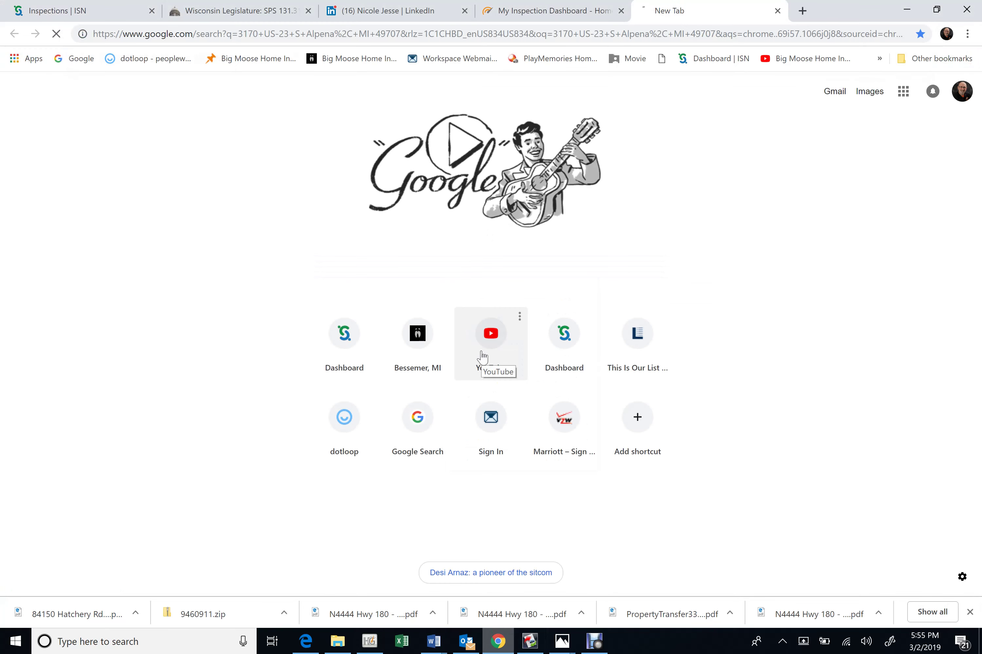
{"action": "left_click", "coordinate": [222, 469]}
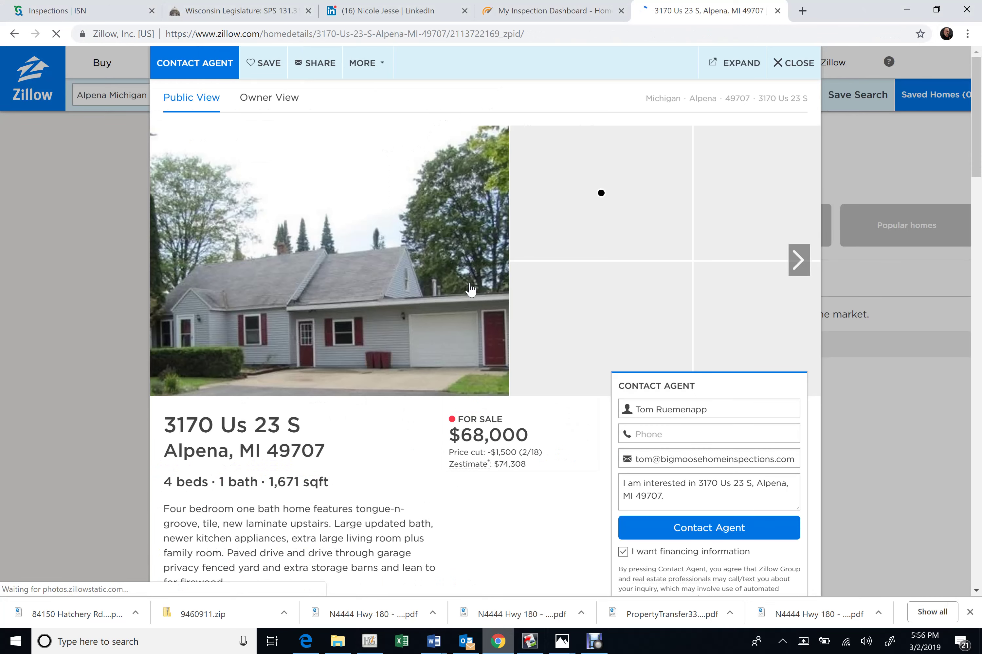
Step: Page through all the Zillow listing photos, then close the listing and the Zillow tab
{"action": "left_click", "coordinate": [801, 266]}
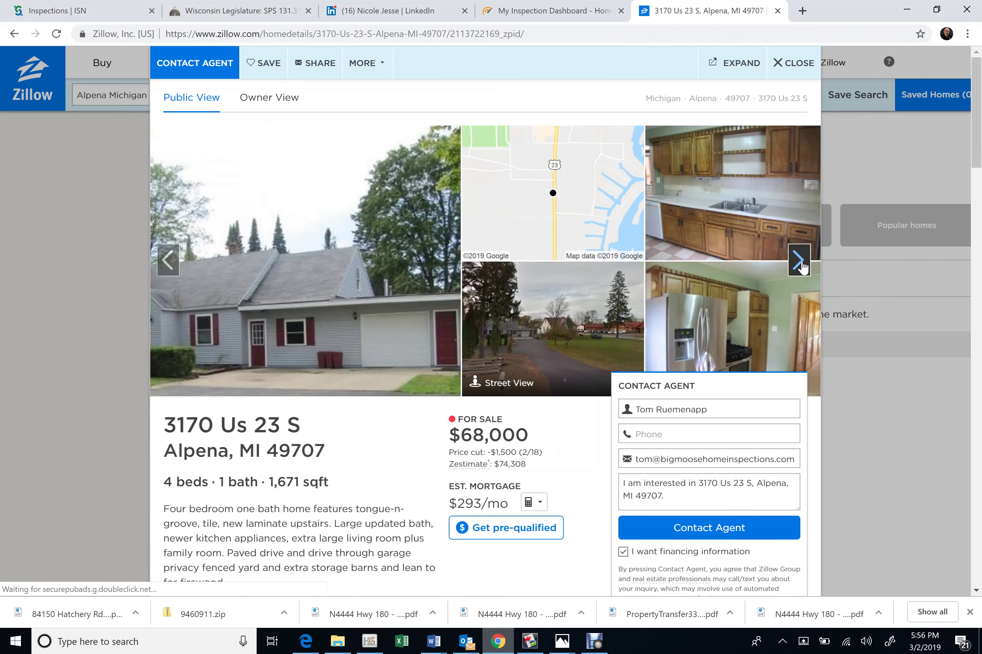
{"action": "left_click", "coordinate": [800, 261]}
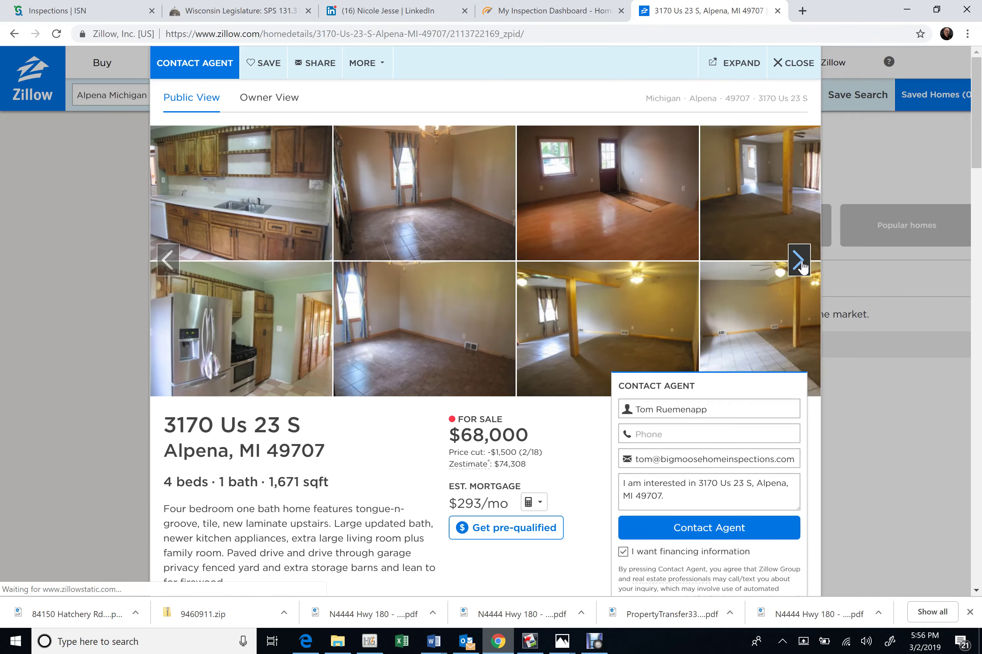
{"action": "left_click", "coordinate": [802, 266]}
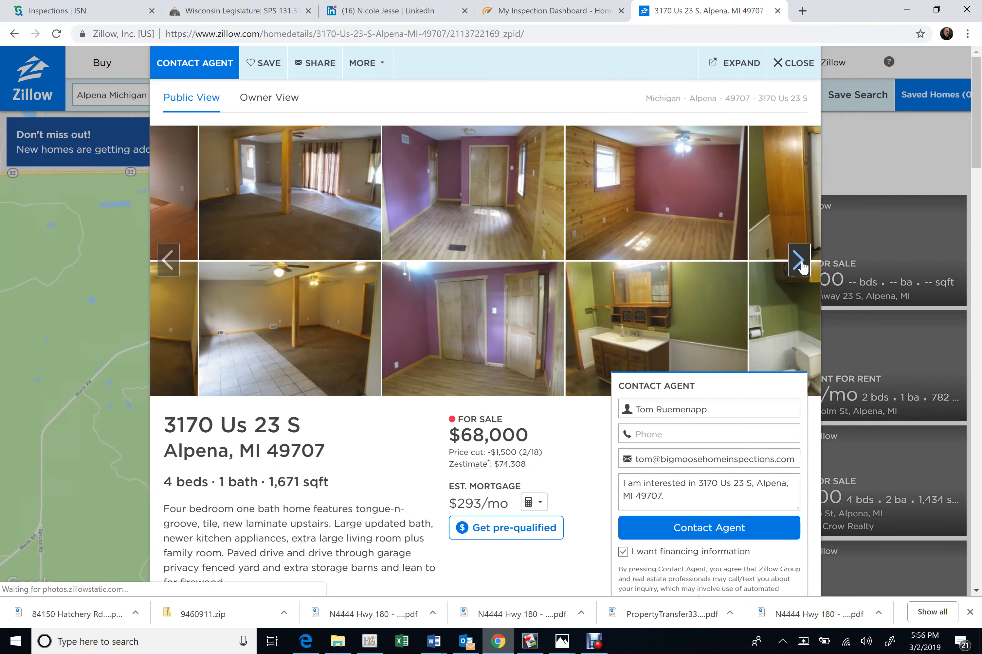
{"action": "left_click", "coordinate": [801, 266]}
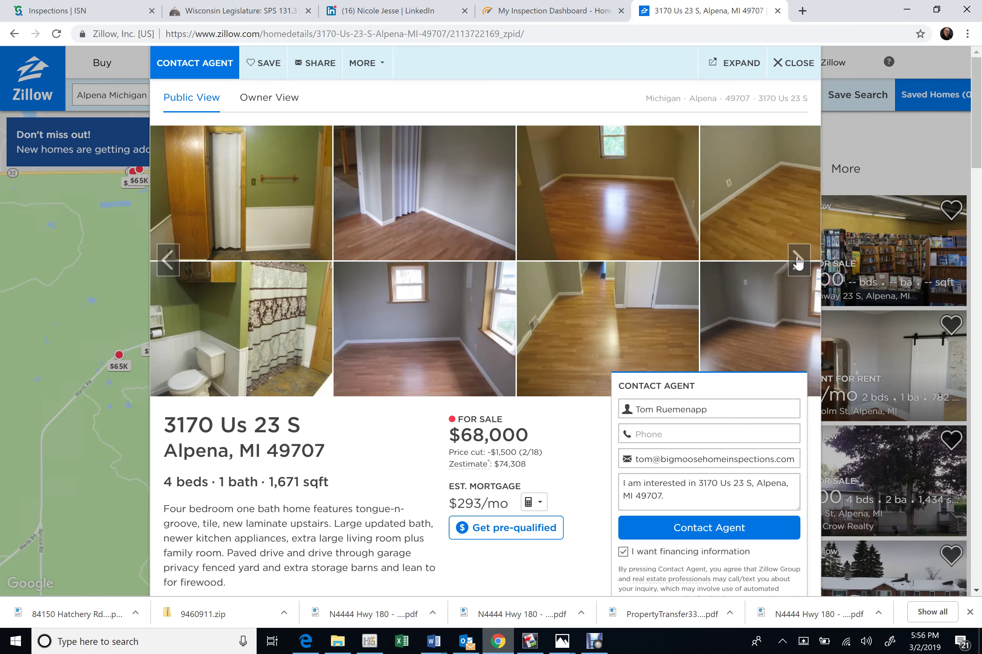
{"action": "left_click", "coordinate": [797, 266]}
{"action": "left_click", "coordinate": [797, 265]}
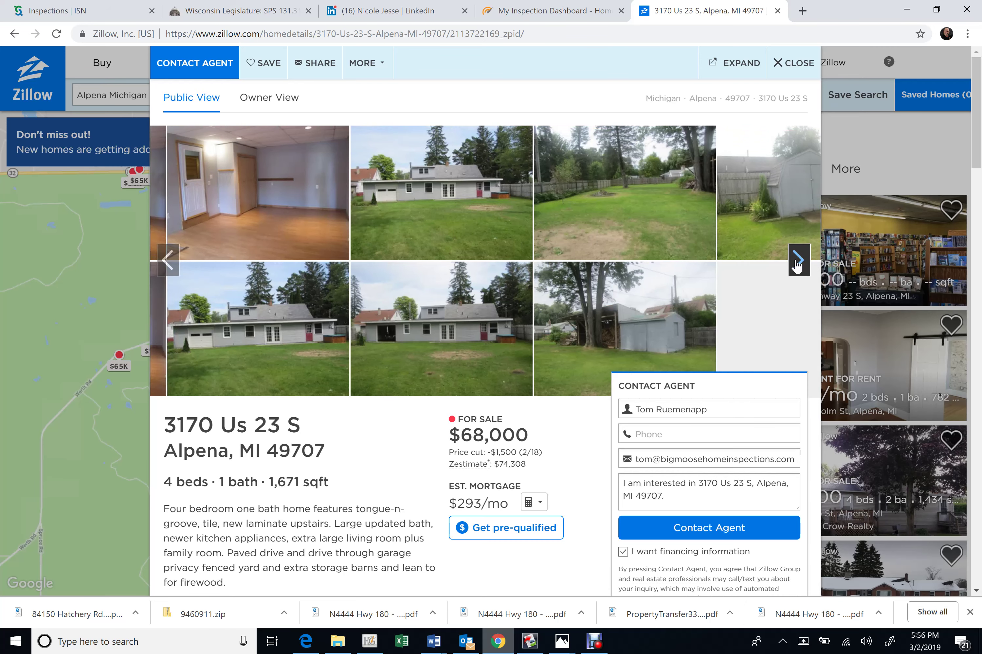
{"action": "left_click", "coordinate": [798, 266]}
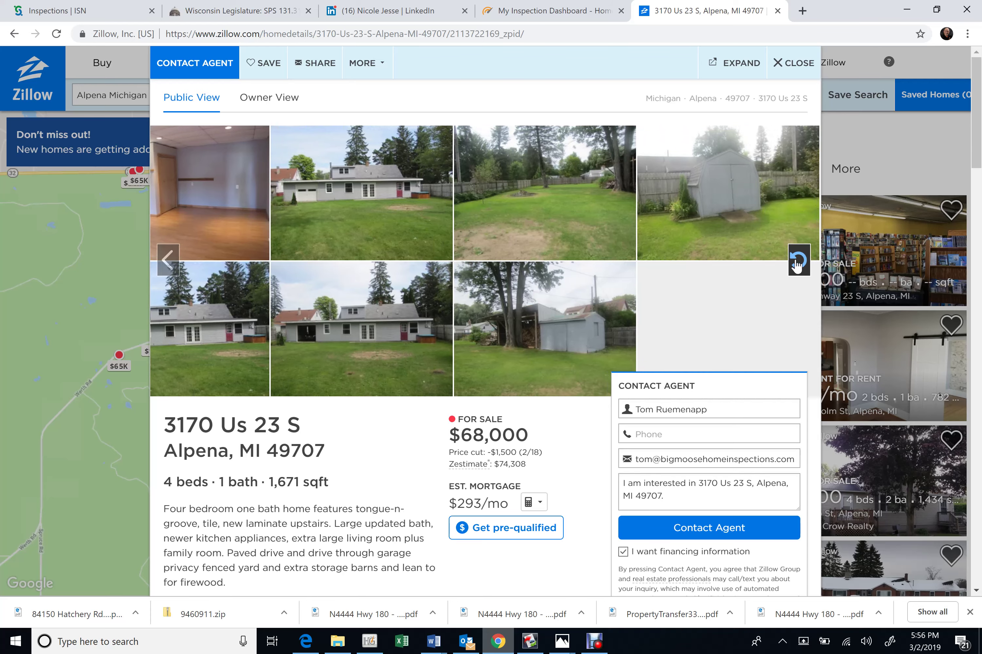
{"action": "left_click", "coordinate": [796, 71]}
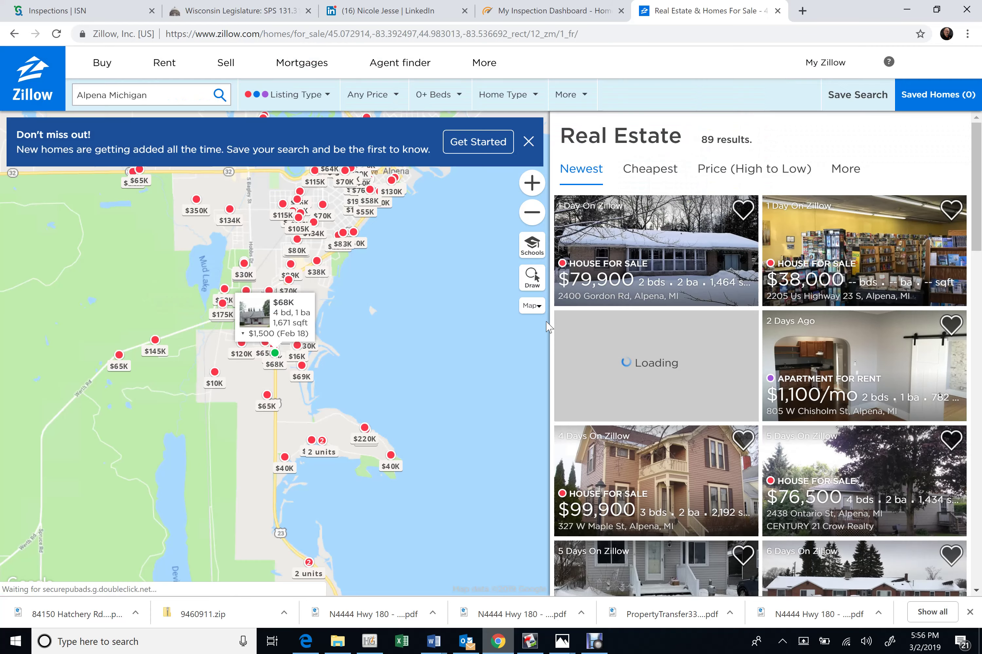
{"action": "left_click", "coordinate": [777, 10]}
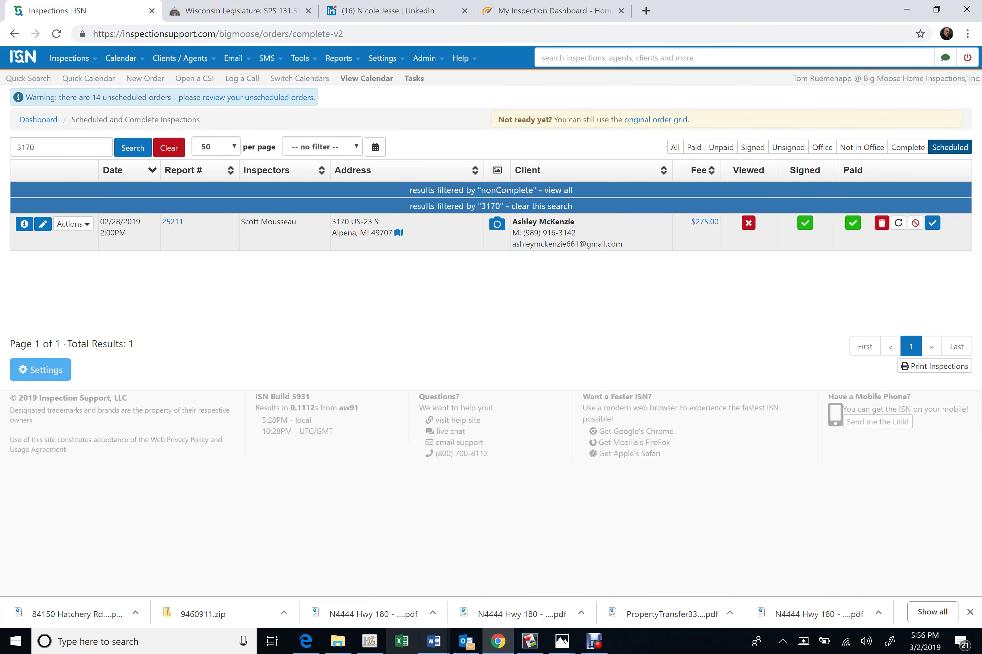
{"action": "left_click", "coordinate": [369, 641]}
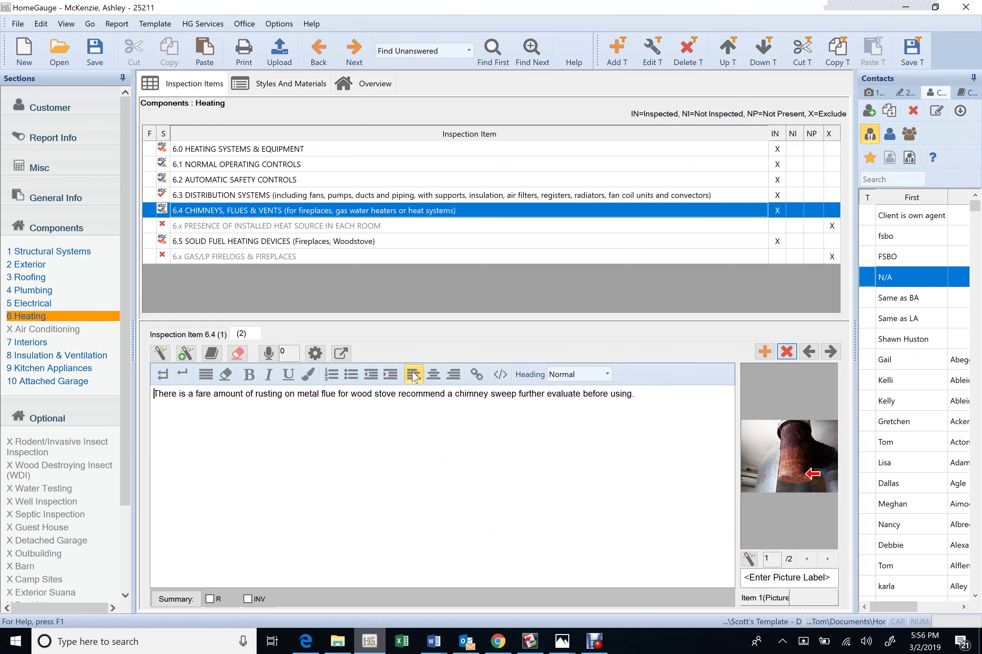
Step: Review item 6.5's wood stove photos up to the rusty flue picture
{"action": "left_click", "coordinate": [651, 404]}
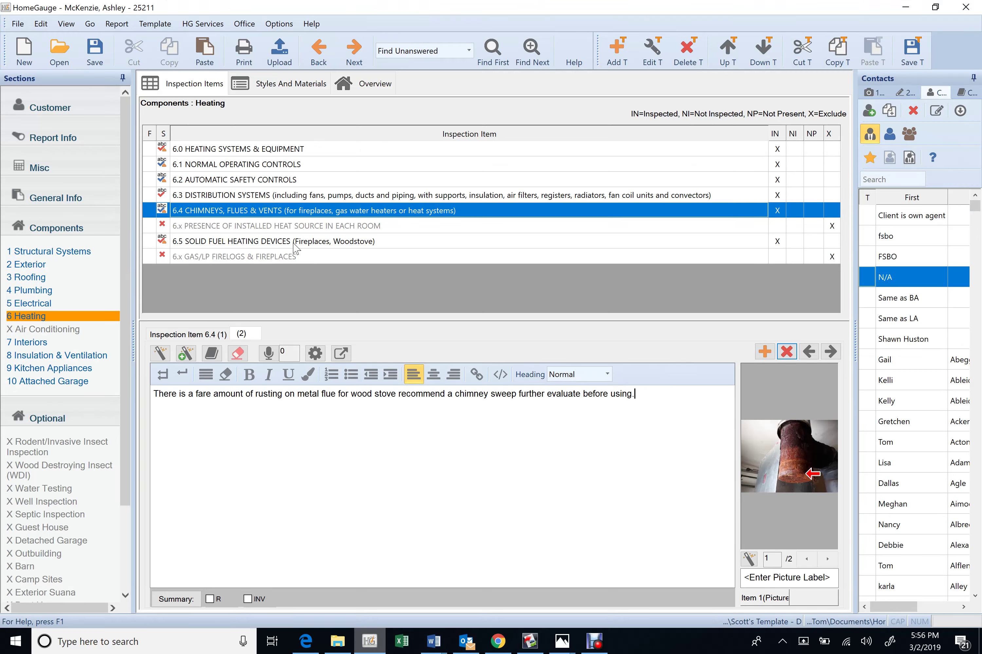
{"action": "left_click", "coordinate": [294, 245]}
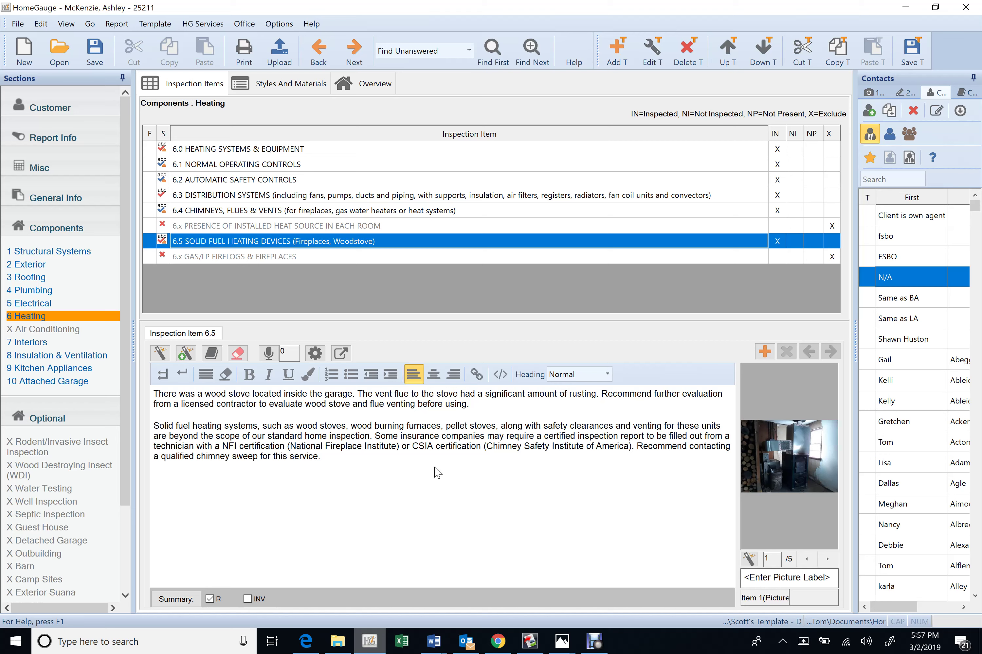
{"action": "left_click", "coordinate": [827, 559]}
{"action": "left_click", "coordinate": [827, 558]}
{"action": "left_click", "coordinate": [828, 559]}
{"action": "left_click", "coordinate": [827, 559]}
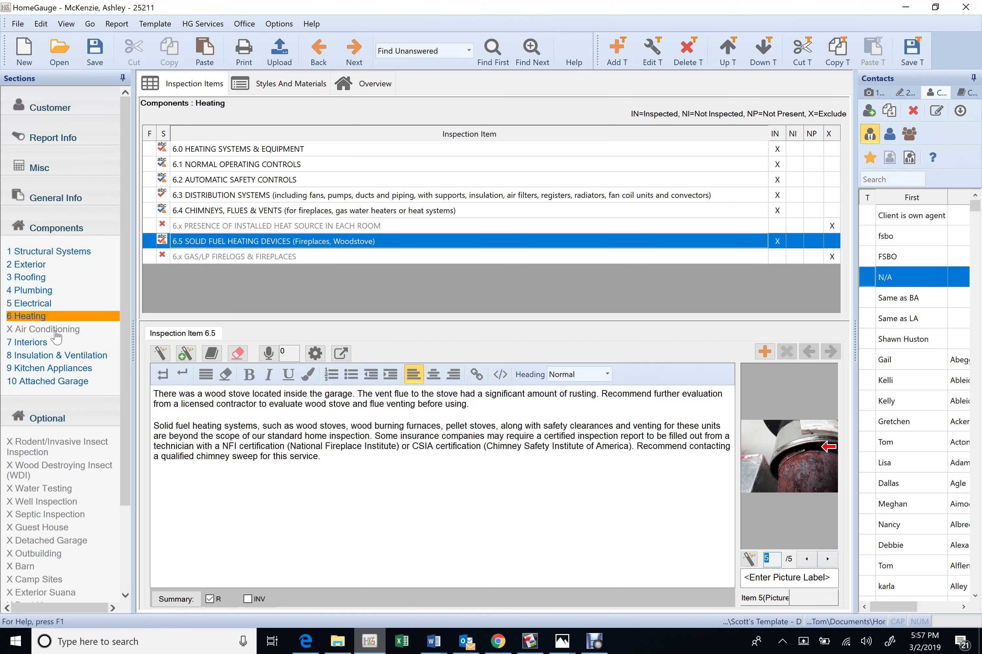
{"action": "left_click", "coordinate": [40, 343]}
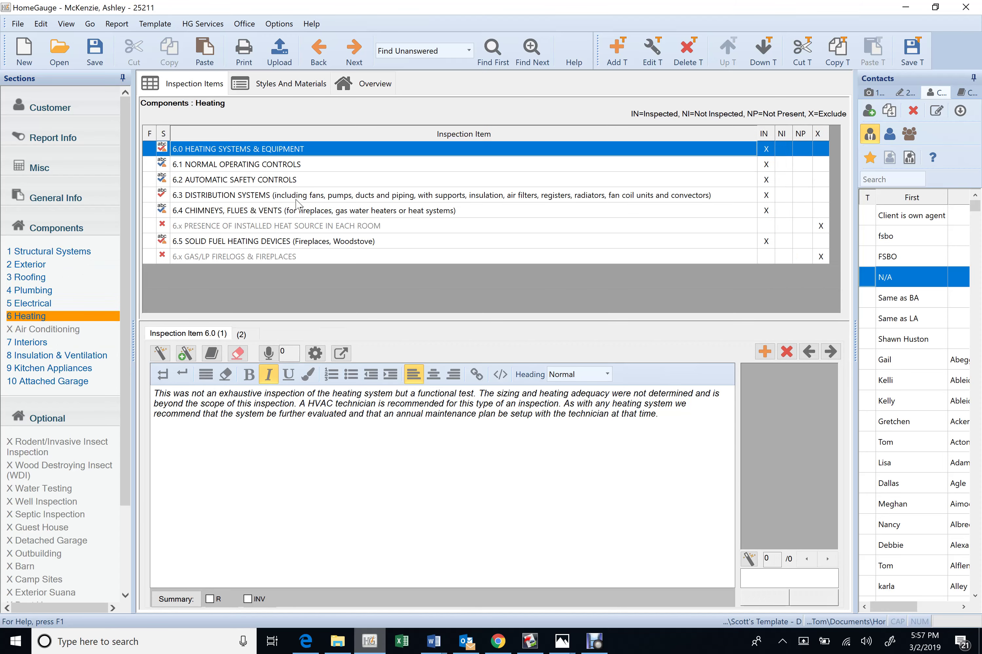
Step: Keep item 6.4's chimney comment by cancelling its deletion, then go to 3 Roofing
{"action": "left_click", "coordinate": [295, 215]}
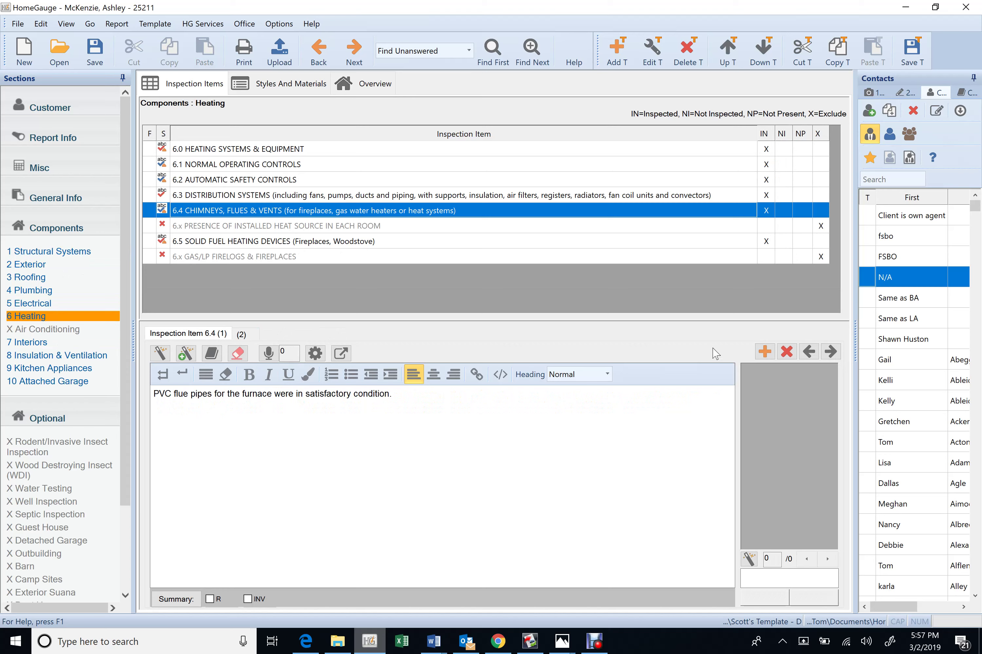
{"action": "left_click", "coordinate": [787, 353]}
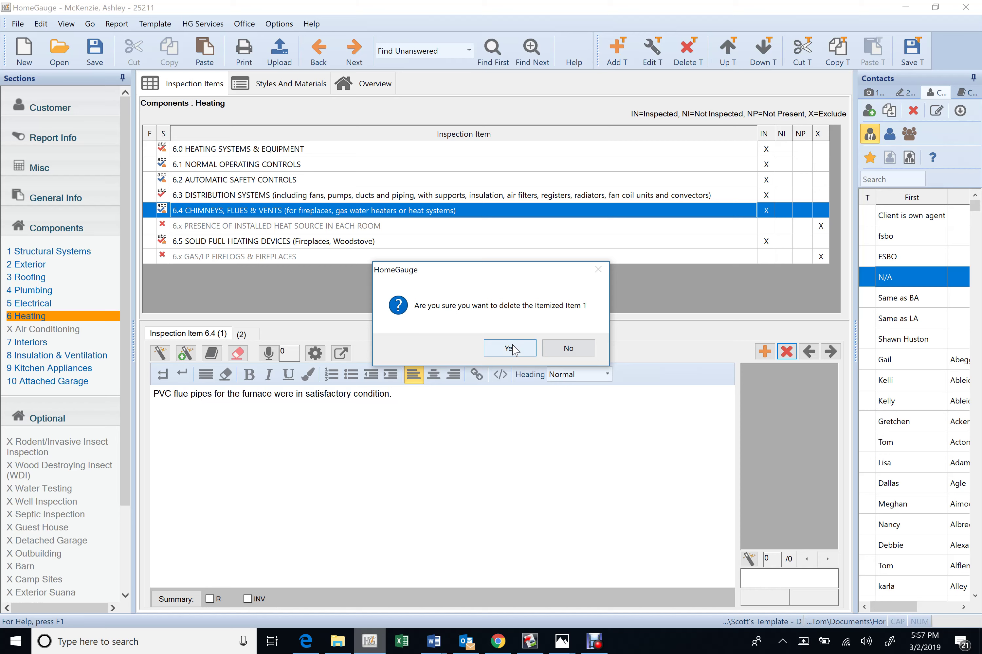
{"action": "left_click", "coordinate": [561, 350]}
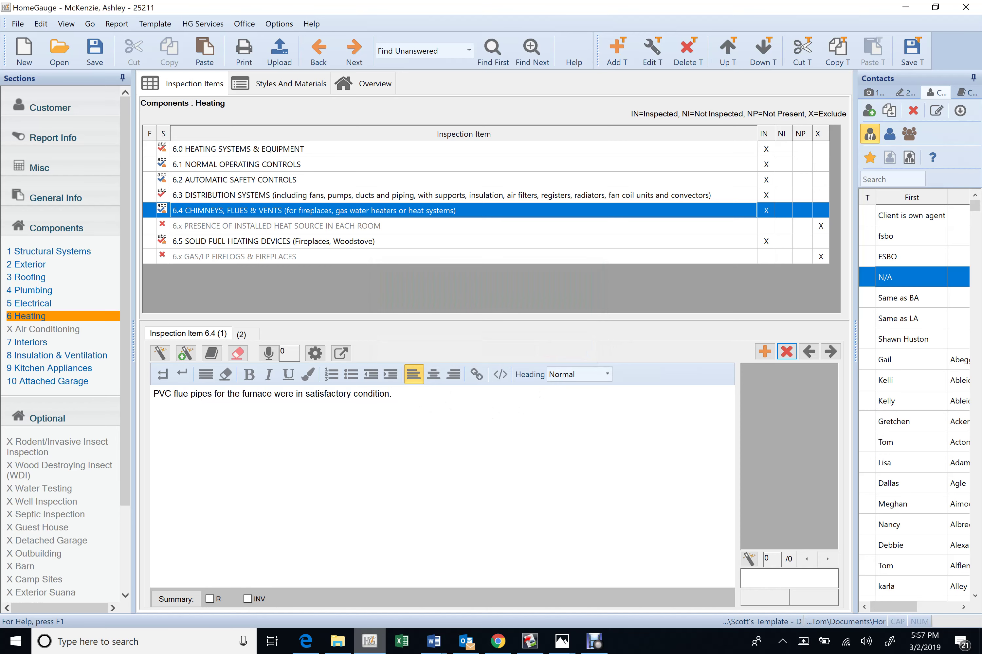
{"action": "left_click", "coordinate": [46, 276]}
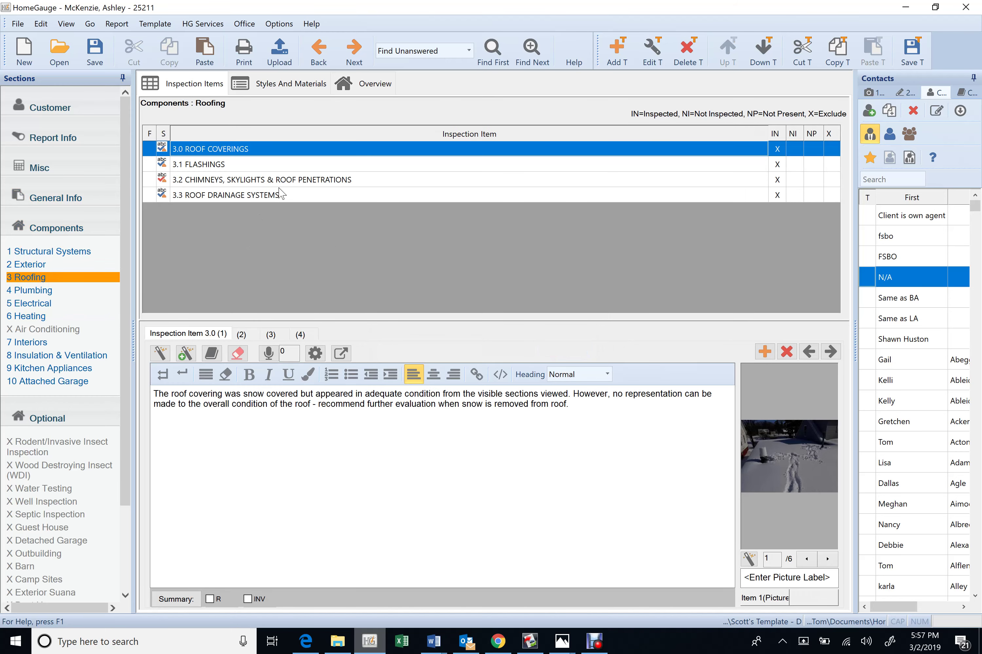
Step: Flip between items 6.4 and 6.5, paging 6.5's photos to the rusted flue
{"action": "left_click", "coordinate": [595, 641]}
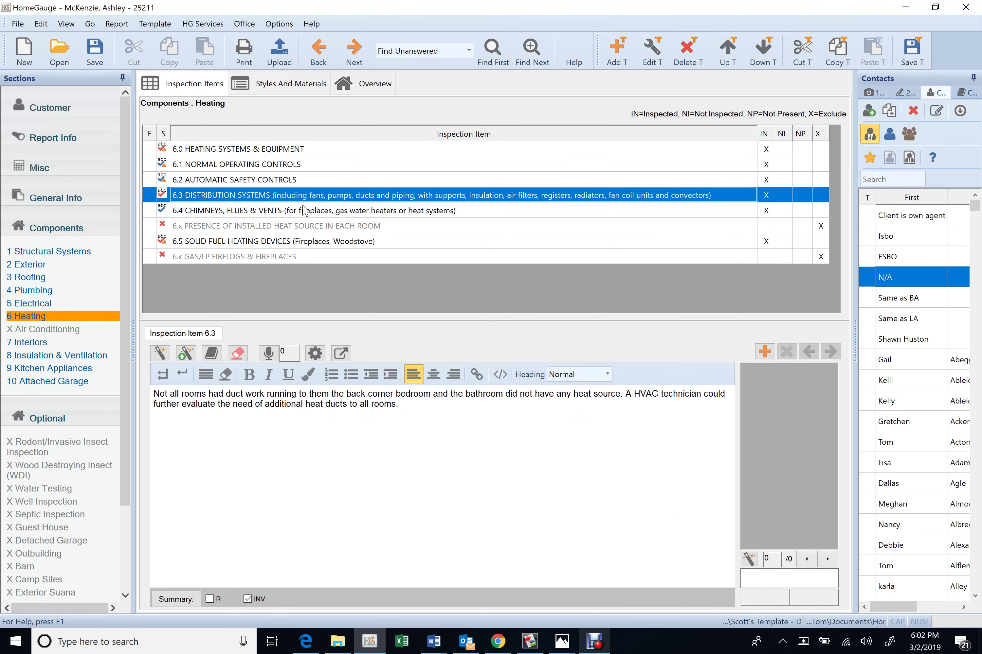
{"action": "left_click", "coordinate": [302, 210]}
{"action": "left_click", "coordinate": [300, 242]}
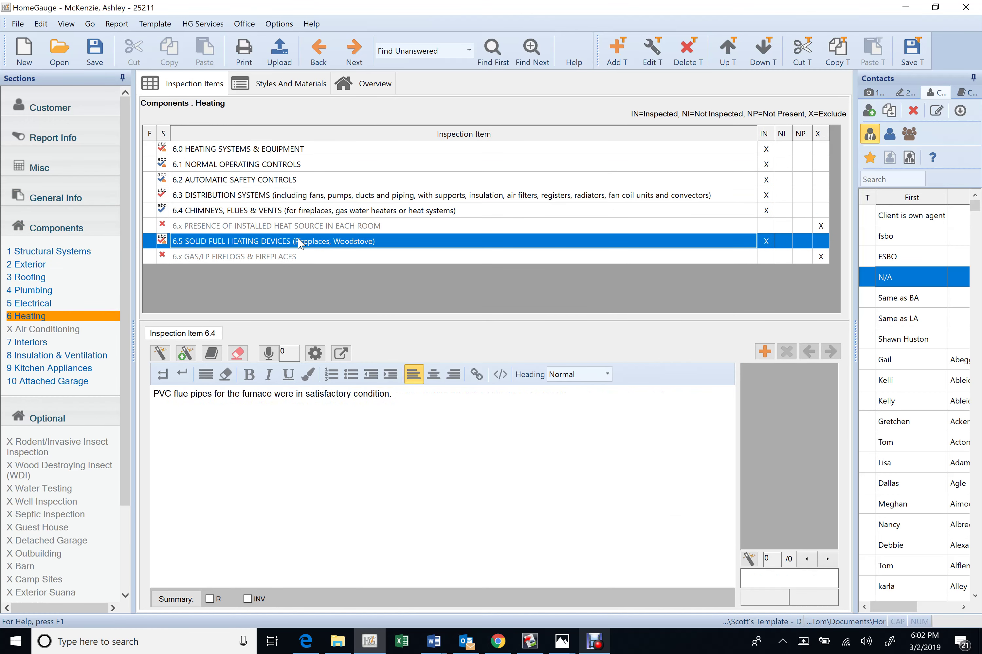
{"action": "left_click", "coordinate": [300, 212]}
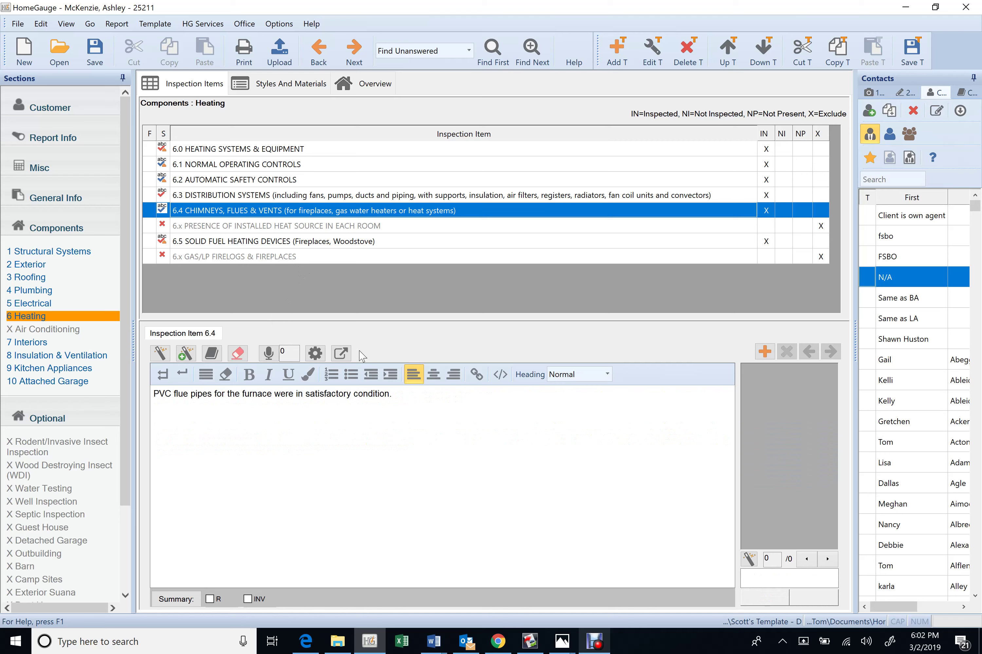
{"action": "left_click", "coordinate": [322, 245]}
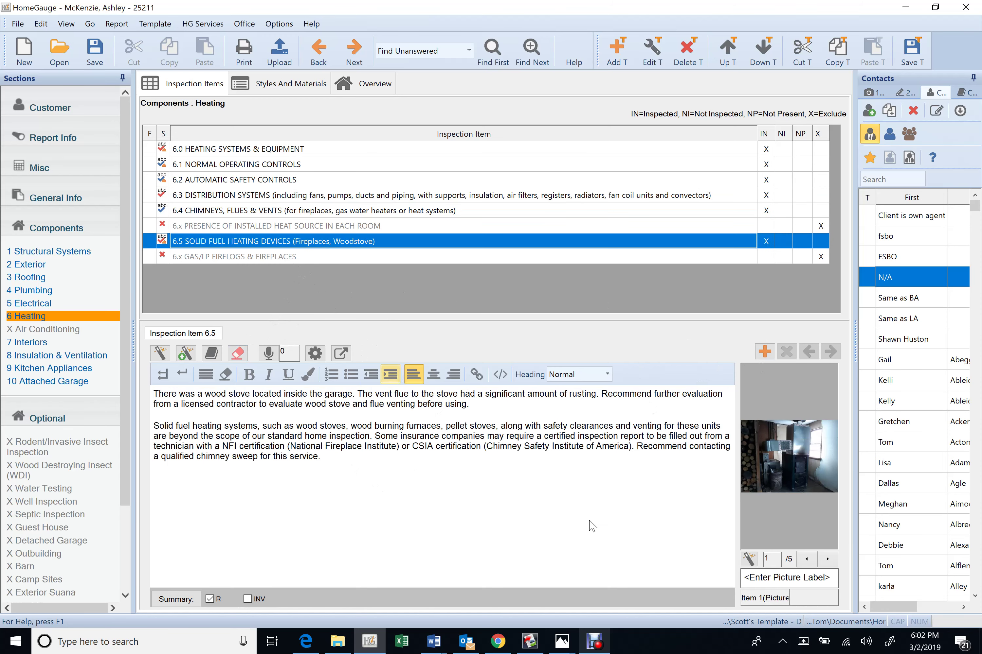
{"action": "left_click", "coordinate": [828, 559]}
{"action": "left_click", "coordinate": [827, 559]}
{"action": "left_click", "coordinate": [828, 559]}
{"action": "left_click", "coordinate": [827, 558]}
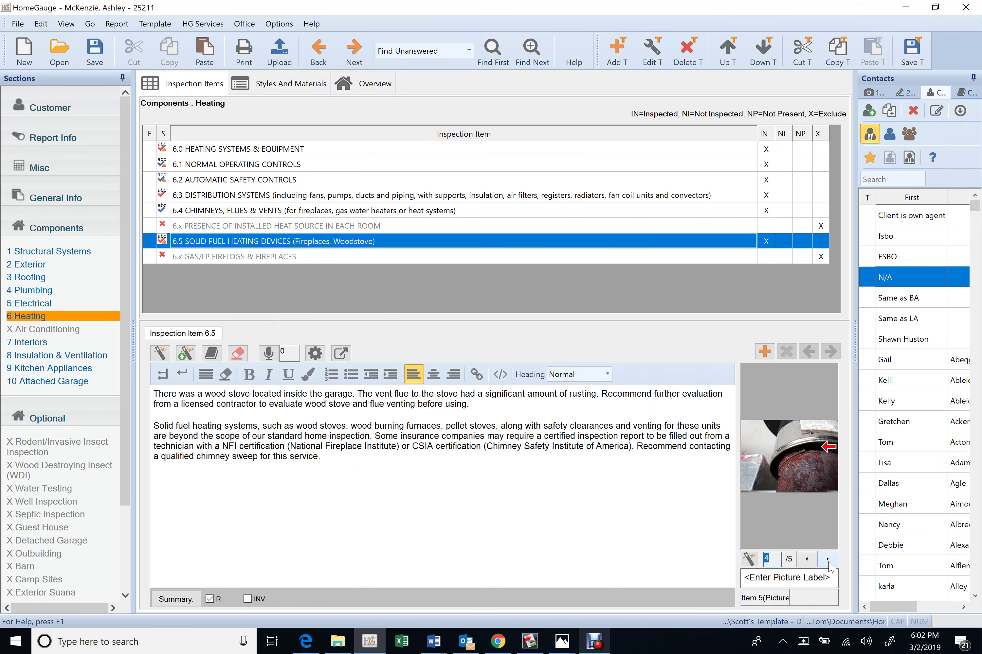
Step: Recheck the 6.4 PVC flue comment against 6.5's photos, then view 6.3 Distribution Systems
{"action": "left_click", "coordinate": [242, 211]}
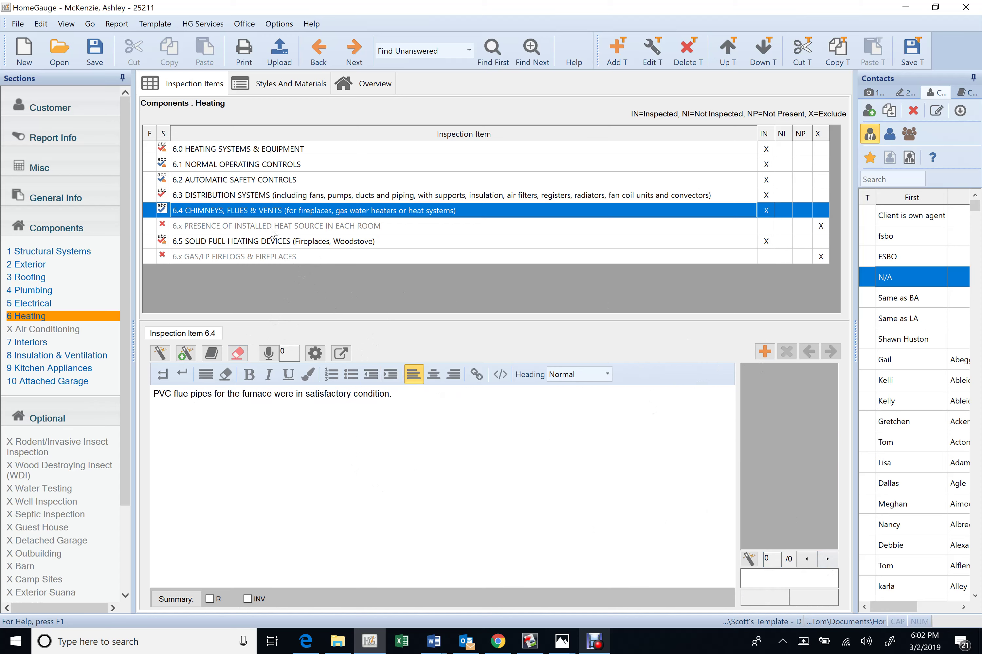
{"action": "left_click", "coordinate": [277, 244]}
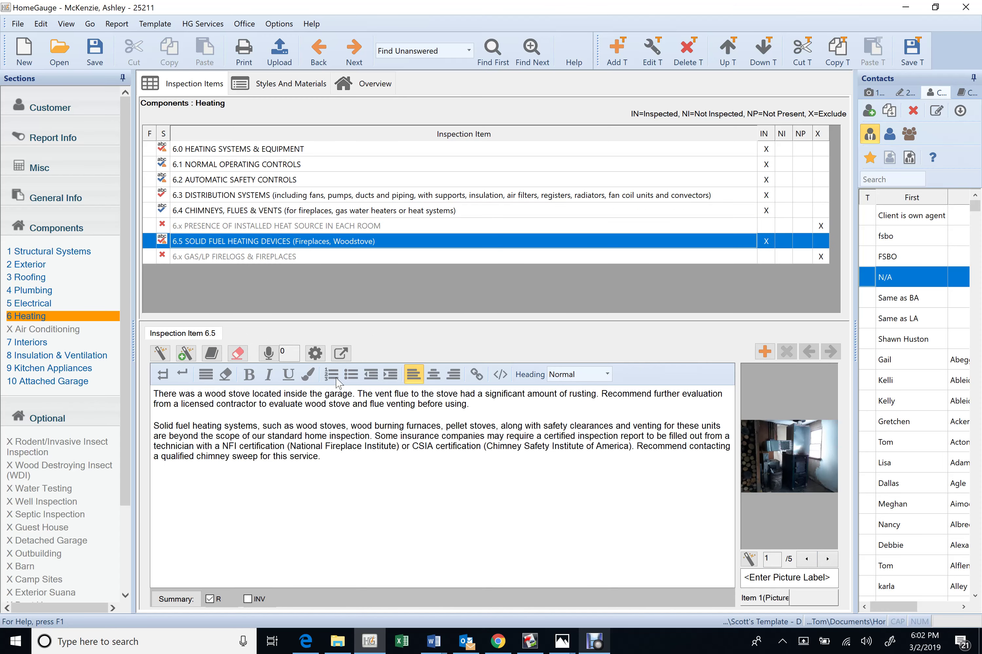
{"action": "left_click", "coordinate": [827, 559]}
{"action": "left_click", "coordinate": [827, 558]}
{"action": "left_click", "coordinate": [828, 559]}
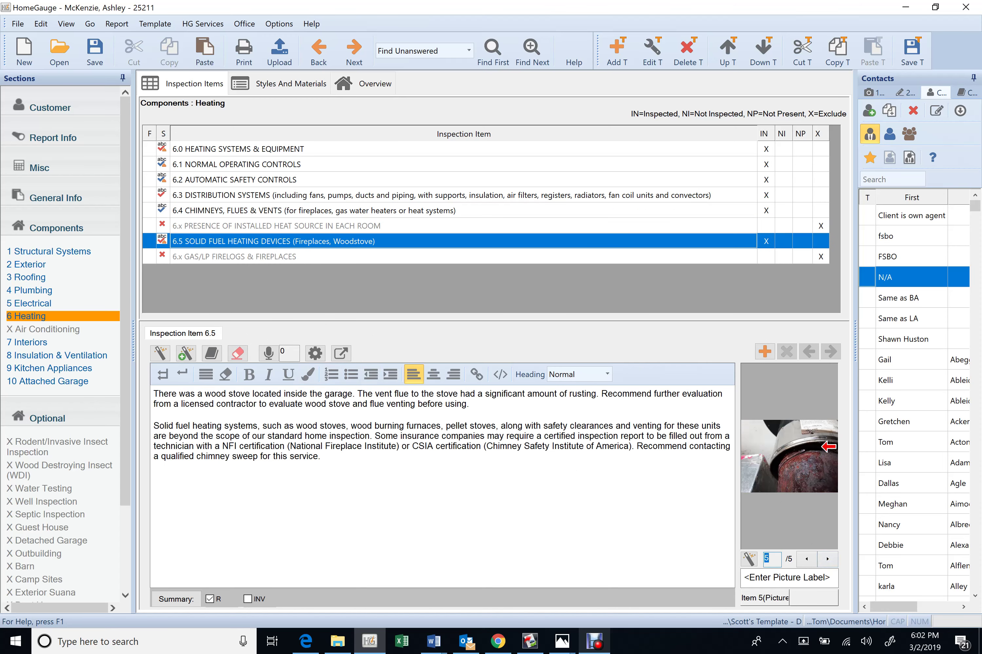
{"action": "left_click", "coordinate": [215, 213]}
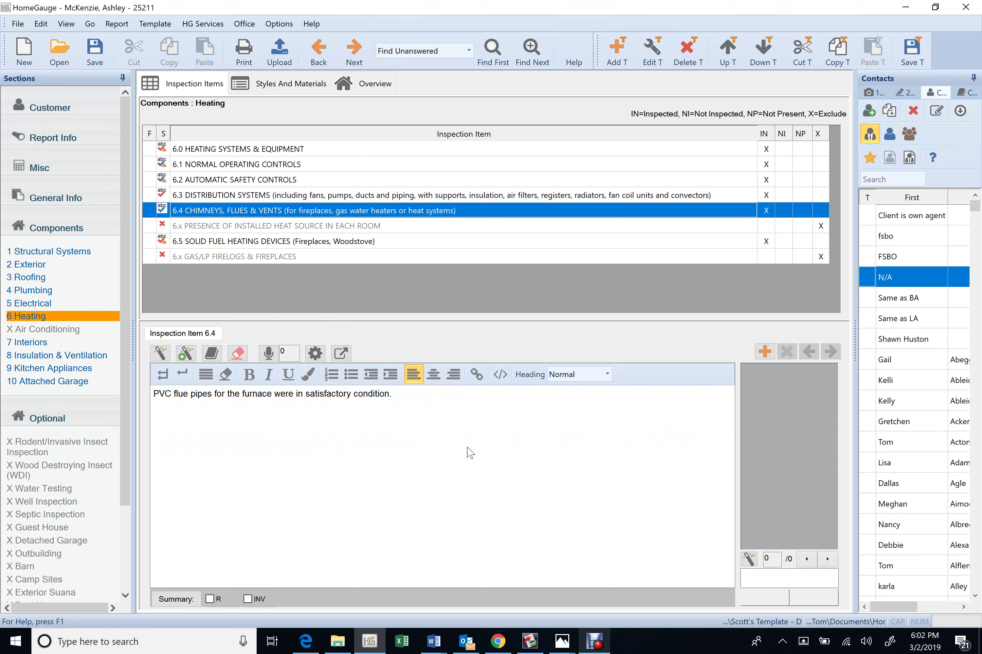
{"action": "left_click", "coordinate": [413, 406]}
{"action": "left_click", "coordinate": [274, 242]}
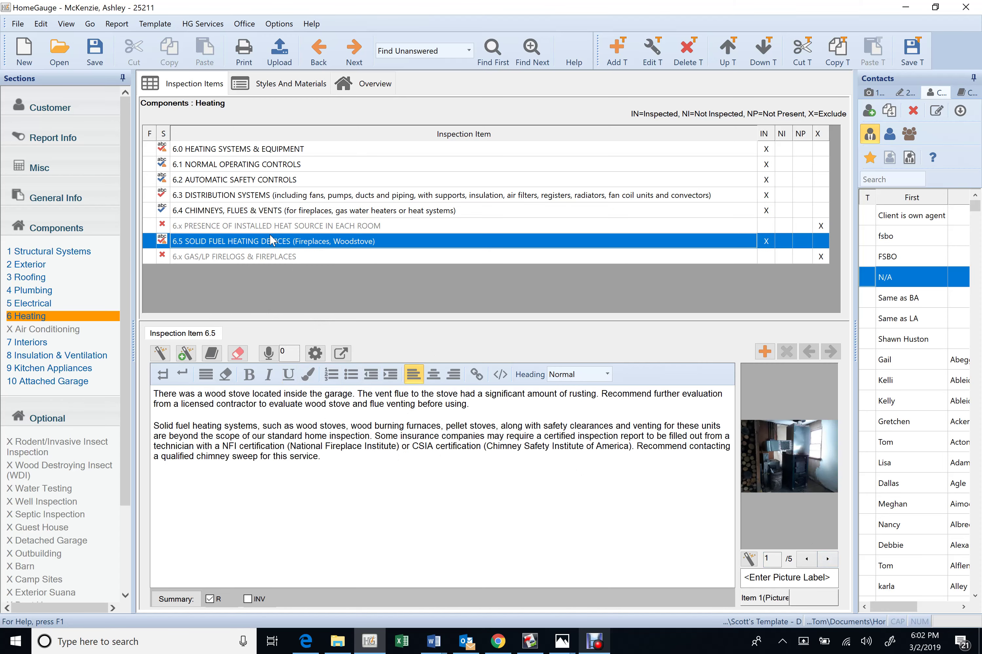
{"action": "left_click", "coordinate": [230, 195]}
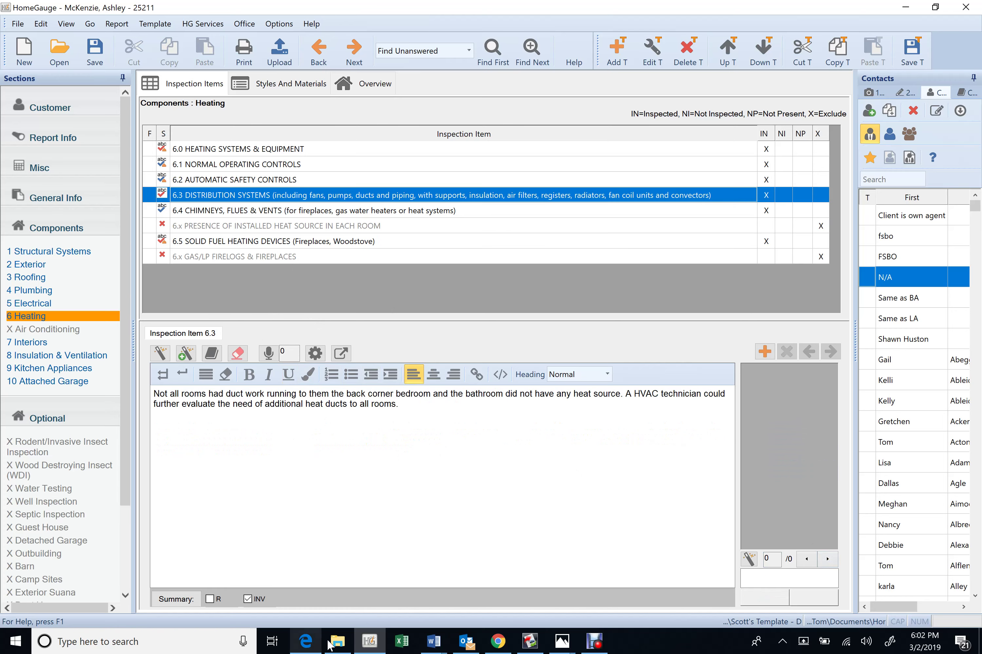
{"action": "left_click", "coordinate": [337, 641]}
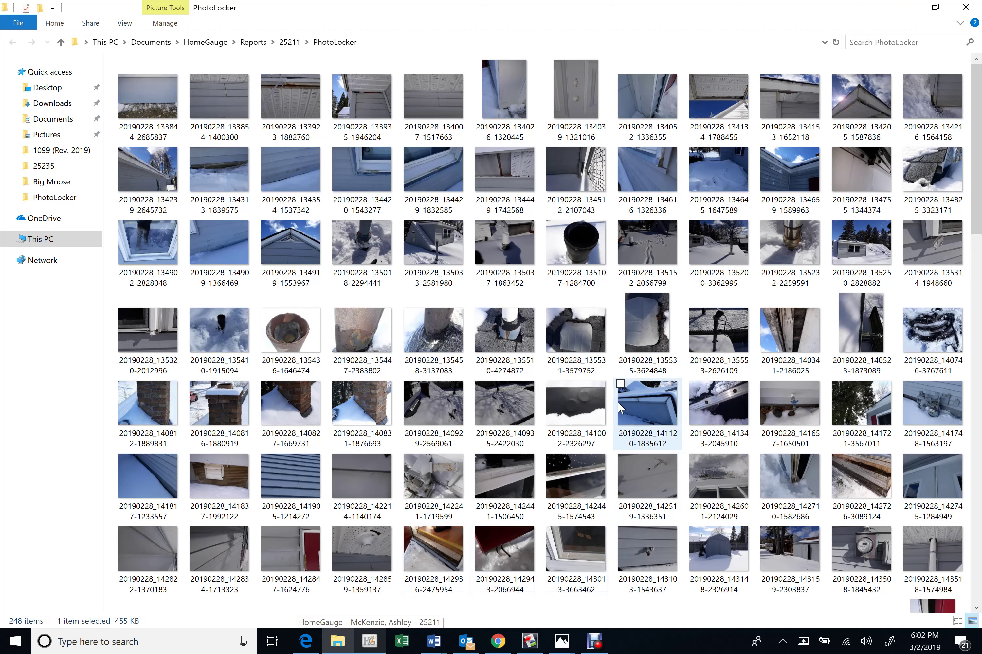
{"action": "scroll", "coordinate": [620, 408], "scroll_direction": "down", "scroll_amount": 10}
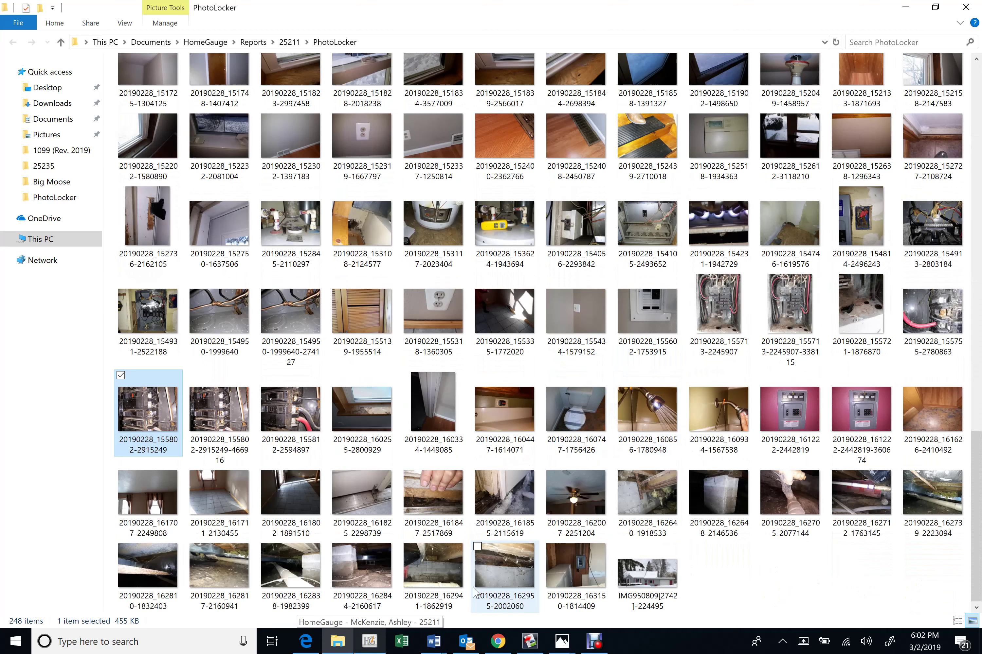
{"action": "left_click", "coordinate": [937, 505]}
{"action": "double_click", "coordinate": [936, 505]}
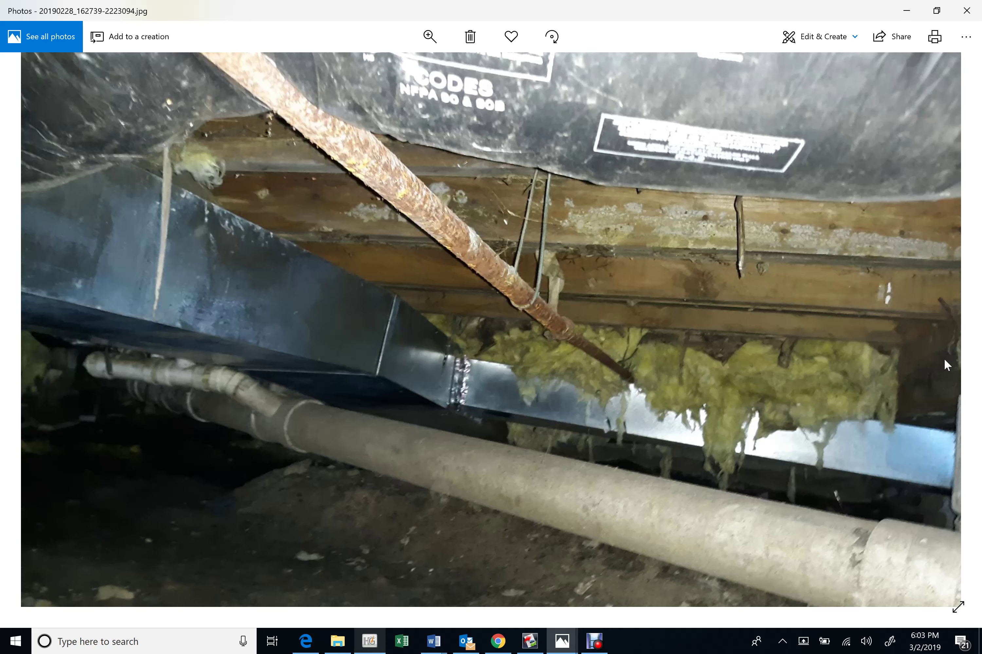
{"action": "left_click", "coordinate": [967, 11]}
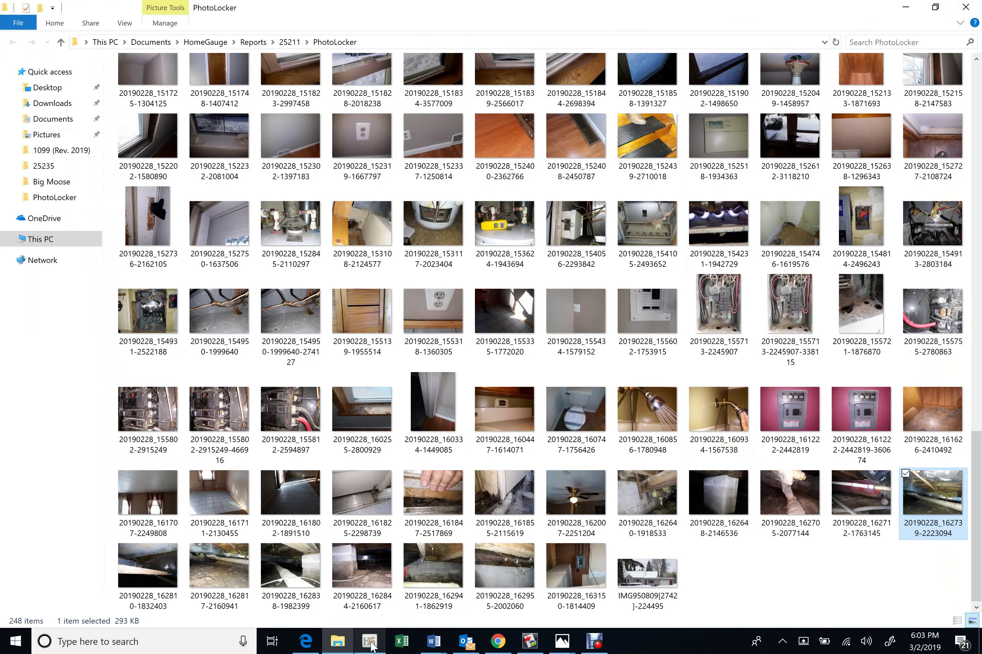
{"action": "left_click", "coordinate": [370, 641]}
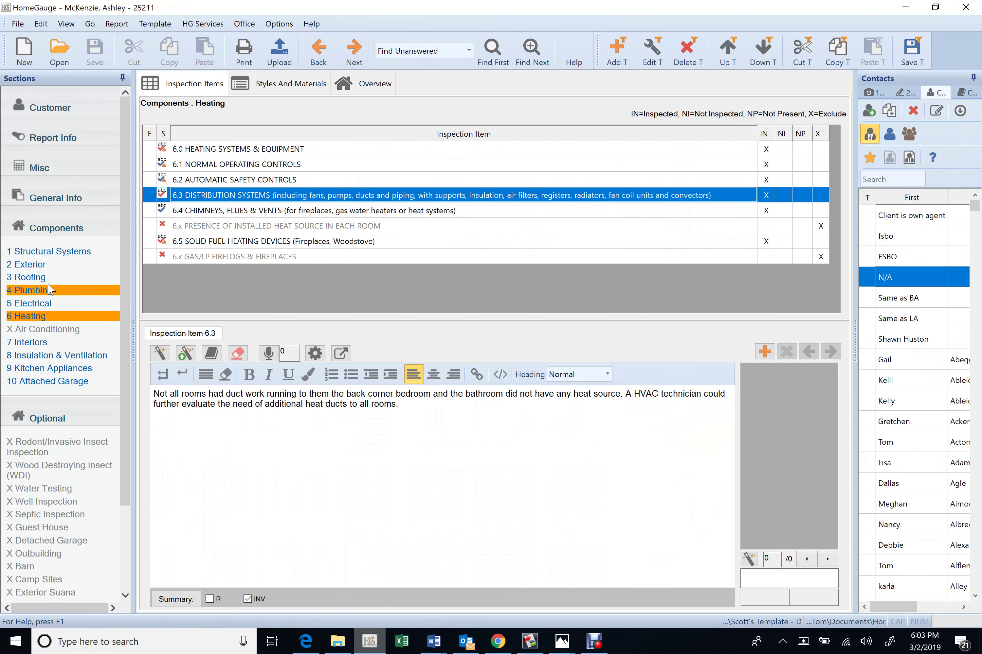
{"action": "left_click", "coordinate": [48, 251]}
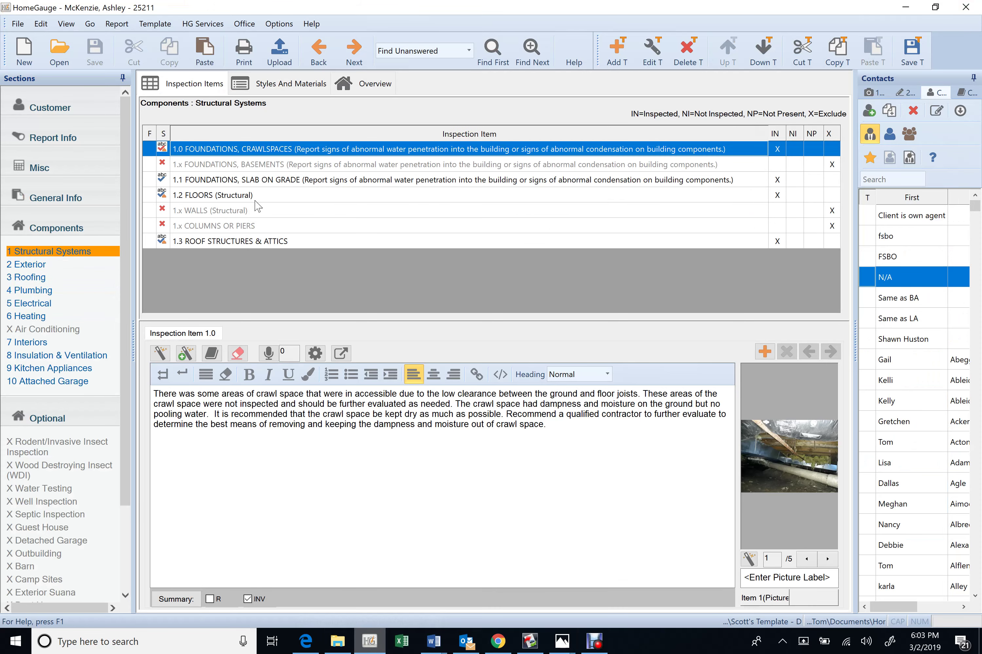
{"action": "left_click", "coordinate": [256, 199]}
{"action": "left_click", "coordinate": [826, 560]}
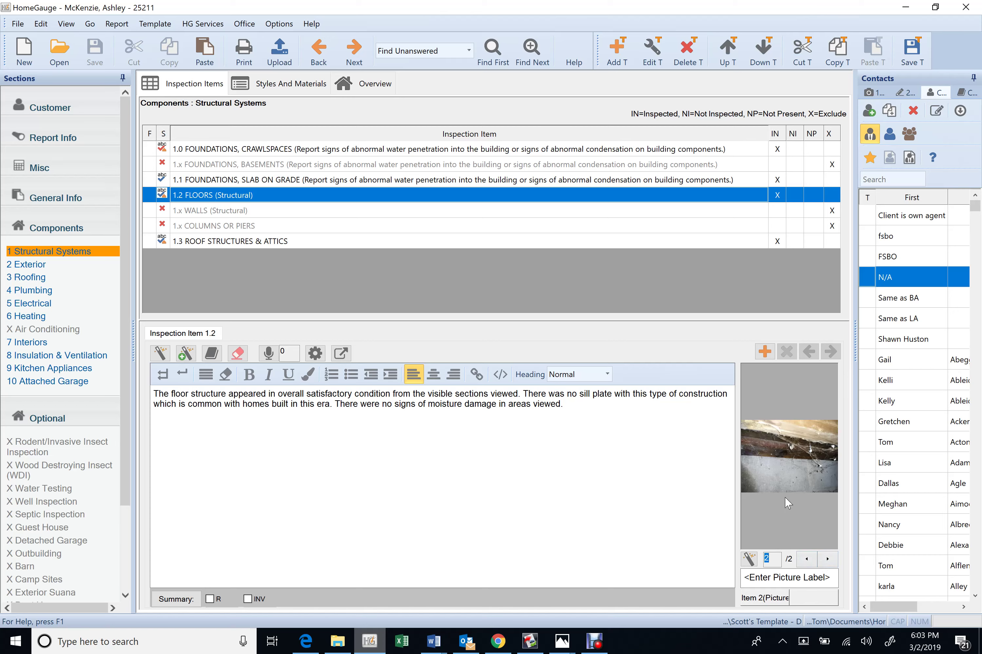
{"action": "right_click", "coordinate": [797, 452]}
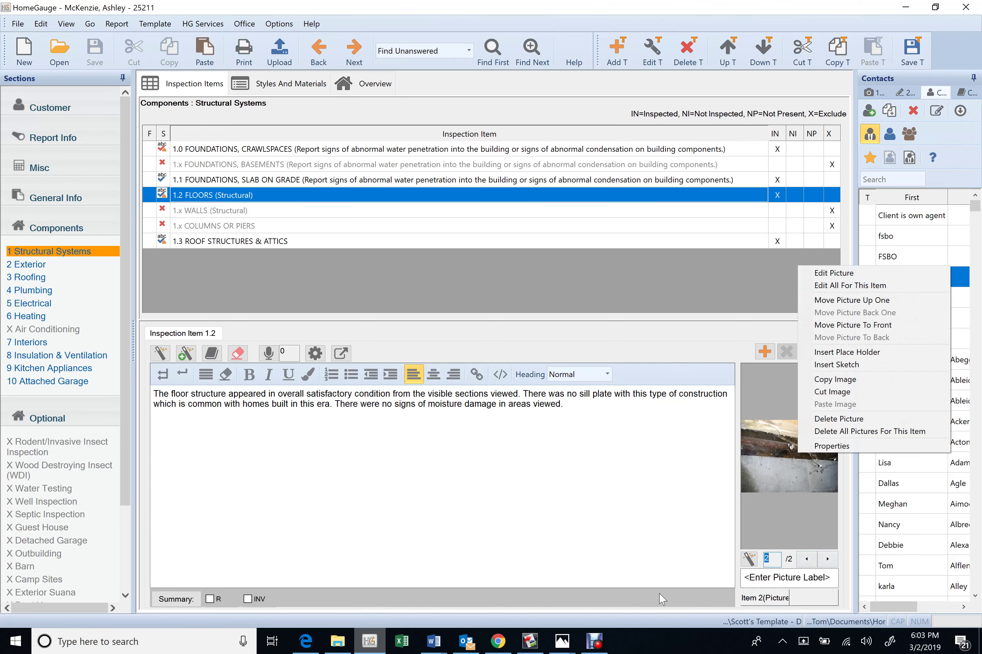
{"action": "left_click", "coordinate": [337, 642]}
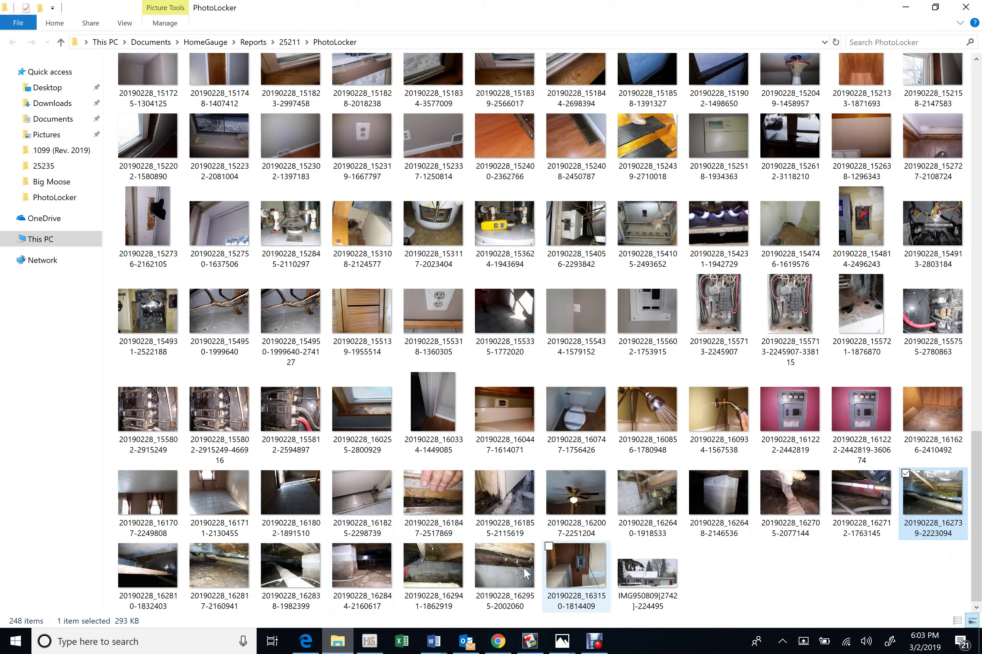
{"action": "double_click", "coordinate": [482, 566]}
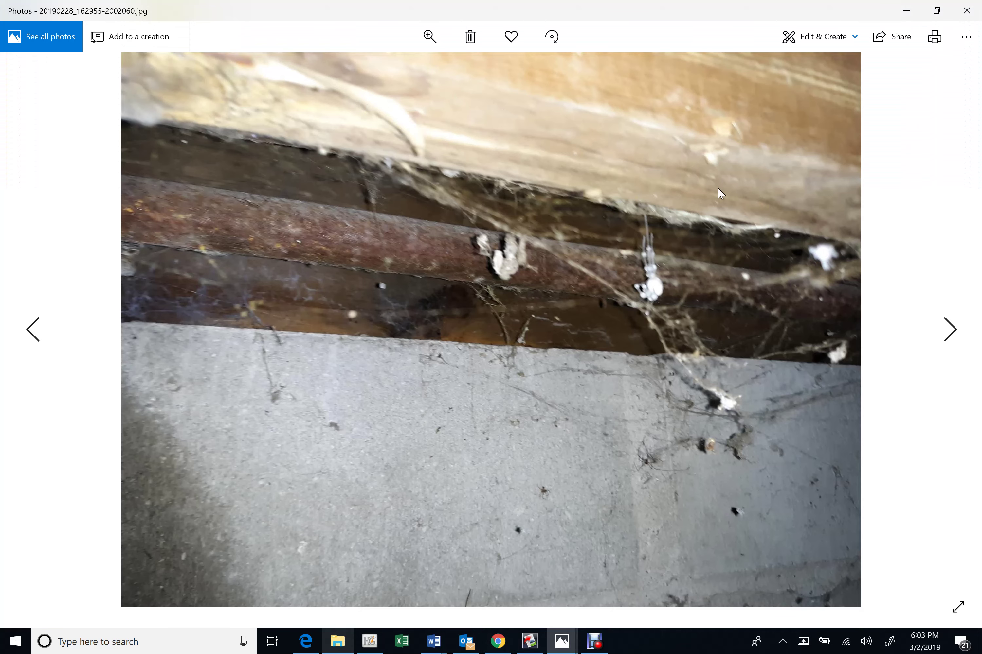
{"action": "left_click", "coordinate": [967, 10]}
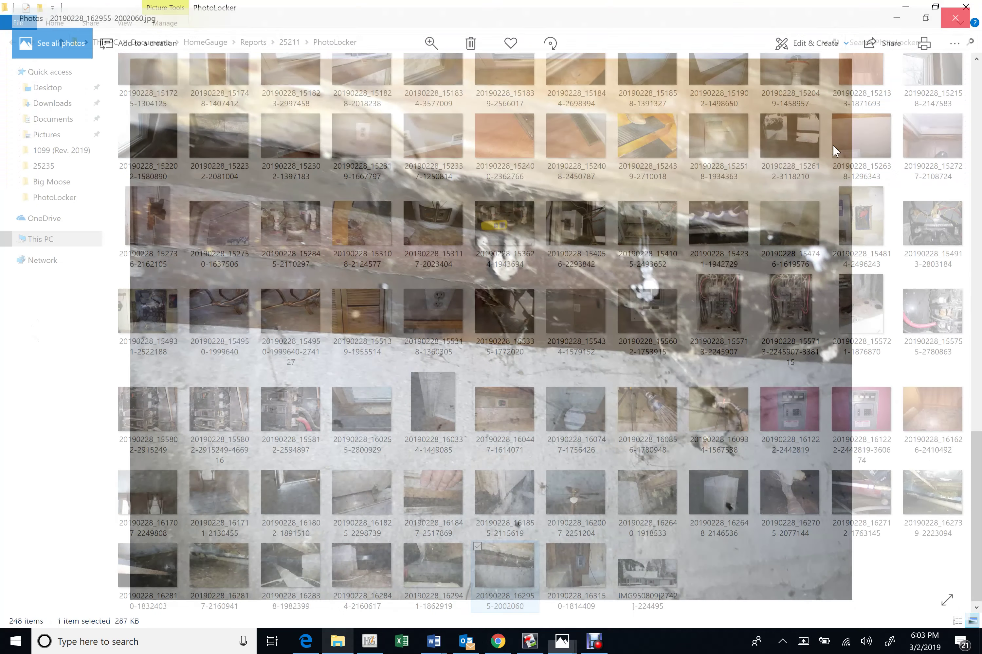
{"action": "left_click", "coordinate": [369, 642]}
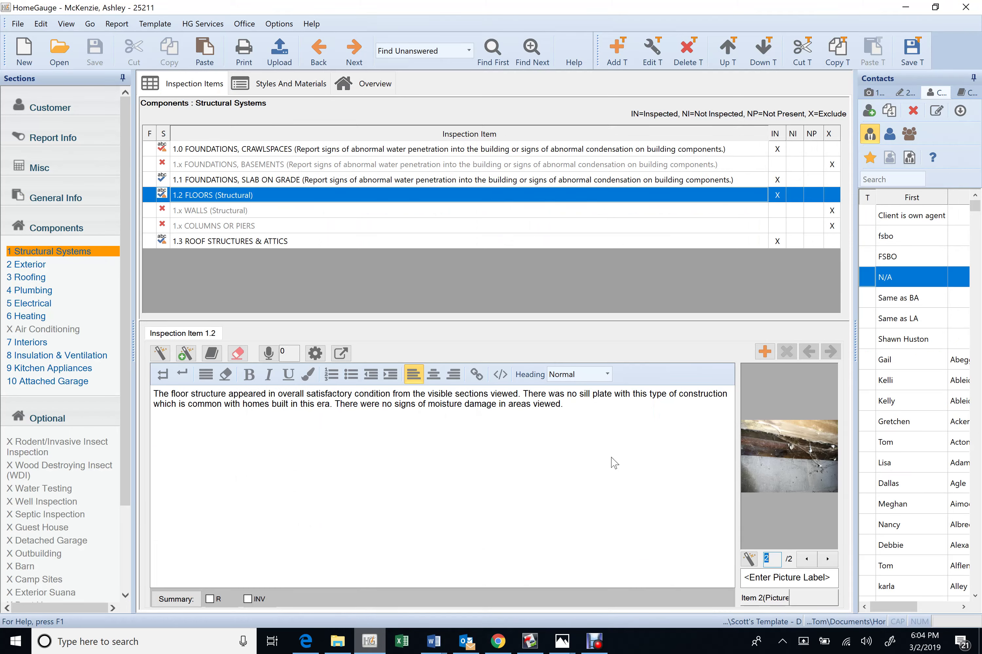
{"action": "left_click", "coordinate": [808, 560]}
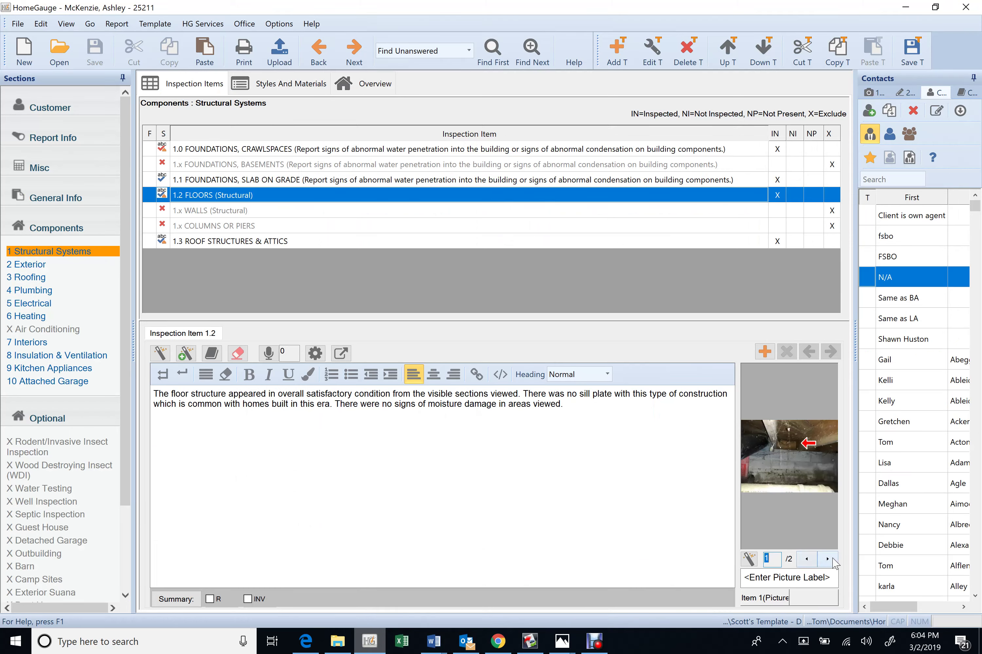
{"action": "left_click", "coordinate": [832, 559]}
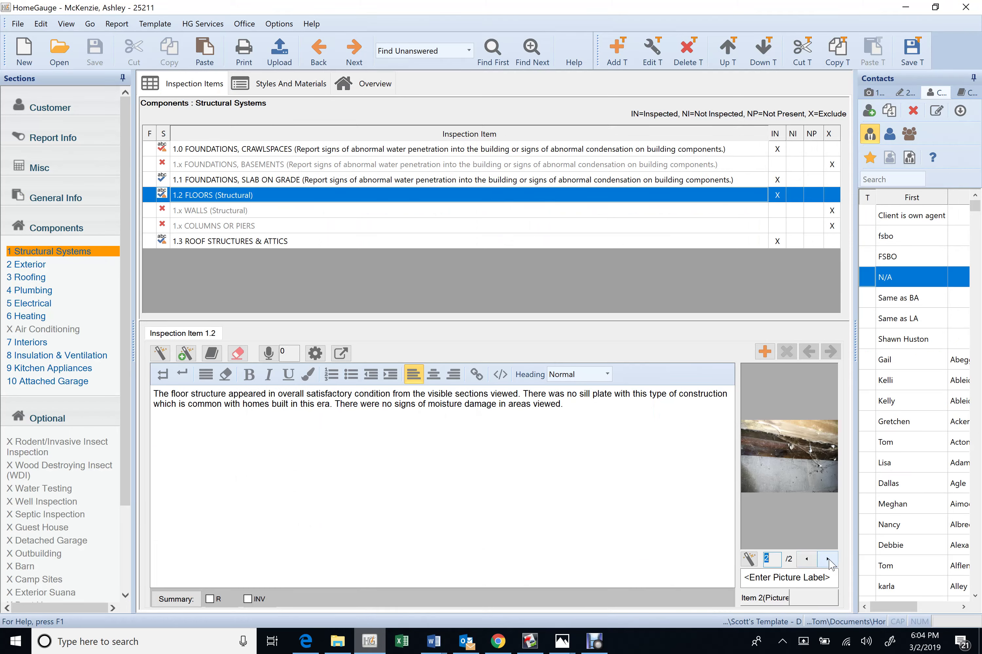
{"action": "left_click", "coordinate": [338, 644]}
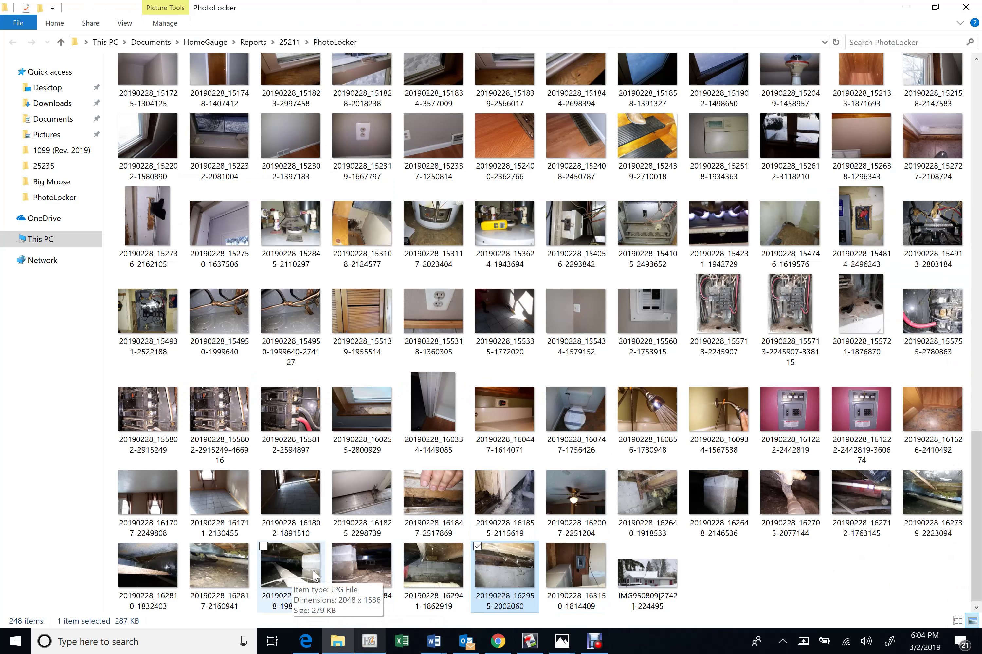
{"action": "left_click_drag", "start_coordinate": [931, 496], "coordinate": [781, 450]}
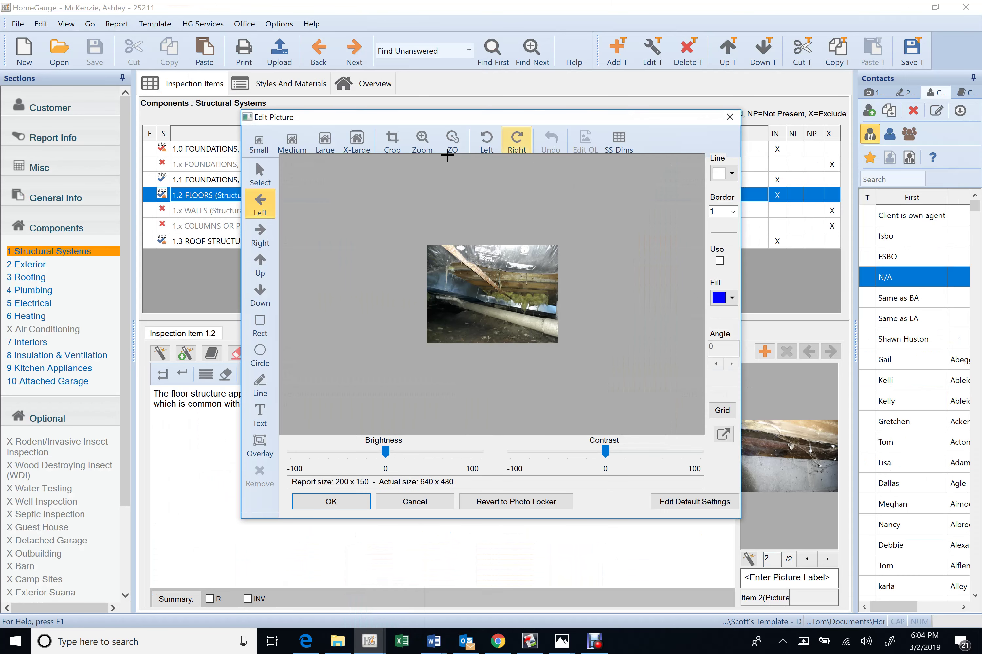
Step: Add the crawlspace photo at medium size with an up-arrow marker on it
{"action": "left_click", "coordinate": [418, 147]}
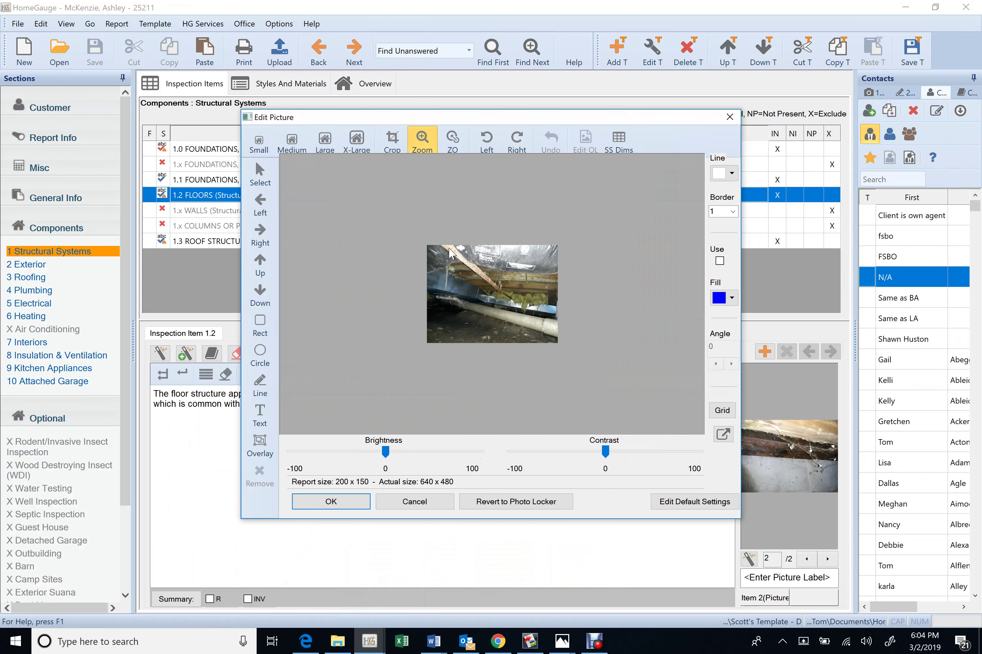
{"action": "left_click", "coordinate": [554, 289]}
{"action": "left_click", "coordinate": [277, 148]}
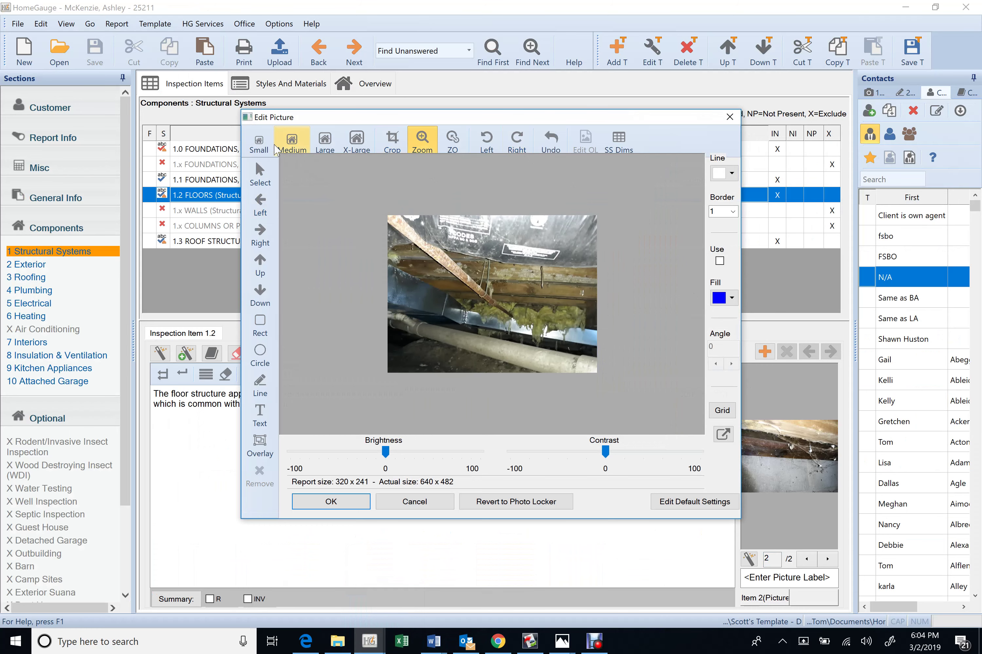
{"action": "left_click", "coordinate": [259, 267]}
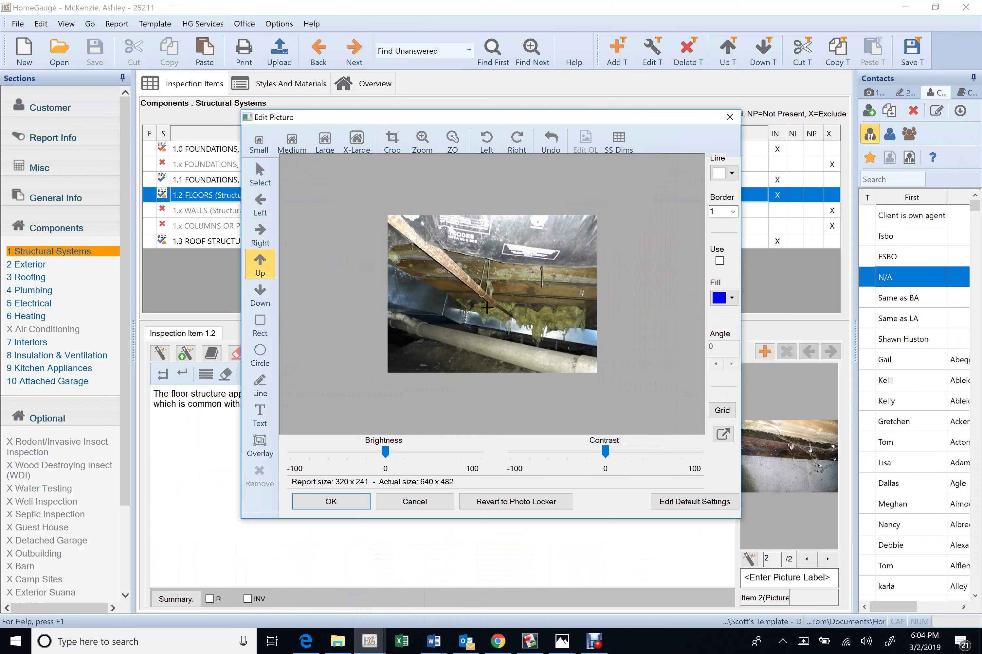
{"action": "left_click", "coordinate": [524, 292]}
{"action": "left_click", "coordinate": [345, 502]}
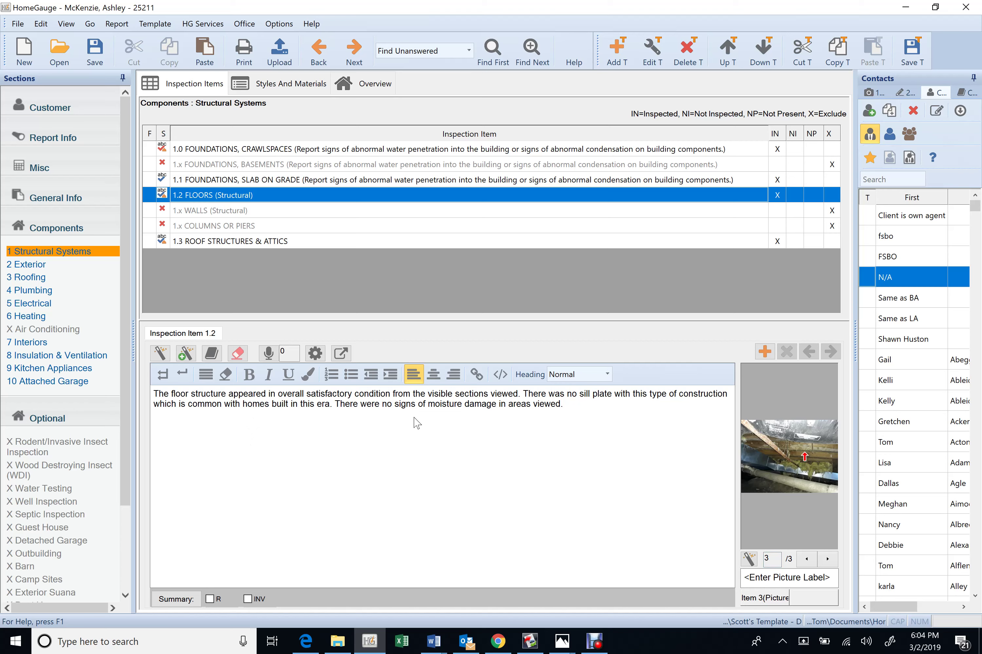
Step: Reword the comment to 'adequate but had a fair amount of staining from the crawl space being damp.' and delete the old satisfactory wording
{"action": "key", "text": "BackSpace"}
{"action": "key", "text": "BackSpace"}
{"action": "key", "text": "BackSpace"}
{"action": "key", "text": "BackSpace"}
{"action": "key", "text": "BackSpace"}
{"action": "key", "text": "BackSpace"}
{"action": "key", "text": "BackSpace"}
{"action": "key", "text": "BackSpace"}
{"action": "key", "text": "BackSpace"}
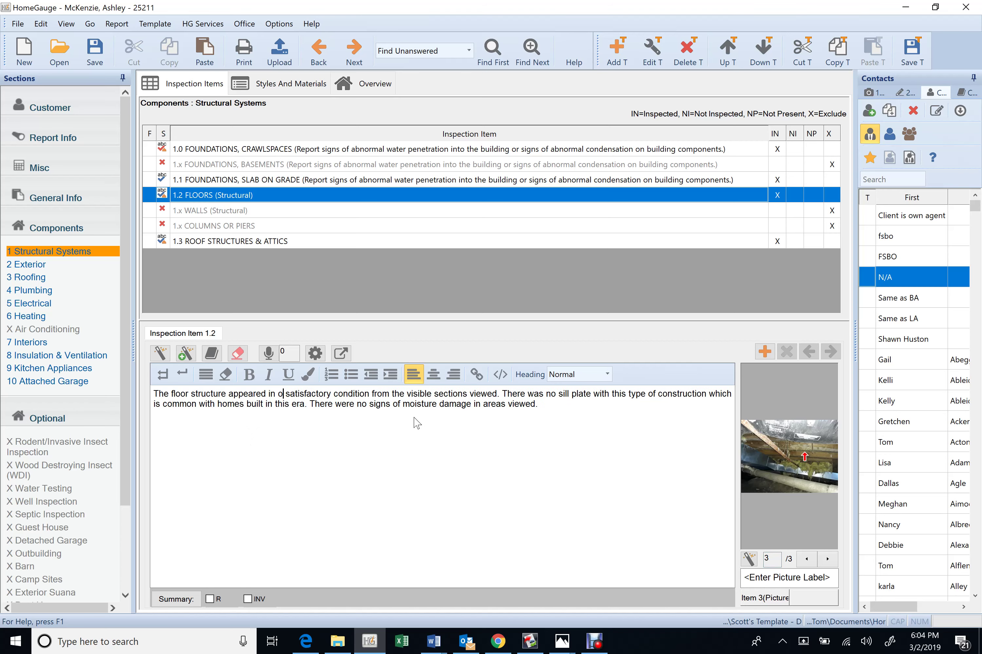
{"action": "key", "text": "BackSpace"}
{"action": "type", "text": "adequat"}
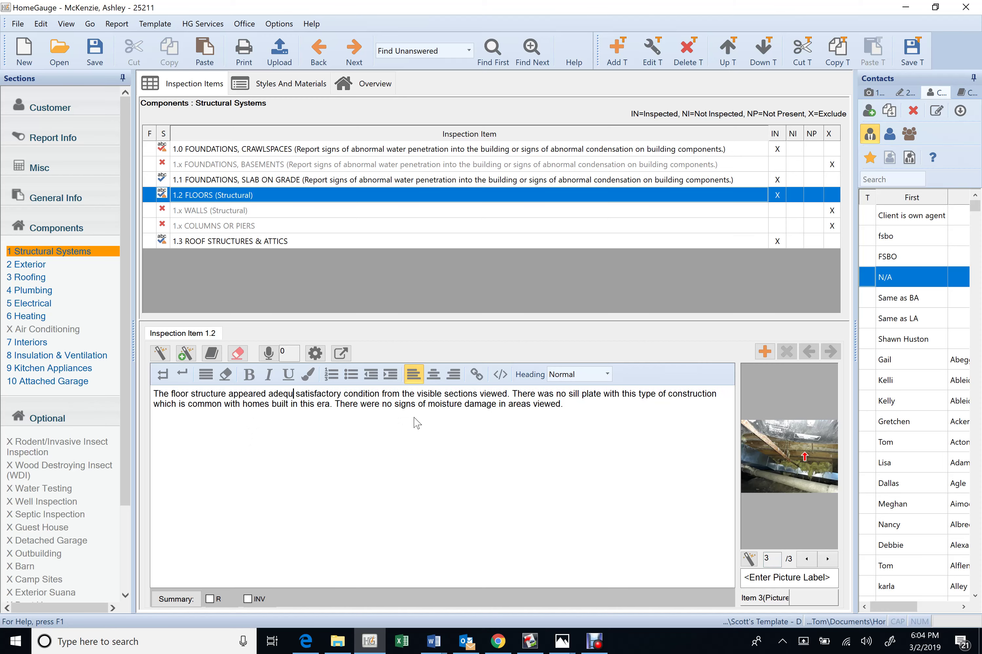
{"action": "type", "text": "e but a"}
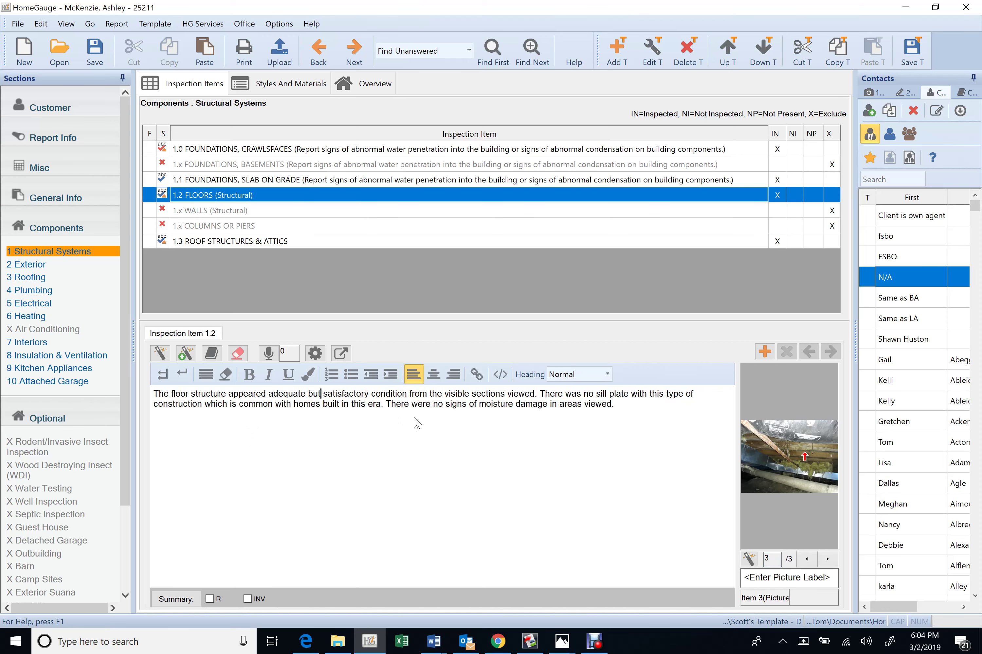
{"action": "key", "text": "BackSpace"}
{"action": "type", "text": "had a fa"}
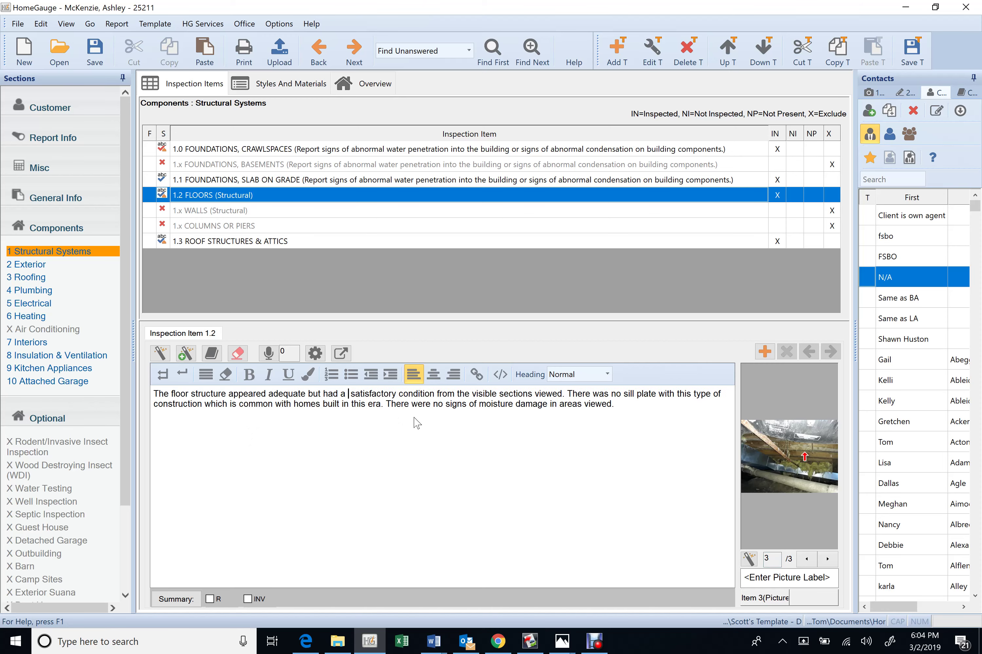
{"action": "type", "text": "ir amount"}
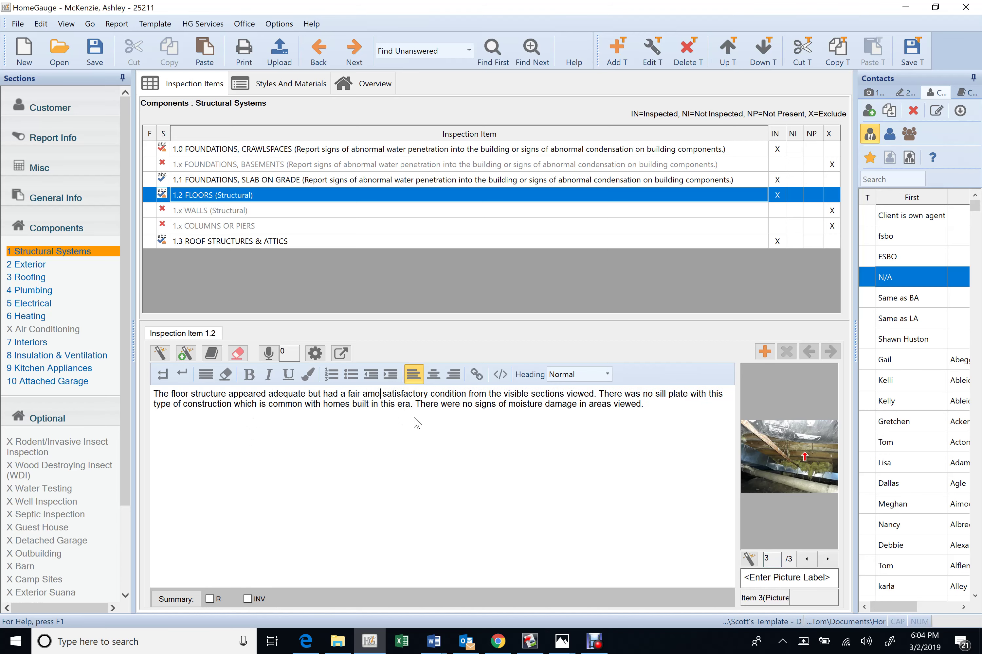
{"action": "type", "text": " of s"}
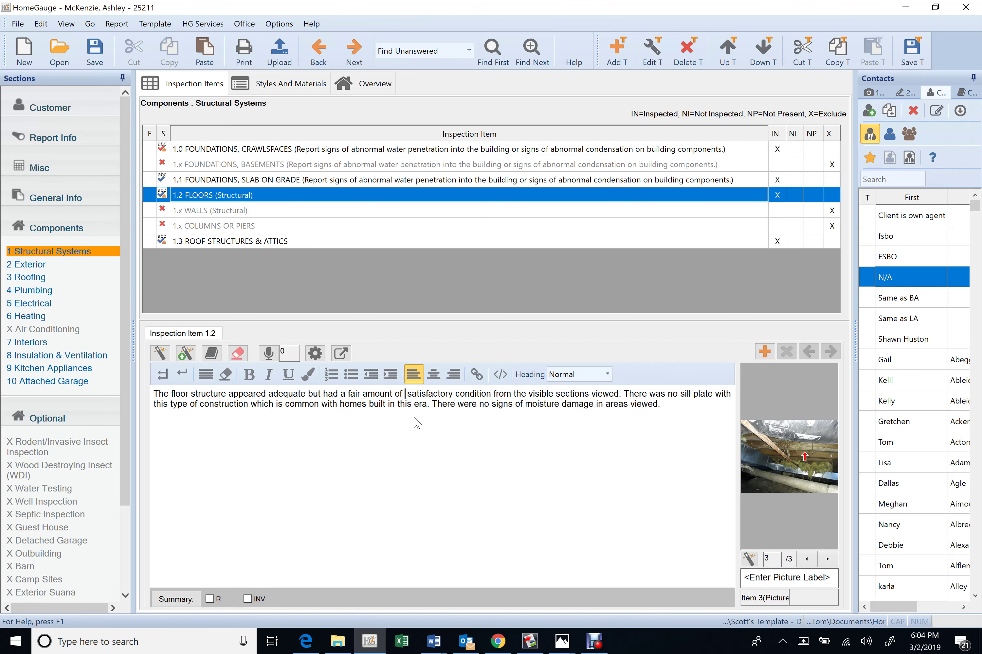
{"action": "type", "text": "taining "}
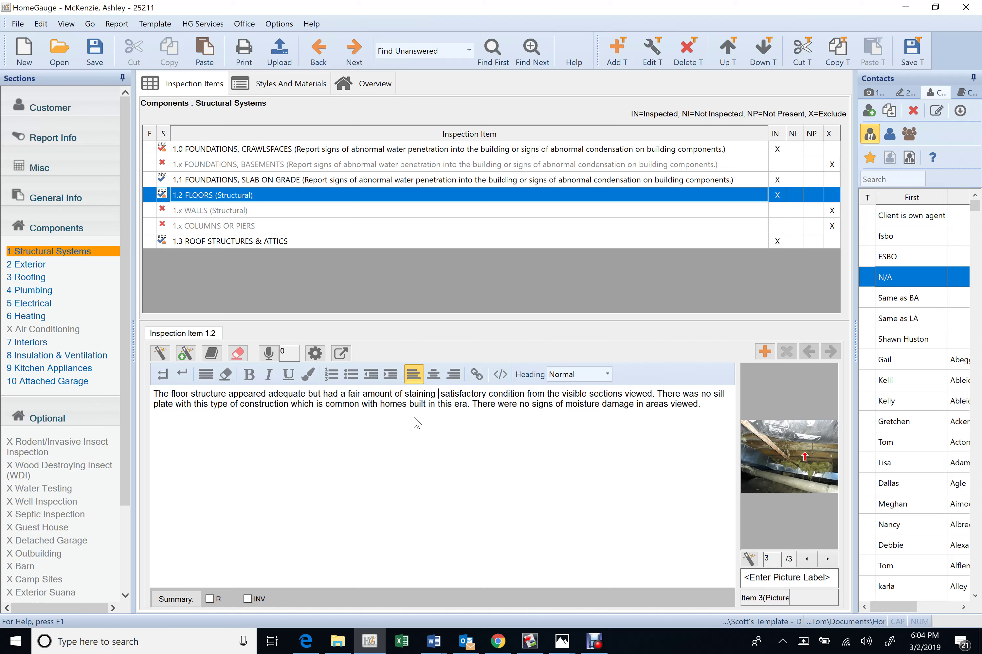
{"action": "type", "text": "from the crawl "}
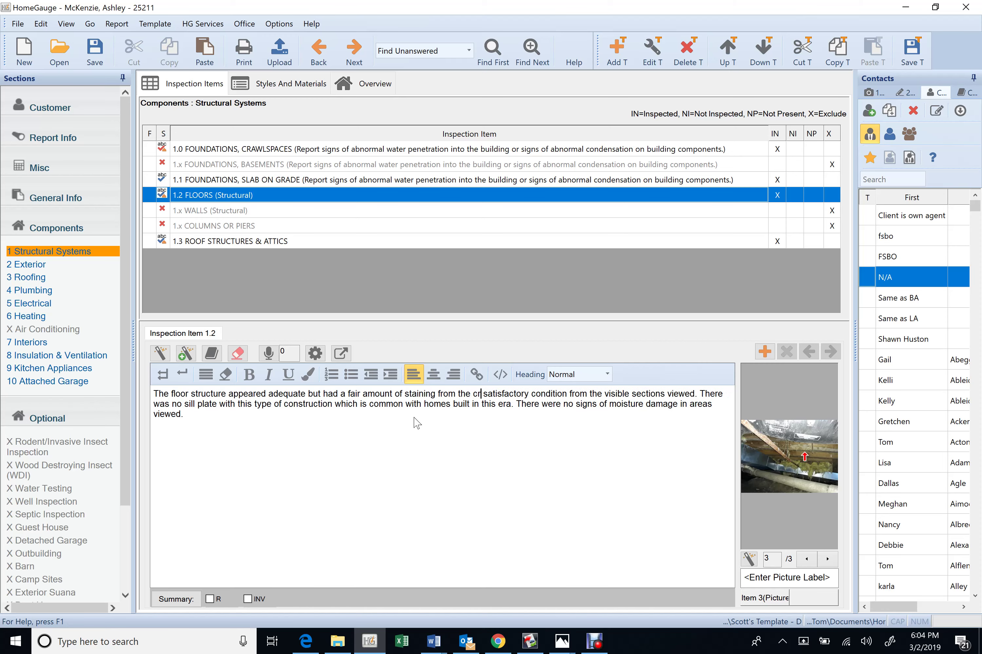
{"action": "type", "text": "s"}
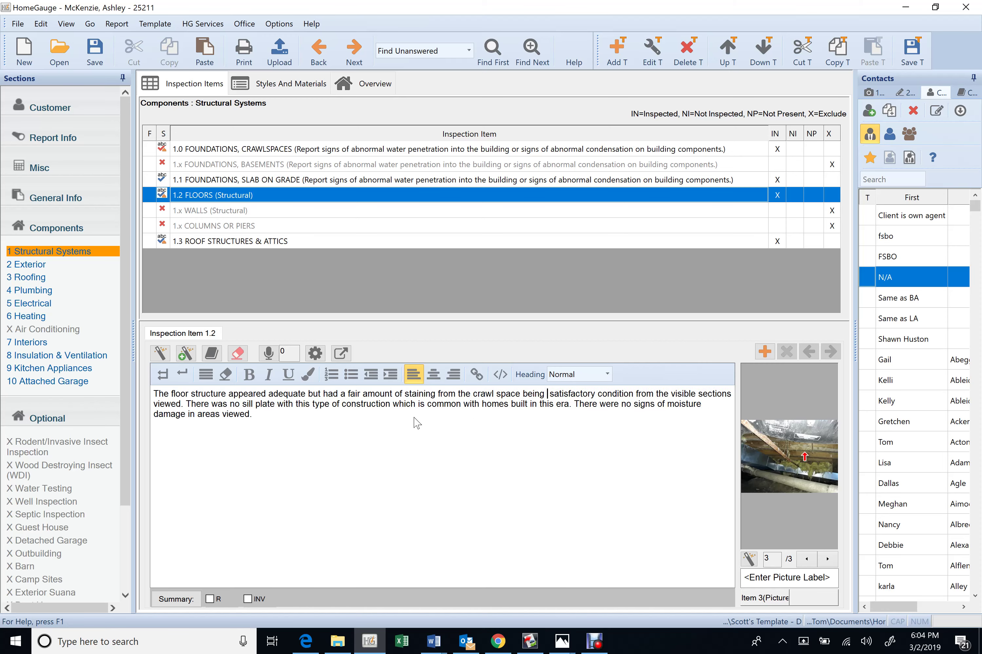
{"action": "type", "text": "pace being damp."}
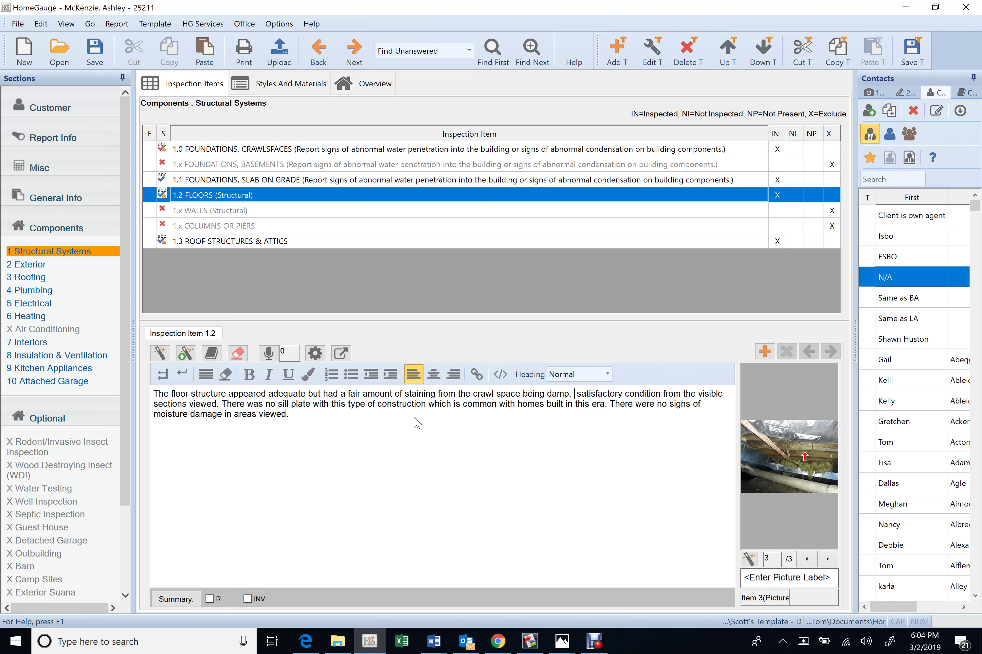
{"action": "key", "text": "Delete"}
{"action": "key", "text": "Delete"}
{"action": "key", "text": "Delete"}
{"action": "key", "text": "Delete"}
{"action": "key", "text": "Delete"}
{"action": "key", "text": "Delete"}
{"action": "key", "text": "Delete"}
{"action": "key", "text": "Delete"}
{"action": "key", "text": "Delete"}
{"action": "key", "text": "Delete"}
{"action": "key", "text": "Delete"}
{"action": "key", "text": "Delete"}
{"action": "key", "text": "Delete"}
{"action": "key", "text": "Delete"}
{"action": "key", "text": "Delete"}
{"action": "key", "text": "Delete"}
{"action": "key", "text": "Delete"}
{"action": "key", "text": "Delete"}
{"action": "key", "text": "Delete"}
{"action": "key", "text": "Delete"}
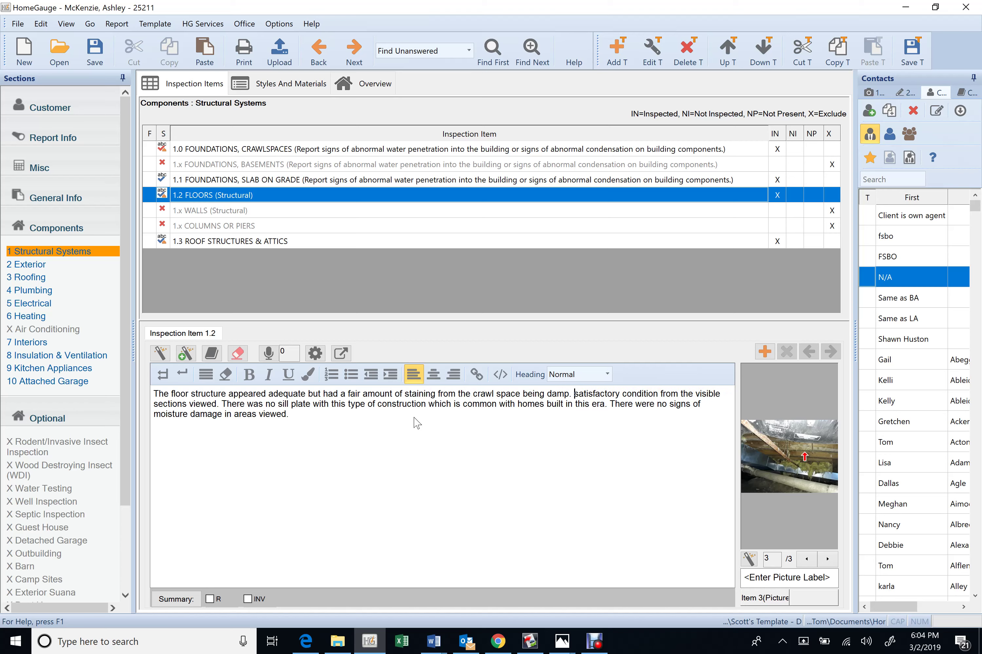
{"action": "key", "text": "Delete"}
{"action": "key", "text": "Delete"}
{"action": "key", "text": "Delete"}
{"action": "key", "text": "Delete"}
{"action": "key", "text": "Delete"}
{"action": "key", "text": "Delete"}
{"action": "key", "text": "Delete"}
{"action": "key", "text": "Delete"}
{"action": "key", "text": "Delete"}
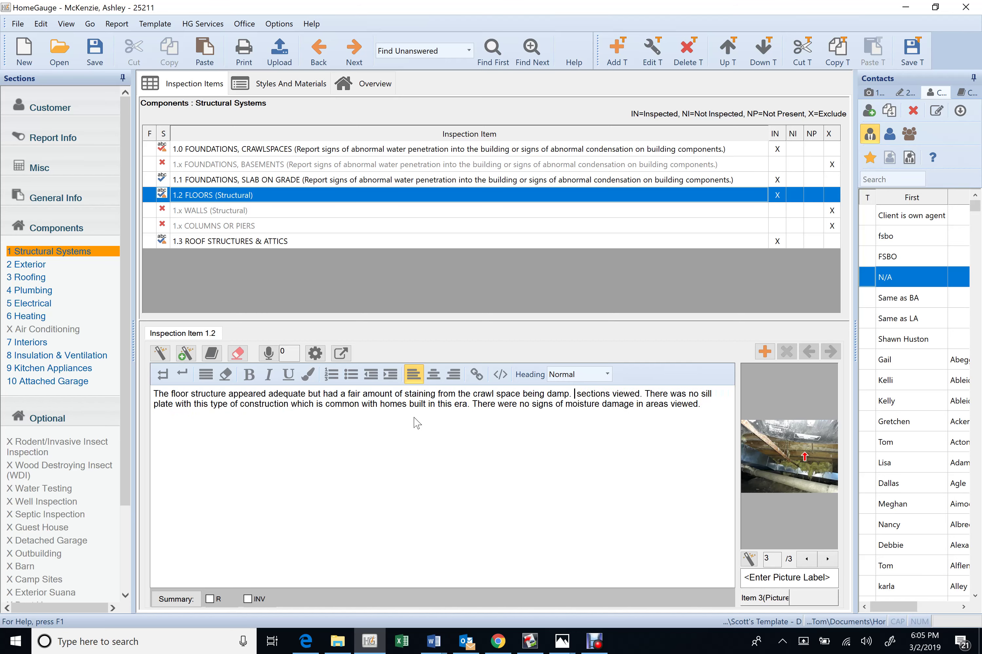
{"action": "key", "text": "Delete"}
{"action": "key", "text": "Delete"}
{"action": "key", "text": "Delete"}
{"action": "key", "text": "Delete"}
{"action": "key", "text": "Delete"}
{"action": "key", "text": "Delete"}
{"action": "key", "text": "Delete"}
{"action": "key", "text": "Delete"}
{"action": "key", "text": "Delete"}
{"action": "key", "text": "Delete"}
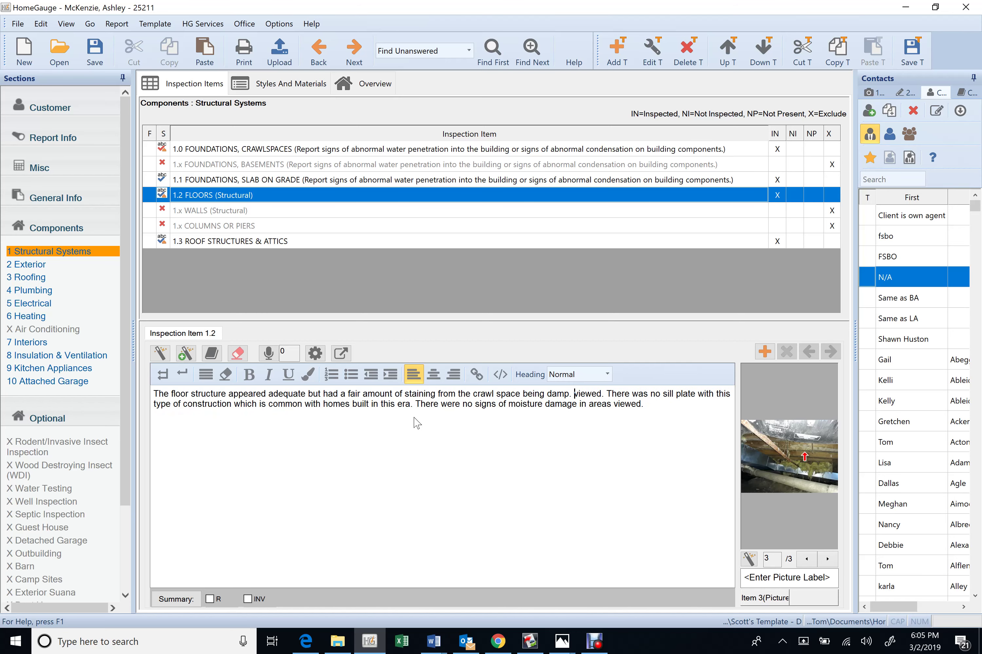
{"action": "key", "text": "Delete"}
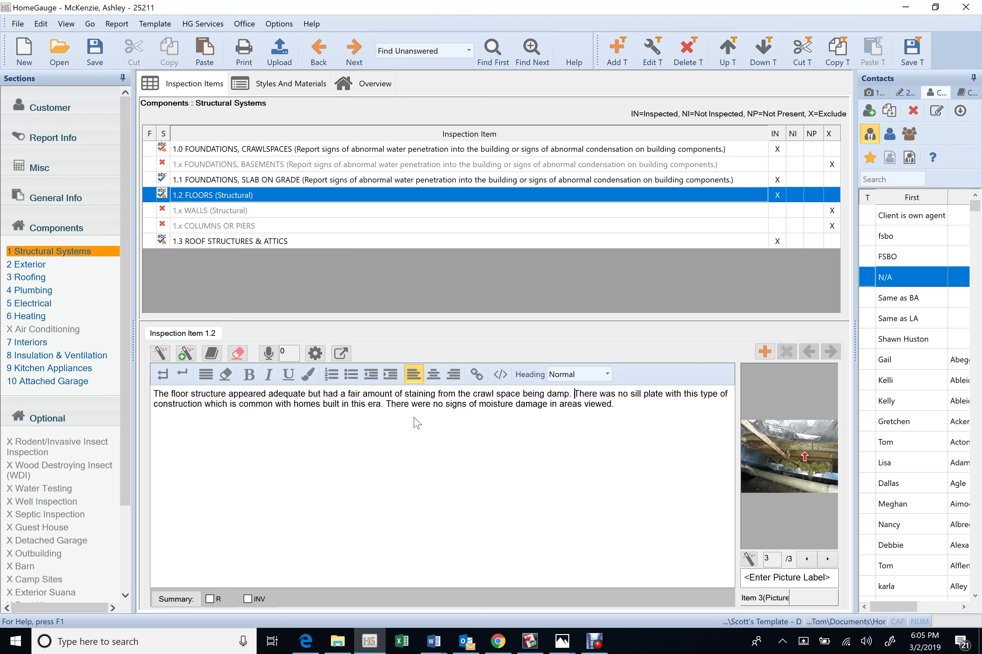
Step: Delete the no-moisture-damage sentence and start the sill plate sentence with 'There was'
{"action": "left_click", "coordinate": [593, 642]}
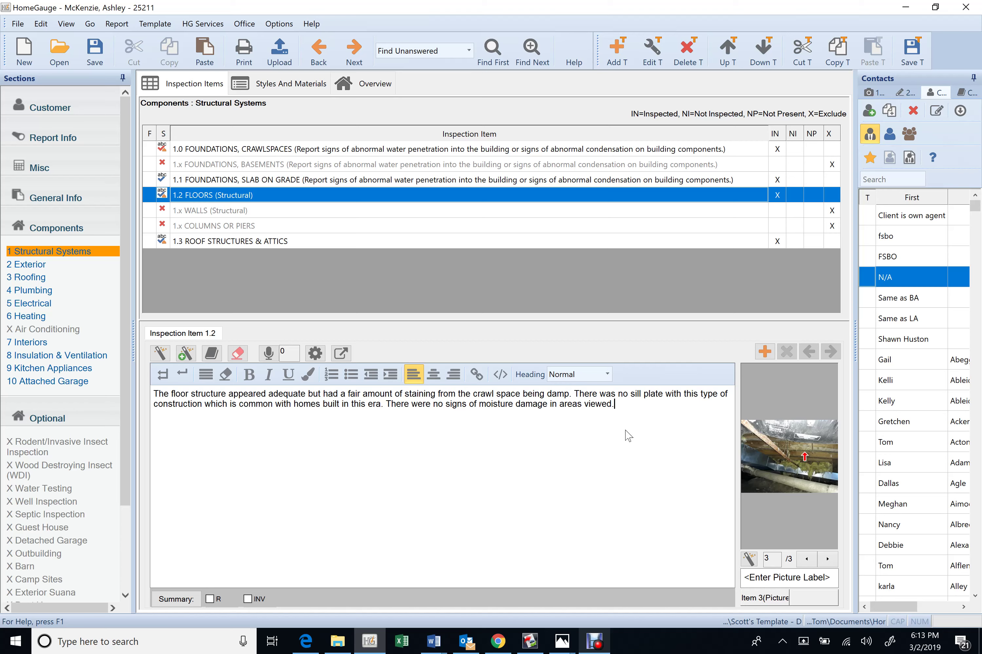
{"action": "left_click", "coordinate": [648, 421]}
{"action": "left_click_drag", "start_coordinate": [388, 417], "coordinate": [636, 444]}
{"action": "key", "text": "Delete"}
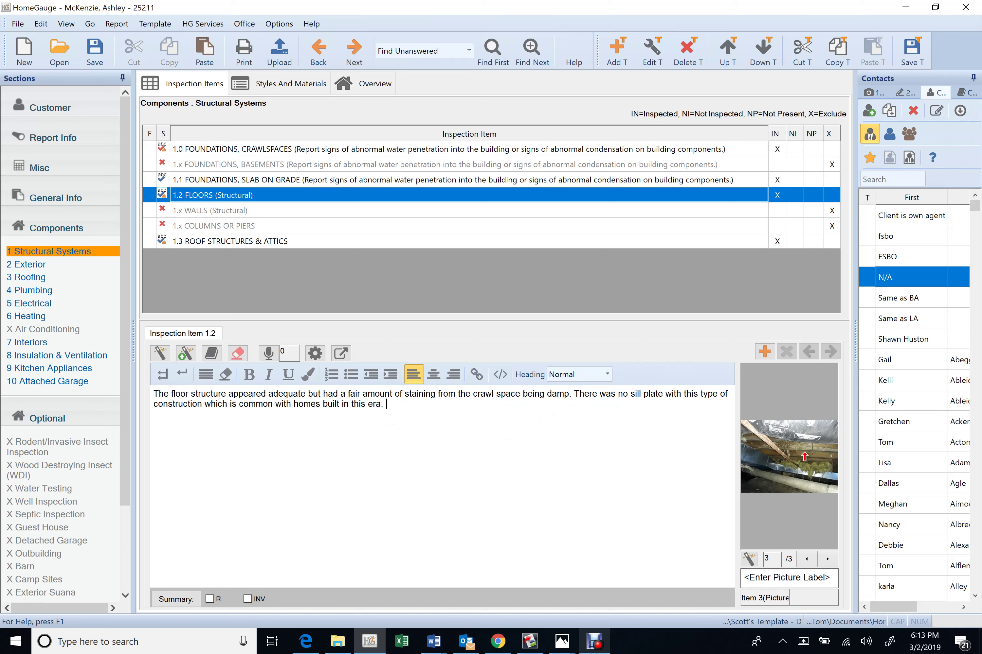
{"action": "left_click", "coordinate": [574, 394]}
{"action": "type", "text": "There was"}
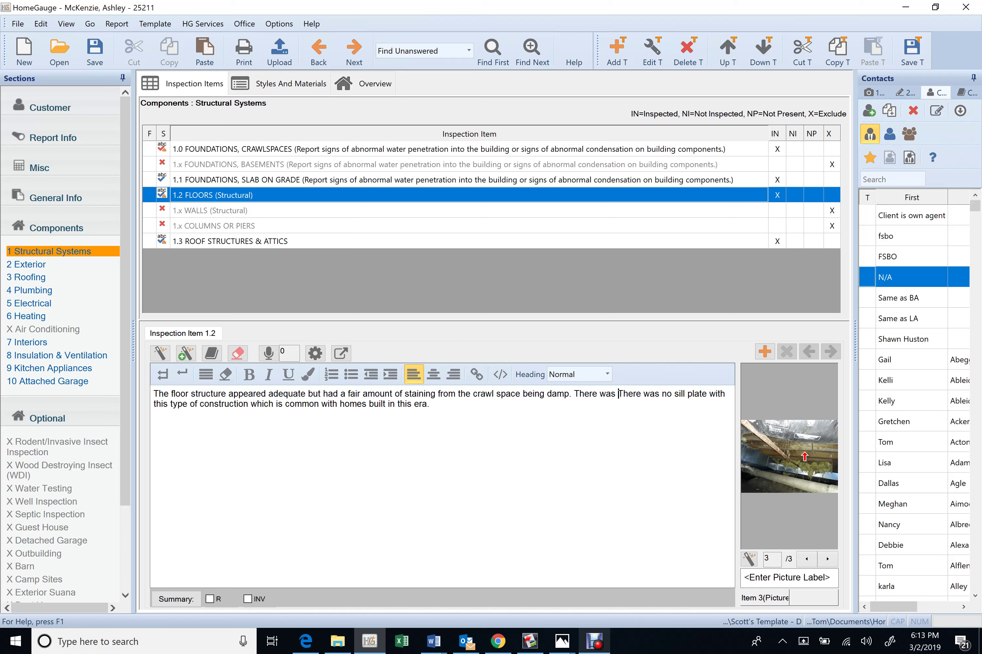
{"action": "left_click", "coordinate": [337, 641]}
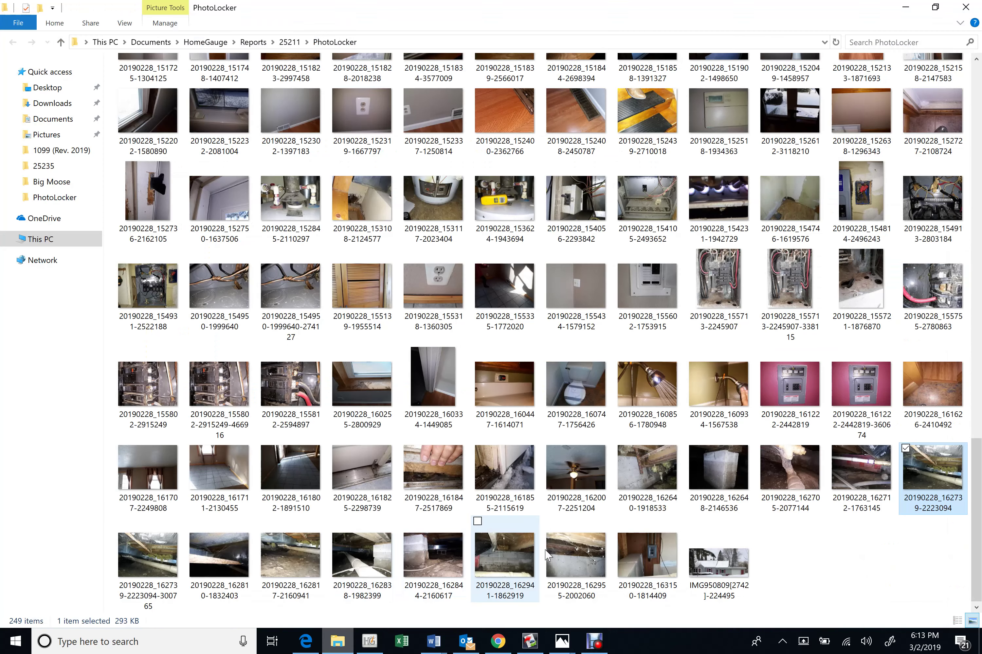
{"action": "left_click", "coordinate": [549, 554]}
{"action": "double_click", "coordinate": [547, 548]}
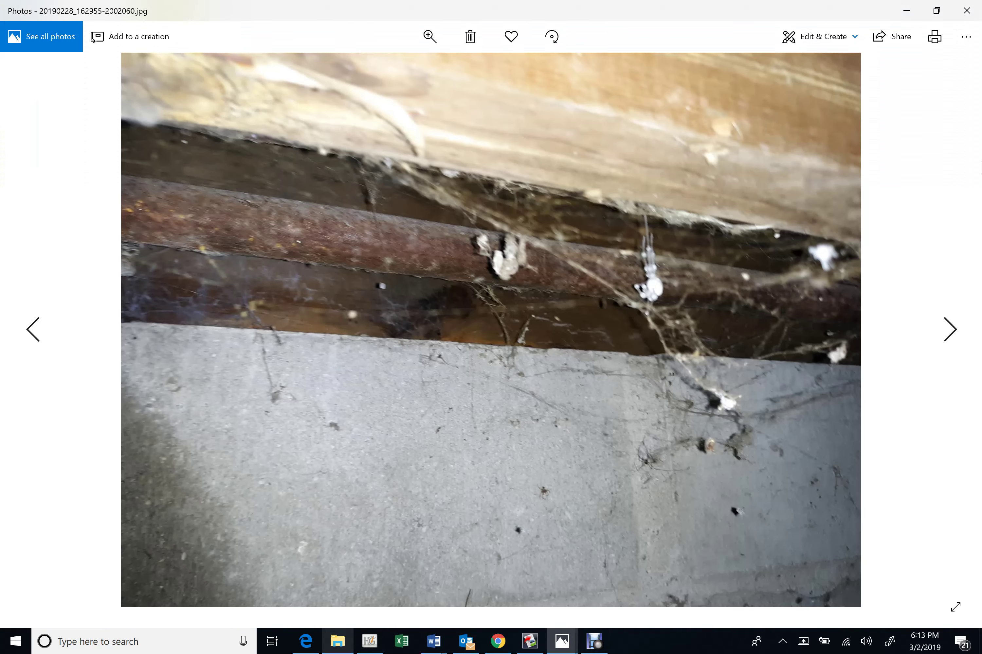
{"action": "left_click", "coordinate": [966, 11]}
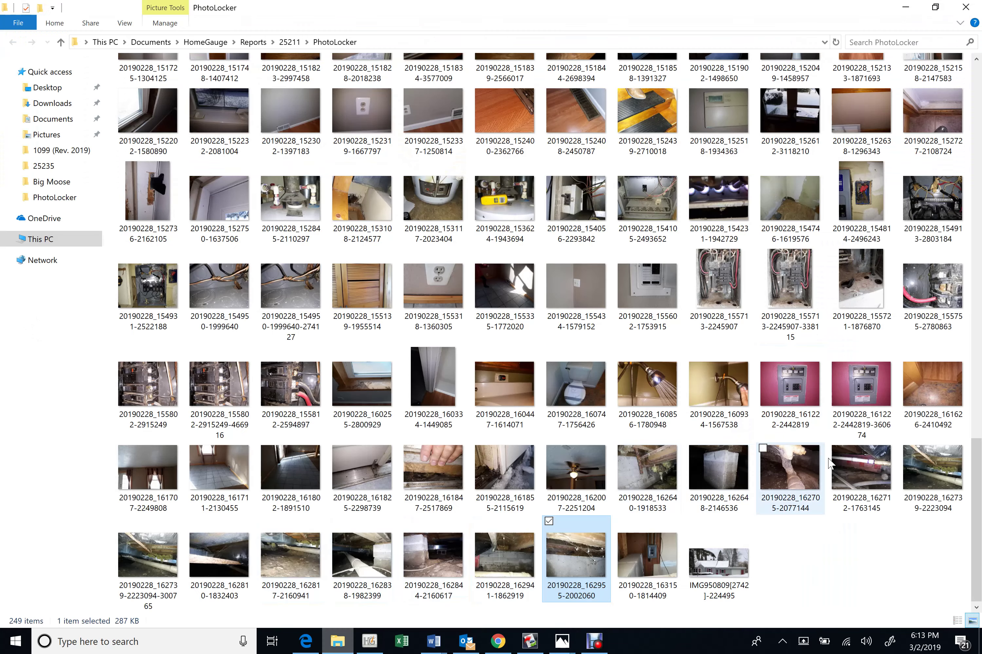
{"action": "left_click", "coordinate": [946, 473]}
{"action": "double_click", "coordinate": [946, 472]}
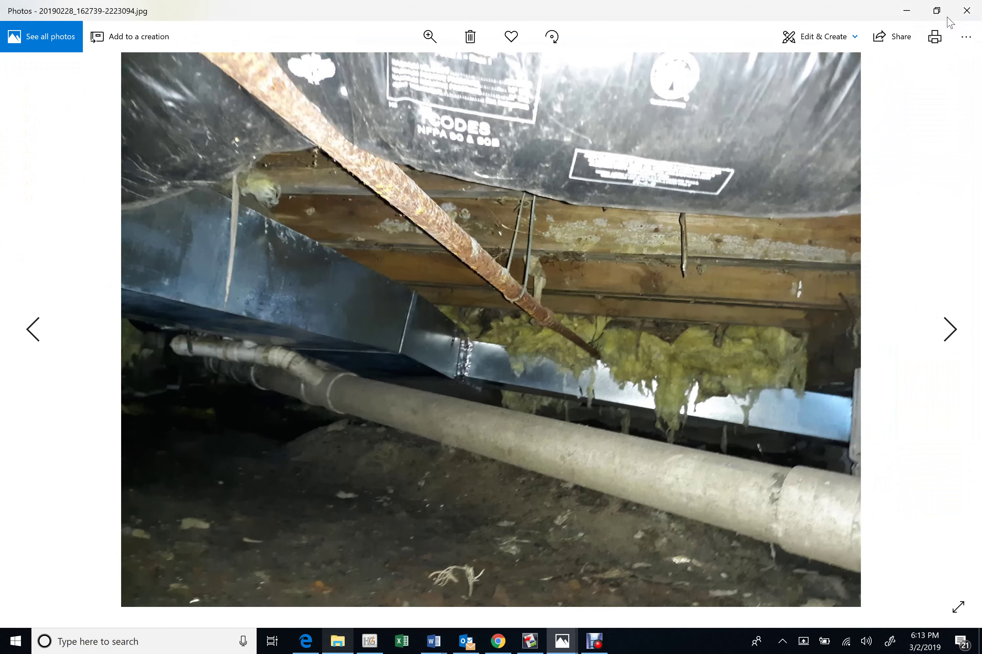
{"action": "left_click", "coordinate": [967, 10]}
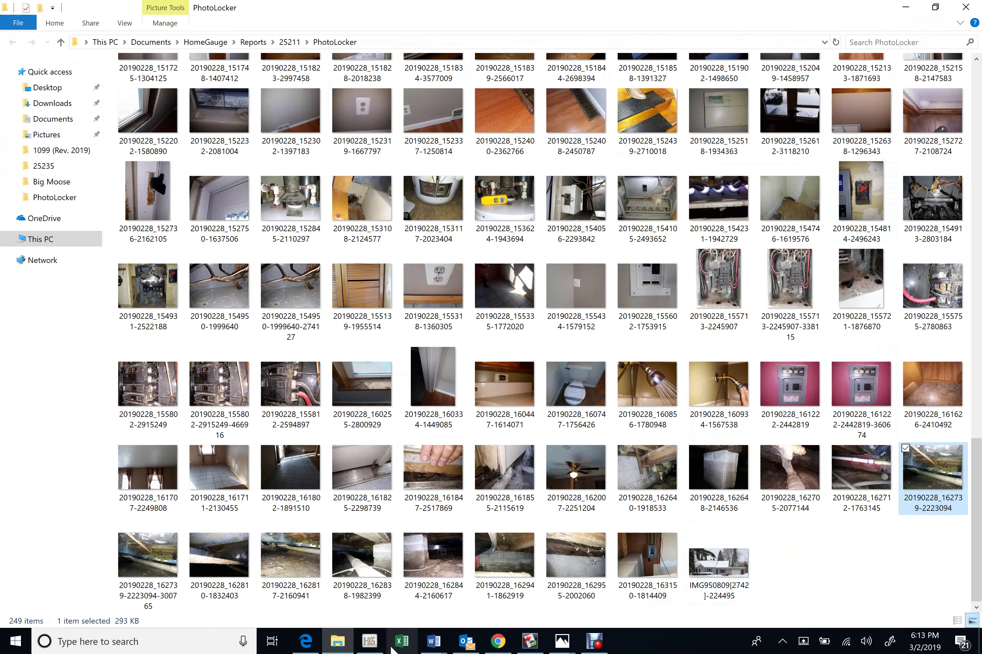
{"action": "left_click", "coordinate": [367, 641]}
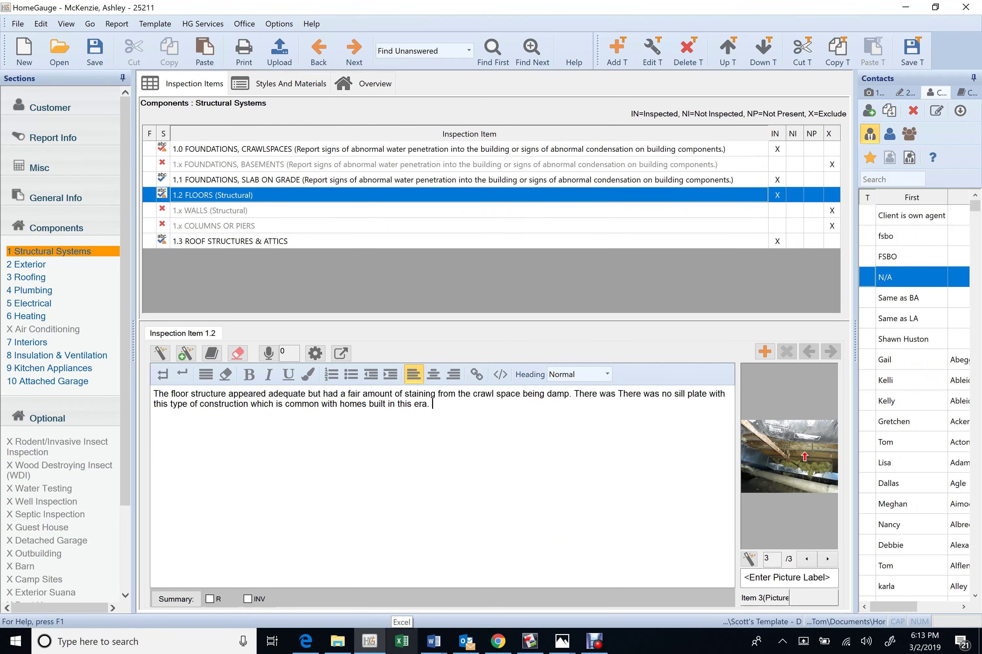
Step: Add 'fungi substance on some of the floor joists - recommend cleaning and removing.' and mark Floors as INV
{"action": "type", "text": "fungi shu"}
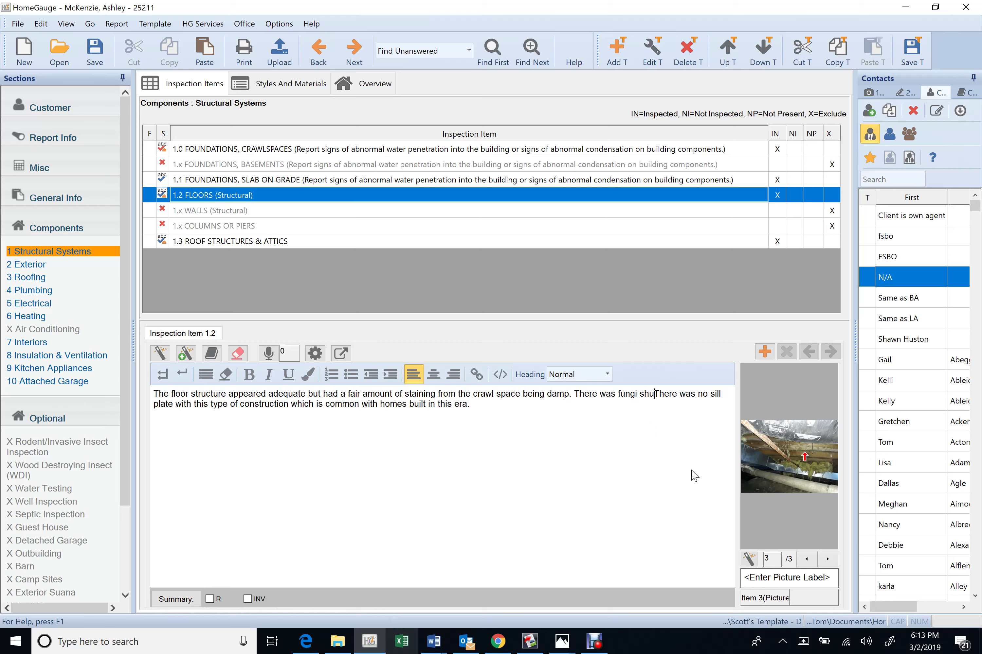
{"action": "key", "text": "BackSpace"}
{"action": "type", "text": "ubstance "}
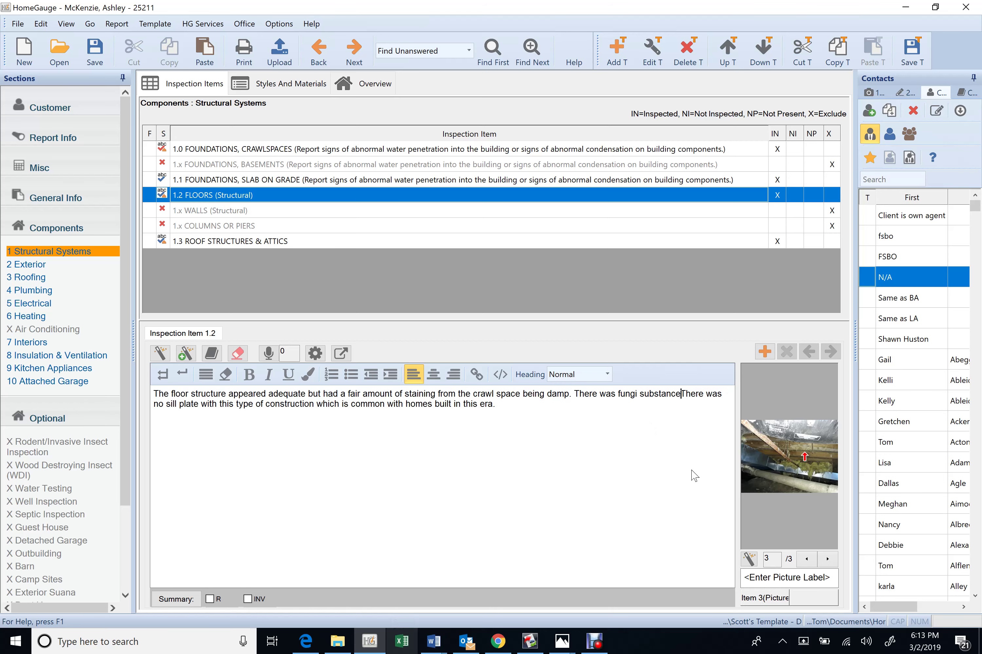
{"action": "type", "text": "on so"}
{"action": "type", "text": "me of the floor"}
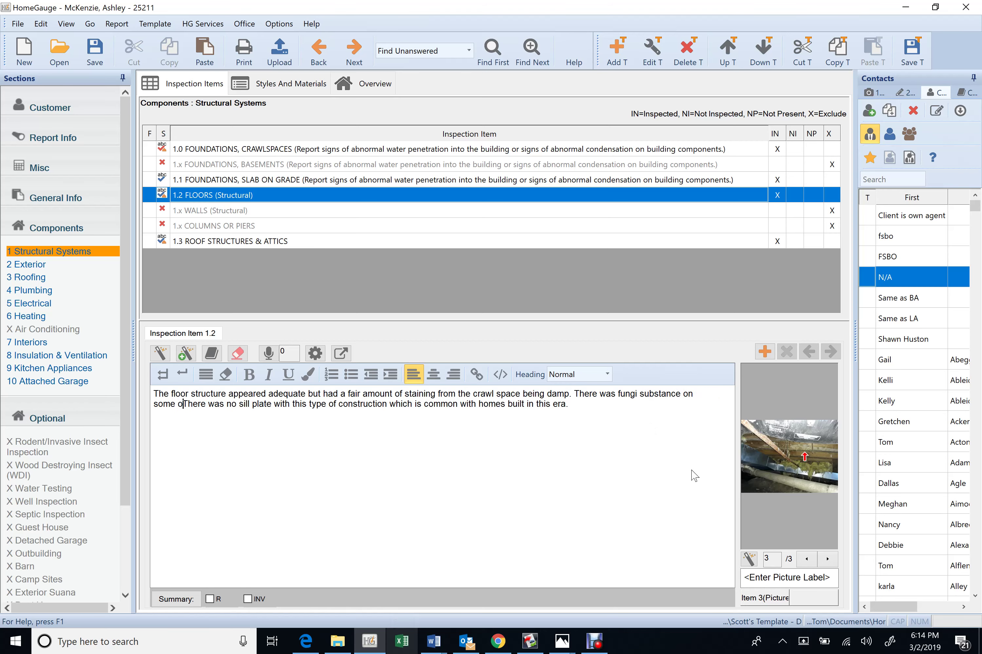
{"action": "type", "text": " joists"}
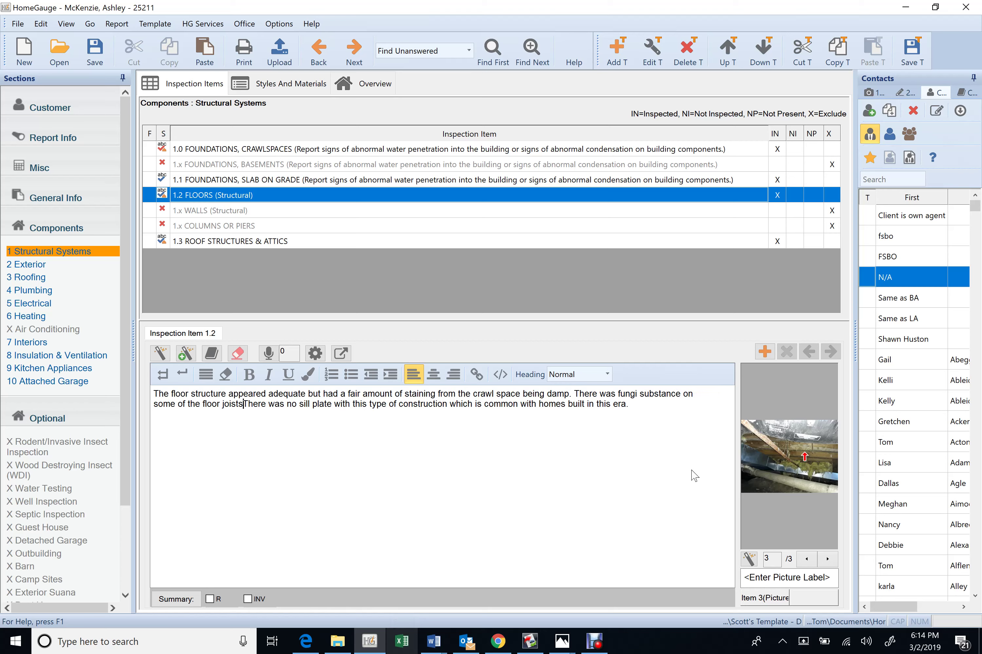
{"action": "type", "text": " - recomme"}
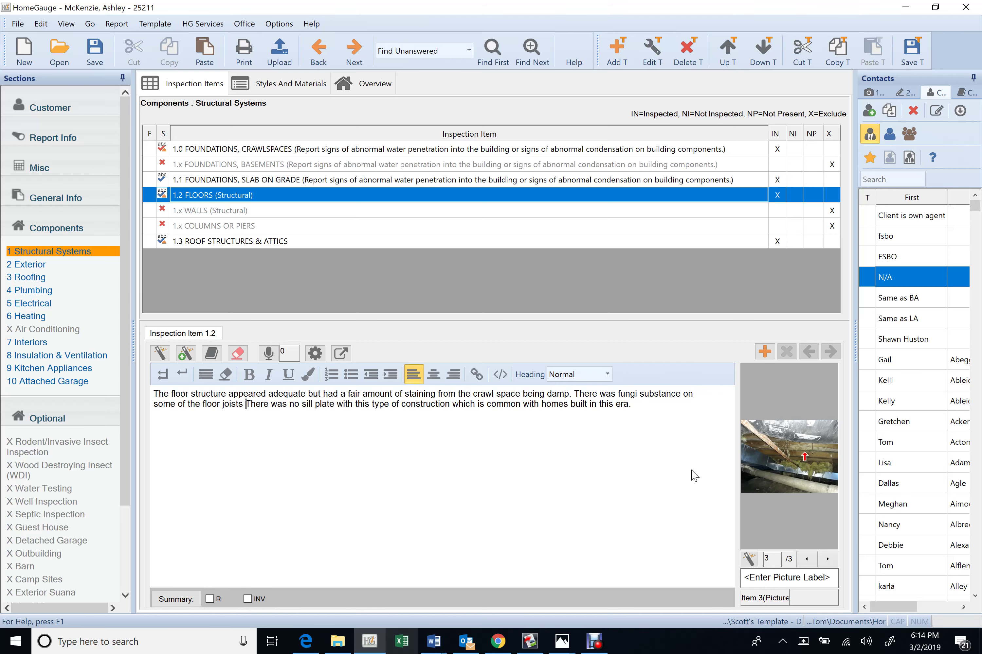
{"action": "type", "text": "nd cleanin"}
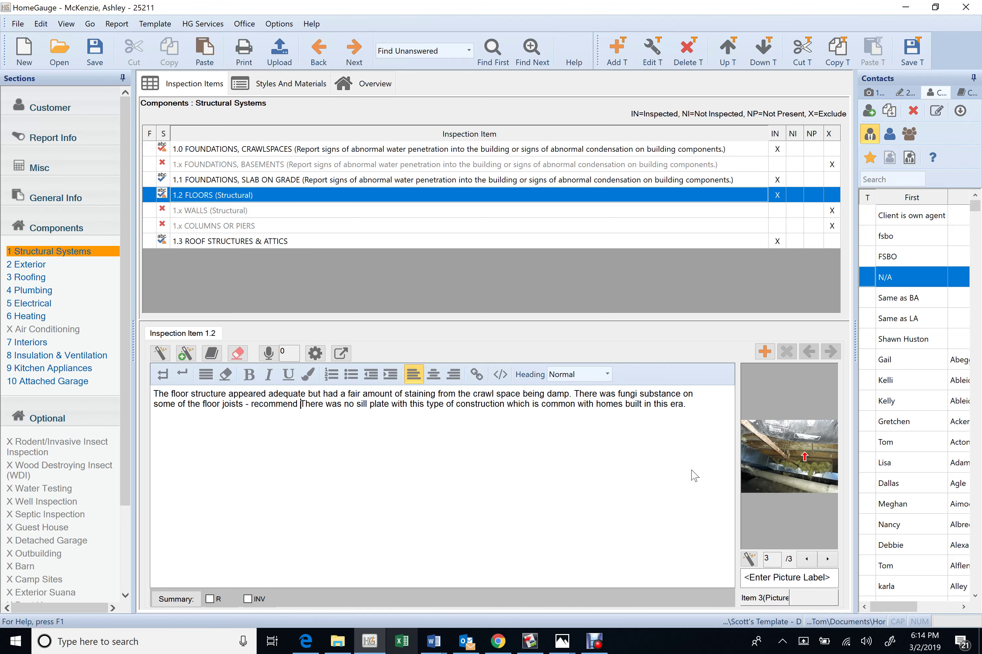
{"action": "type", "text": "g and remo"}
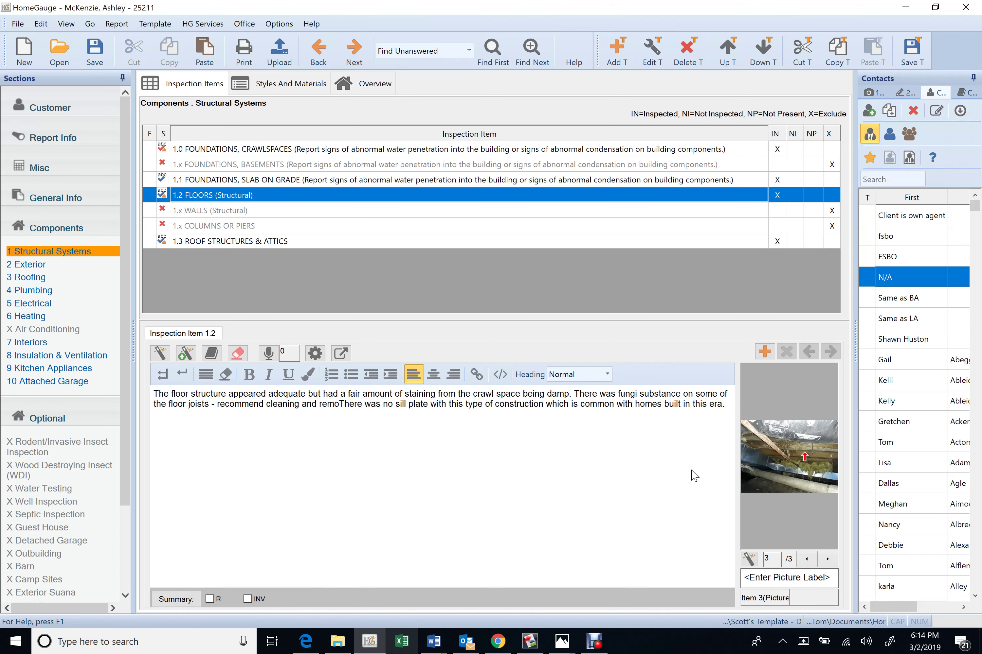
{"action": "type", "text": "ving."}
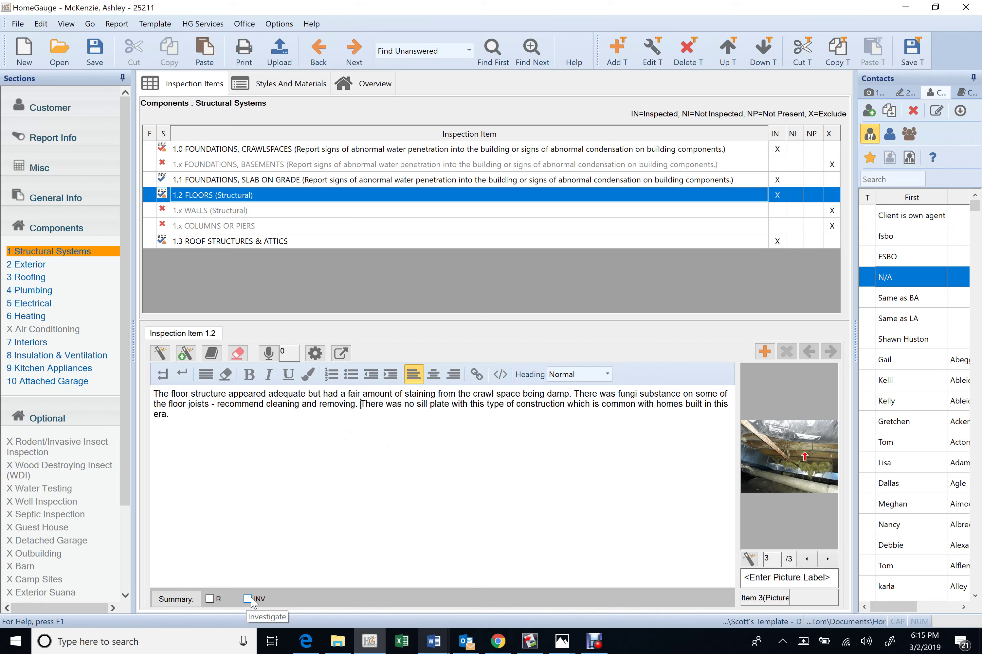
{"action": "left_click", "coordinate": [249, 599]}
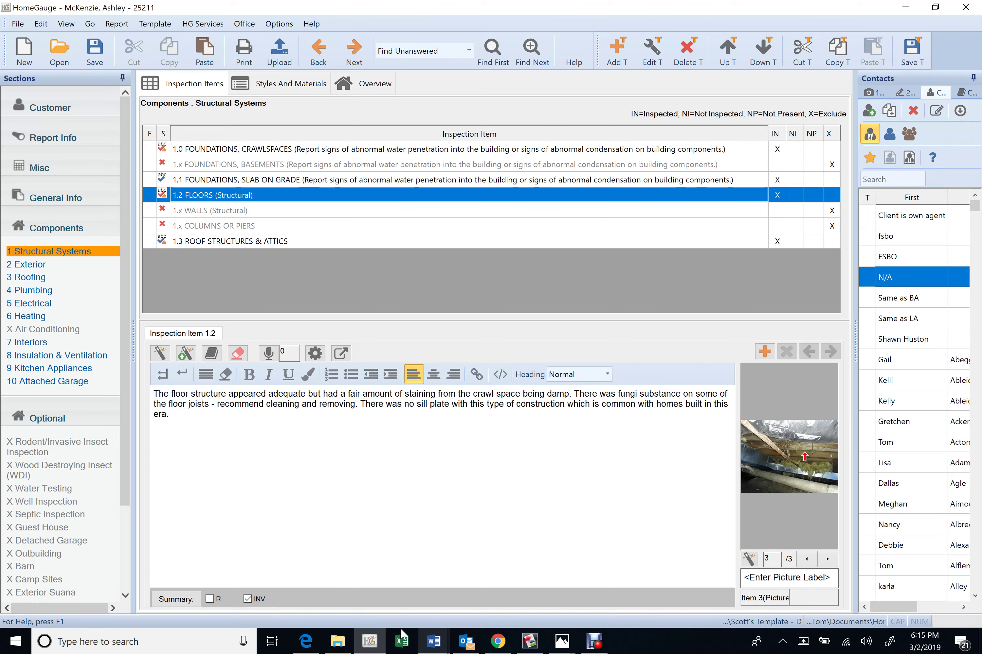
{"action": "left_click", "coordinate": [338, 641]}
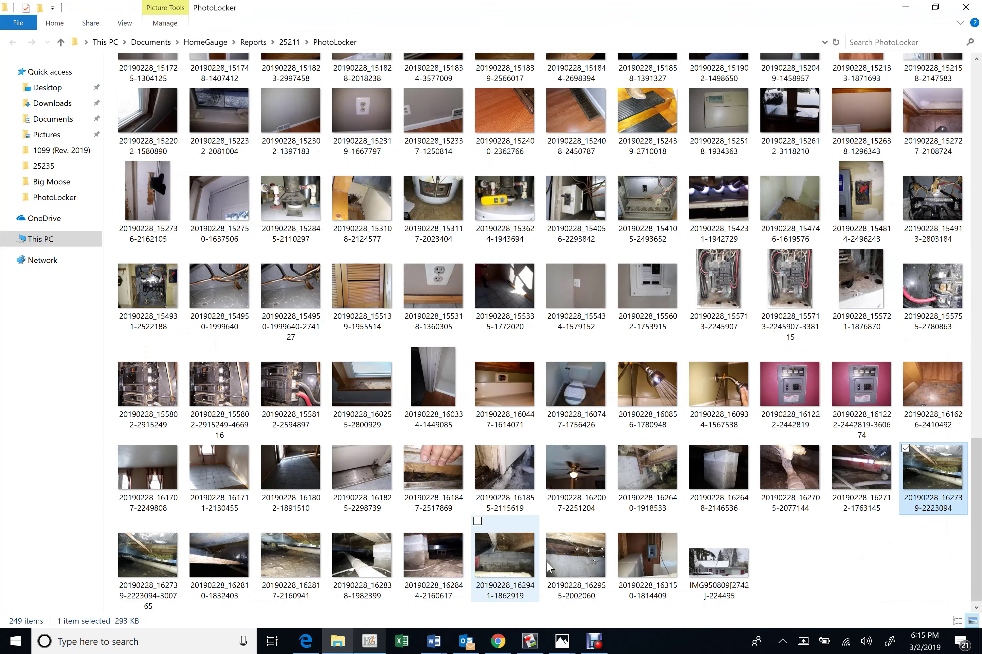
{"action": "double_click", "coordinate": [495, 558]}
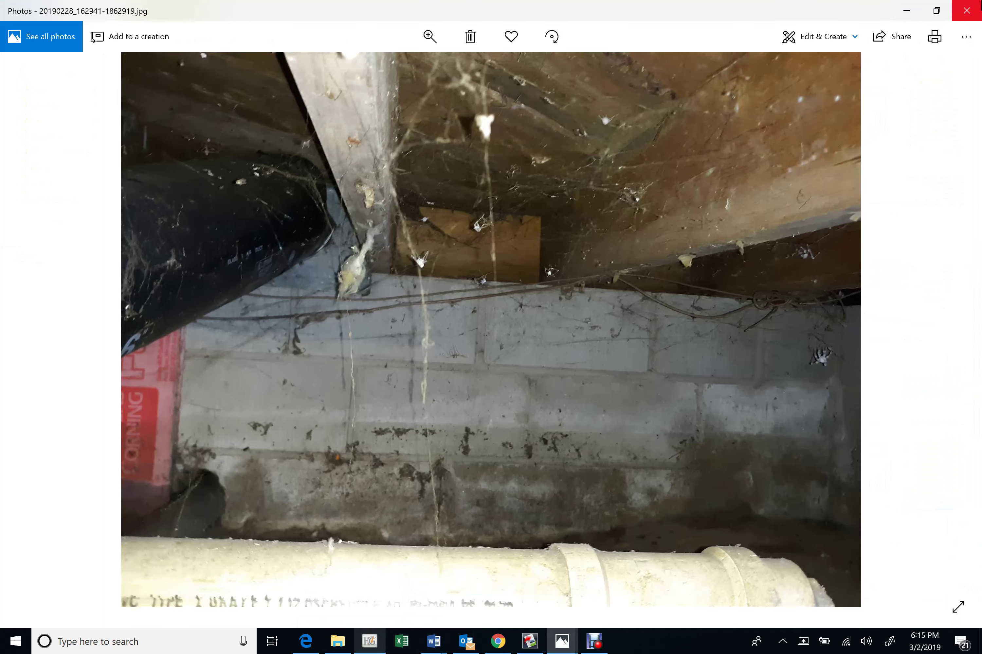
{"action": "left_click", "coordinate": [970, 9]}
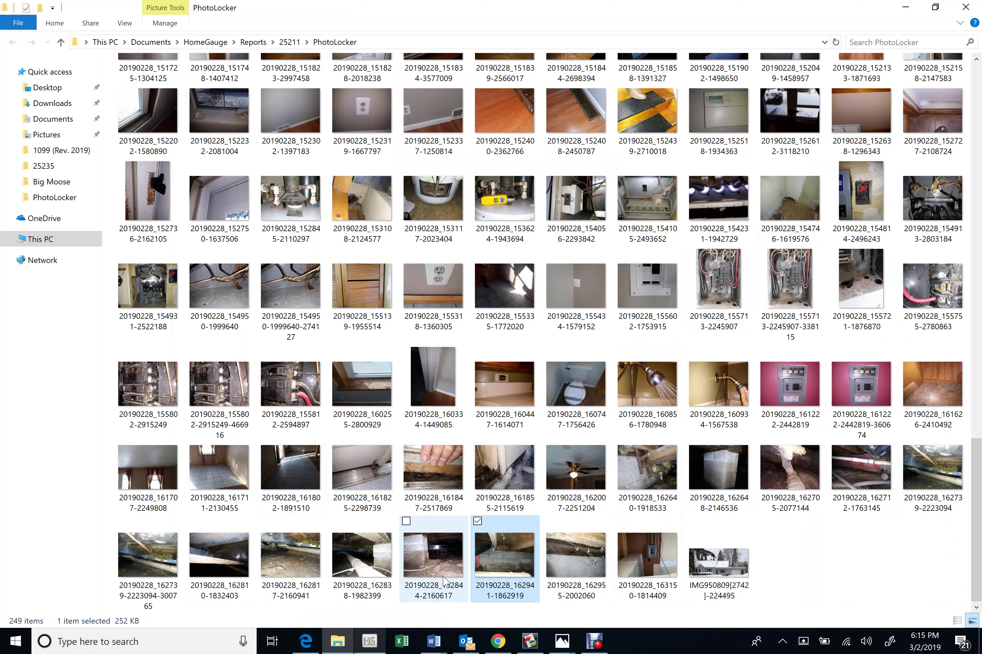
{"action": "left_click", "coordinate": [213, 561]}
{"action": "double_click", "coordinate": [212, 558]}
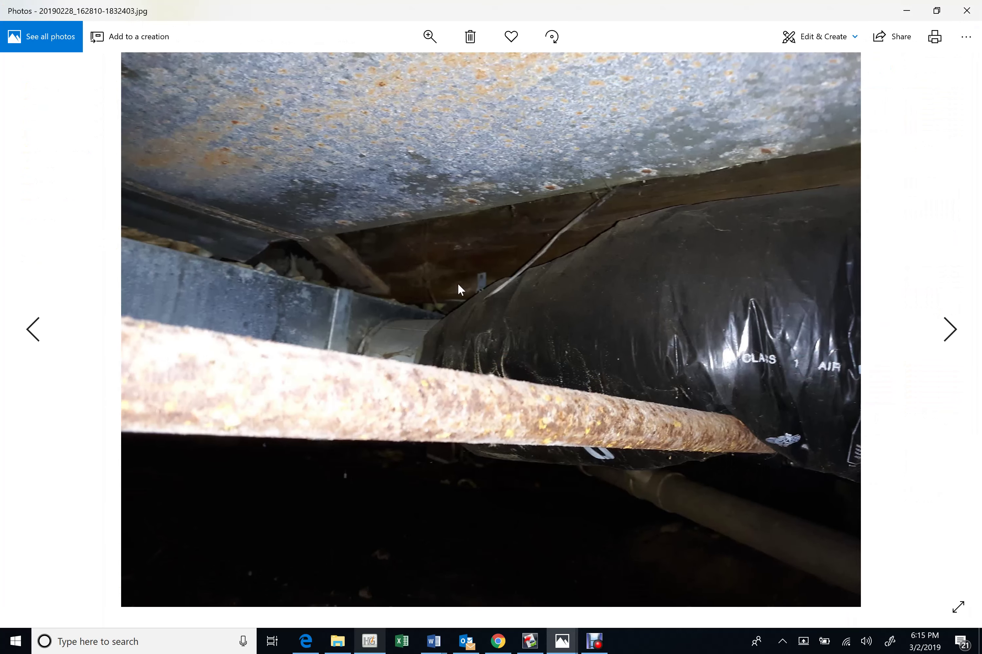
{"action": "left_click", "coordinate": [974, 9]}
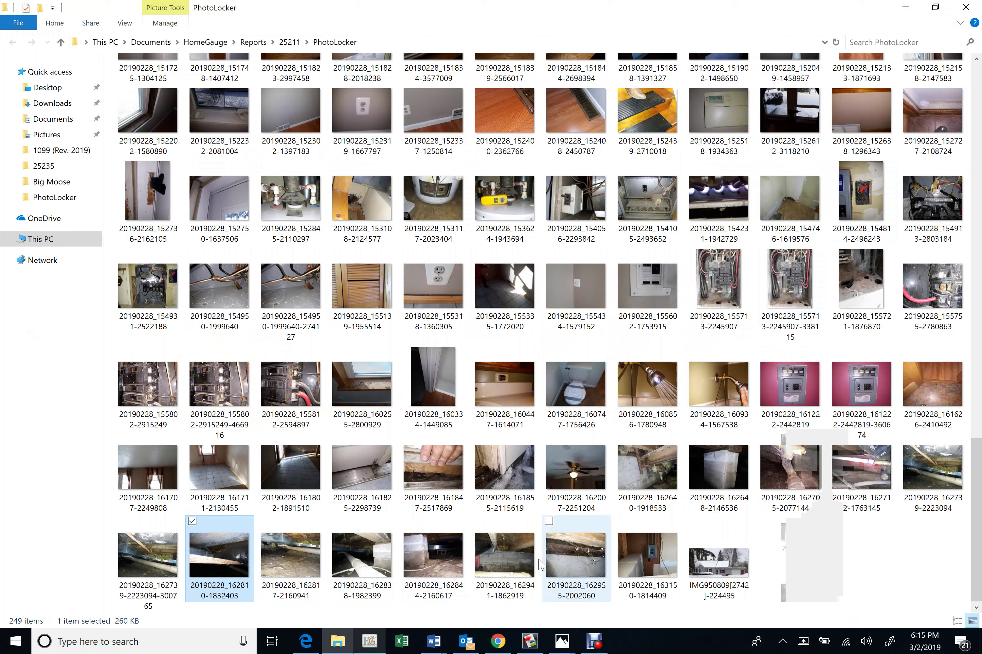
{"action": "double_click", "coordinate": [506, 555]}
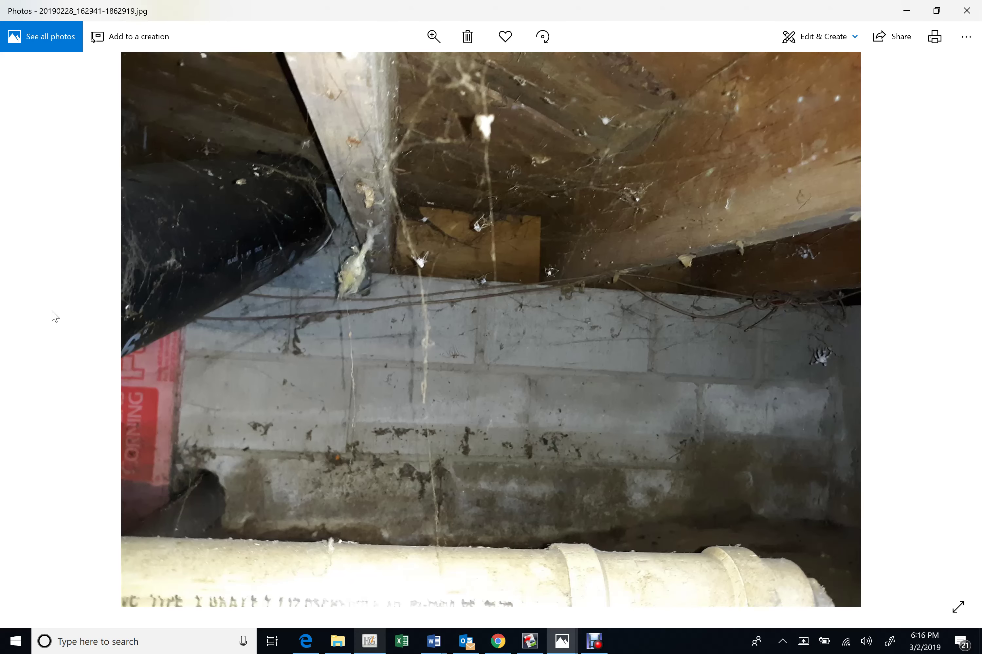
{"action": "left_click", "coordinate": [33, 338]}
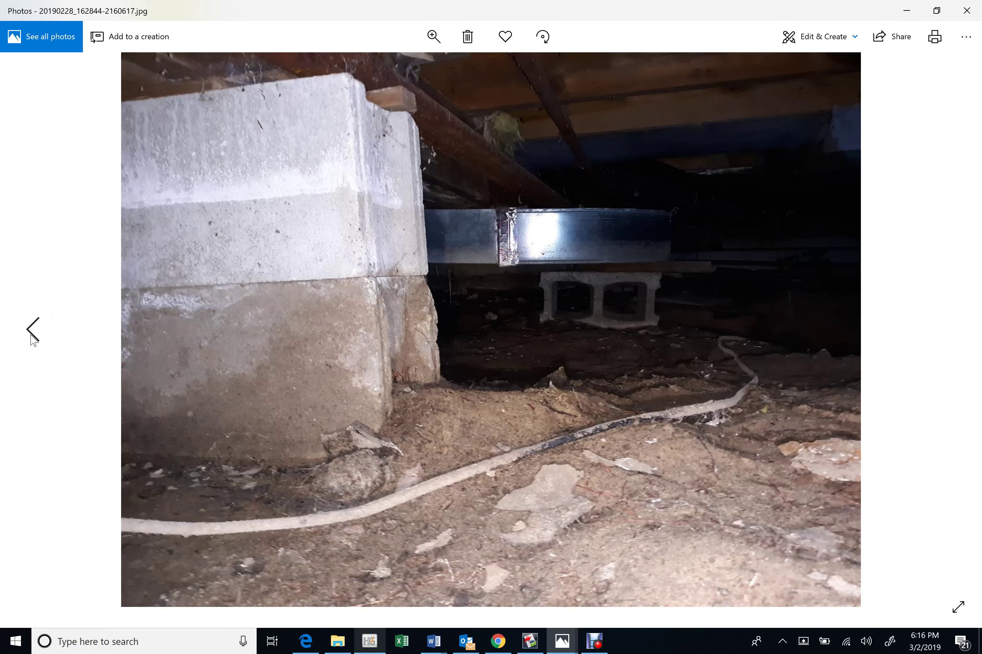
{"action": "left_click", "coordinate": [32, 338]}
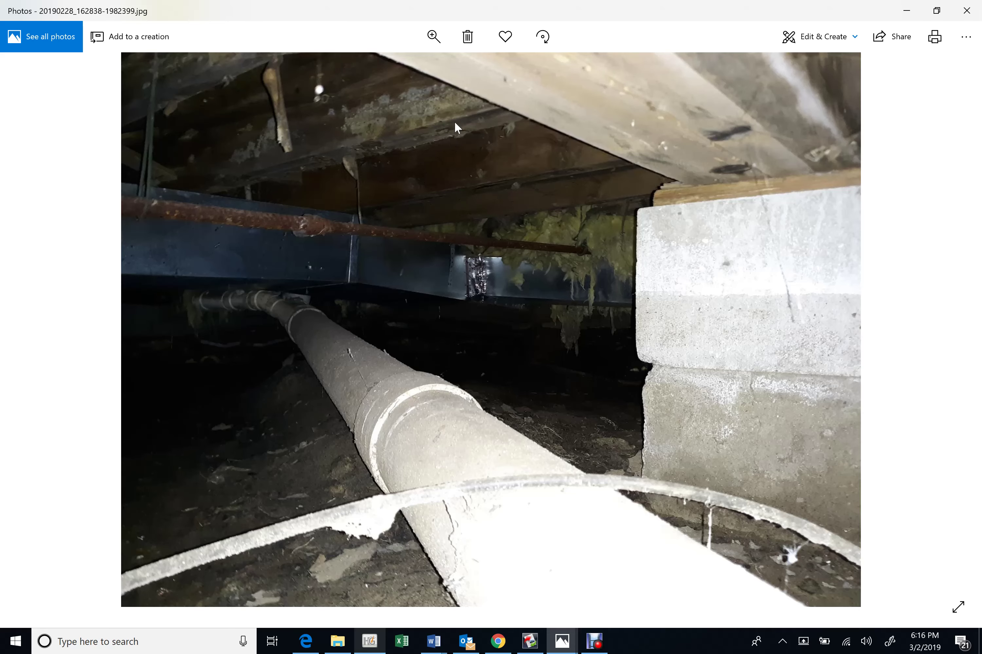
{"action": "left_click", "coordinate": [966, 11]}
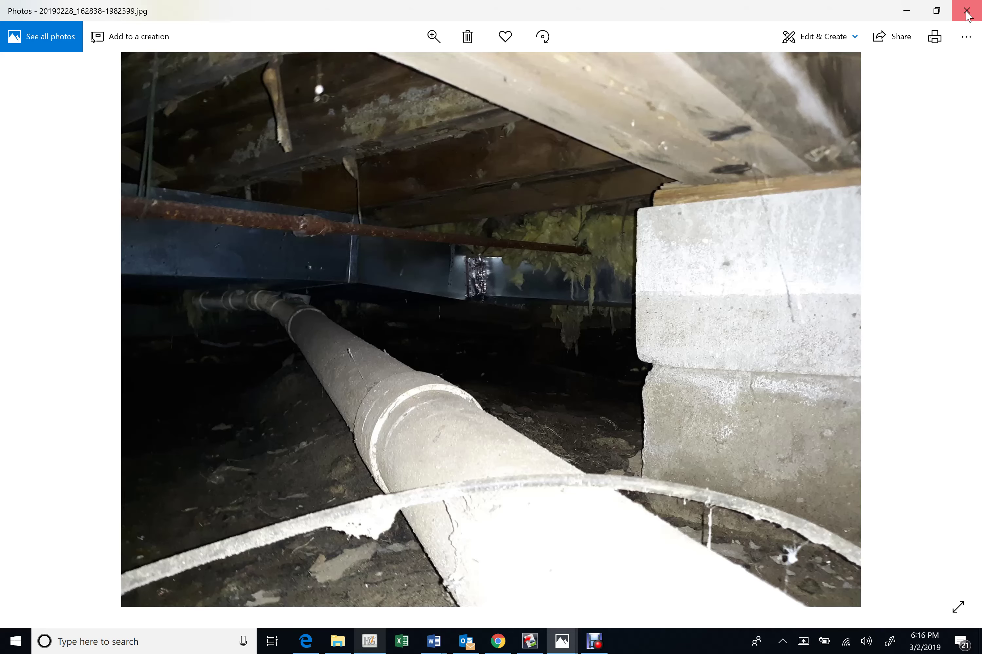
{"action": "left_click", "coordinate": [369, 642]}
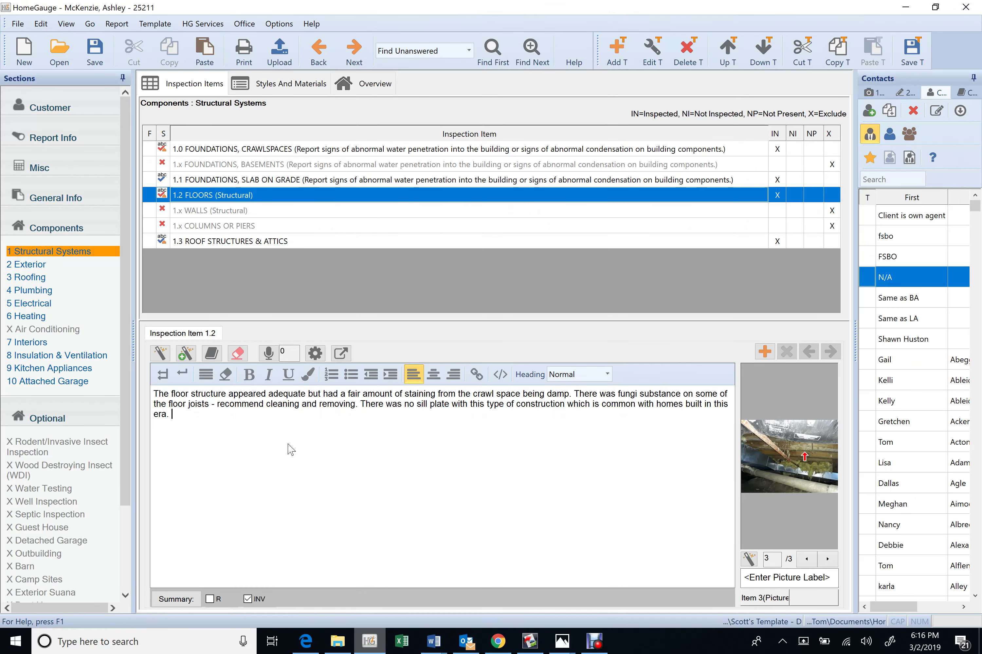
Step: Move through 1.3 Roof Structures and 6.5 Solid Fuel Heating to the Interiors section, showing 7.0 Ceilings
{"action": "left_click", "coordinate": [302, 243]}
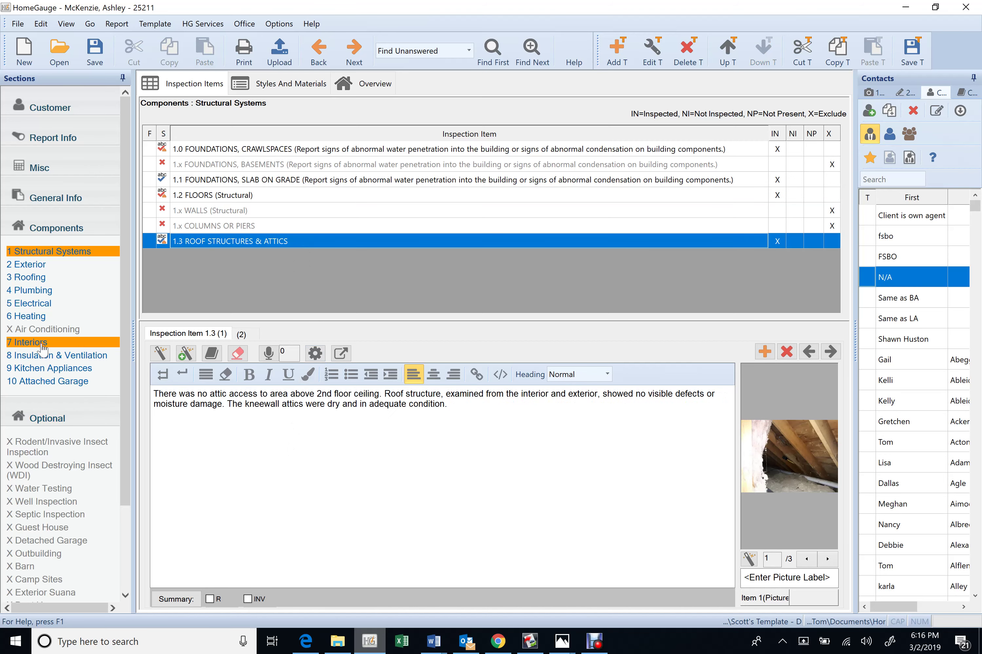
{"action": "left_click", "coordinate": [45, 321]}
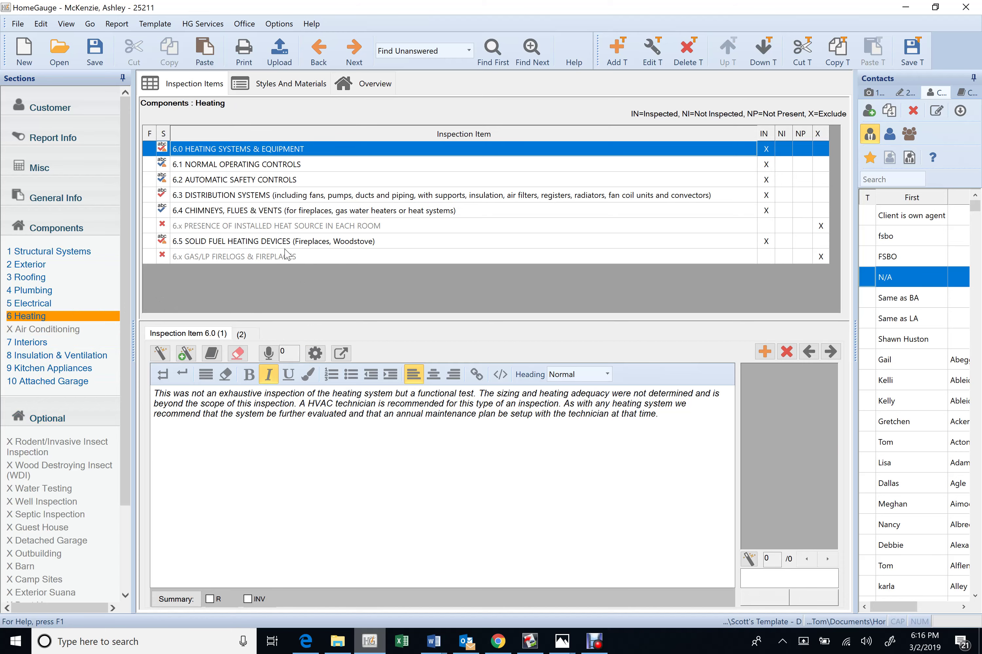
{"action": "left_click", "coordinate": [247, 240]}
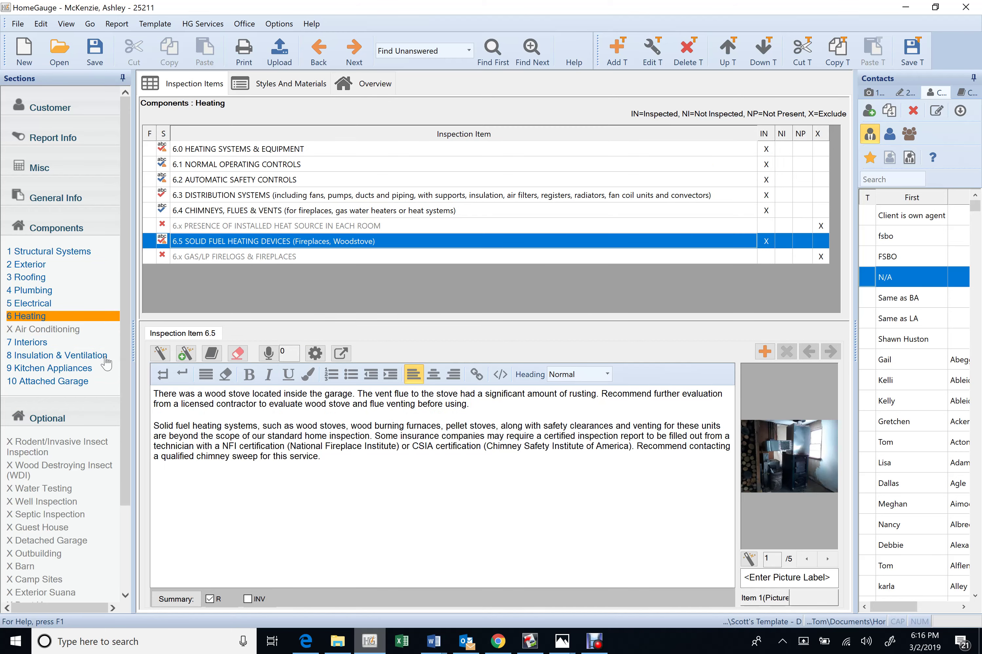
{"action": "left_click", "coordinate": [72, 343]}
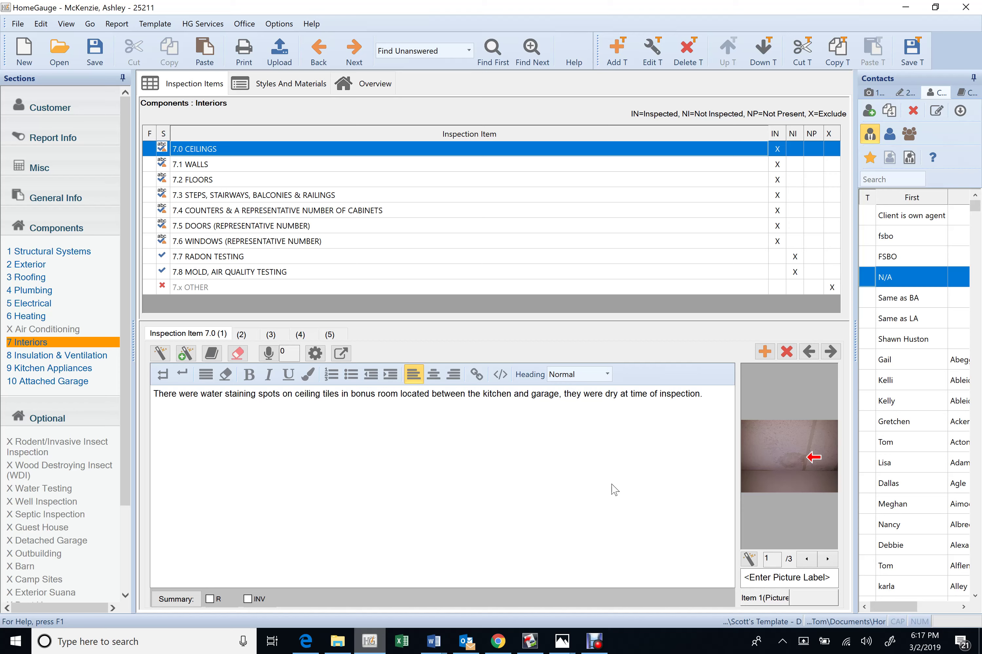
Step: Reword the Ceilings chimney moisture comment to say there 'was no metal' flashing
{"action": "left_click", "coordinate": [241, 336]}
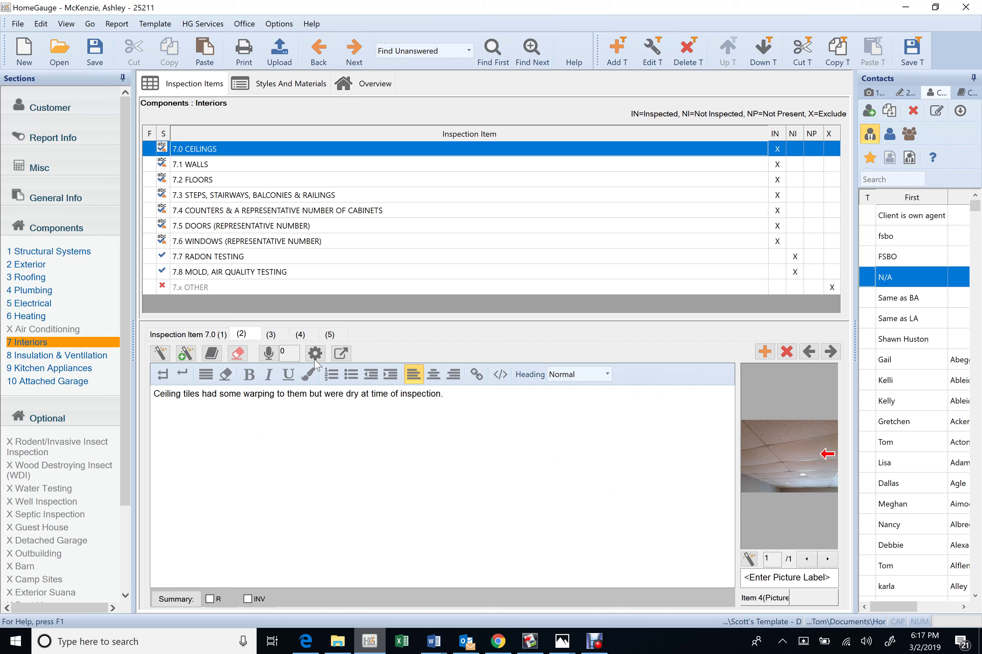
{"action": "left_click", "coordinate": [270, 335]}
{"action": "key", "text": "ctrl+s"}
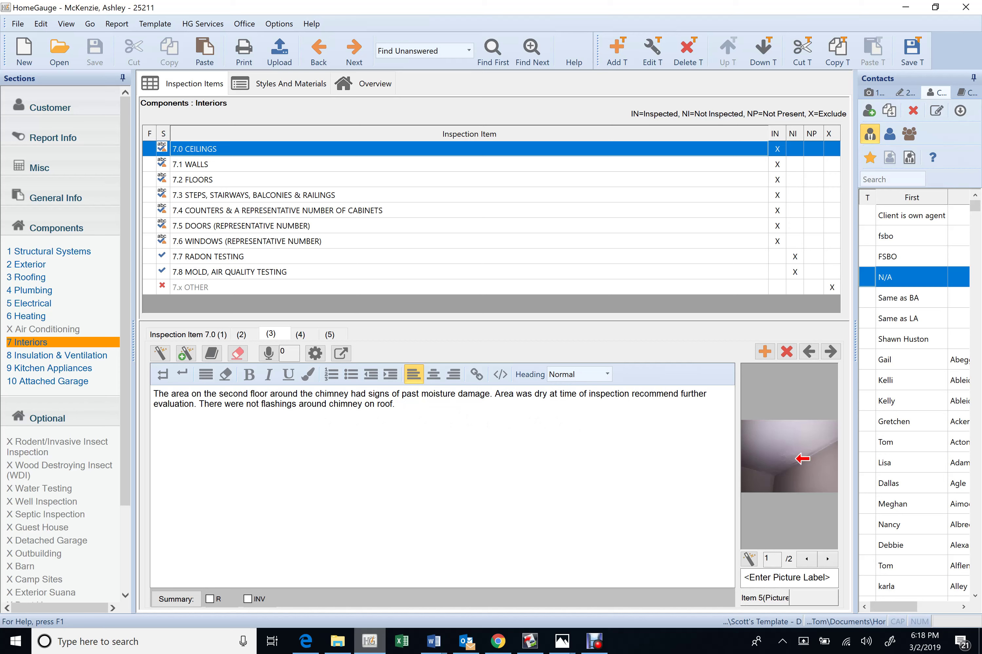
{"action": "key", "text": "Delete"}
{"action": "key", "text": "Delete"}
{"action": "key", "text": "BackSpace"}
{"action": "key", "text": "BackSpace"}
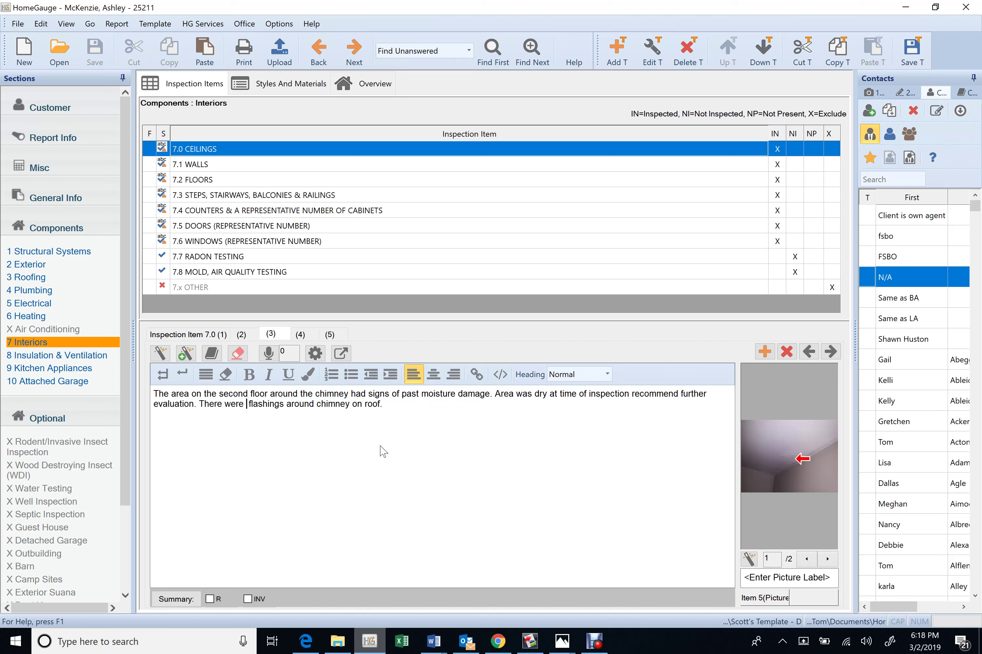
{"action": "key", "text": "BackSpace"}
{"action": "key", "text": "BackSpace"}
{"action": "key", "text": "BackSpace"}
{"action": "key", "text": "BackSpace"}
{"action": "type", "text": "as no "}
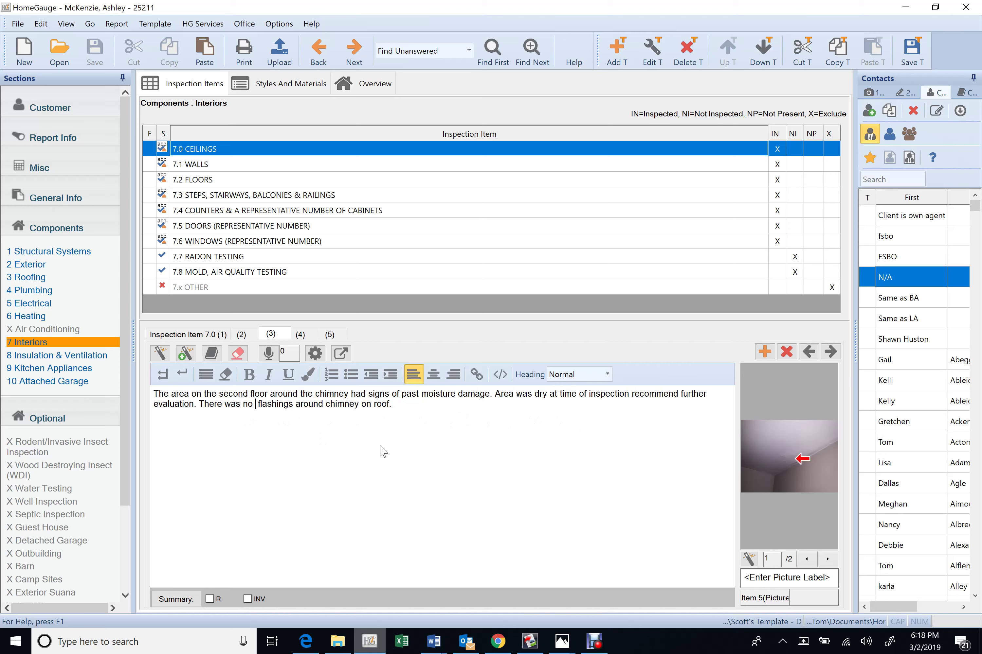
{"action": "type", "text": "metal"}
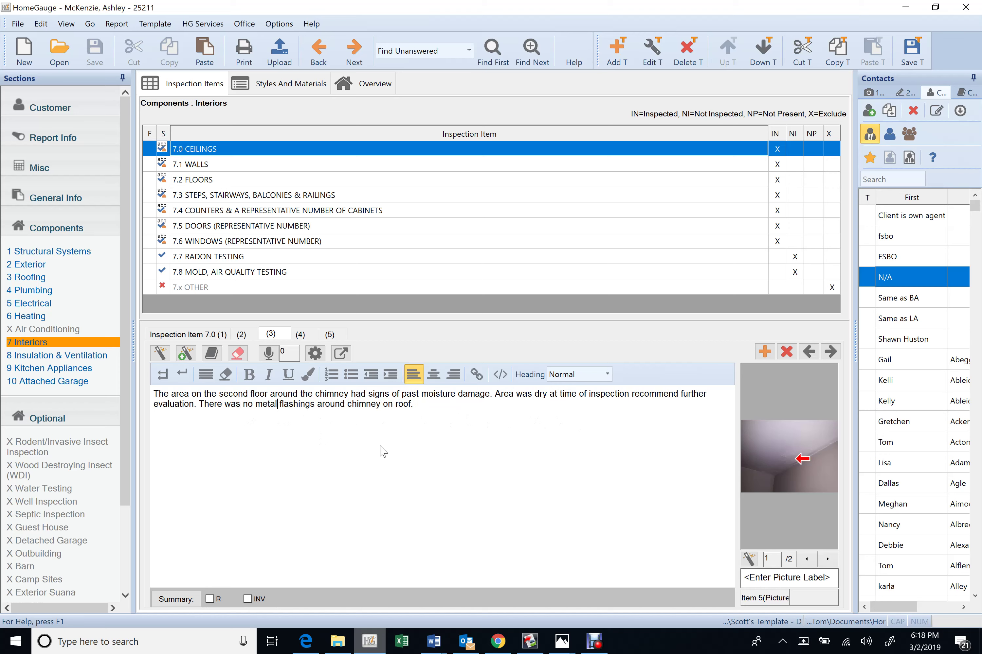
Step: Append a bold 'Refer to 3.3(2).' note to the end of the chimney comment
{"action": "left_click", "coordinate": [412, 417]}
{"action": "type", "text": "Refer to 3.3(2)."}
{"action": "left_click_drag", "start_coordinate": [415, 404], "coordinate": [480, 404]}
{"action": "left_click", "coordinate": [250, 374]}
{"action": "left_click", "coordinate": [309, 520]}
Step: Check the Roofing item numbers, confirming Flashings is item 3.1 and Chimneys 3.2
{"action": "left_click", "coordinate": [87, 278]}
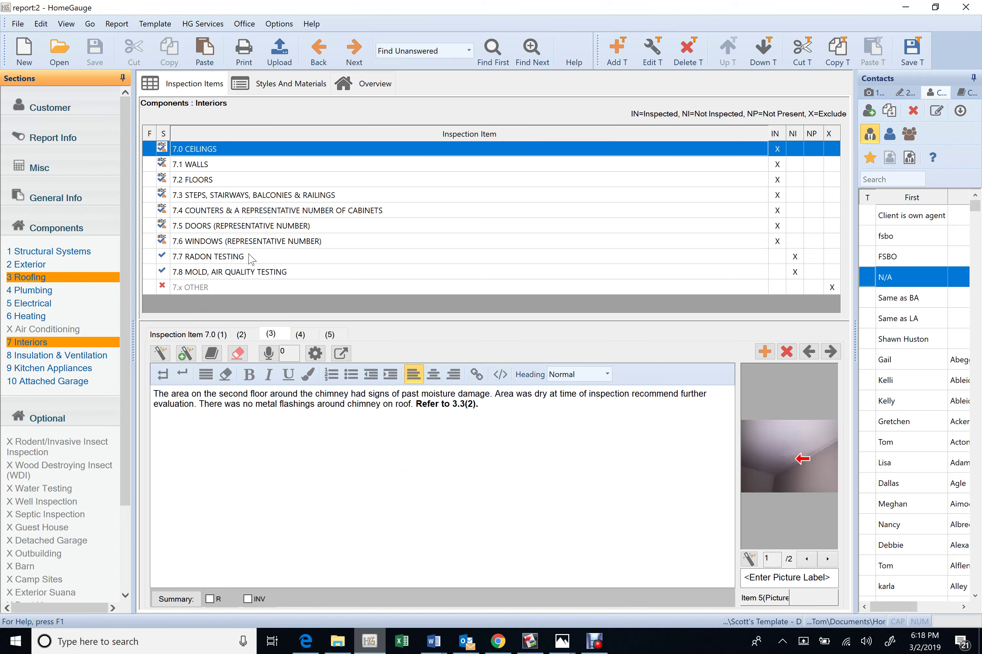
{"action": "left_click", "coordinate": [267, 180]}
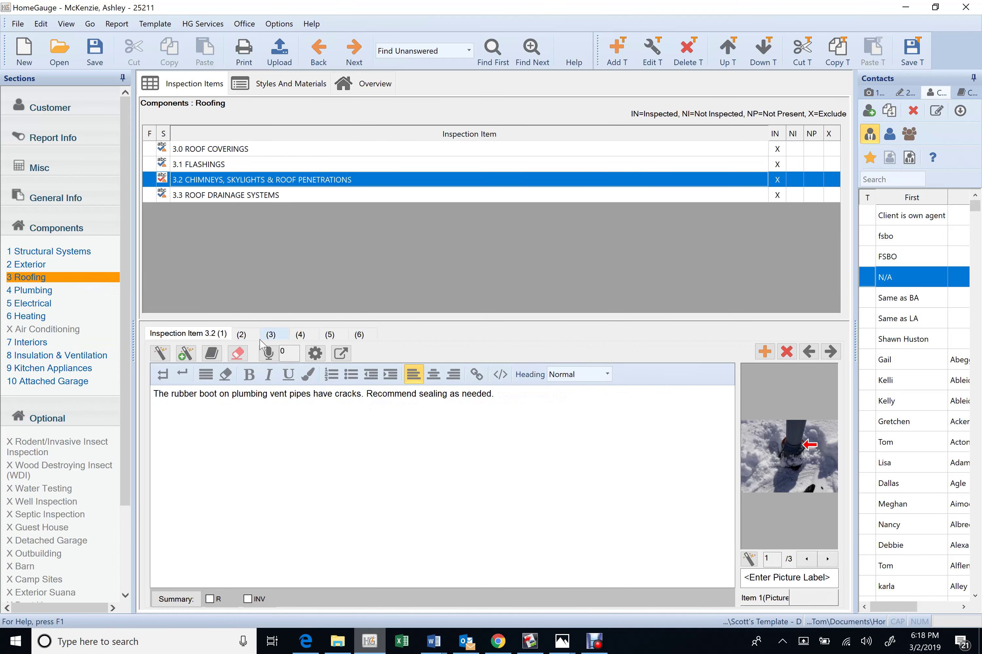
{"action": "left_click", "coordinate": [270, 169]}
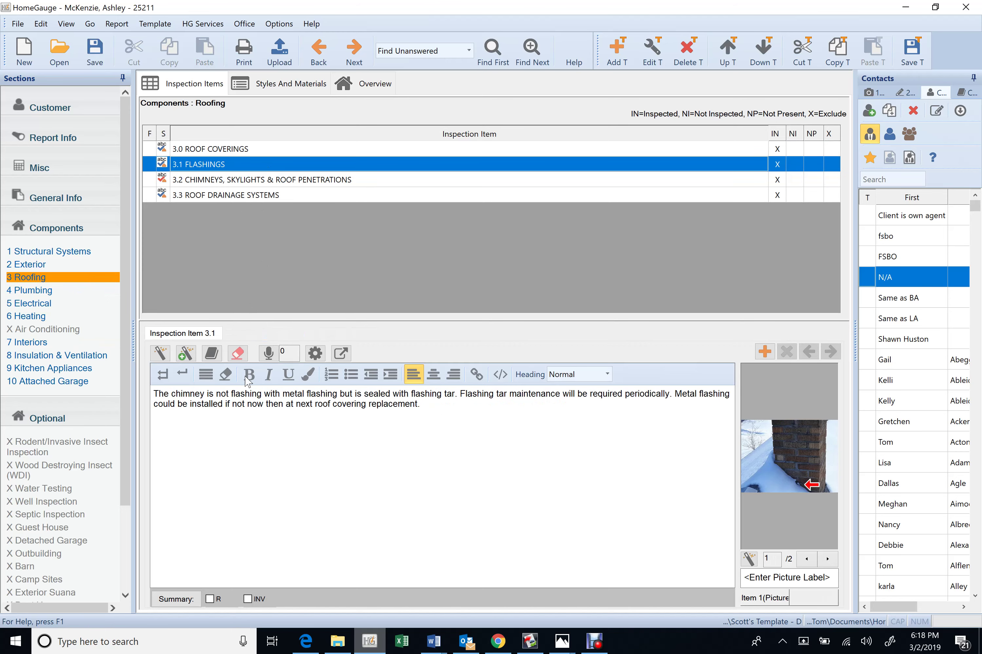
{"action": "left_click", "coordinate": [44, 345]}
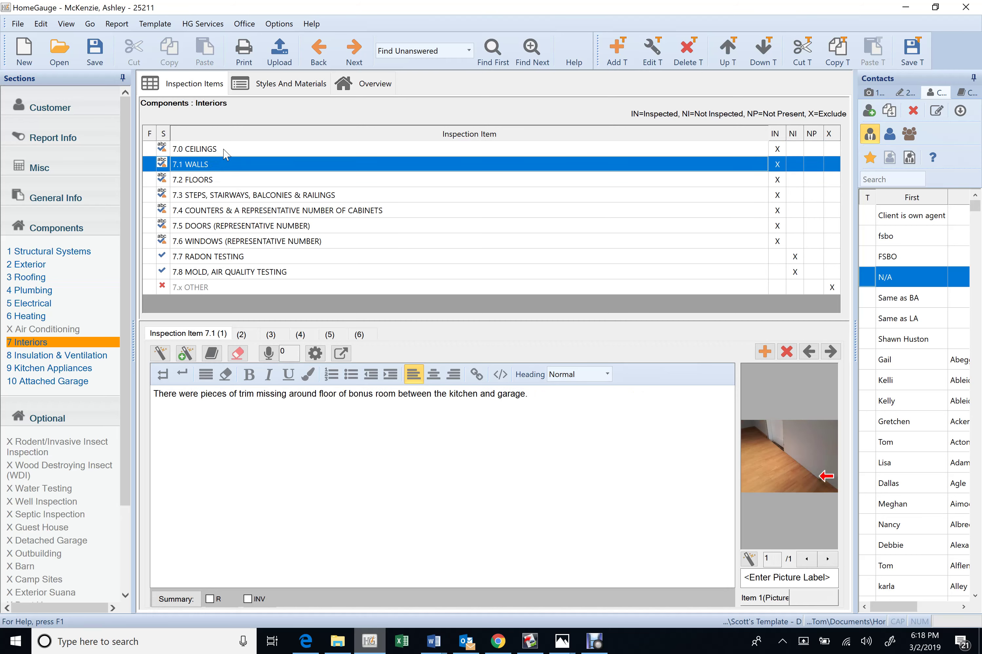
Step: Change the 7.0 chimney comment's bold reference from 3.3(2) to 3.1
{"action": "left_click", "coordinate": [224, 150]}
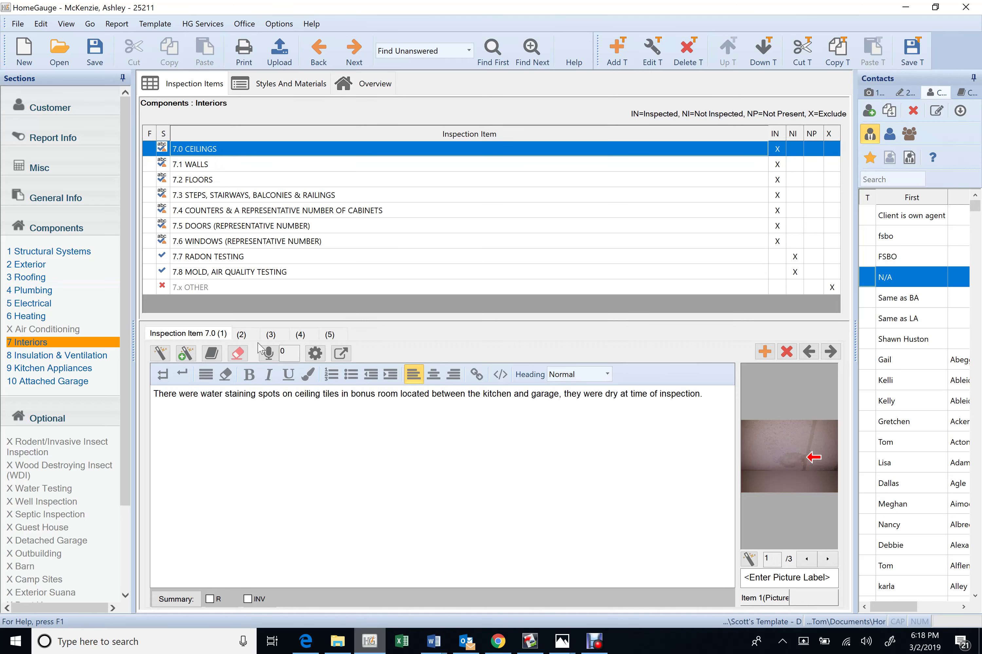
{"action": "left_click", "coordinate": [271, 334]}
{"action": "left_click", "coordinate": [476, 418]}
{"action": "key", "text": "BackSpace"}
{"action": "key", "text": "BackSpace"}
{"action": "key", "text": "Delete"}
{"action": "key", "text": "BackSpace"}
{"action": "type", "text": "1"}
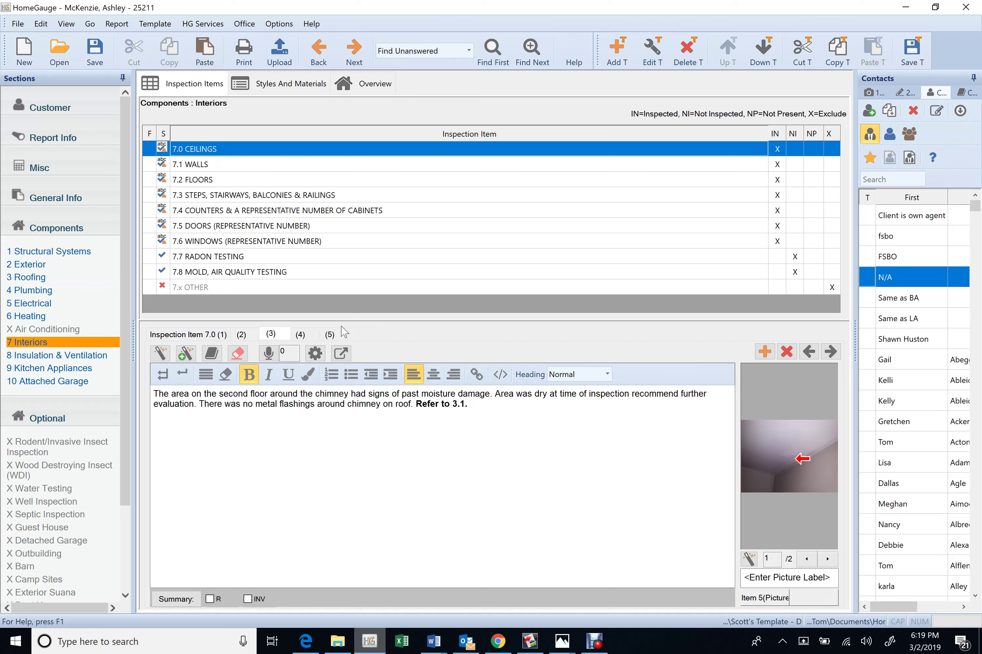
Step: Replace the lowercase 't' with 'T' at the start of the furnace-closet ceiling hole comment
{"action": "left_click", "coordinate": [301, 335]}
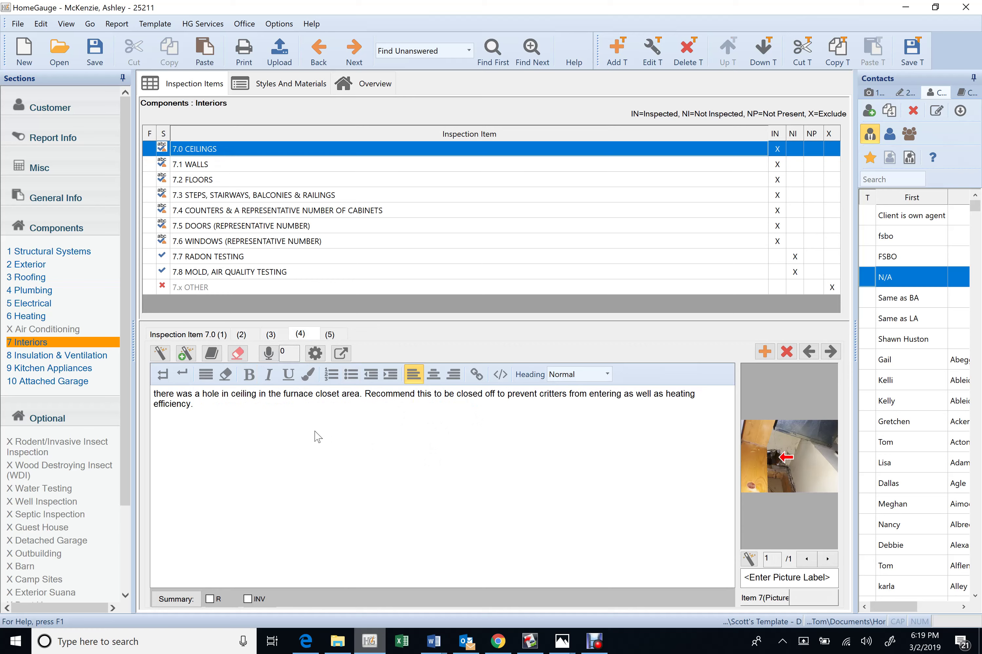
{"action": "type", "text": "T"}
{"action": "key", "text": "Delete"}
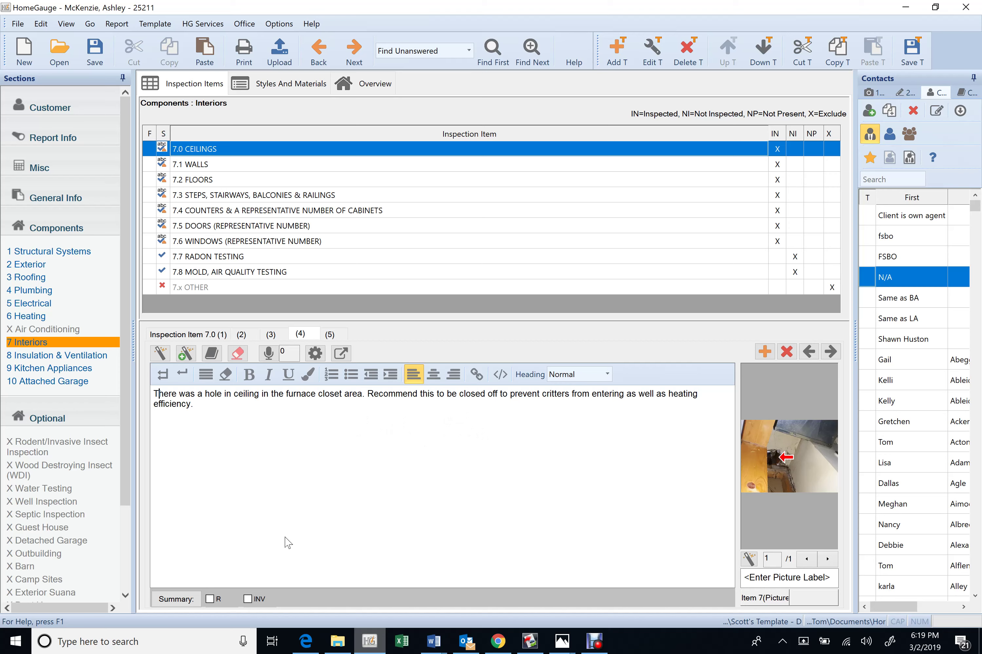
{"action": "left_click", "coordinate": [280, 454]}
{"action": "left_click", "coordinate": [330, 335]}
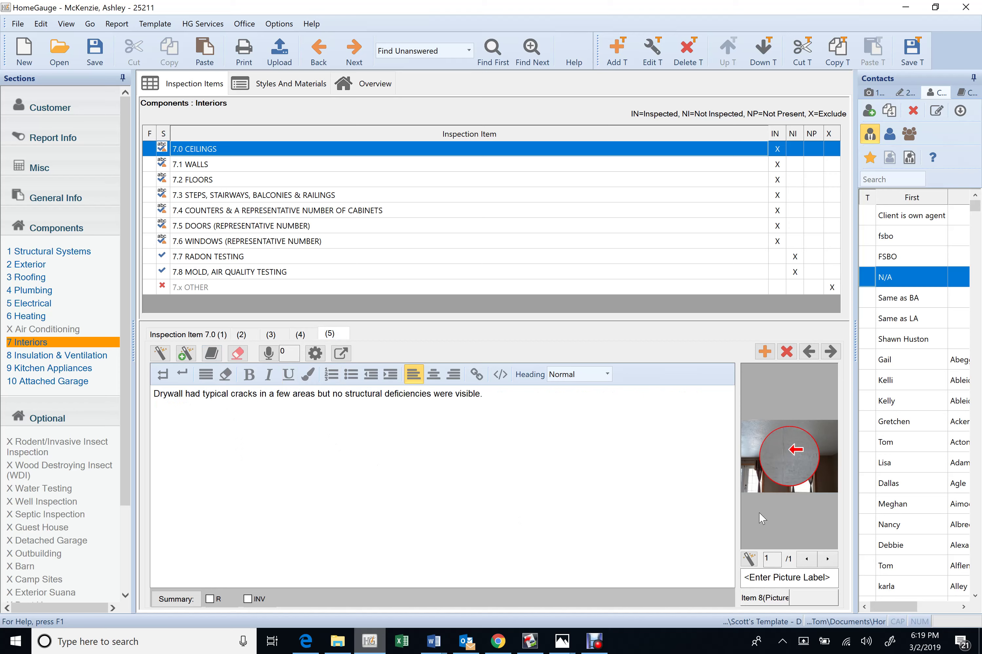
{"action": "left_click", "coordinate": [414, 167]}
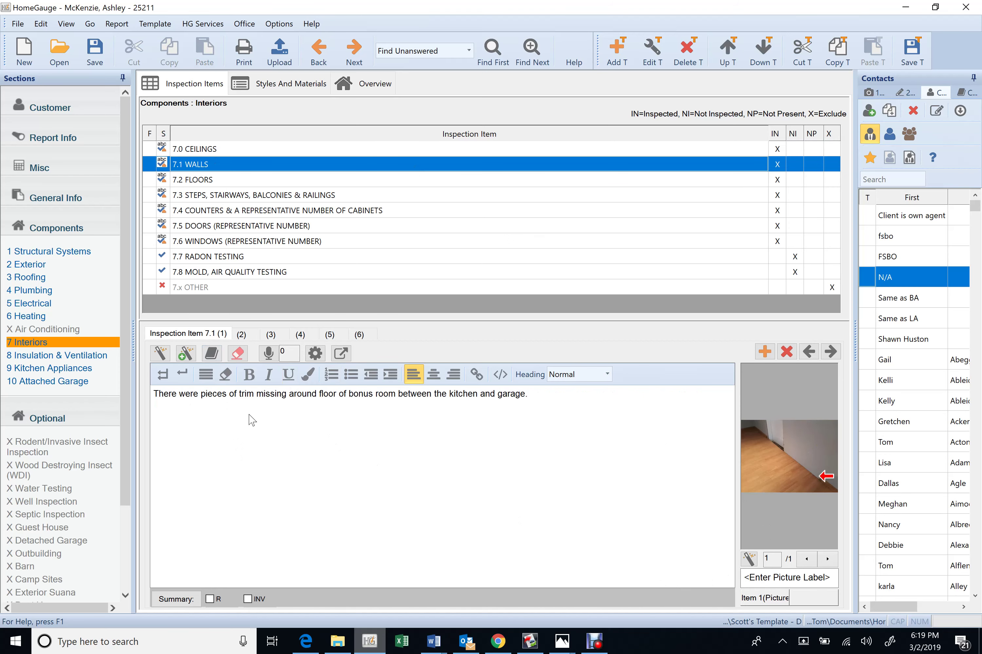
Step: Review the Walls comments: fastener heads, sink staining, cracked backsplash, drywall cracks and the sixth
{"action": "left_click", "coordinate": [241, 336]}
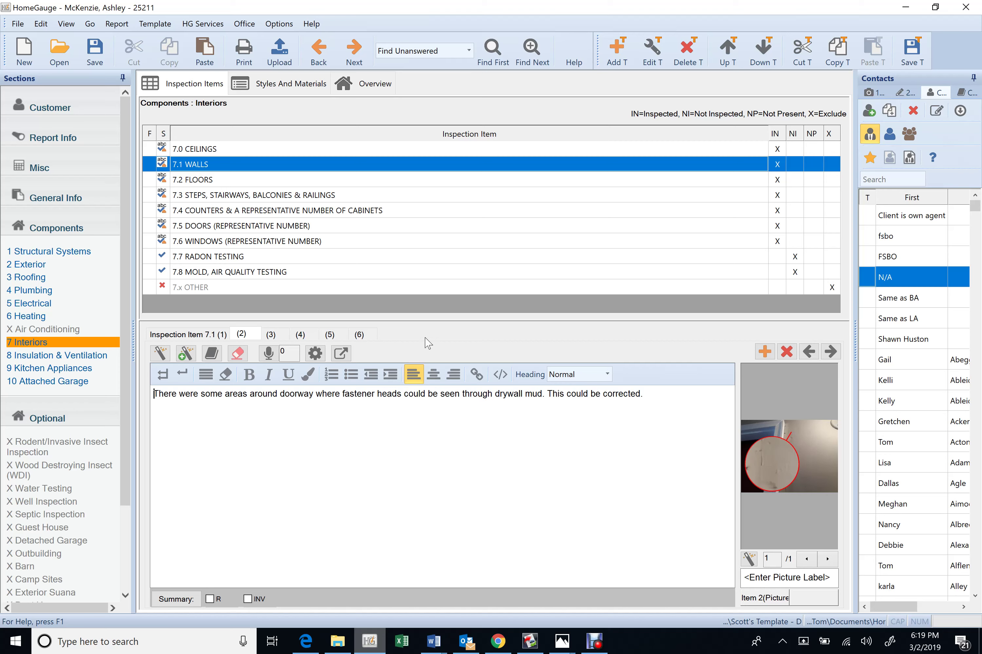
{"action": "left_click", "coordinate": [271, 335]}
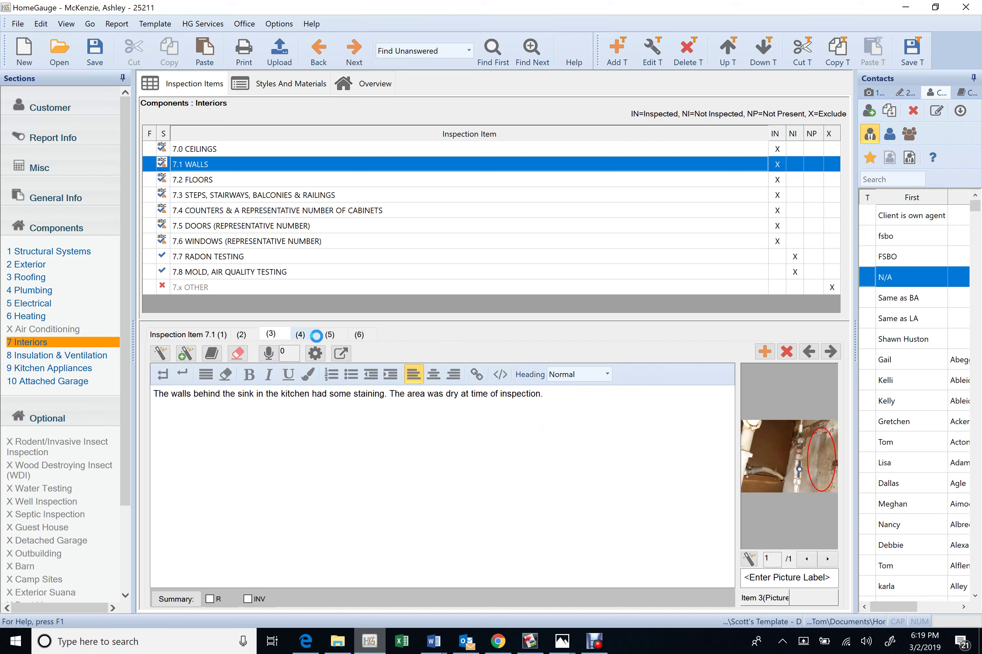
{"action": "left_click", "coordinate": [317, 339]}
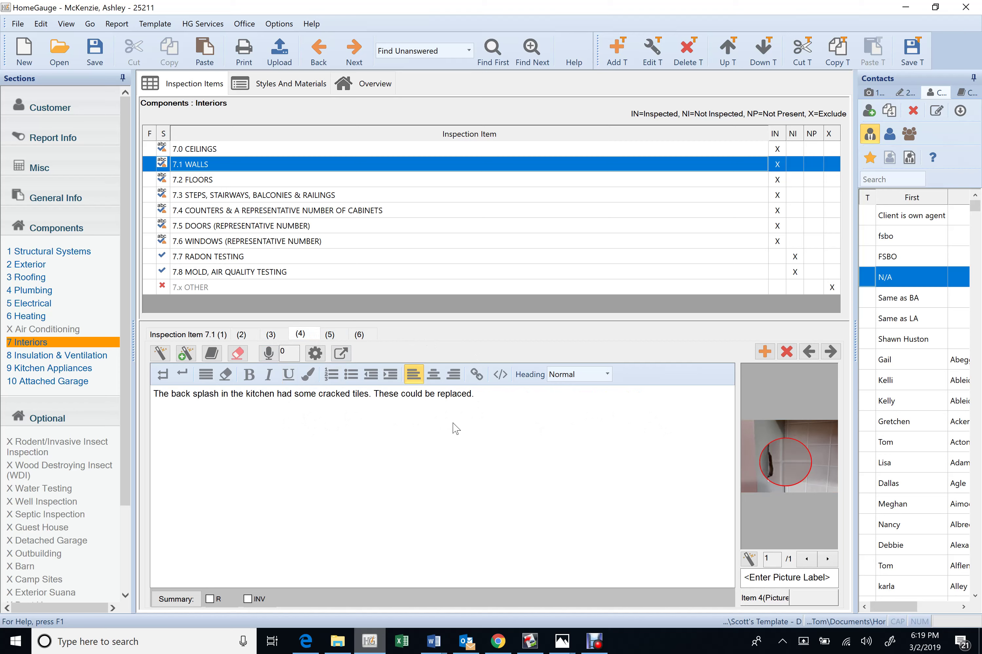
{"action": "left_click", "coordinate": [336, 336]}
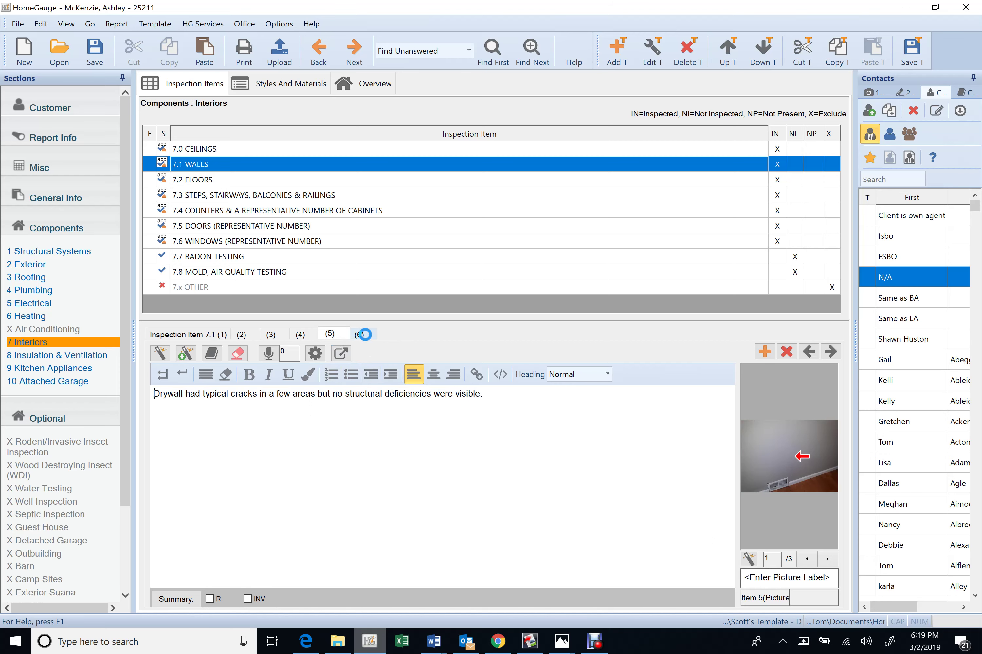
{"action": "left_click", "coordinate": [360, 334]}
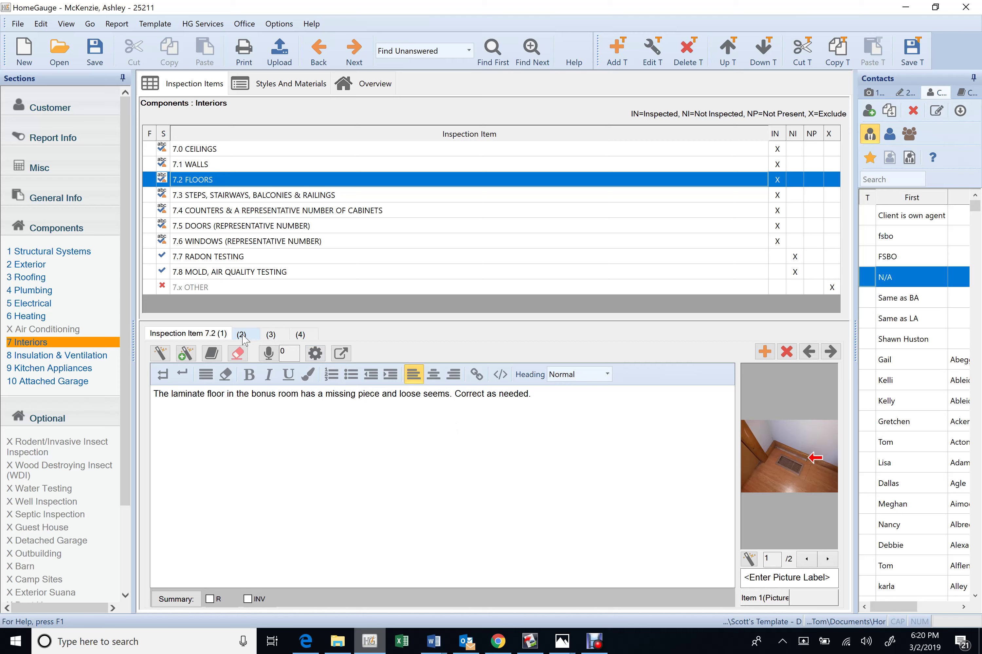
Step: Correct 'seems' to 'seams' in the first Floors comment
{"action": "left_click", "coordinate": [476, 422]}
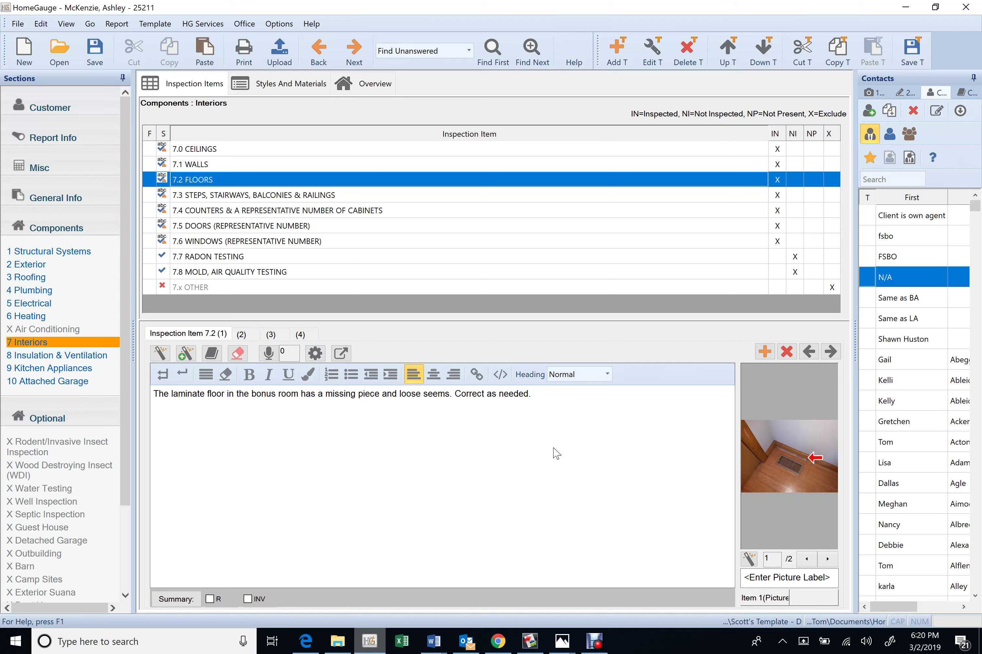
{"action": "key", "text": "BackSpace"}
{"action": "type", "text": "a"}
{"action": "left_click", "coordinate": [828, 558]}
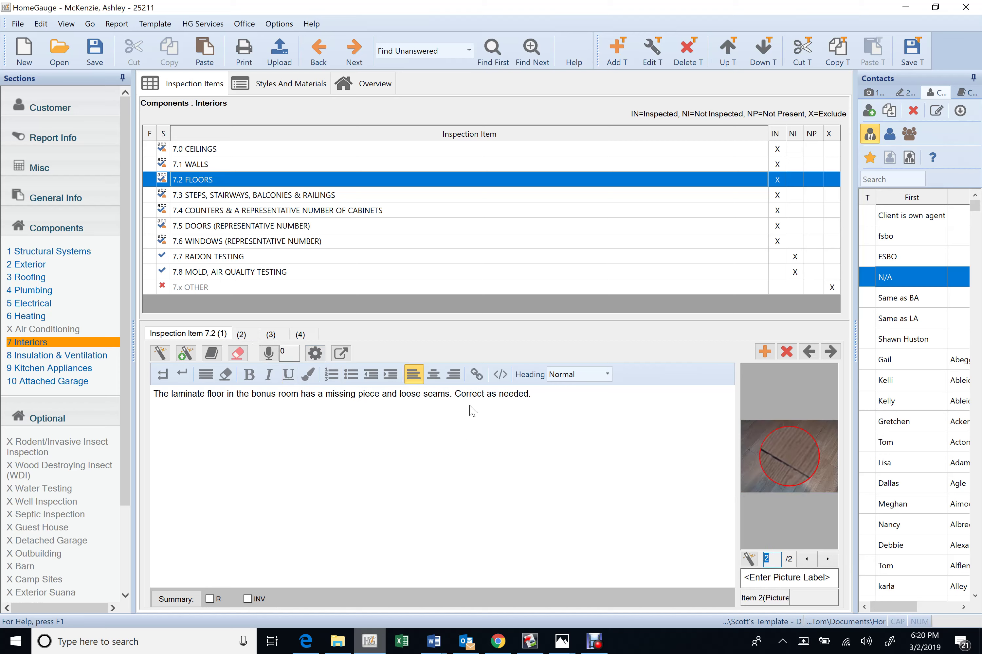
Step: Step through the photos of the second Floors comment and the concrete slab comment
{"action": "left_click", "coordinate": [241, 334]}
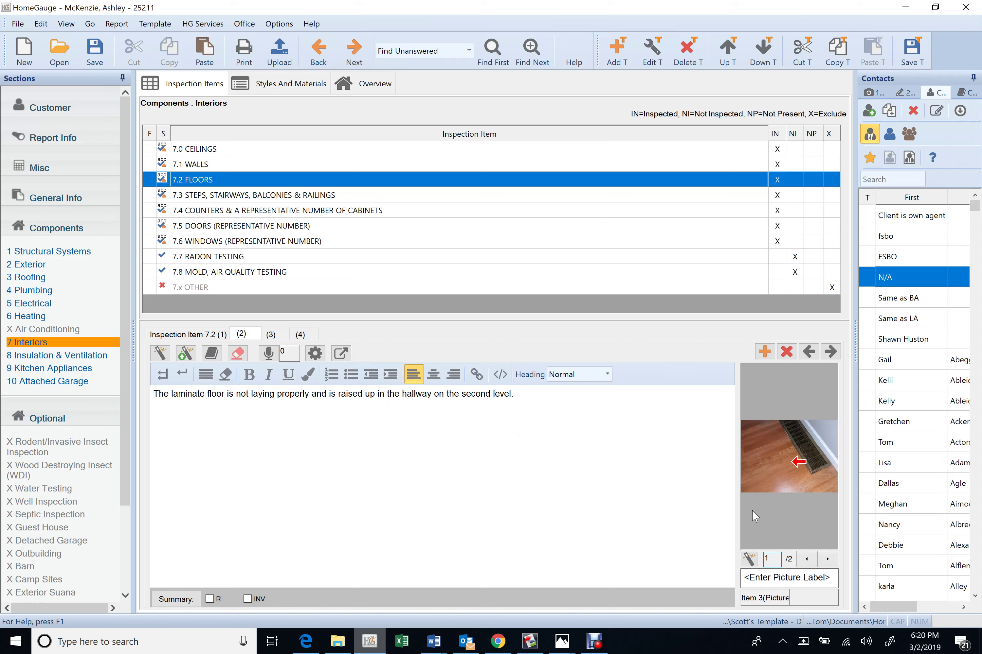
{"action": "left_click", "coordinate": [827, 559]}
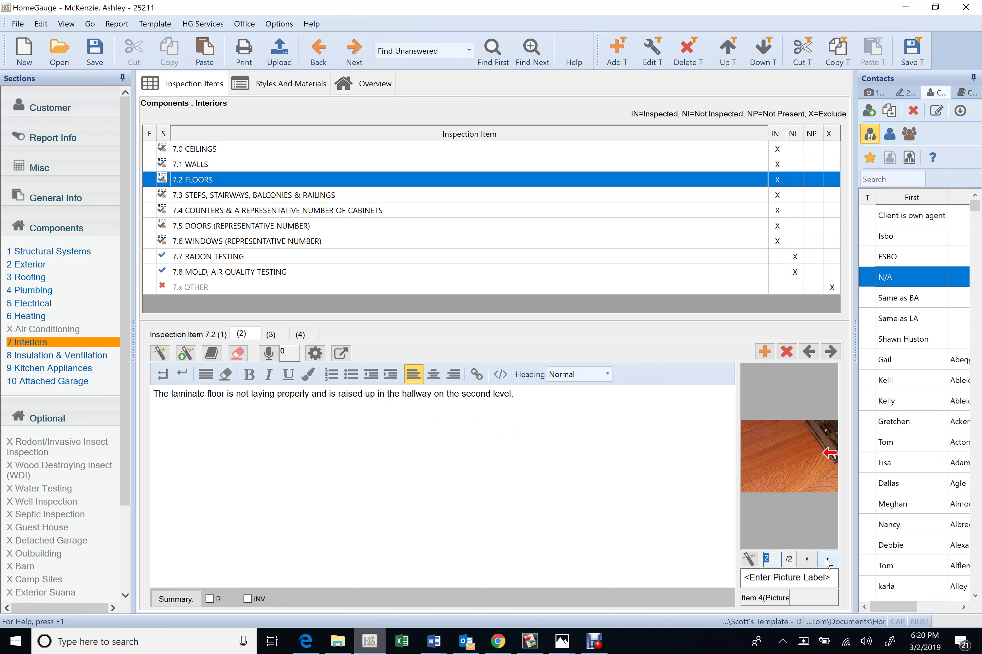
{"action": "left_click", "coordinate": [277, 335]}
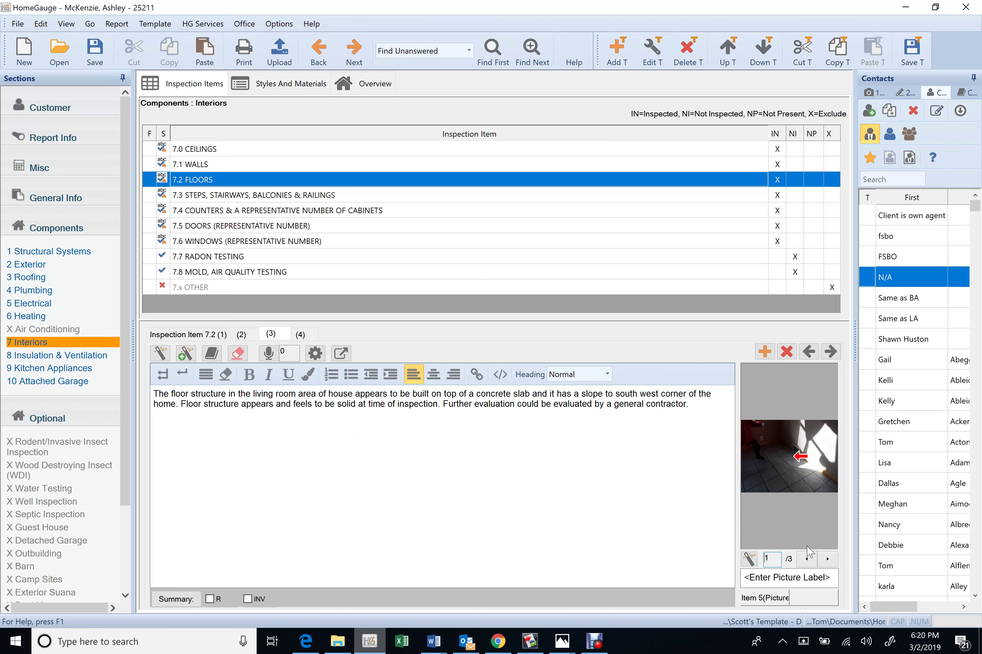
{"action": "left_click", "coordinate": [823, 561]}
{"action": "left_click", "coordinate": [823, 562]}
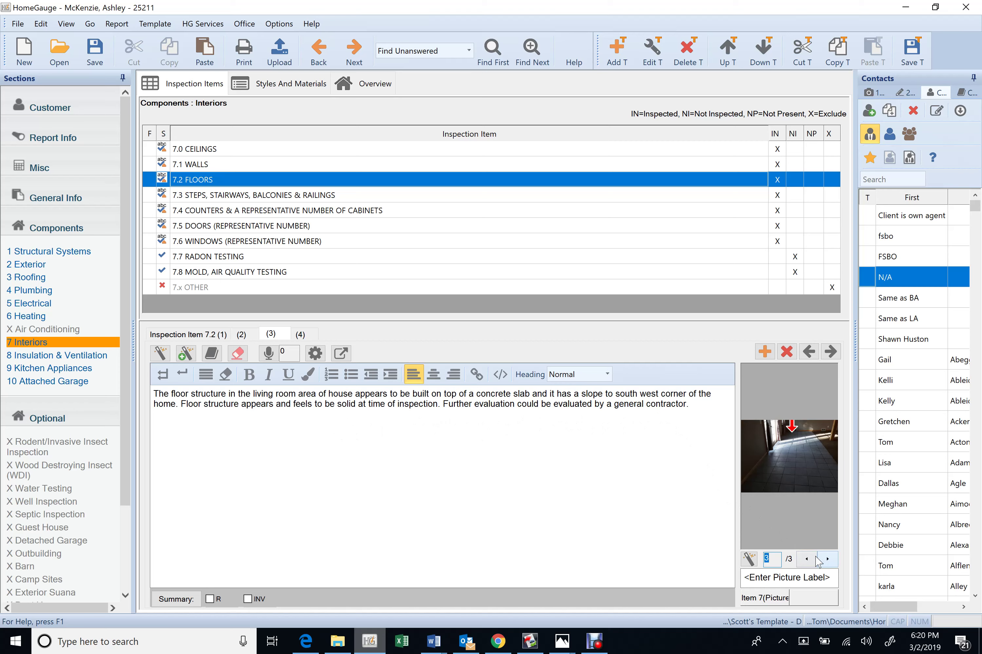
Step: Replace 'laminate' with 'vinyl' in the bathroom flooring comment
{"action": "left_click", "coordinate": [300, 334]}
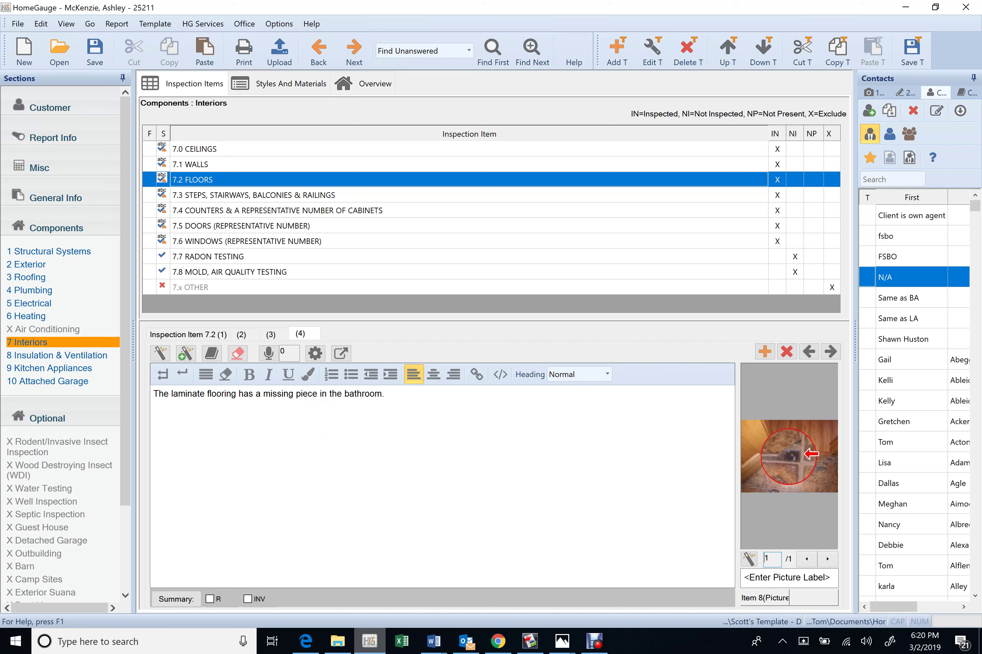
{"action": "key", "text": "BackSpace"}
{"action": "key", "text": "BackSpace"}
{"action": "key", "text": "BackSpace"}
{"action": "key", "text": "BackSpace"}
{"action": "key", "text": "BackSpace"}
{"action": "key", "text": "BackSpace"}
{"action": "key", "text": "BackSpace"}
{"action": "key", "text": "BackSpace"}
{"action": "key", "text": "BackSpace"}
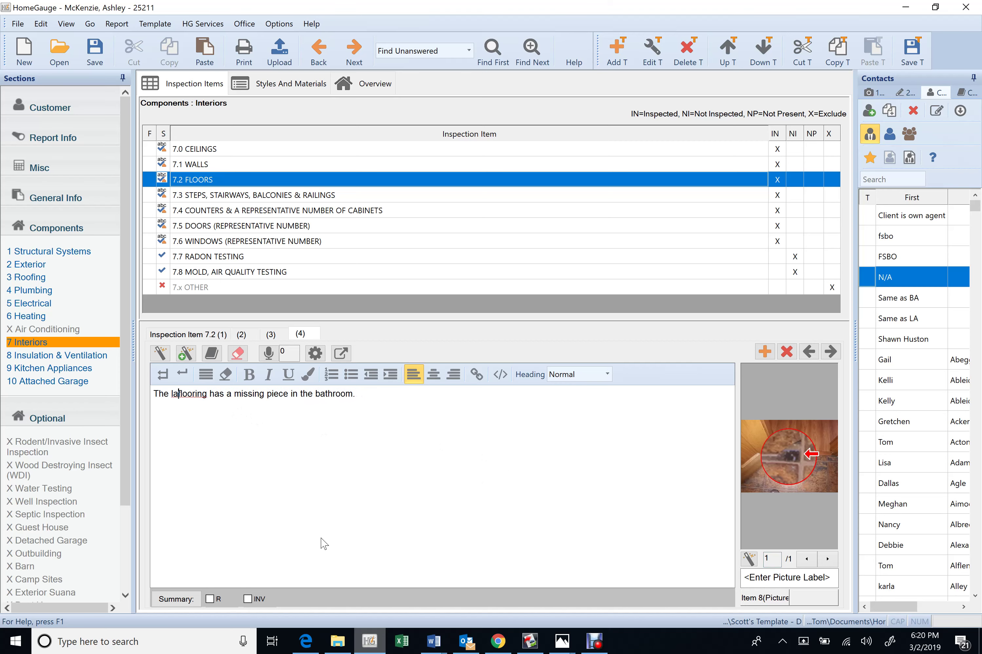
{"action": "type", "text": "vinyl"}
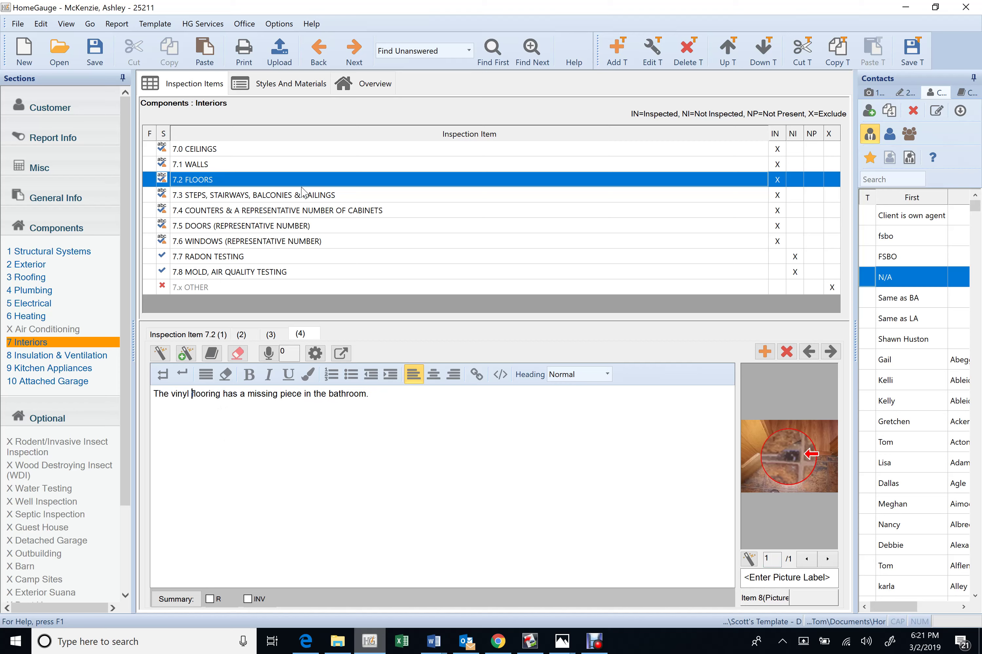
Step: Fix the '8th stair' wording in the 7.3 Steps and Stairways comment
{"action": "left_click", "coordinate": [306, 196]}
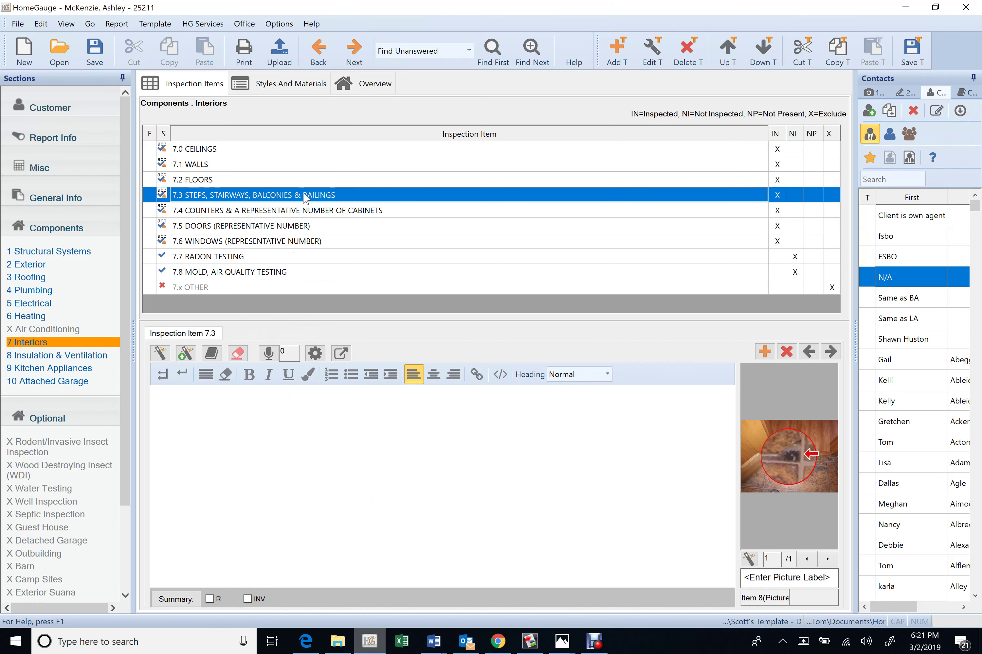
{"action": "left_click", "coordinate": [182, 401]}
{"action": "key", "text": "BackSpace"}
{"action": "key", "text": "BackSpace"}
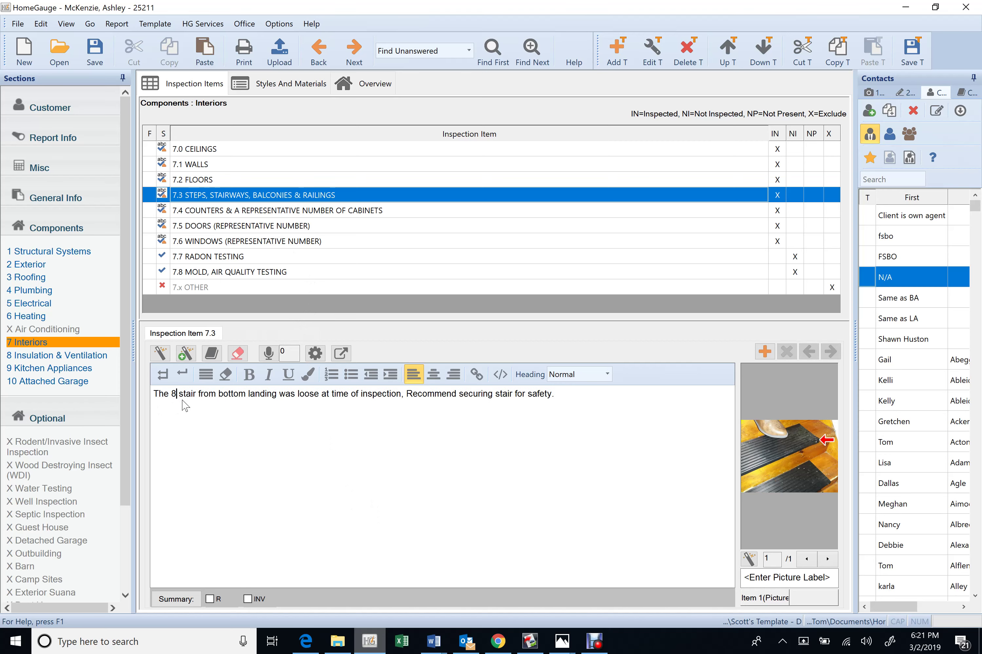
{"action": "key", "text": "BackSpace"}
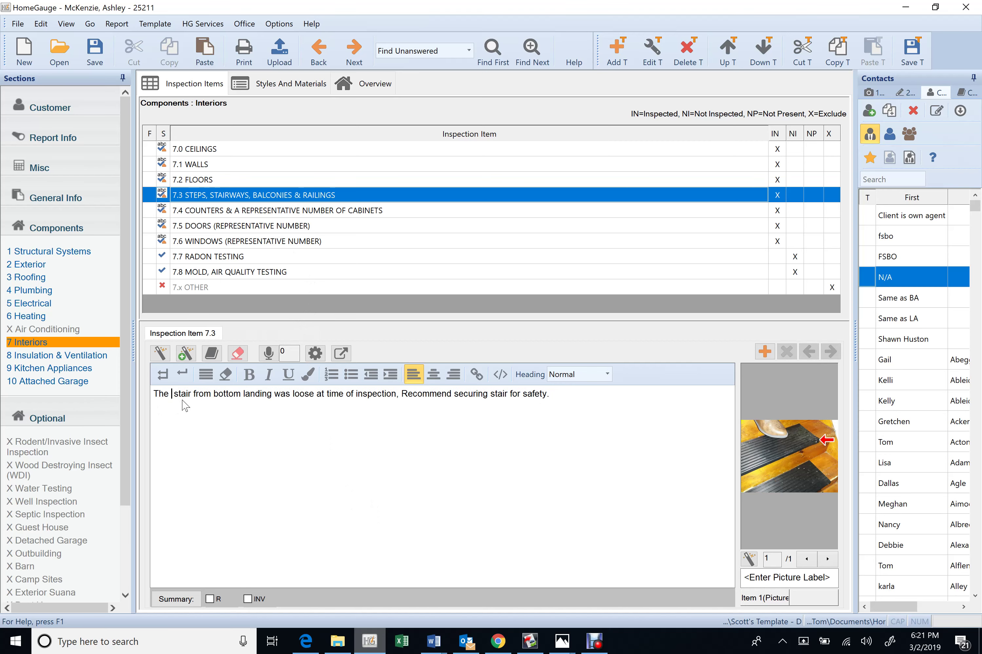
{"action": "type", "text": "8th"}
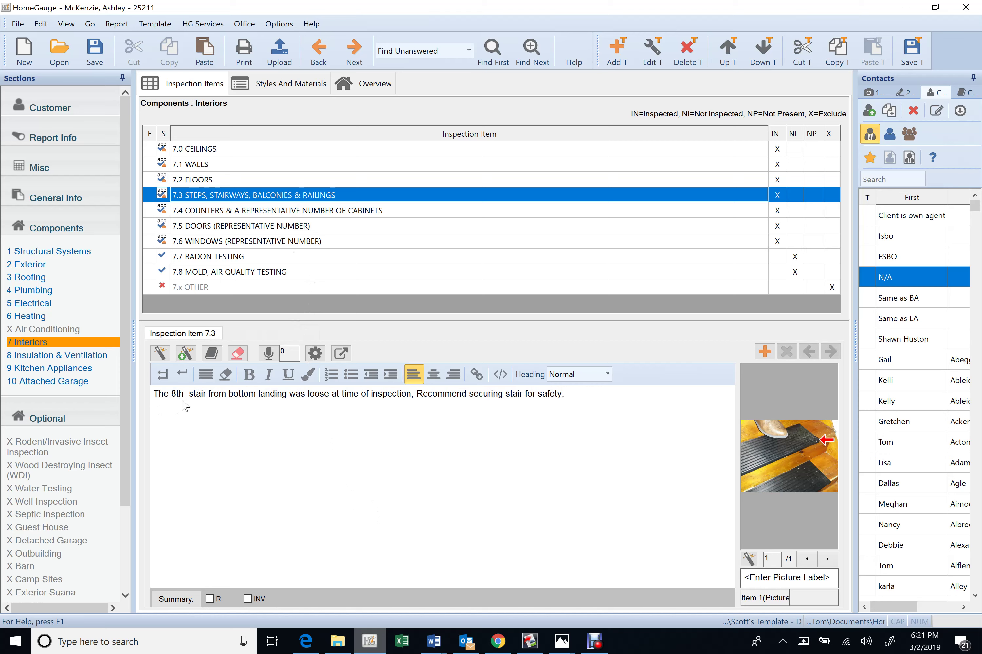
{"action": "key", "text": "Delete"}
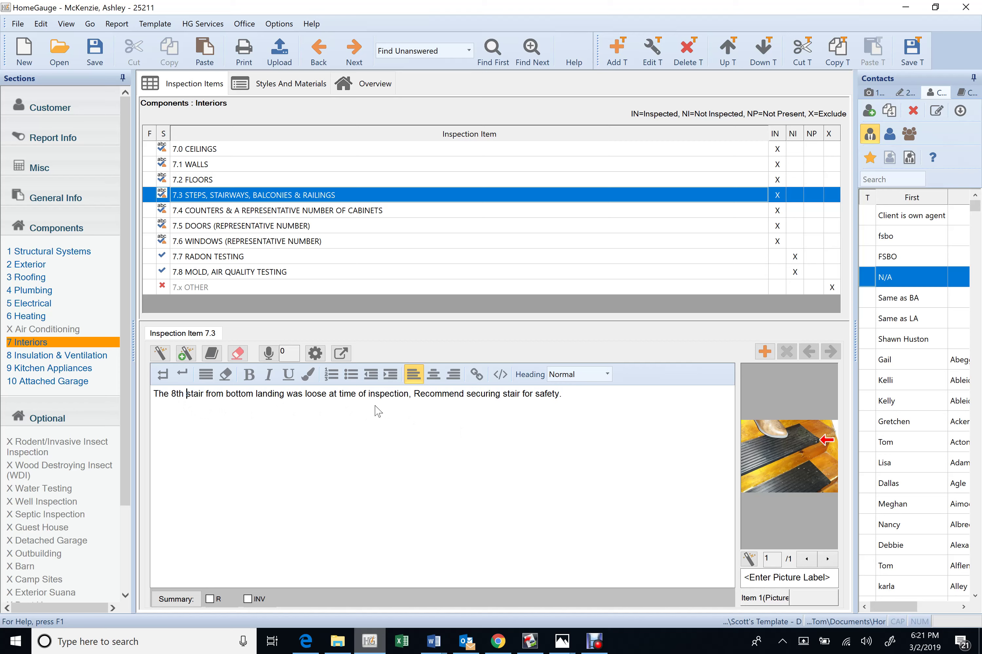
Step: Remove 'at time of inspection', end the sentence with a period, and tick Summary R
{"action": "key", "text": "Delete"}
{"action": "key", "text": "BackSpace"}
{"action": "key", "text": "BackSpace"}
{"action": "key", "text": "BackSpace"}
{"action": "key", "text": "BackSpace"}
{"action": "key", "text": "BackSpace"}
{"action": "key", "text": "BackSpace"}
{"action": "key", "text": "BackSpace"}
{"action": "key", "text": "BackSpace"}
{"action": "key", "text": "BackSpace"}
{"action": "key", "text": "BackSpace"}
{"action": "key", "text": "BackSpace"}
{"action": "key", "text": "BackSpace"}
{"action": "key", "text": "BackSpace"}
{"action": "key", "text": "BackSpace"}
{"action": "key", "text": "BackSpace"}
{"action": "key", "text": "BackSpace"}
{"action": "key", "text": "BackSpace"}
{"action": "key", "text": "BackSpace"}
{"action": "key", "text": "BackSpace"}
{"action": "key", "text": "BackSpace"}
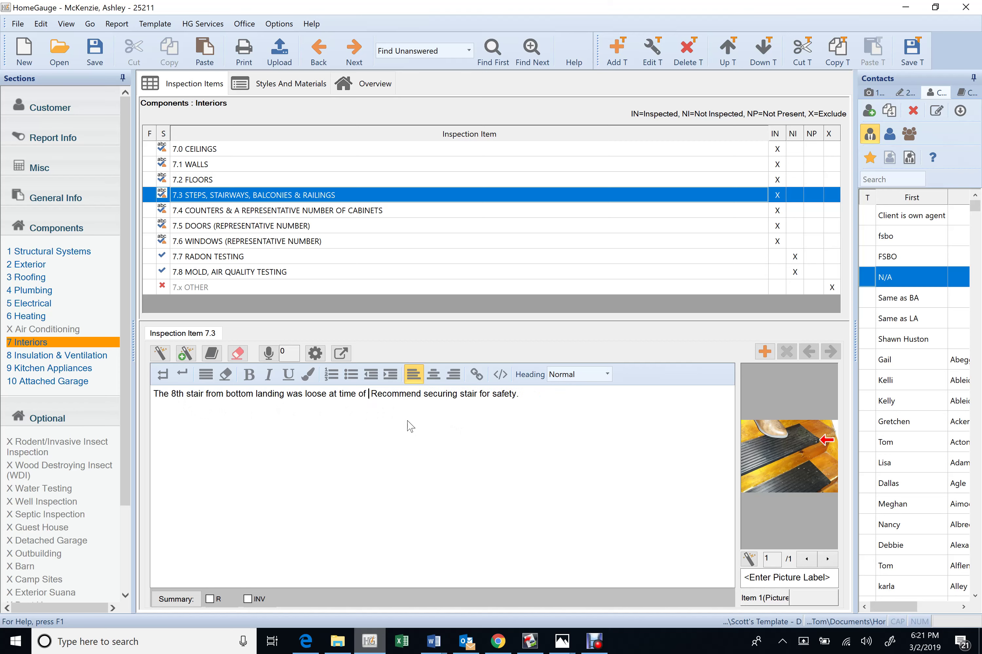
{"action": "key", "text": "BackSpace"}
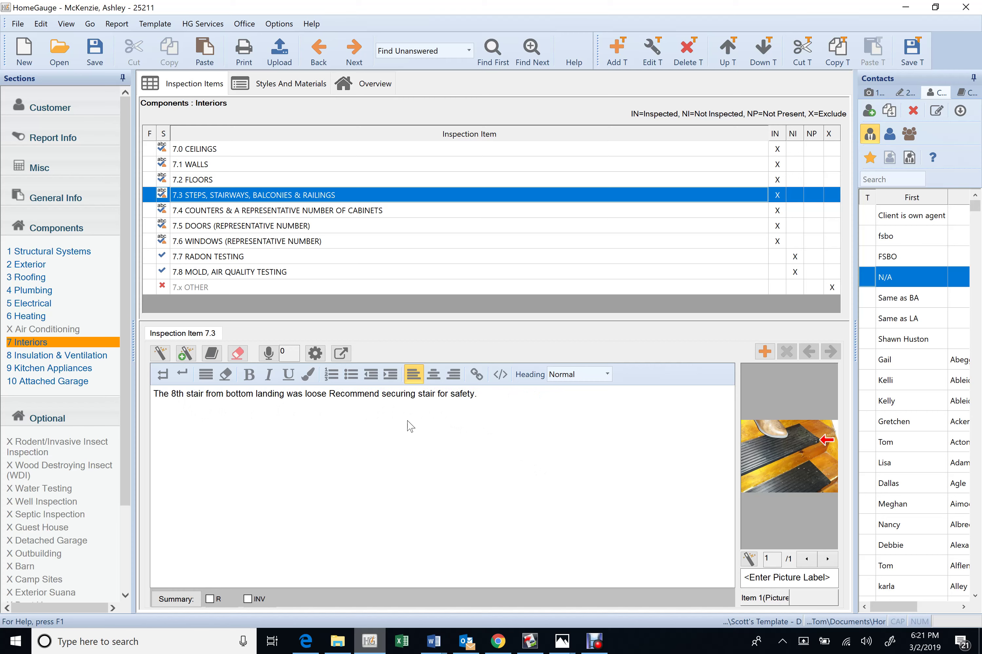
{"action": "type", "text": "."}
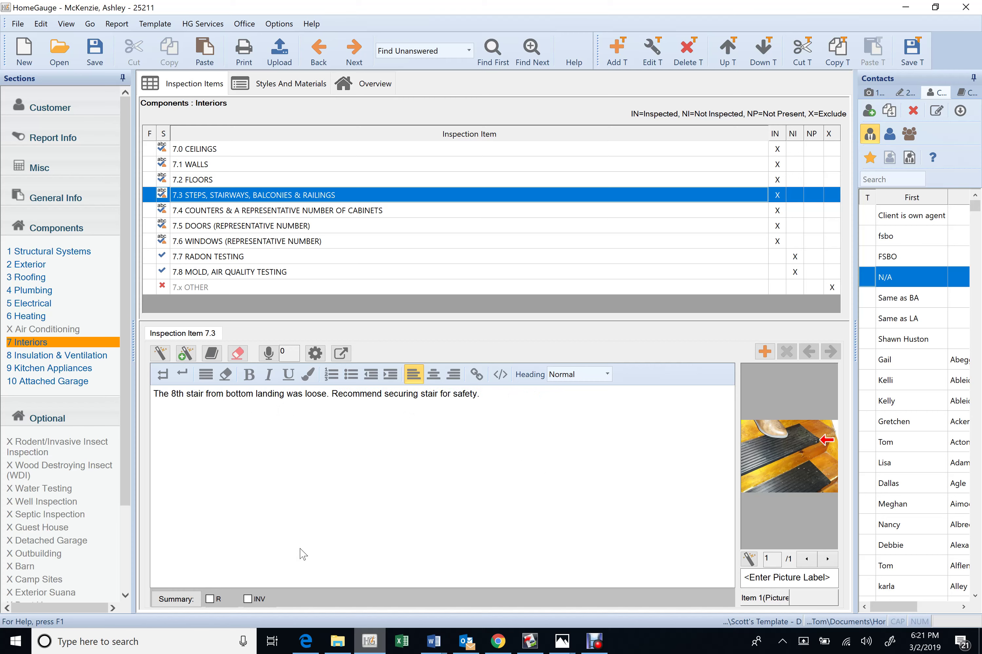
{"action": "left_click", "coordinate": [210, 599]}
Step: Delete 'Normal' and capitalise 'Caulking' in the second 7.4 Counters comment
{"action": "left_click", "coordinate": [317, 210]}
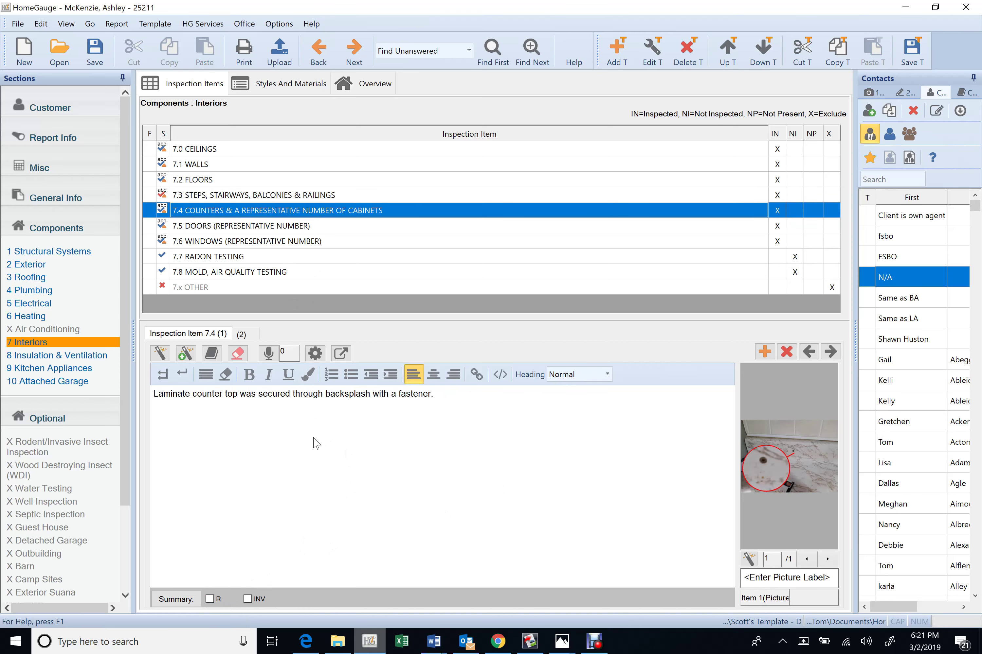
{"action": "left_click", "coordinate": [245, 334]}
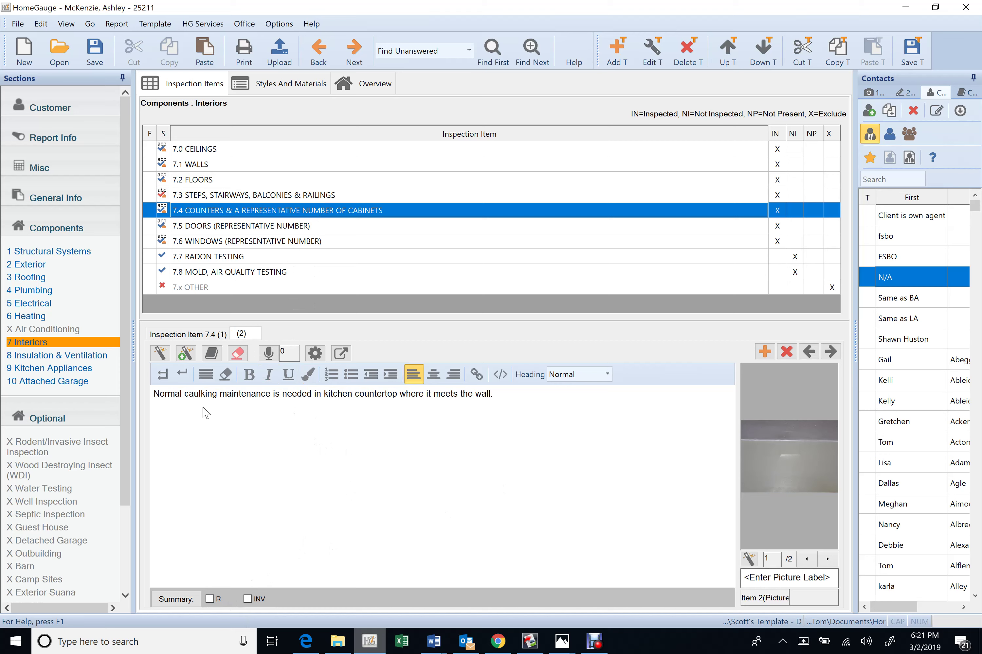
{"action": "left_click", "coordinate": [189, 418]}
{"action": "key", "text": "BackSpace"}
{"action": "key", "text": "BackSpace"}
{"action": "key", "text": "BackSpace"}
{"action": "key", "text": "BackSpace"}
{"action": "key", "text": "BackSpace"}
{"action": "key", "text": "BackSpace"}
{"action": "key", "text": "BackSpace"}
{"action": "key", "text": "BackSpace"}
{"action": "type", "text": "C"}
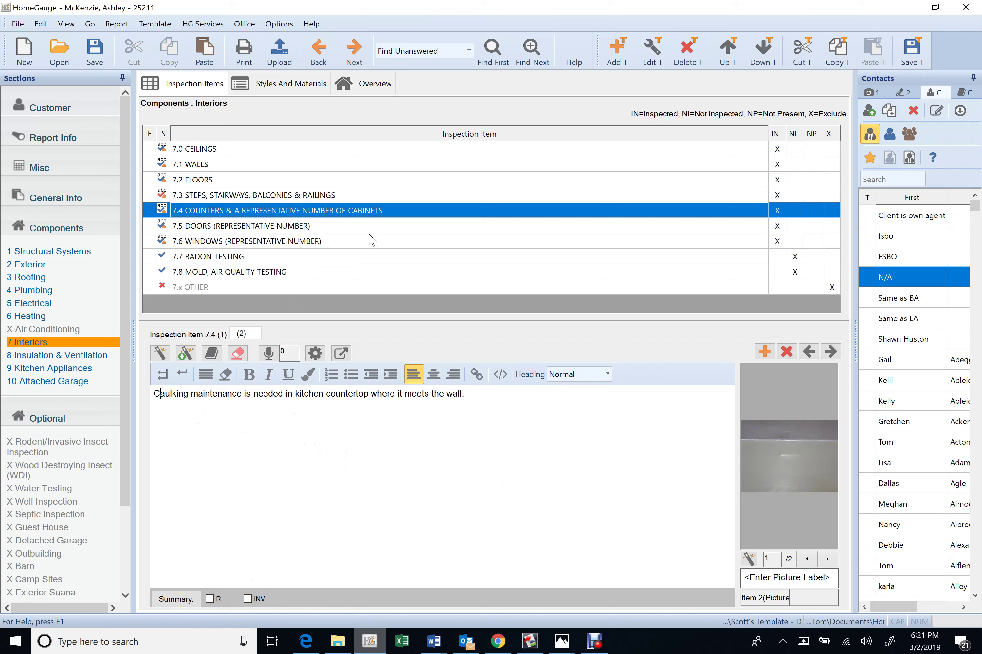
{"action": "left_click", "coordinate": [379, 226]}
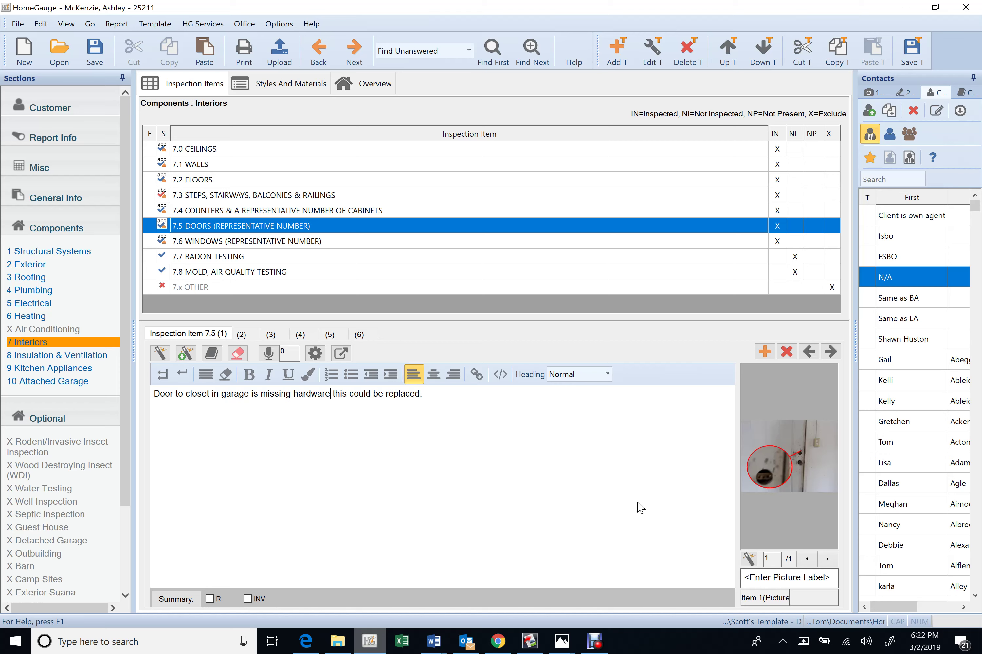
Step: Change 'could' to 'should' in the garage closet door comment and show the PhotoLocker folder
{"action": "key", "text": "Right"}
{"action": "key", "text": "Right"}
{"action": "key", "text": "Right"}
{"action": "key", "text": "Delete"}
{"action": "type", "text": "sh"}
{"action": "key", "text": "Right"}
{"action": "key", "text": "Right"}
{"action": "key", "text": "Right"}
{"action": "key", "text": "Right"}
{"action": "key", "text": "Right"}
{"action": "key", "text": "Right"}
{"action": "key", "text": "Right"}
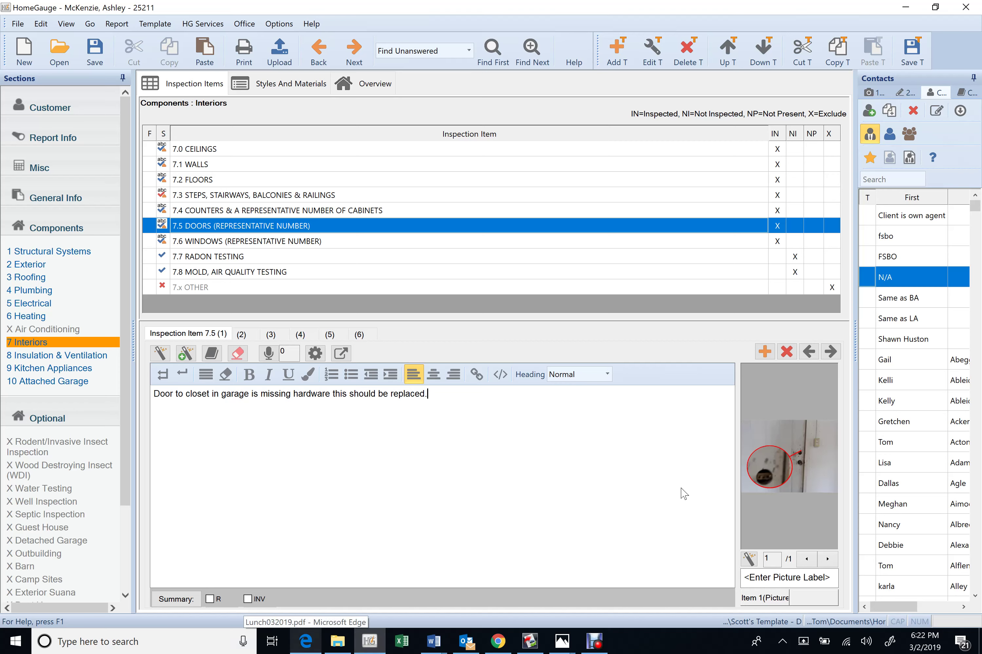
{"action": "left_click", "coordinate": [338, 641]}
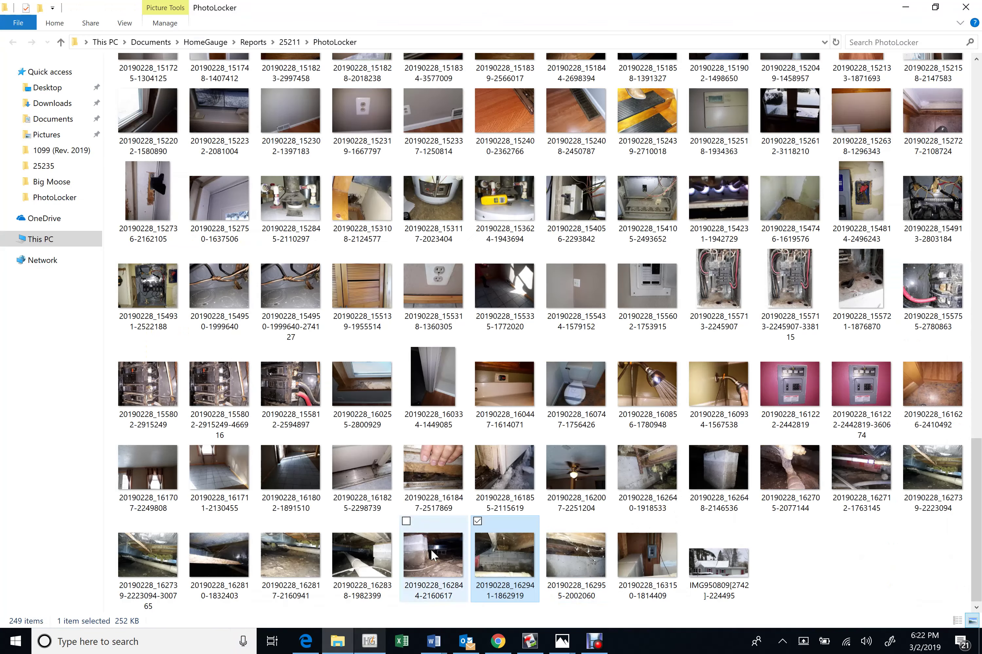
{"action": "scroll", "coordinate": [594, 526], "scroll_direction": "up", "scroll_amount": 10}
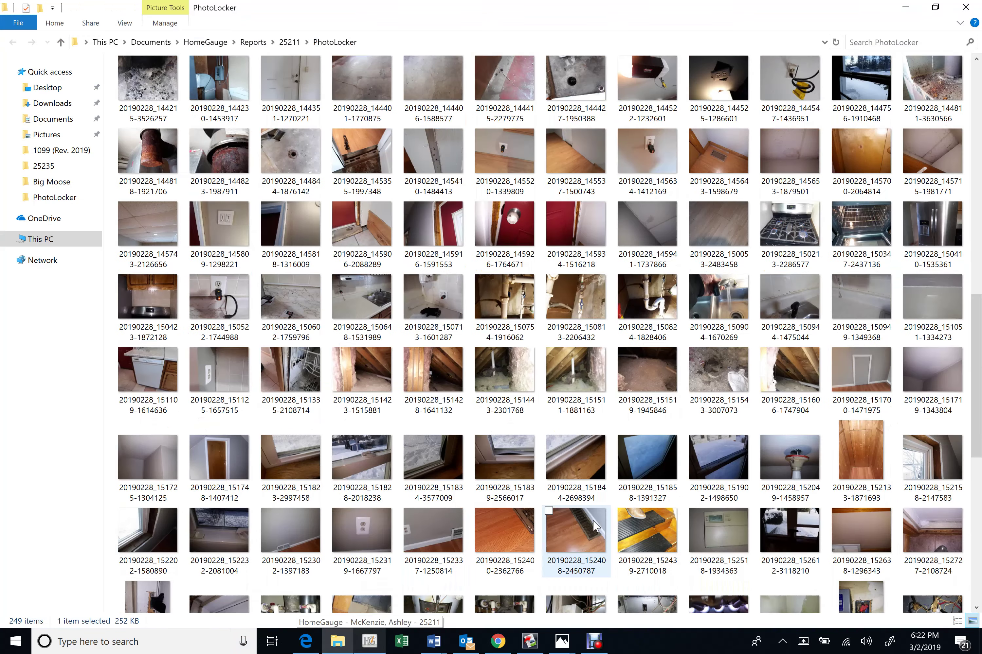
{"action": "scroll", "coordinate": [594, 529], "scroll_direction": "up", "scroll_amount": 5}
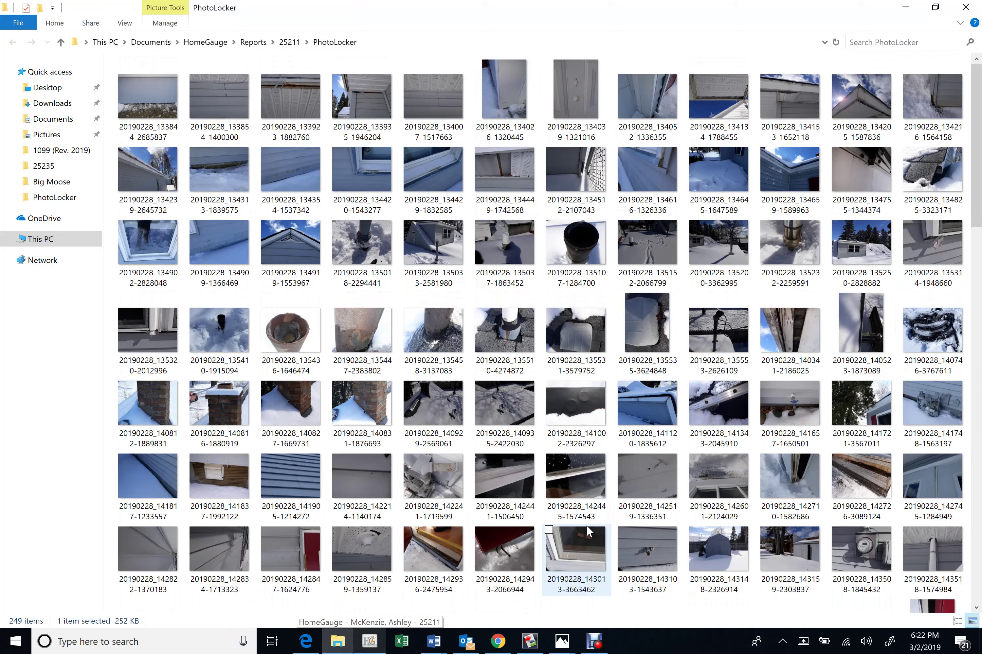
{"action": "scroll", "coordinate": [582, 526], "scroll_direction": "down", "scroll_amount": 3}
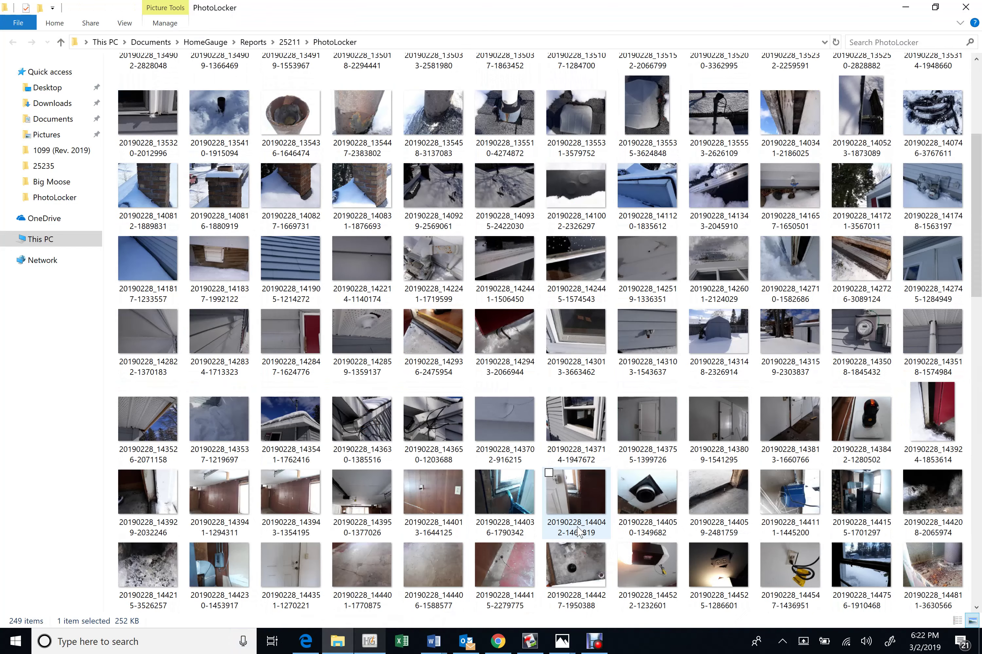
{"action": "scroll", "coordinate": [581, 529], "scroll_direction": "down", "scroll_amount": 3}
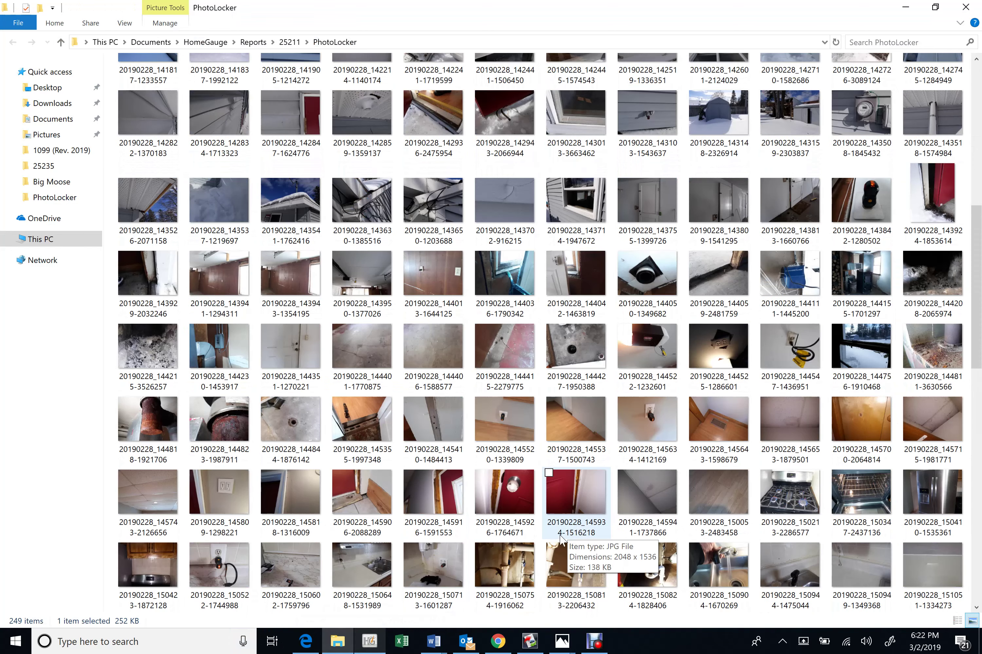
{"action": "scroll", "coordinate": [568, 534], "scroll_direction": "down", "scroll_amount": 7}
{"action": "scroll", "coordinate": [558, 534], "scroll_direction": "down", "scroll_amount": 3}
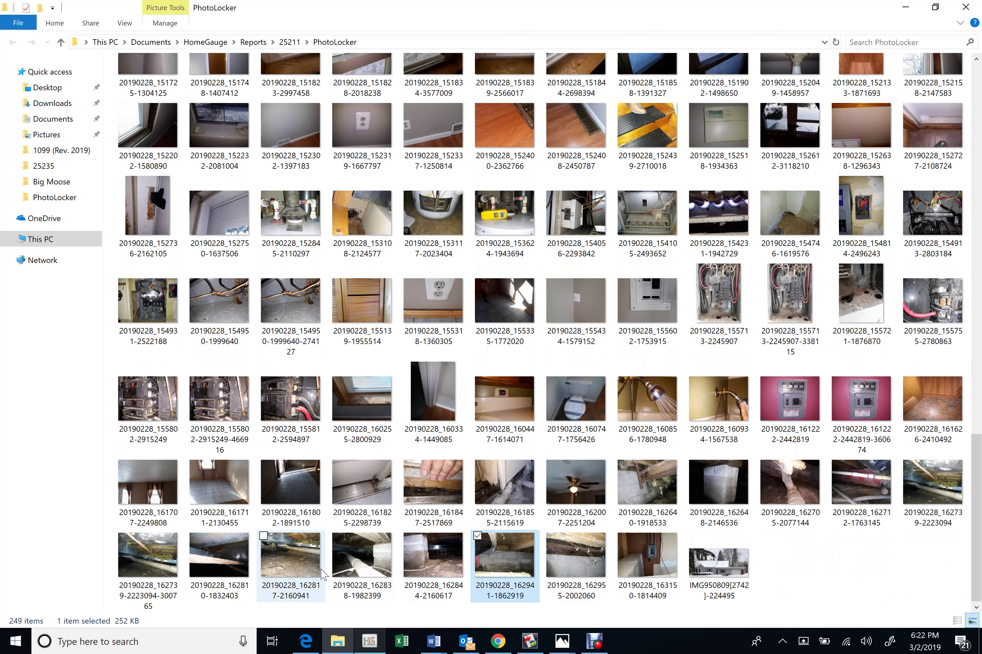
{"action": "scroll", "coordinate": [660, 537], "scroll_direction": "up", "scroll_amount": 12}
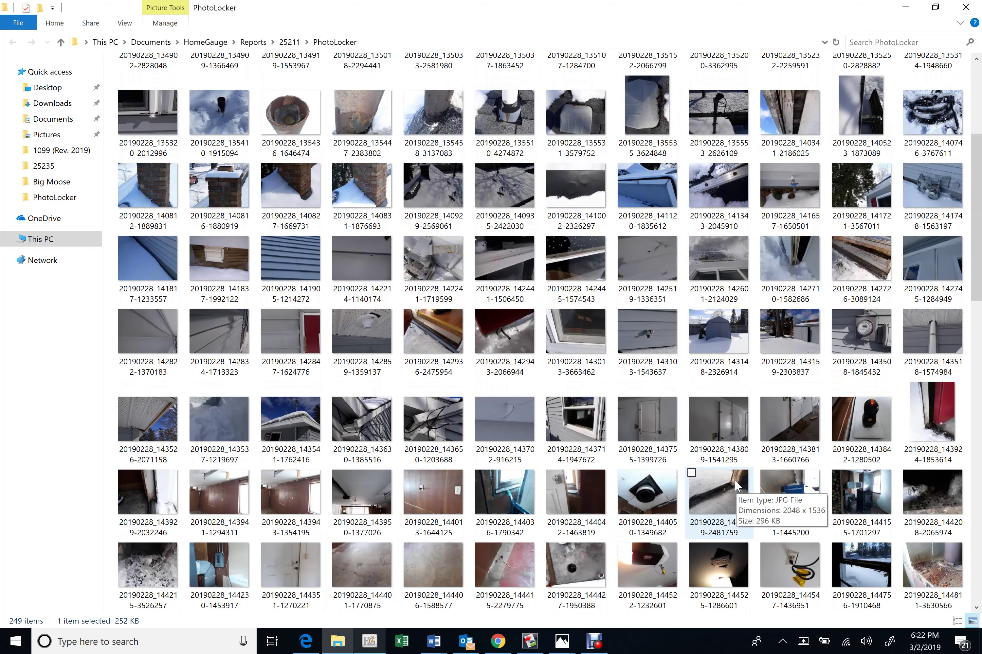
{"action": "scroll", "coordinate": [733, 485], "scroll_direction": "down", "scroll_amount": 3}
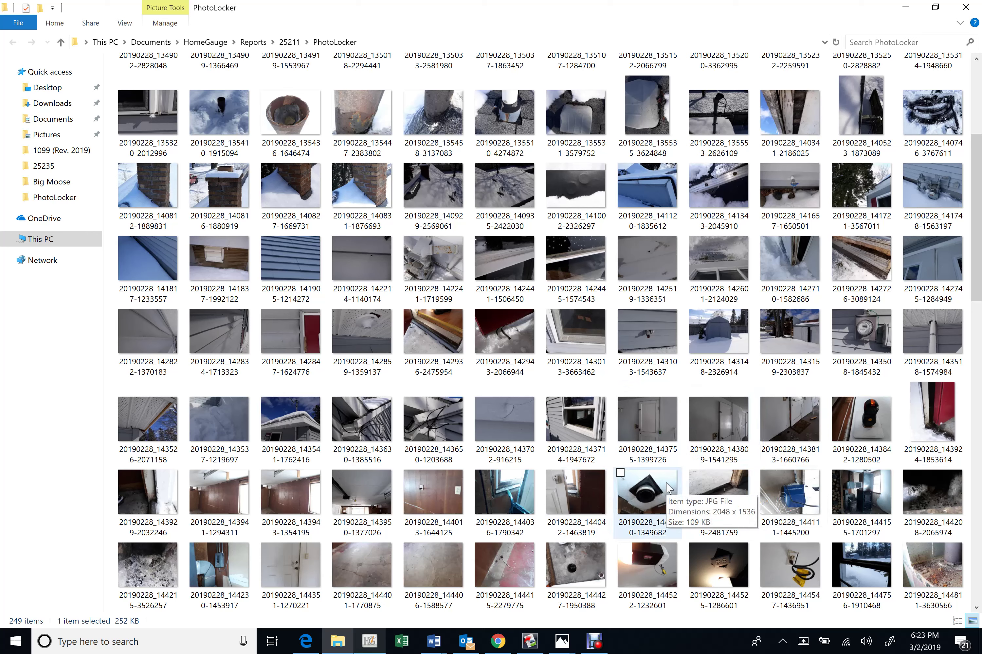
{"action": "left_click", "coordinate": [306, 582]}
{"action": "double_click", "coordinate": [306, 583]}
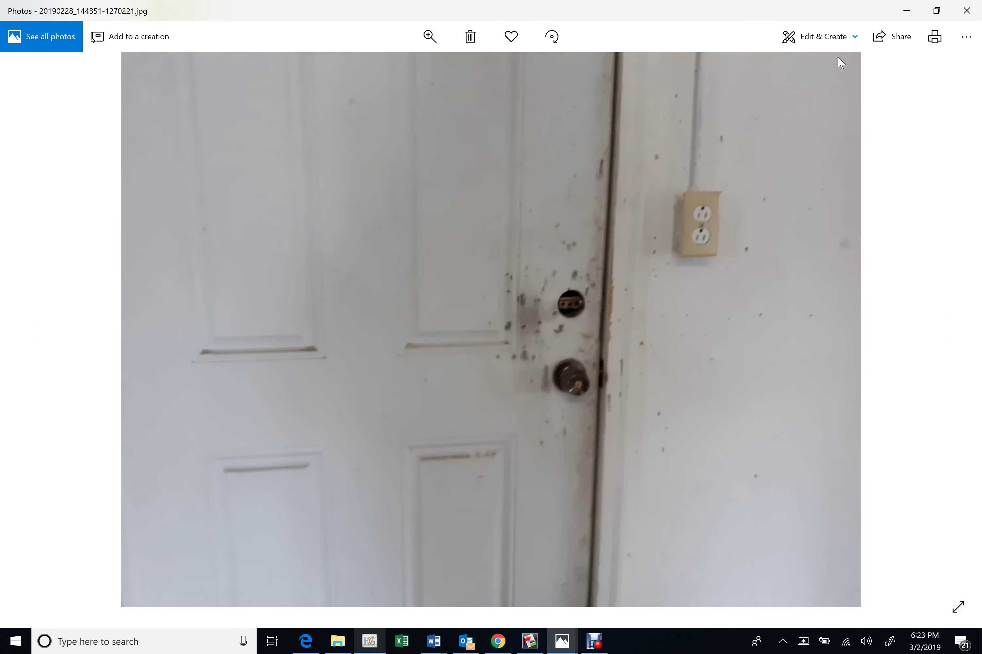
{"action": "left_click", "coordinate": [370, 641]}
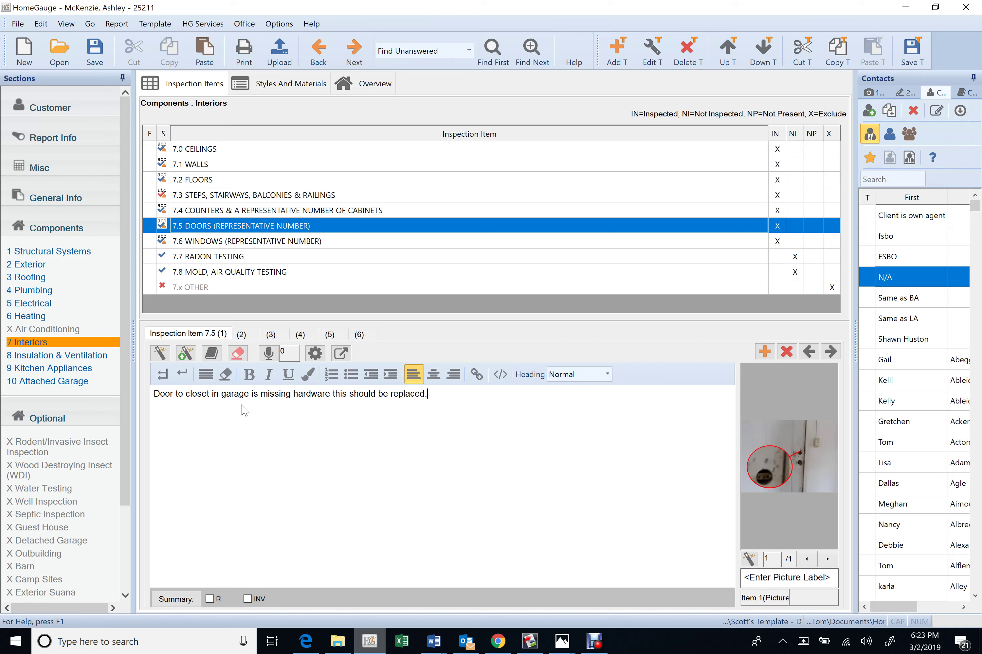
Step: Insert 'dead-bolt' before 'hardware' and delete the trailing 'this should be replaced' clause
{"action": "left_click", "coordinate": [294, 394]}
{"action": "type", "text": "deadbolt"}
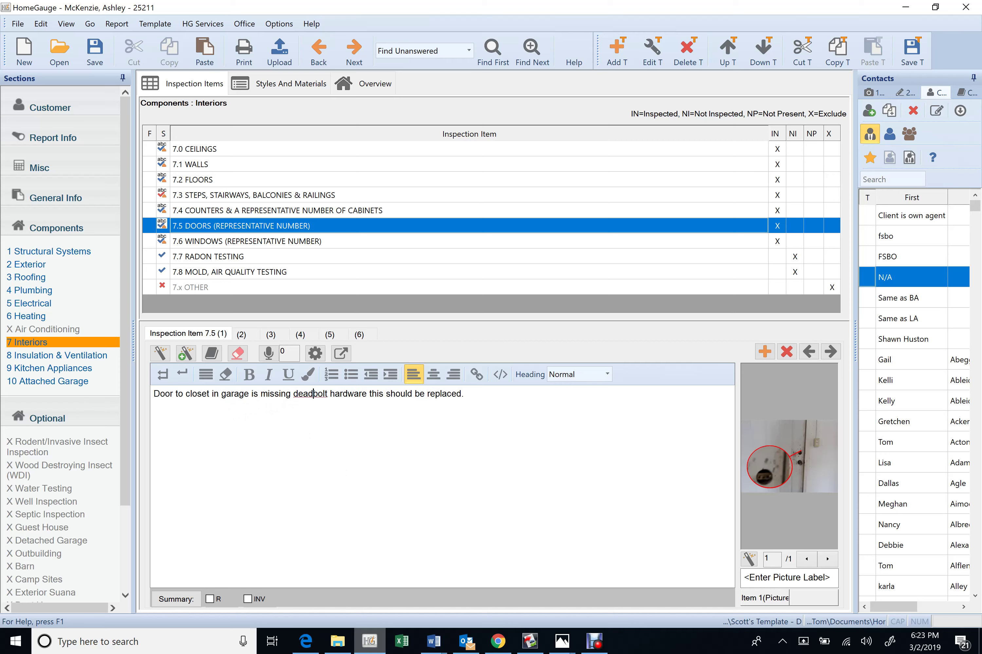
{"action": "type", "text": " -"}
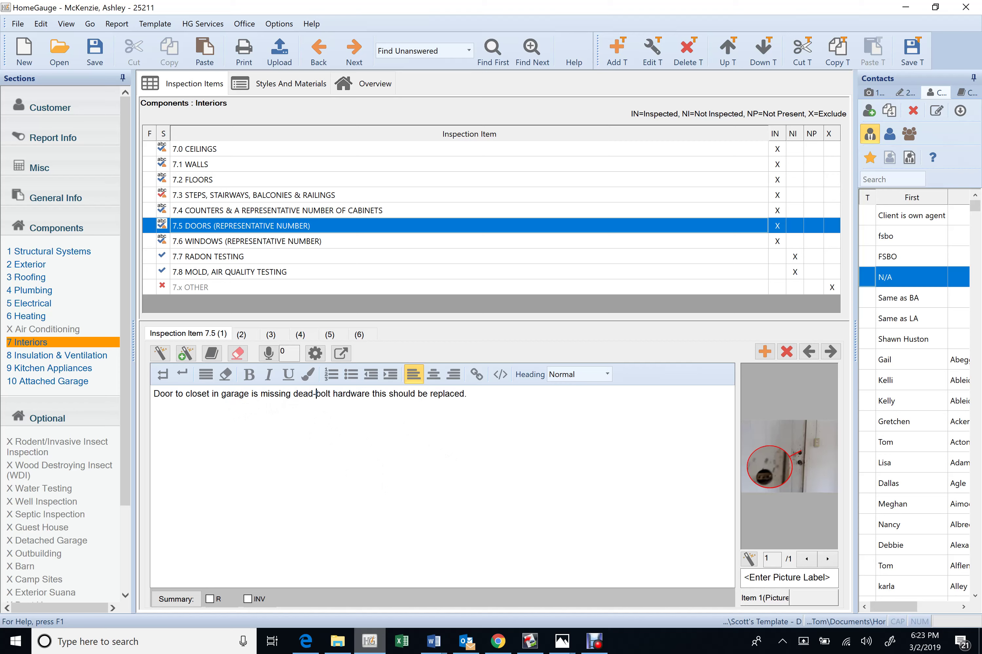
{"action": "left_click_drag", "start_coordinate": [370, 393], "coordinate": [467, 393]}
{"action": "key", "text": "BackSpace"}
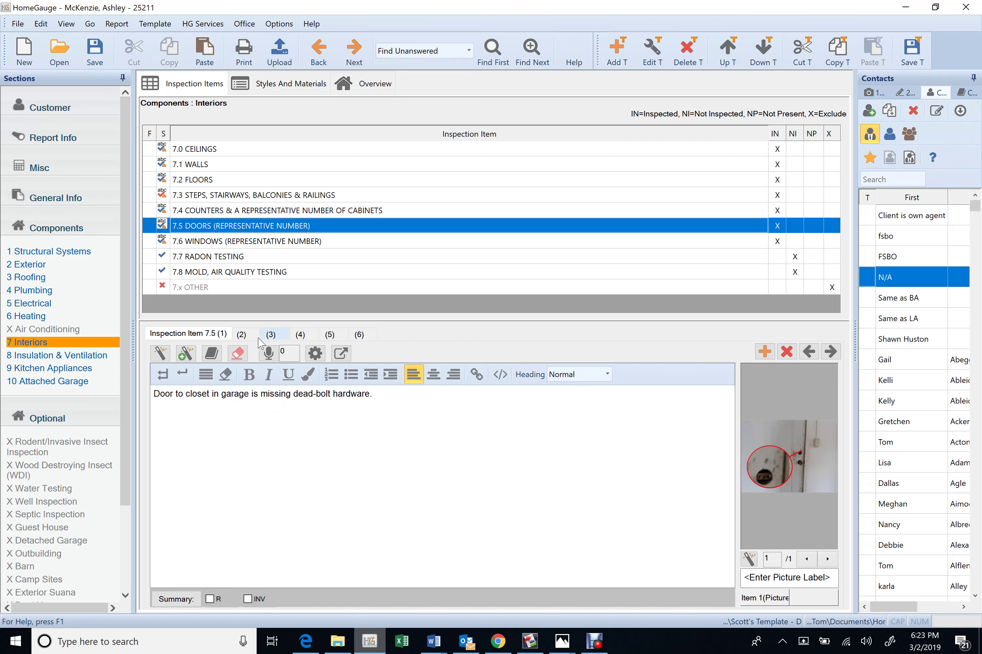
{"action": "left_click", "coordinate": [247, 338]}
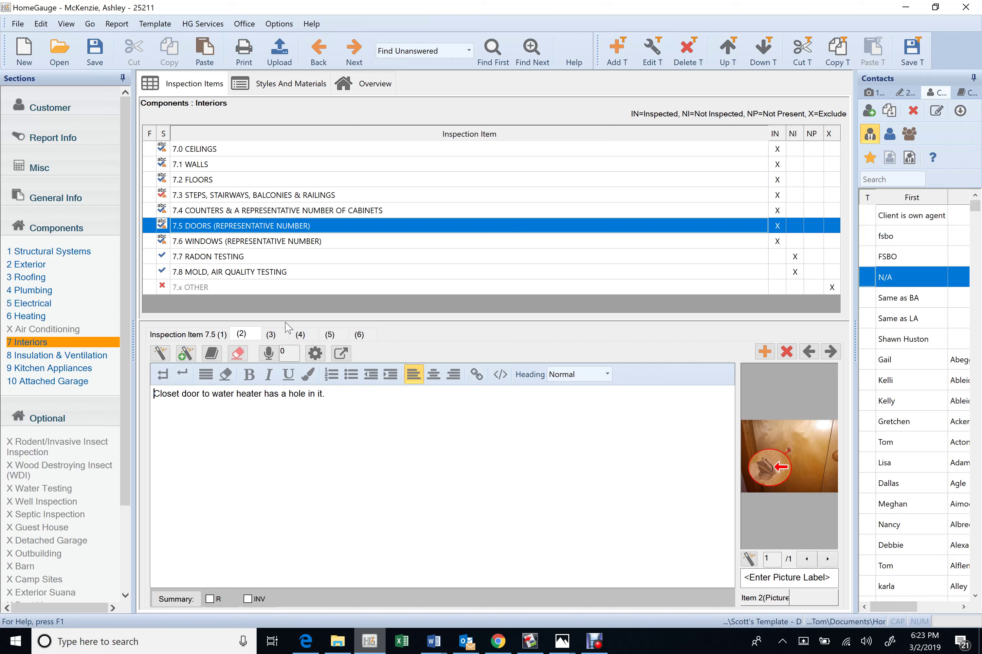
Step: Review the third Doors comment's photos and add 'tith trim' to its text
{"action": "left_click", "coordinate": [273, 335]}
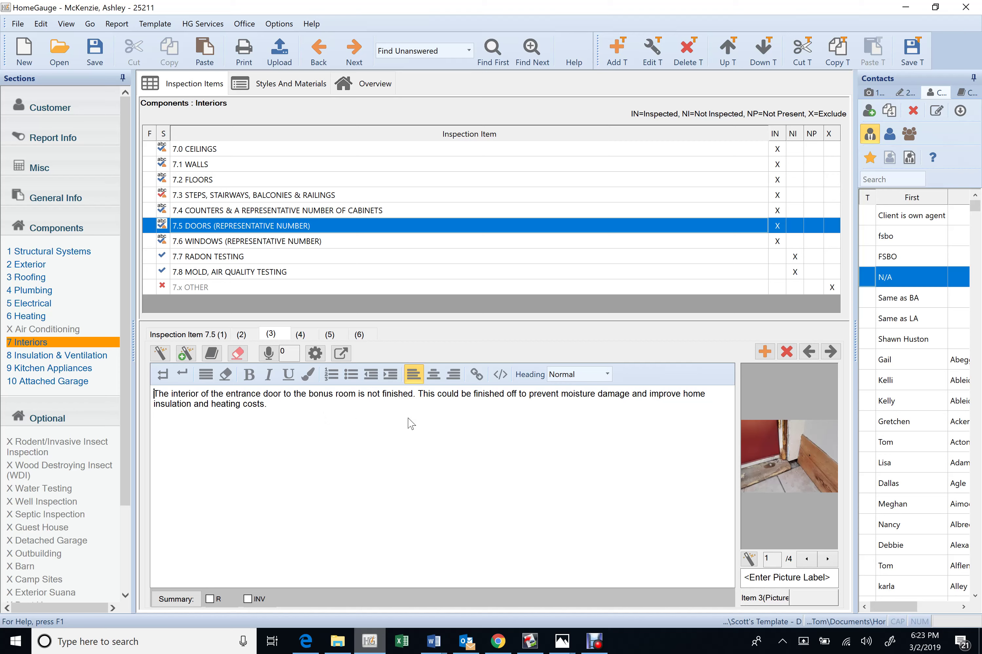
{"action": "left_click", "coordinate": [828, 559]}
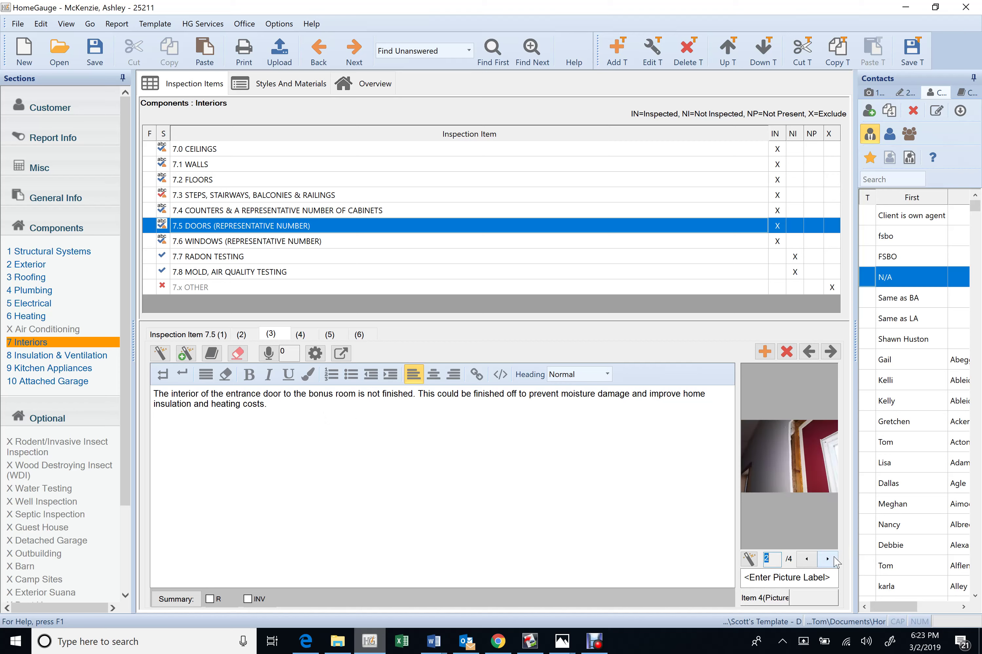
{"action": "left_click", "coordinate": [827, 559]}
{"action": "left_click", "coordinate": [828, 558]}
{"action": "left_click", "coordinate": [815, 560]}
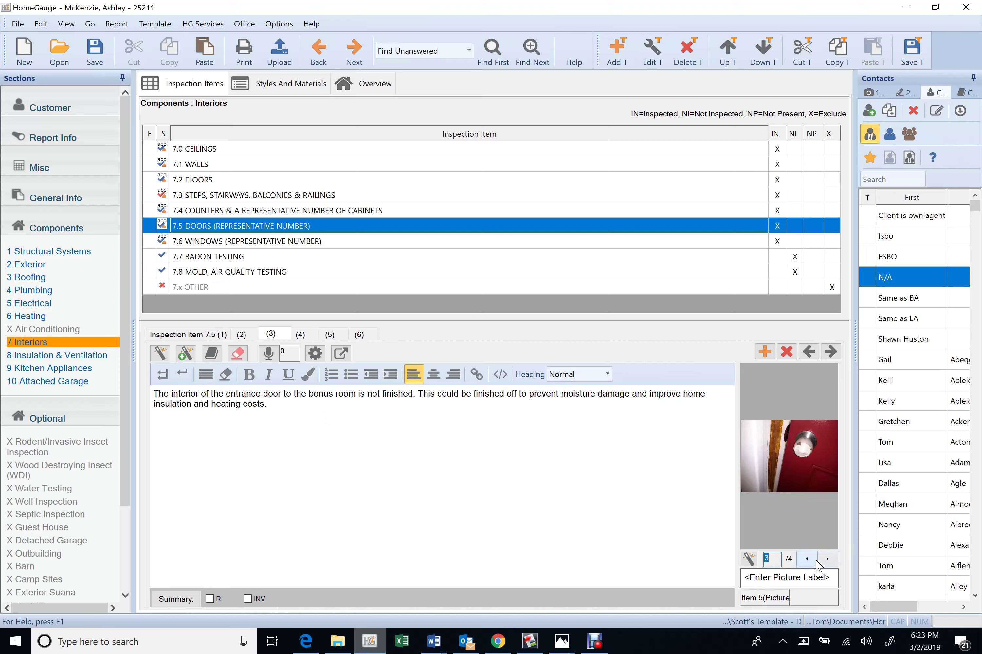
{"action": "left_click", "coordinate": [815, 560]}
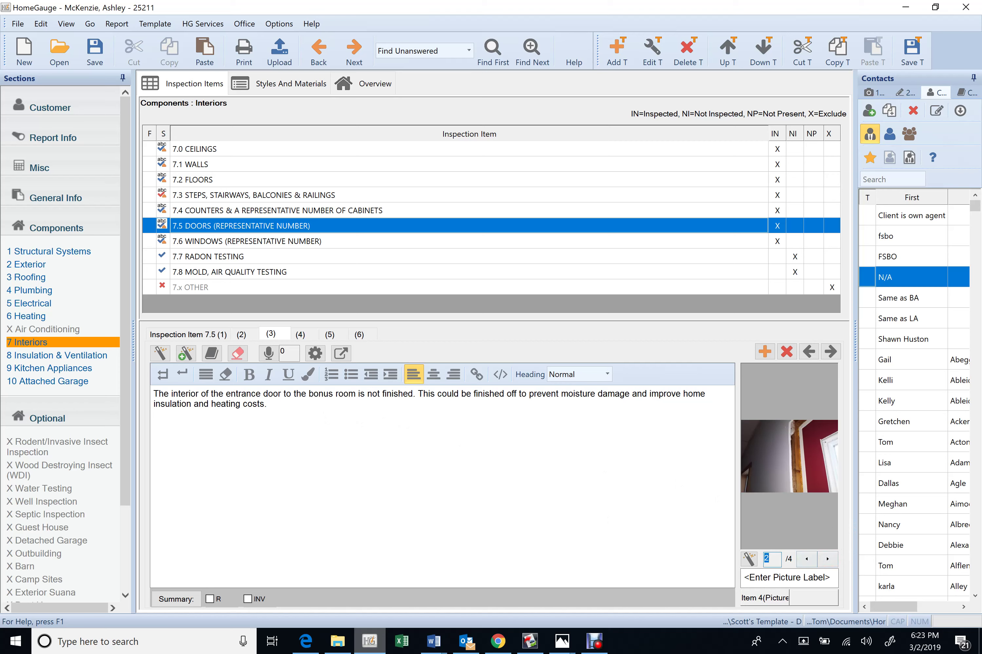
{"action": "left_click", "coordinate": [415, 394]}
{"action": "type", "text": "trim"}
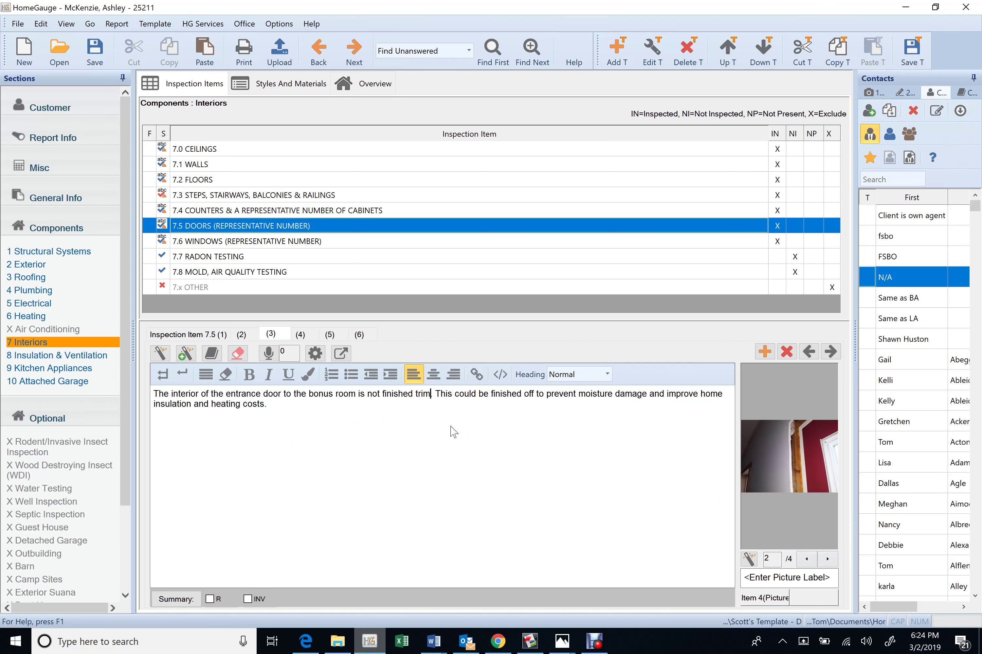
{"action": "type", "text": "ith trim"}
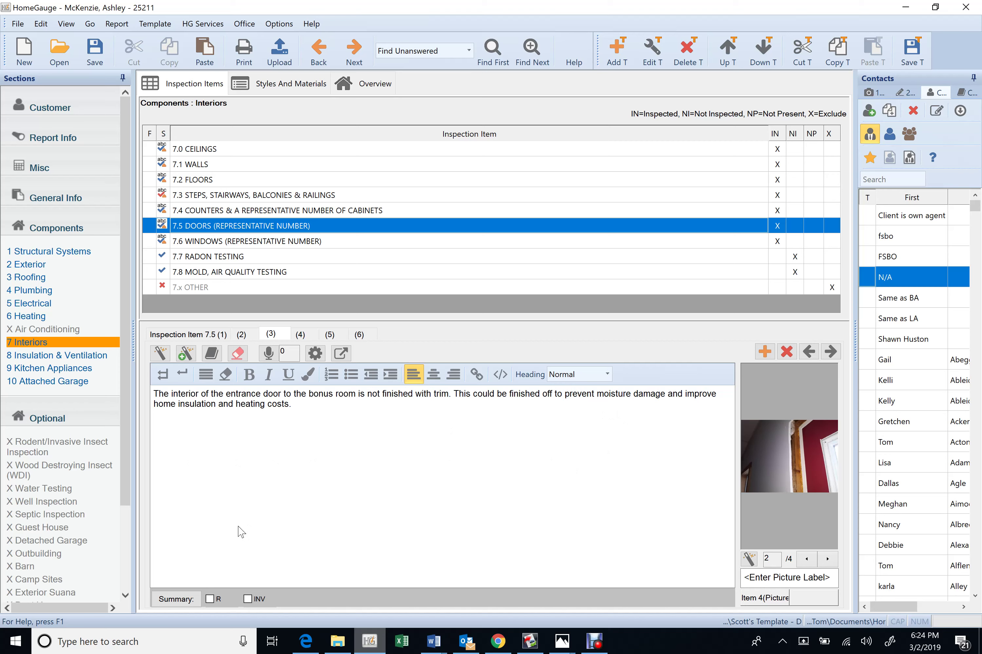
Step: Page through Doors comments 4–6 to the loose bathroom door frame one, then go to PhotoLocker
{"action": "left_click", "coordinate": [300, 335]}
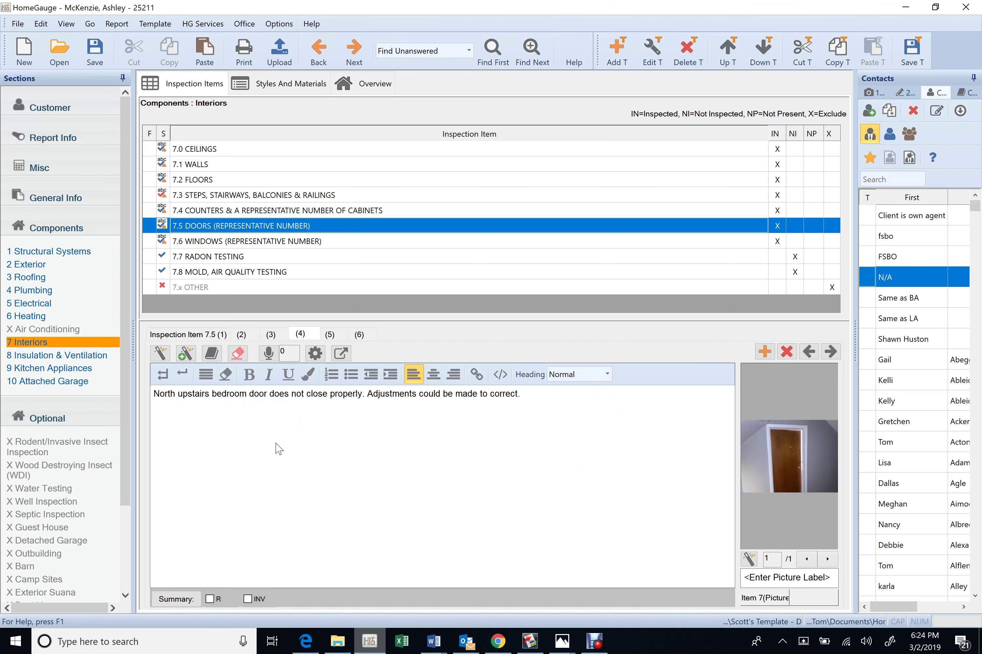
{"action": "left_click", "coordinate": [330, 335]}
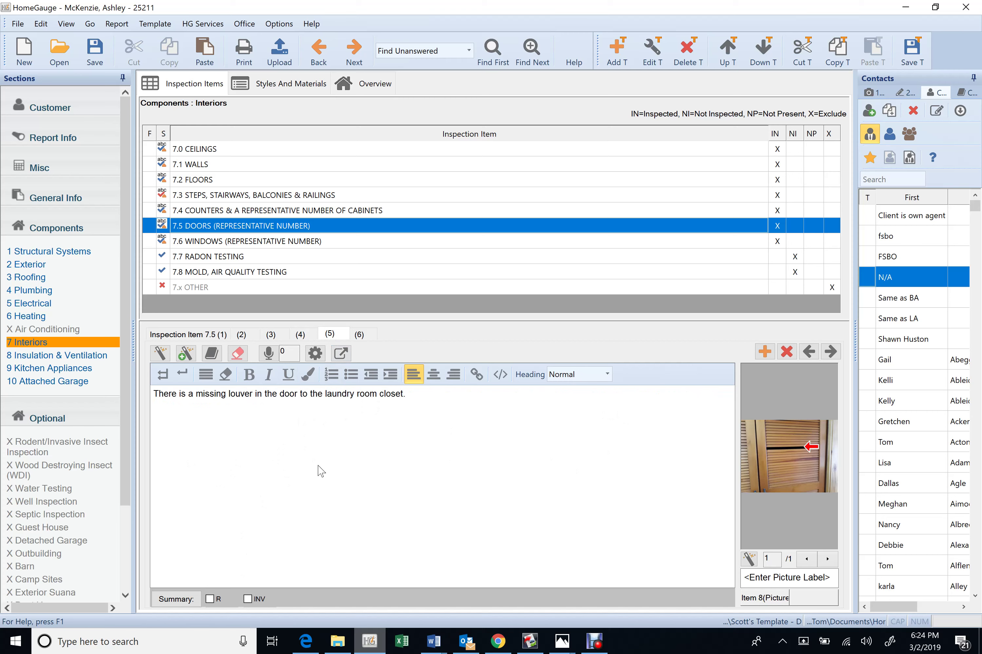
{"action": "left_click", "coordinate": [368, 332]}
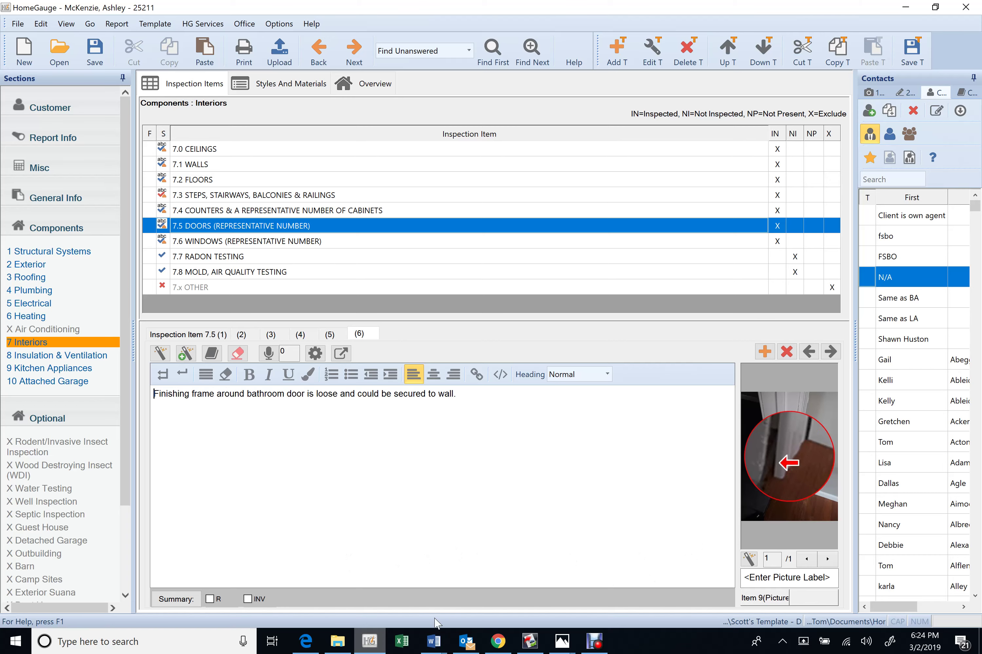
{"action": "left_click", "coordinate": [338, 641]}
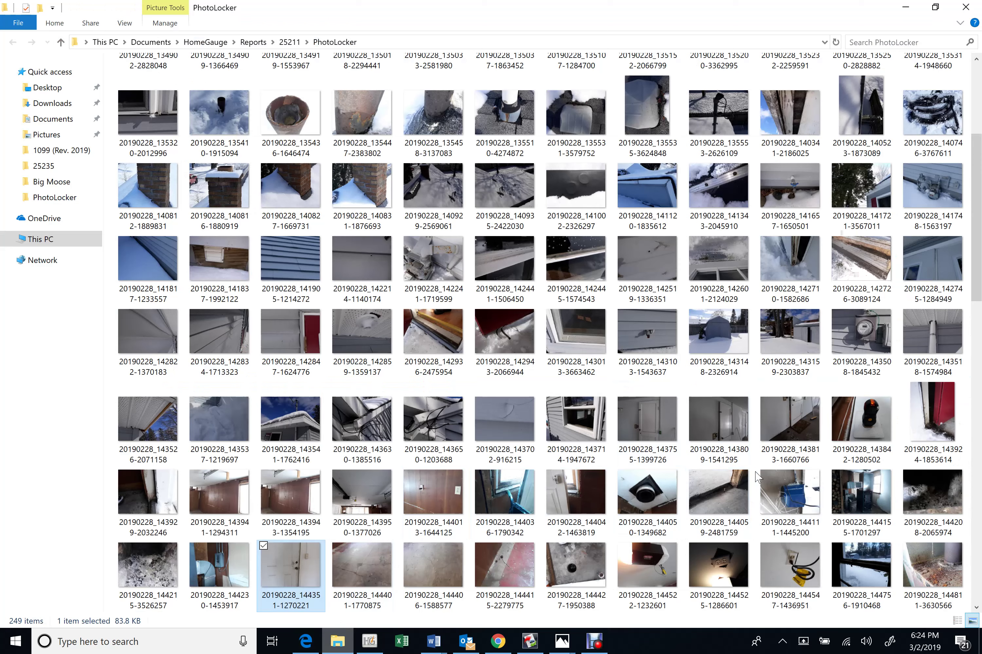
{"action": "scroll", "coordinate": [756, 477], "scroll_direction": "down", "scroll_amount": 3}
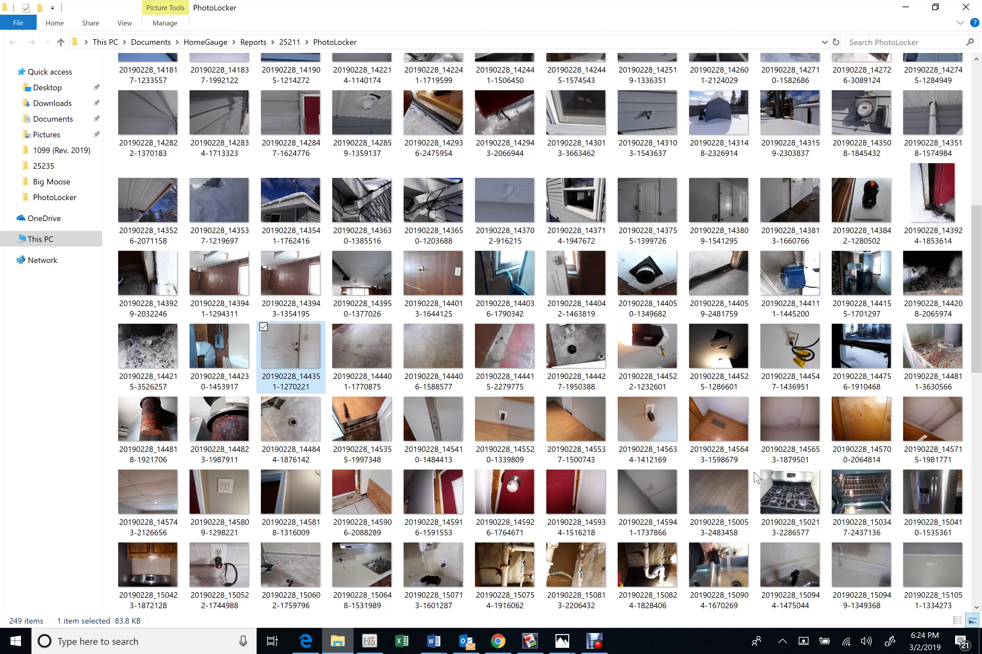
{"action": "scroll", "coordinate": [757, 477], "scroll_direction": "down", "scroll_amount": 3}
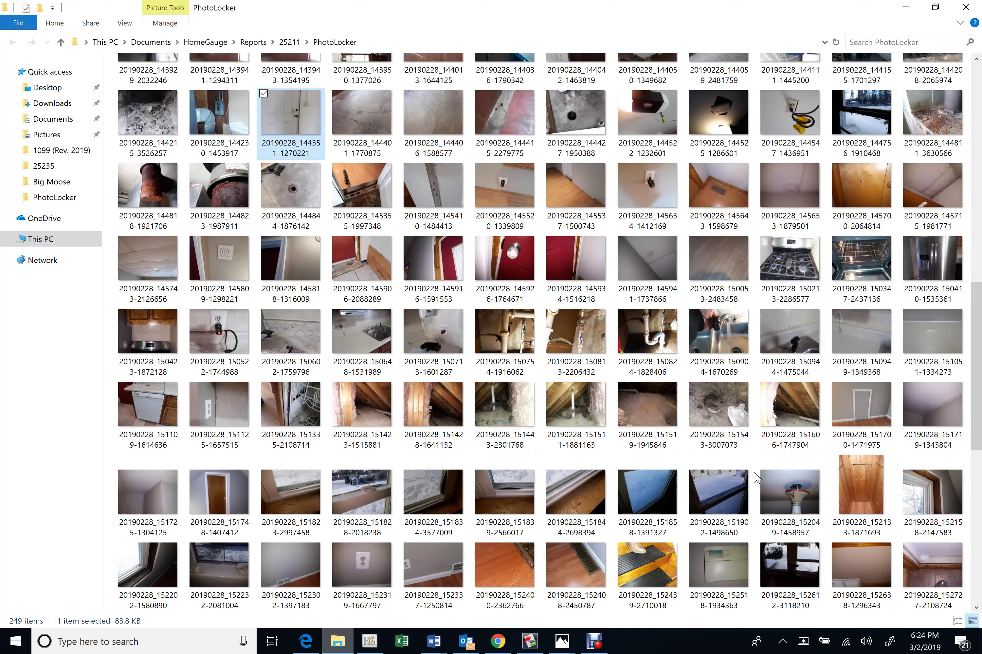
{"action": "scroll", "coordinate": [756, 478], "scroll_direction": "down", "scroll_amount": 3}
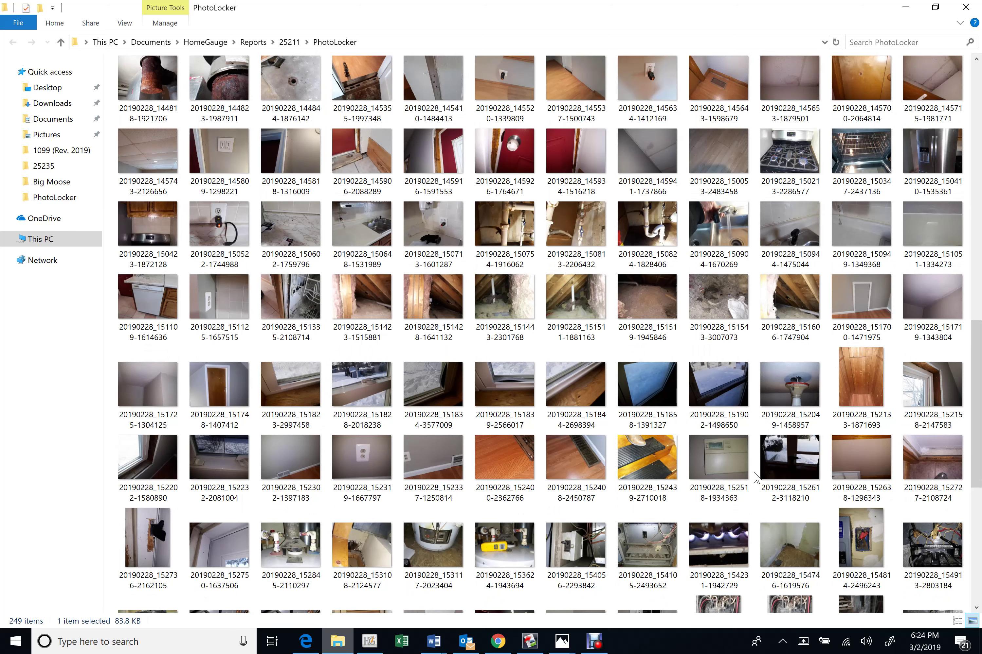
{"action": "scroll", "coordinate": [756, 477], "scroll_direction": "down", "scroll_amount": 3}
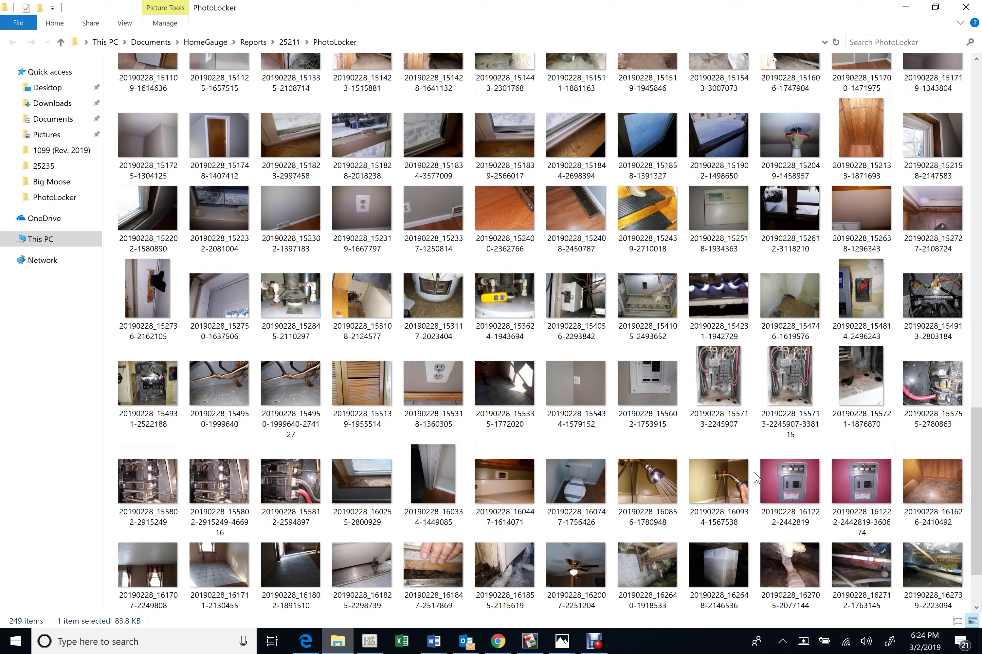
{"action": "left_click_drag", "start_coordinate": [492, 570], "coordinate": [714, 496]}
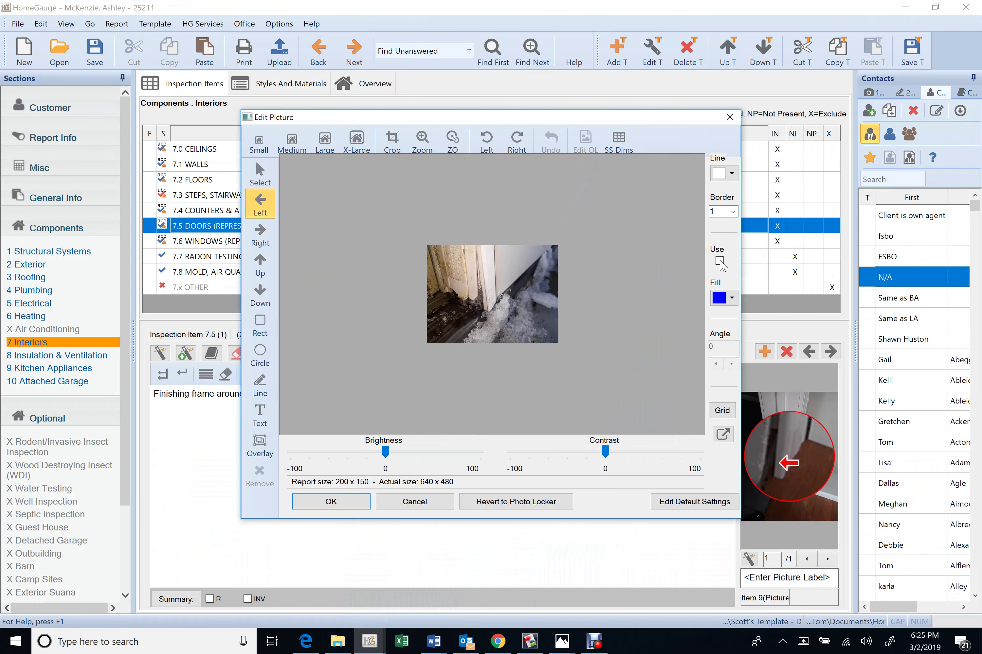
{"action": "left_click", "coordinate": [730, 117]}
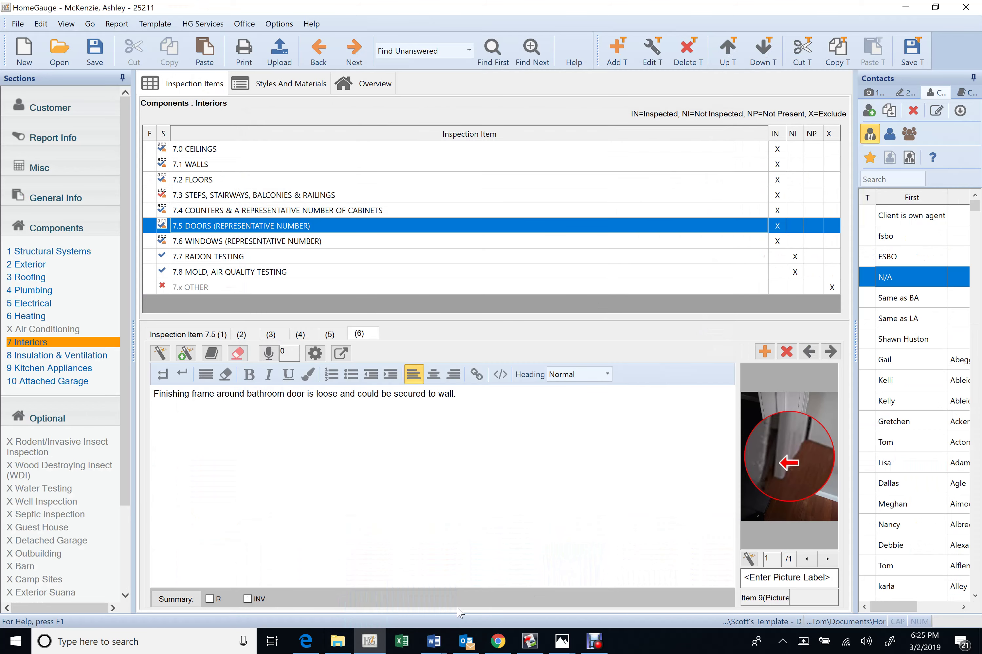
{"action": "left_click", "coordinate": [338, 642]}
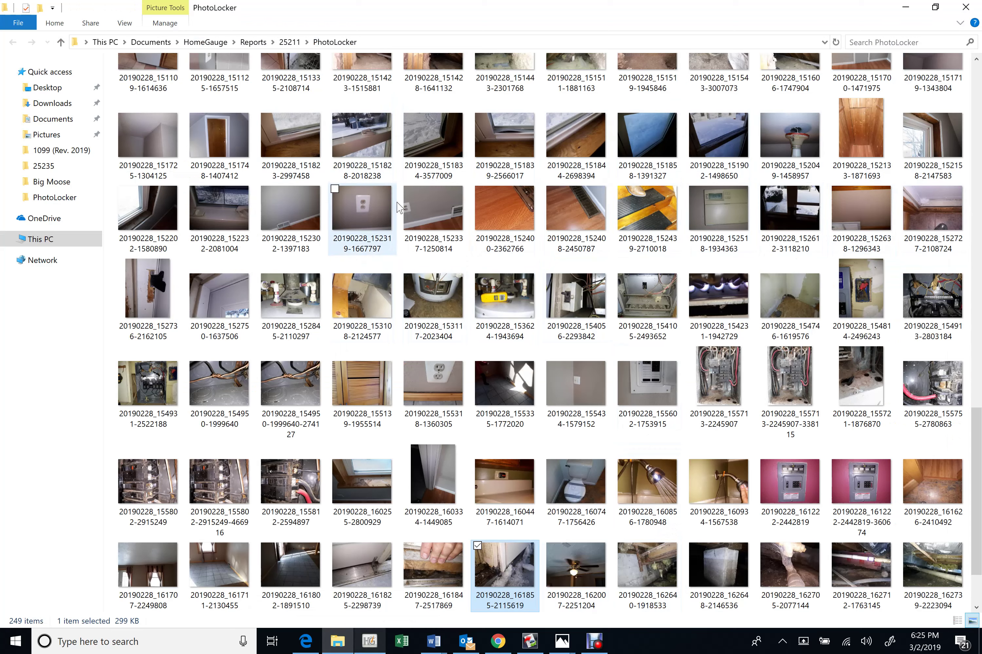
{"action": "scroll", "coordinate": [397, 207], "scroll_direction": "up", "scroll_amount": 3}
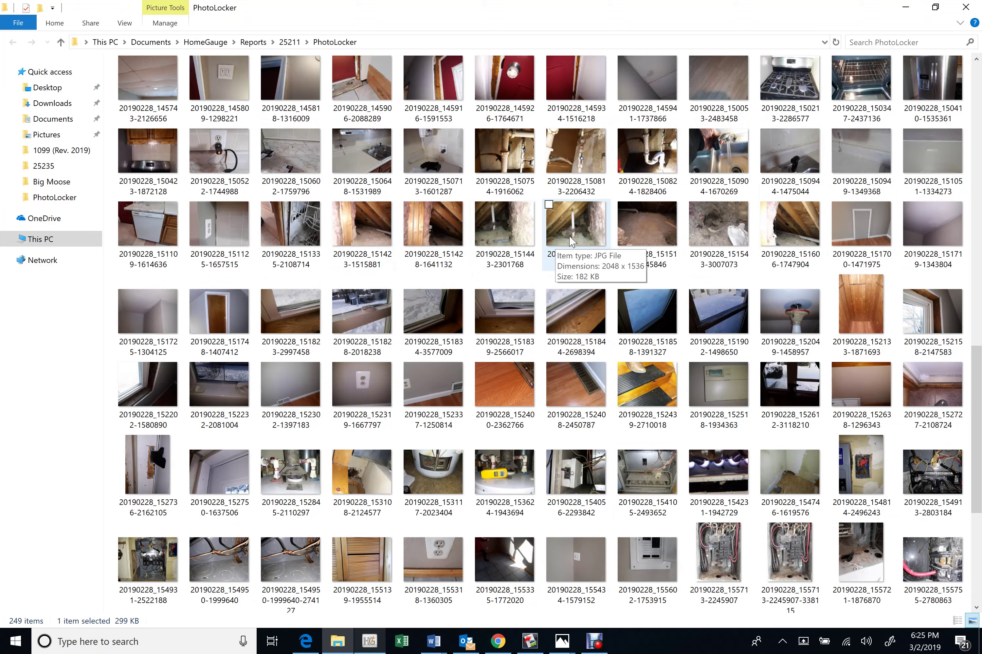
{"action": "scroll", "coordinate": [572, 242], "scroll_direction": "up", "scroll_amount": 3}
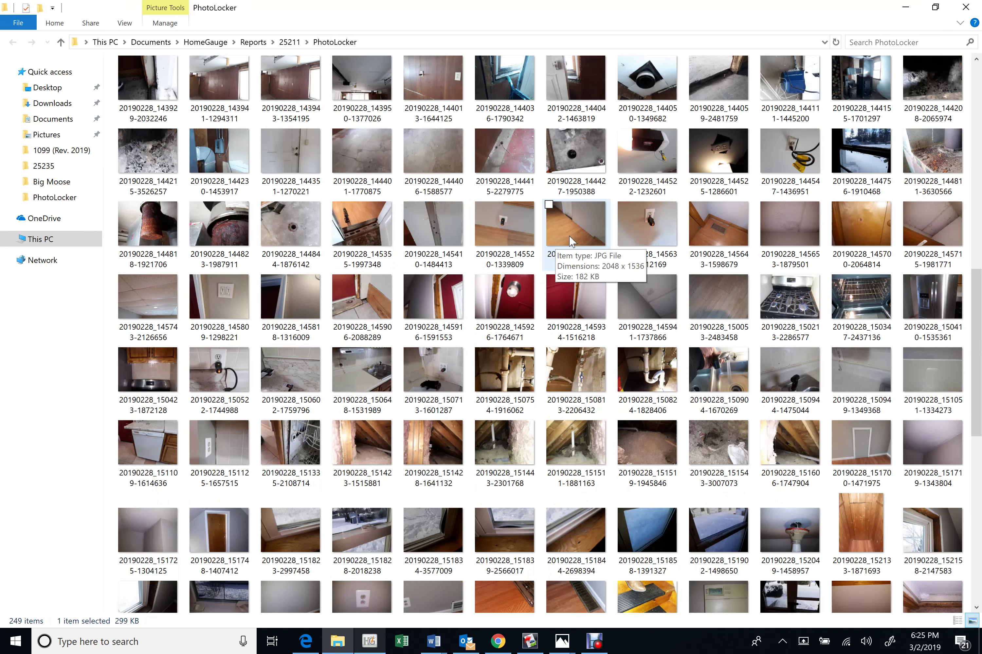
{"action": "scroll", "coordinate": [571, 241], "scroll_direction": "up", "scroll_amount": 4}
{"action": "scroll", "coordinate": [571, 241], "scroll_direction": "down", "scroll_amount": 10}
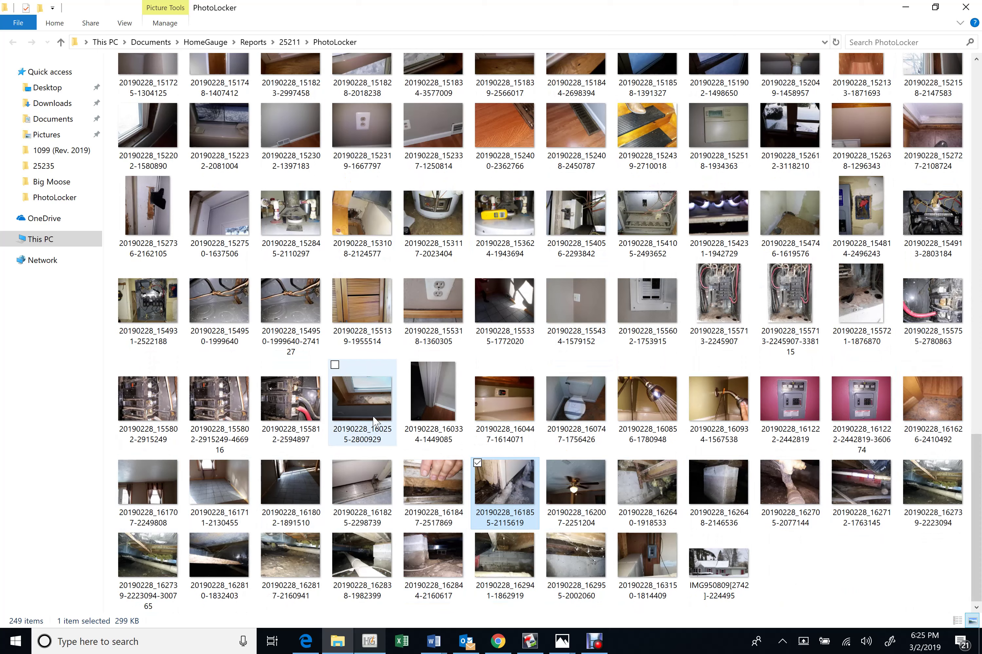
{"action": "left_click", "coordinate": [429, 415]}
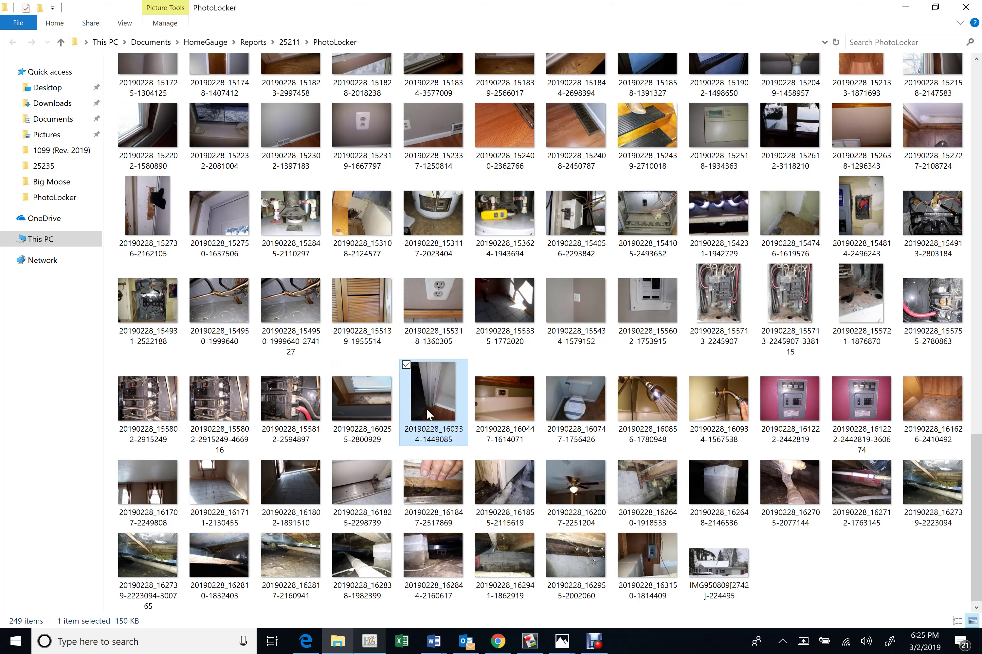
{"action": "double_click", "coordinate": [424, 408]}
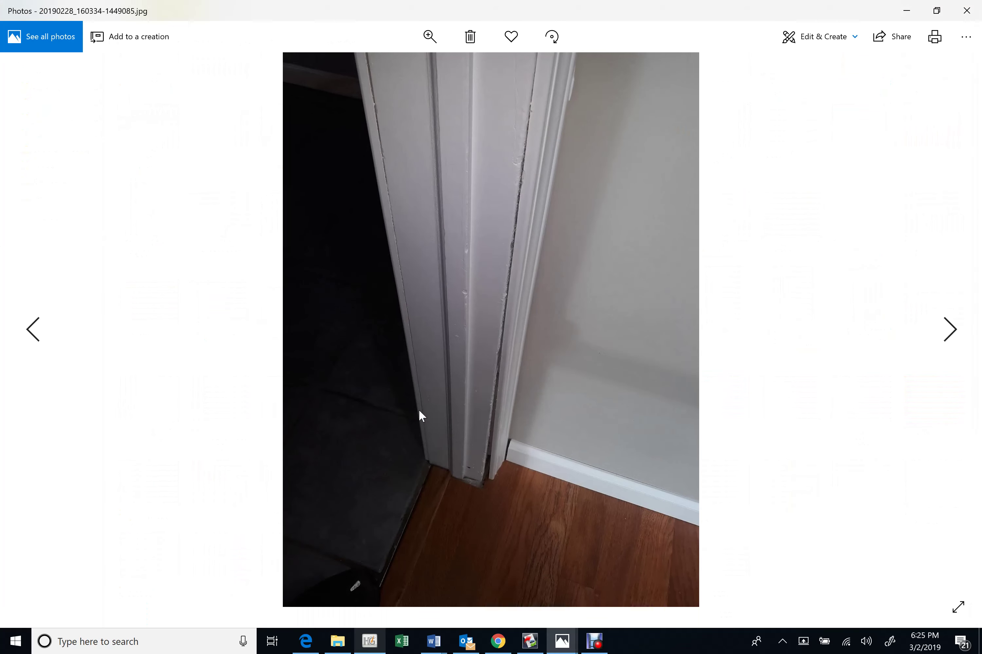
{"action": "left_click", "coordinate": [966, 10]}
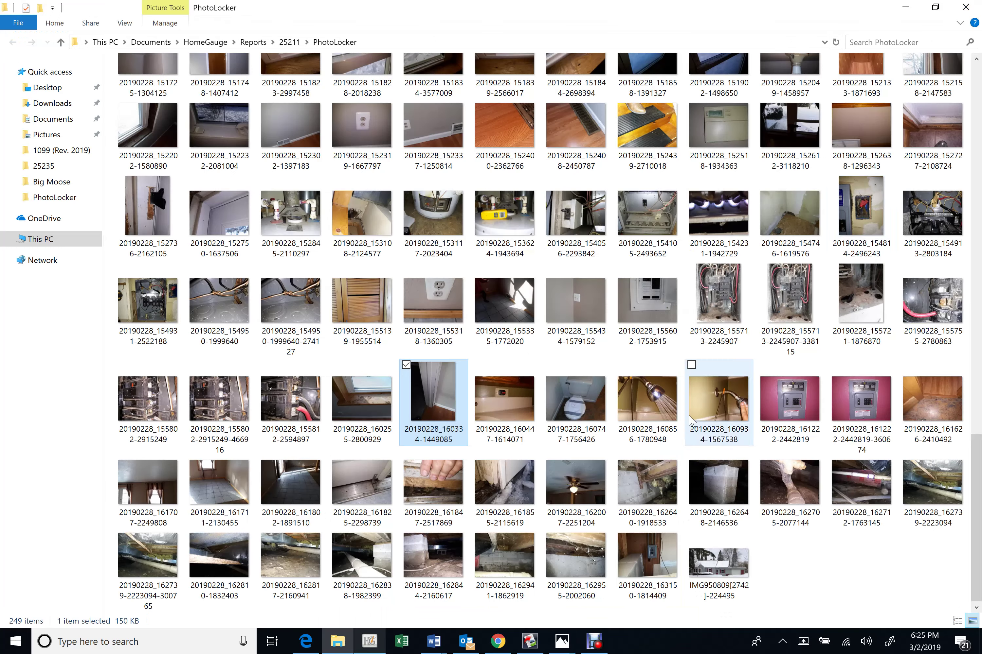
{"action": "left_click_drag", "start_coordinate": [424, 390], "coordinate": [784, 490]}
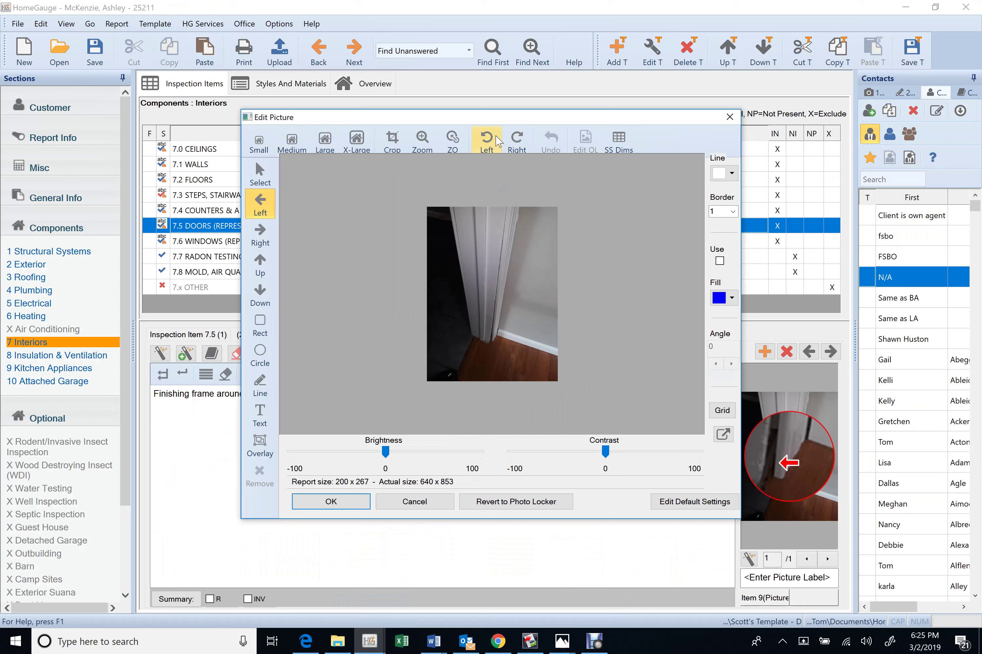
Step: Make the new door-frame photo small and portrait, with a red arrow on the loose frame
{"action": "left_click", "coordinate": [490, 140]}
{"action": "left_click", "coordinate": [291, 143]}
{"action": "left_click", "coordinate": [259, 142]}
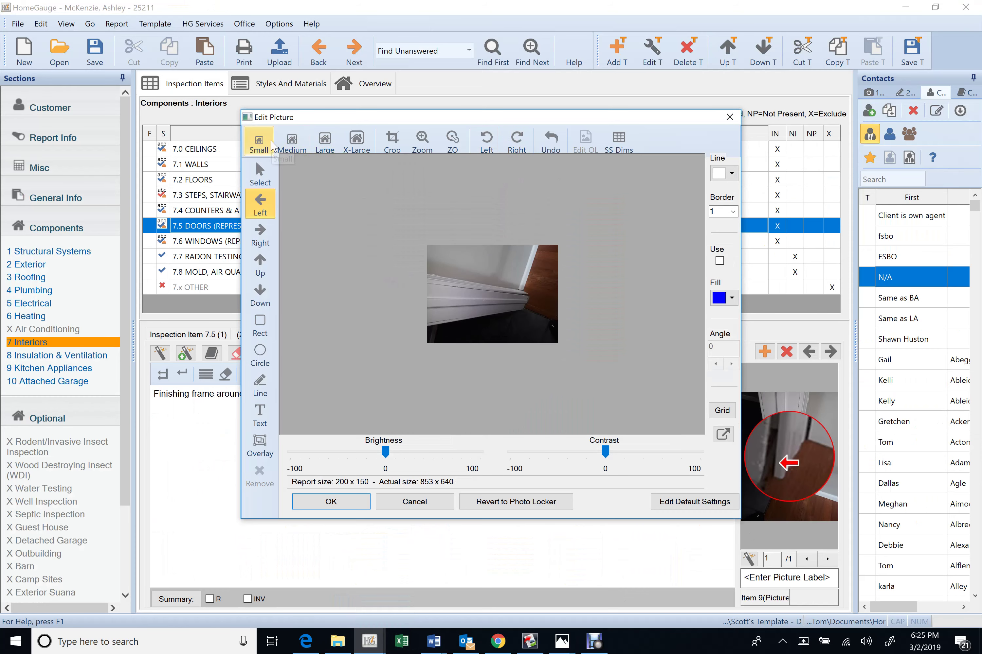
{"action": "left_click", "coordinate": [516, 141]}
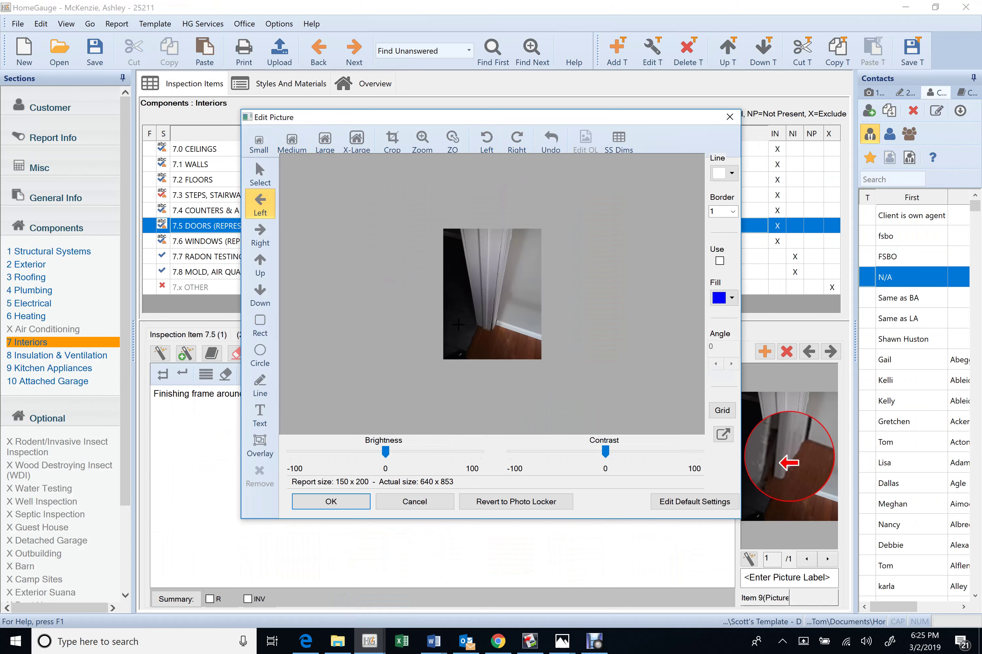
{"action": "left_click", "coordinate": [499, 324]}
{"action": "left_click", "coordinate": [349, 506]}
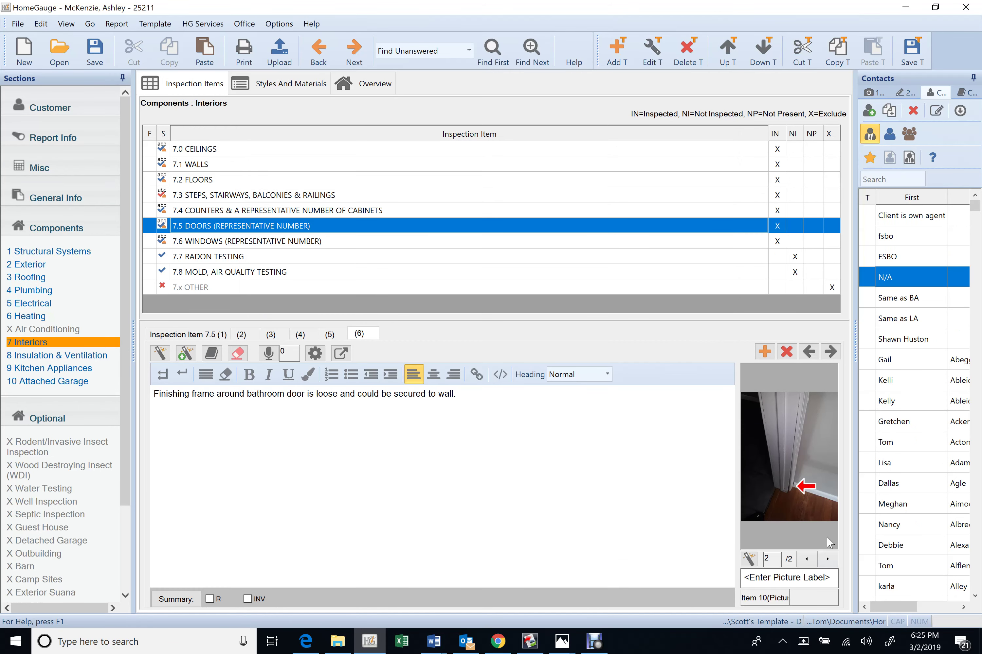
Step: Delete the old bathroom door photo and open item 7.6 Windows
{"action": "right_click", "coordinate": [778, 497]}
{"action": "left_click", "coordinate": [817, 461]}
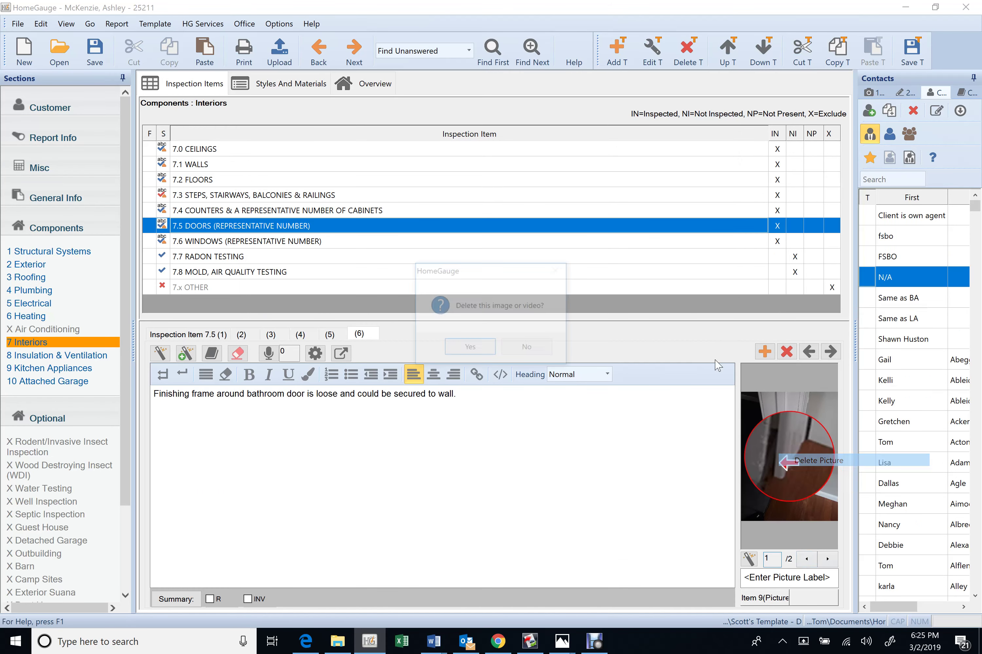
{"action": "left_click", "coordinate": [473, 350]}
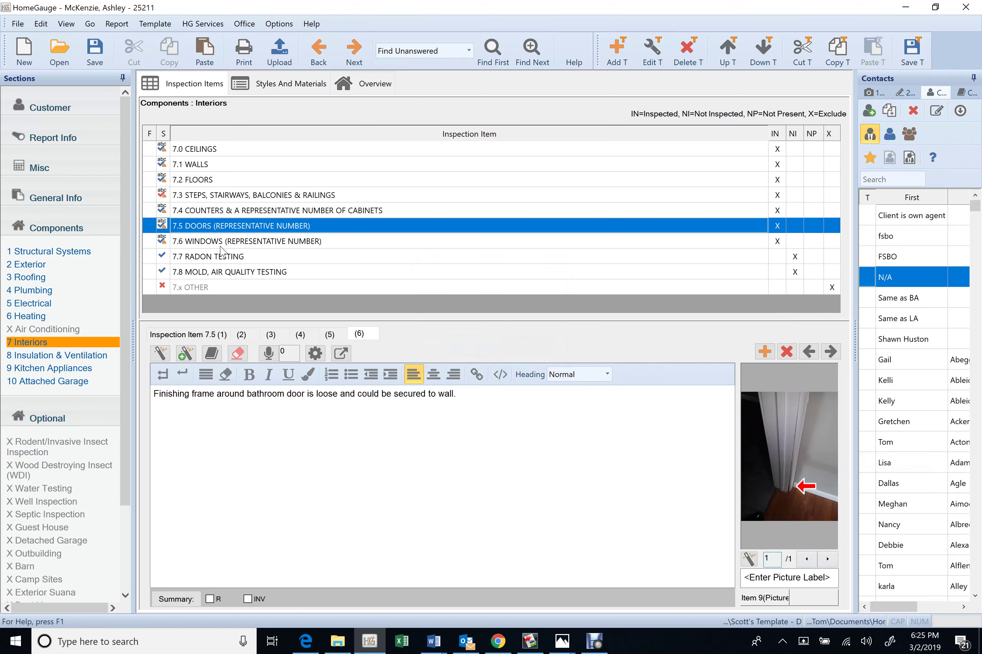
{"action": "left_click", "coordinate": [252, 239]}
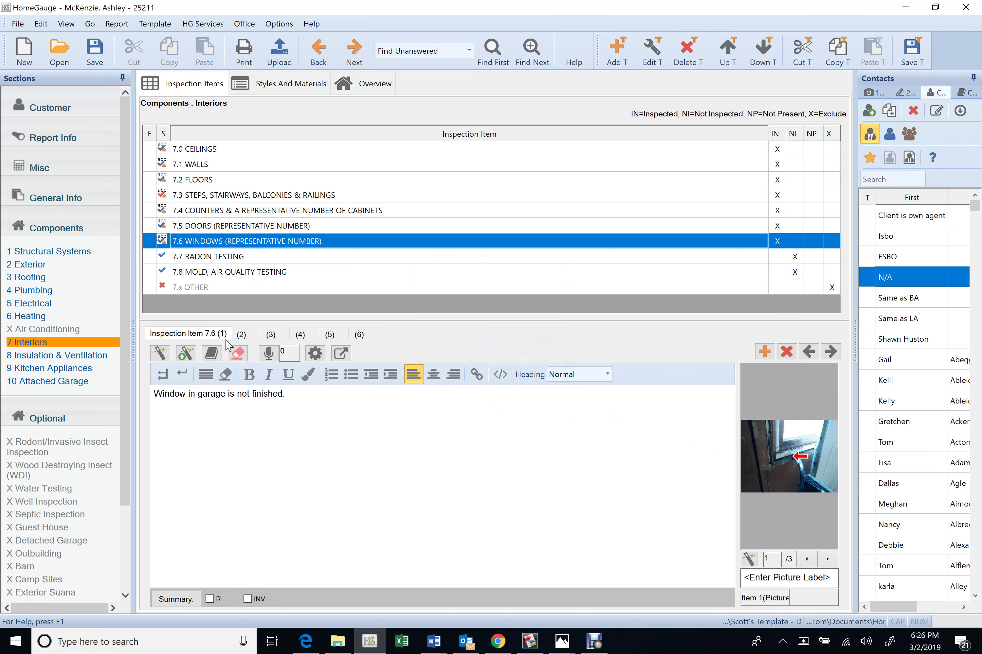
Step: Reword the second Windows comment to describe loose pane seals and one window's failed thermal seal
{"action": "left_click", "coordinate": [247, 338]}
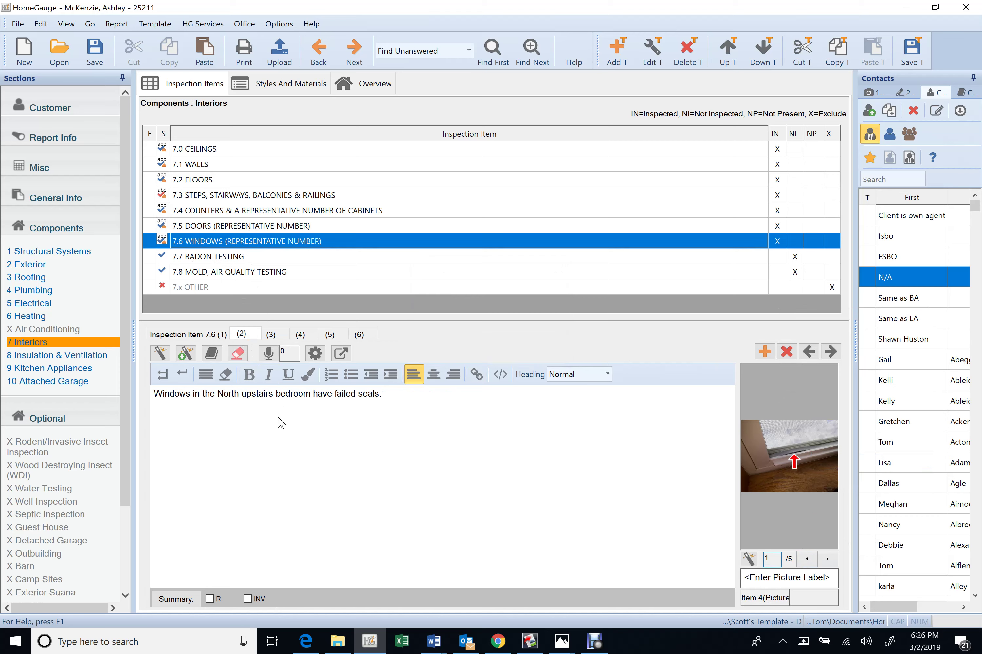
{"action": "left_click", "coordinate": [821, 561]}
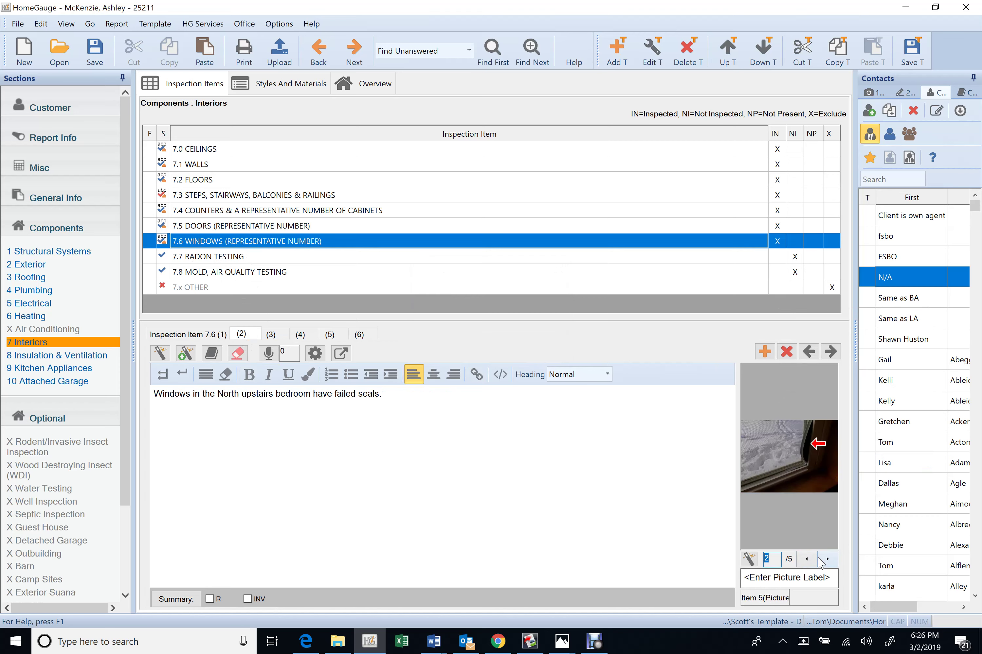
{"action": "left_click", "coordinate": [819, 560]}
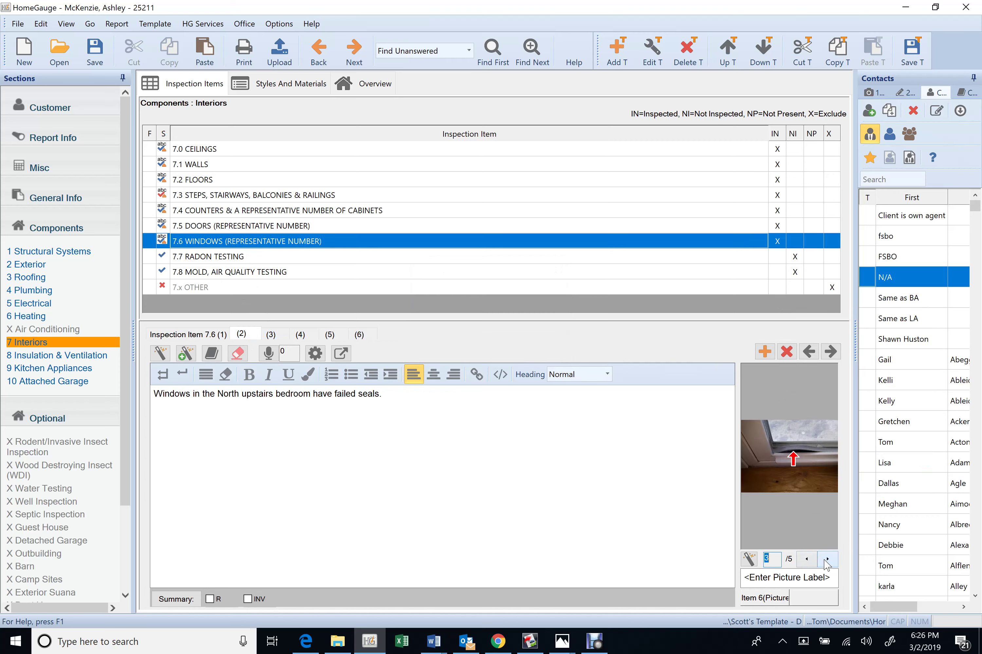
{"action": "left_click", "coordinate": [824, 561]}
{"action": "left_click", "coordinate": [823, 561]}
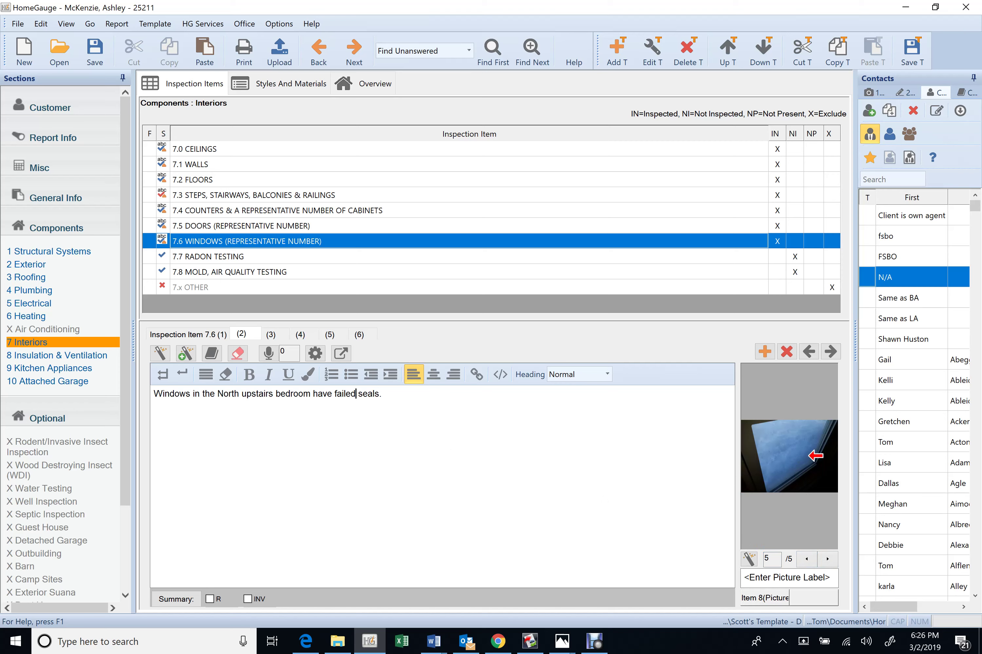
{"action": "key", "text": "BackSpace"}
{"action": "key", "text": "BackSpace"}
{"action": "key", "text": "BackSpace"}
{"action": "key", "text": "BackSpace"}
{"action": "key", "text": "BackSpace"}
{"action": "key", "text": "BackSpace"}
{"action": "type", "text": "loose seals inside the window pane "}
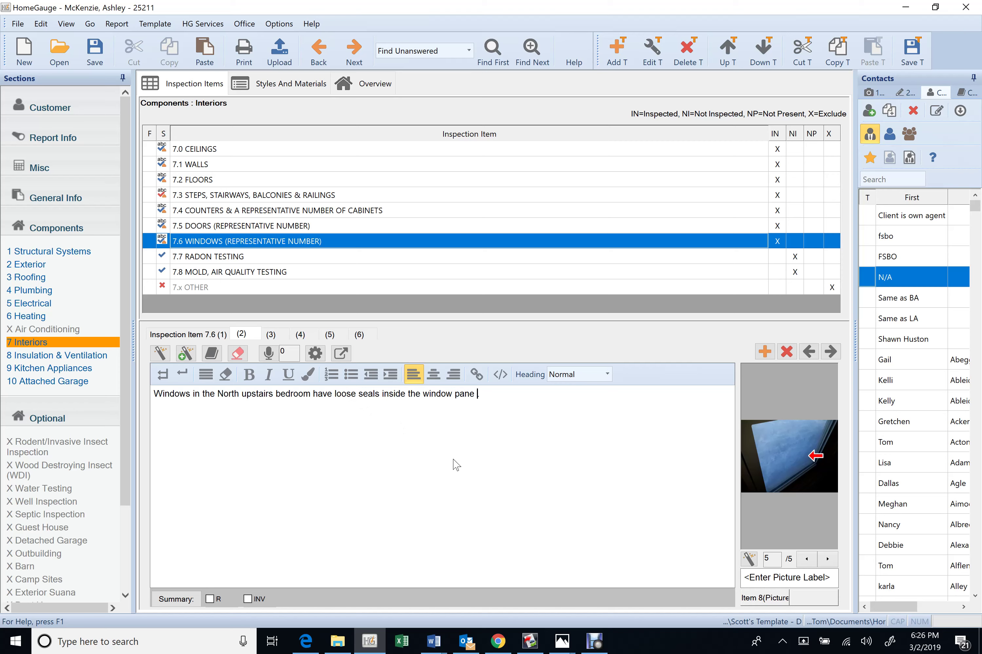
{"action": "type", "text": "and one window has a fea"}
{"action": "type", "text": "rmal seal"}
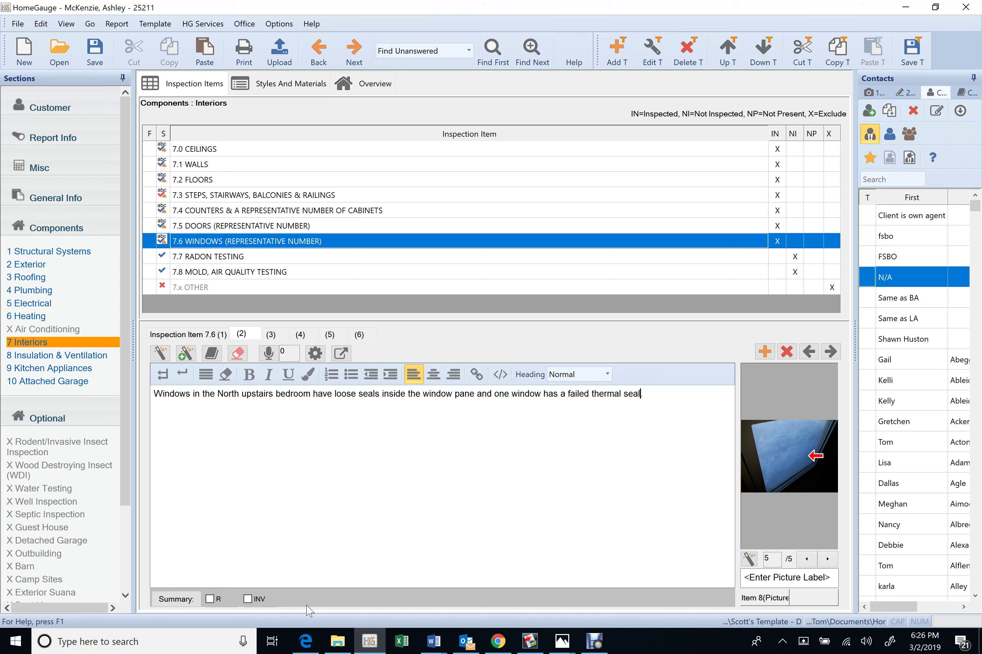
{"action": "type", "text": "."}
Step: Check the second and third comments of Exterior item 2.3 Windows
{"action": "left_click", "coordinate": [91, 264]}
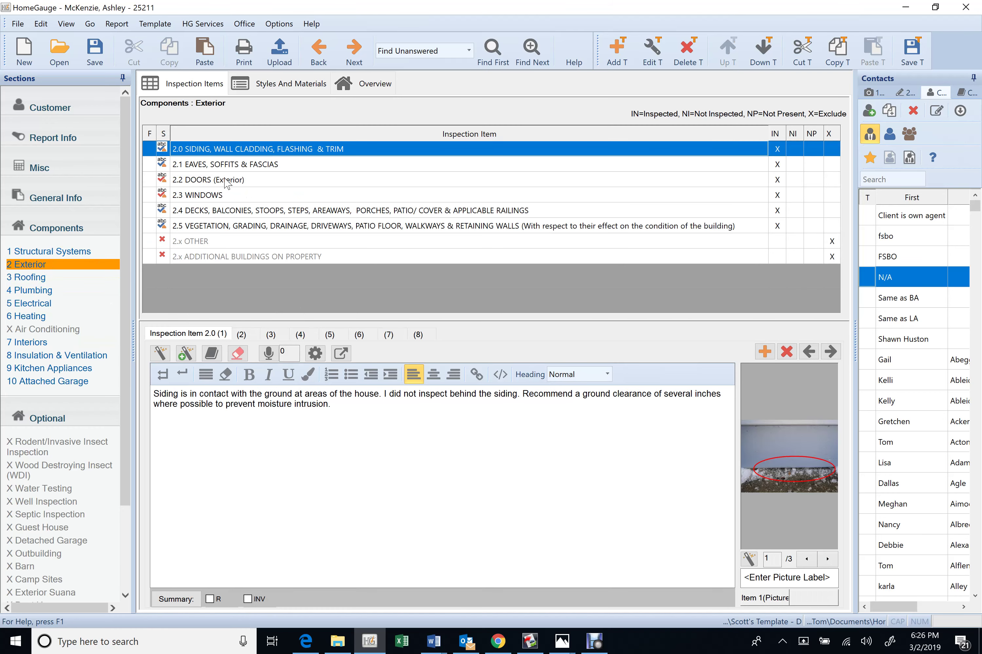
{"action": "left_click", "coordinate": [228, 195]}
{"action": "left_click", "coordinate": [242, 335]}
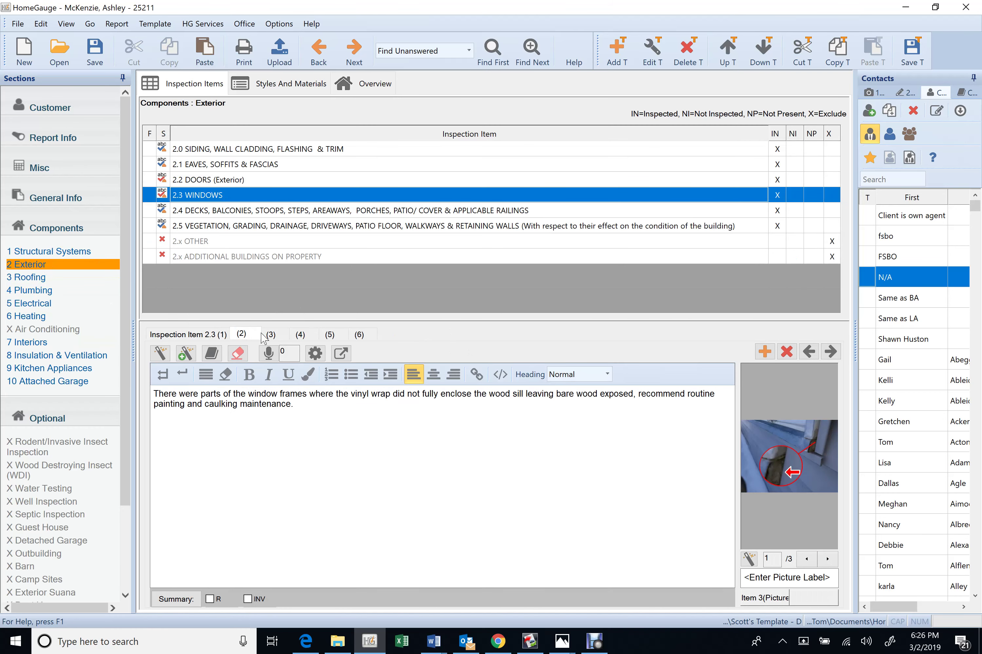
{"action": "left_click", "coordinate": [271, 335]}
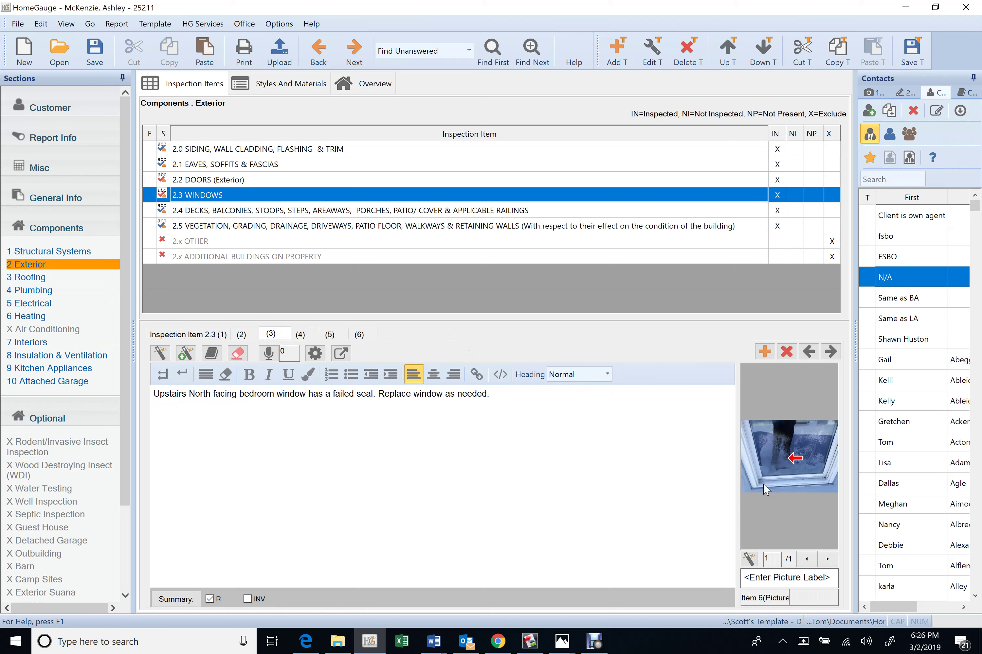
Step: Return to Interiors 7.6 Windows and its second, loose-seals comment
{"action": "left_click", "coordinate": [43, 346]}
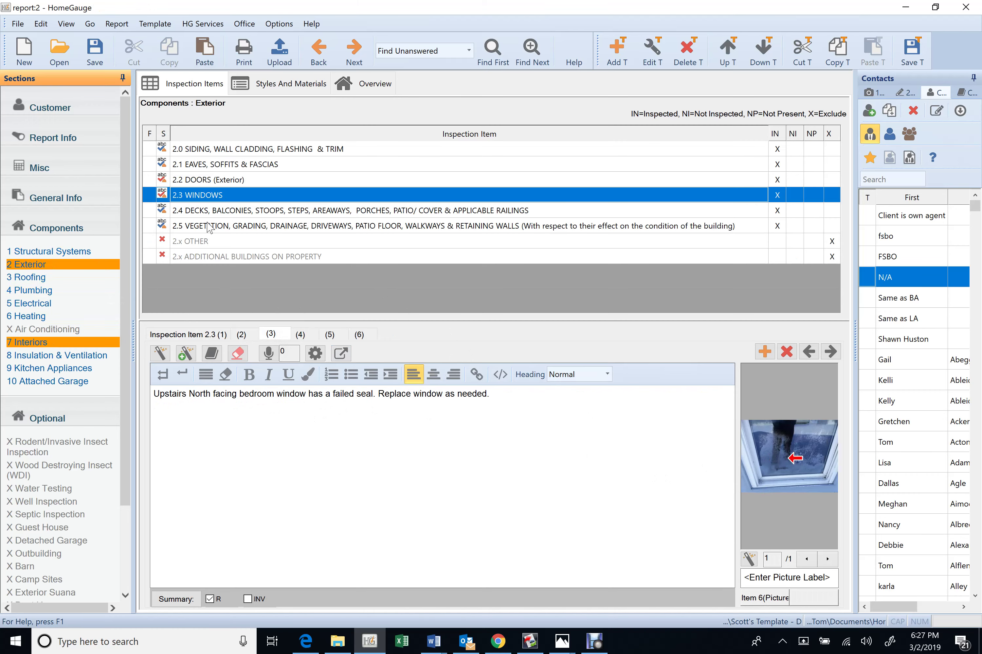
{"action": "left_click", "coordinate": [219, 244]}
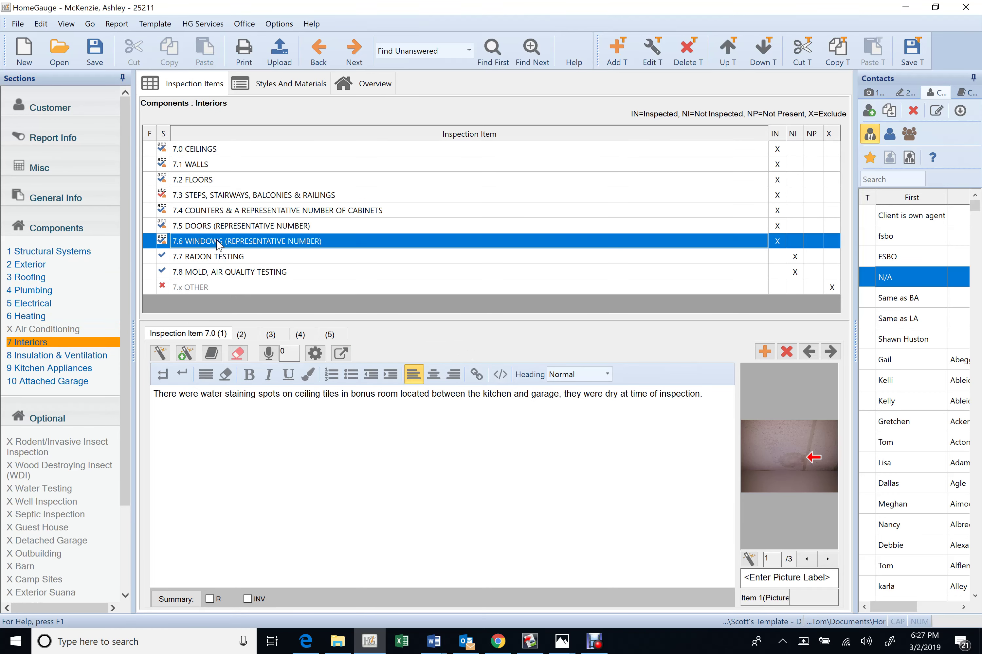
{"action": "left_click", "coordinate": [271, 336]}
{"action": "left_click", "coordinate": [241, 334]}
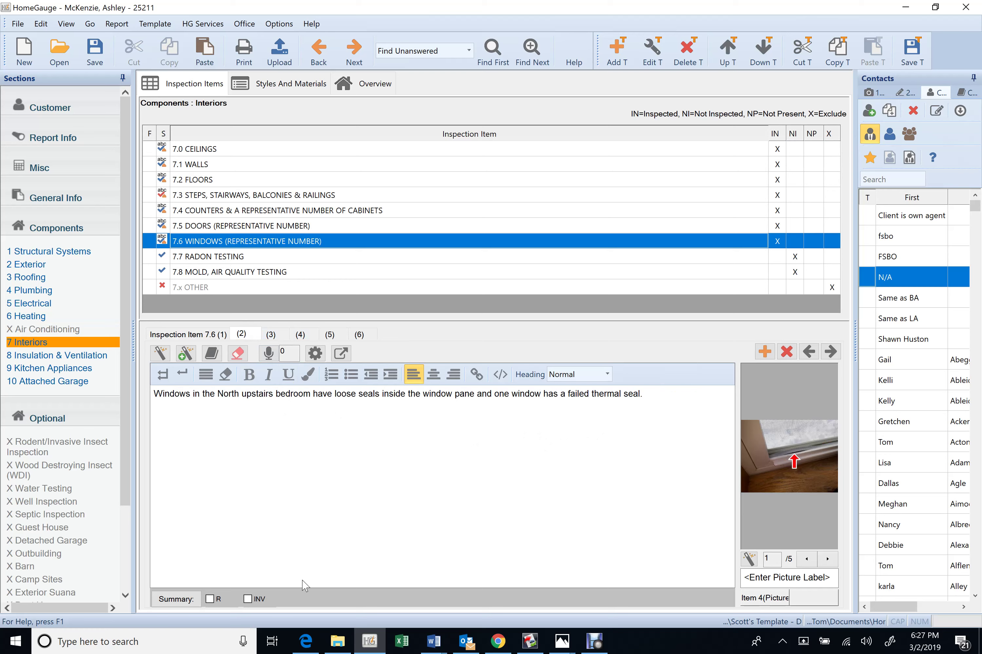
Step: Flag the loose-seals comment R for the summary and append 'Window with failed thermal seal should be replaced.'
{"action": "left_click", "coordinate": [217, 603]}
{"action": "left_click", "coordinate": [827, 559]}
{"action": "left_click", "coordinate": [827, 560]}
{"action": "left_click", "coordinate": [826, 559]}
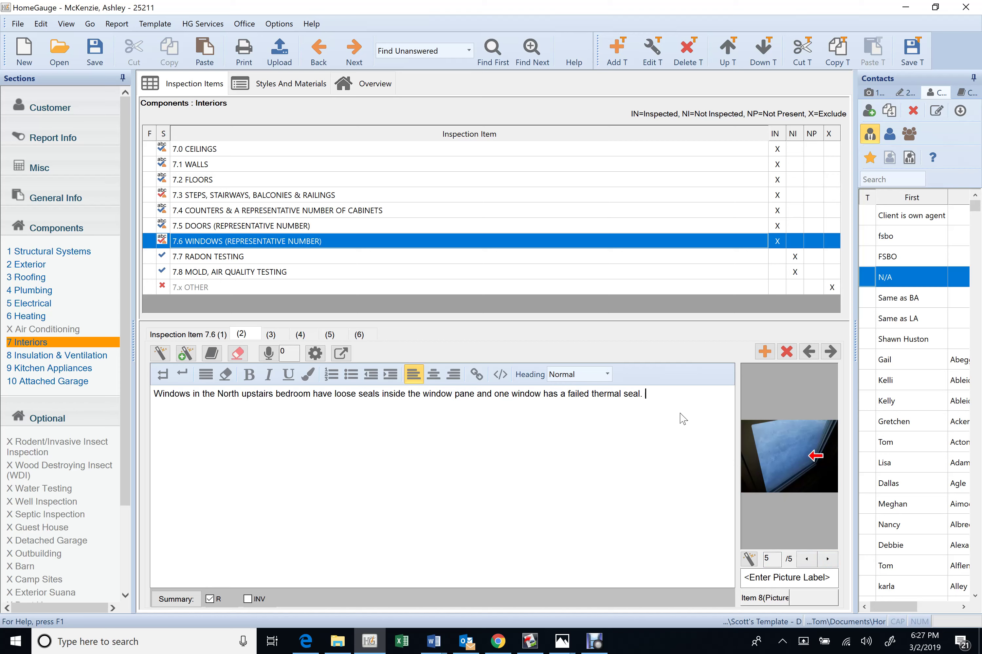
{"action": "type", "text": "Window with failed thermal "}
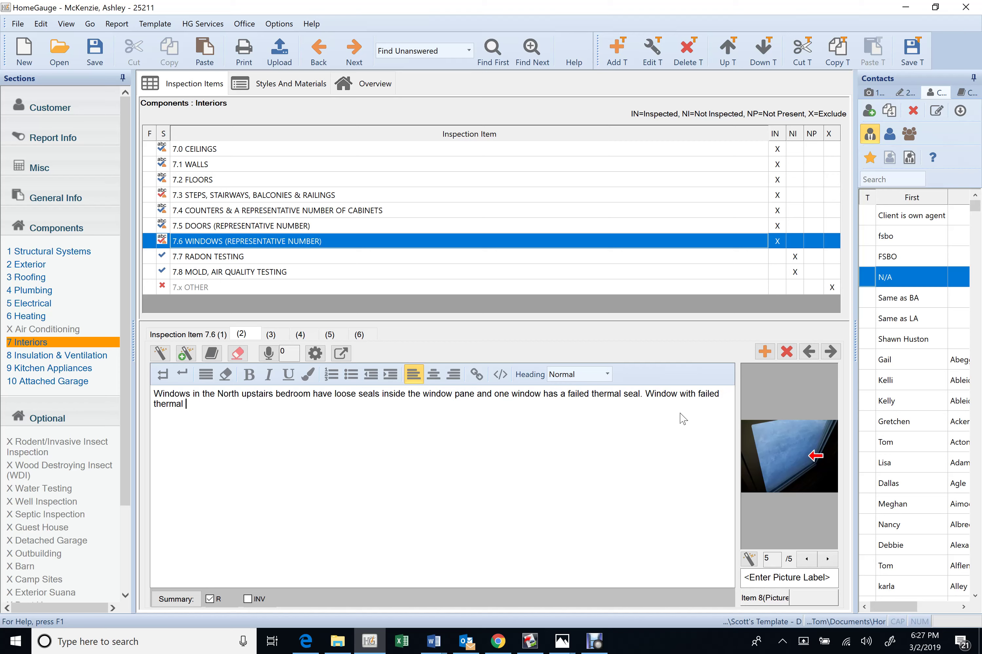
{"action": "type", "text": "seal should be replaced."}
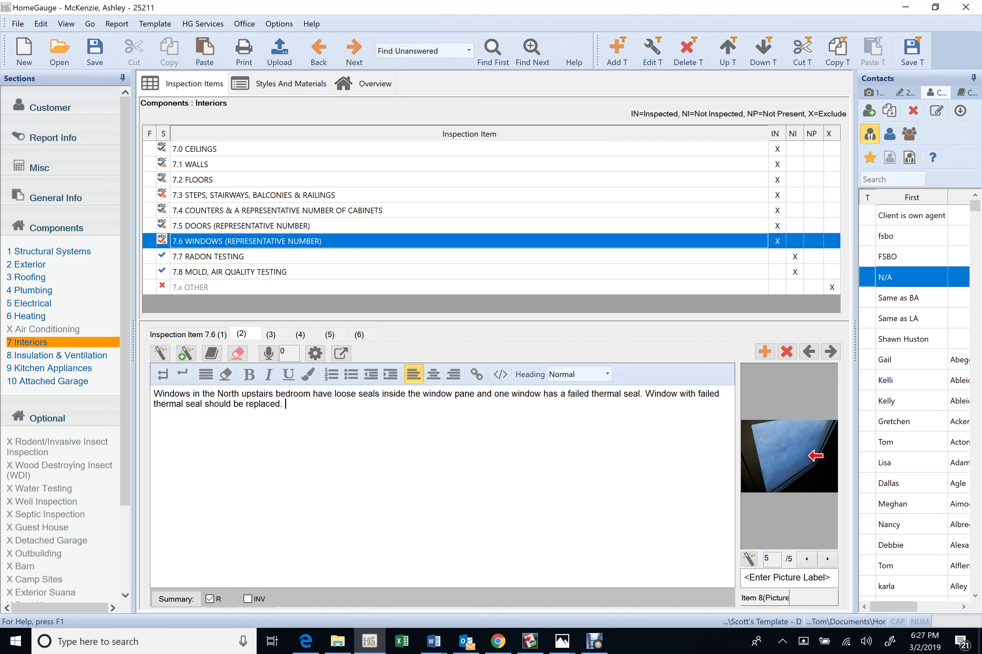
{"action": "left_click", "coordinate": [277, 336]}
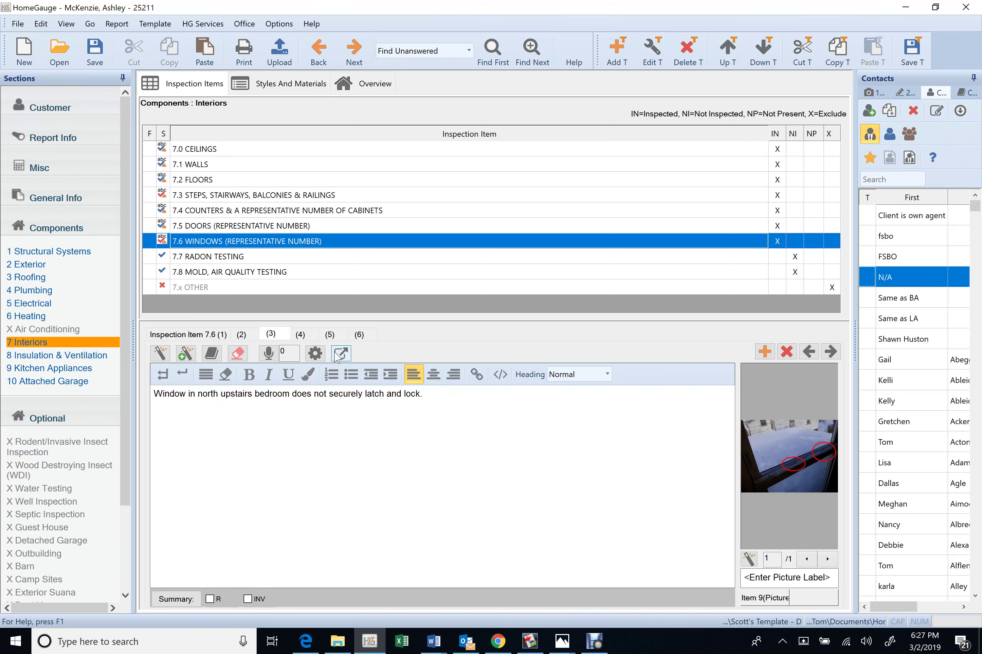
Step: Step through 7.6 Windows comments 4, 5 and 6 to the dining room window one
{"action": "left_click", "coordinate": [300, 336]}
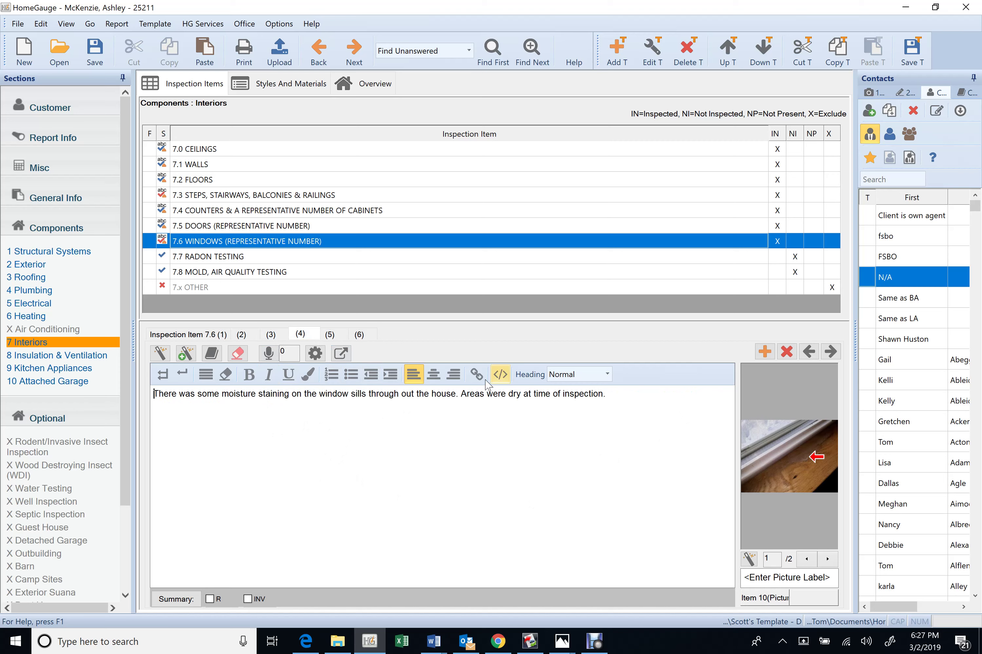
{"action": "left_click", "coordinate": [330, 335]}
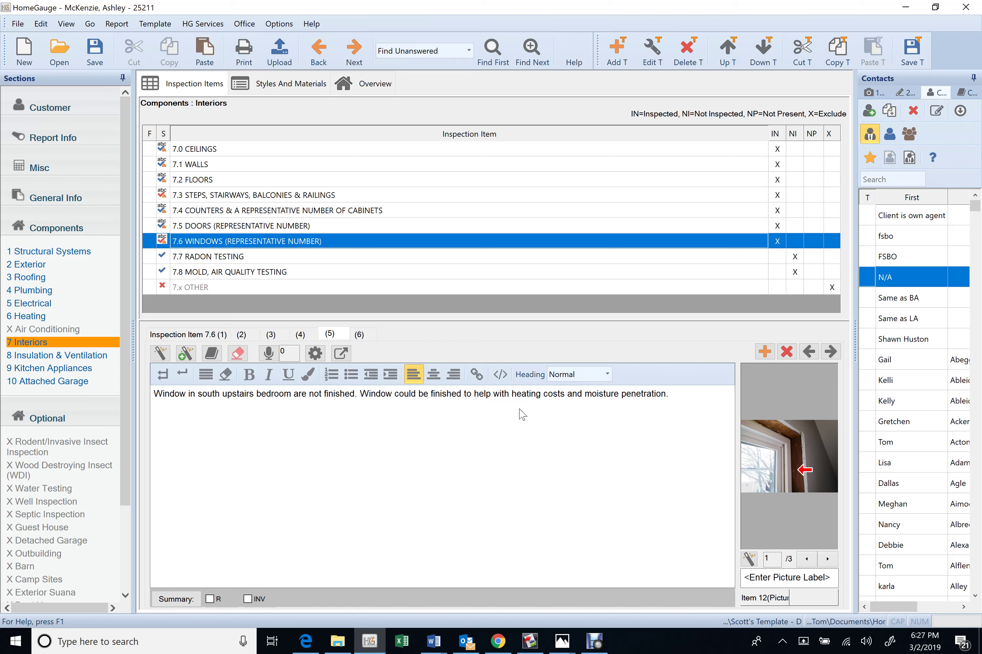
{"action": "left_click", "coordinate": [359, 335]}
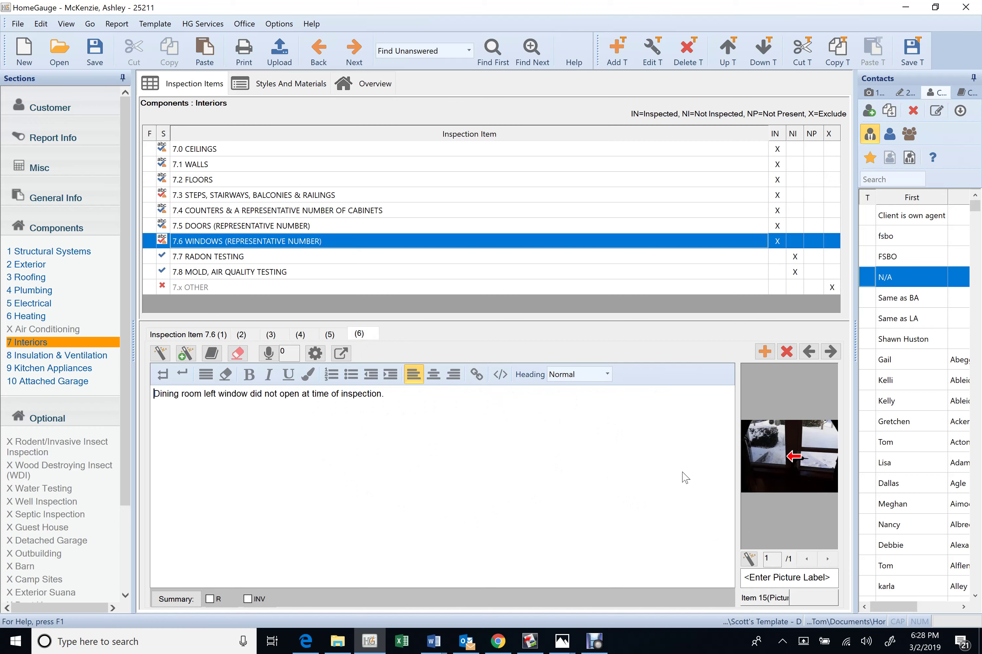
Step: Raise the dining room window photo's brightness to about +40
{"action": "right_click", "coordinate": [764, 468]}
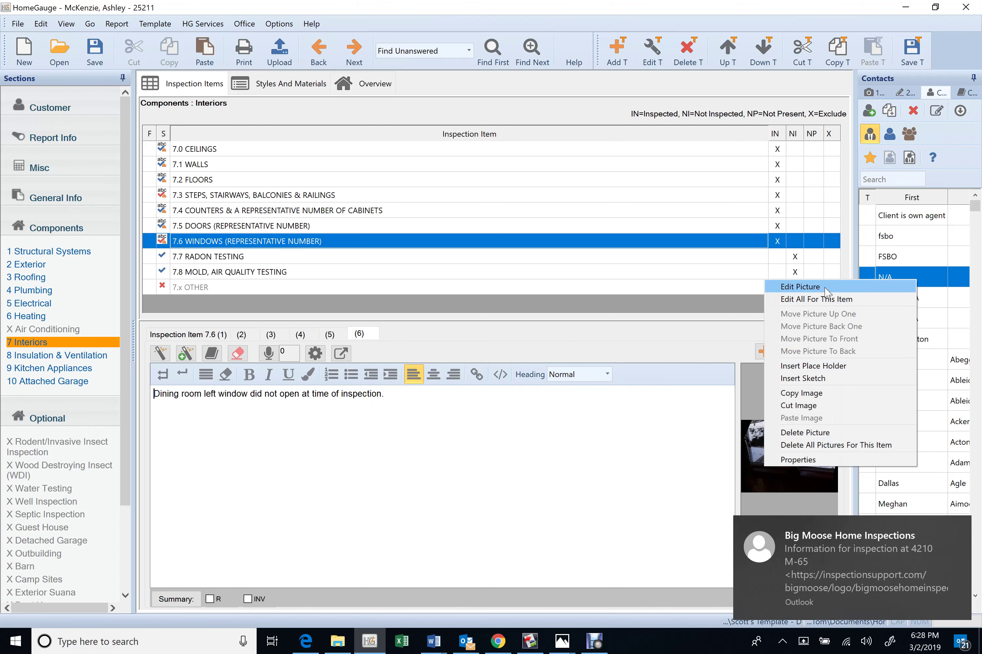
{"action": "left_click", "coordinate": [798, 287]}
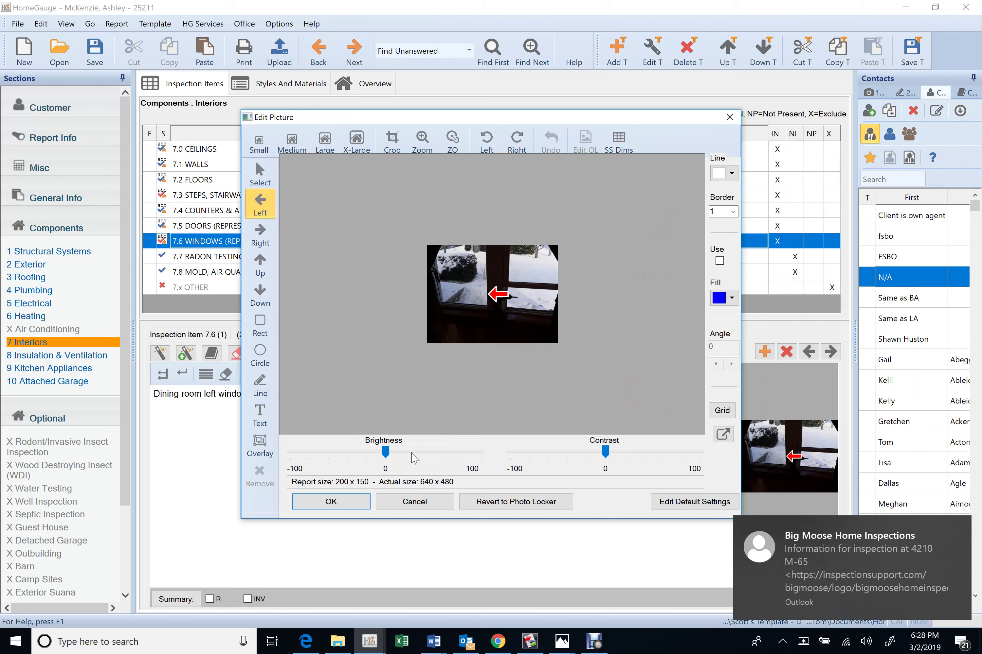
{"action": "left_click", "coordinate": [413, 454]}
{"action": "left_click", "coordinate": [421, 454]}
{"action": "left_click", "coordinate": [422, 454]}
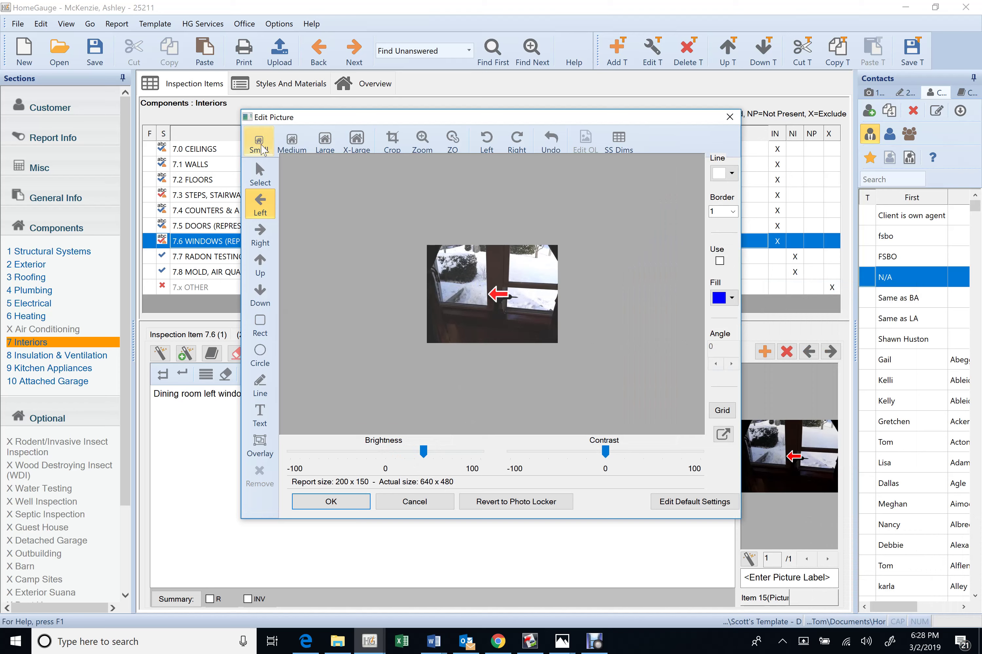
{"action": "left_click", "coordinate": [320, 503]}
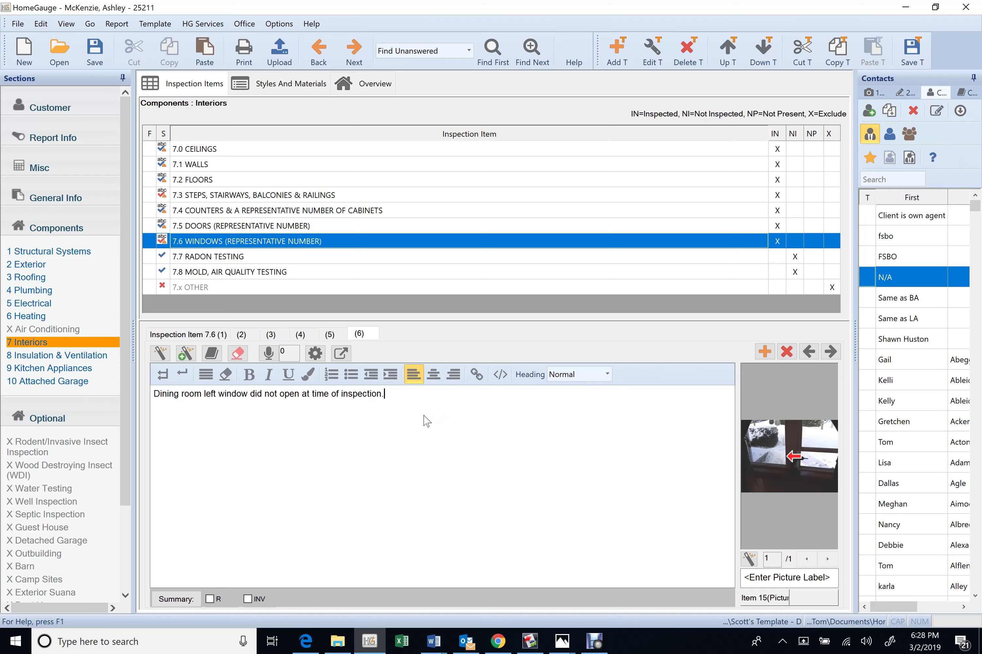
{"action": "left_click", "coordinate": [288, 258]}
Step: Change Radon Testing from not inspected to excluded
{"action": "left_click", "coordinate": [288, 272]}
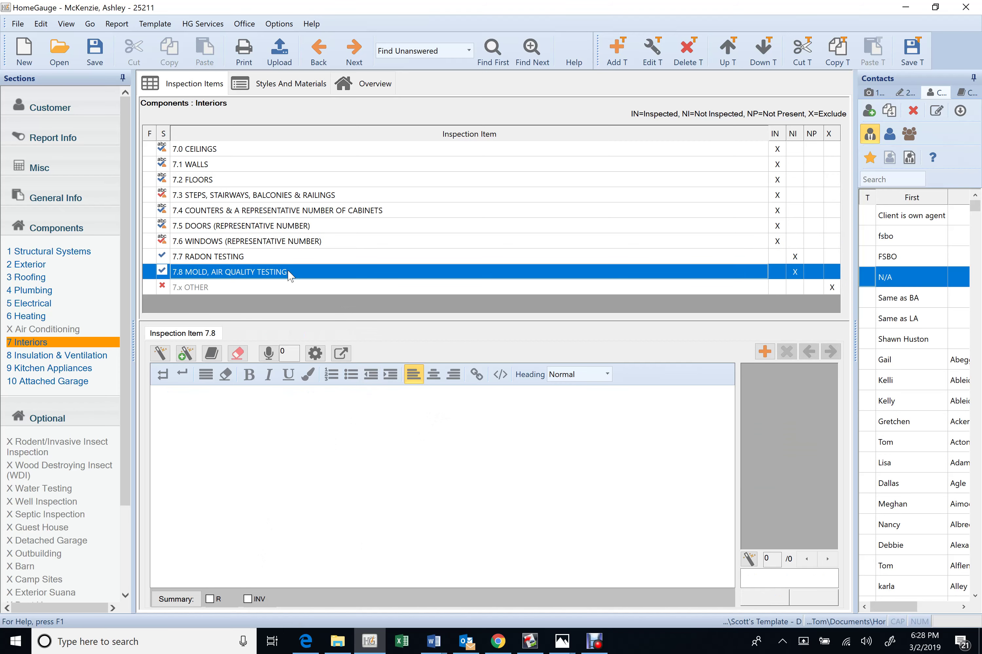
{"action": "left_click", "coordinate": [313, 257]}
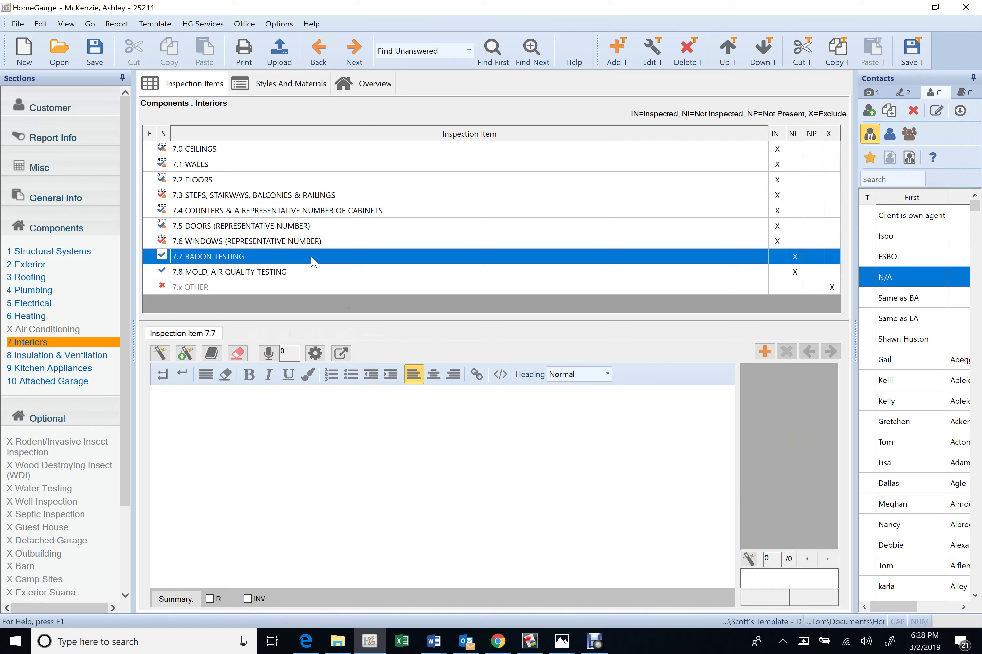
{"action": "left_click", "coordinate": [791, 259]}
{"action": "left_click", "coordinate": [832, 258]}
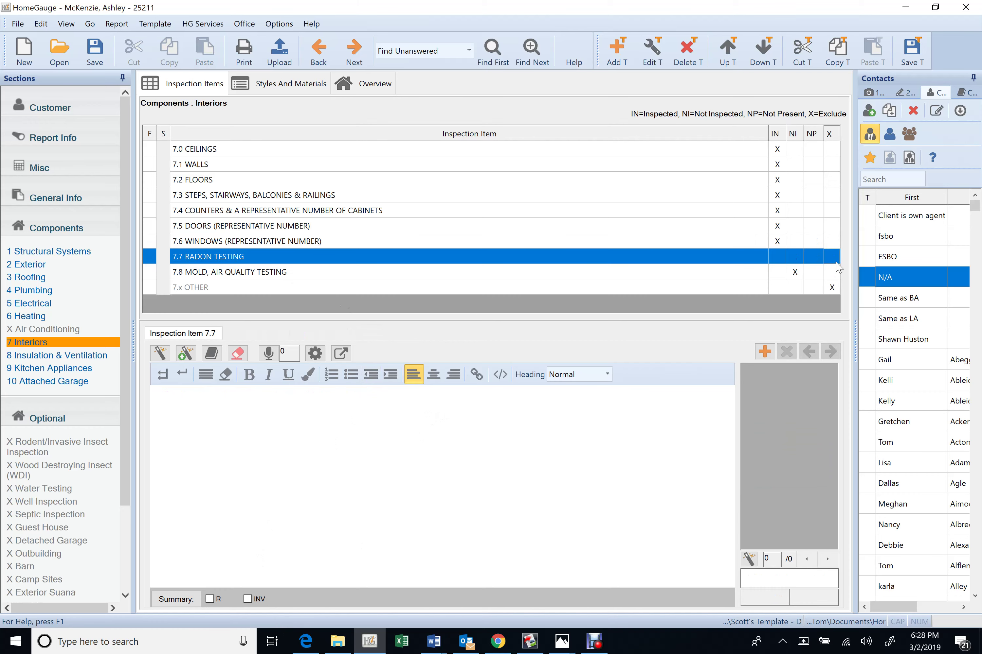
Step: Insert the 'air quality testing not performed' comment into Mold, Air Quality Testing
{"action": "left_click", "coordinate": [741, 274]}
{"action": "double_click", "coordinate": [741, 277]}
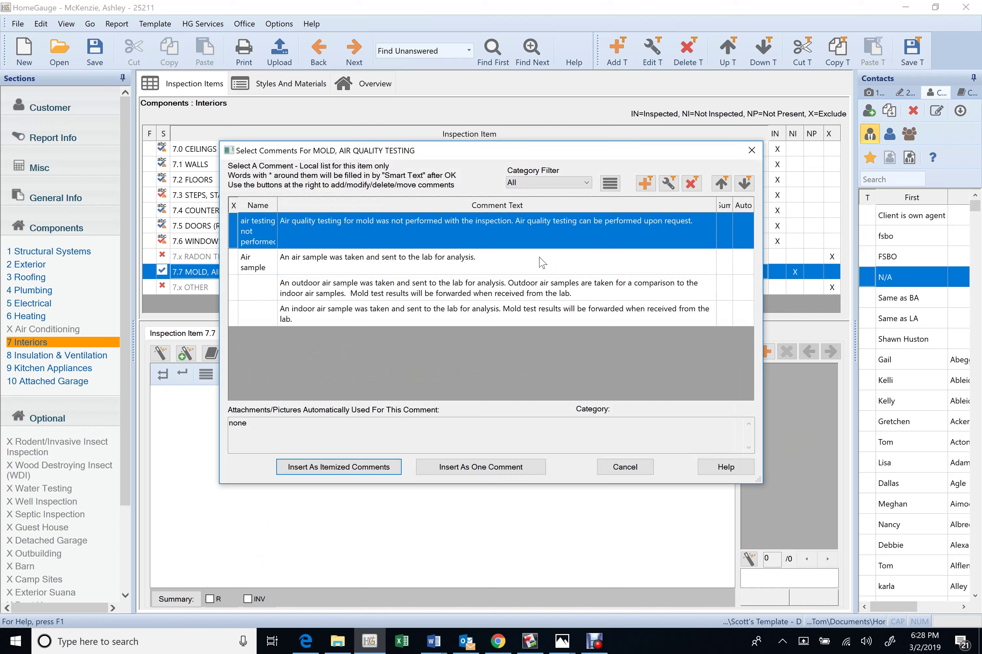
{"action": "left_click", "coordinate": [514, 235]}
{"action": "left_click", "coordinate": [481, 467]}
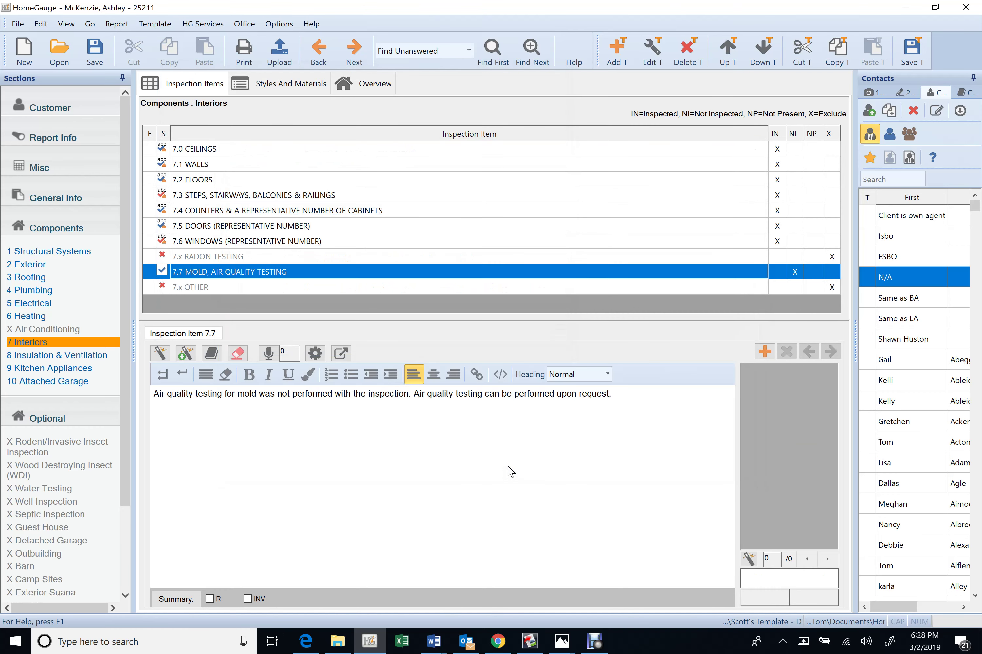
{"action": "left_click", "coordinate": [46, 358]}
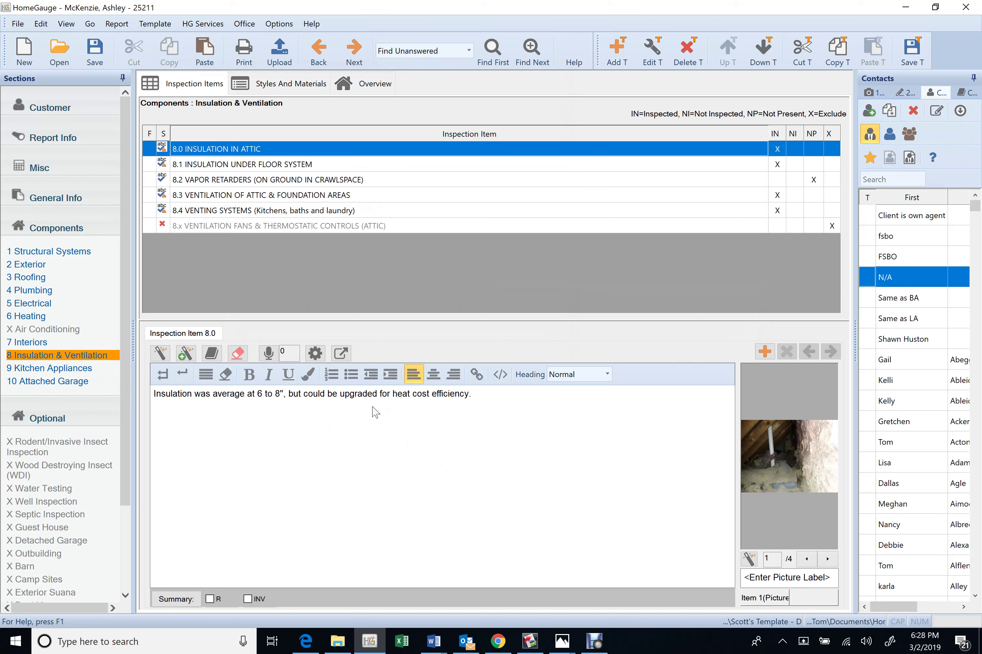
Step: In 8.1 Insulation Under Floor System, delete the opening sentences about the uninsulated floor
{"action": "left_click", "coordinate": [829, 562]}
{"action": "left_click", "coordinate": [829, 563]}
{"action": "left_click", "coordinate": [829, 562]}
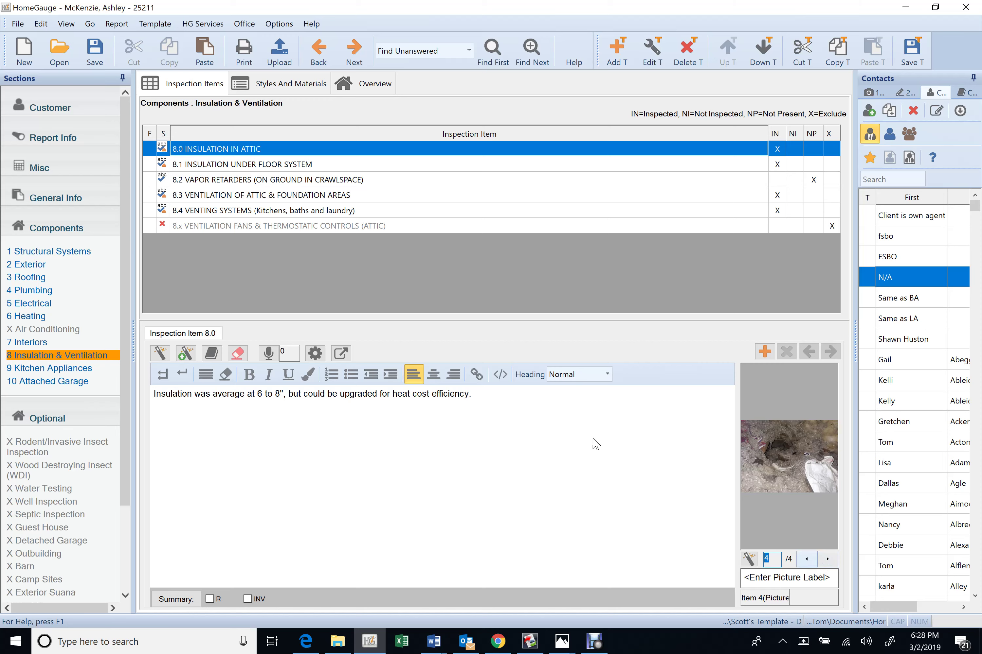
{"action": "left_click", "coordinate": [247, 167]}
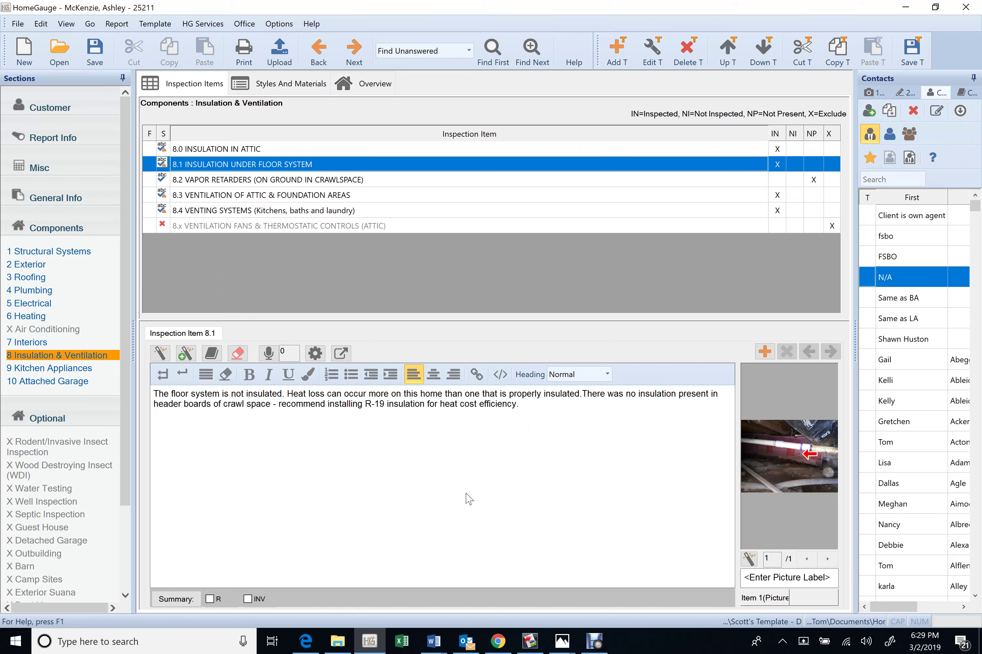
{"action": "left_click", "coordinate": [595, 642]}
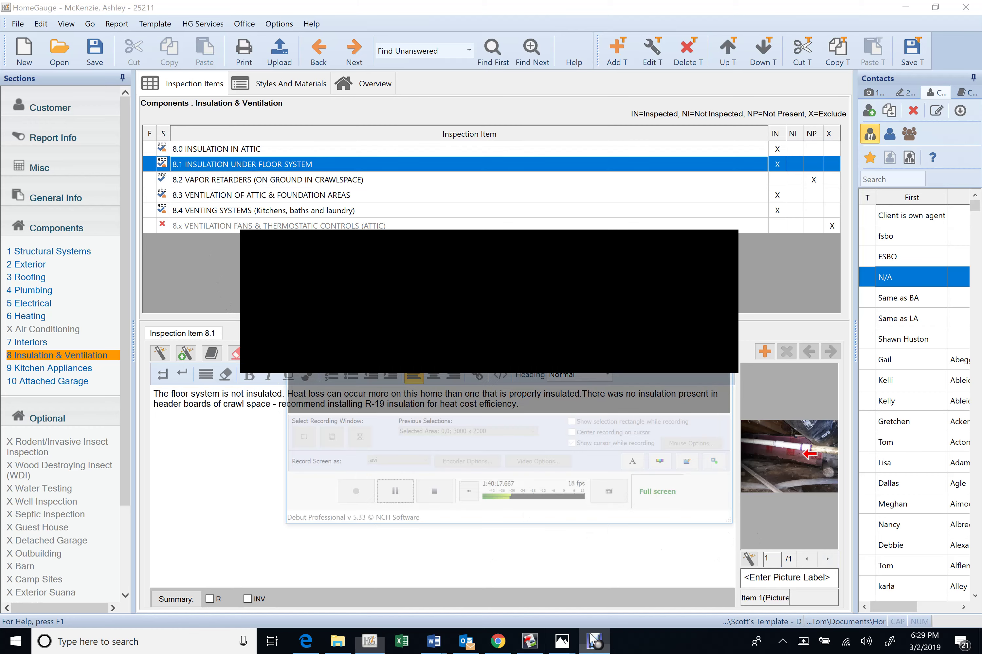
{"action": "left_click", "coordinate": [360, 461]}
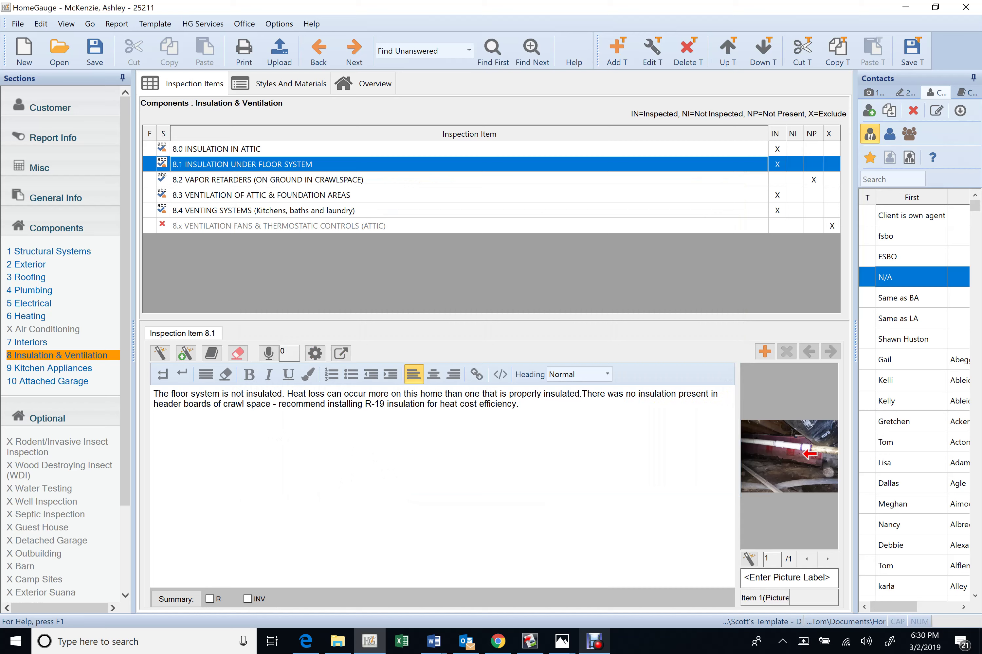
{"action": "left_click_drag", "start_coordinate": [581, 394], "coordinate": [155, 404]}
{"action": "key", "text": "Delete"}
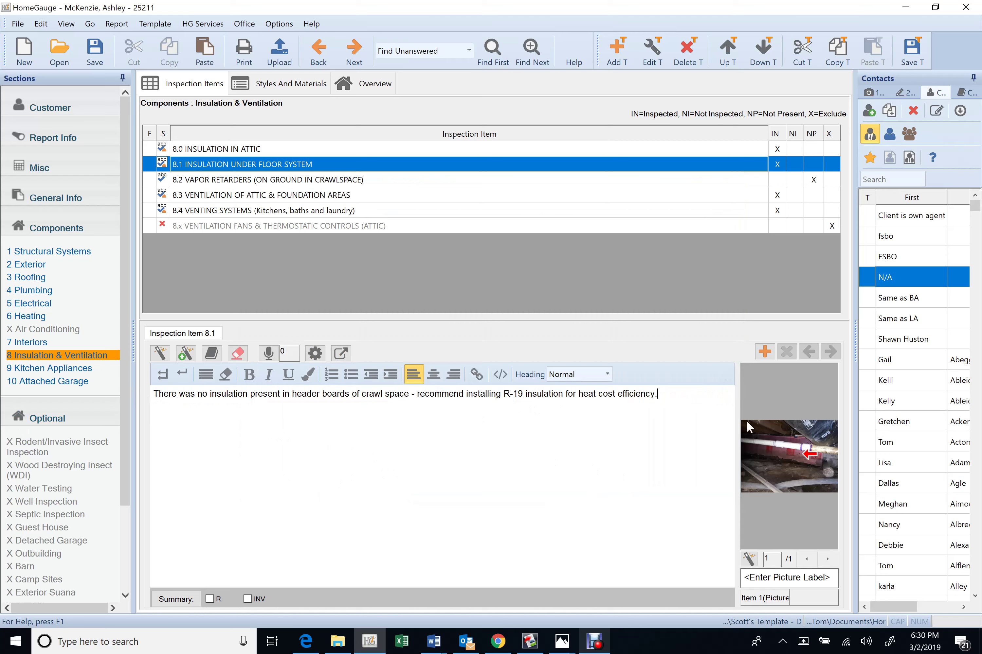
Step: Add that the crawl space should be kept dry before insulating, ending with bold 'Refer to 1.0.'
{"action": "type", "text": "However, crawp"}
{"action": "type", "text": " space should be"}
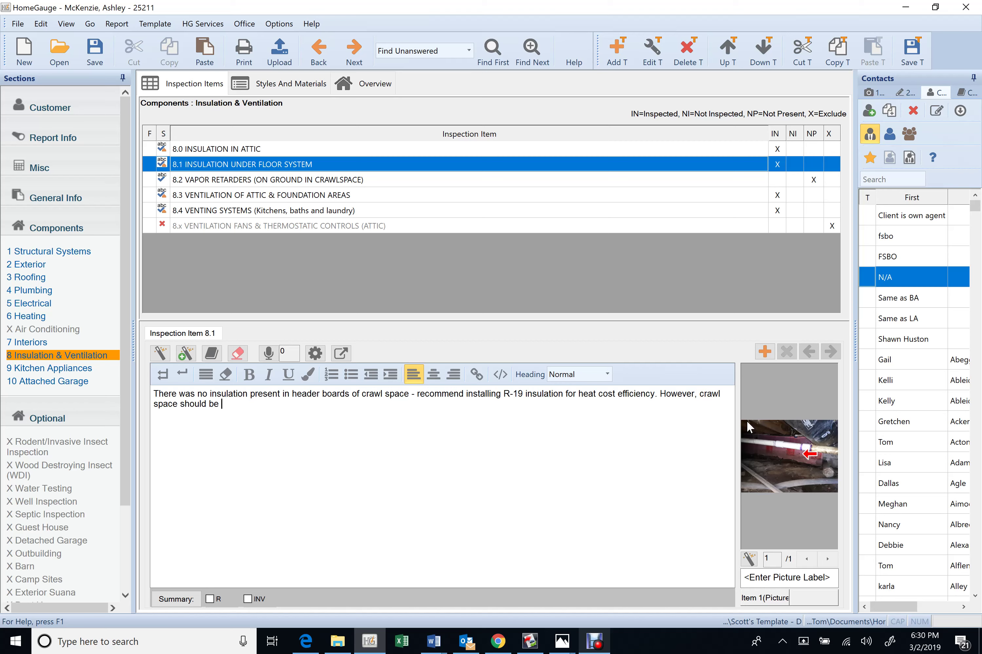
{"action": "type", "text": " kept dry before installing insulation"}
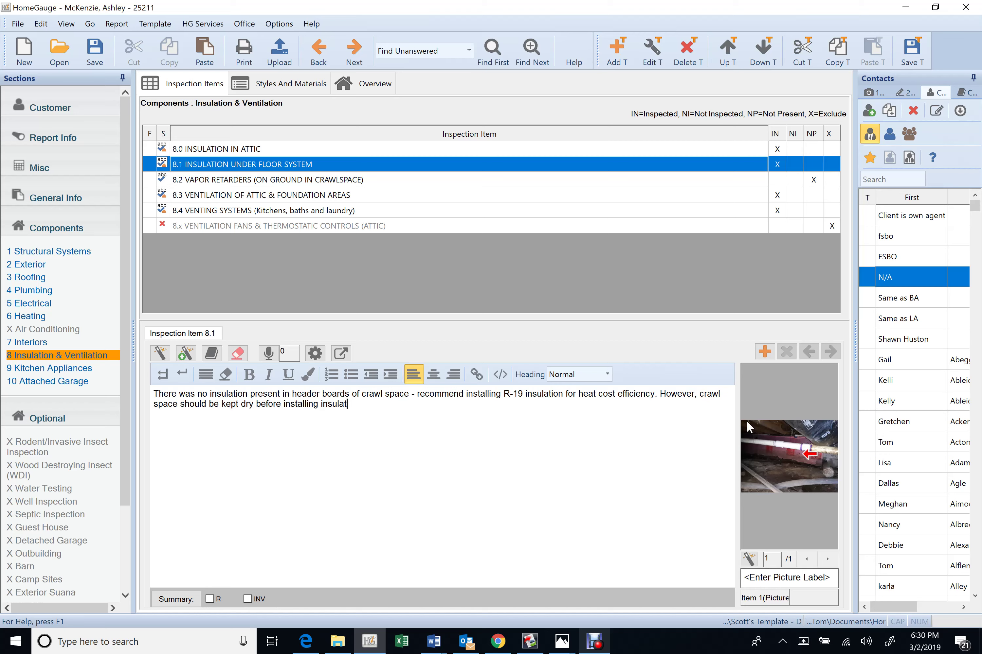
{"action": "key", "text": "BackSpace"}
{"action": "type", "text": "refer"}
{"action": "key", "text": "BackSpace"}
{"action": "key", "text": "BackSpace"}
{"action": "key", "text": "BackSpace"}
{"action": "type", "text": "Refer to 1.0"}
{"action": "left_click_drag", "start_coordinate": [364, 404], "coordinate": [418, 405]}
{"action": "left_click", "coordinate": [248, 374]}
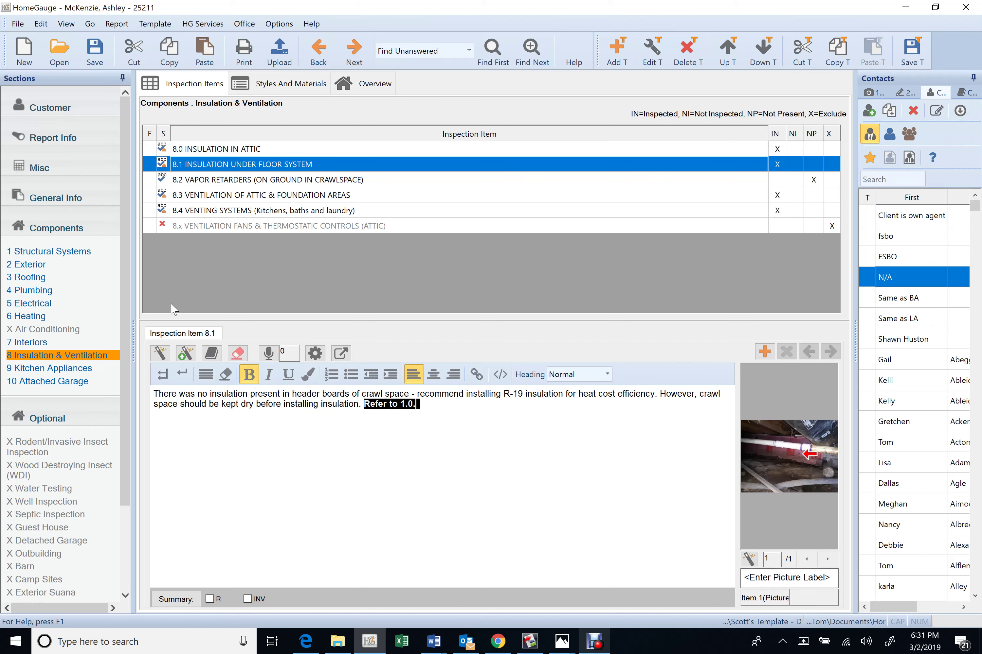
{"action": "left_click", "coordinate": [89, 253]}
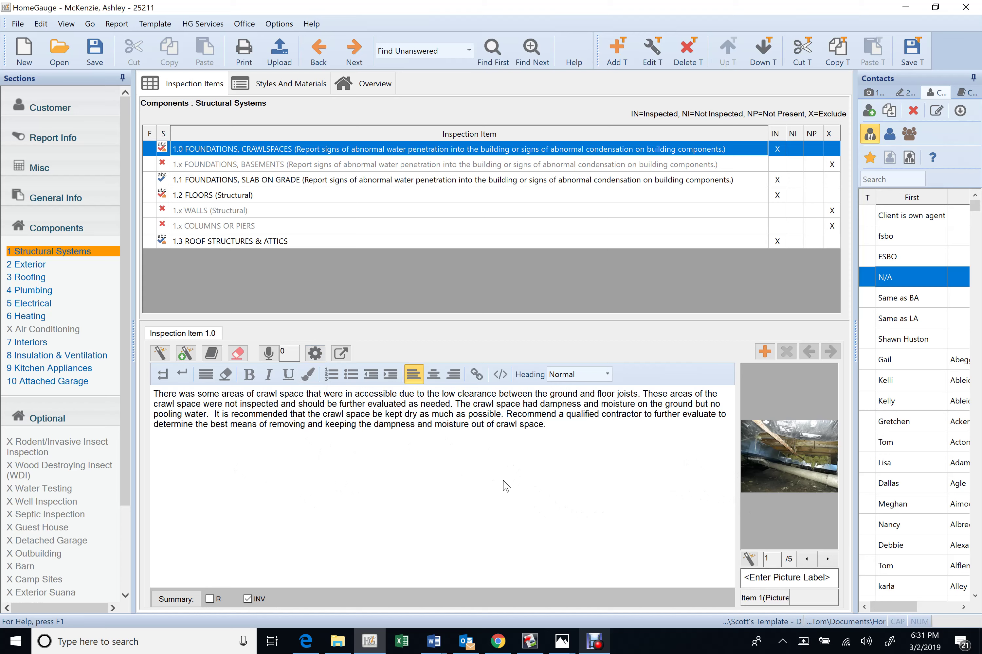
Step: Go to Insulation & Ventilation item 8.1 Insulation Under Floor System and switch to the PhotoLocker folder
{"action": "left_click", "coordinate": [609, 462]}
{"action": "left_click", "coordinate": [44, 355]}
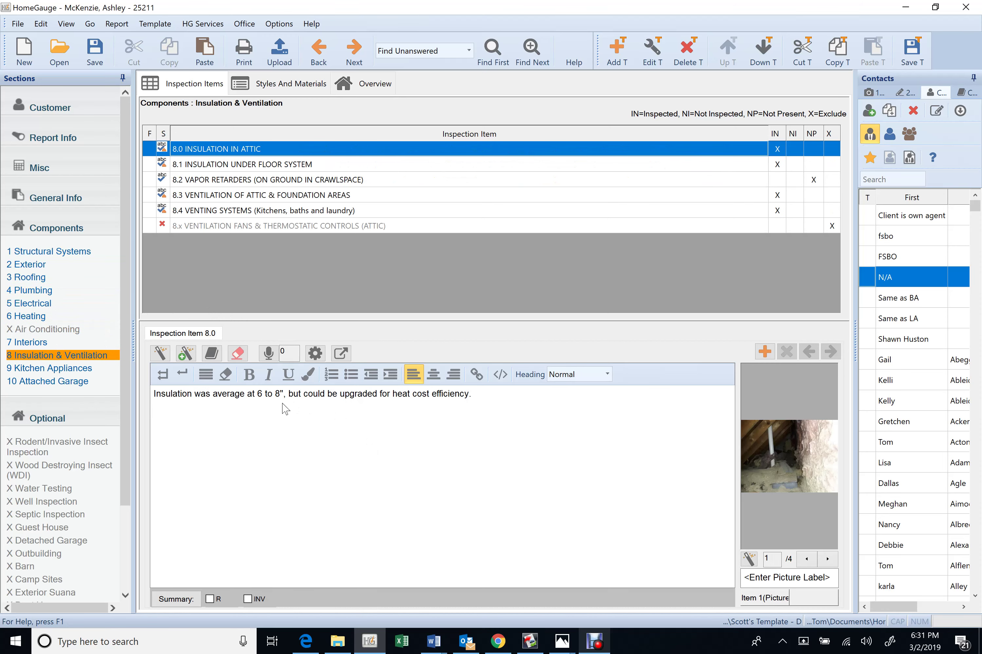
{"action": "left_click", "coordinate": [349, 164]}
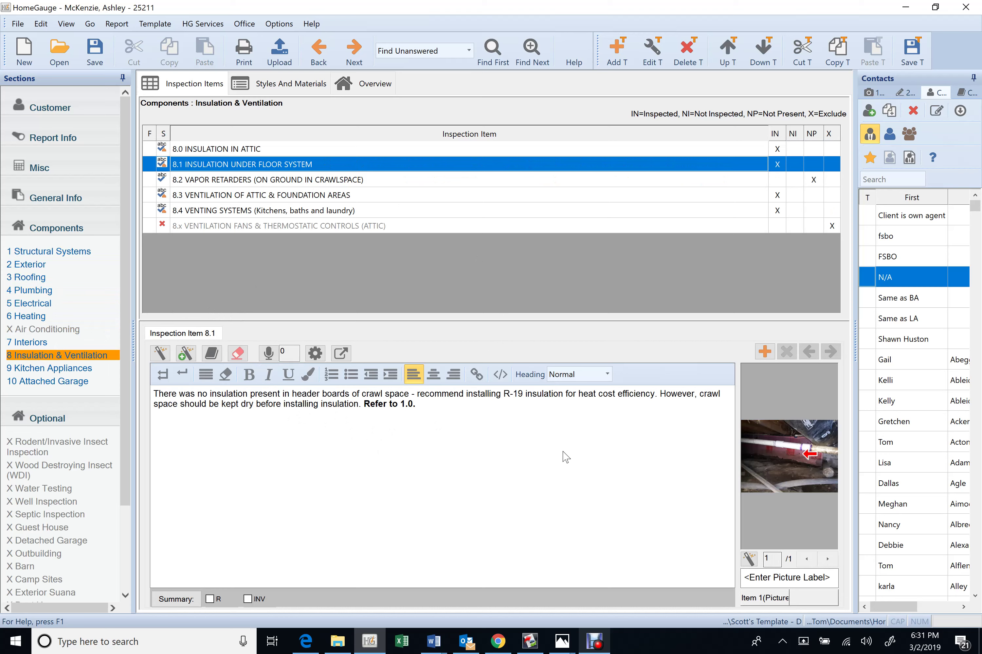
{"action": "left_click", "coordinate": [581, 418]}
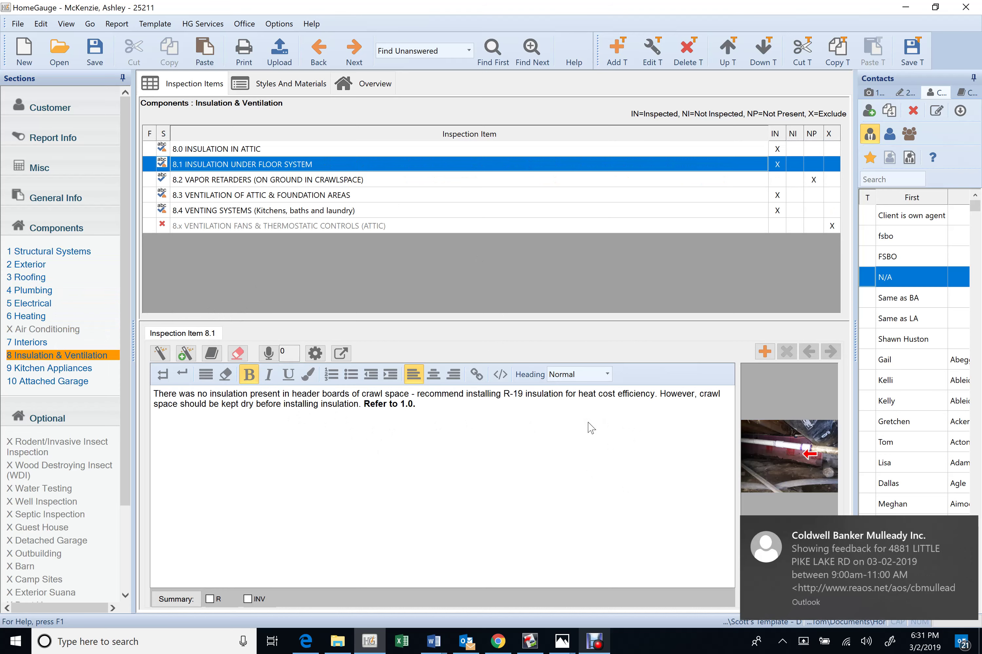
{"action": "left_click", "coordinate": [337, 642]}
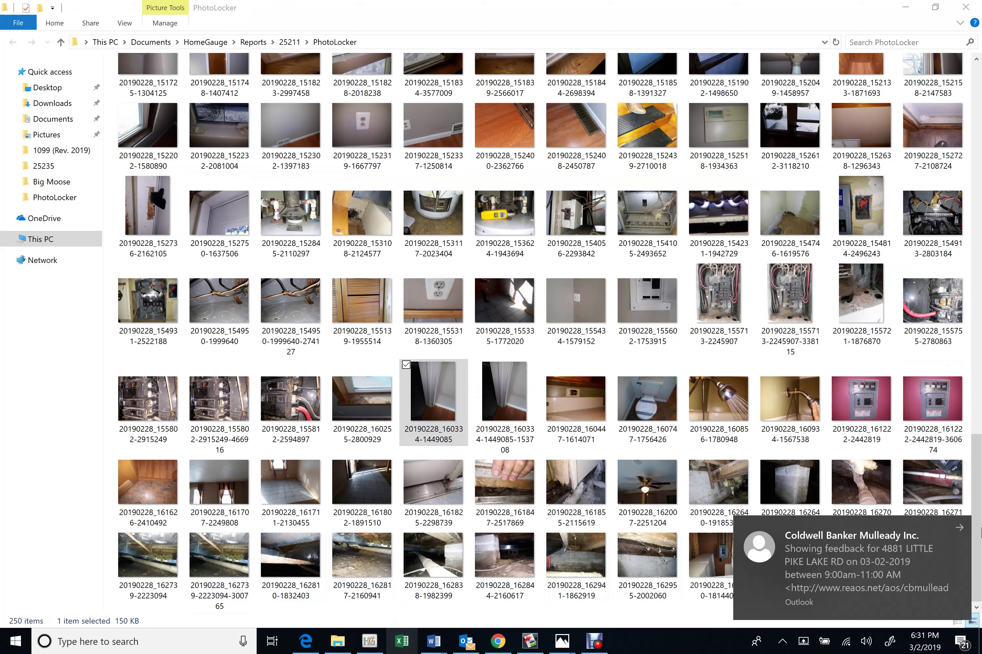
{"action": "left_click", "coordinate": [927, 486]}
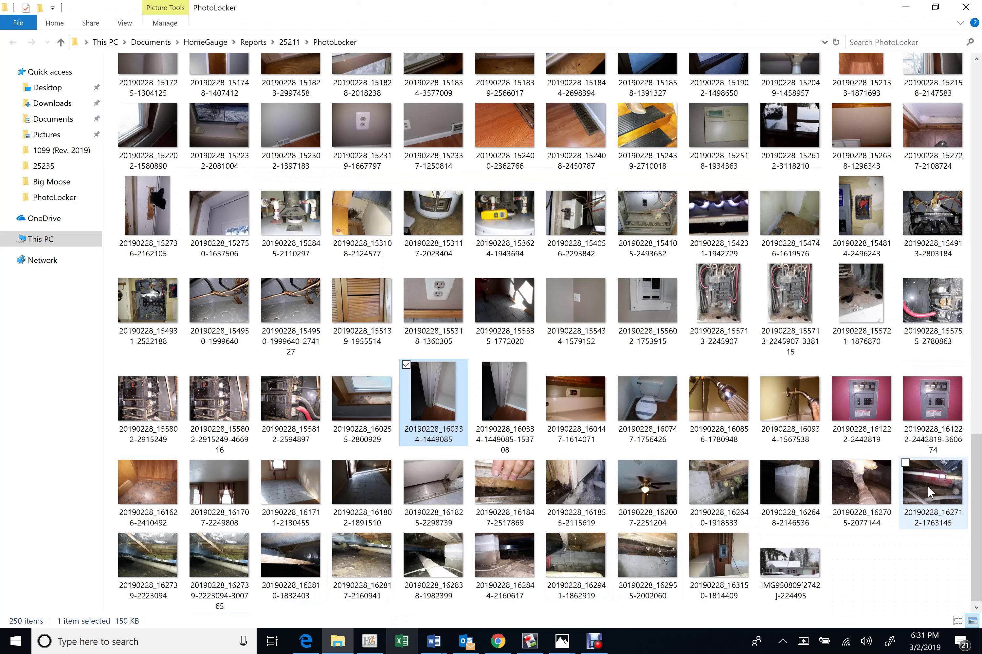
{"action": "double_click", "coordinate": [927, 485]}
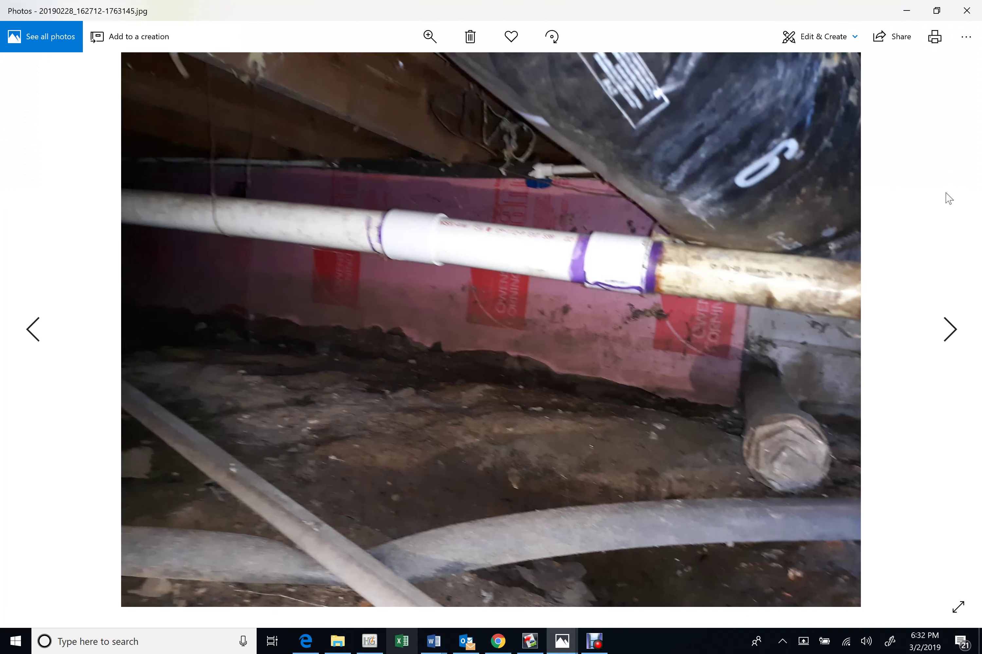
{"action": "left_click", "coordinate": [338, 642]}
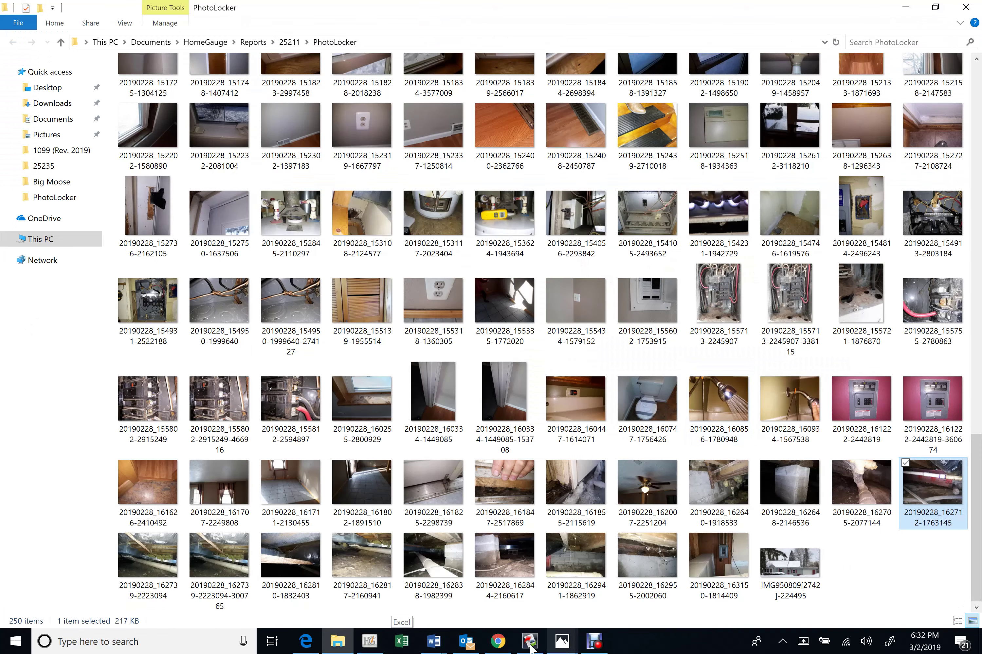
{"action": "left_click", "coordinate": [379, 637]}
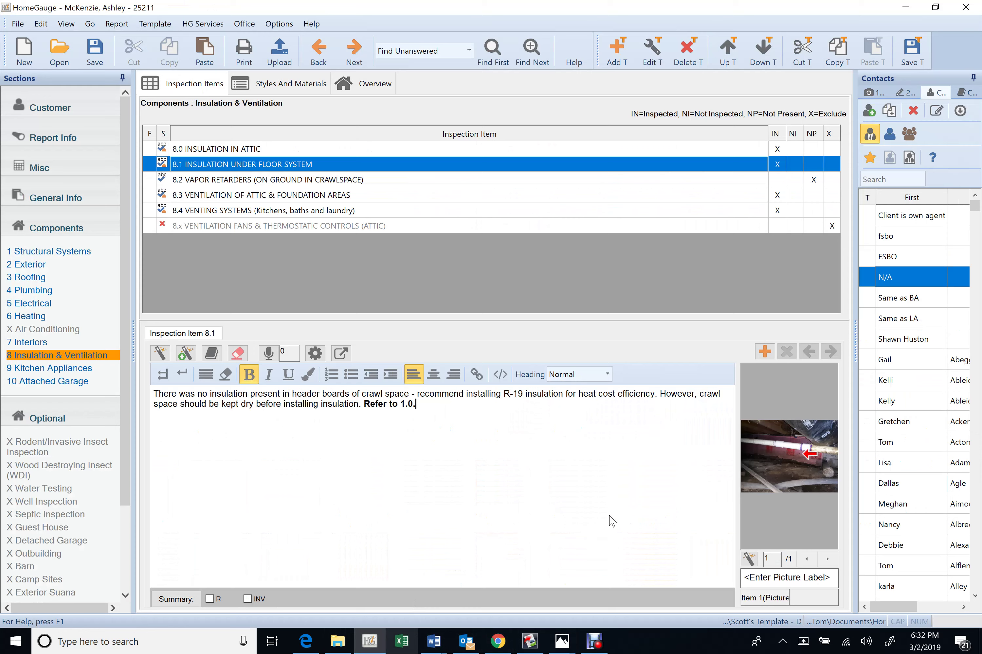
Step: Start the 8.1 comment with 'There was foam board insulation on some of the foundation walls but it was not installed all the way around the perimeter wall.'
{"action": "key", "text": "Up"}
{"action": "key", "text": "Left"}
{"action": "key", "text": "Left"}
{"action": "key", "text": "Left"}
{"action": "key", "text": "Left"}
{"action": "key", "text": "Left"}
{"action": "key", "text": "Left"}
{"action": "key", "text": "Left"}
{"action": "key", "text": "Left"}
{"action": "key", "text": "Left"}
{"action": "key", "text": "Left"}
{"action": "key", "text": "Left"}
{"action": "key", "text": "Left"}
{"action": "key", "text": "Left"}
{"action": "key", "text": "Left"}
{"action": "type", "text": "There wa"}
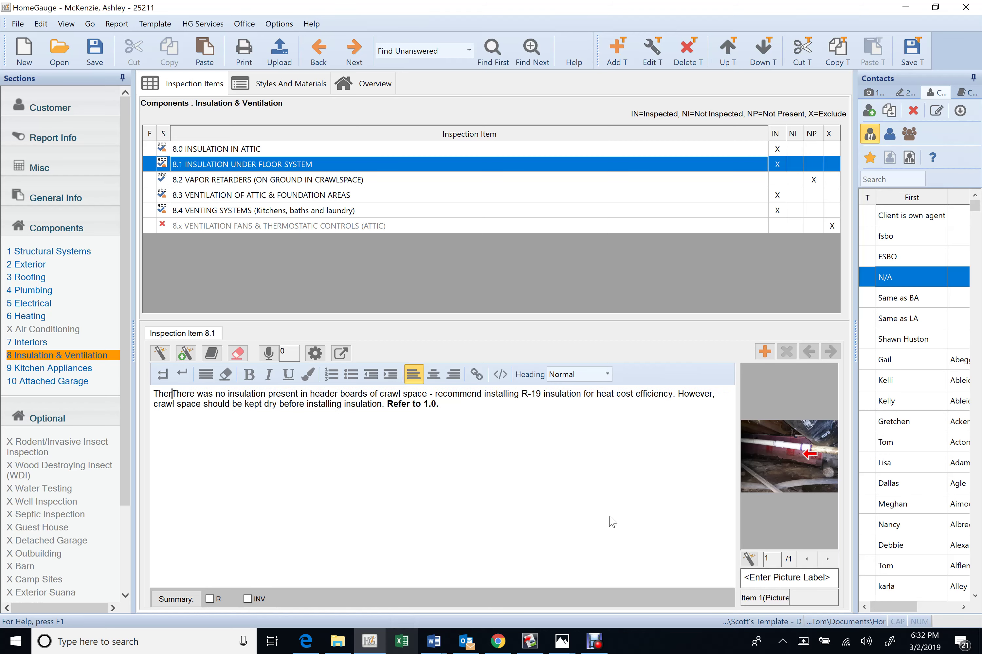
{"action": "type", "text": "s foam bo"}
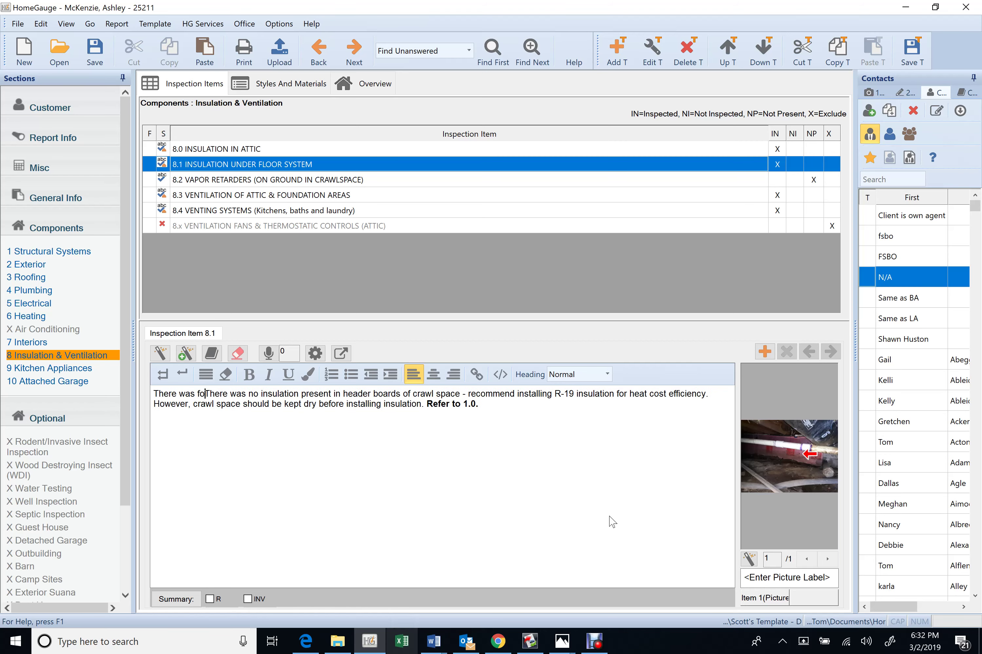
{"action": "type", "text": "ard insula"}
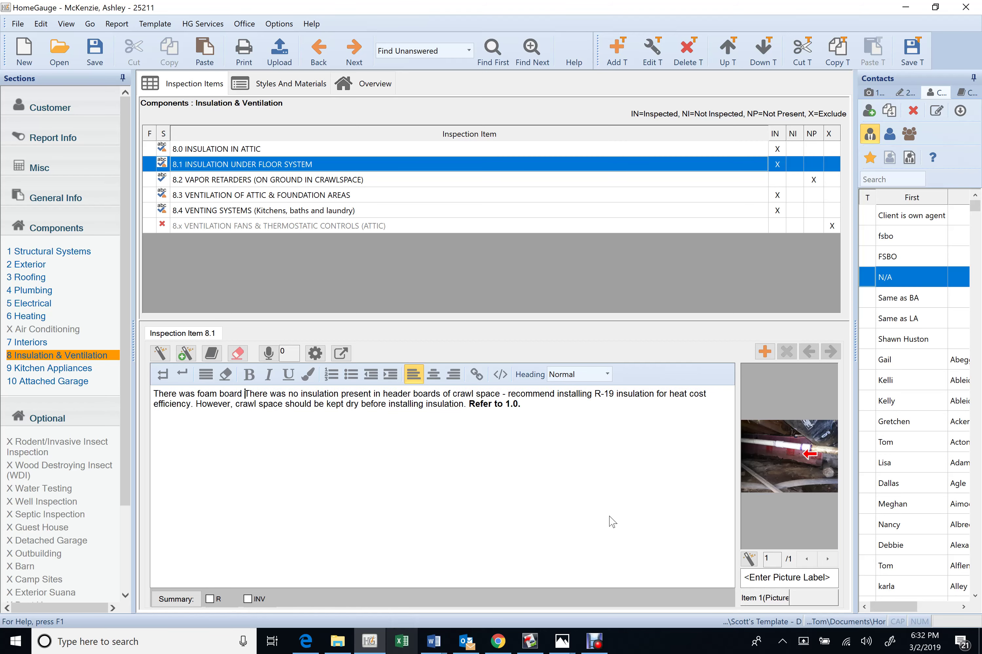
{"action": "type", "text": "tion "}
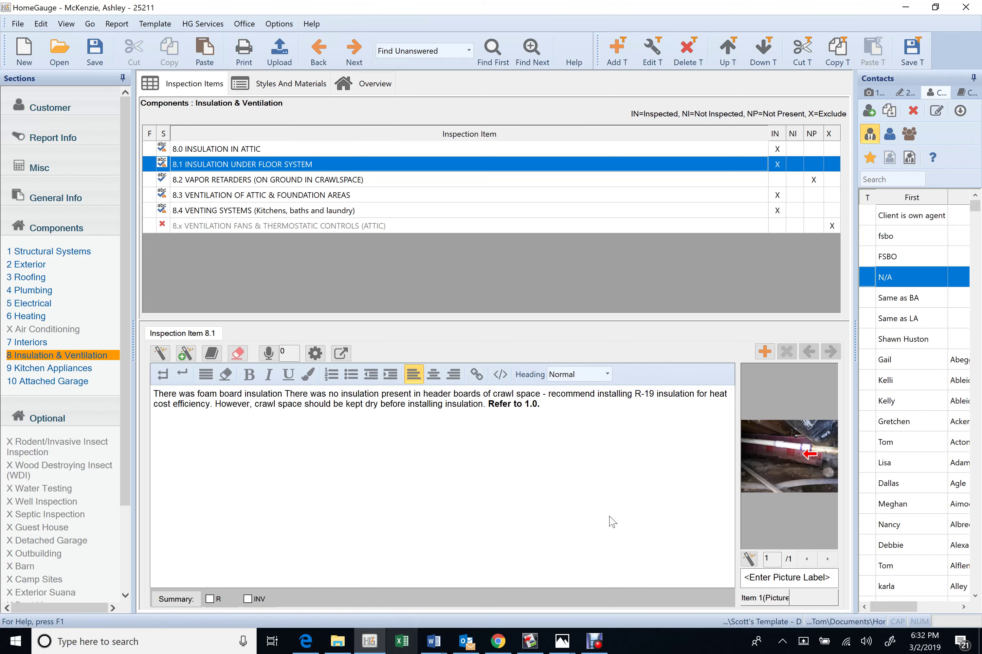
{"action": "type", "text": "on "}
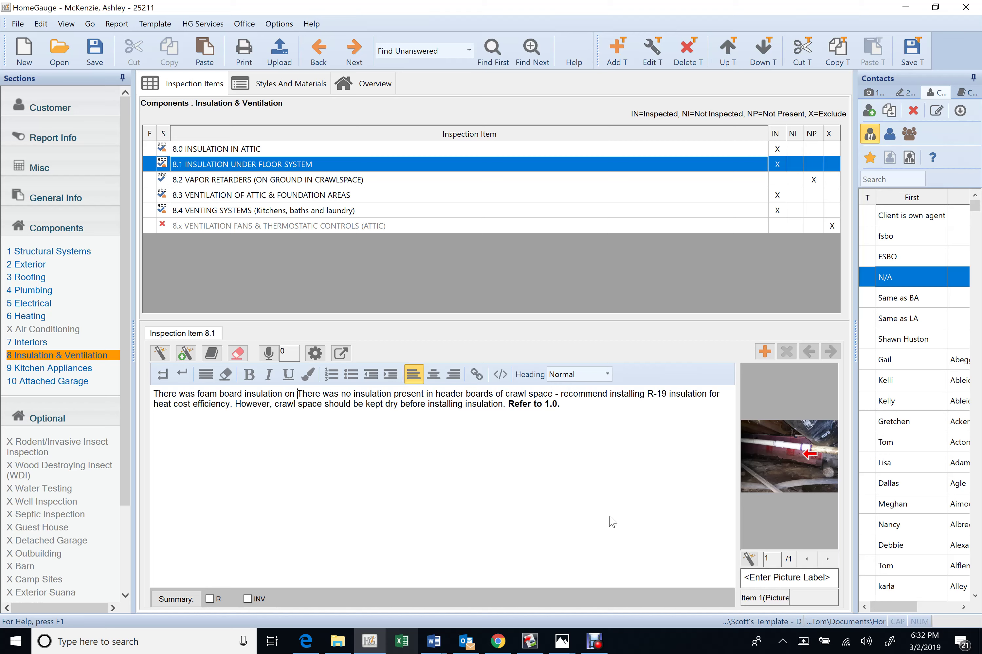
{"action": "type", "text": "some of the"}
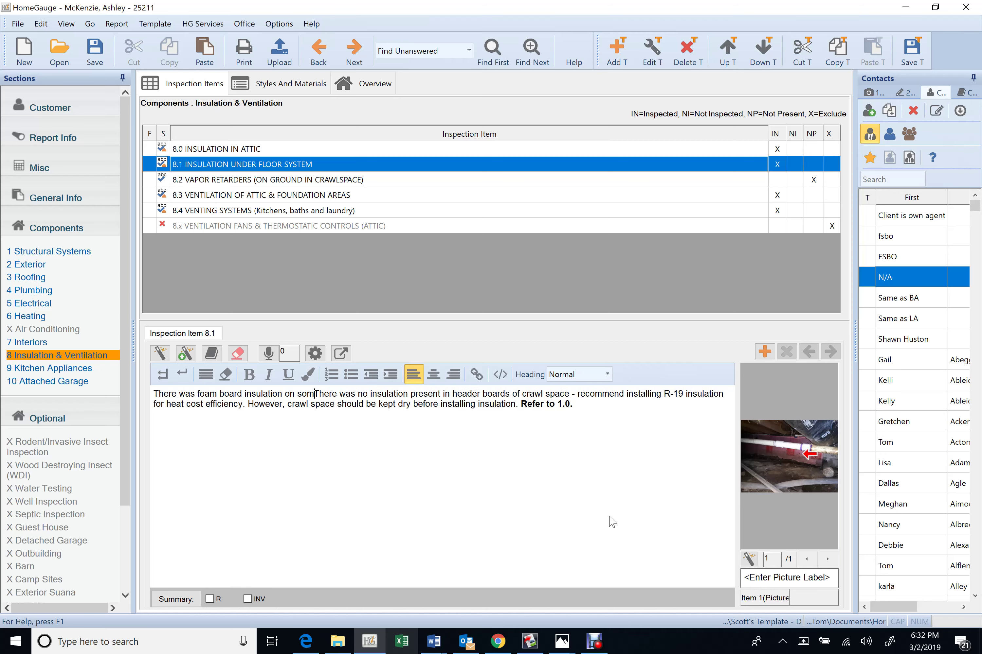
{"action": "type", "text": " foundat"}
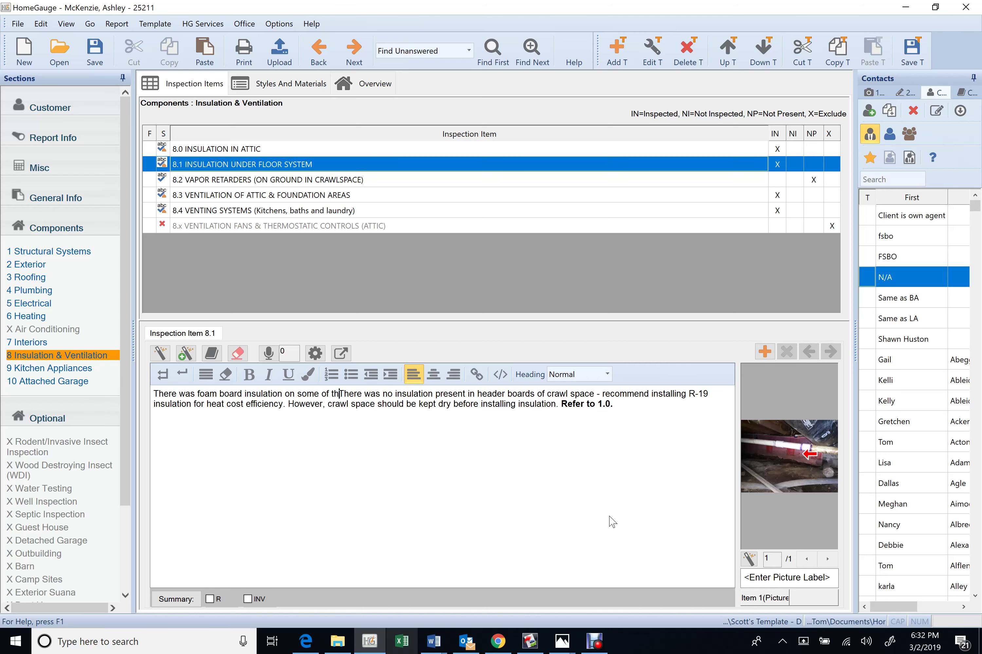
{"action": "type", "text": "ion waThere was"}
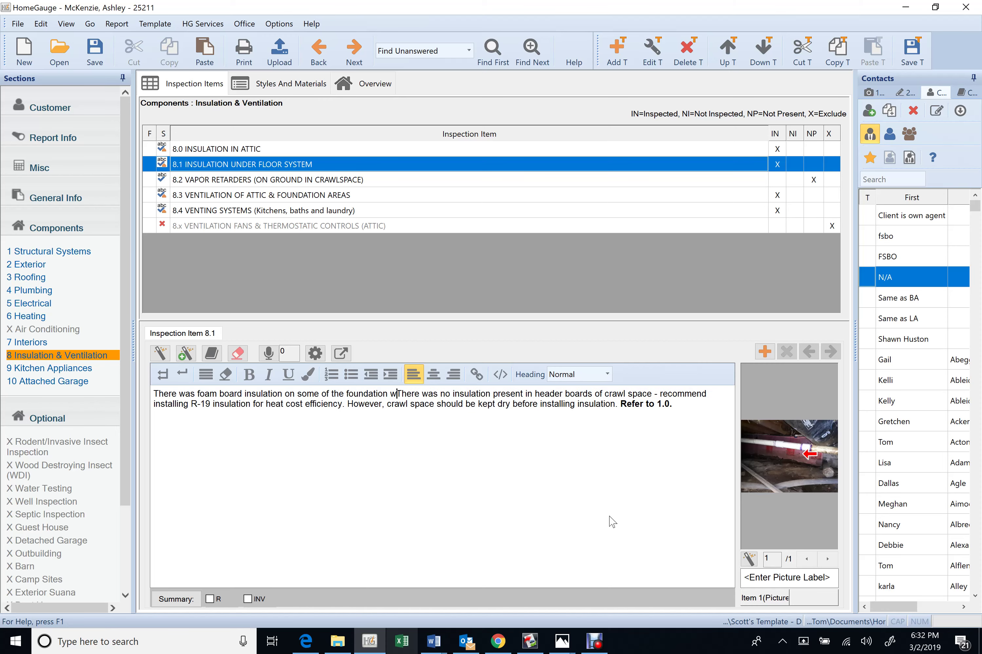
{"action": "key", "text": "BackSpace"}
{"action": "type", "text": "lls bu"}
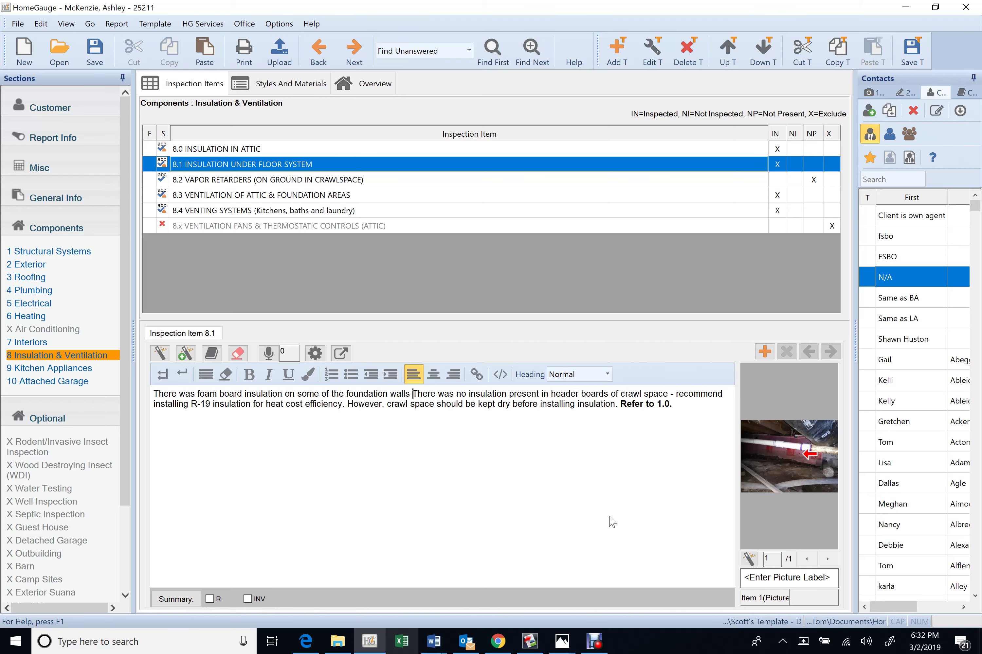
{"action": "type", "text": "t "}
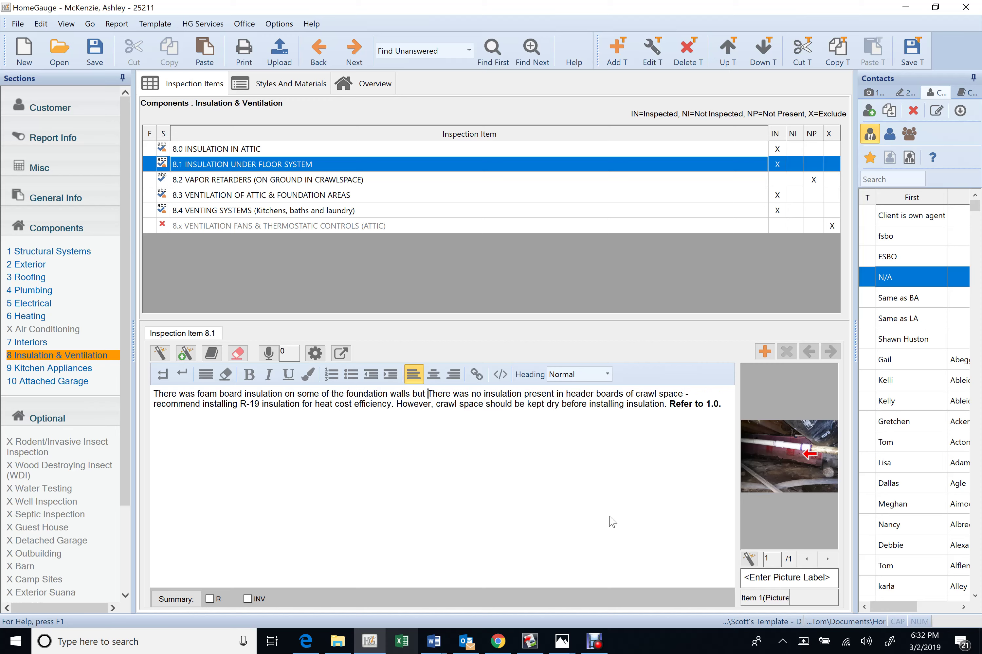
{"action": "type", "text": "it was not inst"}
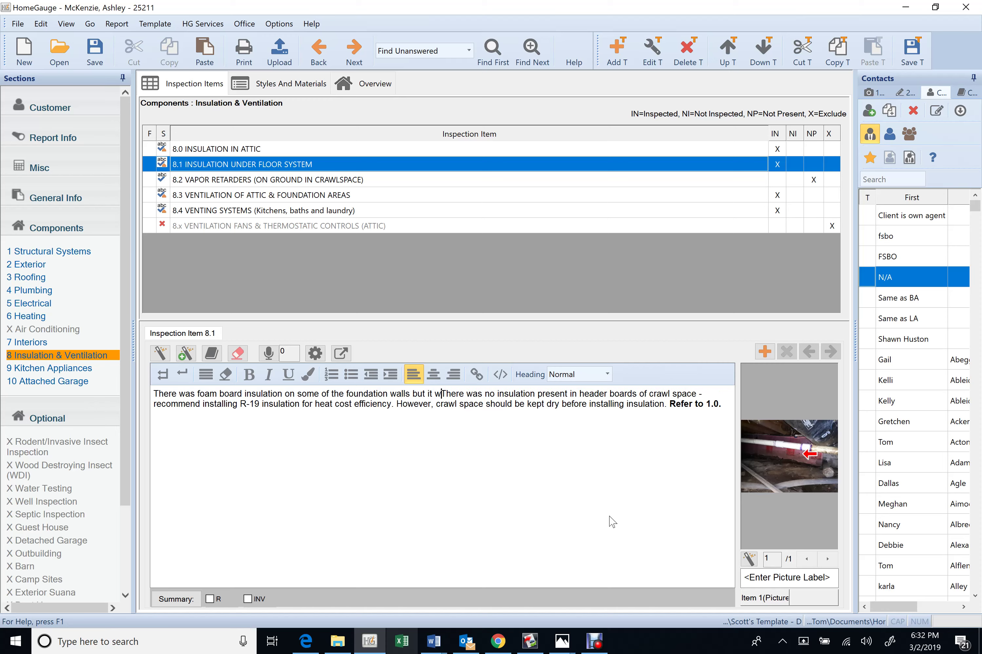
{"action": "type", "text": "alled all t"}
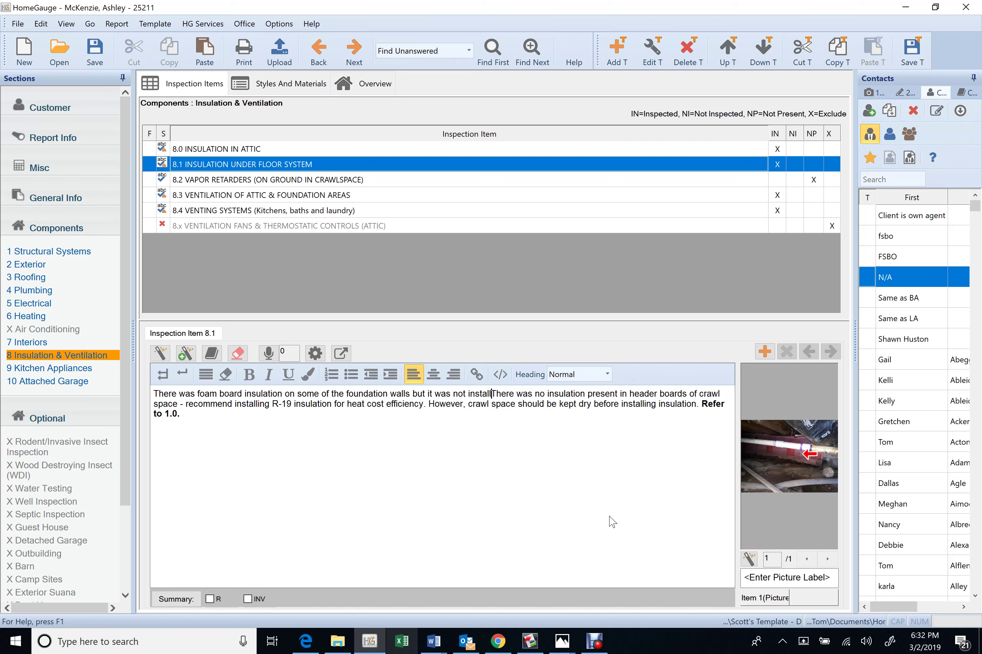
{"action": "type", "text": "he way aroun"}
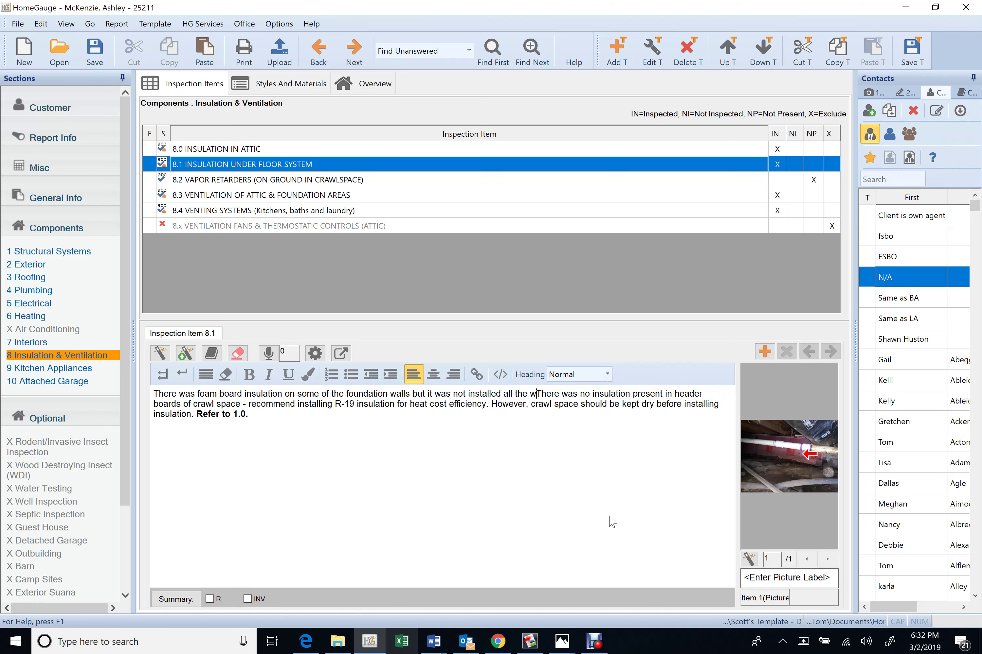
{"action": "type", "text": "d the per"}
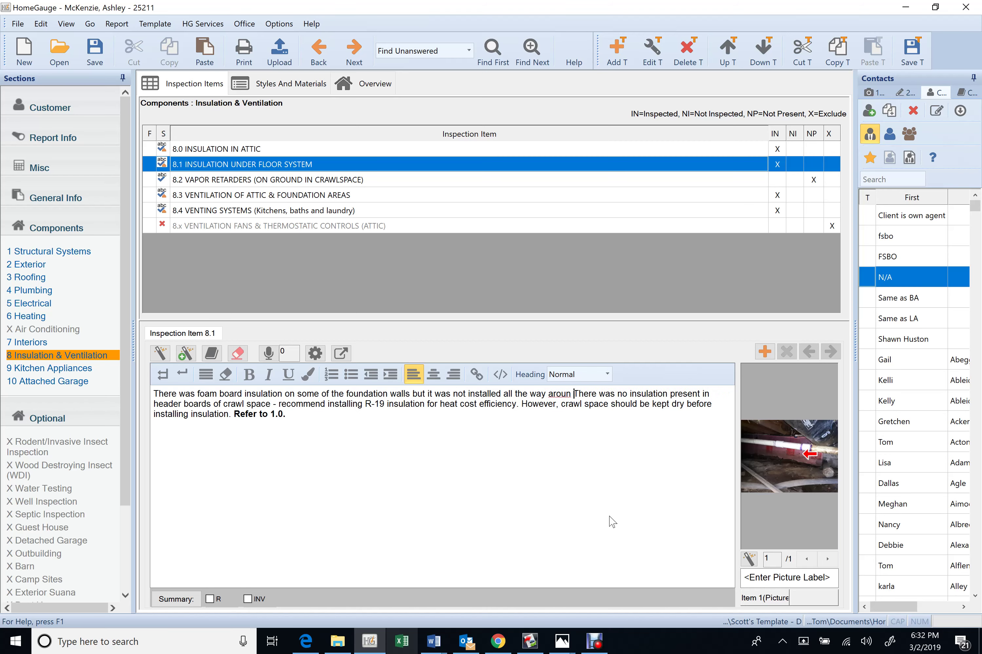
{"action": "type", "text": "imeter "}
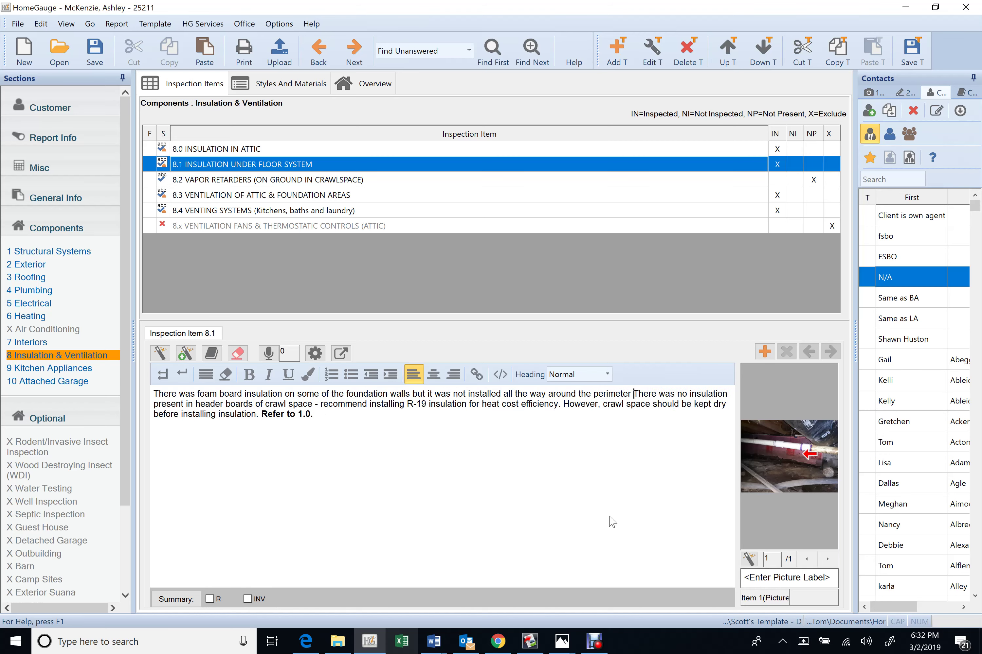
{"action": "type", "text": "wall."}
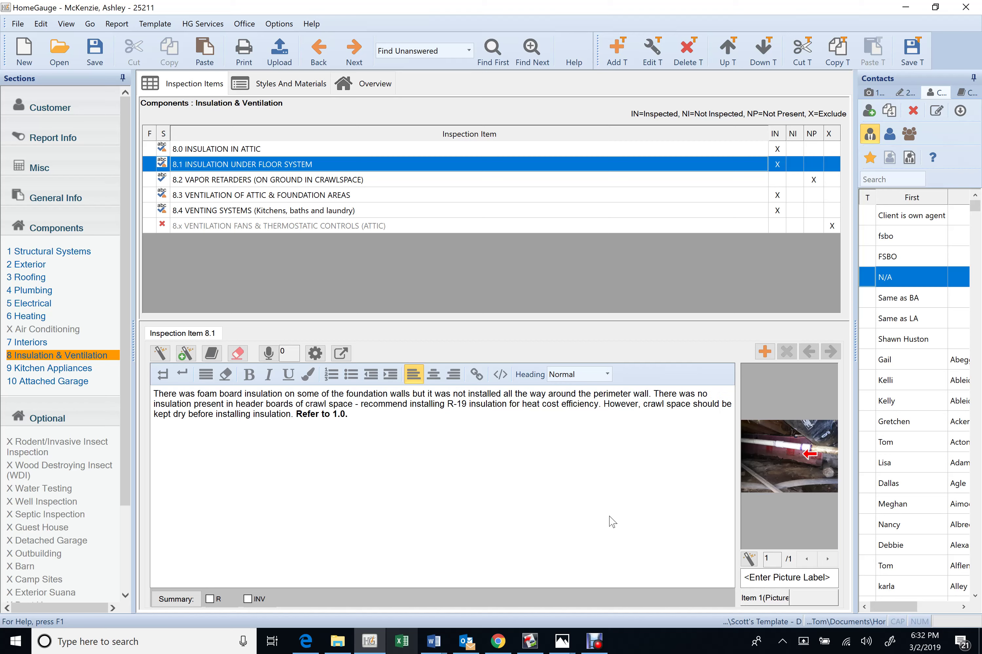
{"action": "key", "text": "Right"}
{"action": "key", "text": "Right"}
{"action": "key", "text": "Right"}
{"action": "key", "text": "Right"}
{"action": "key", "text": "Right"}
{"action": "key", "text": "Right"}
{"action": "key", "text": "Right"}
{"action": "key", "text": "Right"}
{"action": "key", "text": "Right"}
{"action": "key", "text": "Right"}
{"action": "key", "text": "Right"}
{"action": "key", "text": "Right"}
{"action": "key", "text": "Right"}
{"action": "left_click", "coordinate": [448, 427]}
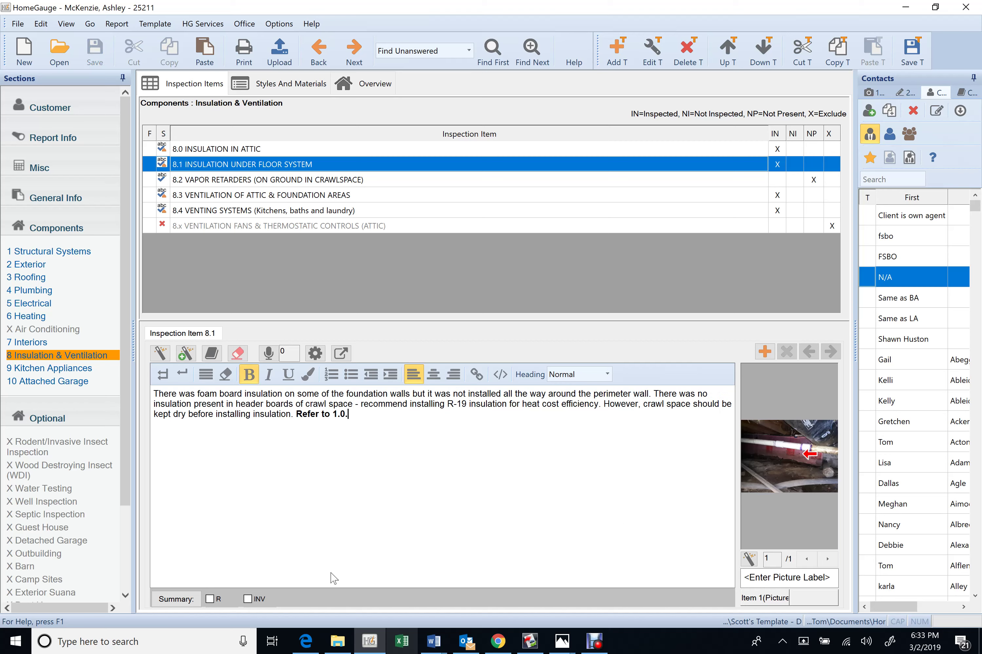
{"action": "left_click", "coordinate": [248, 600]}
{"action": "left_click", "coordinate": [248, 599]}
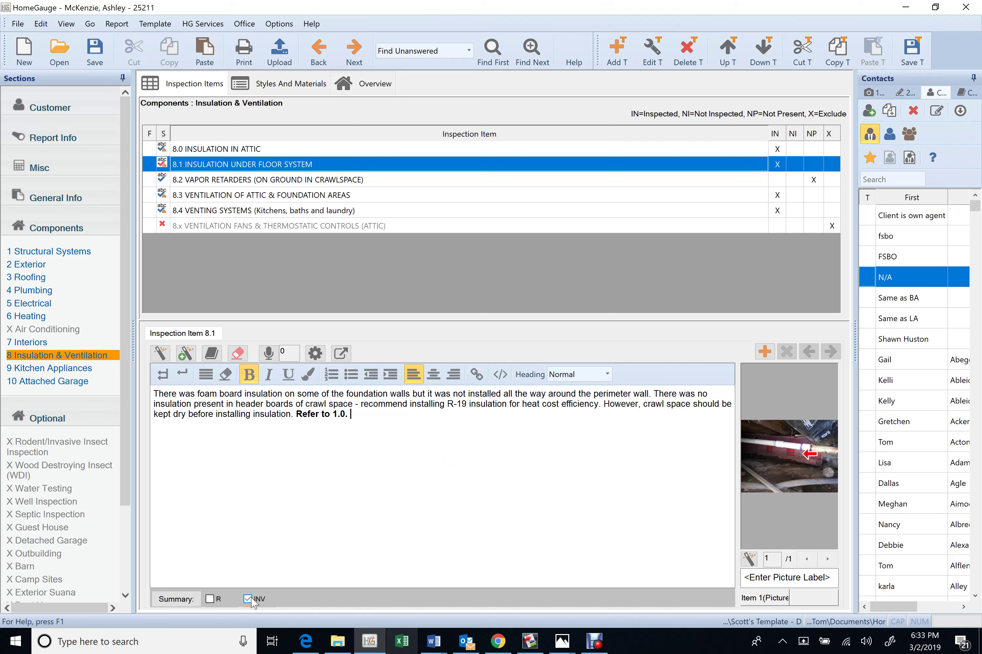
{"action": "left_click", "coordinate": [764, 352]}
{"action": "left_click", "coordinate": [340, 643]}
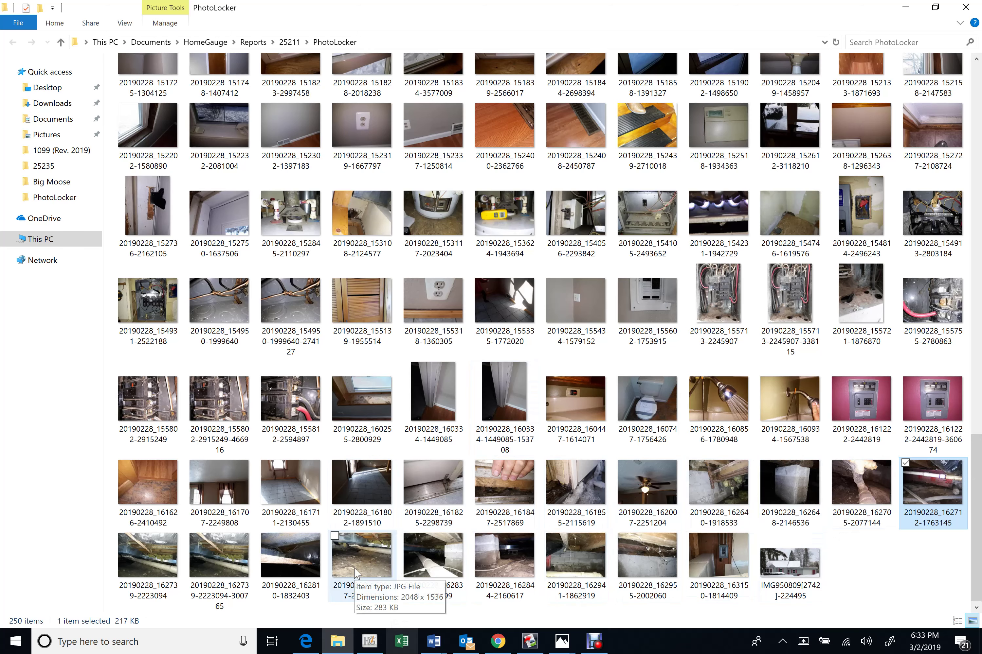
{"action": "left_click", "coordinate": [157, 553]}
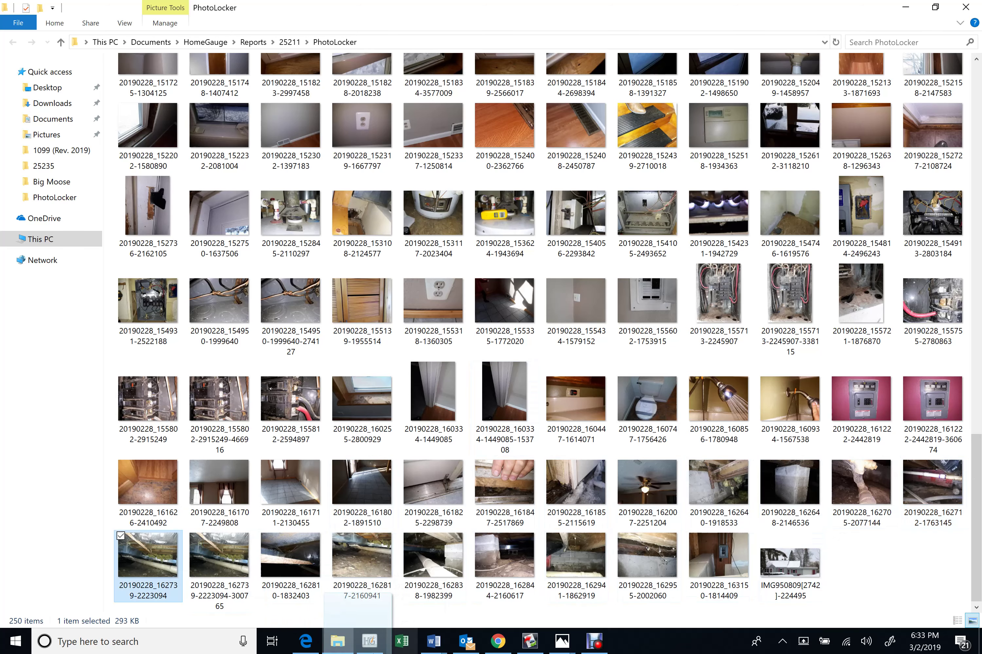
{"action": "left_click", "coordinate": [369, 641]}
{"action": "left_click_drag", "start_coordinate": [787, 474], "coordinate": [787, 474]}
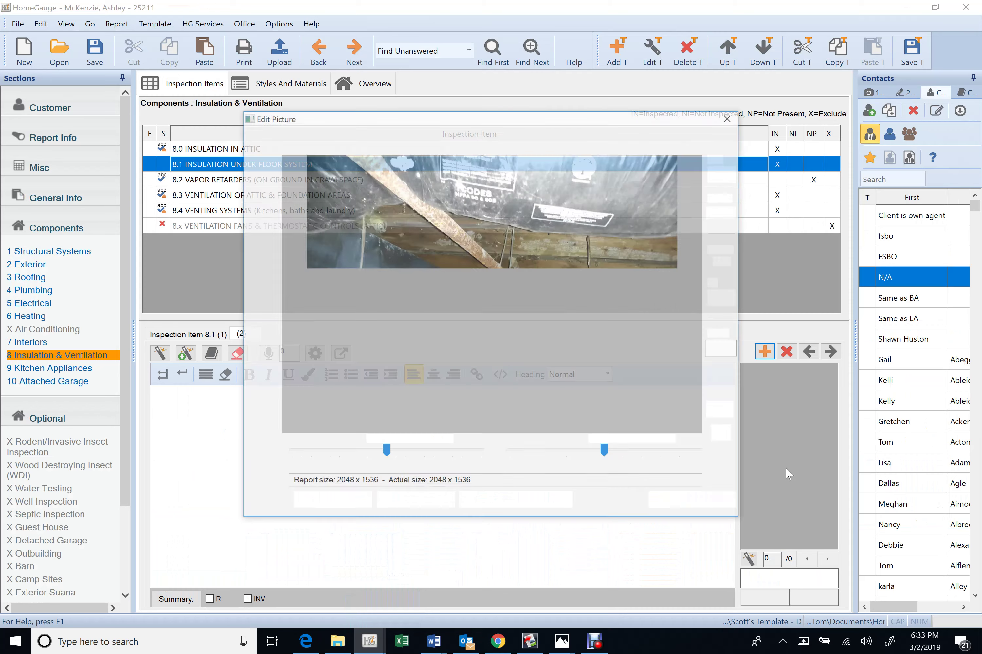
{"action": "left_click", "coordinate": [261, 269]}
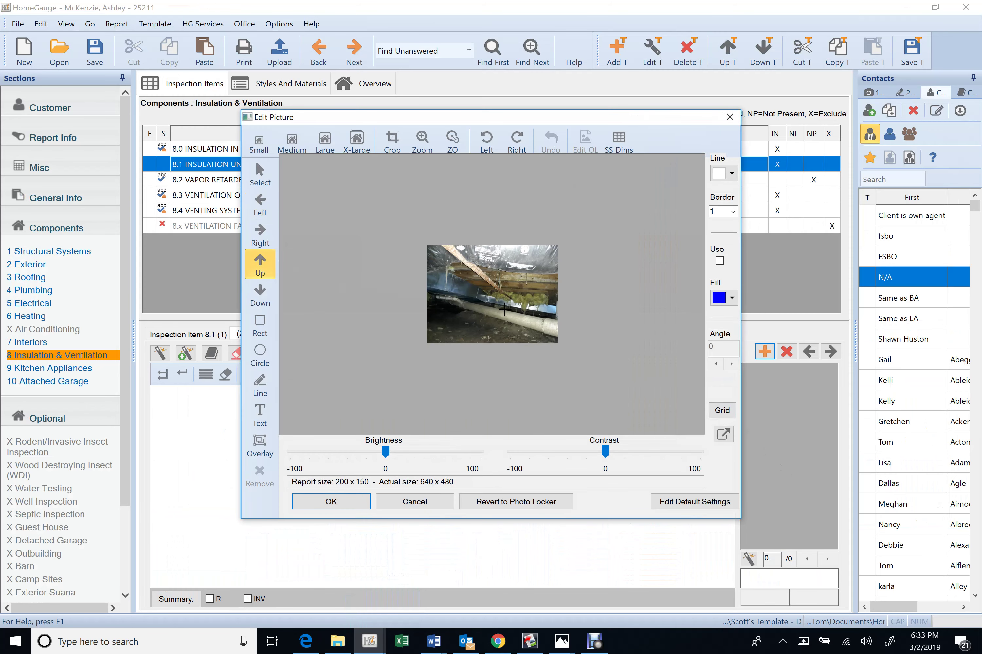
{"action": "left_click", "coordinate": [521, 308]}
{"action": "left_click", "coordinate": [331, 501]}
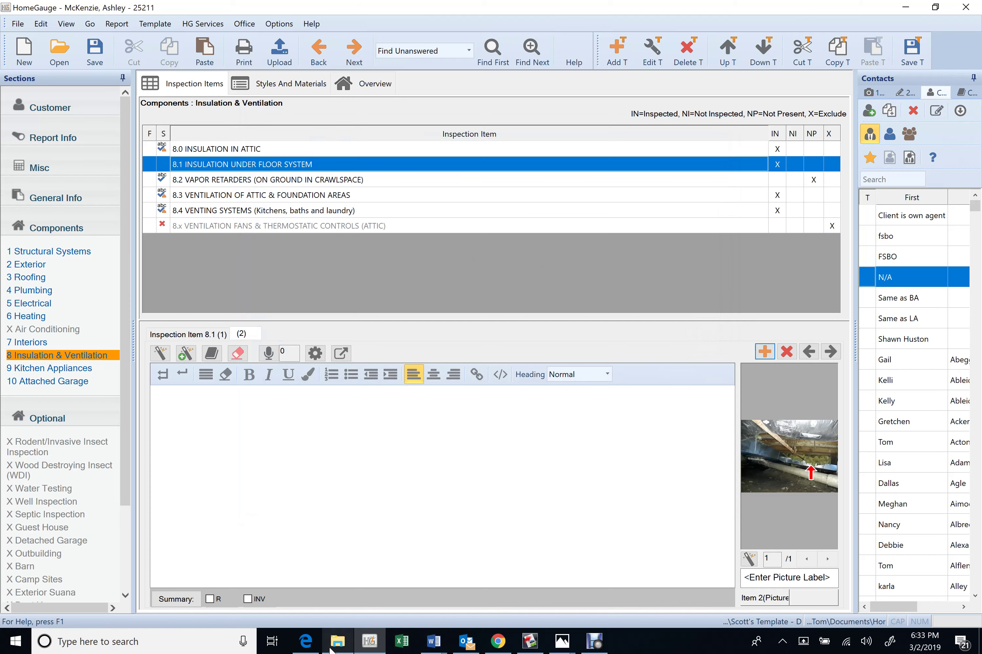
Step: Add photo 162640 to the comment, with a red up arrow on the hanging insulation
{"action": "left_click", "coordinate": [337, 642]}
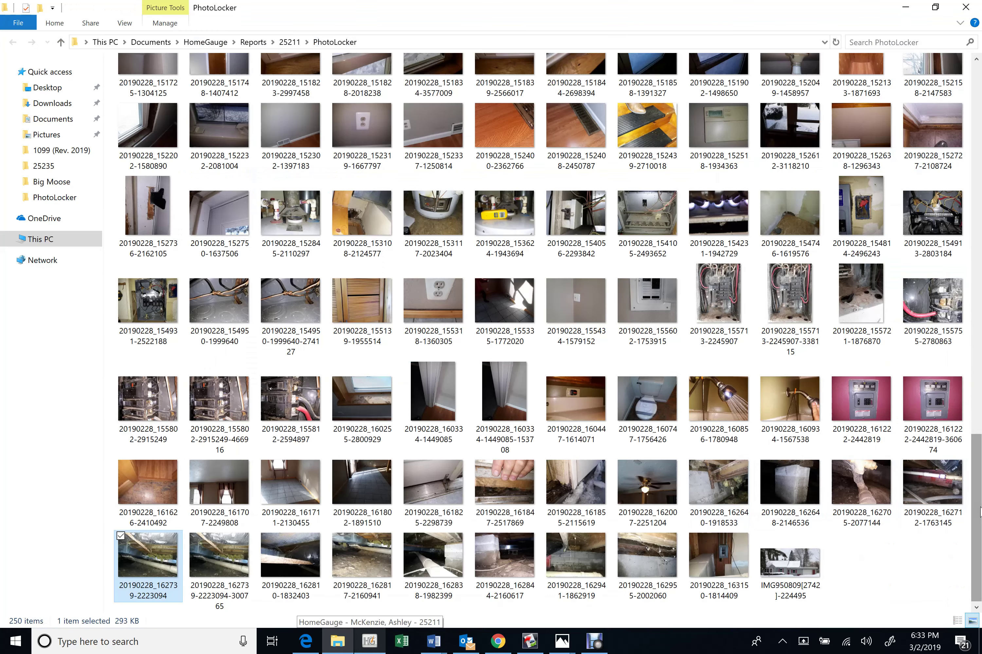
{"action": "double_click", "coordinate": [715, 480]}
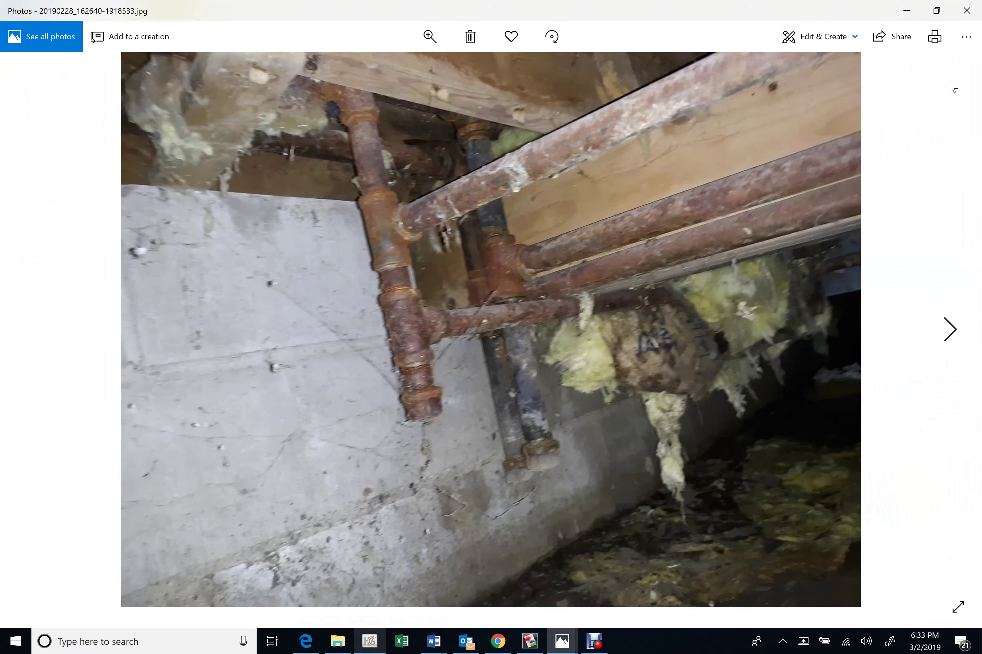
{"action": "left_click", "coordinate": [965, 10]}
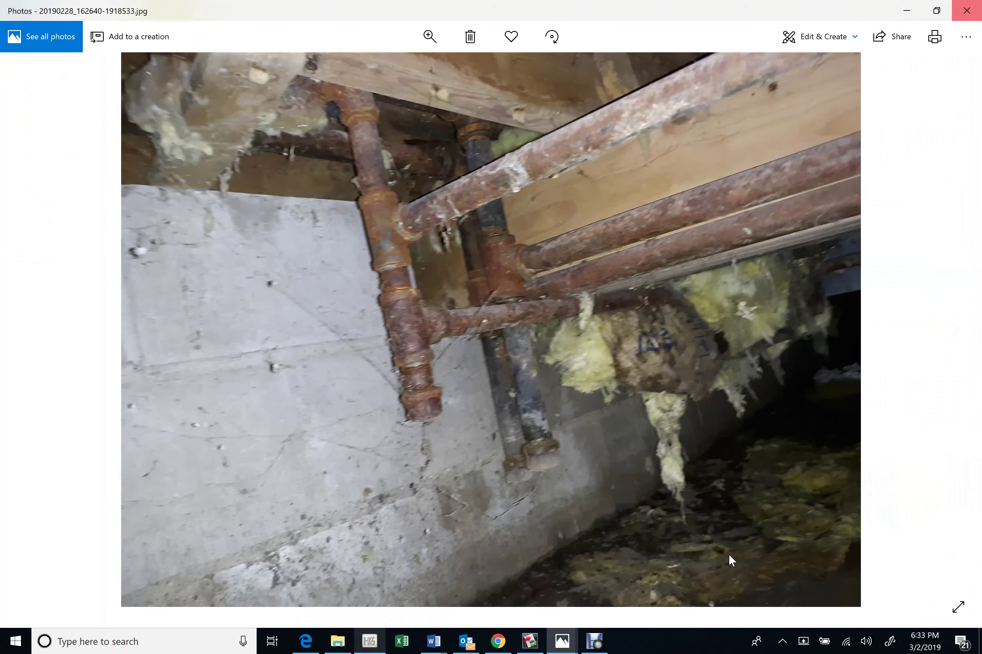
{"action": "left_click_drag", "start_coordinate": [726, 515], "coordinate": [766, 466]}
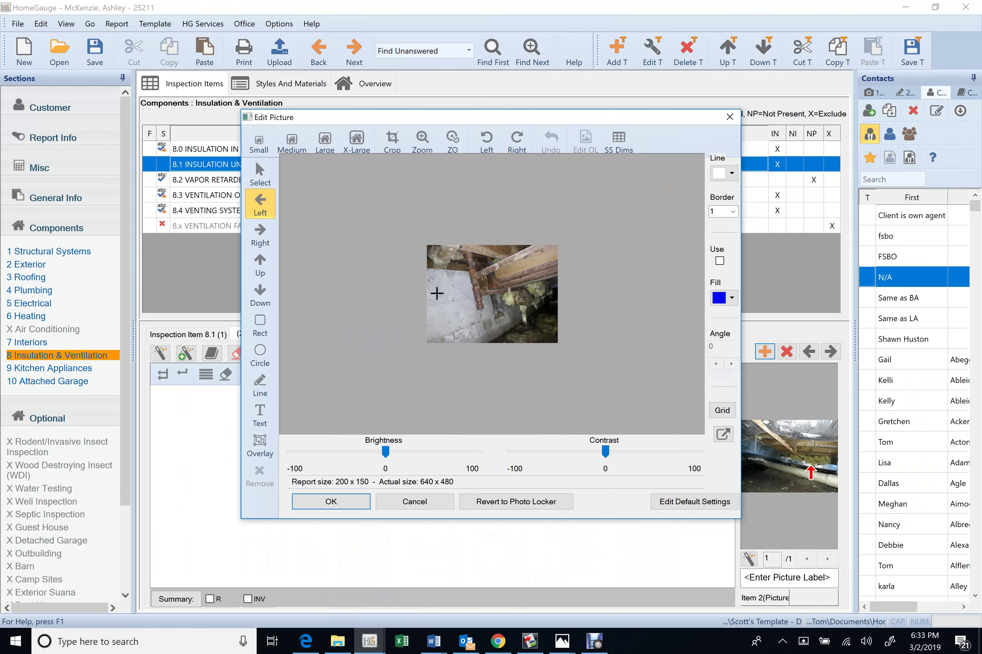
{"action": "left_click", "coordinate": [260, 265]}
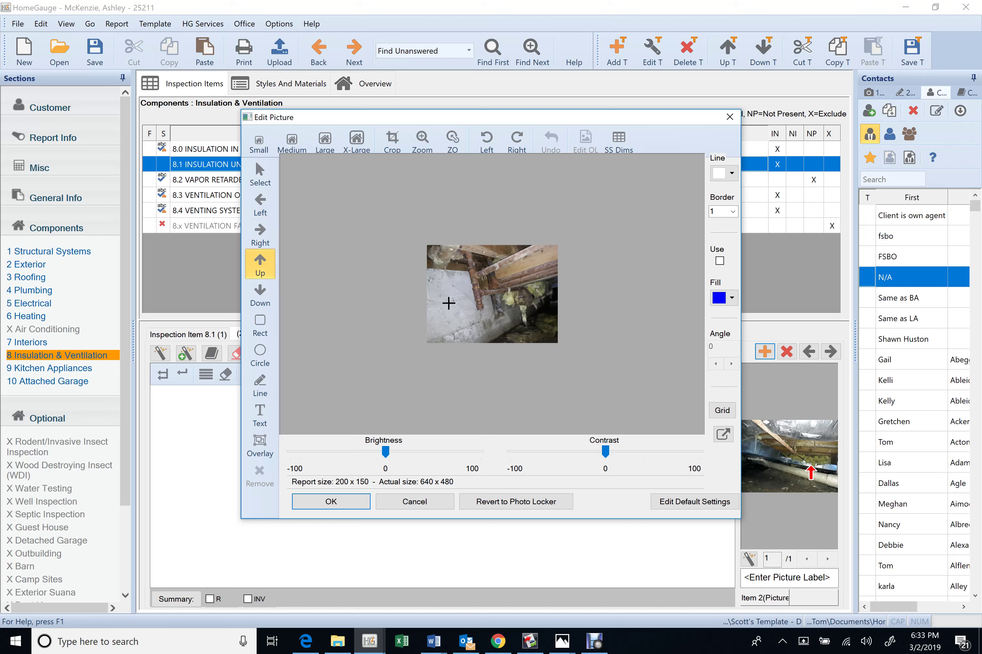
{"action": "left_click", "coordinate": [531, 323]}
{"action": "left_click", "coordinate": [330, 502]}
Step: Type that fiberglass insulation hangs down from the floor joists in areas and was mostly removed
{"action": "type", "text": "here was fiber"}
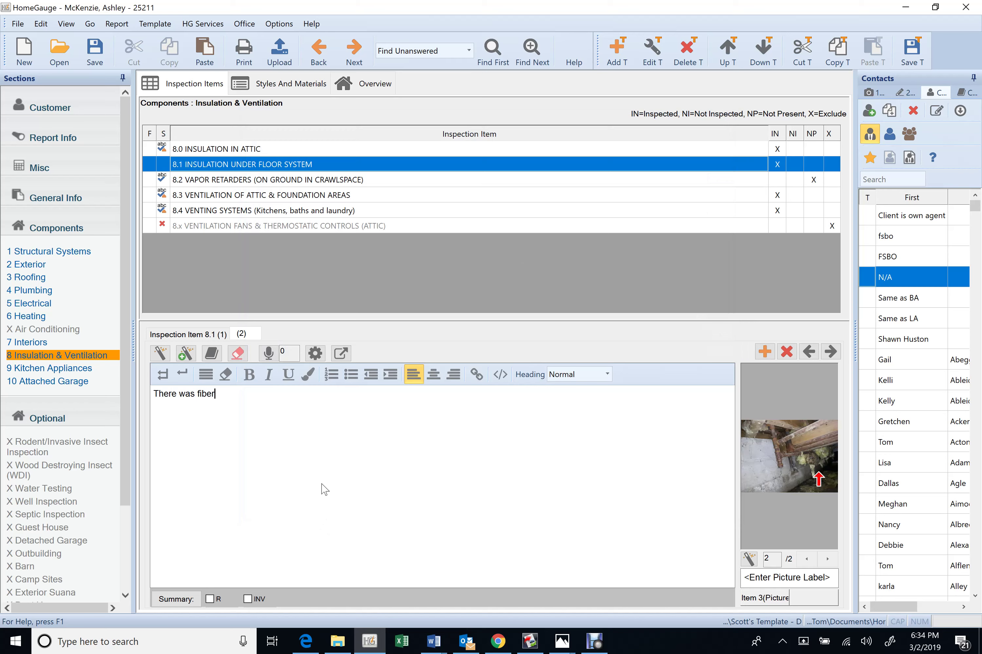
{"action": "type", "text": "glass insulation hanging down from the floor uoi"}
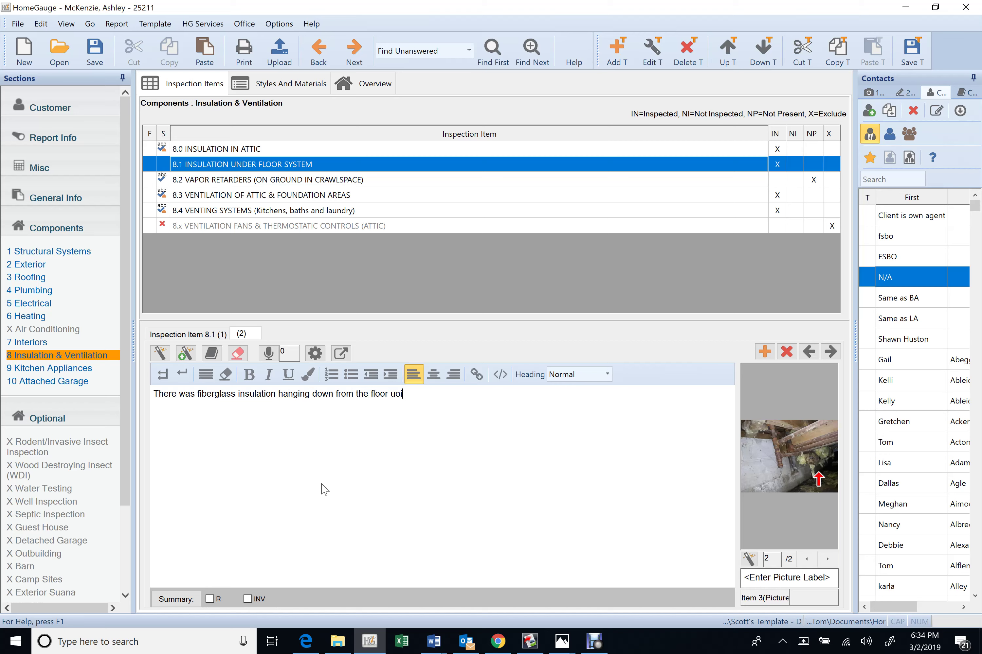
{"action": "type", "text": "joists in areas. It appears that the floor"}
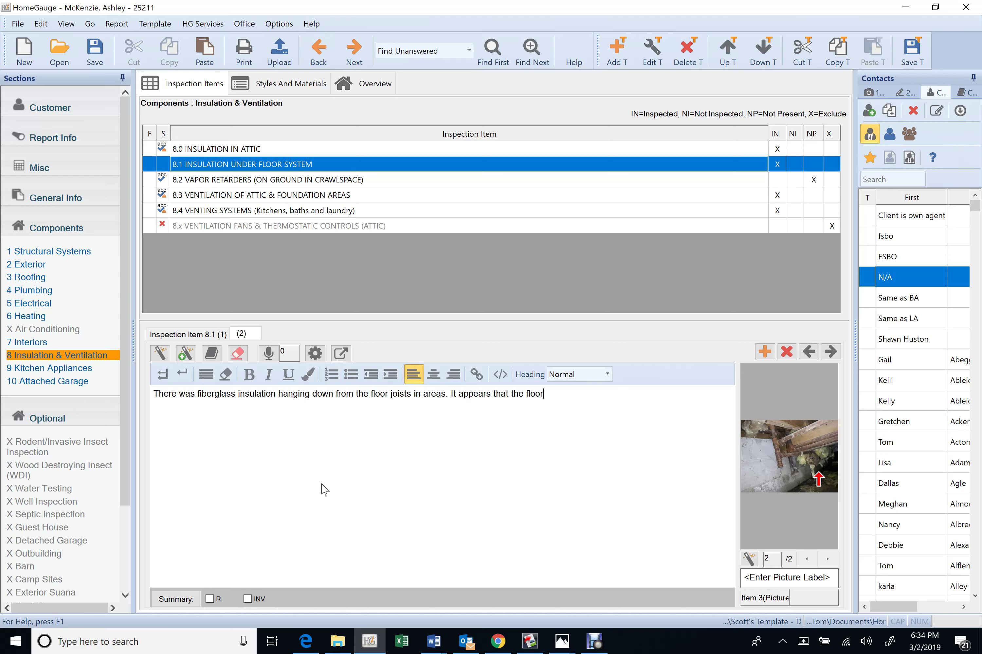
{"action": "type", "text": " was insulate"}
{"action": "type", "text": "time but it was "}
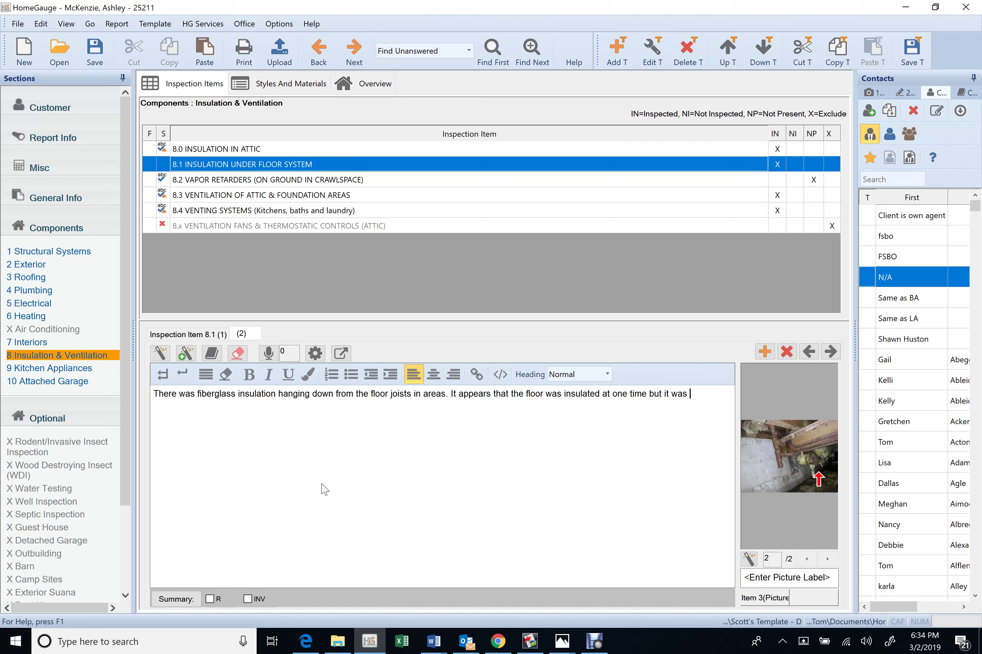
{"action": "type", "text": "mostly removed. Insulation betweenloor juists is not reco"}
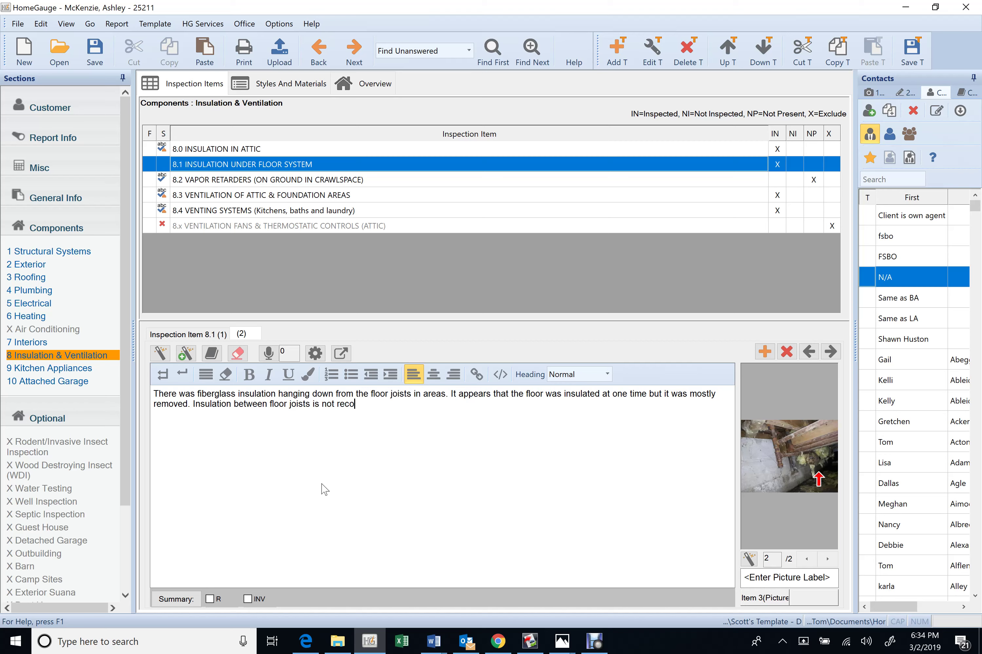
{"action": "type", "text": "mmended because it can trap mois"}
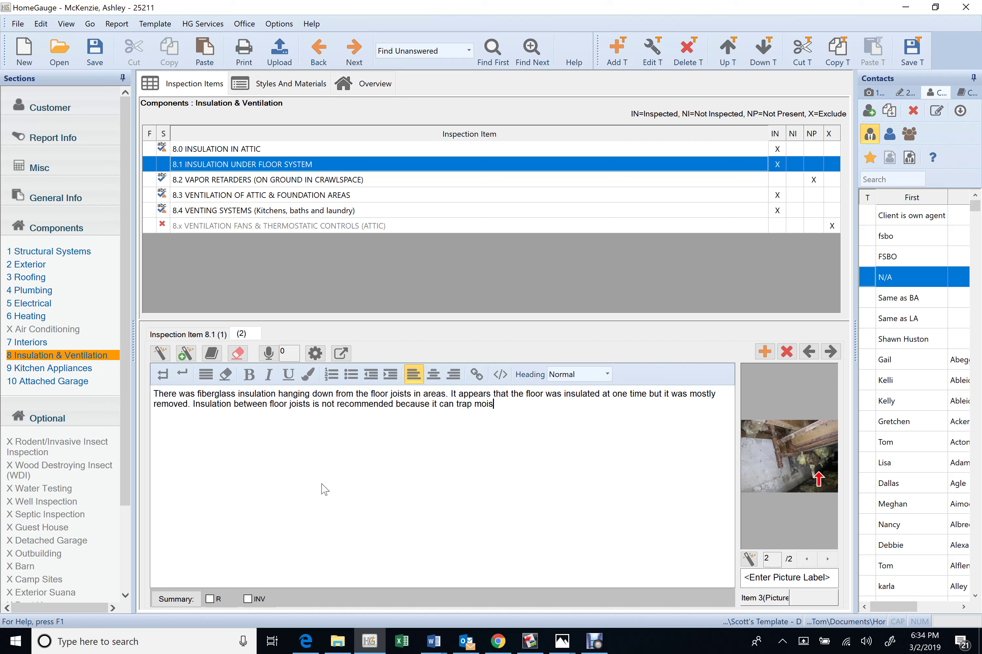
{"action": "type", "text": "ture and cas"}
{"action": "type", "text": "e"}
{"action": "key", "text": "BackSpace"}
{"action": "key", "text": "BackSpace"}
{"action": "key", "text": "BackSpace"}
{"action": "type", "text": "use wood"}
{"action": "key", "text": "BackSpace"}
{"action": "type", "text": "rot and"}
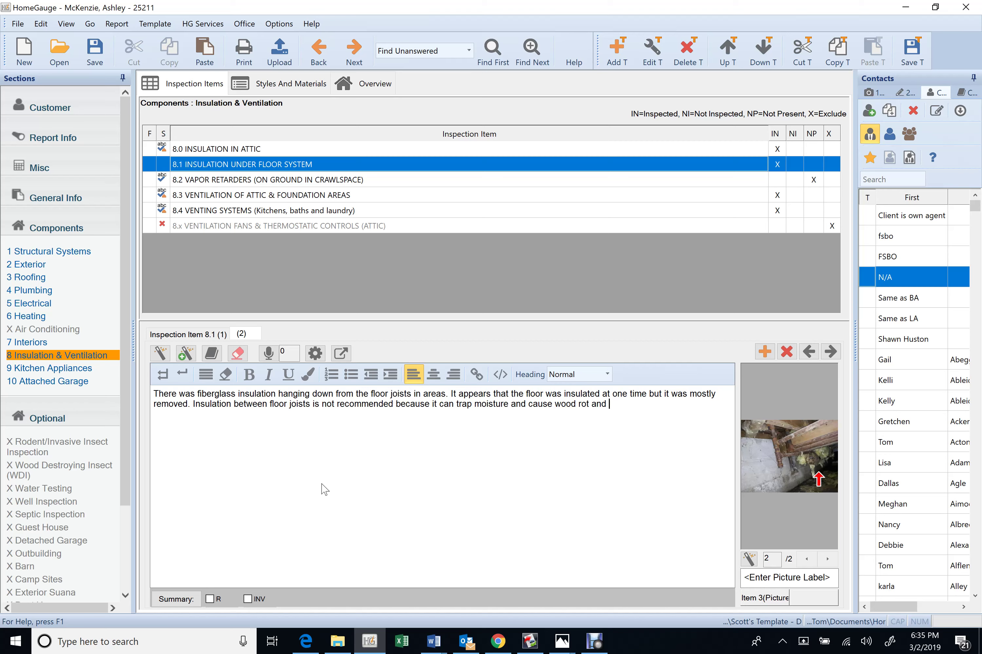
{"action": "key", "text": "BackSpace"}
{"action": "key", "text": "BackSpace"}
{"action": "key", "text": "BackSpace"}
{"action": "key", "text": "BackSpace"}
{"action": "type", "text": ". Recomm"}
{"action": "key", "text": "BackSpace"}
{"action": "key", "text": "BackSpace"}
{"action": "key", "text": "BackSpace"}
{"action": "key", "text": "BackSpace"}
{"action": "type", "text": "ecommend removing all fir"}
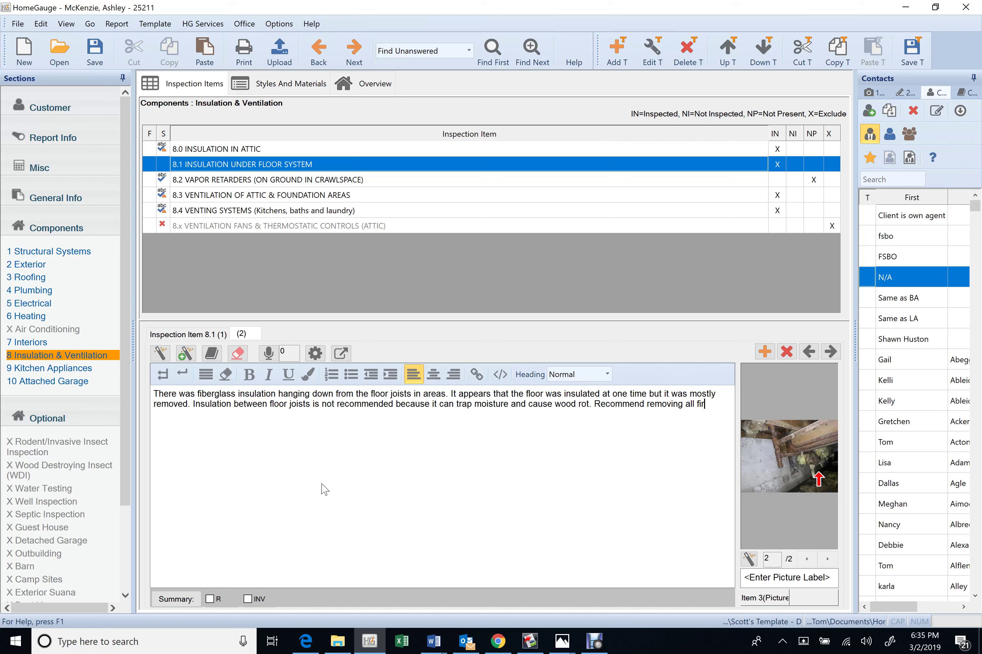
{"action": "key", "text": "BackSpace"}
{"action": "type", "text": "berglass insulation from"}
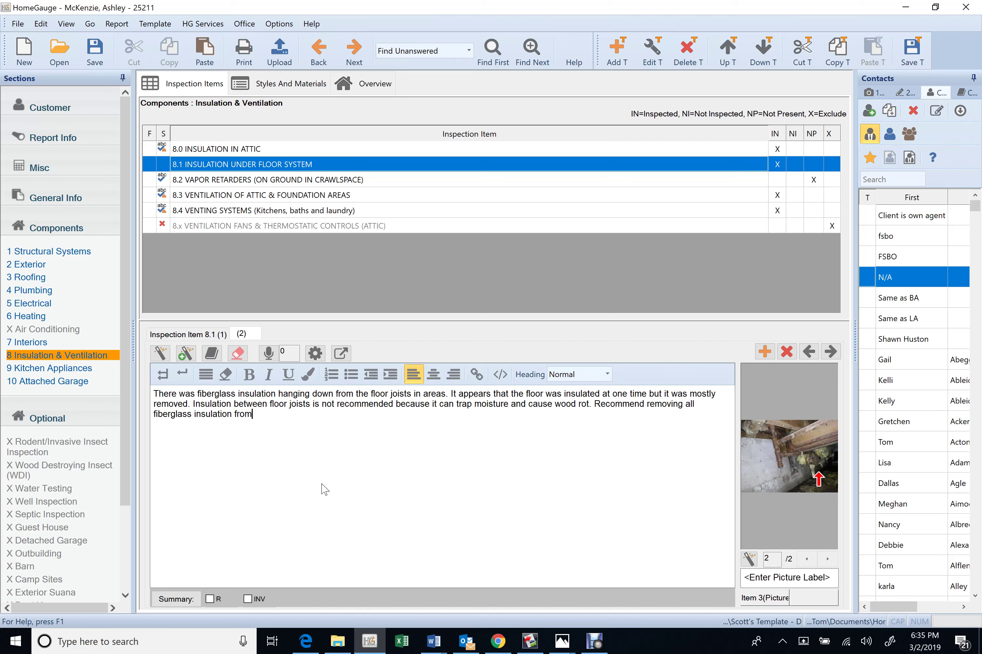
{"action": "type", "text": " between the floor joist."}
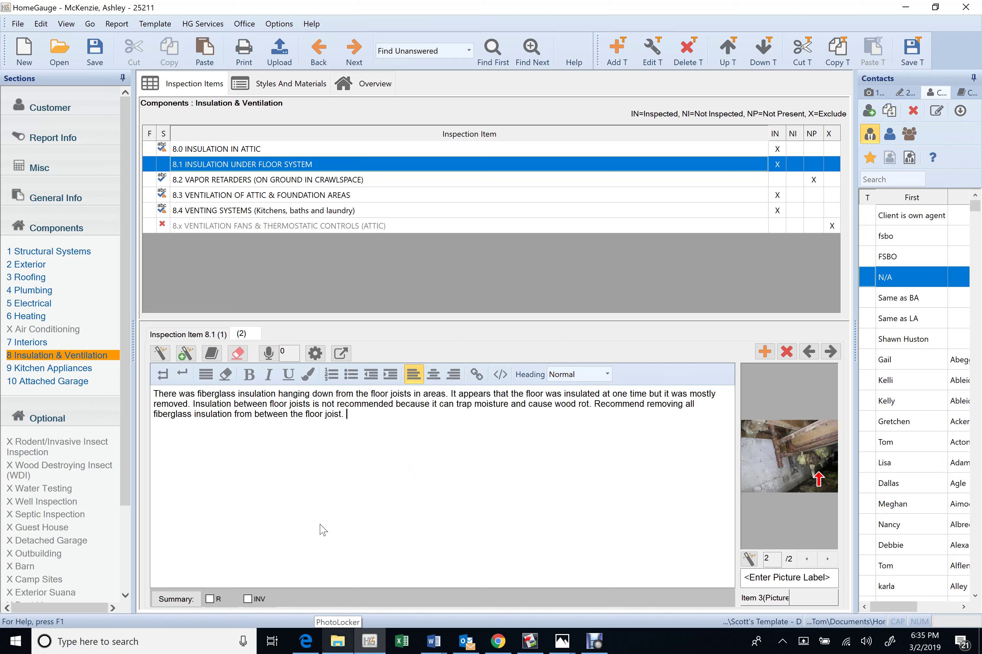
Step: Review both 8.1 comments, then open item 8.2 Vapor Retarders
{"action": "left_click", "coordinate": [211, 335]}
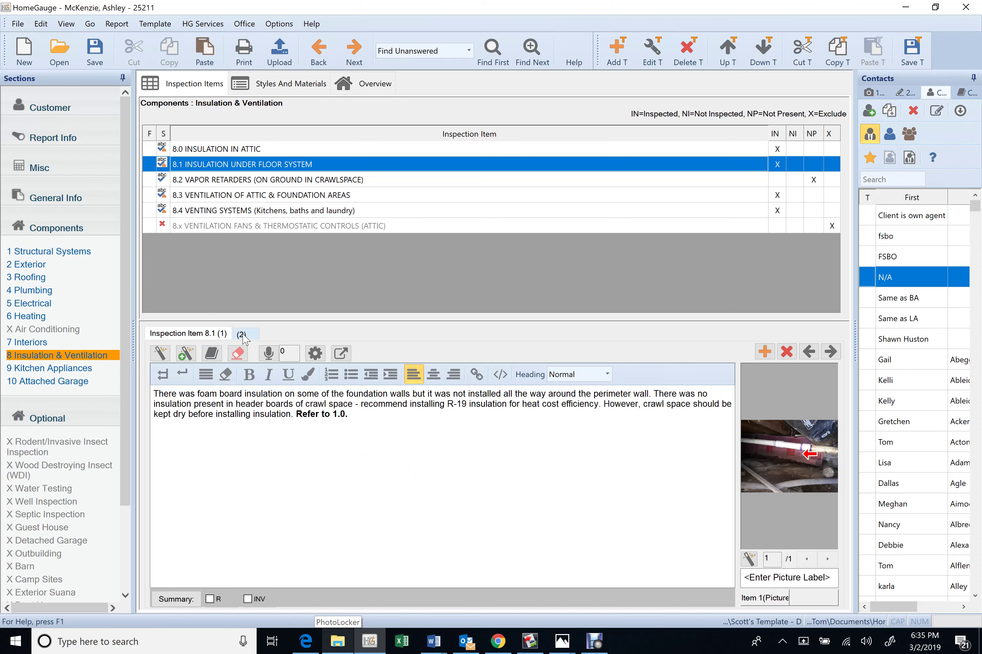
{"action": "left_click", "coordinate": [241, 334]}
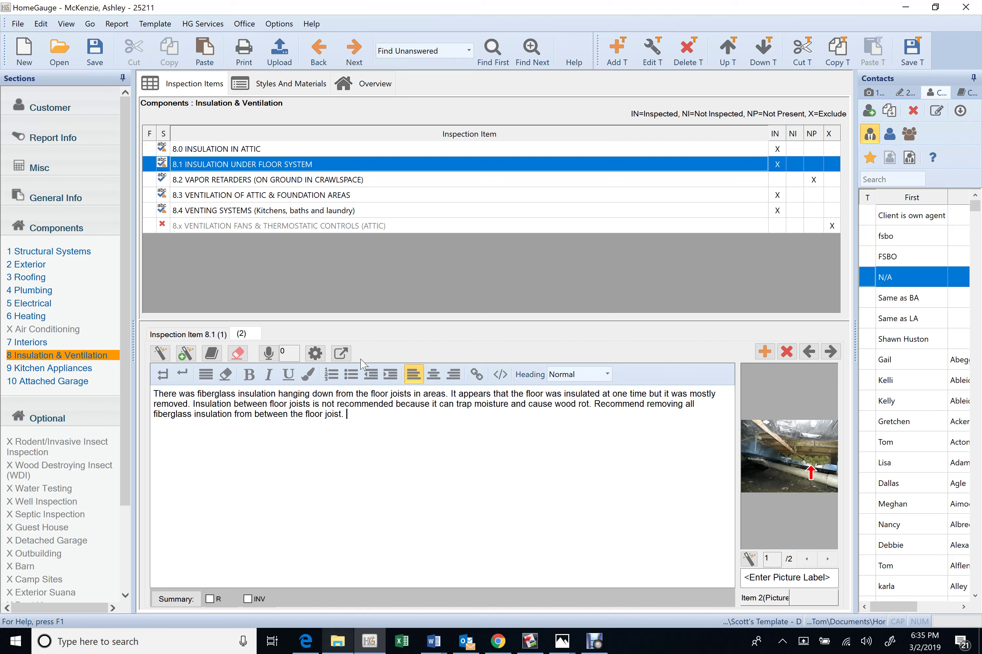
{"action": "left_click", "coordinate": [354, 179]}
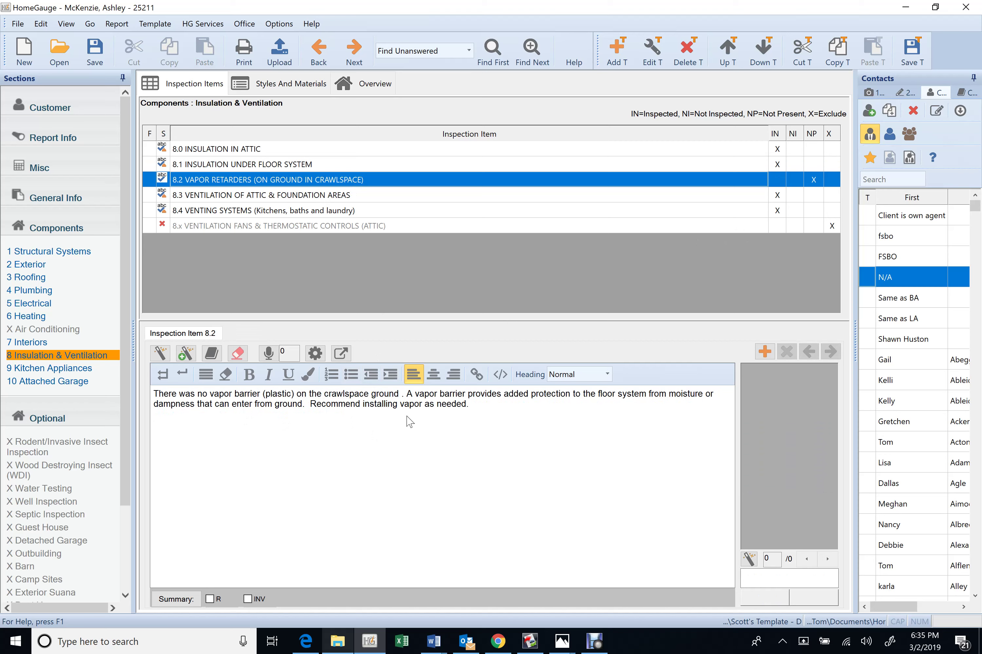
Step: Append 'Refer to 1.0.' in bold to the end of the 8.2 vapor retarder comment
{"action": "left_click", "coordinate": [507, 441]}
{"action": "type", "text": "refer"}
{"action": "key", "text": "BackSpace"}
{"action": "key", "text": "BackSpace"}
{"action": "key", "text": "BackSpace"}
{"action": "type", "text": "round"}
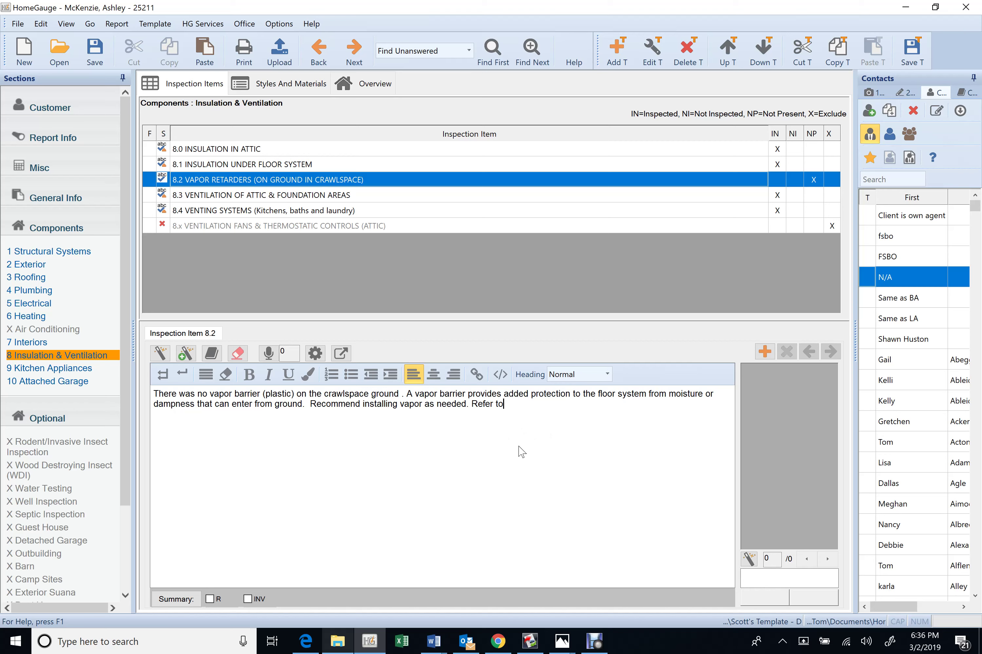
{"action": "type", "text": ".0."}
{"action": "double_click", "coordinate": [481, 404]}
{"action": "left_click_drag", "start_coordinate": [491, 404], "coordinate": [551, 411]}
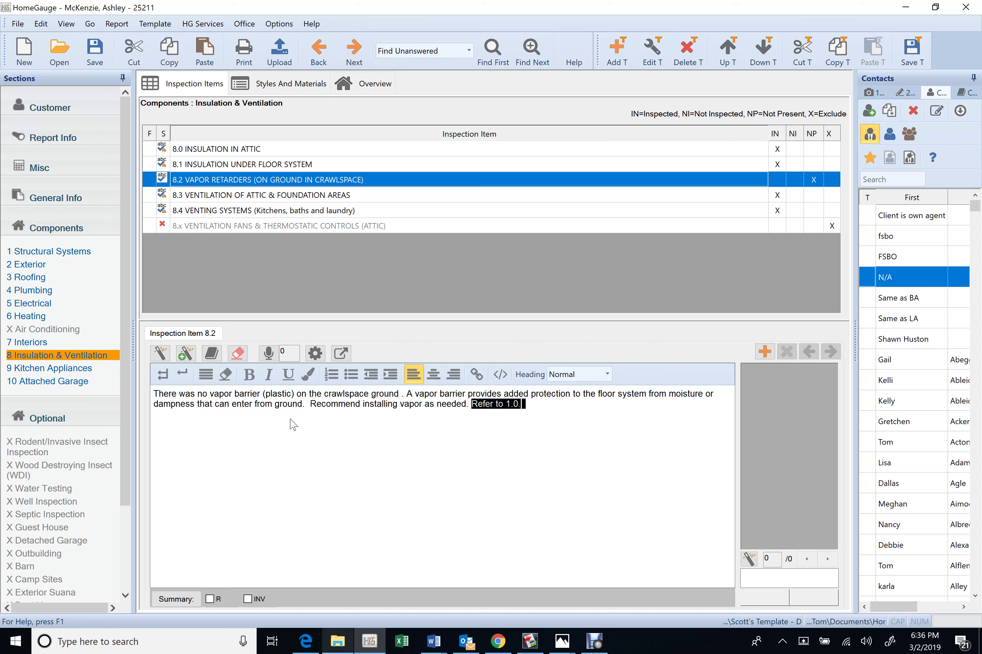
{"action": "left_click", "coordinate": [250, 374]}
{"action": "left_click", "coordinate": [302, 404]}
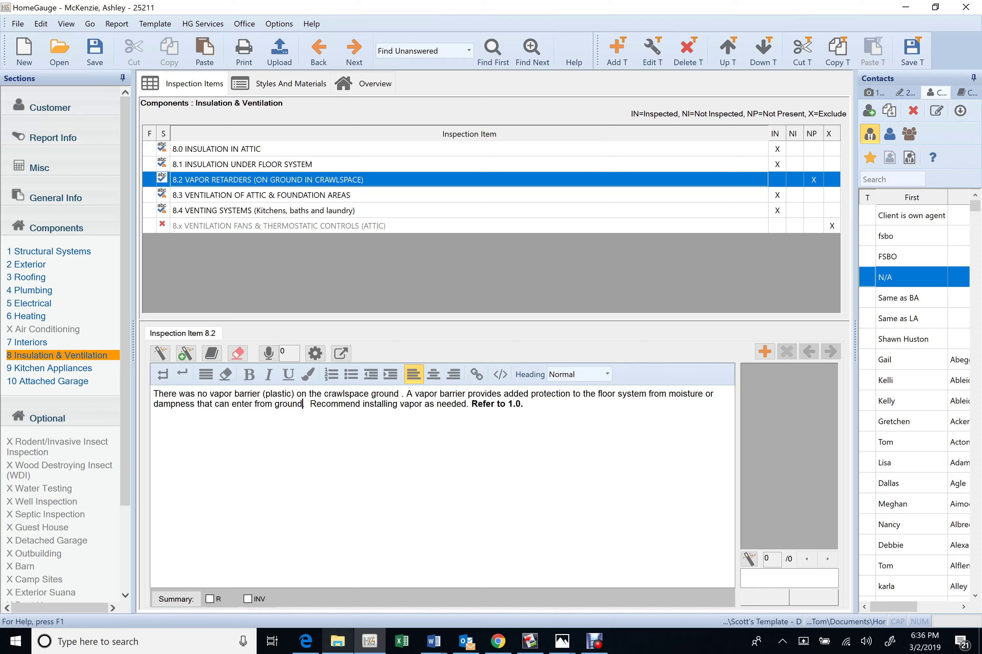
{"action": "left_click", "coordinate": [248, 198]}
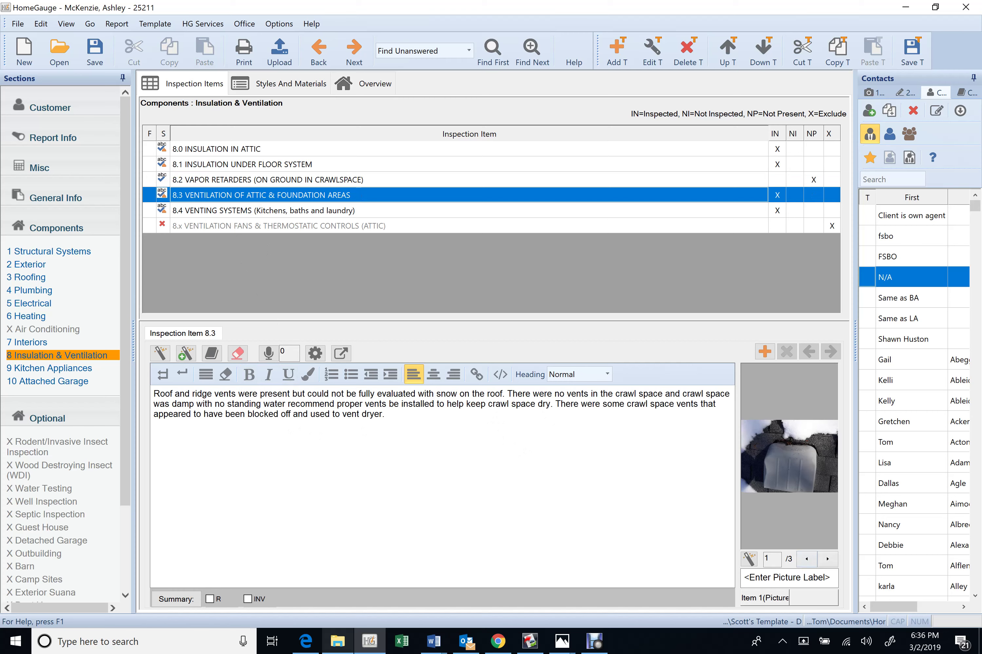
Step: Insert 'vents' after 'Roof' in the 8.3 comment
{"action": "left_click", "coordinate": [454, 456]}
{"action": "type", "text": "vents"}
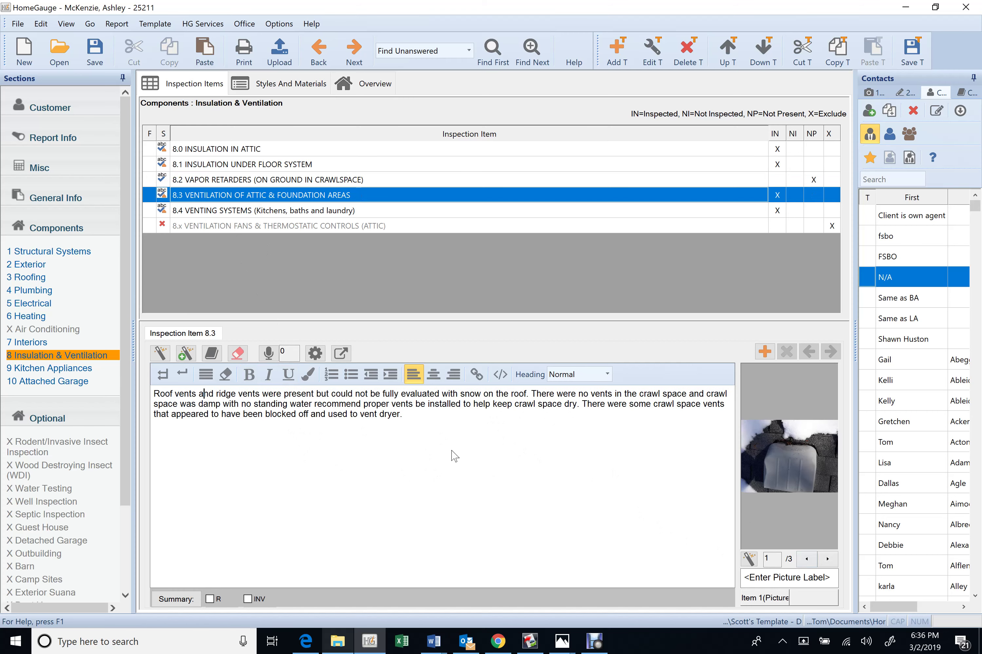
{"action": "key", "text": "Right"}
{"action": "key", "text": "Right"}
{"action": "key", "text": "Right"}
{"action": "key", "text": "Right"}
{"action": "key", "text": "Right"}
{"action": "key", "text": "Right"}
{"action": "key", "text": "Right"}
{"action": "key", "text": "Right"}
{"action": "key", "text": "Right"}
{"action": "key", "text": "Right"}
{"action": "key", "text": "Right"}
{"action": "key", "text": "Right"}
{"action": "key", "text": "Right"}
{"action": "key", "text": "Right"}
{"action": "key", "text": "Right"}
{"action": "key", "text": "Right"}
{"action": "key", "text": "Right"}
{"action": "key", "text": "Right"}
{"action": "key", "text": "Right"}
{"action": "key", "text": "Right"}
{"action": "key", "text": "Right"}
{"action": "key", "text": "Right"}
{"action": "key", "text": "Right"}
{"action": "key", "text": "Right"}
{"action": "key", "text": "Right"}
{"action": "key", "text": "Right"}
{"action": "key", "text": "Right"}
{"action": "key", "text": "Right"}
{"action": "key", "text": "Right"}
{"action": "key", "text": "Right"}
{"action": "key", "text": "Right"}
Step: Move the crawl space vent photo from the first 8.3 comment into the second comment
{"action": "double_click", "coordinate": [834, 559]}
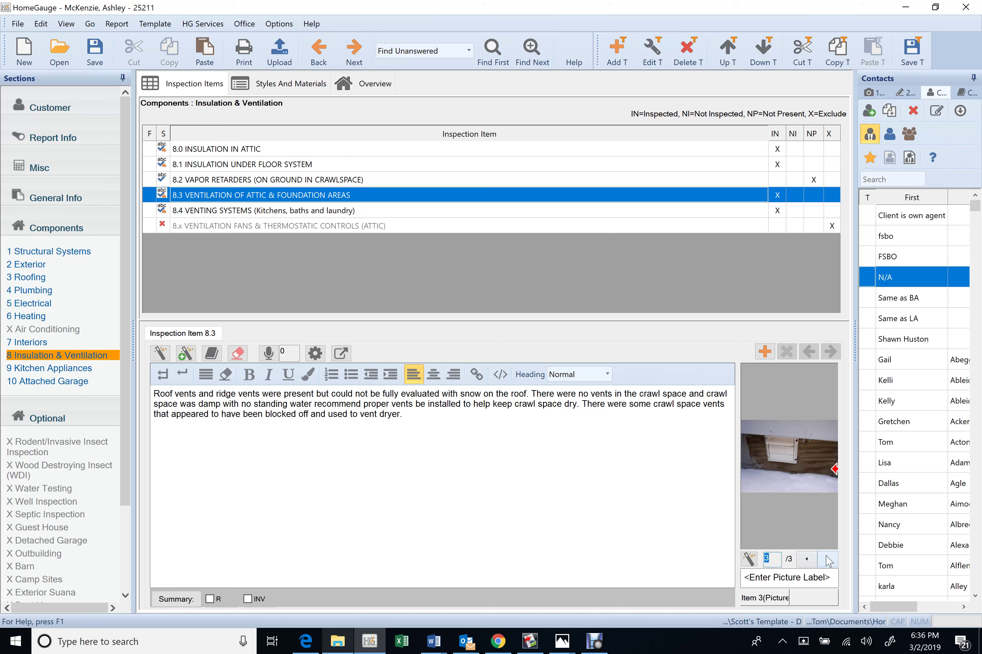
{"action": "right_click", "coordinate": [789, 470]}
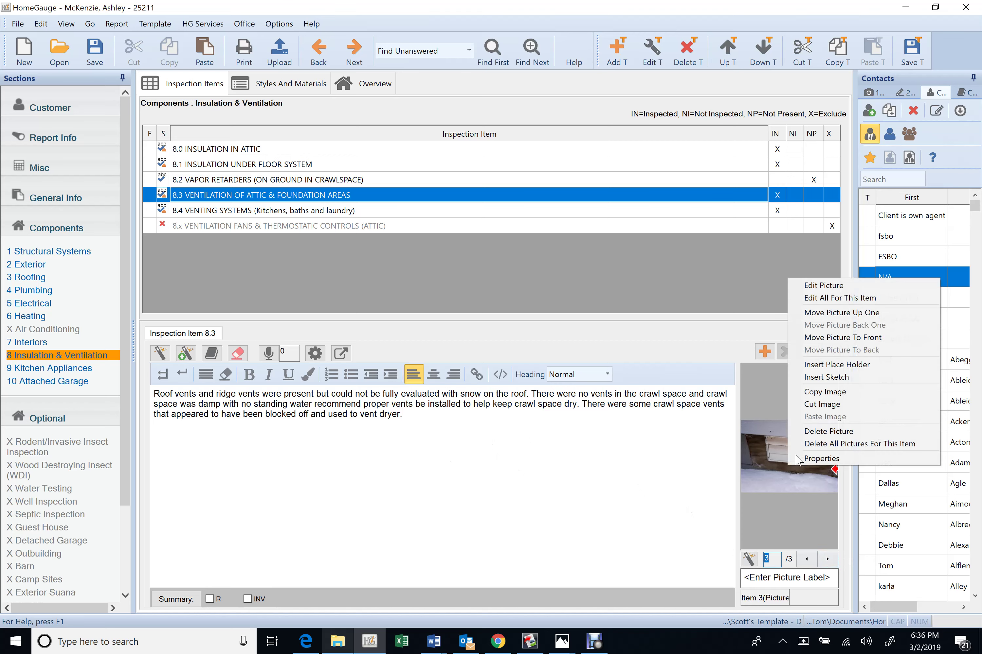
{"action": "left_click", "coordinate": [840, 407]}
{"action": "left_click", "coordinate": [464, 349]}
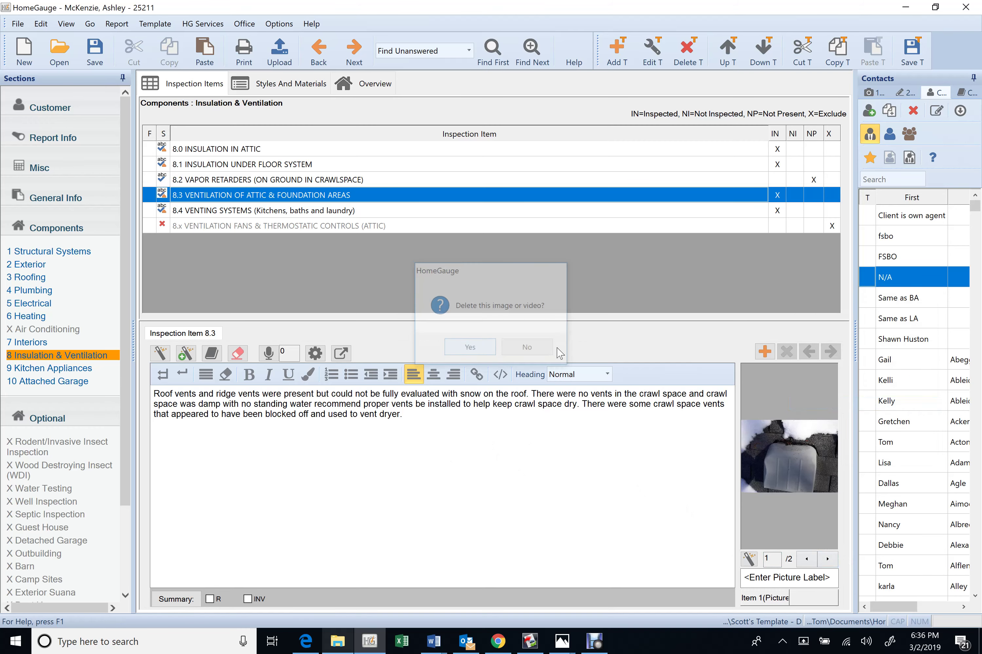
{"action": "right_click", "coordinate": [788, 447]}
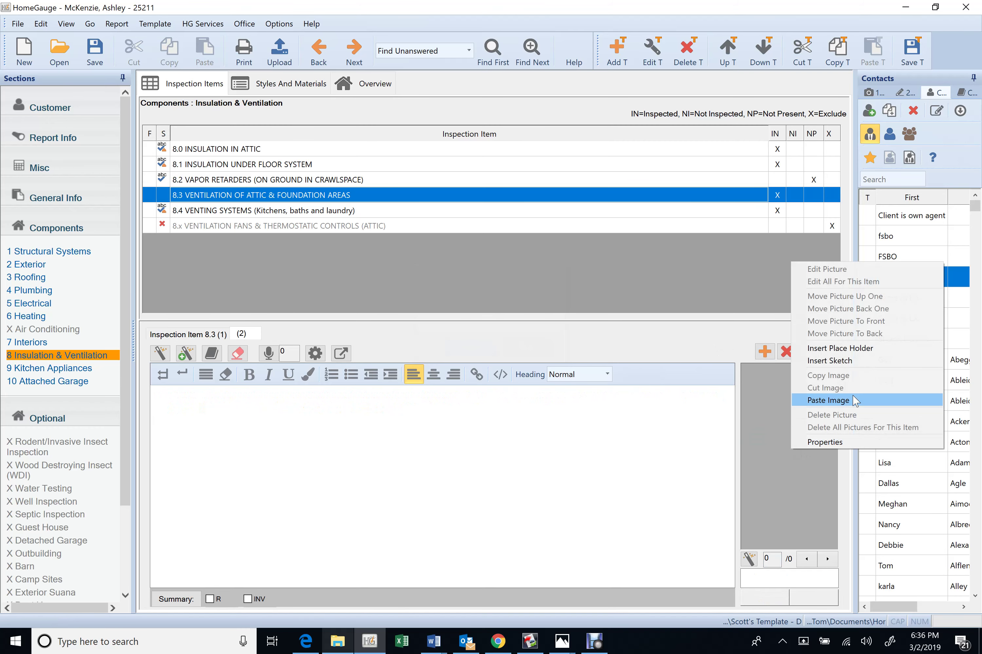
{"action": "left_click", "coordinate": [829, 401]}
{"action": "left_click", "coordinate": [331, 502]}
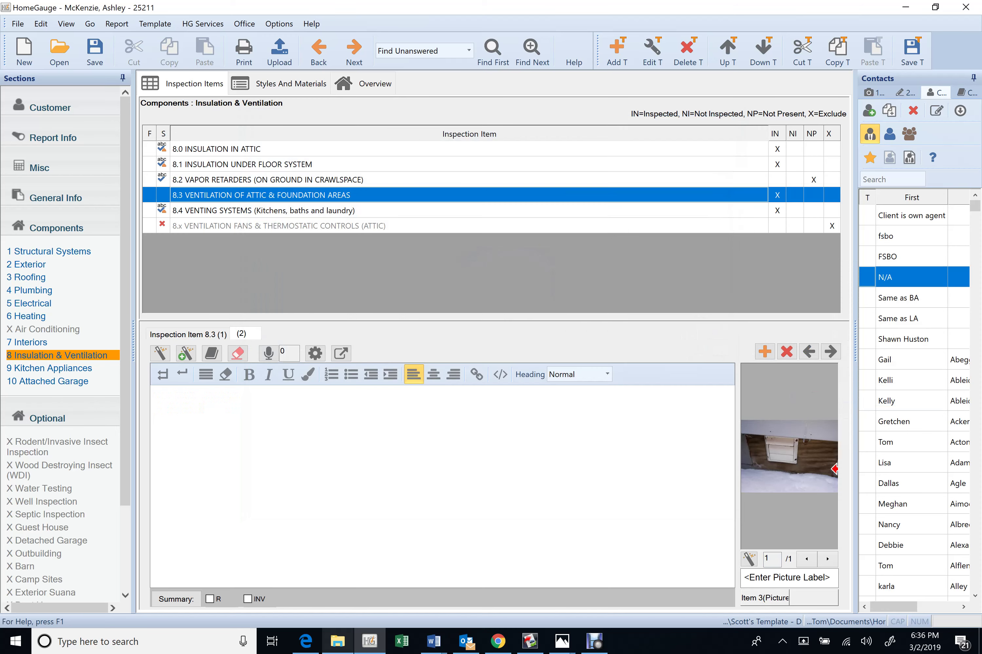
{"action": "left_click", "coordinate": [209, 334]}
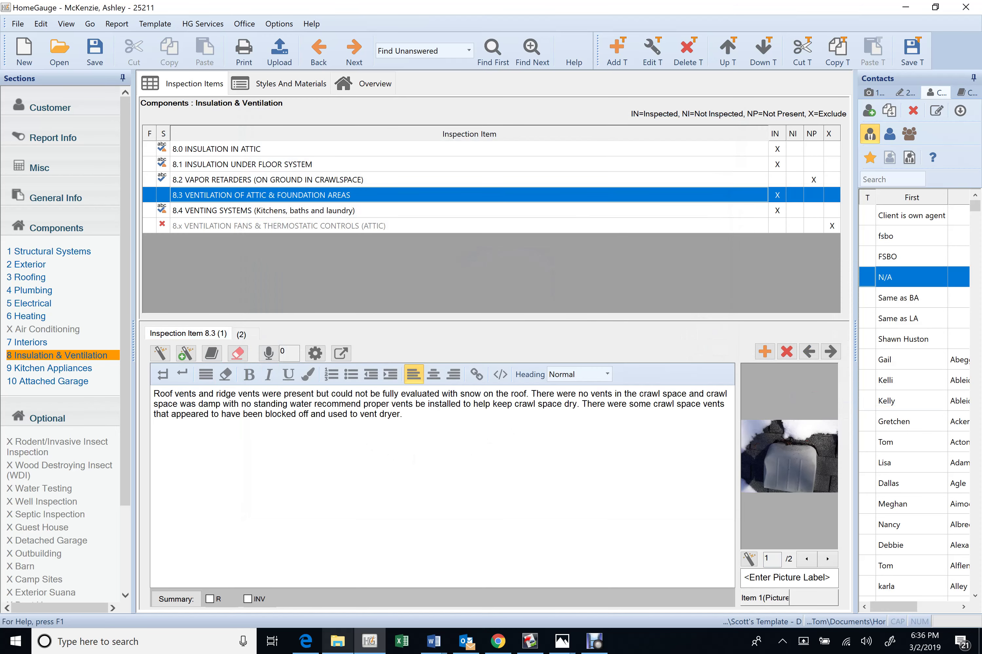
Step: Cut the crawl space vent sentences into the second 8.3 comment, removing the leading space
{"action": "left_click_drag", "start_coordinate": [529, 394], "coordinate": [548, 421]}
{"action": "right_click", "coordinate": [548, 420]}
{"action": "left_click", "coordinate": [569, 426]}
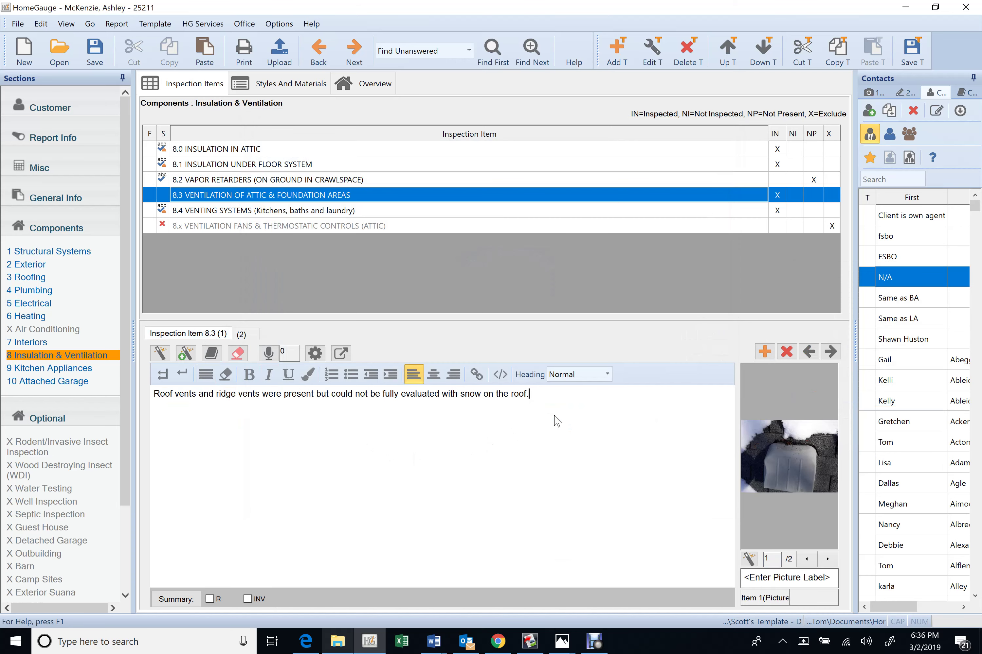
{"action": "left_click", "coordinate": [243, 335]}
{"action": "right_click", "coordinate": [452, 439]}
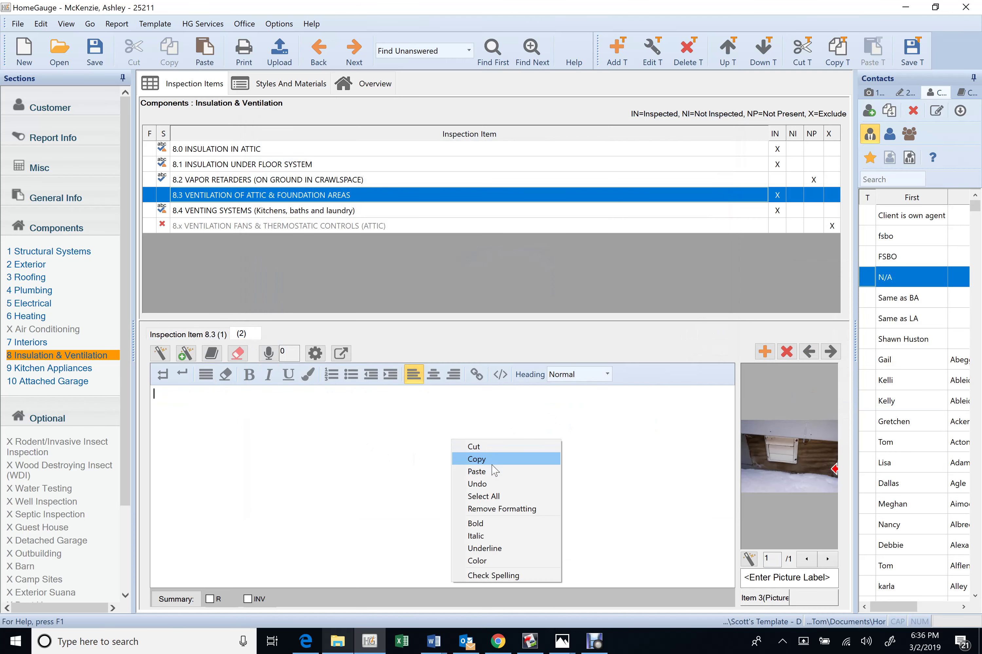
{"action": "left_click", "coordinate": [498, 481]}
{"action": "left_click", "coordinate": [156, 394]}
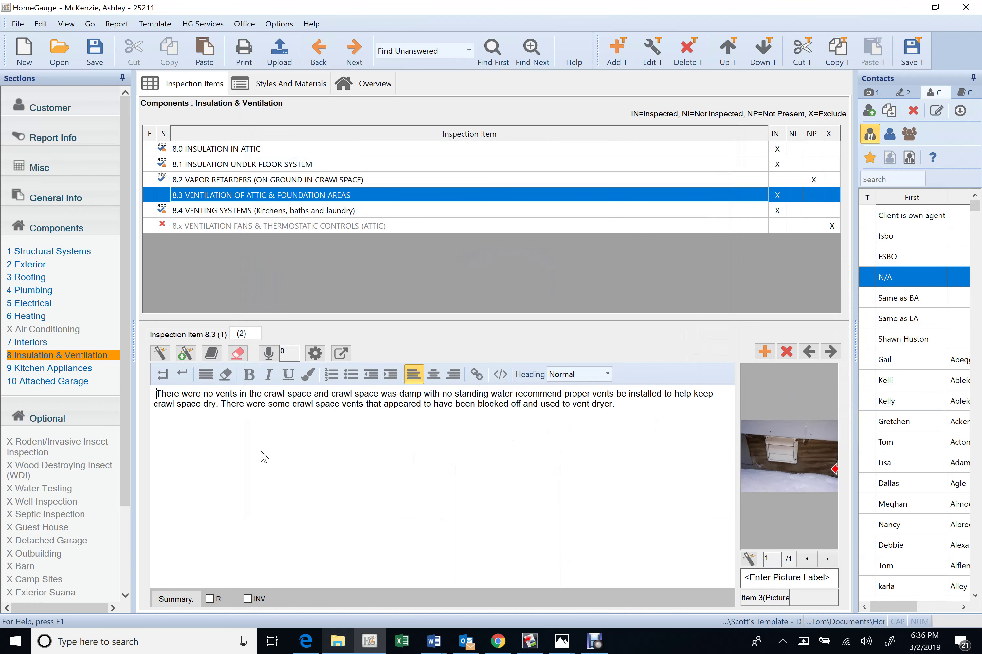
{"action": "key", "text": "BackSpace"}
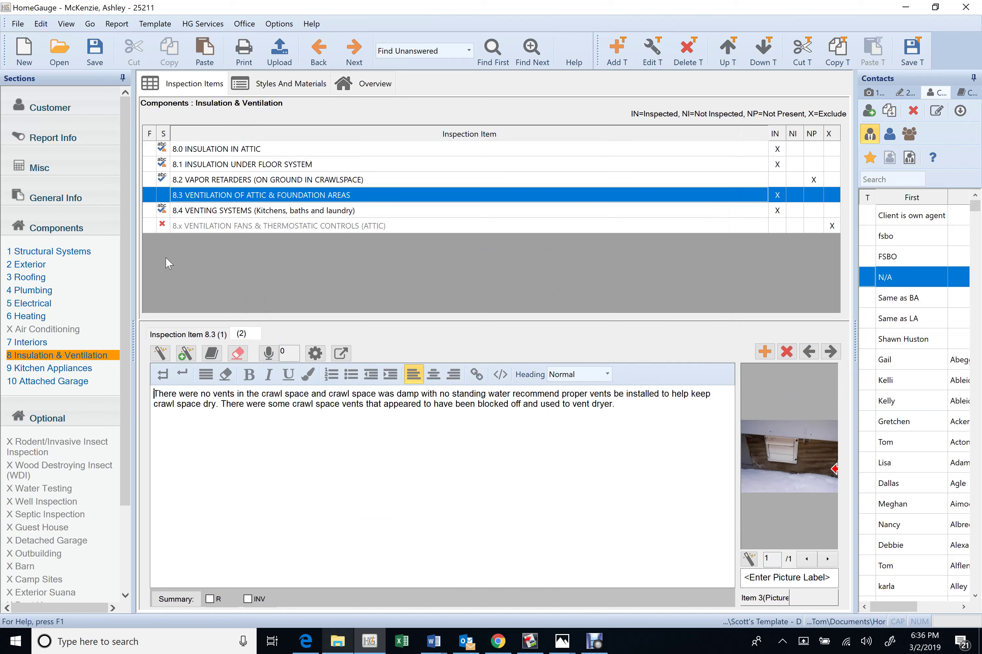
Step: Return to the roof-vents comment and check its second roof-vent photo
{"action": "left_click", "coordinate": [213, 335]}
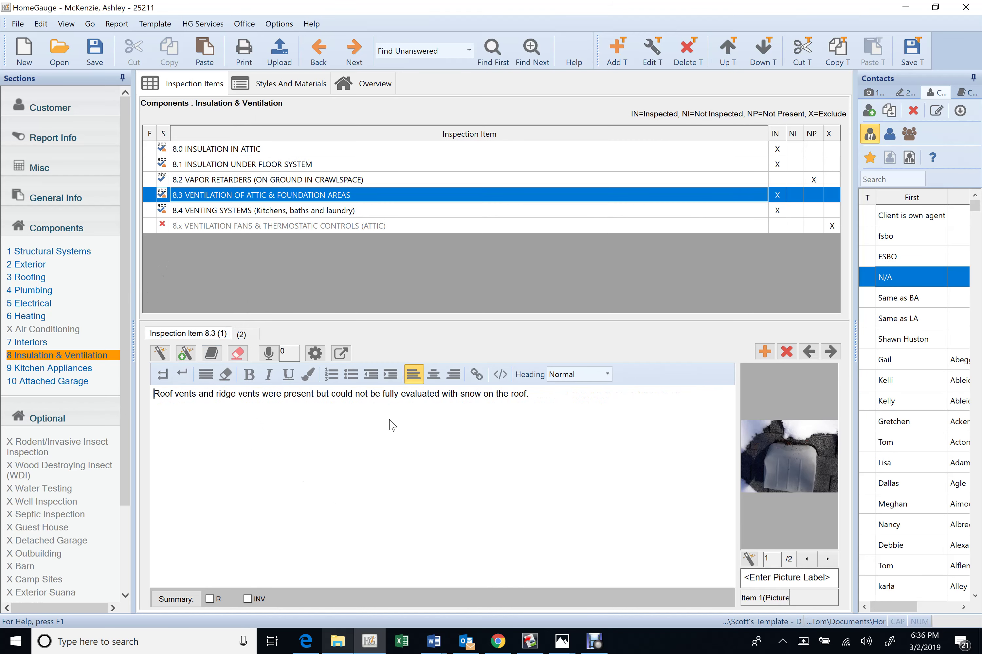
{"action": "left_click", "coordinate": [828, 564]}
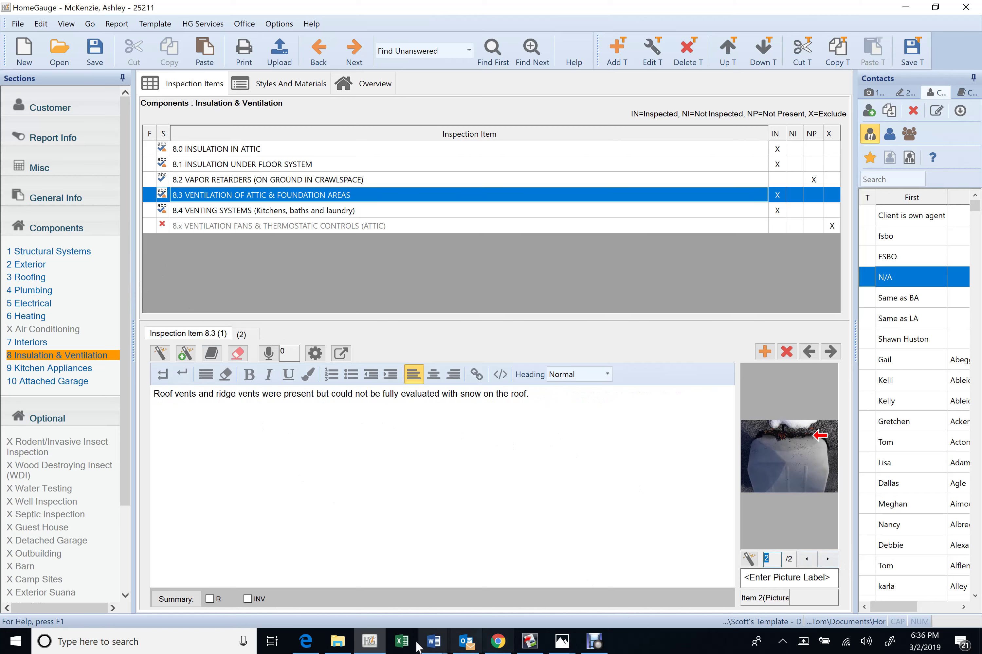
{"action": "left_click", "coordinate": [343, 645]}
Step: Add the snowy roof photo to the 8.3 roof-vents comment with a left arrow marking the vent
{"action": "scroll", "coordinate": [577, 405], "scroll_direction": "up", "scroll_amount": 10}
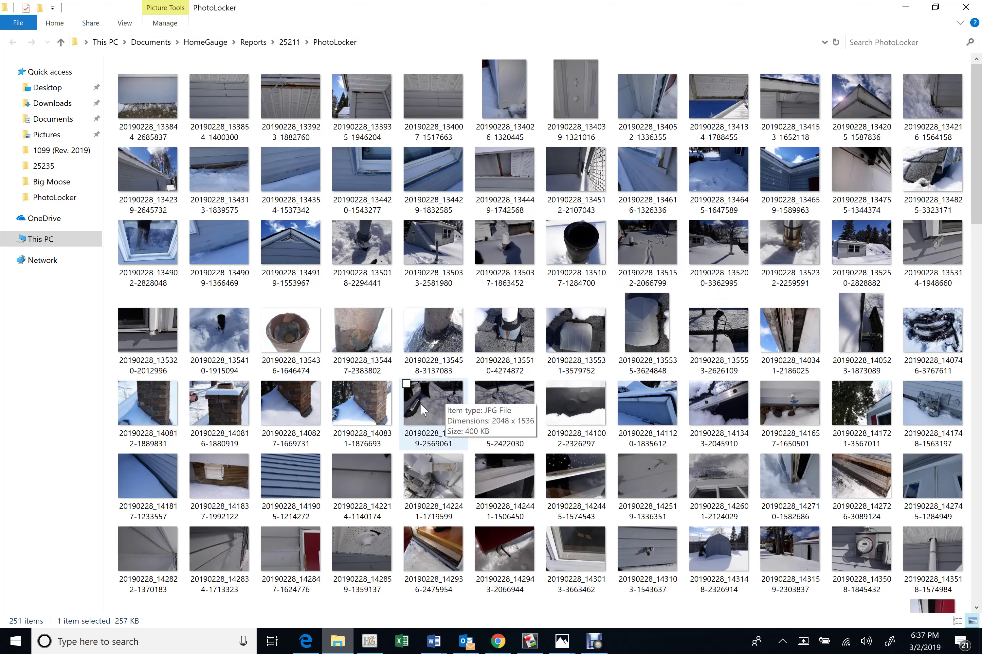
{"action": "left_click", "coordinate": [369, 641]}
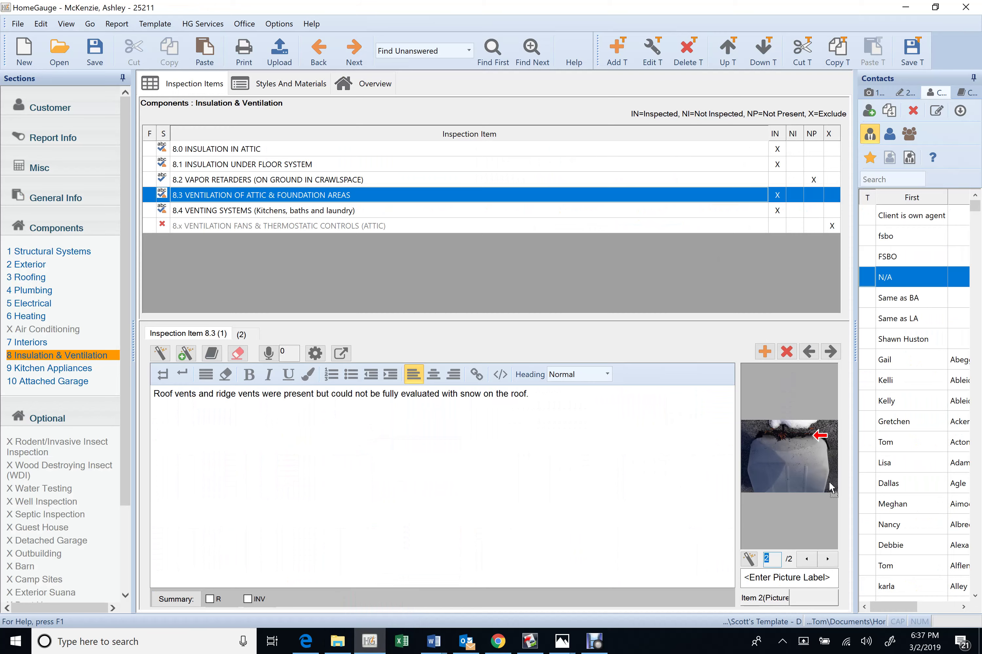
{"action": "double_click", "coordinate": [802, 464]}
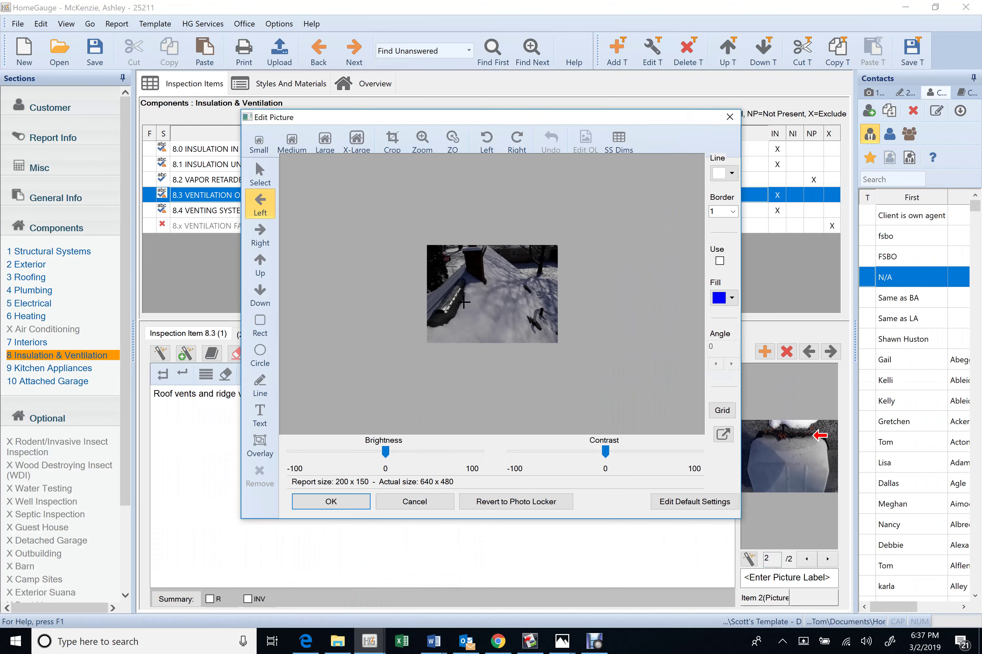
{"action": "left_click", "coordinate": [464, 299]}
{"action": "left_click", "coordinate": [351, 504]}
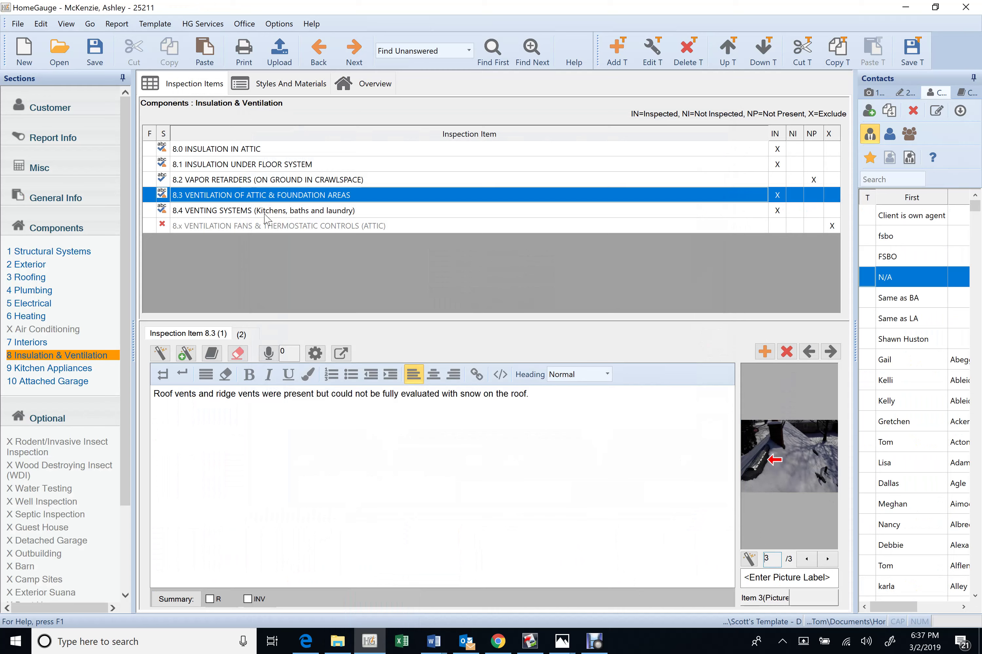
{"action": "left_click", "coordinate": [243, 335]}
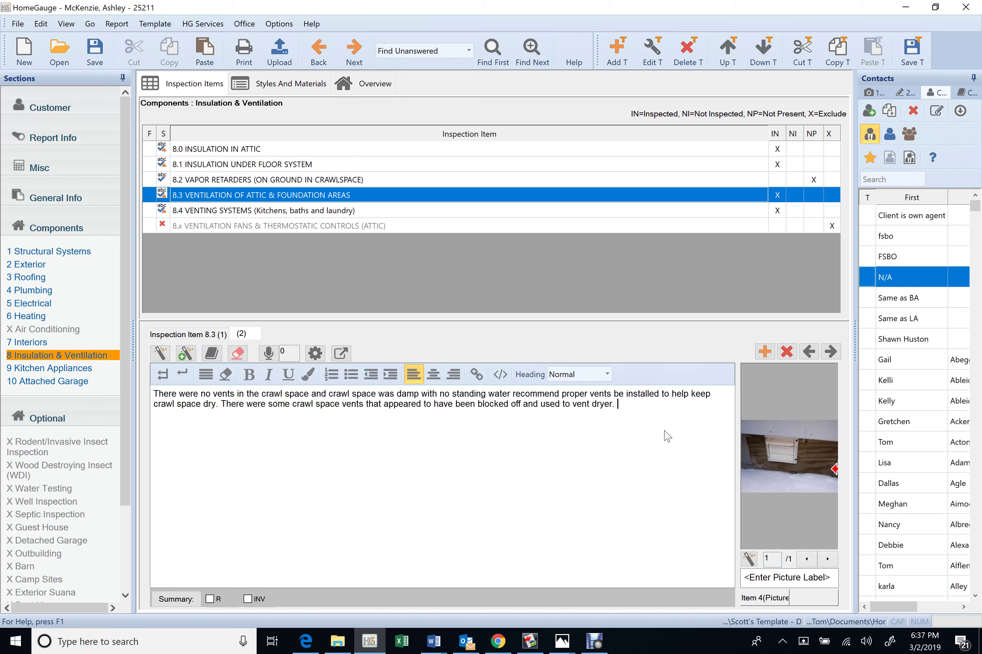
Step: Type 'Refer to 1.0' at the end of the 8.3 crawl space vents comment and make it bold
{"action": "type", "text": "REffer tp"}
{"action": "key", "text": "BackSpace"}
{"action": "type", "text": "o 1.0"}
{"action": "left_click_drag", "start_coordinate": [617, 404], "coordinate": [665, 404]}
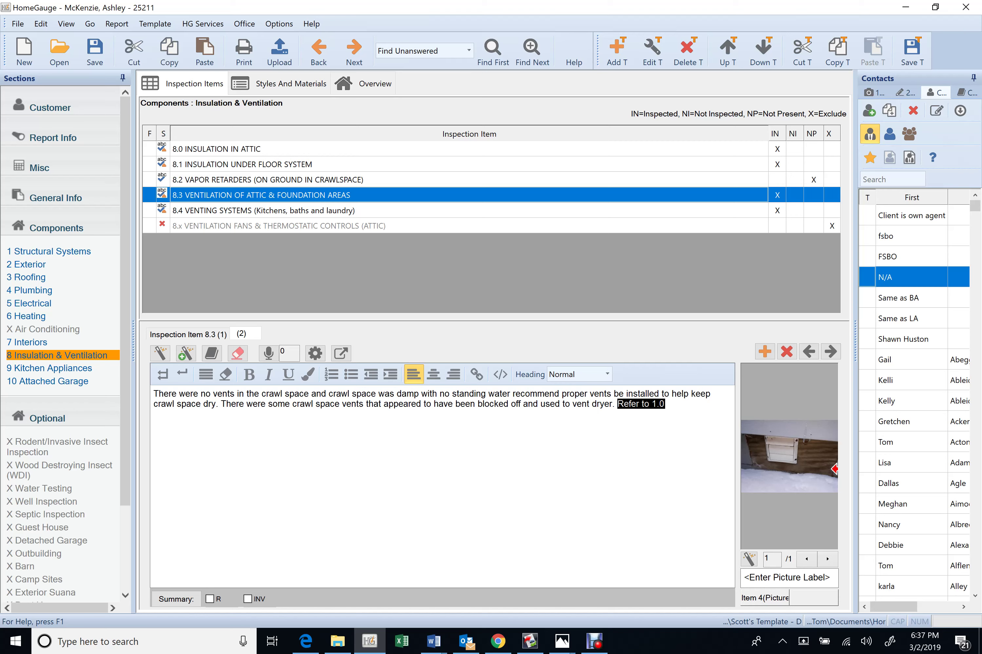
{"action": "left_click", "coordinate": [249, 374]}
{"action": "left_click", "coordinate": [340, 487]}
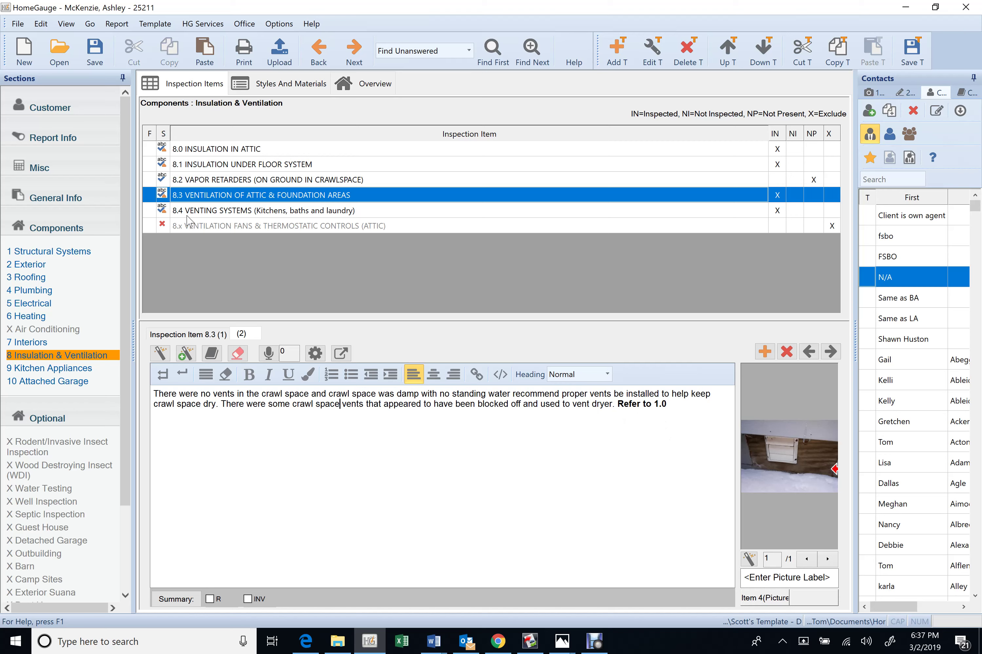
{"action": "left_click", "coordinate": [199, 211]}
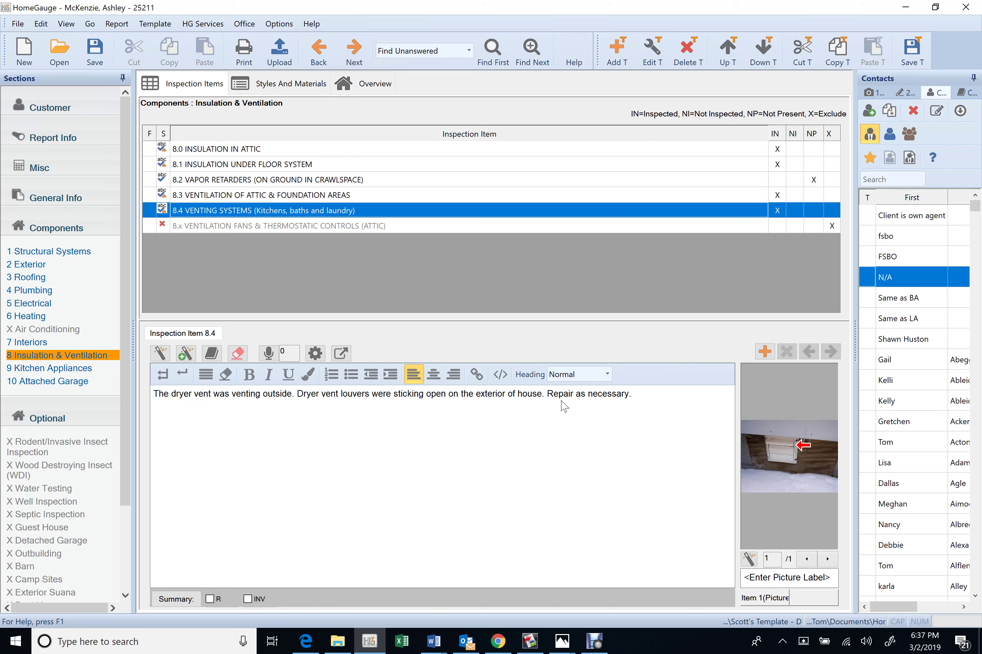
Step: Delete 'Repair as necessary.' from the 8.4 dryer vent comment and go to 9 Kitchen Appliances
{"action": "left_click_drag", "start_coordinate": [547, 394], "coordinate": [739, 416]}
{"action": "key", "text": "BackSpace"}
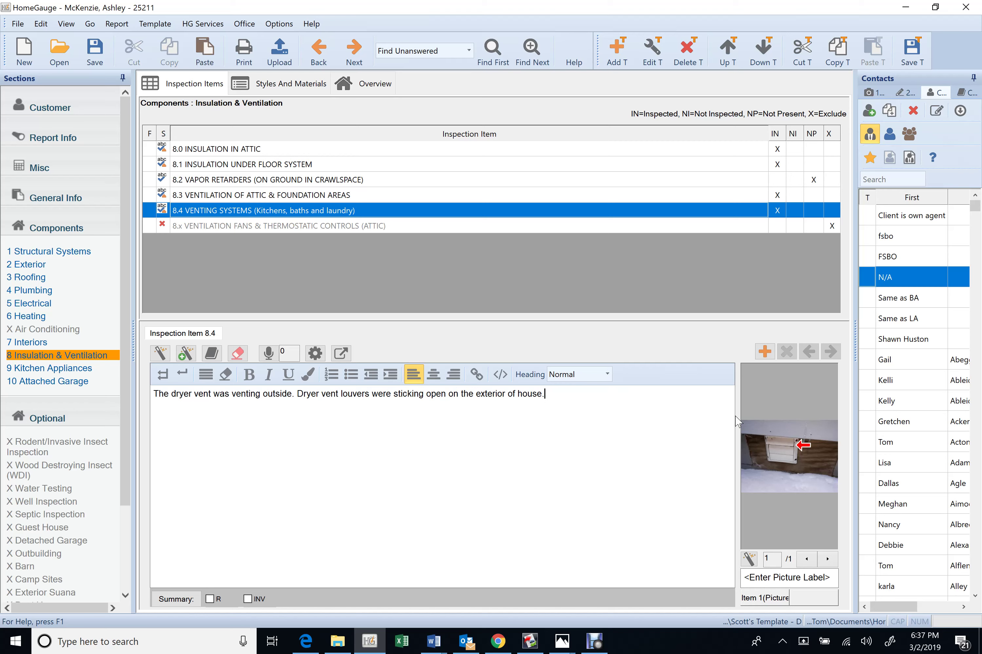
{"action": "left_click", "coordinate": [78, 373]}
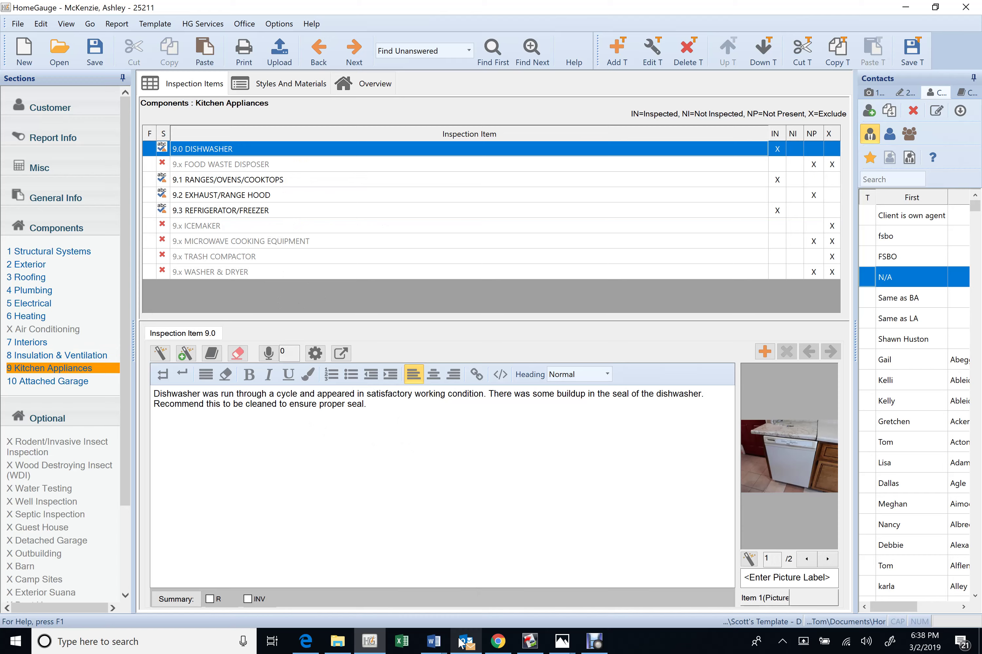
{"action": "left_click", "coordinate": [435, 641]}
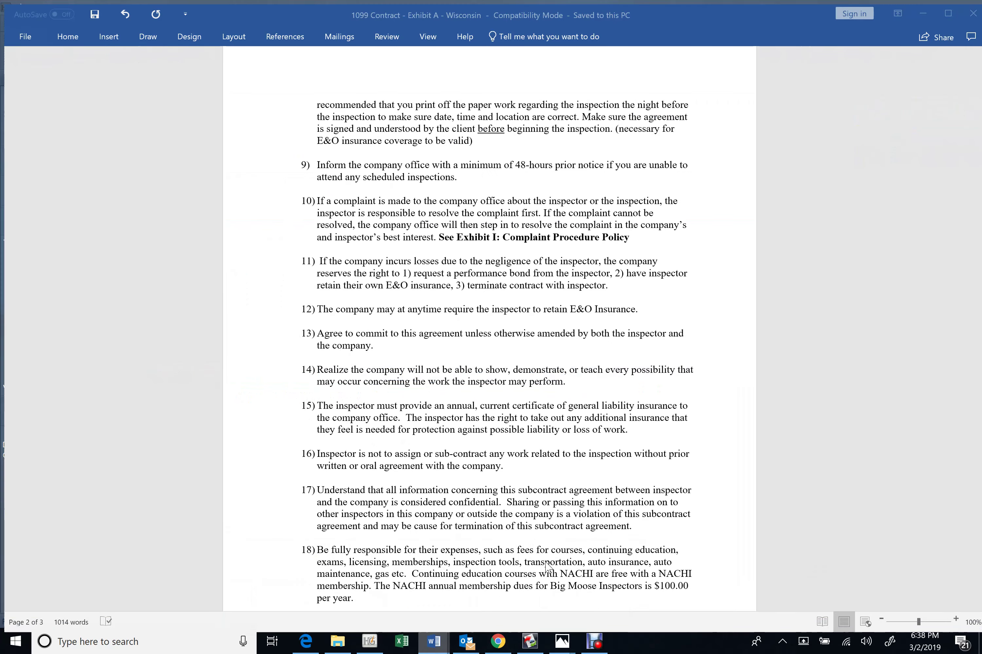
Step: Copy the Appliances (General Comment) paragraph saying household appliances are beyond NACHI inspection scope
{"action": "left_click", "coordinate": [575, 587]}
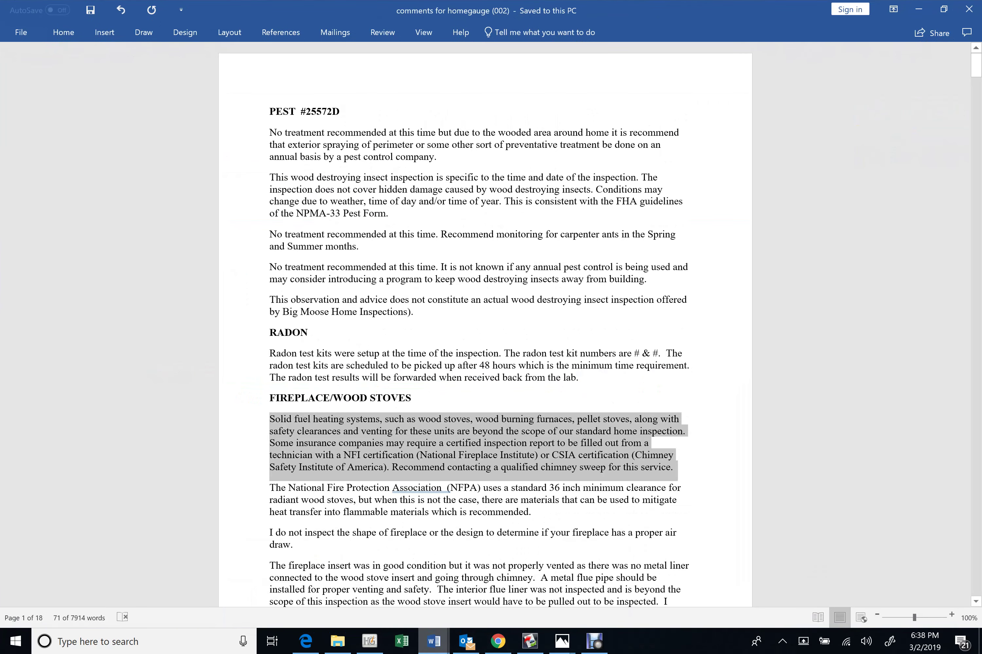
{"action": "scroll", "coordinate": [485, 321], "scroll_direction": "down", "scroll_amount": 4}
{"action": "scroll", "coordinate": [485, 321], "scroll_direction": "down", "scroll_amount": 20}
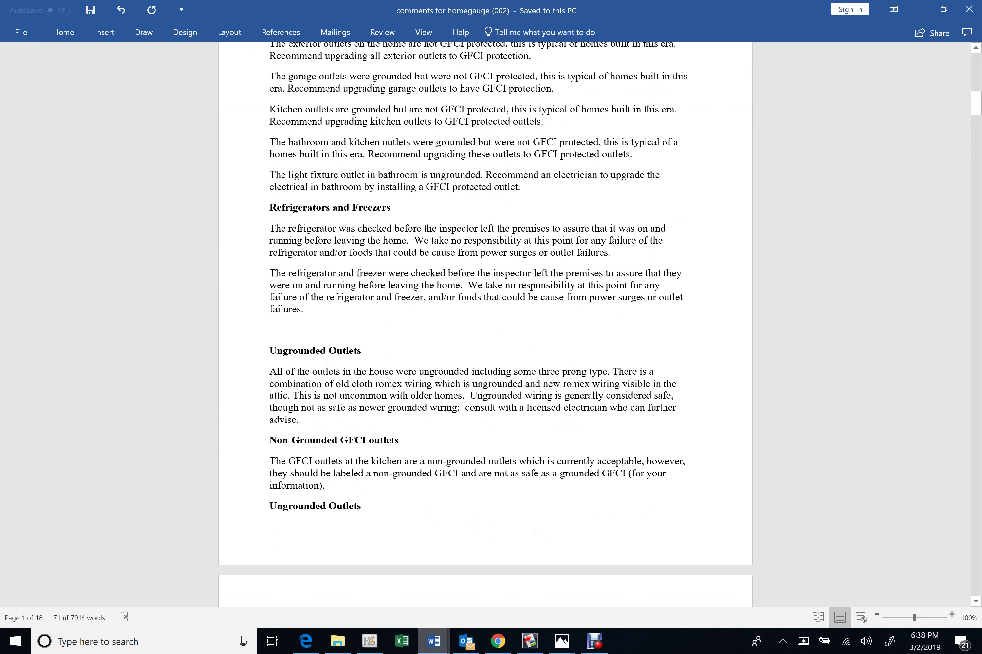
{"action": "scroll", "coordinate": [485, 321], "scroll_direction": "down", "scroll_amount": 20}
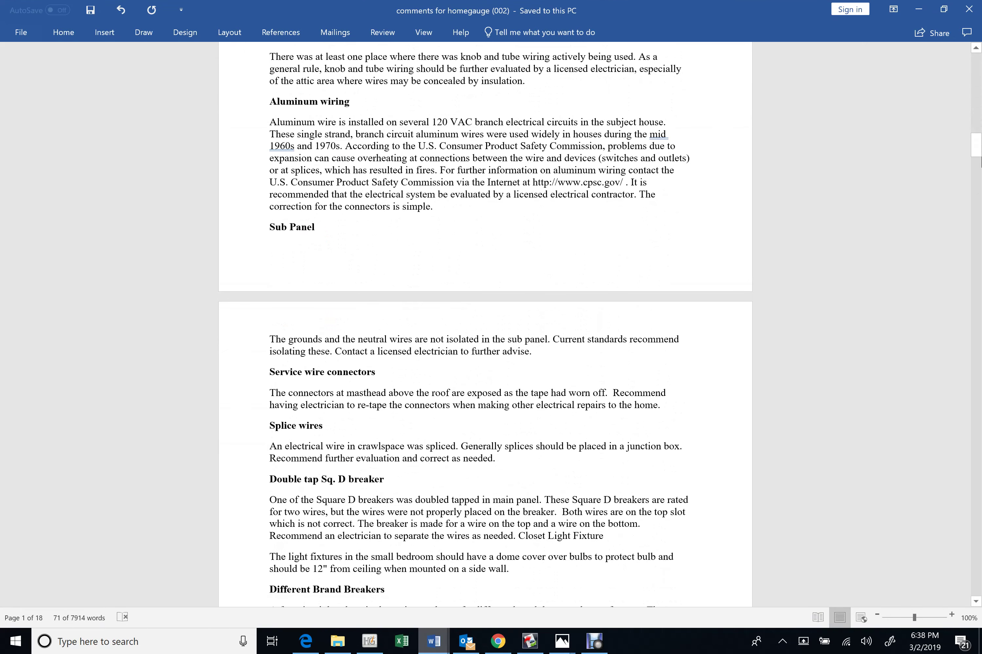
{"action": "left_click_drag", "start_coordinate": [978, 152], "coordinate": [976, 585]}
{"action": "scroll", "coordinate": [485, 321], "scroll_direction": "up", "scroll_amount": 5}
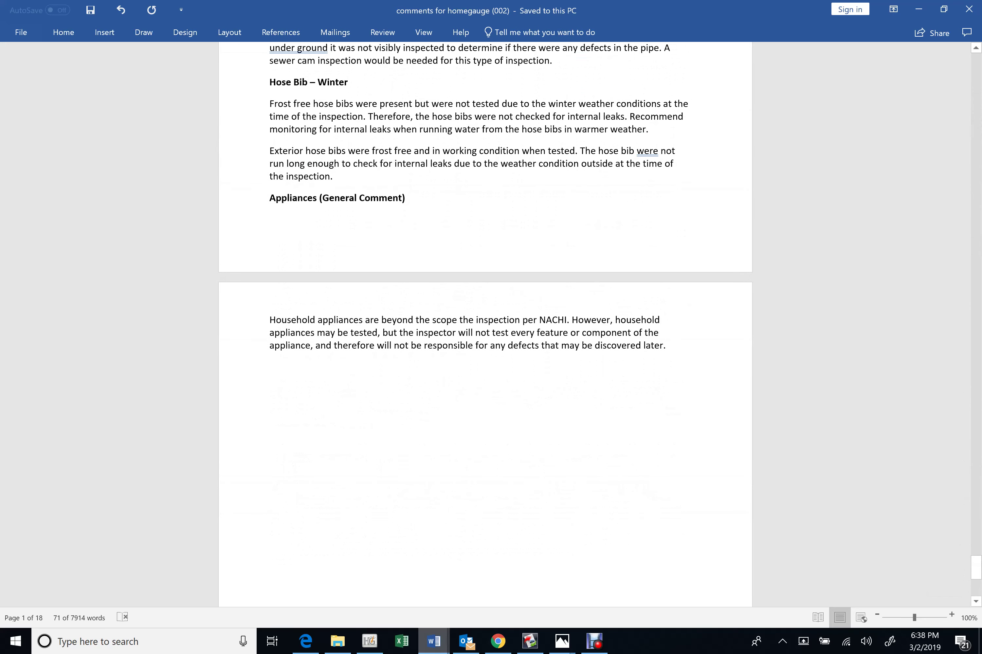
{"action": "left_click_drag", "start_coordinate": [269, 320], "coordinate": [604, 340]}
{"action": "left_click", "coordinate": [529, 332]}
{"action": "left_click", "coordinate": [275, 320]}
{"action": "right_click", "coordinate": [602, 337]}
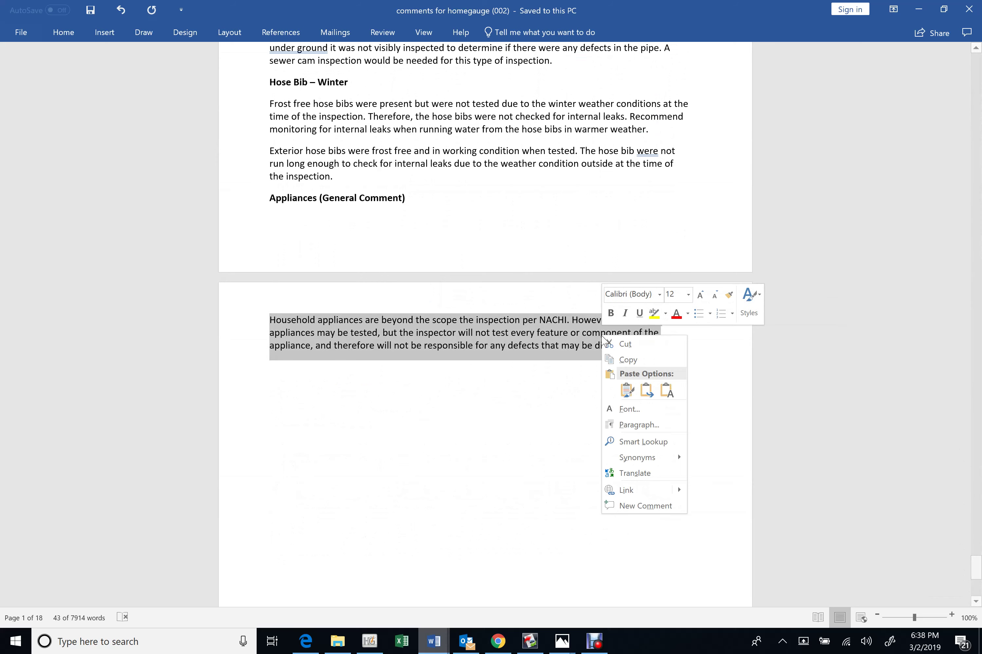
{"action": "left_click", "coordinate": [629, 360]}
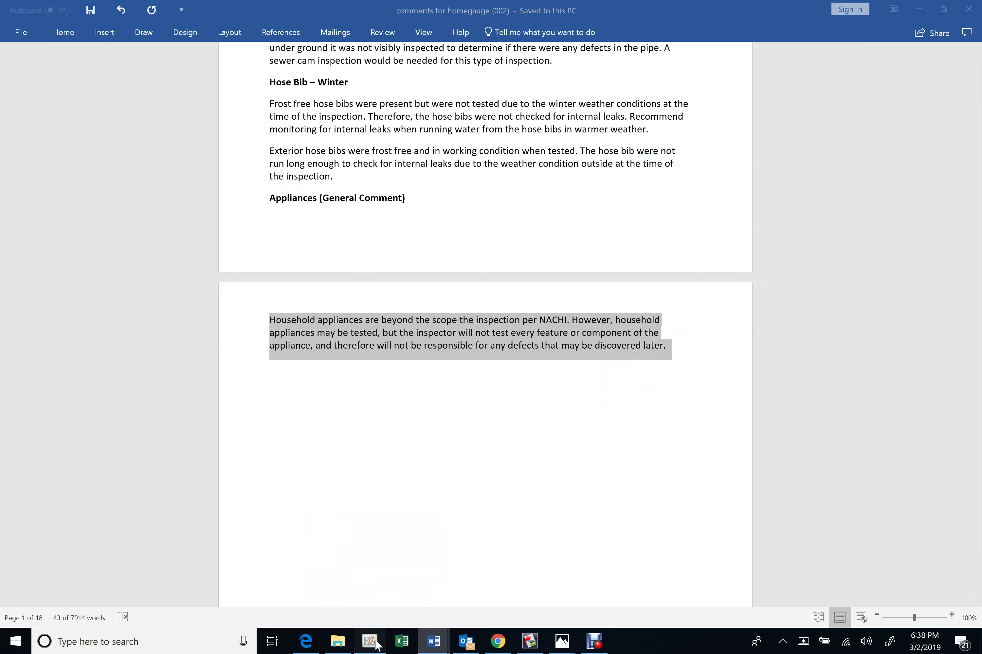
{"action": "left_click", "coordinate": [370, 641]}
Step: Add a new comment to 9.0 Dishwasher containing the pasted household appliances paragraph
{"action": "left_click", "coordinate": [765, 352]}
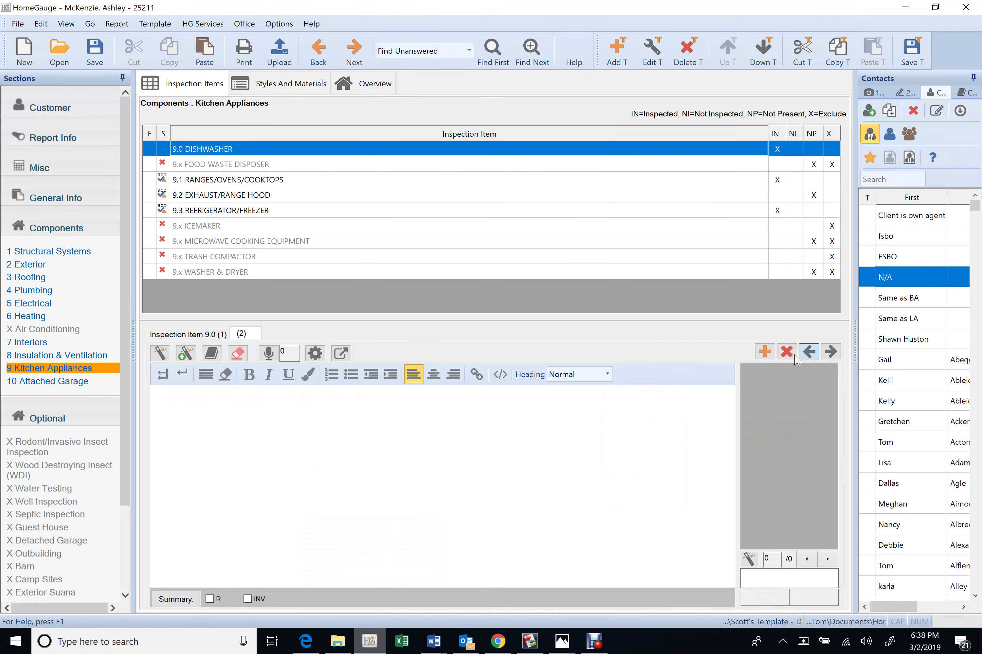
{"action": "right_click", "coordinate": [281, 452]}
{"action": "left_click", "coordinate": [310, 484]}
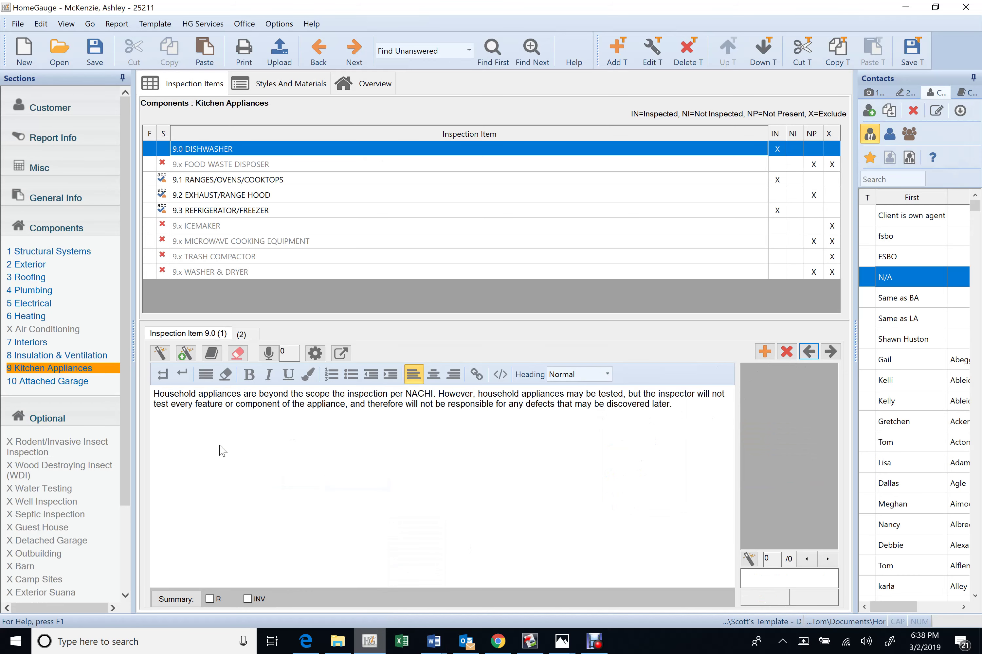
Step: Delete 'satisfactory' so the dishwasher comment reads 'appeared in working condition.'
{"action": "left_click", "coordinate": [249, 336]}
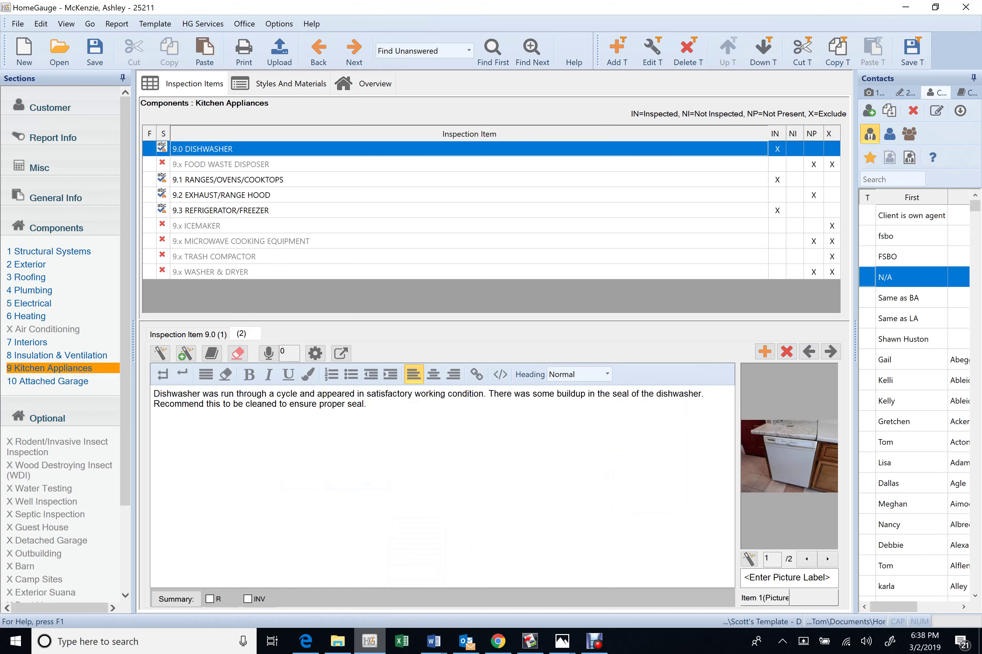
{"action": "left_click", "coordinate": [413, 393]}
{"action": "key", "text": "BackSpace"}
{"action": "key", "text": "BackSpace"}
{"action": "key", "text": "BackSpace"}
{"action": "key", "text": "BackSpace"}
{"action": "key", "text": "BackSpace"}
{"action": "key", "text": "BackSpace"}
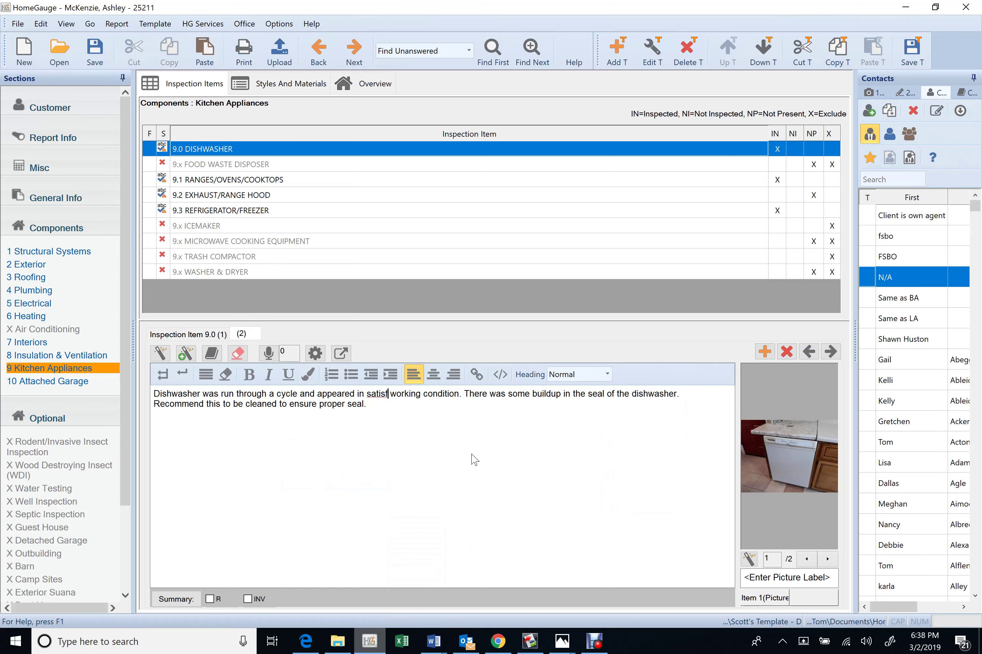
{"action": "key", "text": "BackSpace"}
{"action": "key", "text": "BackSpace"}
{"action": "key", "text": "BackSpace"}
{"action": "key", "text": "BackSpace"}
{"action": "key", "text": "BackSpace"}
{"action": "key", "text": "BackSpace"}
{"action": "key", "text": "BackSpace"}
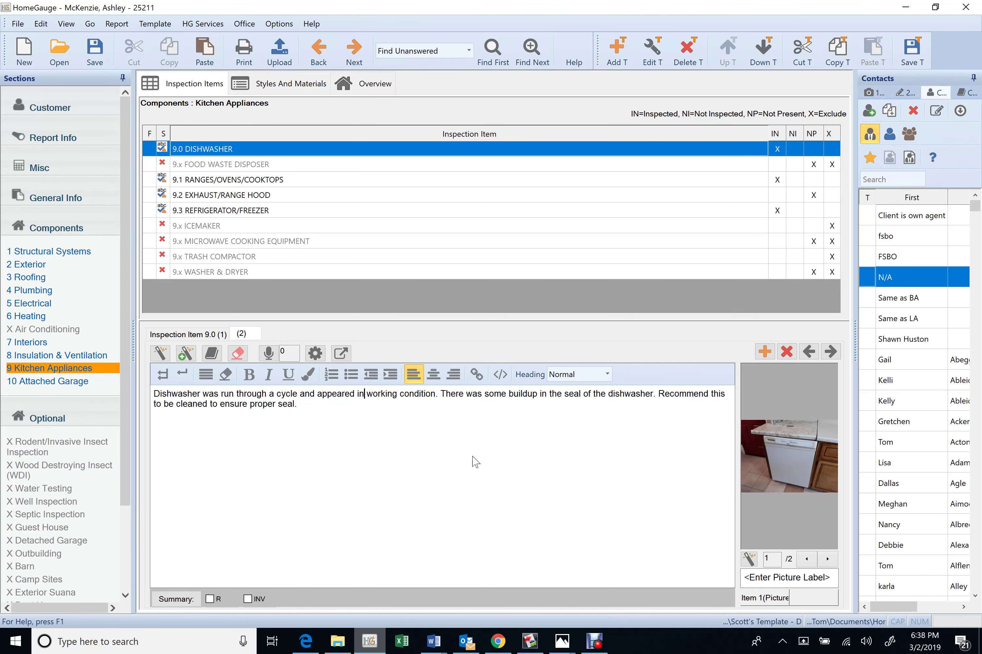
{"action": "left_click", "coordinate": [827, 559]}
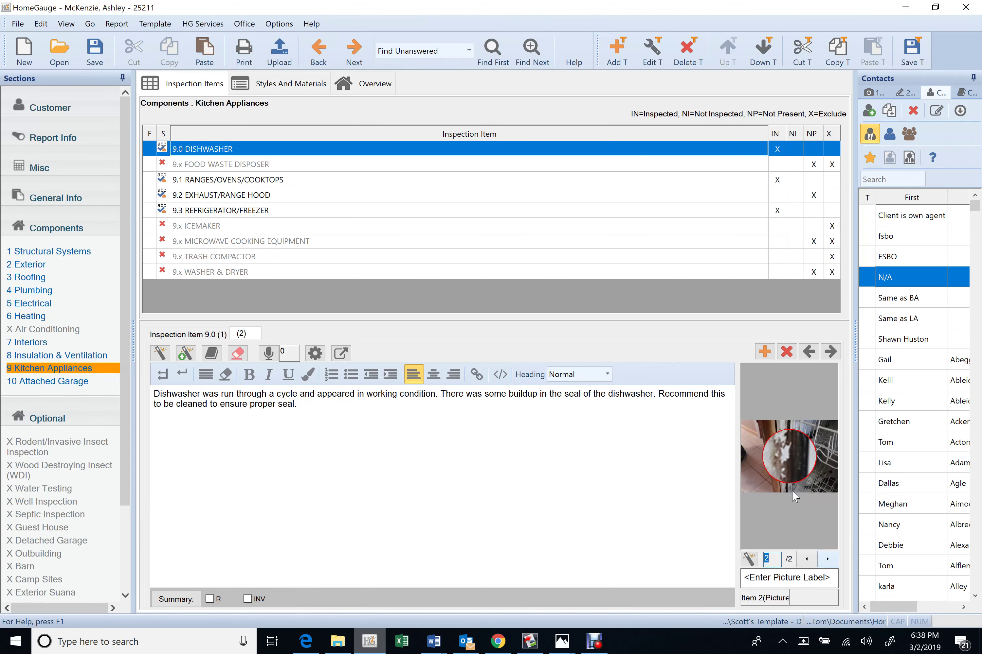
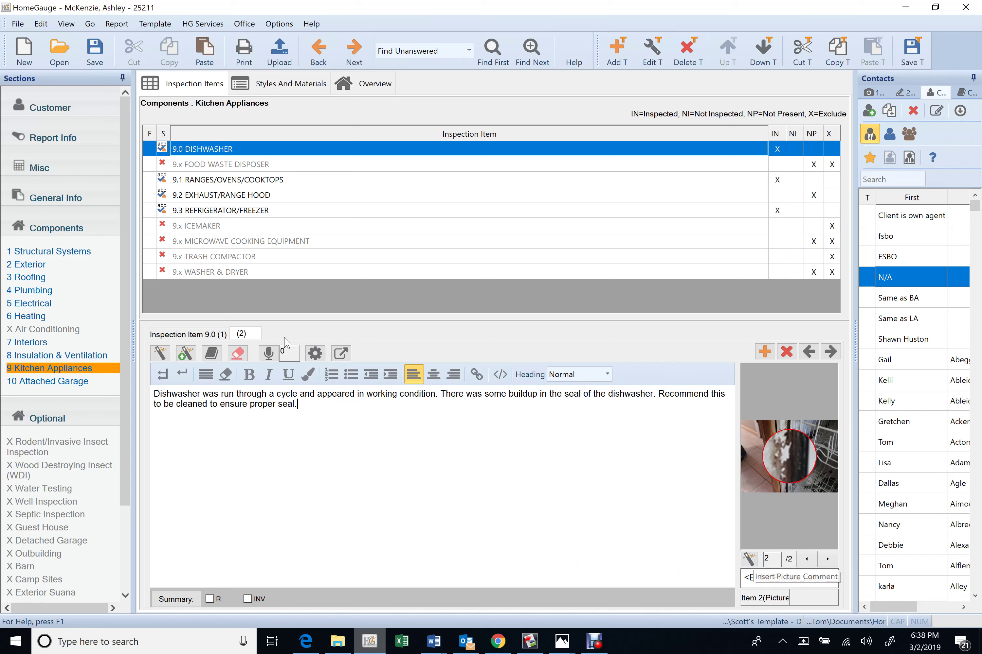
Step: Review the ranges/ovens, range hood and refrigerator comments, then bring up the Attached Garage section
{"action": "left_click", "coordinate": [257, 181]}
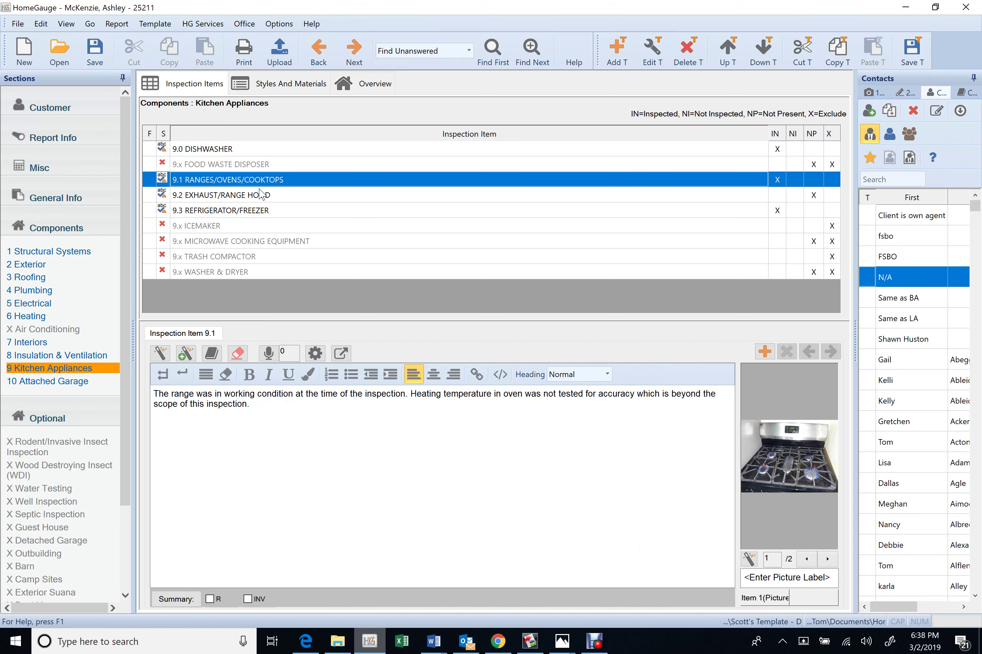
{"action": "left_click", "coordinate": [301, 196]}
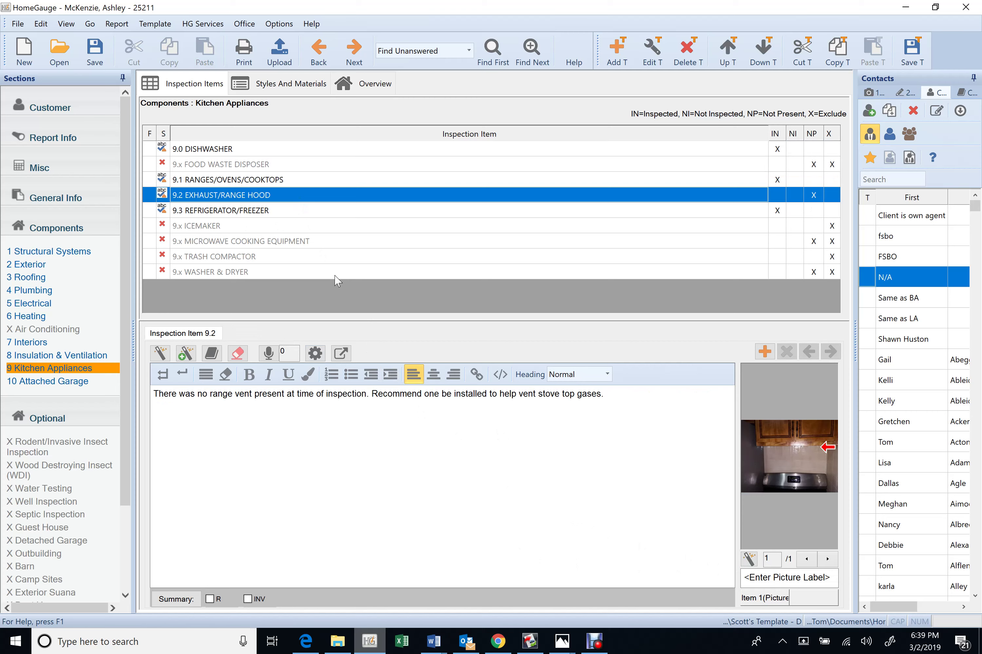
{"action": "left_click", "coordinate": [318, 221]}
{"action": "left_click", "coordinate": [323, 215]}
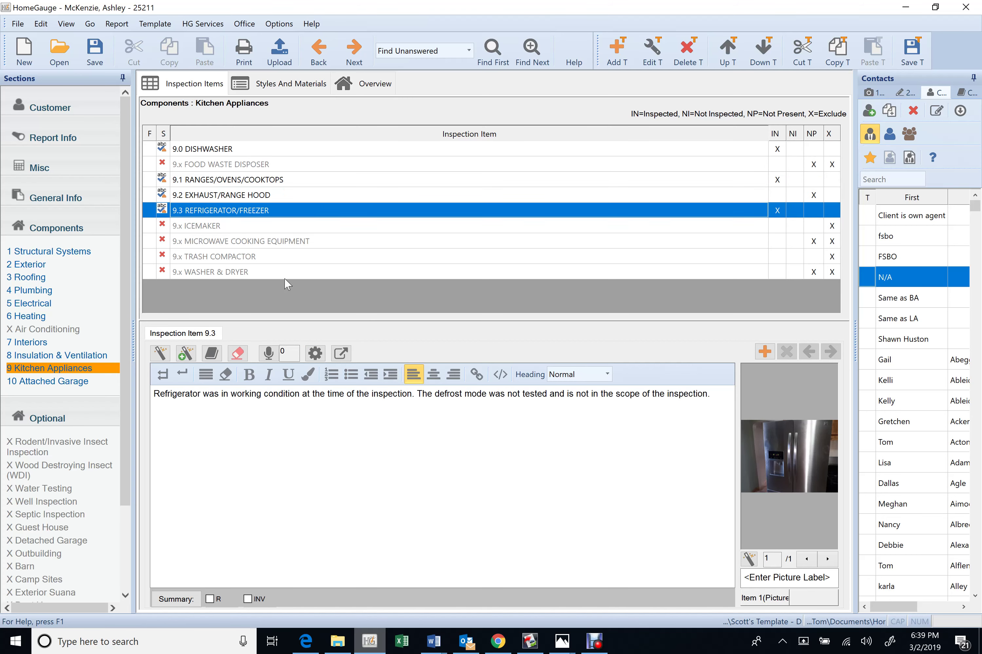
{"action": "left_click", "coordinate": [80, 382]}
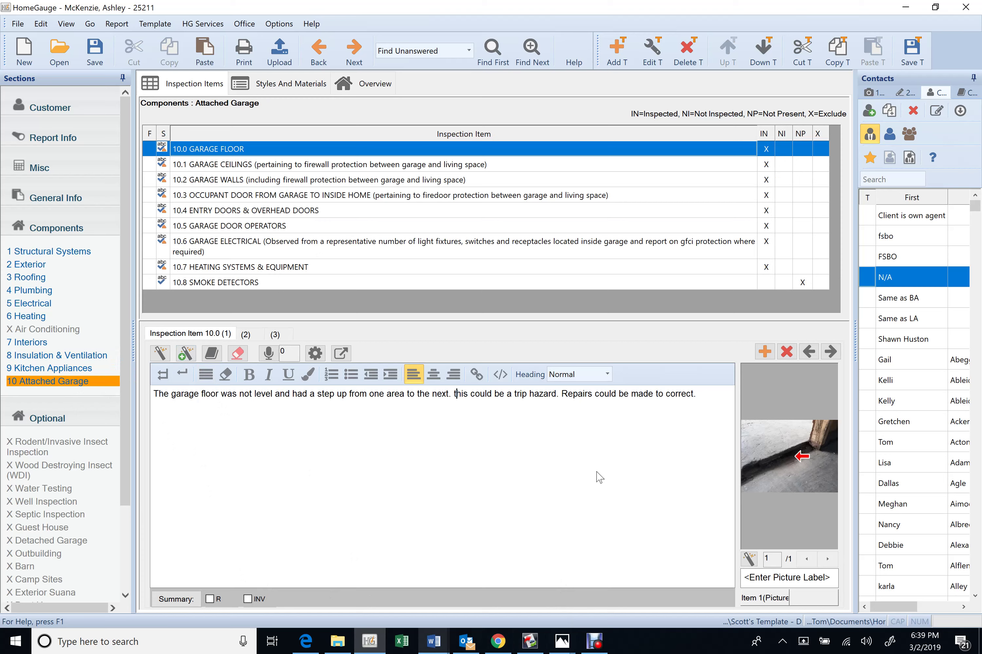
Step: Rejoin the garage floor trip-hazard comment, capitalize 'This', and mark it for the INV summary
{"action": "key", "text": "Return"}
{"action": "key", "text": "Delete"}
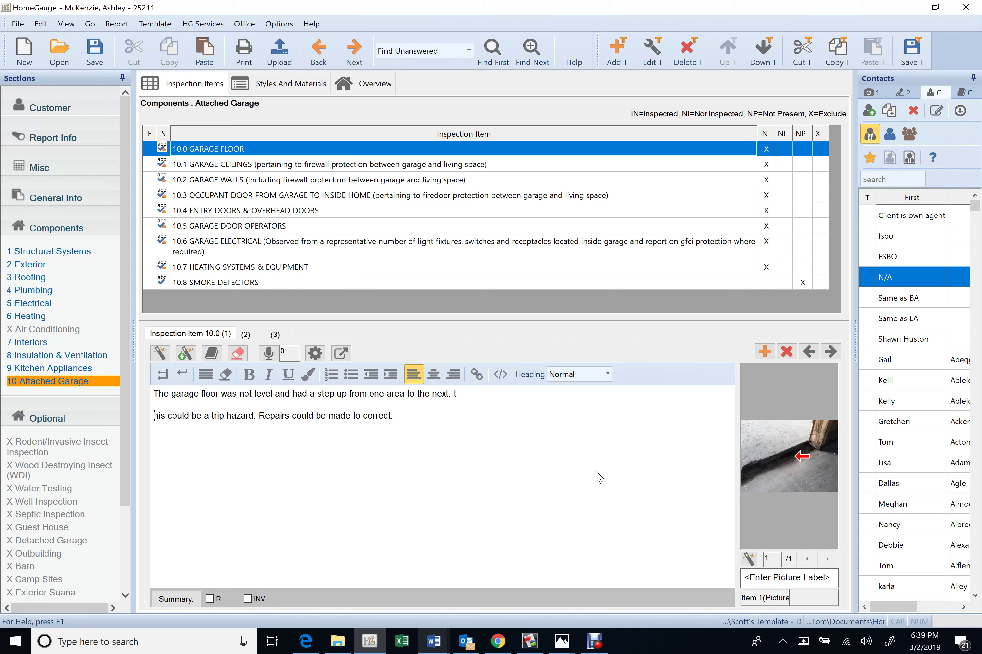
{"action": "key", "text": "BackSpace"}
{"action": "key", "text": "BackSpace"}
{"action": "type", "text": "T"}
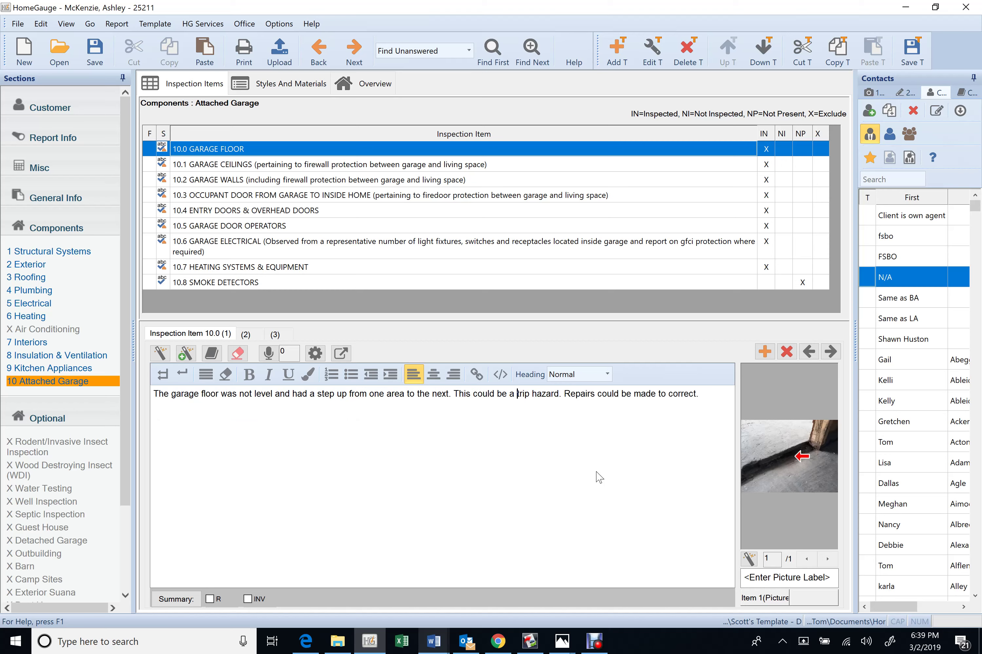
{"action": "key", "text": "Right"}
{"action": "key", "text": "Right"}
{"action": "key", "text": "Right"}
{"action": "key", "text": "Right"}
{"action": "key", "text": "Right"}
{"action": "key", "text": "Right"}
{"action": "key", "text": "Right"}
{"action": "key", "text": "Right"}
{"action": "key", "text": "Right"}
{"action": "key", "text": "Right"}
{"action": "key", "text": "Right"}
{"action": "left_click", "coordinate": [260, 600]}
{"action": "left_click", "coordinate": [256, 334]}
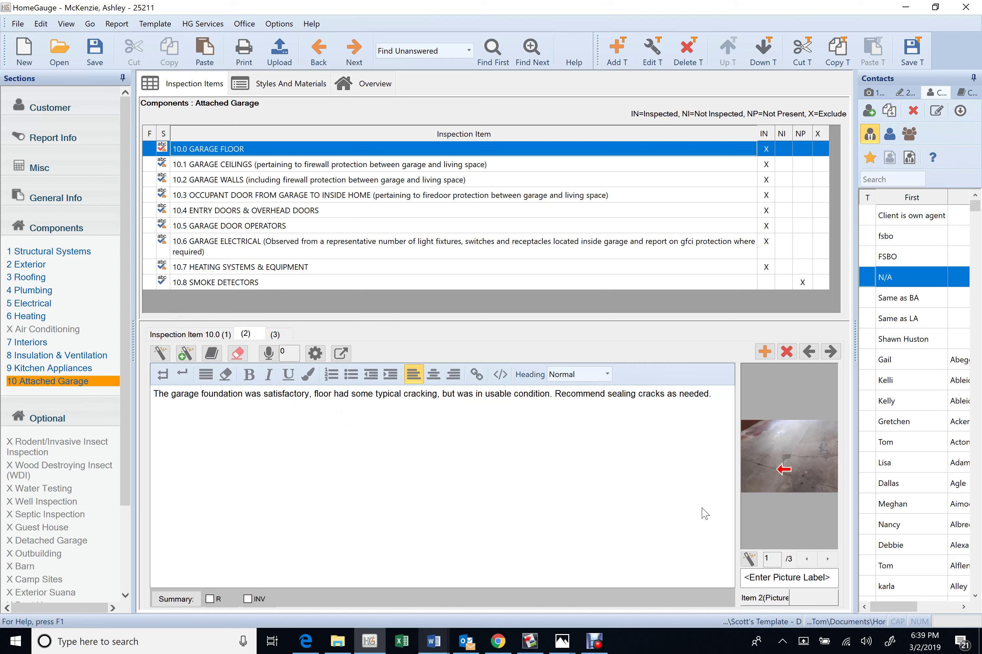
Step: Reword the second garage floor comment, dropping 'was satisfactory, floor' and 'typical', to say settling cracks
{"action": "key", "text": "BackSpace"}
{"action": "key", "text": "BackSpace"}
{"action": "key", "text": "BackSpace"}
{"action": "key", "text": "BackSpace"}
{"action": "key", "text": "Delete"}
{"action": "key", "text": "Delete"}
{"action": "key", "text": "Delete"}
{"action": "key", "text": "Delete"}
{"action": "key", "text": "Delete"}
{"action": "key", "text": "Delete"}
{"action": "key", "text": "Delete"}
{"action": "key", "text": "Delete"}
{"action": "key", "text": "Delete"}
{"action": "key", "text": "Delete"}
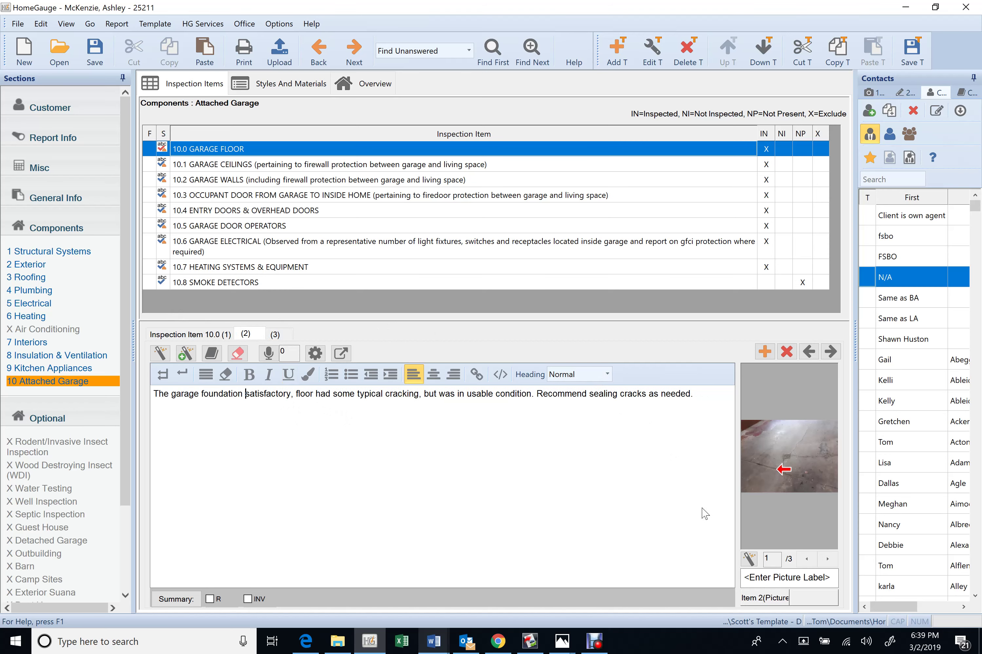
{"action": "key", "text": "Delete"}
{"action": "key", "text": "Delete"}
{"action": "key", "text": "Delete"}
{"action": "key", "text": "Delete"}
{"action": "key", "text": "Delete"}
{"action": "key", "text": "Delete"}
{"action": "key", "text": "Delete"}
{"action": "key", "text": "Delete"}
{"action": "key", "text": "Delete"}
{"action": "key", "text": "Delete"}
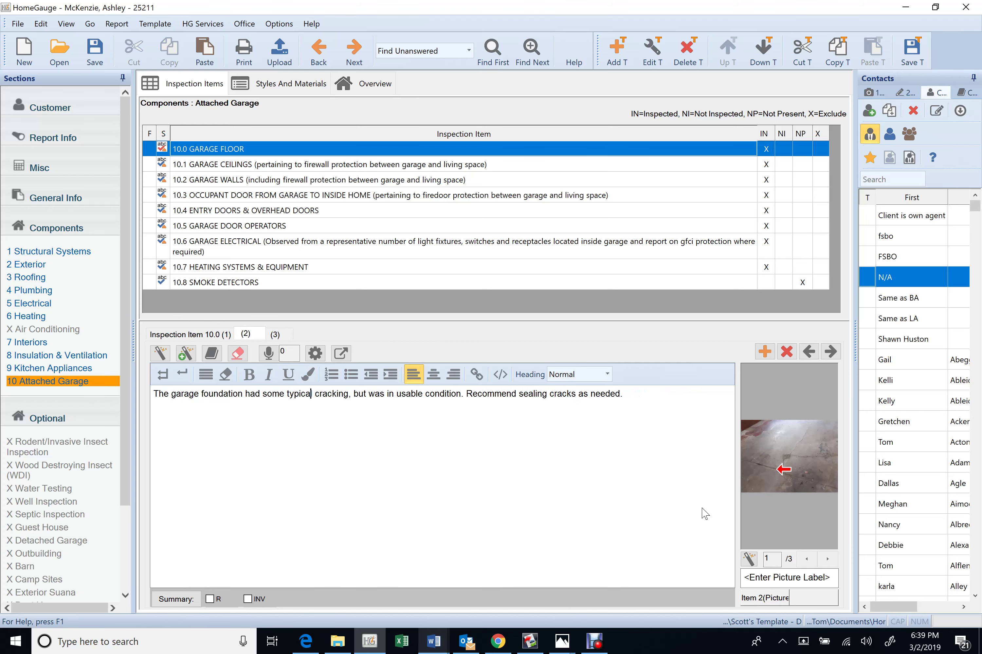
{"action": "key", "text": "Delete"}
{"action": "key", "text": "Delete"}
{"action": "key", "text": "BackSpace"}
{"action": "key", "text": "BackSpace"}
{"action": "key", "text": "BackSpace"}
{"action": "key", "text": "BackSpace"}
{"action": "key", "text": "BackSpace"}
{"action": "key", "text": "BackSpace"}
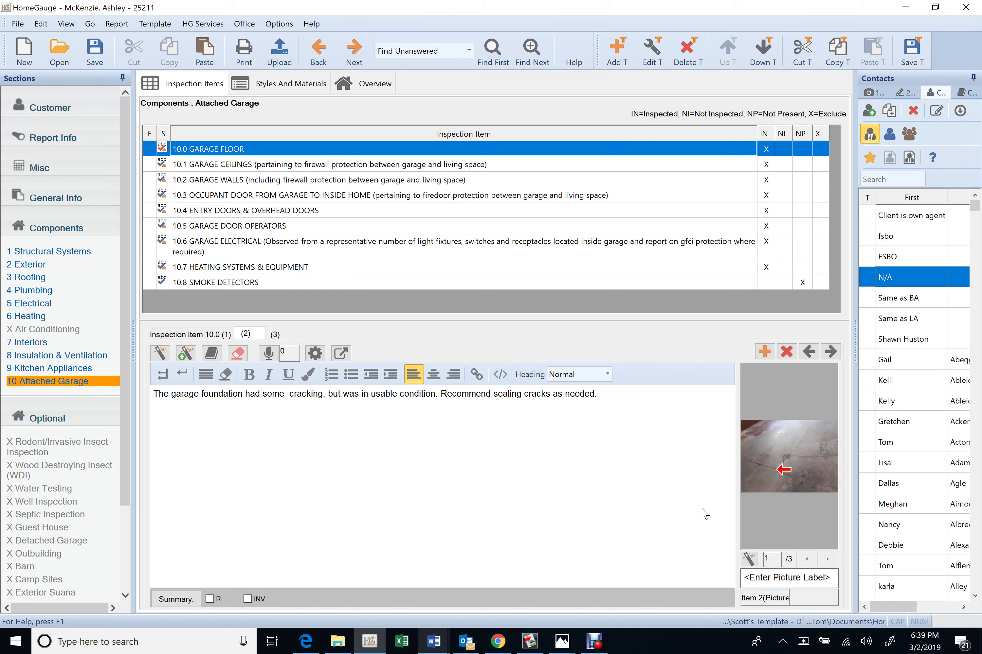
{"action": "type", "text": "settling"}
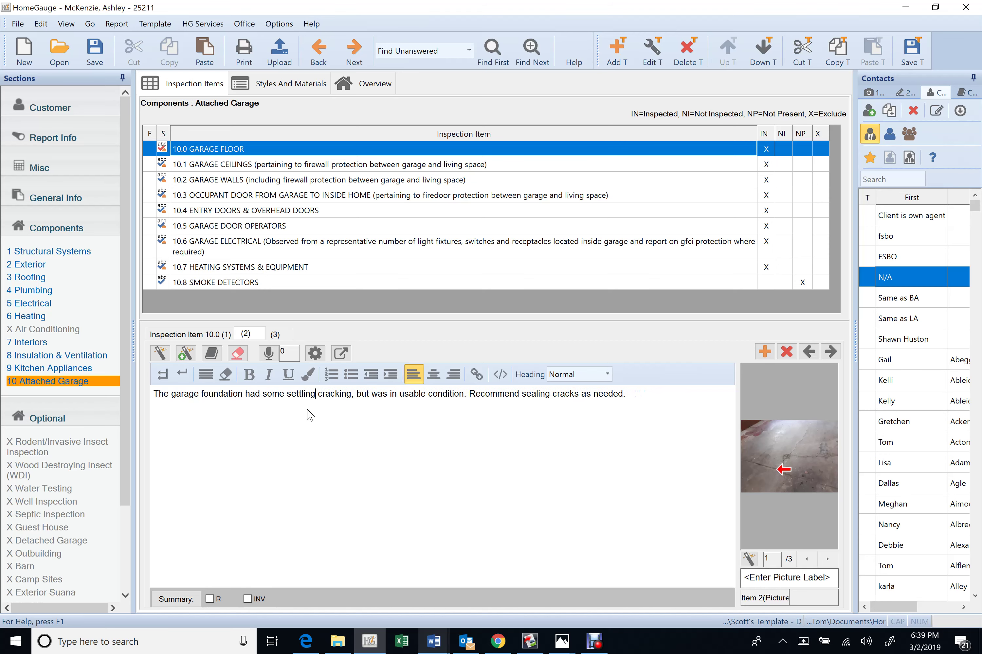
{"action": "double_click", "coordinate": [826, 560]}
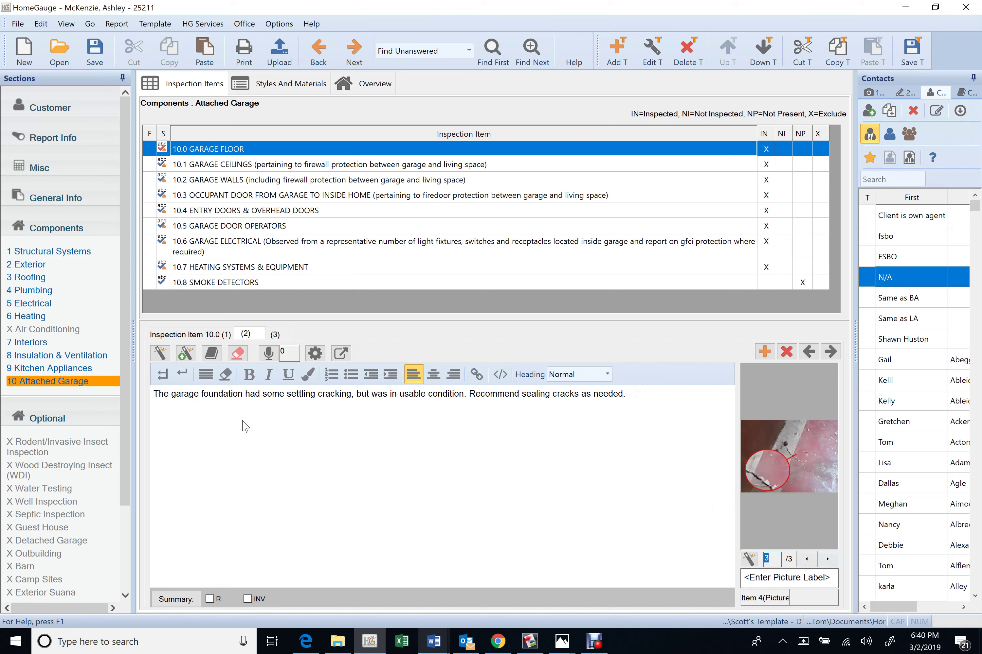
{"action": "left_click", "coordinate": [353, 394]}
{"action": "key", "text": "BackSpace"}
{"action": "key", "text": "BackSpace"}
{"action": "key", "text": "BackSpace"}
{"action": "type", "text": "s"}
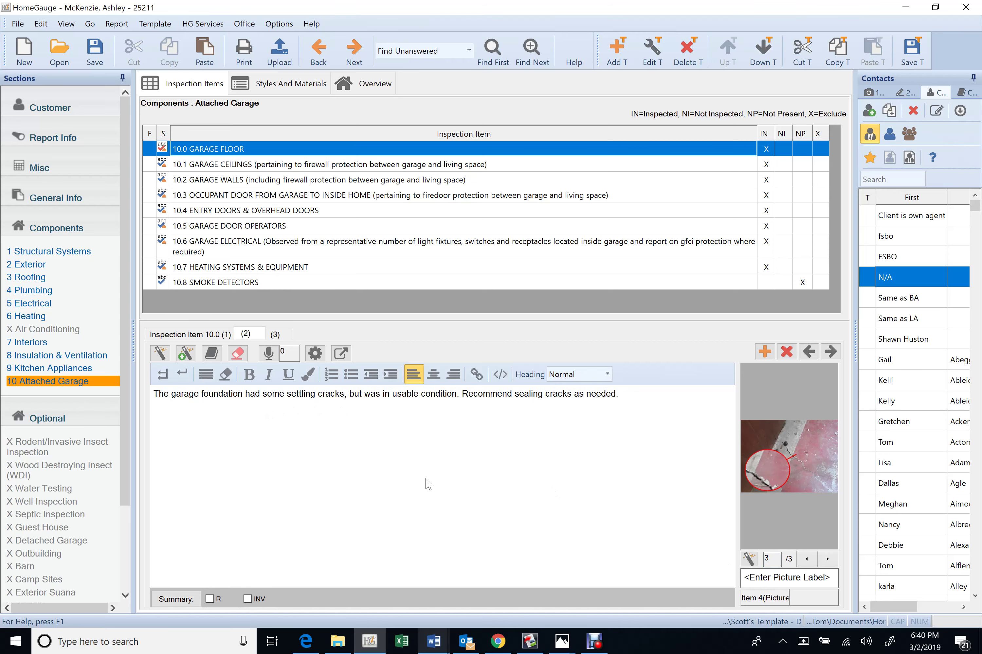
Step: Cut ' over for safety' so the third floor comment ends 'removed and sealed.'
{"action": "left_click", "coordinate": [274, 334]}
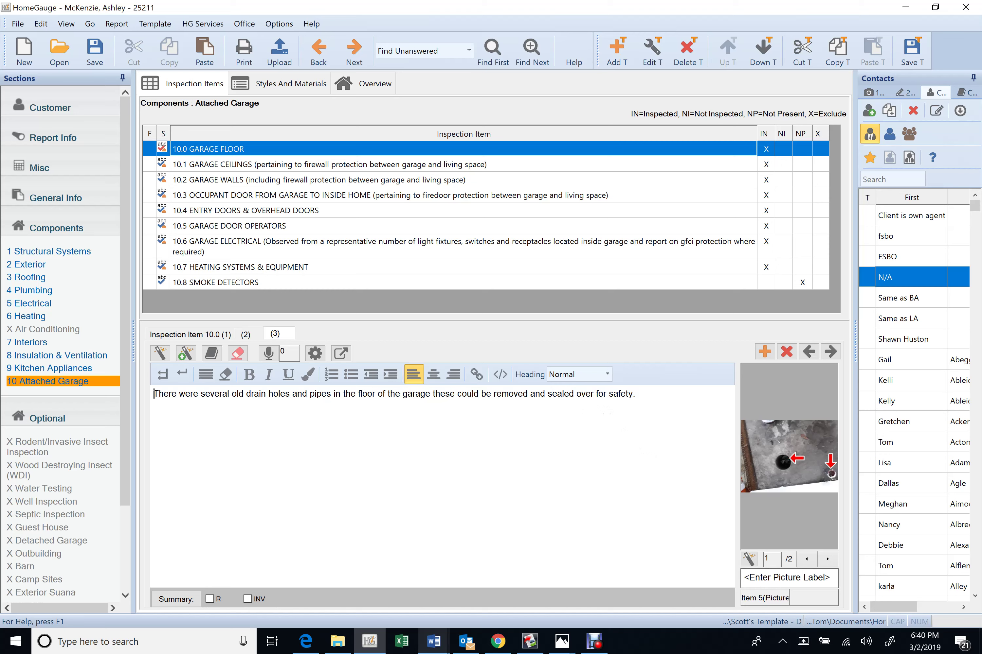
{"action": "key", "text": "shift+Left"}
{"action": "key", "text": "shift+Left"}
{"action": "key", "text": "shift+Left"}
{"action": "key", "text": "shift+Left"}
{"action": "key", "text": "shift+Left"}
{"action": "key", "text": "shift+Left"}
{"action": "key", "text": "shift+Left"}
{"action": "key", "text": "shift+Left"}
{"action": "key", "text": "shift+Left"}
{"action": "key", "text": "shift+Left"}
{"action": "key", "text": "shift+Left"}
{"action": "key", "text": "shift+Left"}
{"action": "key", "text": "shift+Left"}
{"action": "key", "text": "shift+Left"}
{"action": "key", "text": "shift+Left"}
{"action": "key", "text": "shift+Left"}
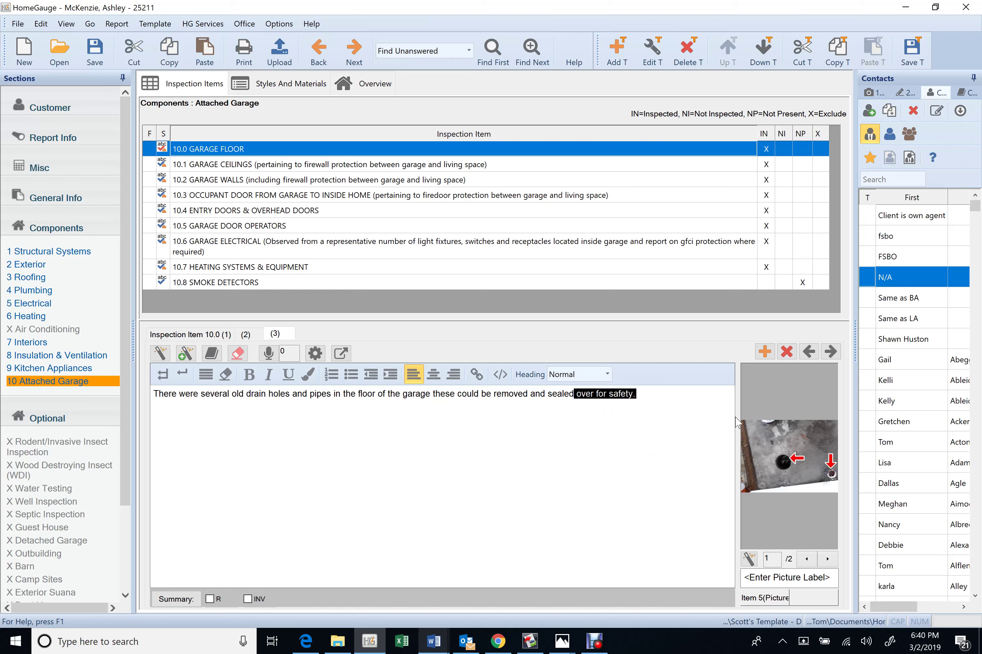
{"action": "key", "text": "BackSpace"}
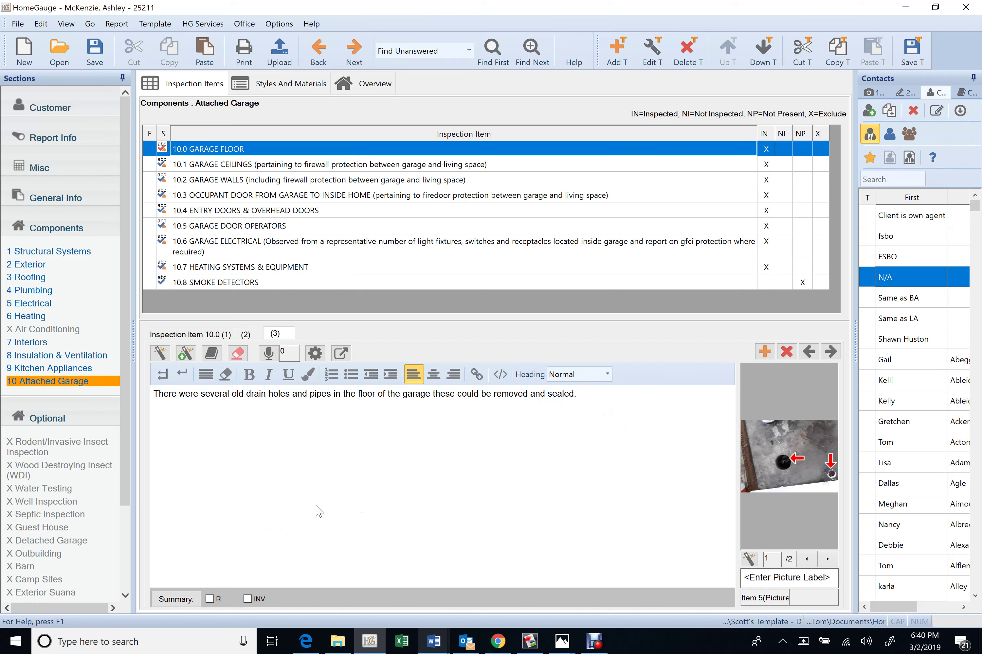
{"action": "left_click", "coordinate": [238, 169]}
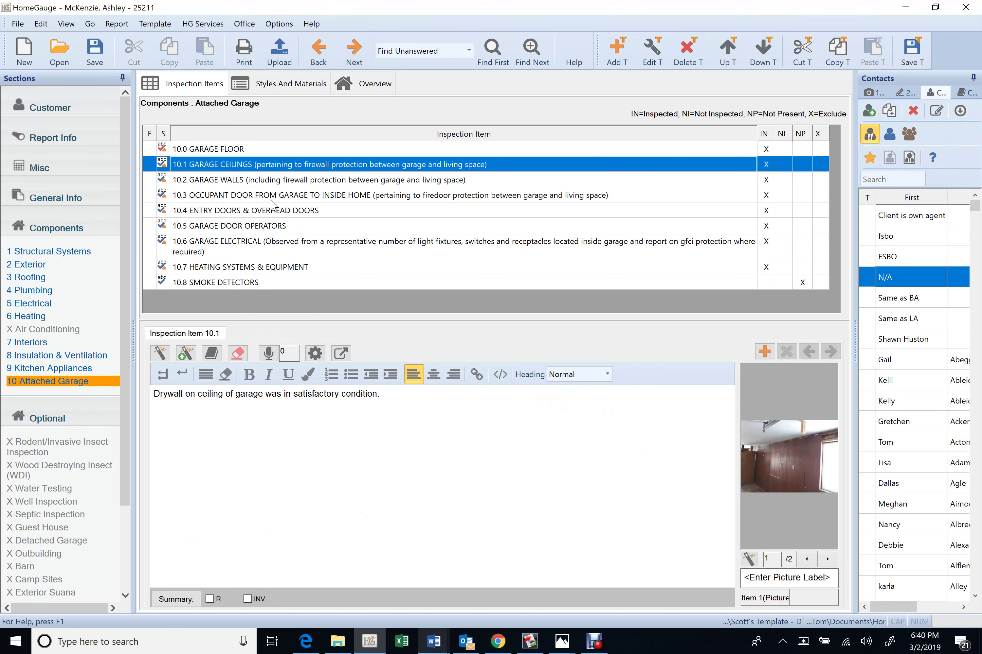
Step: Review garage walls, then mark the occupant door from garage to home comment INV
{"action": "left_click", "coordinate": [272, 180]}
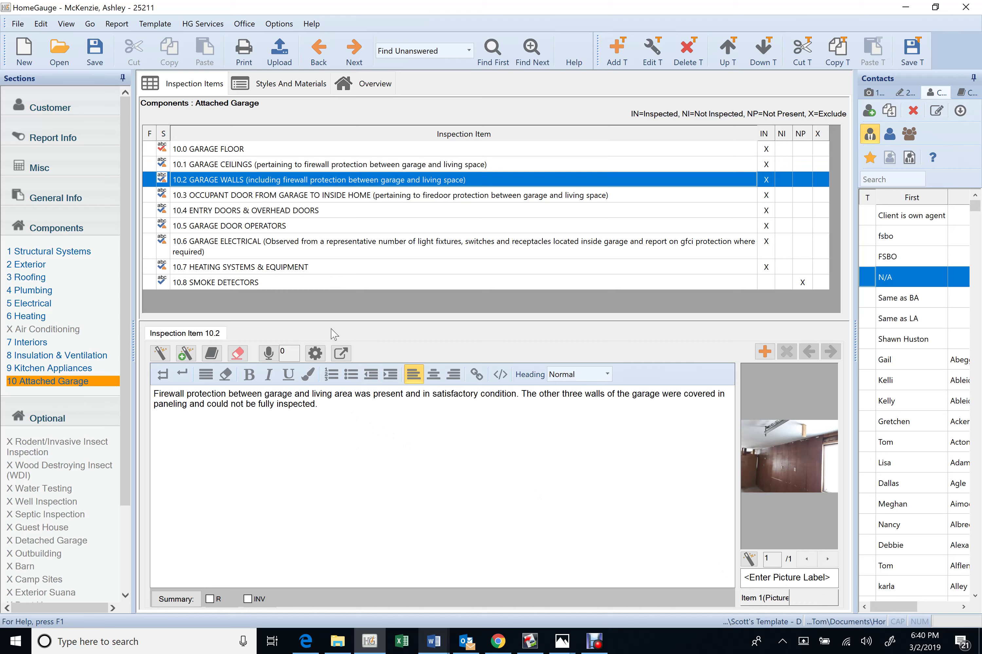
{"action": "left_click", "coordinate": [343, 196]}
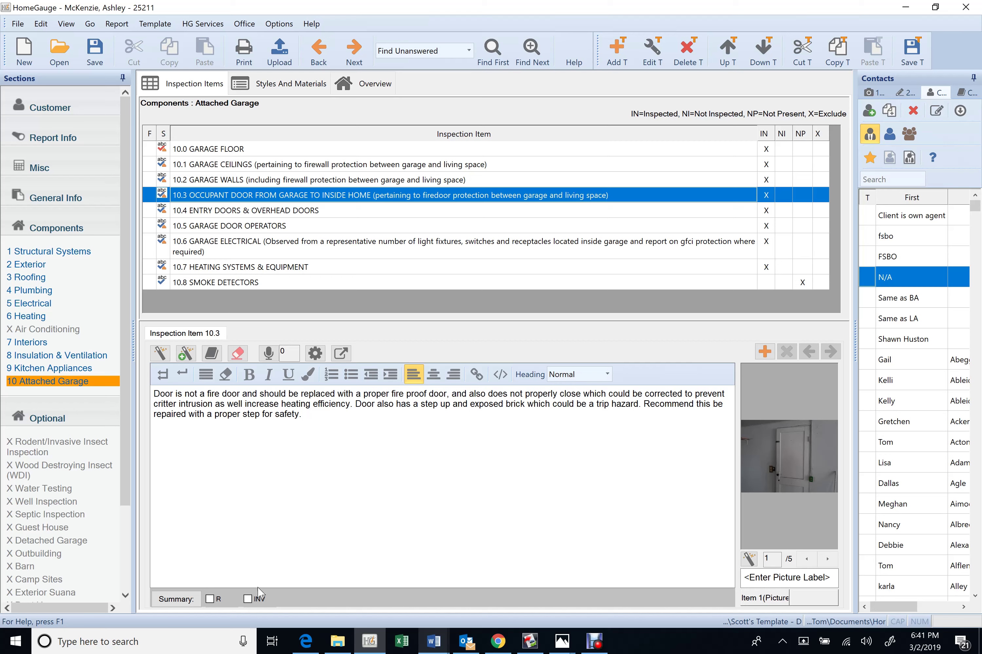
{"action": "left_click", "coordinate": [247, 599]}
{"action": "left_click", "coordinate": [827, 560]}
{"action": "left_click", "coordinate": [828, 560]}
{"action": "left_click", "coordinate": [828, 560]}
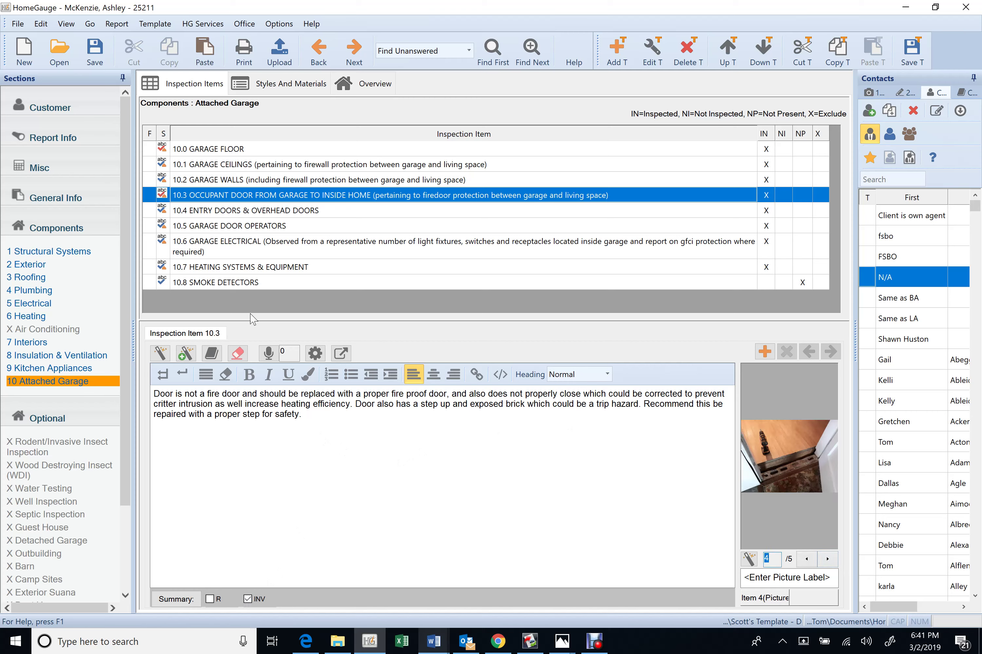
{"action": "left_click", "coordinate": [280, 211]}
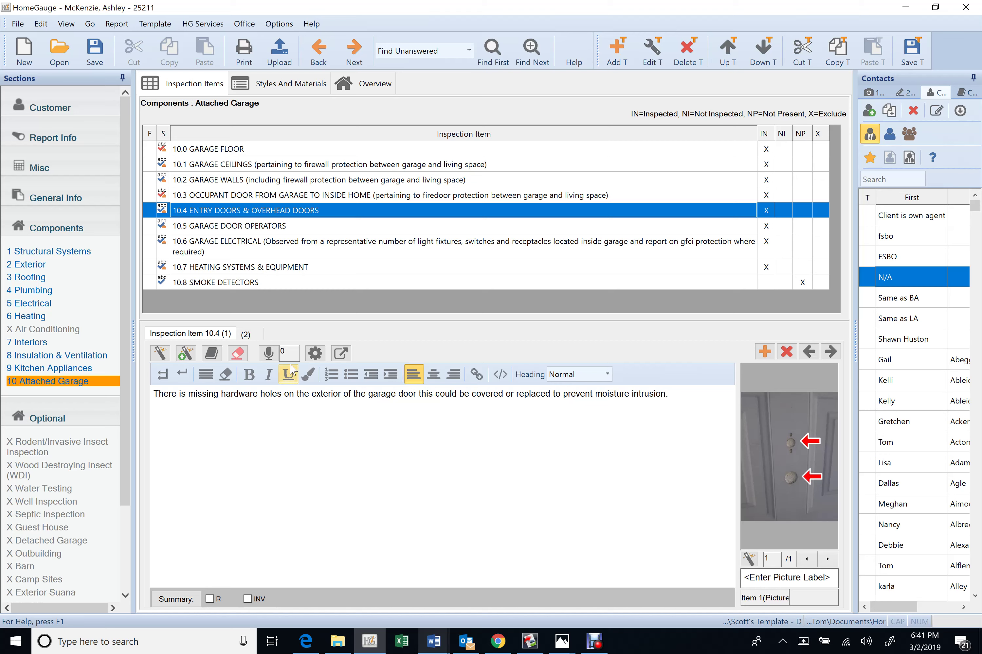
Step: Check the second entry door comment and mark the garage door operator comment INV
{"action": "left_click", "coordinate": [245, 335]}
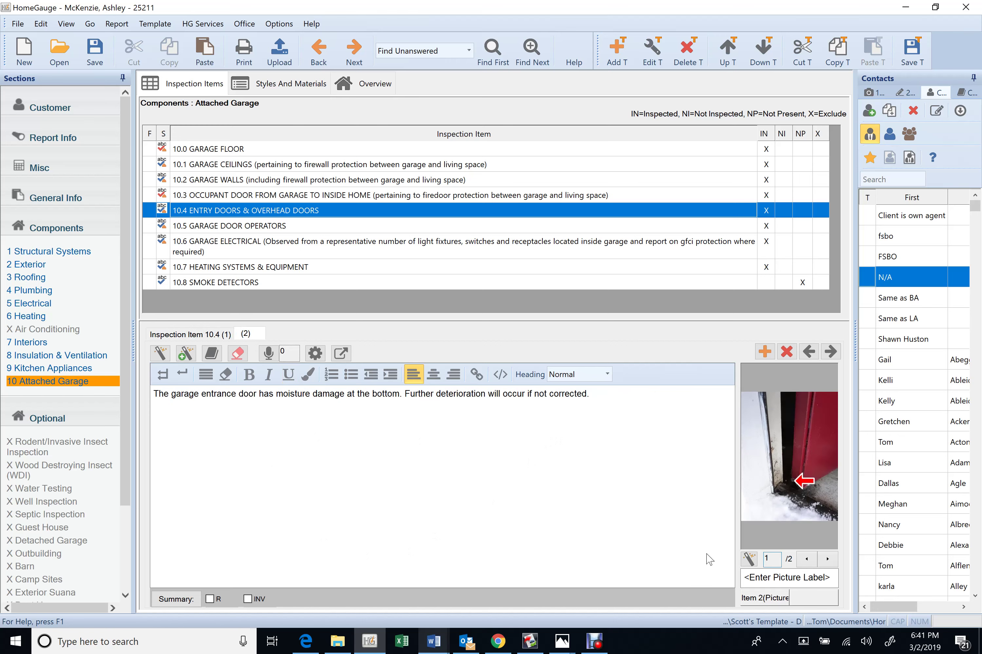
{"action": "left_click", "coordinate": [828, 558]}
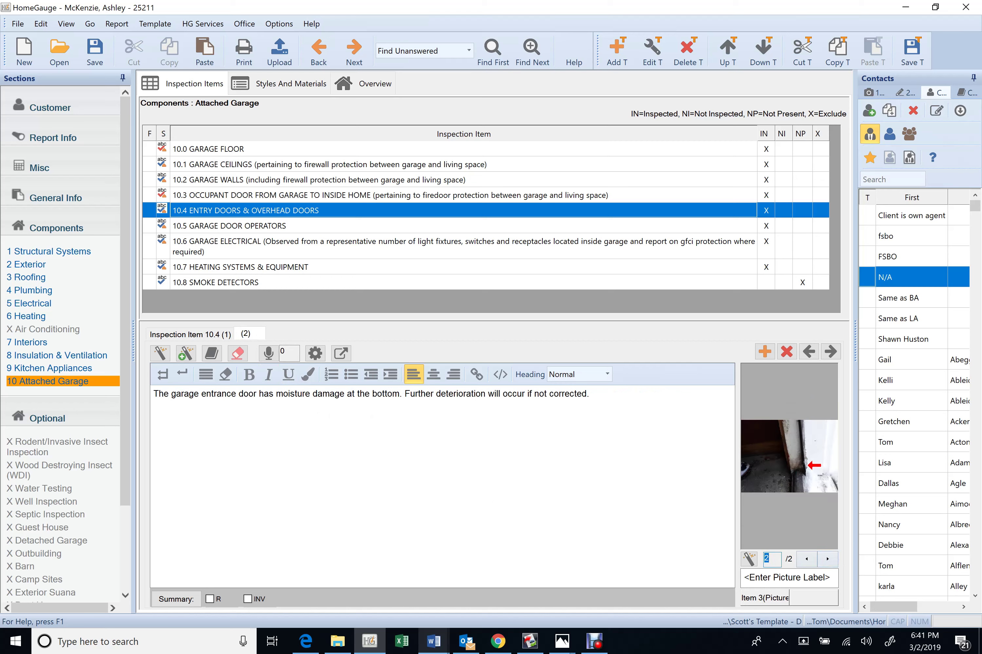
{"action": "left_click", "coordinate": [244, 228]}
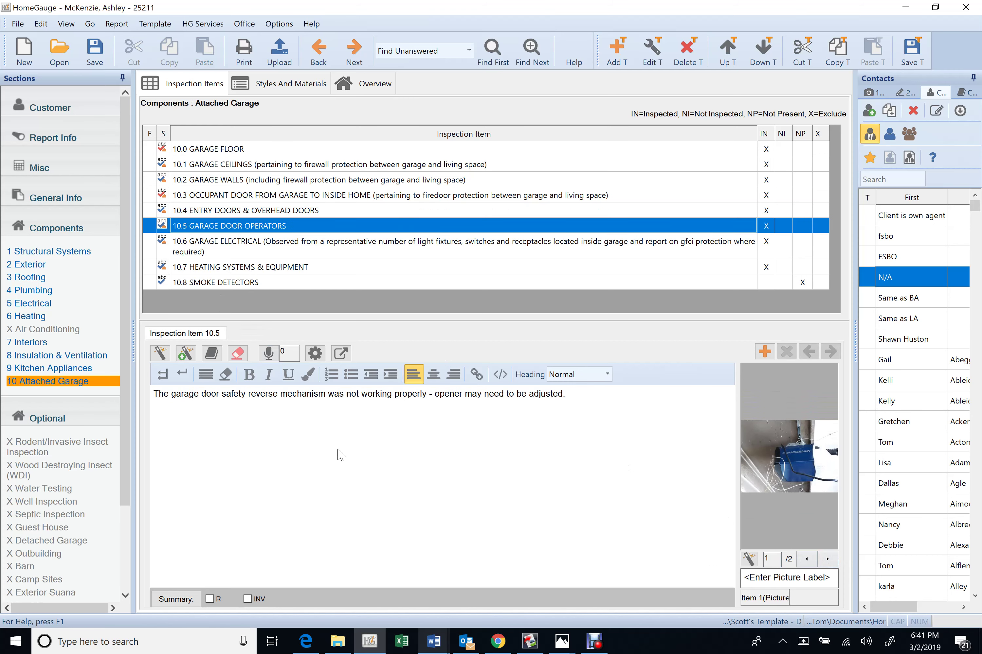
{"action": "left_click", "coordinate": [257, 598]}
Step: Mark the garage electrical outlets comment R and view its second comment
{"action": "left_click", "coordinate": [282, 267]}
{"action": "key", "text": "Up"}
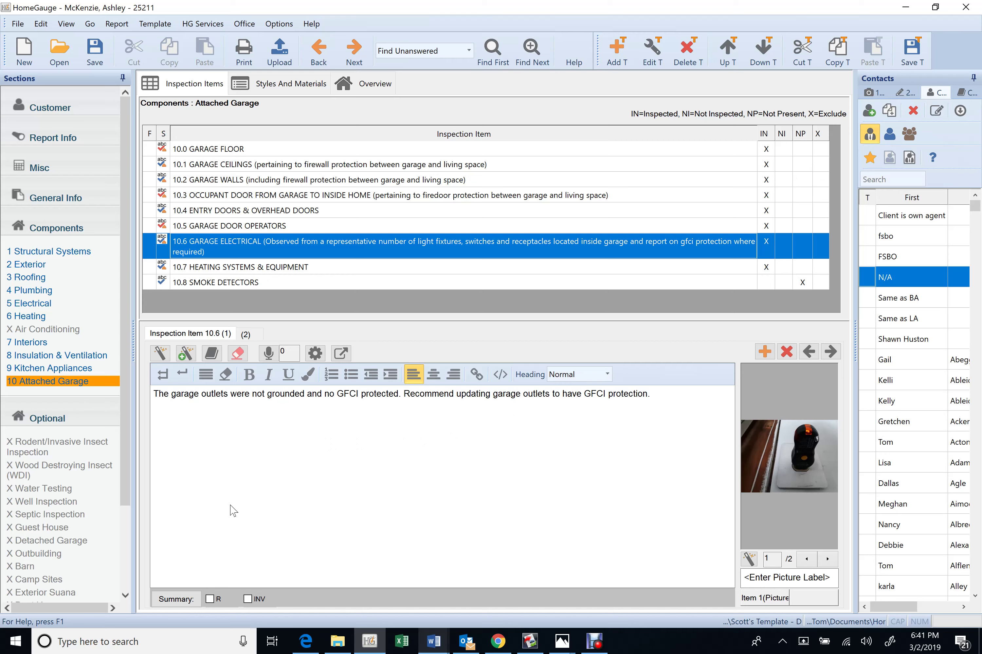
{"action": "left_click", "coordinate": [219, 599]}
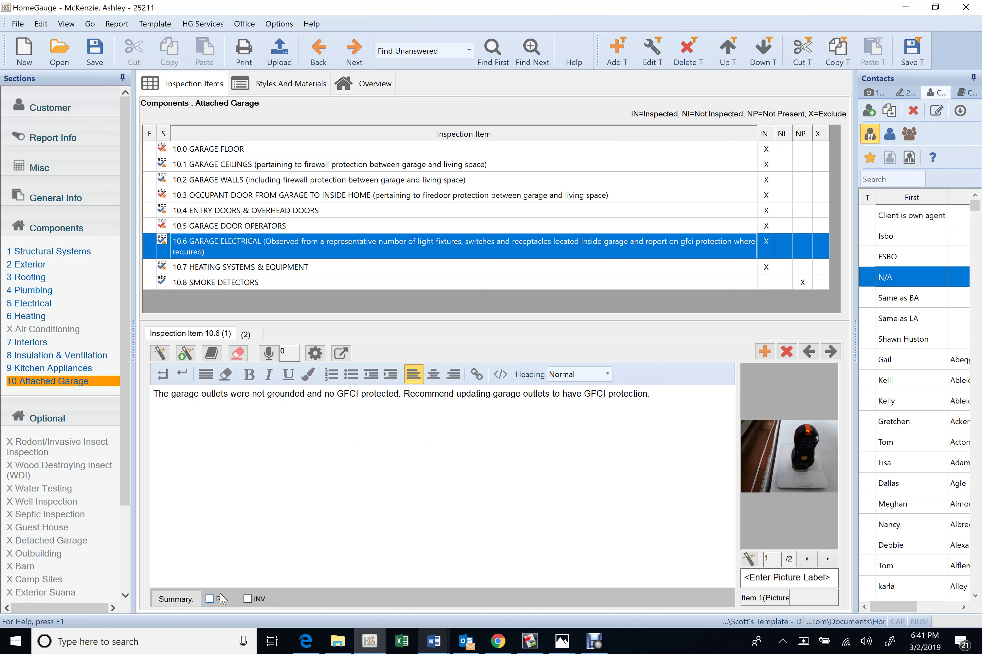
{"action": "left_click", "coordinate": [246, 335]}
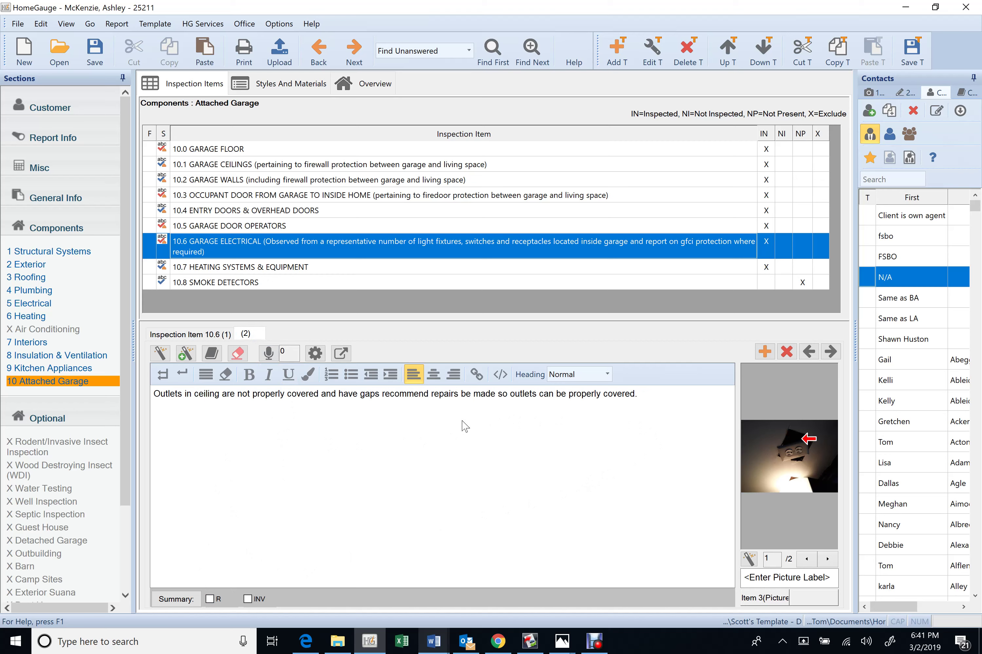
{"action": "left_click", "coordinate": [313, 269]}
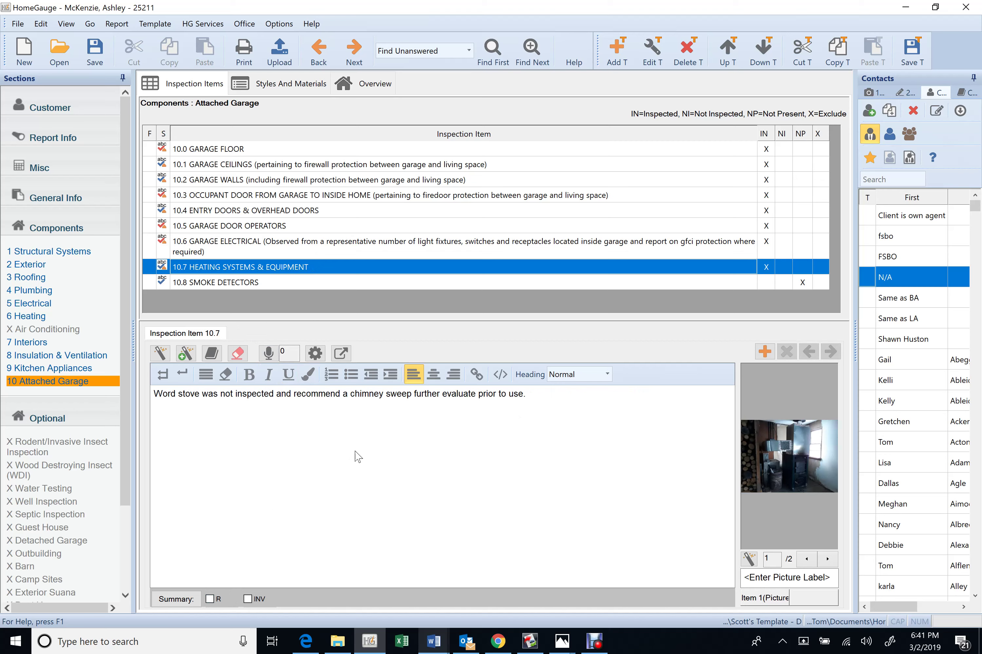
Step: Erase the wood stove comment from the Heating Systems & Equipment item
{"action": "left_click", "coordinate": [828, 560]}
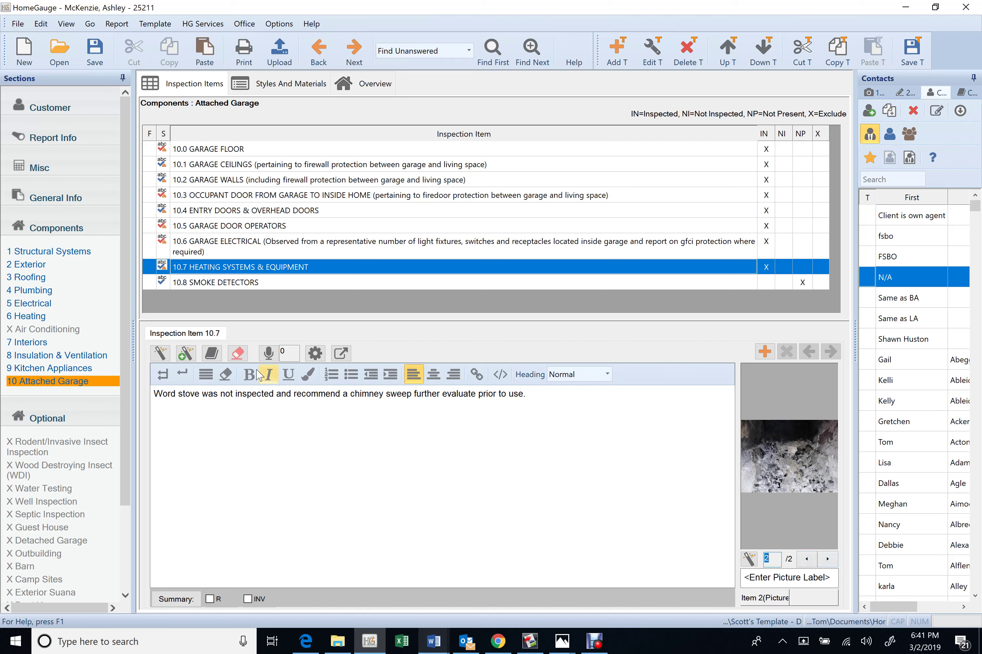
{"action": "left_click", "coordinate": [247, 353]}
{"action": "left_click", "coordinate": [526, 349]}
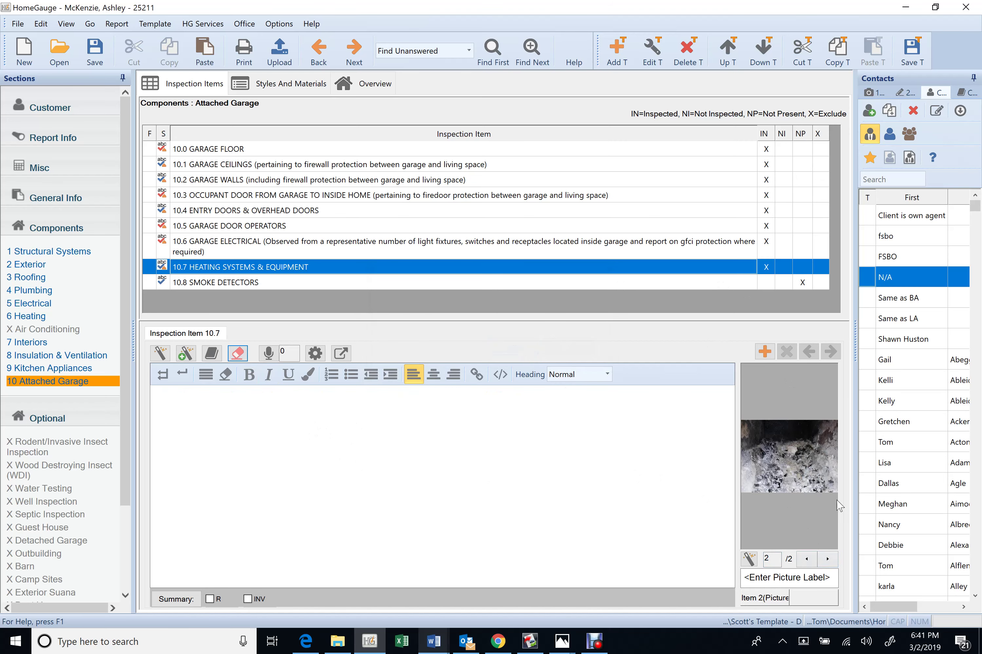
Step: Delete both heating photos and mark item 10.7 as Excluded
{"action": "right_click", "coordinate": [789, 451]}
{"action": "left_click", "coordinate": [825, 419]}
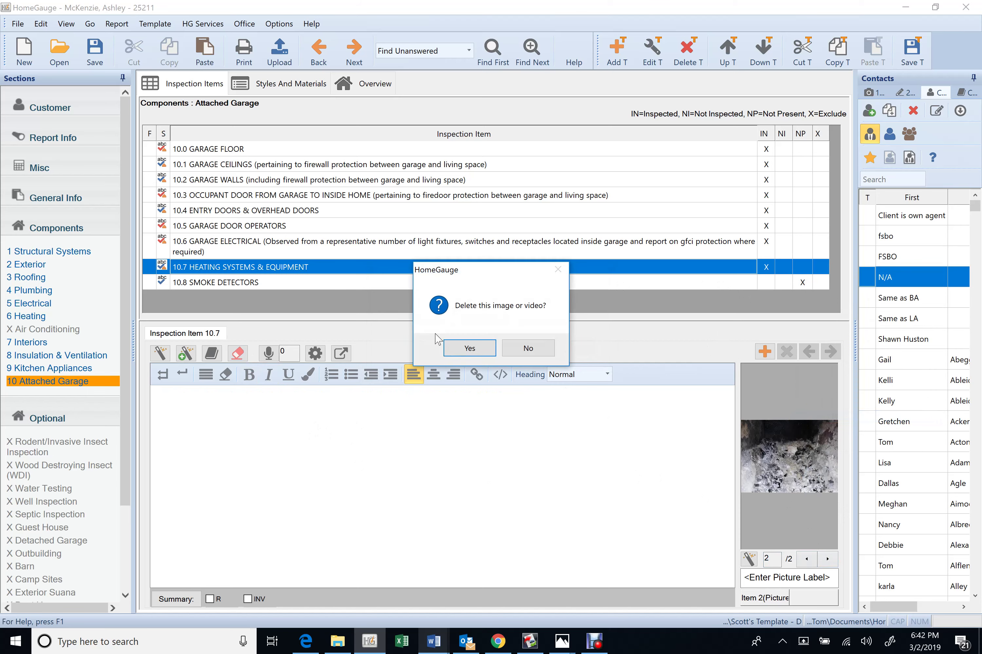
{"action": "left_click", "coordinate": [459, 354]}
{"action": "right_click", "coordinate": [763, 469]}
{"action": "left_click", "coordinate": [840, 437]}
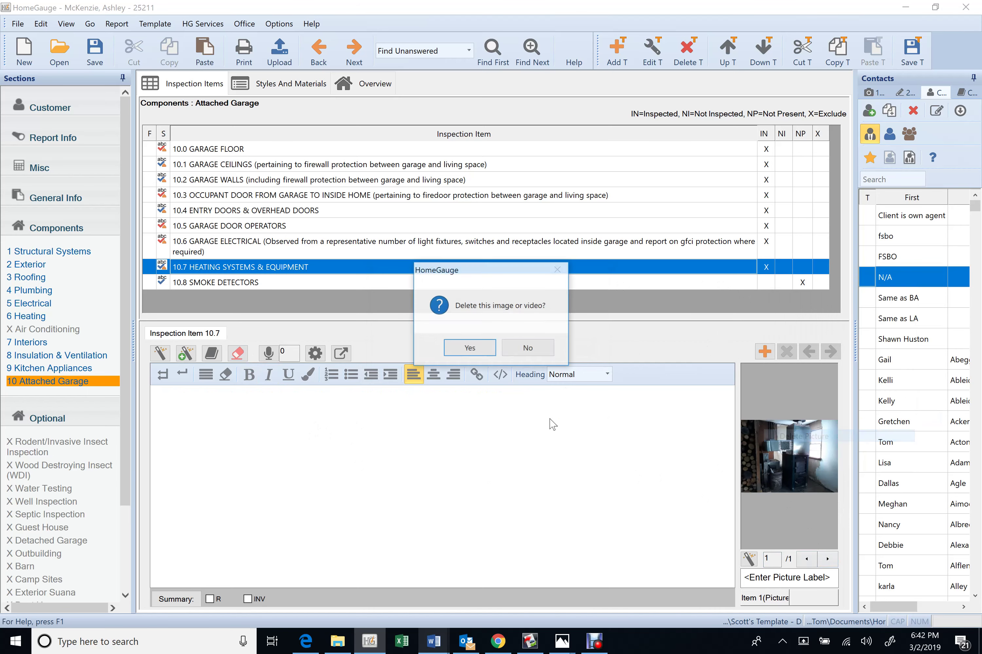
{"action": "left_click", "coordinate": [469, 348]}
{"action": "left_click", "coordinate": [818, 267]}
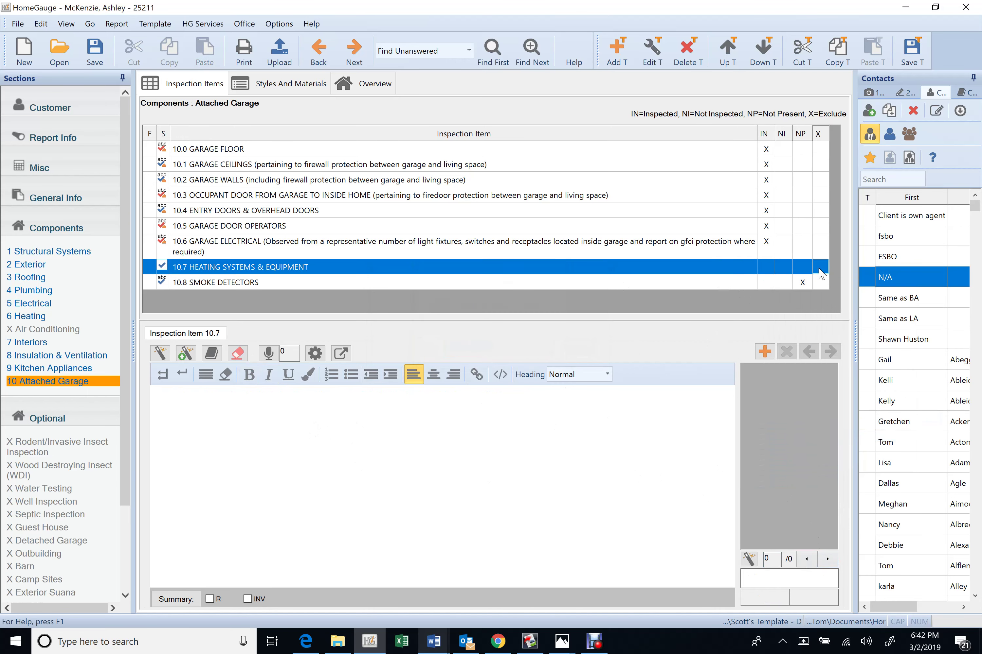
{"action": "left_click", "coordinate": [242, 282]}
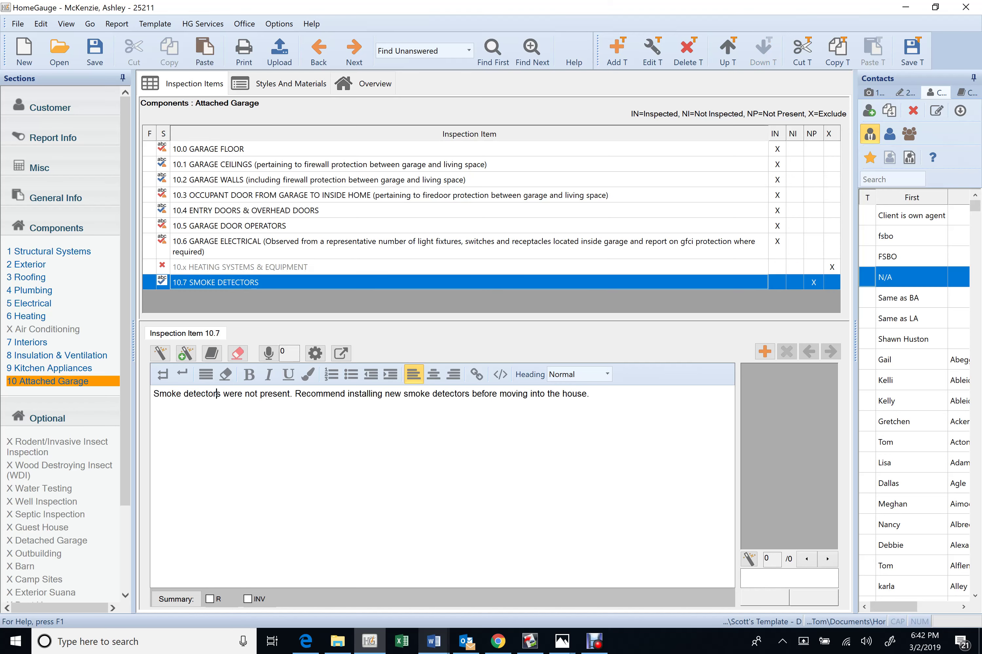
Step: Make the comment 'Smoke detector was not present. Recommend installing new smoke detector.' and save the report
{"action": "type", "text": "wa"}
{"action": "key", "text": "Delete"}
{"action": "key", "text": "Delete"}
{"action": "key", "text": "Delete"}
{"action": "key", "text": "Delete"}
{"action": "key", "text": "Delete"}
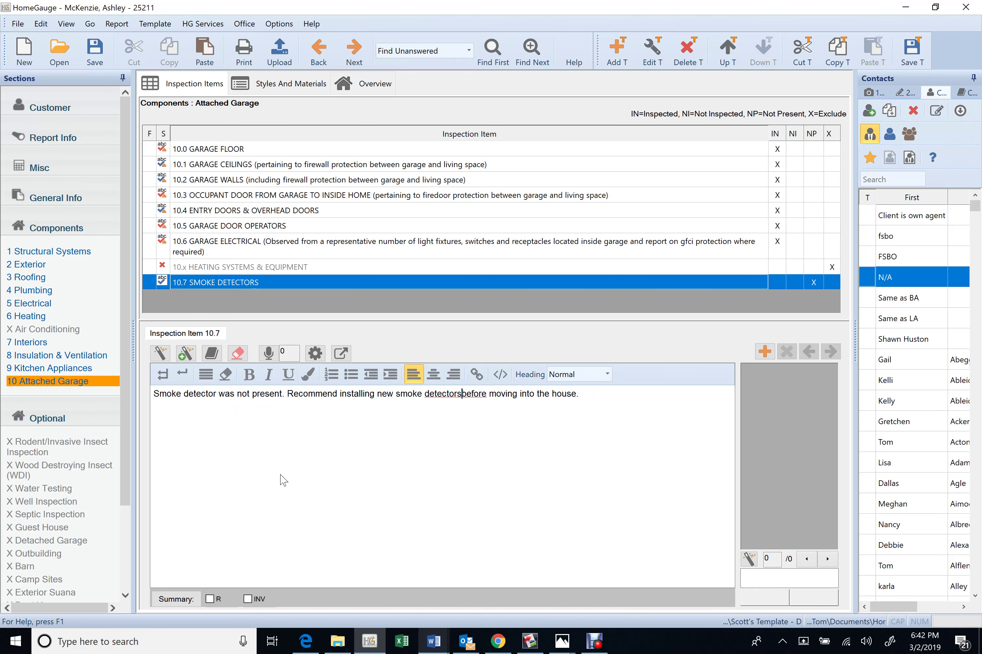
{"action": "key", "text": "BackSpace"}
{"action": "key", "text": "BackSpace"}
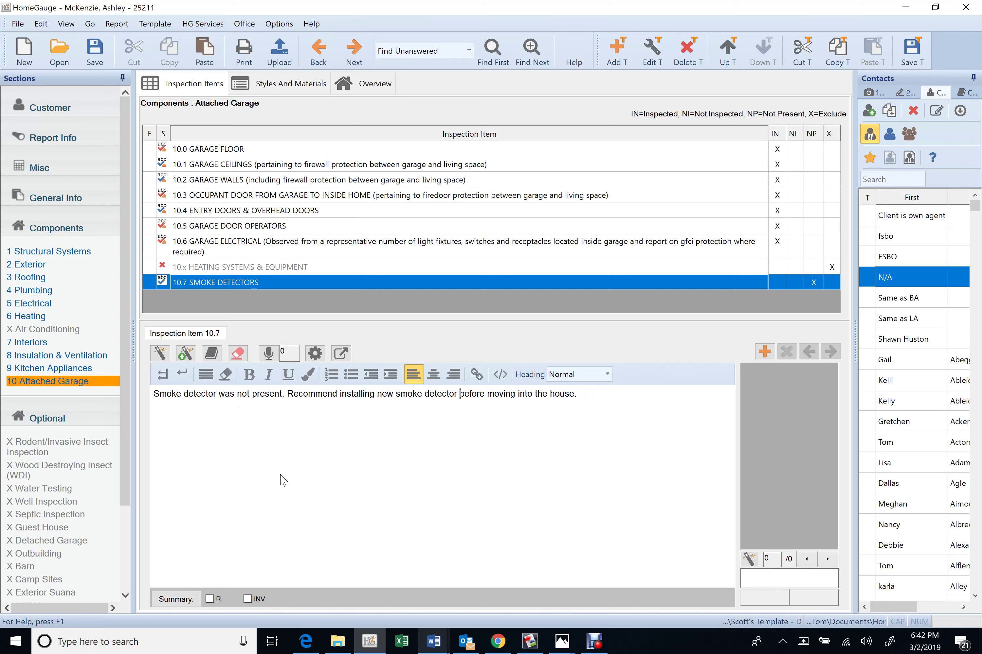
{"action": "key", "text": "BackSpace"}
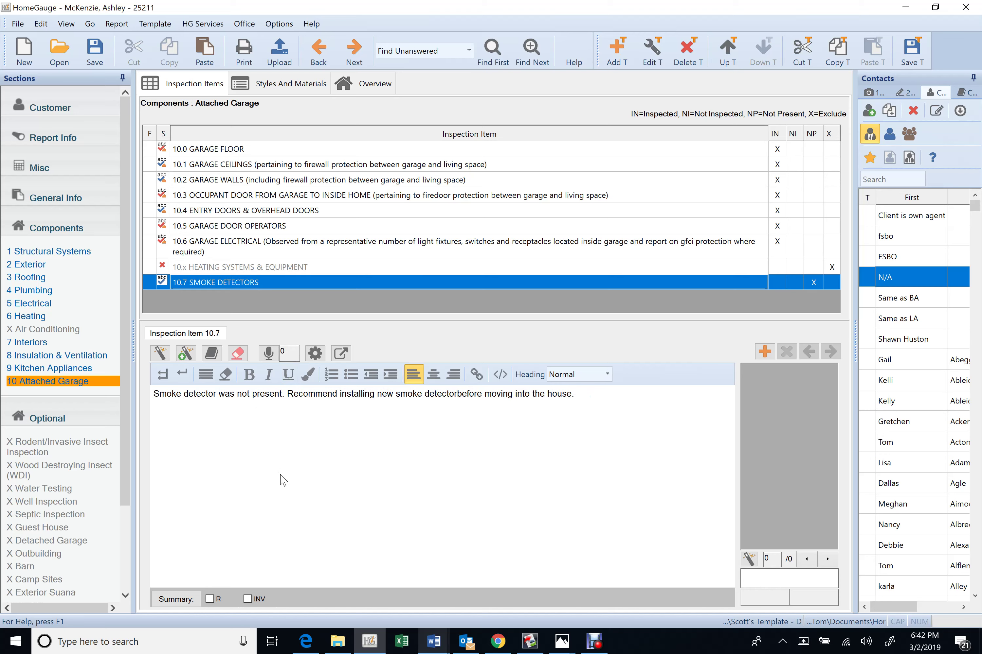
{"action": "type", "text": "."}
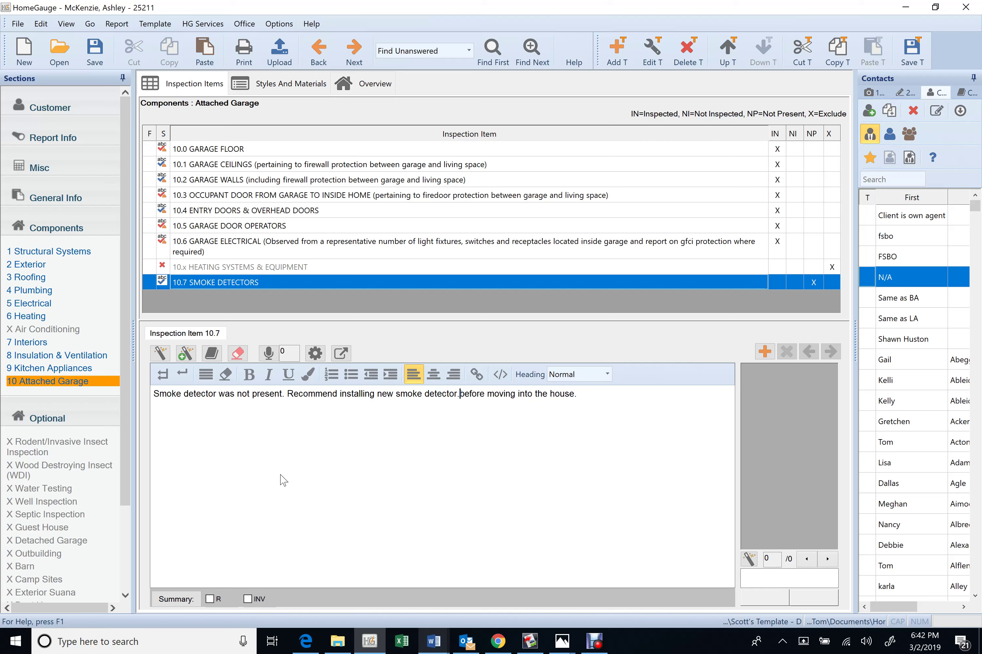
{"action": "key", "text": "Delete"}
{"action": "key", "text": "Delete"}
{"action": "key", "text": "Delete"}
{"action": "key", "text": "Delete"}
{"action": "key", "text": "Delete"}
{"action": "key", "text": "Delete"}
{"action": "key", "text": "Delete"}
{"action": "key", "text": "Delete"}
{"action": "key", "text": "Delete"}
{"action": "key", "text": "Delete"}
{"action": "key", "text": "Delete"}
{"action": "key", "text": "Delete"}
{"action": "key", "text": "Delete"}
{"action": "key", "text": "Delete"}
{"action": "key", "text": "Delete"}
{"action": "key", "text": "Delete"}
{"action": "key", "text": "Delete"}
{"action": "key", "text": "Delete"}
{"action": "key", "text": "Delete"}
{"action": "key", "text": "Delete"}
{"action": "key", "text": "Delete"}
{"action": "key", "text": "Delete"}
{"action": "key", "text": "Delete"}
{"action": "key", "text": "Delete"}
{"action": "key", "text": "Delete"}
{"action": "key", "text": "Delete"}
{"action": "key", "text": "Delete"}
{"action": "key", "text": "Delete"}
{"action": "key", "text": "Delete"}
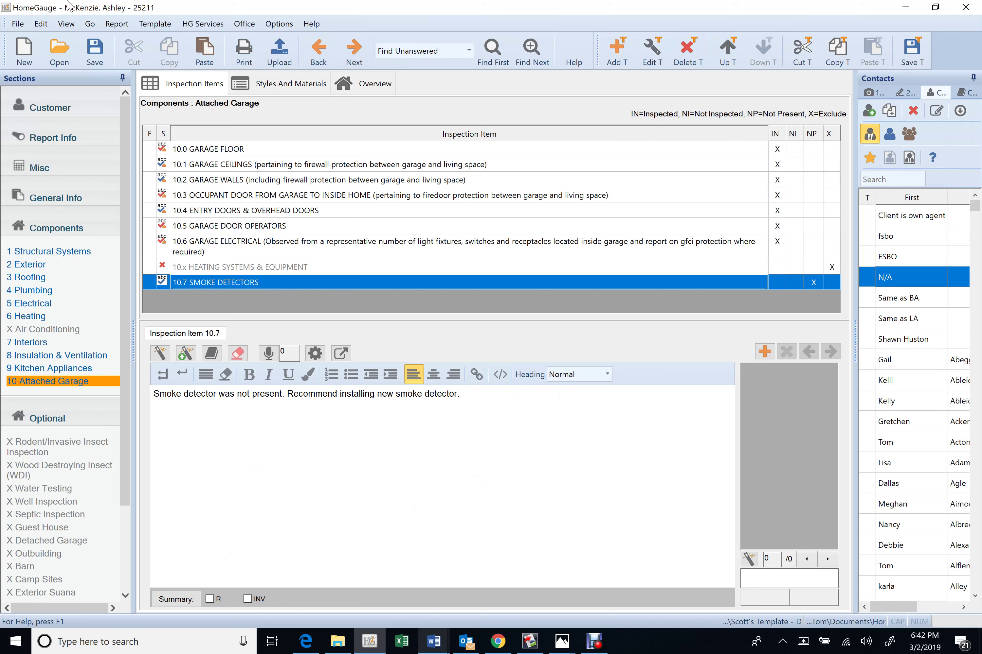
{"action": "left_click", "coordinate": [95, 64]}
{"action": "left_click", "coordinate": [490, 647]}
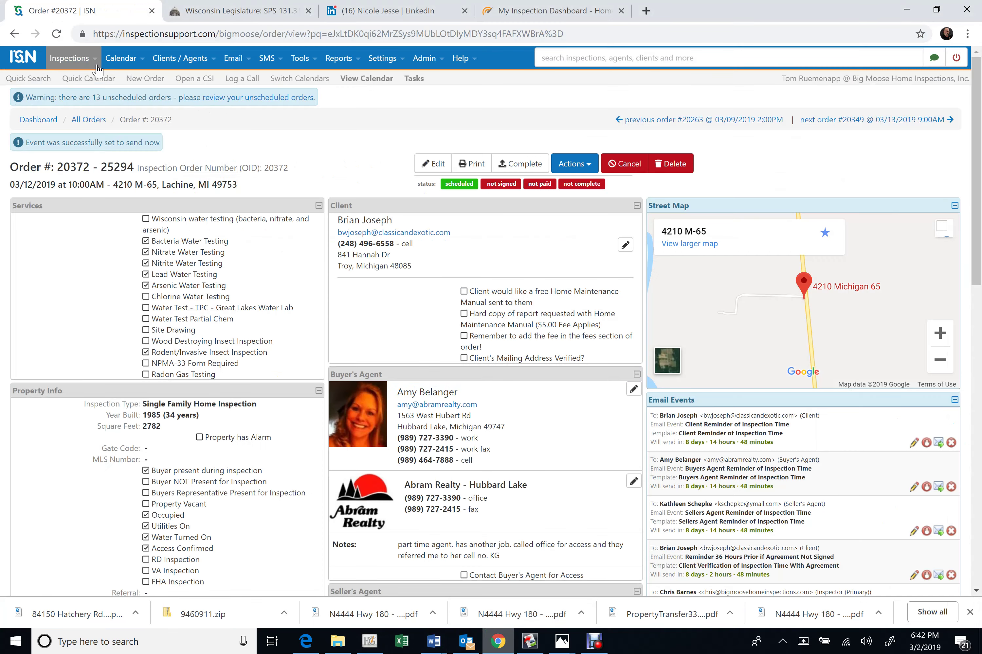
Step: Return to HomeGauge and show the Report Info page with property address and inspector
{"action": "left_click", "coordinate": [369, 641]}
{"action": "left_click", "coordinate": [48, 139]}
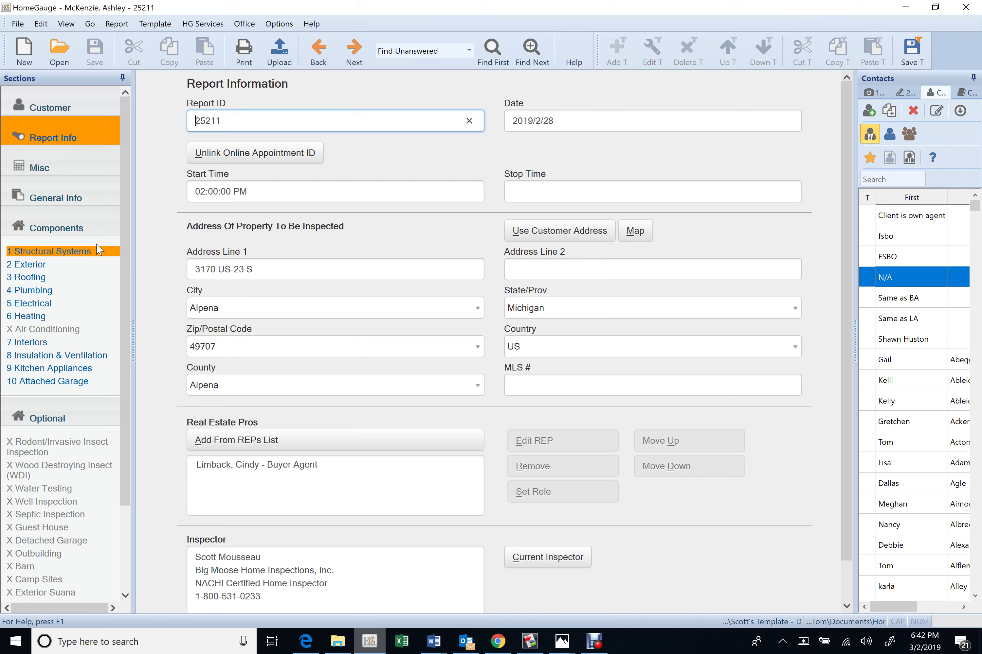
Step: Check the General Info and Report Info pages, then go back to the ISN order page
{"action": "left_click", "coordinate": [88, 207]}
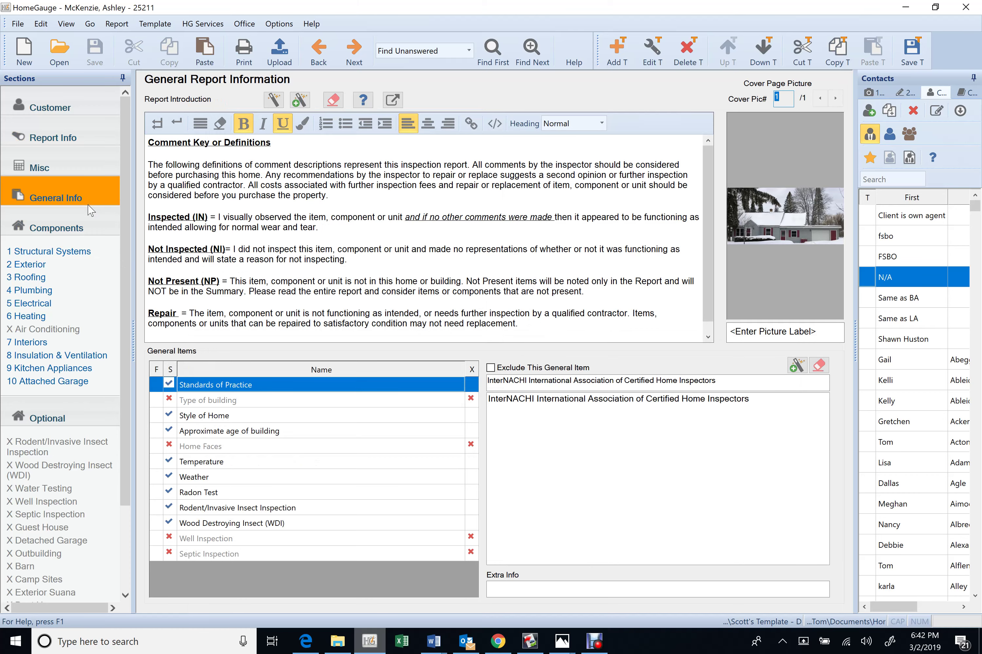
{"action": "left_click", "coordinate": [97, 146]}
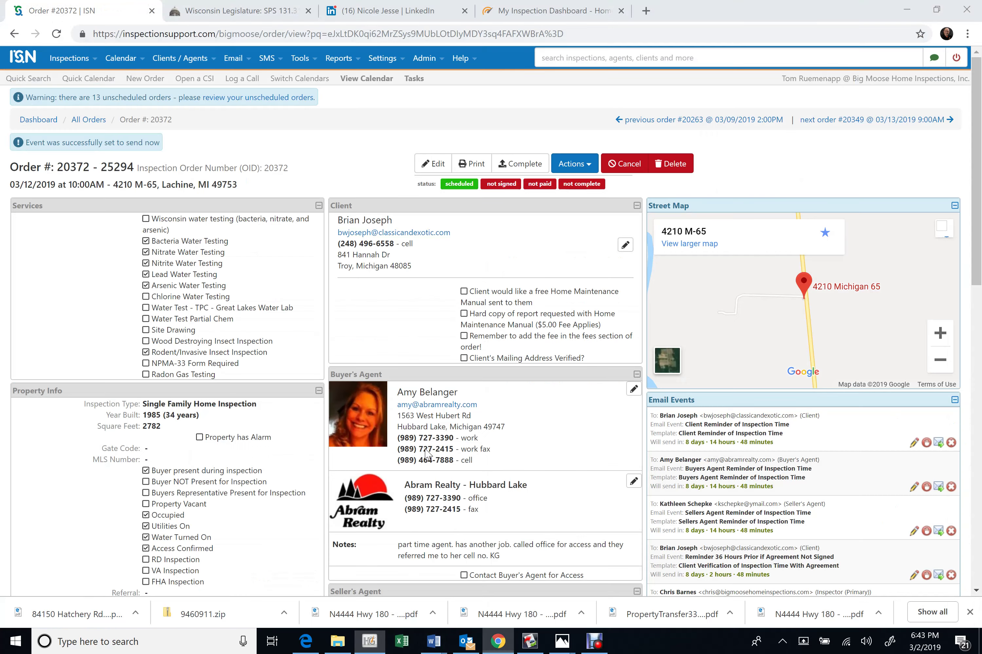
{"action": "left_click", "coordinate": [497, 641]}
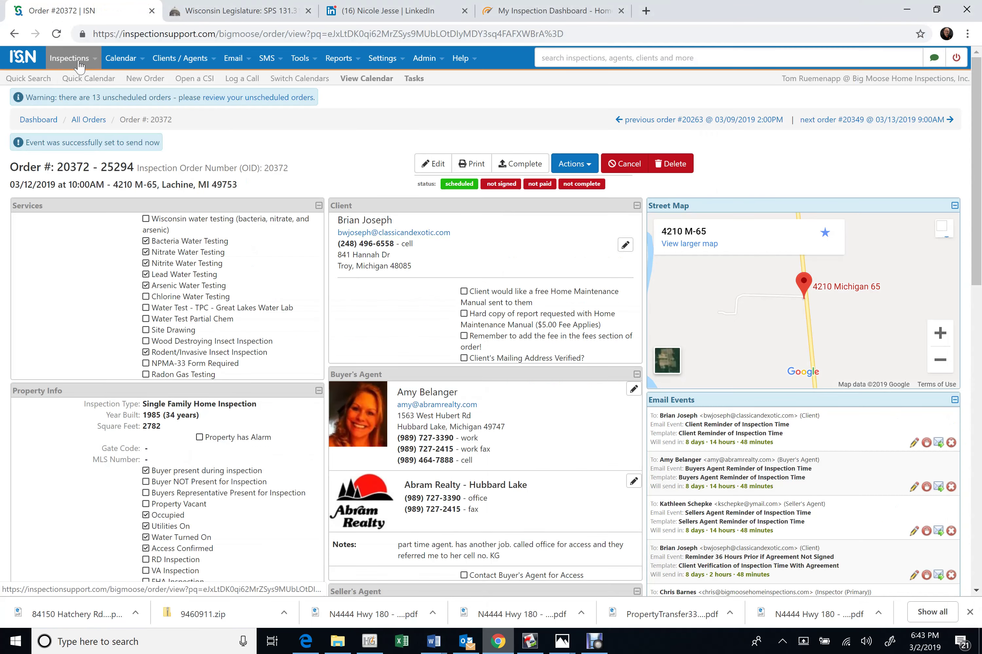
Step: Open the matching order's details from ISN's scheduled and completed inspections list
{"action": "mouse_move", "coordinate": [79, 66]}
{"action": "left_click", "coordinate": [118, 94]}
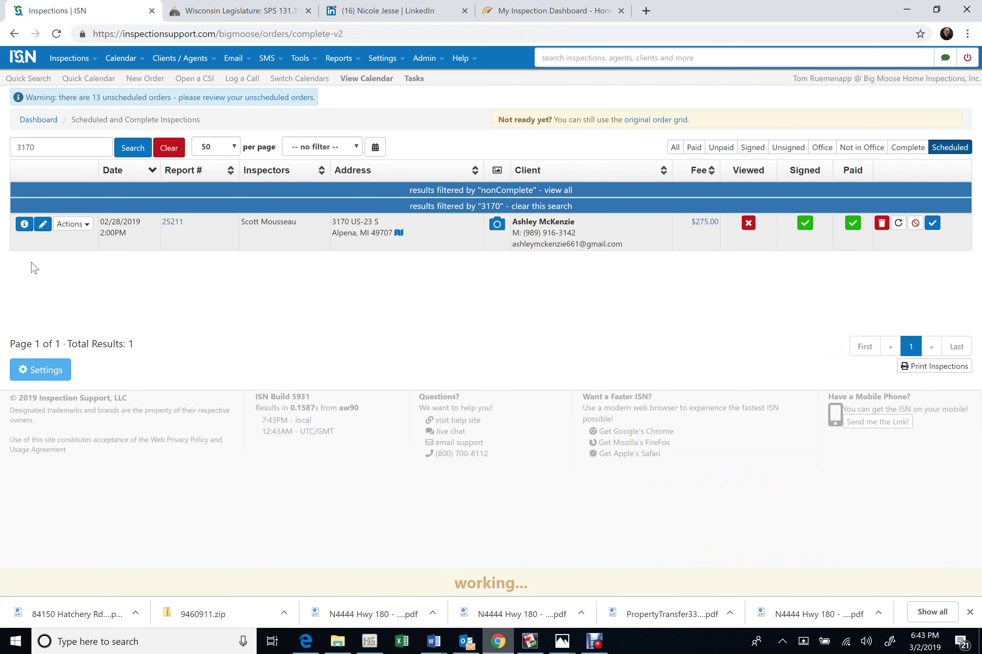
{"action": "left_click", "coordinate": [25, 225]}
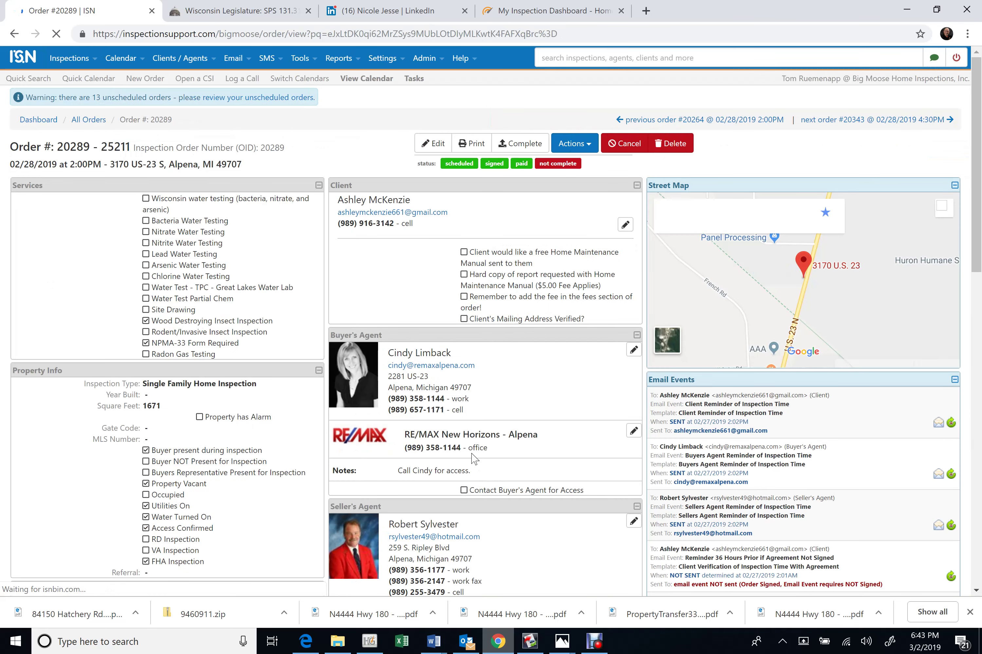
Step: Scroll through the order details, then return to the HomeGauge report
{"action": "scroll", "coordinate": [474, 458], "scroll_direction": "down", "scroll_amount": 5}
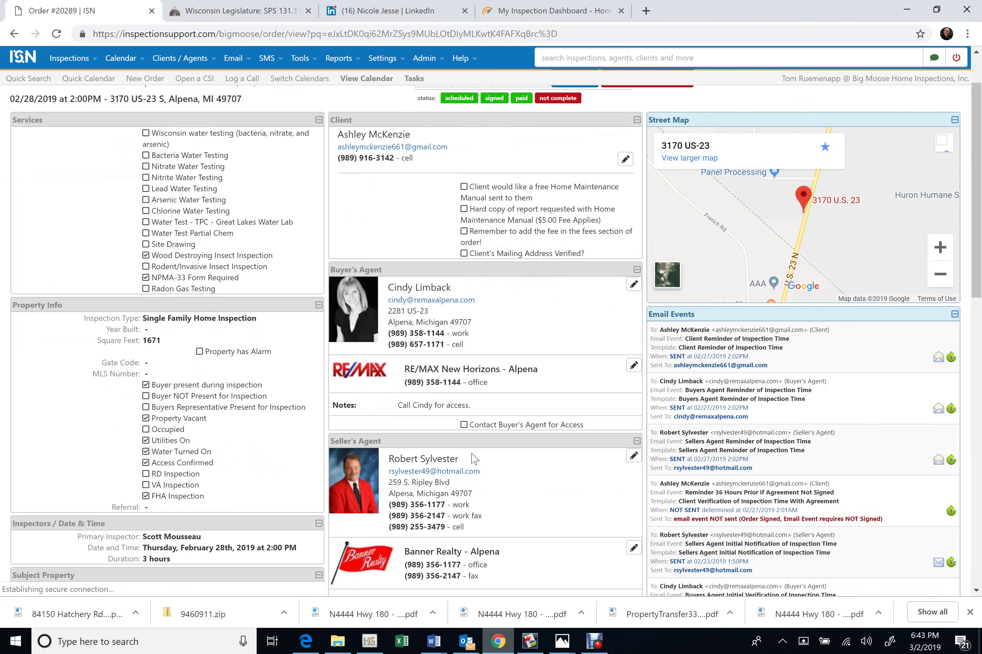
{"action": "scroll", "coordinate": [472, 464], "scroll_direction": "down", "scroll_amount": 4}
{"action": "scroll", "coordinate": [471, 464], "scroll_direction": "up", "scroll_amount": 7}
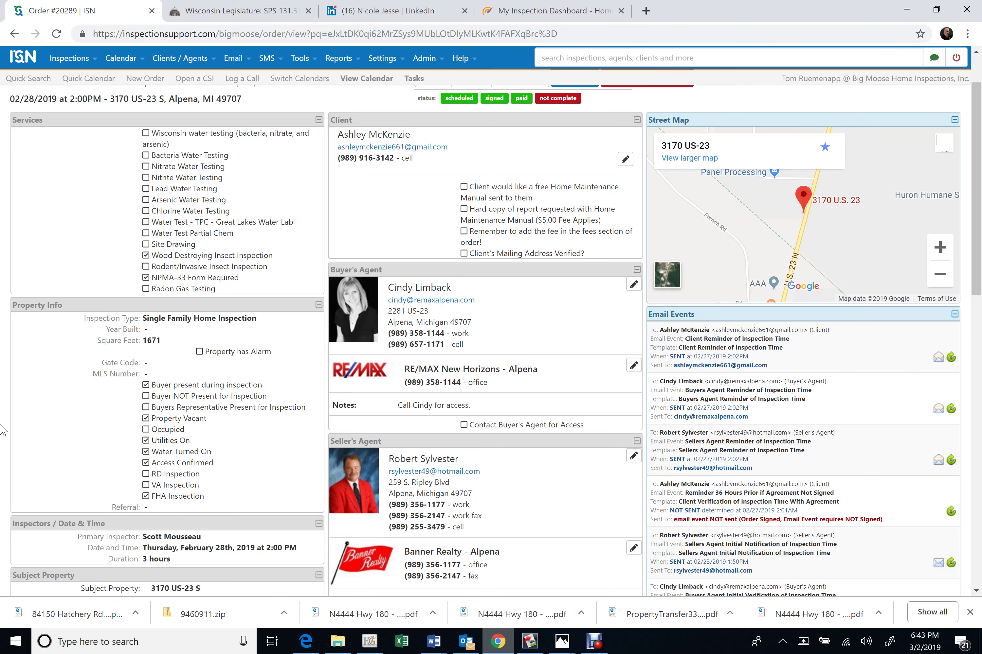
{"action": "scroll", "coordinate": [2, 515], "scroll_direction": "up", "scroll_amount": 2}
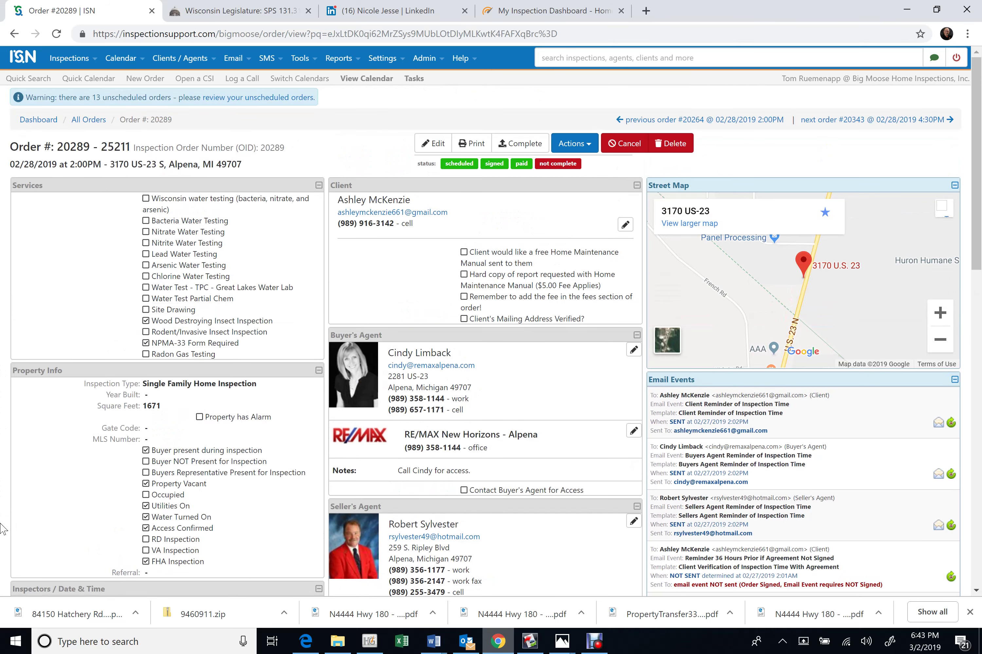
{"action": "scroll", "coordinate": [2, 530], "scroll_direction": "down", "scroll_amount": 2}
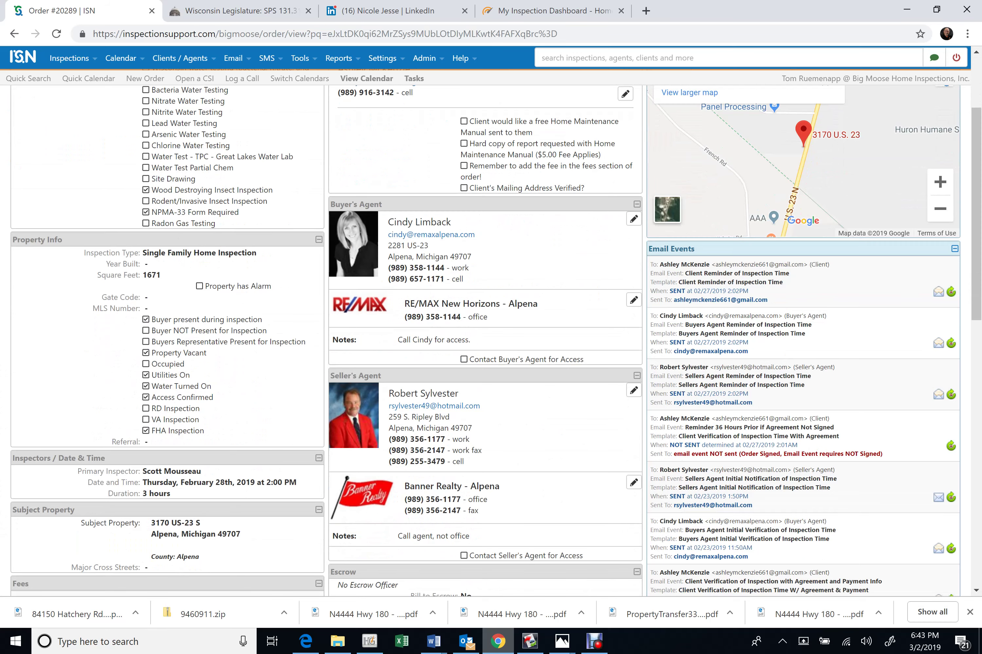
{"action": "left_click", "coordinate": [377, 647]}
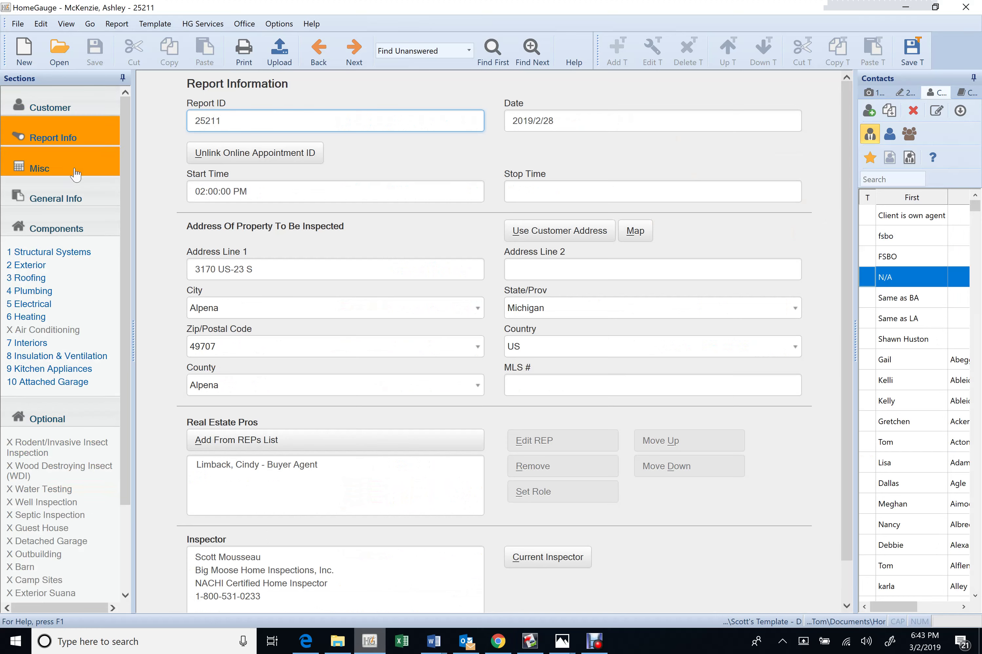
Step: Find the unanswered Air Conditioning cooling-systems comment and erase it
{"action": "left_click", "coordinate": [280, 67]}
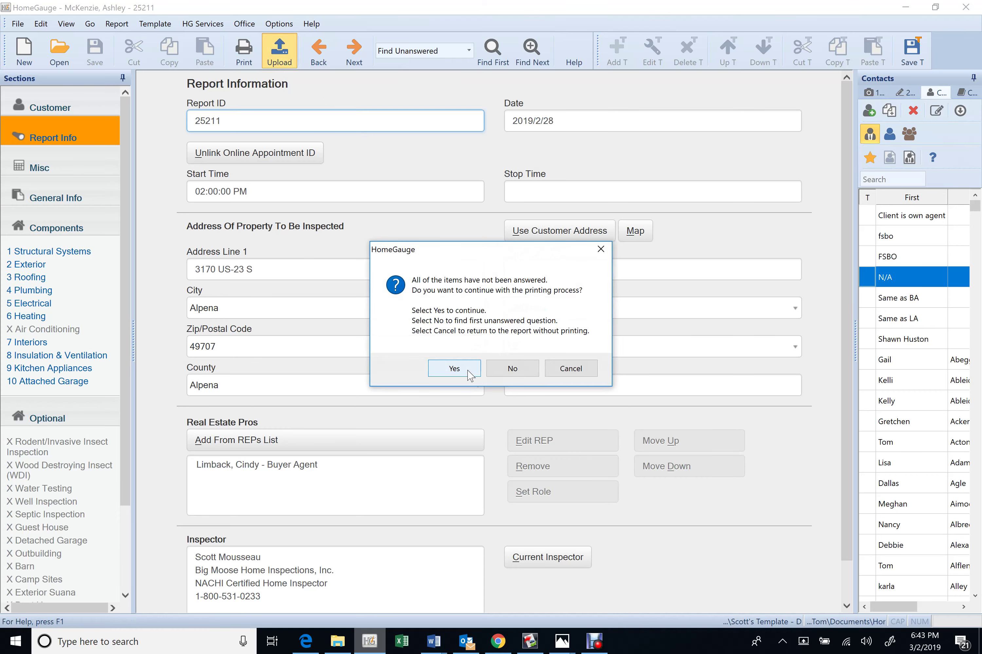
{"action": "left_click", "coordinate": [571, 370]}
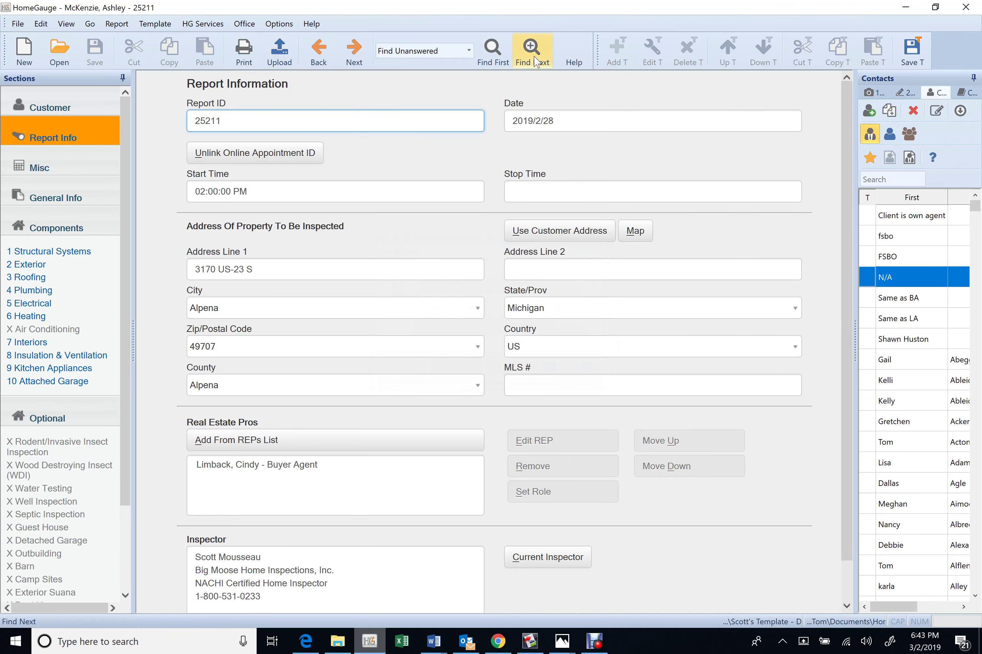
{"action": "left_click", "coordinate": [534, 61]}
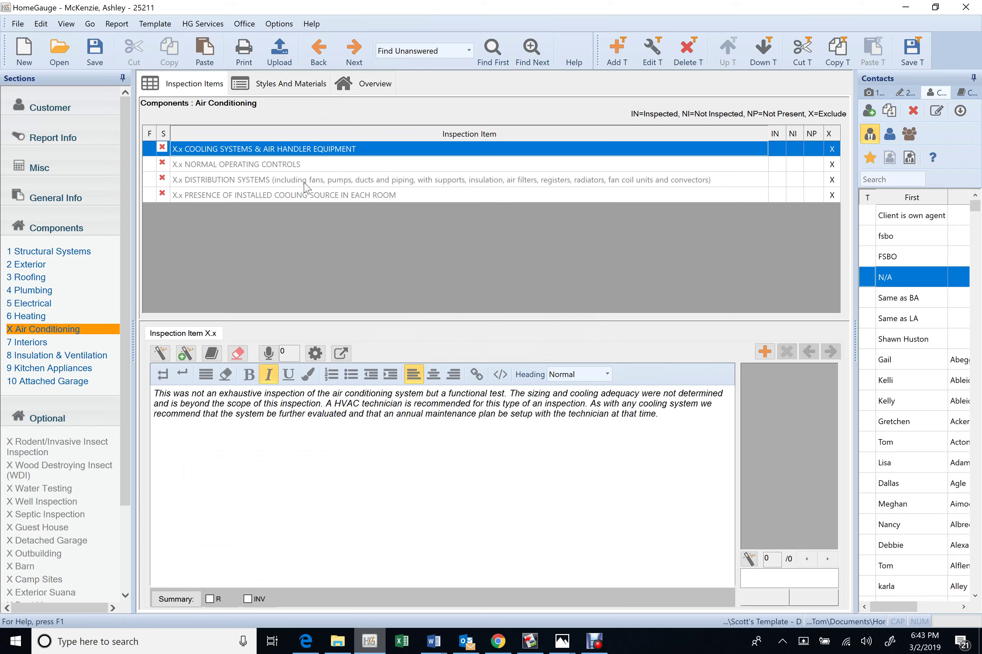
{"action": "left_click", "coordinate": [237, 353]}
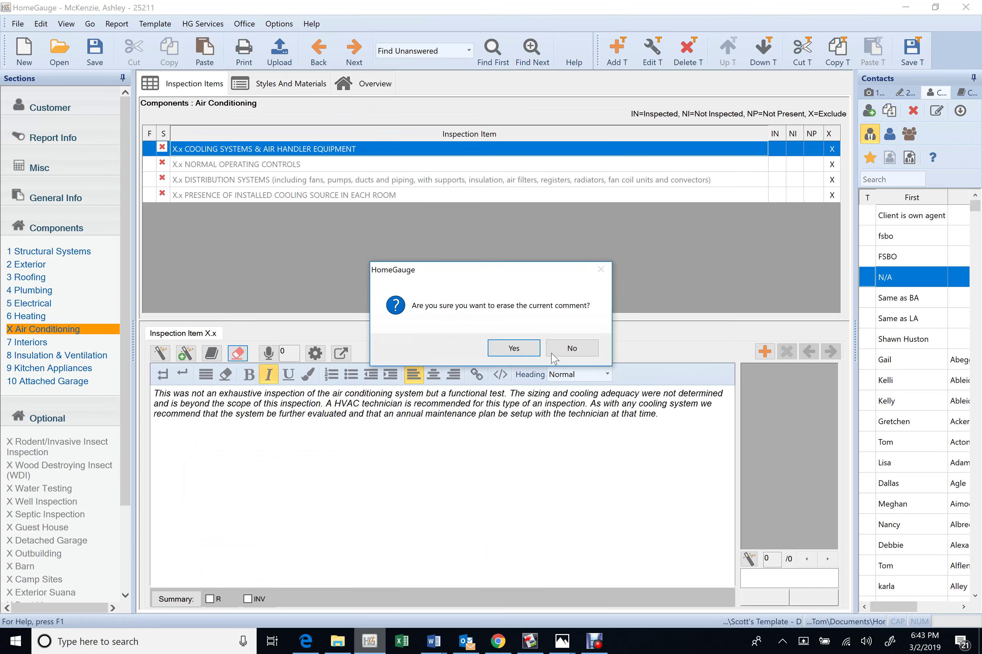
{"action": "left_click", "coordinate": [514, 348]}
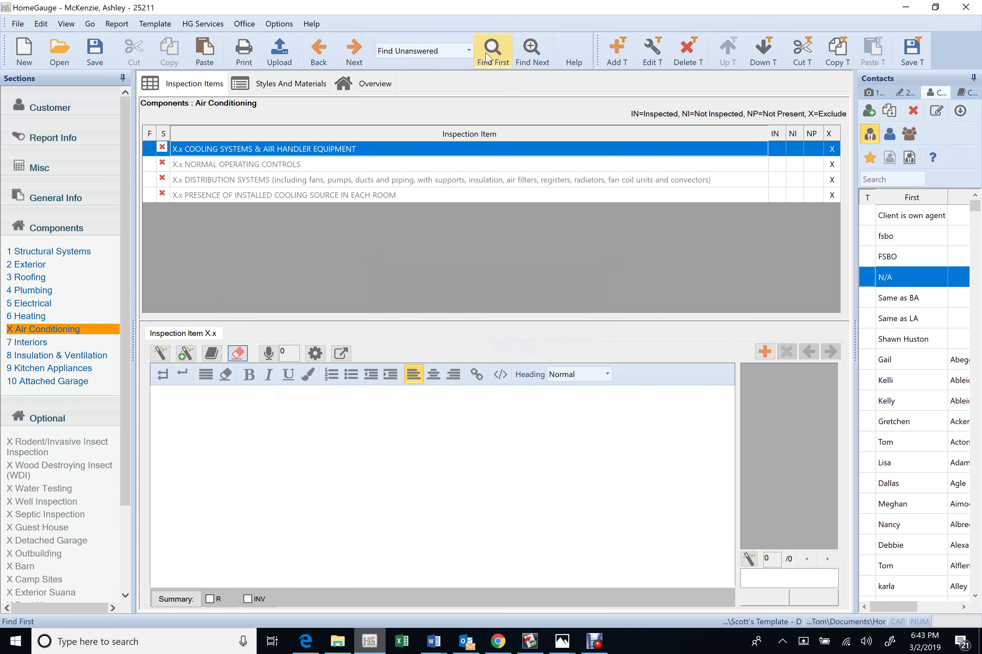
Step: Confirm no unanswered items remain, then bring up the inspector's HomeGauge Services login
{"action": "left_click", "coordinate": [532, 59]}
{"action": "left_click", "coordinate": [532, 349]}
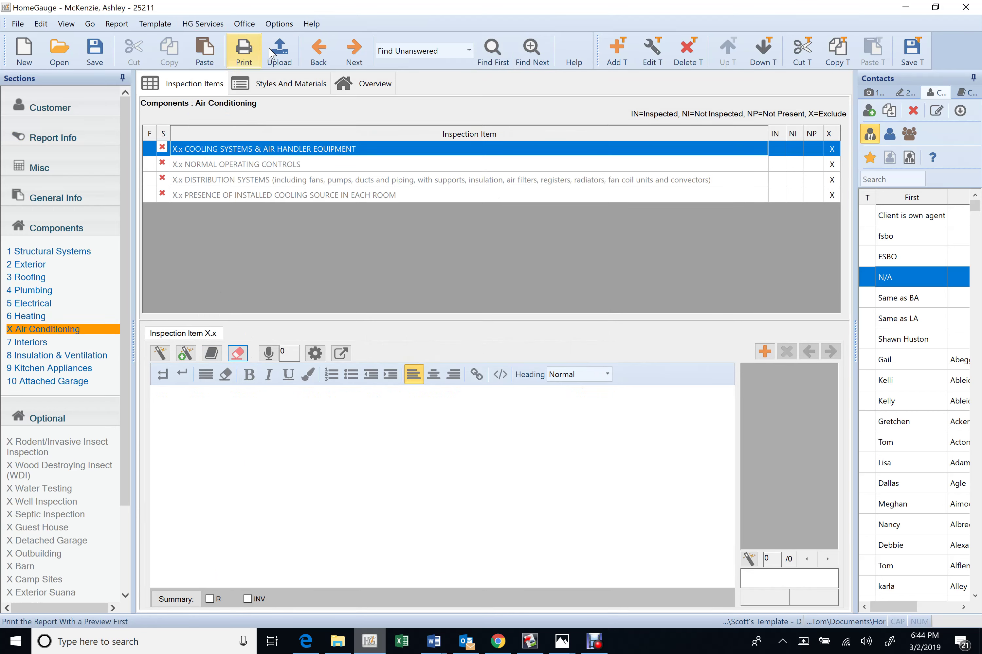
{"action": "left_click", "coordinate": [218, 28]}
{"action": "left_click", "coordinate": [255, 39]}
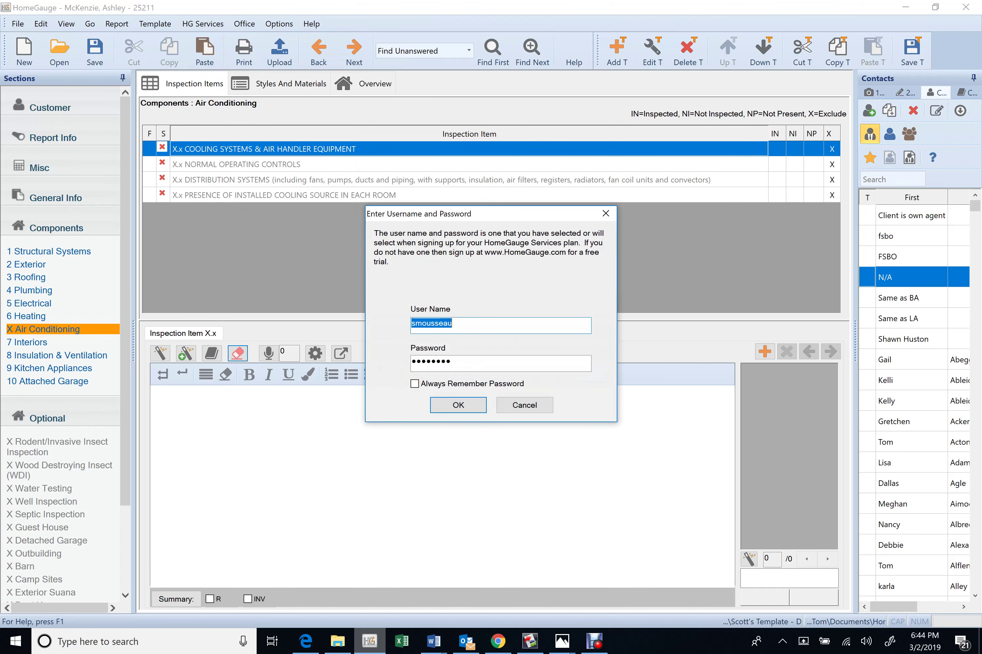
Step: Confirm the login and generate the upload preview with Full Report For Upload checked
{"action": "left_click", "coordinate": [465, 408]}
{"action": "left_click", "coordinate": [280, 54]}
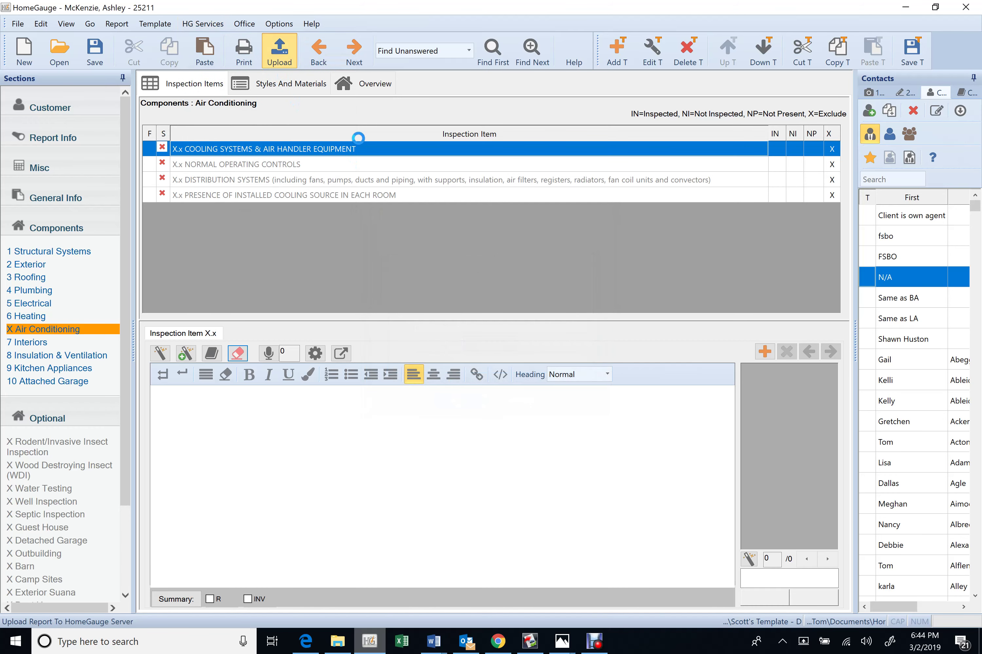
{"action": "left_click", "coordinate": [395, 276]}
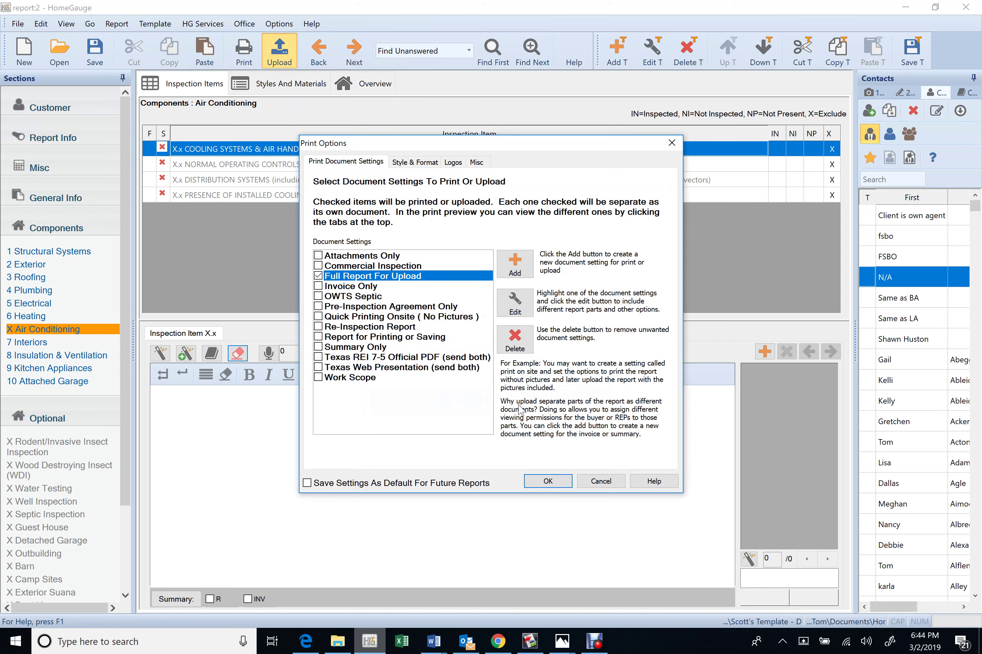
{"action": "left_click", "coordinate": [550, 483]}
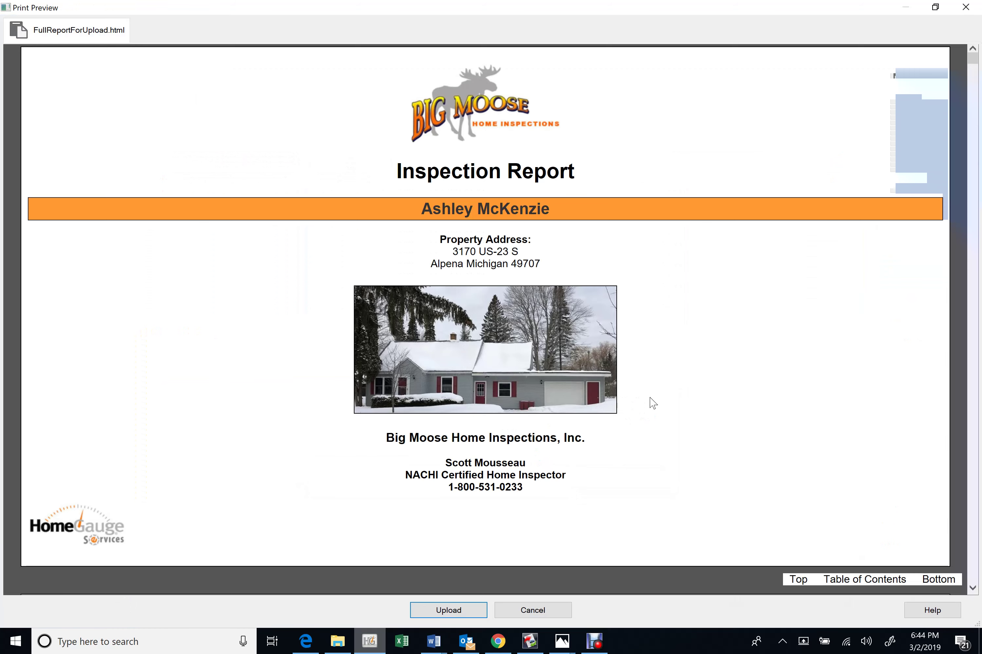
Step: Copy the property address from the ISN order header in Chrome
{"action": "scroll", "coordinate": [651, 401], "scroll_direction": "down", "scroll_amount": 3}
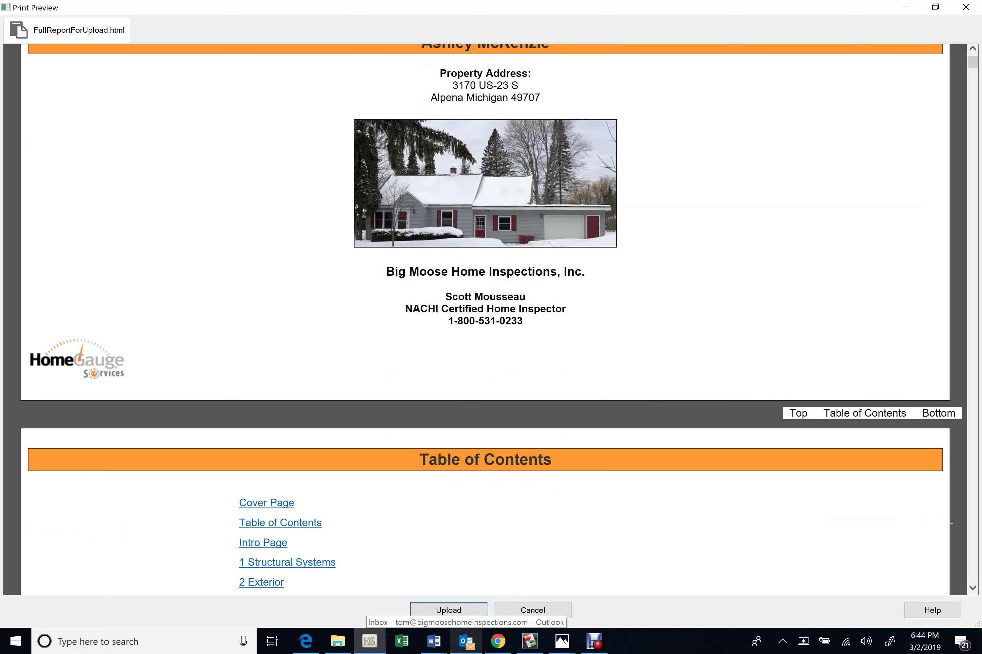
{"action": "left_click", "coordinate": [498, 644]}
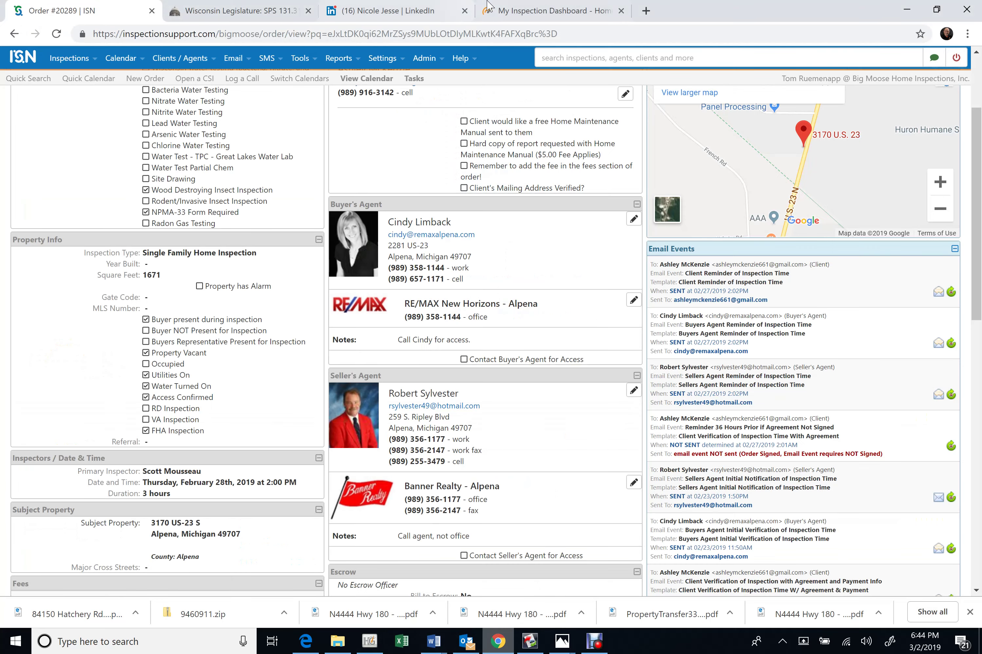
{"action": "scroll", "coordinate": [152, 163], "scroll_direction": "up", "scroll_amount": 1}
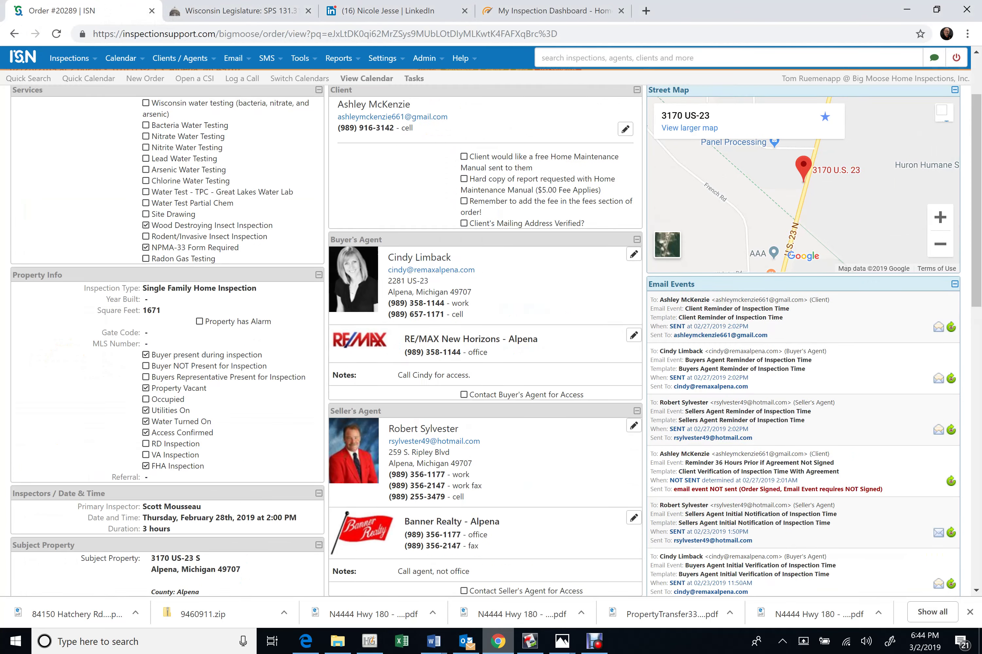
{"action": "scroll", "coordinate": [490, 338], "scroll_direction": "up", "scroll_amount": 3}
{"action": "left_click_drag", "start_coordinate": [109, 164], "coordinate": [244, 166]}
{"action": "right_click", "coordinate": [230, 163]}
{"action": "left_click", "coordinate": [253, 167]}
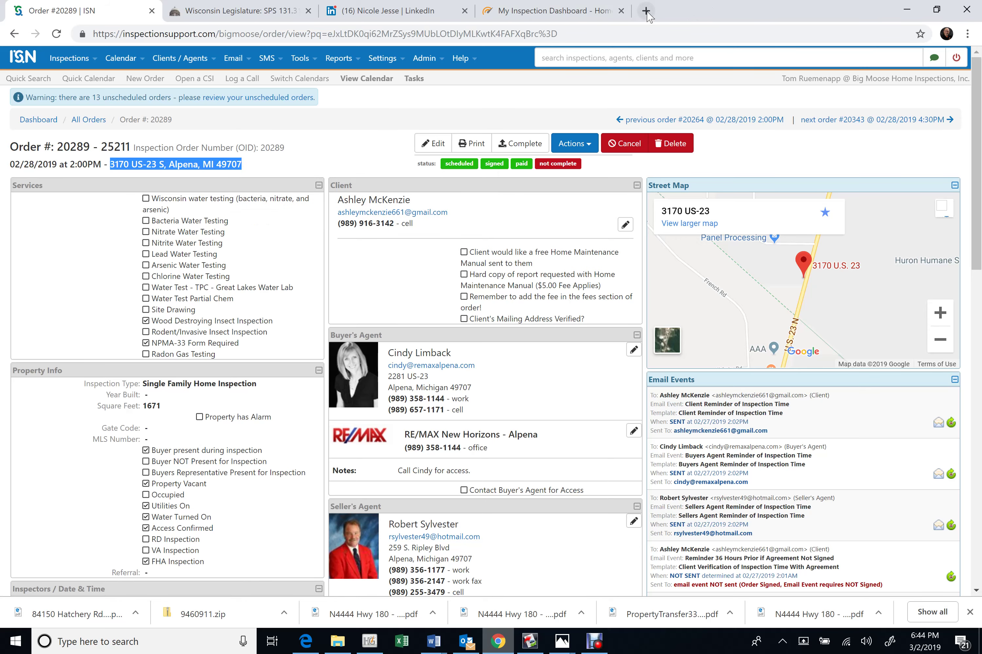
{"action": "left_click", "coordinate": [646, 10]}
Step: Search Google for the pasted property address and switch to image results
{"action": "right_click", "coordinate": [545, 262]}
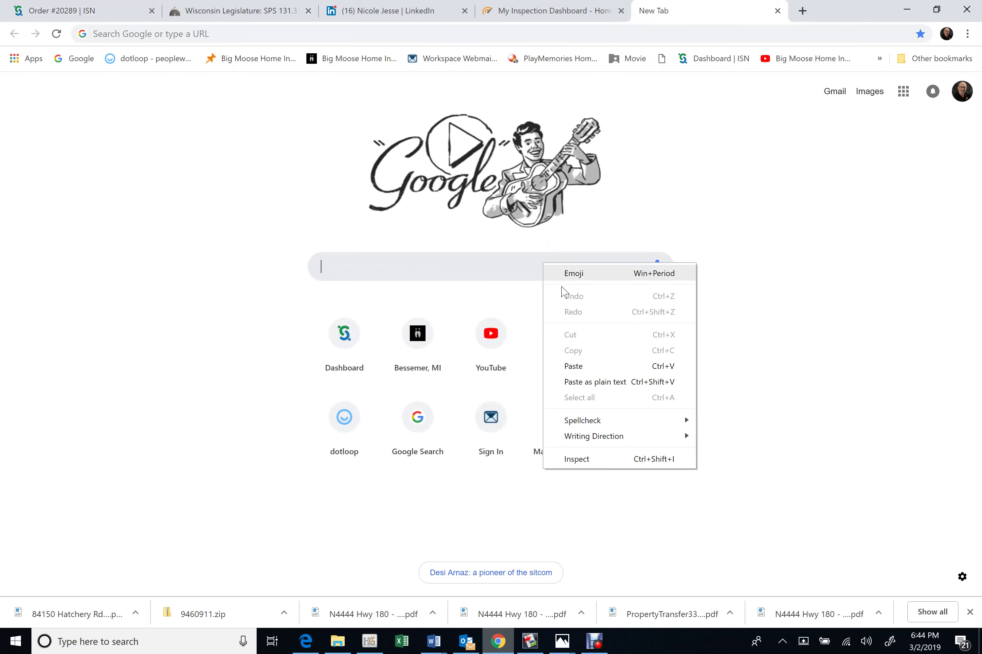
{"action": "left_click", "coordinate": [588, 365]}
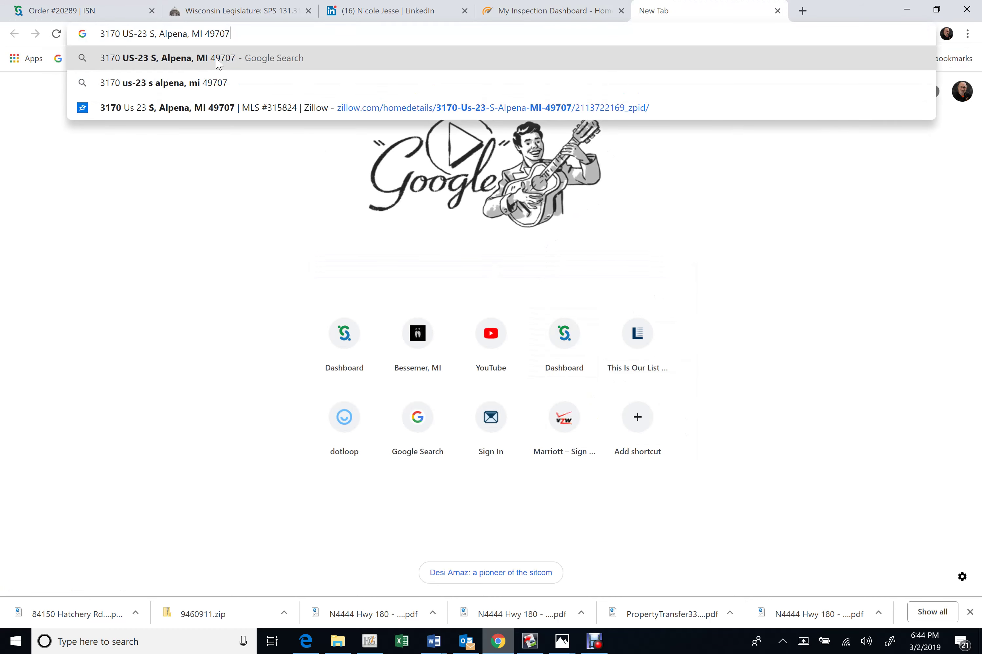
{"action": "left_click", "coordinate": [205, 64]}
{"action": "left_click", "coordinate": [160, 120]}
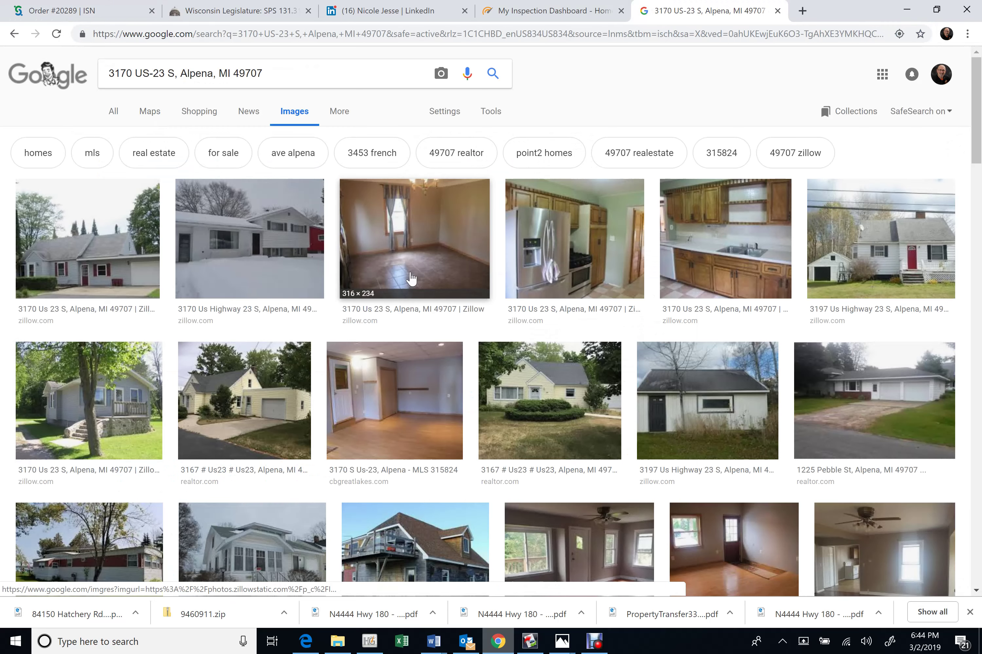
Step: Preview the first Zillow photo of the house and open its Zillow listing
{"action": "scroll", "coordinate": [411, 278], "scroll_direction": "down", "scroll_amount": 3}
{"action": "scroll", "coordinate": [411, 279], "scroll_direction": "down", "scroll_amount": 6}
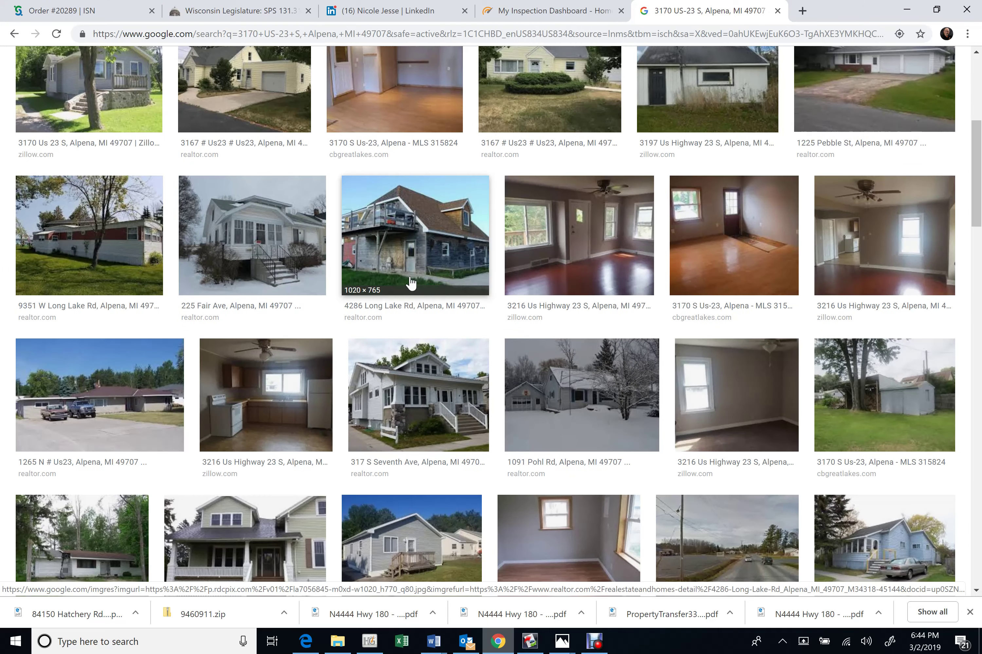
{"action": "scroll", "coordinate": [411, 282], "scroll_direction": "down", "scroll_amount": 5}
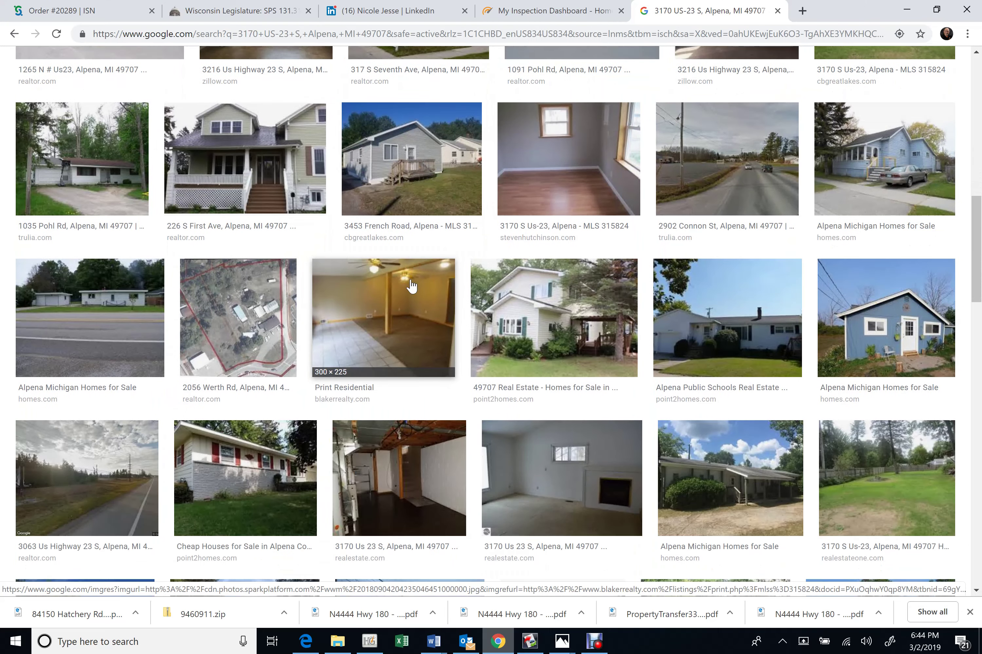
{"action": "scroll", "coordinate": [412, 287], "scroll_direction": "down", "scroll_amount": 6}
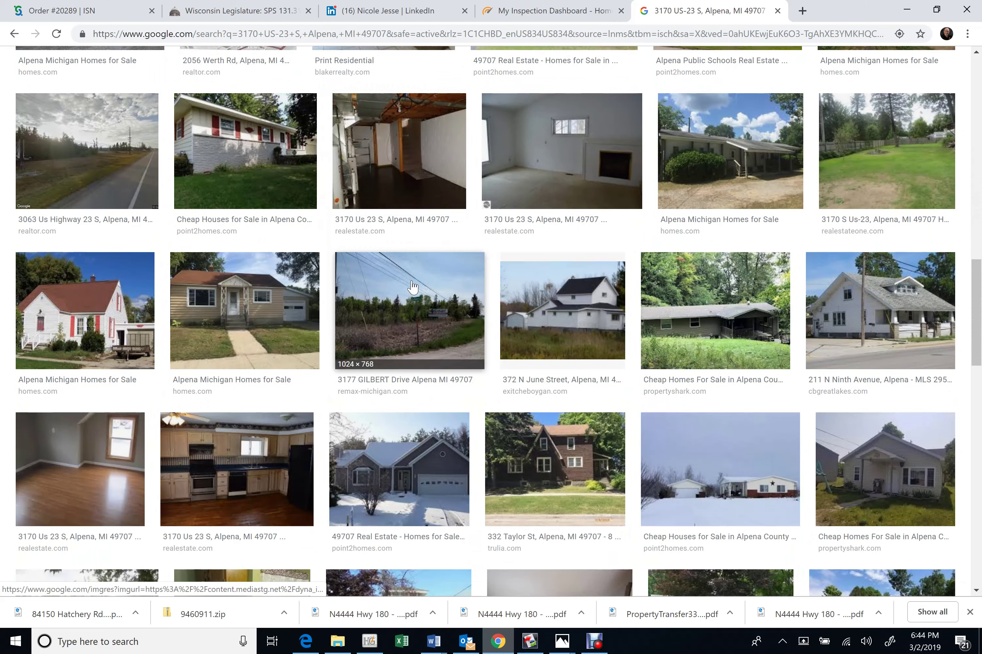
{"action": "scroll", "coordinate": [412, 287], "scroll_direction": "down", "scroll_amount": 4}
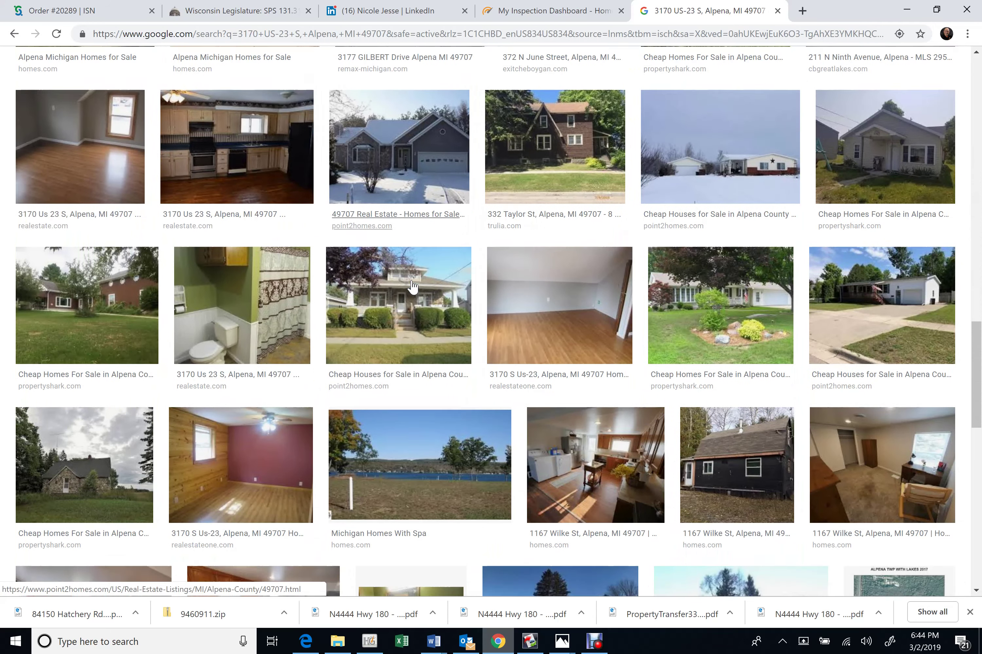
{"action": "scroll", "coordinate": [412, 287], "scroll_direction": "down", "scroll_amount": 6}
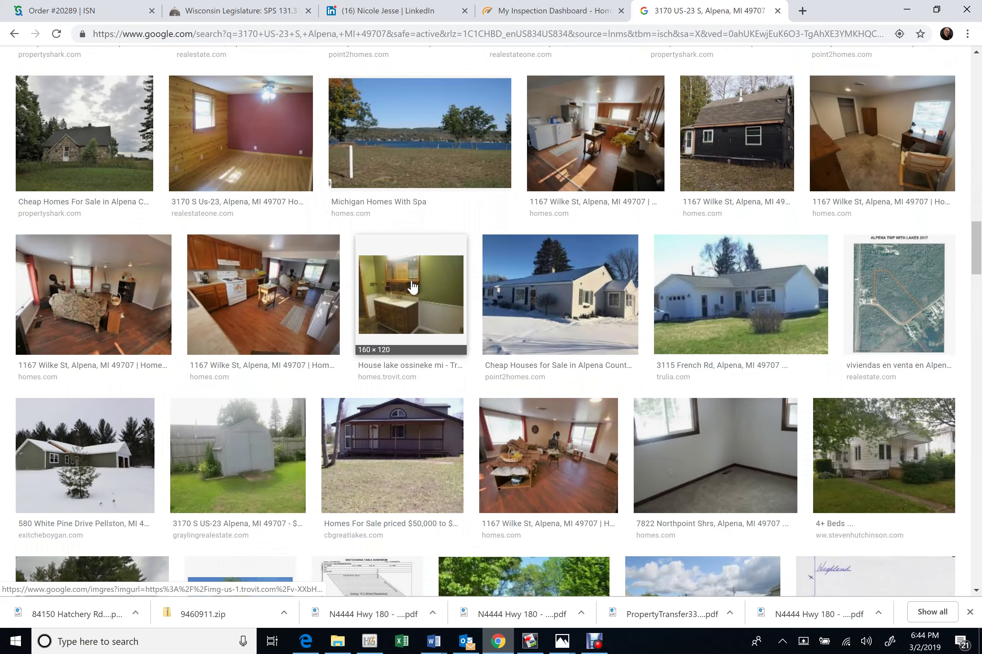
{"action": "scroll", "coordinate": [413, 287], "scroll_direction": "down", "scroll_amount": 7}
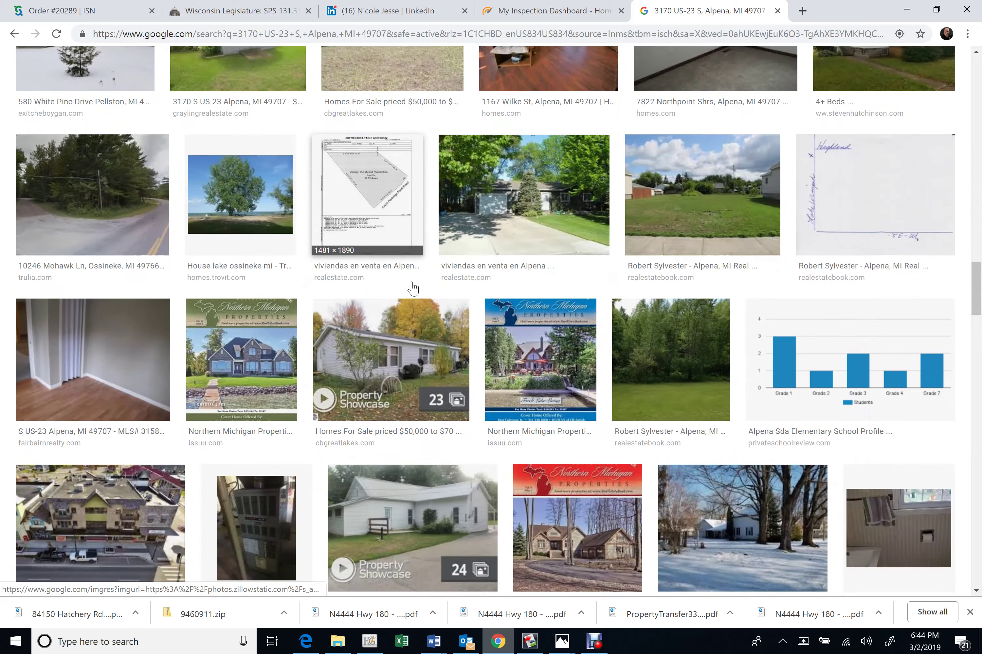
{"action": "scroll", "coordinate": [413, 287], "scroll_direction": "down", "scroll_amount": 5}
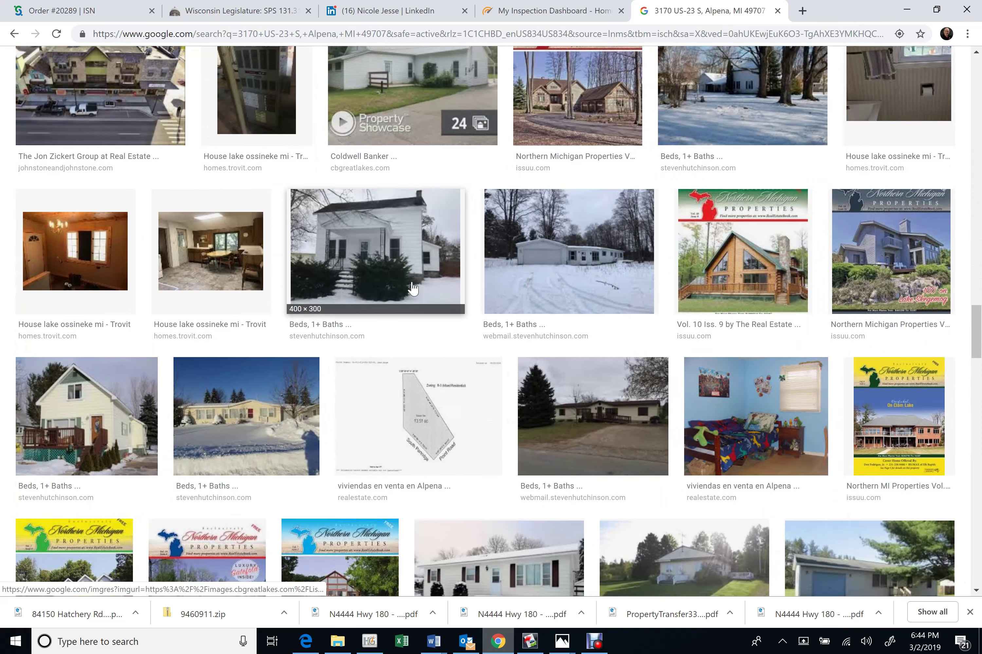
{"action": "scroll", "coordinate": [412, 287], "scroll_direction": "down", "scroll_amount": 5}
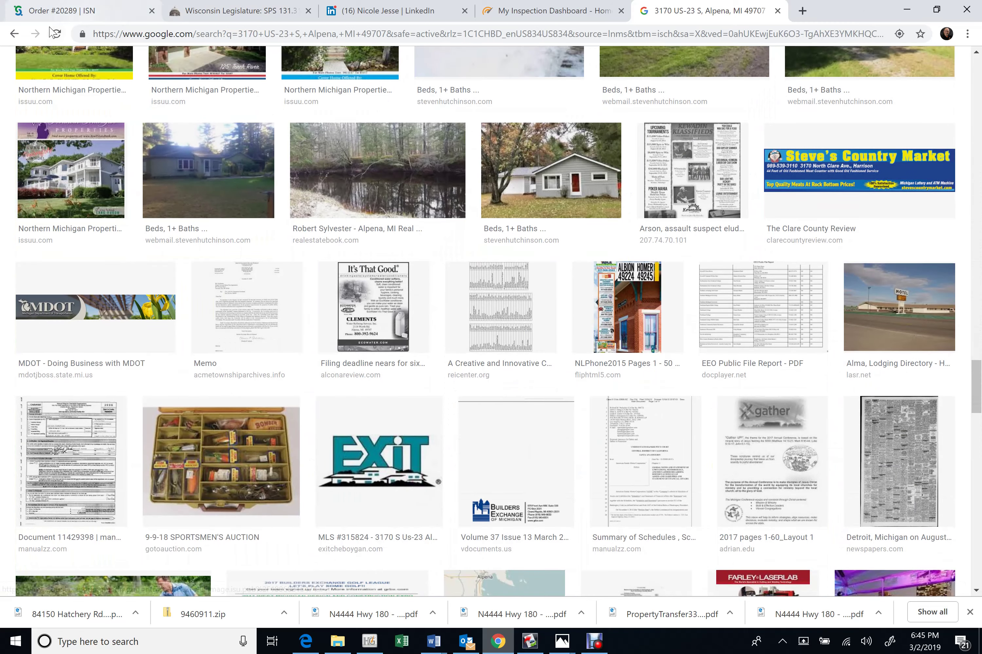
{"action": "scroll", "coordinate": [68, 177], "scroll_direction": "up", "scroll_amount": 10}
{"action": "left_click_drag", "start_coordinate": [976, 350], "coordinate": [976, 85]}
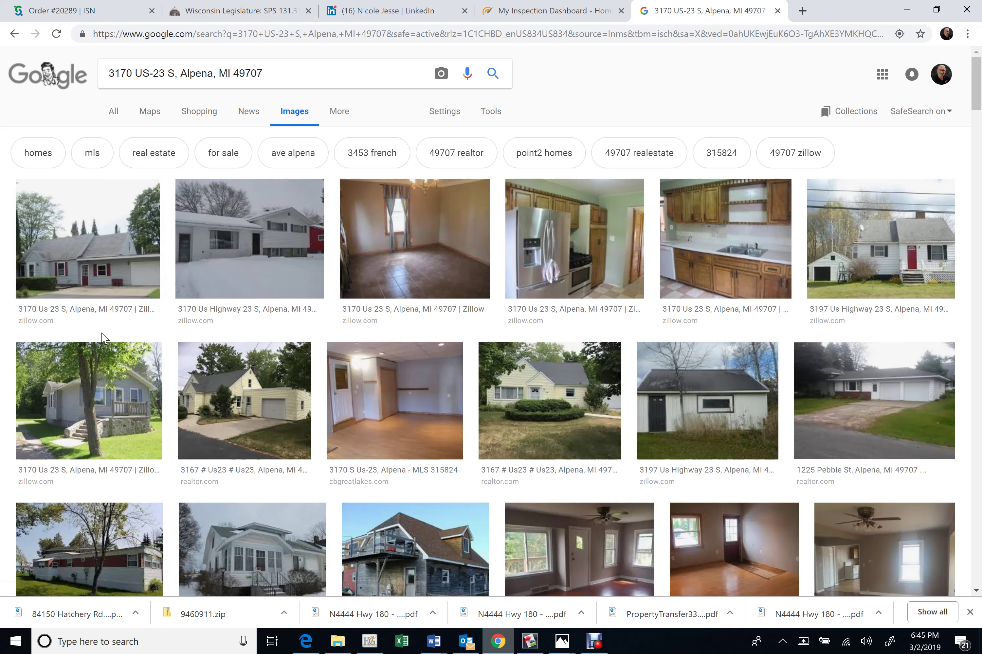
{"action": "left_click", "coordinate": [96, 286]}
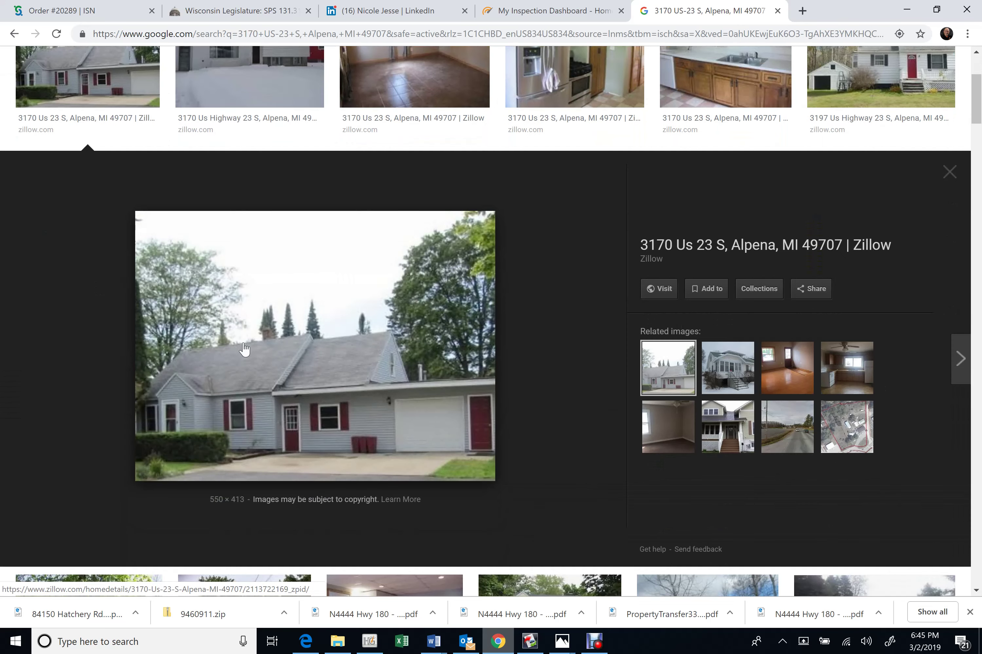
{"action": "left_click", "coordinate": [297, 348]}
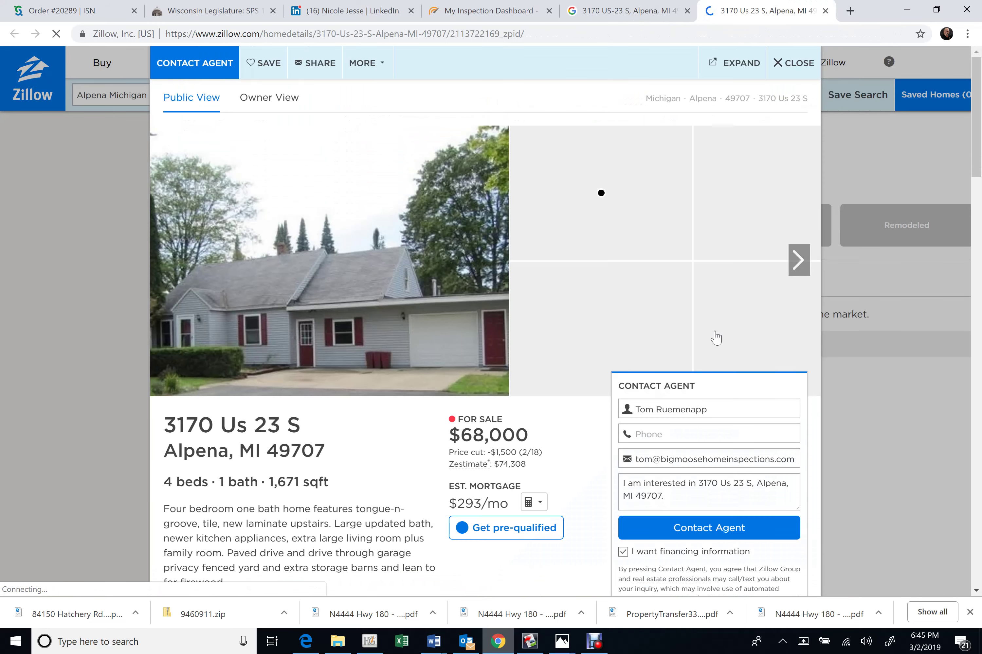
Step: Page through the Zillow listing photos to the last set, then close the listing
{"action": "left_click", "coordinate": [800, 260]}
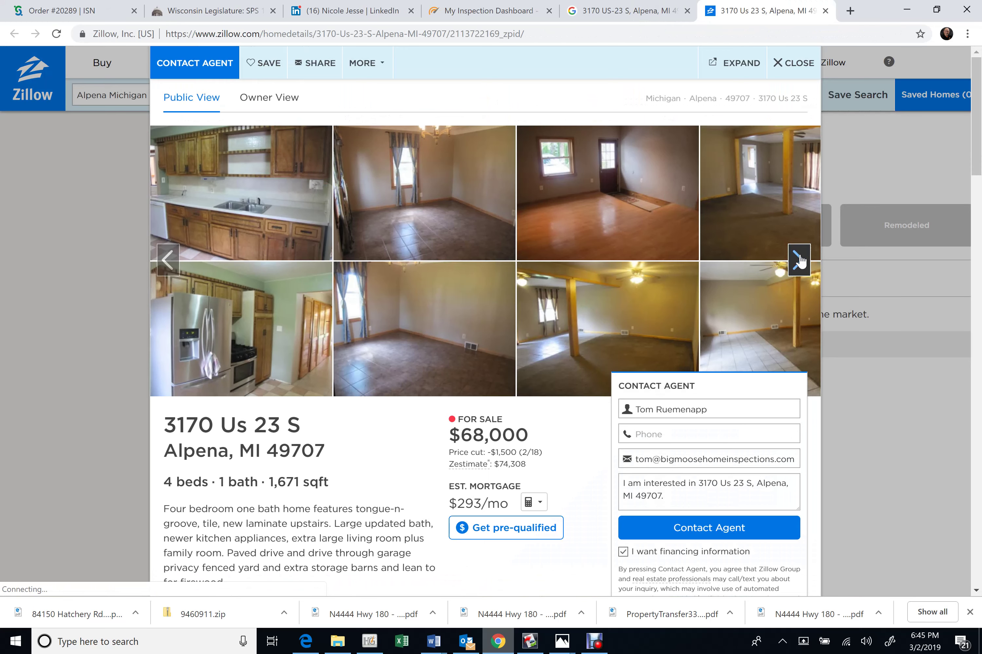
{"action": "left_click", "coordinate": [800, 260]}
{"action": "left_click", "coordinate": [800, 260]}
{"action": "left_click", "coordinate": [800, 259]}
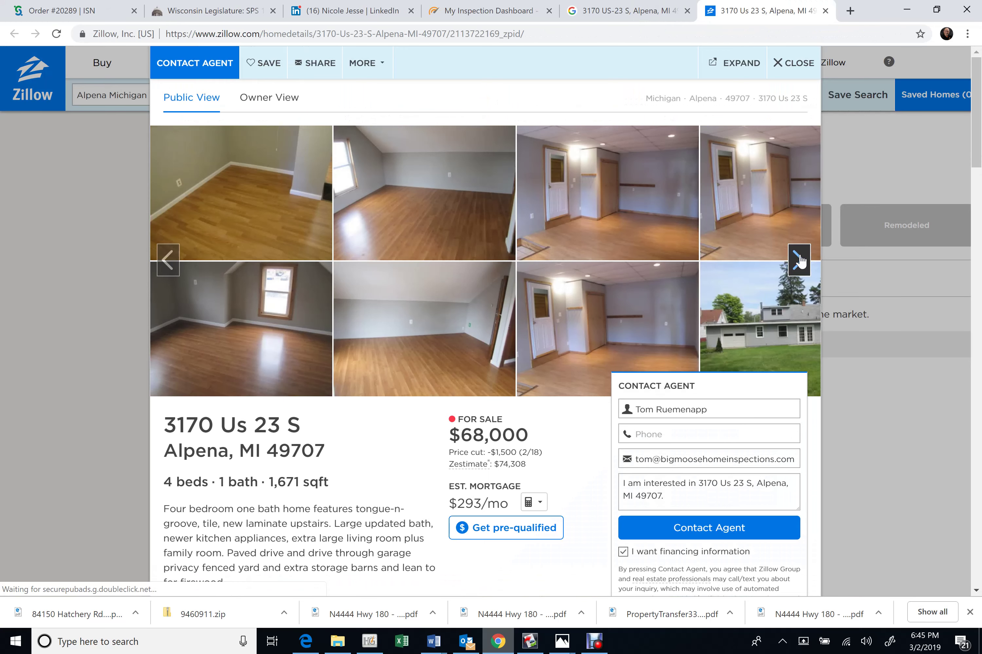
{"action": "left_click", "coordinate": [799, 260]}
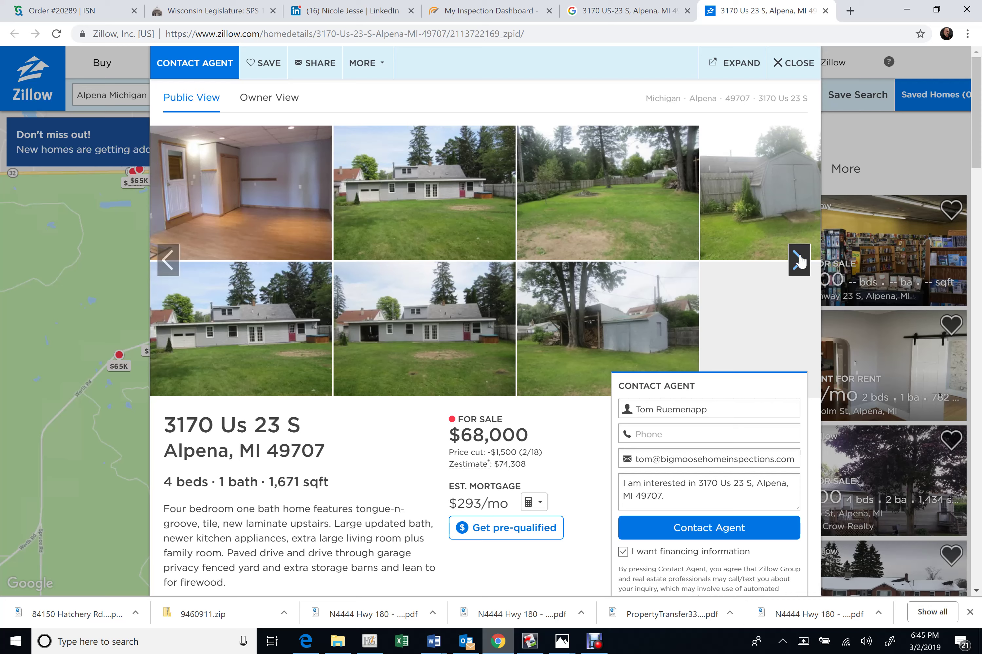
{"action": "left_click", "coordinate": [799, 260]}
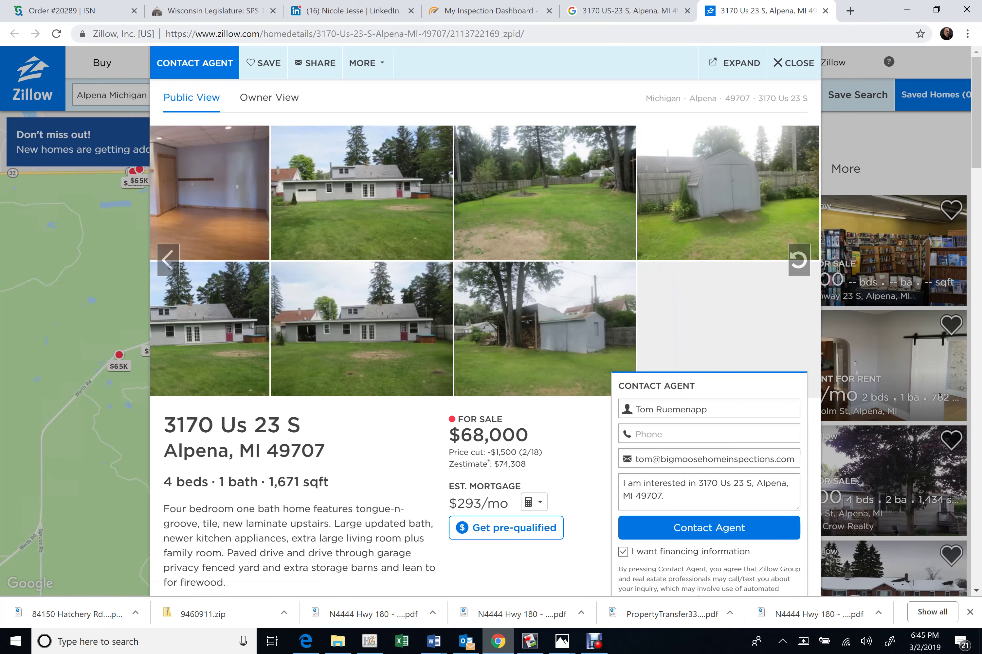
{"action": "left_click", "coordinate": [825, 10]}
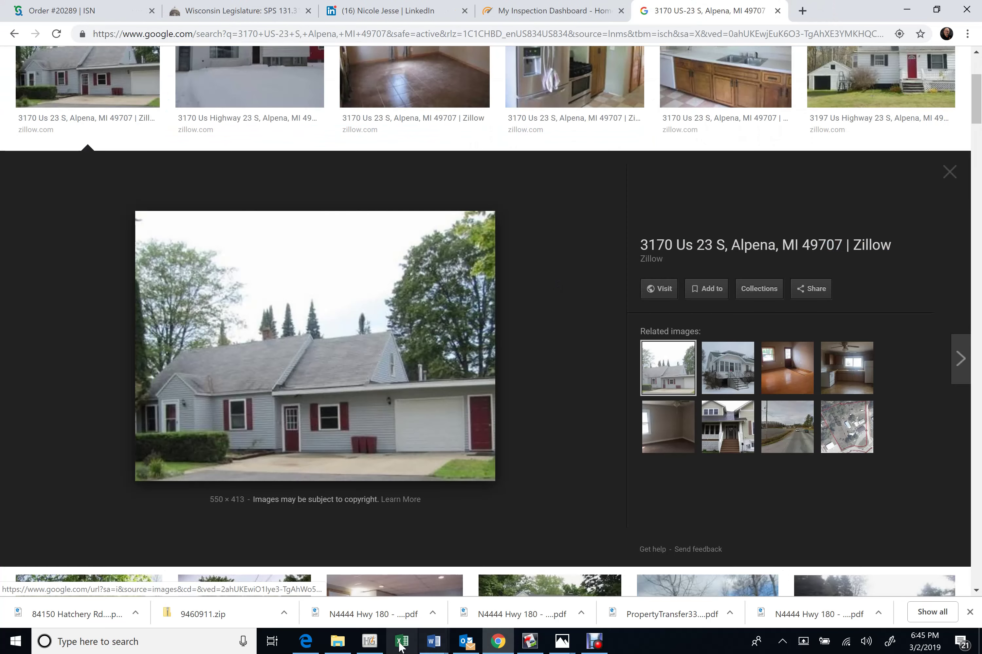
Step: Return to HomeGauge and cancel the report preview without uploading
{"action": "left_click", "coordinate": [366, 641]}
{"action": "scroll", "coordinate": [389, 449], "scroll_direction": "down", "scroll_amount": 5}
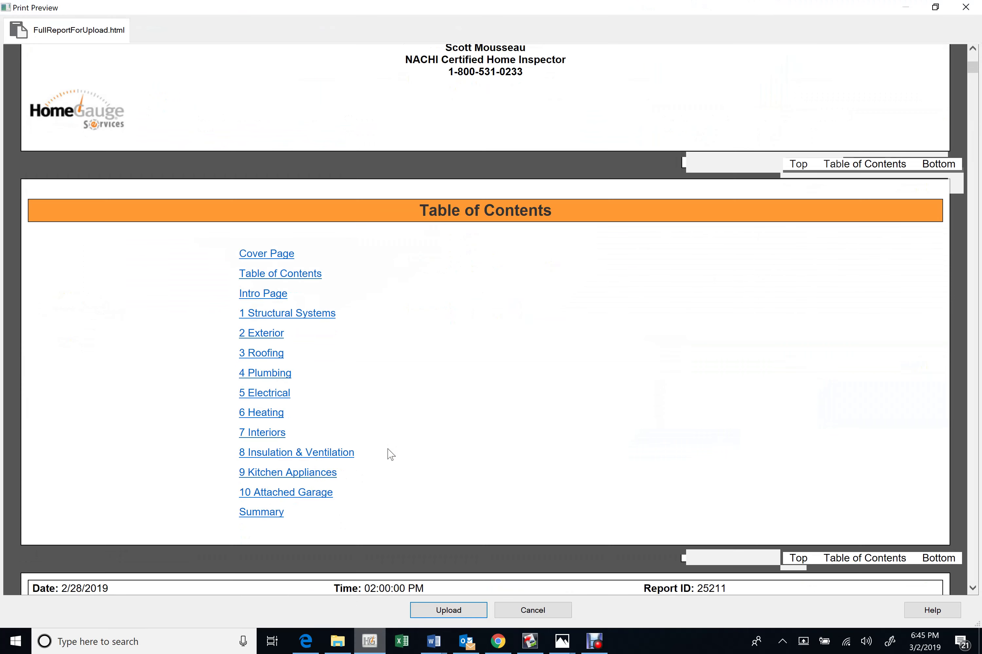
{"action": "scroll", "coordinate": [400, 468], "scroll_direction": "up", "scroll_amount": 5}
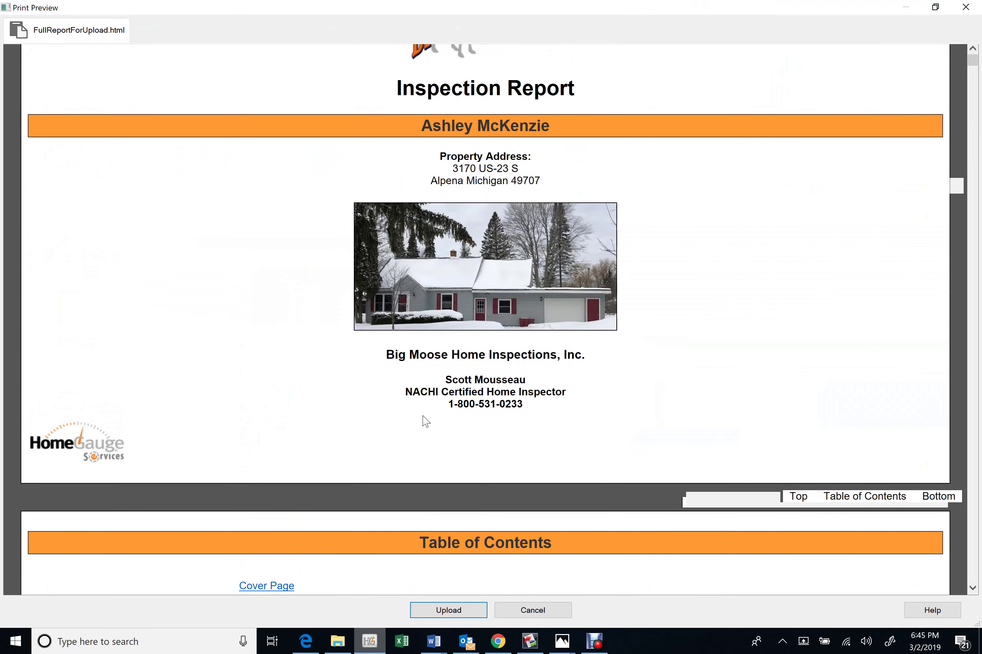
{"action": "left_click", "coordinate": [532, 611]}
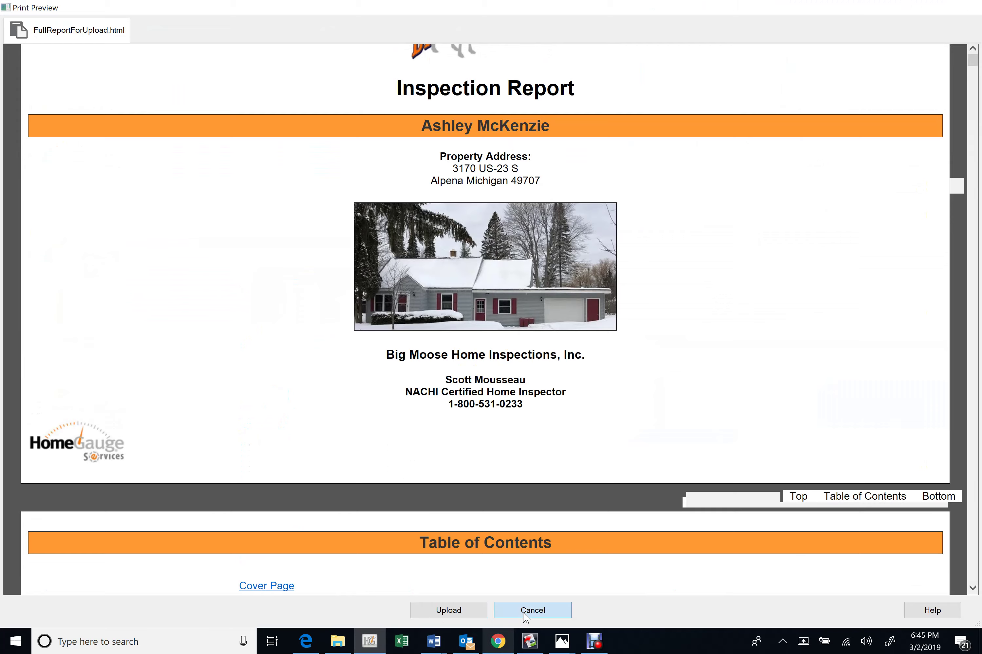
Step: Set the General Info cover photo to Large (500 × 243) and reopen the upload settings
{"action": "left_click", "coordinate": [68, 215]}
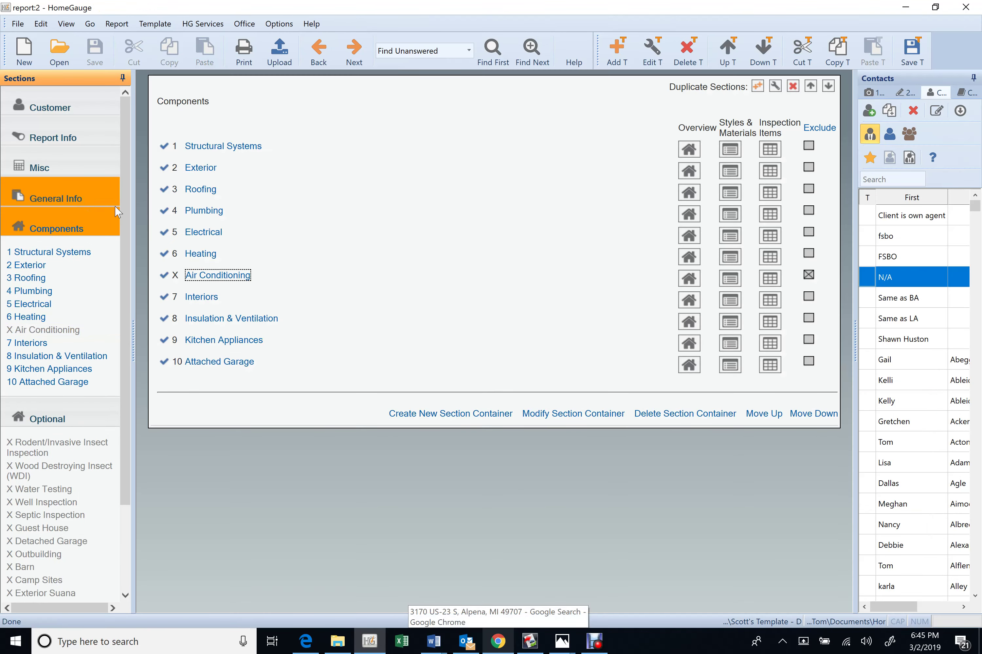
{"action": "left_click", "coordinate": [71, 200]}
{"action": "right_click", "coordinate": [811, 227]}
{"action": "left_click", "coordinate": [813, 228]}
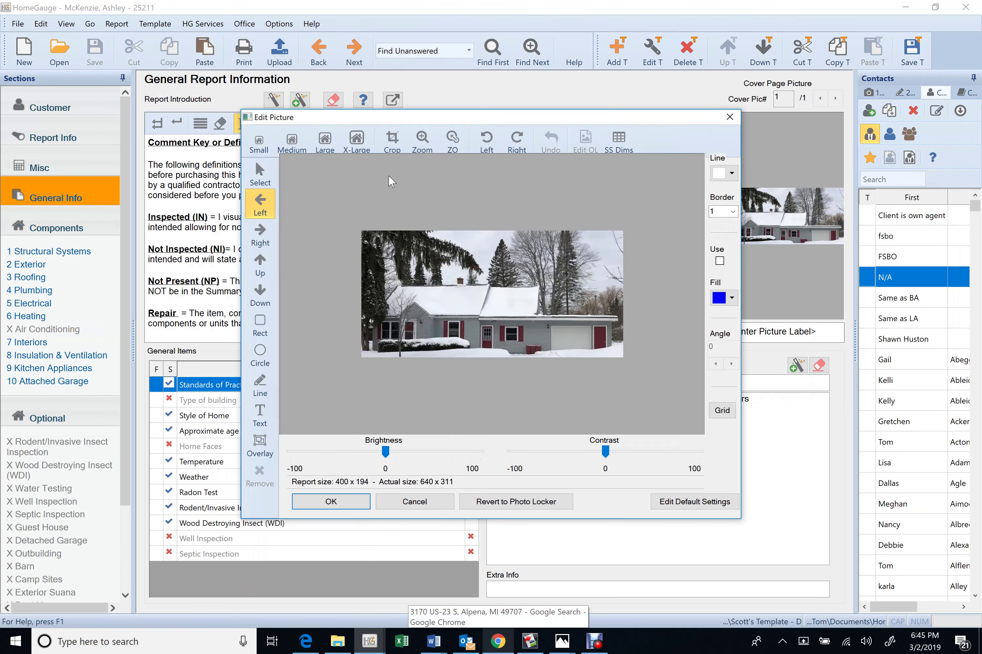
{"action": "left_click", "coordinate": [322, 145]}
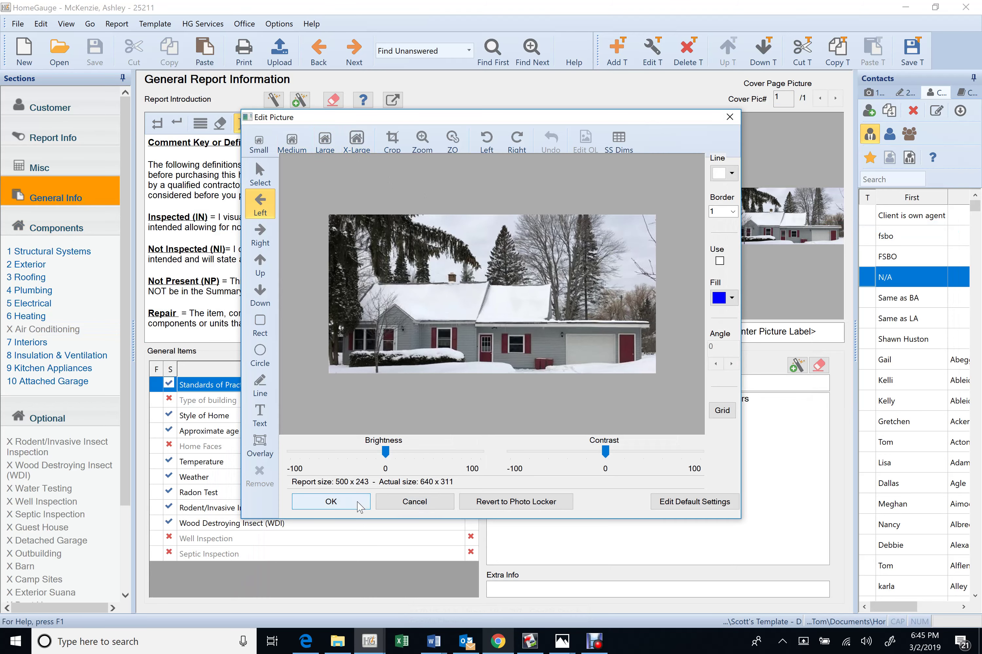
{"action": "left_click", "coordinate": [360, 508]}
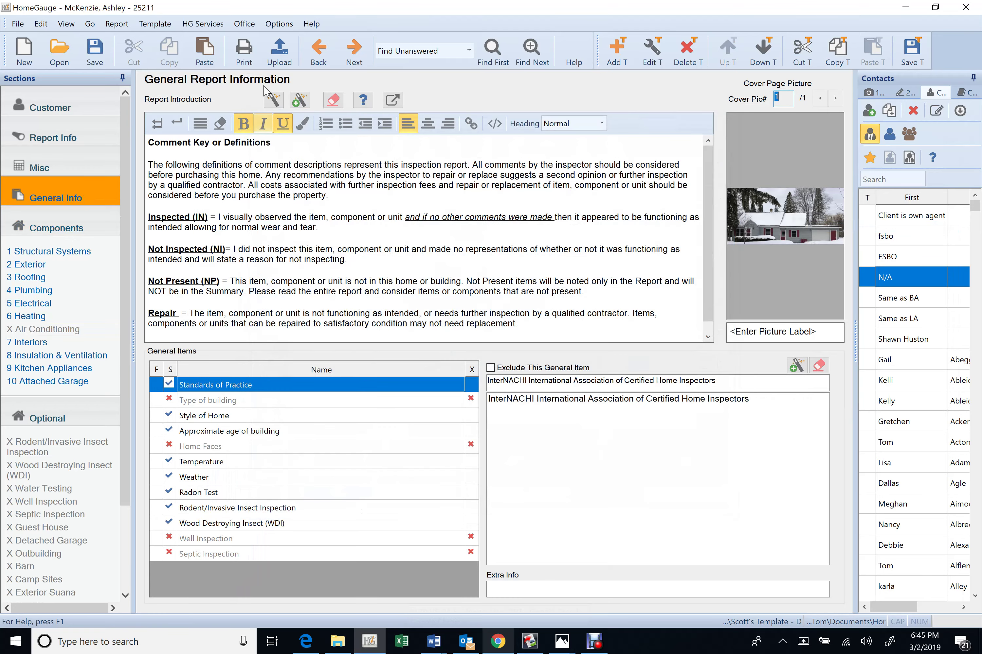
{"action": "left_click", "coordinate": [279, 53]}
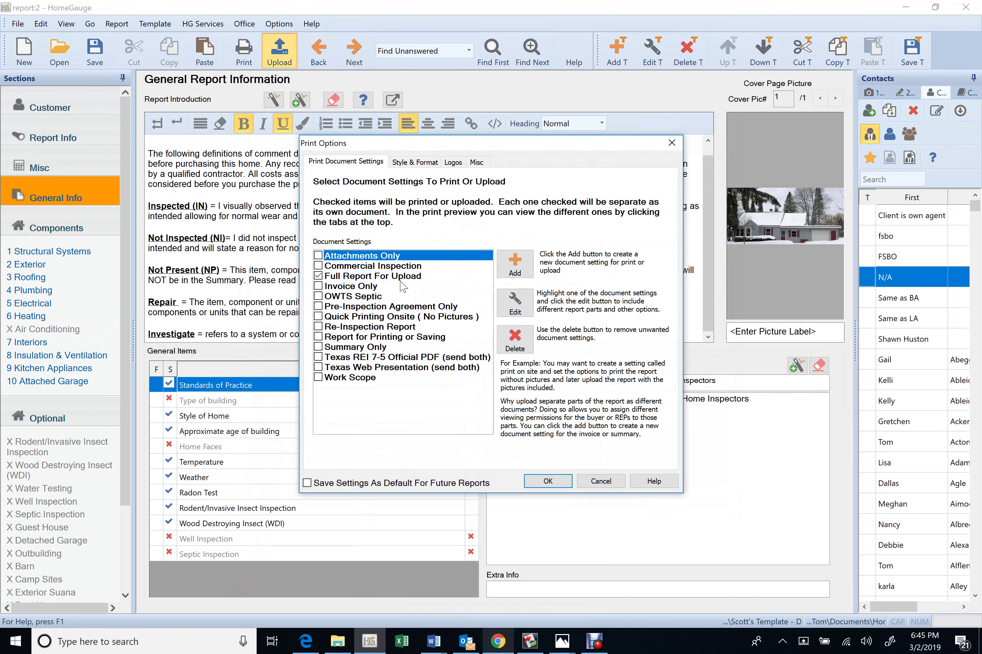
Step: Generate the Full Report For Upload preview, then cancel it for more edits
{"action": "left_click", "coordinate": [401, 277]}
{"action": "left_click", "coordinate": [546, 482]}
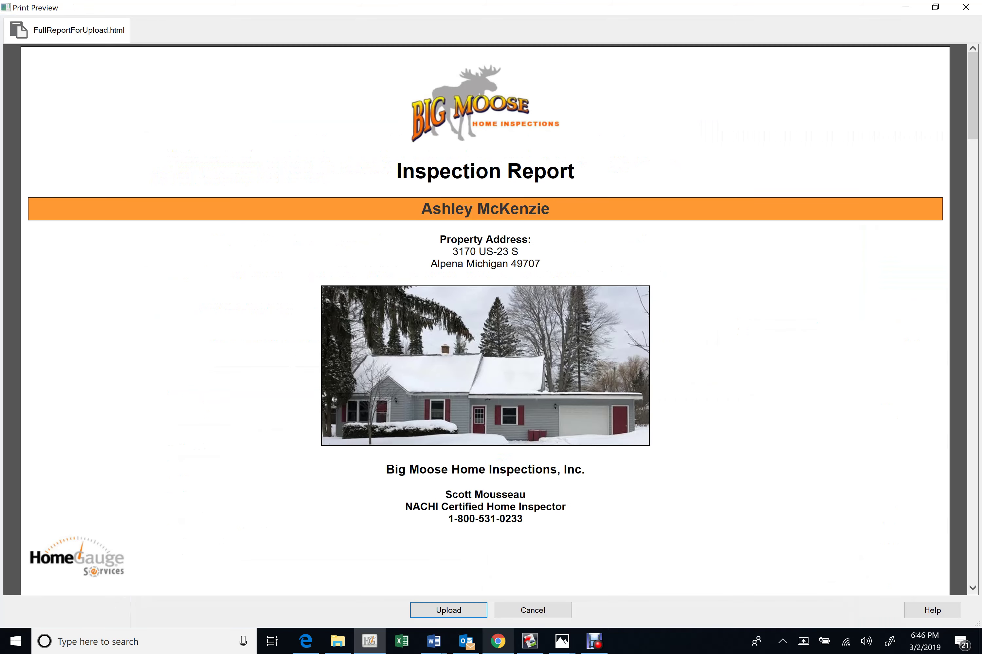
{"action": "scroll", "coordinate": [831, 370], "scroll_direction": "down", "scroll_amount": 3}
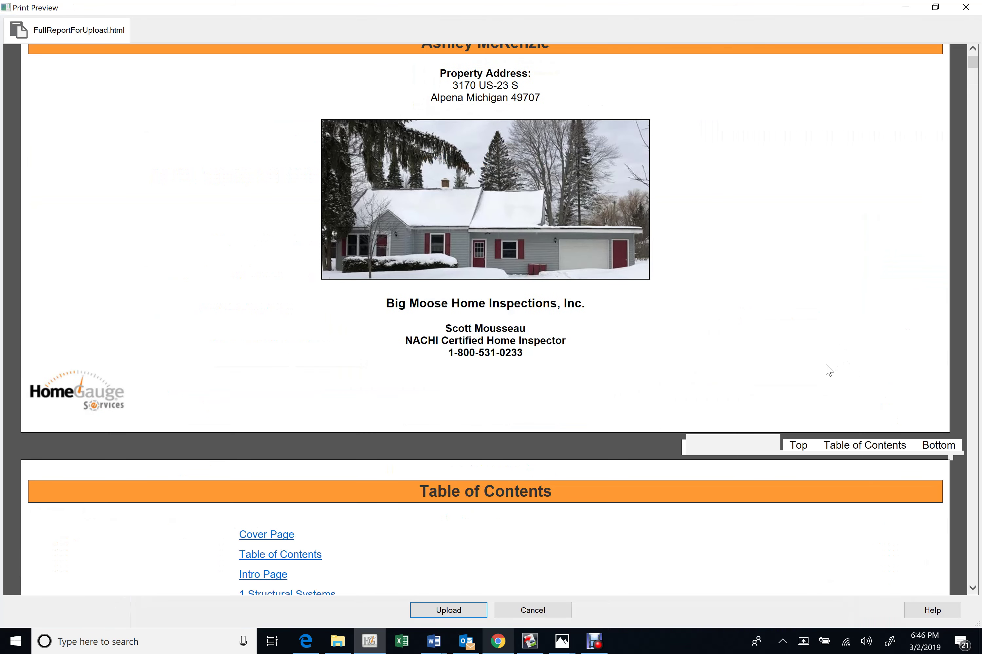
{"action": "scroll", "coordinate": [828, 371], "scroll_direction": "down", "scroll_amount": 20}
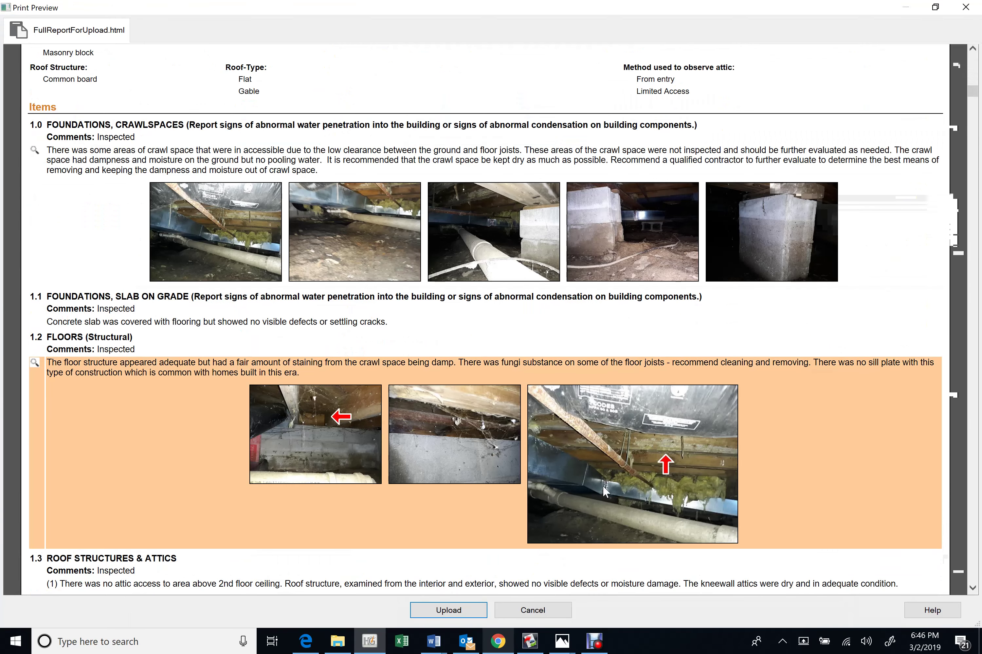
{"action": "left_click", "coordinate": [532, 611]}
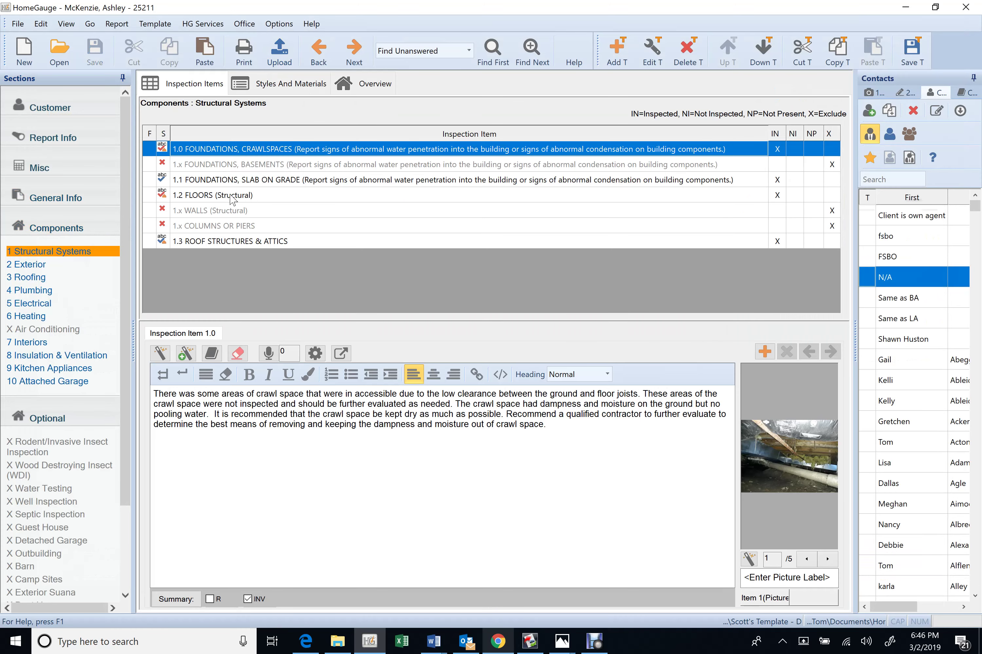
Step: Resize the third 1.2 Floors (Structural) photo to Small, 200 × 151
{"action": "left_click", "coordinate": [232, 196]}
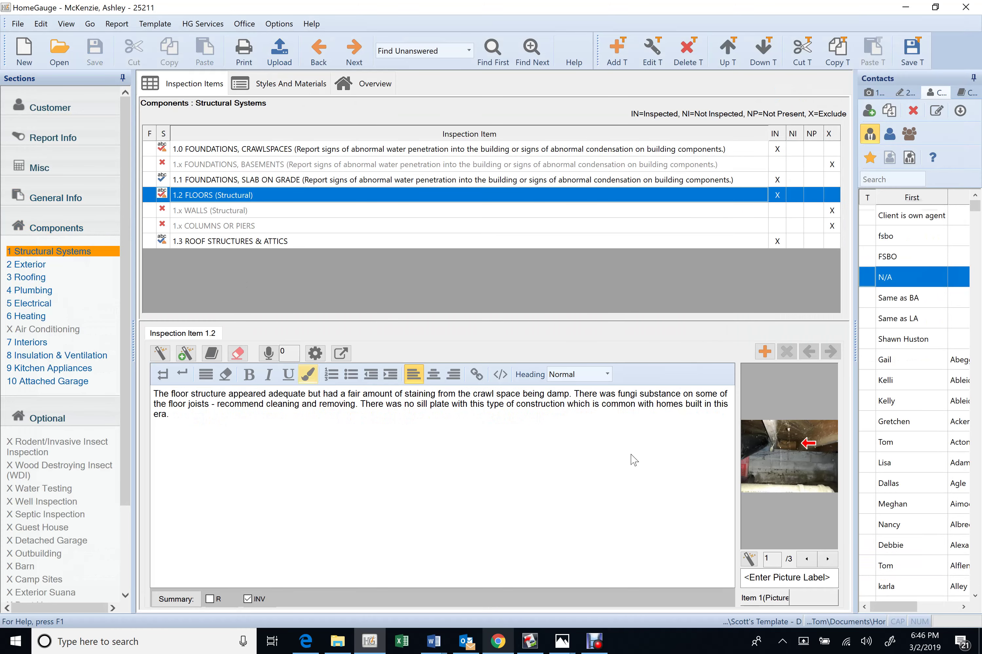
{"action": "left_click", "coordinate": [828, 559]}
{"action": "left_click", "coordinate": [828, 560]}
{"action": "right_click", "coordinate": [783, 438]}
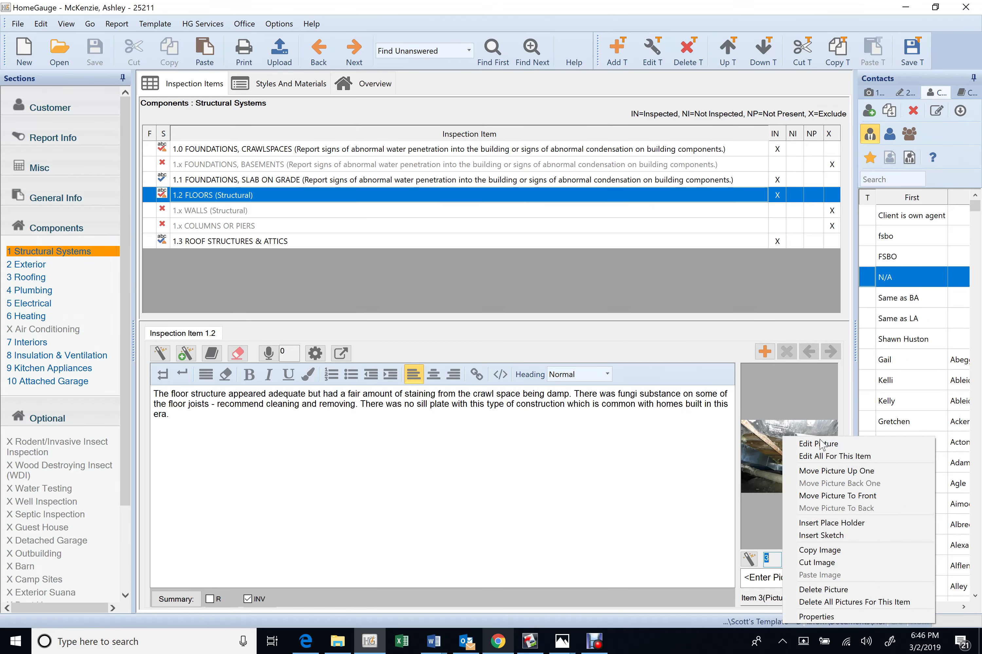
{"action": "left_click", "coordinate": [804, 445]}
{"action": "left_click", "coordinate": [259, 143]}
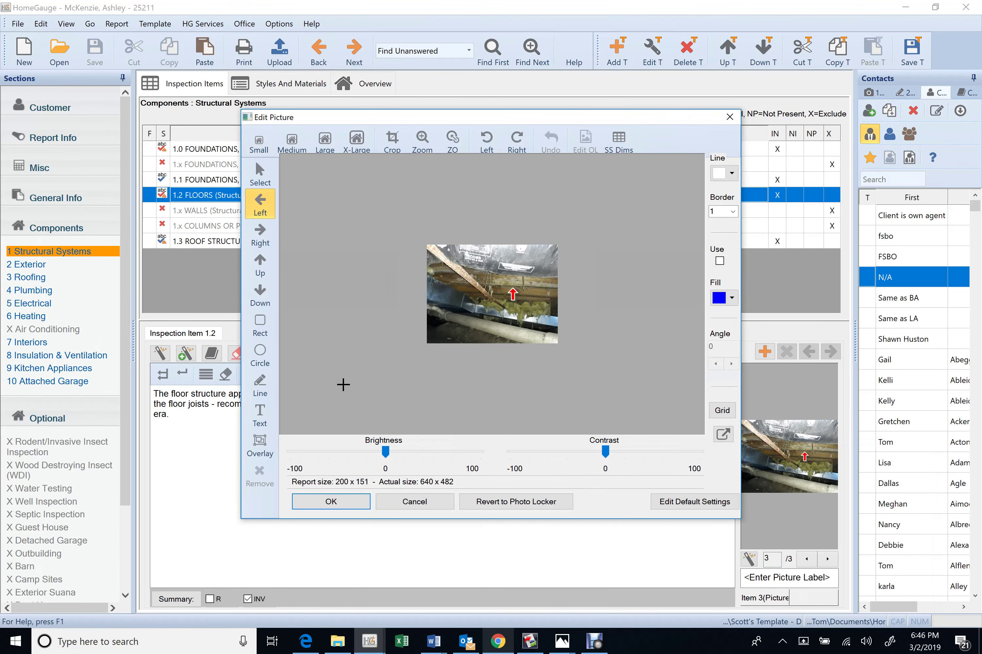
{"action": "left_click", "coordinate": [340, 497]}
Step: Regenerate the upload preview with Full Report For Upload selected
{"action": "left_click", "coordinate": [279, 51]}
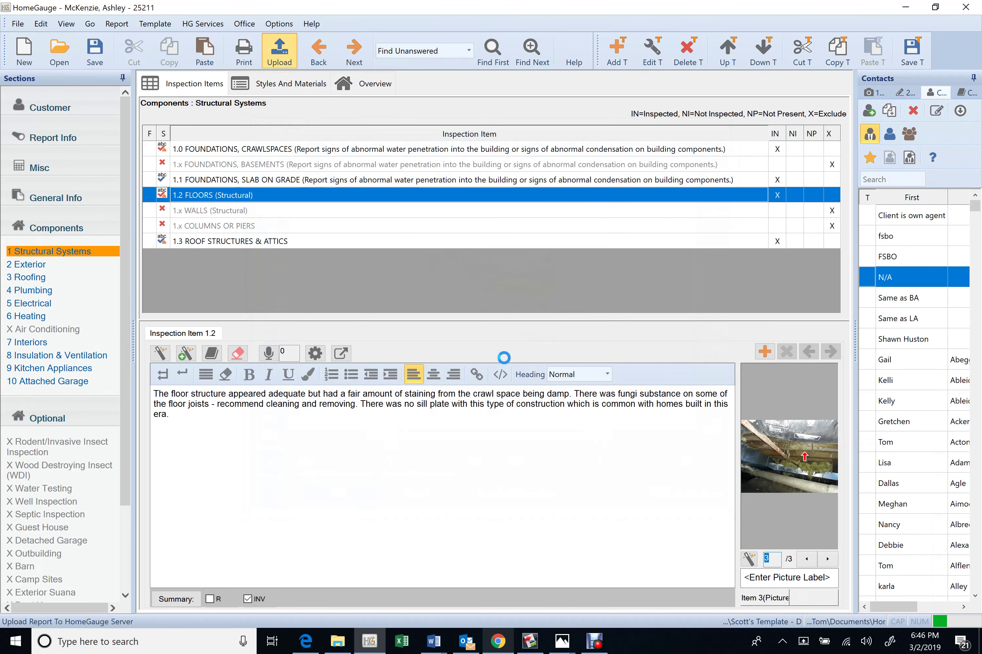
{"action": "left_click", "coordinate": [410, 277]}
{"action": "left_click", "coordinate": [535, 476]}
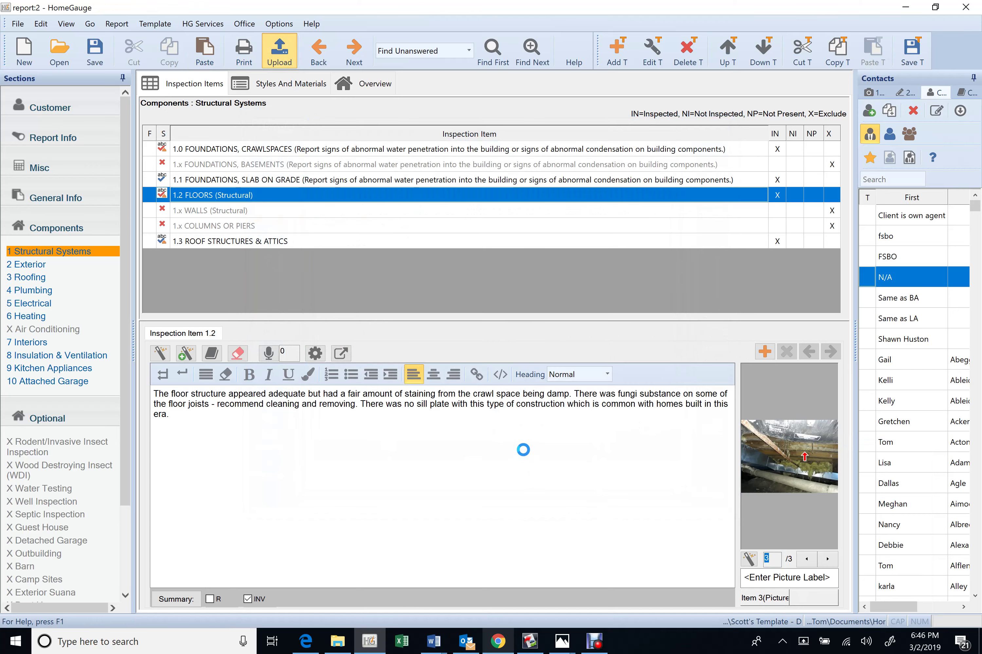
Step: Review the FullReportForUpload preview down to the Electrical summary, then cancel without uploading
{"action": "scroll", "coordinate": [548, 395], "scroll_direction": "down", "scroll_amount": 15}
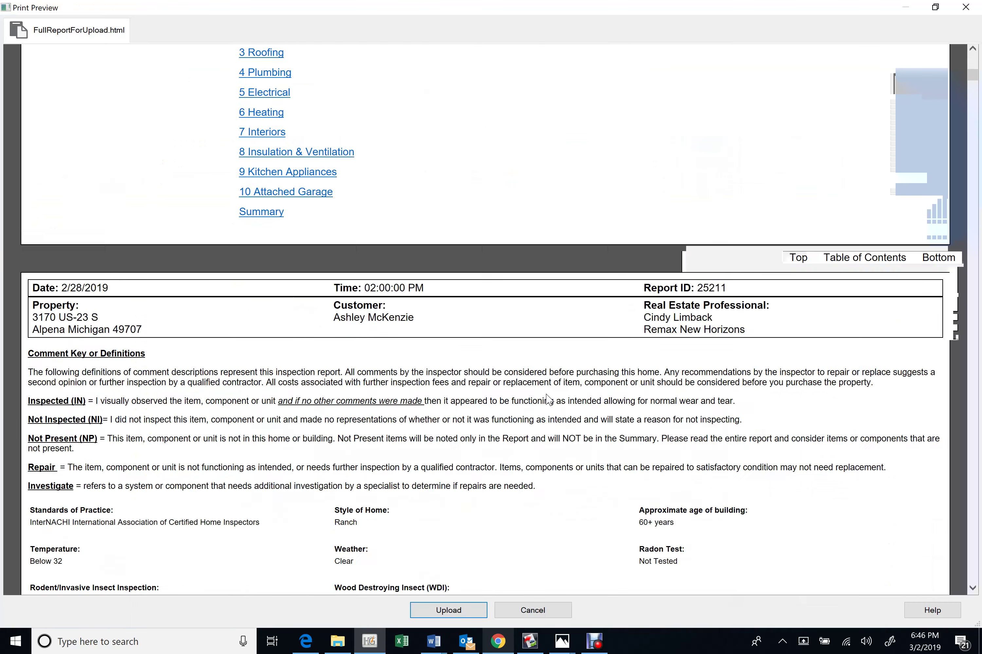
{"action": "scroll", "coordinate": [546, 399], "scroll_direction": "down", "scroll_amount": 20}
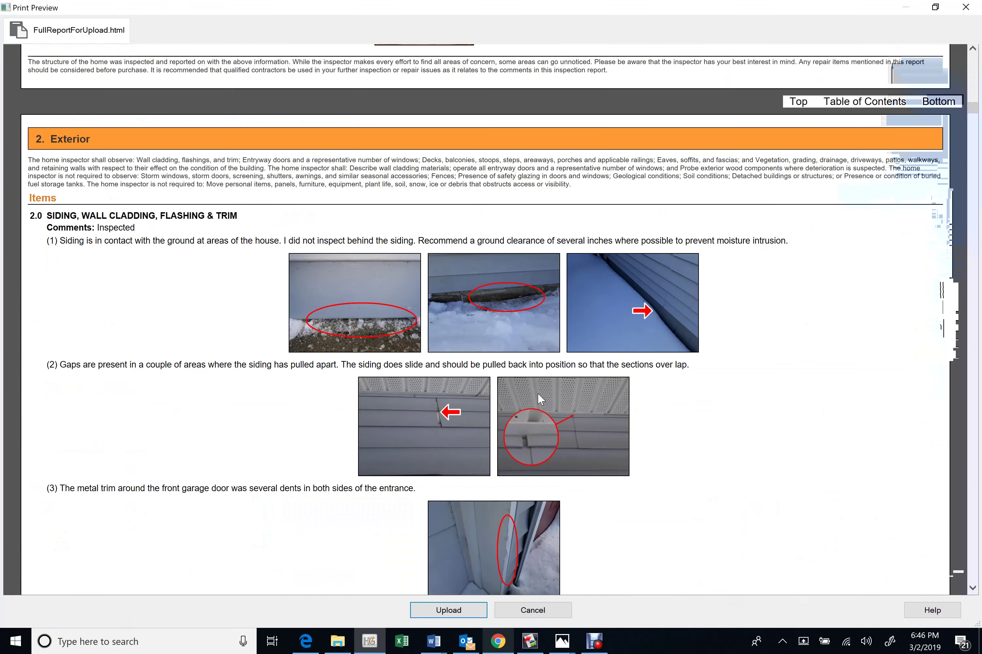
{"action": "scroll", "coordinate": [541, 400], "scroll_direction": "down", "scroll_amount": 20}
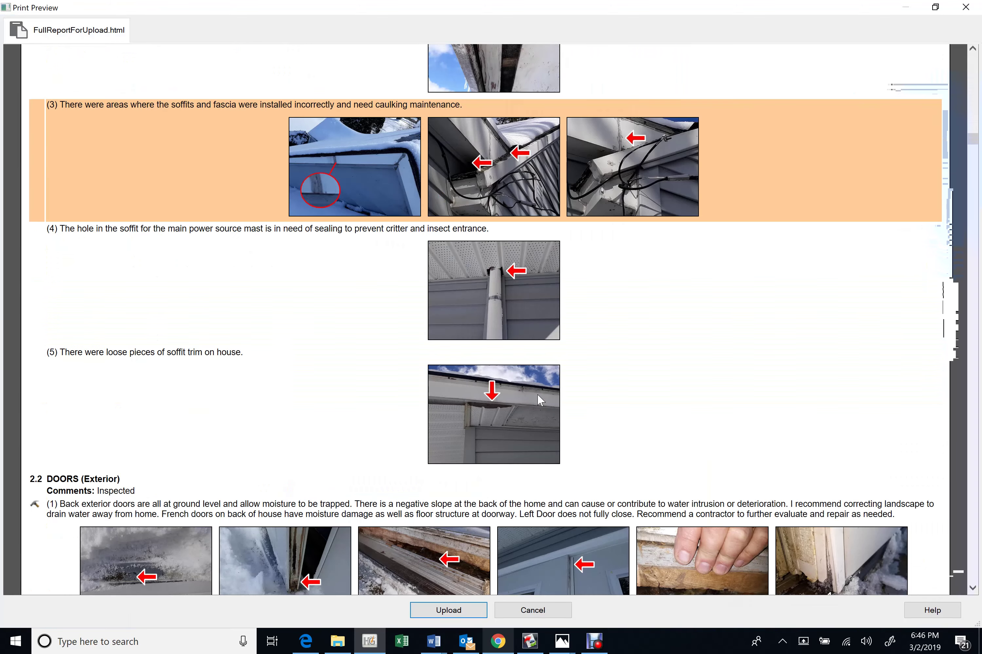
{"action": "scroll", "coordinate": [540, 398], "scroll_direction": "down", "scroll_amount": 20}
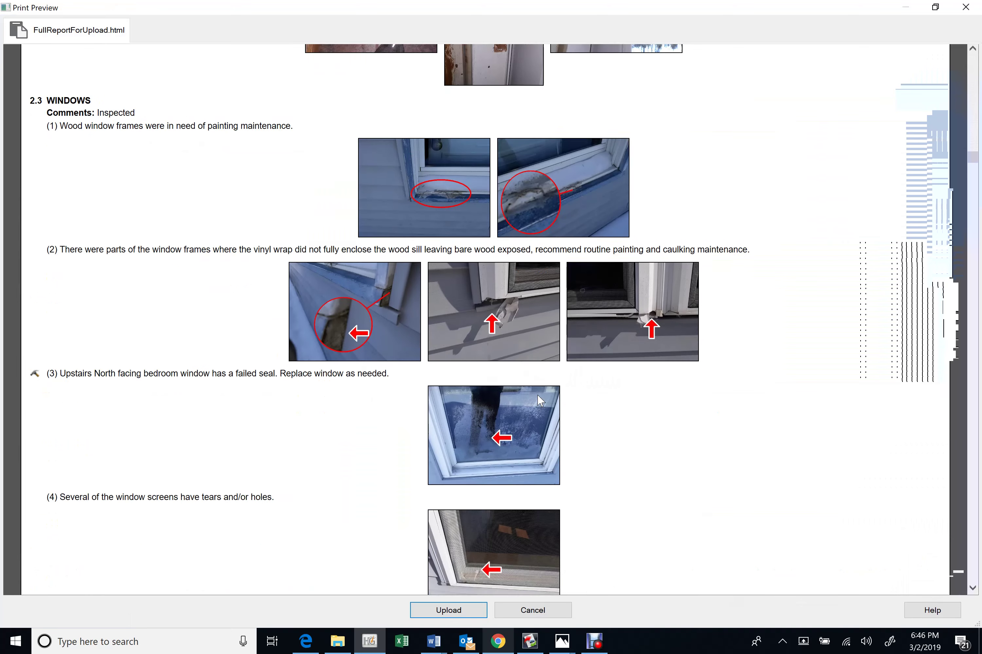
{"action": "scroll", "coordinate": [536, 398], "scroll_direction": "down", "scroll_amount": 20}
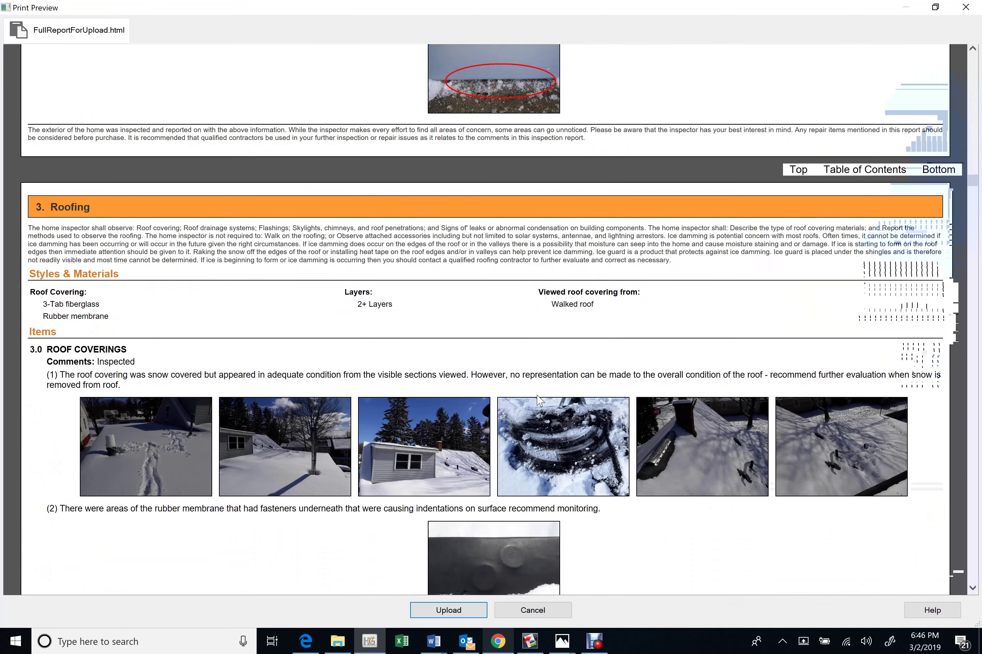
{"action": "scroll", "coordinate": [537, 397], "scroll_direction": "down", "scroll_amount": 7}
{"action": "scroll", "coordinate": [536, 394], "scroll_direction": "down", "scroll_amount": 10}
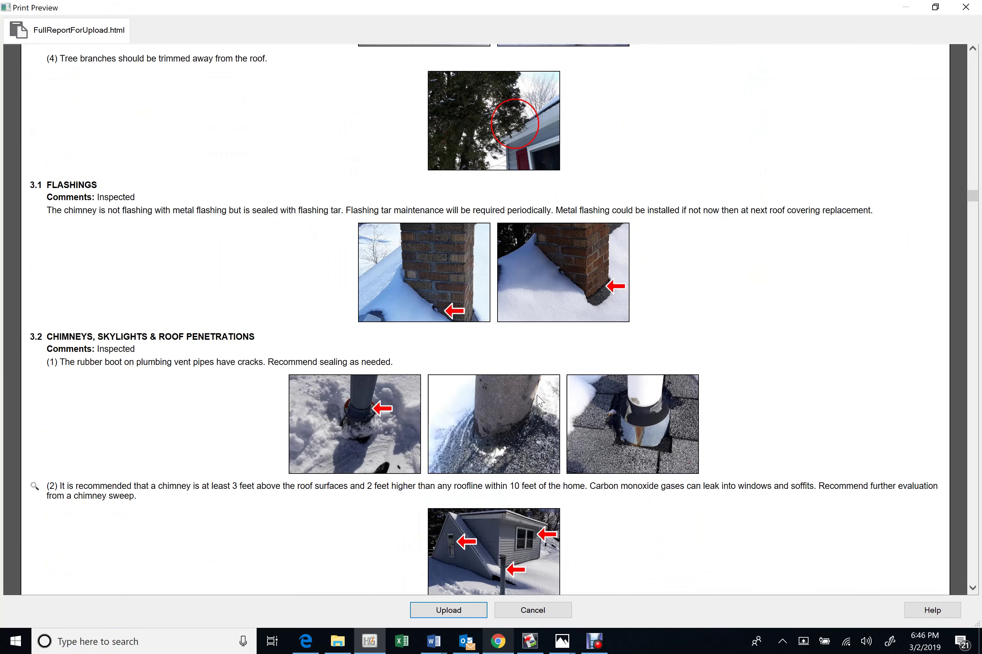
{"action": "scroll", "coordinate": [537, 399], "scroll_direction": "down", "scroll_amount": 14}
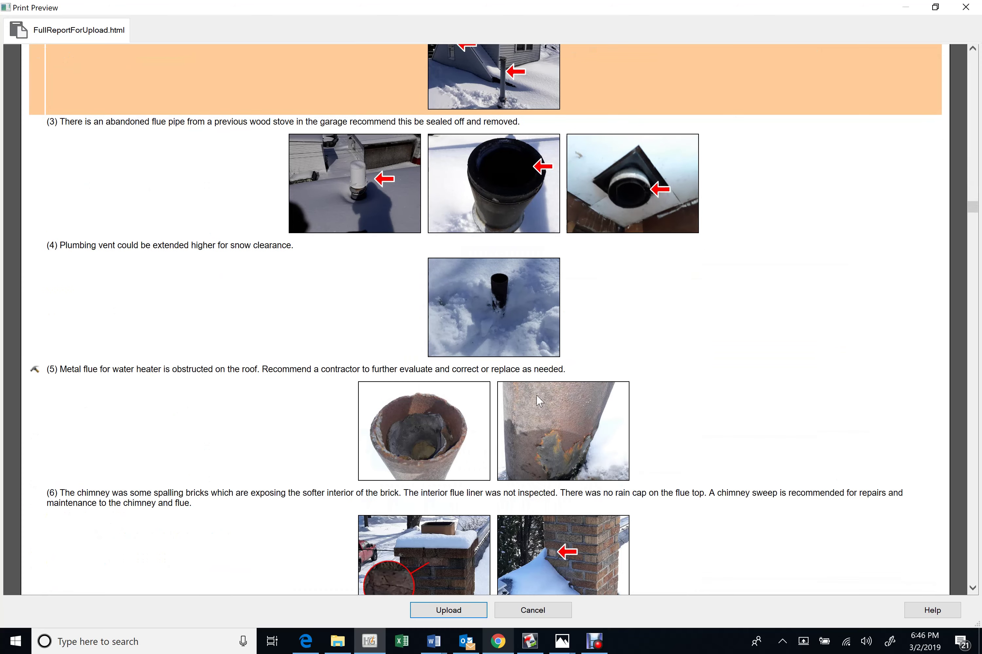
{"action": "scroll", "coordinate": [537, 398], "scroll_direction": "down", "scroll_amount": 19}
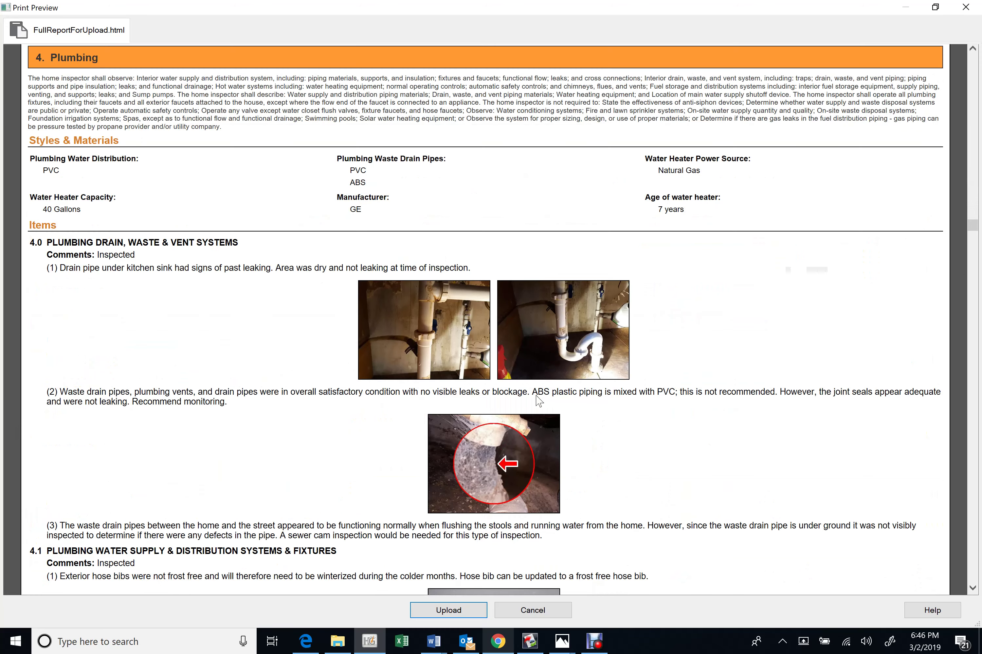
{"action": "scroll", "coordinate": [537, 401], "scroll_direction": "down", "scroll_amount": 1}
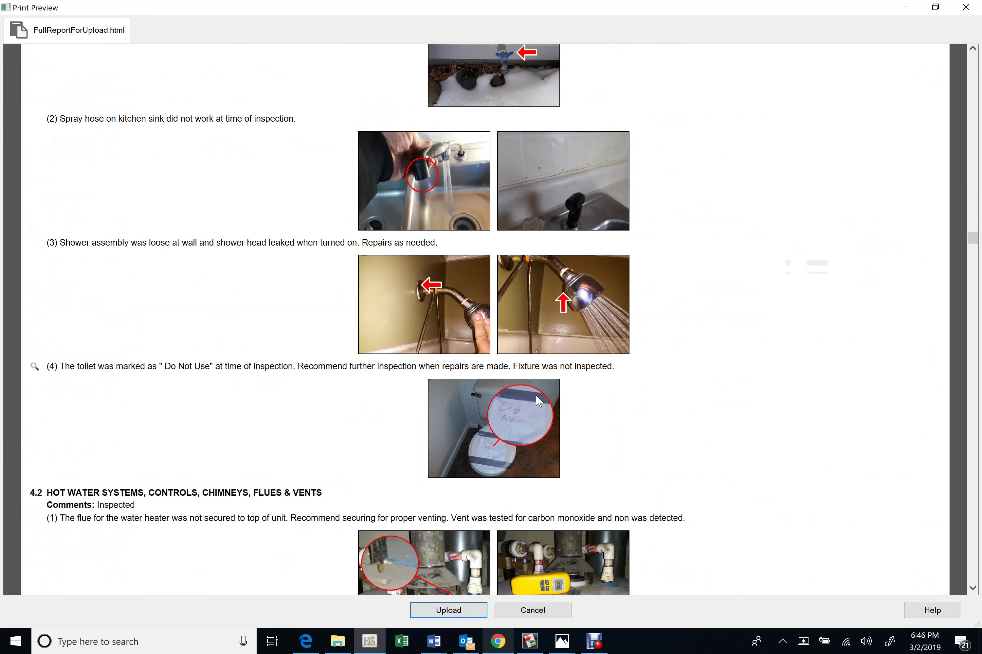
{"action": "scroll", "coordinate": [538, 400], "scroll_direction": "down", "scroll_amount": 12}
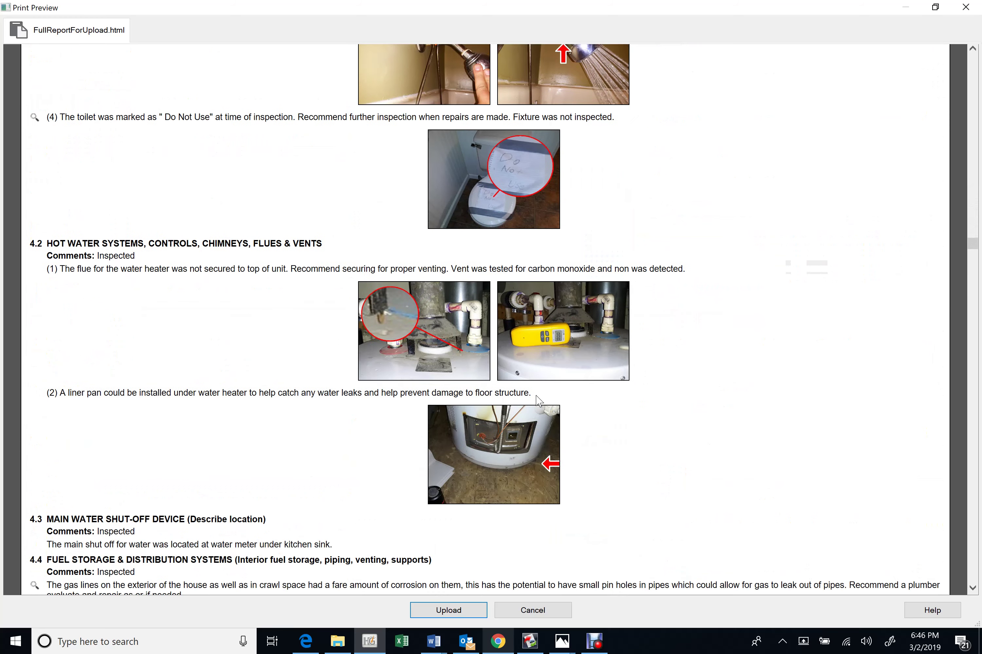
{"action": "scroll", "coordinate": [538, 401], "scroll_direction": "down", "scroll_amount": 5}
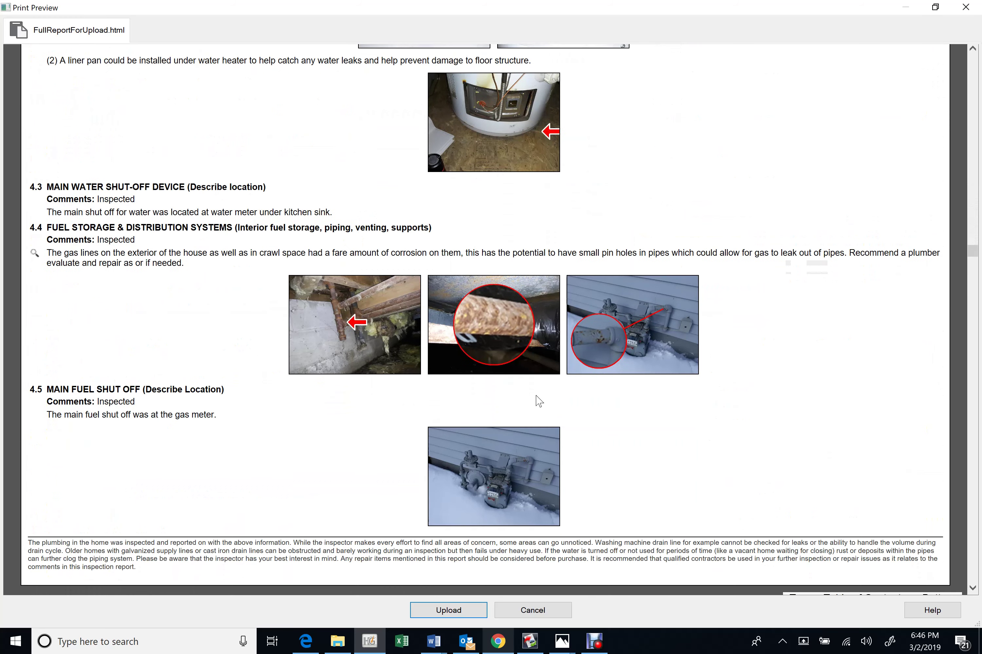
{"action": "scroll", "coordinate": [537, 399], "scroll_direction": "down", "scroll_amount": 20}
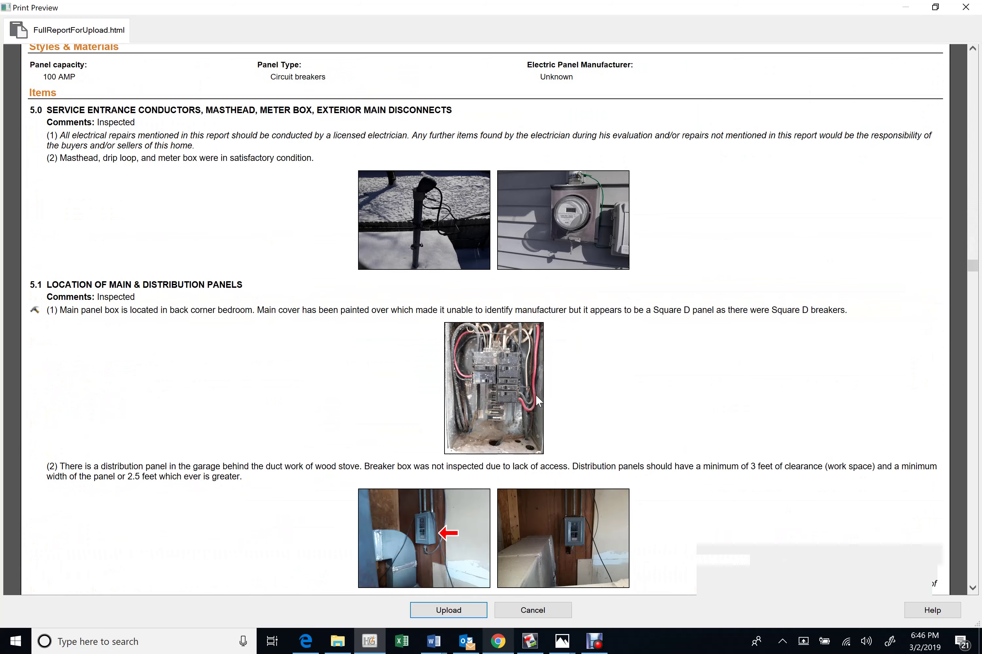
{"action": "scroll", "coordinate": [535, 395], "scroll_direction": "down", "scroll_amount": 10}
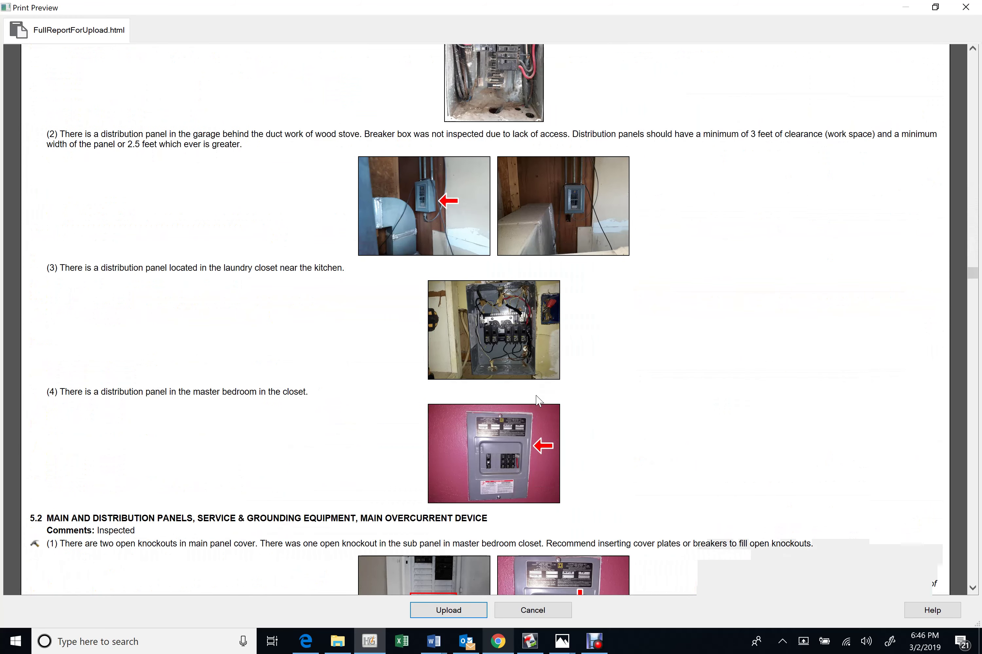
{"action": "scroll", "coordinate": [539, 401], "scroll_direction": "down", "scroll_amount": 5}
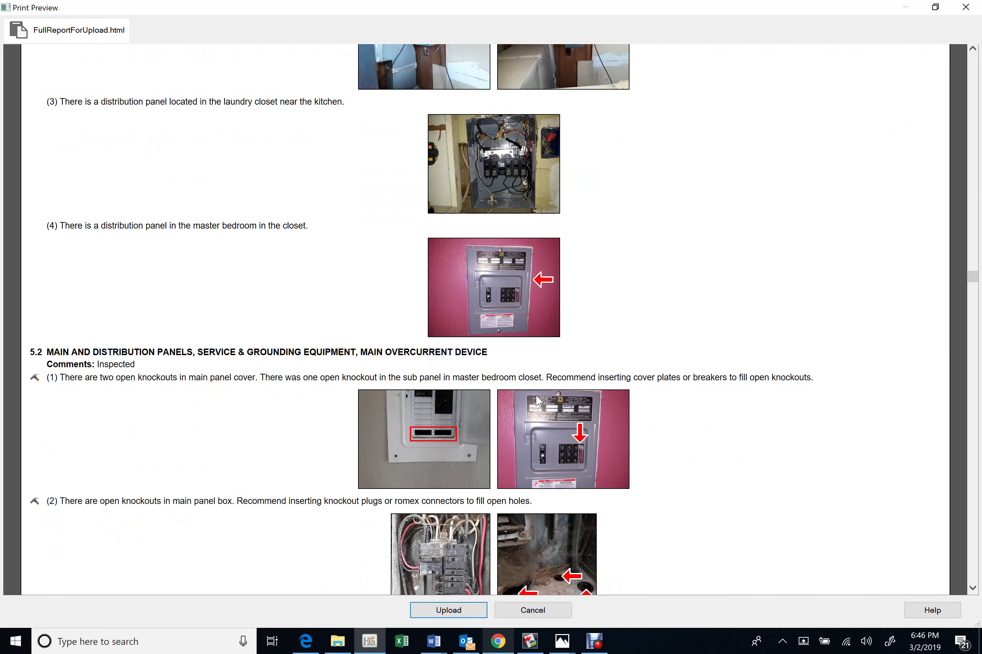
{"action": "scroll", "coordinate": [537, 399], "scroll_direction": "down", "scroll_amount": 2}
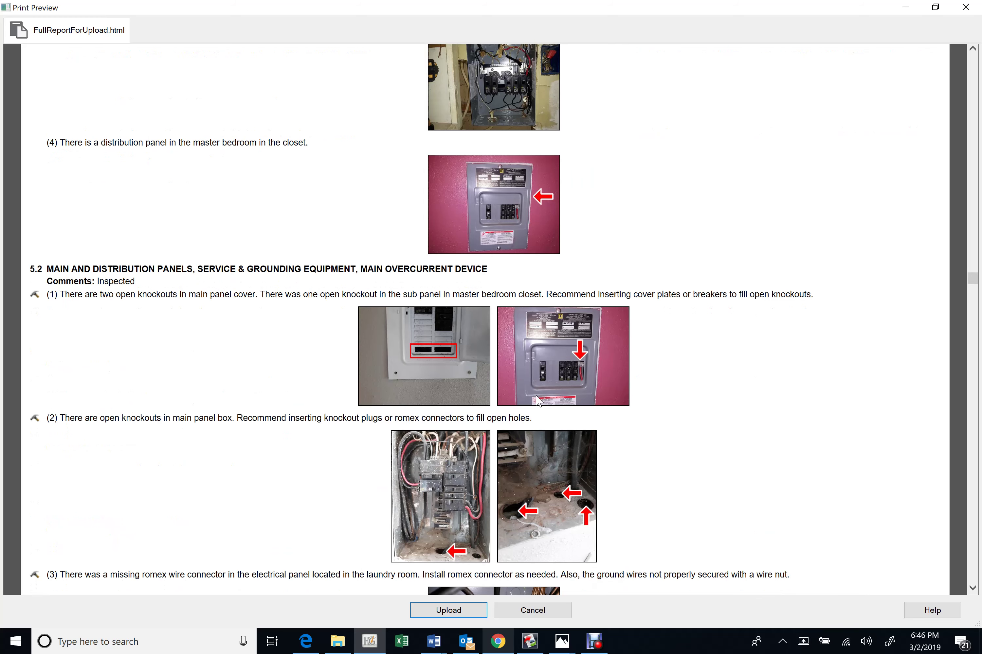
{"action": "scroll", "coordinate": [538, 401], "scroll_direction": "down", "scroll_amount": 2}
{"action": "scroll", "coordinate": [535, 395], "scroll_direction": "down", "scroll_amount": 6}
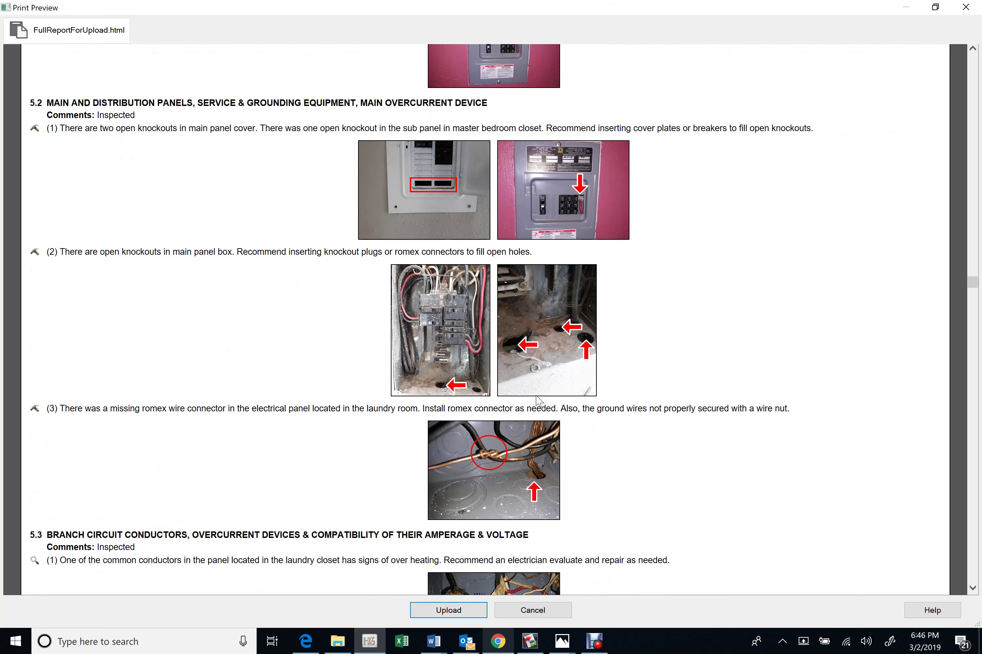
{"action": "scroll", "coordinate": [538, 399], "scroll_direction": "down", "scroll_amount": 4}
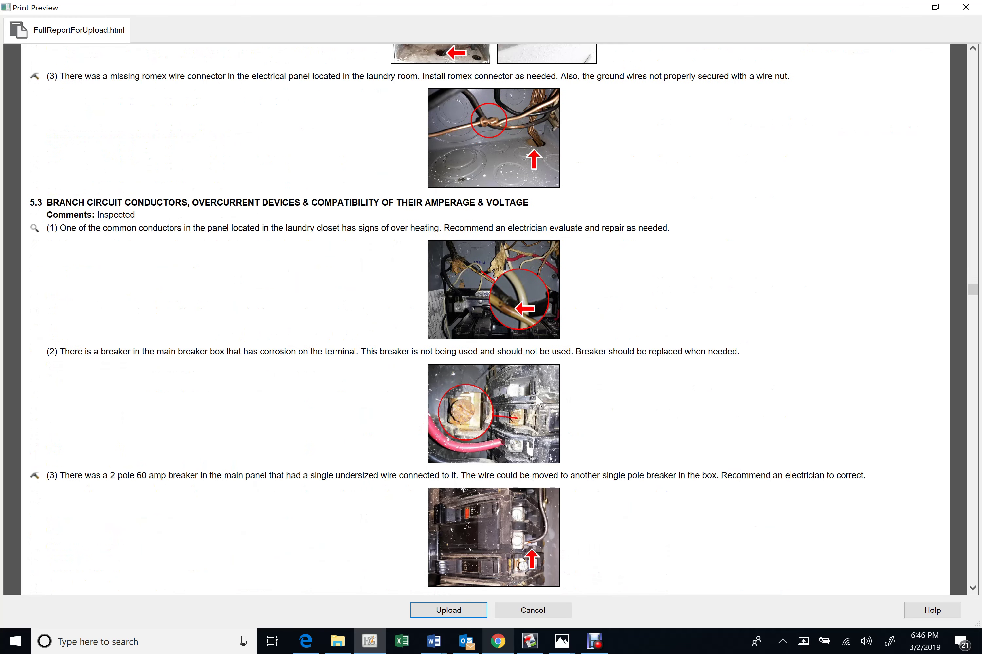
{"action": "scroll", "coordinate": [538, 400], "scroll_direction": "down", "scroll_amount": 8}
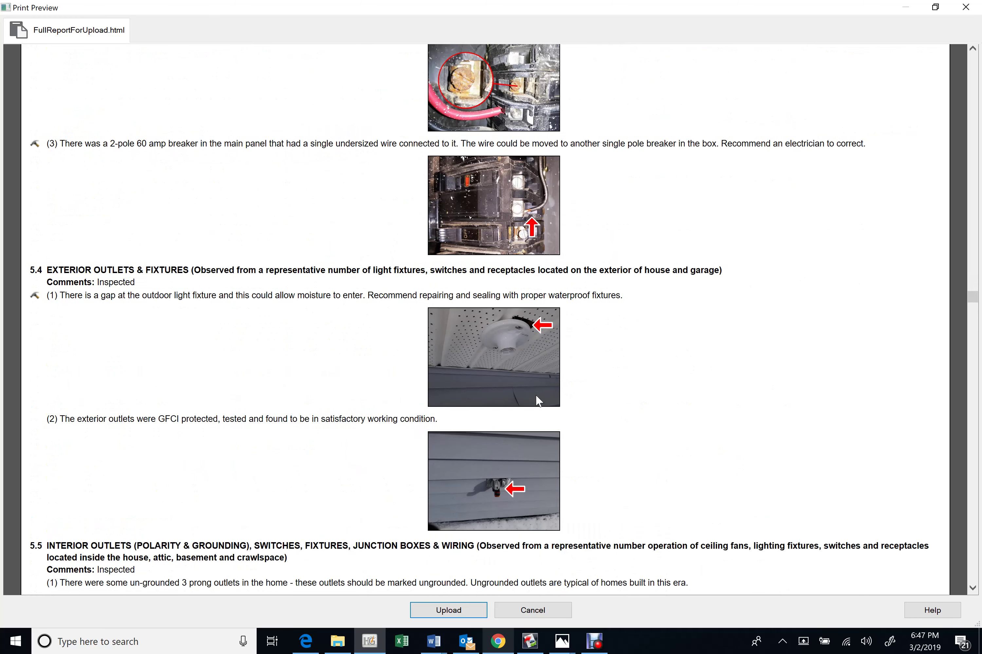
{"action": "scroll", "coordinate": [535, 394], "scroll_direction": "down", "scroll_amount": 4}
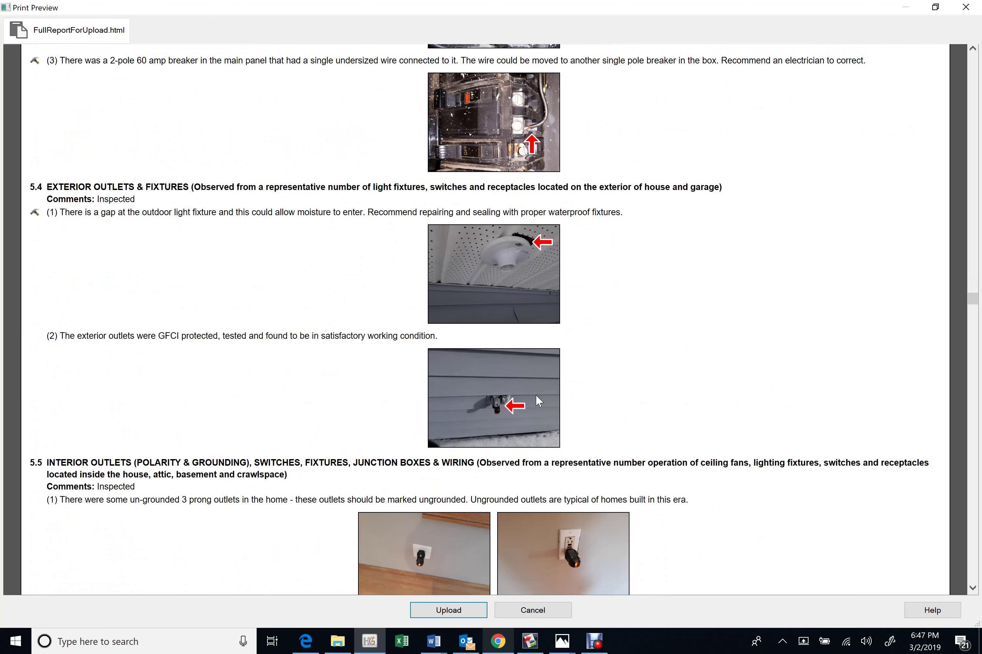
{"action": "scroll", "coordinate": [539, 401], "scroll_direction": "down", "scroll_amount": 2}
{"action": "scroll", "coordinate": [539, 402], "scroll_direction": "down", "scroll_amount": 8}
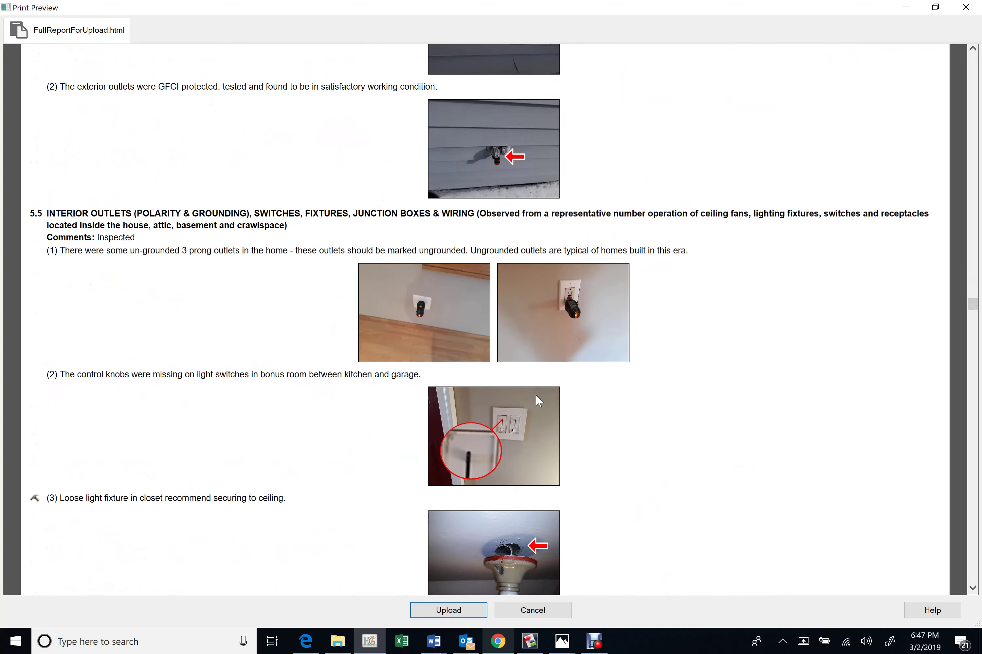
{"action": "scroll", "coordinate": [535, 395], "scroll_direction": "down", "scroll_amount": 13}
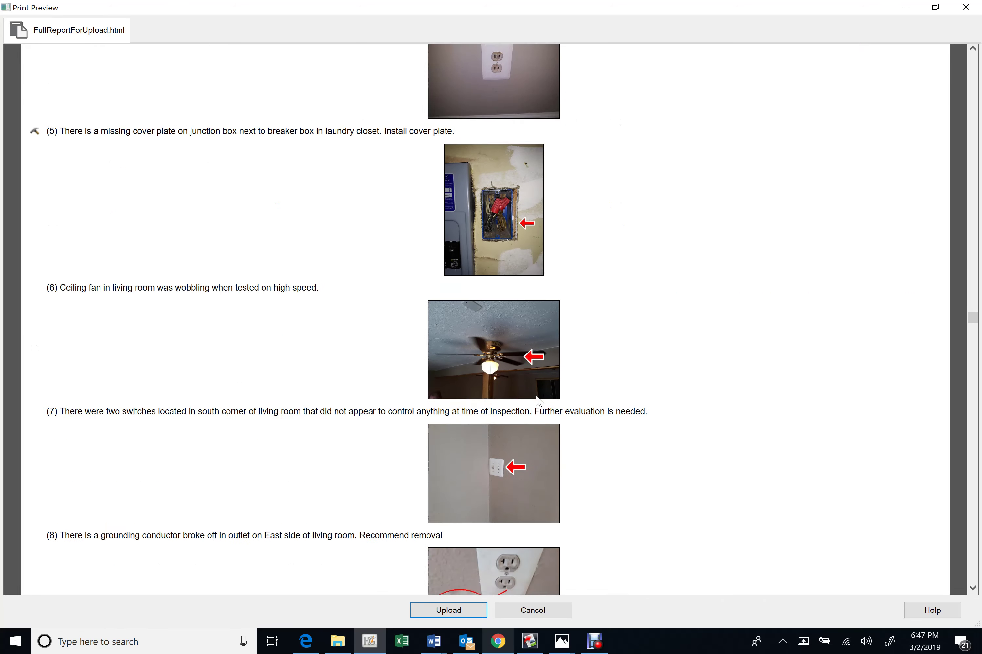
{"action": "scroll", "coordinate": [535, 395], "scroll_direction": "down", "scroll_amount": 20}
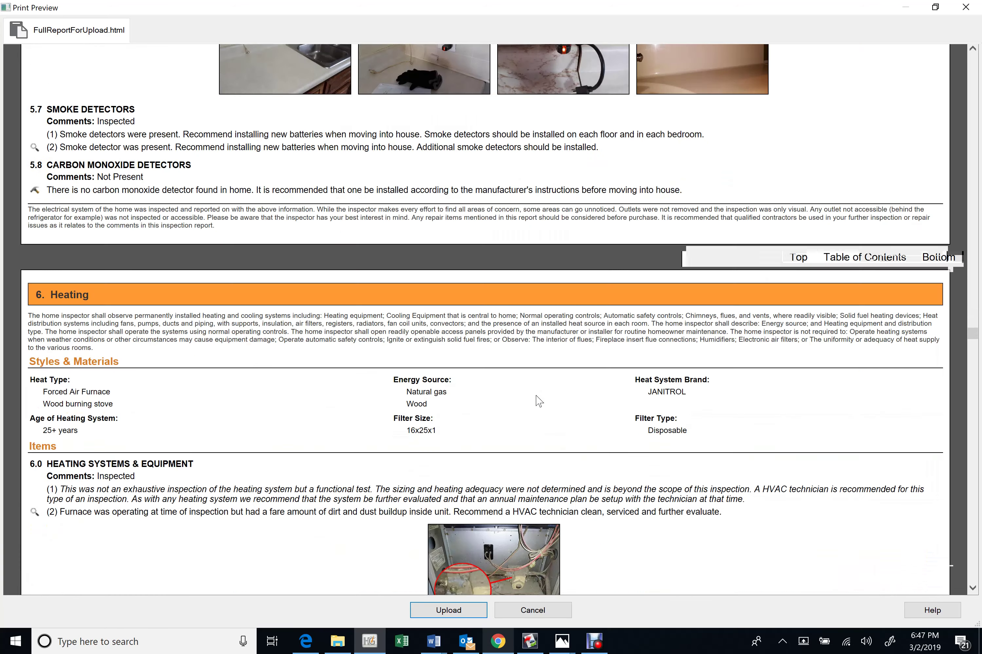
{"action": "scroll", "coordinate": [535, 394], "scroll_direction": "down", "scroll_amount": 20}
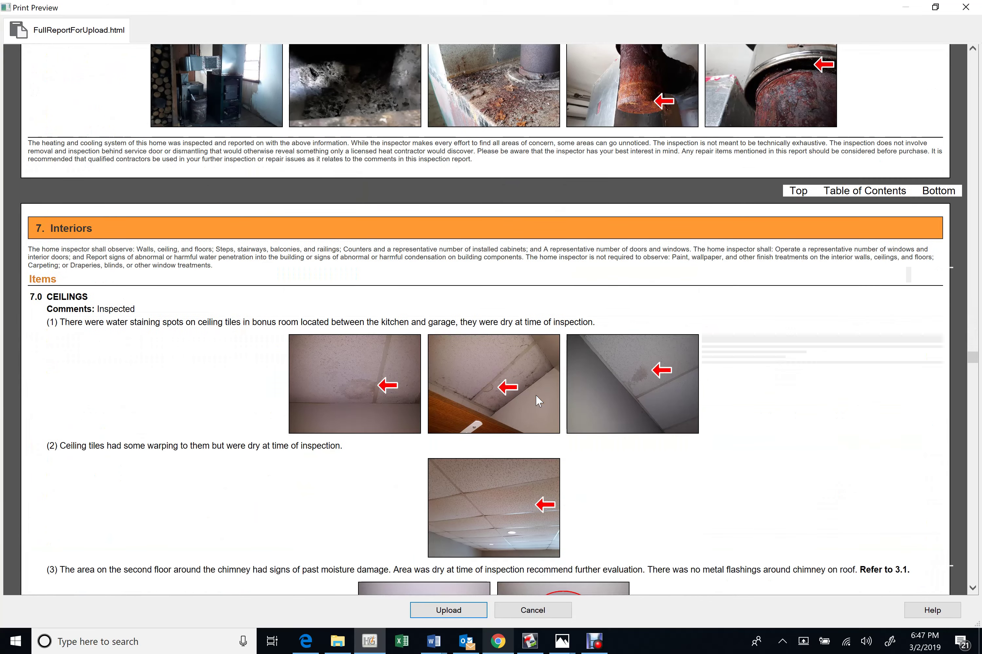
{"action": "scroll", "coordinate": [536, 396], "scroll_direction": "down", "scroll_amount": 20}
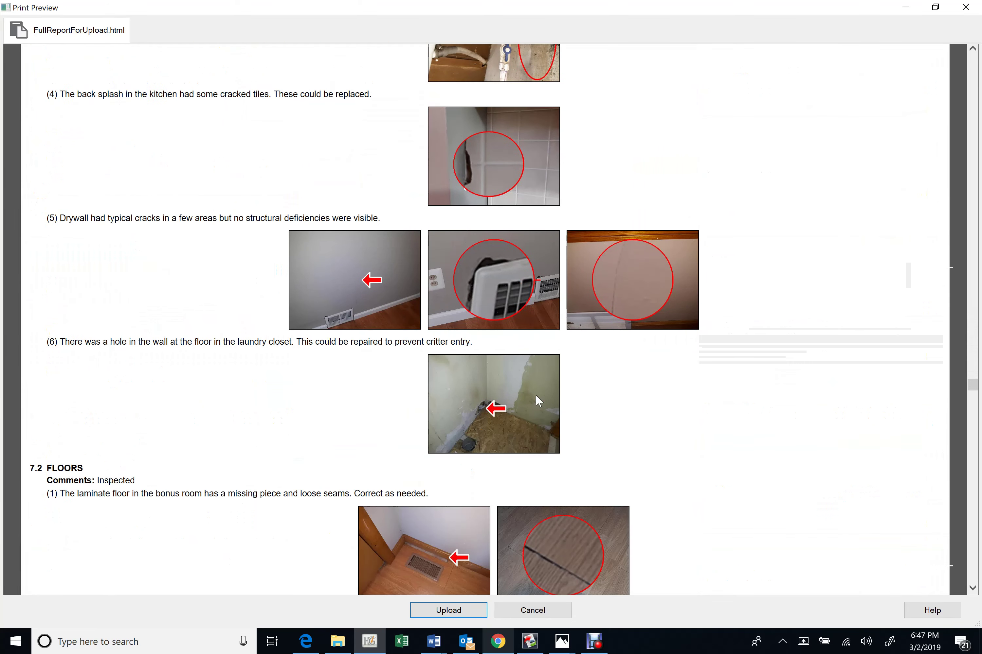
{"action": "scroll", "coordinate": [536, 395], "scroll_direction": "down", "scroll_amount": 20}
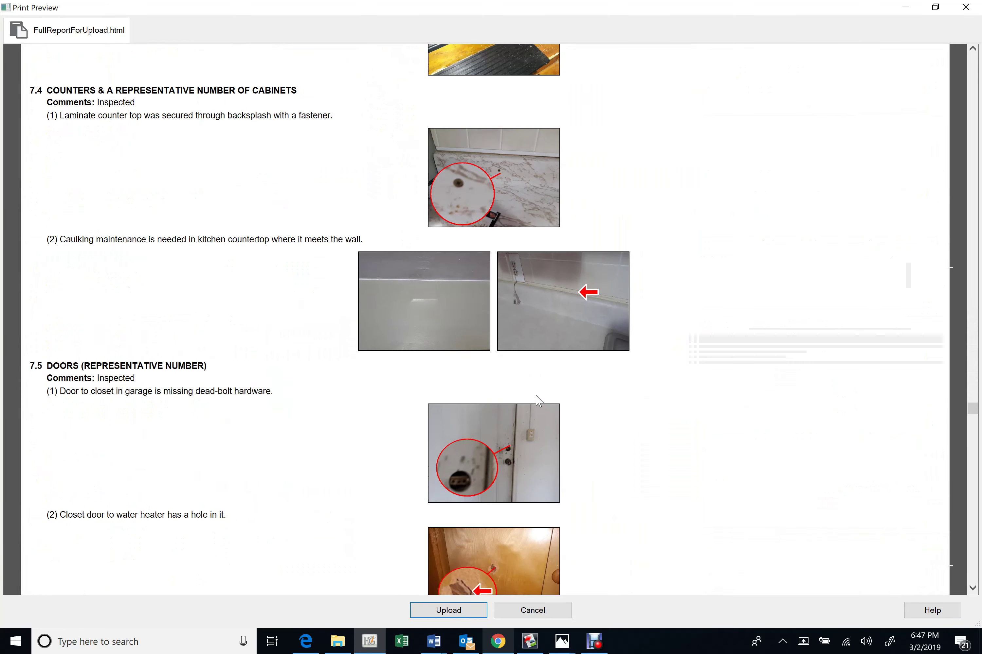
{"action": "scroll", "coordinate": [536, 399], "scroll_direction": "down", "scroll_amount": 20}
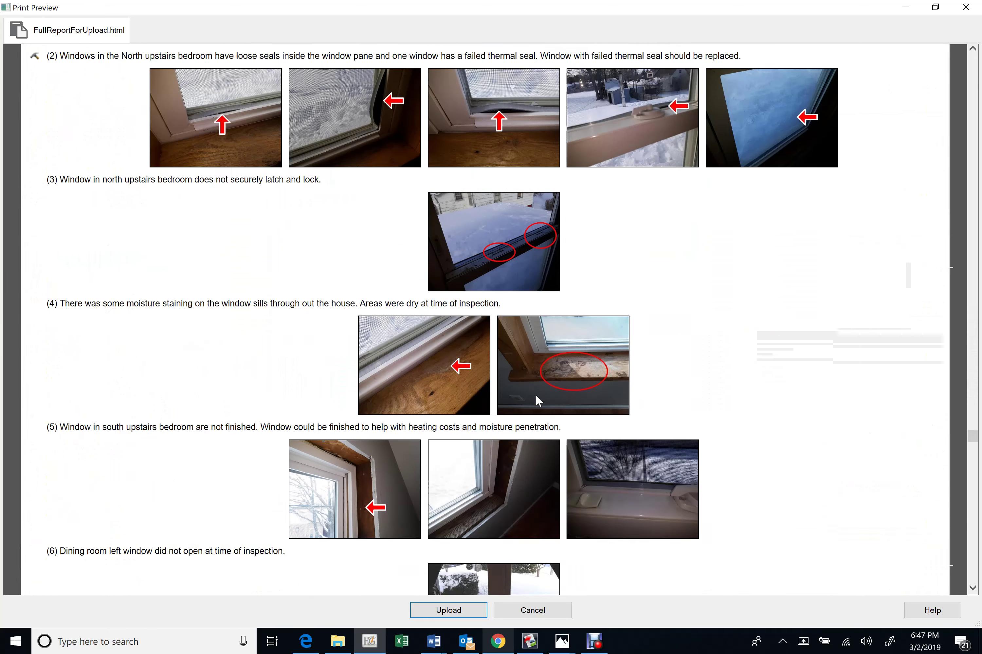
{"action": "scroll", "coordinate": [536, 395], "scroll_direction": "down", "scroll_amount": 20}
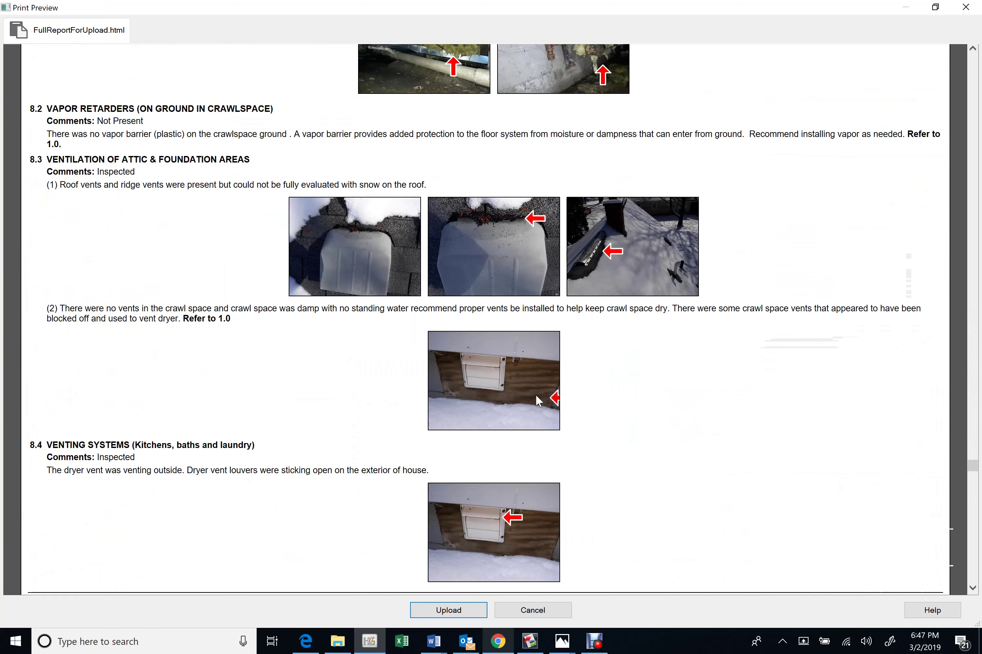
{"action": "scroll", "coordinate": [536, 399], "scroll_direction": "down", "scroll_amount": 20}
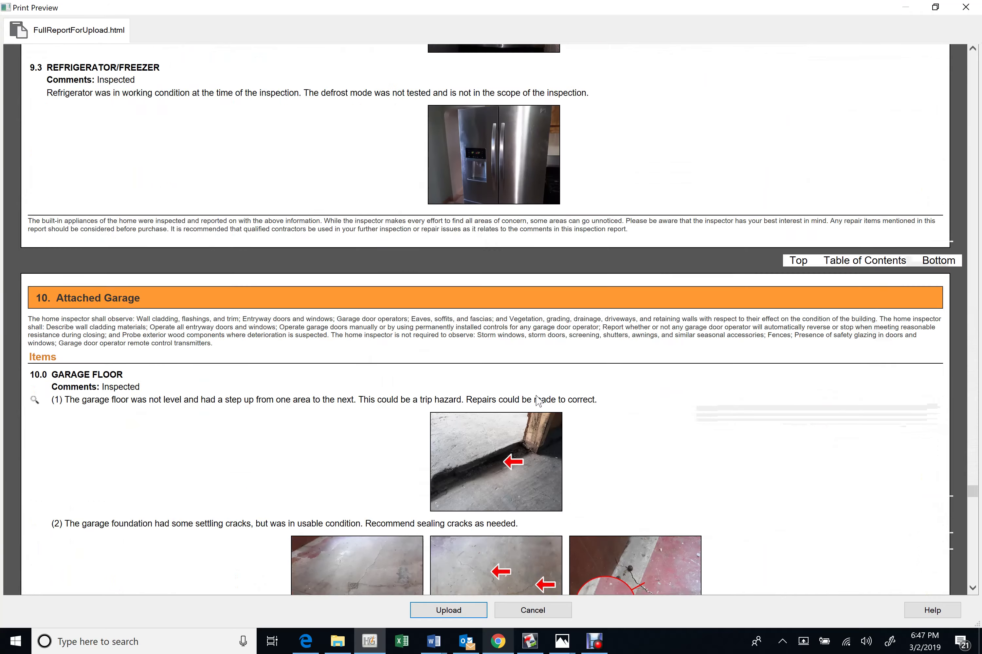
{"action": "scroll", "coordinate": [535, 395], "scroll_direction": "down", "scroll_amount": 20}
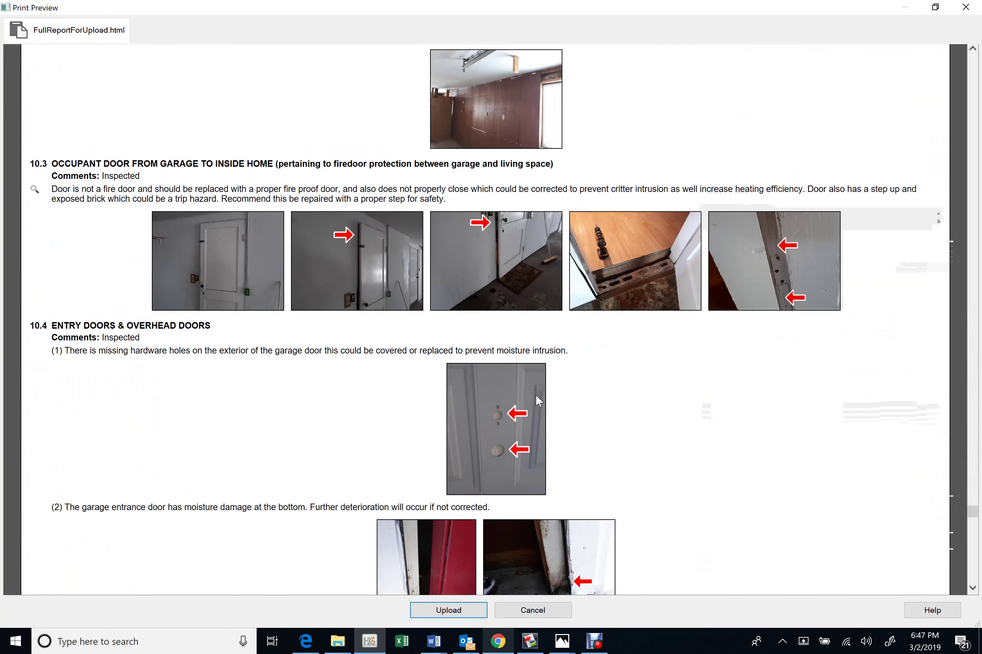
{"action": "scroll", "coordinate": [536, 399], "scroll_direction": "down", "scroll_amount": 20}
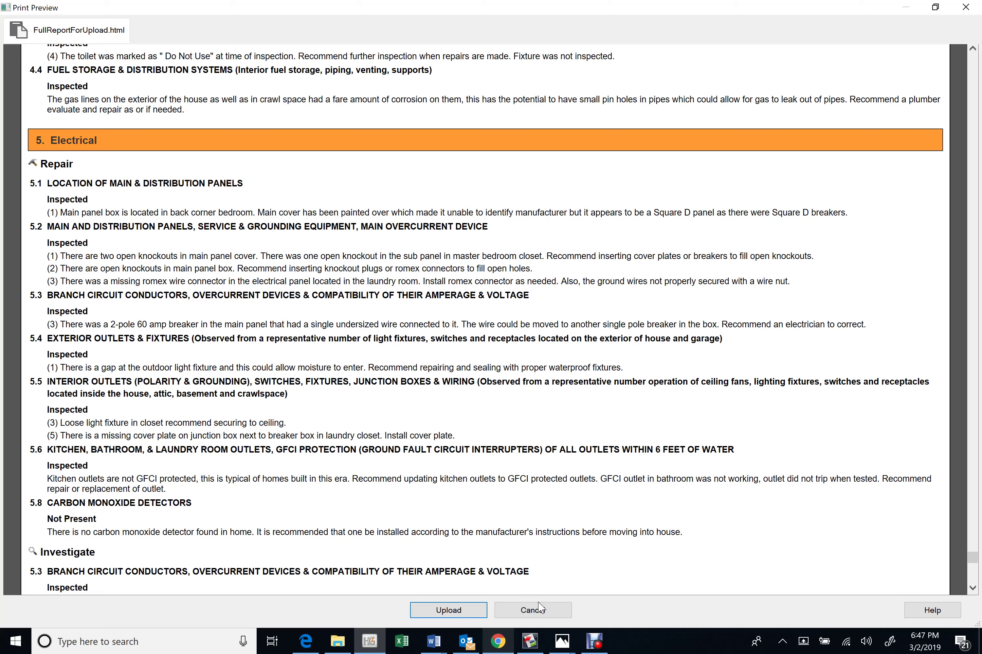
{"action": "left_click", "coordinate": [540, 608]}
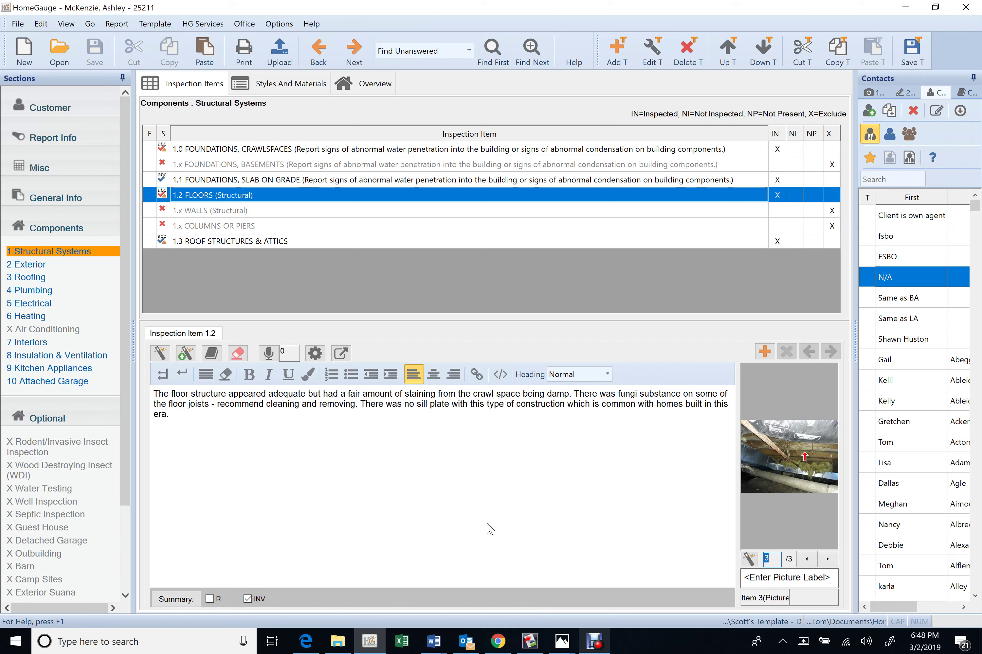
{"action": "left_click", "coordinate": [382, 474]}
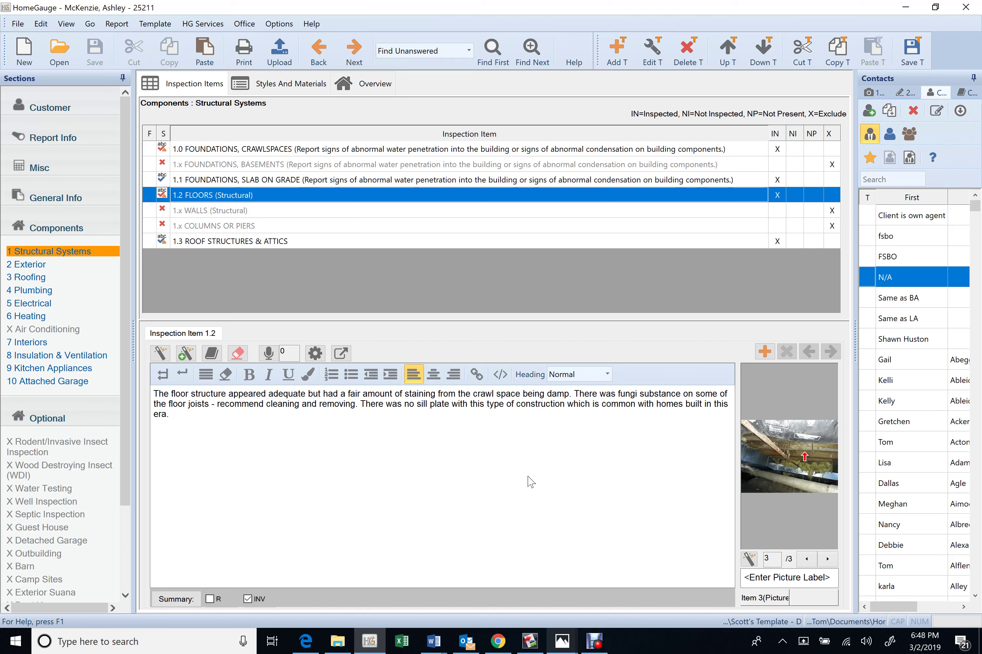
Step: Open Roofing item 3.2 and step through comments 2–6 to the chimney spalling-brick comment
{"action": "left_click", "coordinate": [35, 278]}
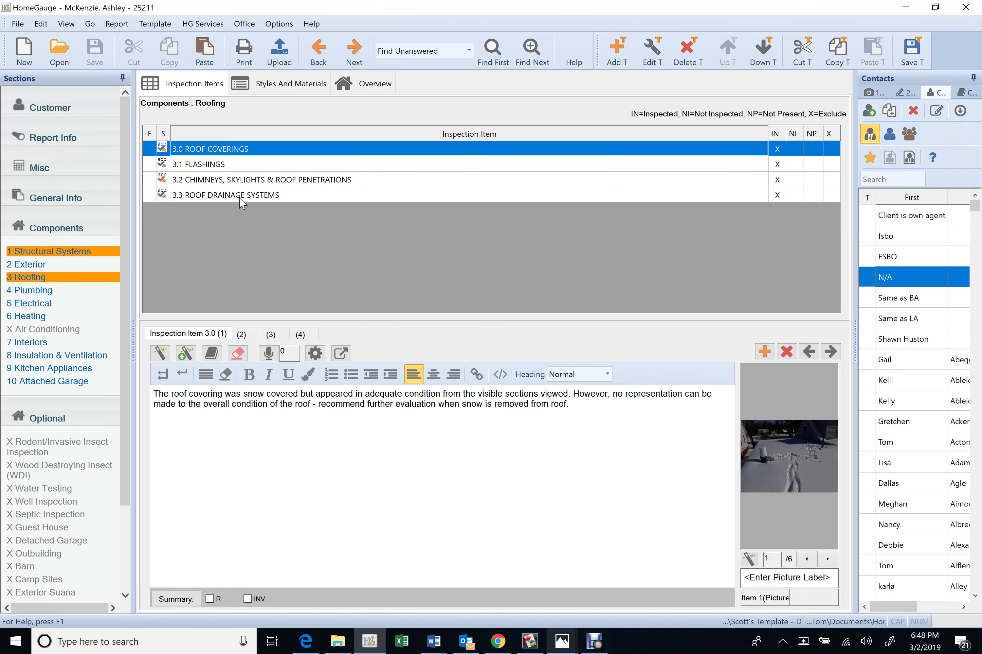
{"action": "left_click", "coordinate": [266, 168]}
{"action": "left_click", "coordinate": [266, 179]}
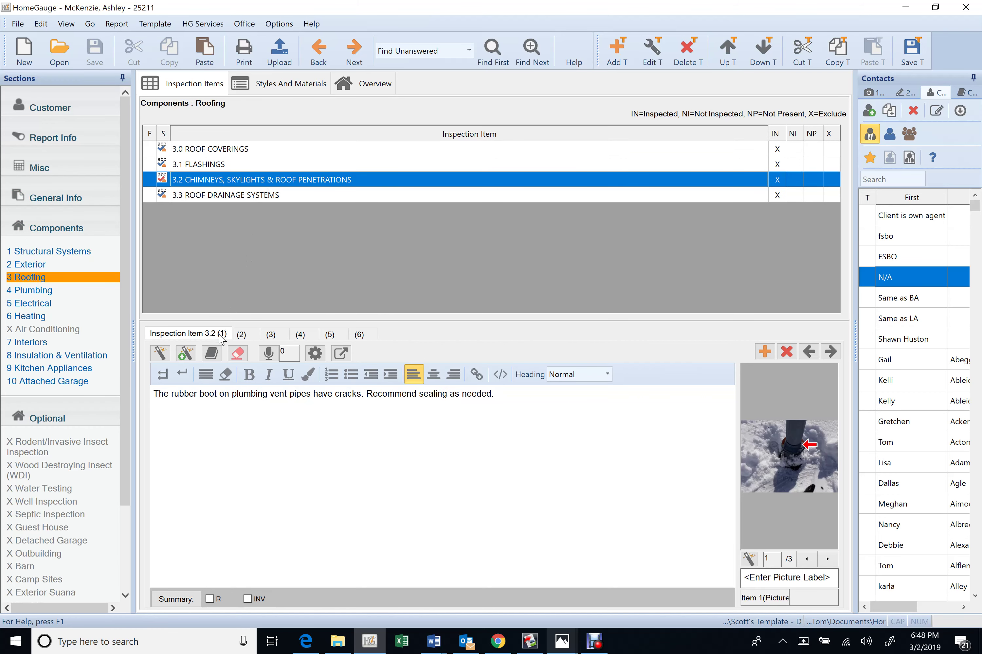
{"action": "left_click", "coordinate": [249, 337]}
{"action": "left_click", "coordinate": [270, 338]}
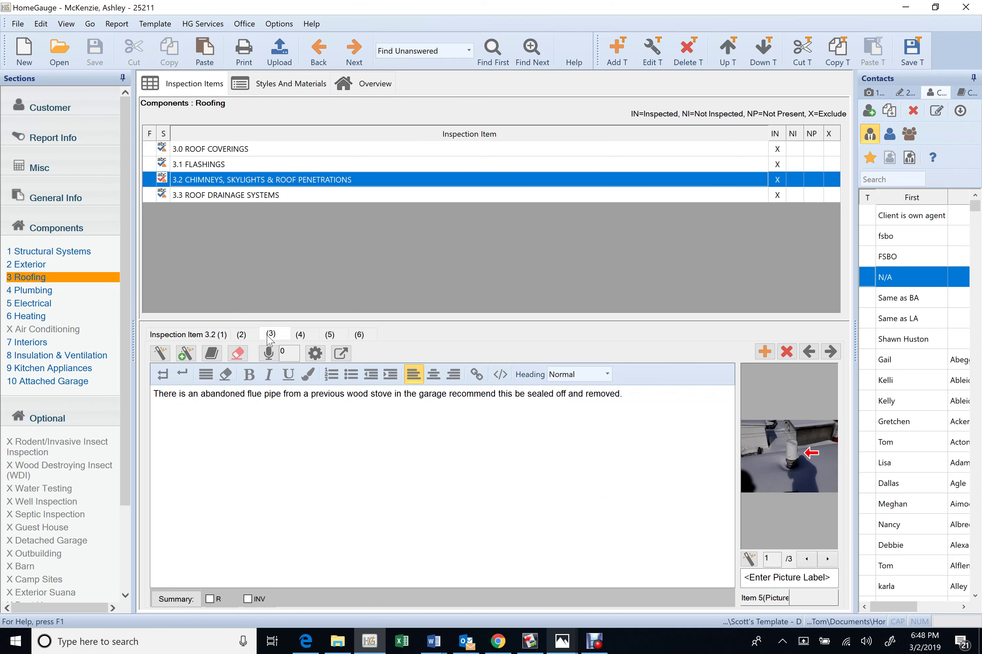
{"action": "left_click", "coordinate": [314, 339]}
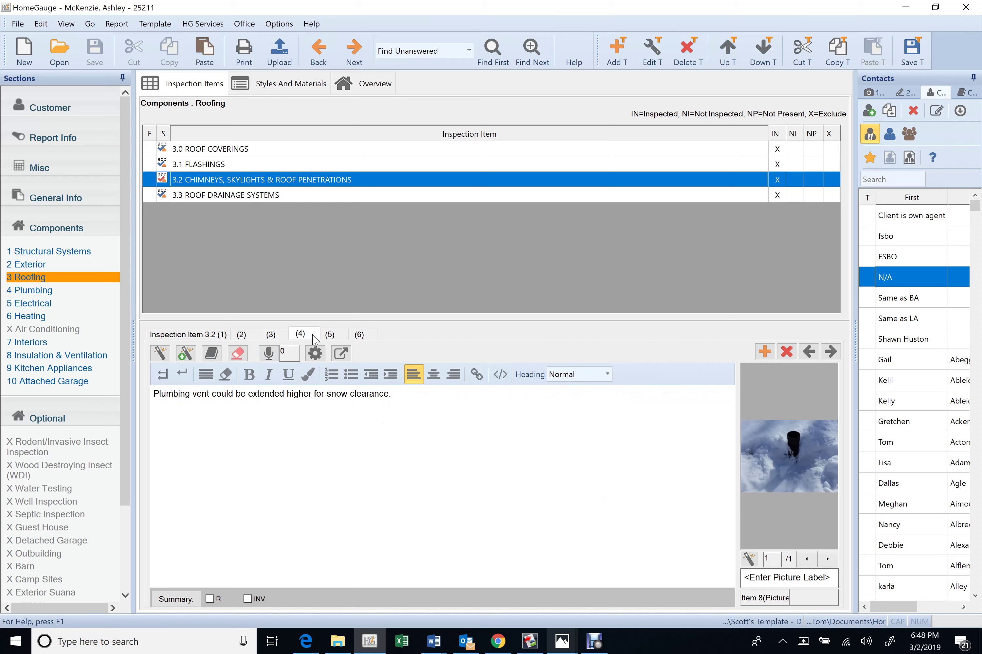
{"action": "left_click", "coordinate": [337, 338]}
{"action": "left_click", "coordinate": [359, 334]}
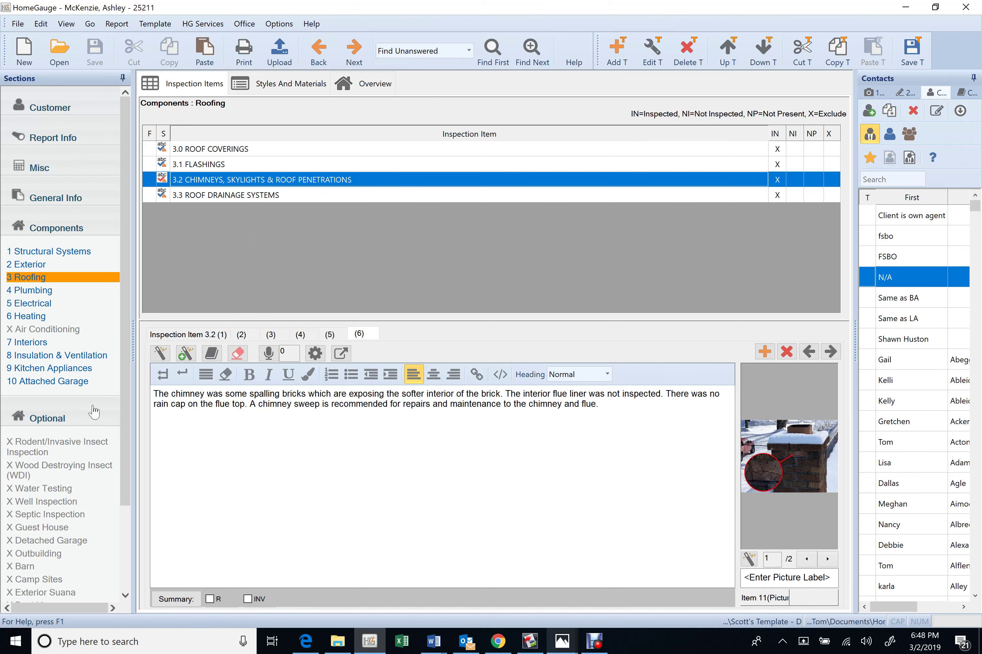
{"action": "left_click", "coordinate": [63, 317]}
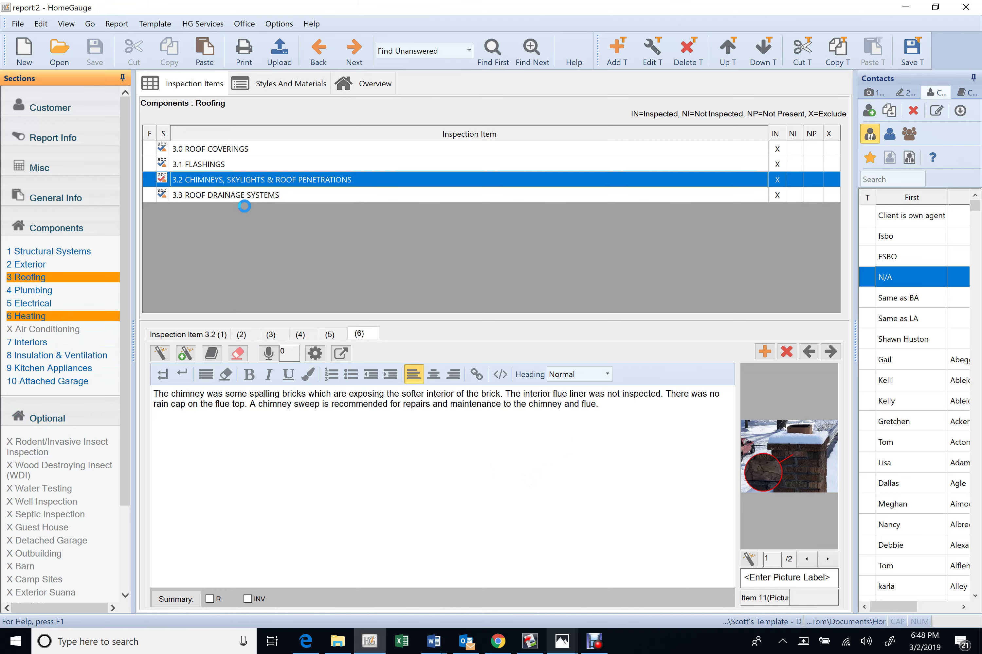
Step: Erase the PVC flue comment on 6.4 Chimneys, Flues & Vents, exclude the item, and save
{"action": "left_click", "coordinate": [244, 211]}
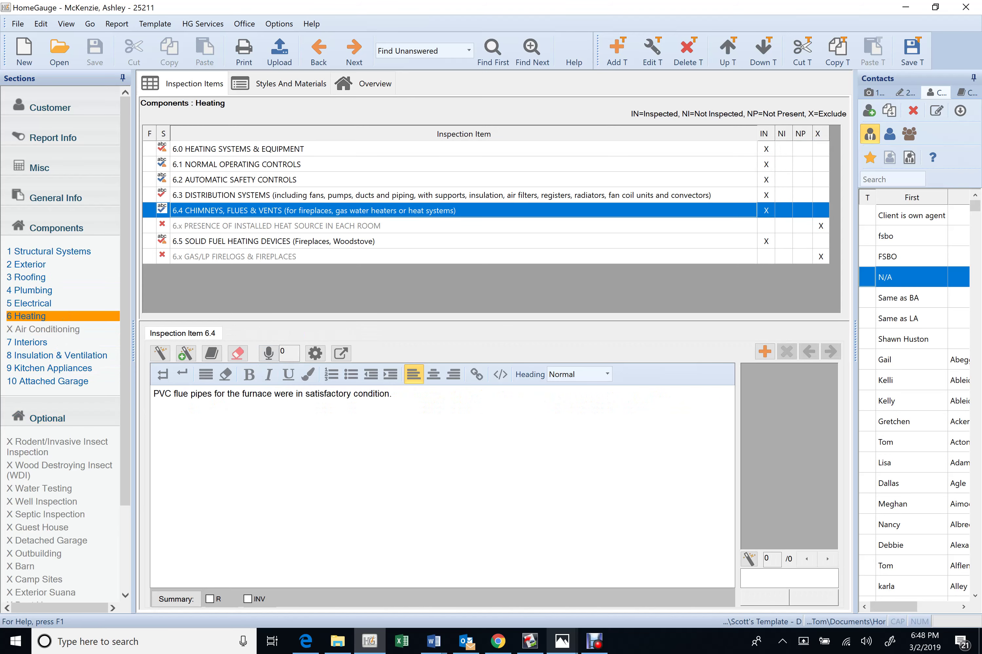
{"action": "left_click", "coordinate": [237, 353]}
{"action": "left_click", "coordinate": [533, 347]}
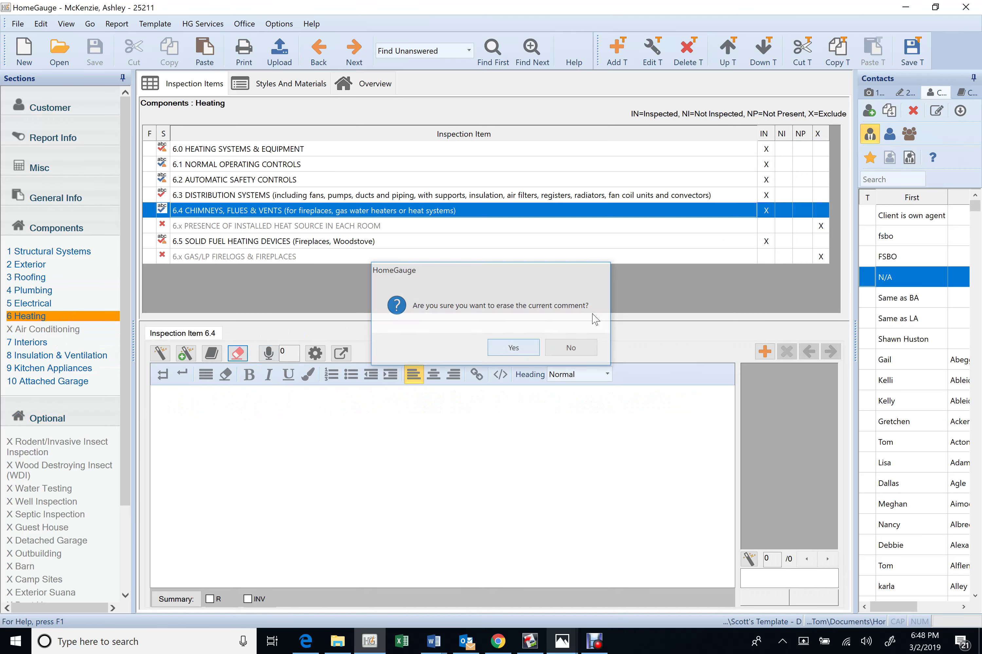
{"action": "left_click", "coordinate": [819, 211]}
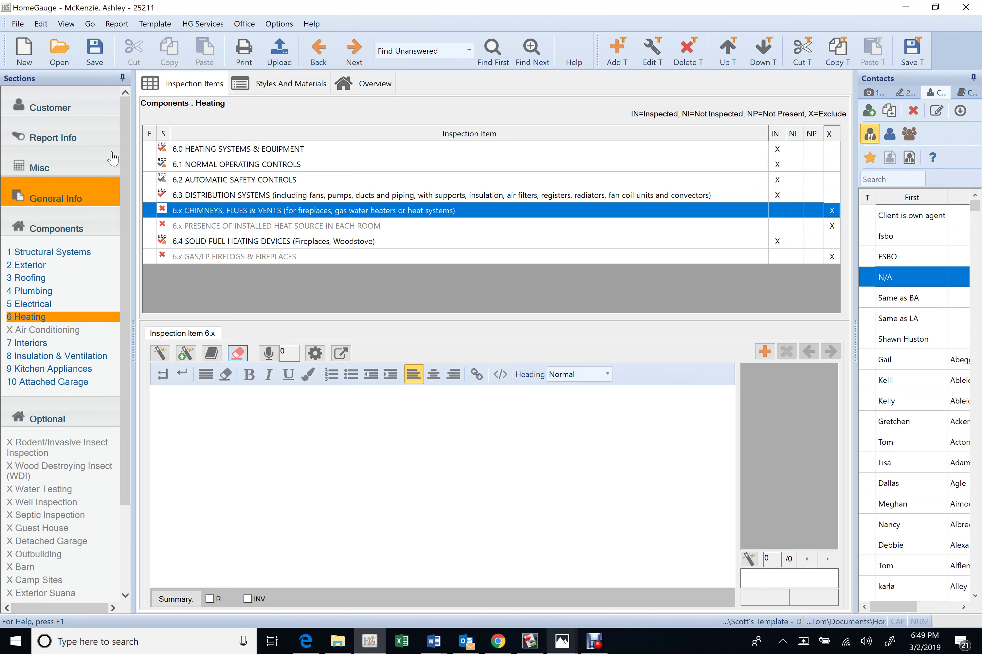
{"action": "left_click", "coordinate": [97, 62]}
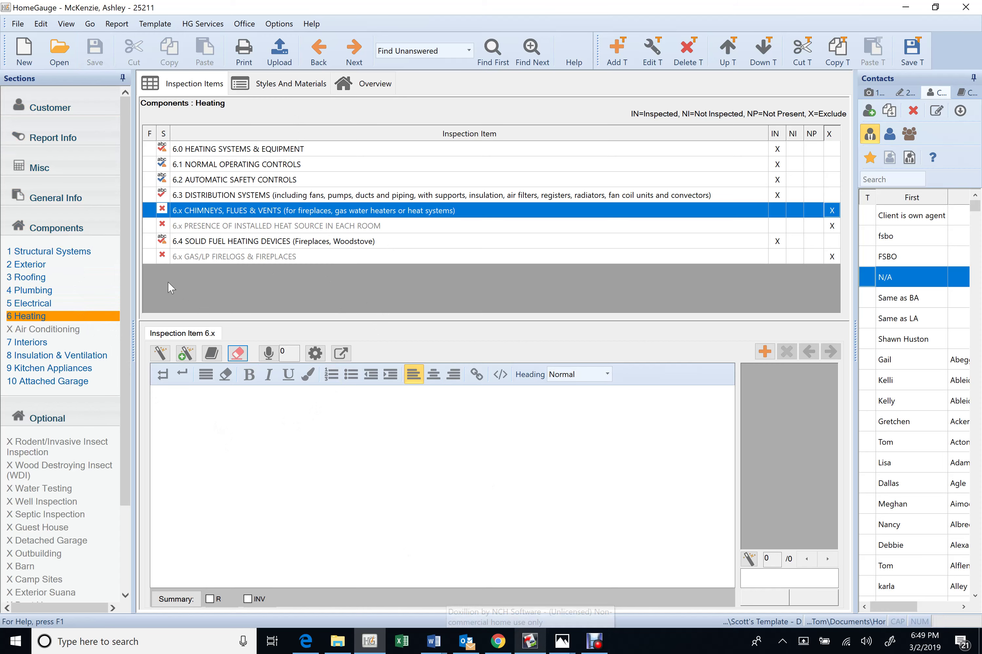
Step: Try adding the NPMA-33 Pest Form under Forms and dismiss the incorrect license key error
{"action": "left_click", "coordinate": [82, 170]}
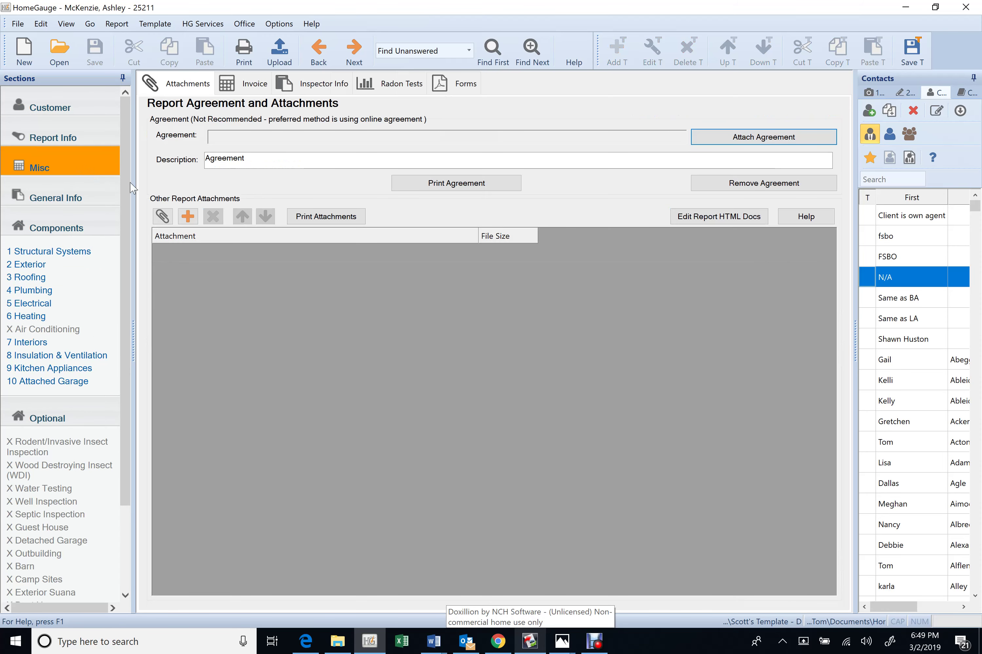
{"action": "left_click", "coordinate": [463, 89]}
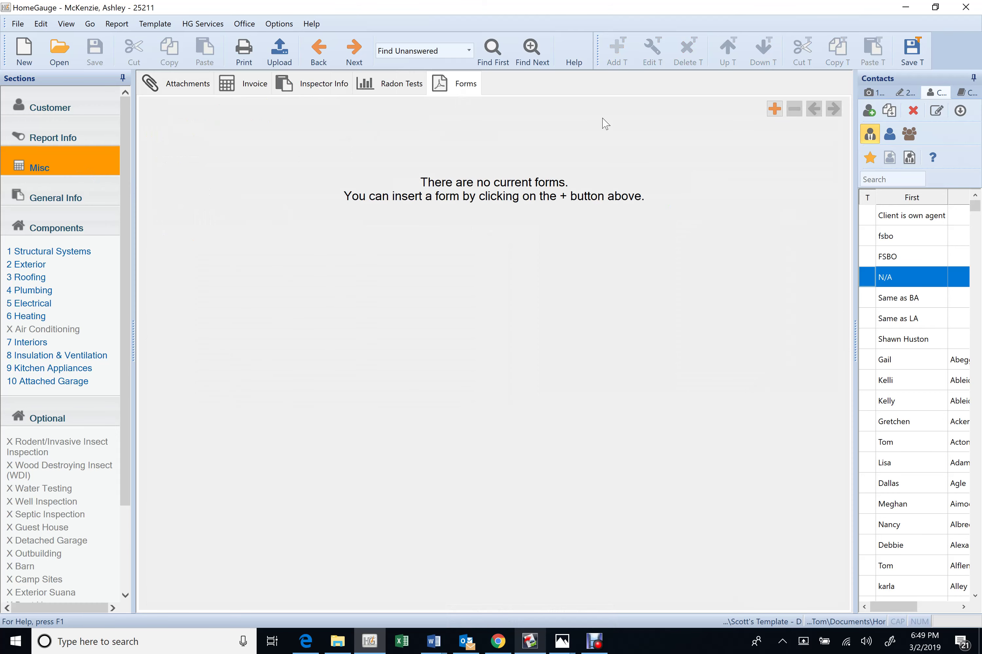
{"action": "left_click", "coordinate": [776, 111]}
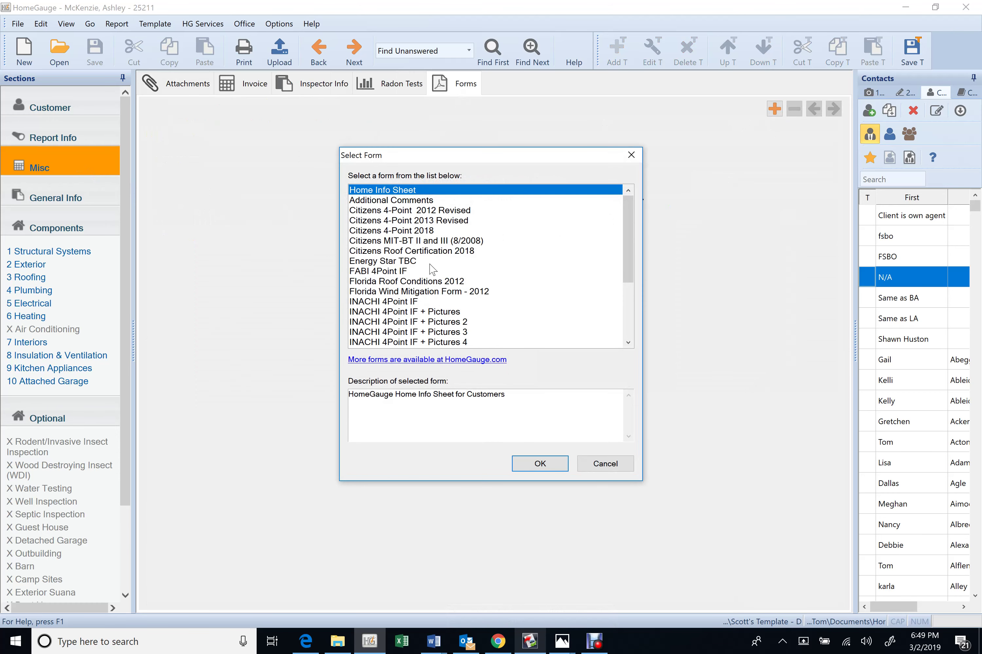
{"action": "scroll", "coordinate": [433, 270], "scroll_direction": "down", "scroll_amount": 2}
{"action": "scroll", "coordinate": [432, 267], "scroll_direction": "down", "scroll_amount": 1}
{"action": "left_click", "coordinate": [425, 292]}
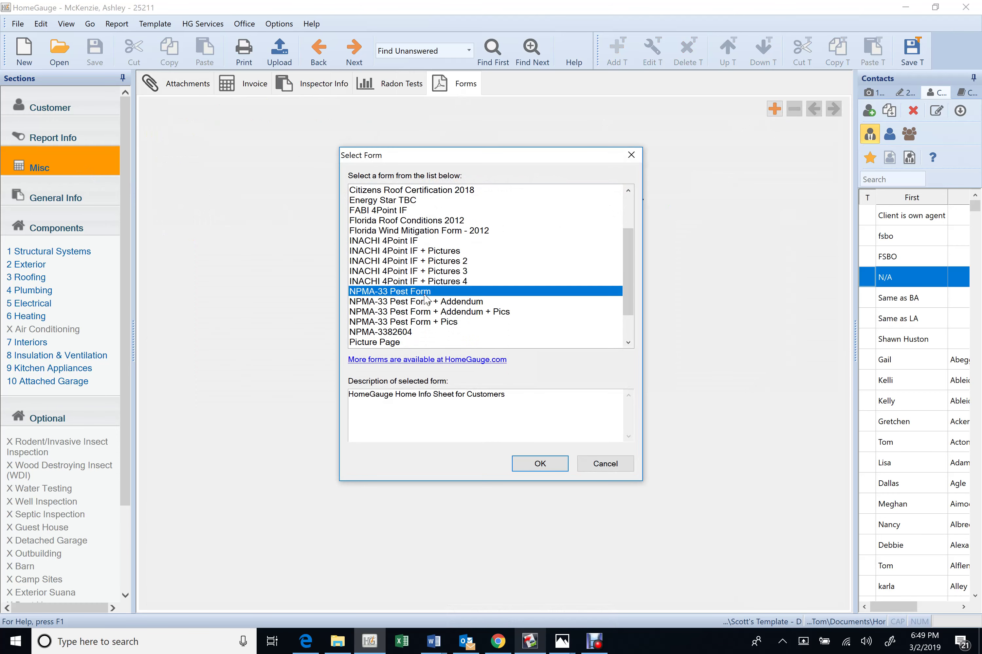
{"action": "left_click", "coordinate": [547, 465]}
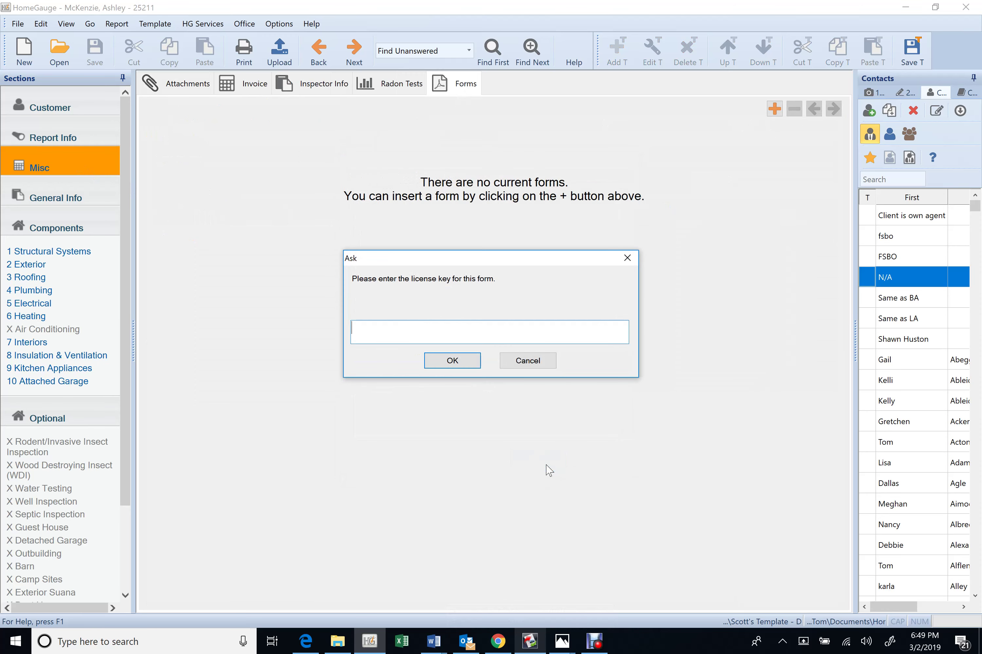
{"action": "left_click", "coordinate": [460, 365]}
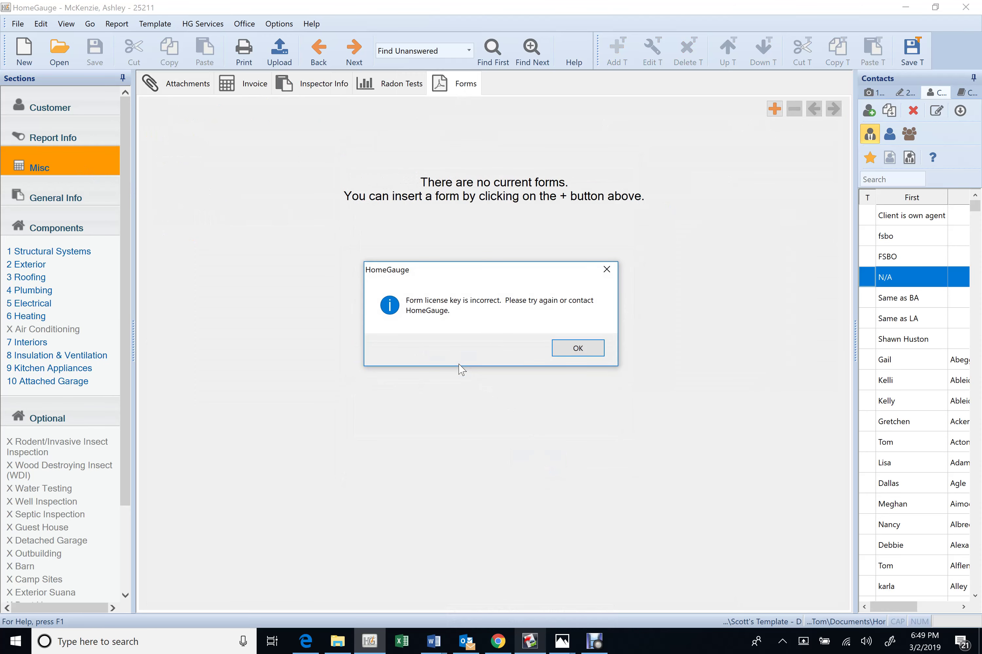
{"action": "left_click", "coordinate": [598, 349]}
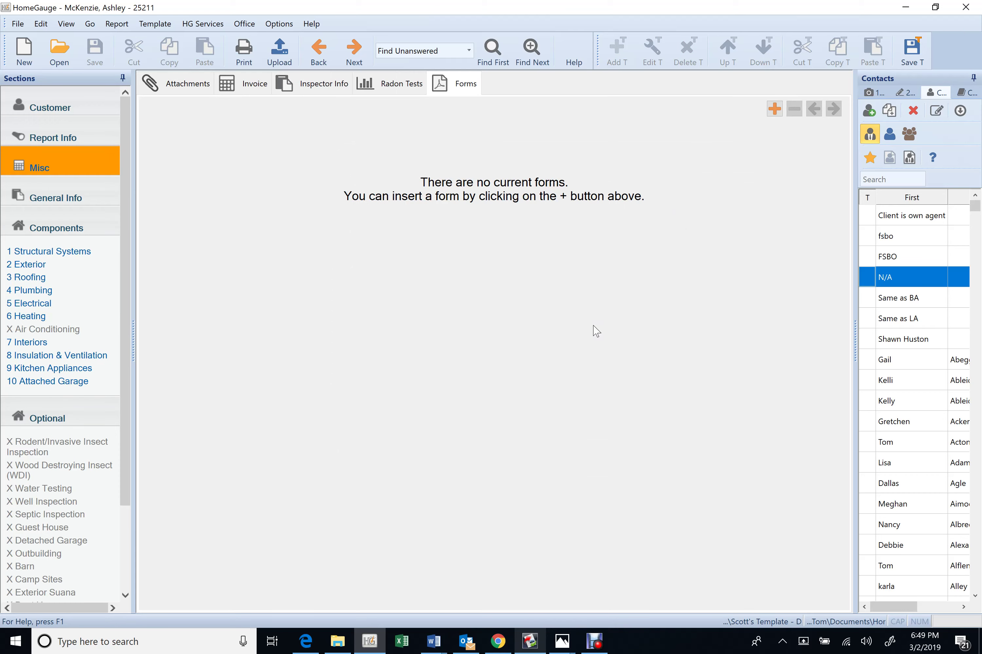
Step: Close the form list without adding a form and switch back to Chrome
{"action": "left_click", "coordinate": [774, 109]}
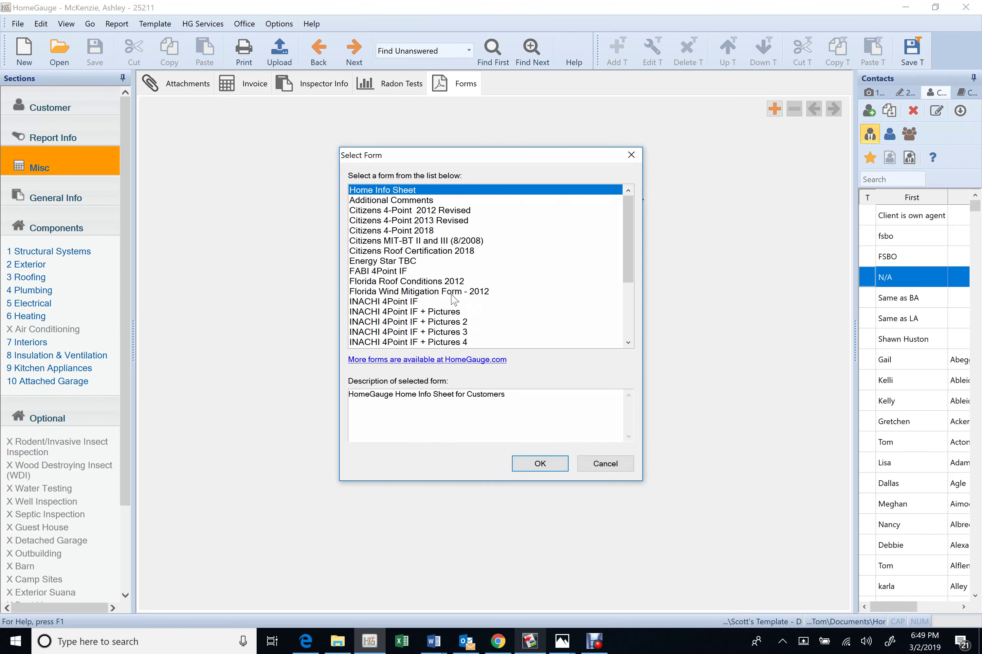
{"action": "left_click", "coordinate": [606, 474]}
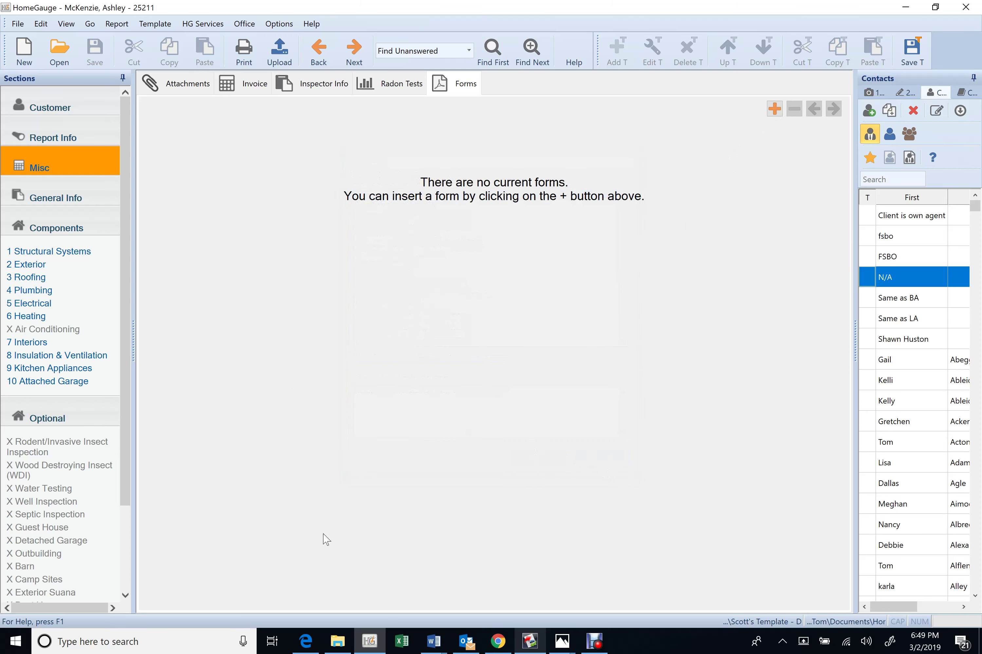
{"action": "left_click", "coordinate": [498, 642]}
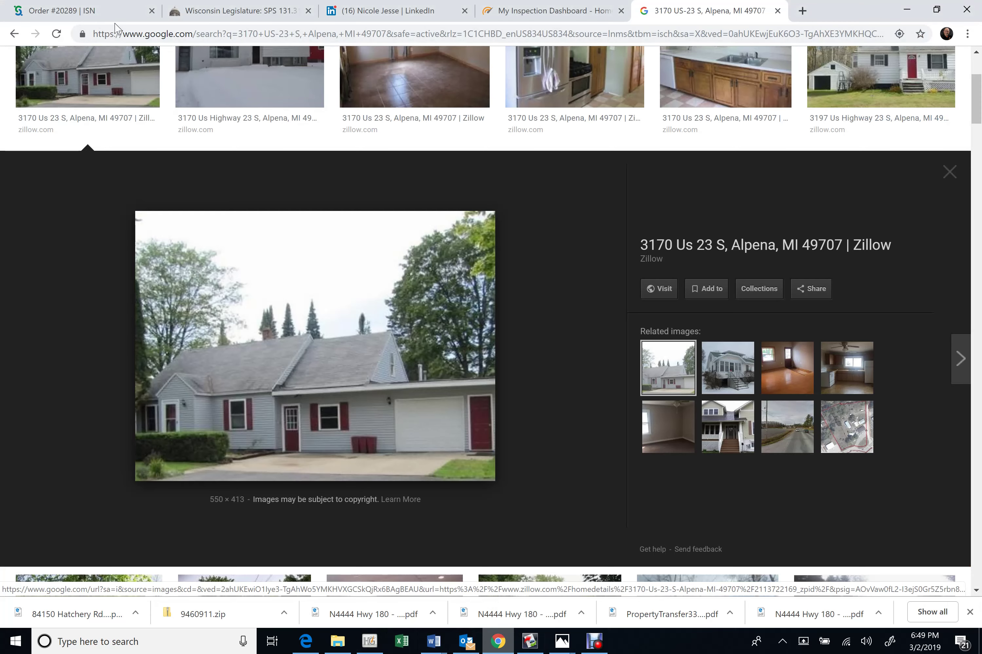
Step: Download and open the stored NPMA33 template PDF from ISN's My Files and Folders
{"action": "left_click", "coordinate": [101, 11]}
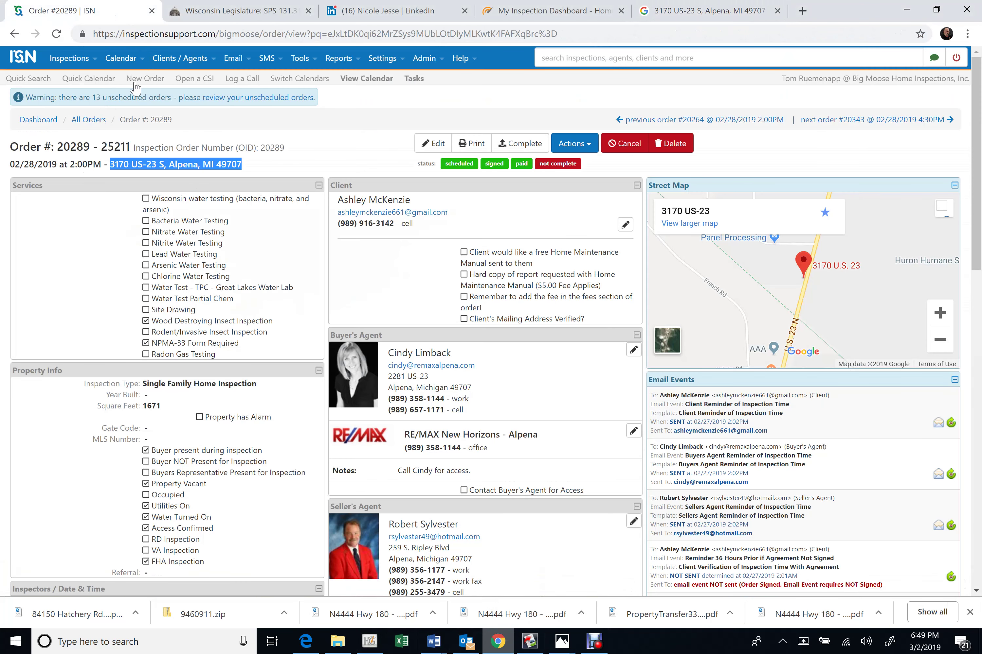
{"action": "left_click", "coordinate": [300, 58]}
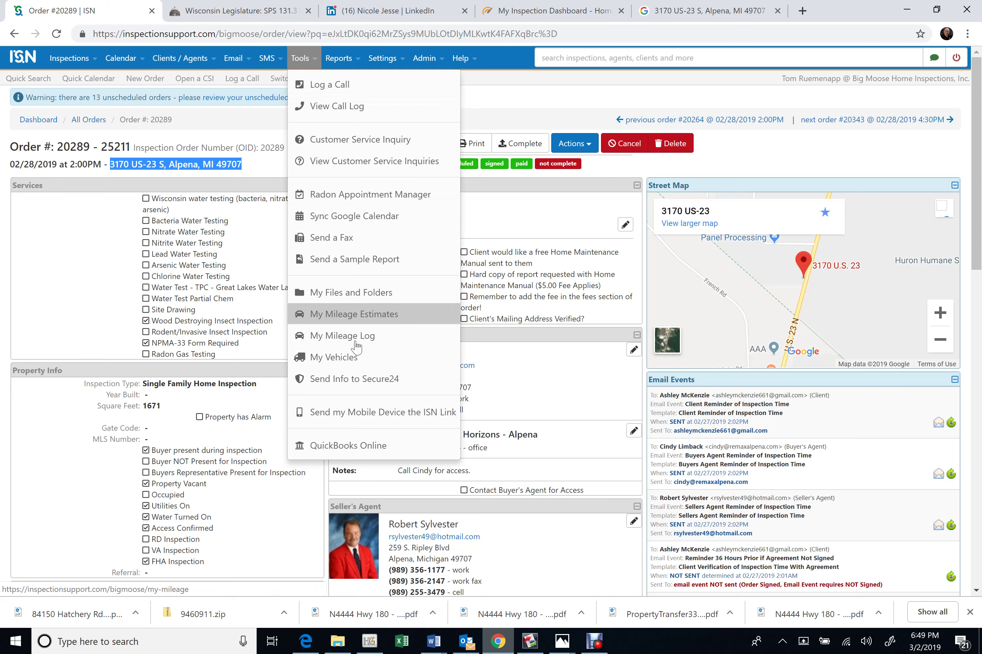
{"action": "left_click", "coordinate": [371, 297]}
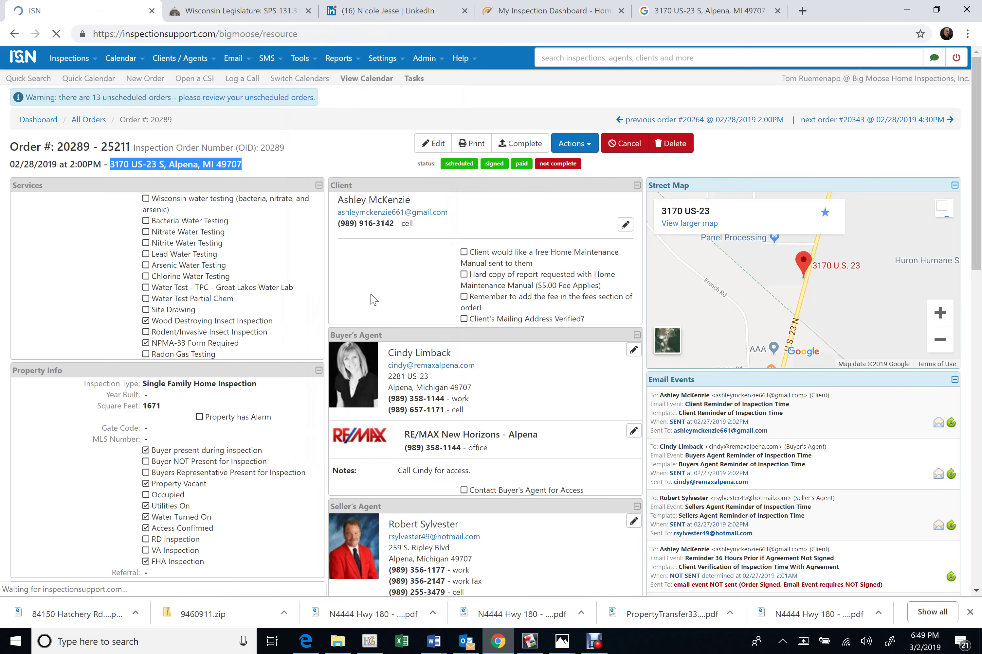
{"action": "mouse_move", "coordinate": [138, 307]}
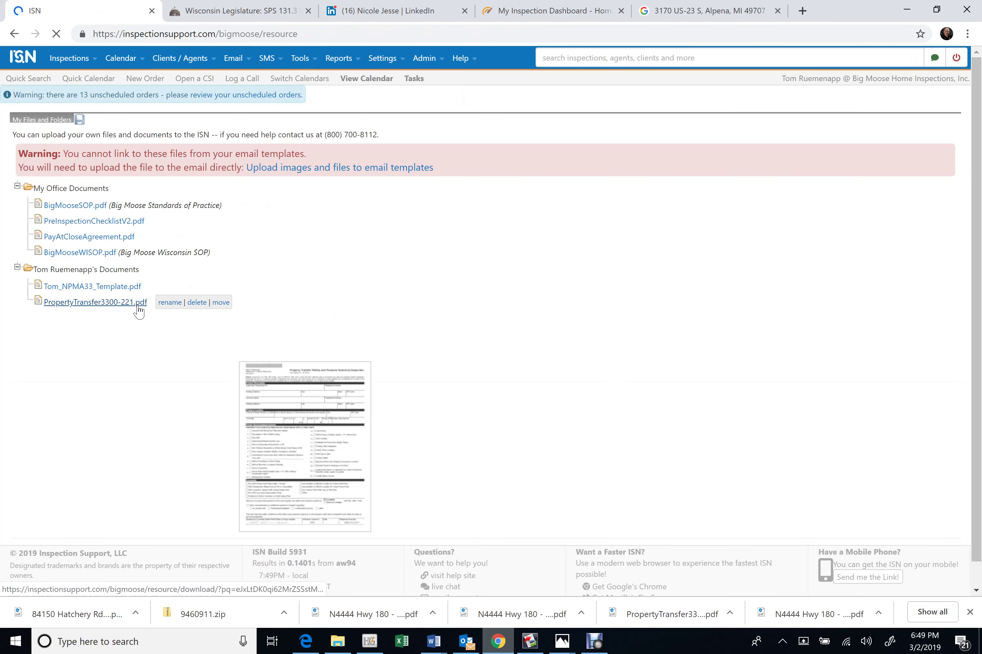
{"action": "left_click", "coordinate": [118, 293]}
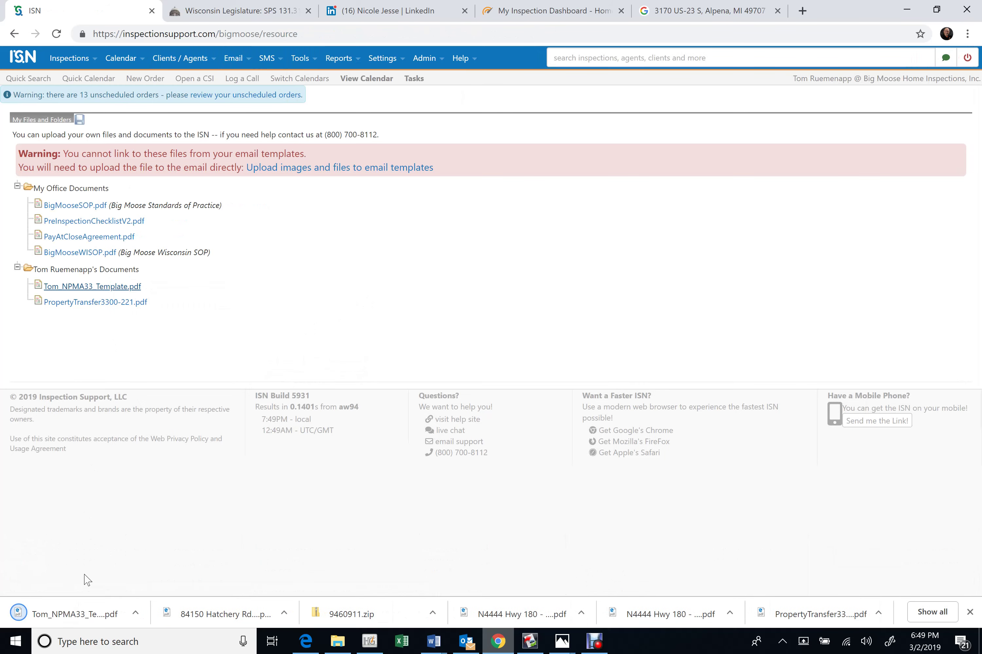
{"action": "left_click", "coordinate": [80, 613]}
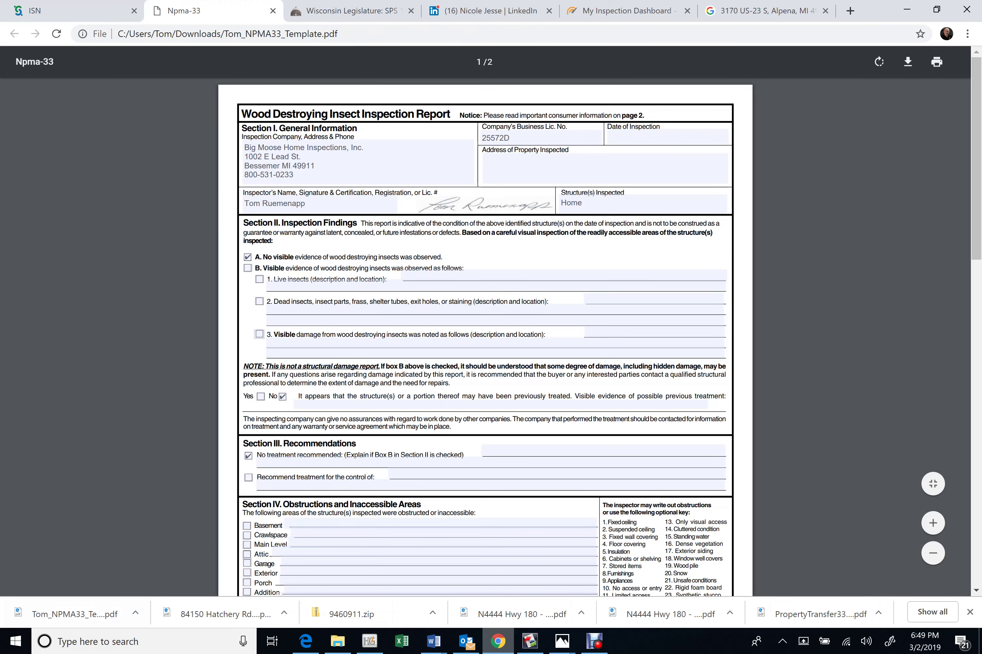
Step: Copy the property address from the ISN inspection order page
{"action": "left_click", "coordinate": [484, 159]}
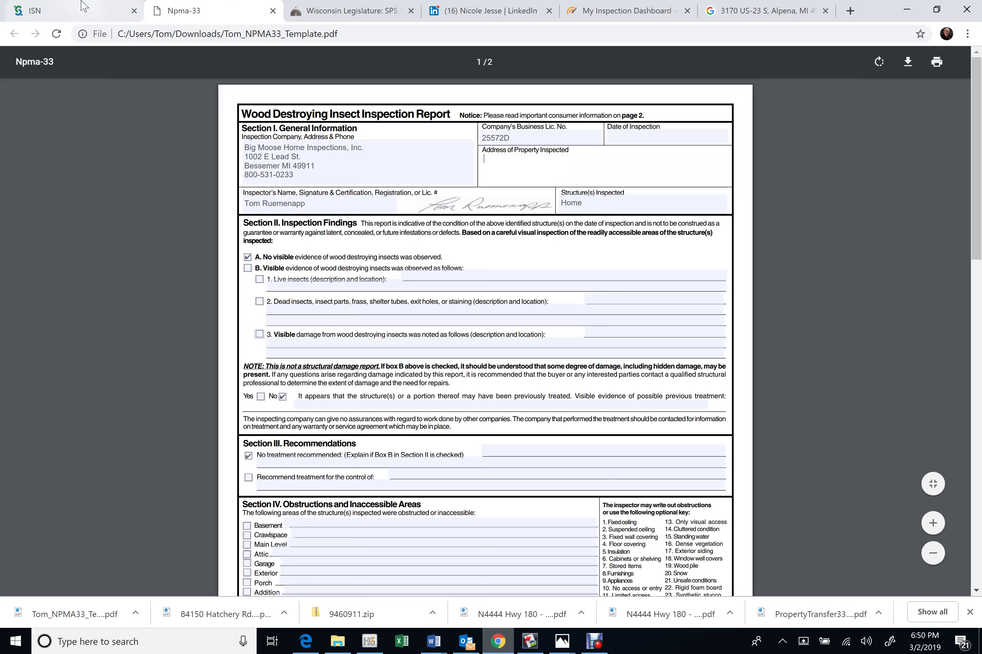
{"action": "left_click", "coordinate": [71, 10]}
{"action": "left_click", "coordinate": [19, 37]}
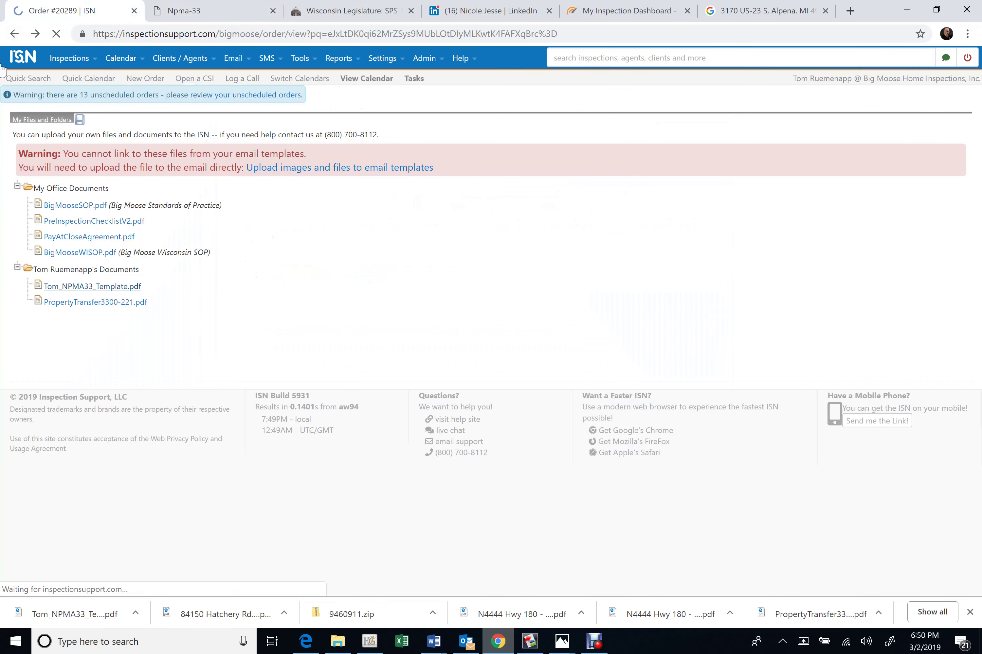
{"action": "left_click_drag", "start_coordinate": [110, 164], "coordinate": [241, 164]}
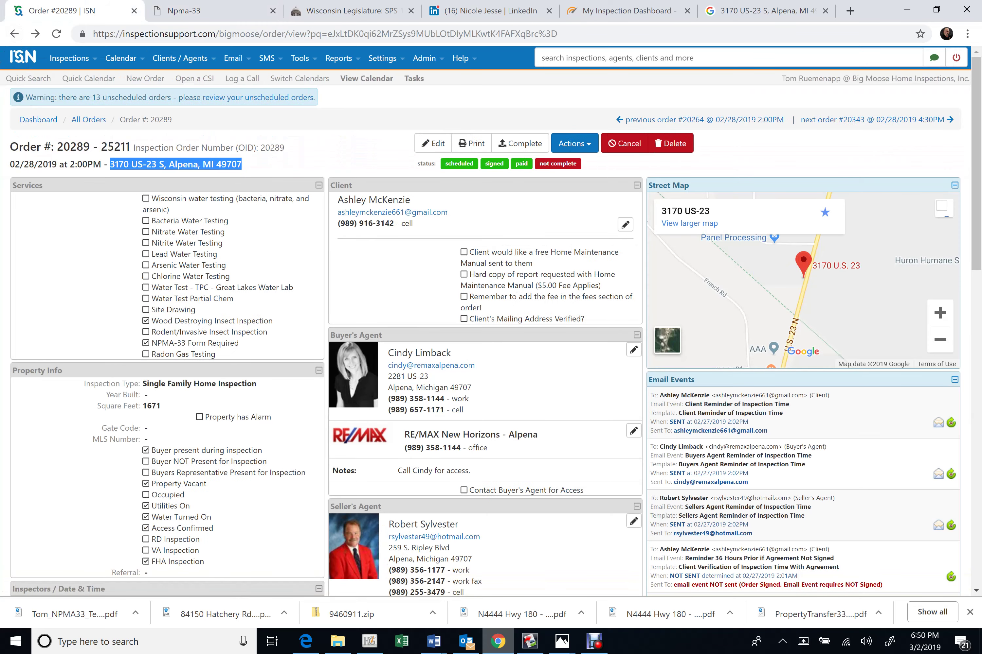
{"action": "right_click", "coordinate": [241, 164]}
{"action": "left_click", "coordinate": [266, 175]}
Step: Paste the address into Address of Property Inspected, with city, state and zip on a second line
{"action": "left_click", "coordinate": [184, 11]}
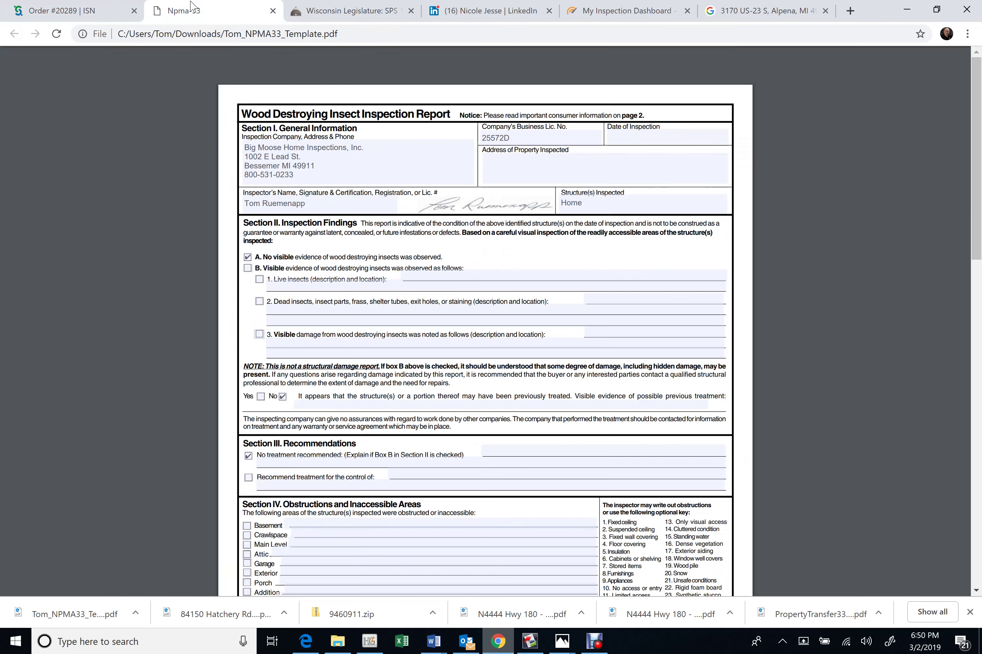
{"action": "left_click", "coordinate": [484, 159]}
{"action": "right_click", "coordinate": [523, 155]}
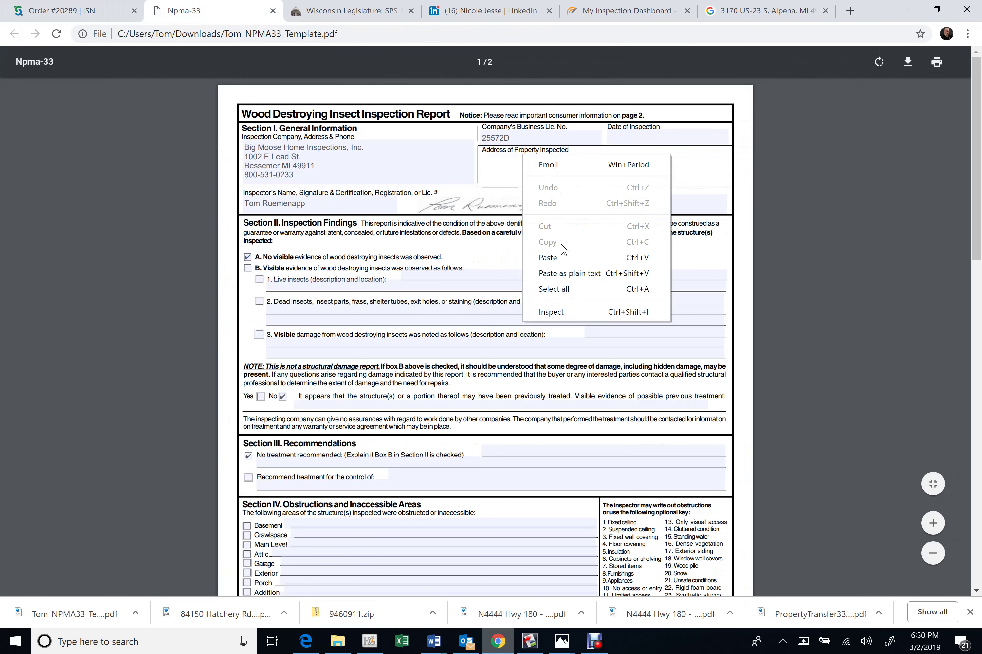
{"action": "left_click", "coordinate": [564, 257]}
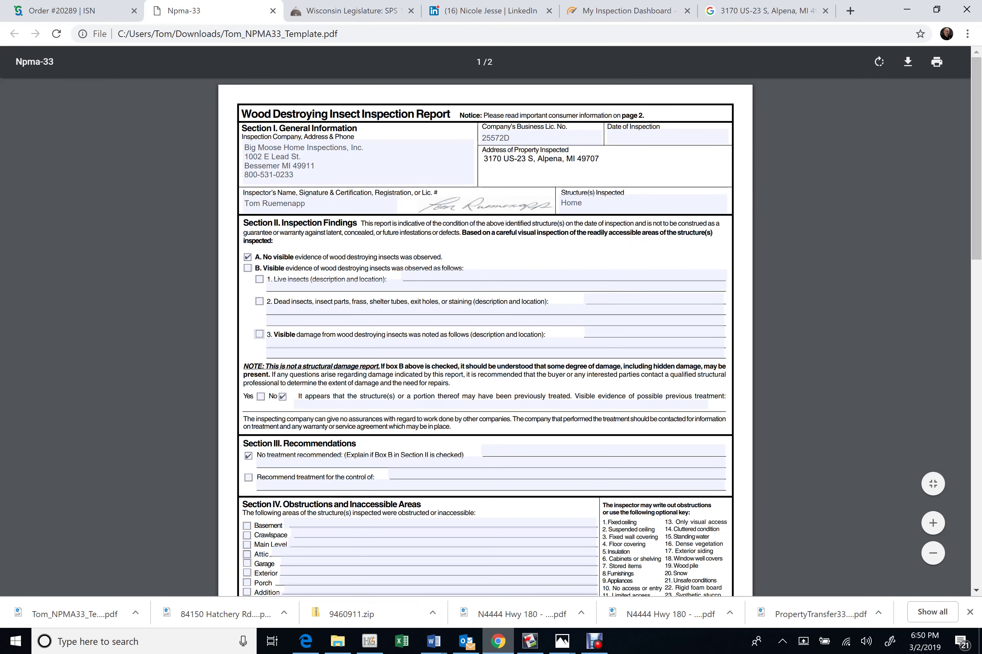
{"action": "key", "text": "BackSpace"}
{"action": "key", "text": "BackSpace"}
{"action": "key", "text": "Return"}
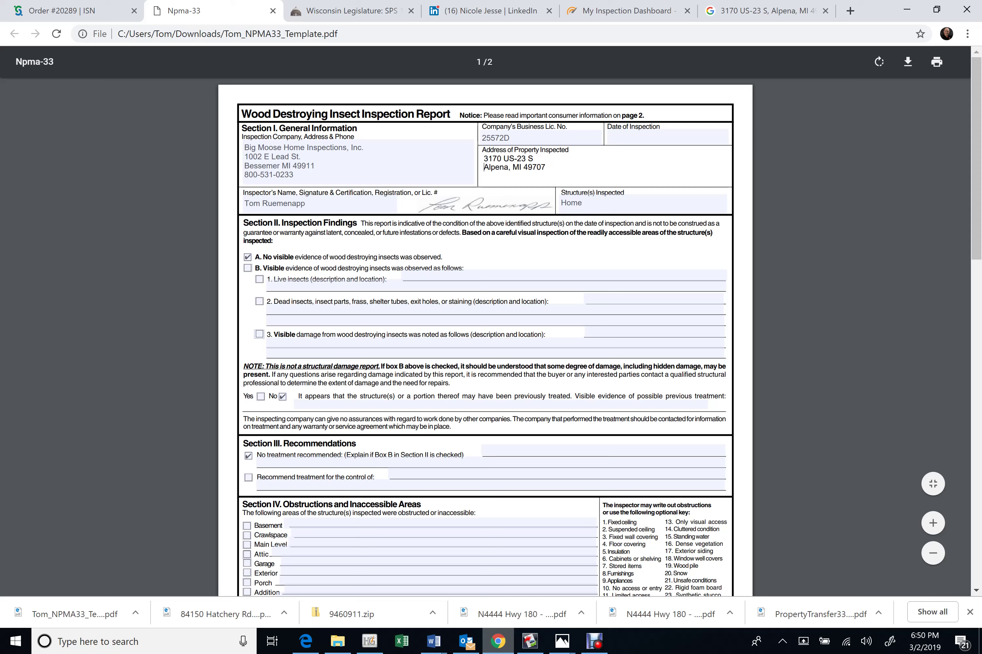
Step: Enter 2/28/2019 as the Date of Inspection, checking it against the order
{"action": "left_click", "coordinate": [609, 137]}
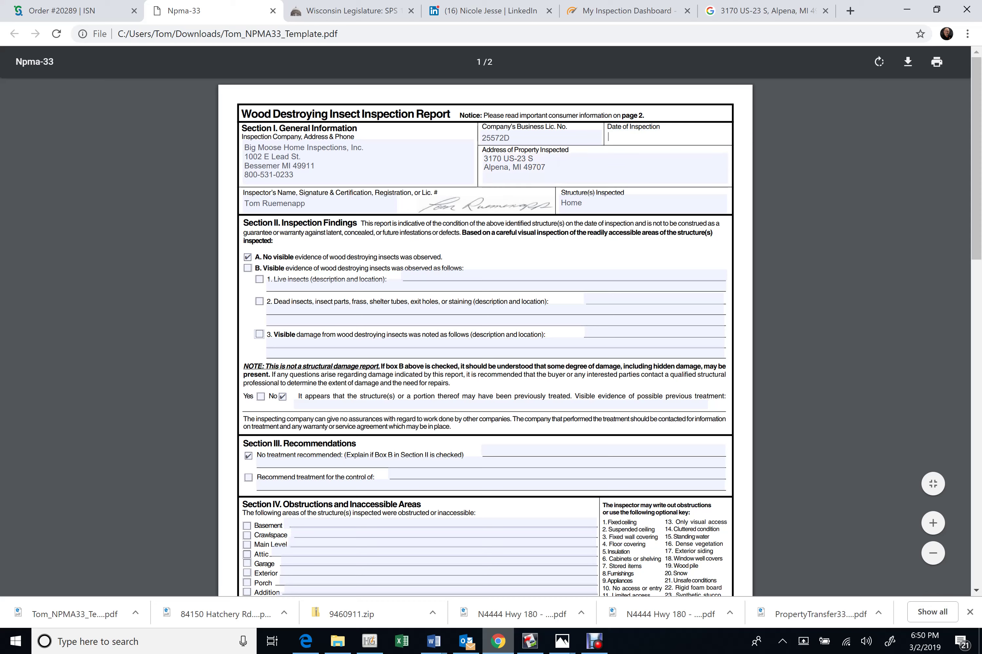
{"action": "type", "text": "2/28/2019"}
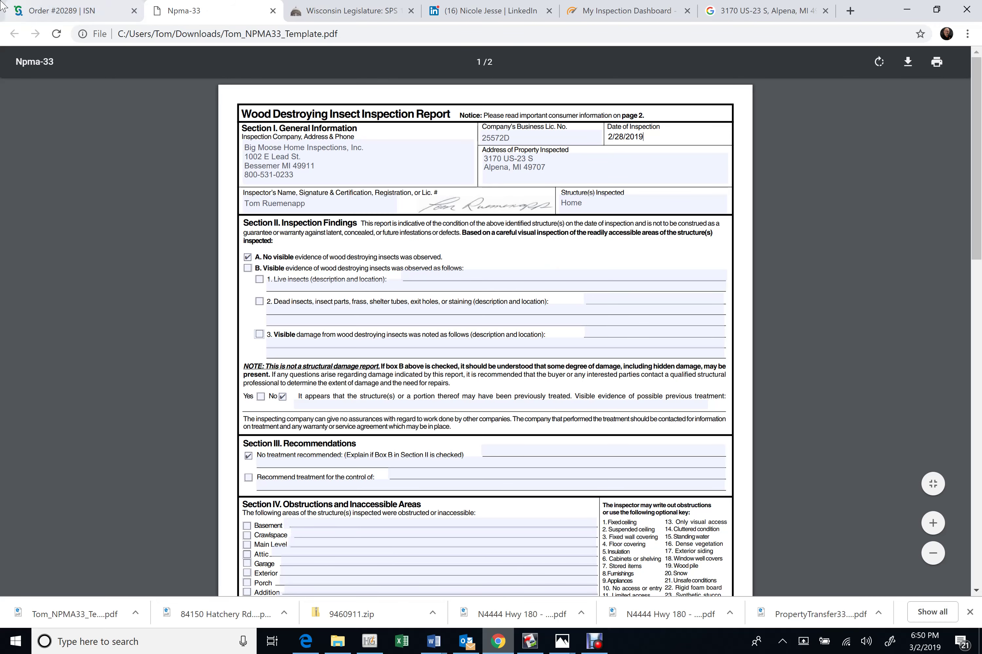
{"action": "left_click", "coordinate": [63, 17]}
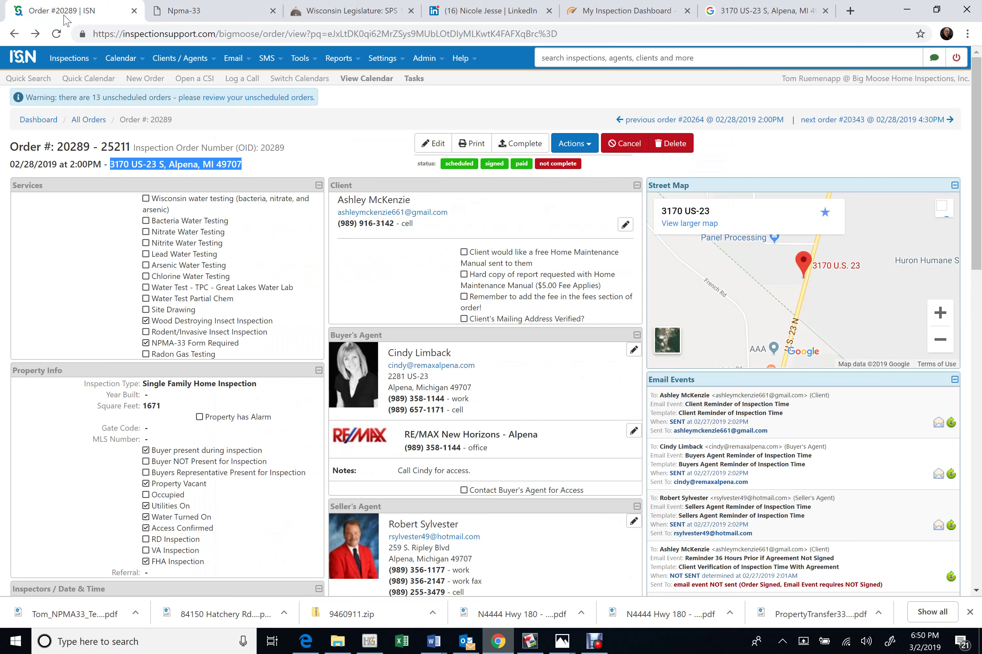
{"action": "left_click", "coordinate": [197, 11]}
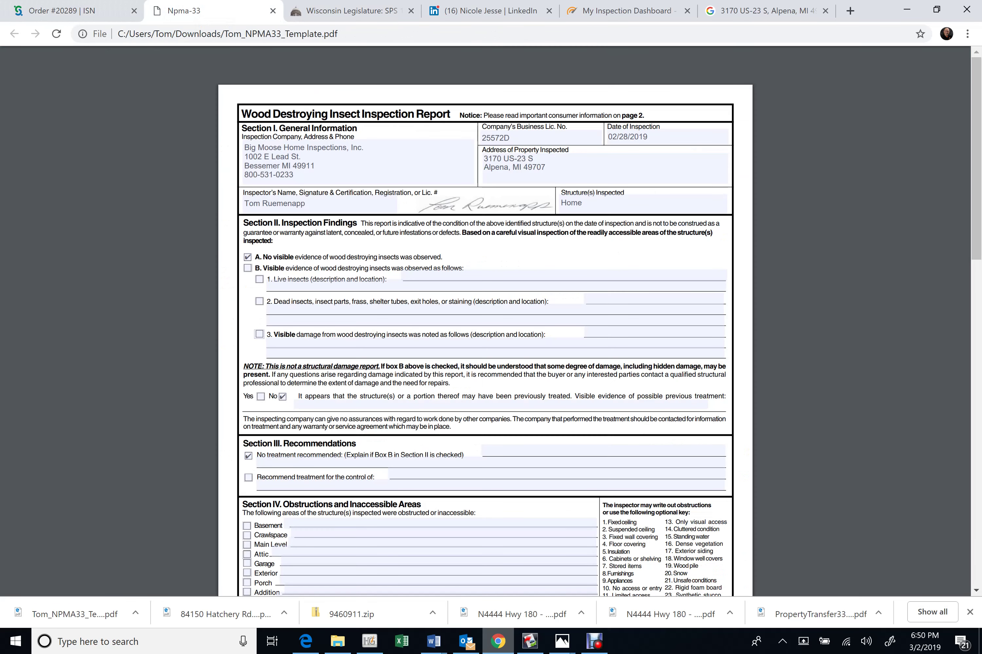
Step: Extend Structure(s) Inspected to read 'Home and Attached Garage'
{"action": "left_click", "coordinate": [581, 200]}
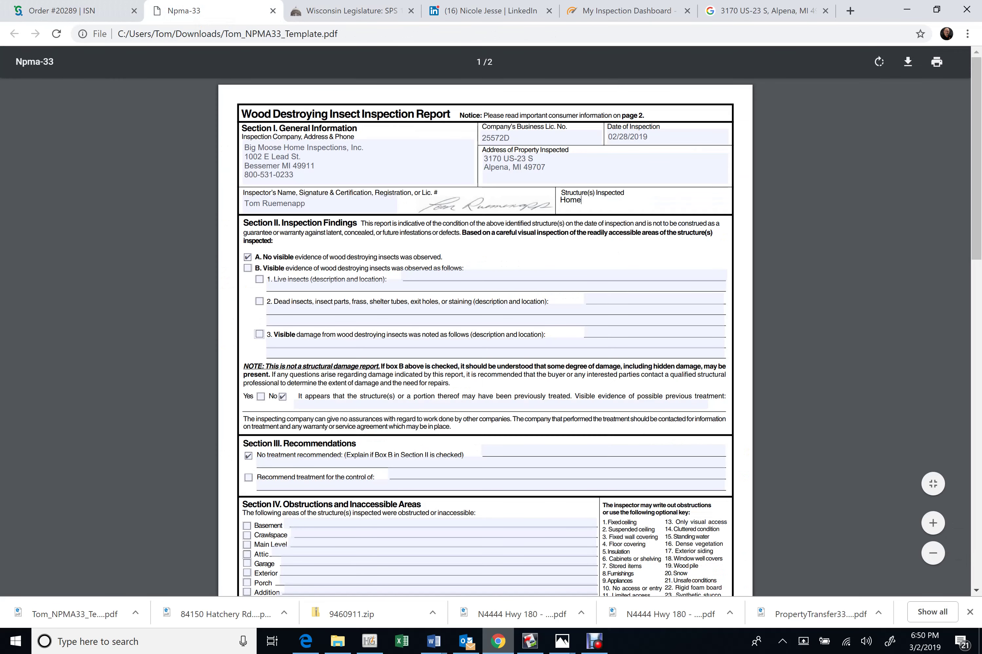
{"action": "type", "text": "and Attached Garage"}
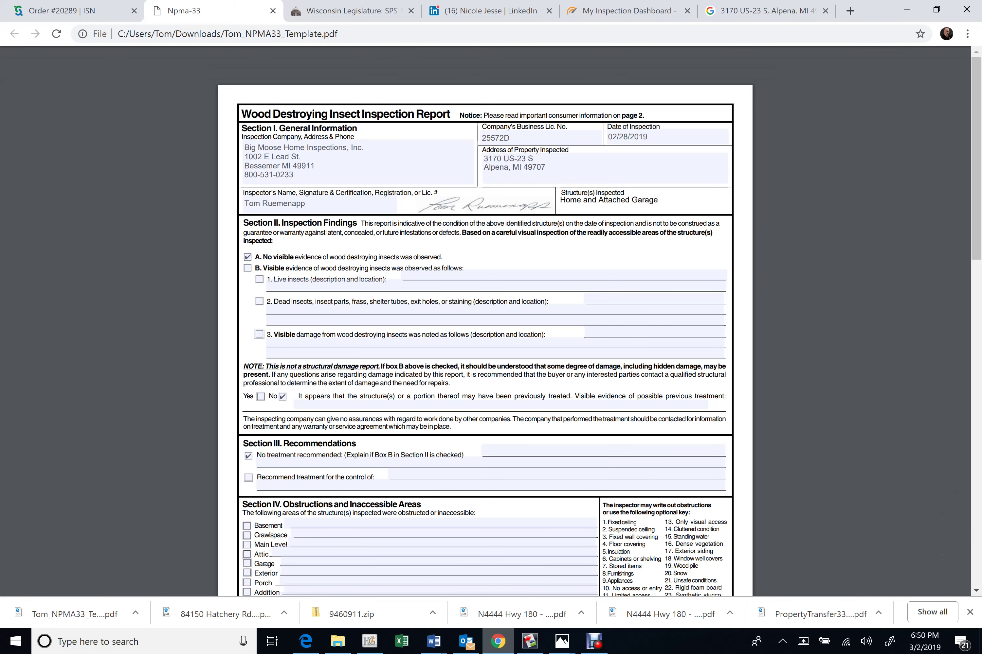
{"action": "scroll", "coordinate": [485, 321], "scroll_direction": "down", "scroll_amount": 3}
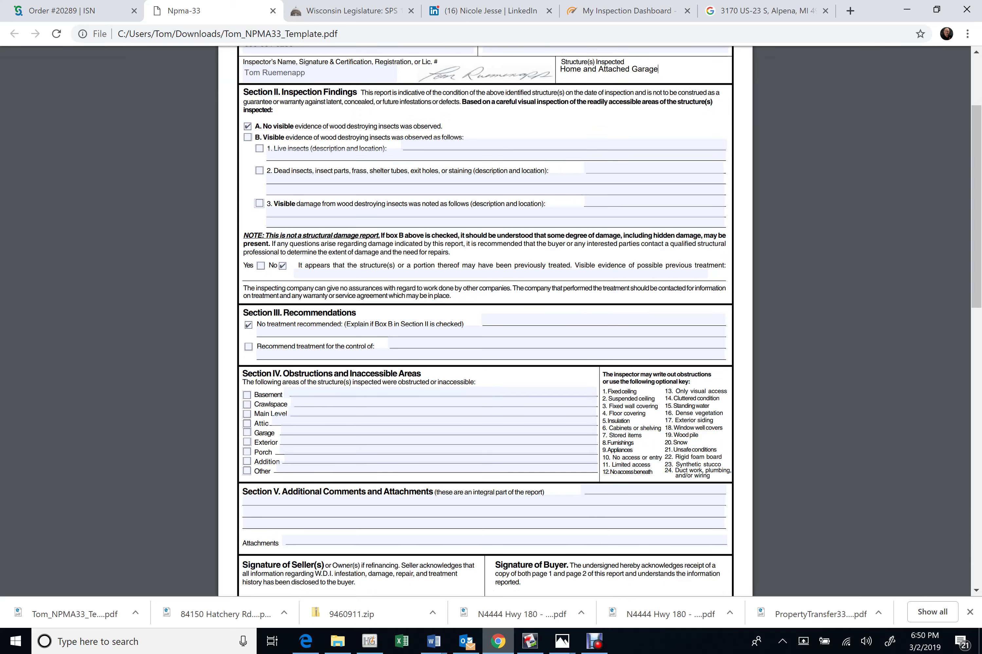
Step: Mark Attic and Crawlspace as obstructed in Section IV, with code 11 beside each
{"action": "left_click", "coordinate": [246, 423]}
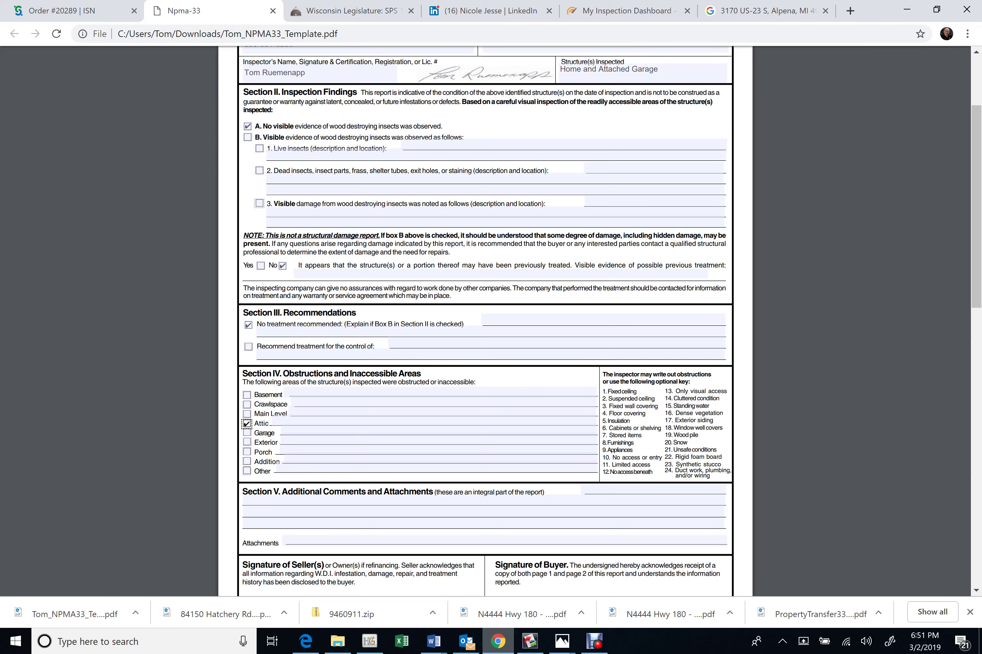
{"action": "left_click", "coordinate": [273, 421]}
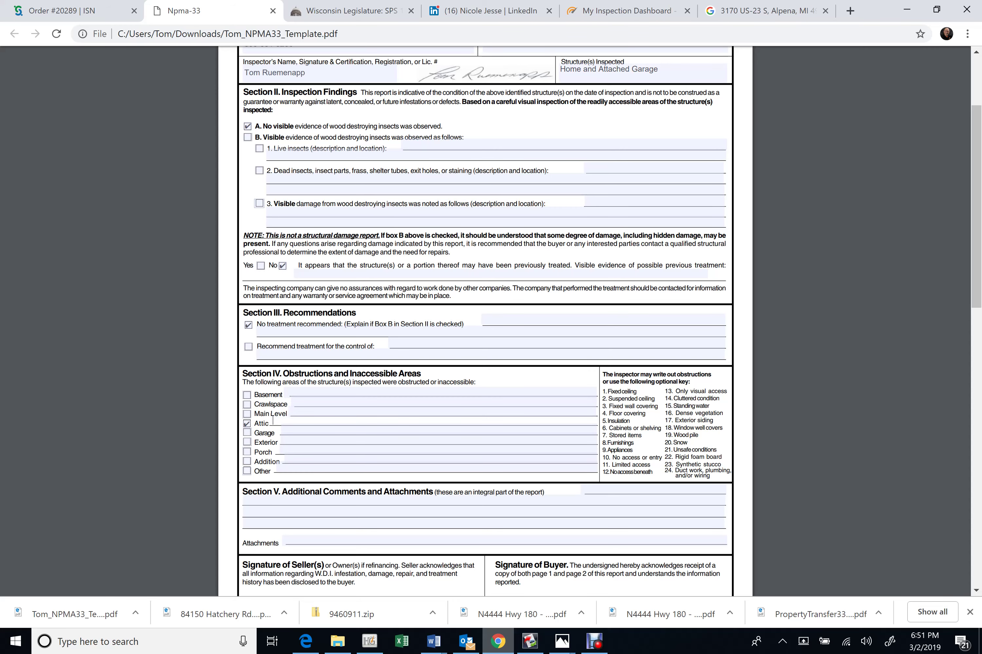
{"action": "type", "text": "11"}
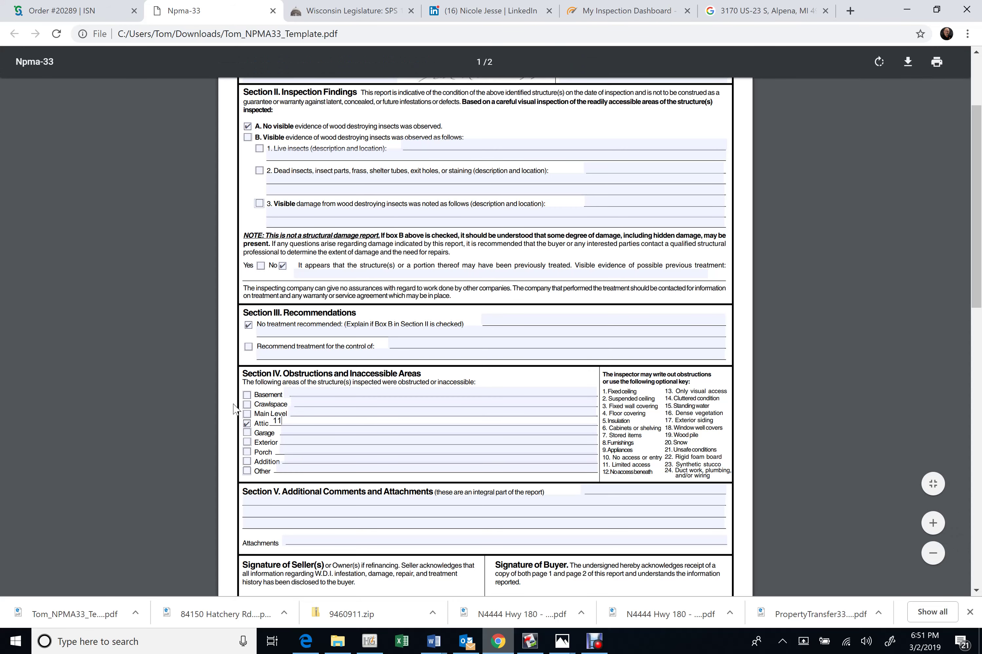
{"action": "left_click", "coordinate": [247, 404]}
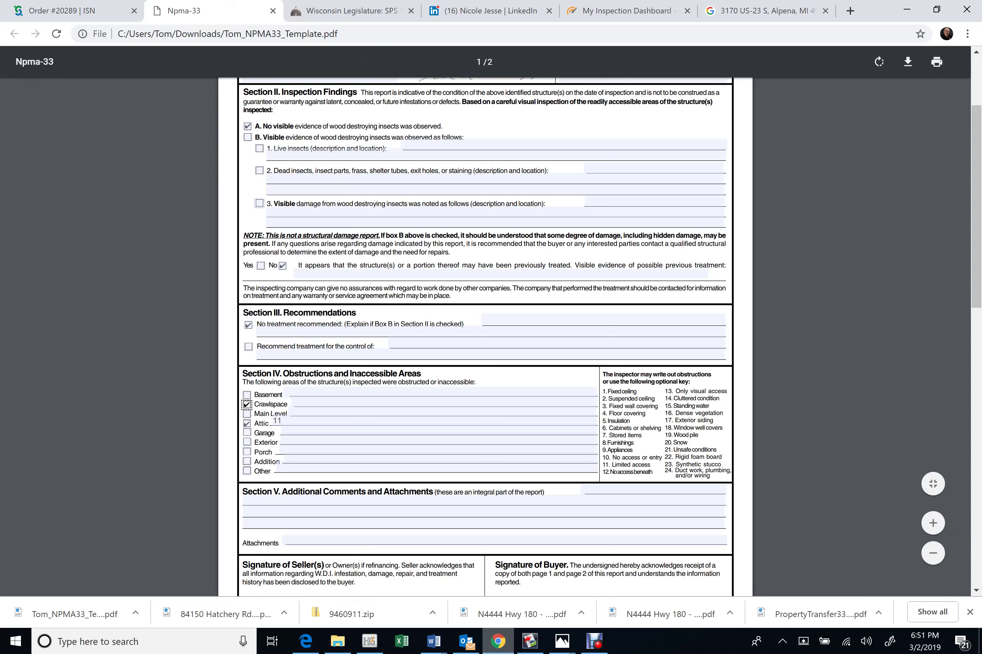
{"action": "left_click", "coordinate": [290, 413]}
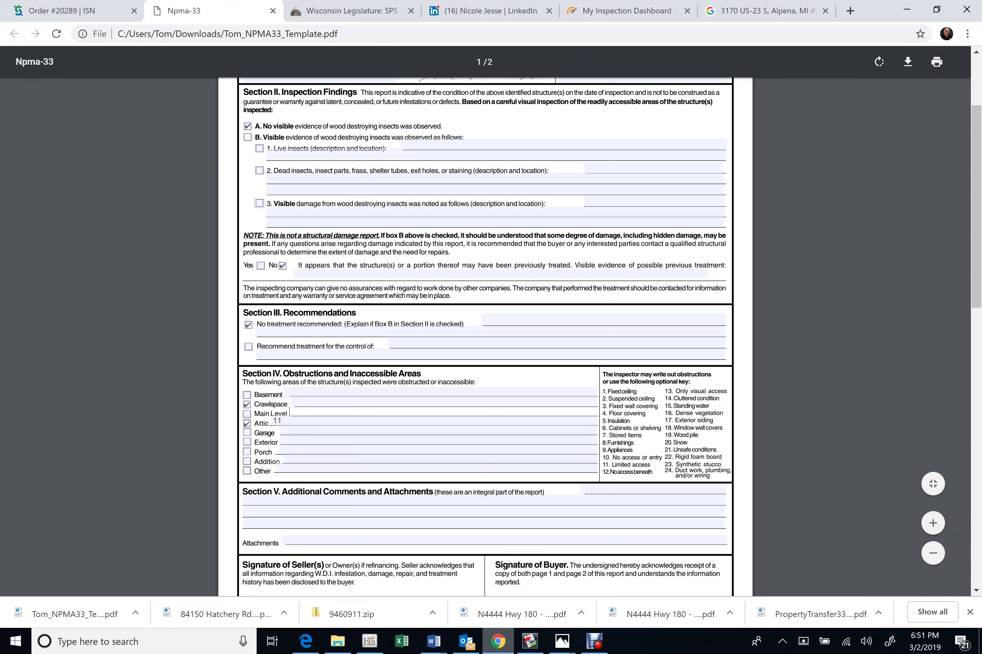
{"action": "left_click", "coordinate": [292, 403]}
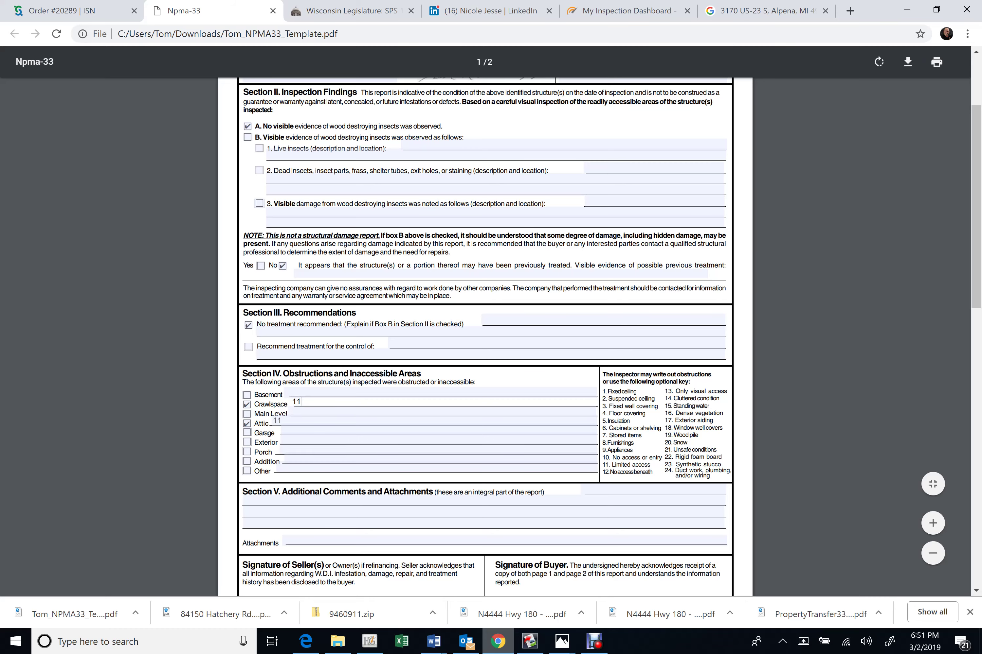
{"action": "scroll", "coordinate": [485, 338], "scroll_direction": "down", "scroll_amount": 10}
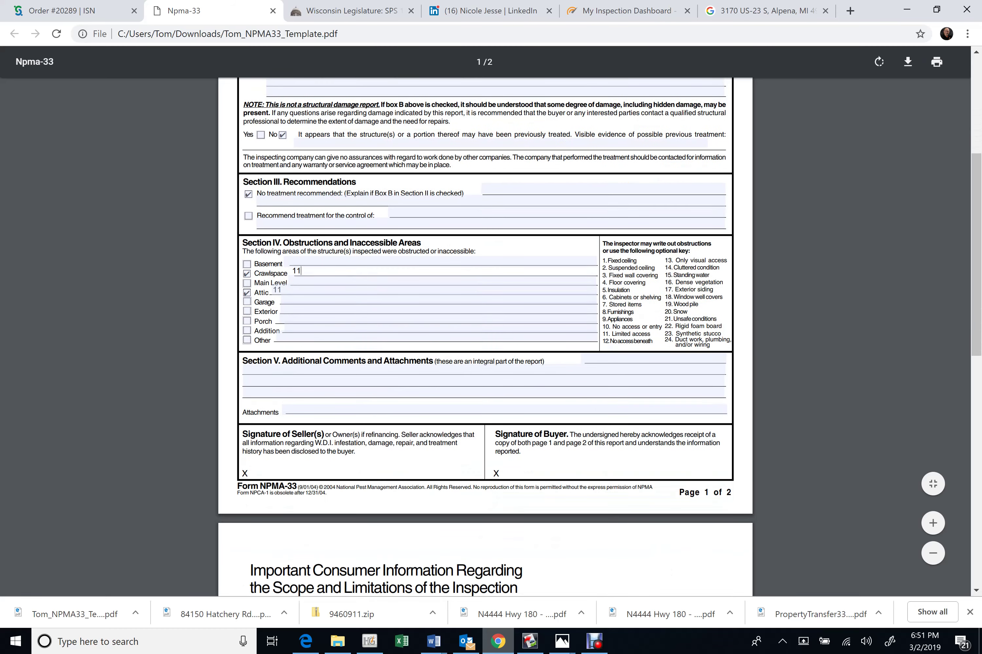
{"action": "scroll", "coordinate": [485, 338], "scroll_direction": "up", "scroll_amount": 15}
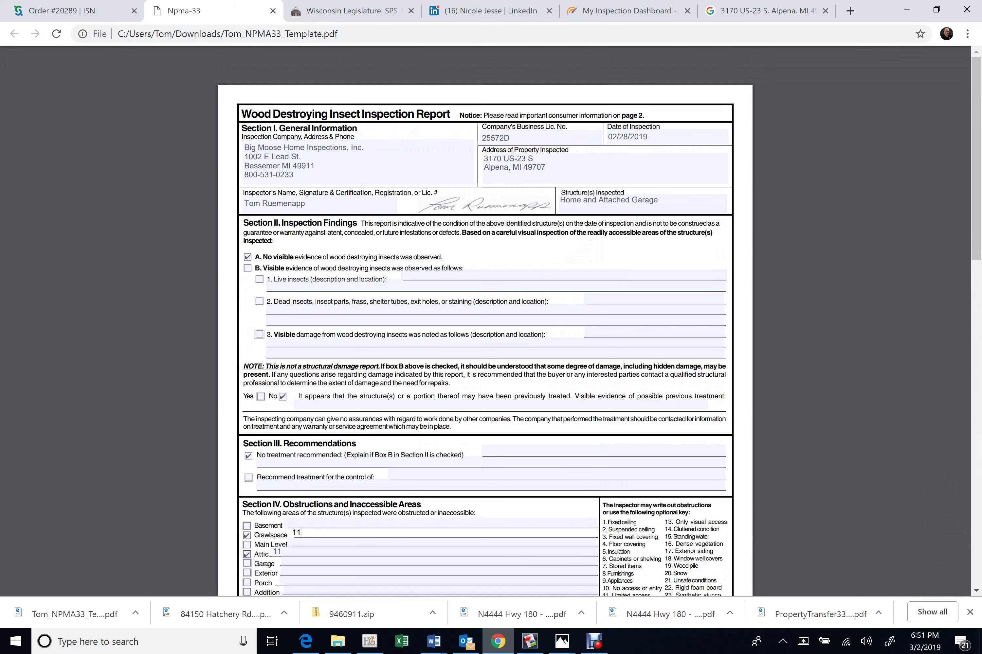
{"action": "left_click", "coordinate": [936, 62]}
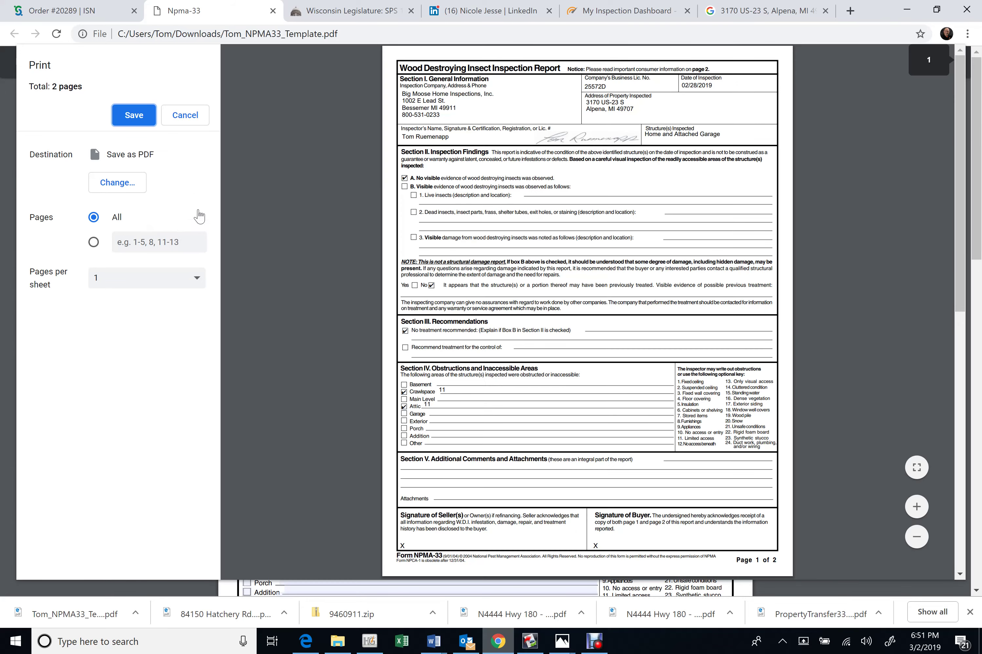
{"action": "left_click", "coordinate": [134, 115]}
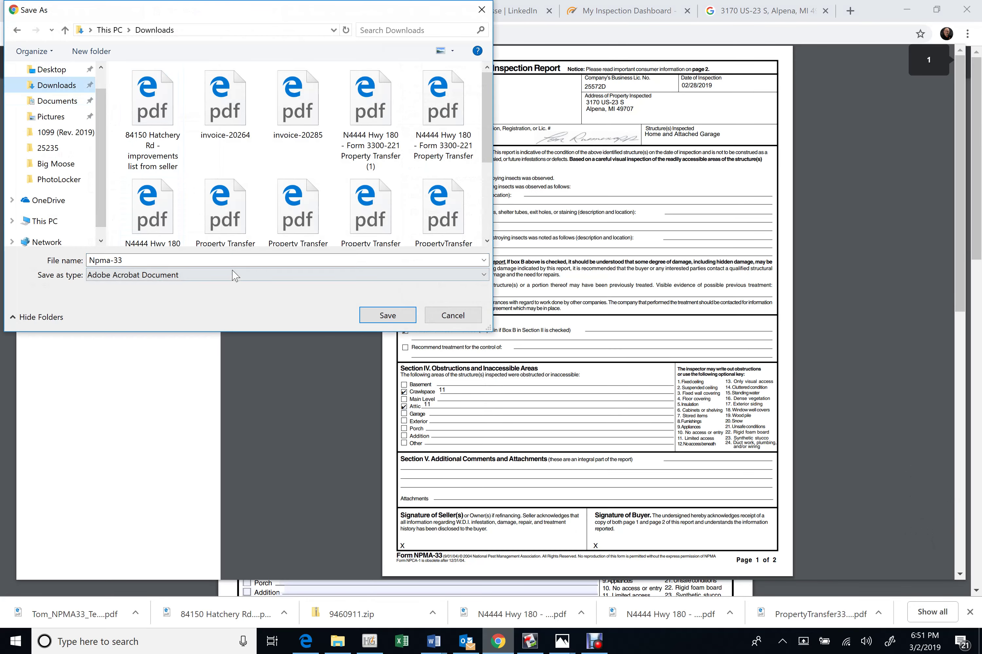
{"action": "key", "text": "End"}
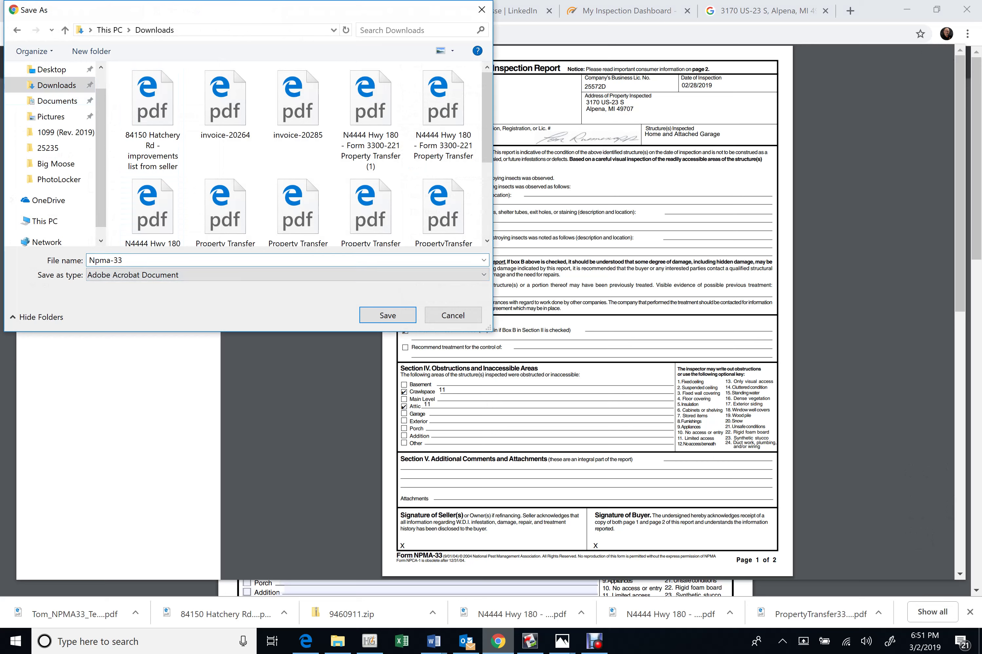
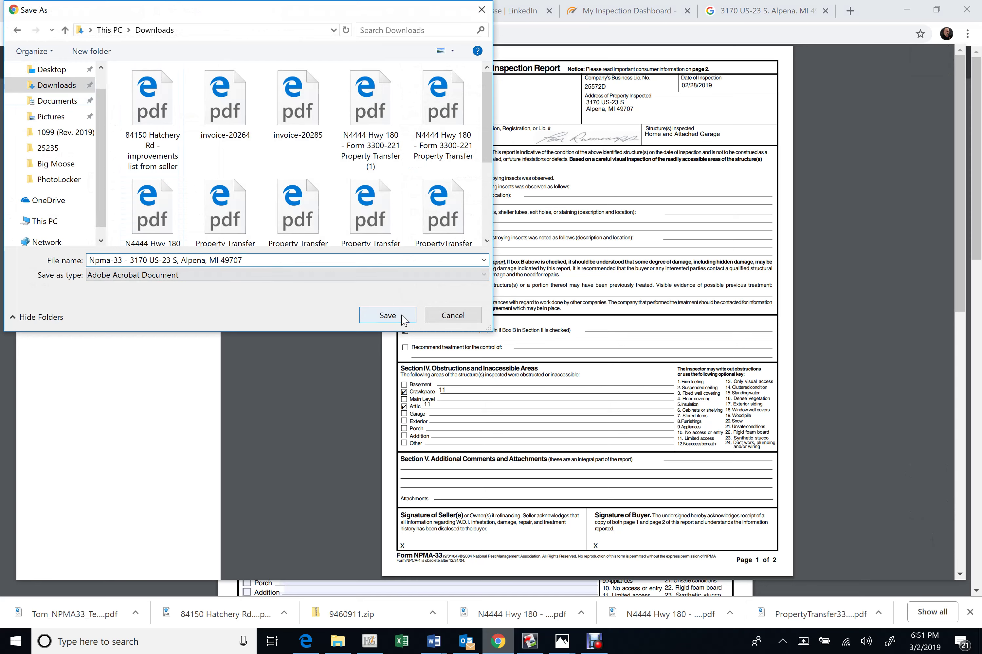
{"action": "left_click", "coordinate": [393, 317]}
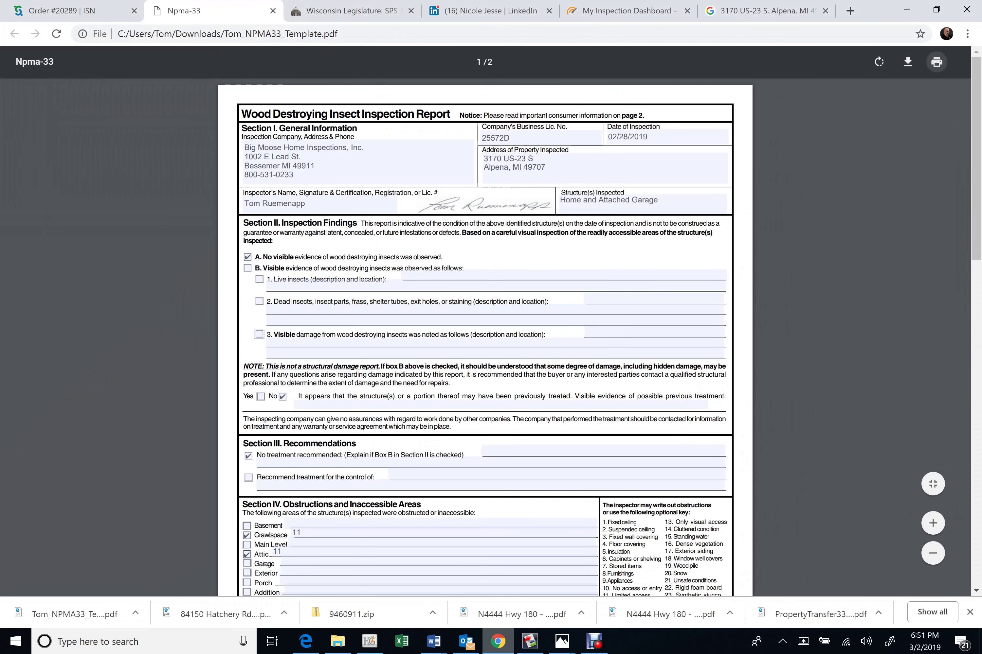
{"action": "left_click", "coordinate": [79, 12]}
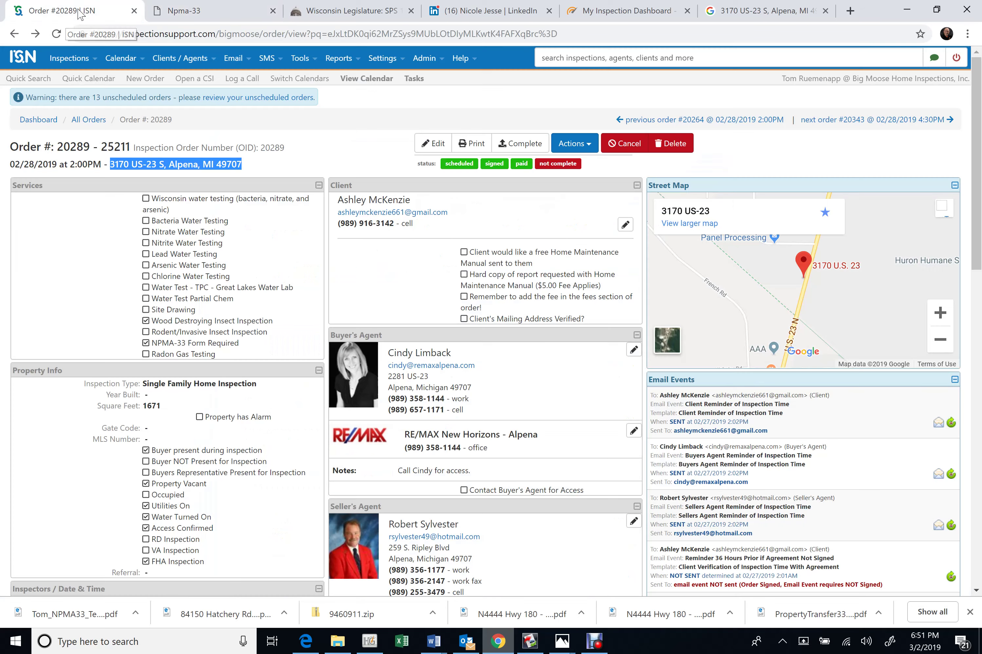
{"action": "scroll", "coordinate": [393, 283], "scroll_direction": "down", "scroll_amount": 15}
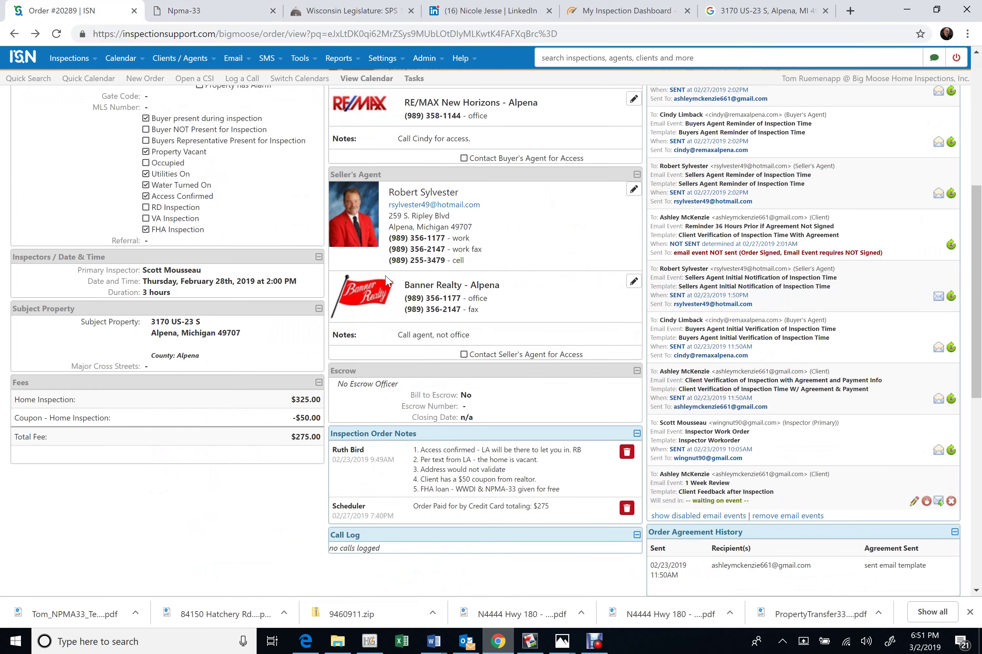
{"action": "scroll", "coordinate": [391, 284], "scroll_direction": "up", "scroll_amount": 15}
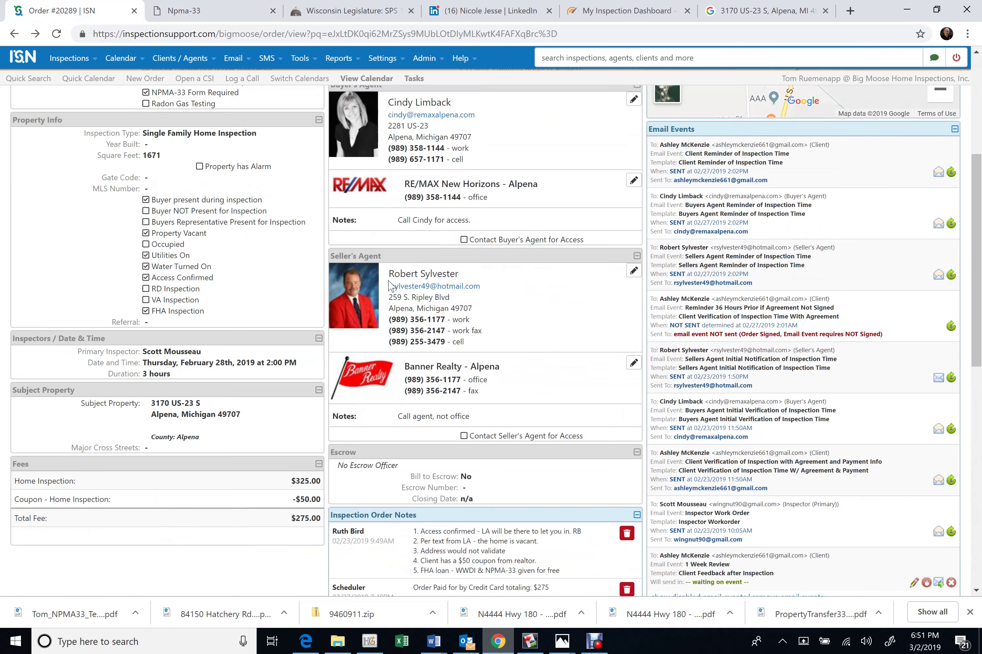
{"action": "left_click", "coordinate": [578, 146]}
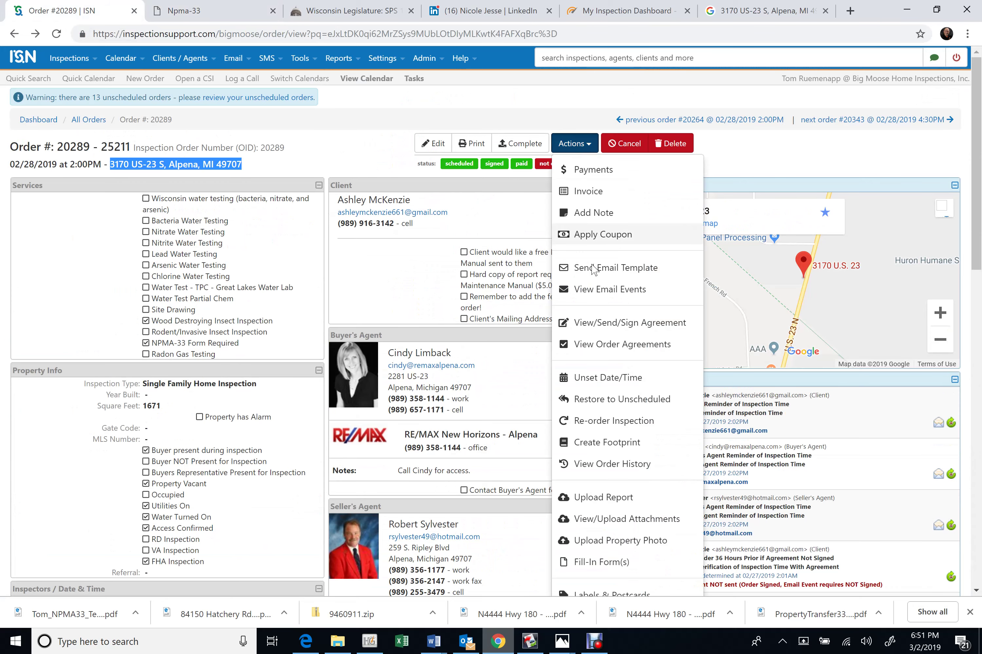
{"action": "left_click", "coordinate": [645, 519]}
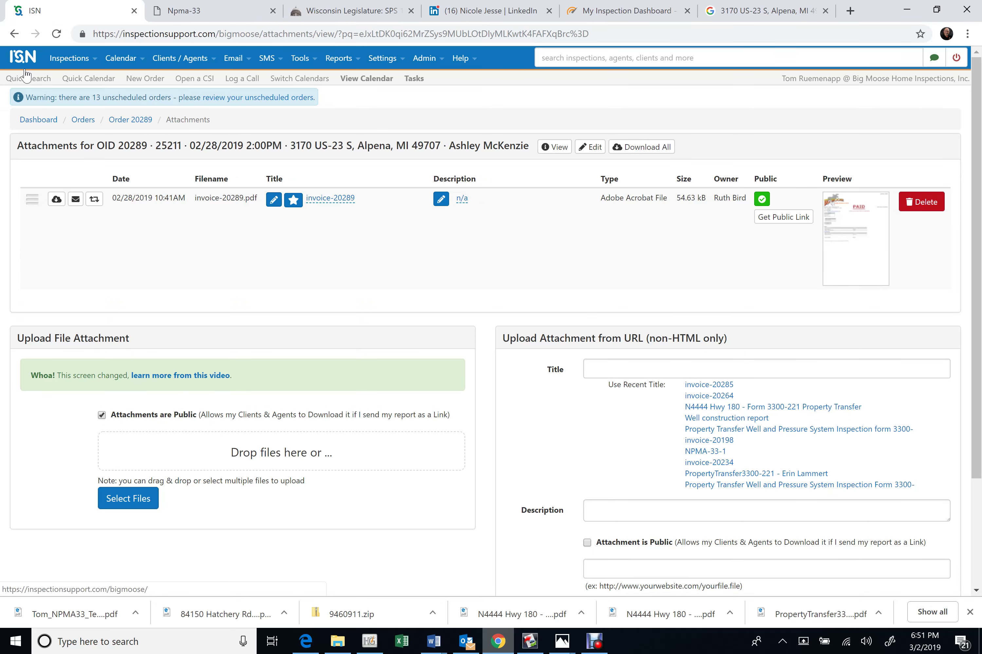
{"action": "left_click", "coordinate": [138, 506]}
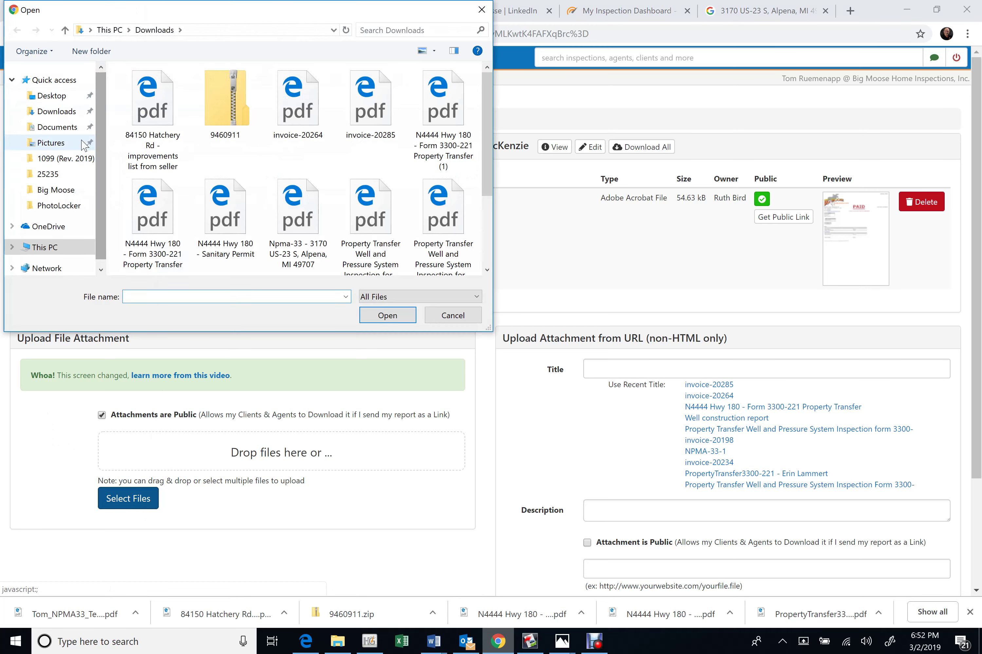
{"action": "left_click", "coordinate": [75, 113]}
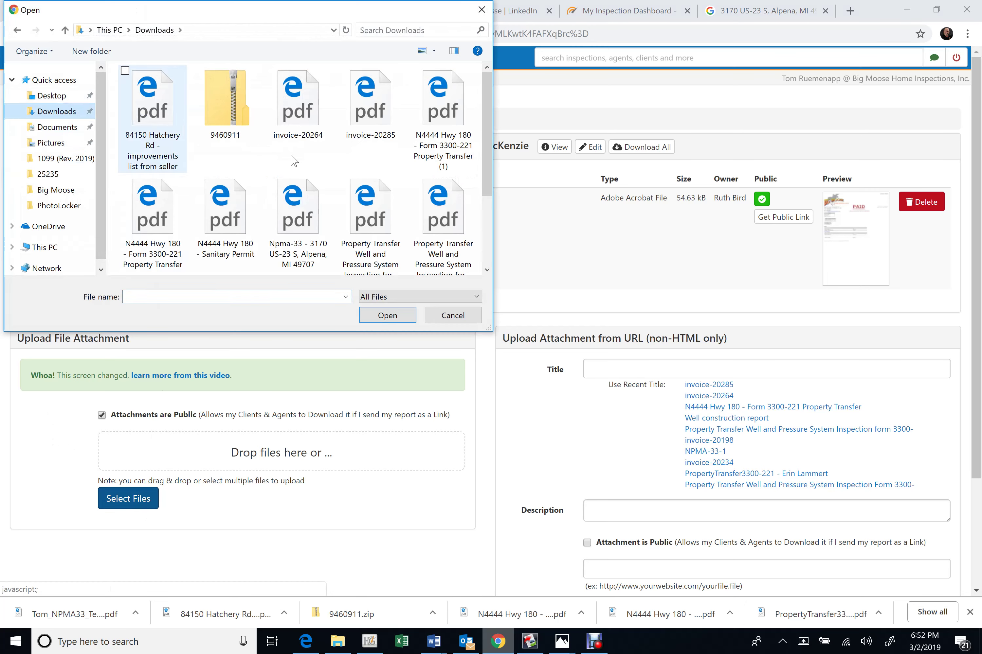
{"action": "scroll", "coordinate": [341, 176], "scroll_direction": "down", "scroll_amount": 1}
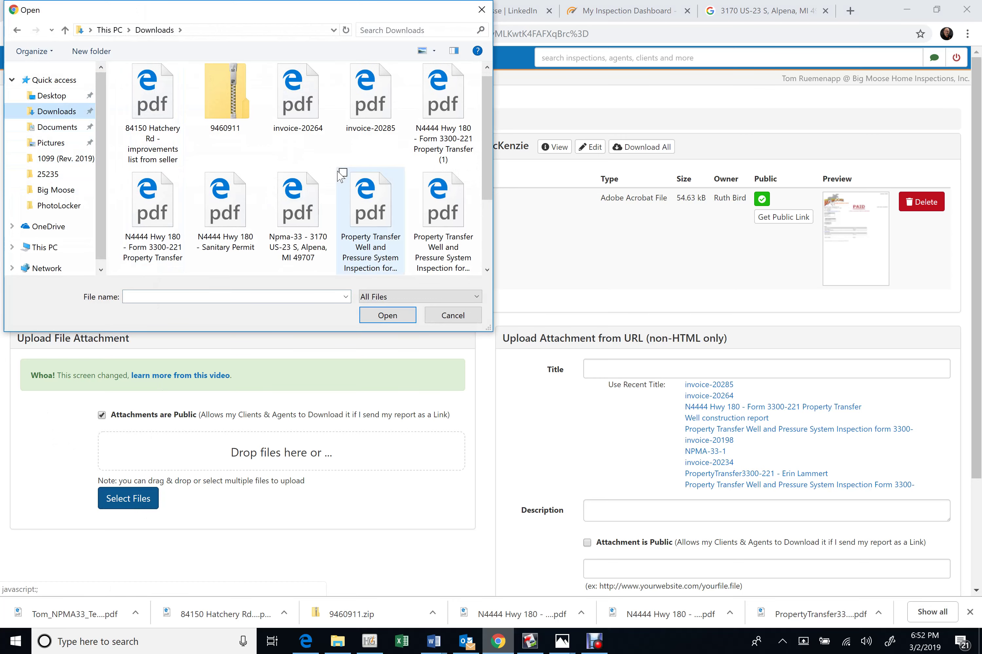
{"action": "left_click", "coordinate": [296, 207]}
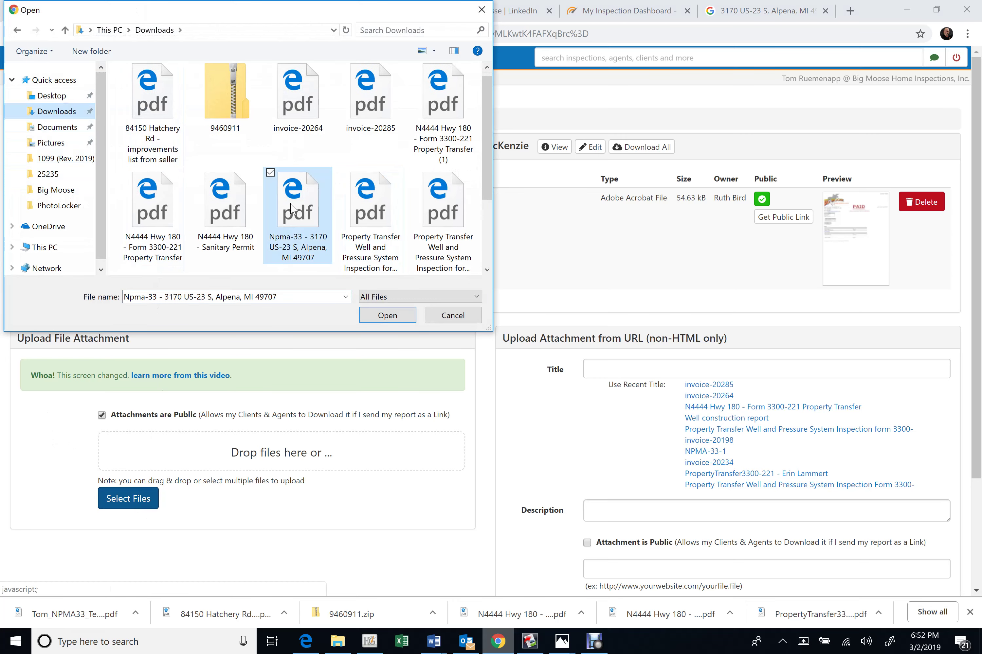
{"action": "left_click", "coordinate": [388, 318]}
{"action": "left_click", "coordinate": [254, 503]}
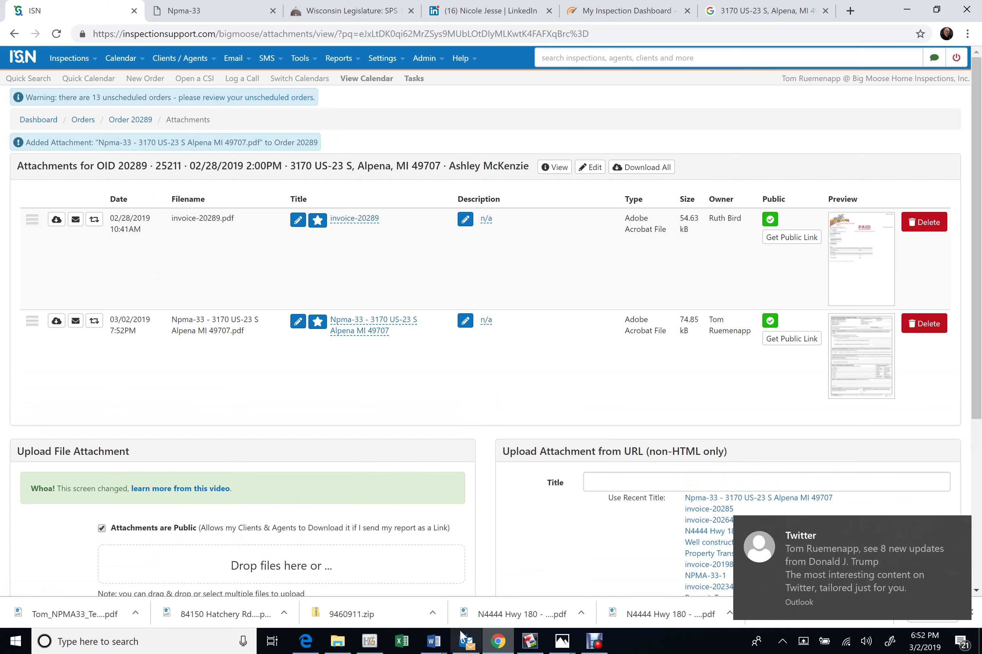
{"action": "left_click", "coordinate": [594, 641]}
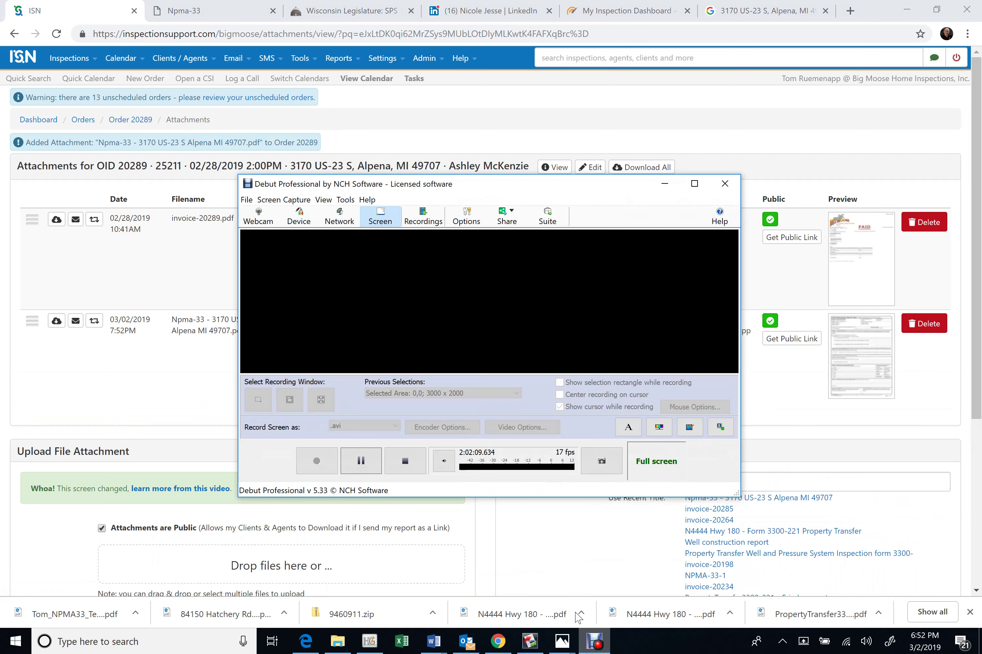